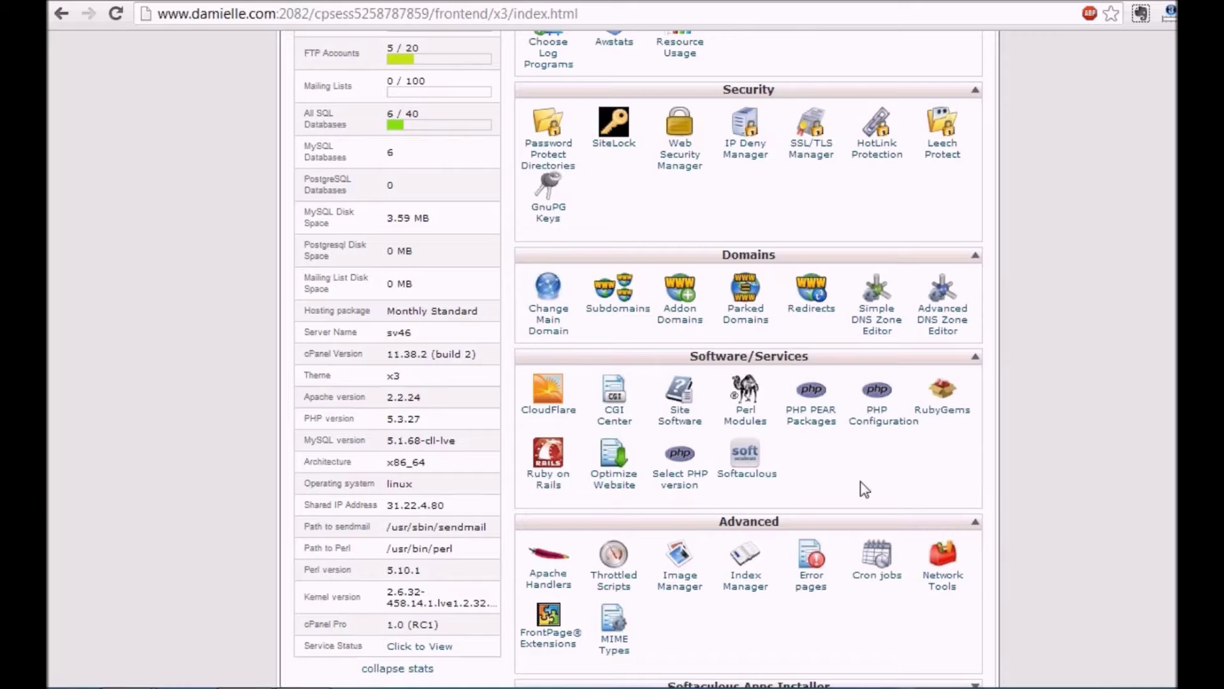
Open Softaculous and start a WordPress install from the Top Scripts tile
click(754, 472)
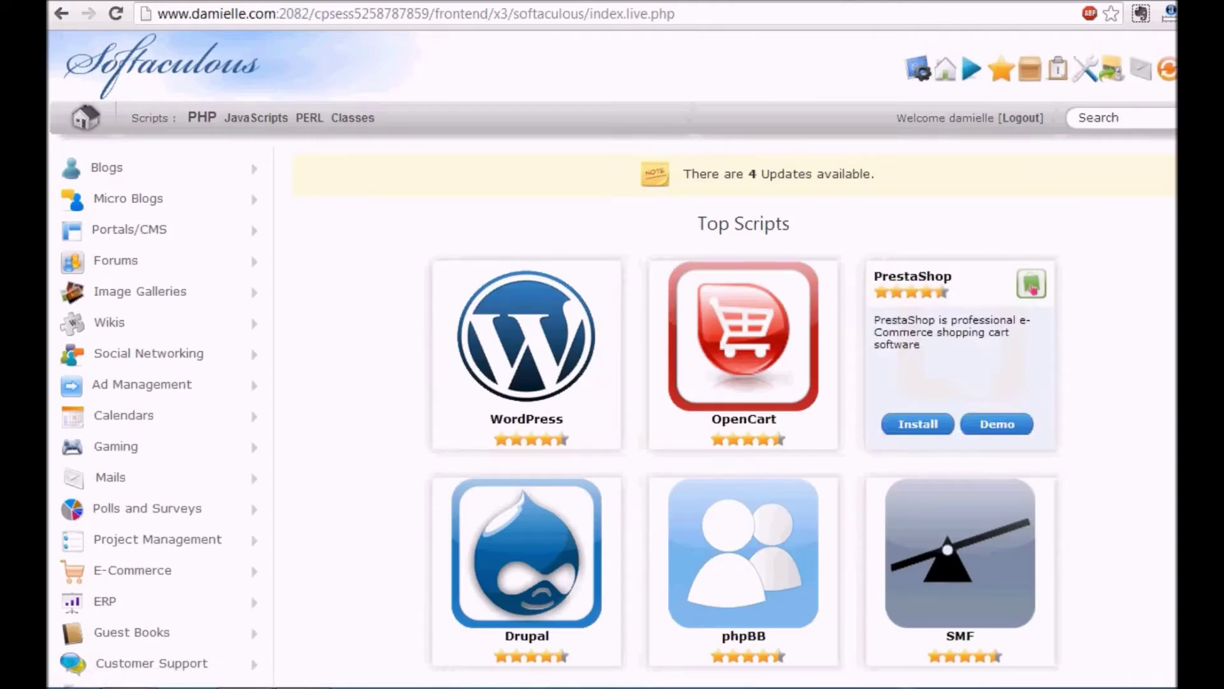
scroll(612, 357, down, 3)
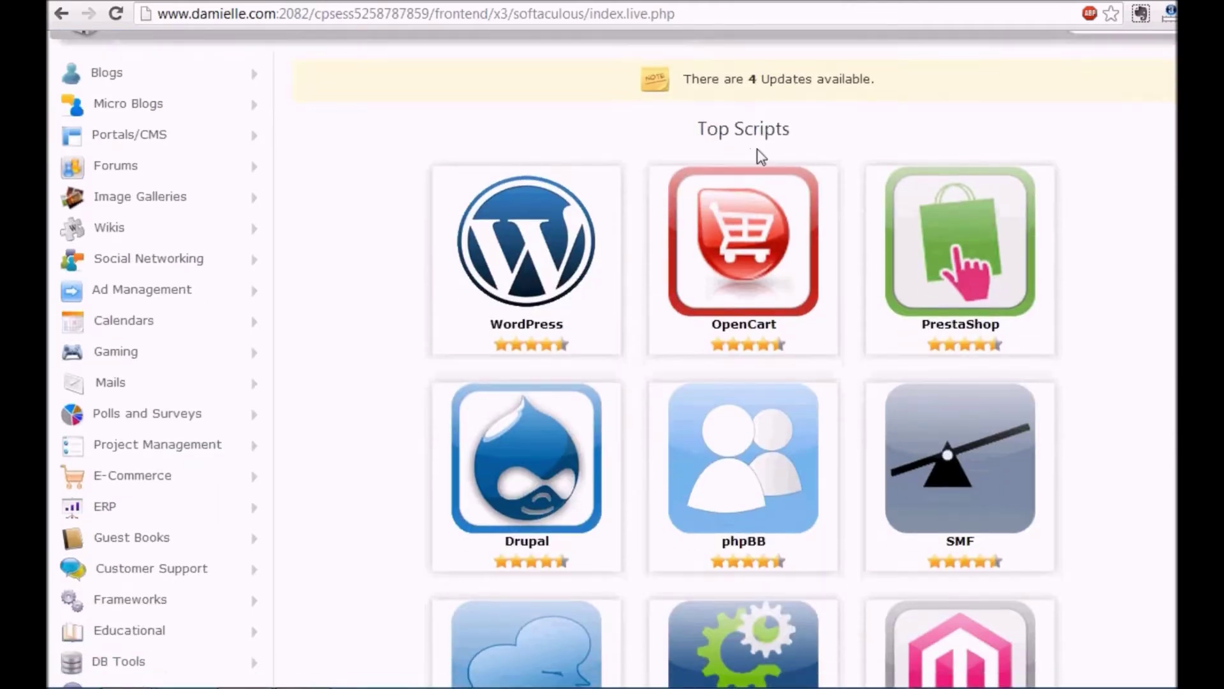
mouse_move(510, 244)
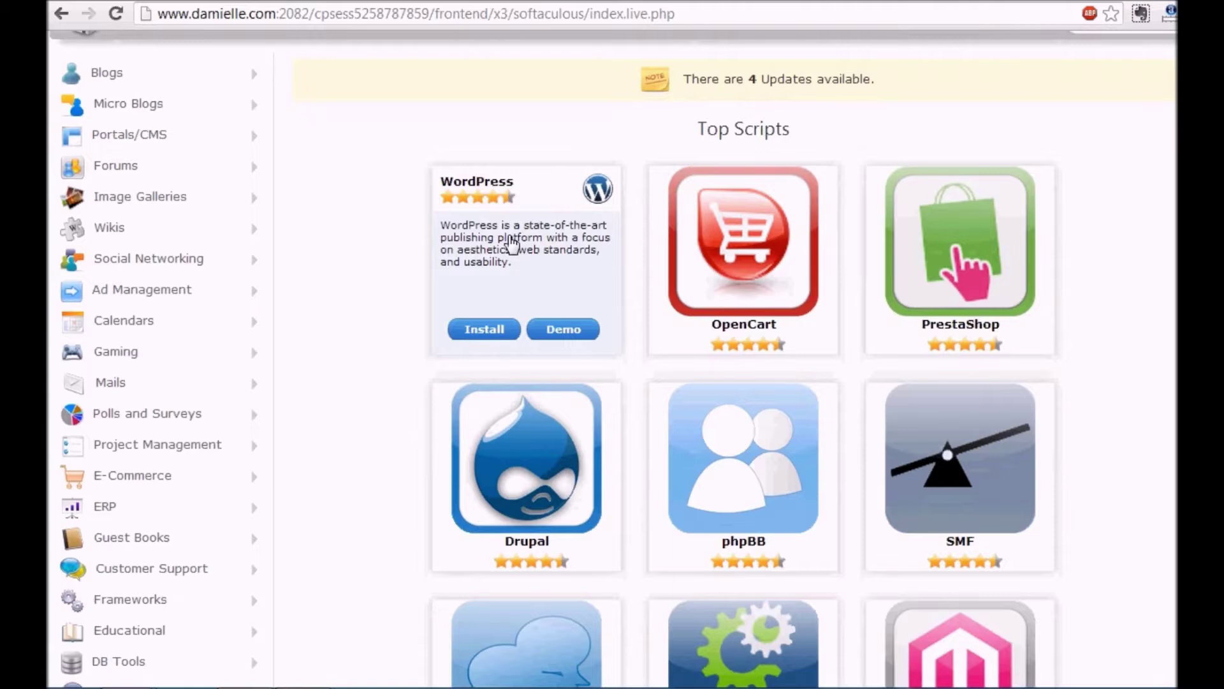
click(484, 330)
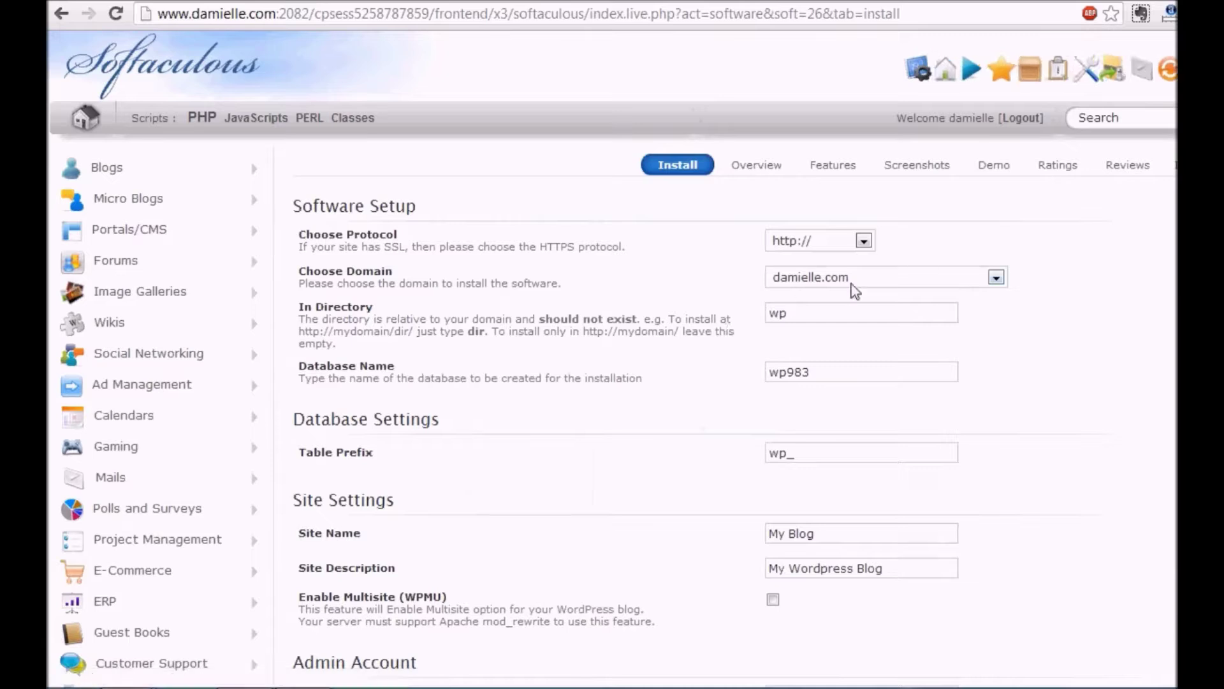
Choose wpvideosidekick.com as the domain and change the install directory from wp to blog
click(905, 282)
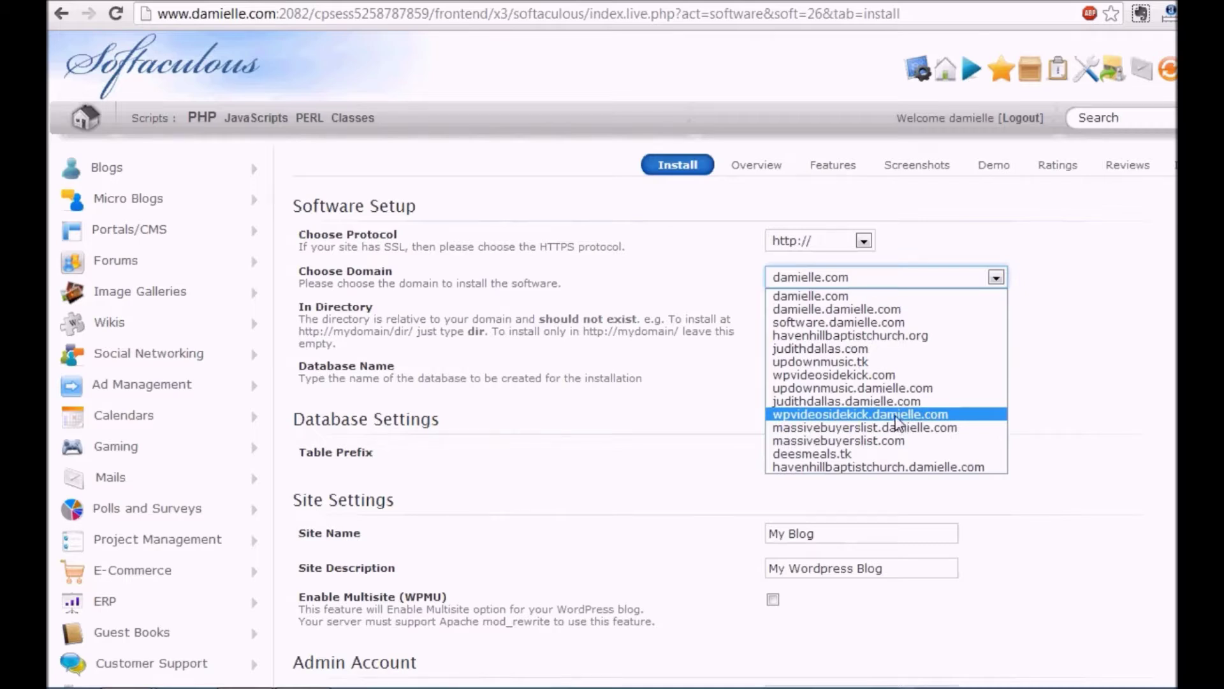
click(871, 374)
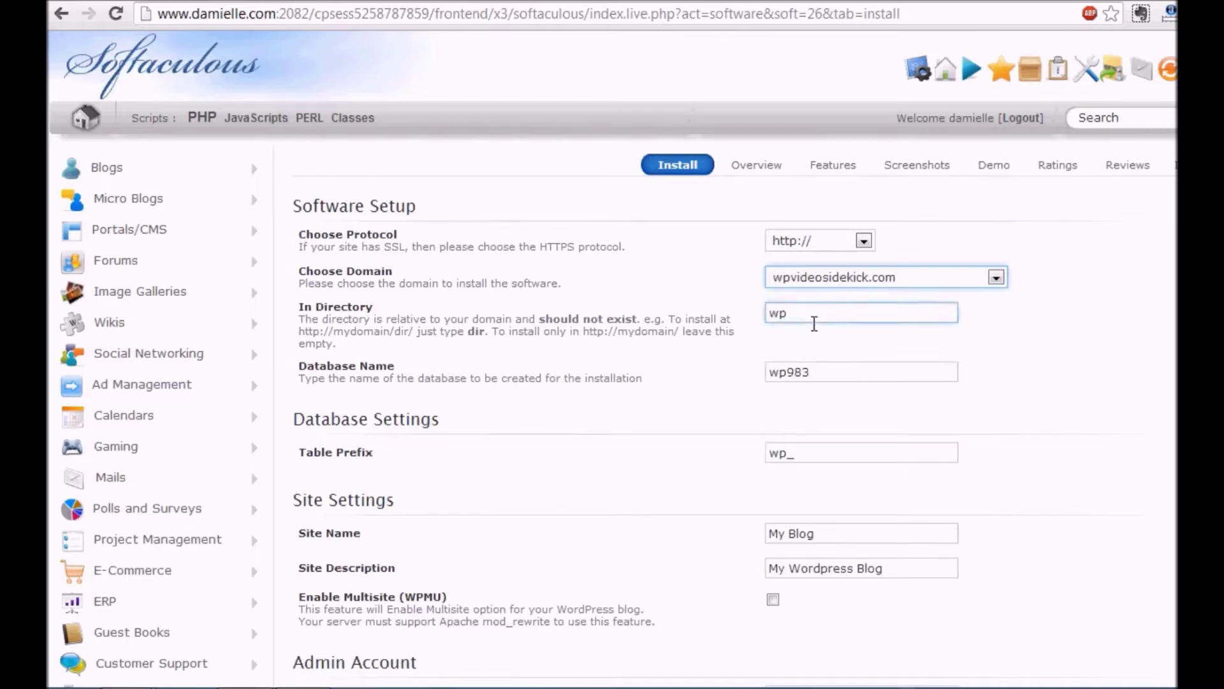
drag(802, 344, 771, 350)
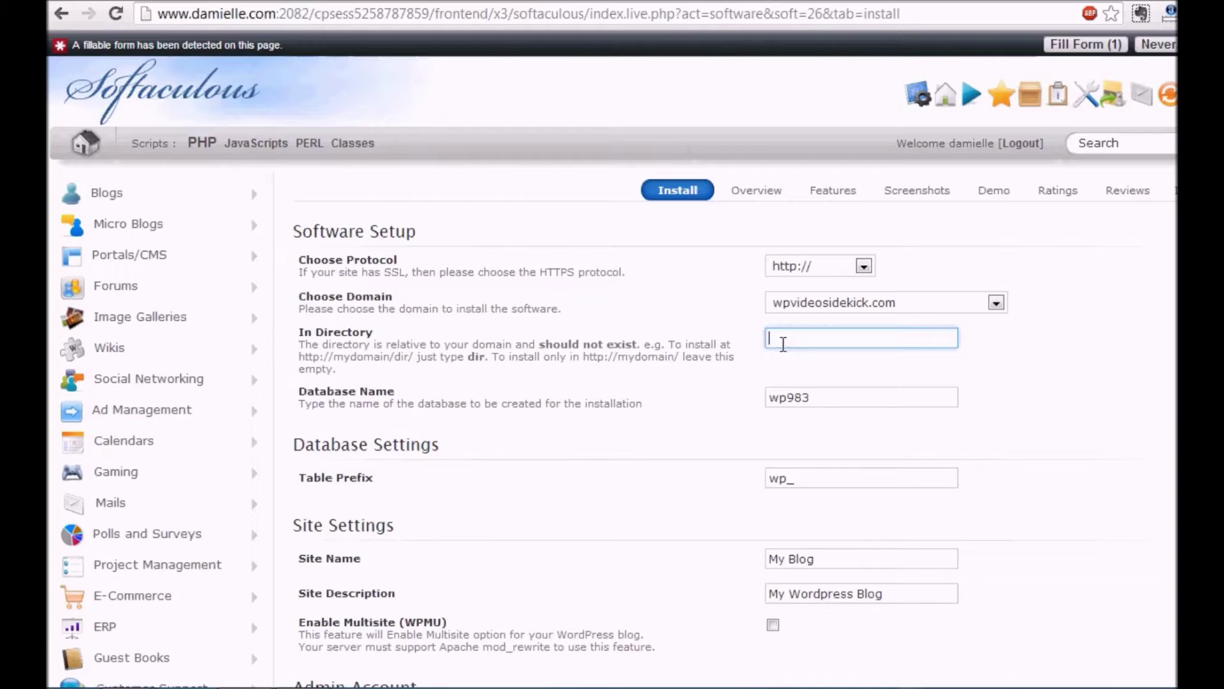
text(blog)
scroll(612, 357, down, 3)
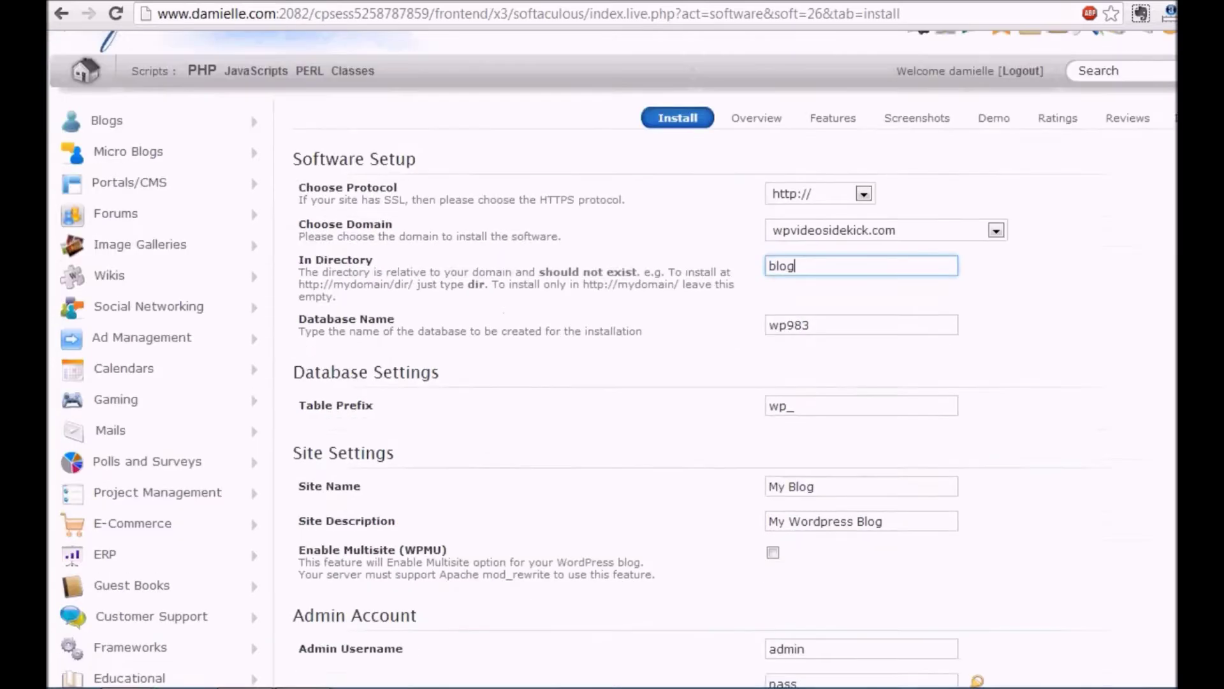
scroll(972, 312, down, 3)
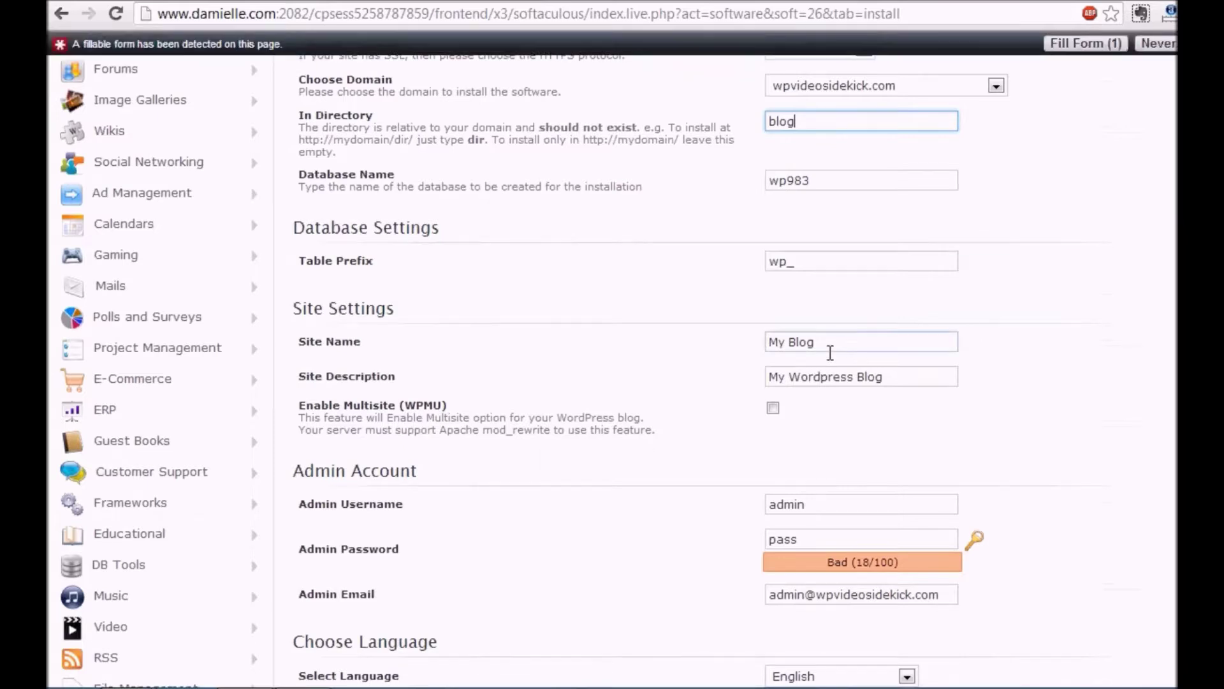
Replace the default site name with 'WP Video Sidekick' and the description with 'Become A WP Pro'
drag(831, 353, 759, 353)
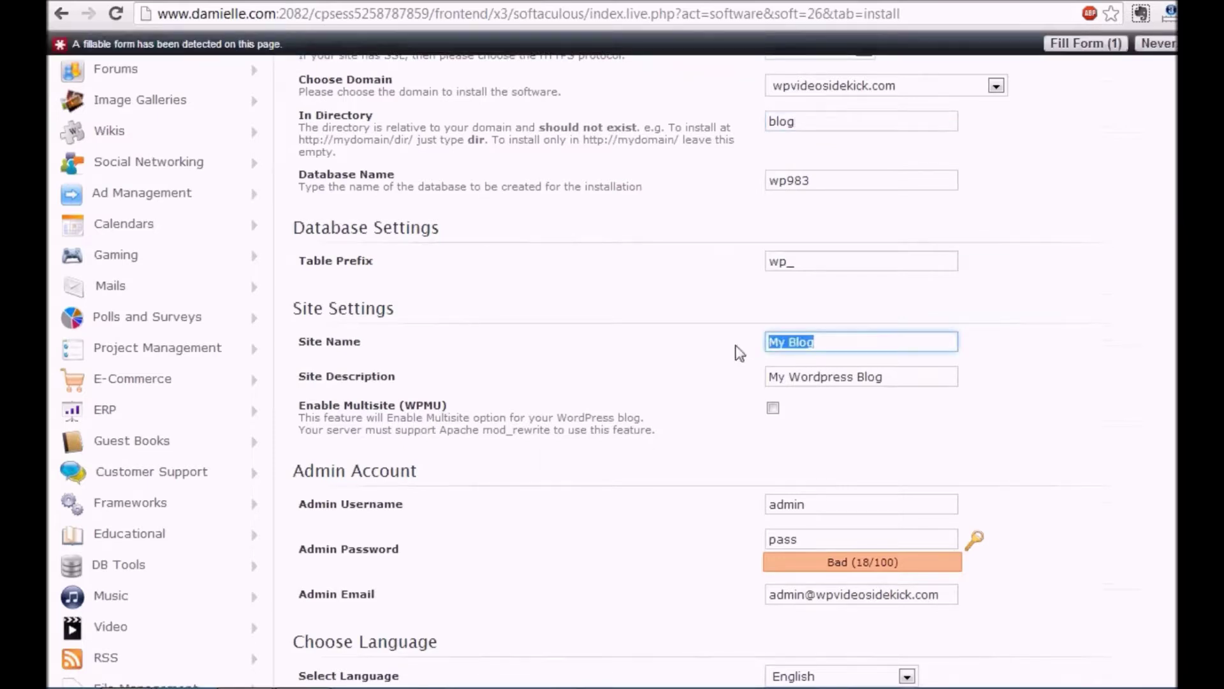
text(WP Video Side)
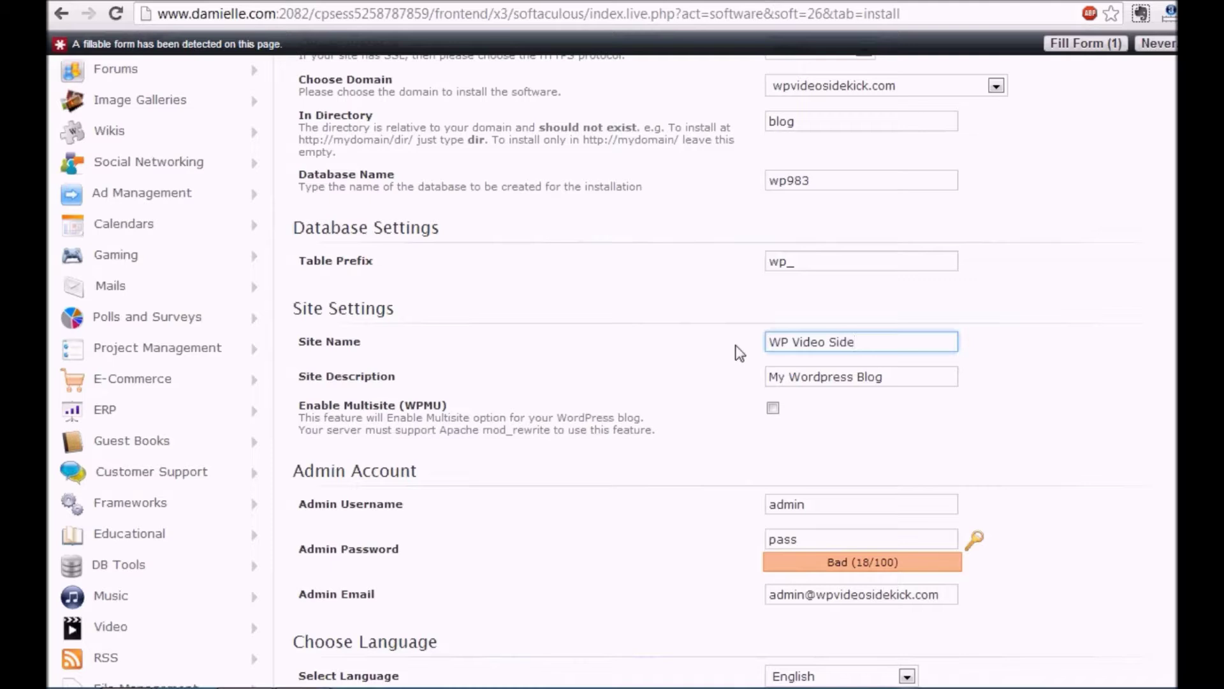
text(kick)
drag(916, 389, 633, 402)
text(Be)
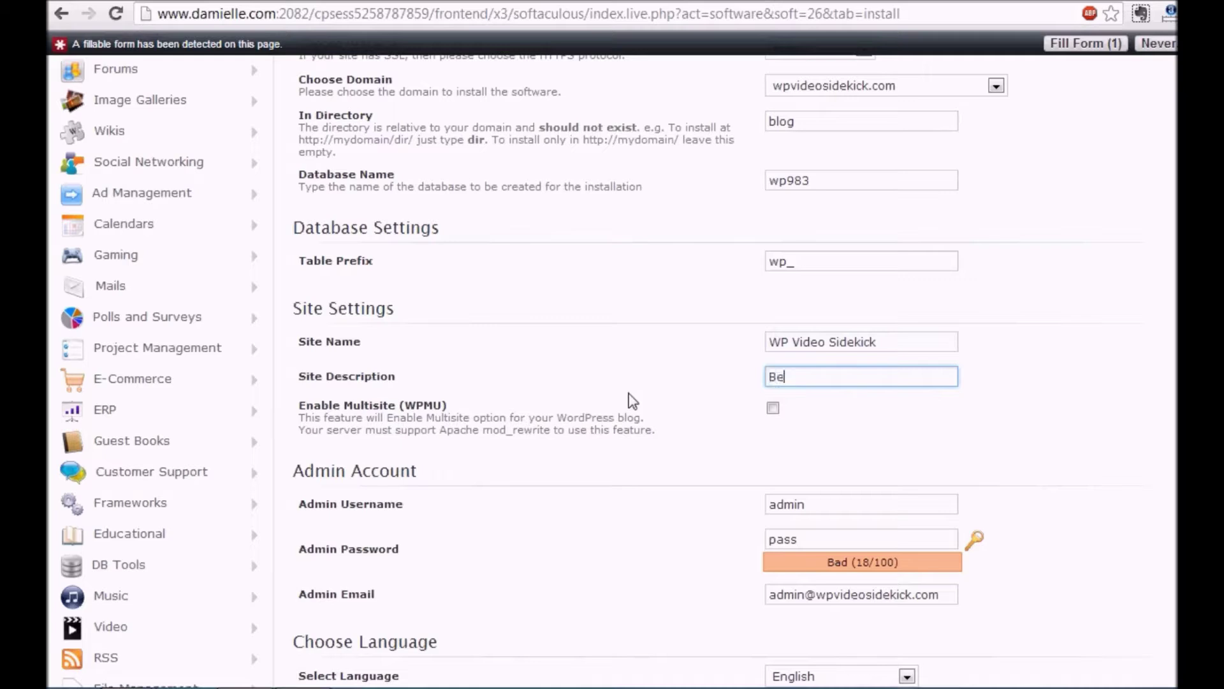
text(come A WP Pro)
scroll(909, 265, down, 3)
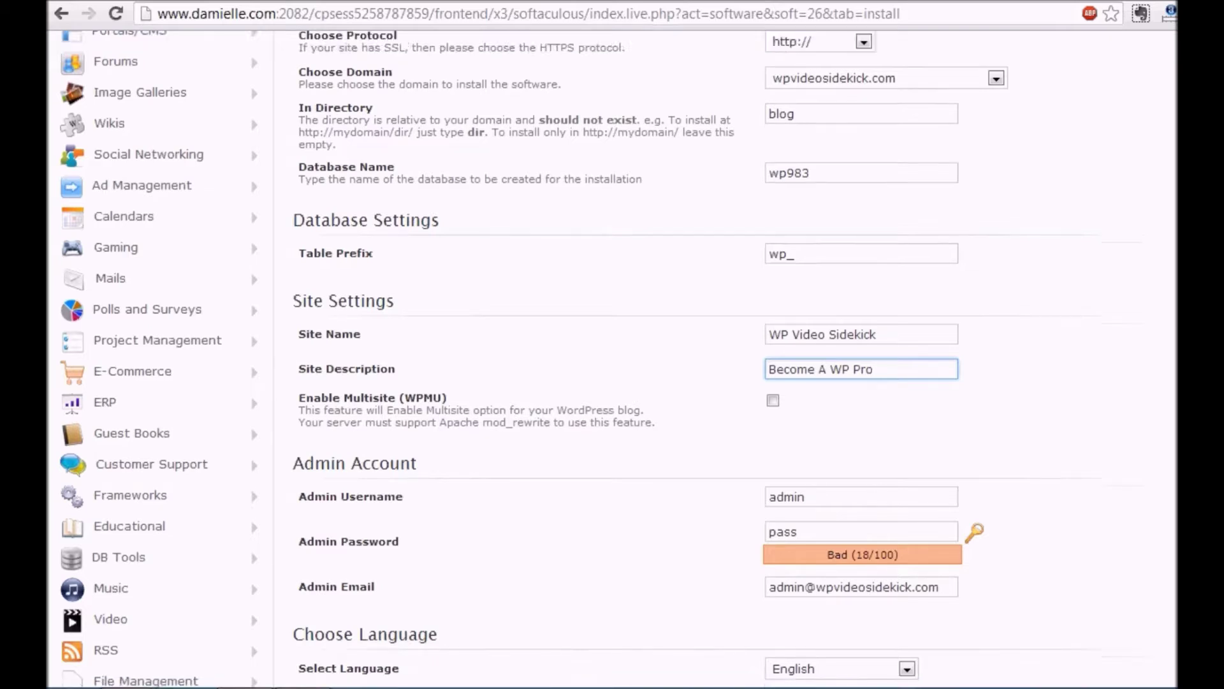
click(830, 284)
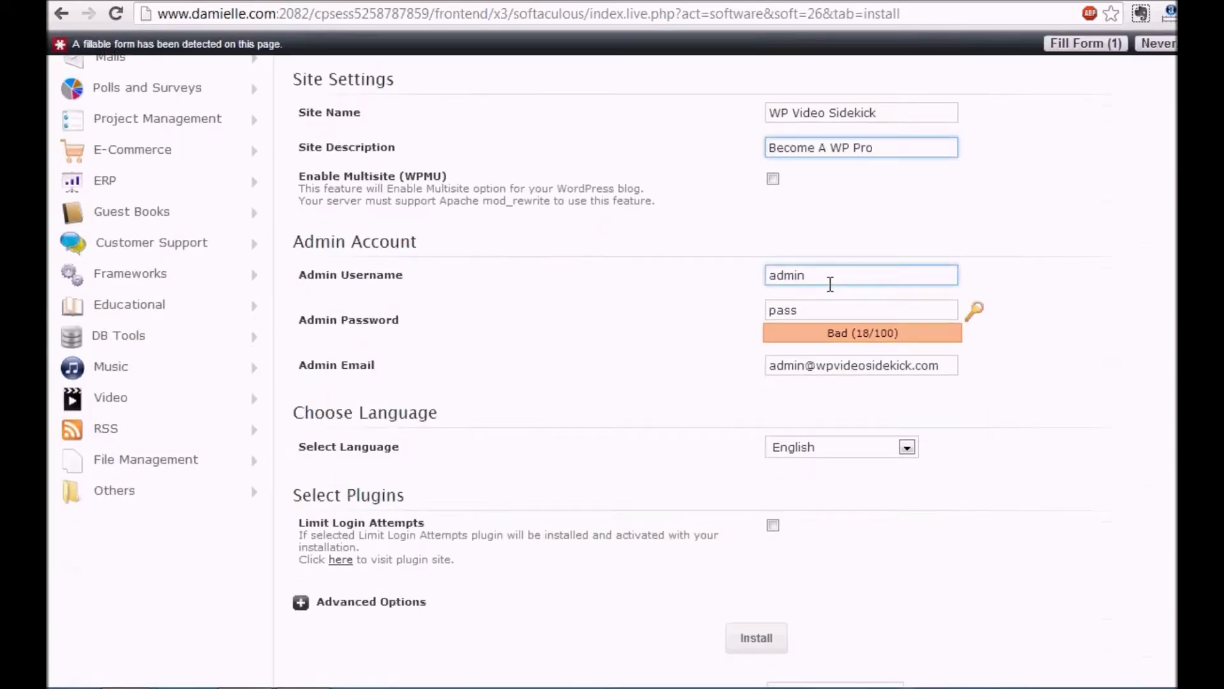
click(830, 284)
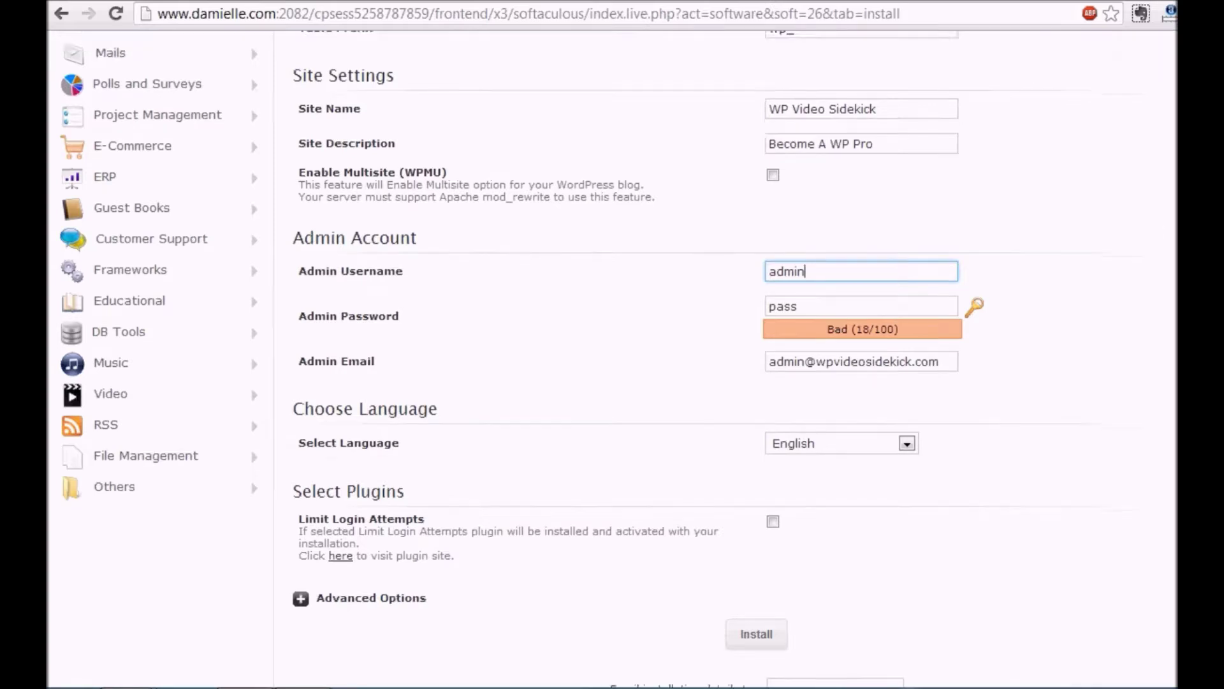
scroll(829, 241, down, 1)
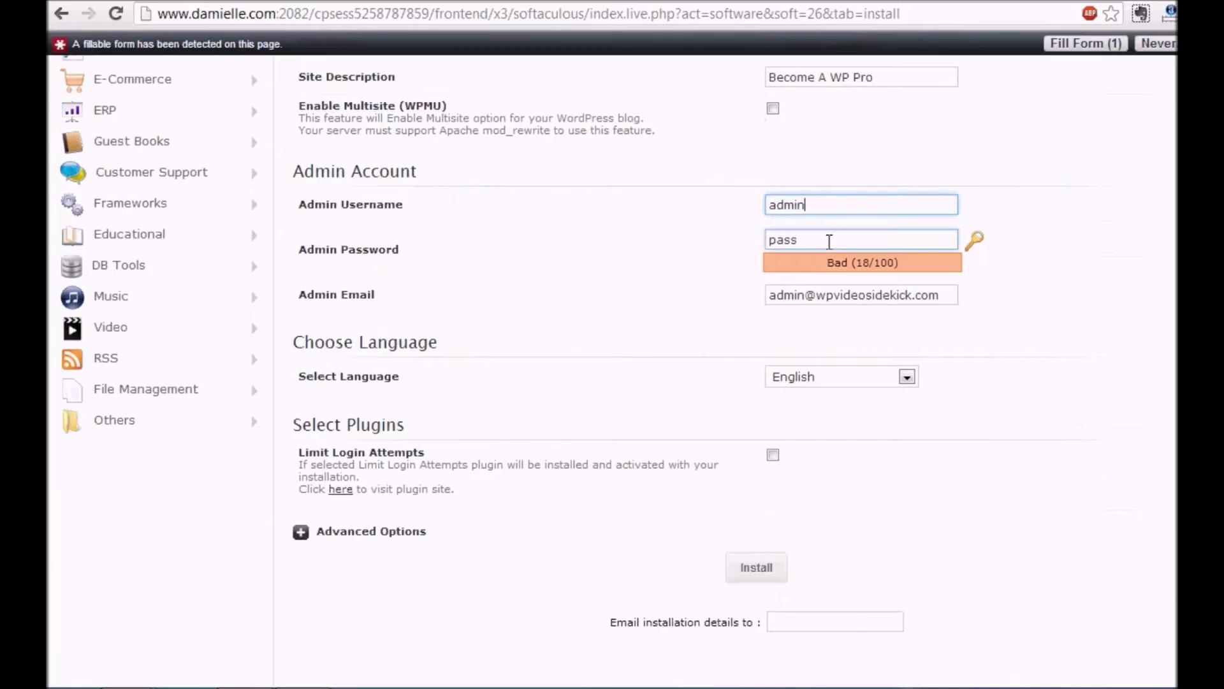
Replace the default admin password with a new one and enter the owner's e-mail address
drag(815, 247, 745, 257)
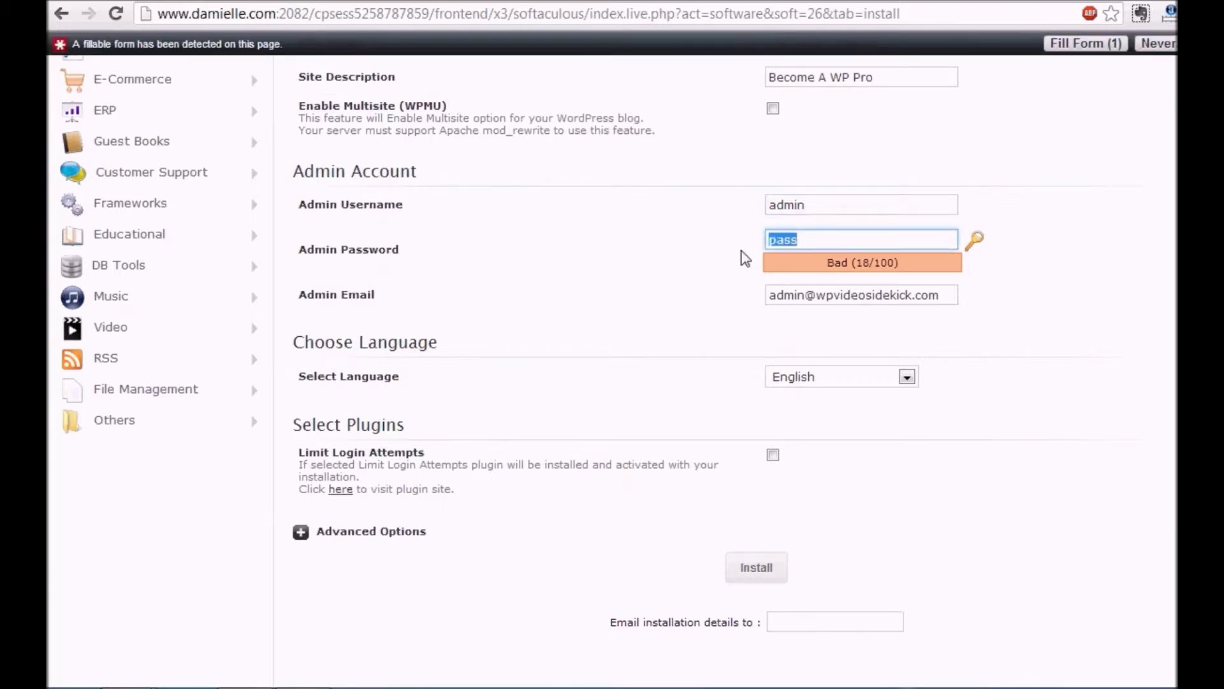
drag(949, 295, 703, 319)
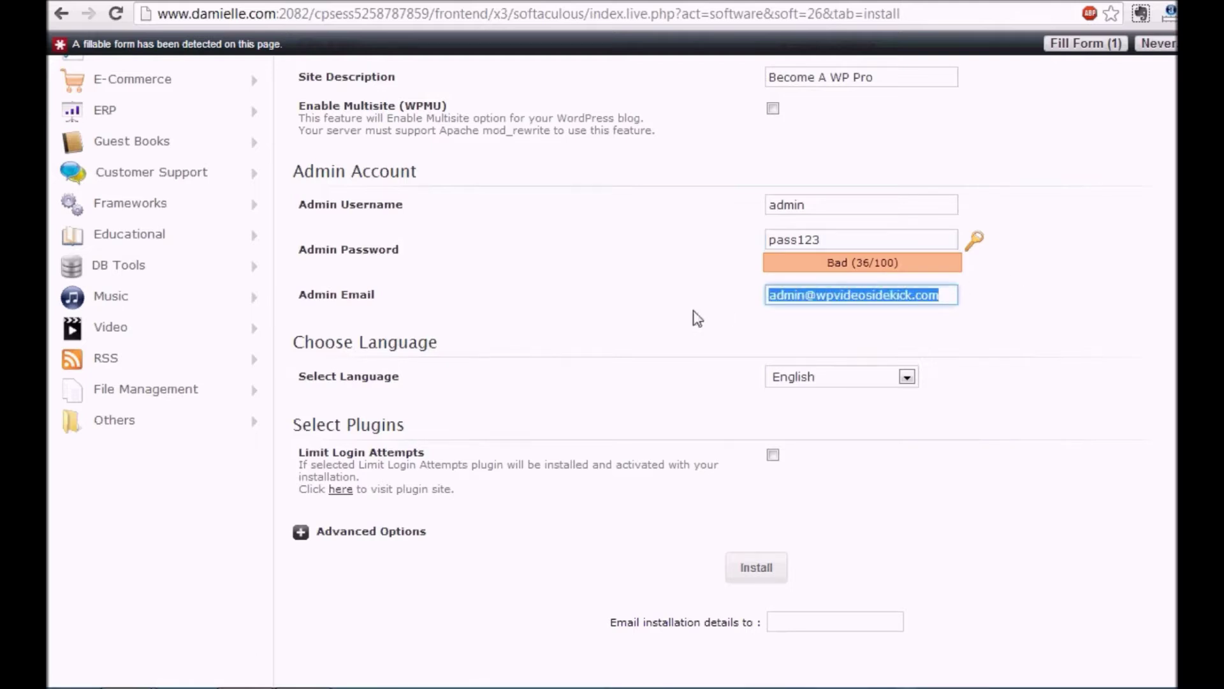
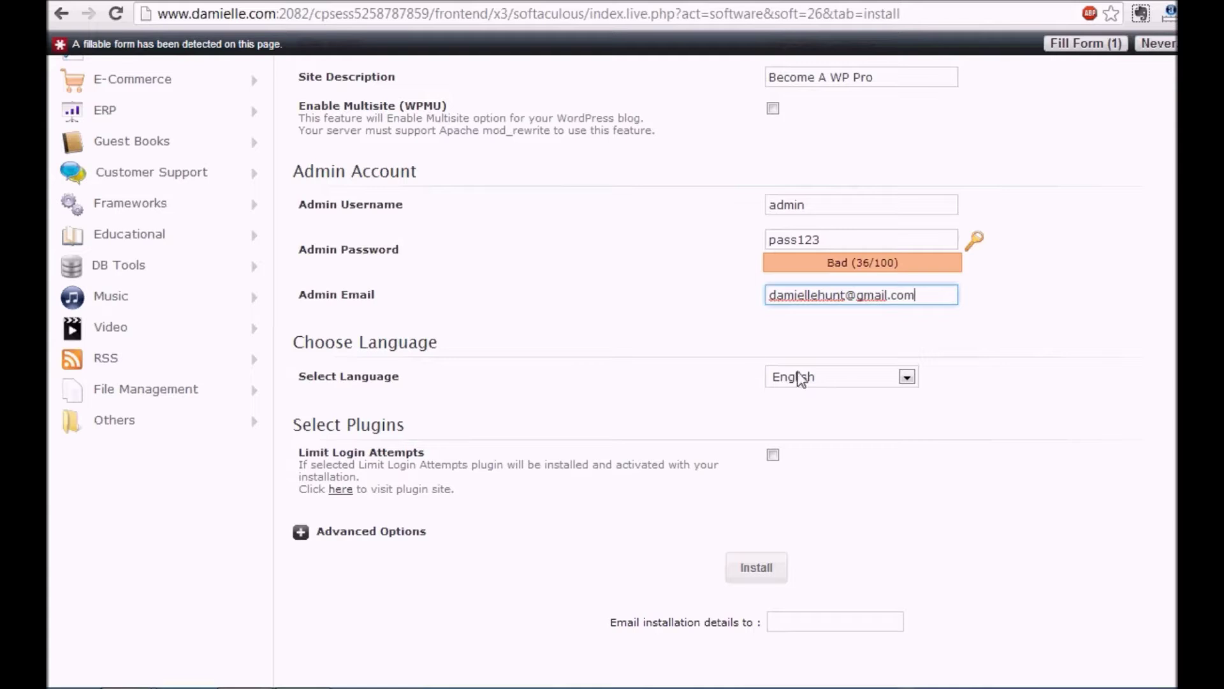
scroll(1151, 418, down, 3)
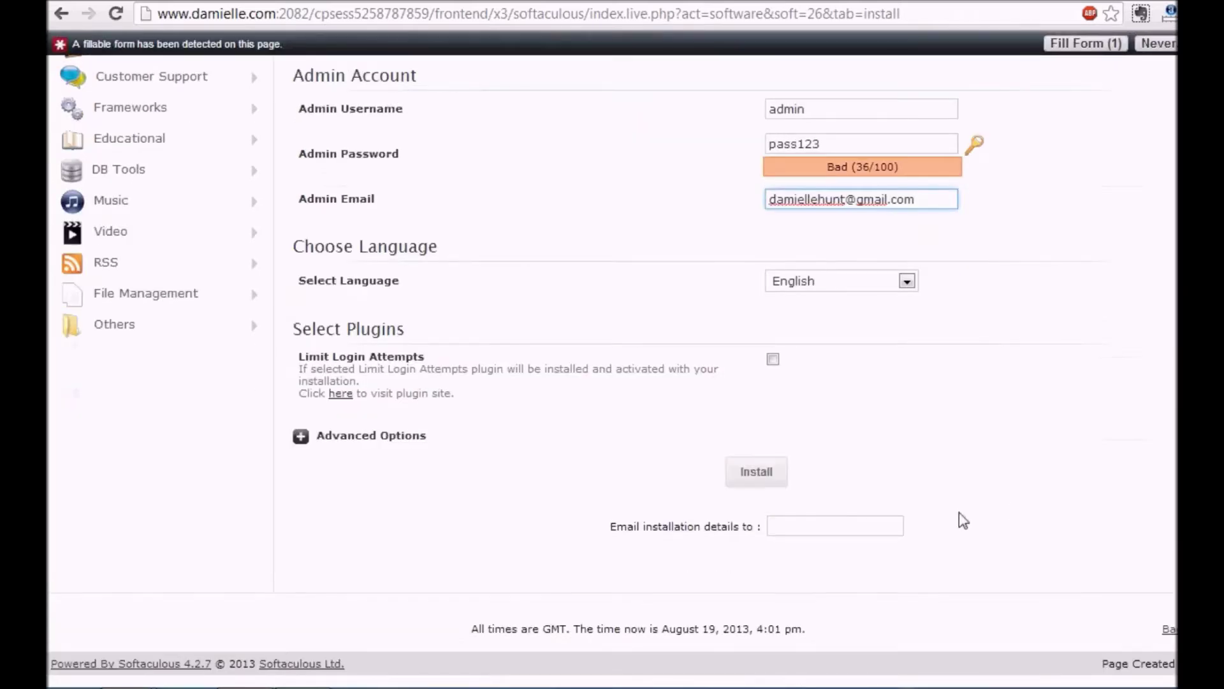
Run the WordPress install and open the new blog at wpvideosidekick.com/blog
click(762, 475)
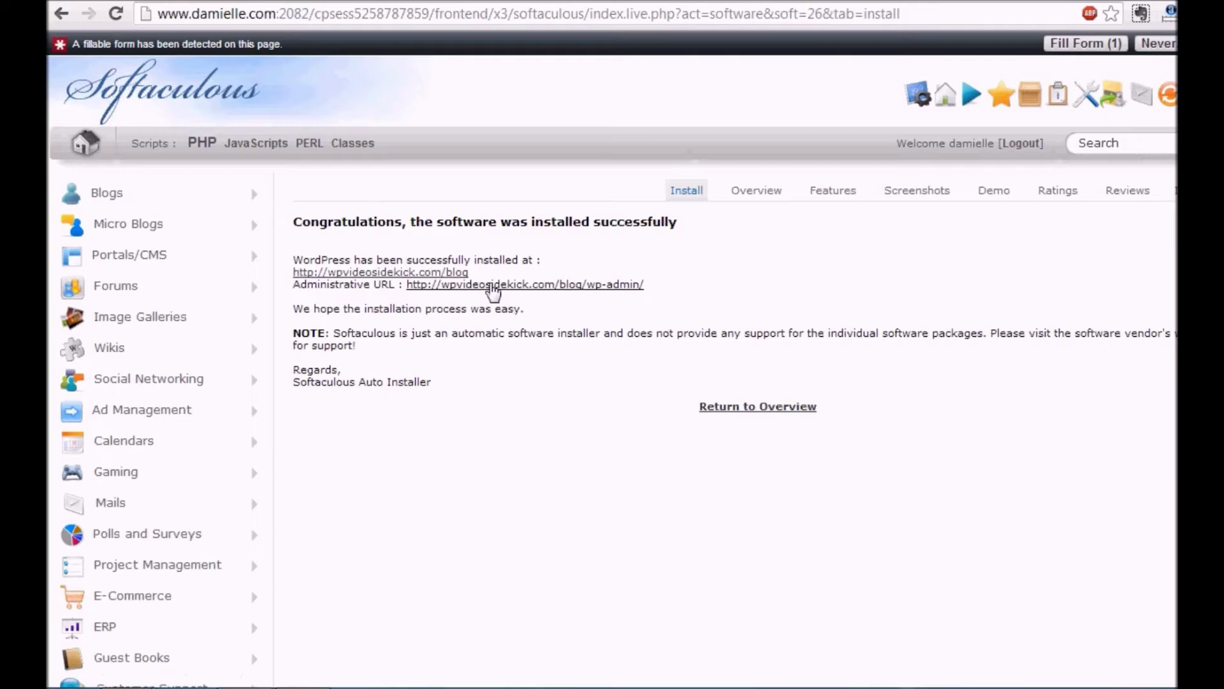
click(431, 276)
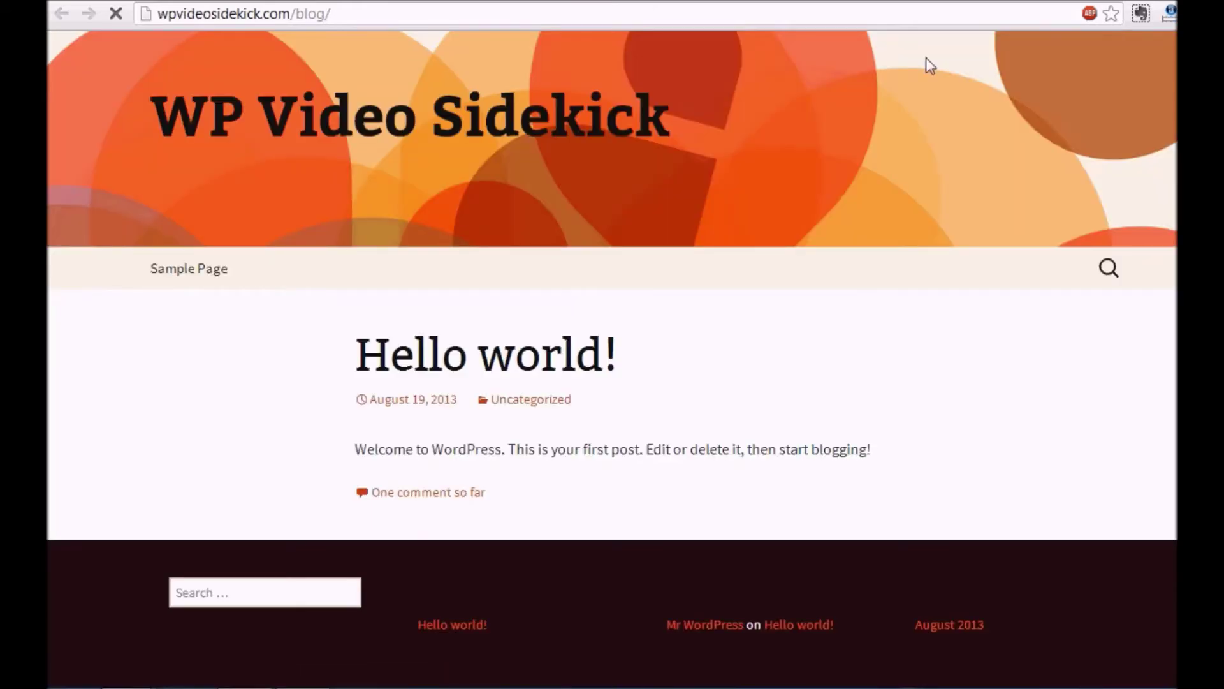
Scroll through the new blog to view its Become A WP Pro tagline and Hello world! post
scroll(612, 357, down, 5)
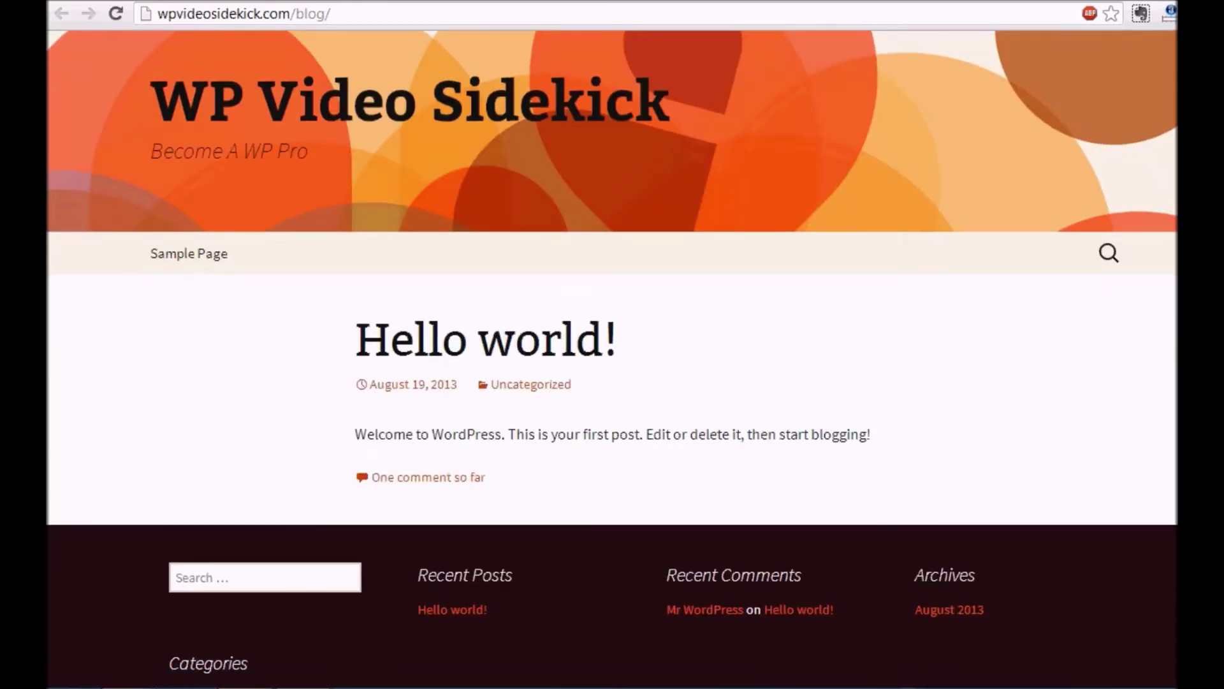
scroll(612, 358, up, 5)
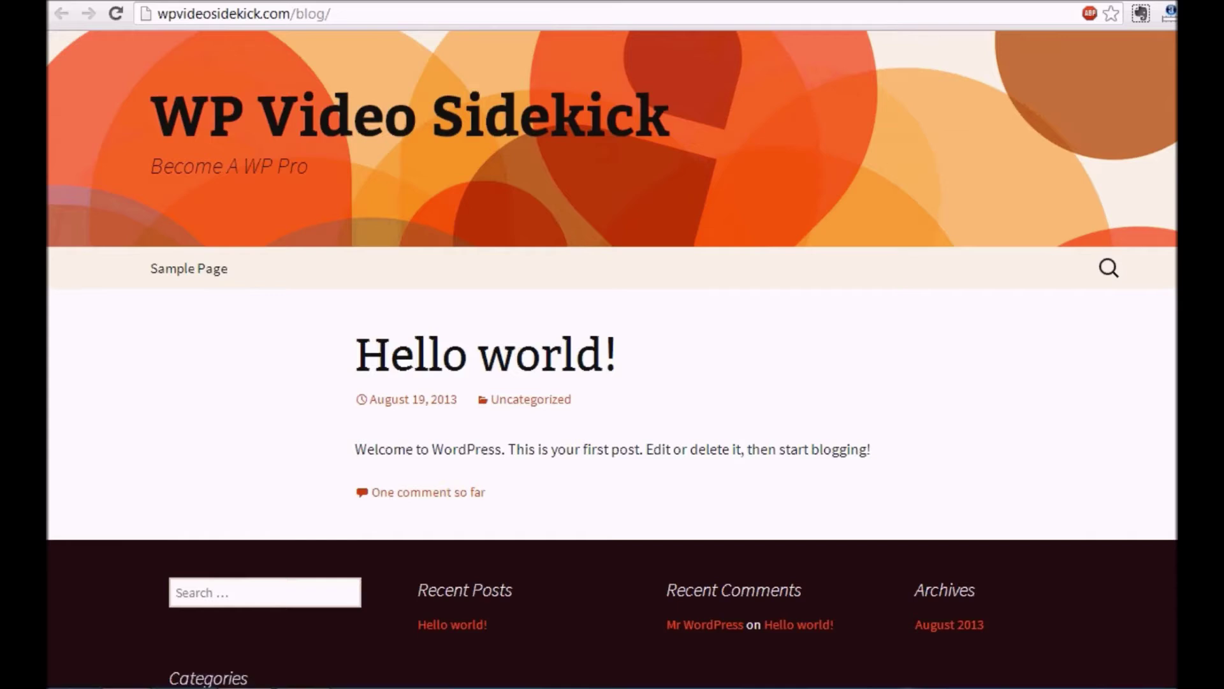
scroll(879, 194, down, 3)
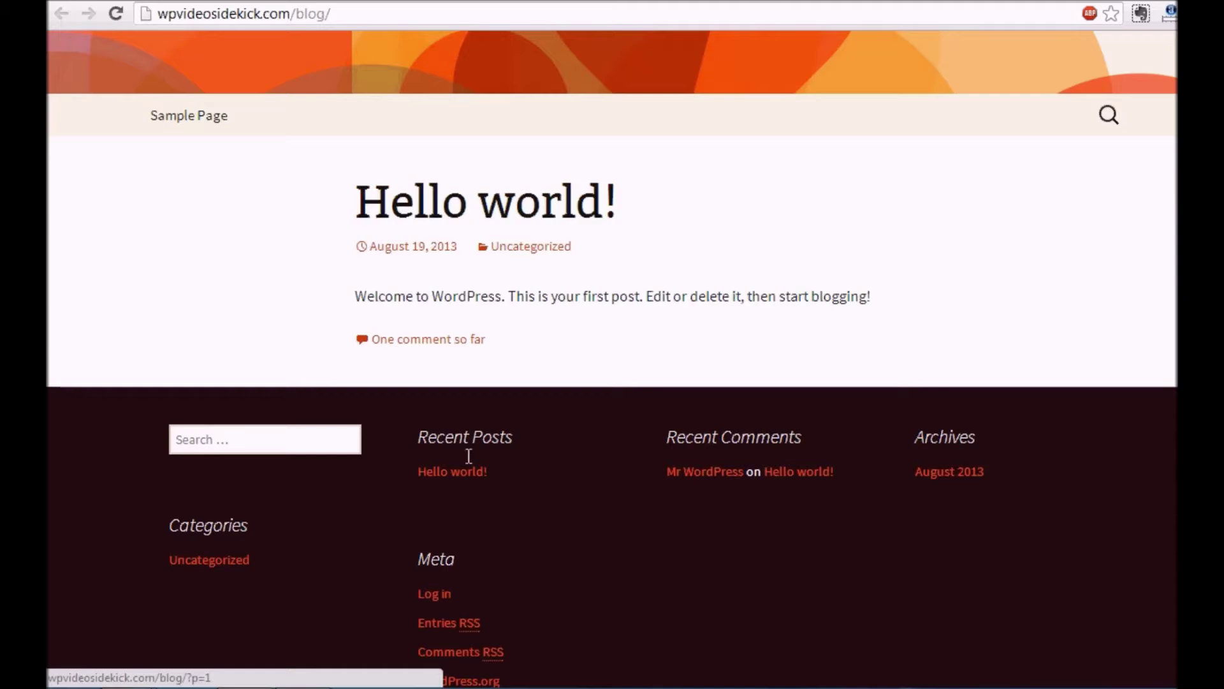
scroll(612, 358, down, 3)
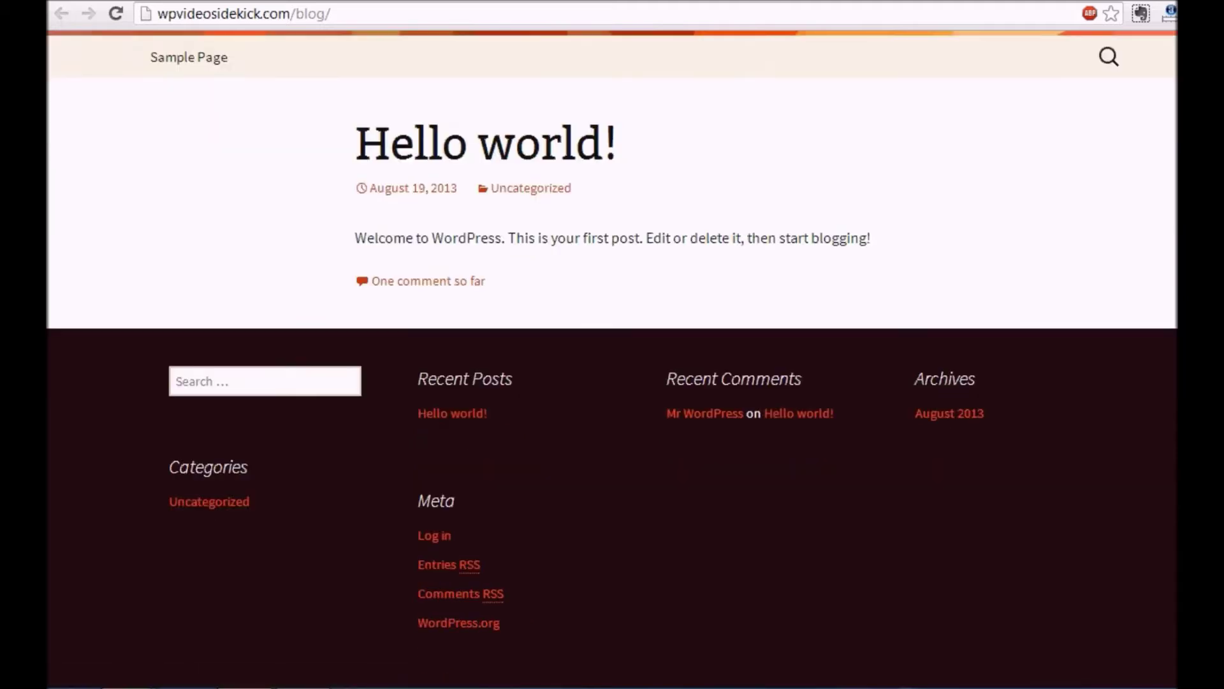
scroll(612, 357, up, 3)
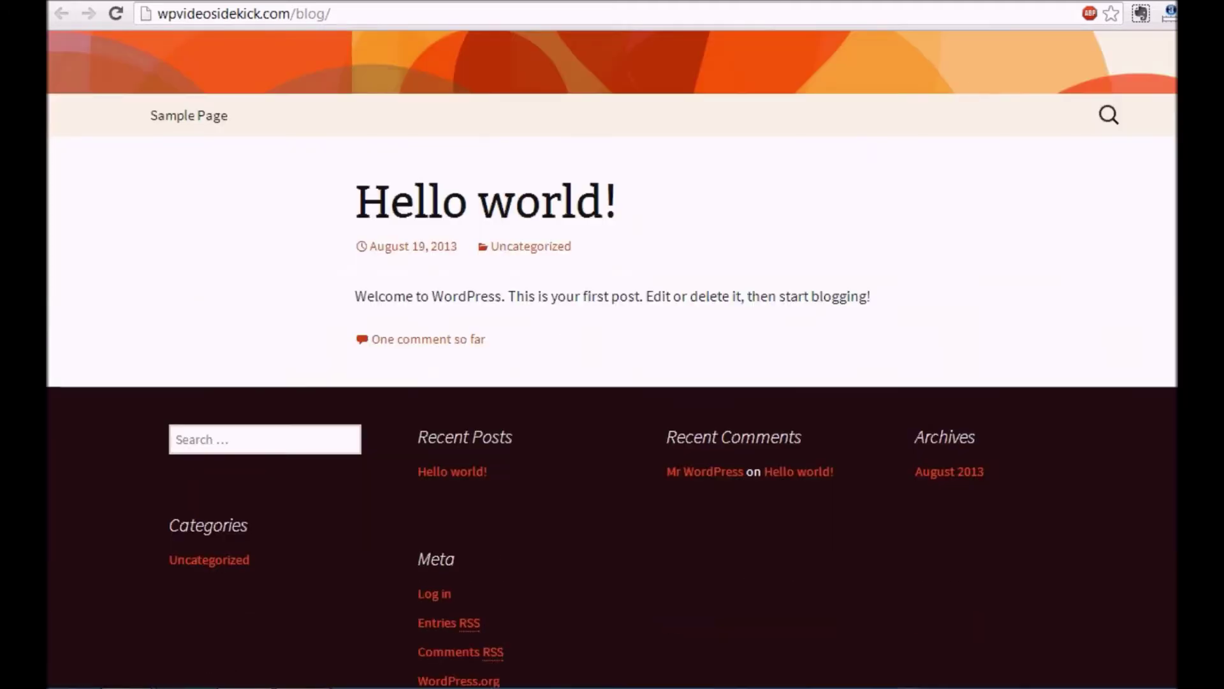
scroll(612, 357, up, 2)
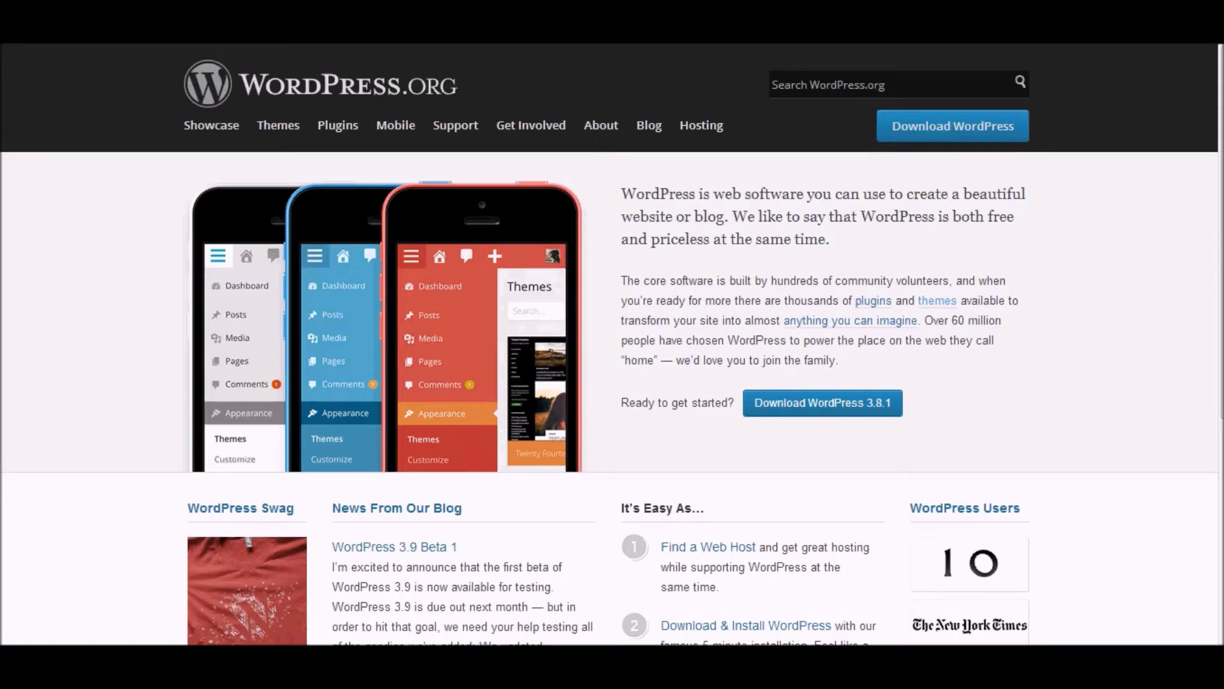
Go to the WordPress.org download page for WordPress 3.8.1
click(937, 137)
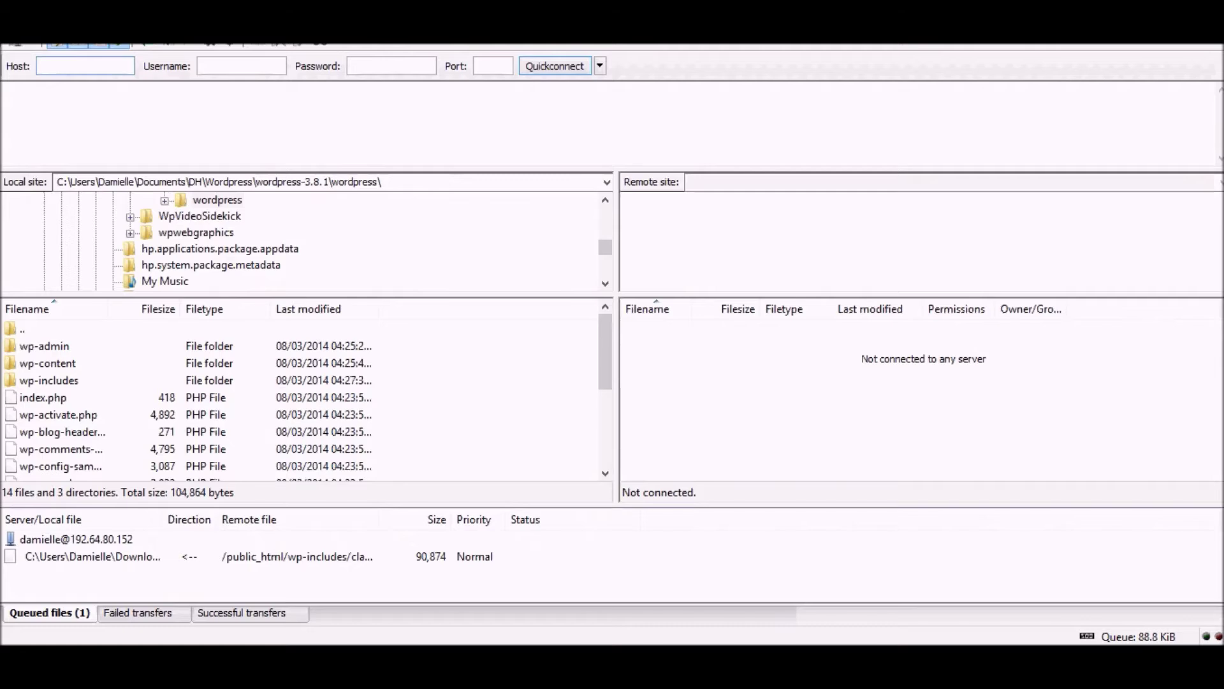
mouse_move(133, 642)
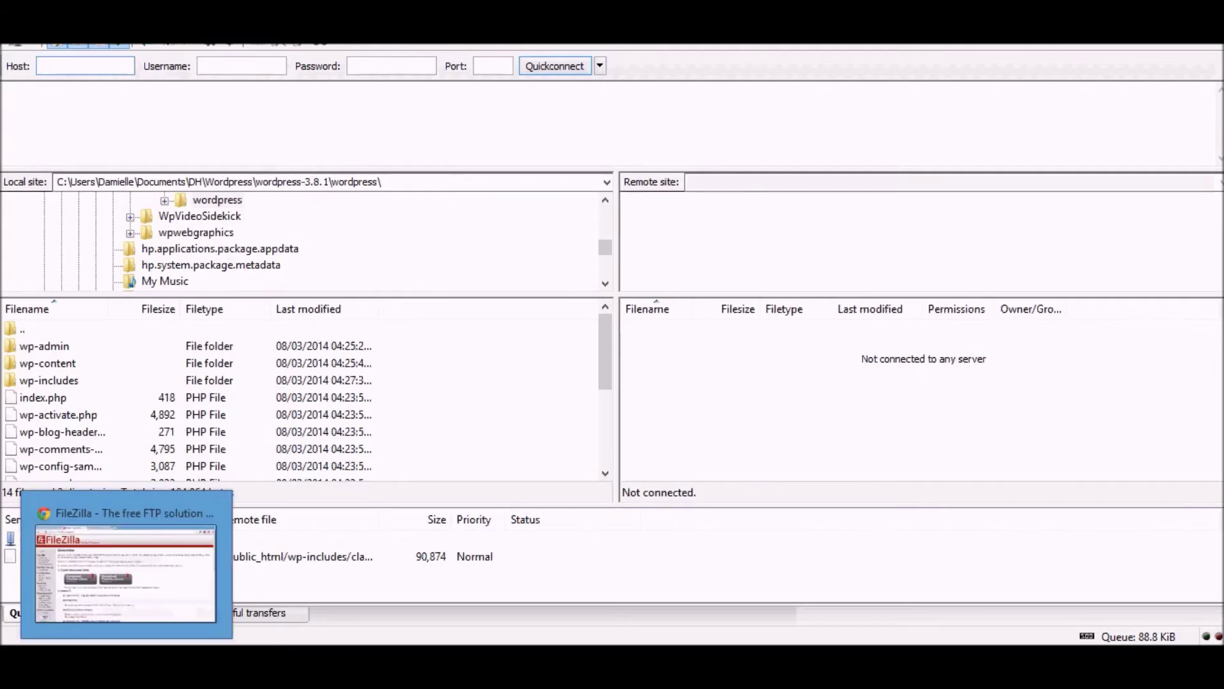
click(83, 544)
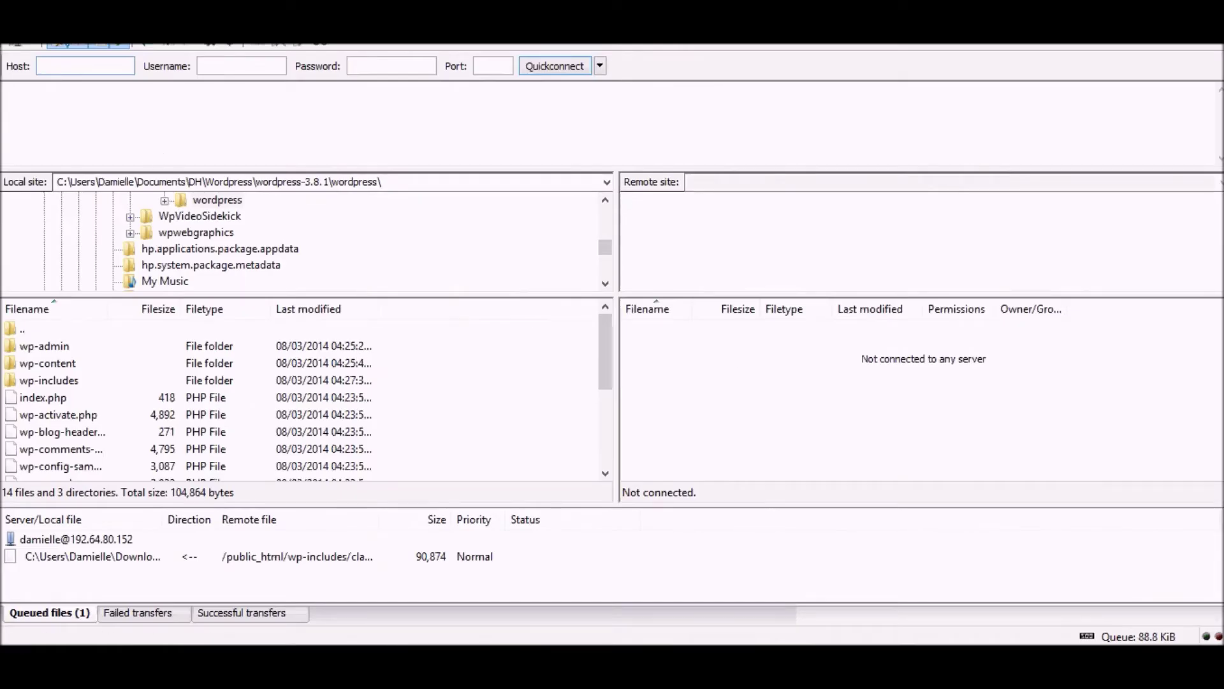
click(61, 65)
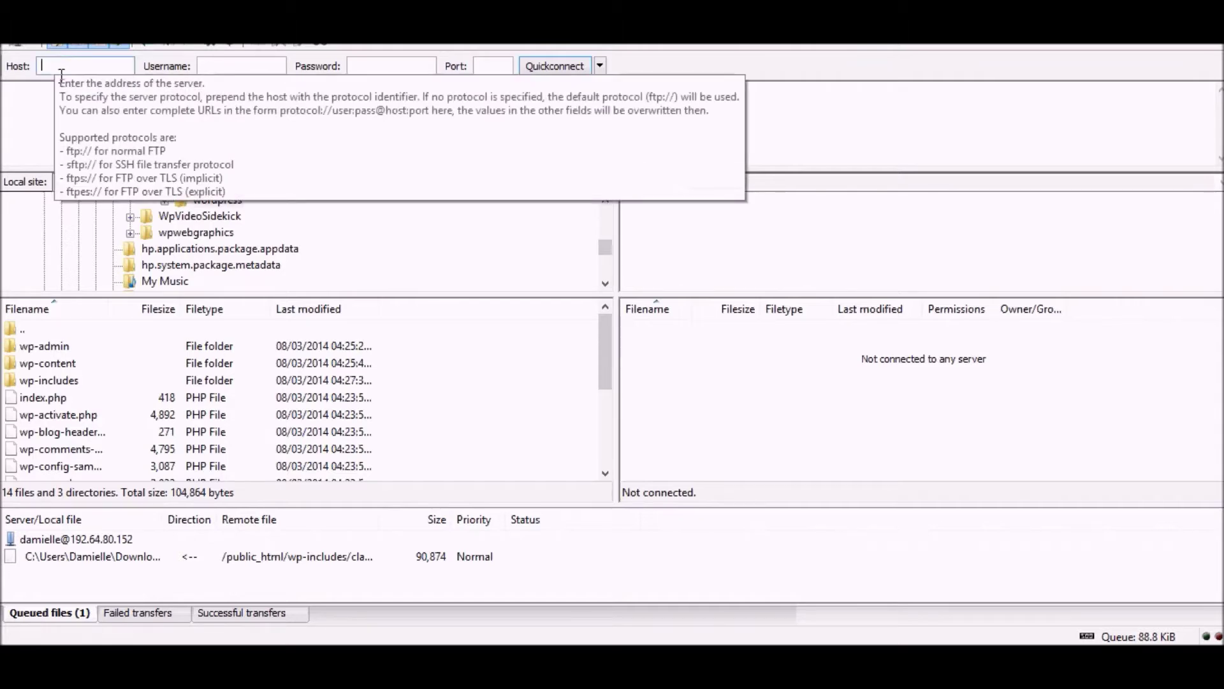
text(ftp.w)
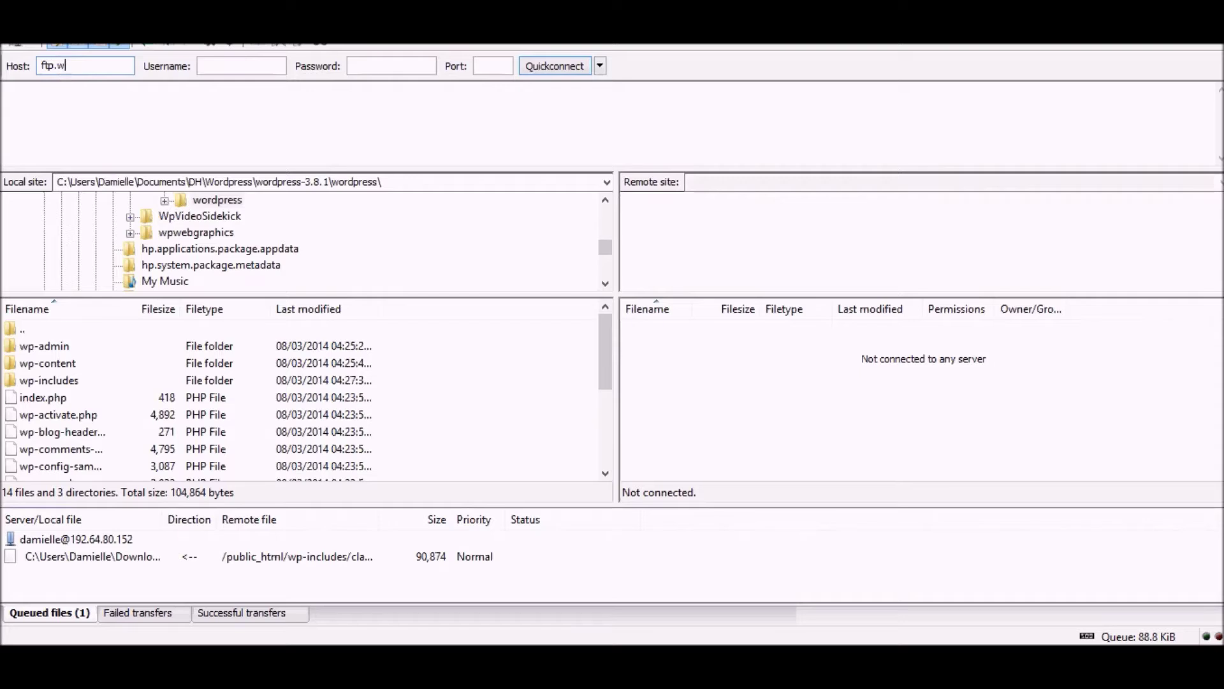
text(pvideosidekick.com)
click(48, 64)
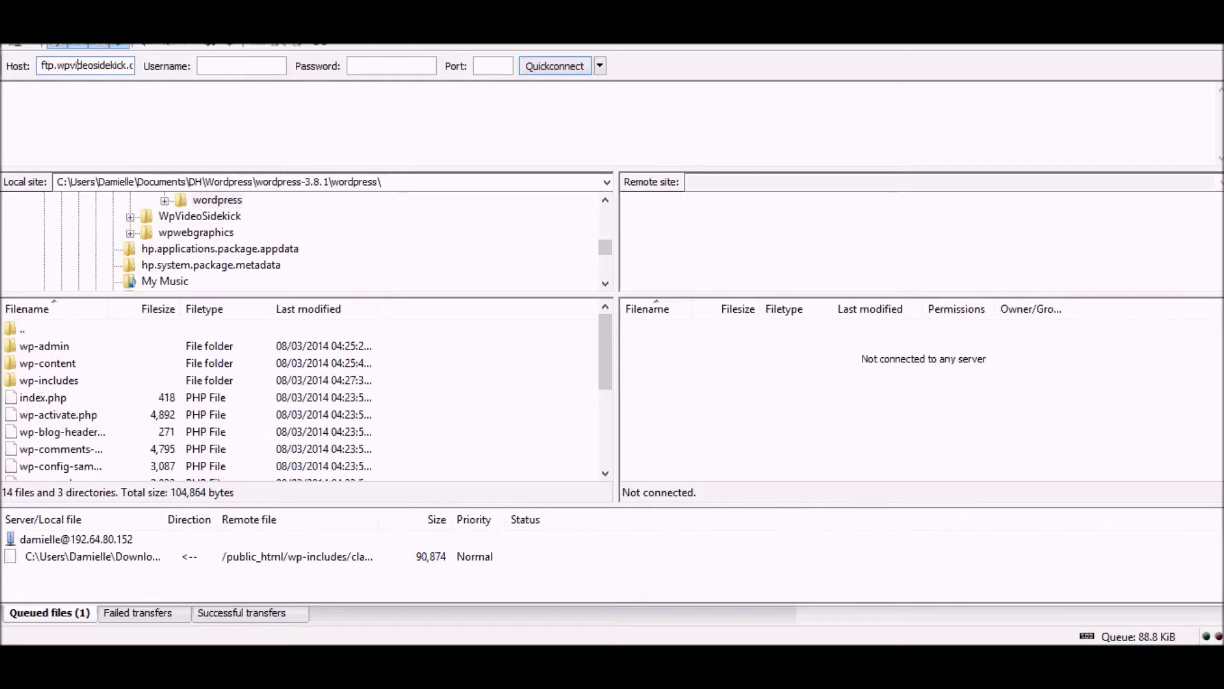
key(Right)
key(Right)
key(Right)
click(209, 70)
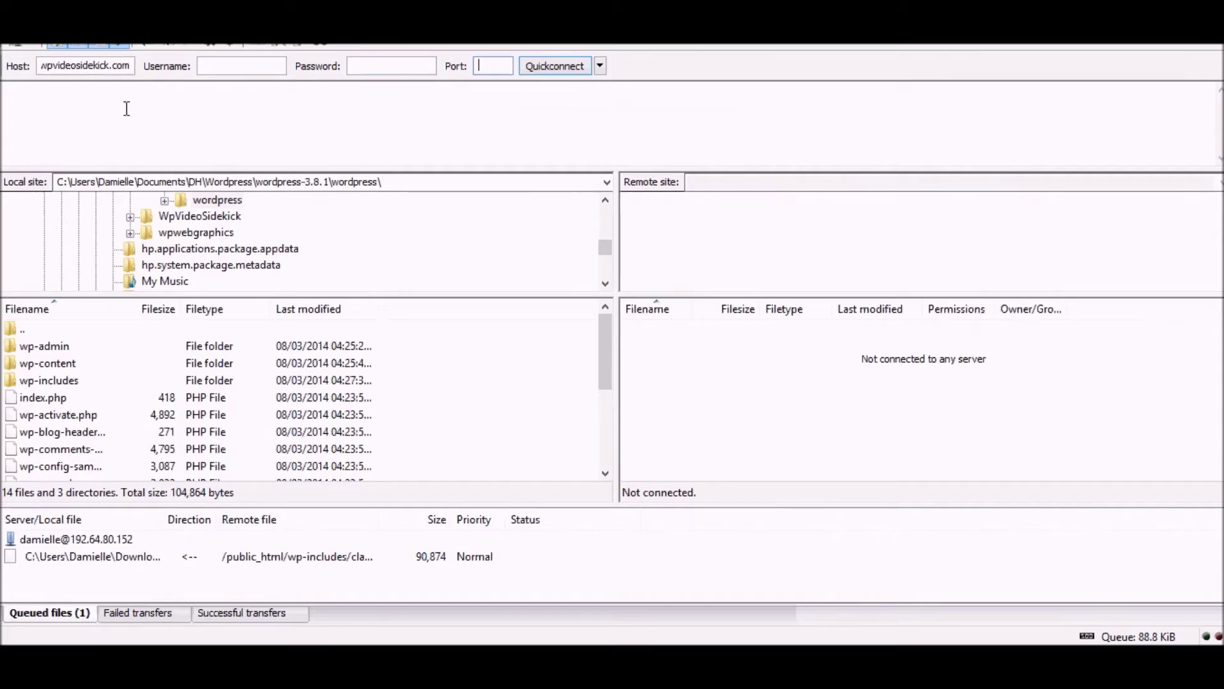
drag(131, 69, 5, 88)
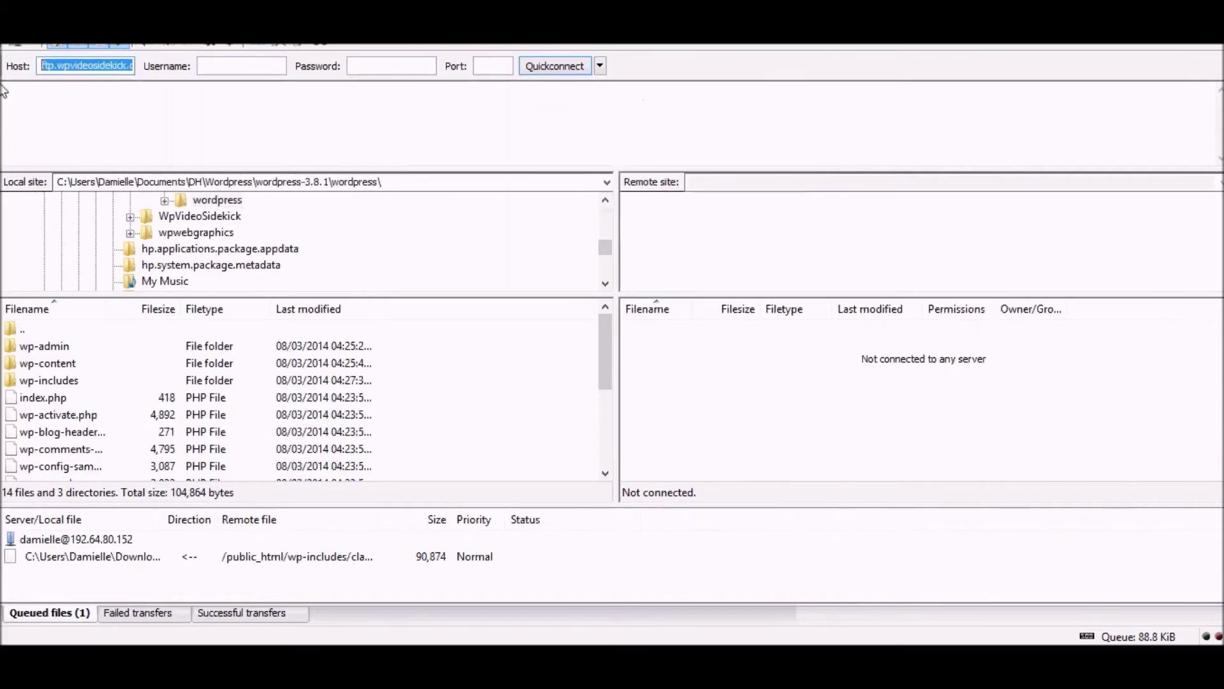
key(Delete)
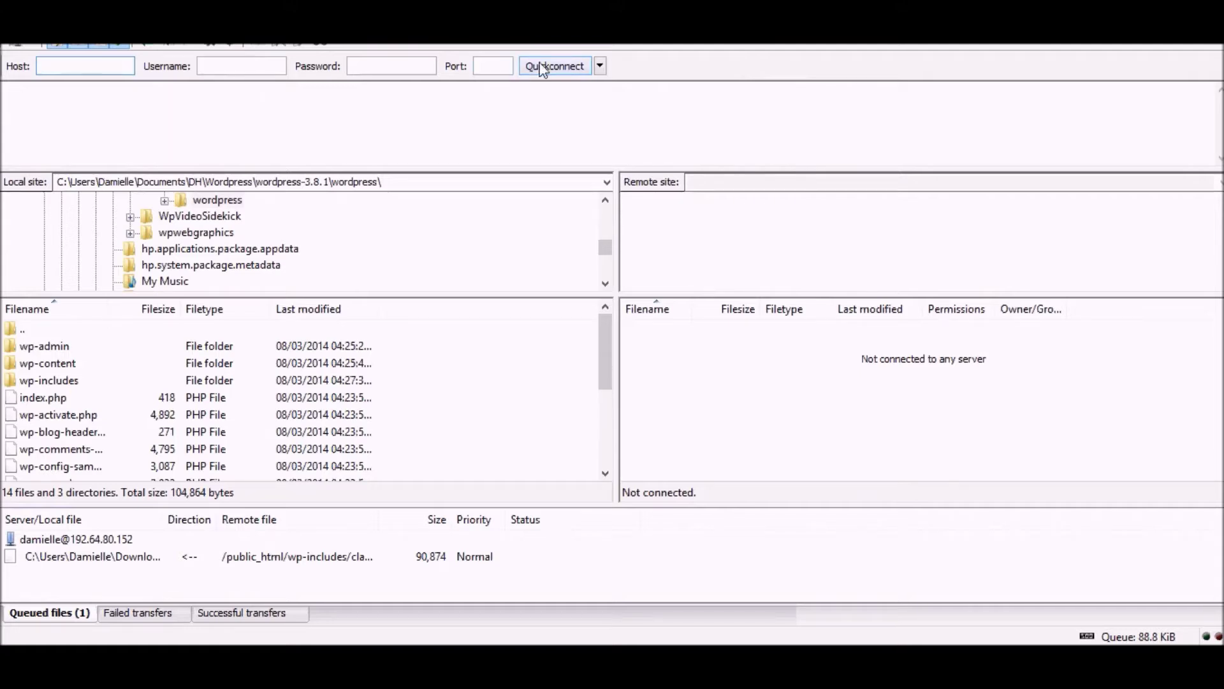
click(545, 69)
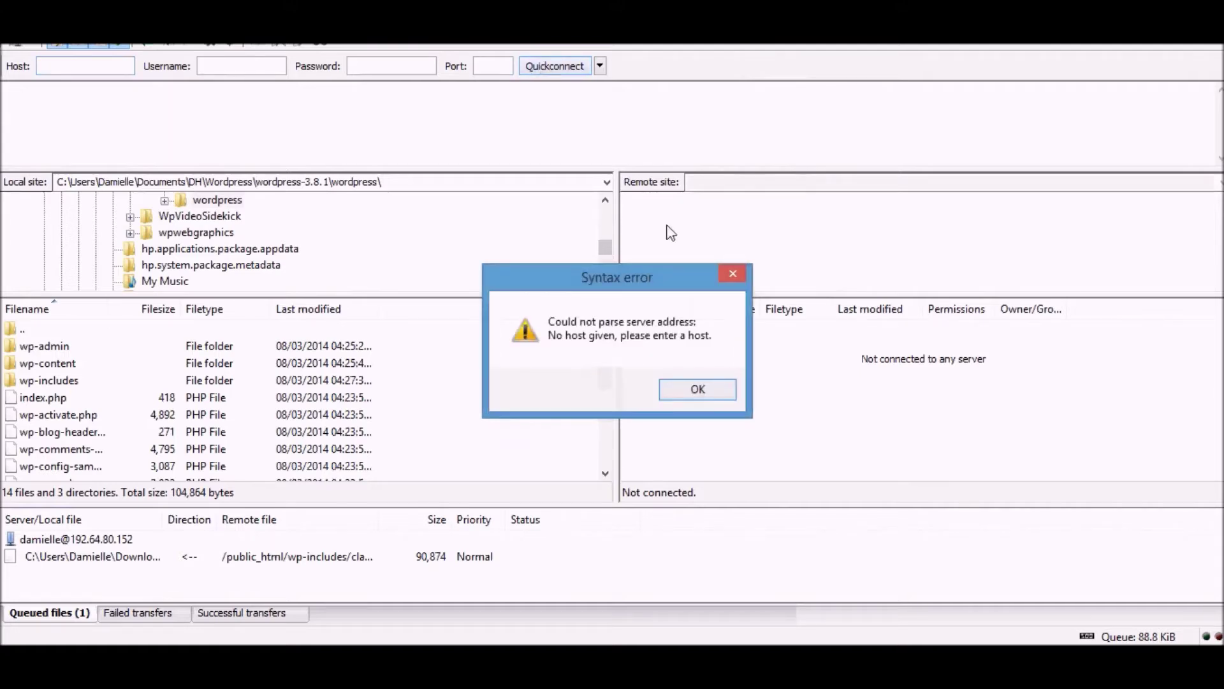
click(680, 391)
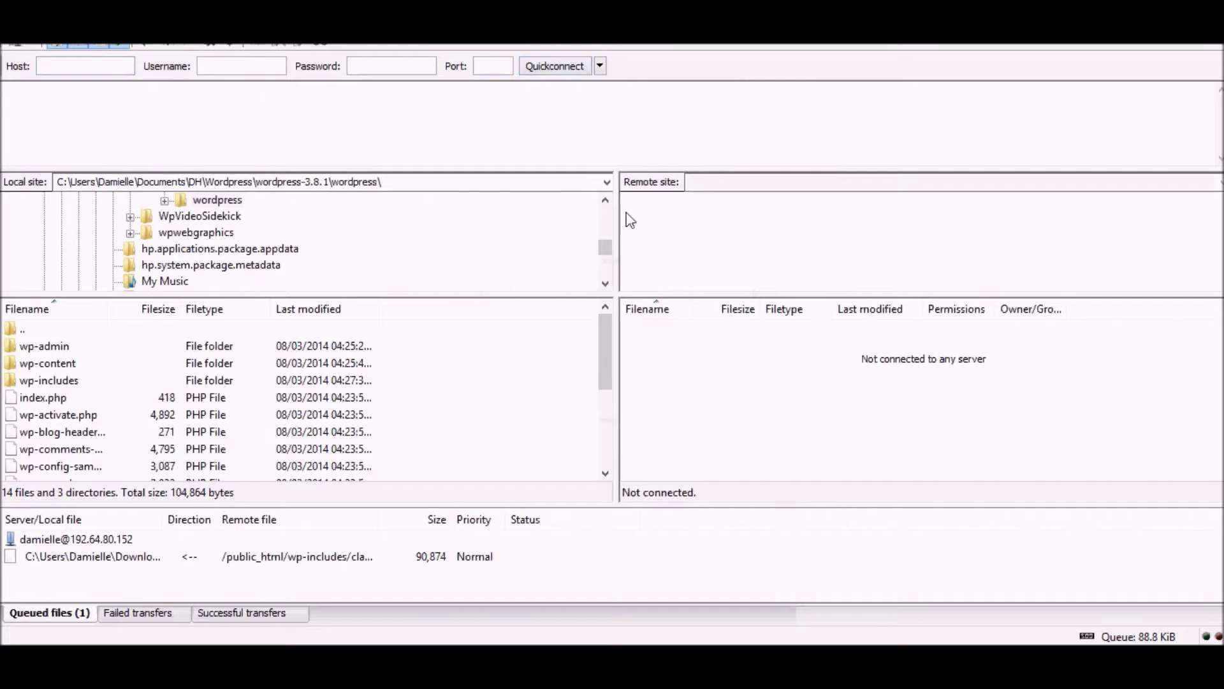
Reconnect to the server and move the local side up from the Wordpress folder to DH
click(229, 45)
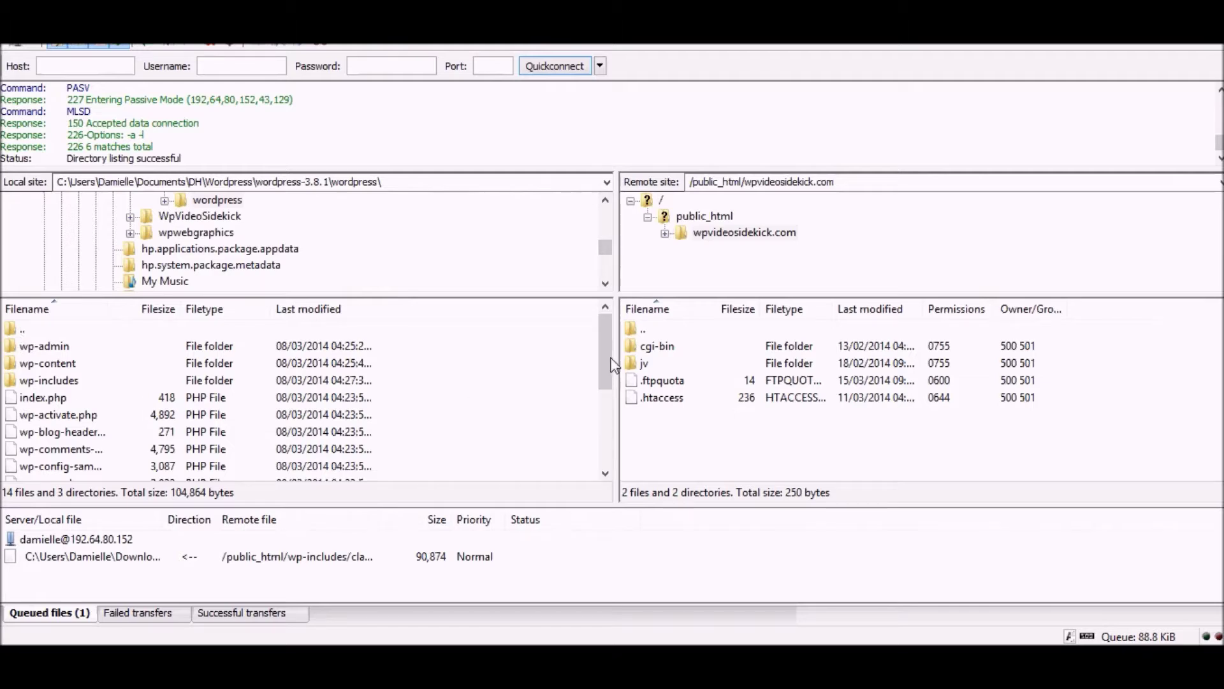
mouse_move(606, 357)
mouse_down()
mouse_move(605, 434)
mouse_move(607, 336)
mouse_up()
double_click(13, 329)
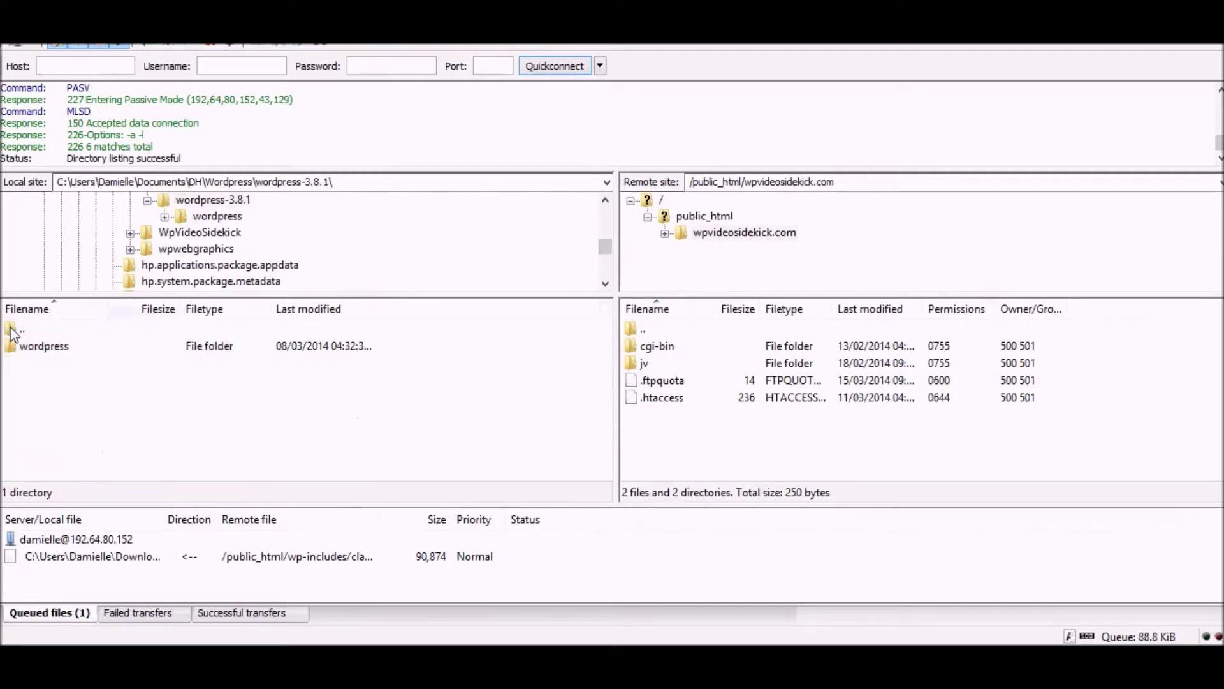
double_click(13, 329)
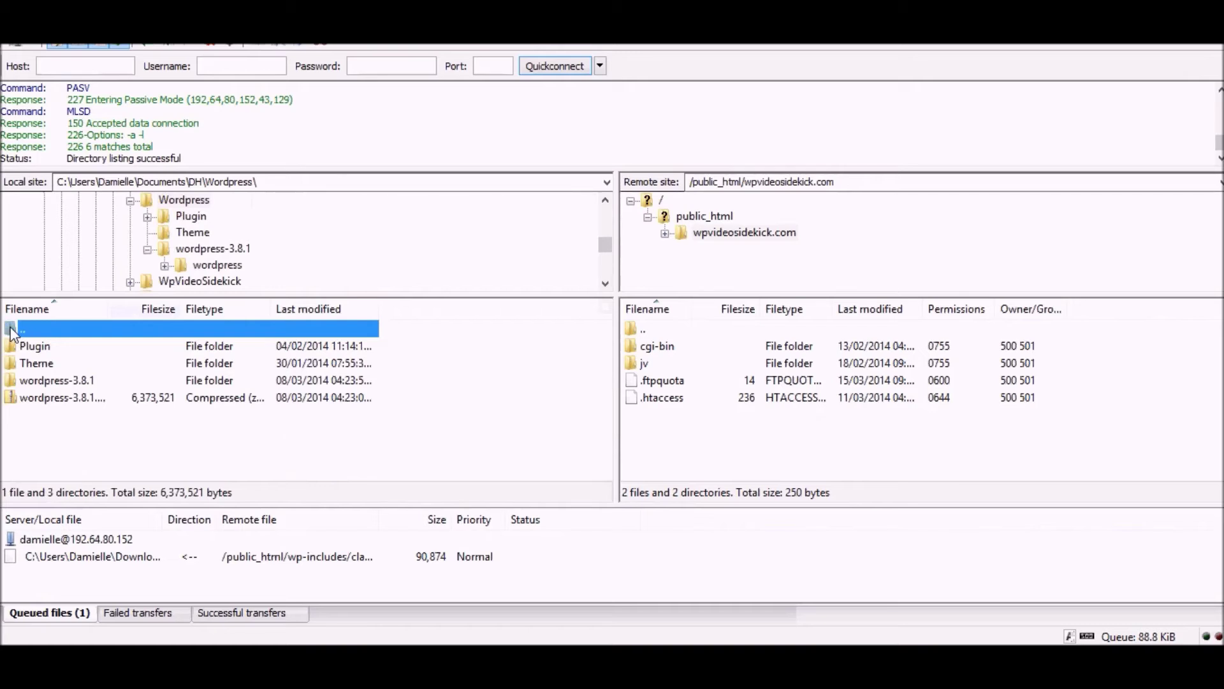
double_click(13, 329)
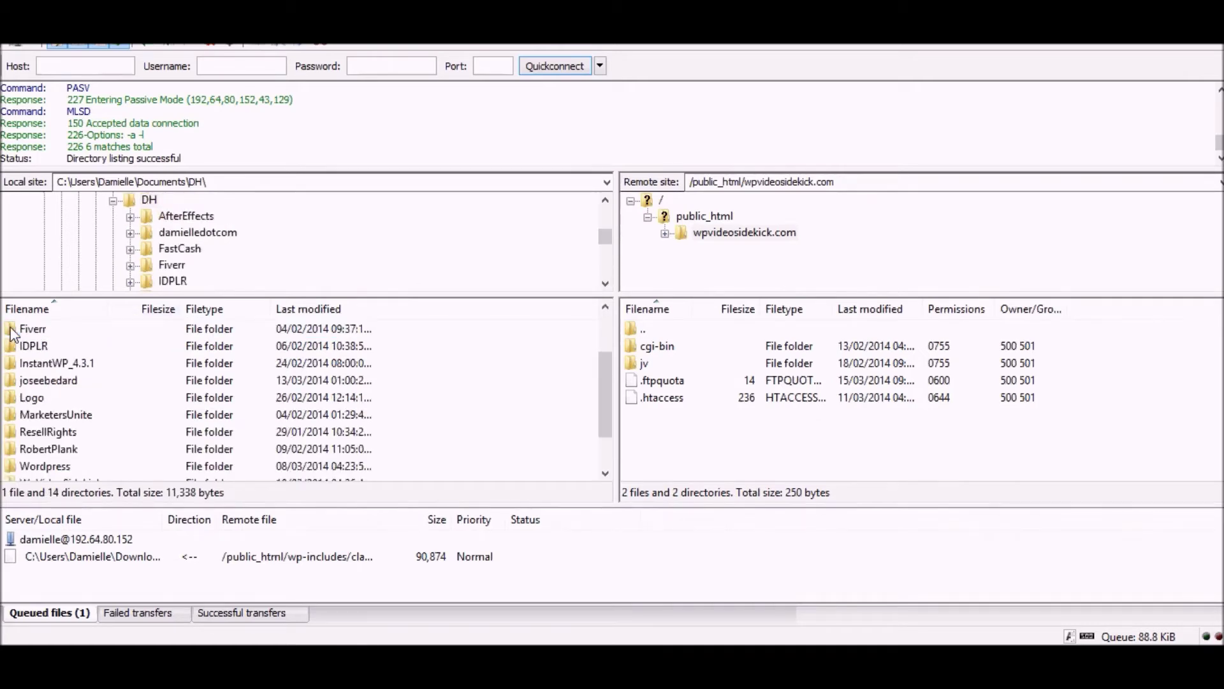
click(11, 330)
Go up locally to C:\Users and remotely from public_html to the server root /
drag(611, 392, 614, 317)
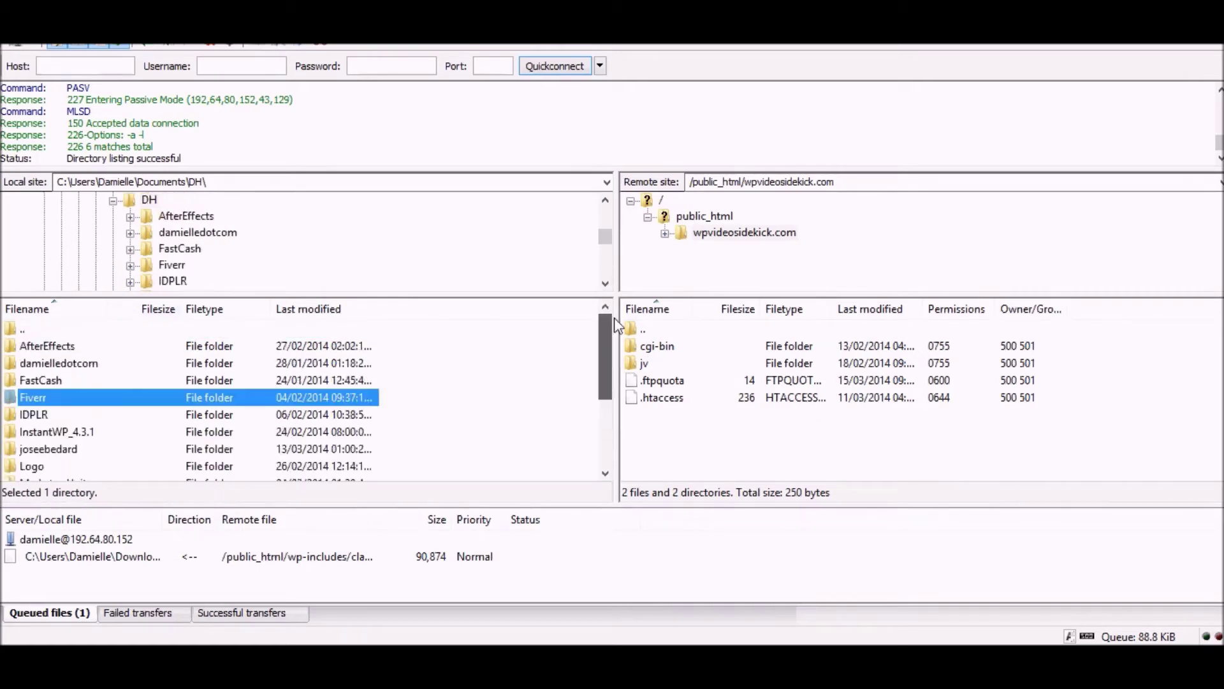
double_click(14, 333)
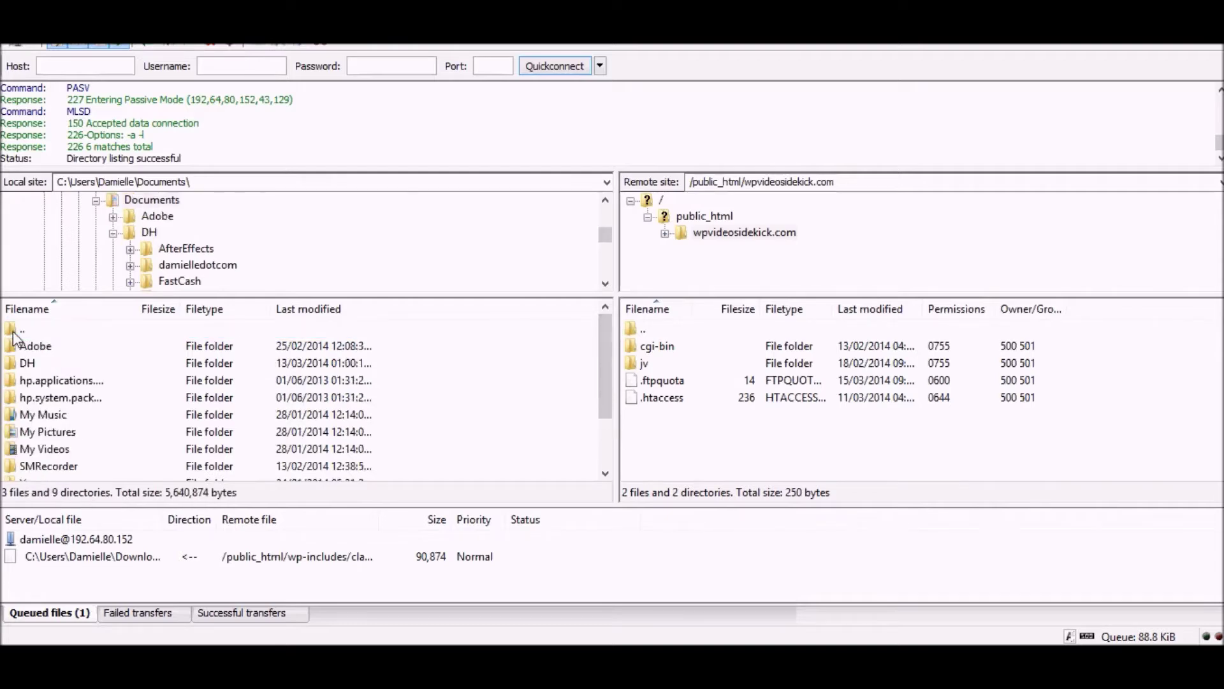
double_click(13, 330)
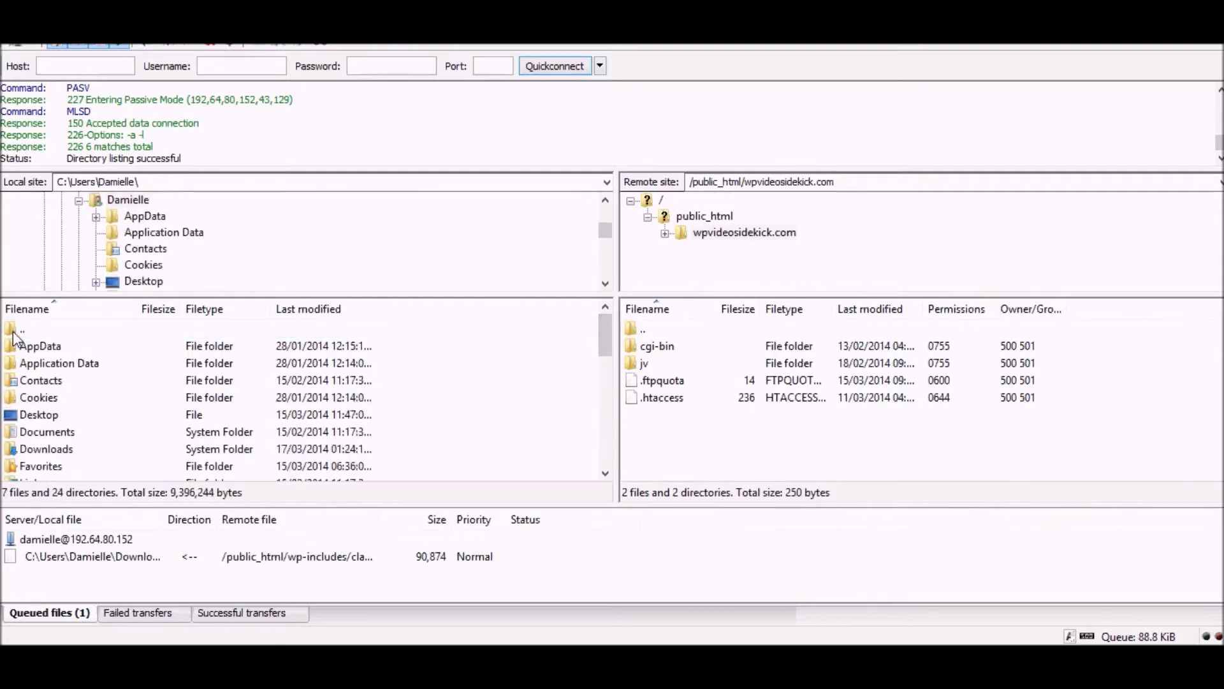
double_click(13, 332)
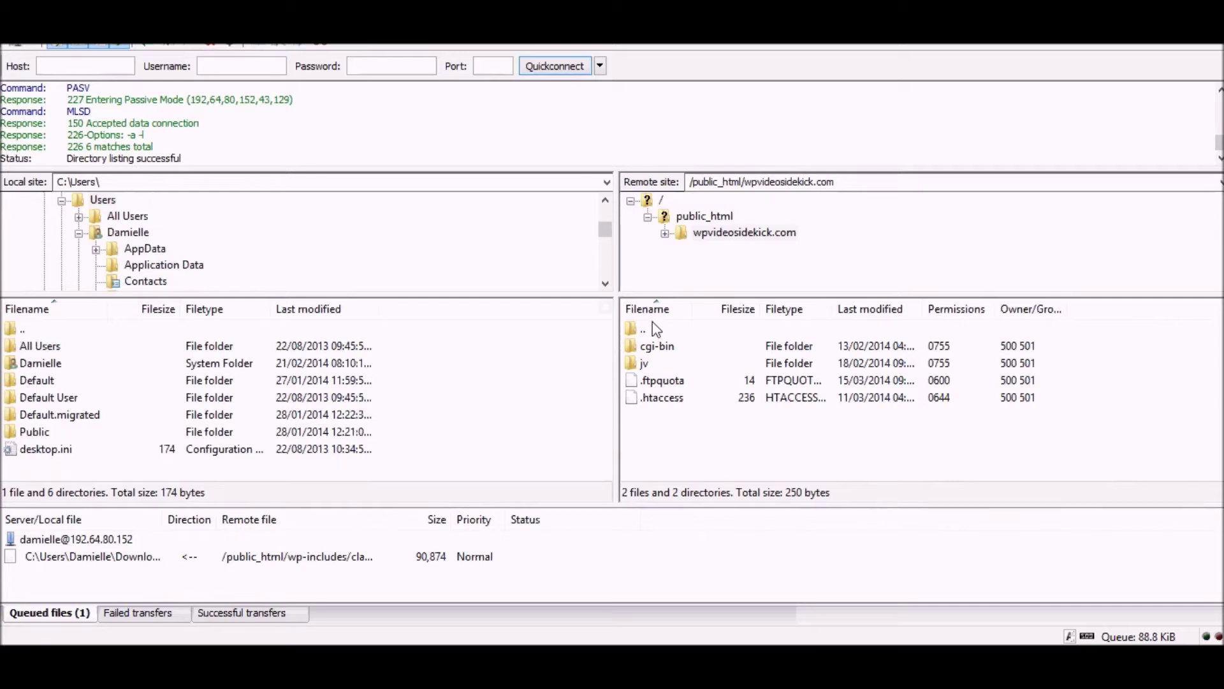
double_click(633, 330)
double_click(633, 330)
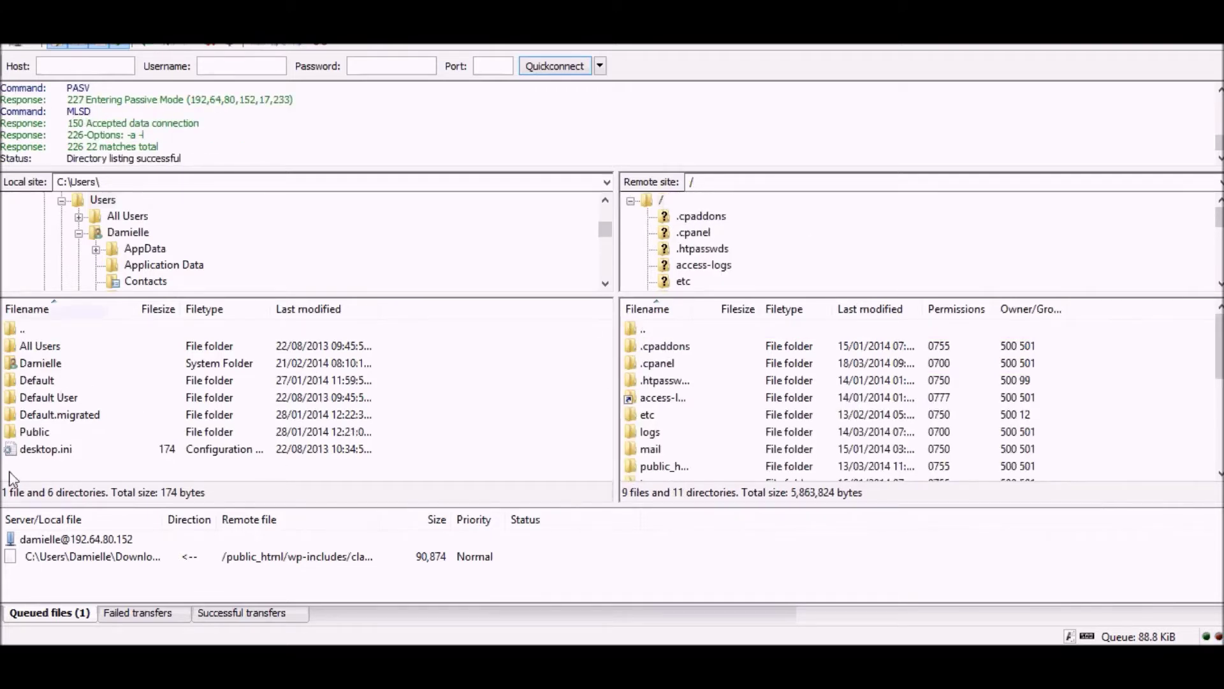
Open the local All Users folder and browse into its Documents folder and back
double_click(48, 347)
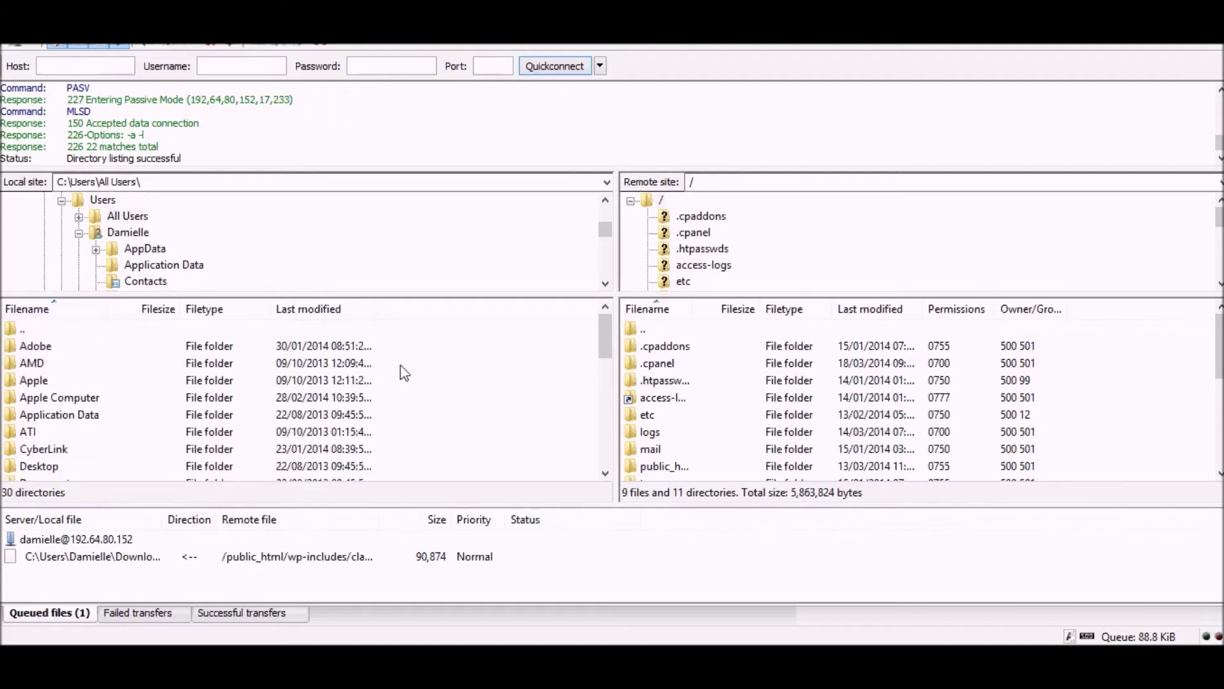
drag(612, 329, 41, 427)
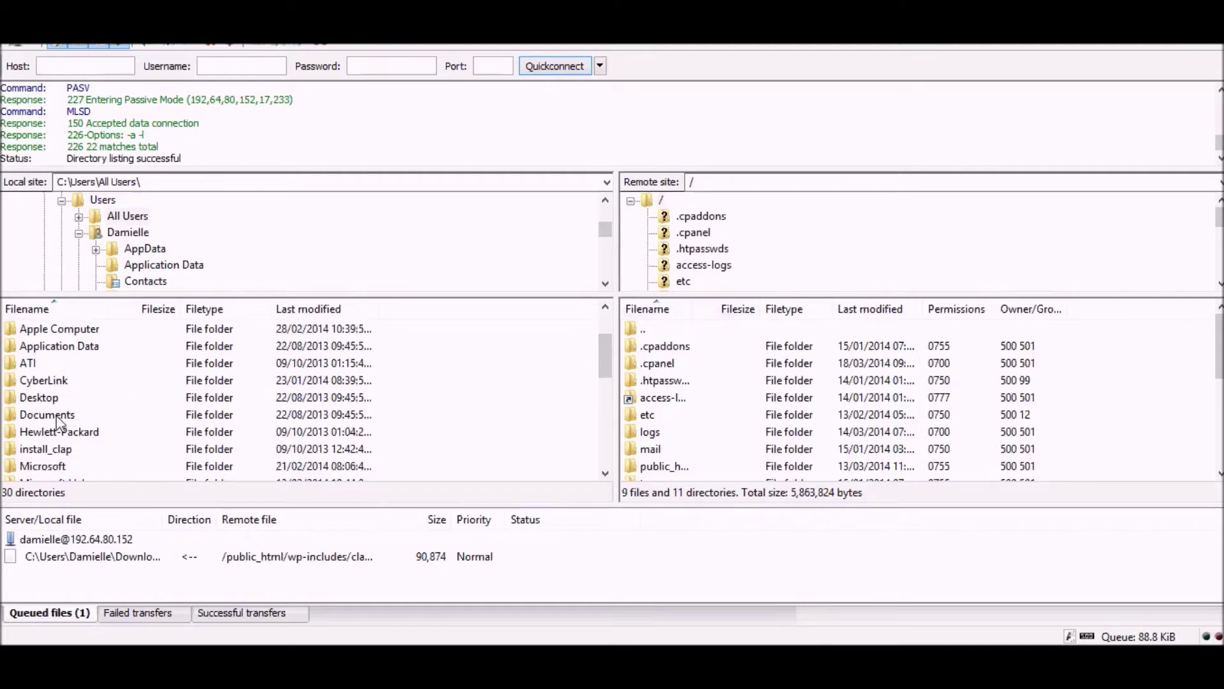
mouse_move(610, 370)
mouse_down()
mouse_move(609, 341)
mouse_move(608, 361)
mouse_up()
click(63, 415)
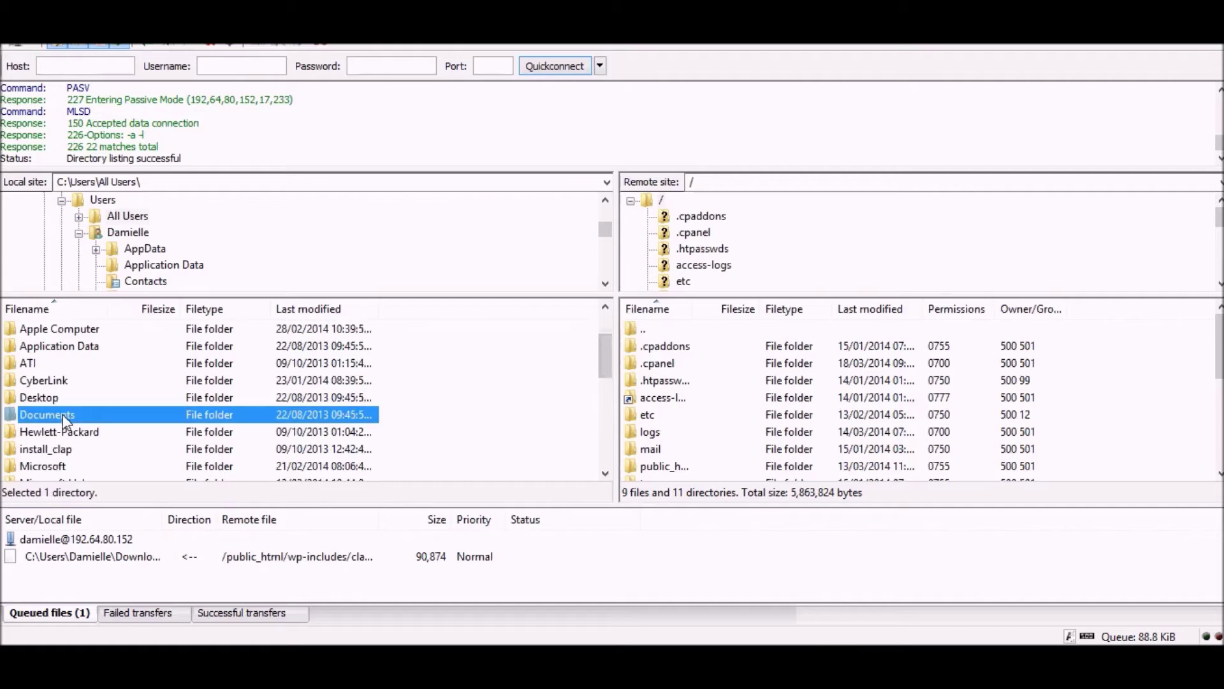
double_click(62, 414)
double_click(12, 330)
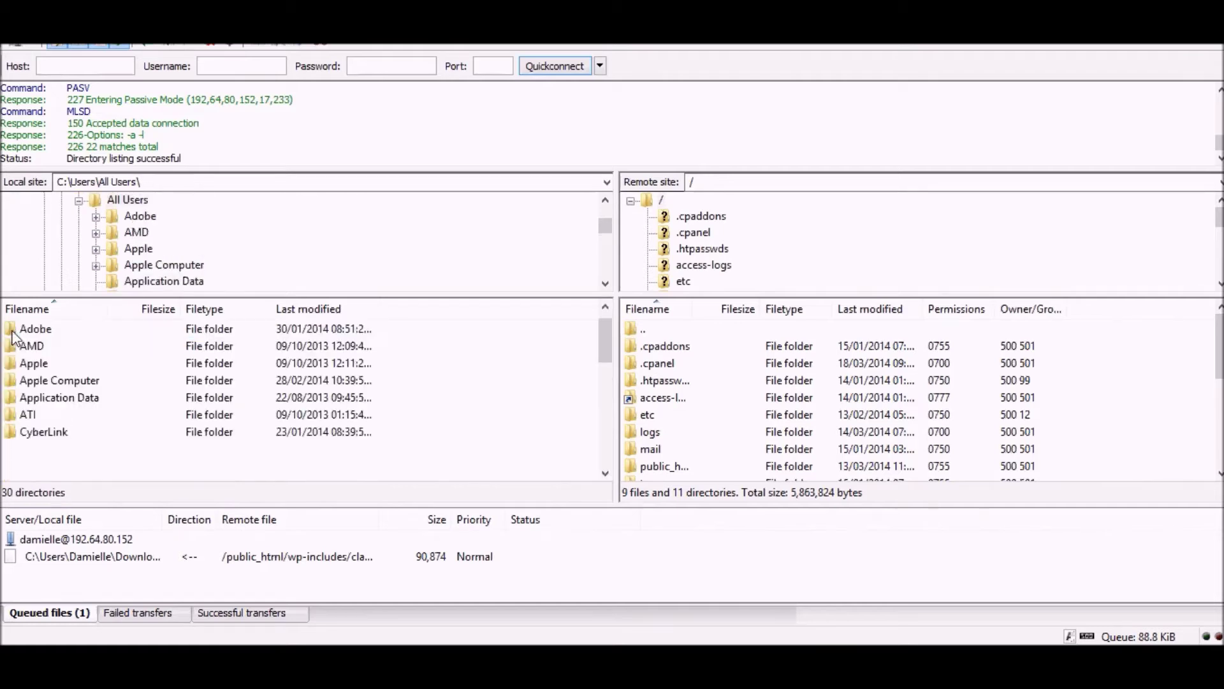
Browse into Adobe and back, then reopen C:\Users\All Users and scroll its folder list
click(13, 331)
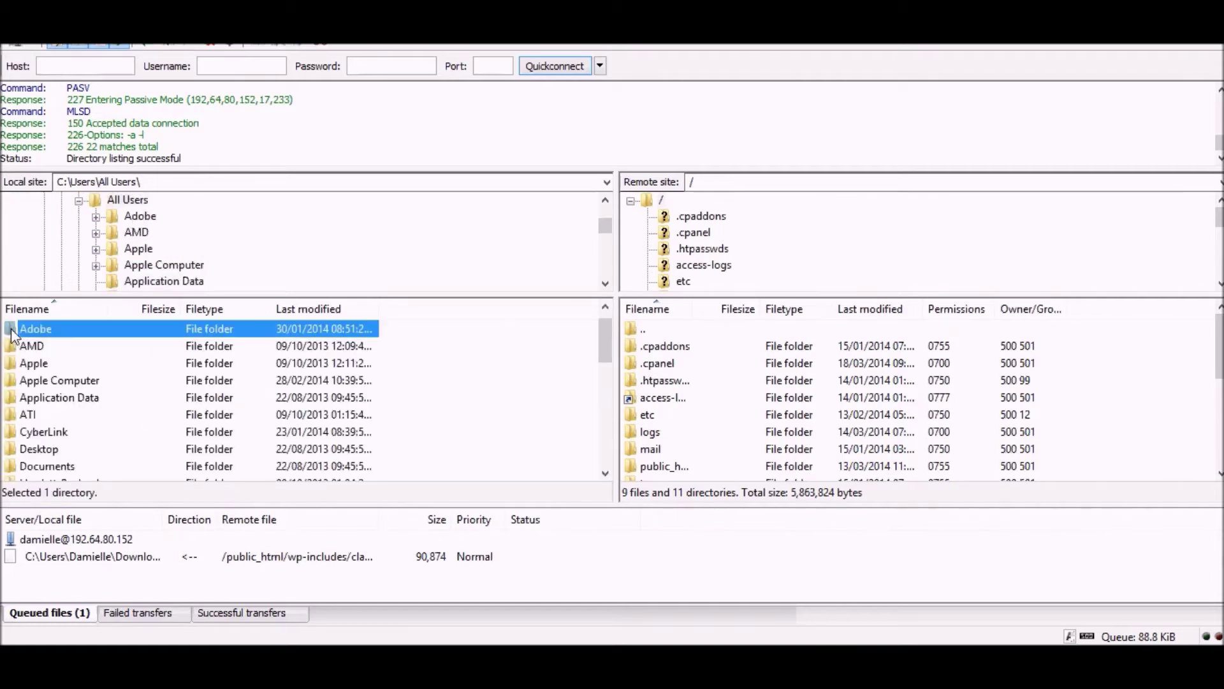
double_click(11, 331)
double_click(13, 330)
click(12, 330)
double_click(13, 331)
double_click(44, 346)
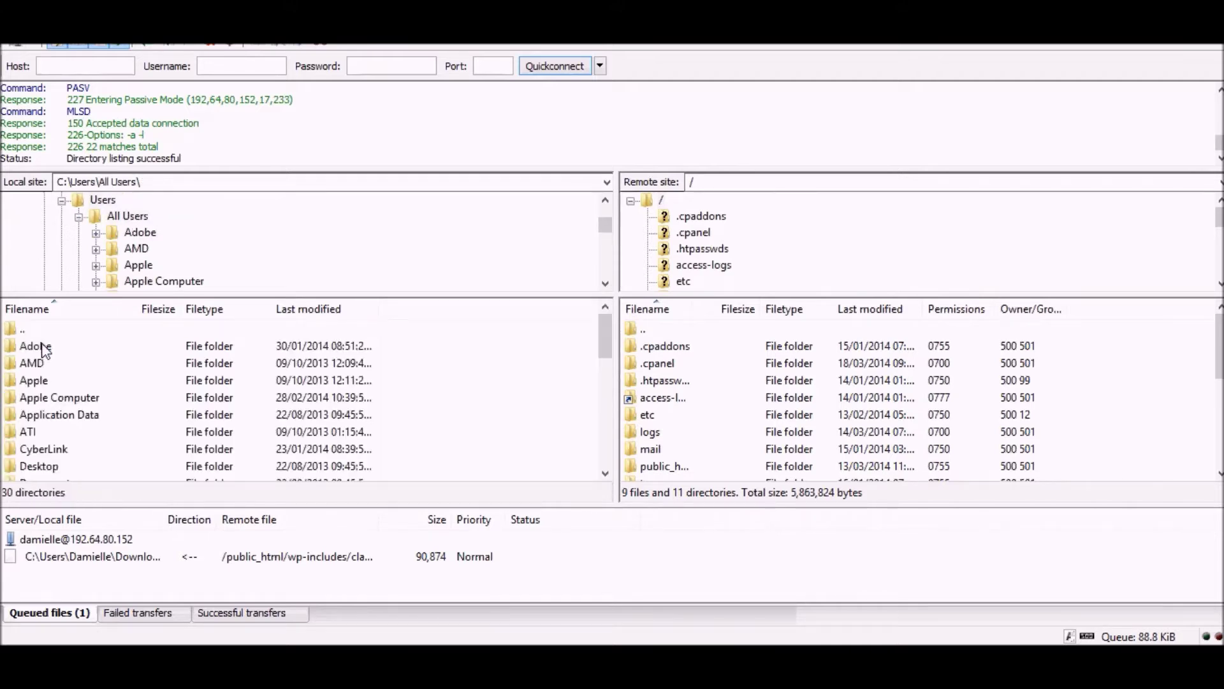
scroll(86, 443, down, 7)
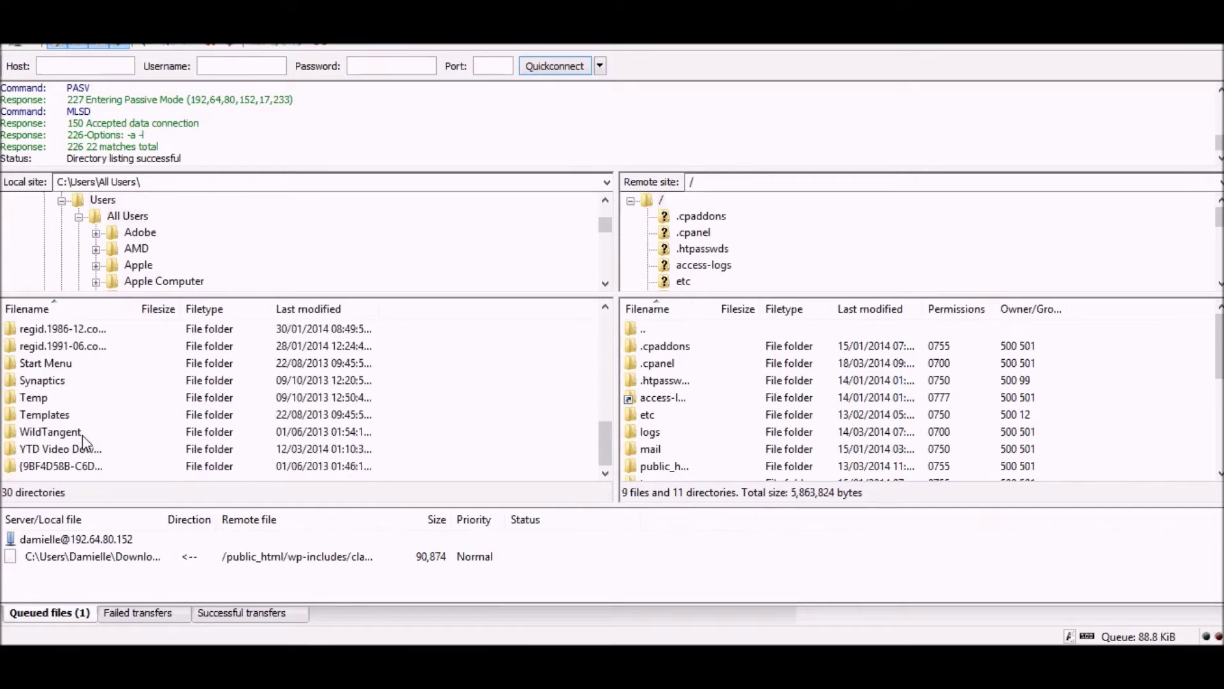
scroll(82, 434, up, 7)
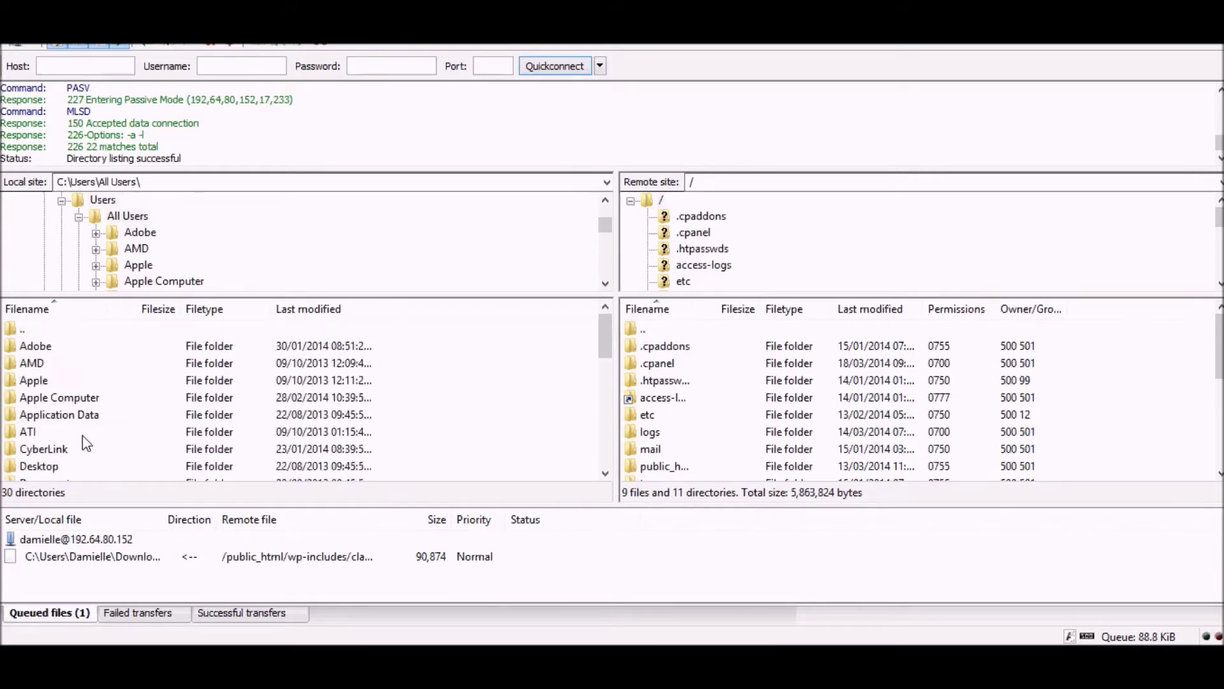
scroll(86, 444, down, 7)
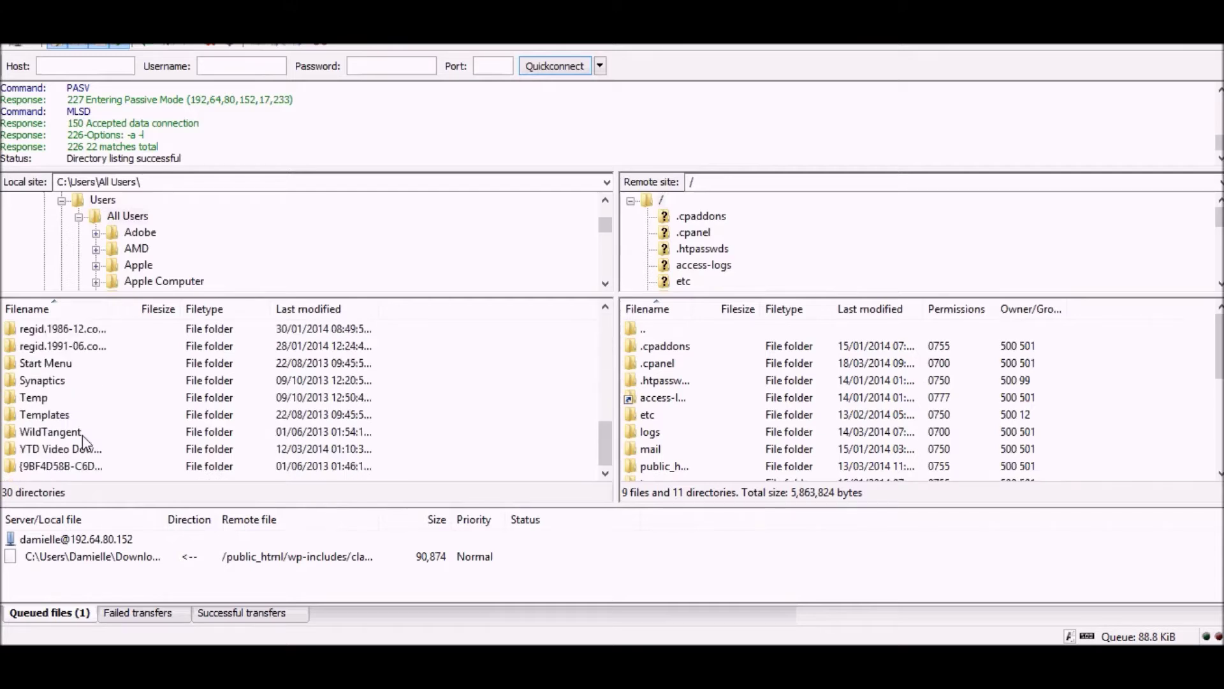
Browse the local side from Users through the user's Documents\DH\Wordpress into wordpress-3.8.1
key(BackSpace)
double_click(60, 364)
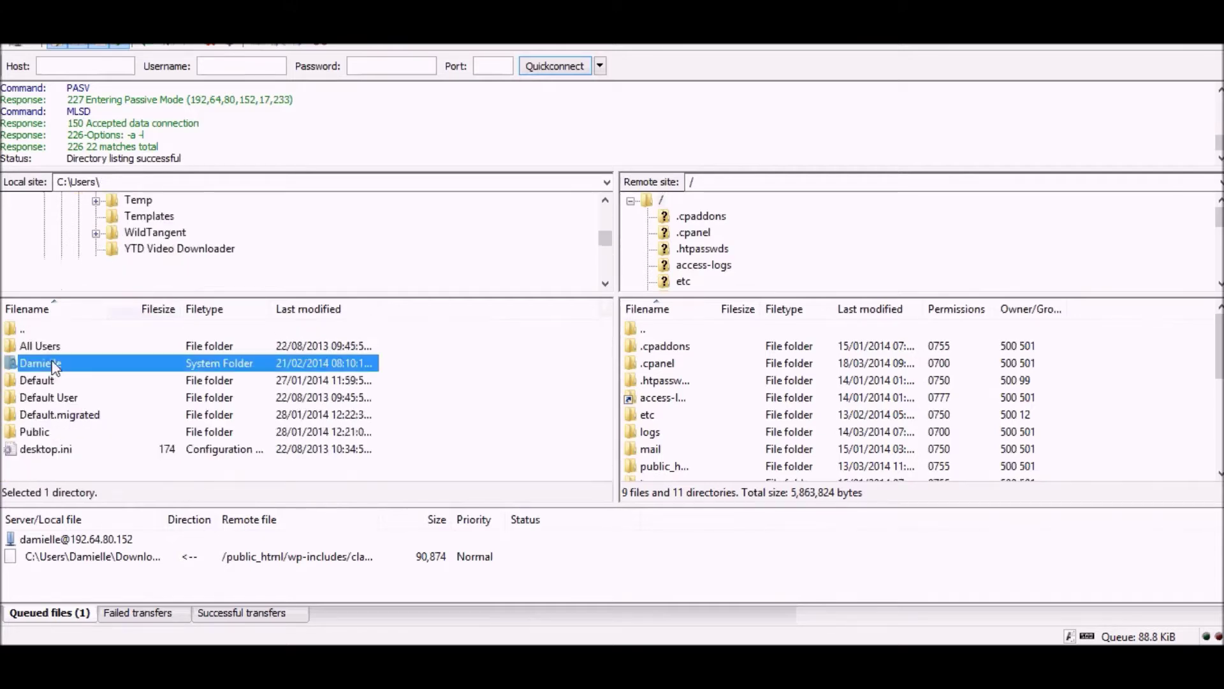
double_click(56, 433)
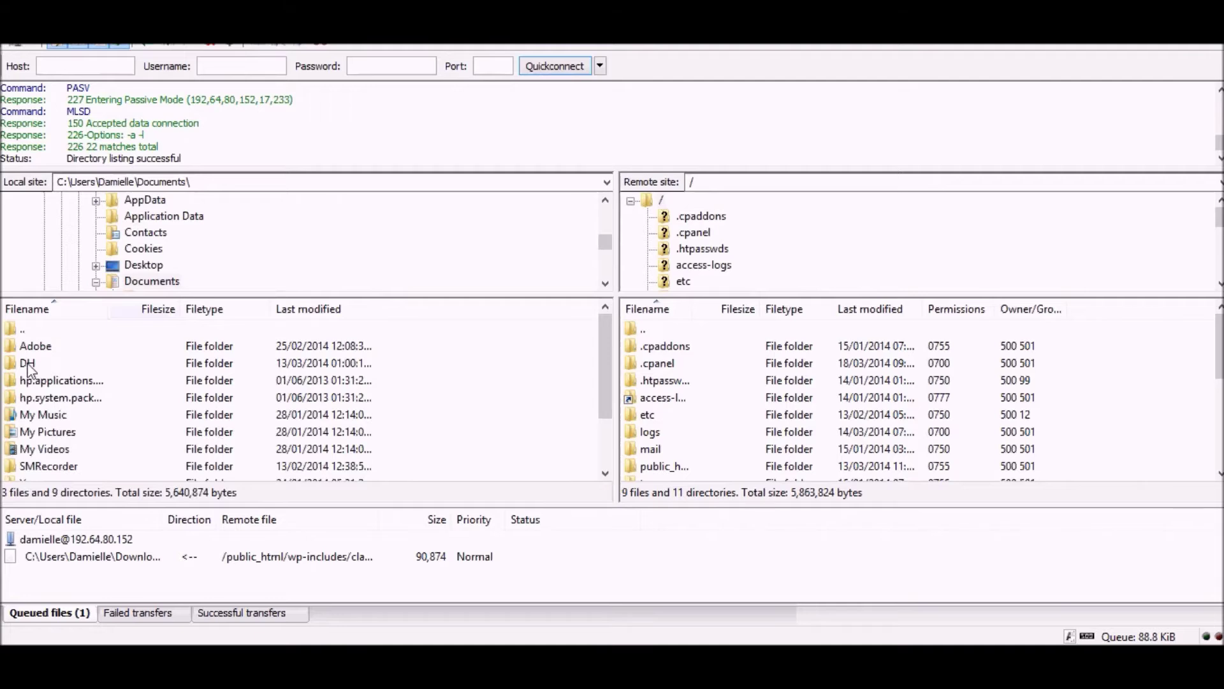
double_click(32, 362)
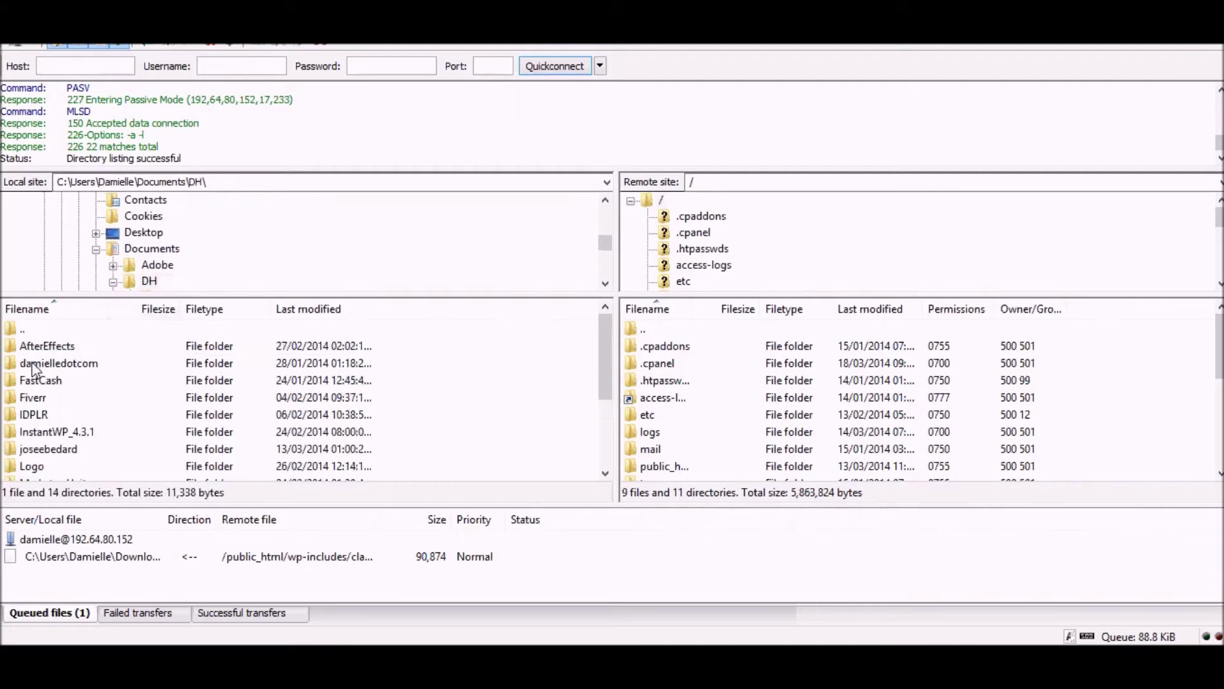
scroll(173, 412, down, 3)
double_click(58, 416)
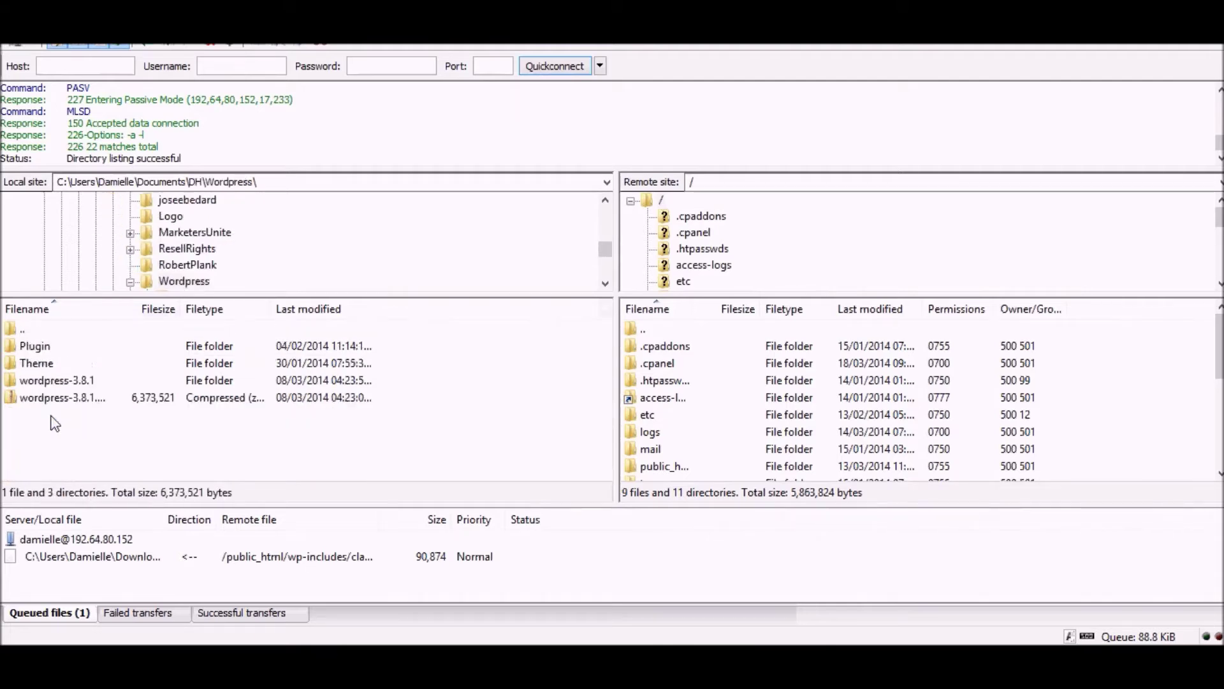
click(47, 383)
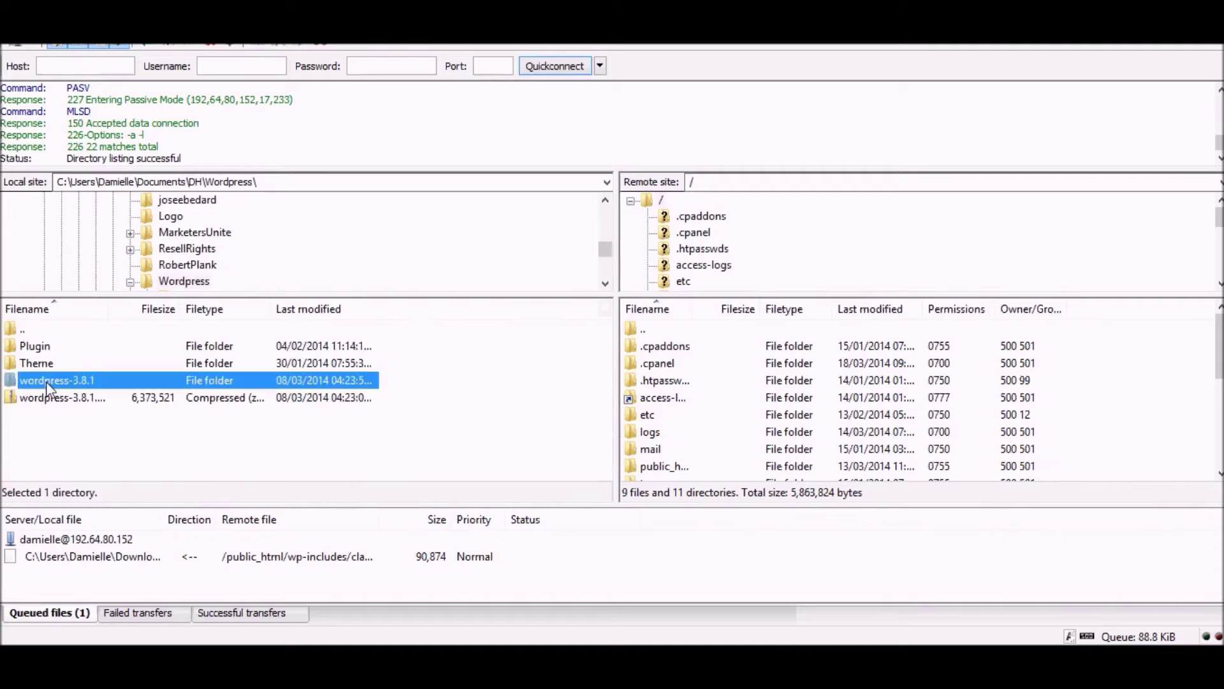
click(46, 381)
double_click(125, 380)
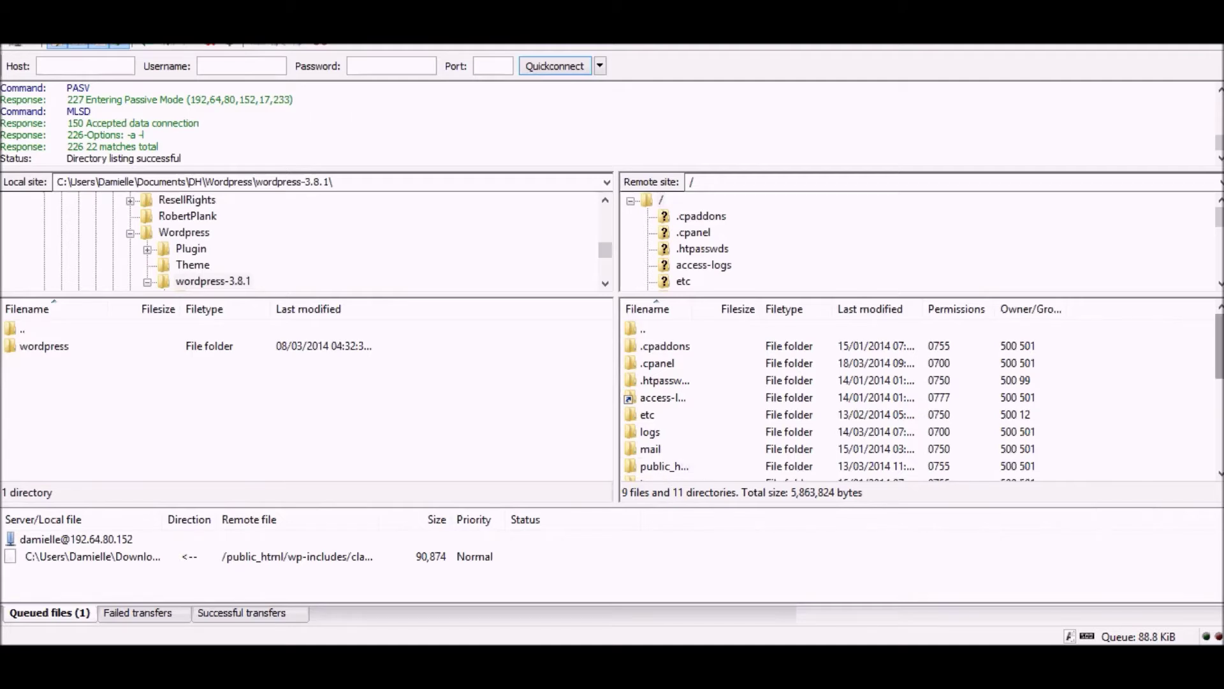
drag(1219, 348, 1219, 353)
Show the server's /public_html folder beside the local wordpress folder containing wp-admin, wp-content and wp-includes
double_click(660, 453)
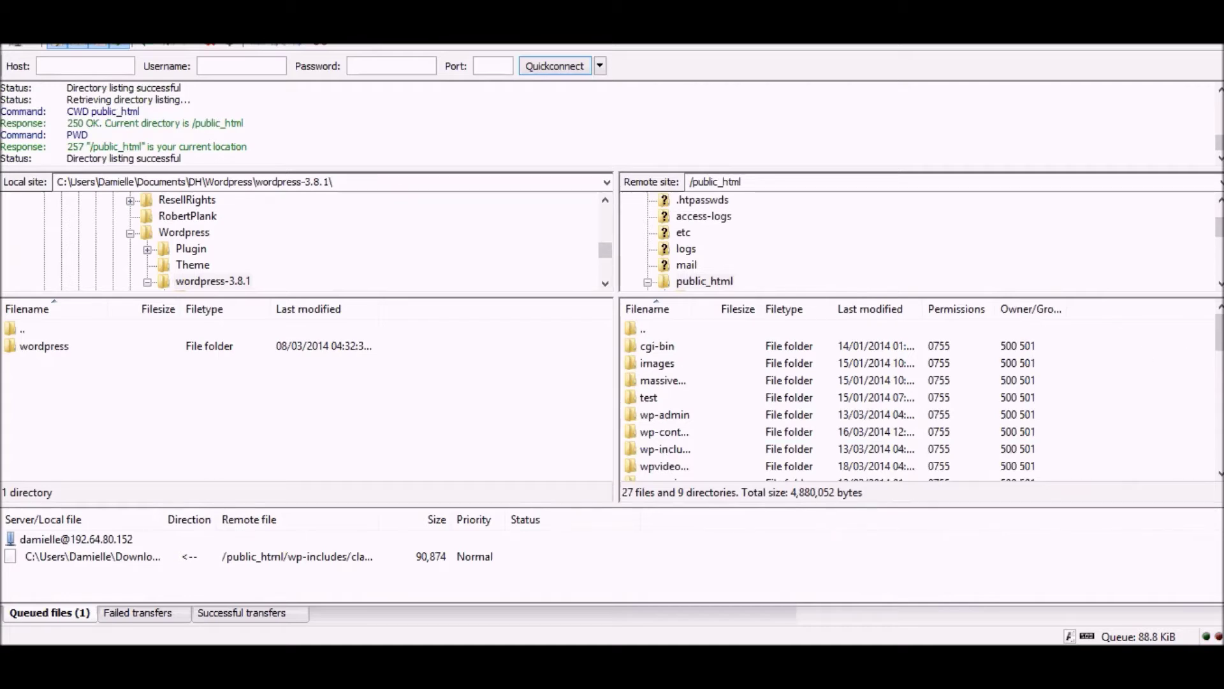
mouse_move(1219, 333)
mouse_down()
mouse_move(1219, 409)
mouse_move(1219, 332)
mouse_up()
drag(1219, 332, 1219, 334)
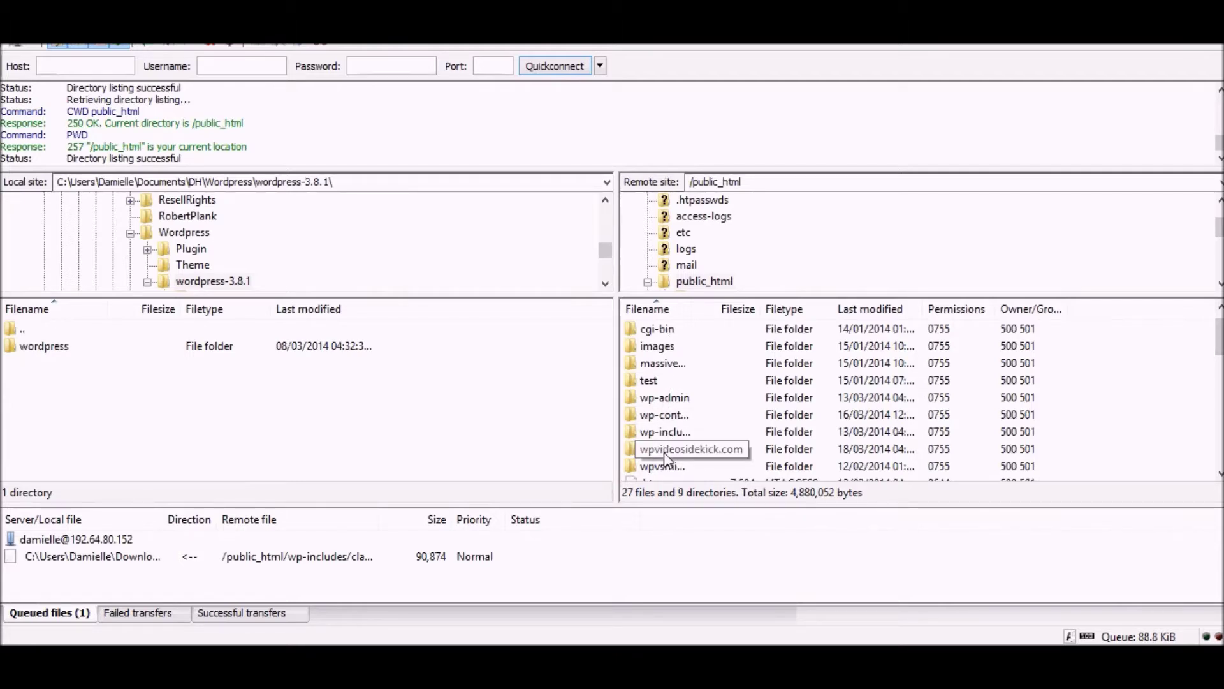
double_click(669, 280)
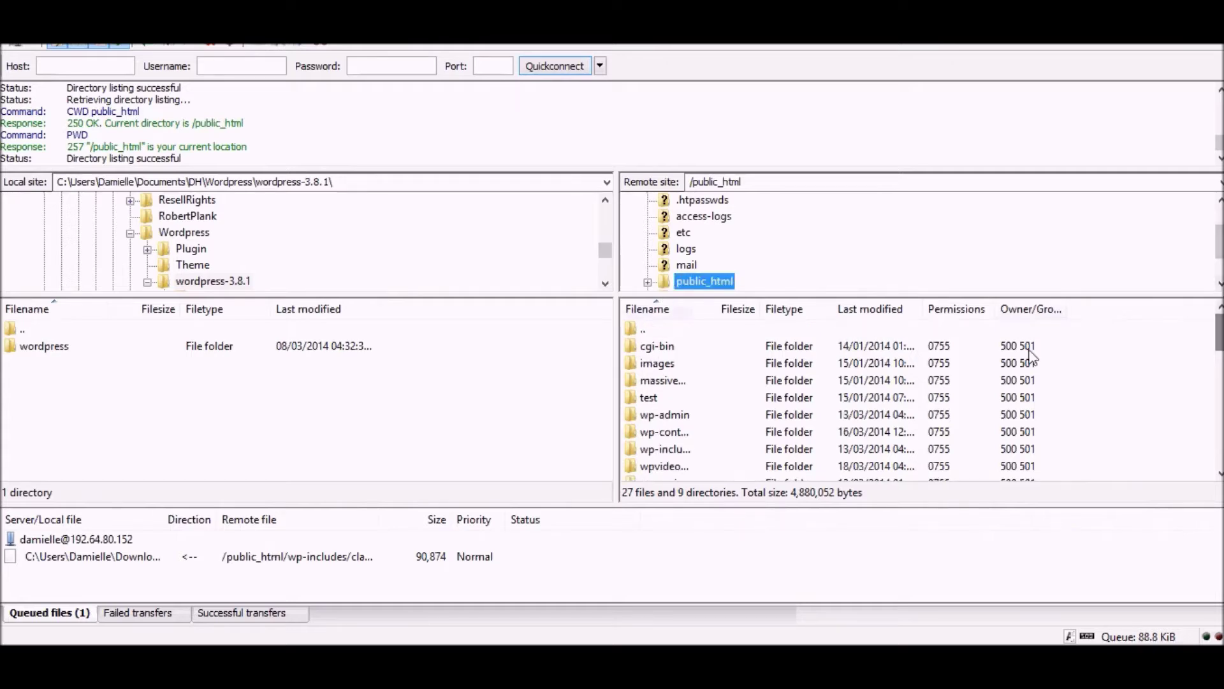
double_click(634, 331)
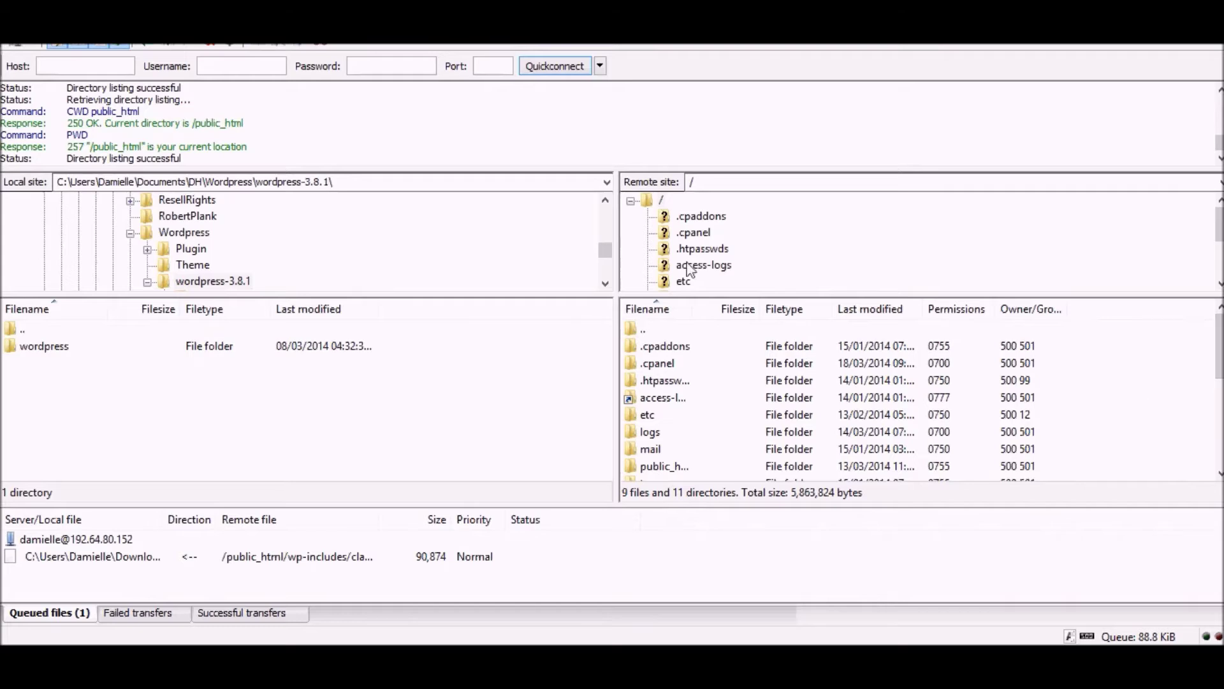
double_click(656, 466)
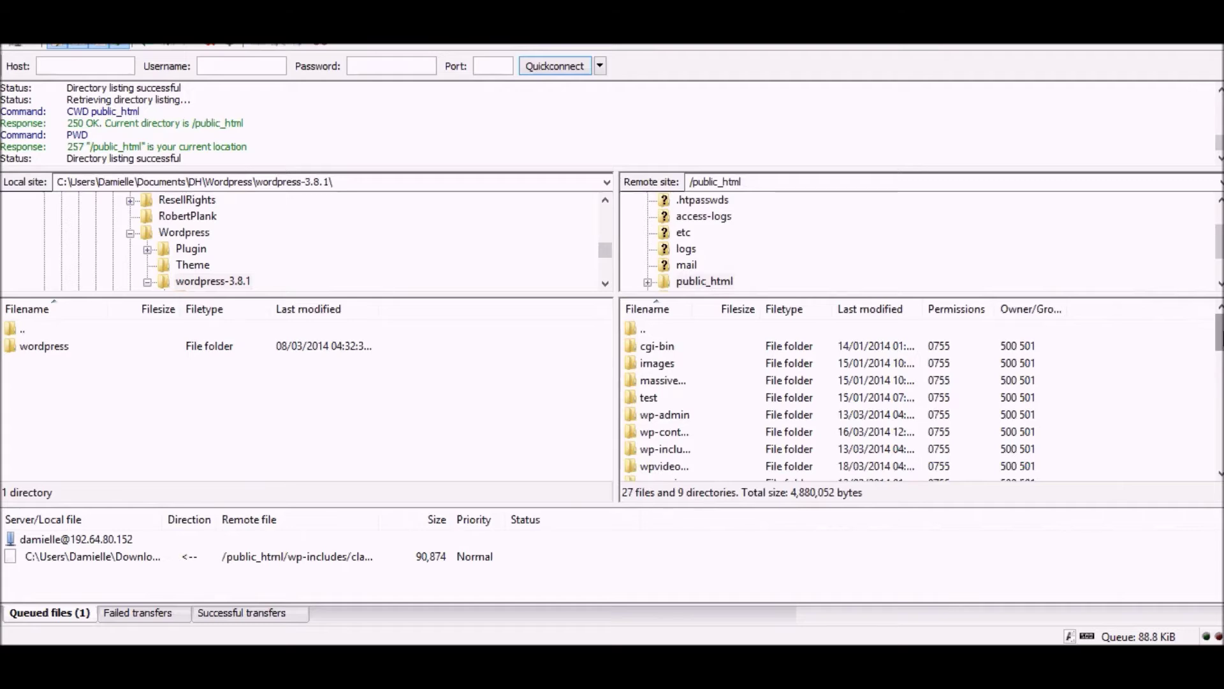
double_click(23, 351)
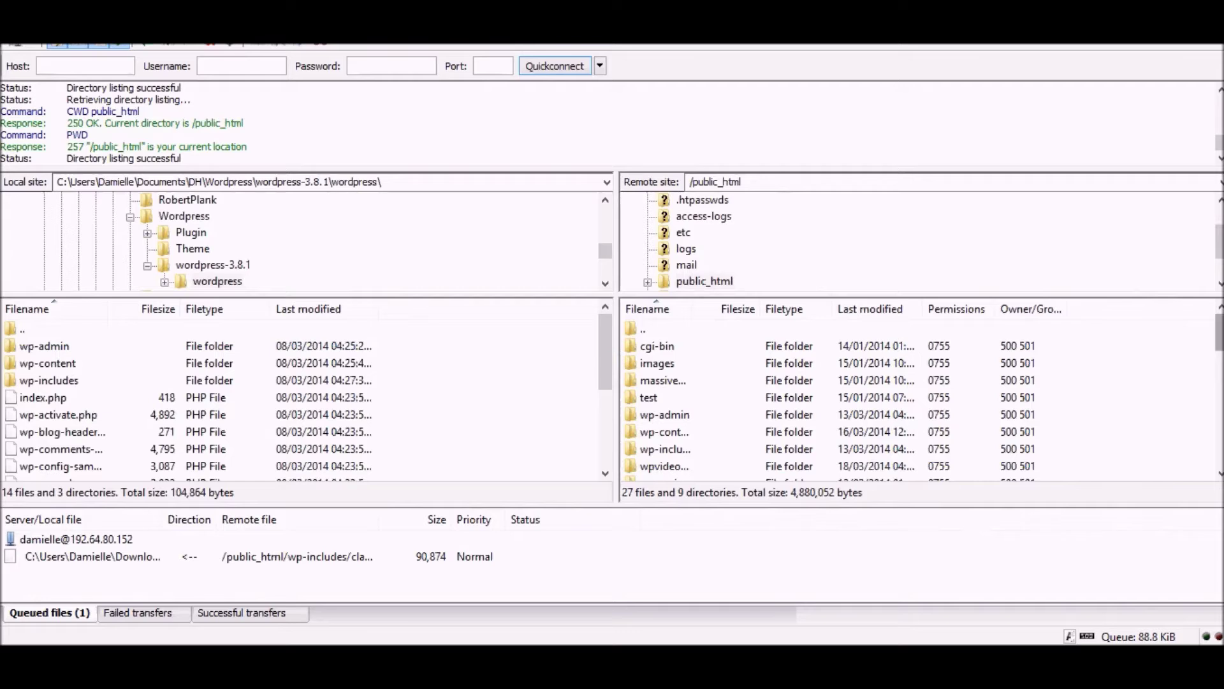
scroll(682, 450, down, 1)
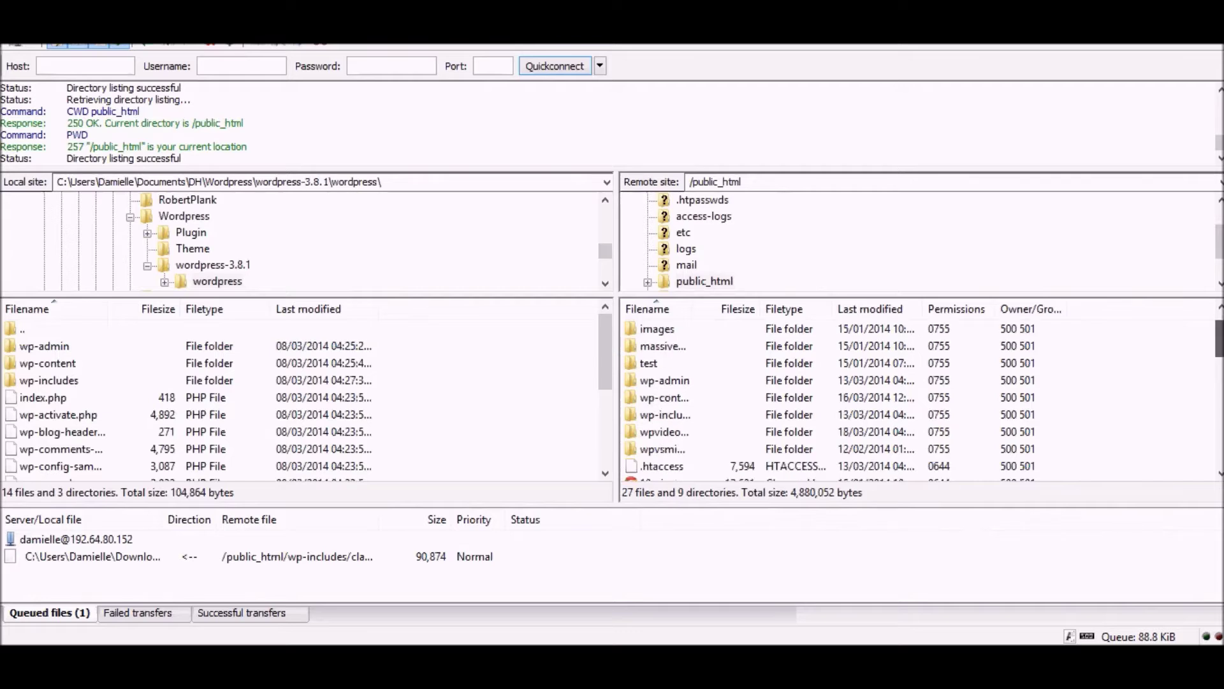
Enter /public_html/wpvideosidekick.com remotely and select every local WordPress file from wp-admin down
double_click(664, 436)
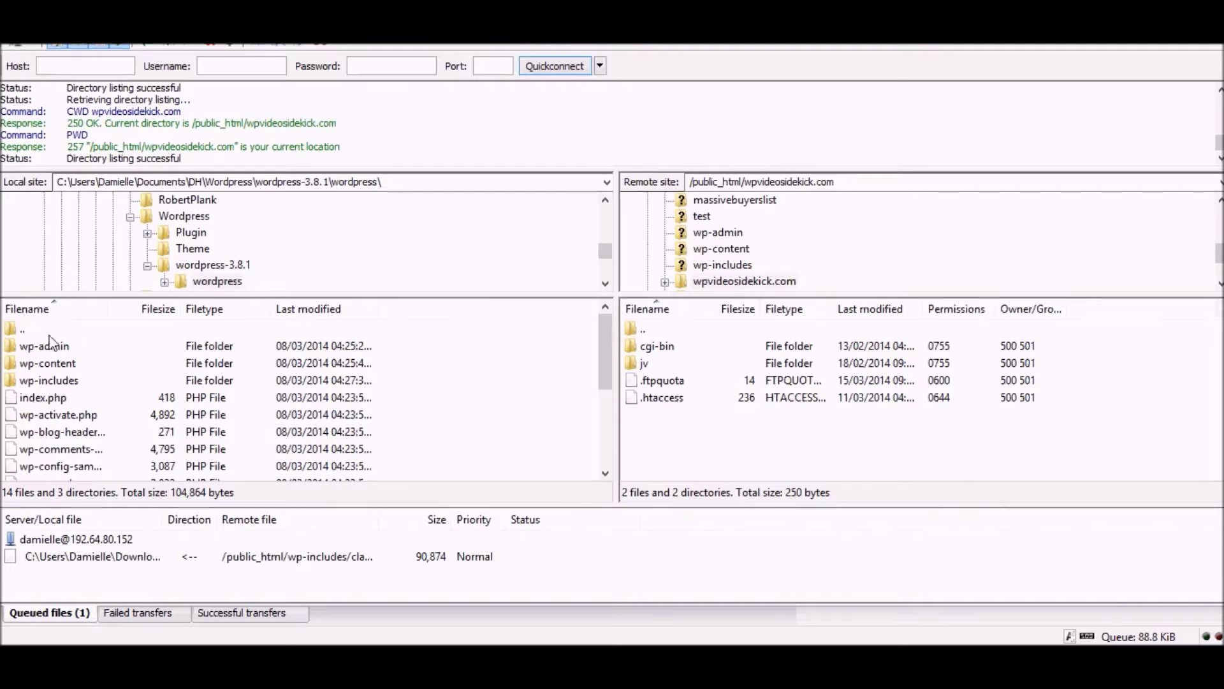
click(27, 350)
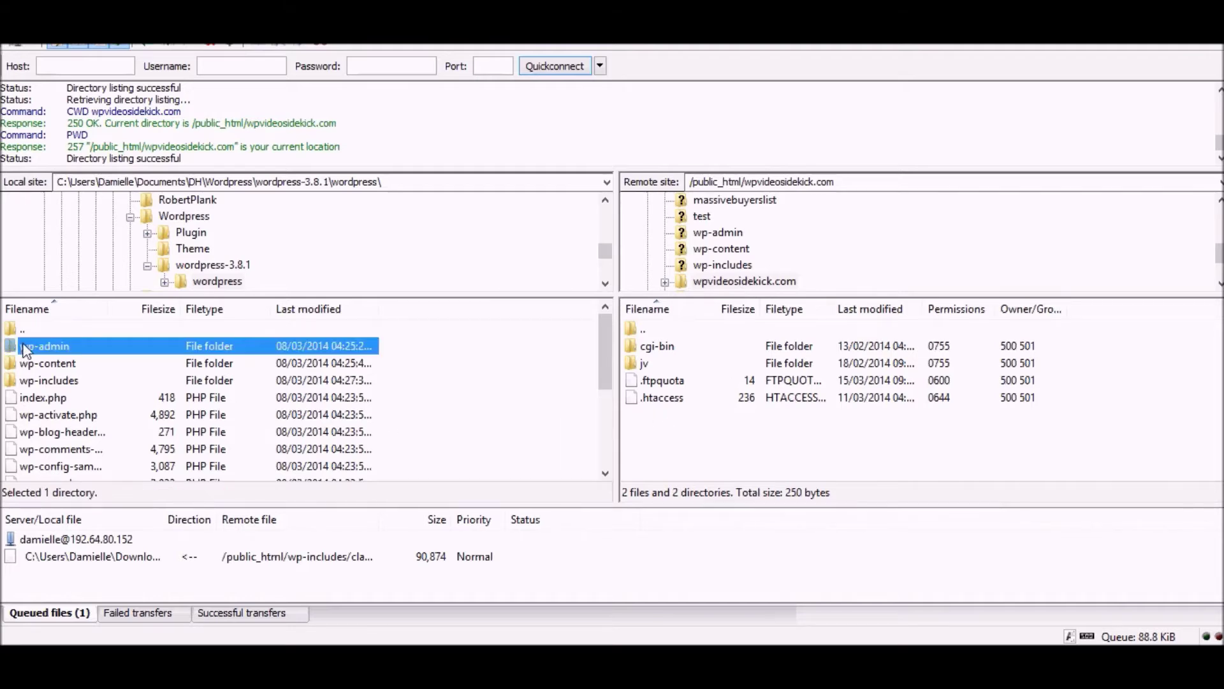
key(shift+Down)
key(shift+Down)
key(shift+Down)
key(shift+Down)
key(shift+Down)
key(shift+Down)
key(shift+Down)
key(shift+Down)
key(shift+Down)
key(shift+Down)
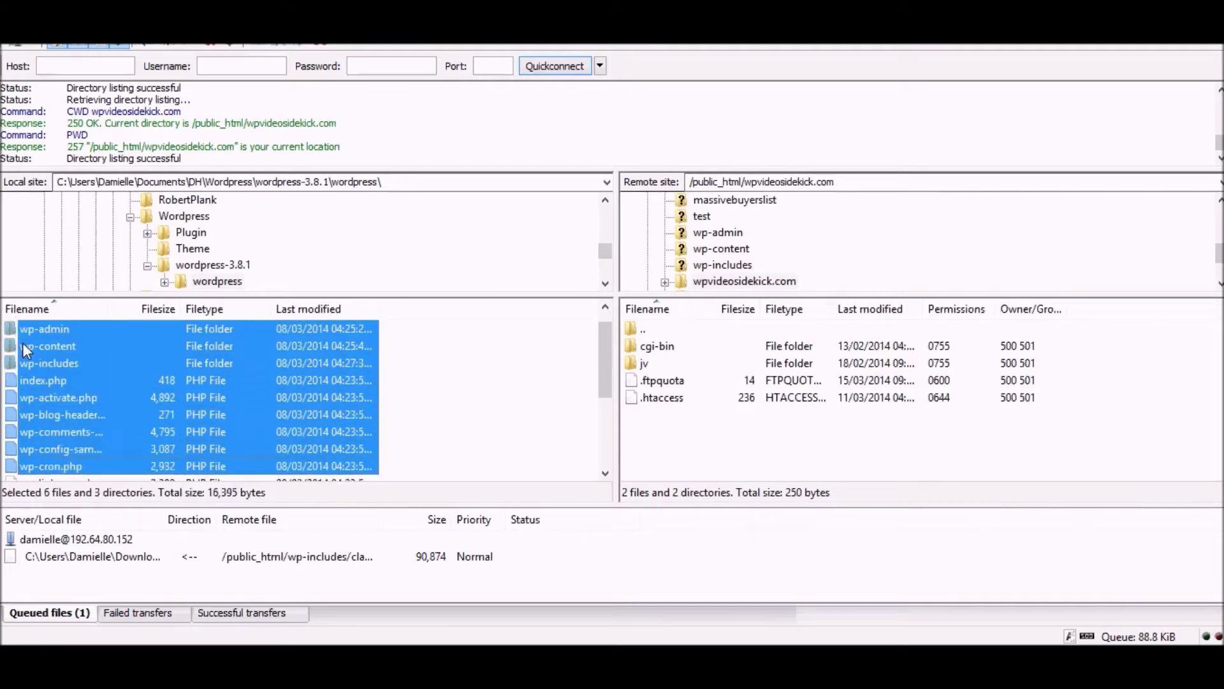
key(shift+Down)
key(shift+Down)
key(shift+Down)
key(shift+Down)
key(shift+Down)
key(shift+Down)
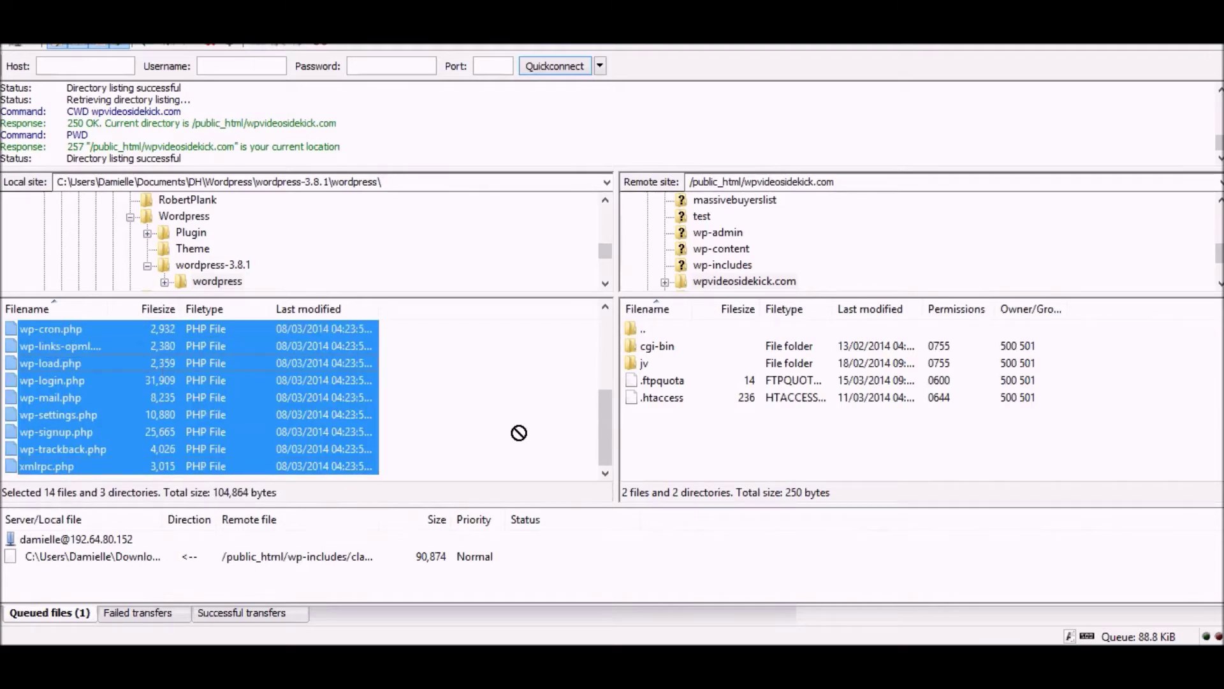
drag(763, 404, 262, 421)
Upload the selected WordPress files and folders into /public_html/wpvideosidekick.com
right_click(249, 410)
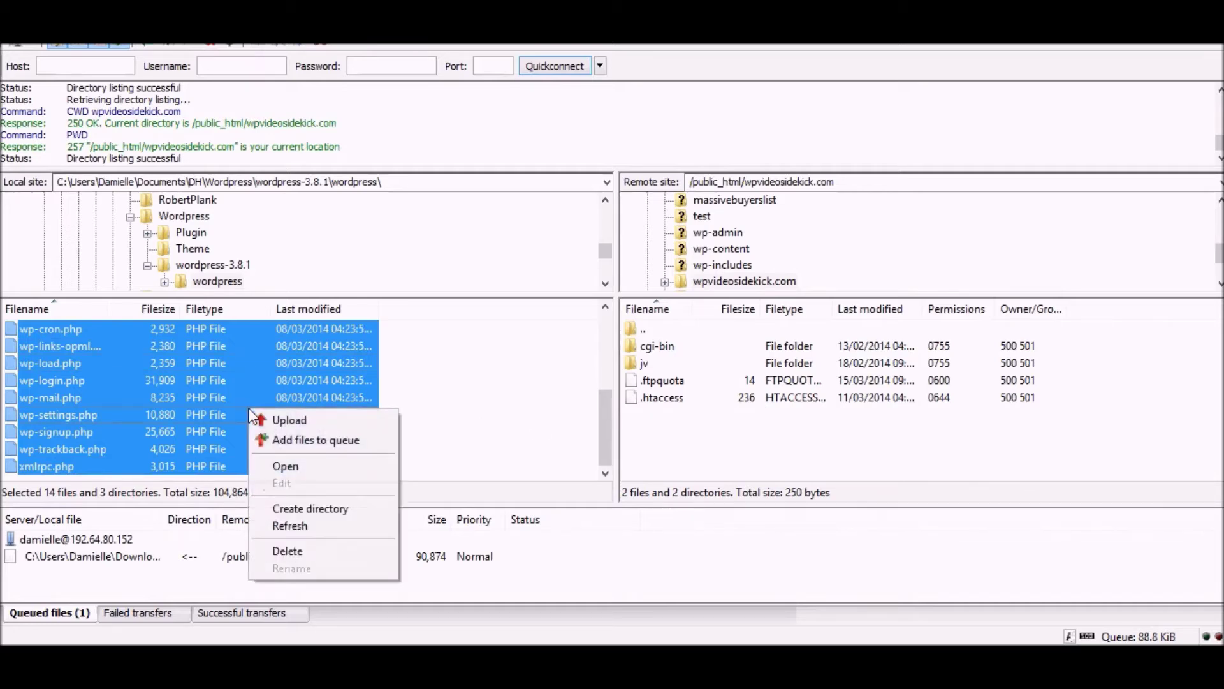
click(285, 422)
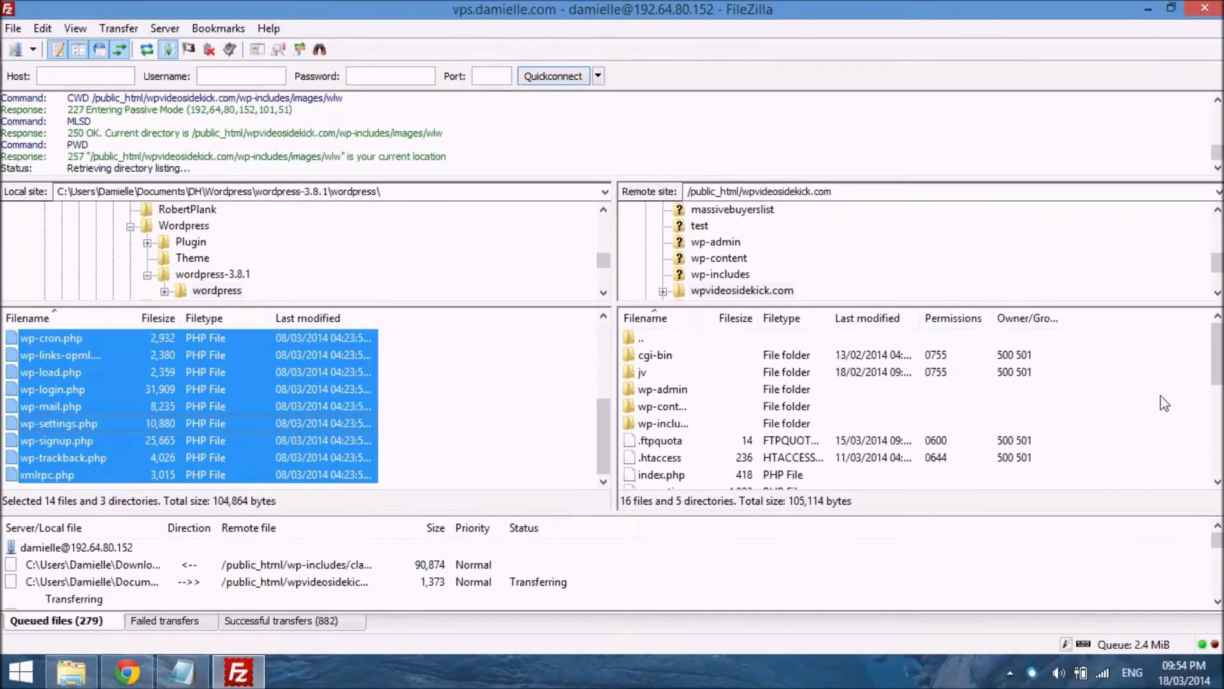
click(1161, 395)
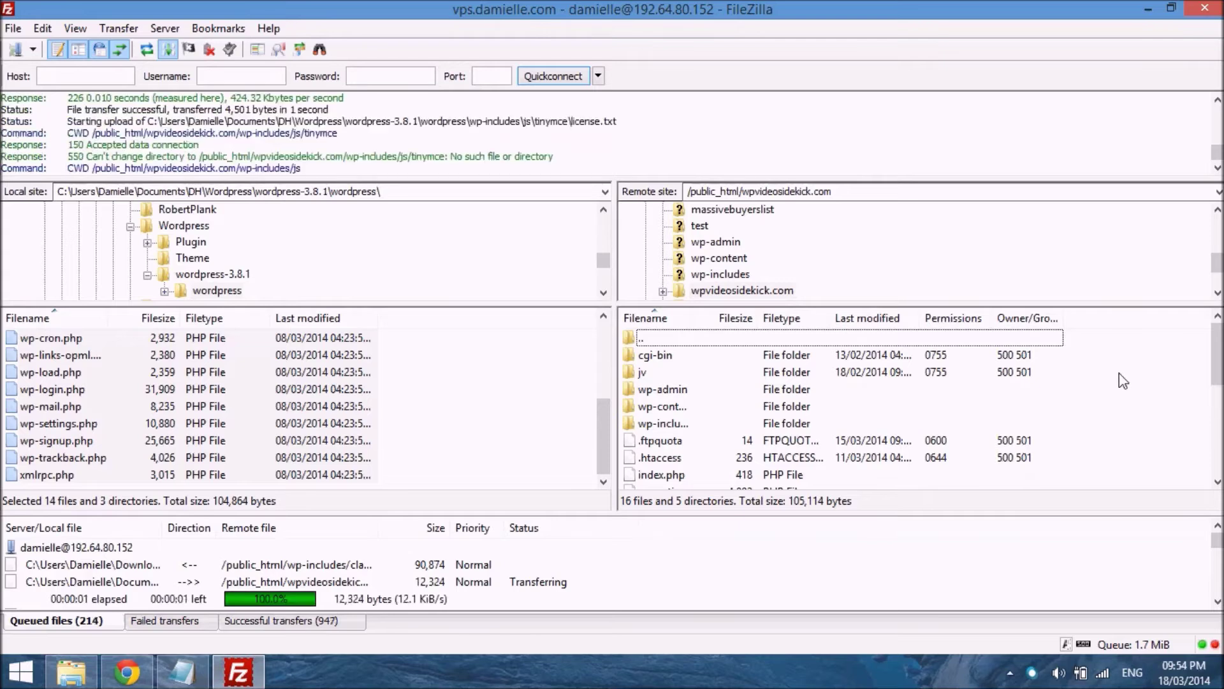
click(975, 355)
click(1080, 411)
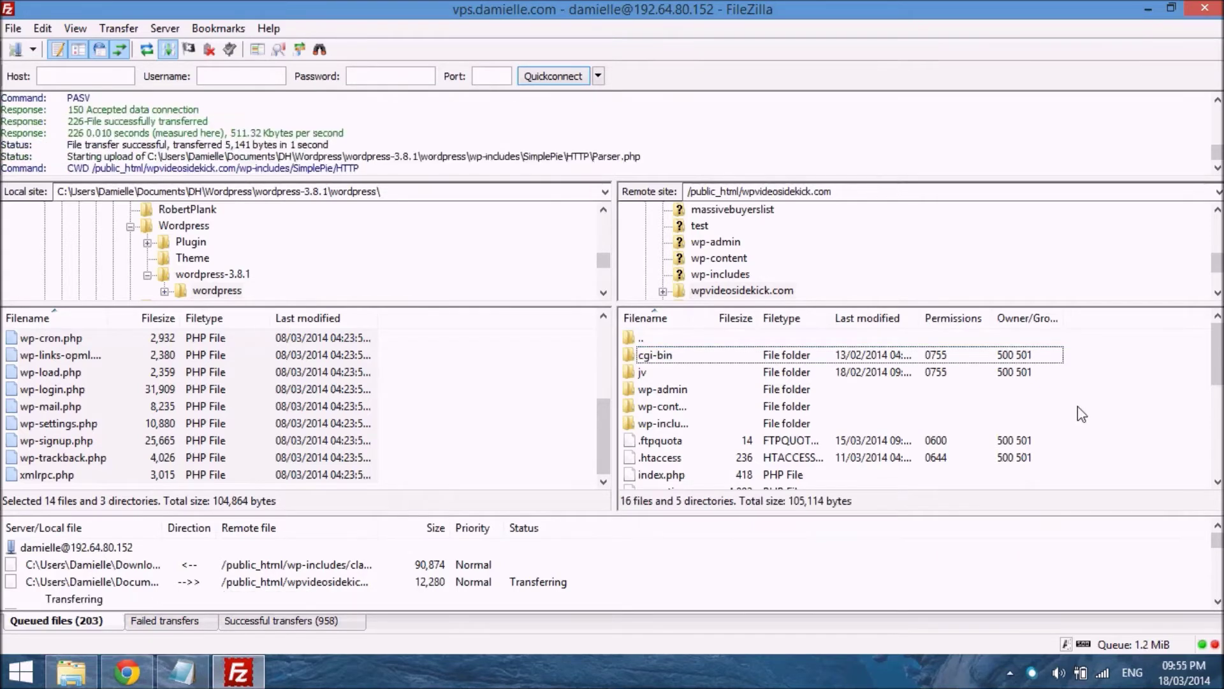
Make a new directory named 'blog' in wpvideosidekick.com and open it
right_click(1152, 406)
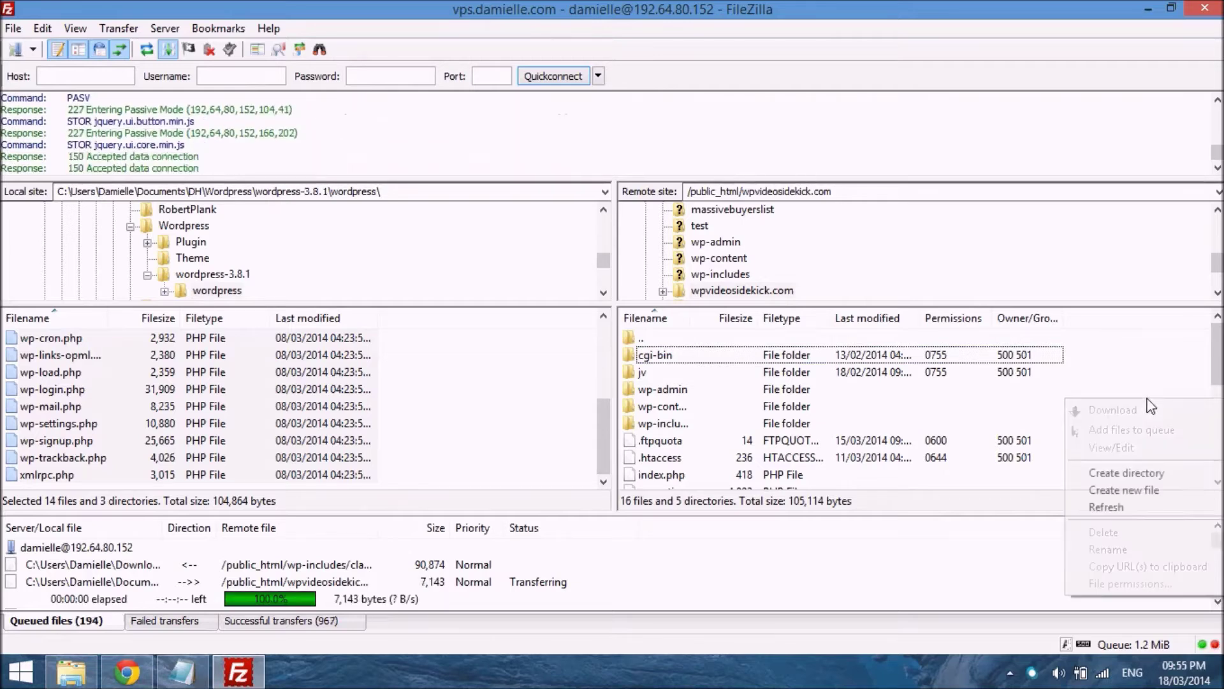
click(1122, 472)
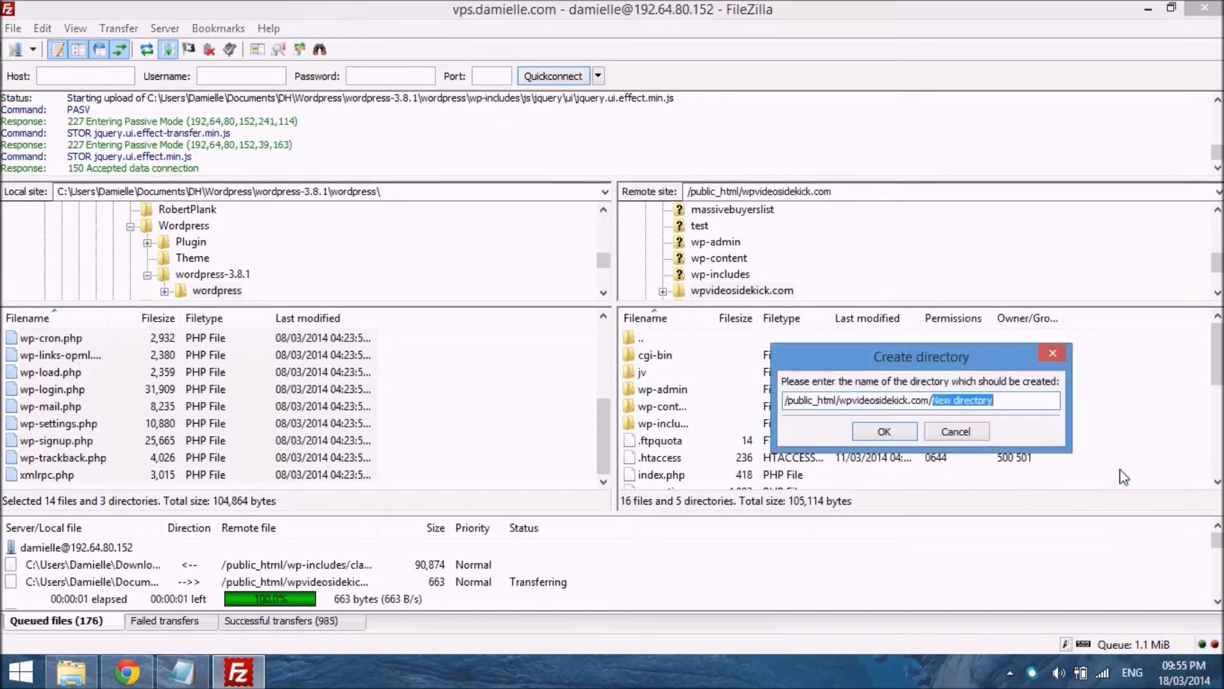
text(blog)
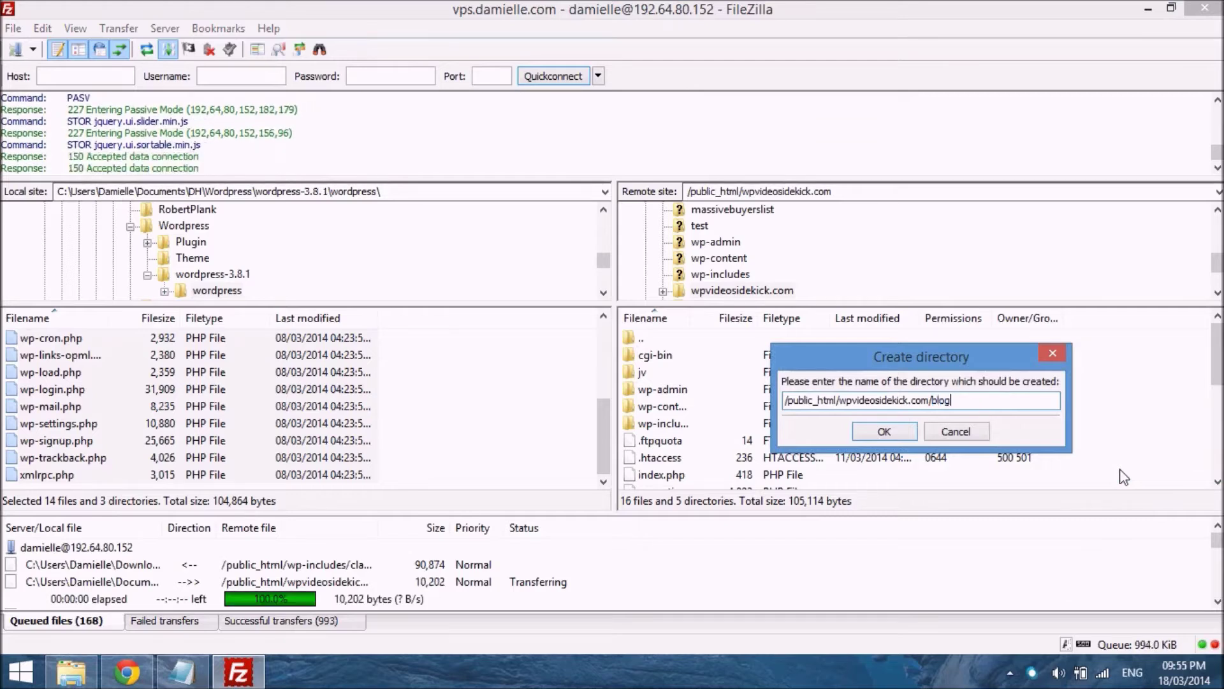
click(886, 431)
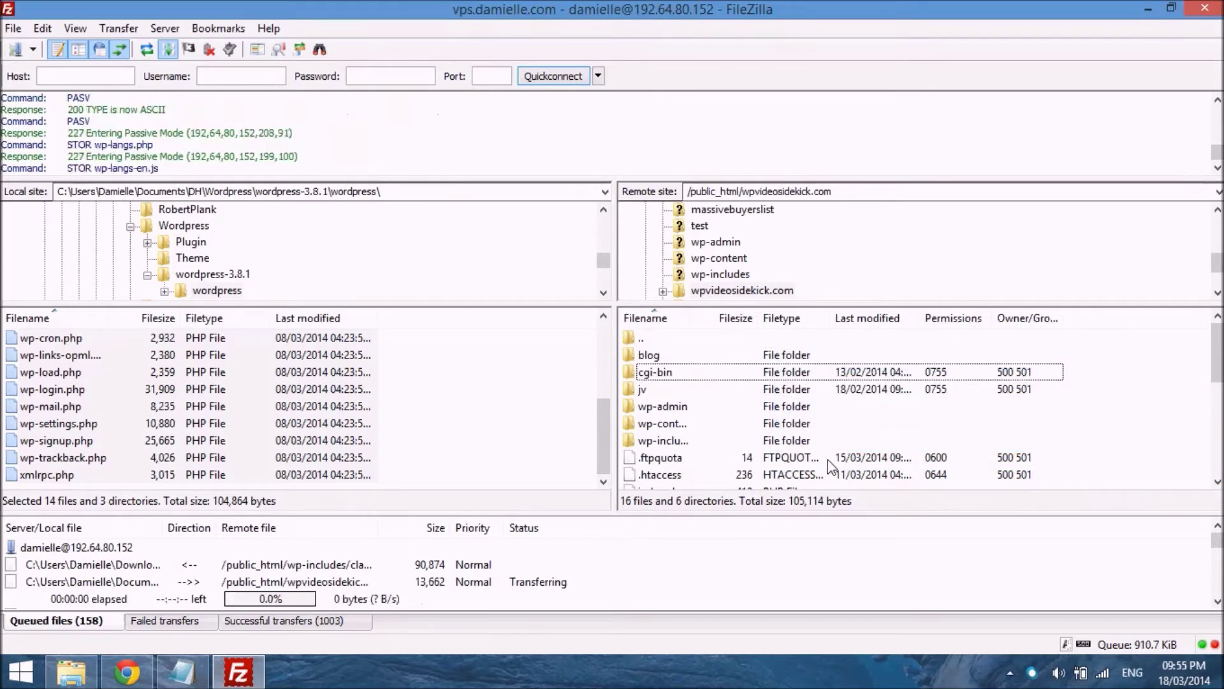
double_click(649, 355)
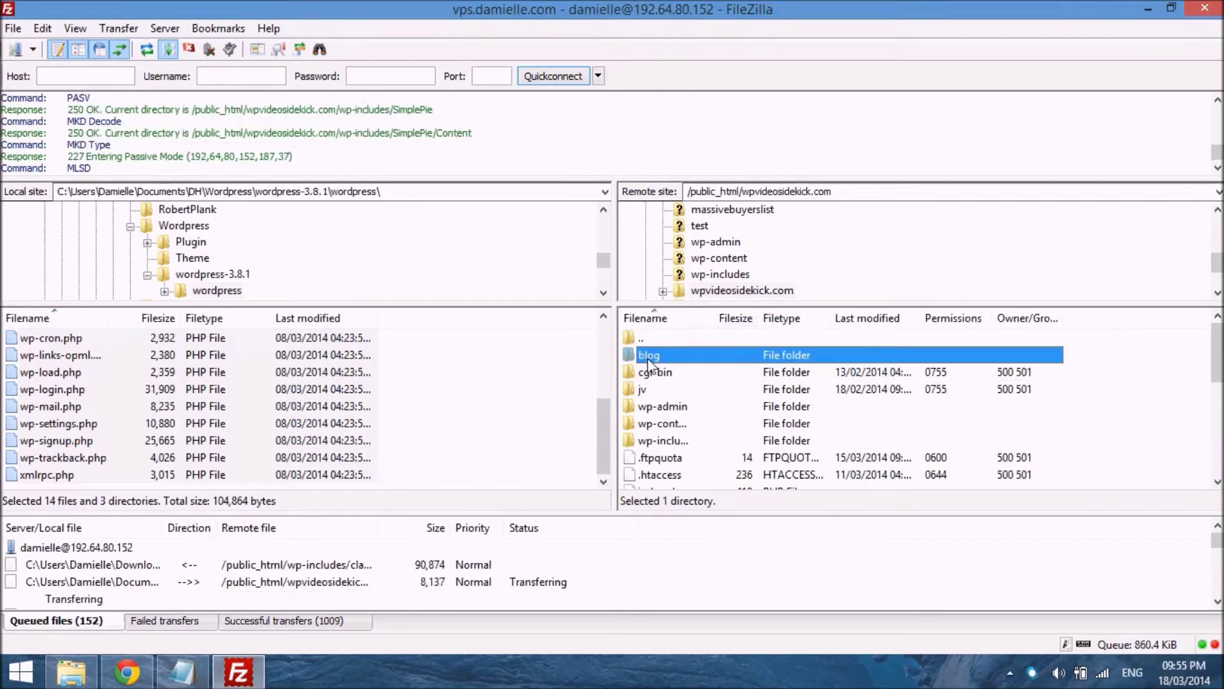
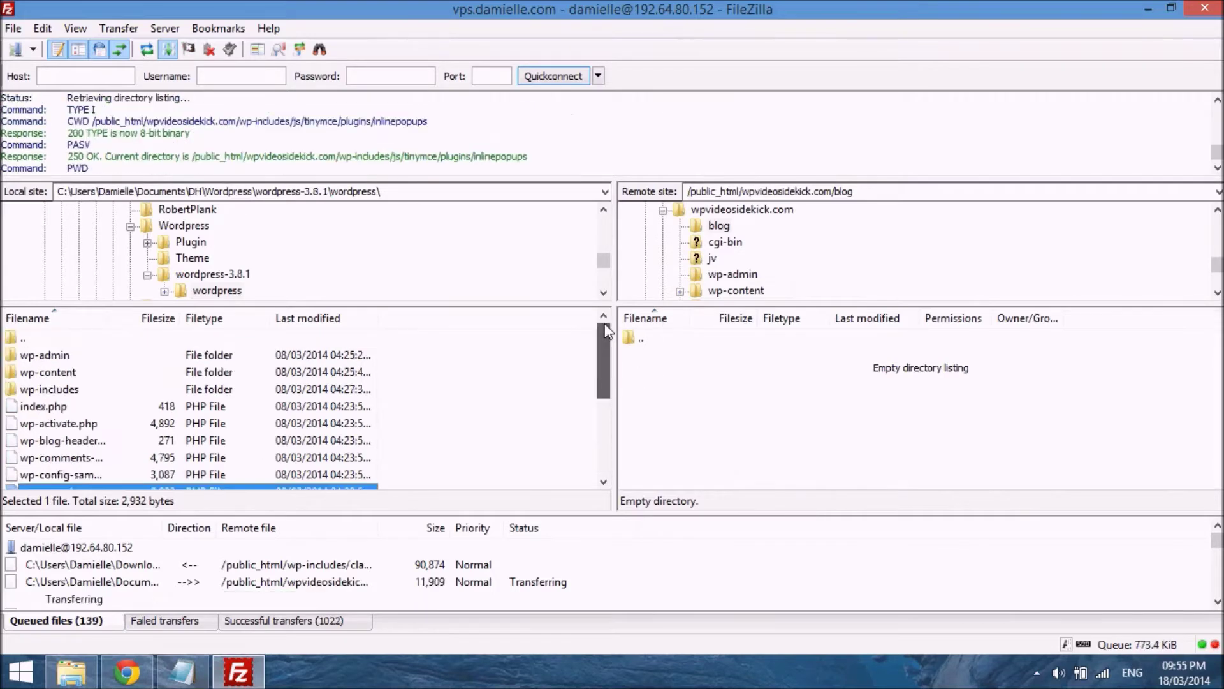
Let FileZilla keep uploading the WordPress files, then return to the site's Index of / page in Chrome
click(745, 384)
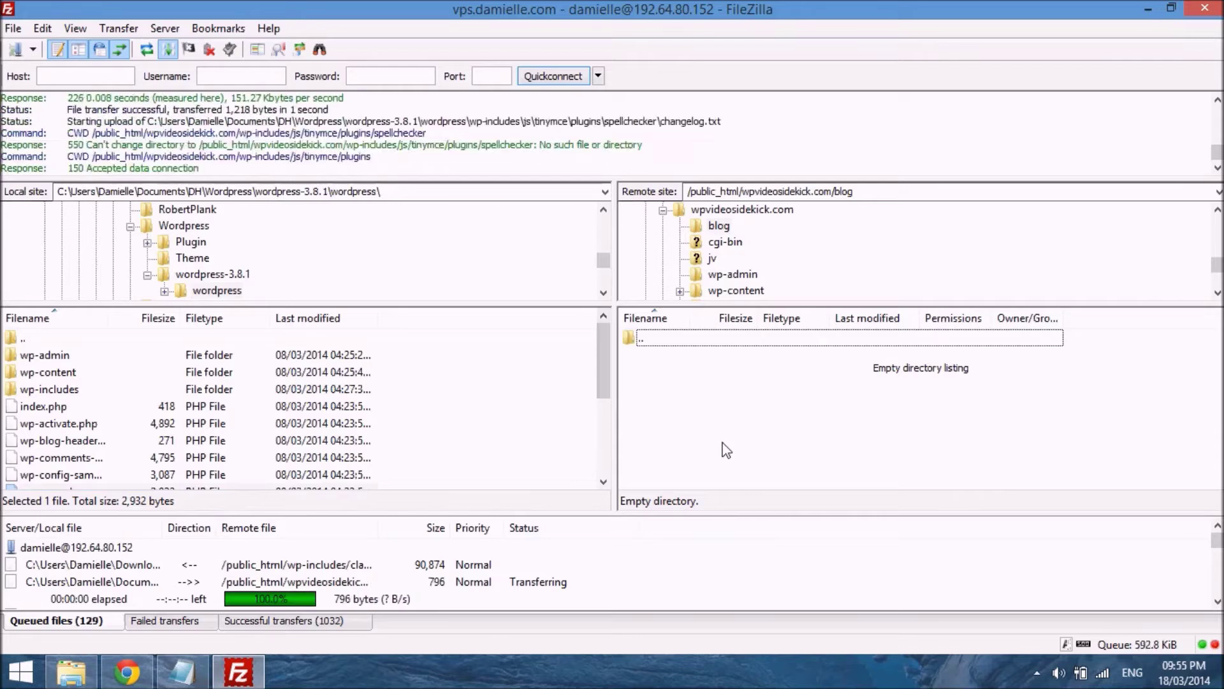
click(127, 671)
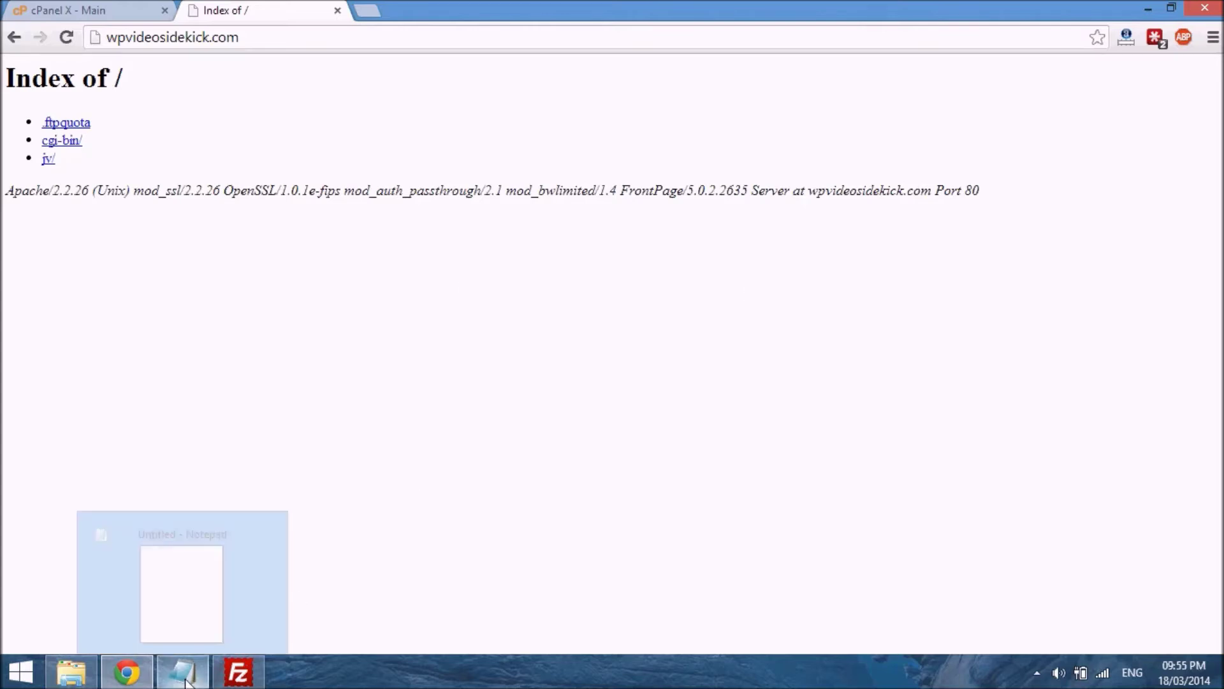
mouse_move(257, 678)
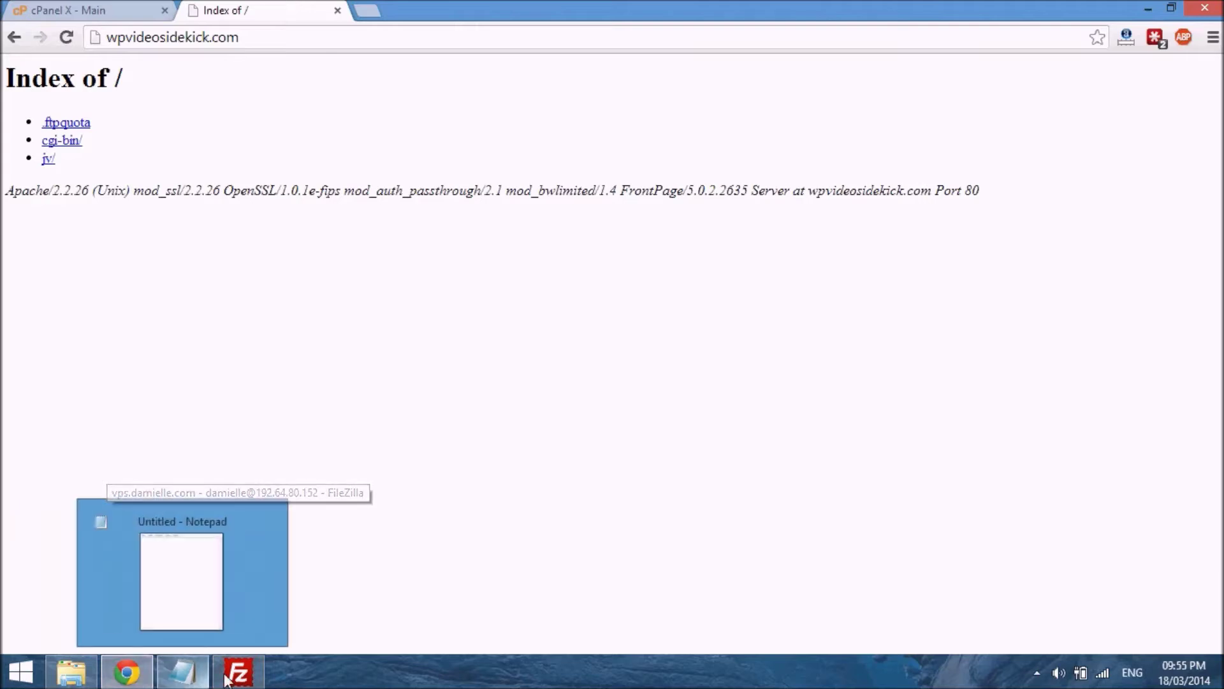
click(231, 677)
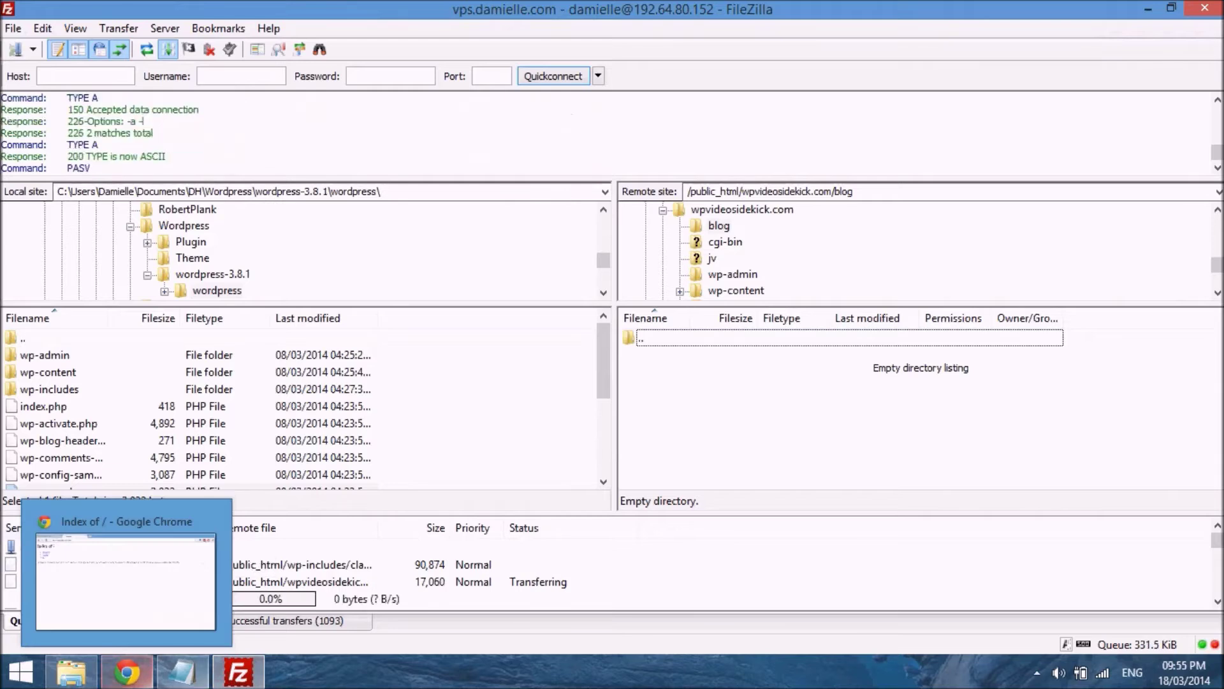
mouse_move(172, 680)
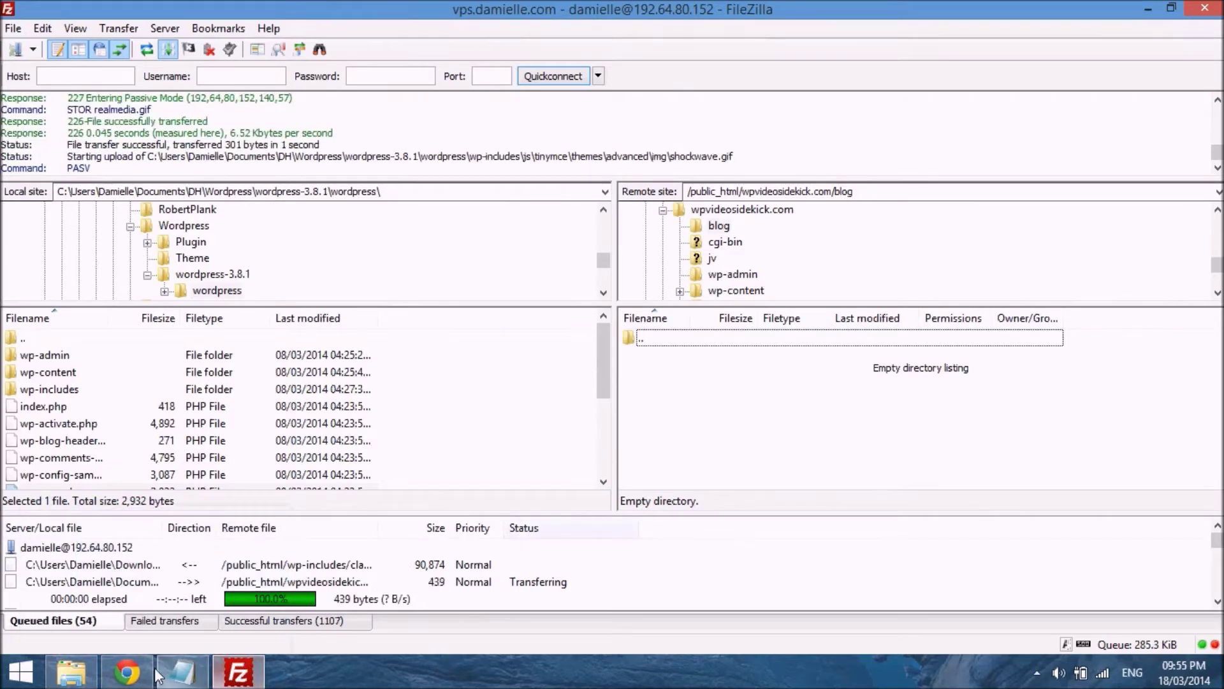
click(134, 681)
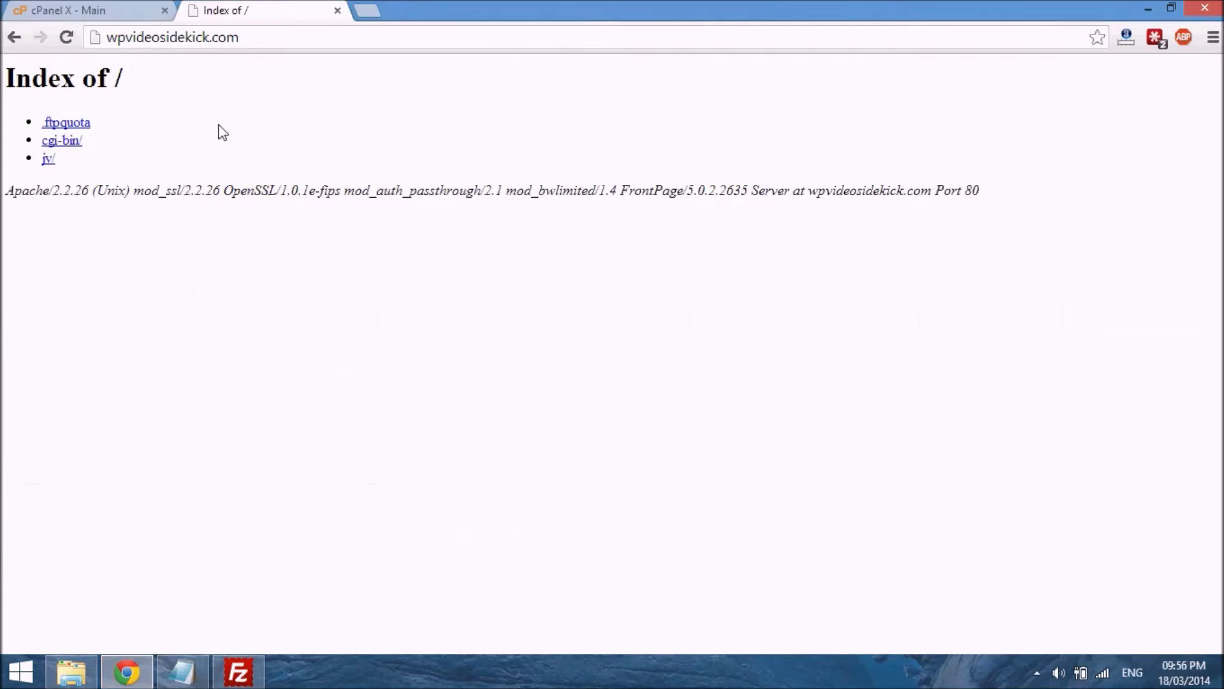
Reload wpvideosidekick.com, begin creating the WordPress configuration file, and go back to the cPanel tab
click(65, 37)
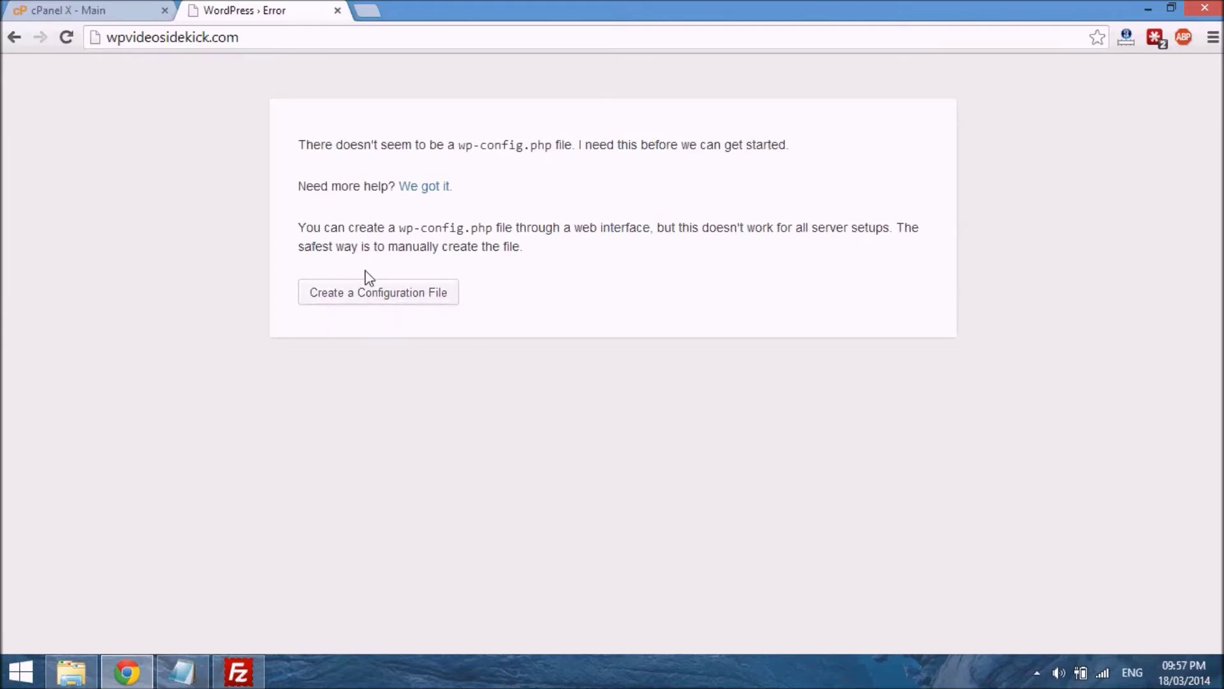
click(364, 297)
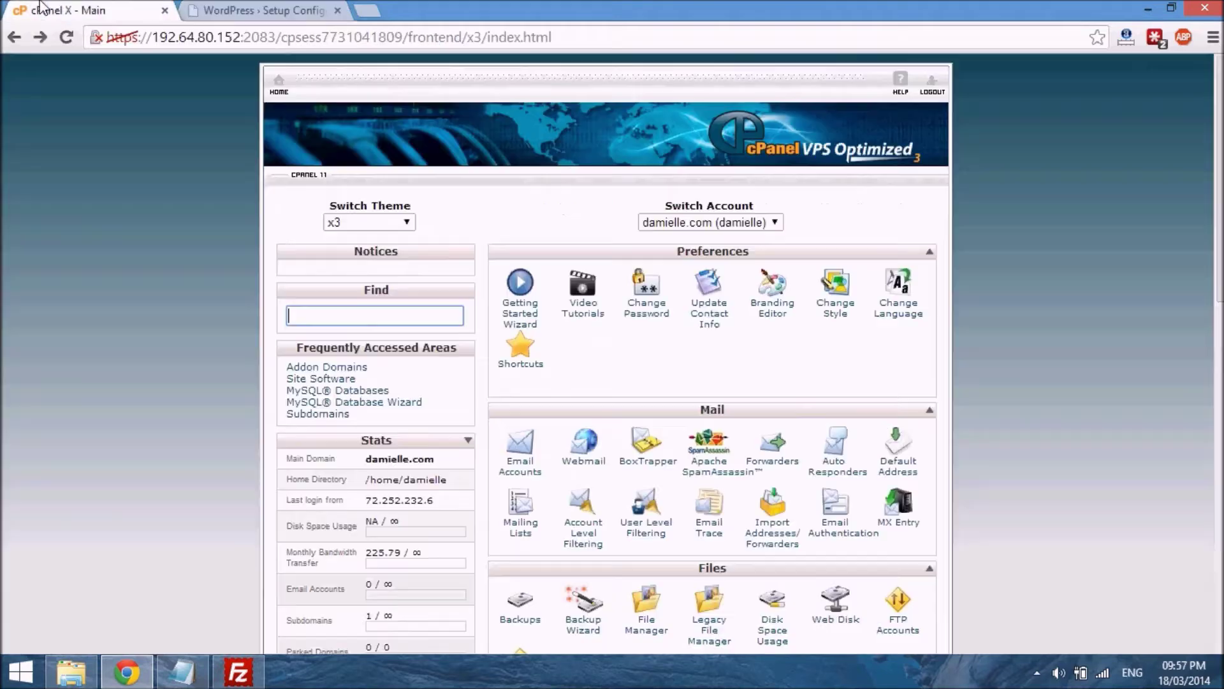
click(50, 10)
Create a database named mg46i in cPanel's MySQL Database Wizard and continue to the user step
scroll(657, 348, down, 10)
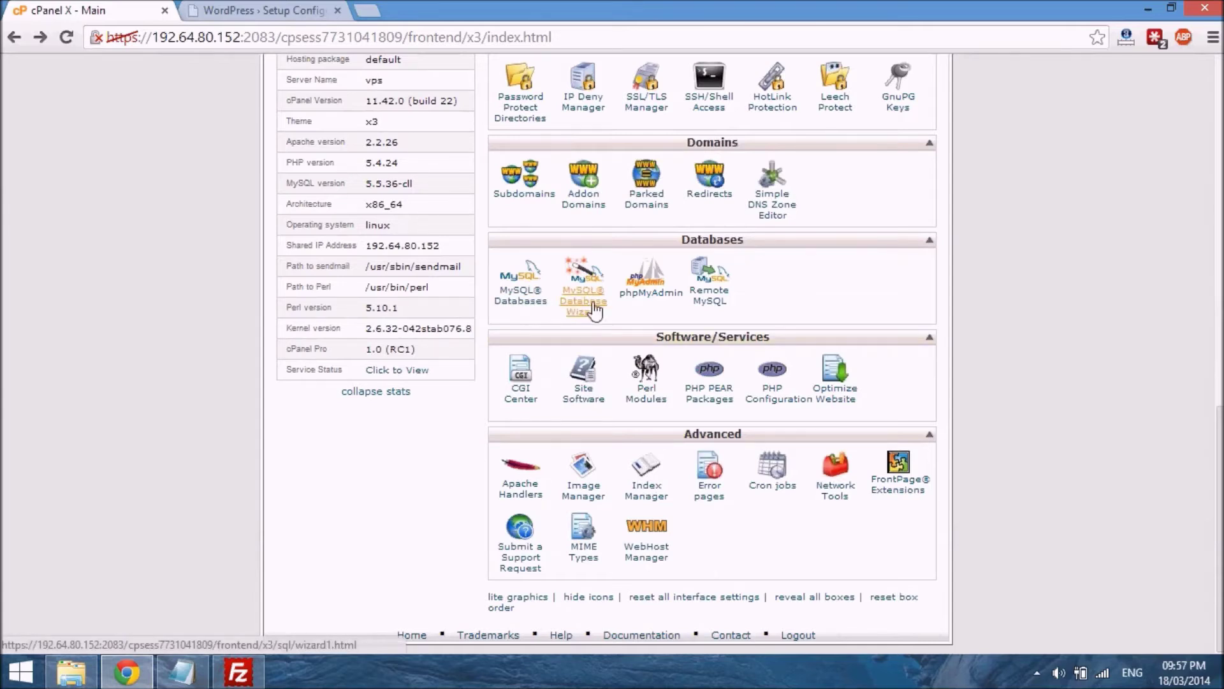
click(593, 310)
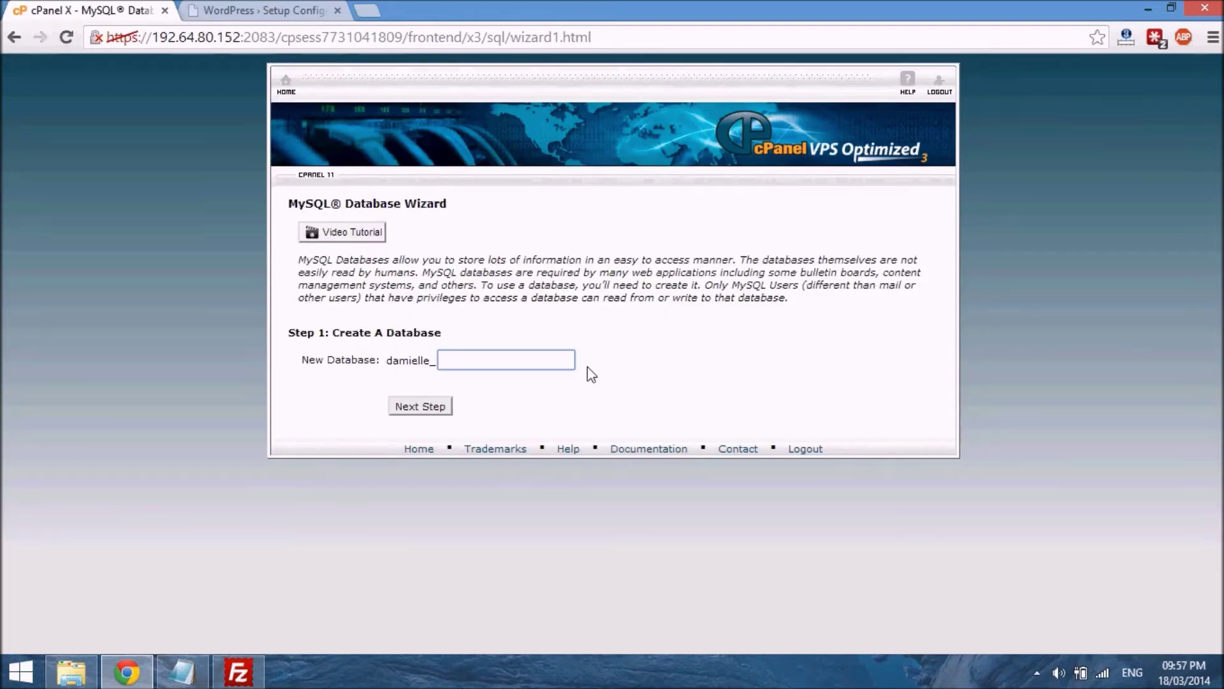
text(mg46i)
mouse_move(192, 670)
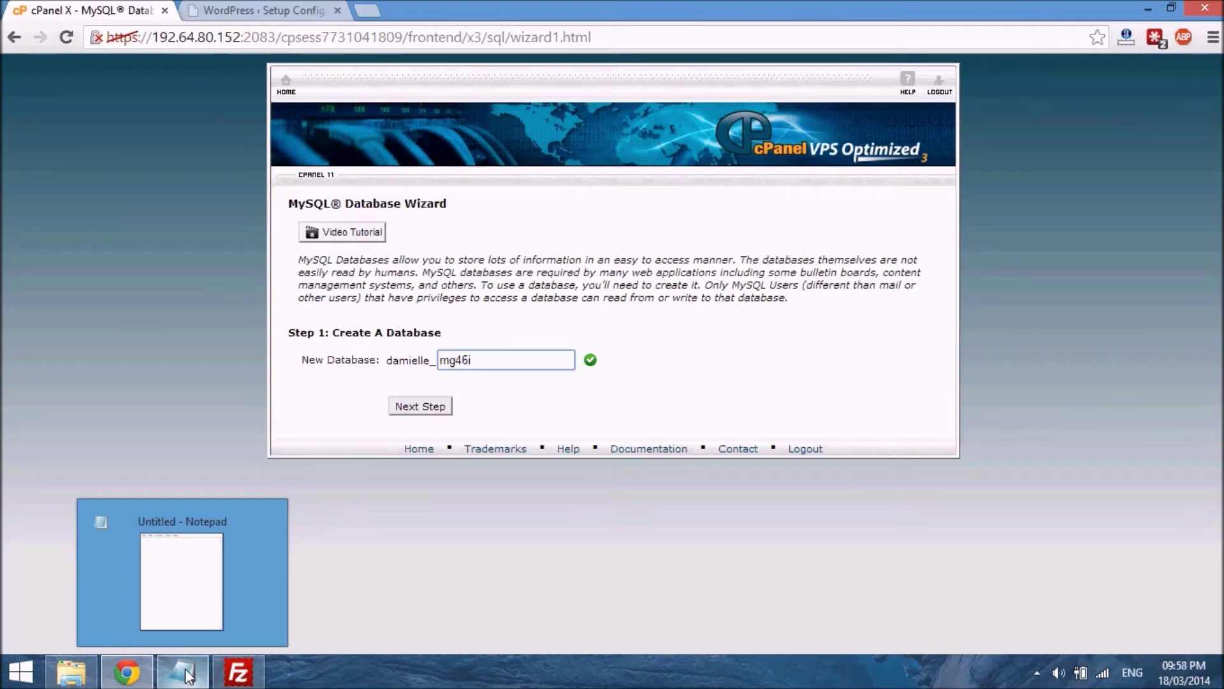
click(185, 673)
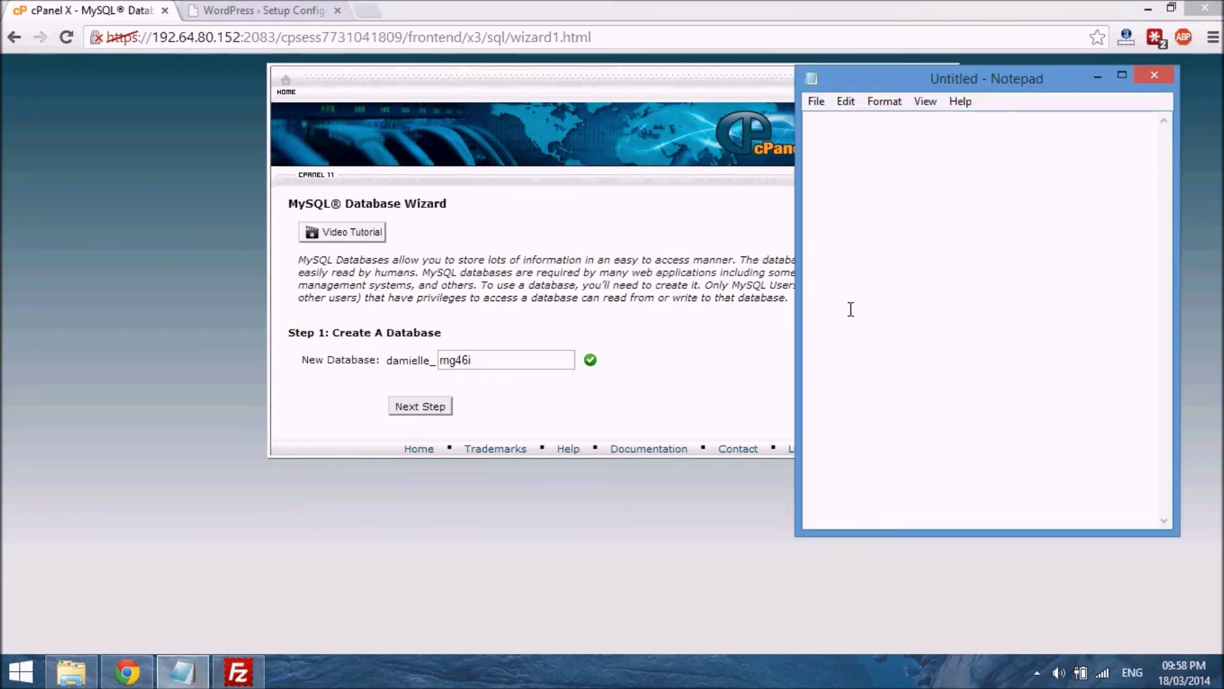
click(420, 408)
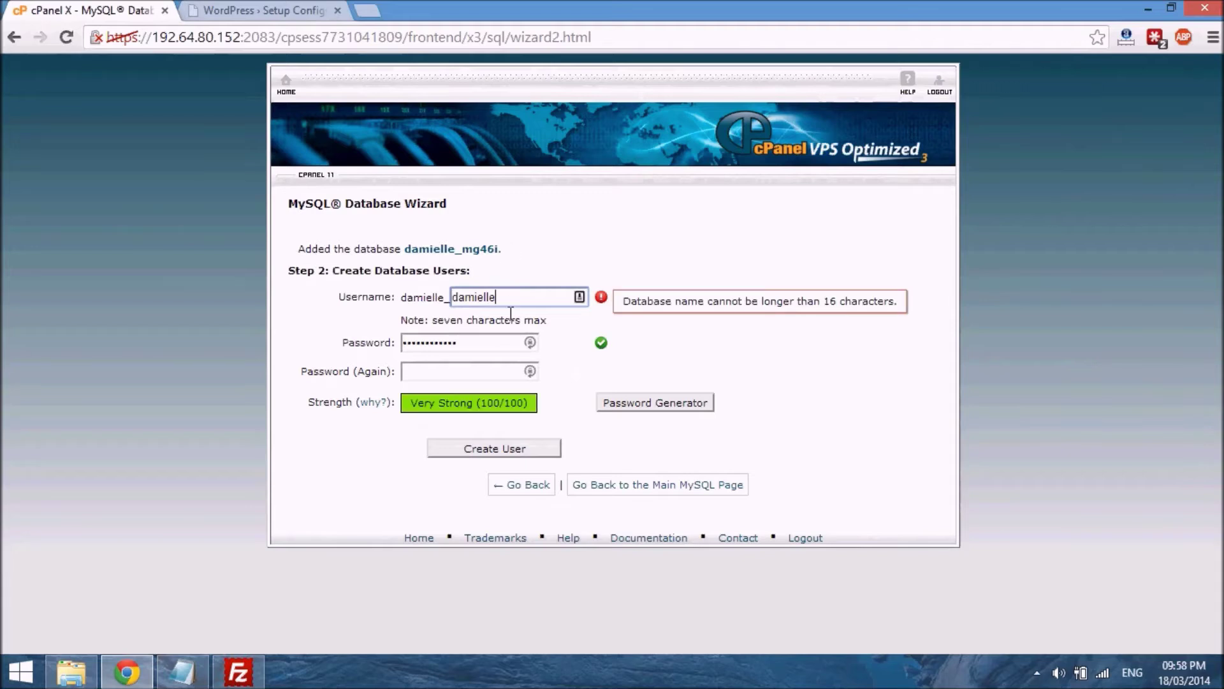
Set the database username to hmf4t and apply a copied, generated strong password to both fields
key(ctrl+a)
text(hm)
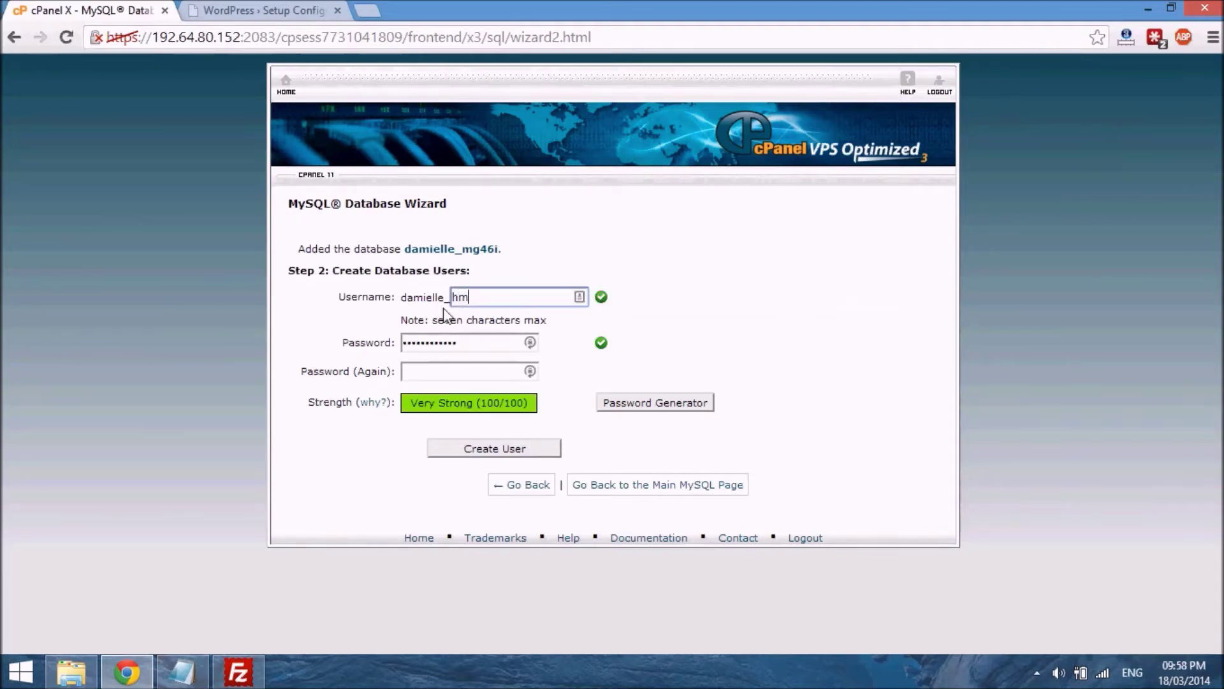
text(f4t)
click(473, 346)
drag(473, 346, 338, 350)
key(BackSpace)
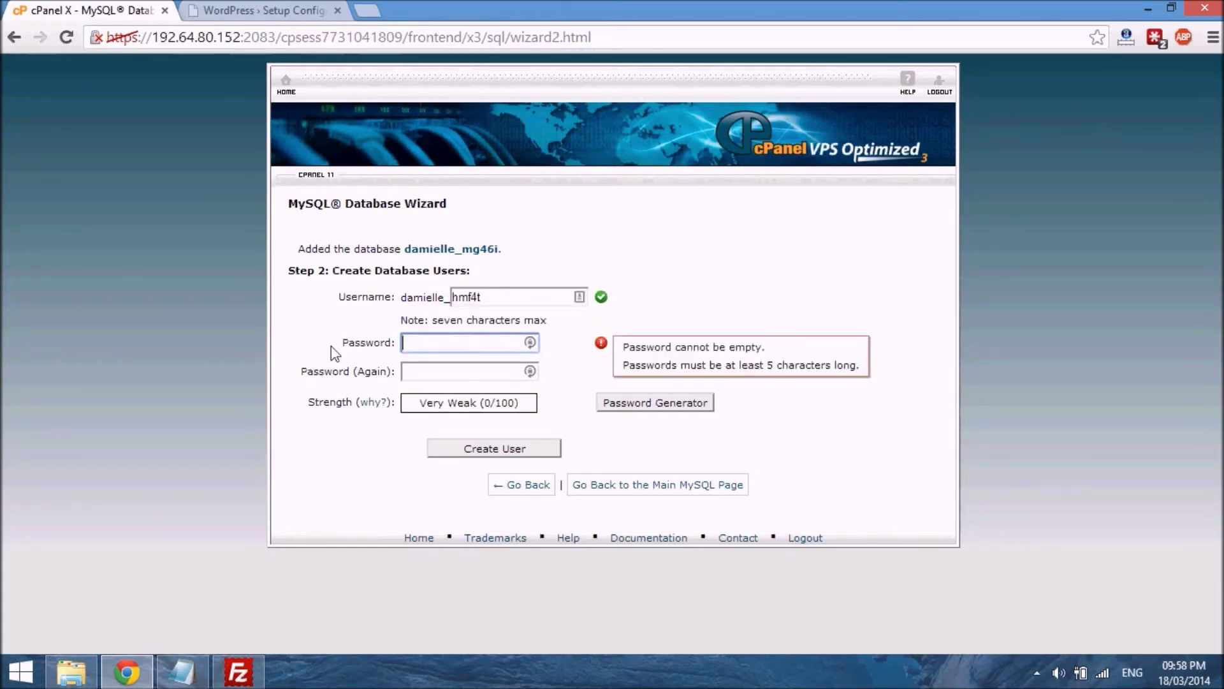
click(630, 404)
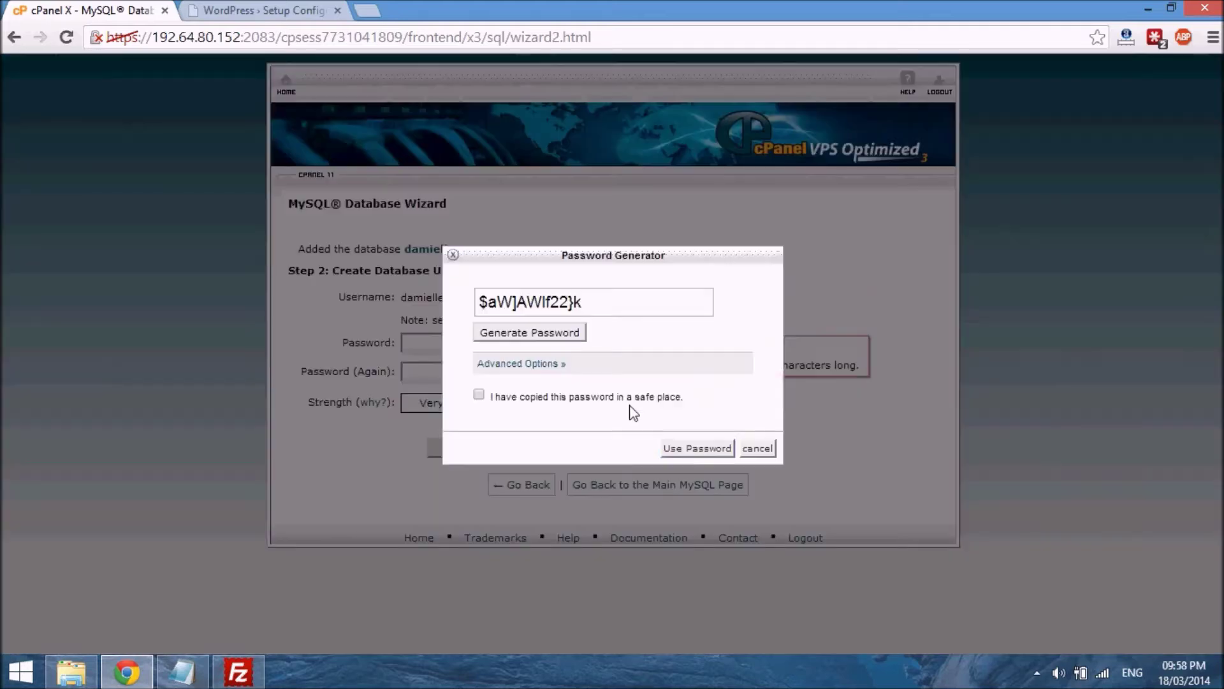
click(530, 313)
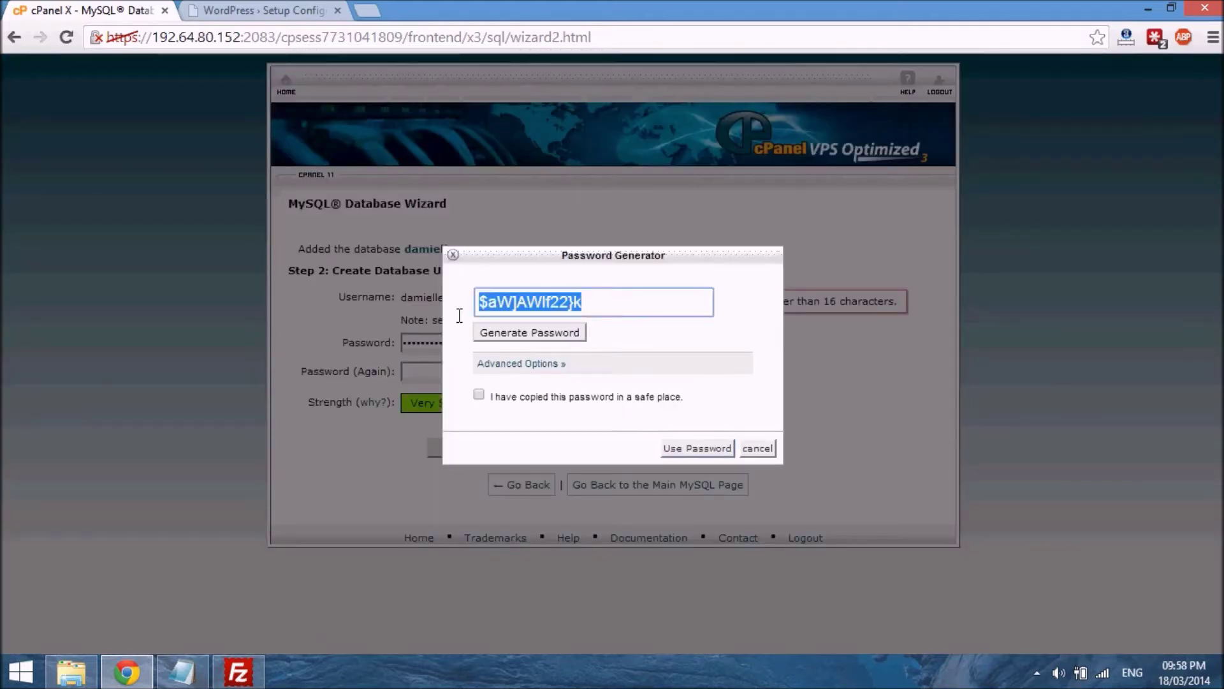
right_click(523, 311)
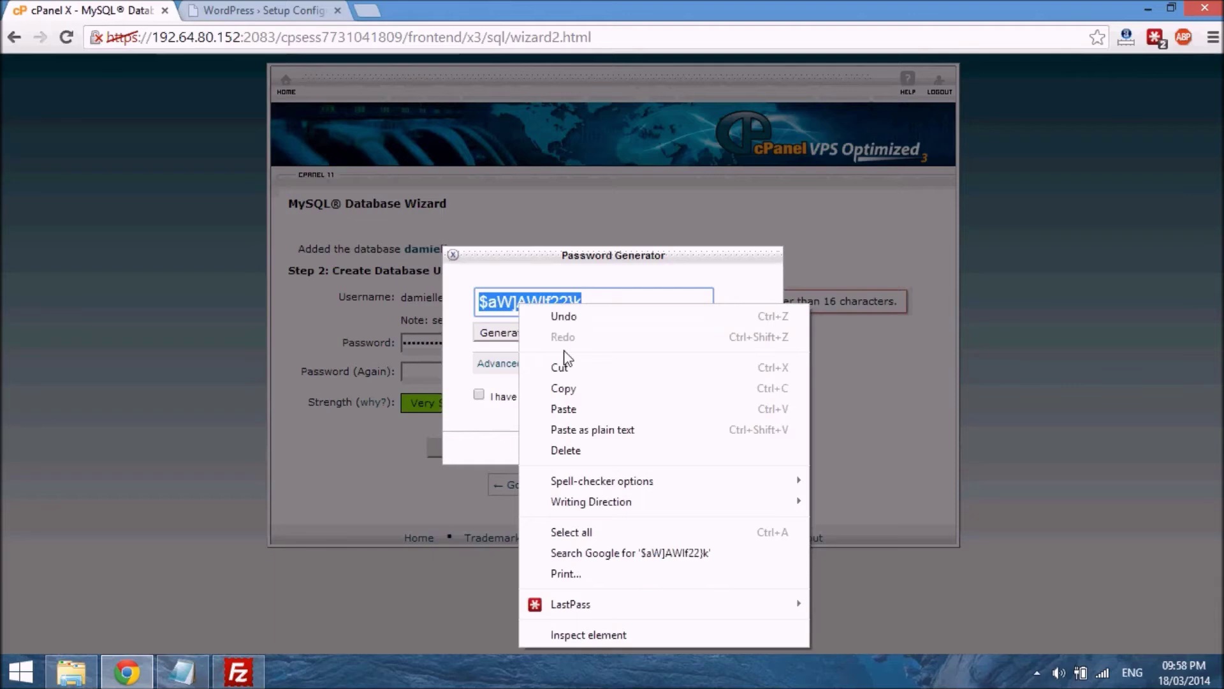
click(571, 389)
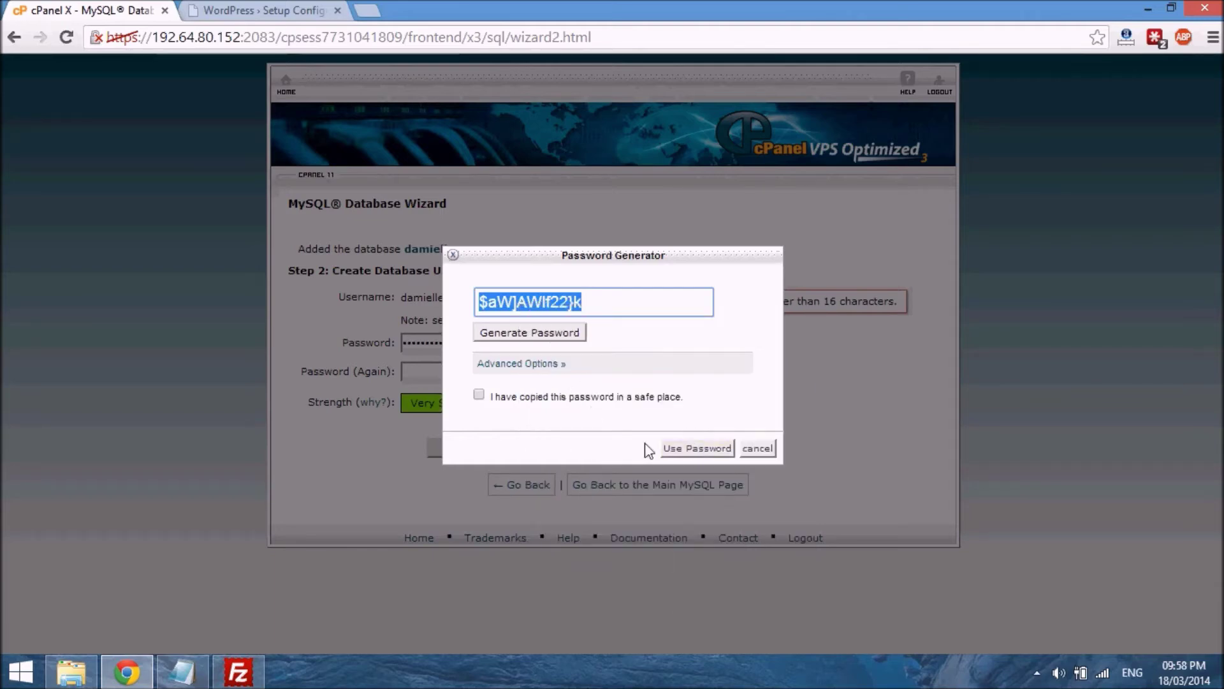
click(479, 395)
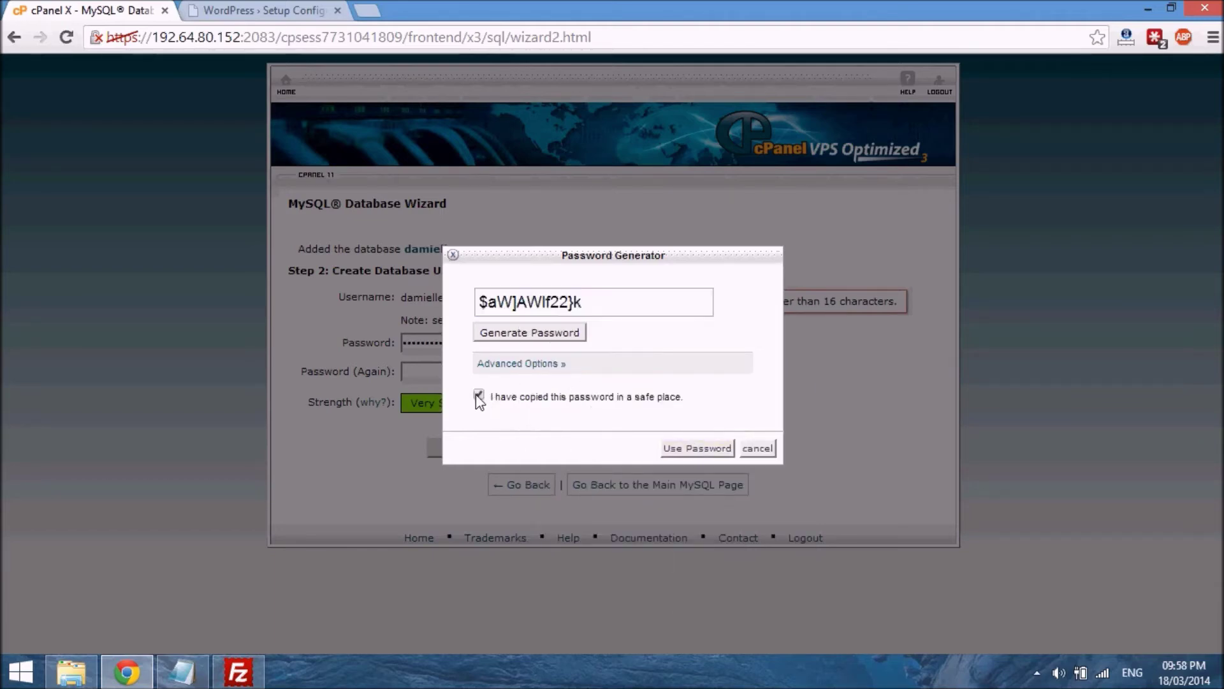
click(686, 447)
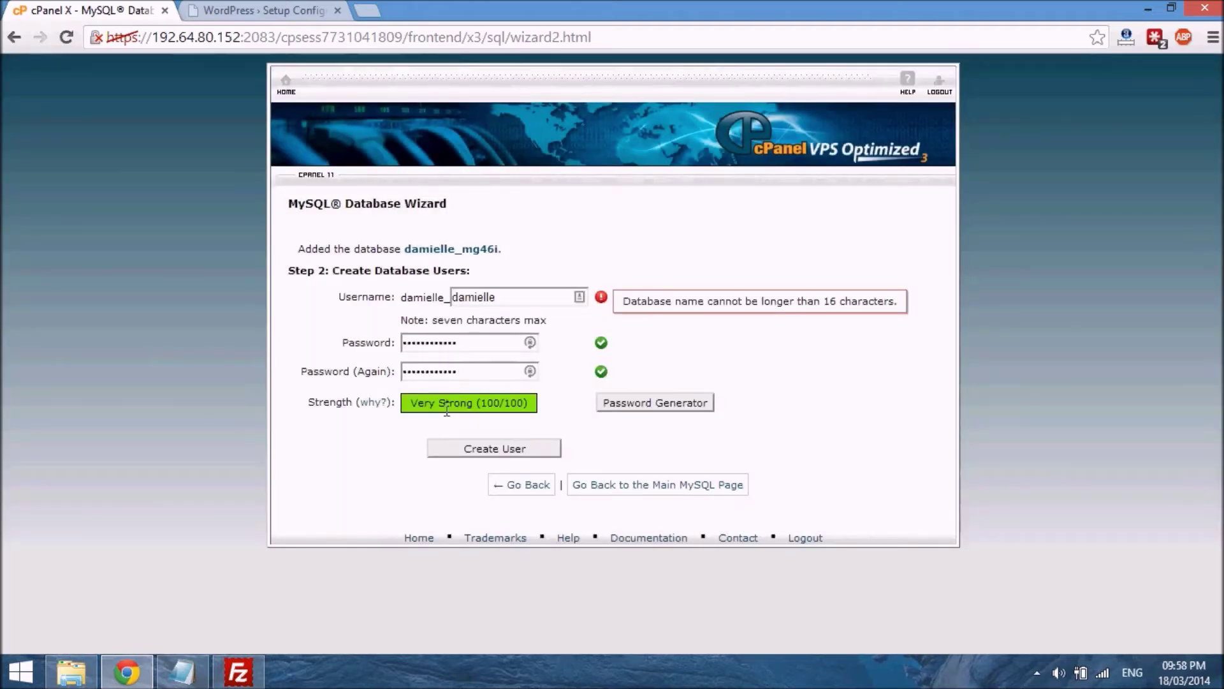
Record the generated password in Notepad after a 'password :' label
click(183, 672)
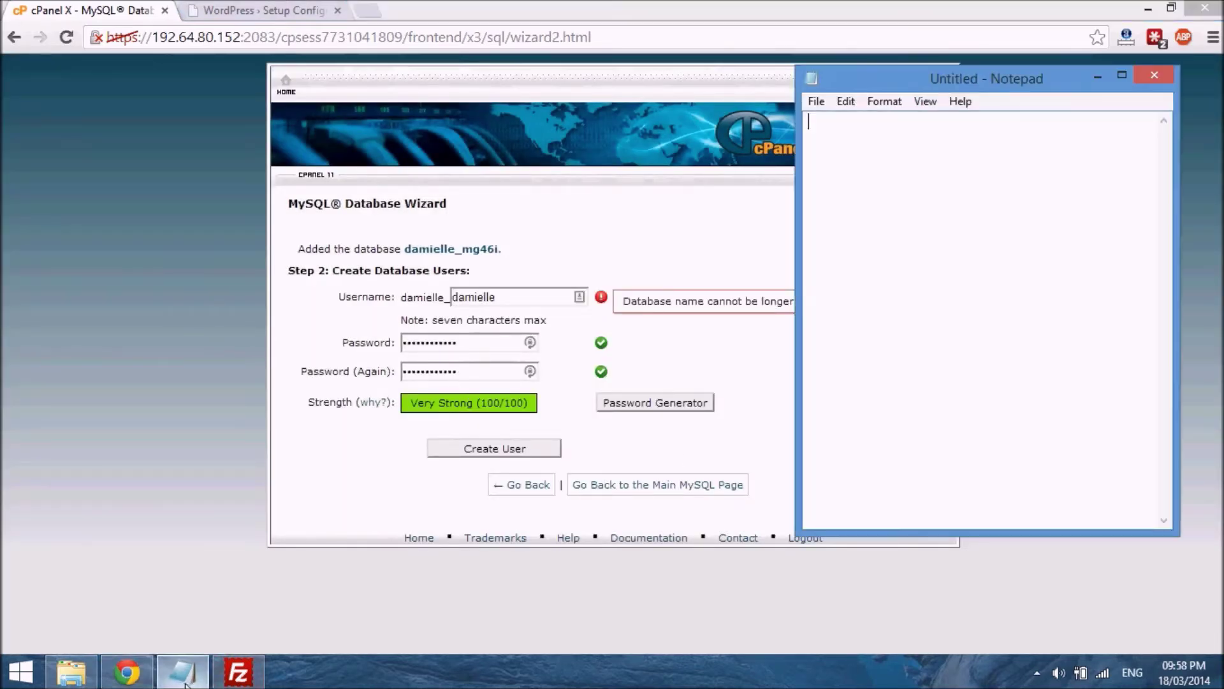
text(password)
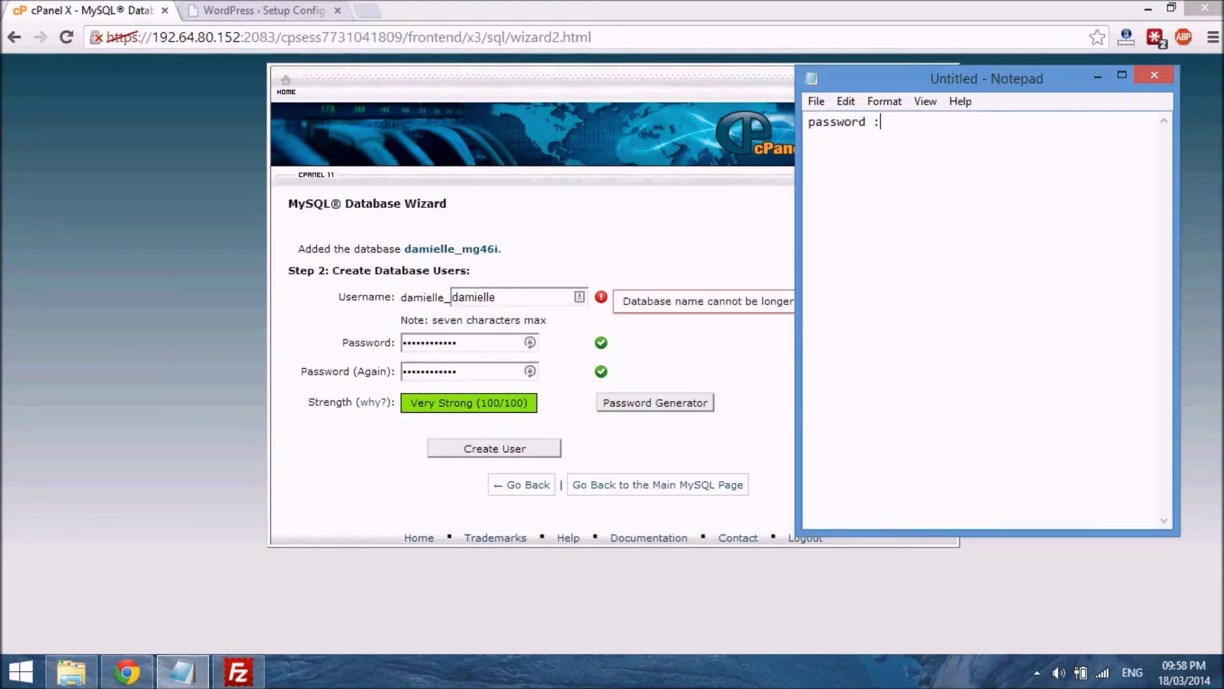
text( :)
key(ctrl+v)
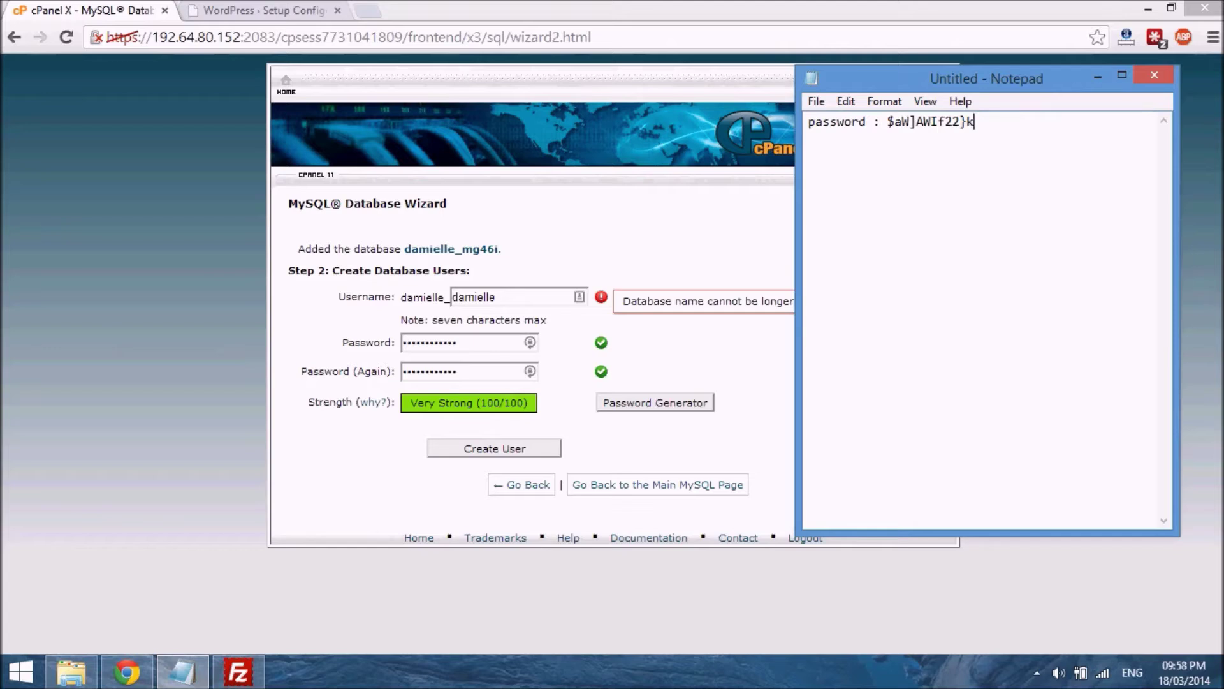
key(Return)
Retry creating the user and paste the generated password into both password fields so they match
click(518, 450)
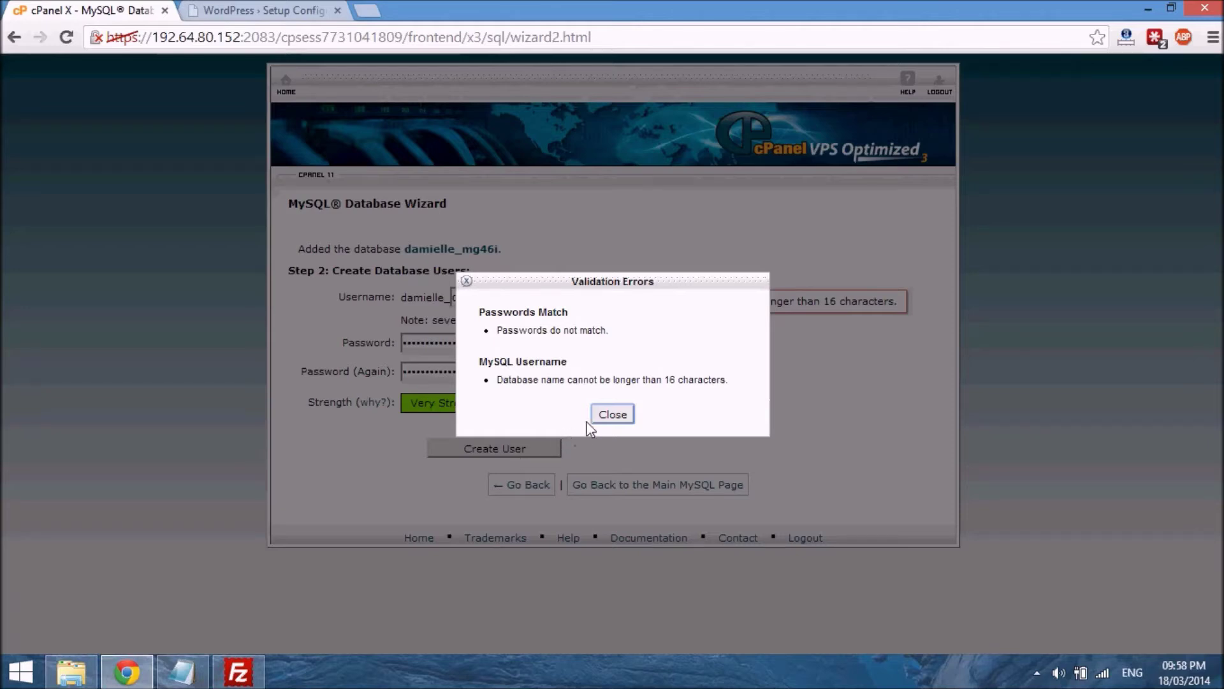
click(611, 415)
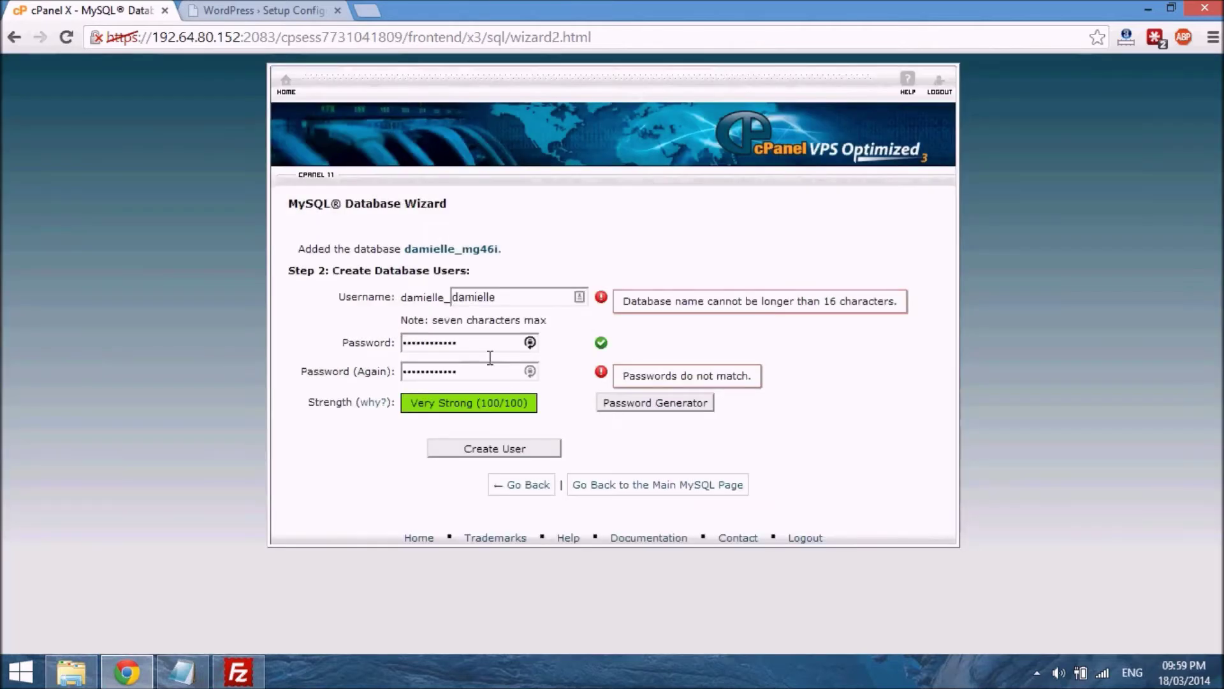
drag(488, 355, 290, 369)
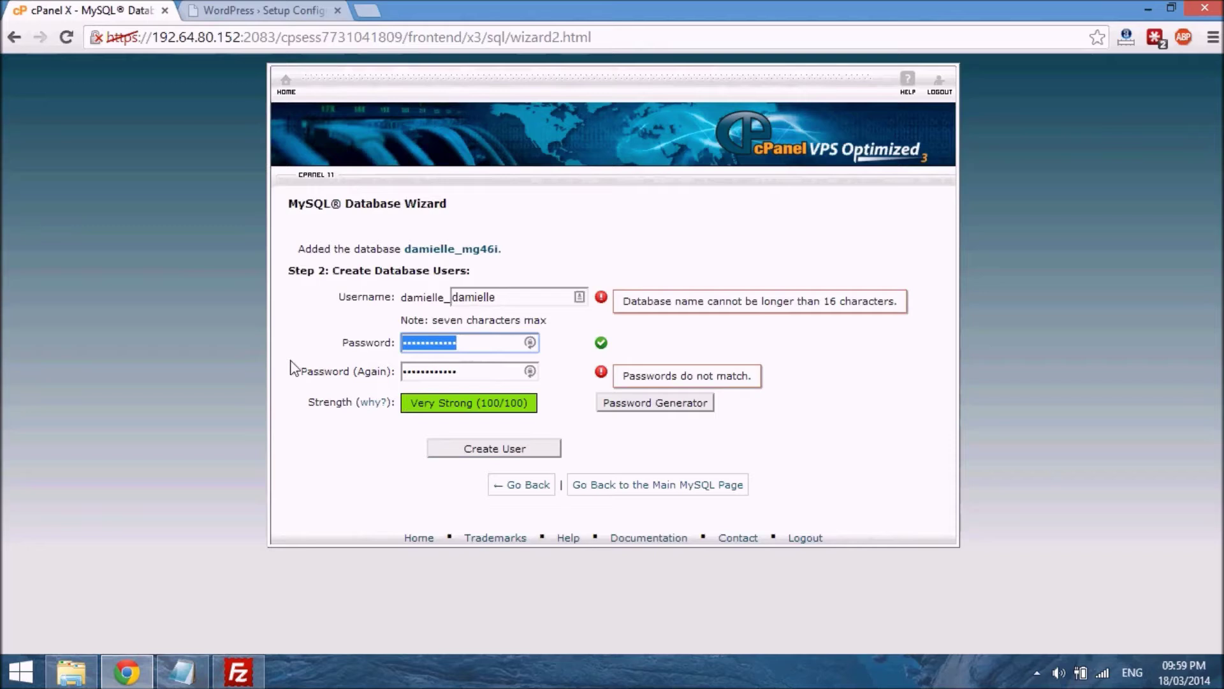
drag(465, 377, 324, 378)
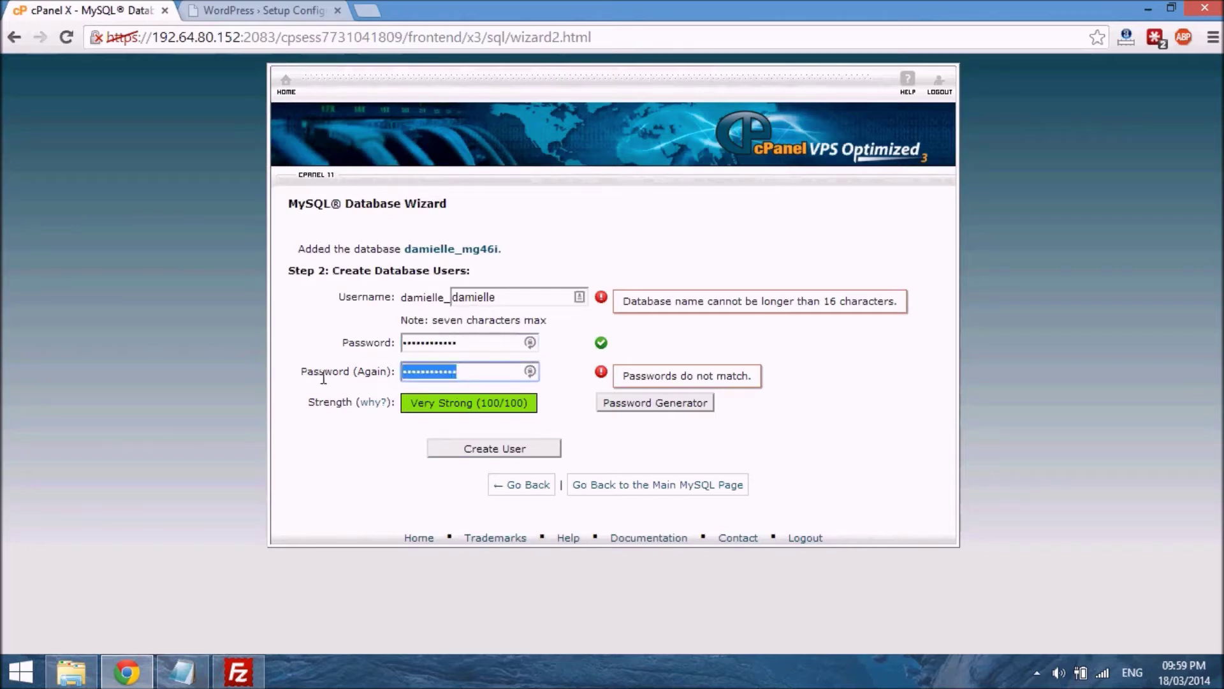
key(ctrl+v)
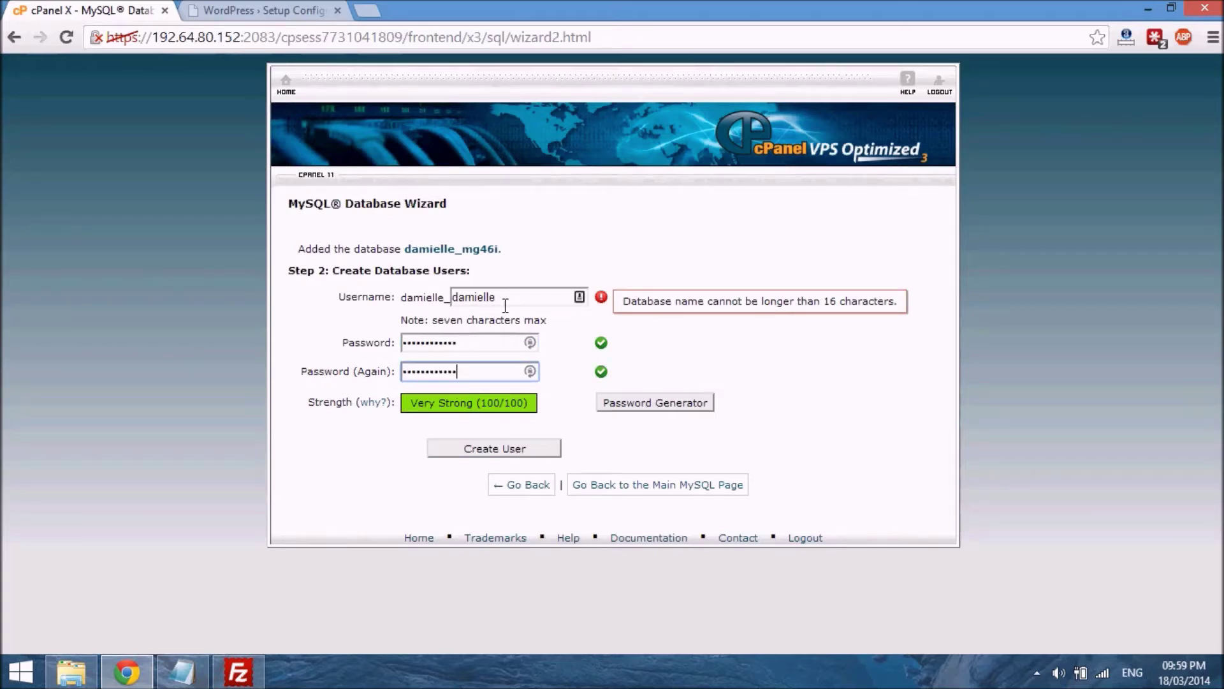
Shorten the username to end in ghf56 and create the database user
drag(504, 298, 368, 299)
text(ghf56)
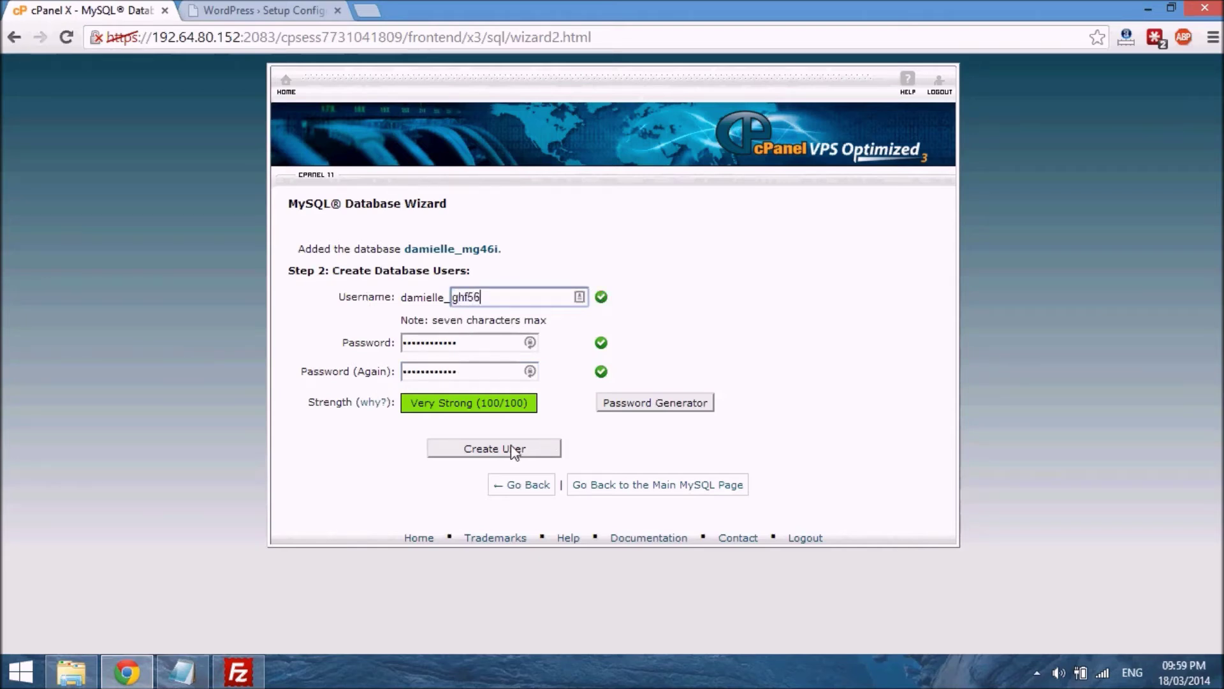
click(510, 449)
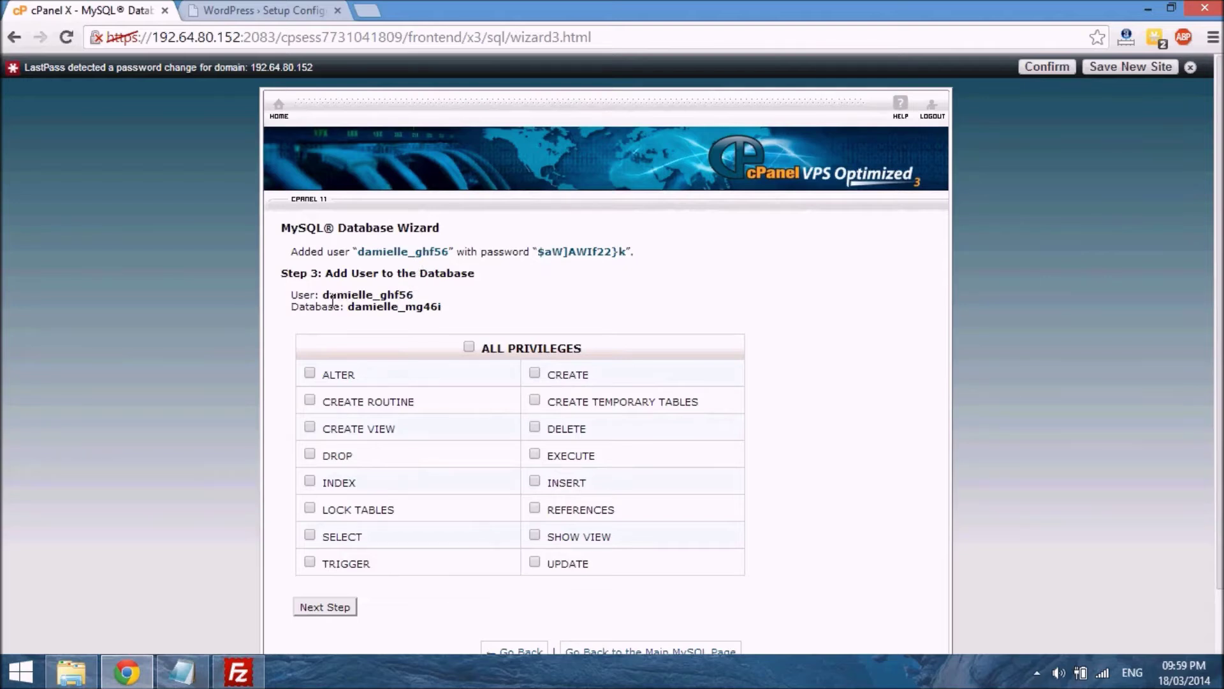
Copy the new user name and paste it into Notepad after a 'user:' label
drag(323, 296, 420, 301)
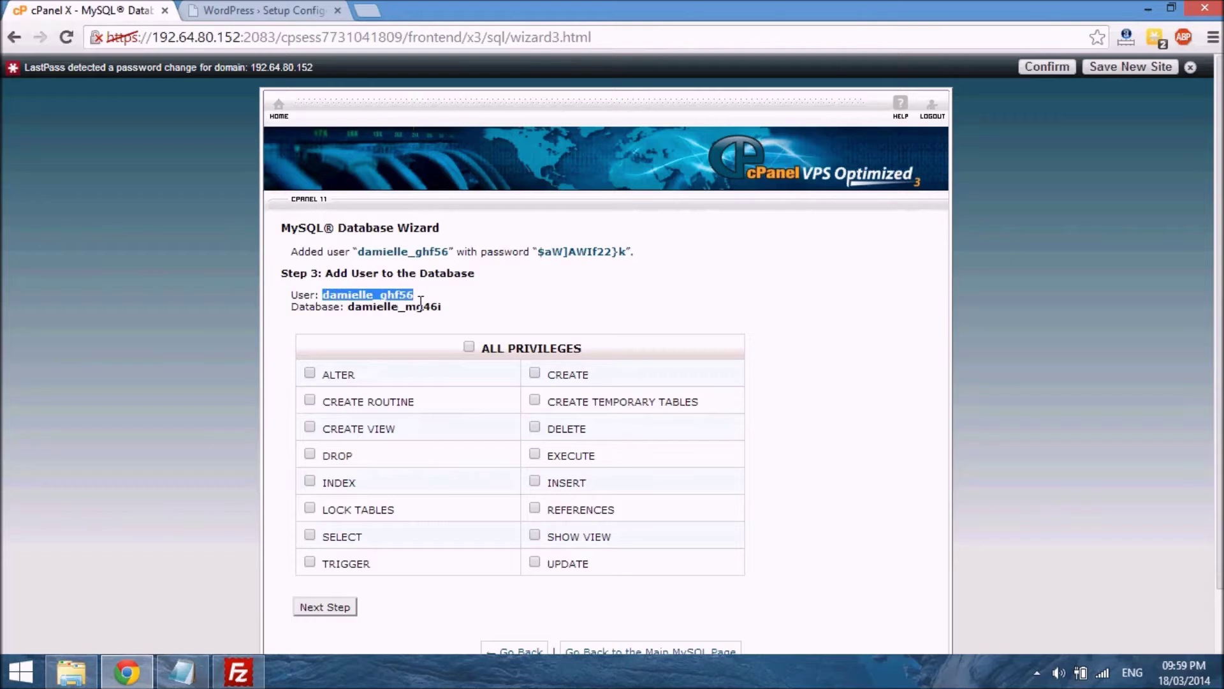
right_click(401, 295)
click(447, 309)
click(181, 671)
text(user)
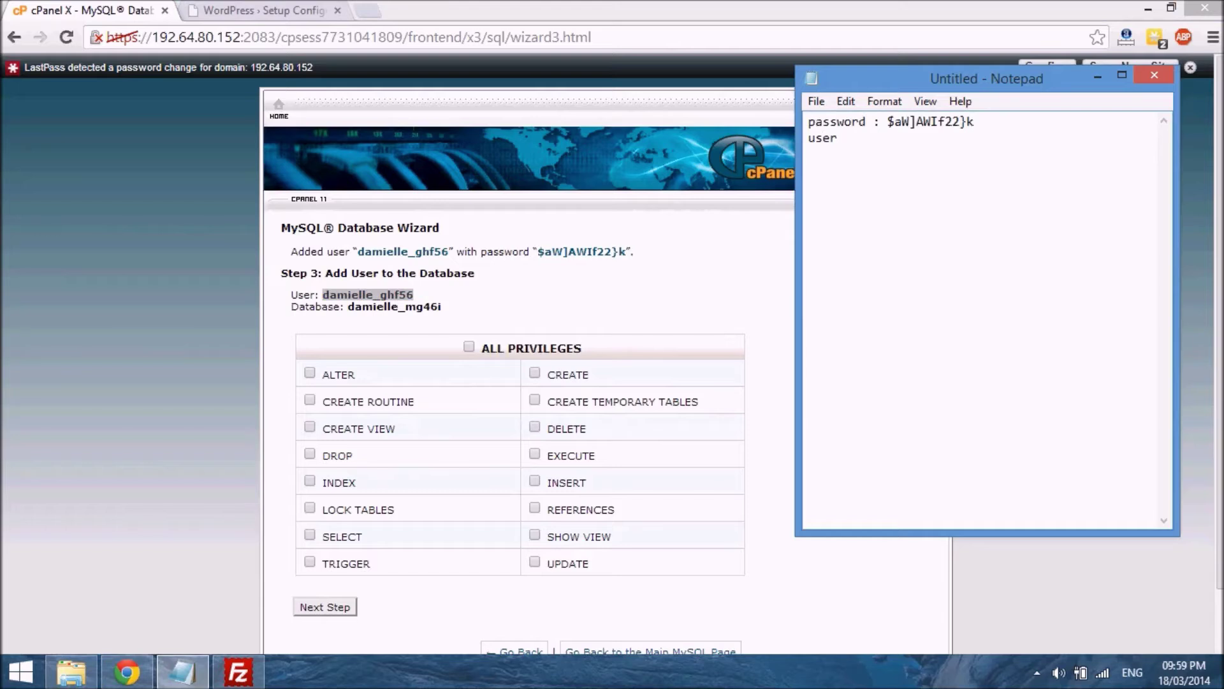
text(:)
key(ctrl+v)
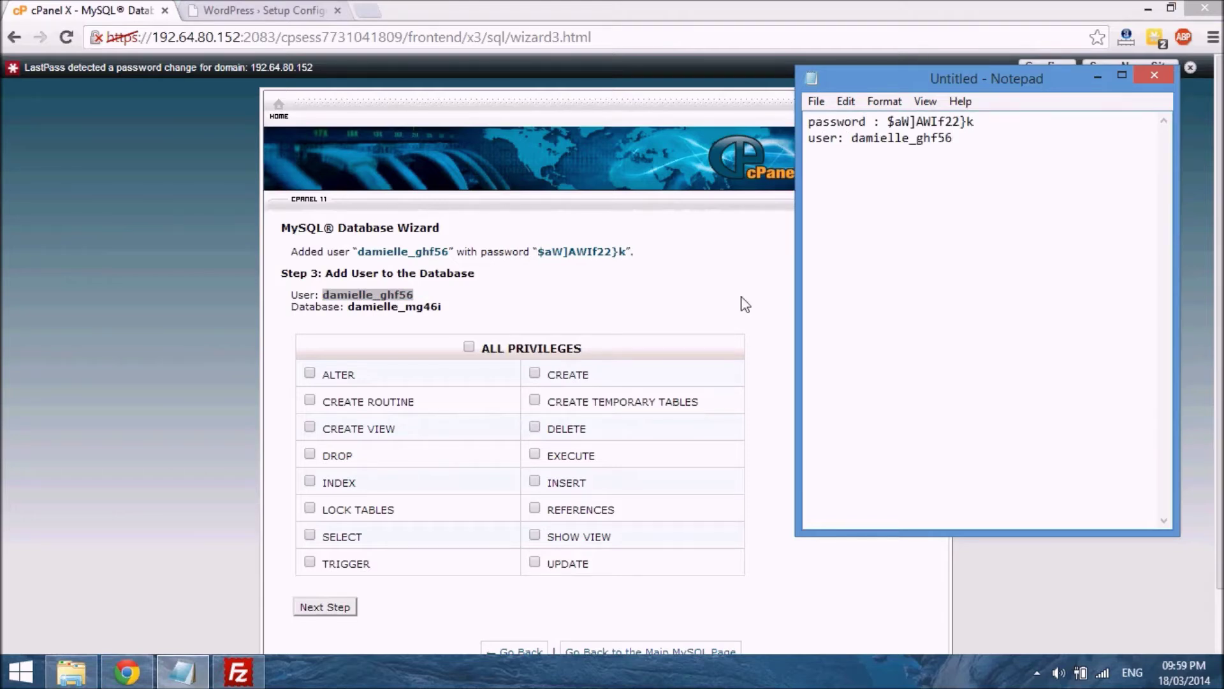
Copy the mg46i database name and add a 'db name:' line to the Notepad notes
drag(348, 318, 441, 317)
right_click(440, 317)
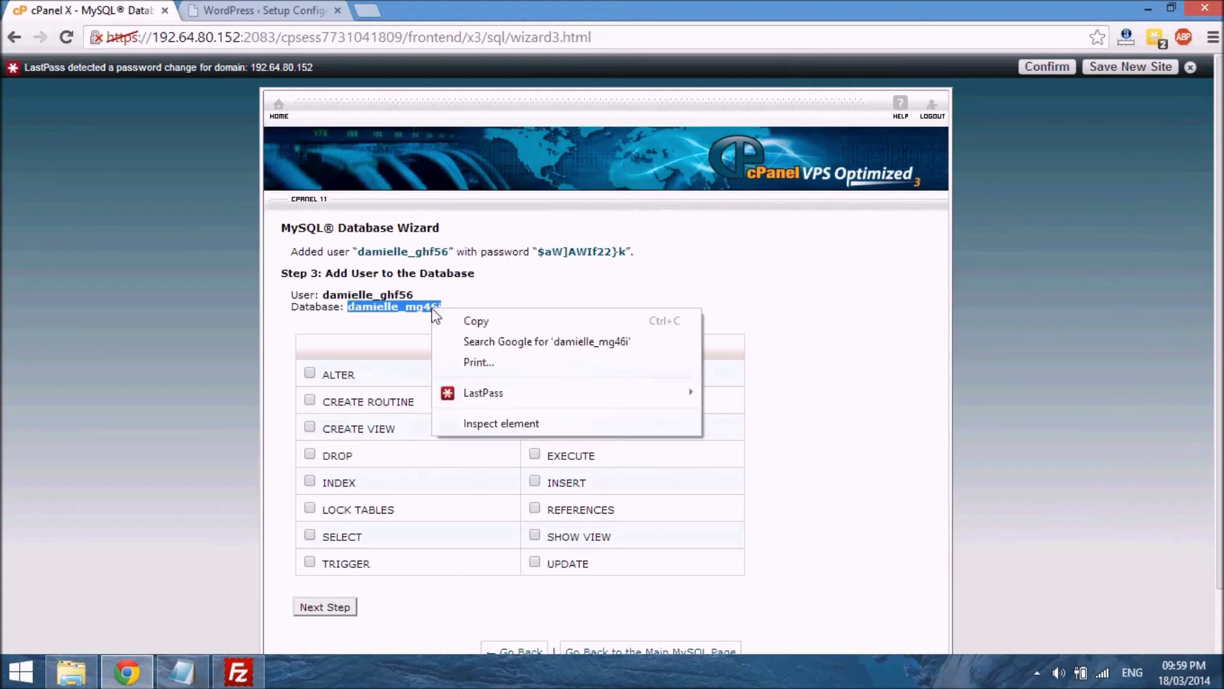
click(464, 317)
key(alt+Tab)
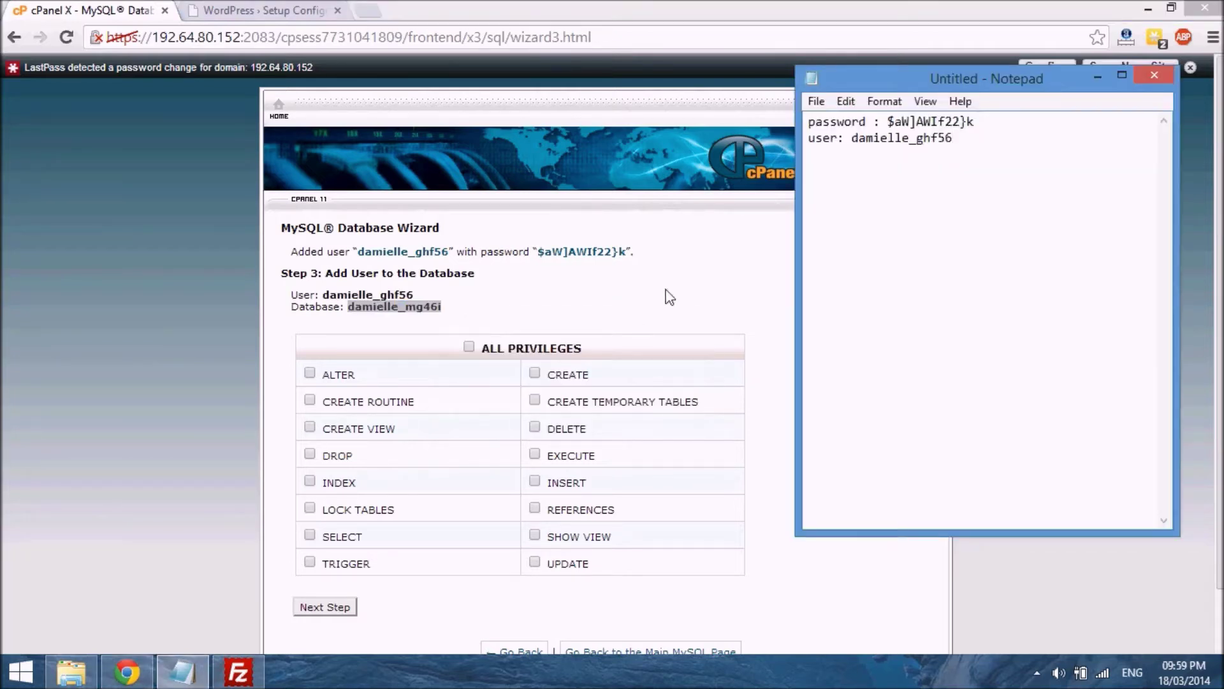
key(Return)
text(db name:)
click(252, 5)
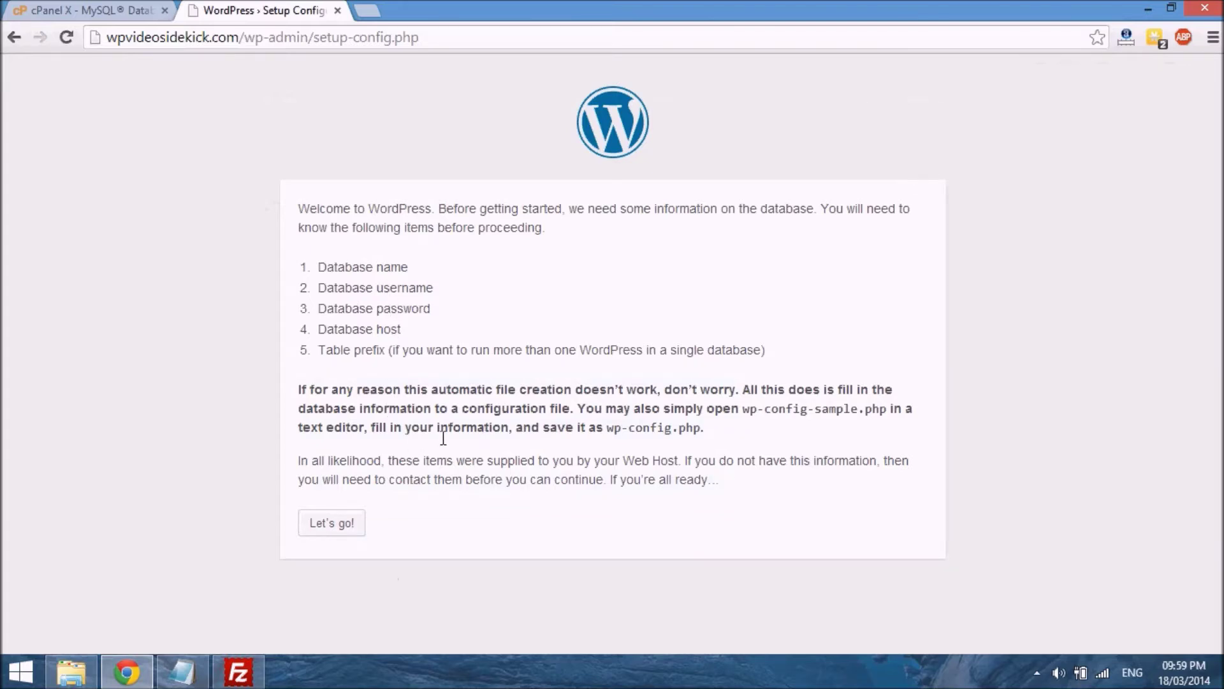
key(alt+Tab)
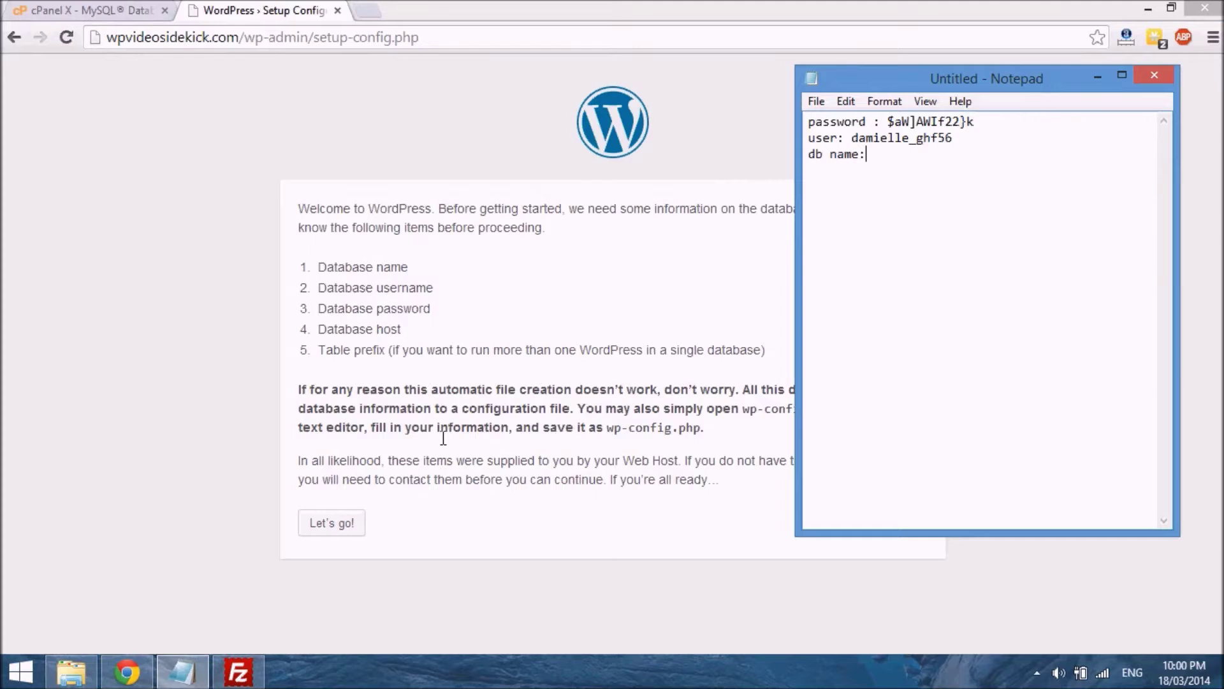
key(alt+Tab)
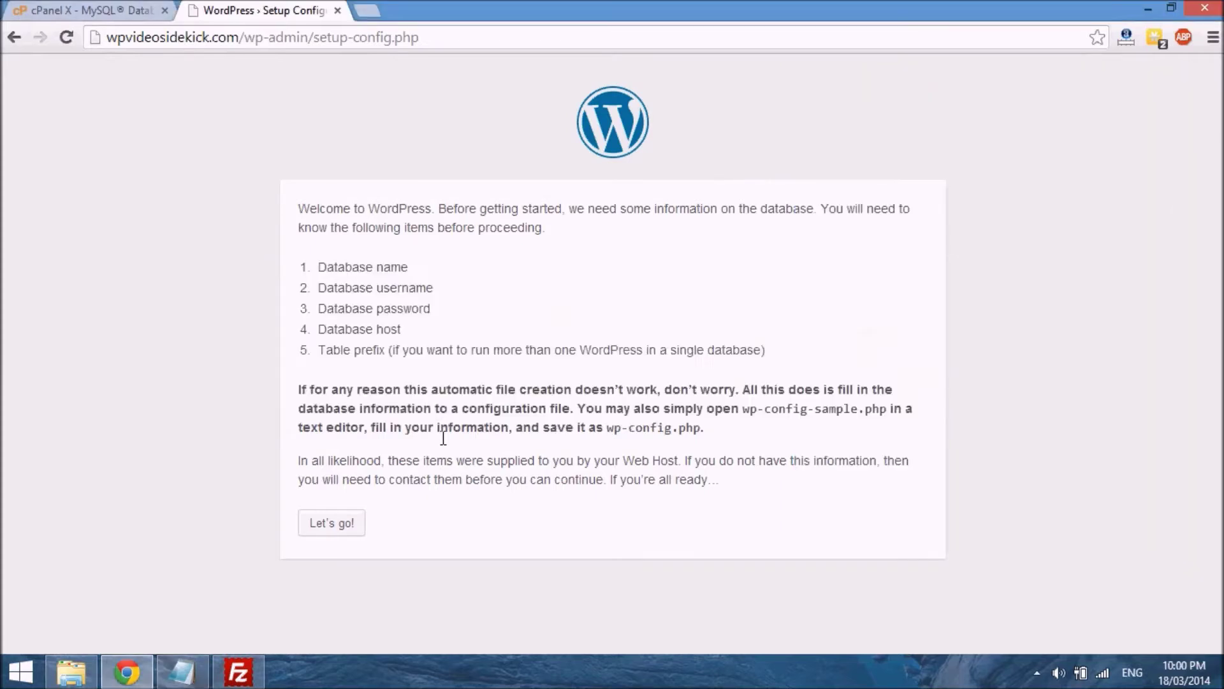
click(89, 10)
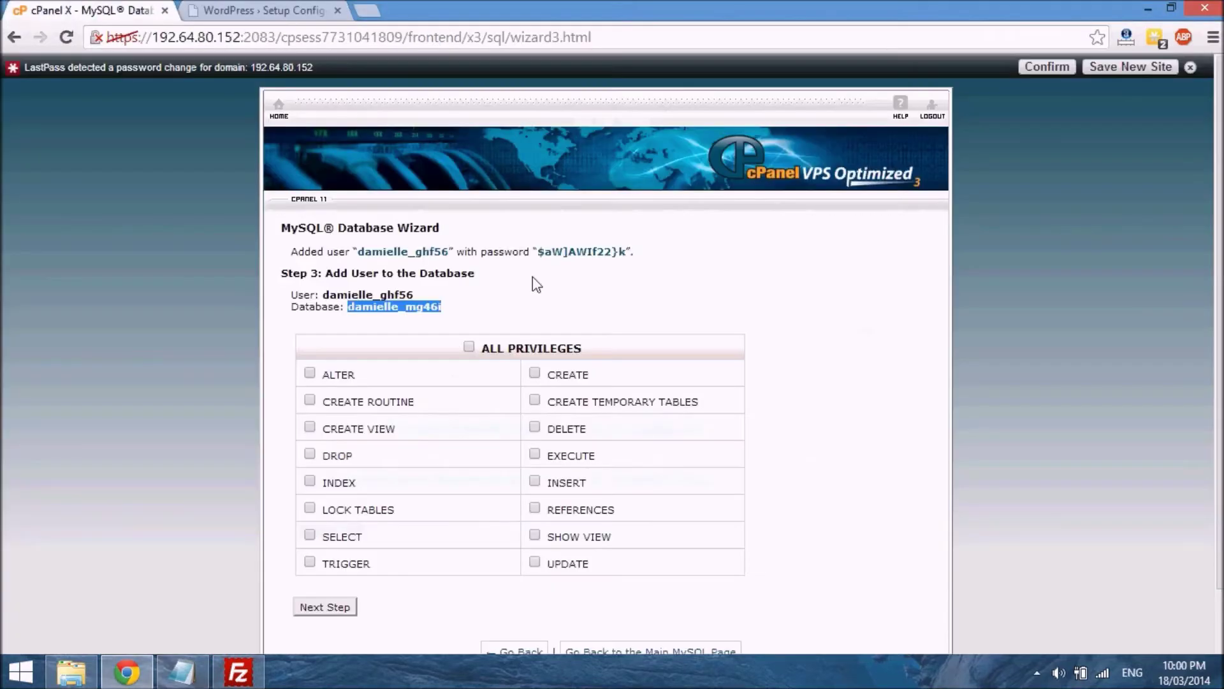
click(466, 313)
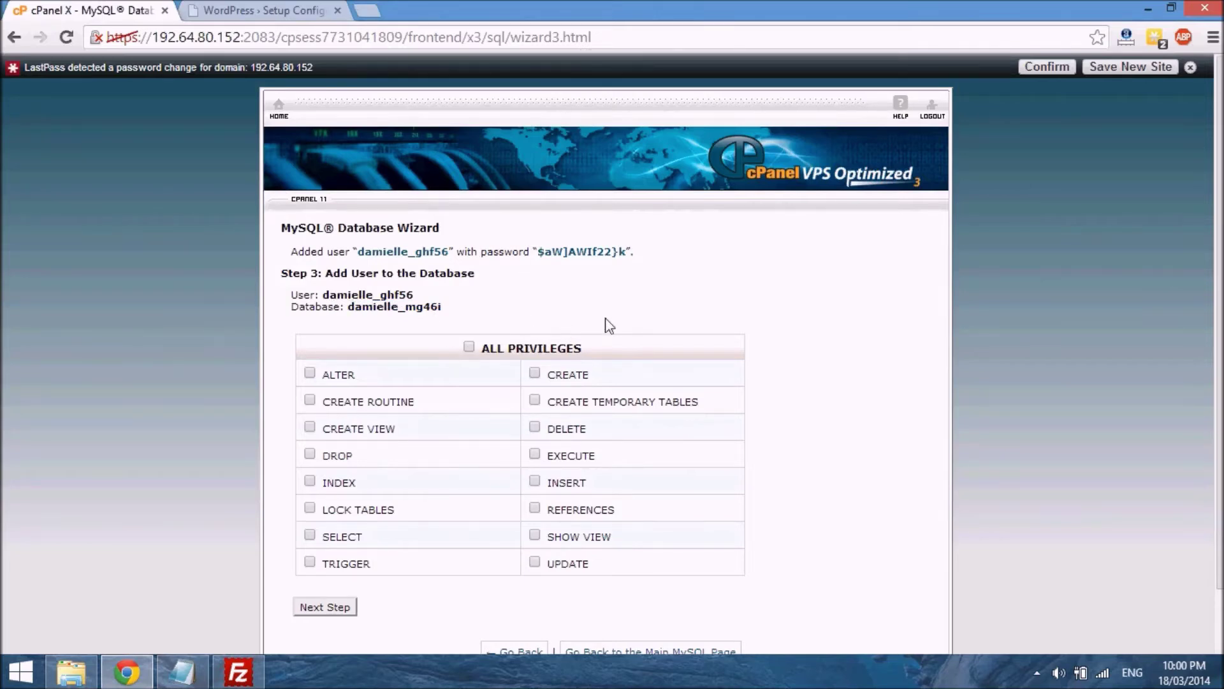
Grant the ghf56 user ALL PRIVILEGES on the mg46i database, then return to the WordPress setup page
scroll(608, 326, down, 1)
click(470, 277)
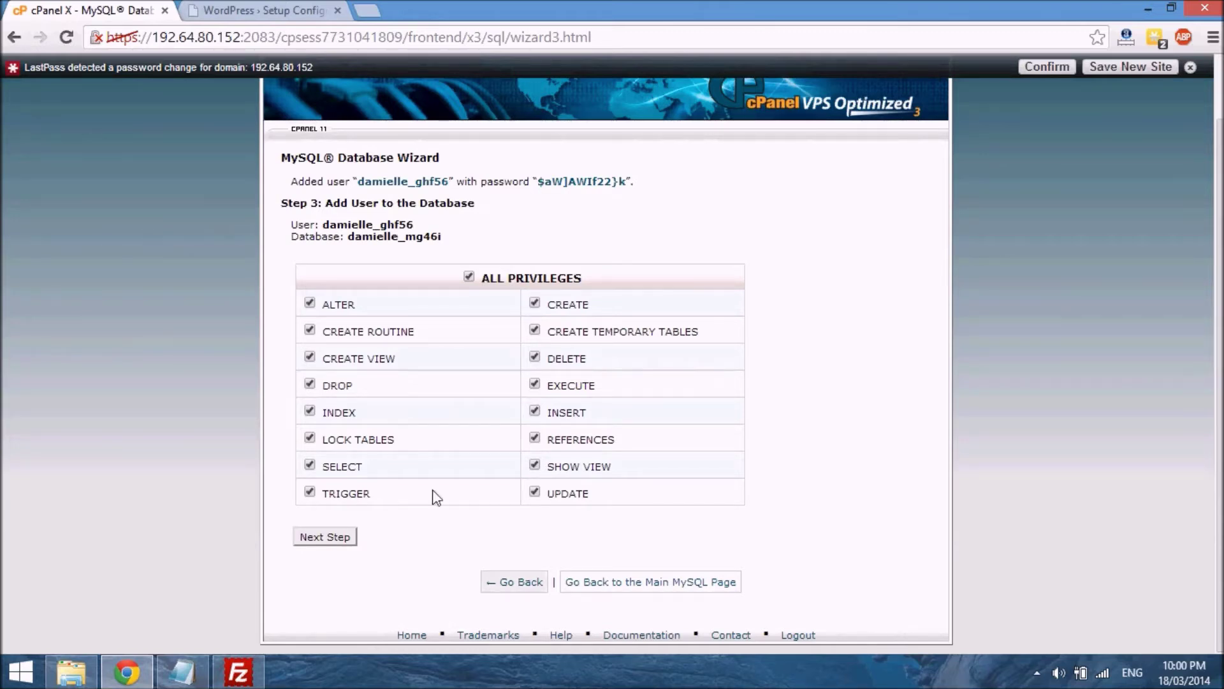
click(325, 539)
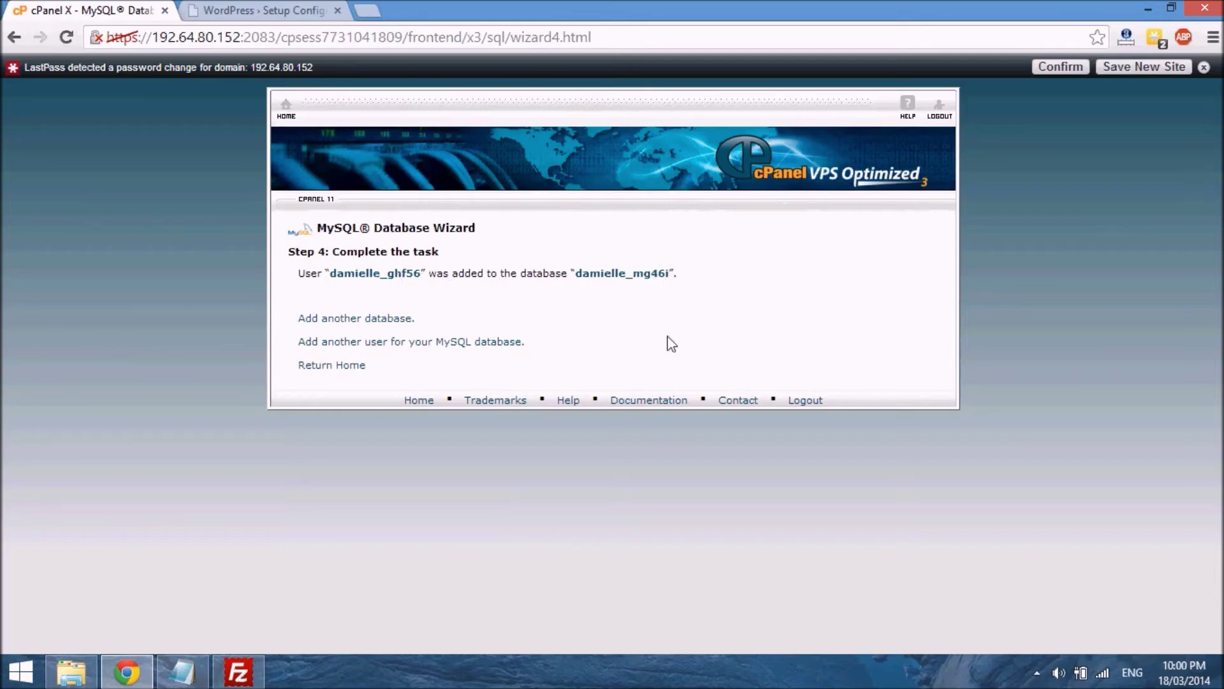
click(273, 9)
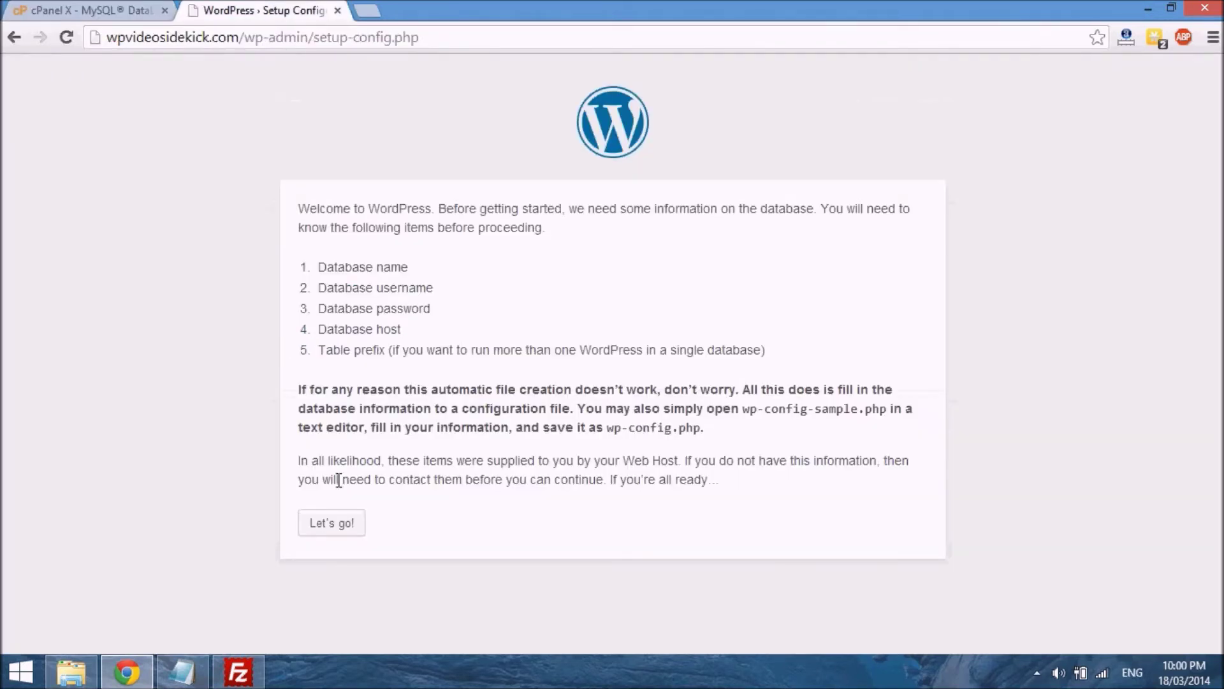
Open WordPress's database connection form, clear the default password, and select the Database Name value
click(345, 524)
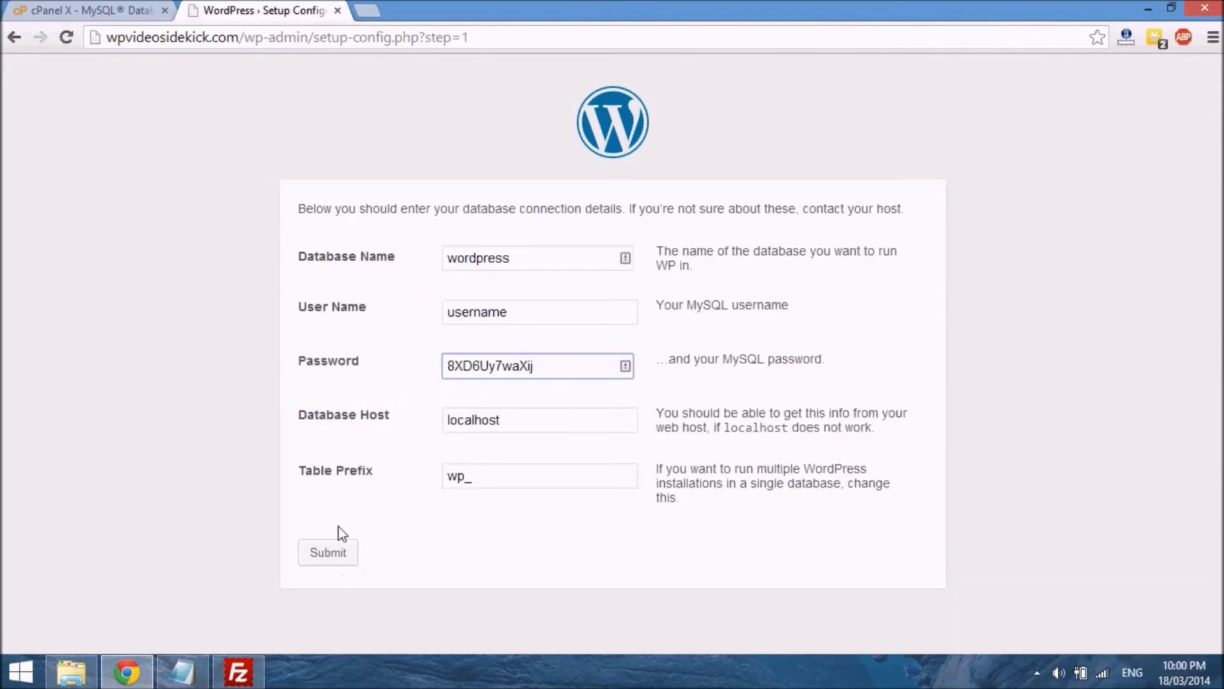
key(ctrl+a)
key(BackSpace)
click(534, 259)
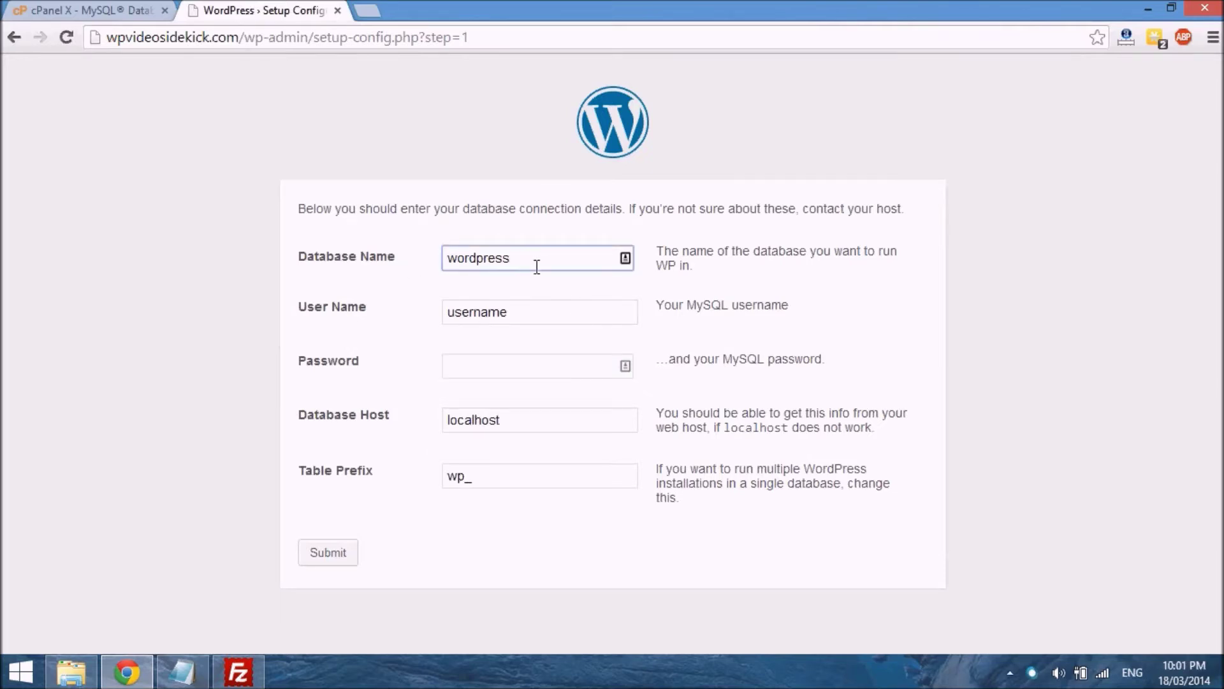
key(ctrl+a)
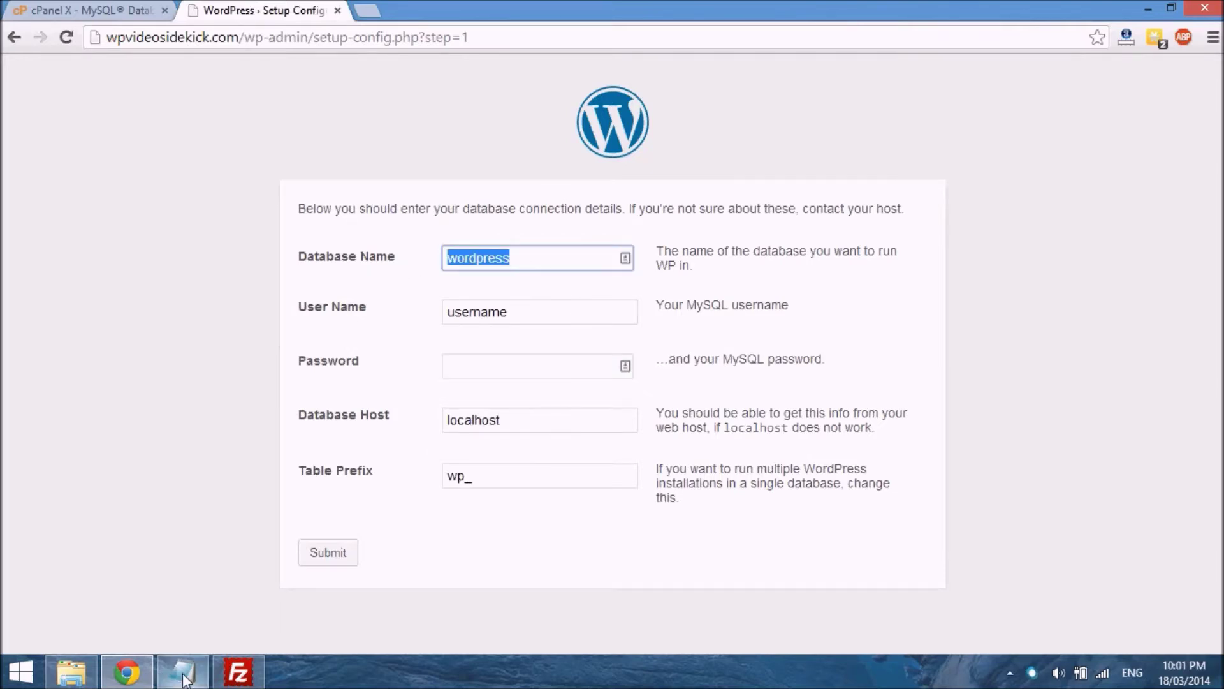
Fix the database name in the Notepad note and paste the mg46i database name into Database Name
click(182, 671)
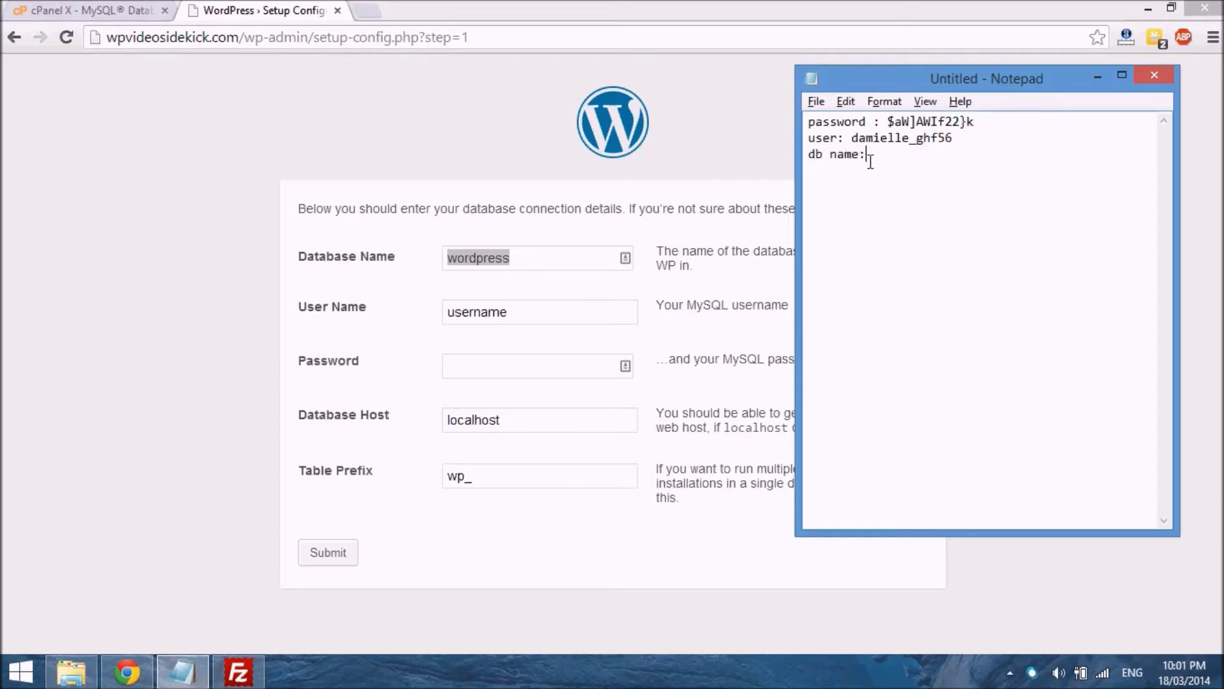
key(ctrl+v)
key(ctrl+v)
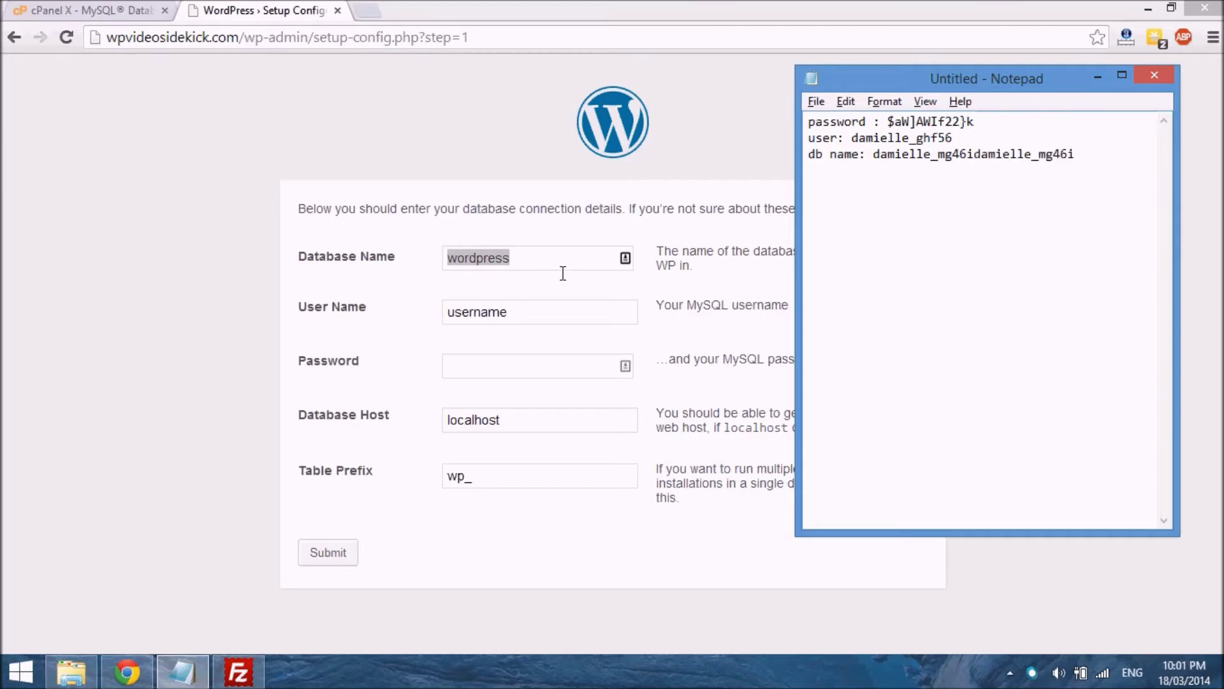
key(BackSpace)
key(BackSpace)
key(BackSpace)
key(BackSpace)
key(BackSpace)
key(BackSpace)
key(BackSpace)
key(BackSpace)
key(BackSpace)
key(BackSpace)
key(BackSpace)
key(BackSpace)
key(BackSpace)
key(BackSpace)
key(BackSpace)
key(BackSpace)
key(BackSpace)
key(BackSpace)
key(BackSpace)
key(BackSpace)
key(BackSpace)
key(BackSpace)
key(BackSpace)
key(BackSpace)
key(BackSpace)
key(BackSpace)
key(BackSpace)
key(BackSpace)
key(ctrl+v)
click(524, 267)
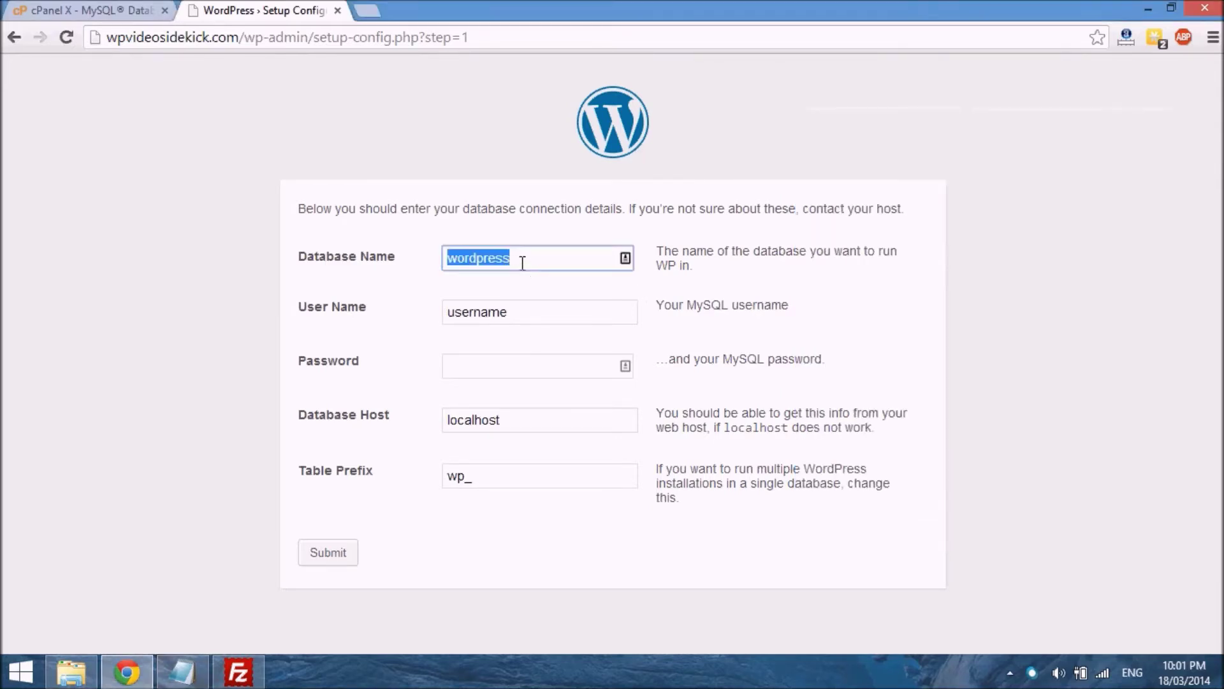
key(ctrl+v)
click(553, 371)
key(alt+Tab)
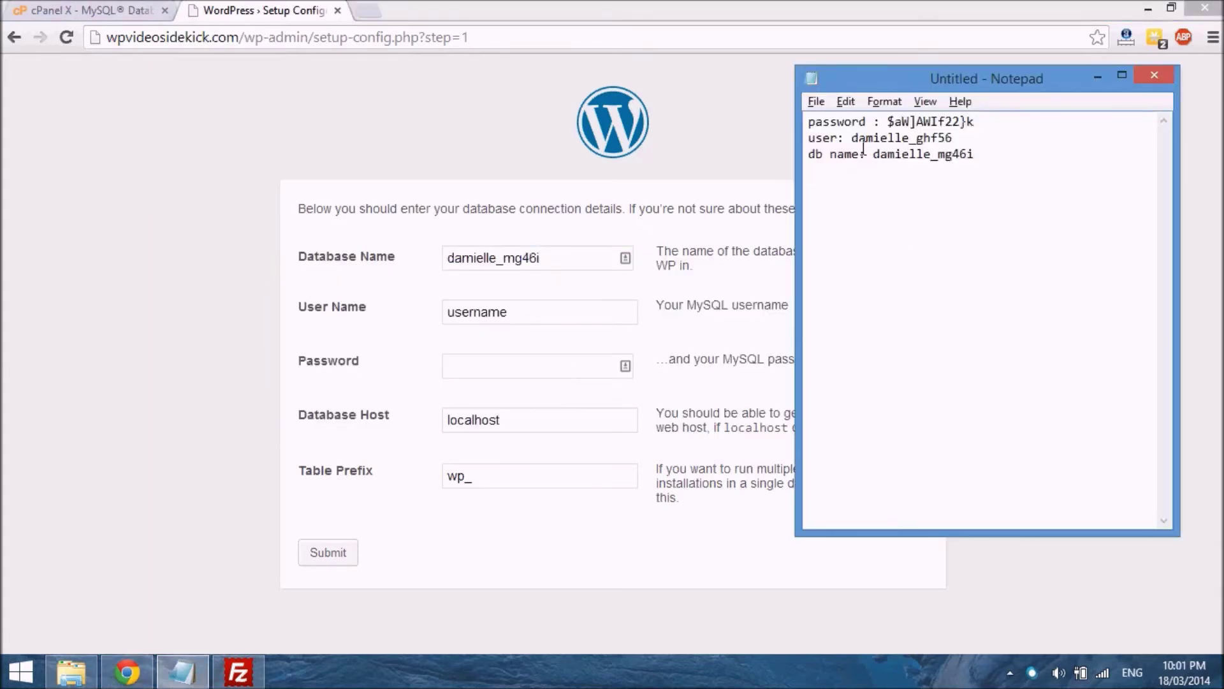
Fill the User Name field with the ghf56 user name copied from Notepad
drag(852, 138, 958, 139)
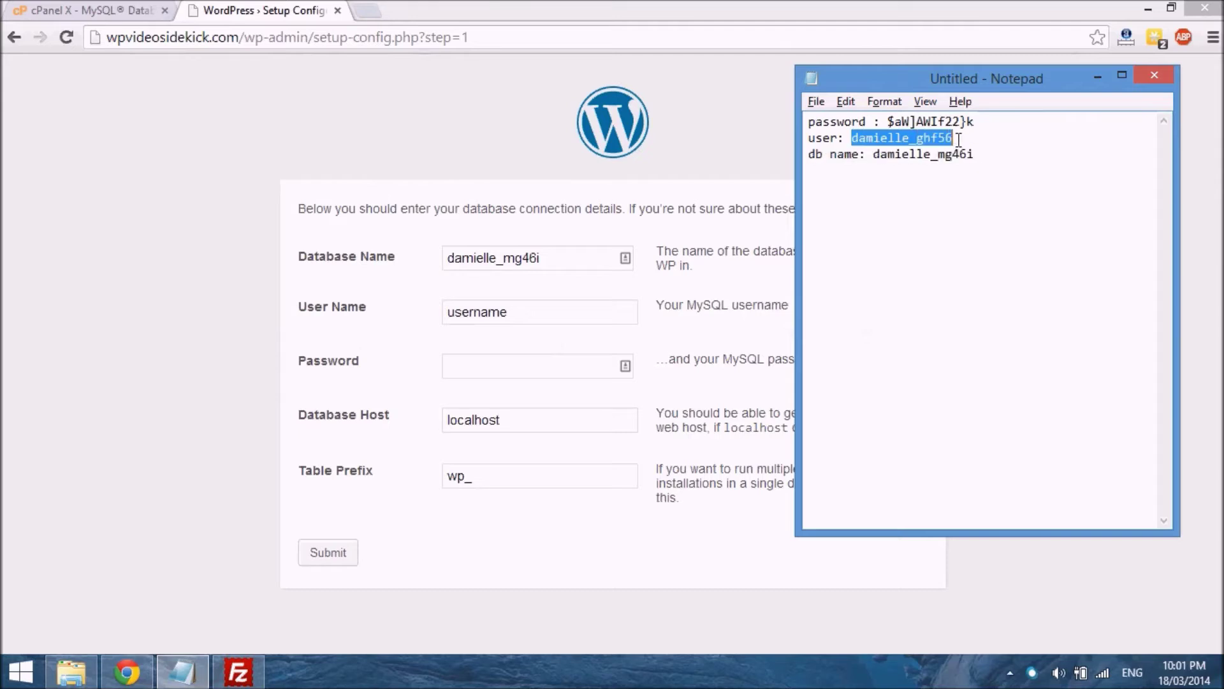
right_click(950, 143)
click(991, 192)
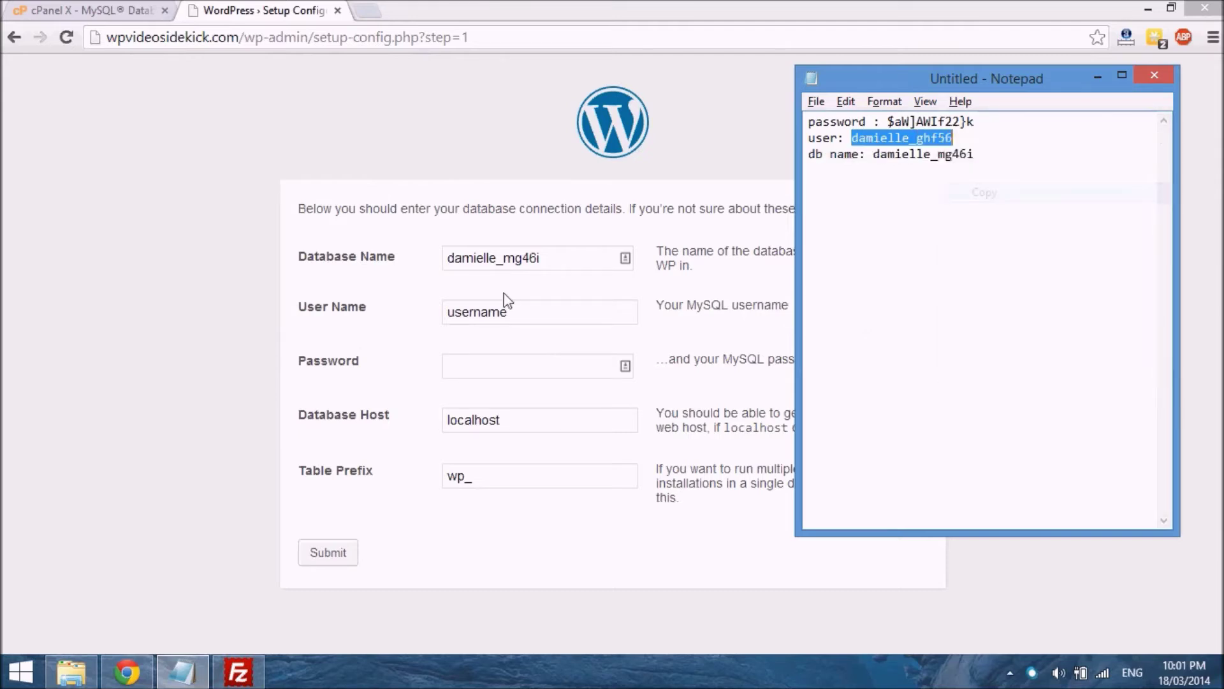
click(368, 309)
text(v)
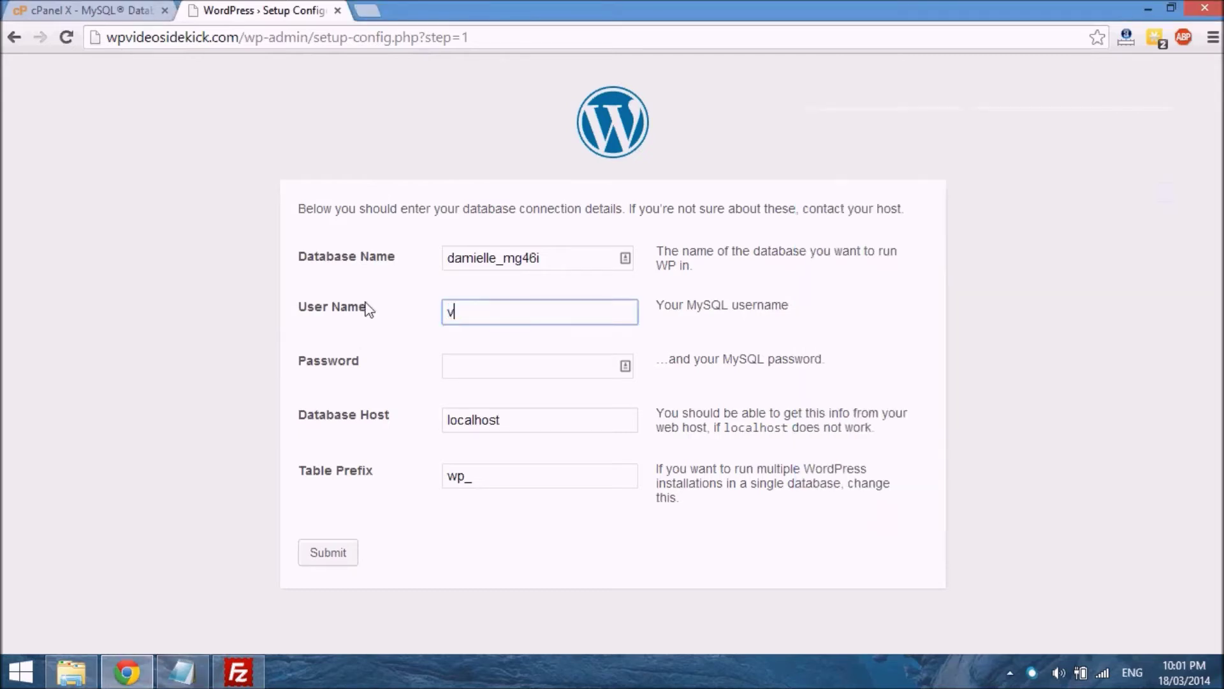
key(BackSpace)
key(ctrl+v)
Paste the noted database password into the Password field
key(alt+Tab)
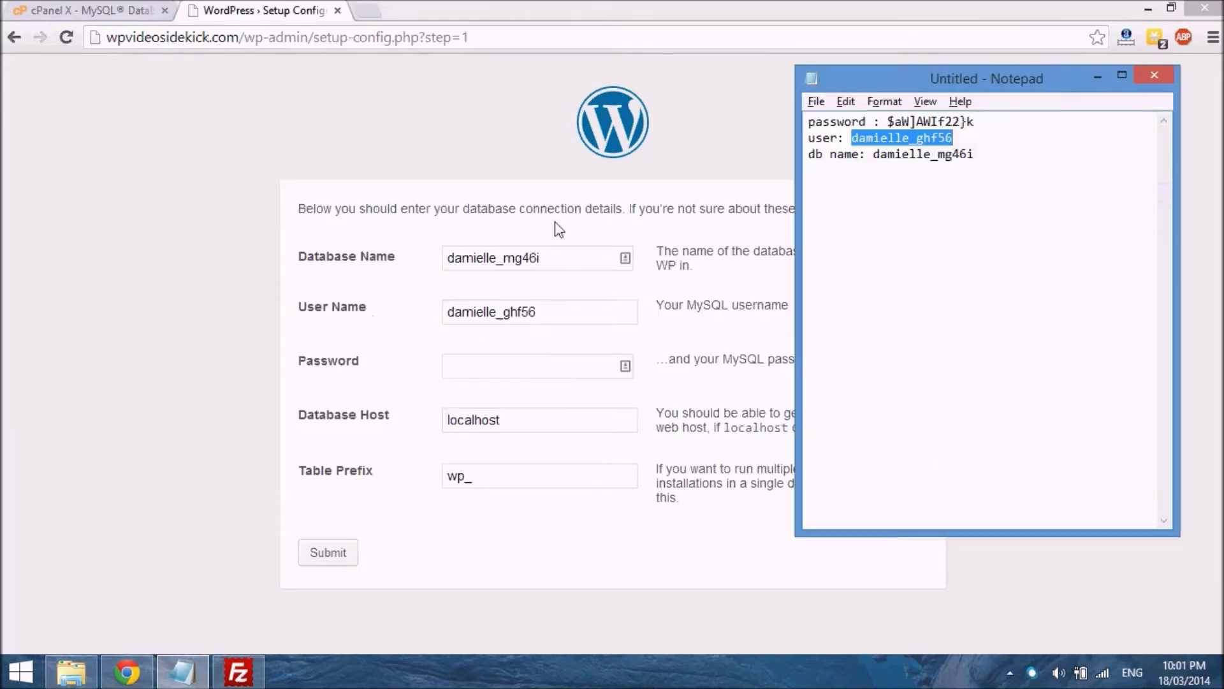
drag(888, 123, 981, 129)
right_click(964, 122)
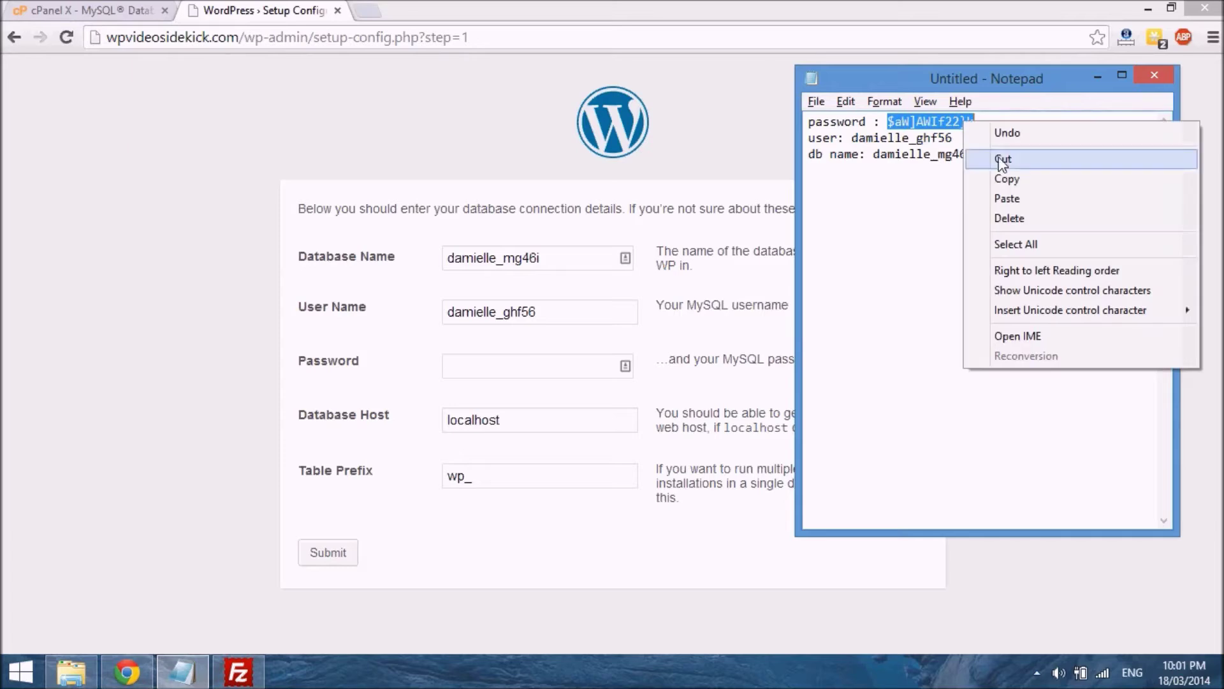
click(1012, 179)
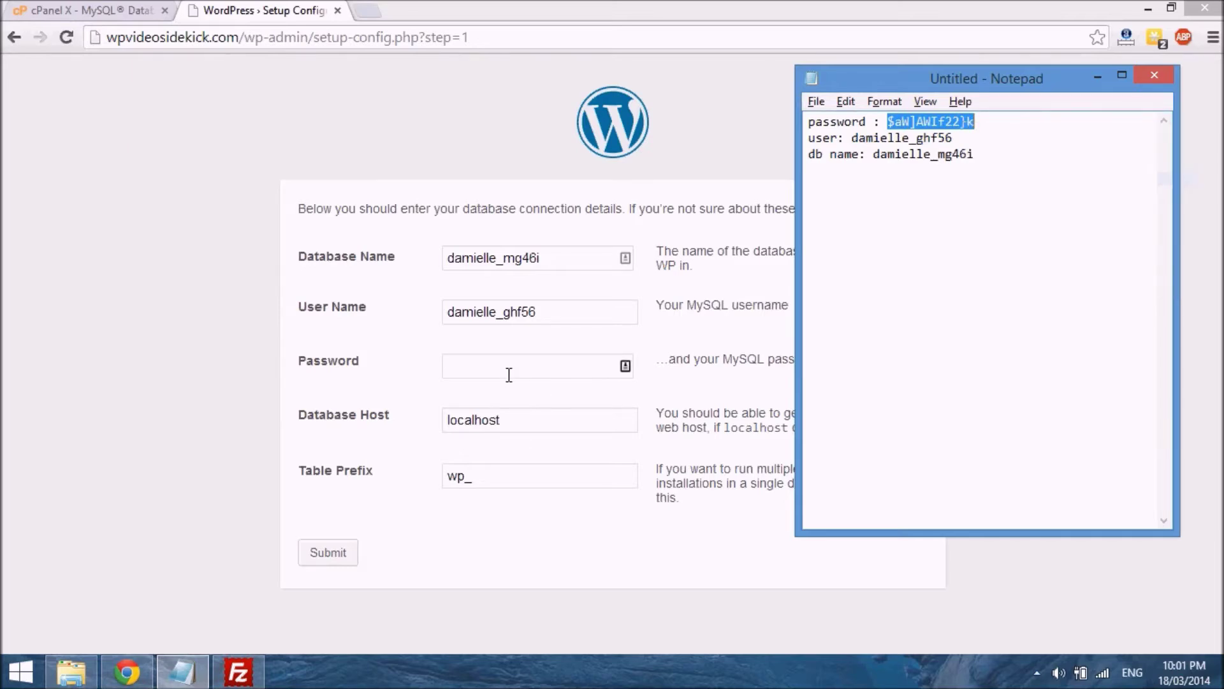
click(509, 373)
key(ctrl+v)
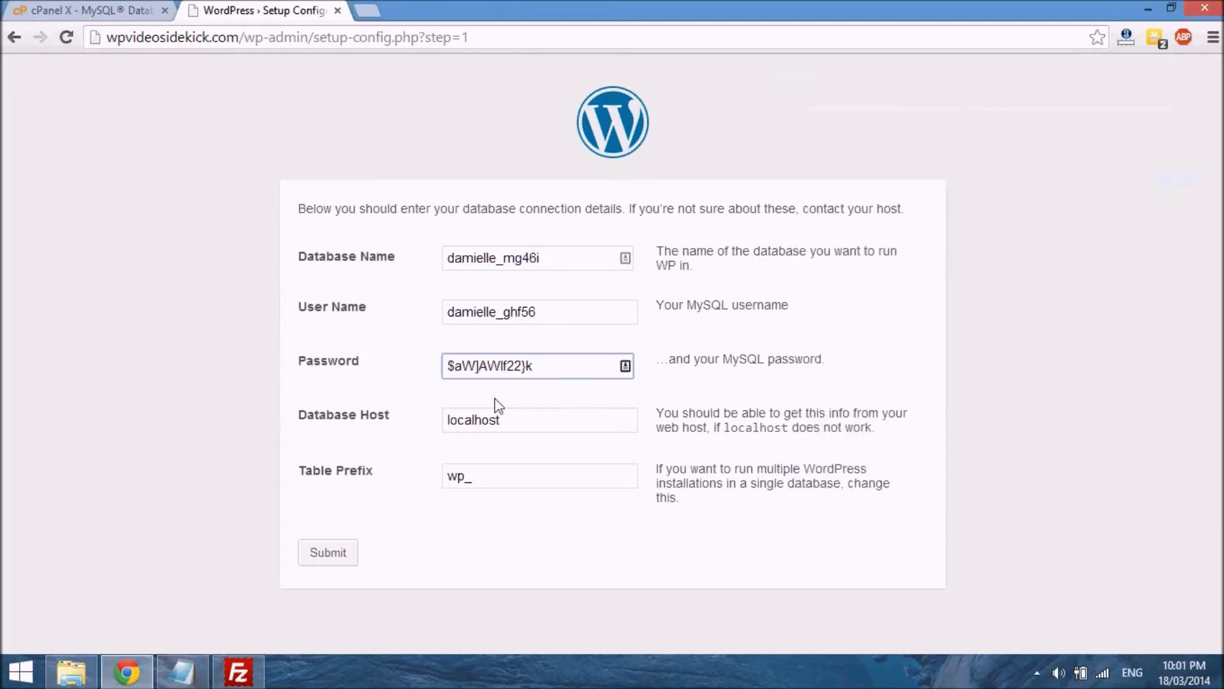
Keep Database Host as localhost, set the table prefix to wp_ngt2, and submit the form
click(538, 431)
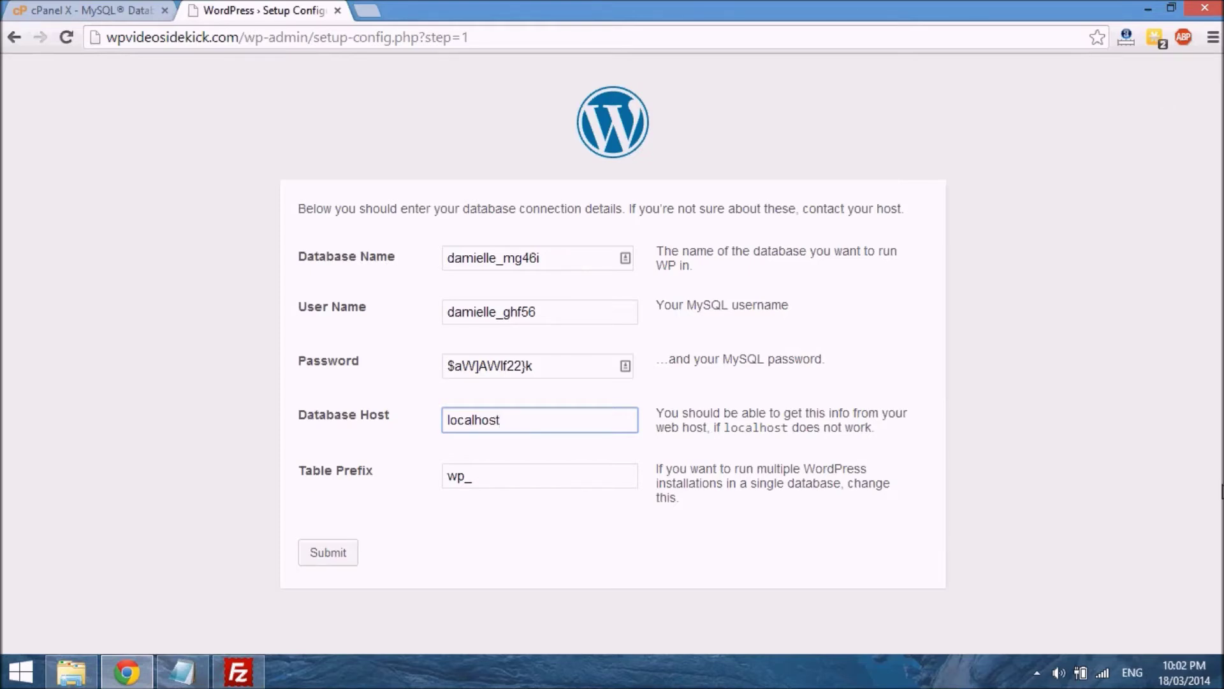
click(455, 430)
drag(447, 430, 473, 430)
click(505, 430)
click(538, 488)
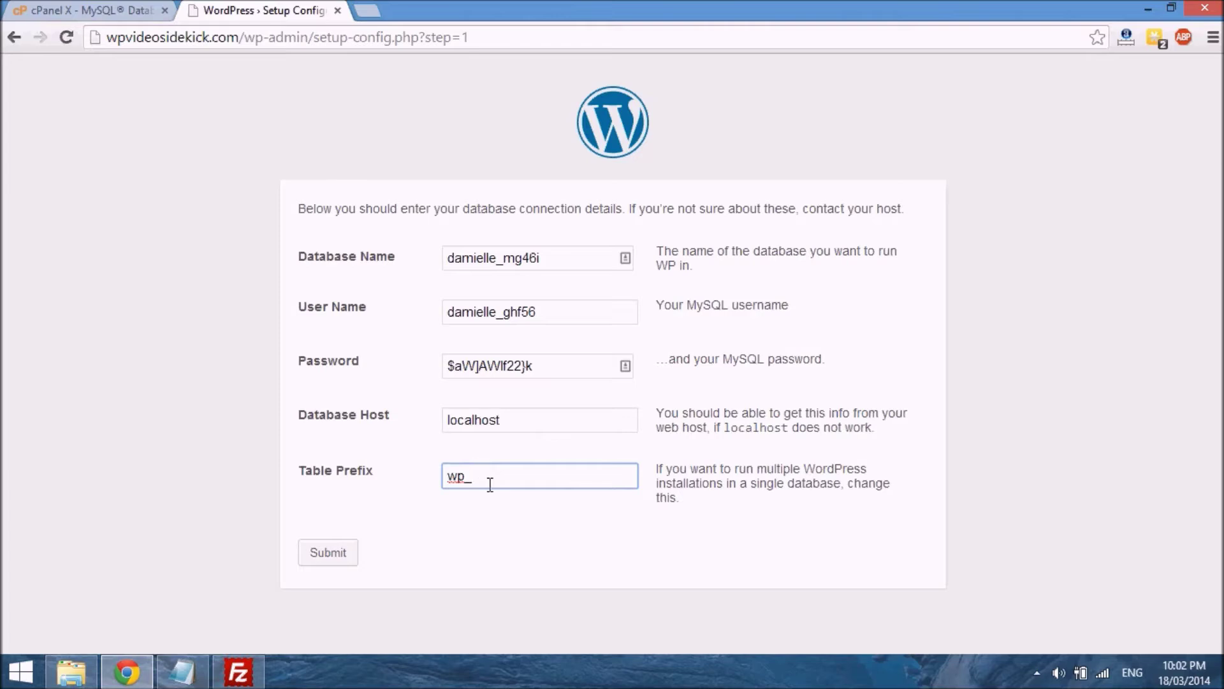
text(ngt2)
click(325, 559)
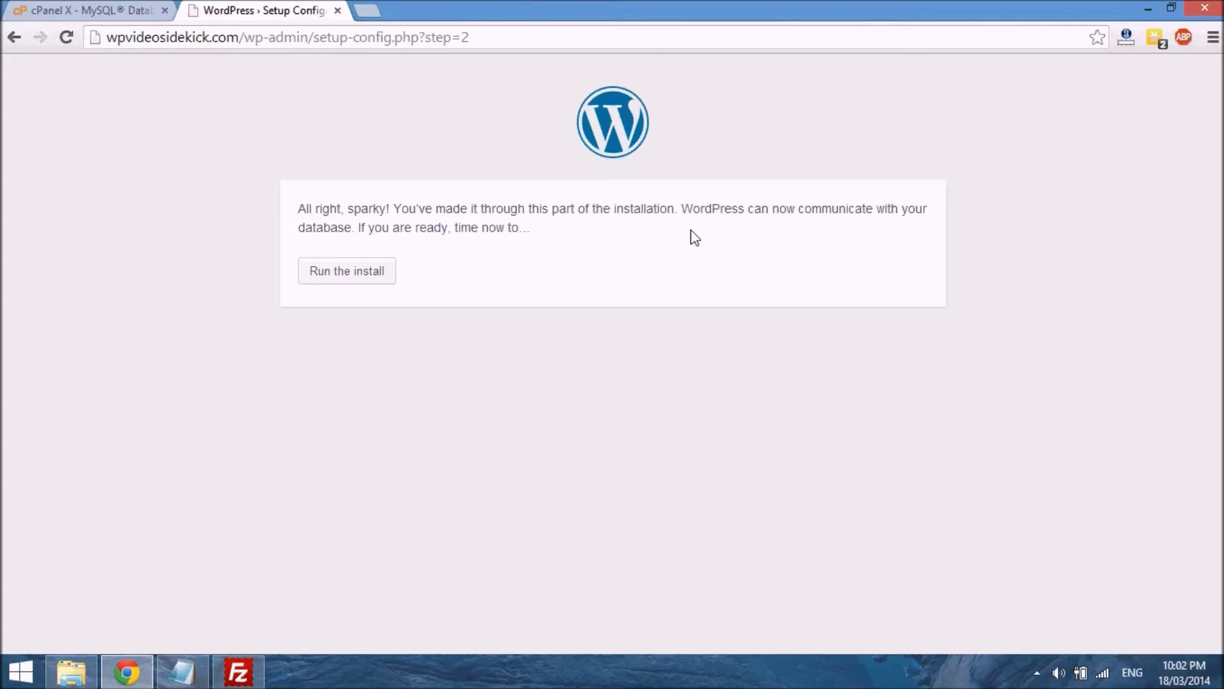
Run the WordPress install and set the Site Title to WP Video Sidekick
click(325, 278)
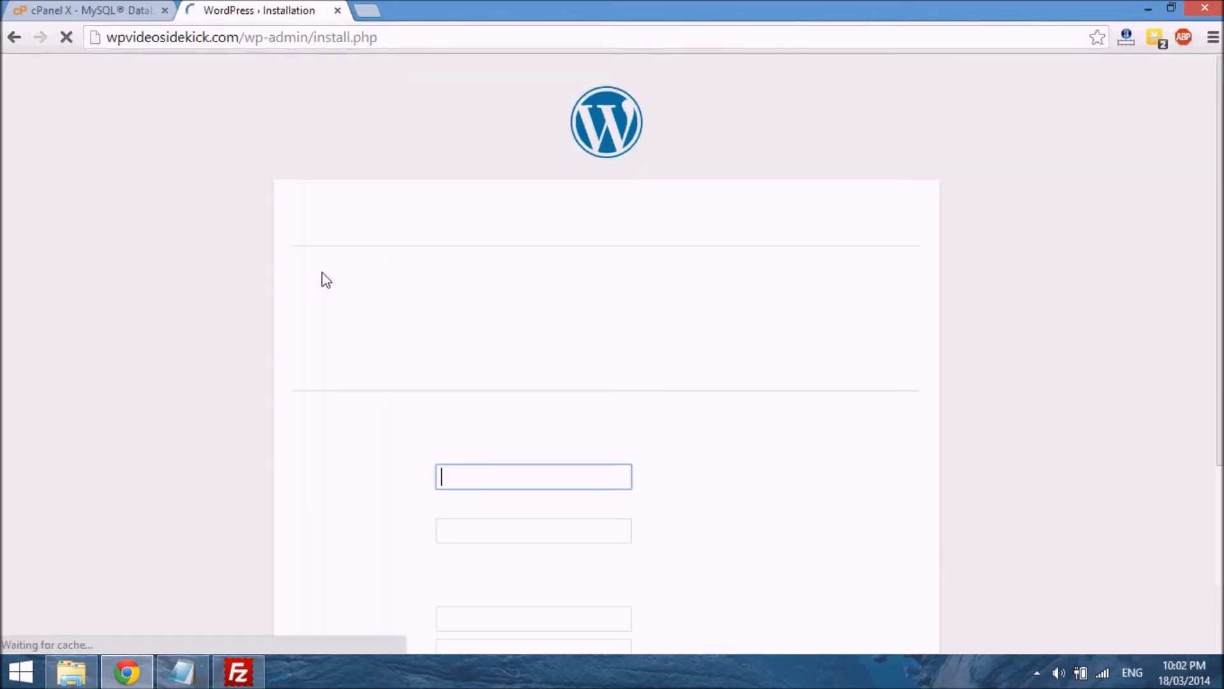
scroll(660, 372, down, 3)
scroll(660, 371, down, 1)
scroll(660, 372, up, 5)
scroll(660, 372, down, 5)
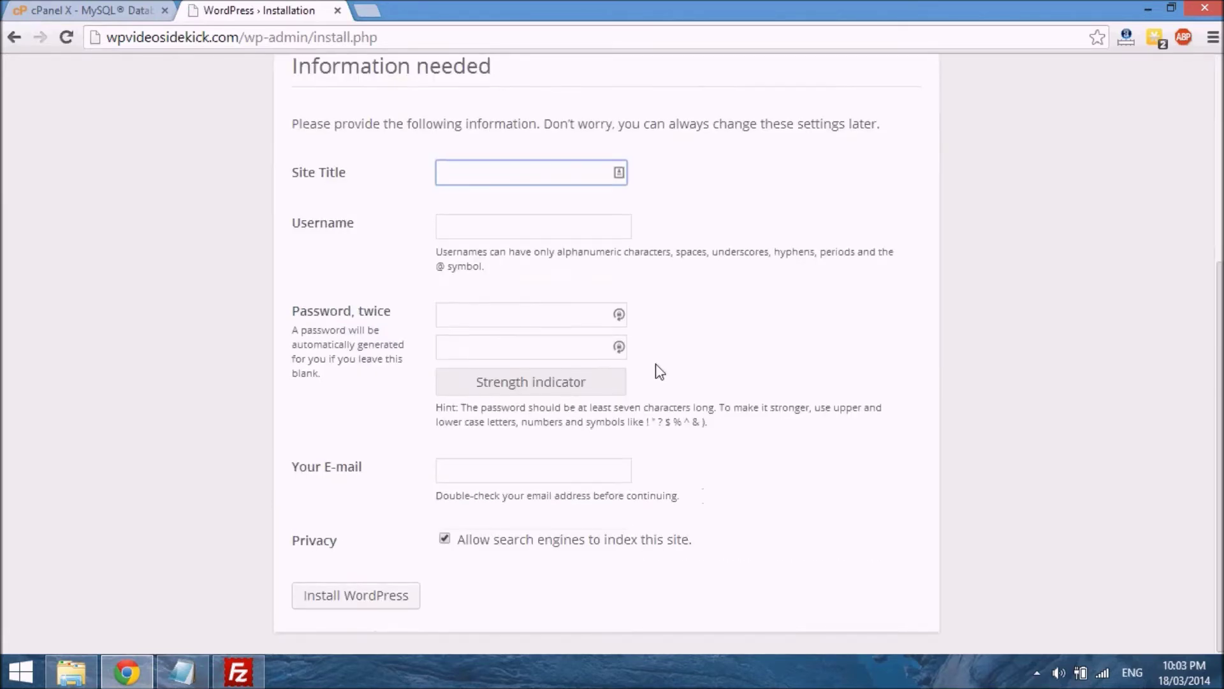
scroll(660, 372, up, 5)
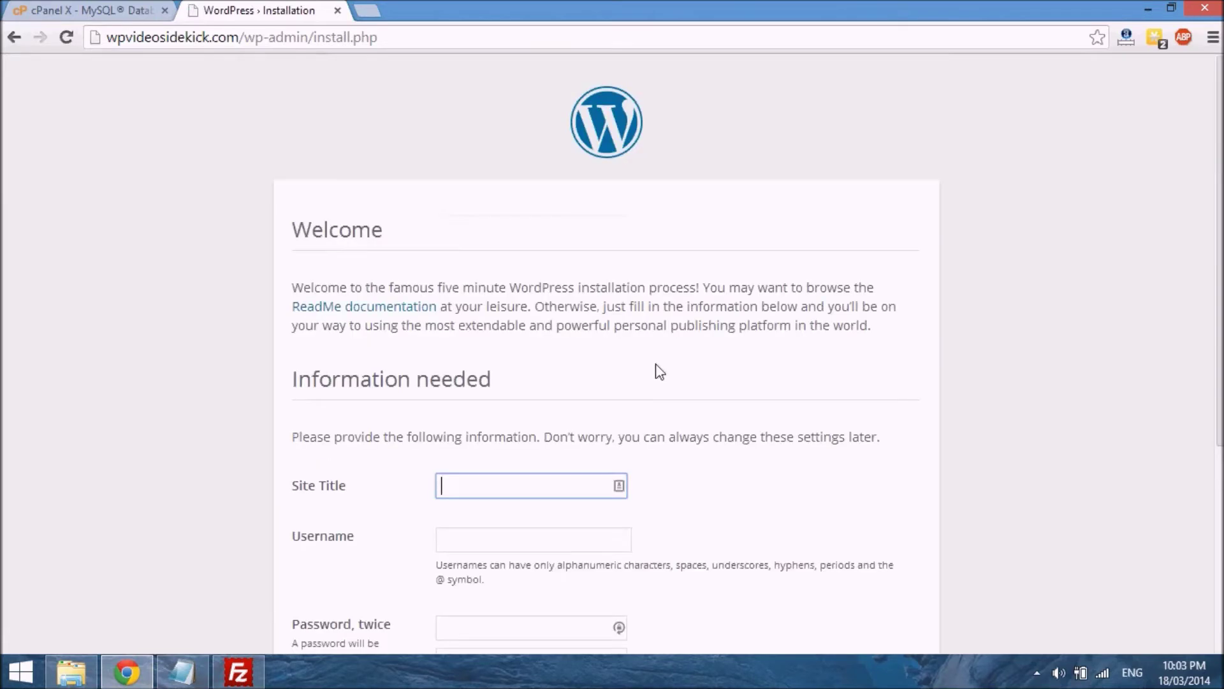
click(503, 486)
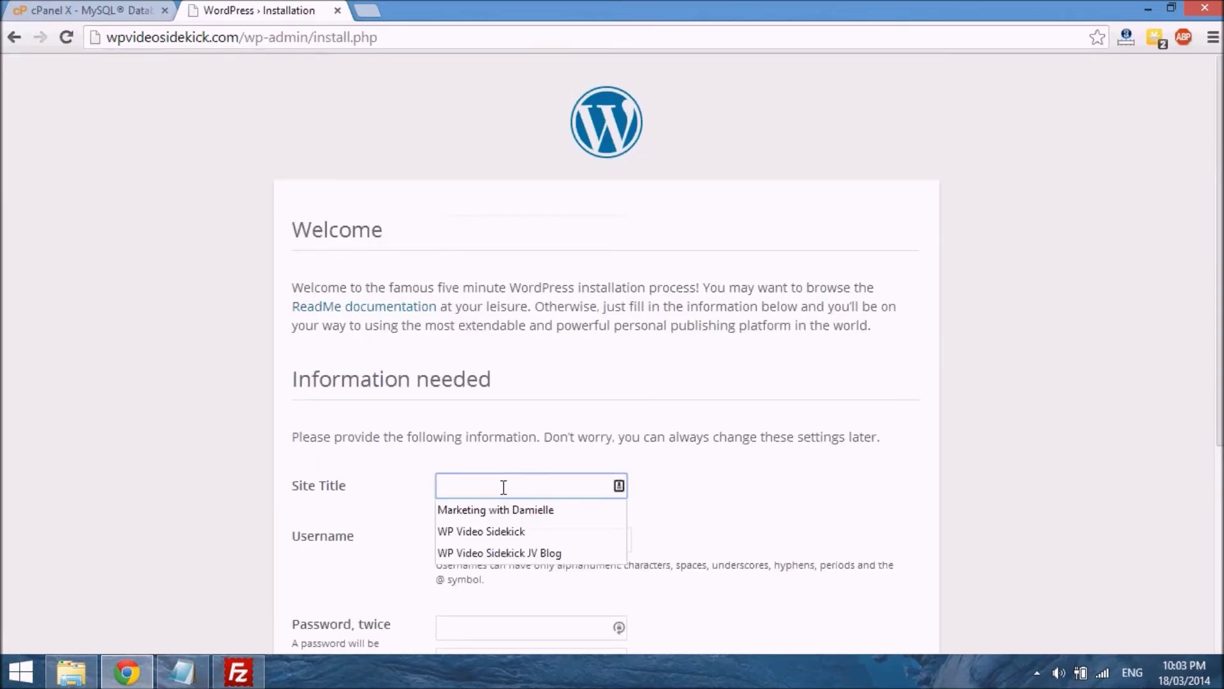
click(714, 486)
click(539, 499)
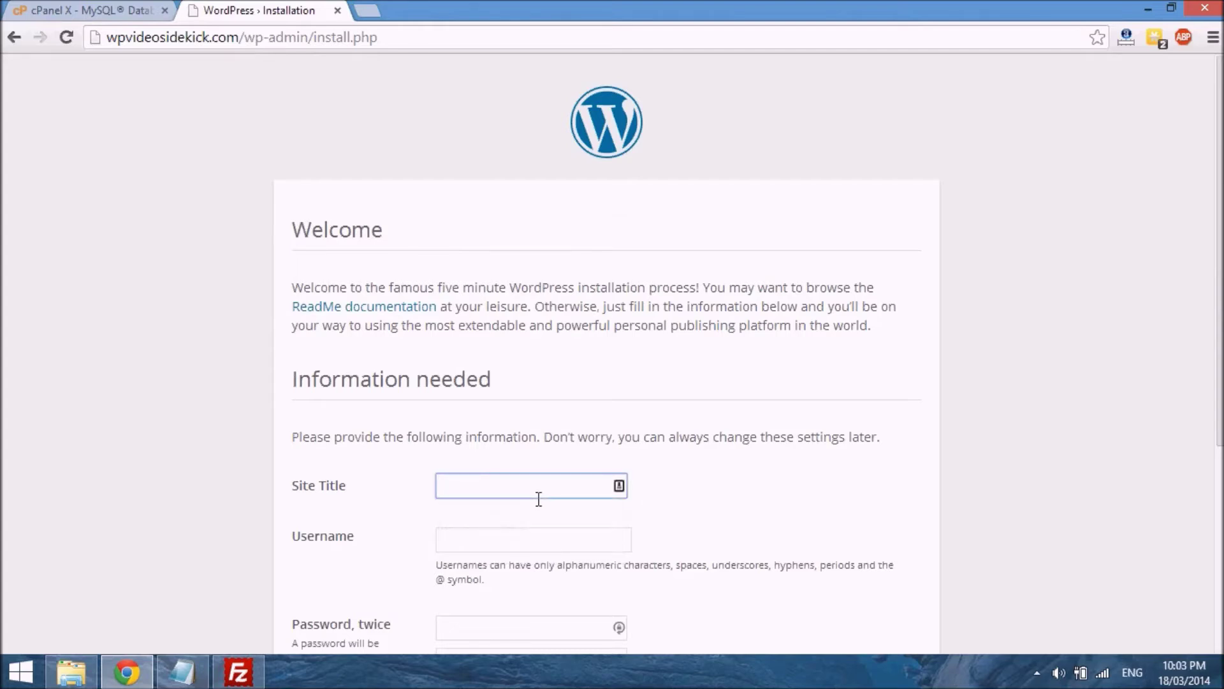
text(W)
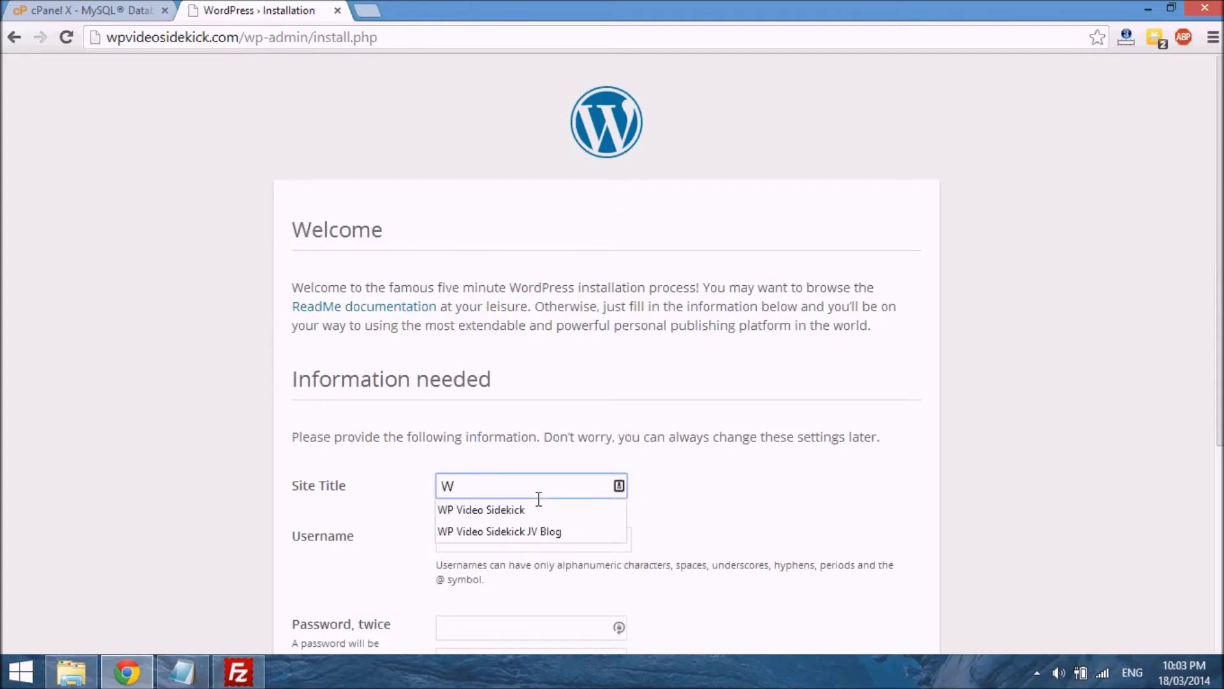
click(504, 509)
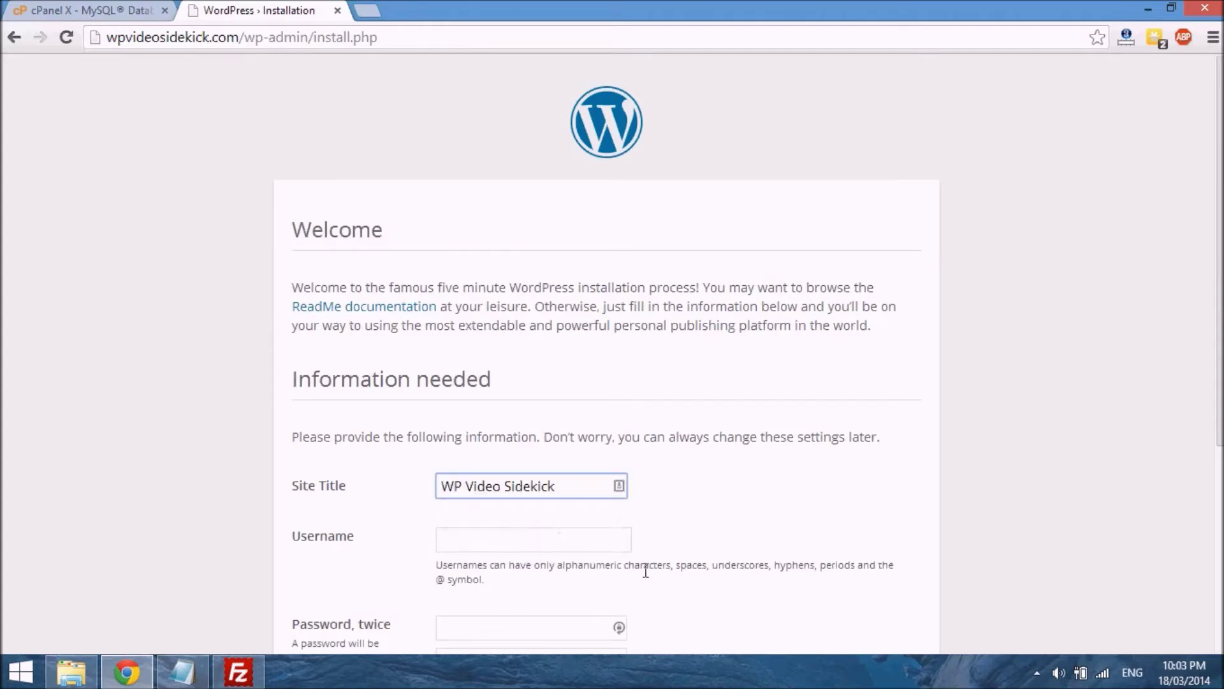
Enter the admin username in the Username field
click(579, 549)
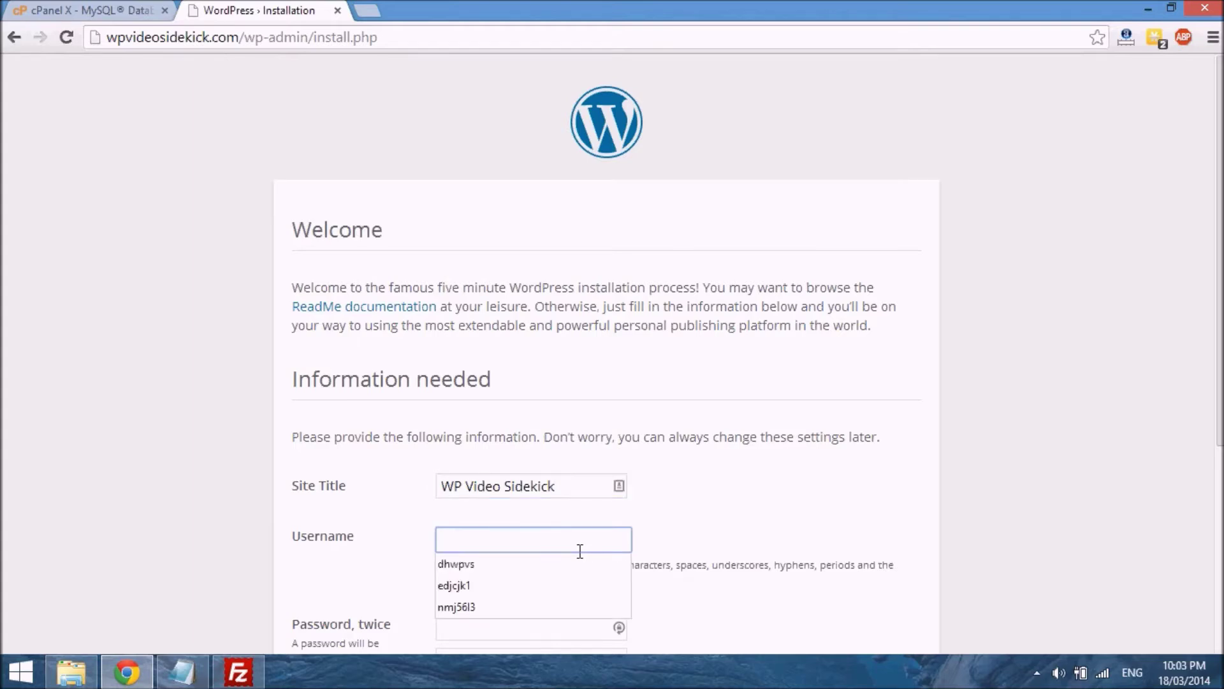
text(mjhfs4)
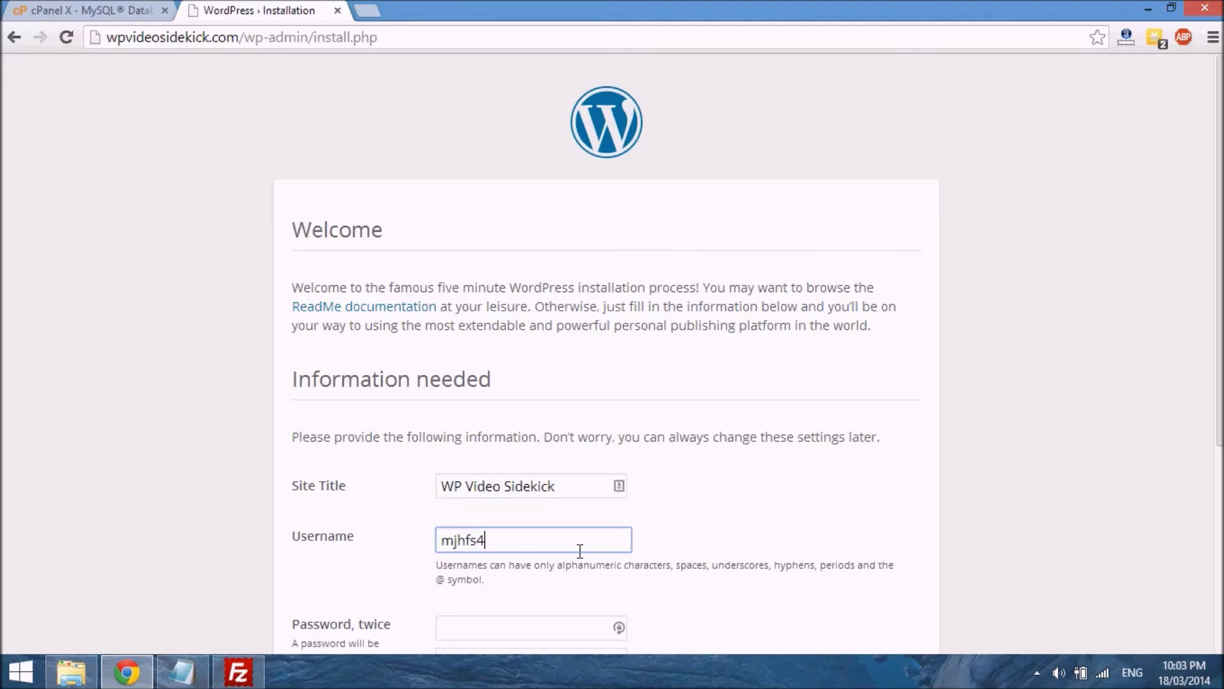
drag(532, 551, 423, 549)
key(ctrl+c)
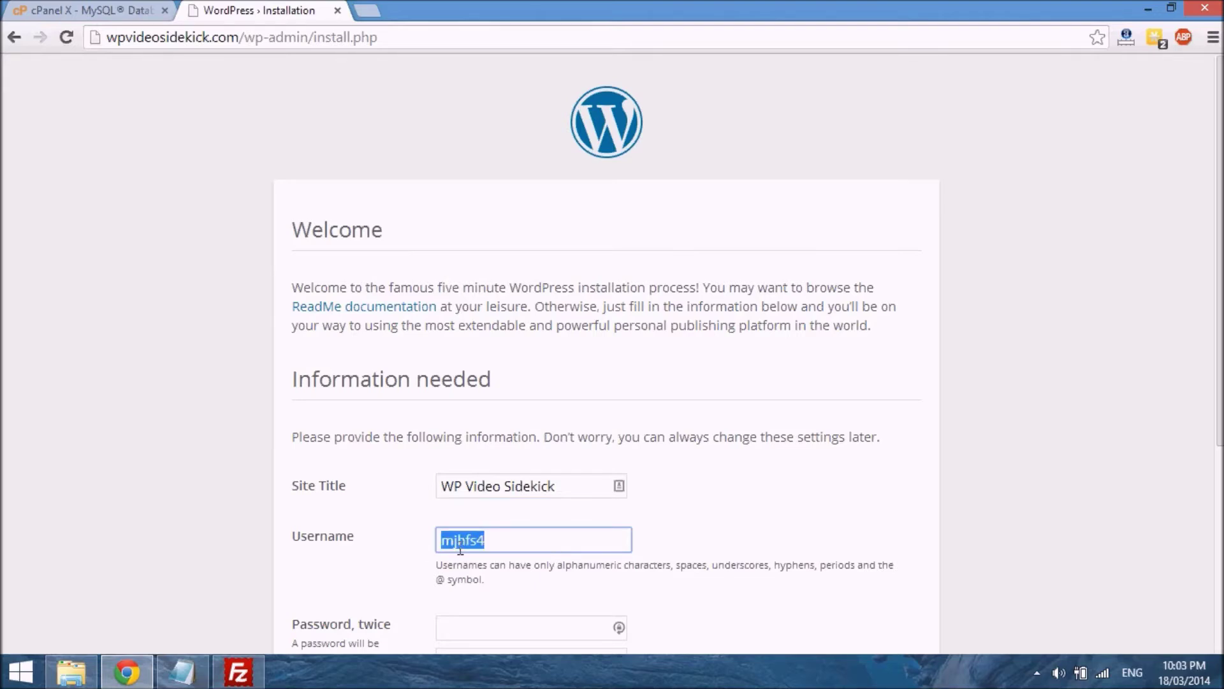
Copy the admin username into the Notepad note on a new 'wp username:' line
right_click(463, 545)
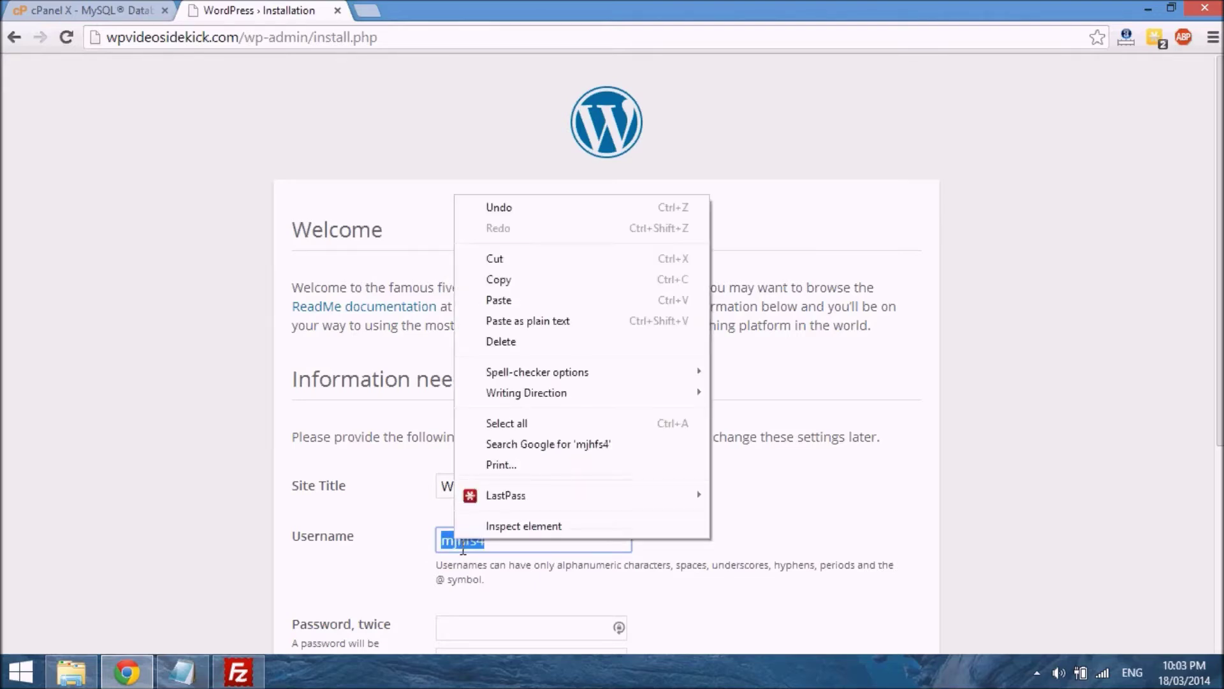
click(519, 281)
click(185, 672)
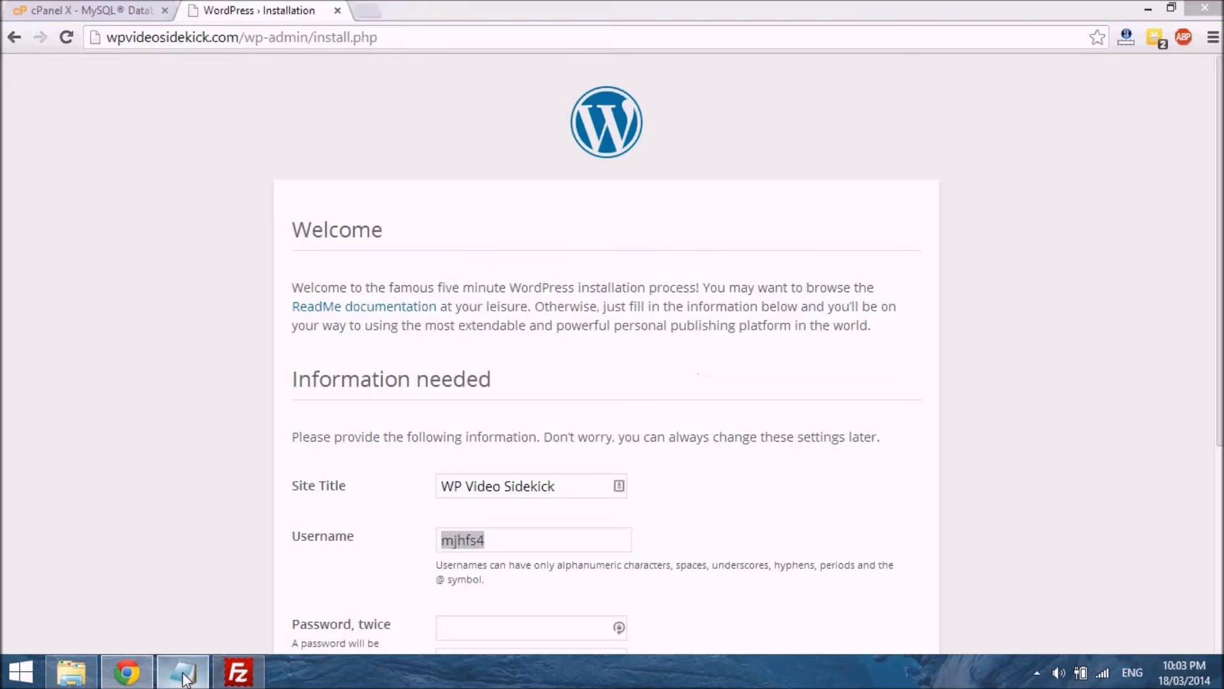
click(993, 168)
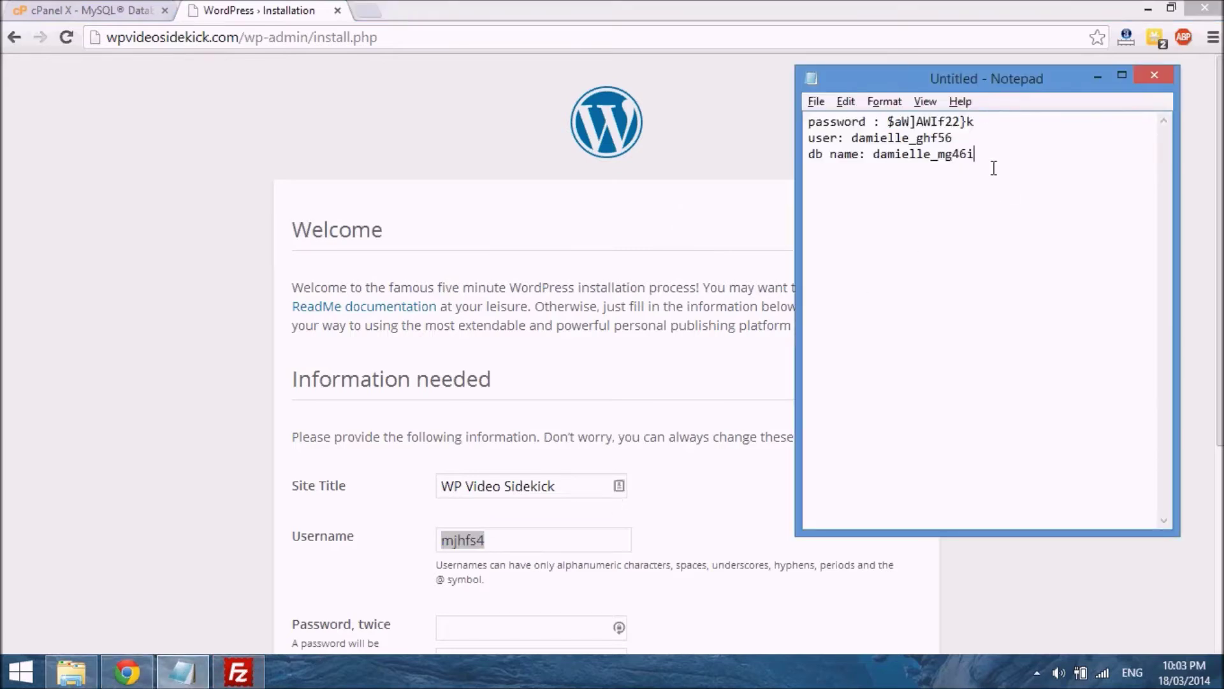
key(Return)
key(Return)
text(wp username:)
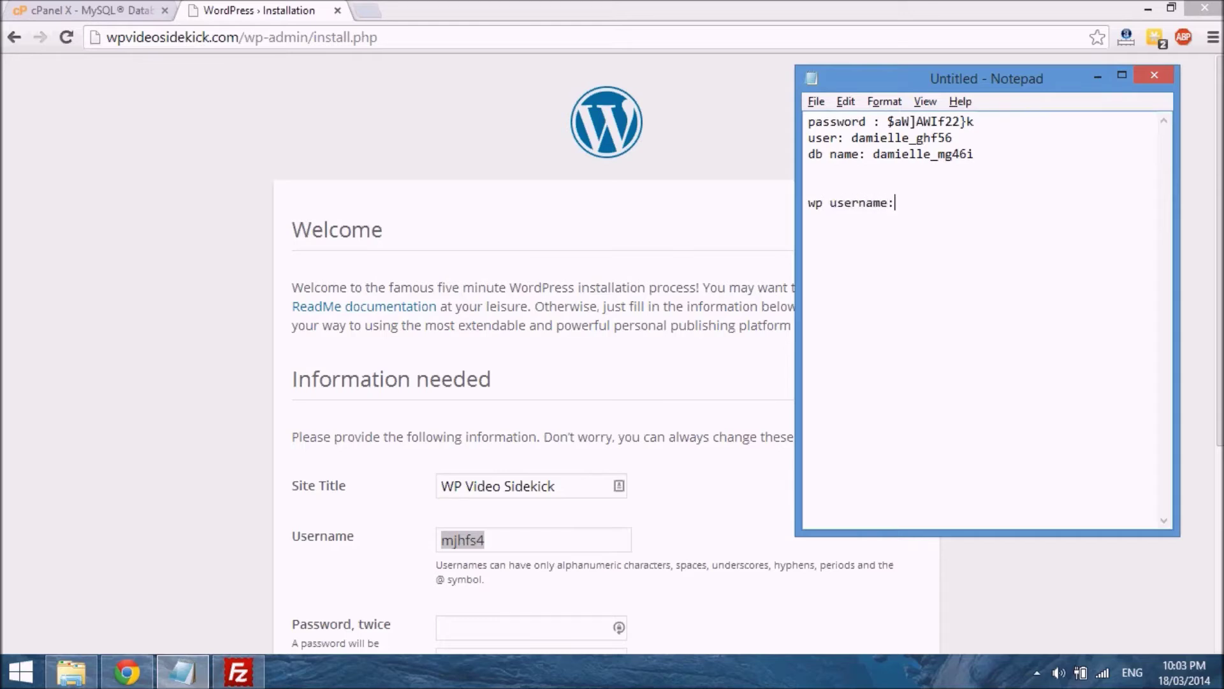
key(ctrl+v)
Back on the installation form, type a password into the first password field
click(687, 557)
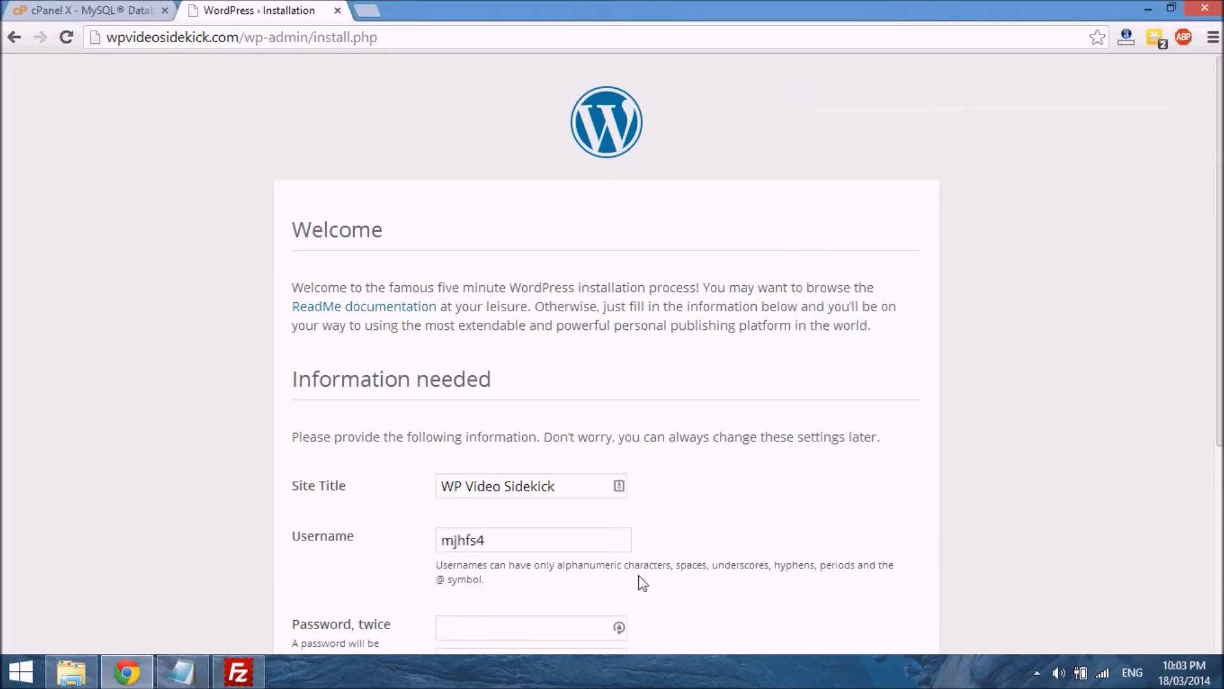
scroll(588, 598, down, 4)
scroll(588, 598, down, 1)
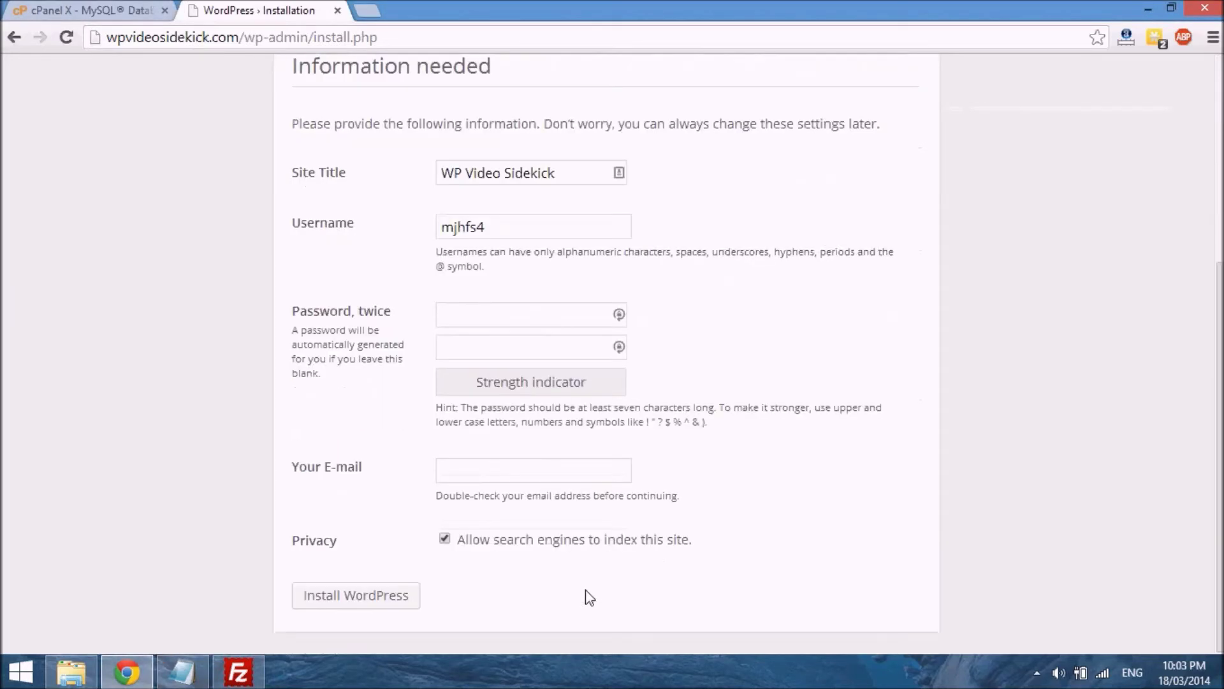
click(515, 315)
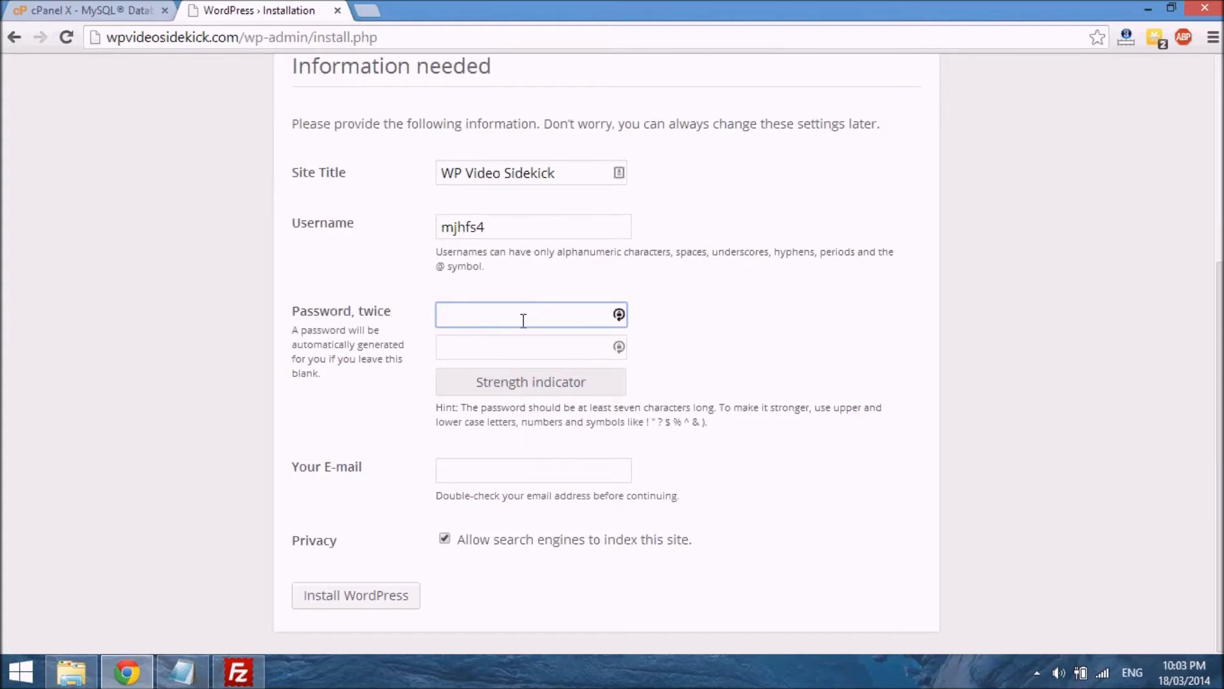
text(*******)
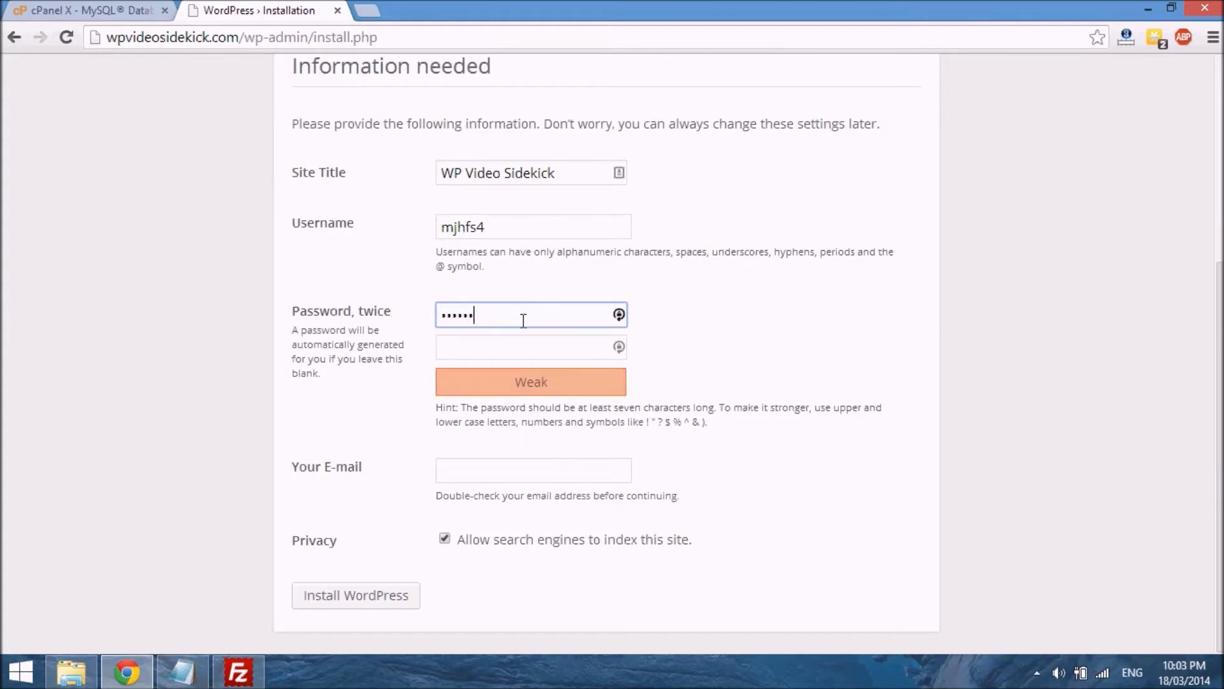
text(**)
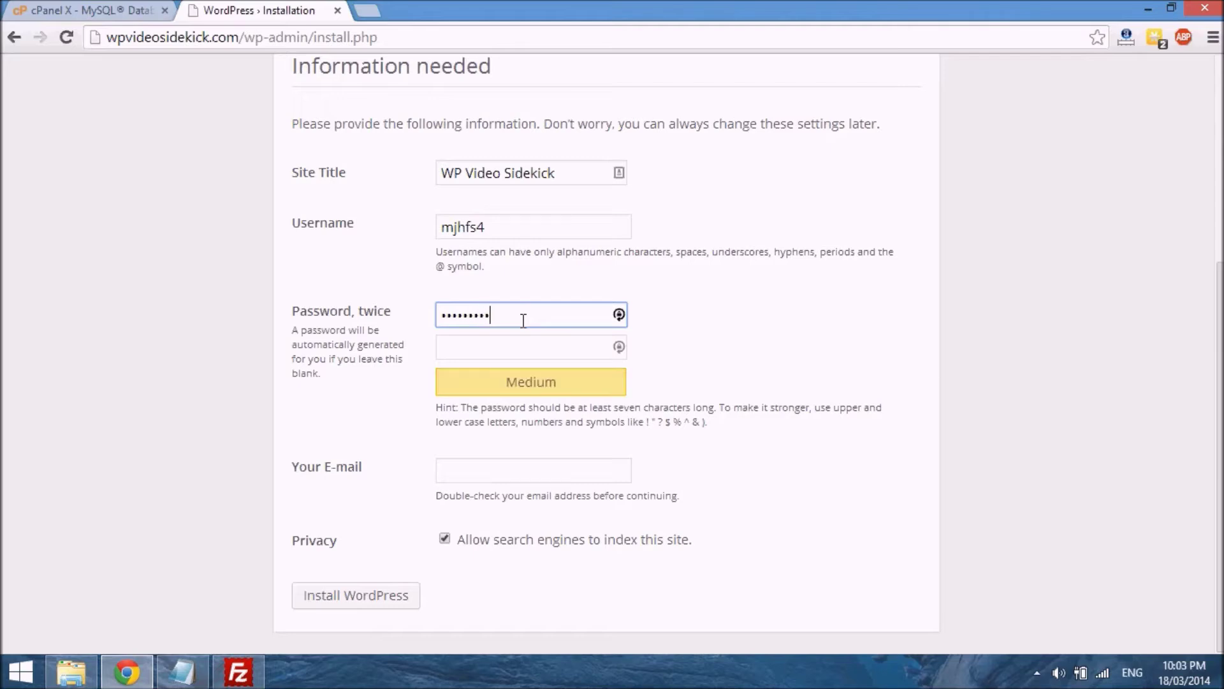
text(*)
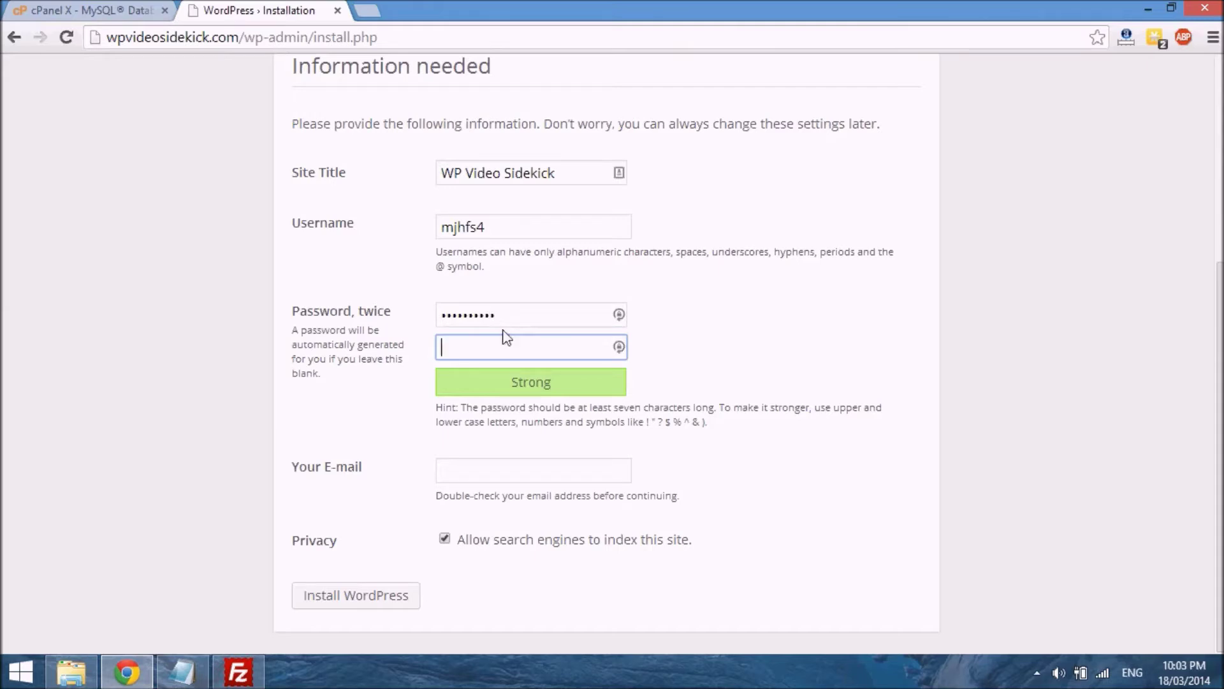
Add a 'wp password:' line with the new password to the Notepad note and copy the password
click(182, 672)
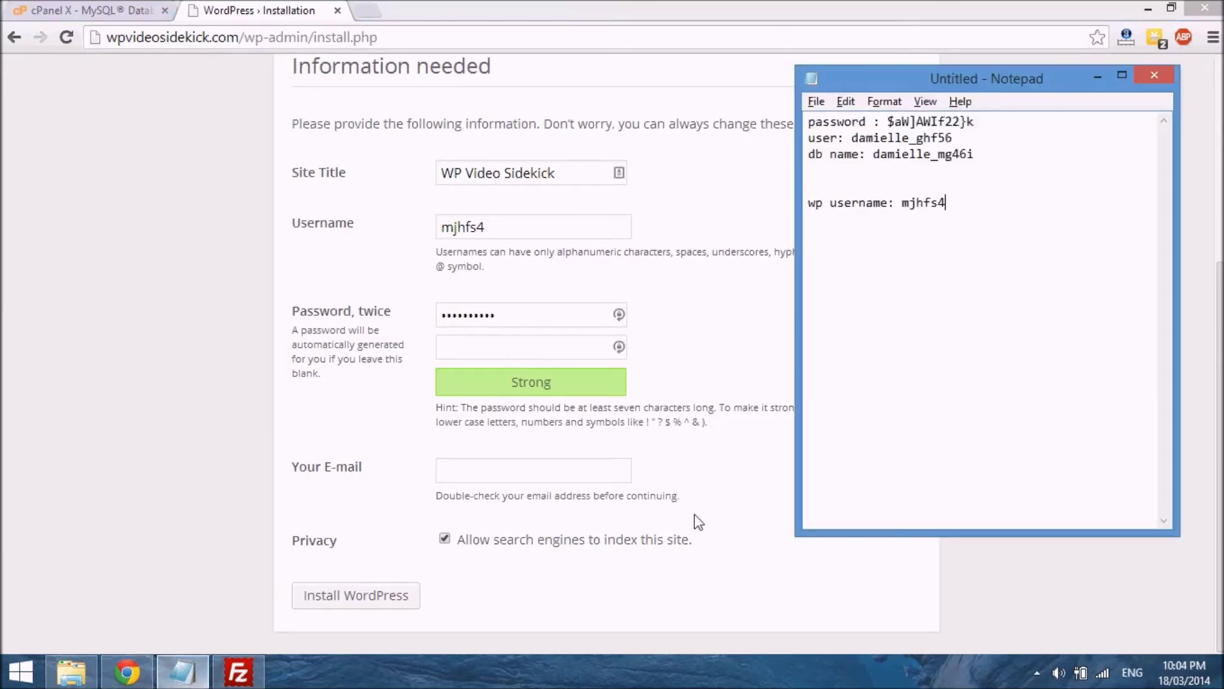
key(Return)
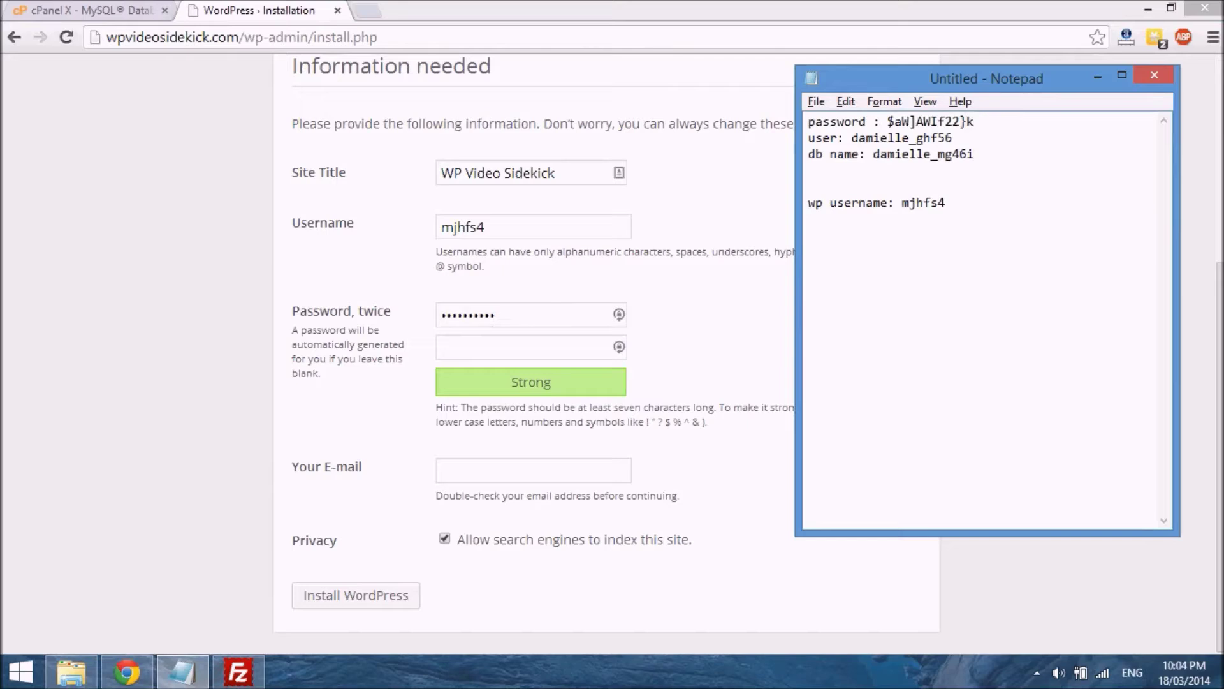
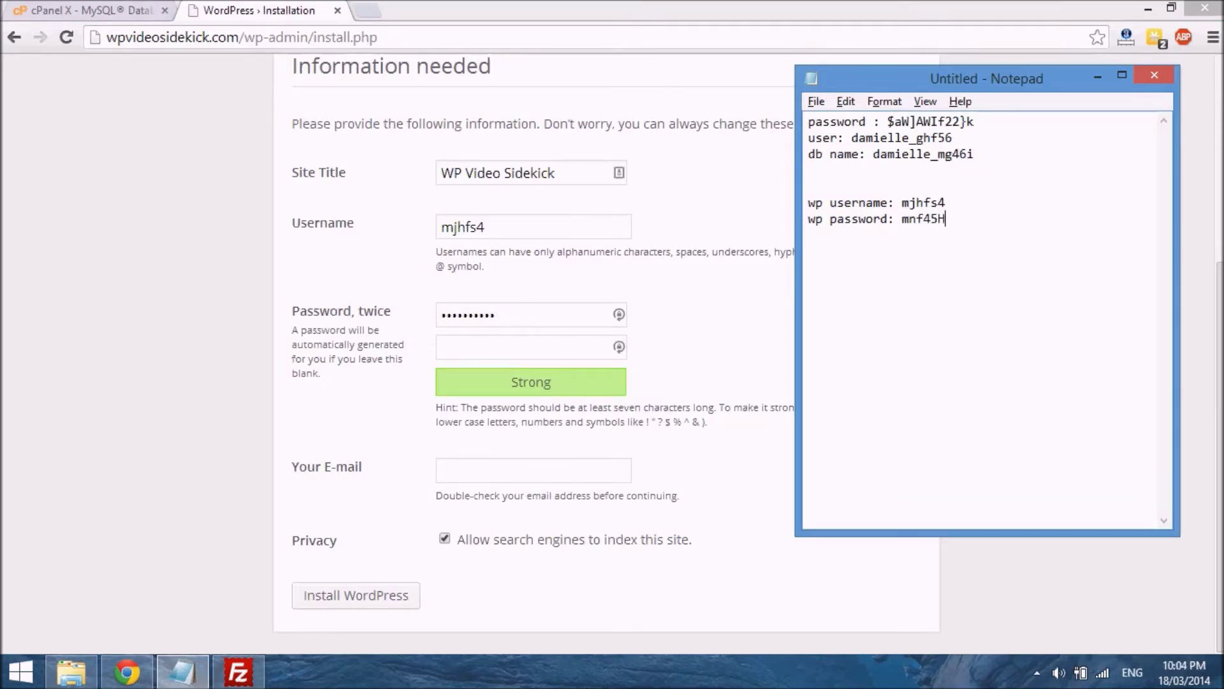
click(903, 221)
drag(904, 220, 961, 228)
right_click(961, 228)
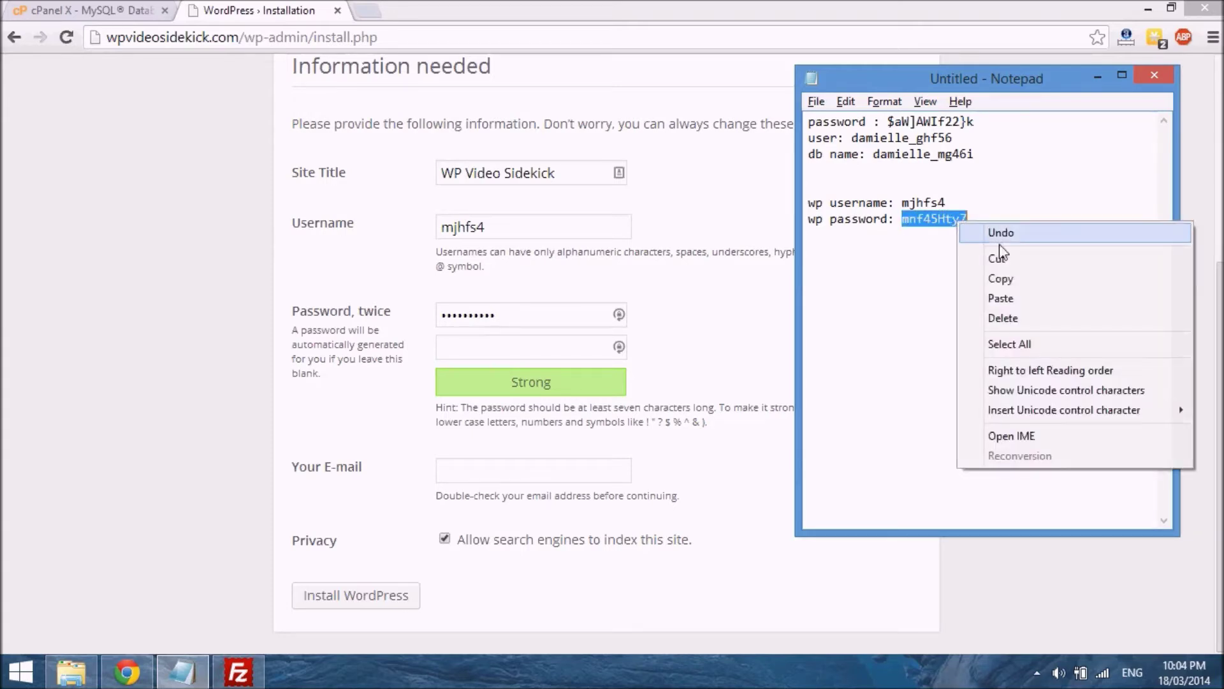
click(1003, 276)
Paste the copied password into both password fields on the installation form
click(511, 315)
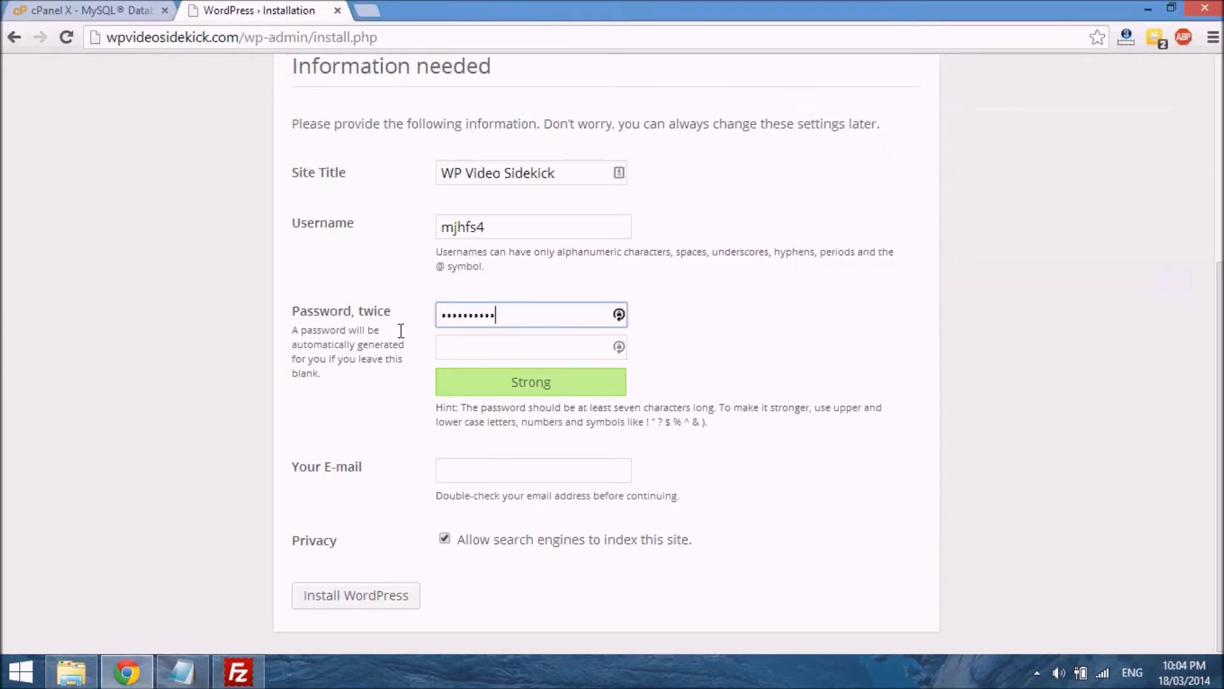
key(ctrl+a)
key(ctrl+v)
click(477, 348)
key(ctrl+v)
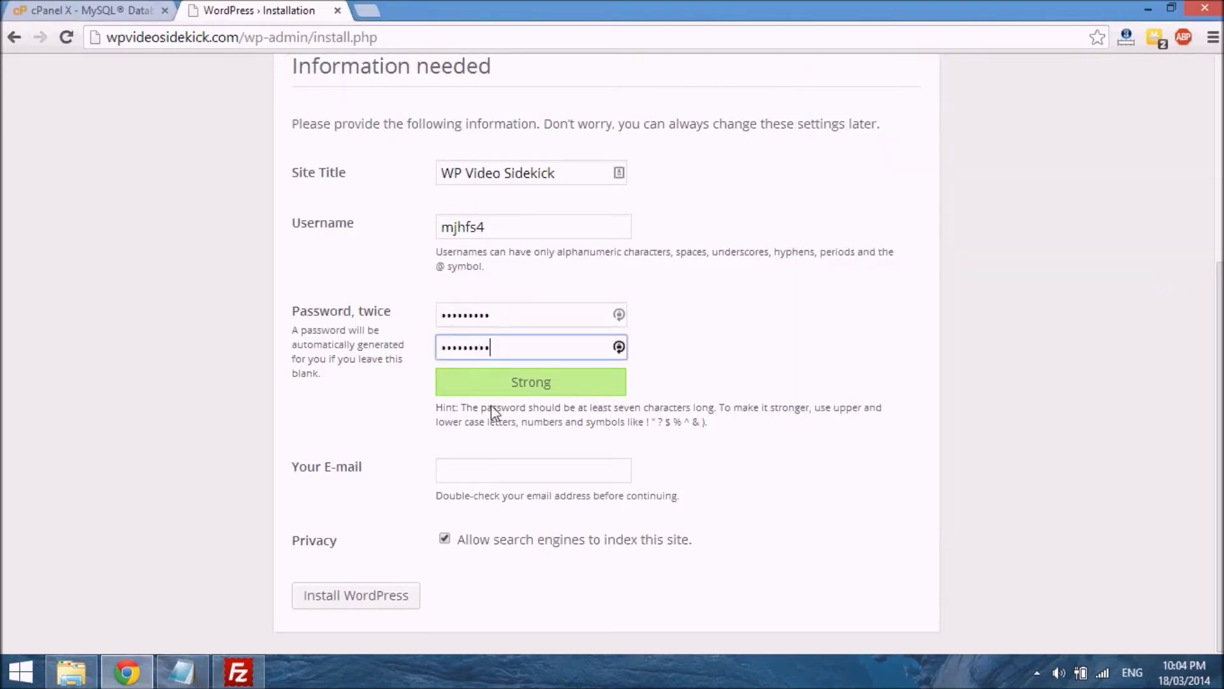
click(489, 477)
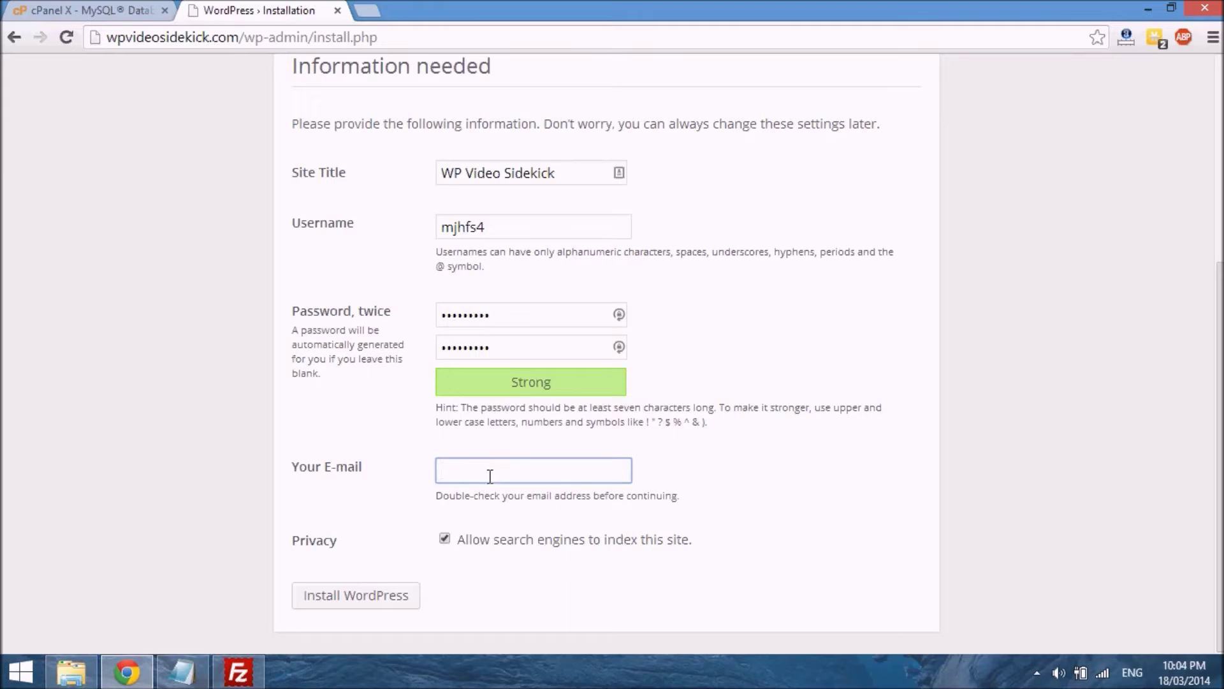
Autofill the saved admin e-mail, run Install WordPress, and dismiss the LastPass notification bar
click(570, 473)
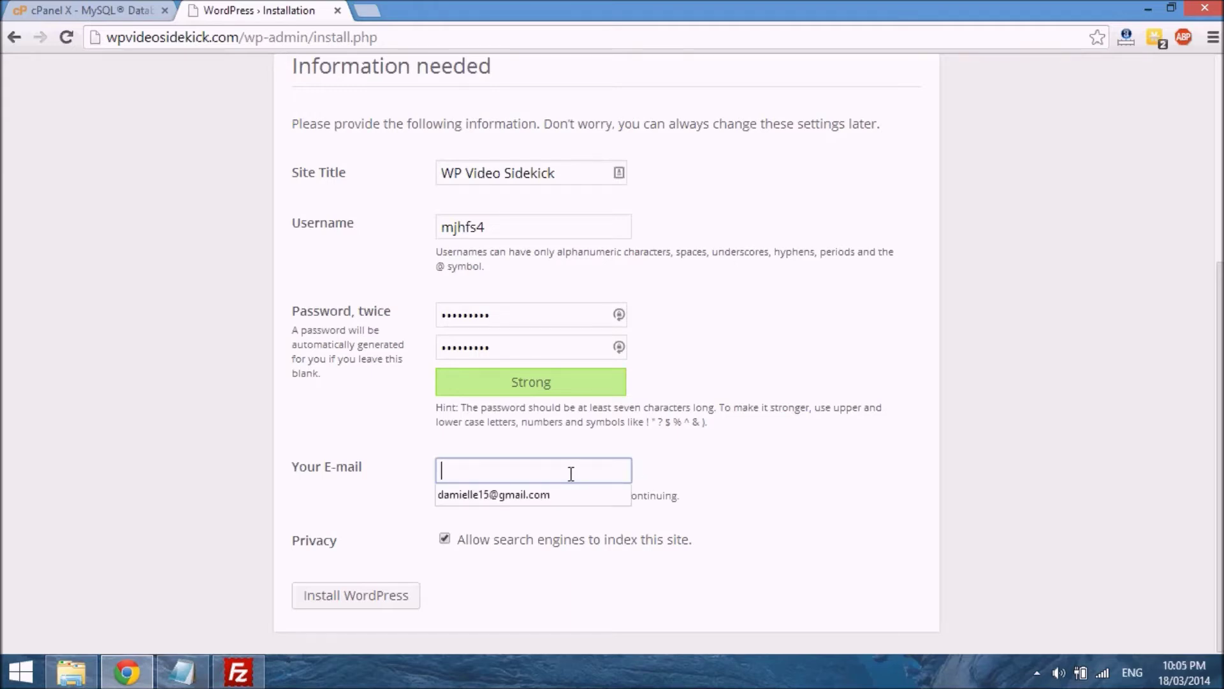
click(529, 502)
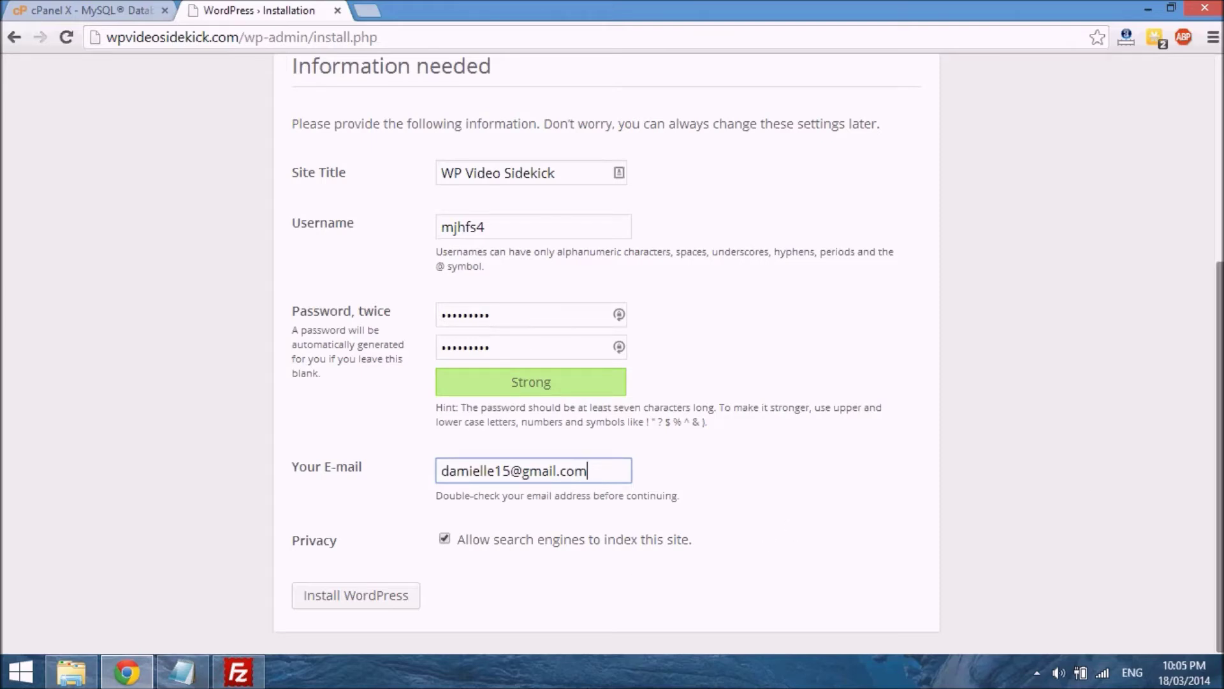
click(345, 598)
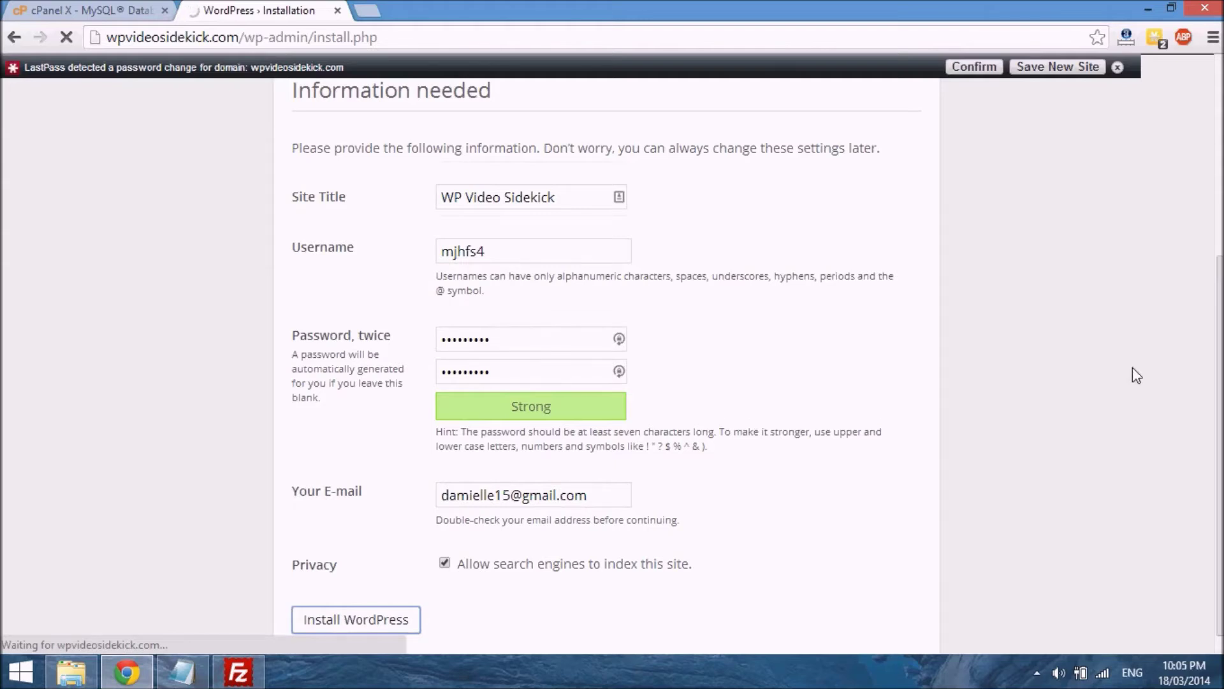
click(1118, 68)
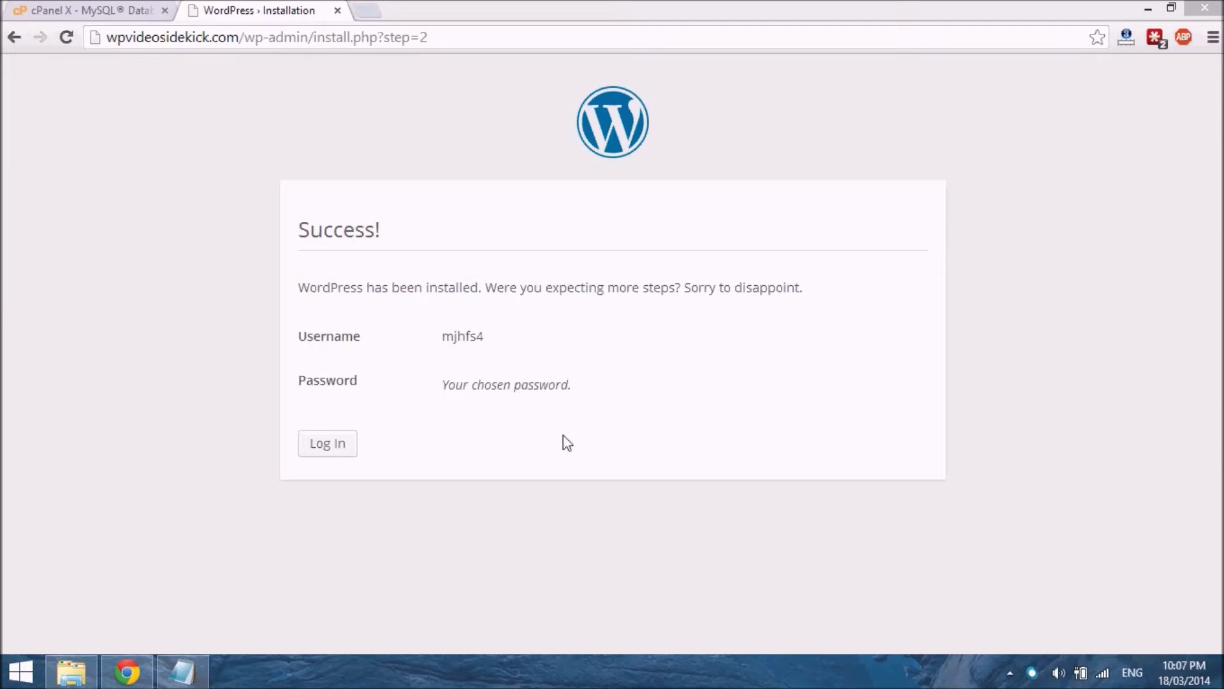
Go to the login page, then strip /wp-login.php from the URL to load the site home
click(330, 446)
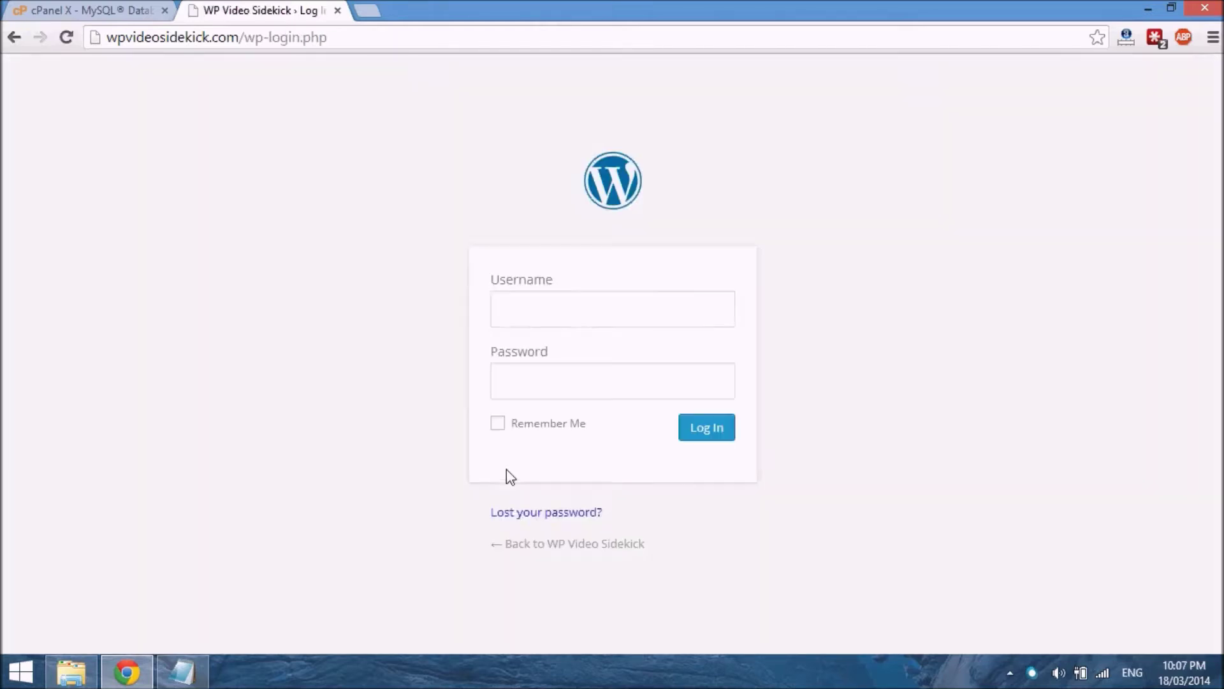
drag(240, 37, 389, 39)
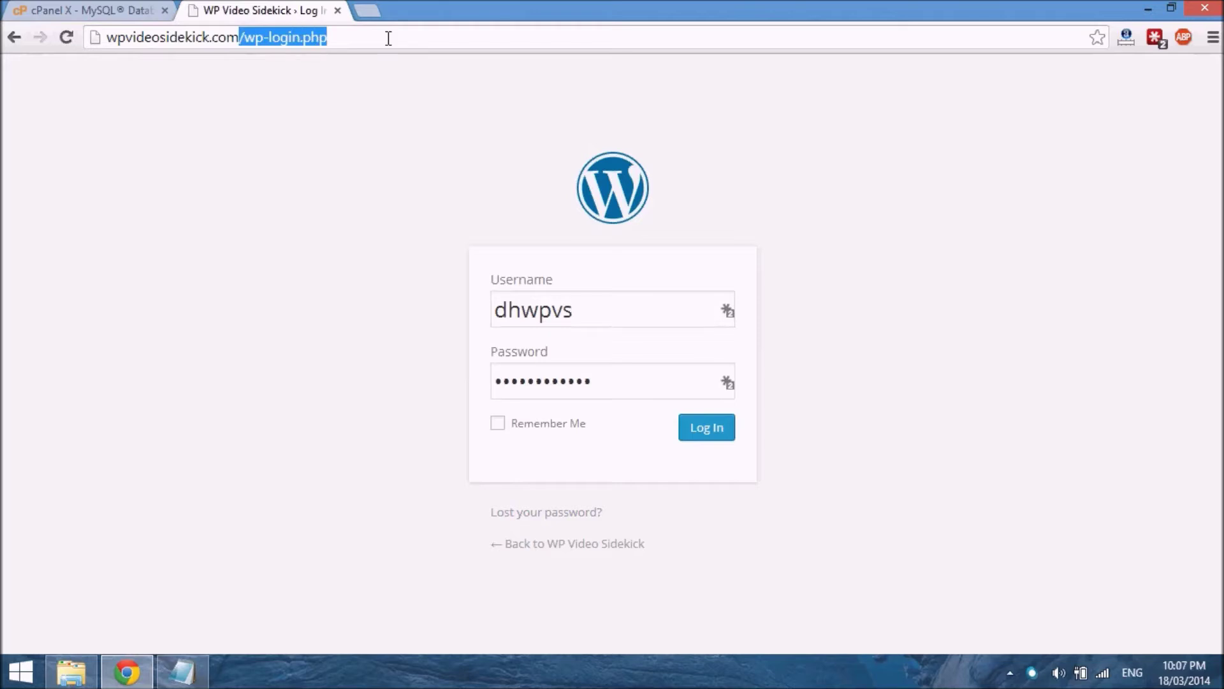
key(BackSpace)
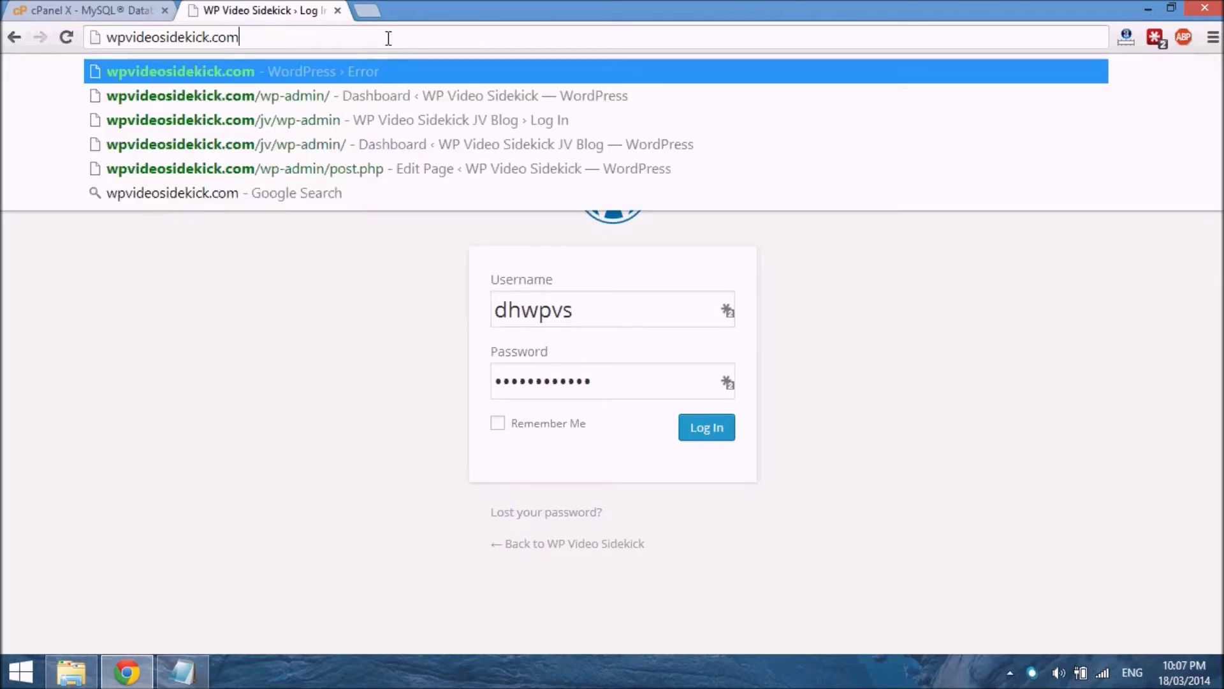
key(Return)
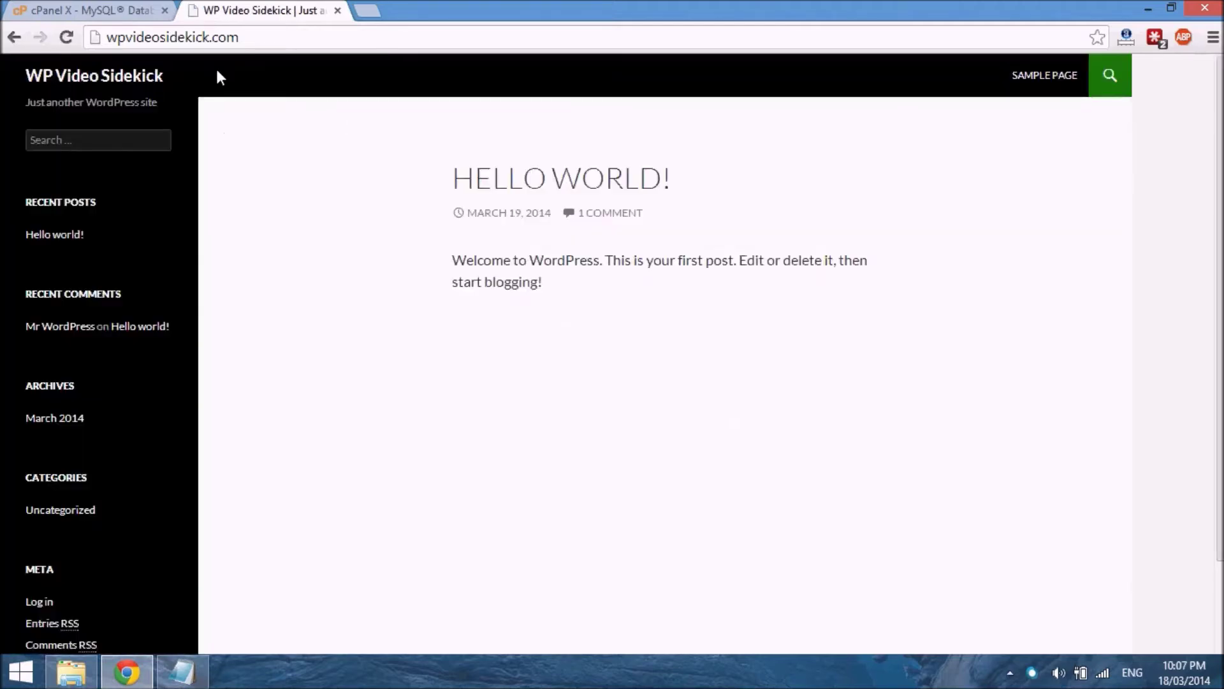
click(266, 50)
click(297, 50)
scroll(1199, 121, down, 1)
scroll(742, 199, down, 1)
scroll(741, 199, up, 2)
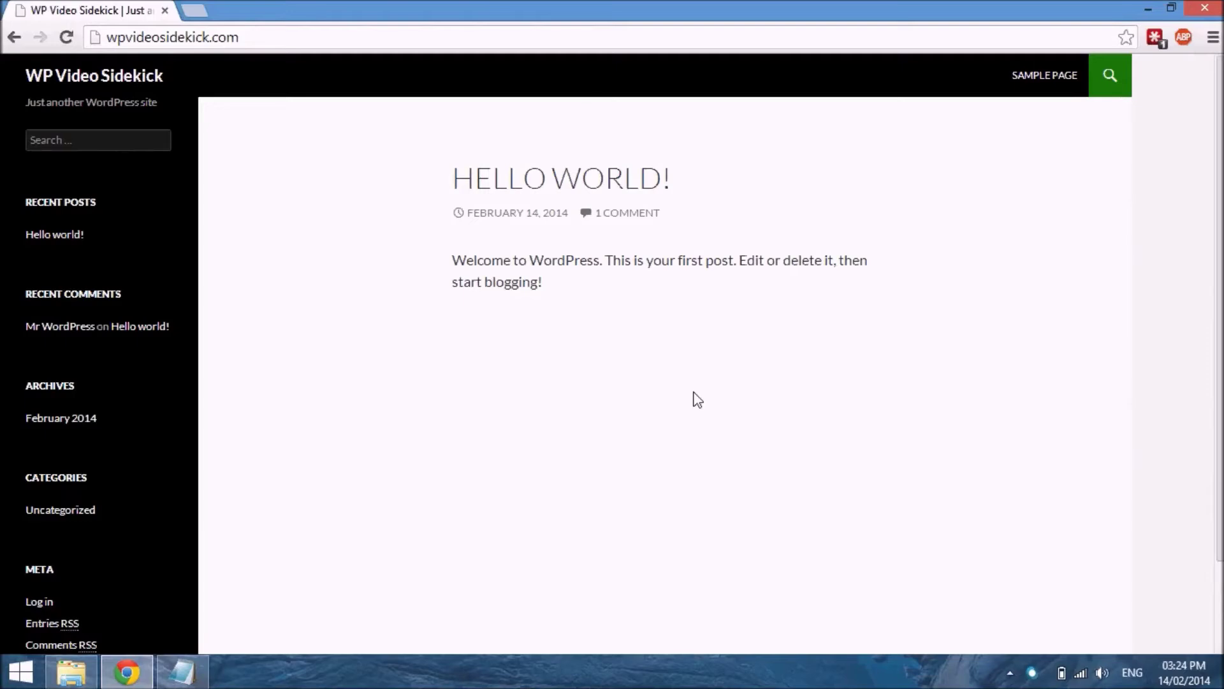
Append /wp-admin/ to the site URL and load it
click(532, 43)
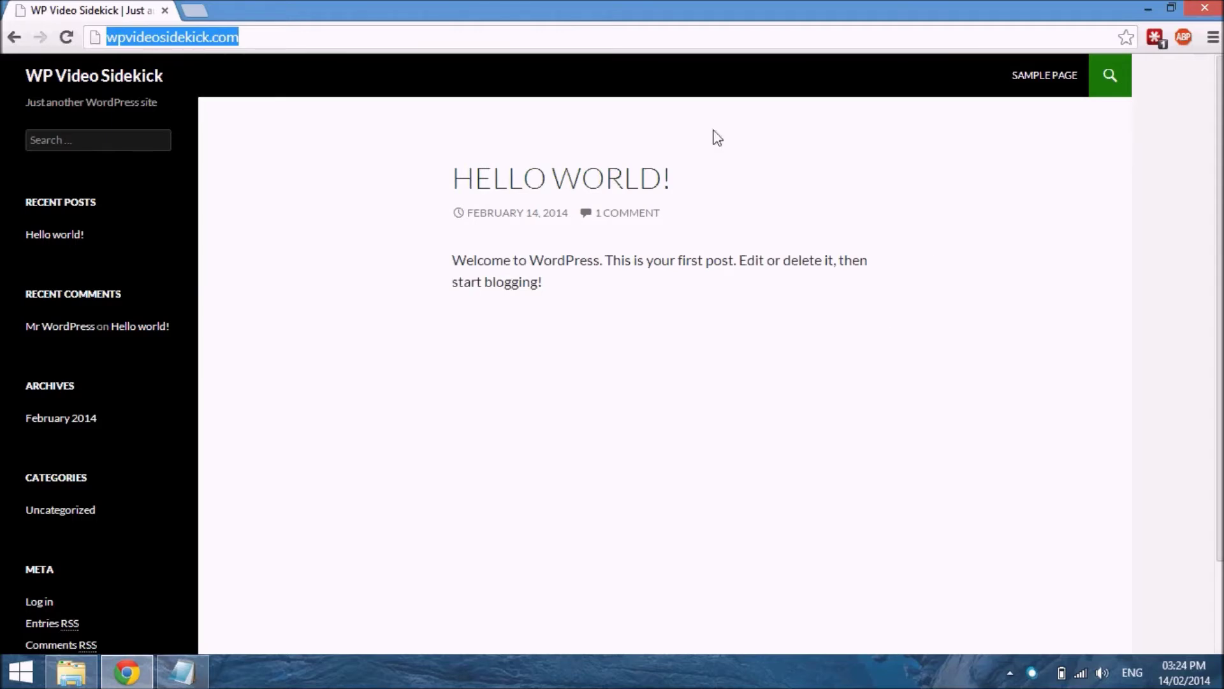
click(271, 45)
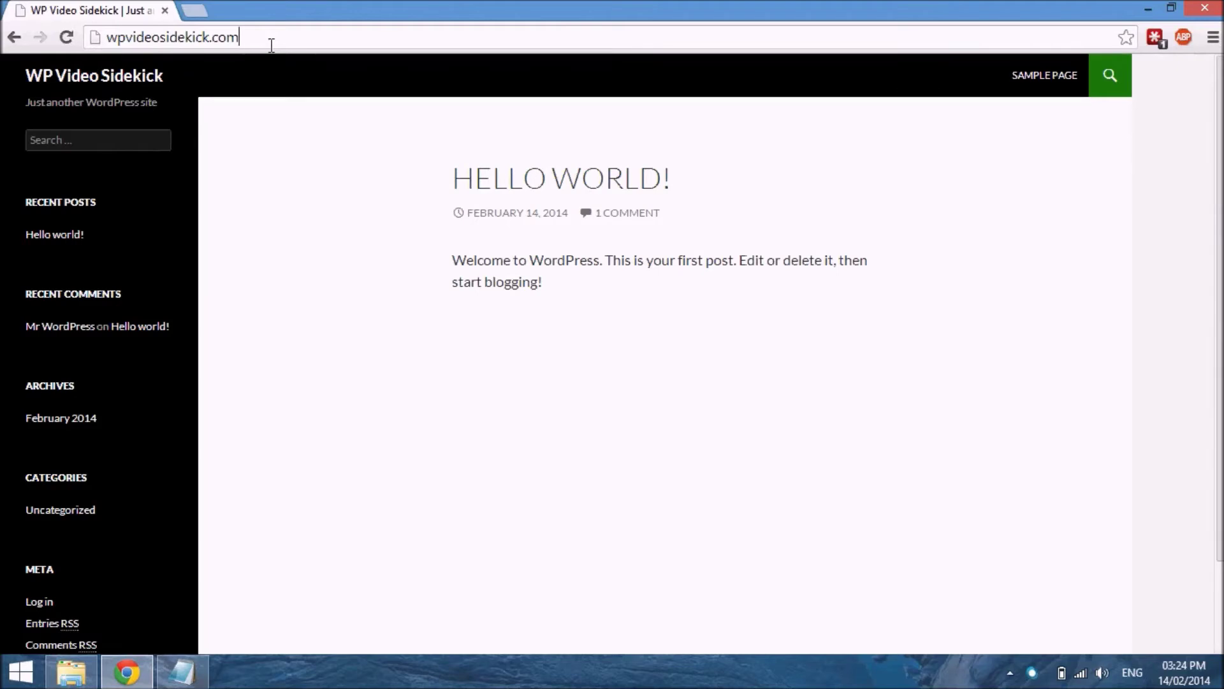
text(/)
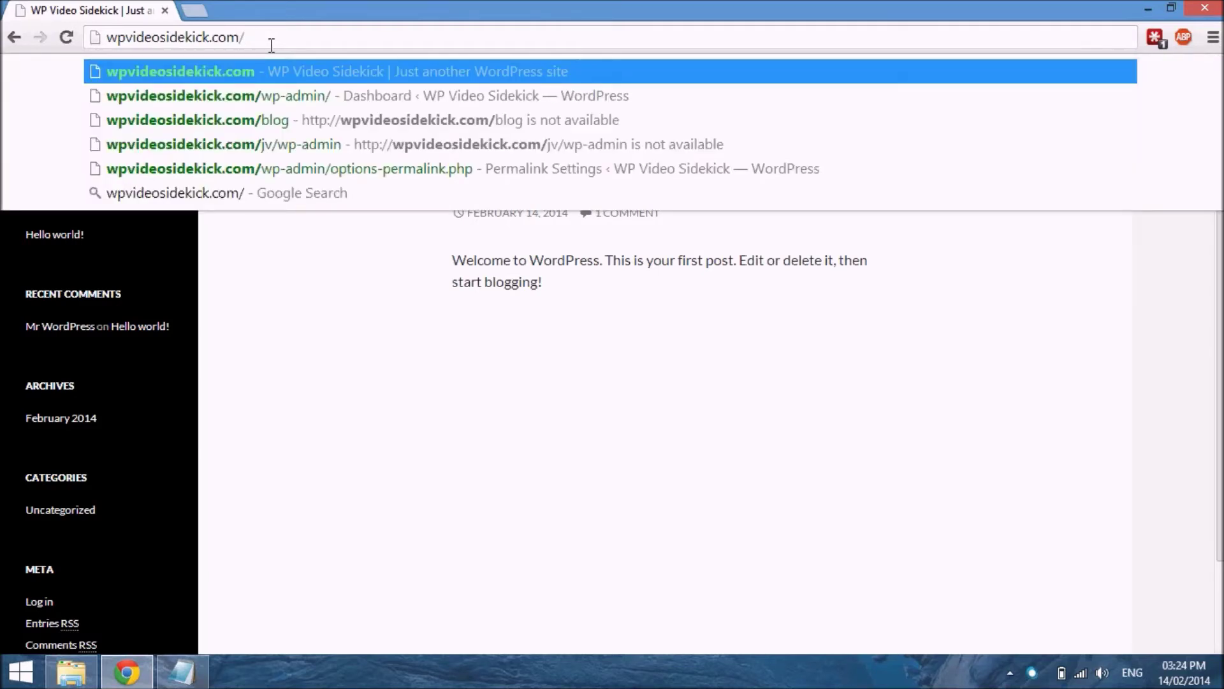
text(wp)
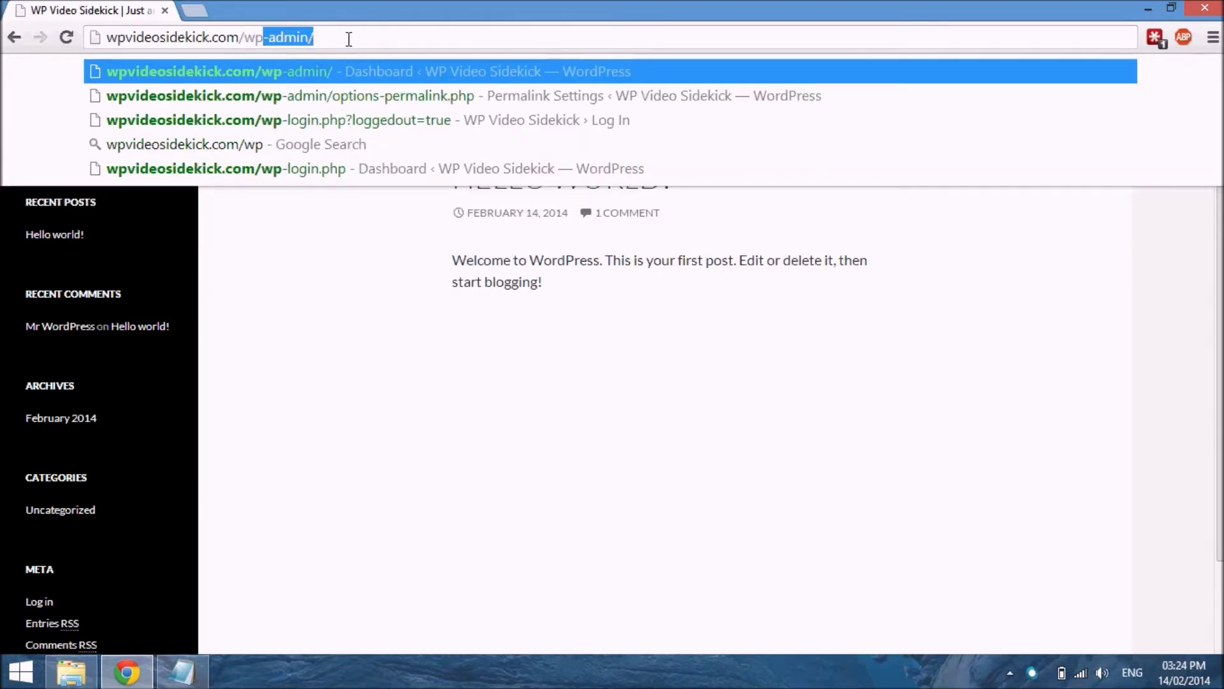
key(Right)
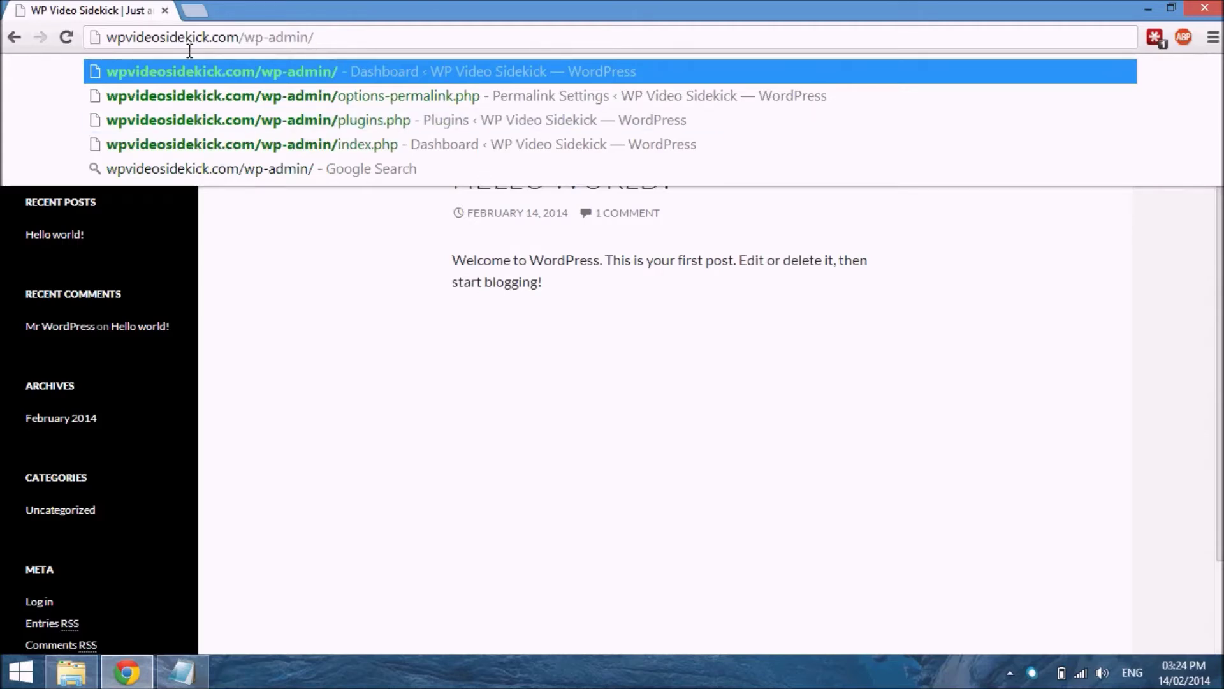
key(Return)
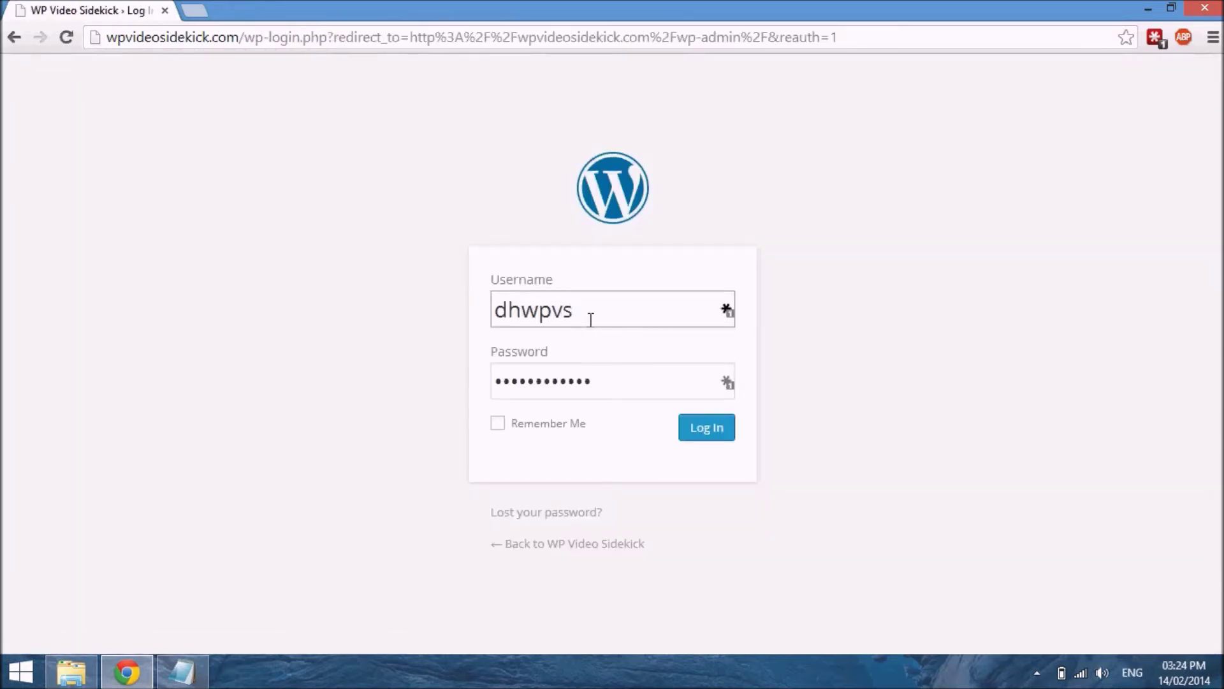
Log in with the prefilled credentials and expand the WordPress News box on the Dashboard
drag(591, 319, 495, 311)
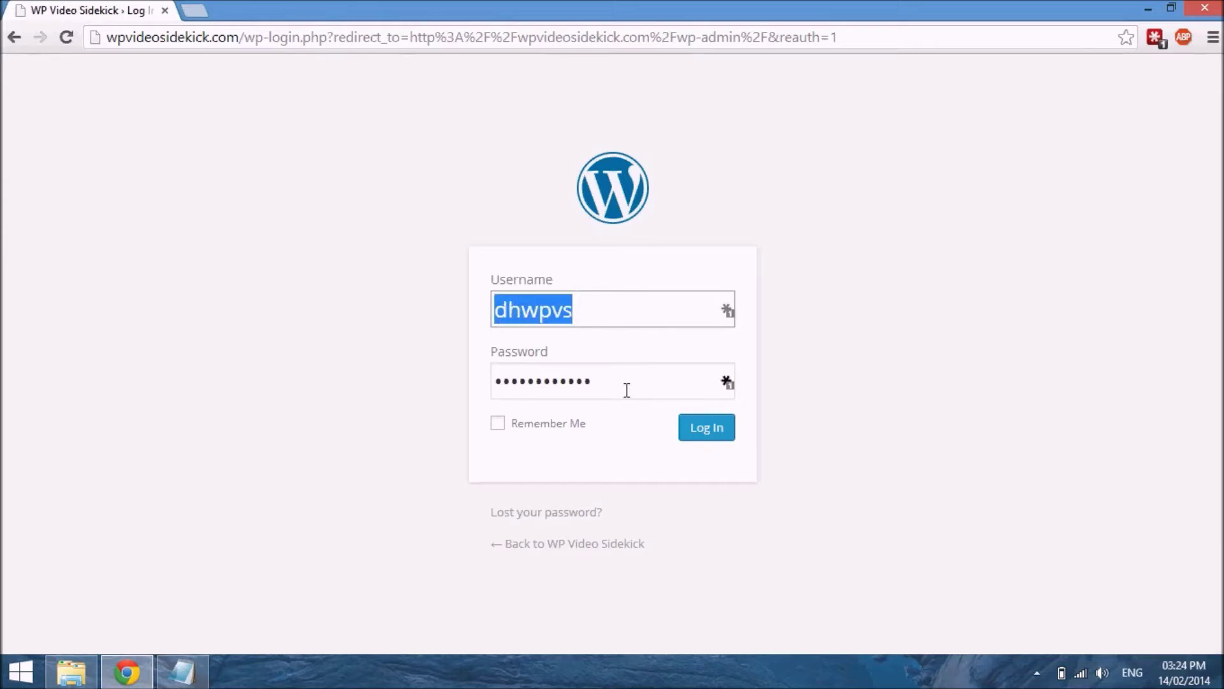
click(605, 391)
drag(606, 391, 487, 385)
click(486, 385)
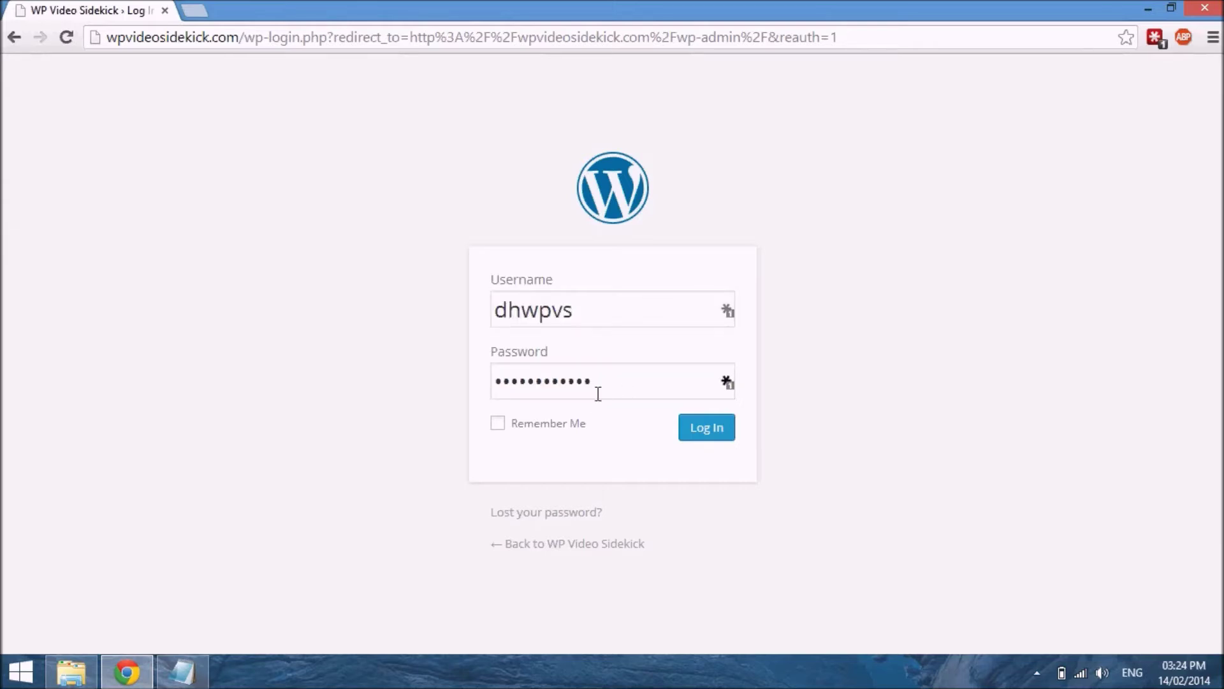
click(715, 433)
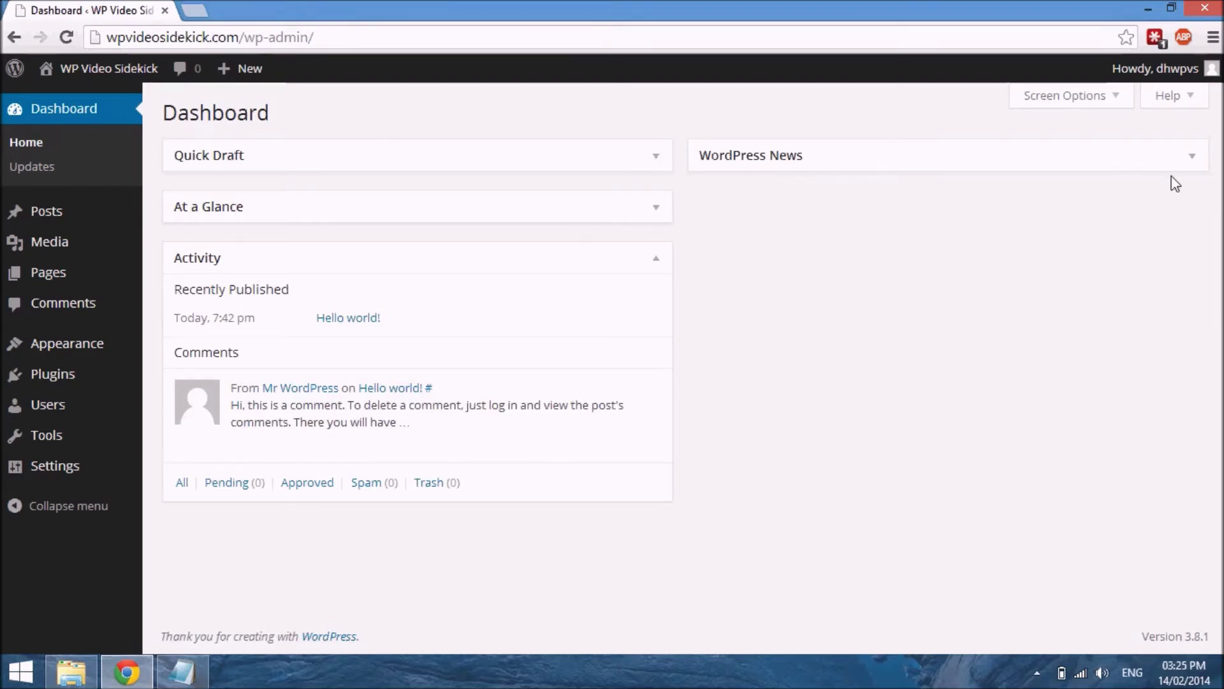
click(1197, 162)
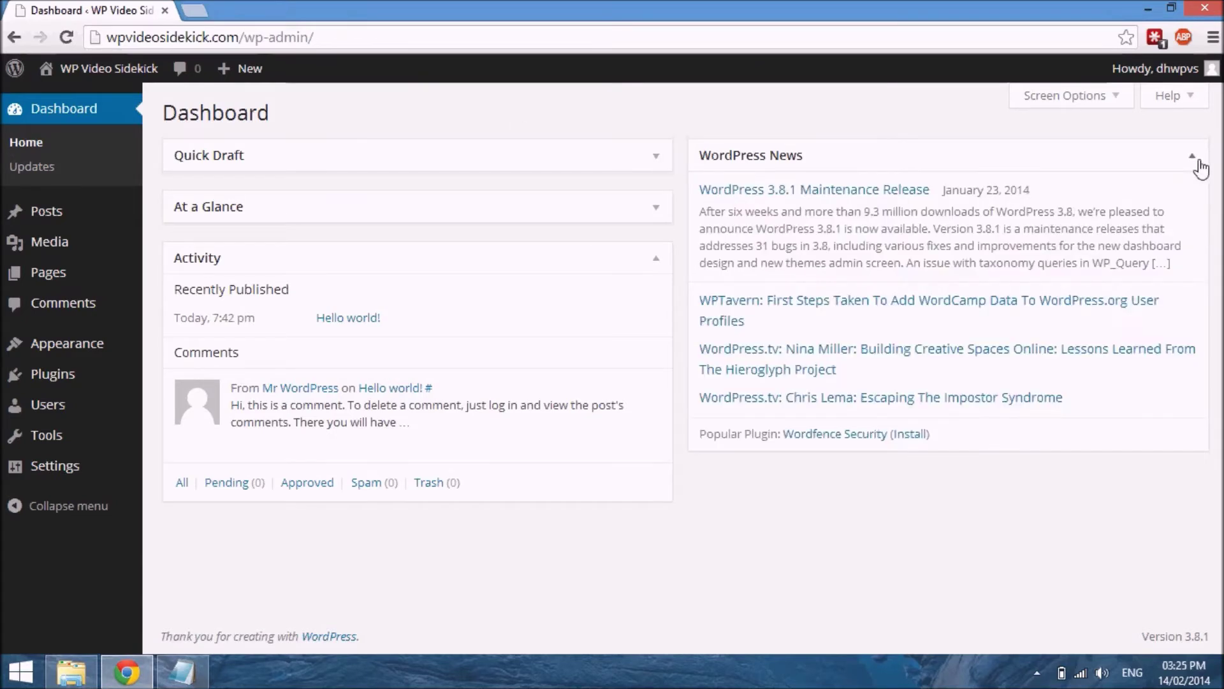
Collapse the At a Glance, Quick Draft, Activity and WordPress News boxes
click(665, 217)
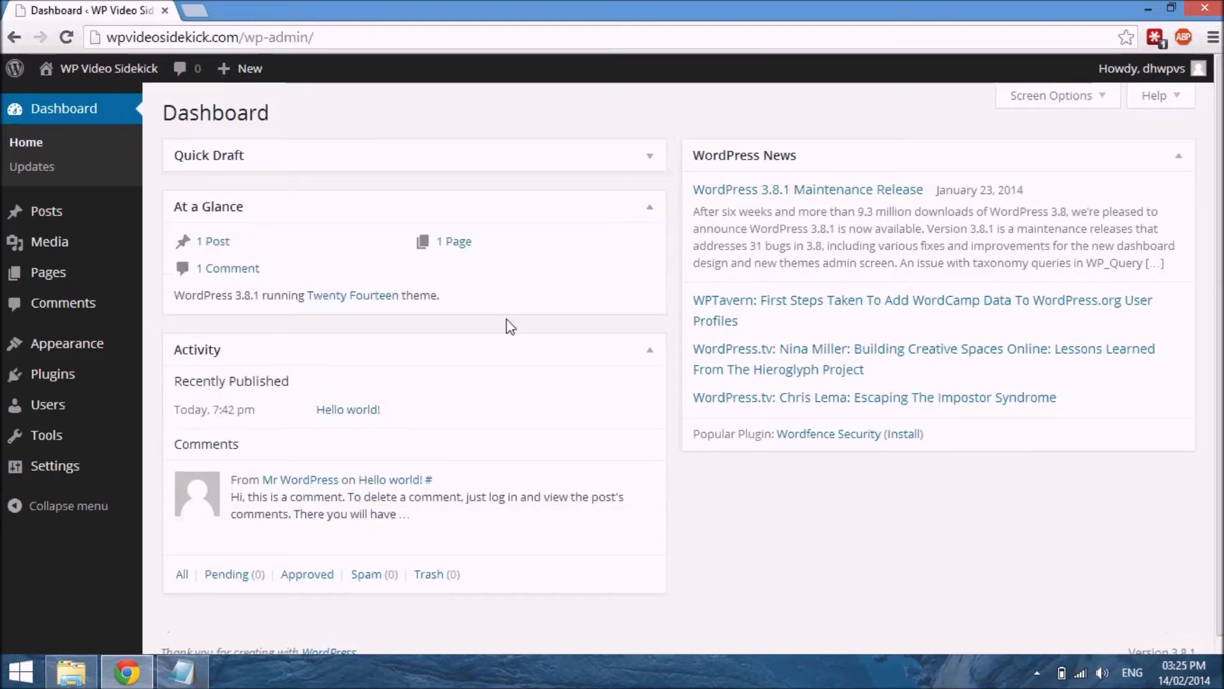
click(657, 164)
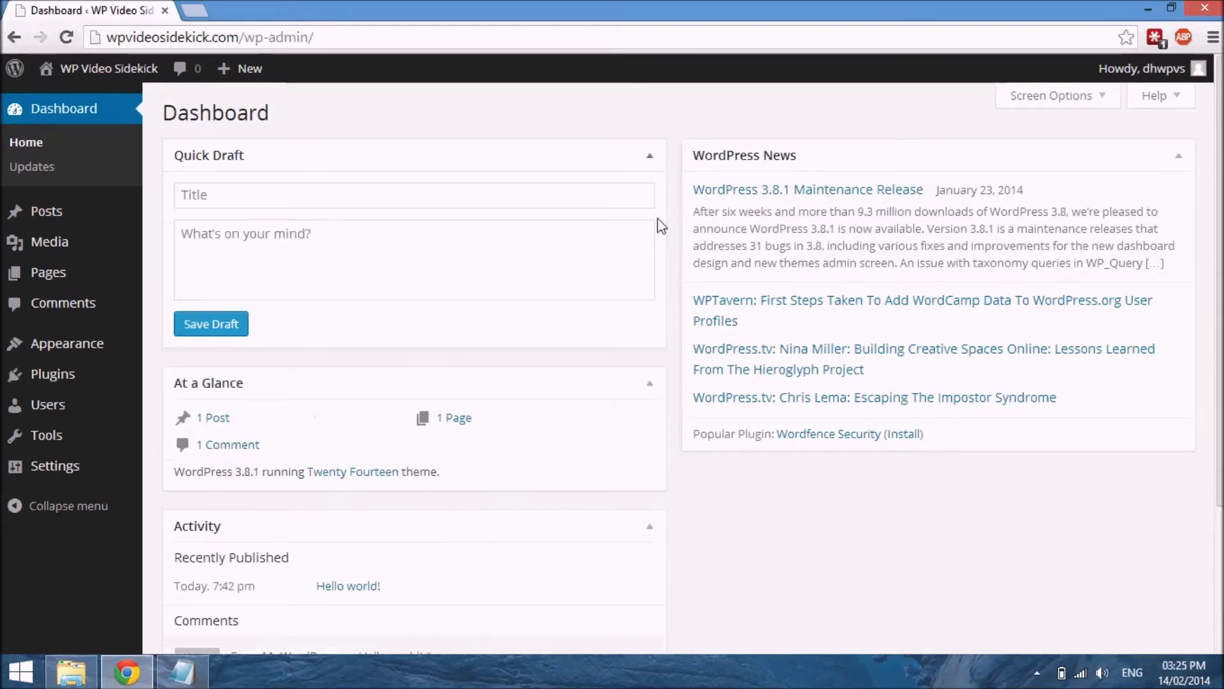
click(656, 163)
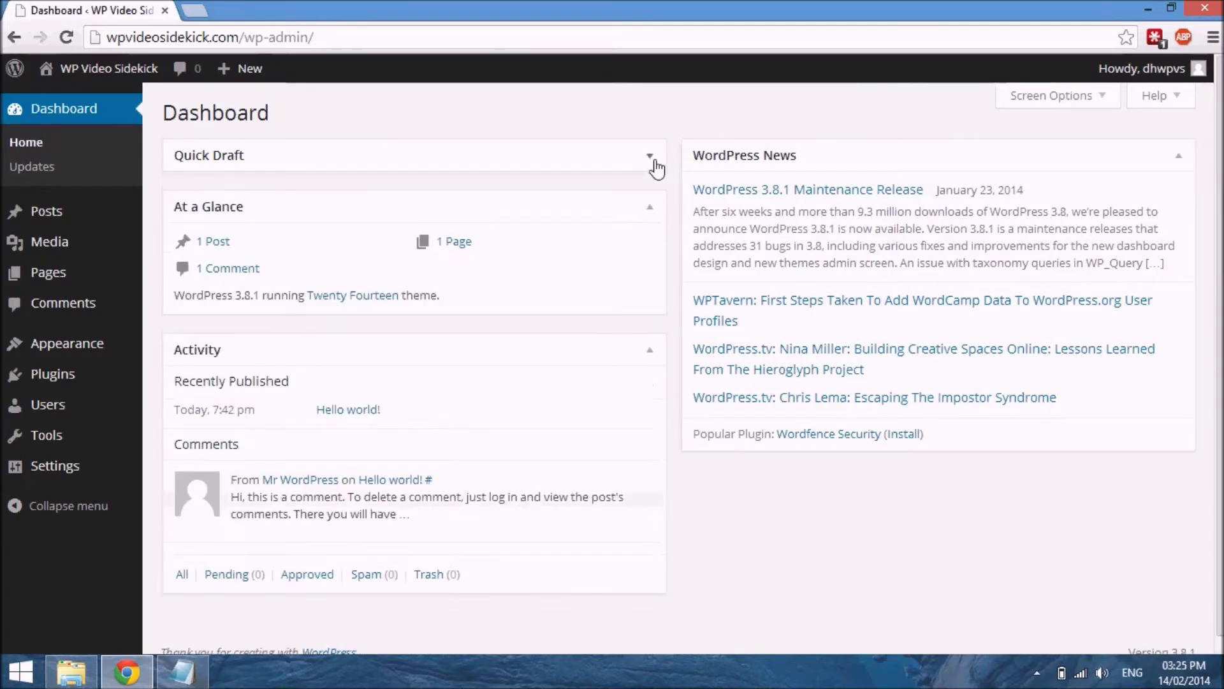
click(657, 216)
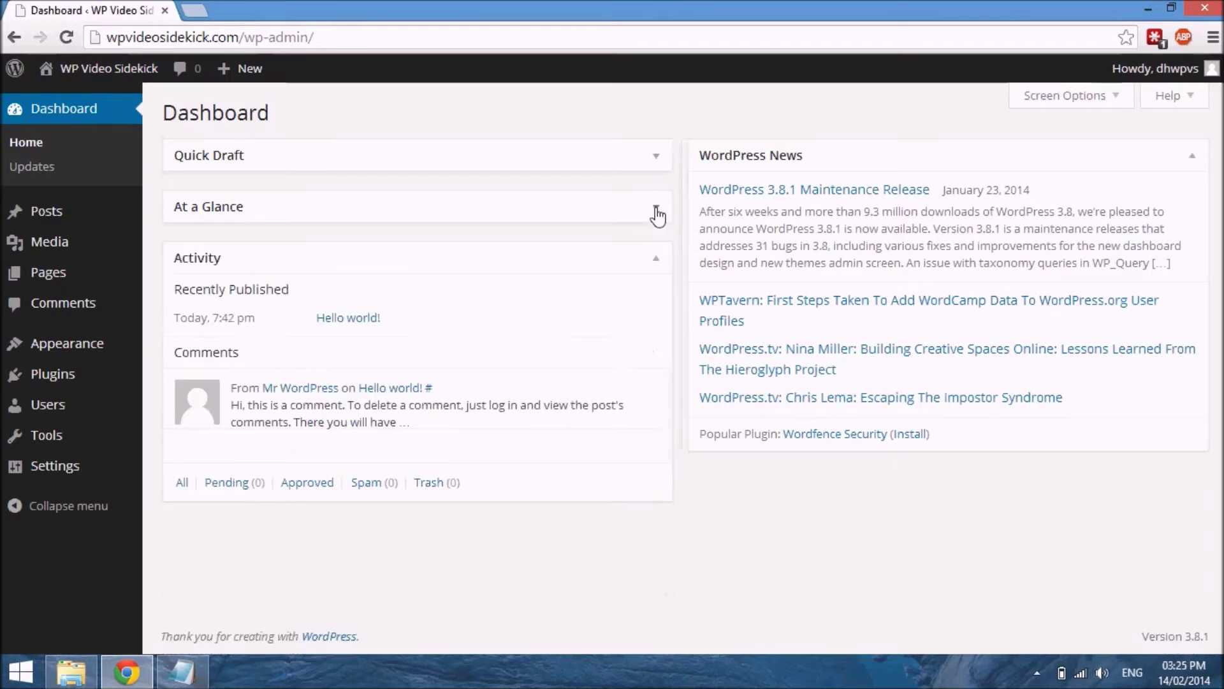
click(662, 270)
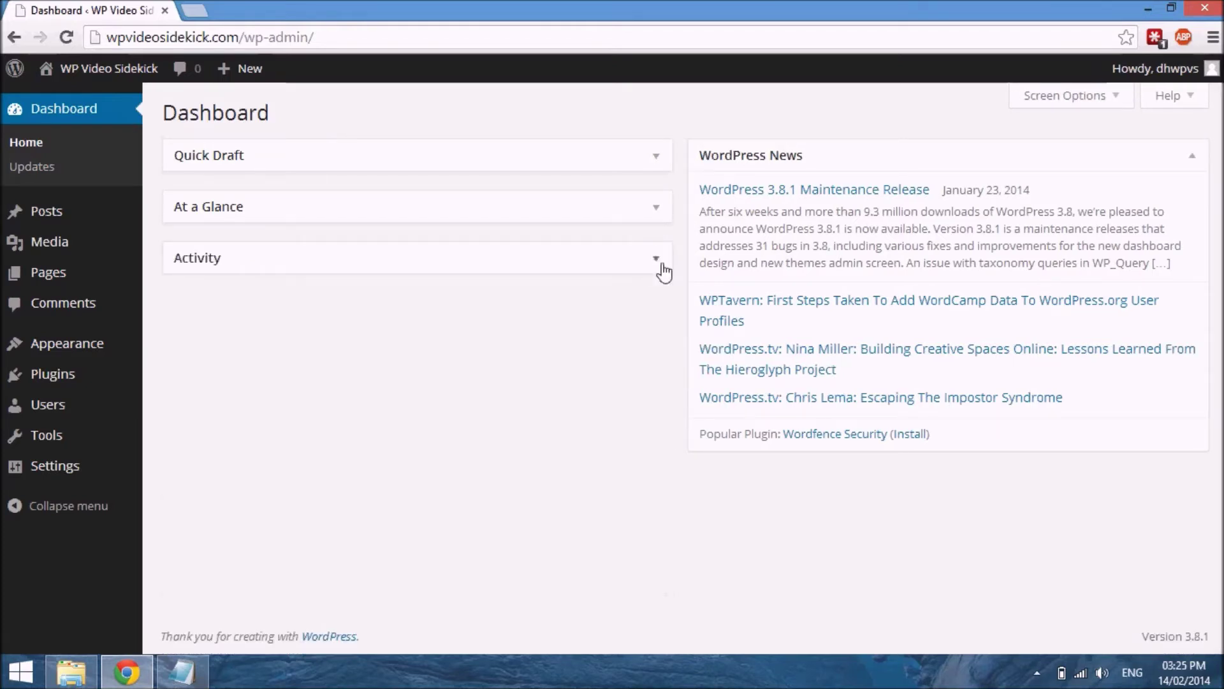
click(1194, 161)
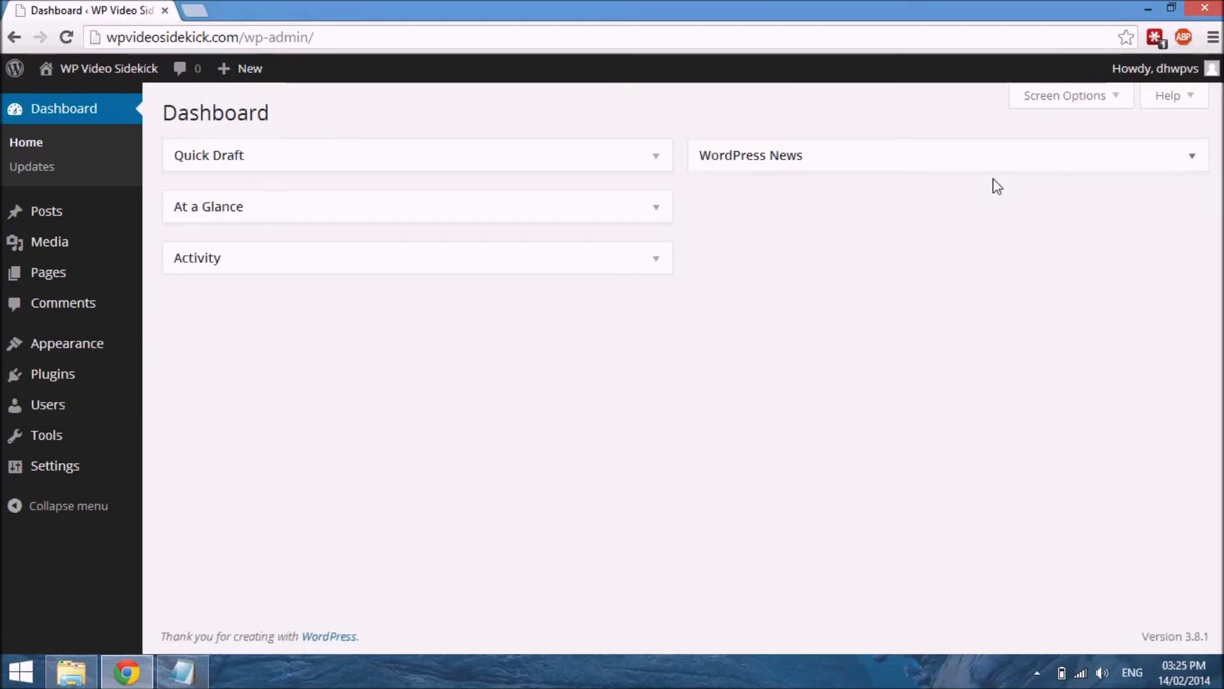
Drag Quick Draft into the right column with WordPress News placed beneath it
drag(962, 167, 479, 260)
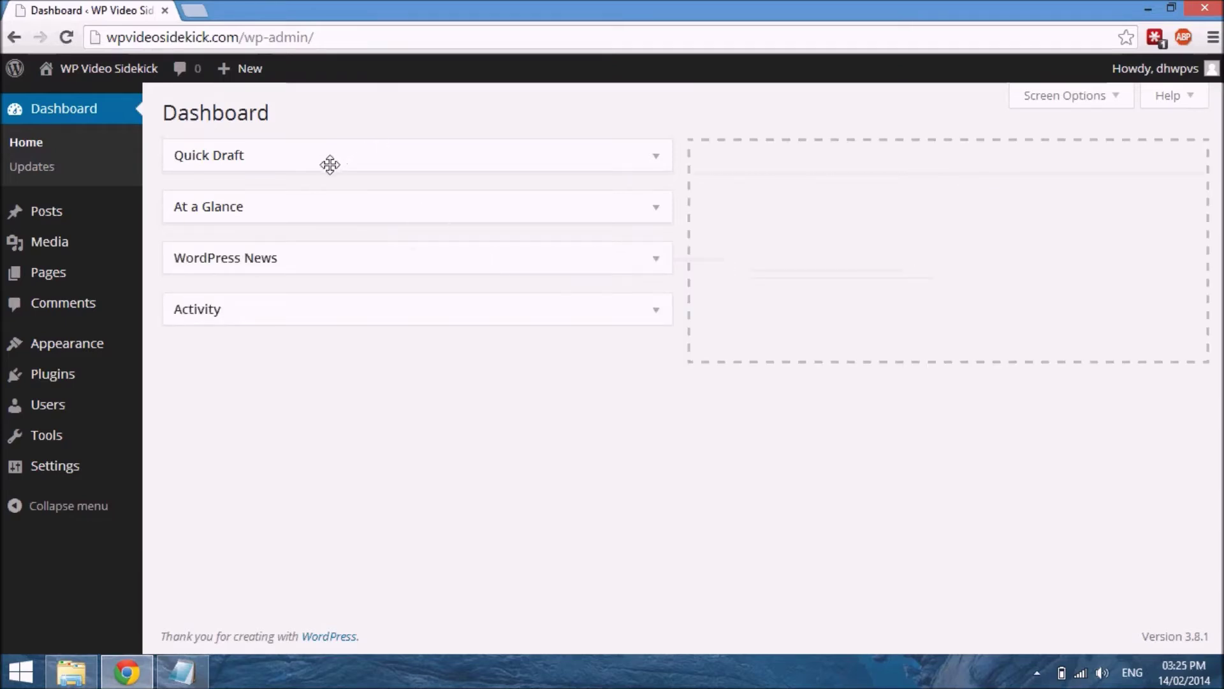
drag(260, 169, 850, 170)
drag(620, 221, 1045, 224)
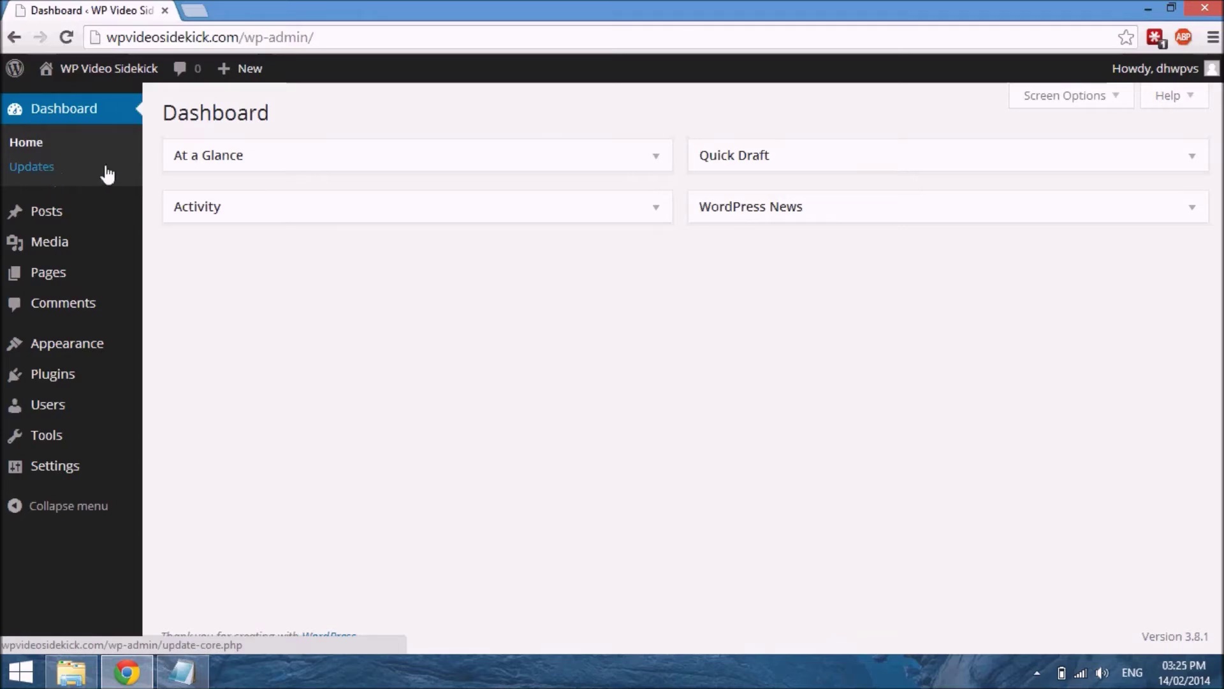
Open Dashboard > Updates to confirm version 3.8.1 is the latest
click(41, 170)
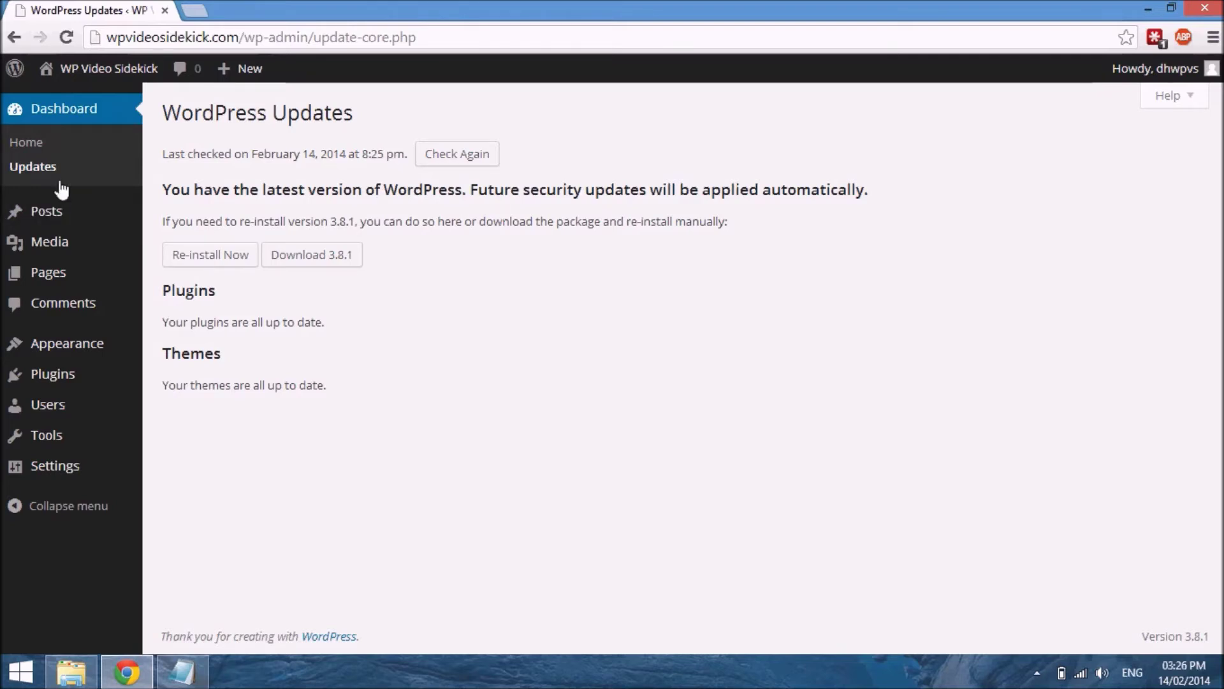
mouse_move(59, 223)
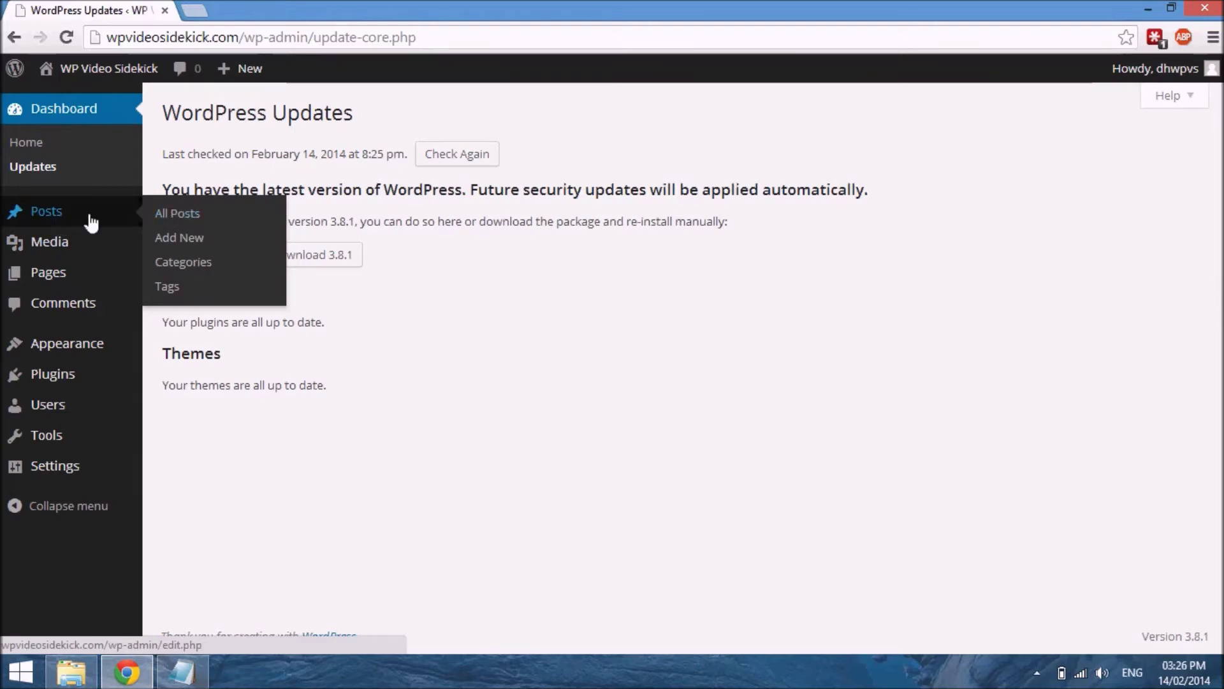
View the All Posts list, then go back to the Dashboard home
click(78, 215)
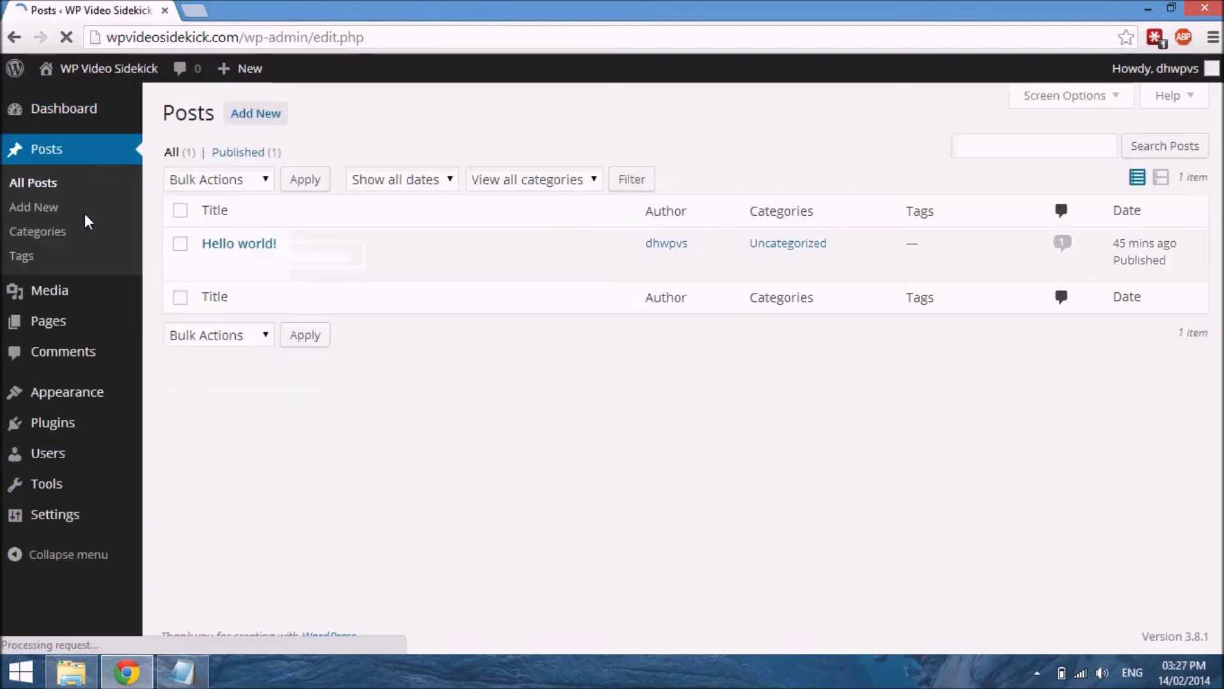
mouse_move(413, 271)
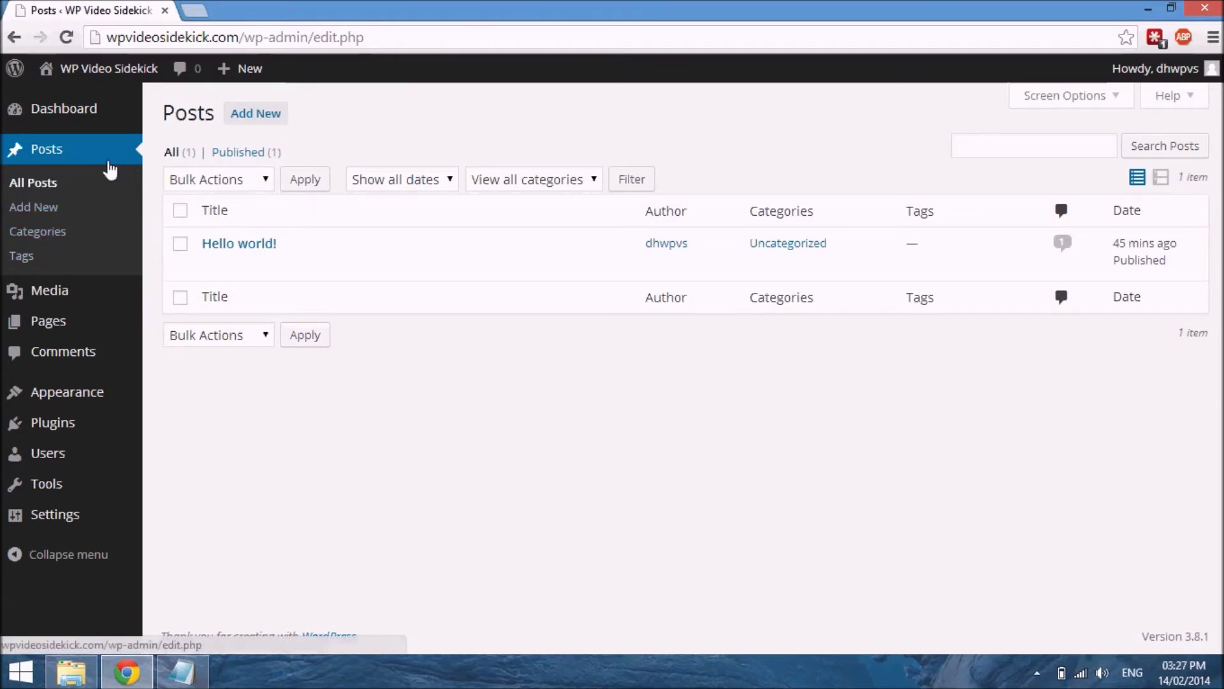
click(58, 117)
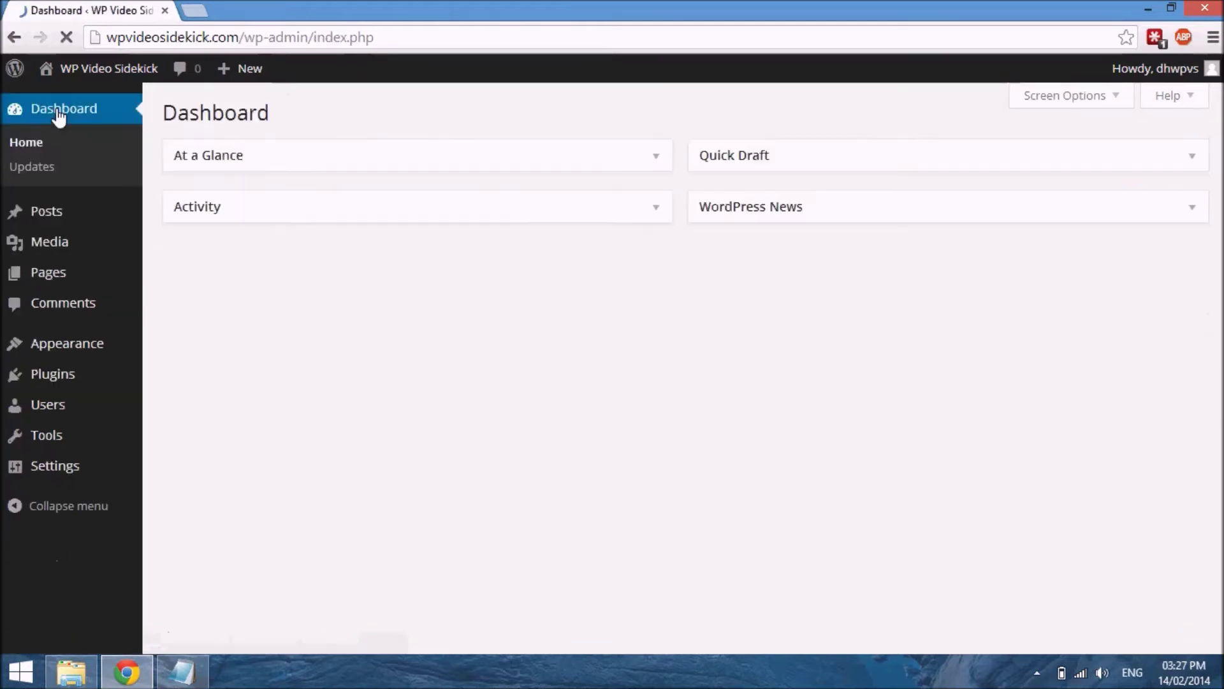
mouse_move(58, 471)
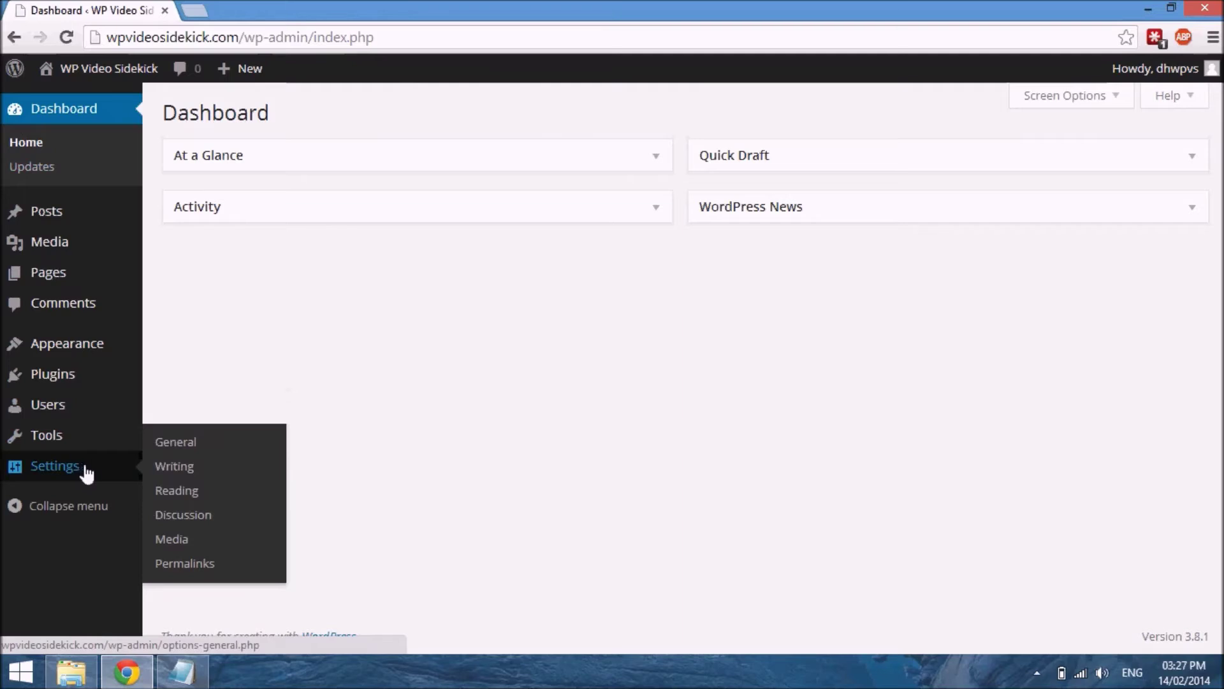
Open Settings > Permalinks, where Default is still selected
click(175, 570)
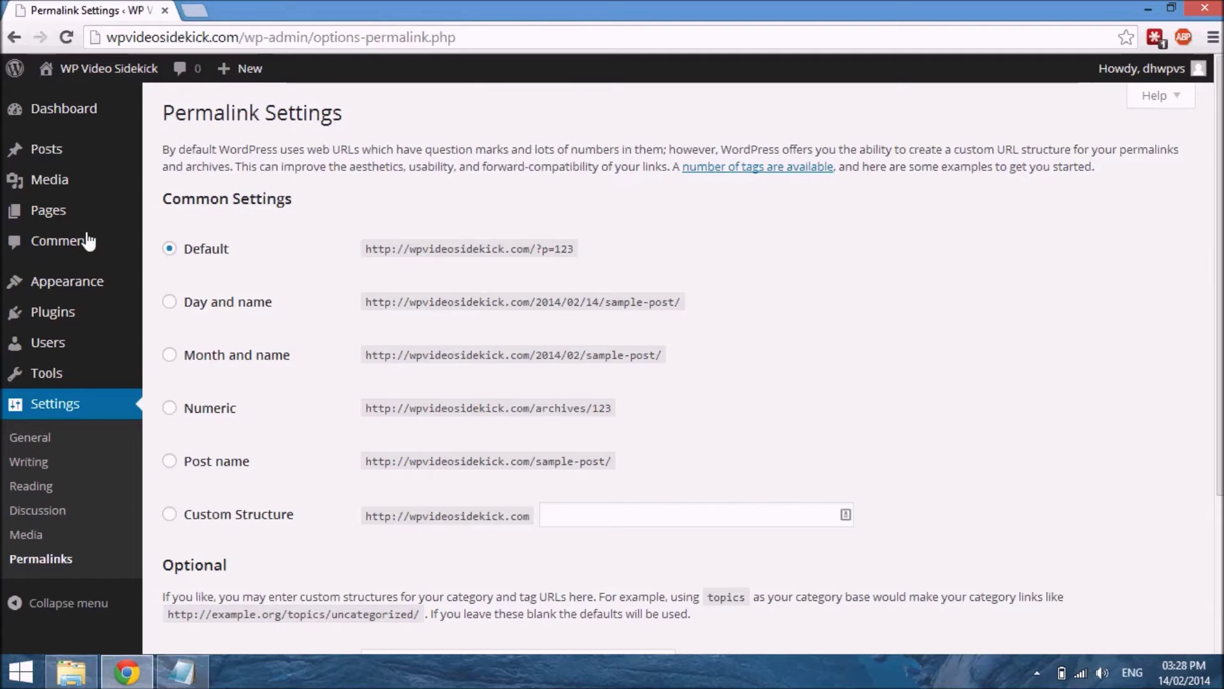
mouse_move(69, 214)
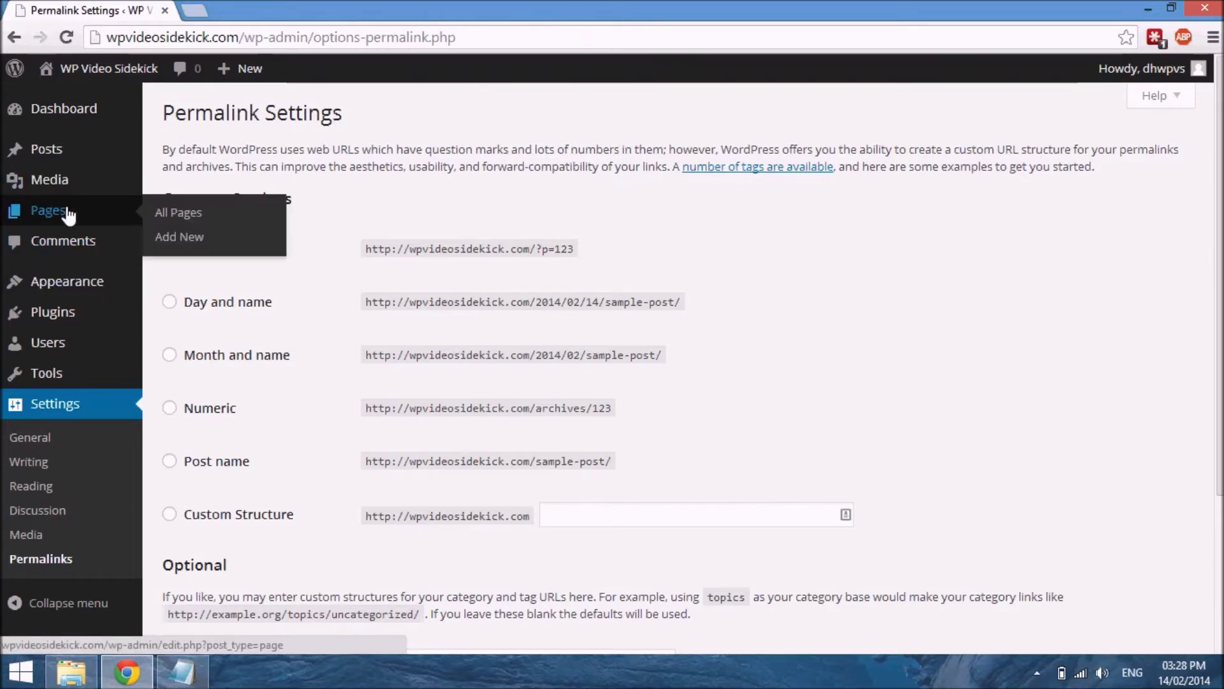
List All Pages, view the Sample Page in a new tab, then return to the Pages list
click(165, 212)
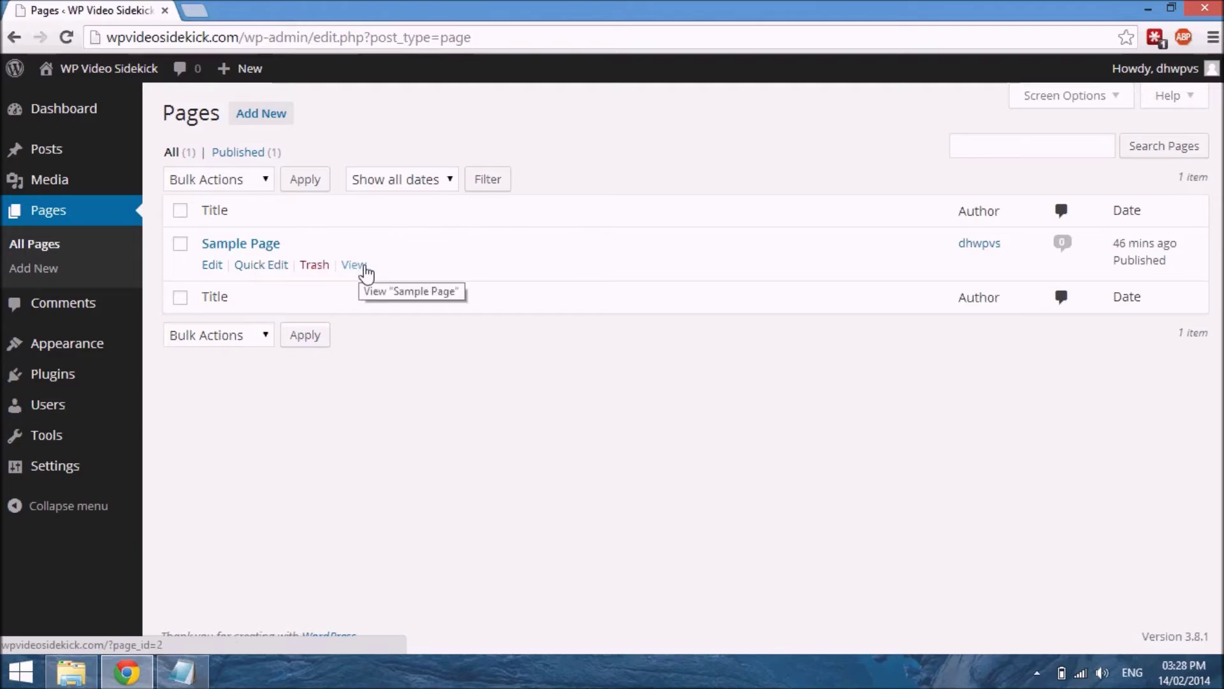
right_click(366, 273)
click(408, 280)
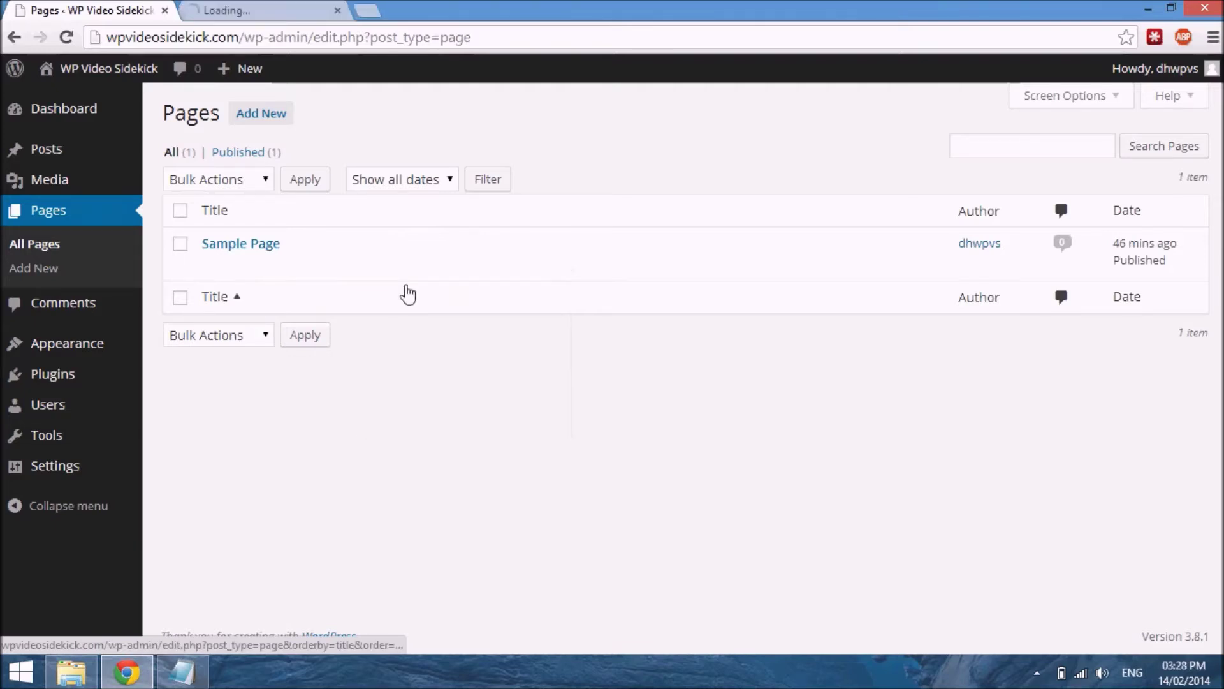
click(279, 7)
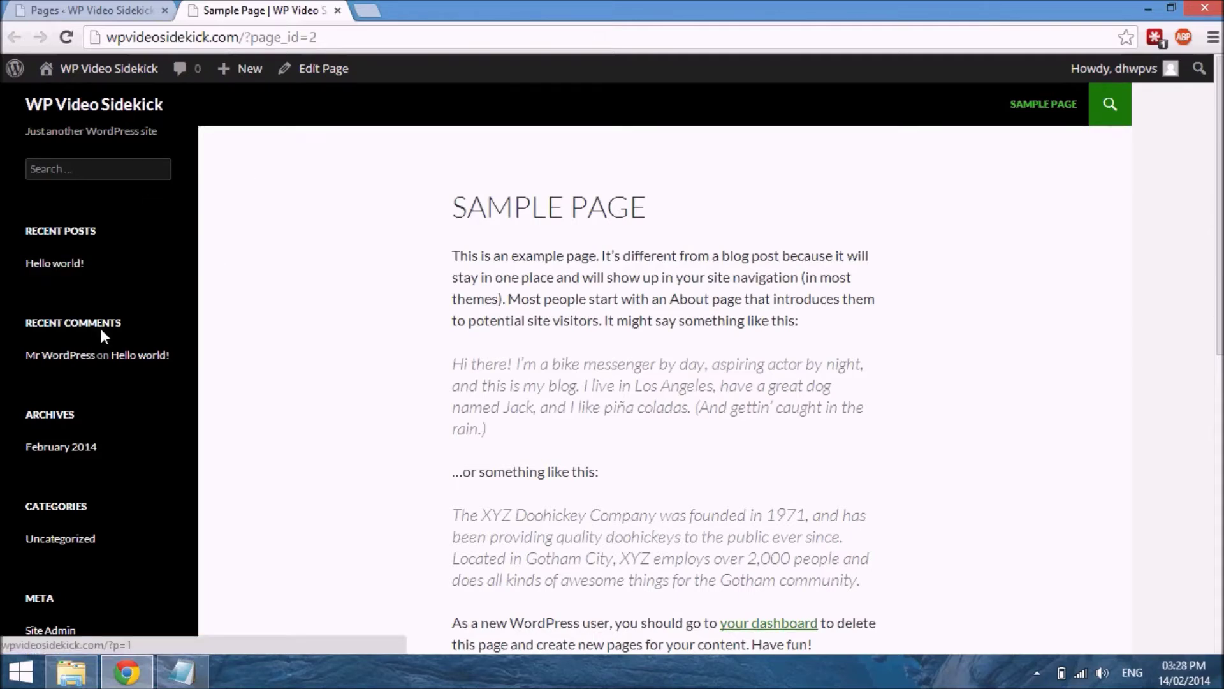
click(126, 18)
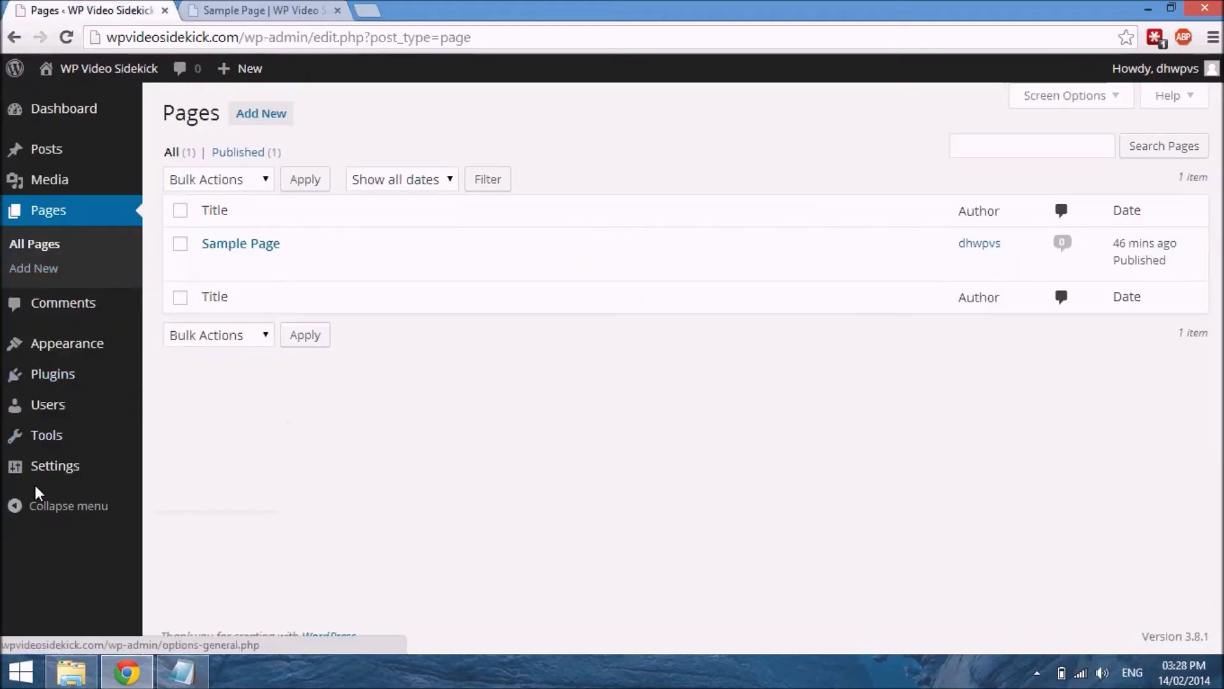
mouse_move(51, 481)
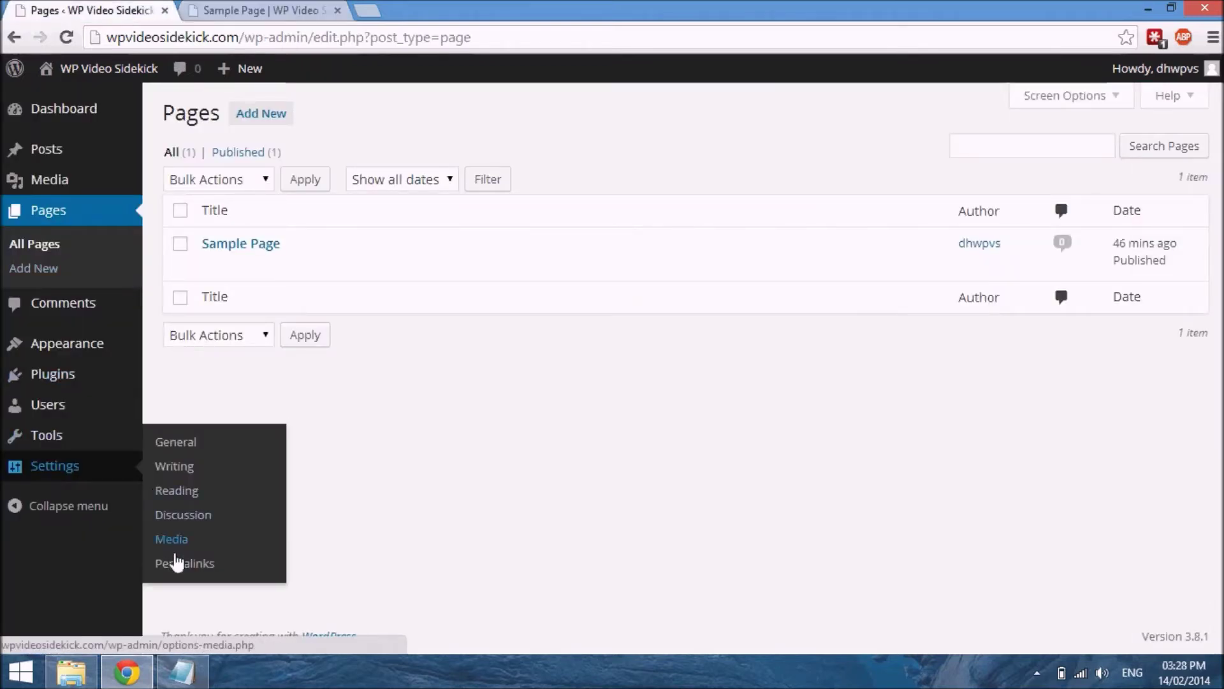
Change the permalink structure from Default to Post name (/%postname%/) and save the change
click(178, 566)
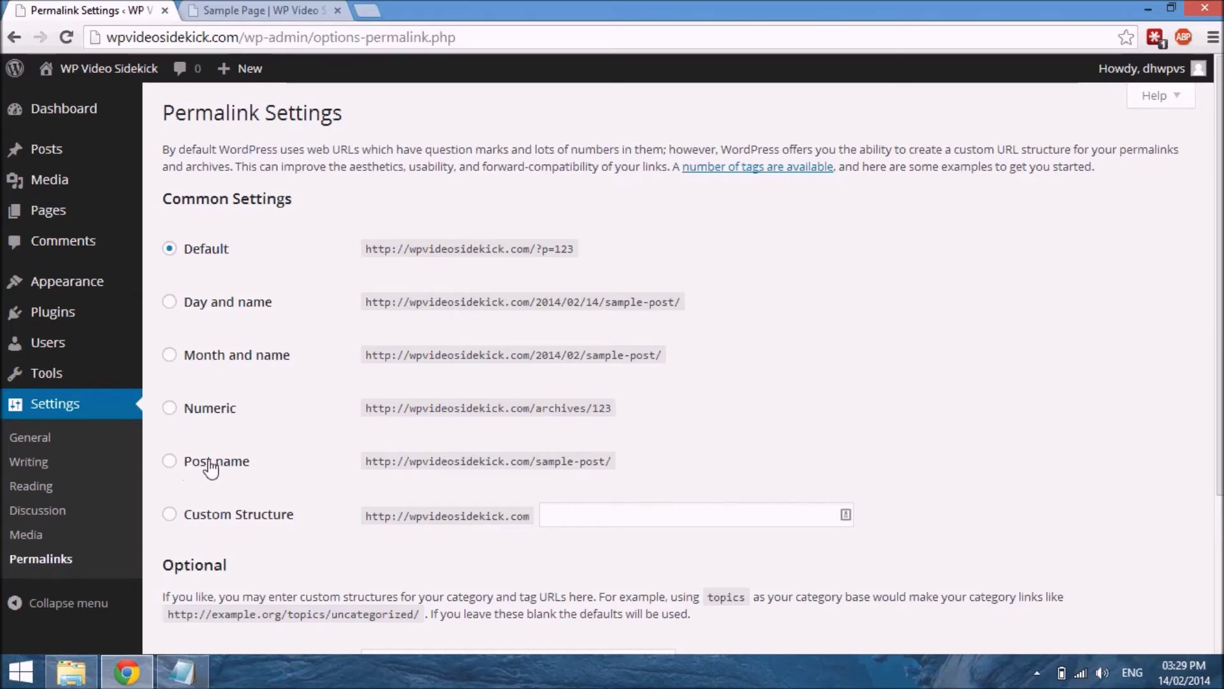
click(171, 463)
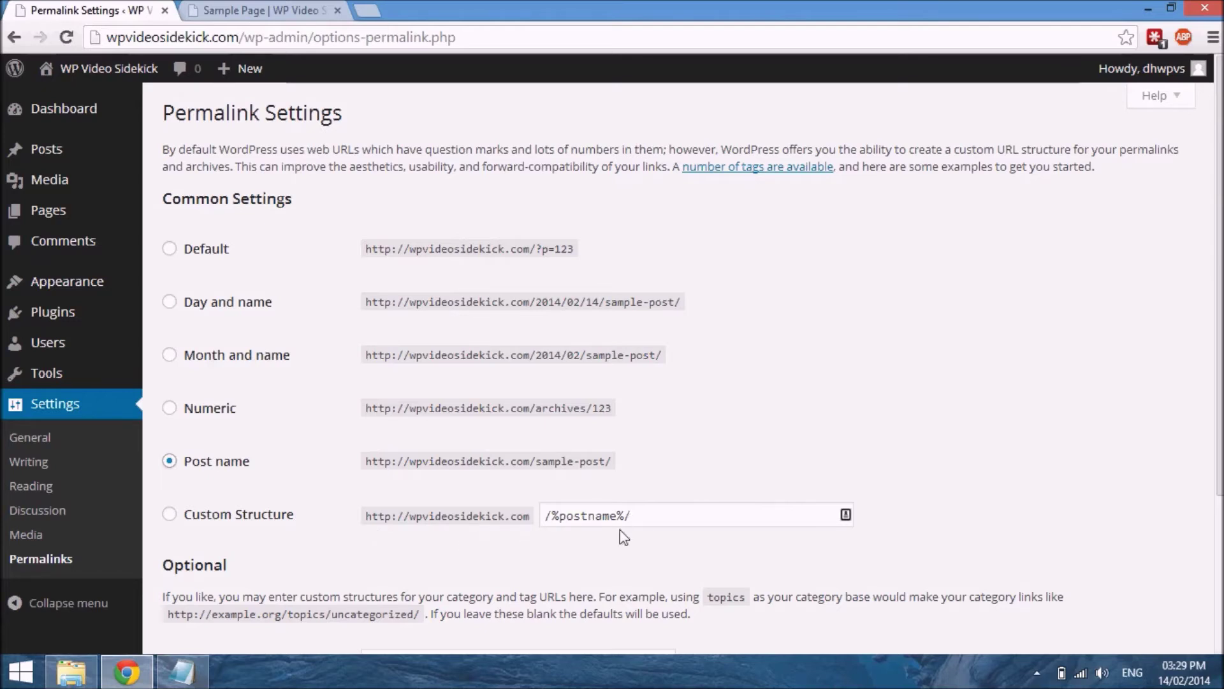
scroll(610, 508, down, 3)
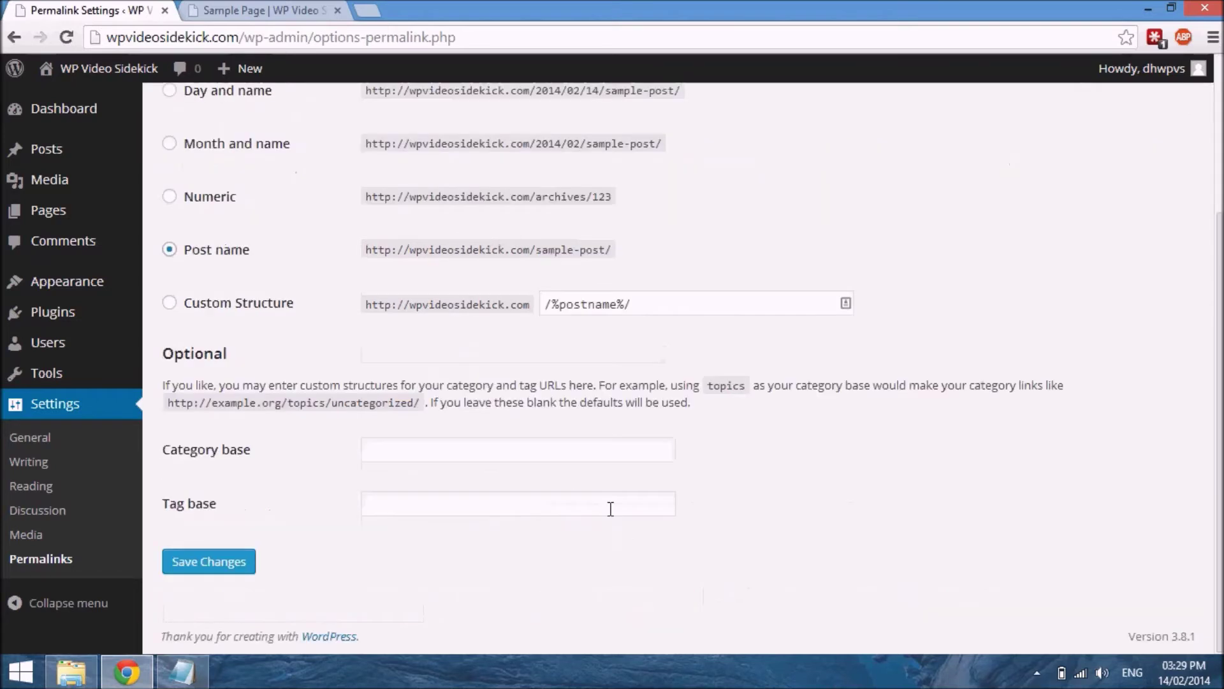
click(245, 572)
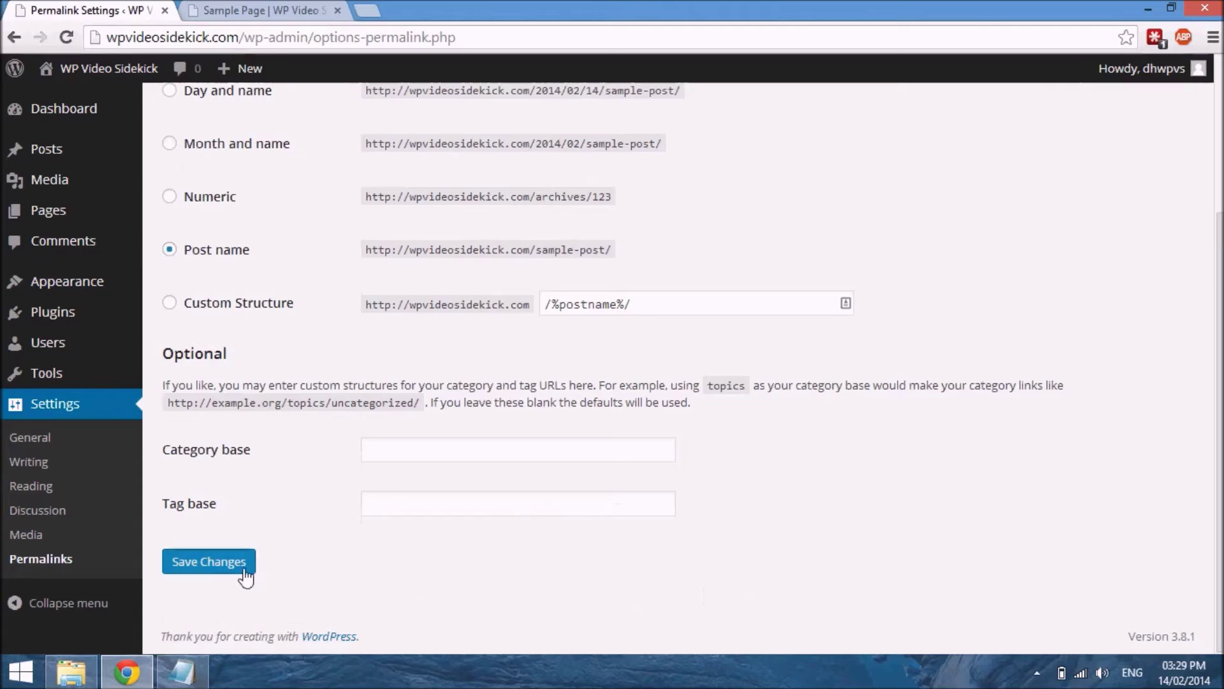
Reload the Sample Page tab so it loads at its new /sample-page/ address
click(279, 6)
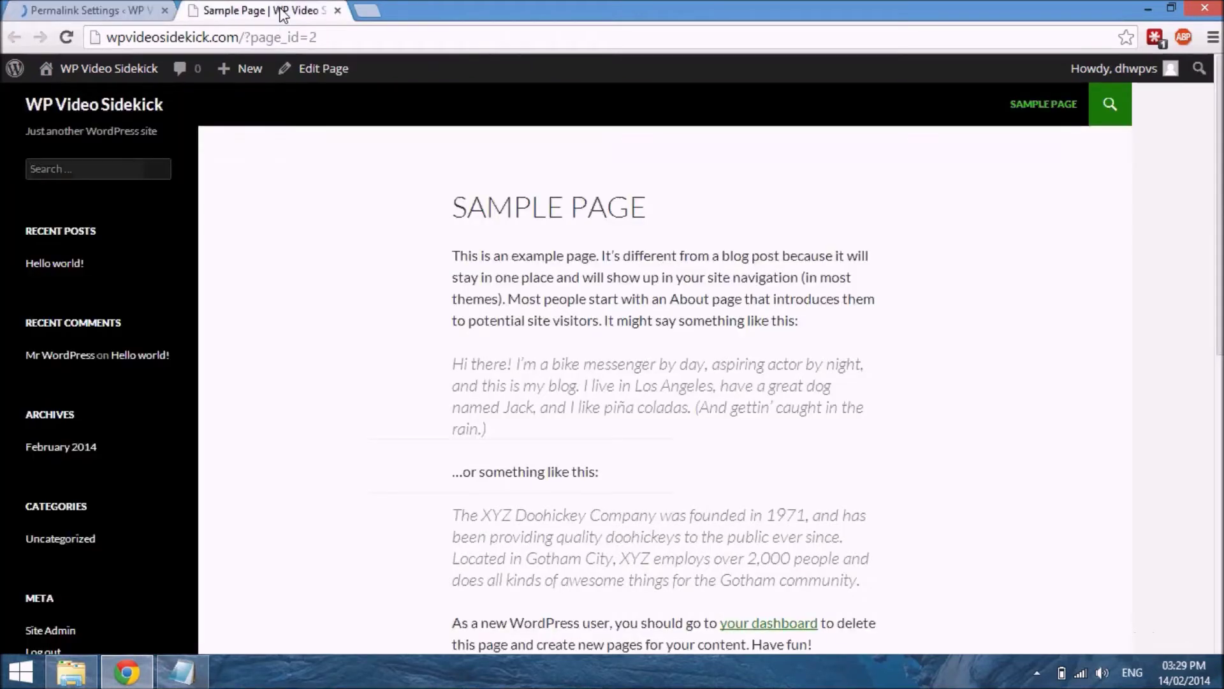
click(69, 40)
click(69, 40)
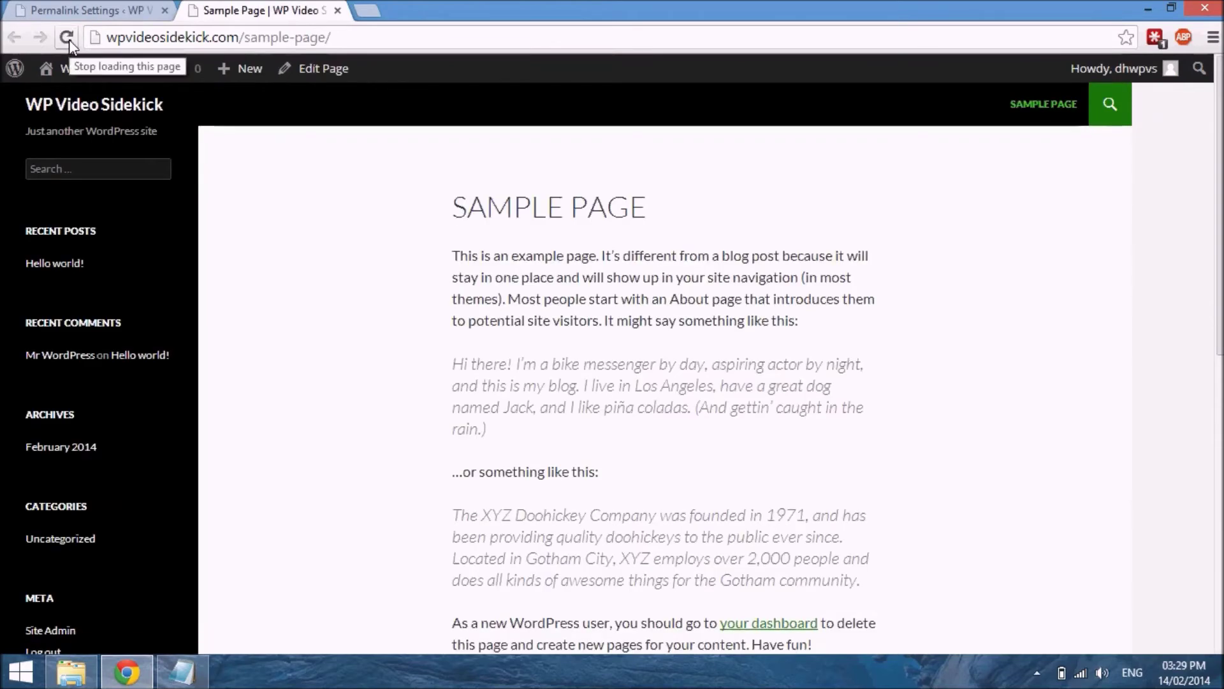
mouse_move(246, 75)
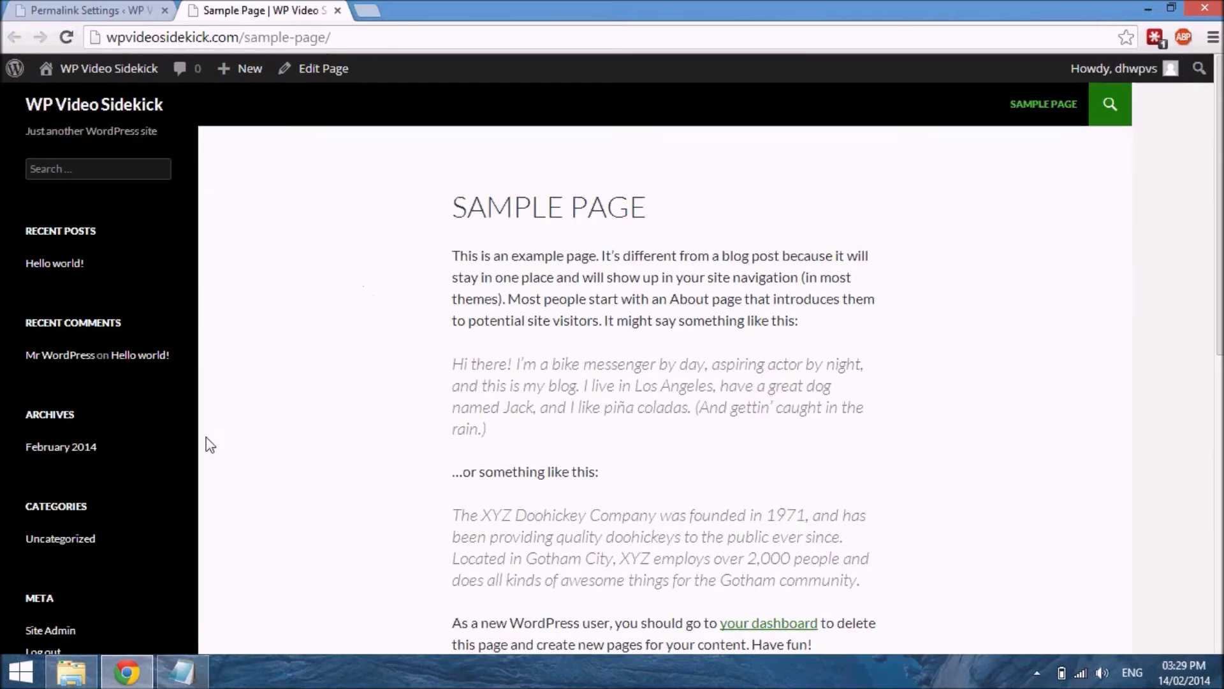
scroll(203, 442, down, 10)
scroll(202, 446, up, 10)
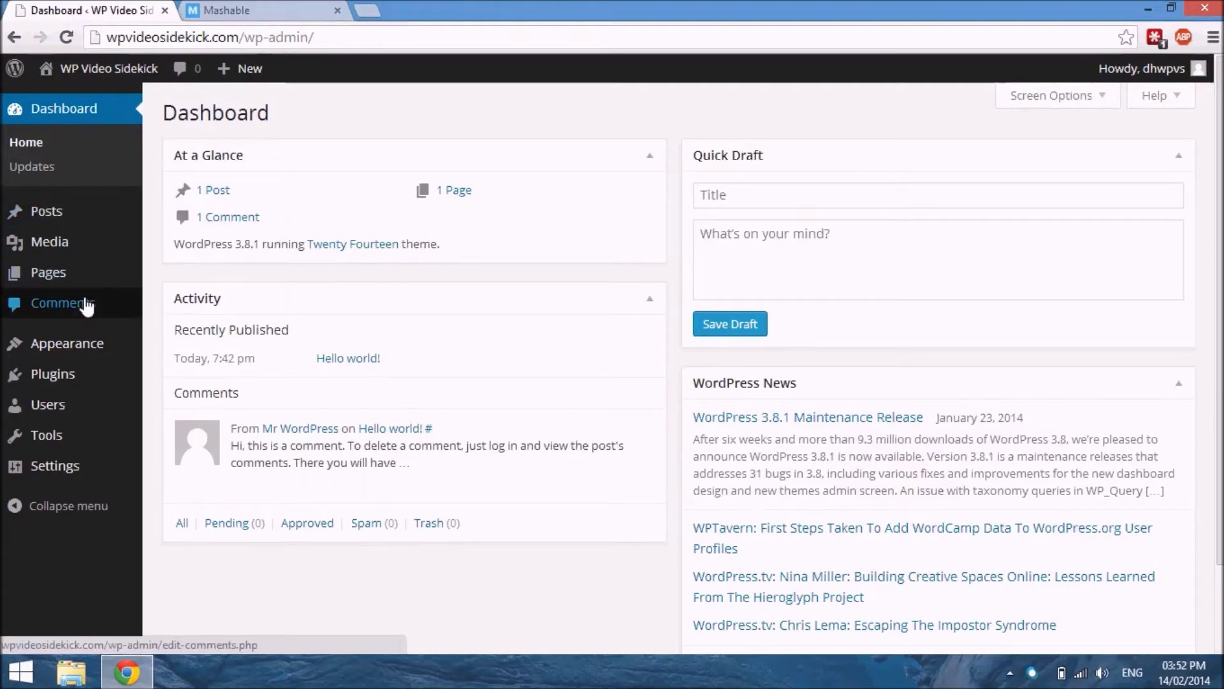
Switch from the WordPress Dashboard to the Mashable site tab
mouse_move(75, 275)
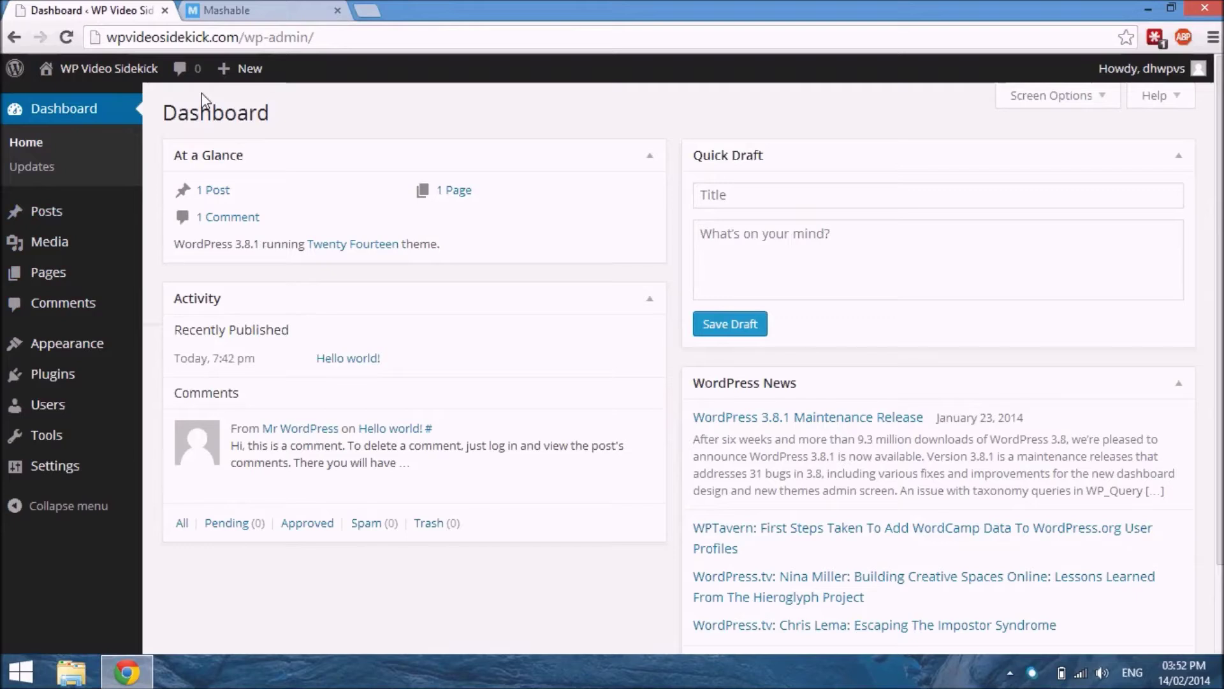
click(228, 14)
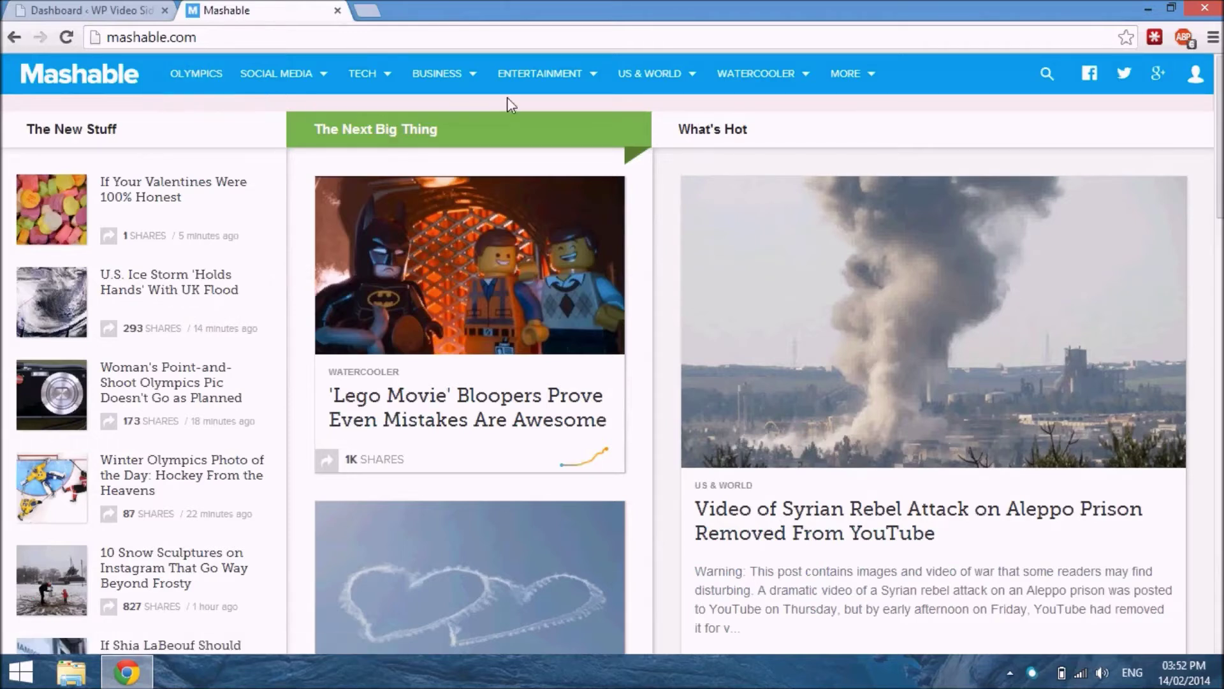
mouse_move(865, 90)
mouse_move(163, 187)
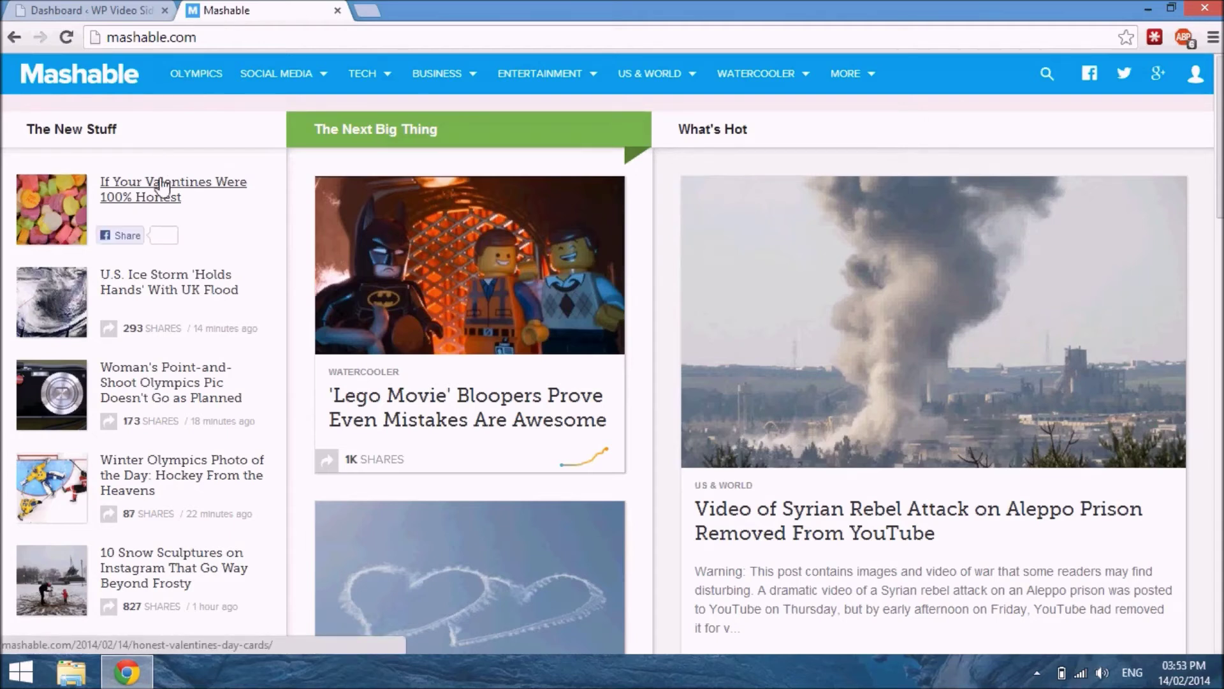
mouse_move(653, 89)
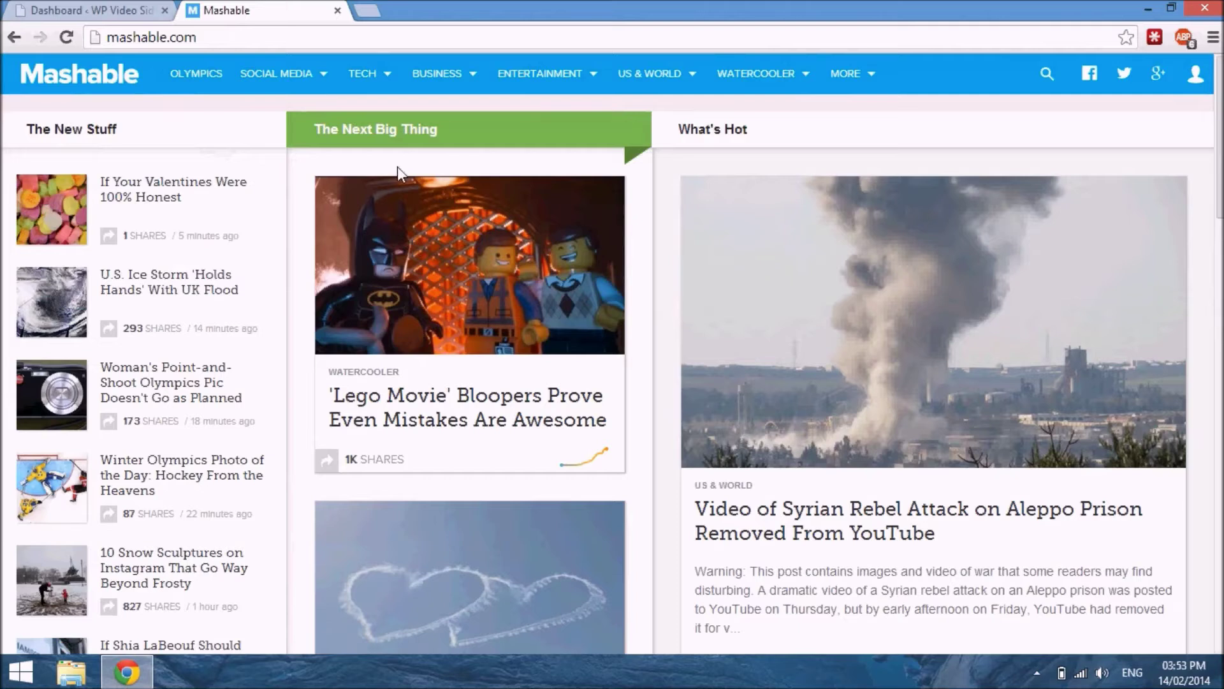
mouse_move(203, 194)
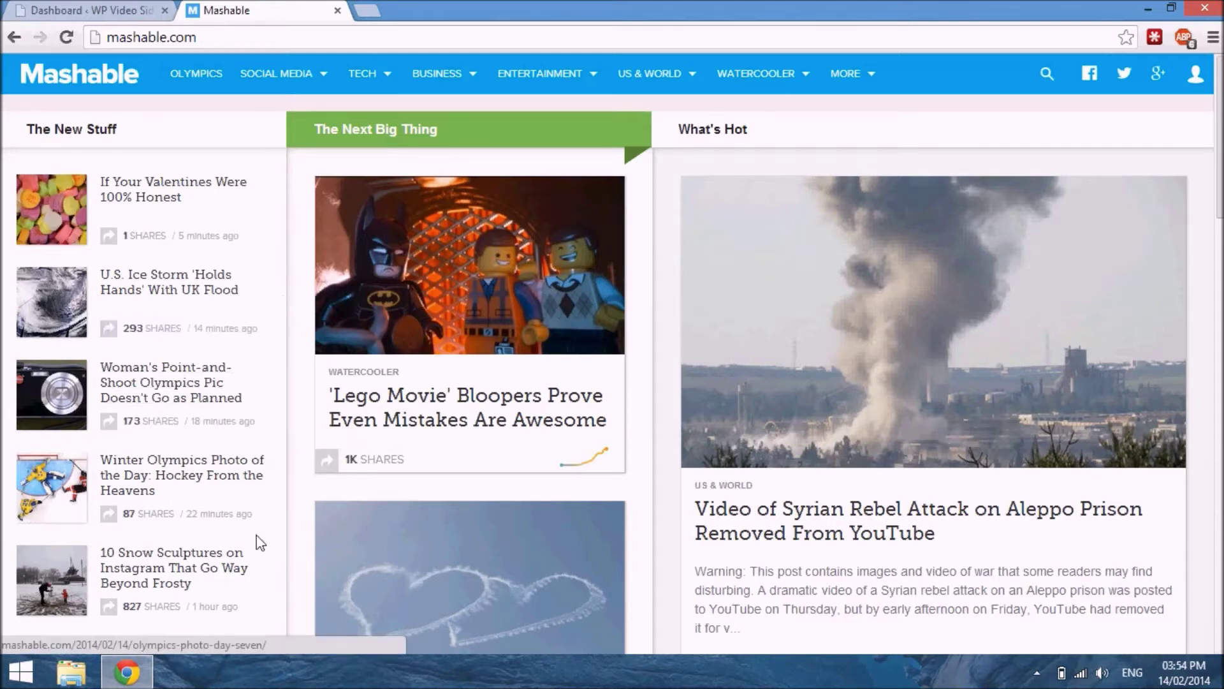
scroll(248, 608, down, 20)
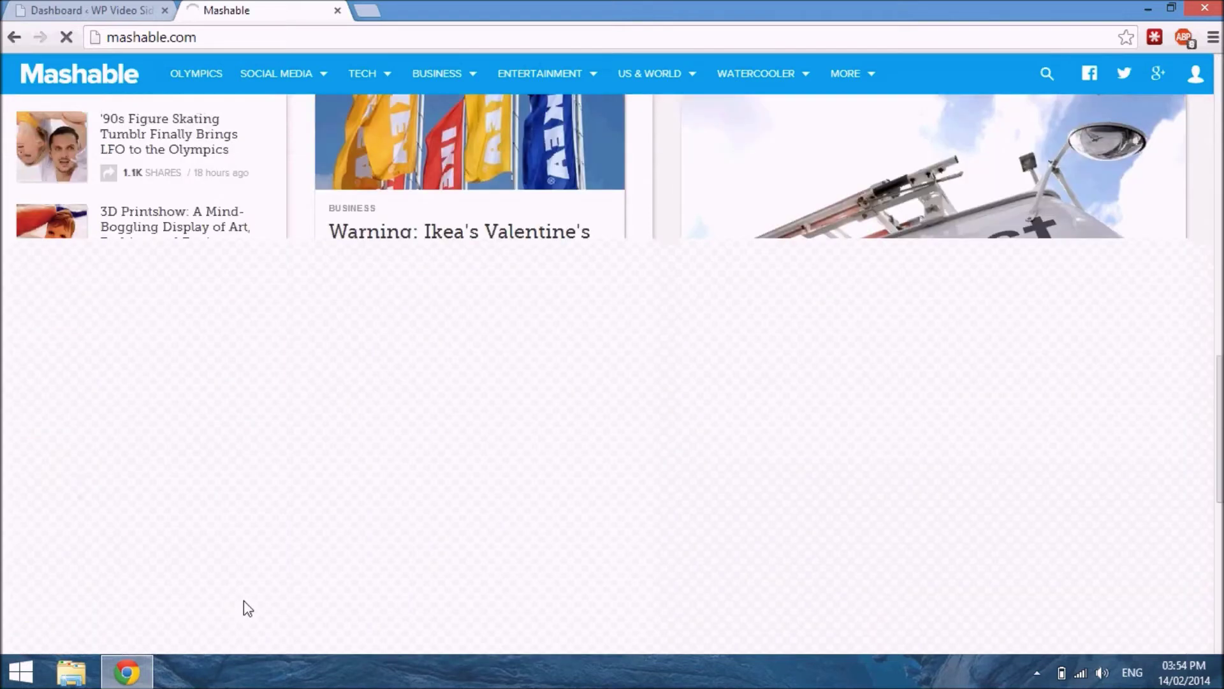
scroll(248, 609, up, 20)
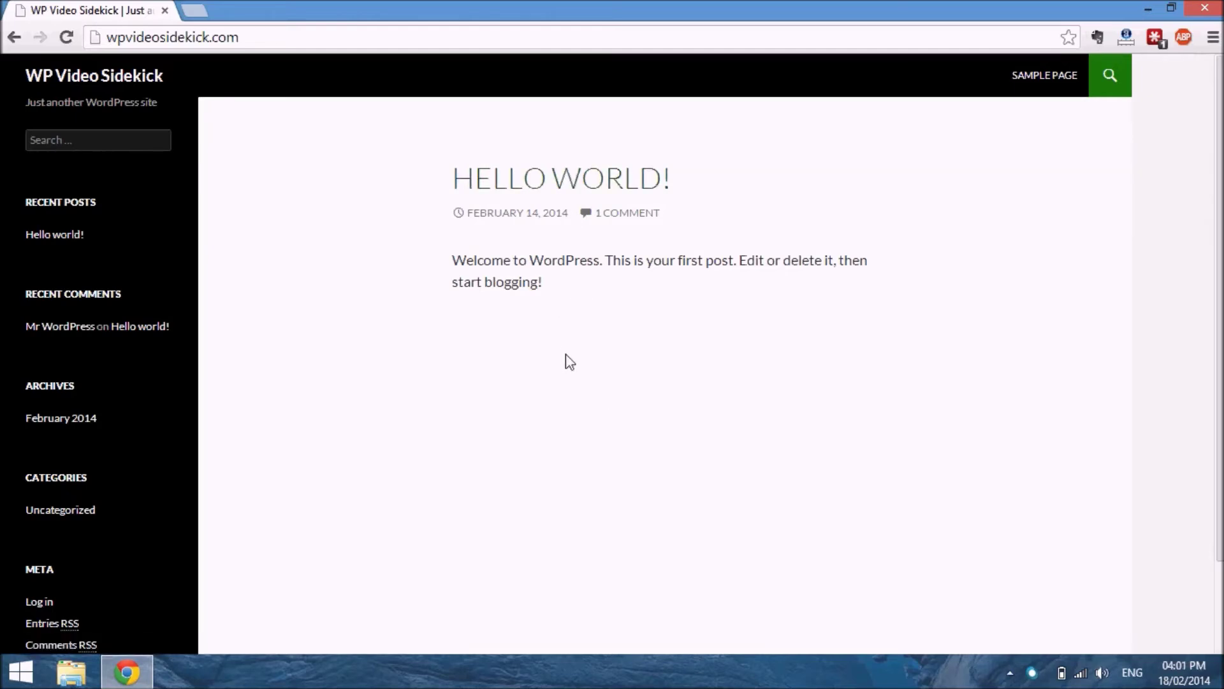
Add /wp-admin after the domain to go to wpvideosidekick.com/wp-admin/
click(276, 46)
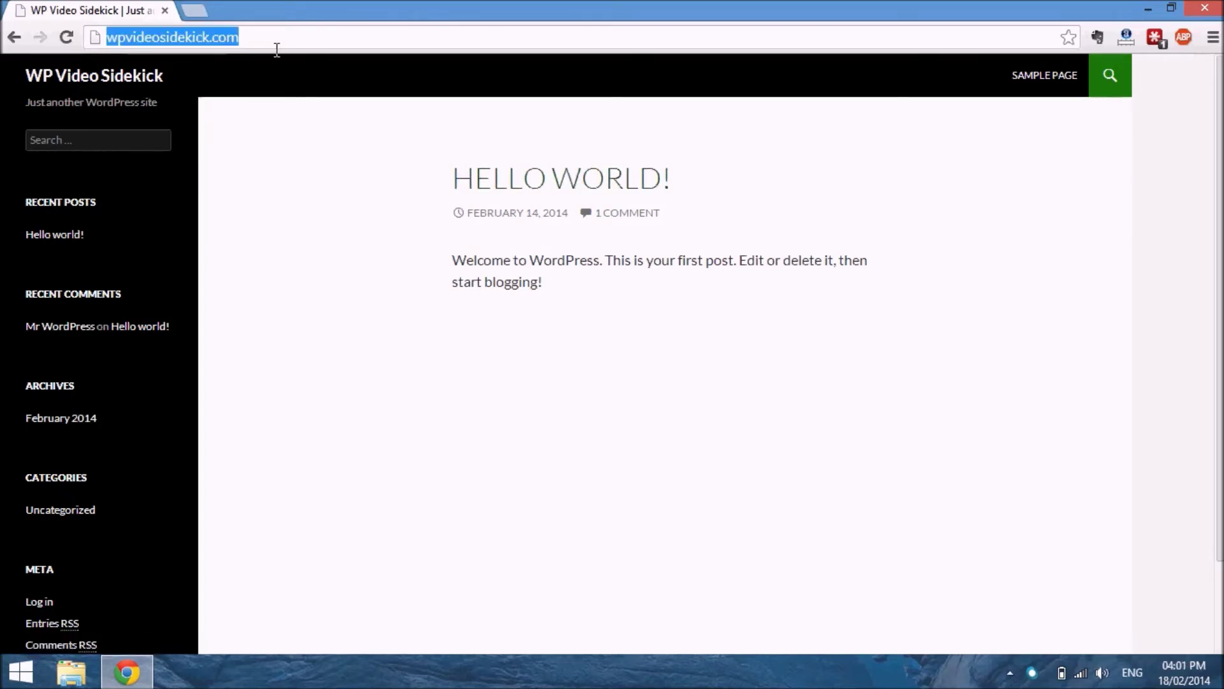
click(277, 50)
text(/)
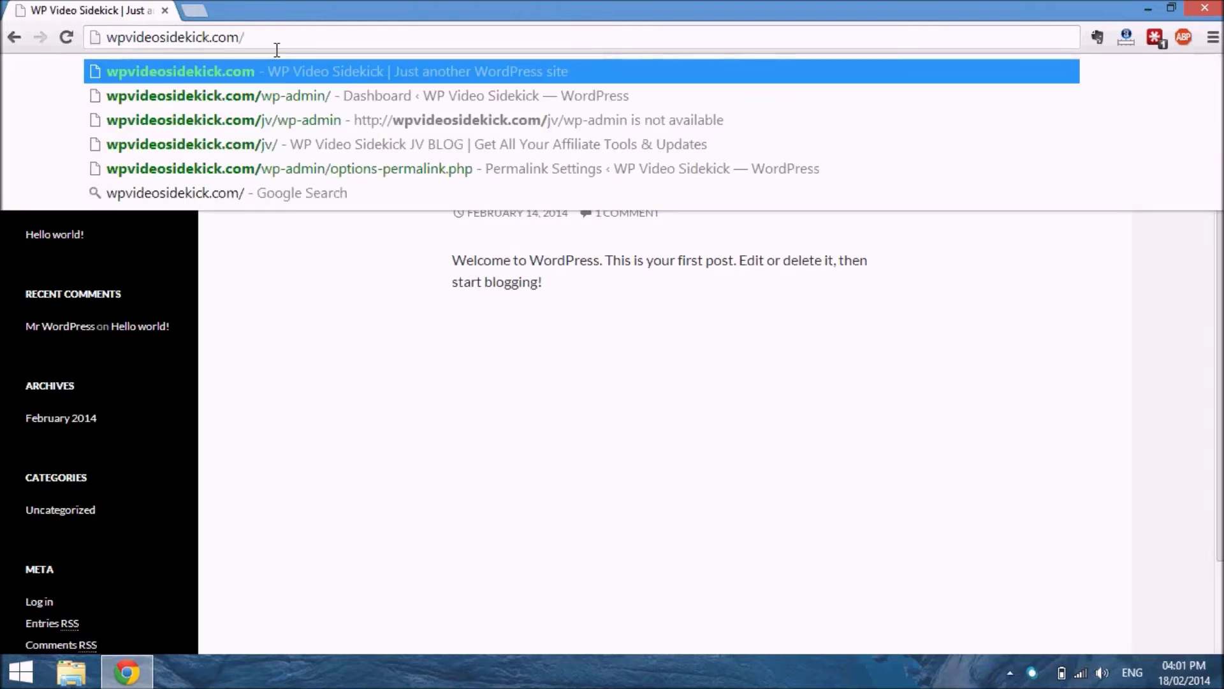
text(wp)
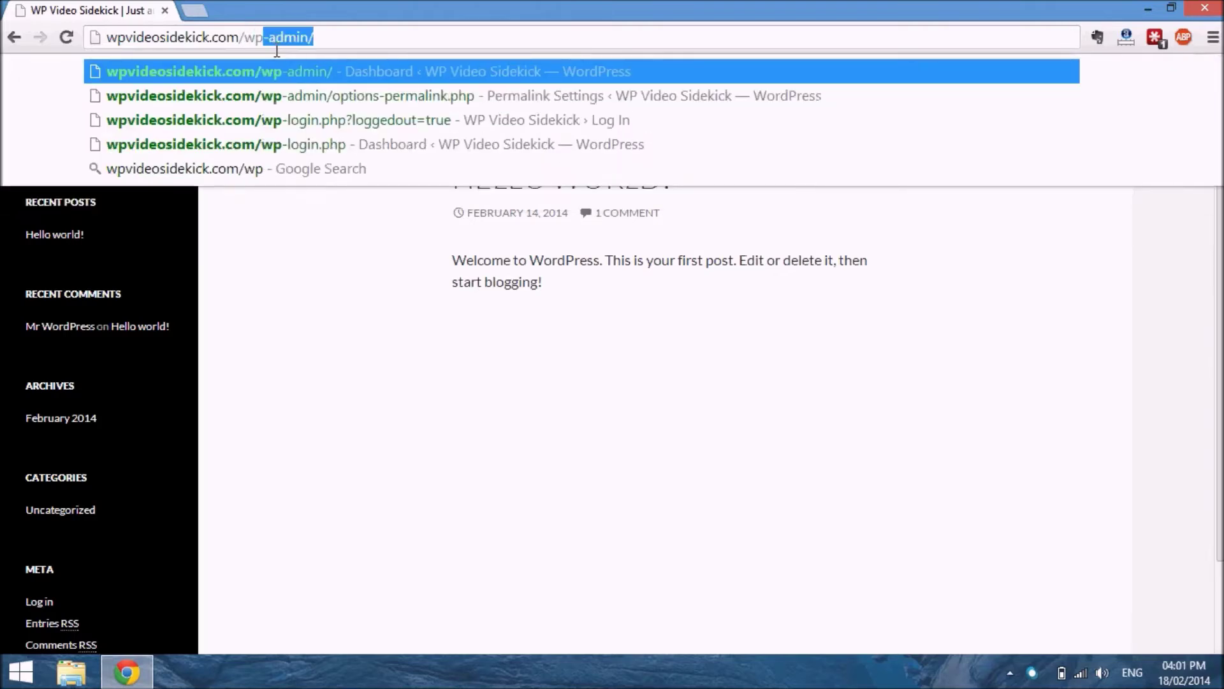
key(Return)
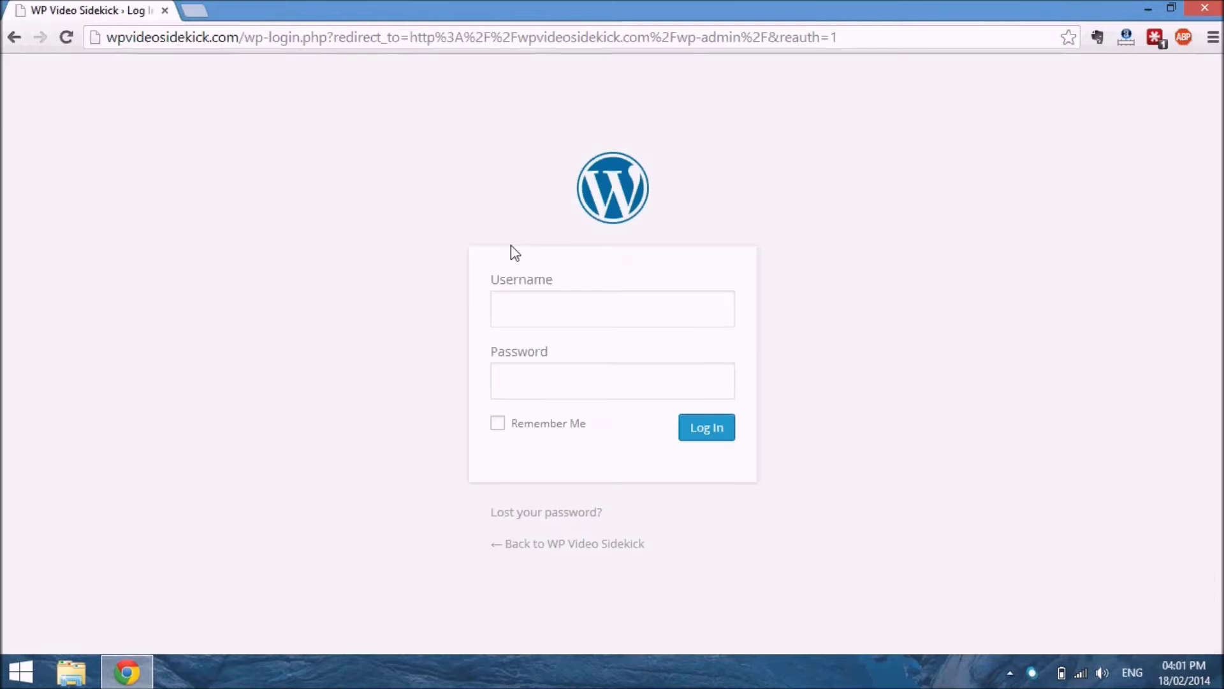
Log in, open the All Posts list, and start a new post in the Add New Post editor
click(707, 429)
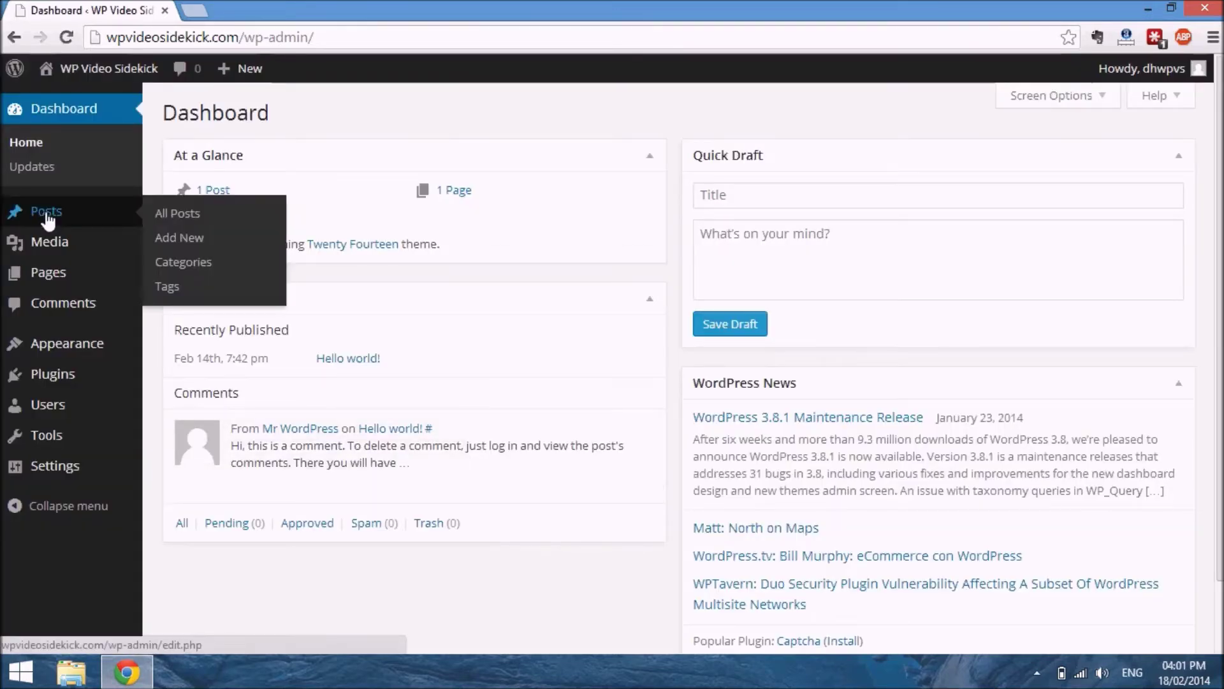
click(44, 215)
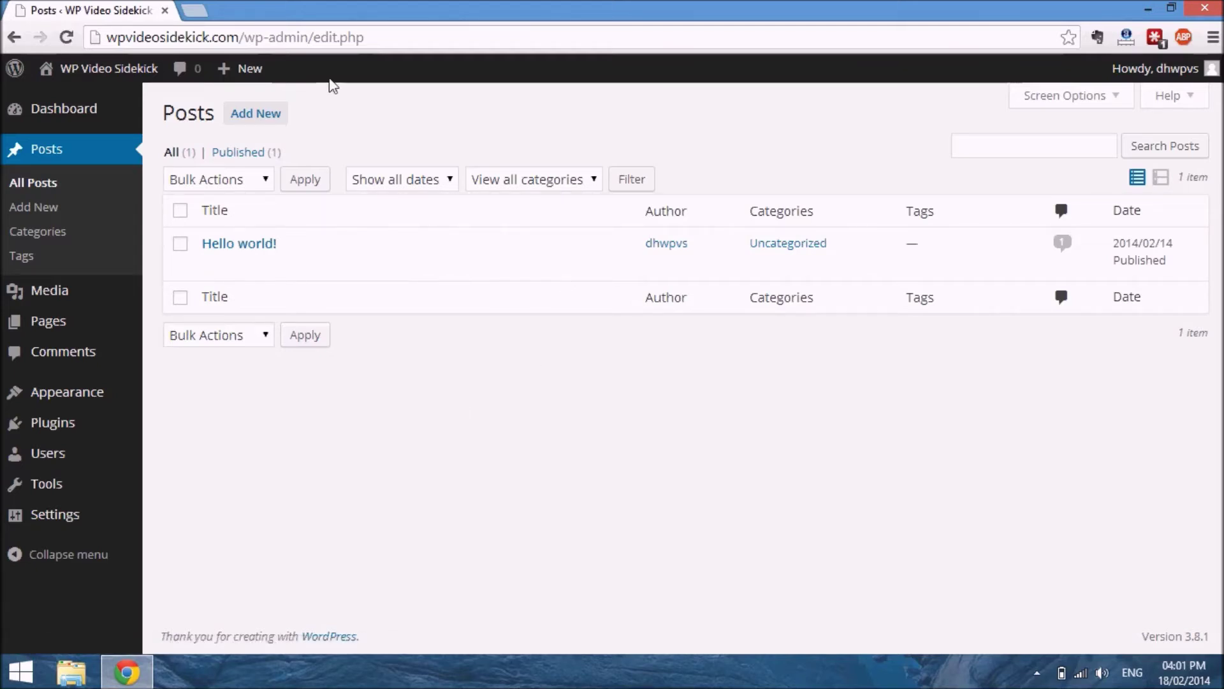
click(271, 115)
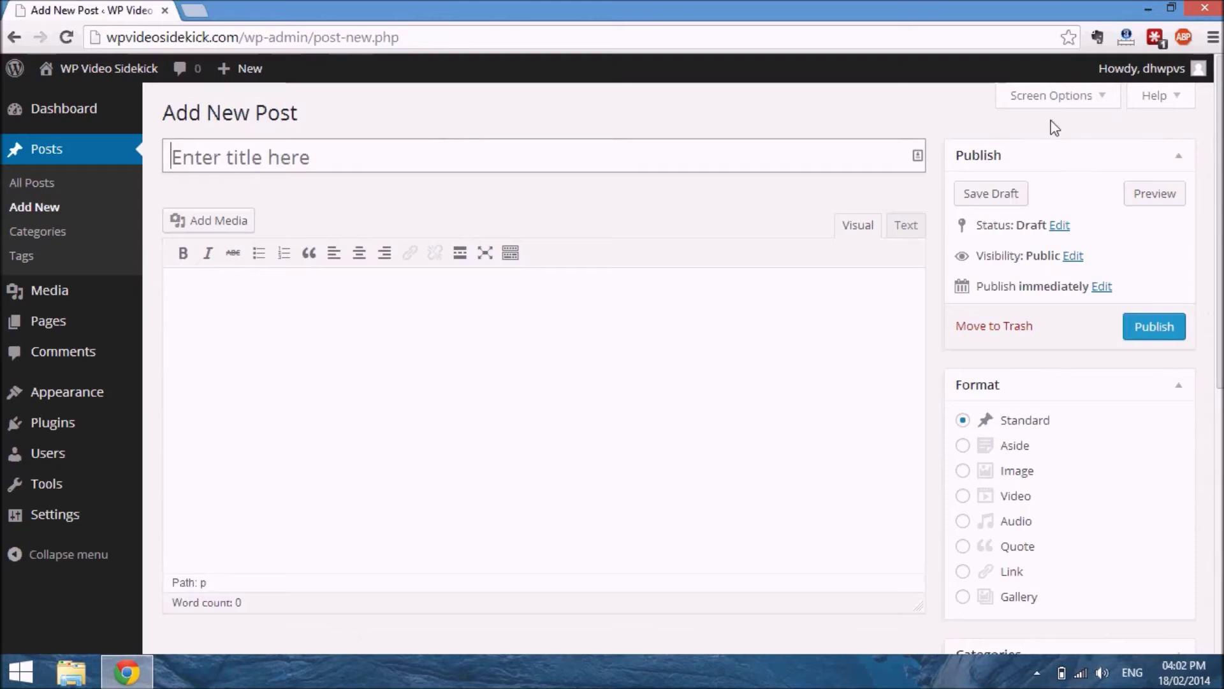
Expand Screen Options to review the Format, Categories, Tags and Featured Image boxes
click(1106, 99)
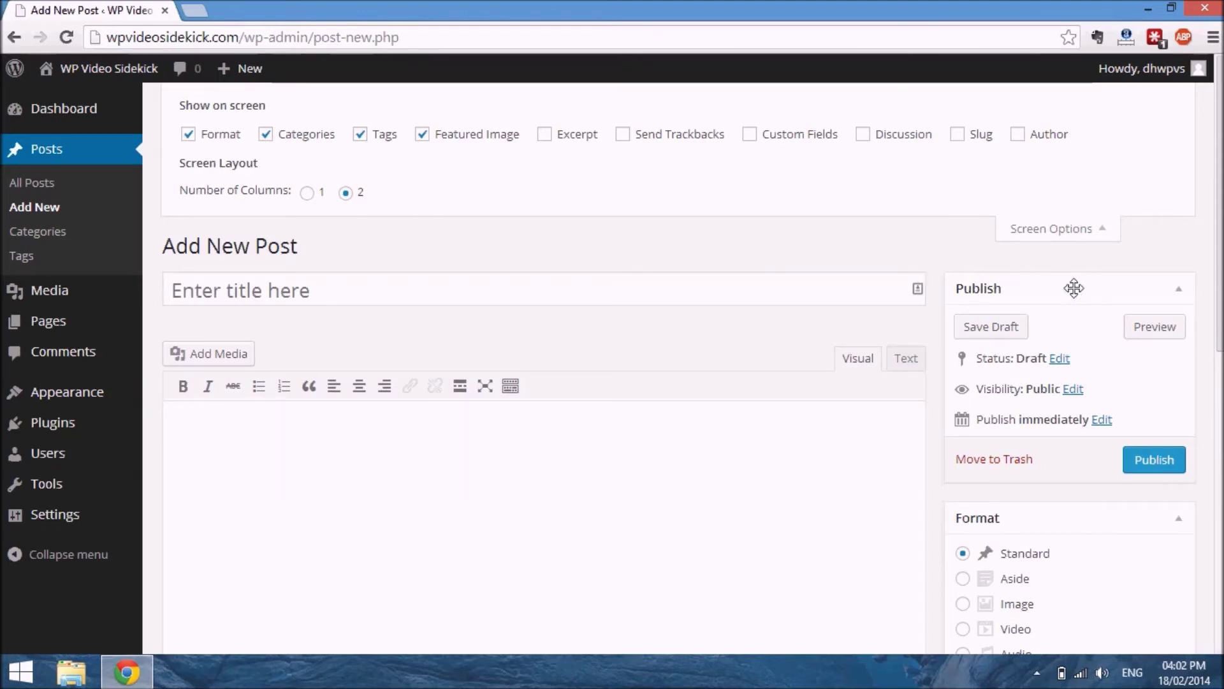
scroll(1095, 281, down, 2)
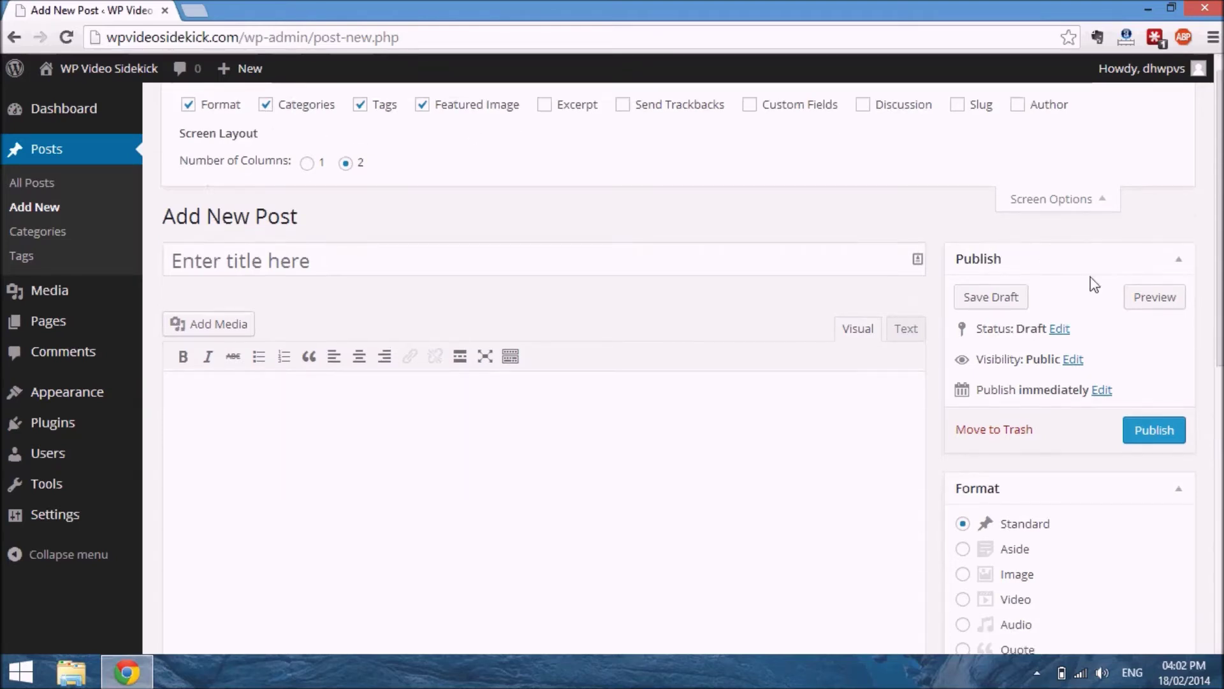
scroll(1099, 285, down, 1)
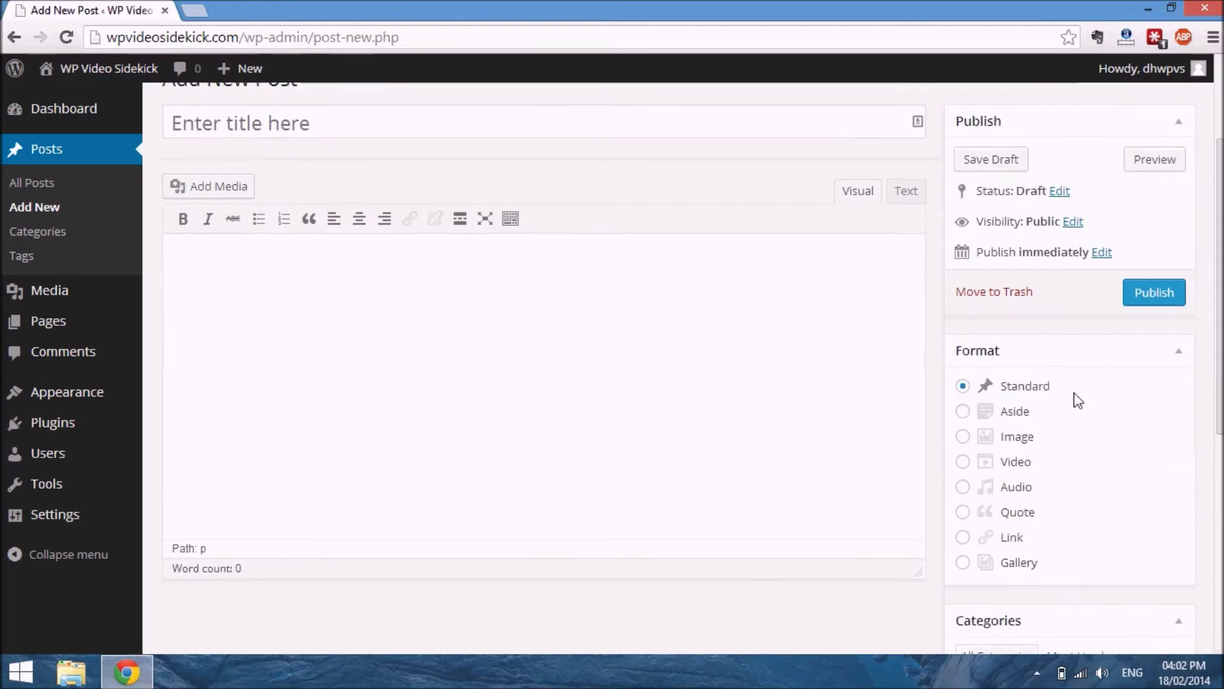
scroll(1077, 401, down, 5)
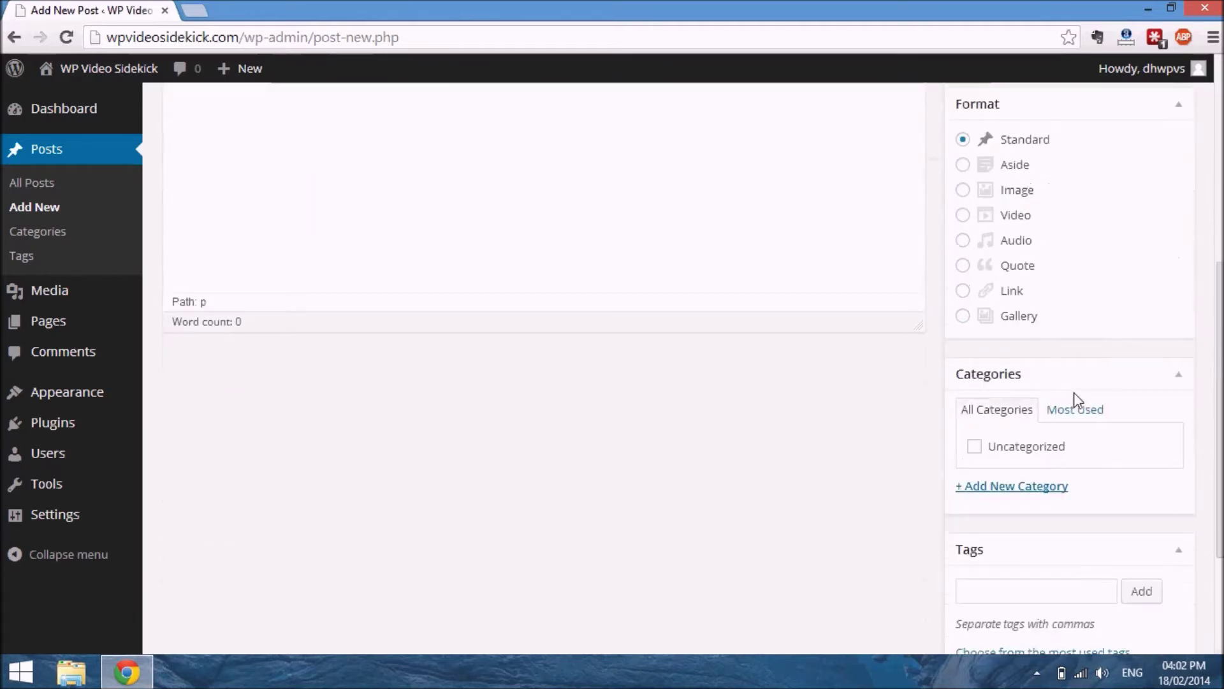
scroll(1080, 545, up, 8)
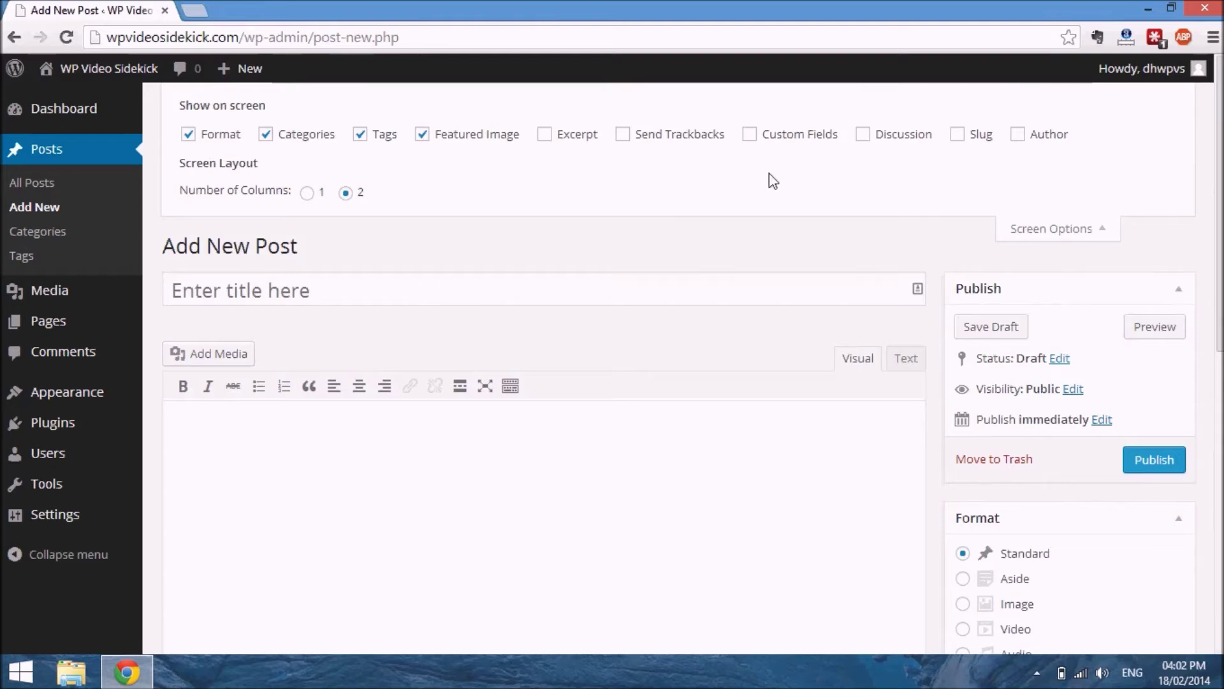
Enable the Discussion box in Screen Options and review it below the post editor
click(874, 144)
scroll(714, 630, down, 7)
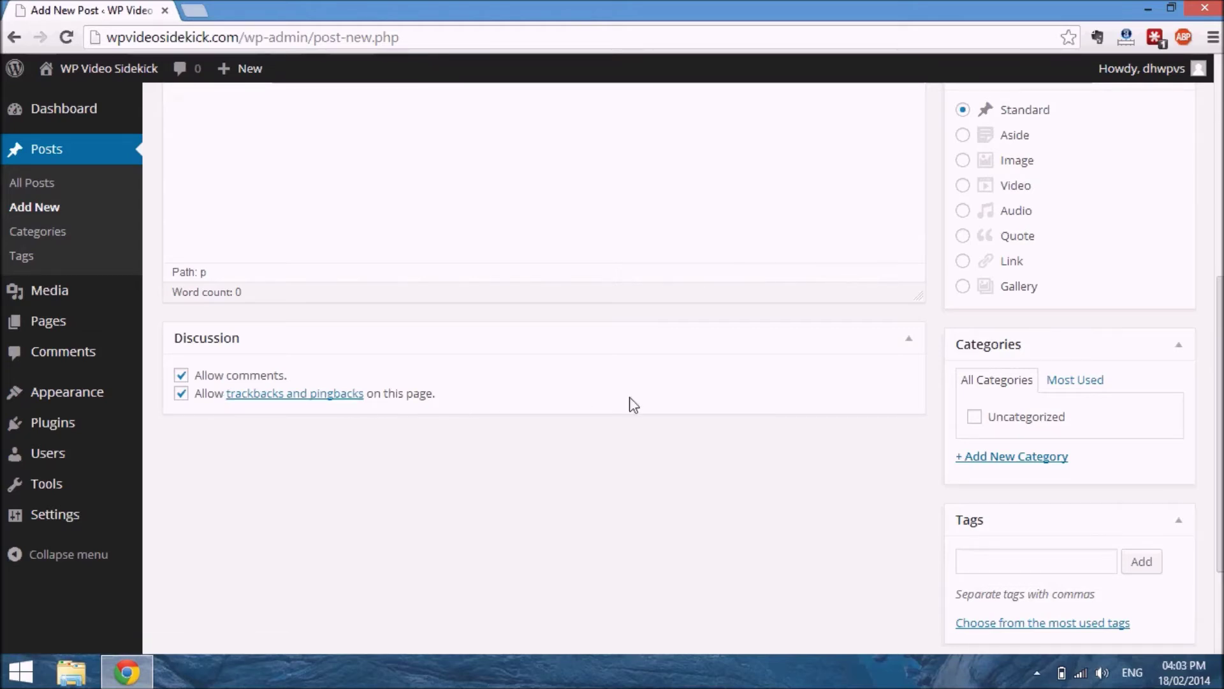
scroll(634, 405, up, 7)
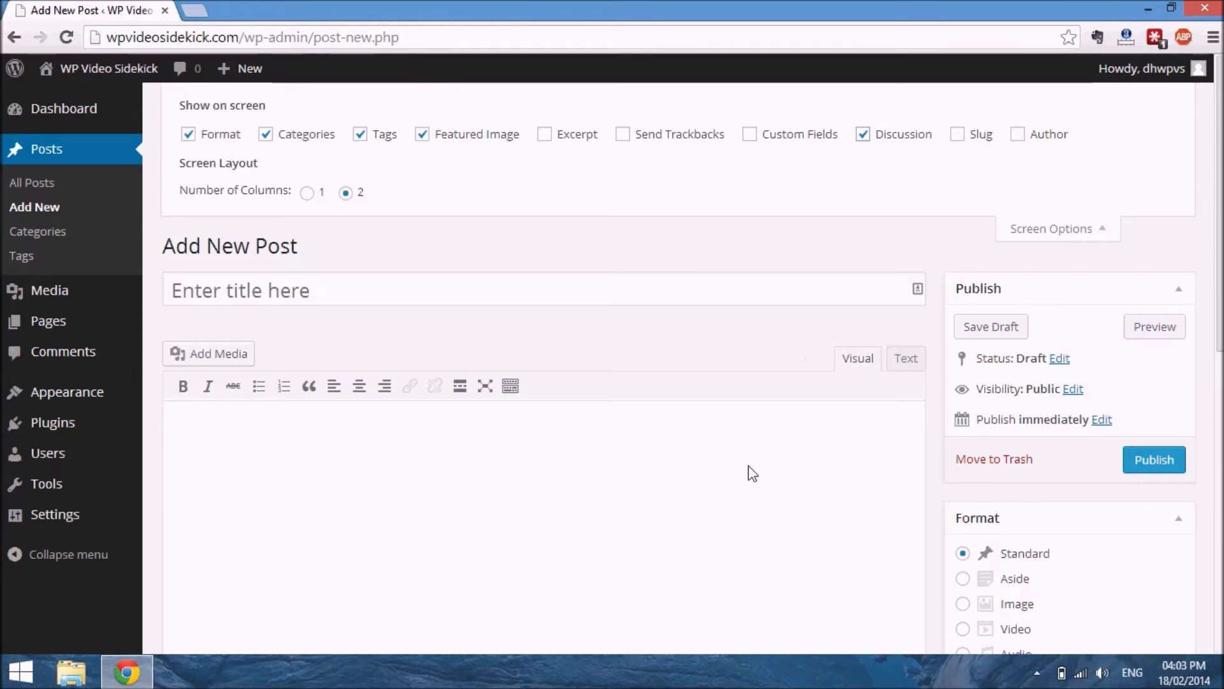
scroll(748, 467, down, 1)
scroll(752, 473, down, 4)
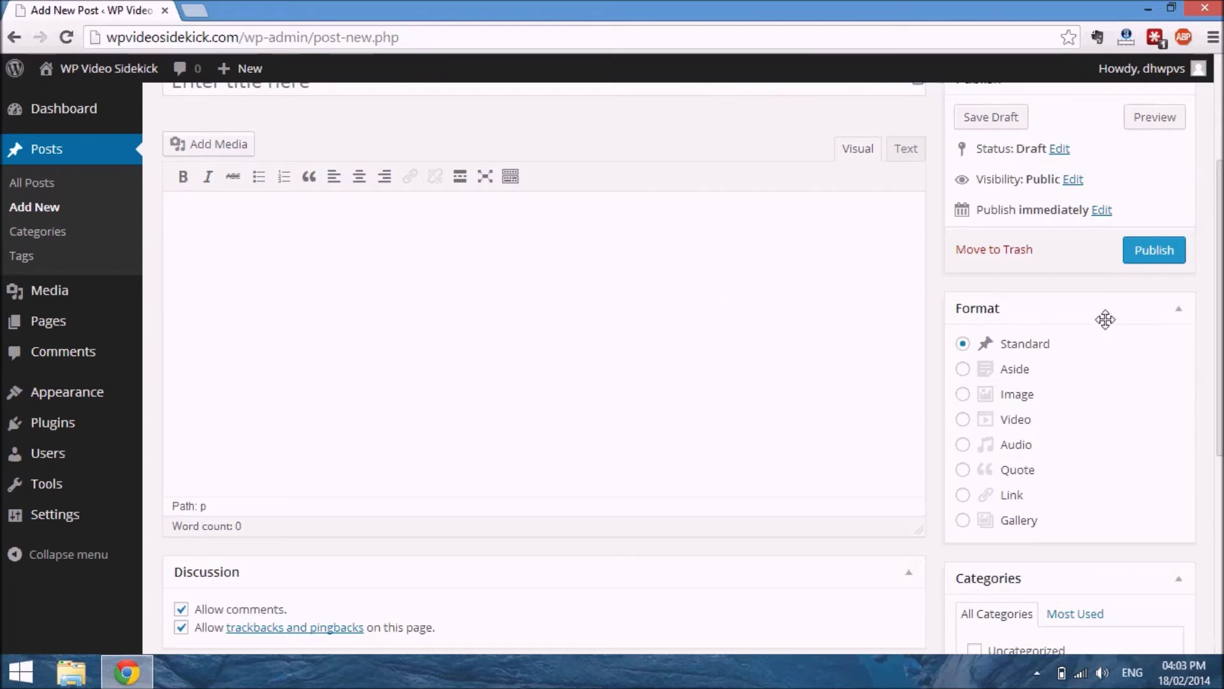
scroll(1103, 318, down, 2)
scroll(1100, 317, up, 3)
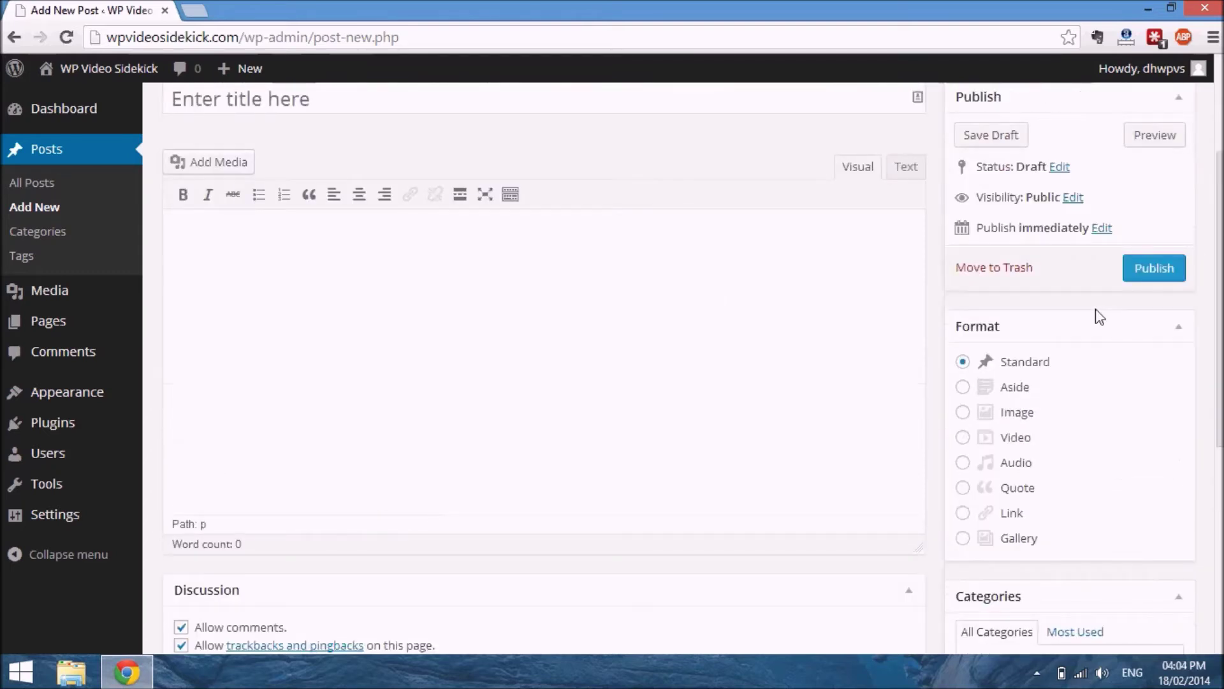
scroll(1100, 317, up, 2)
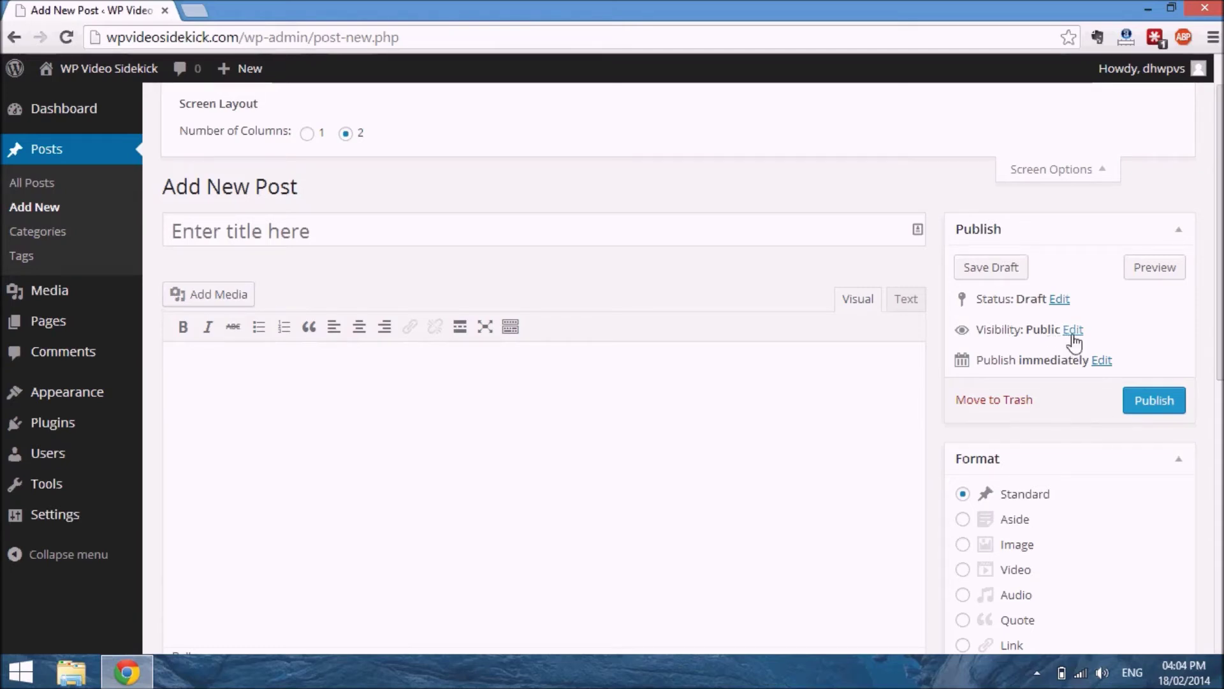
Try Password protected and Private visibility, then leave the post set to Public
click(1073, 331)
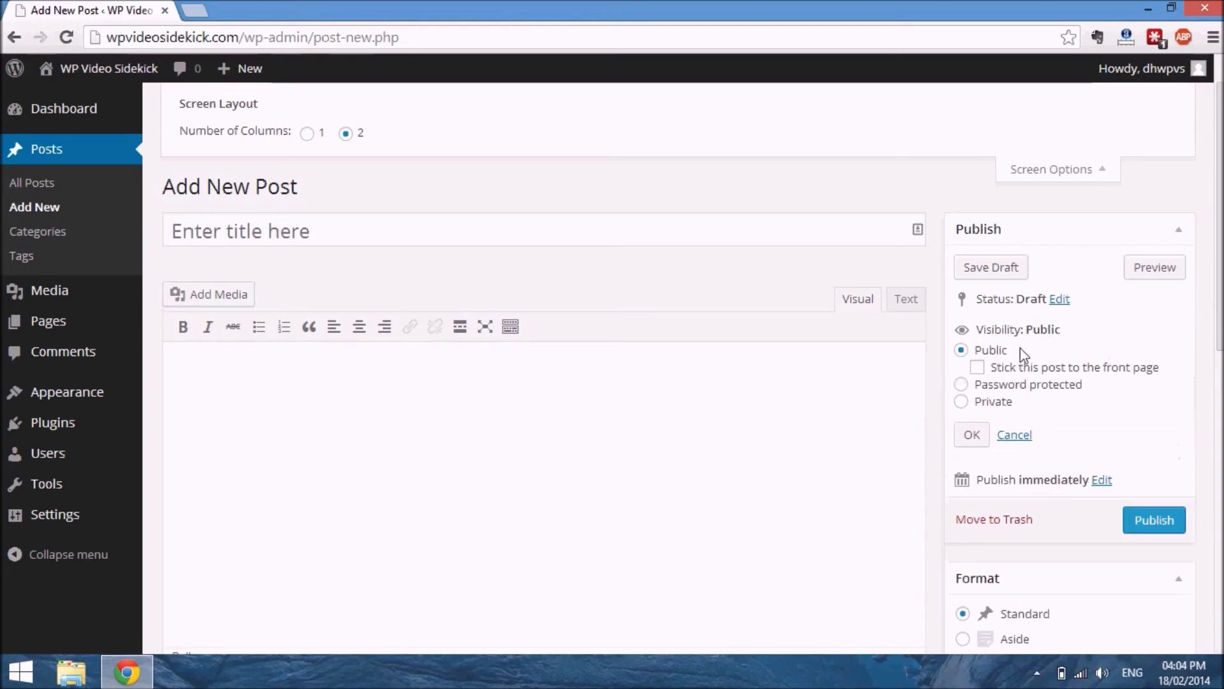
click(969, 385)
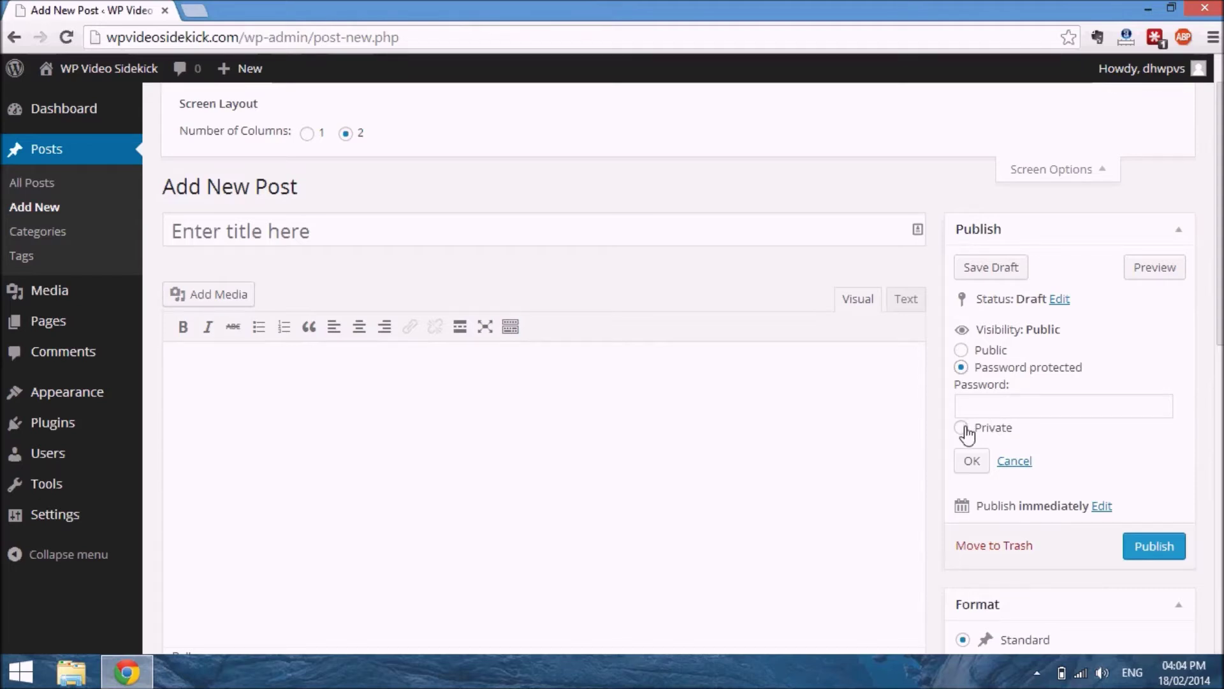
click(963, 427)
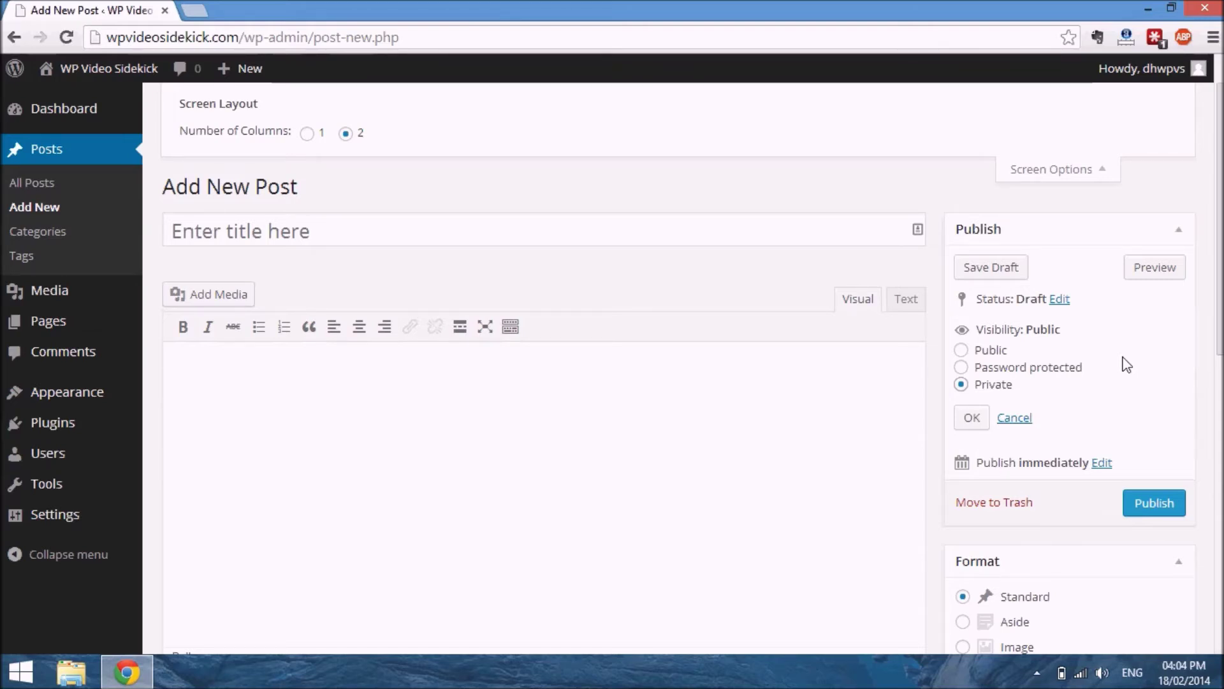
click(962, 368)
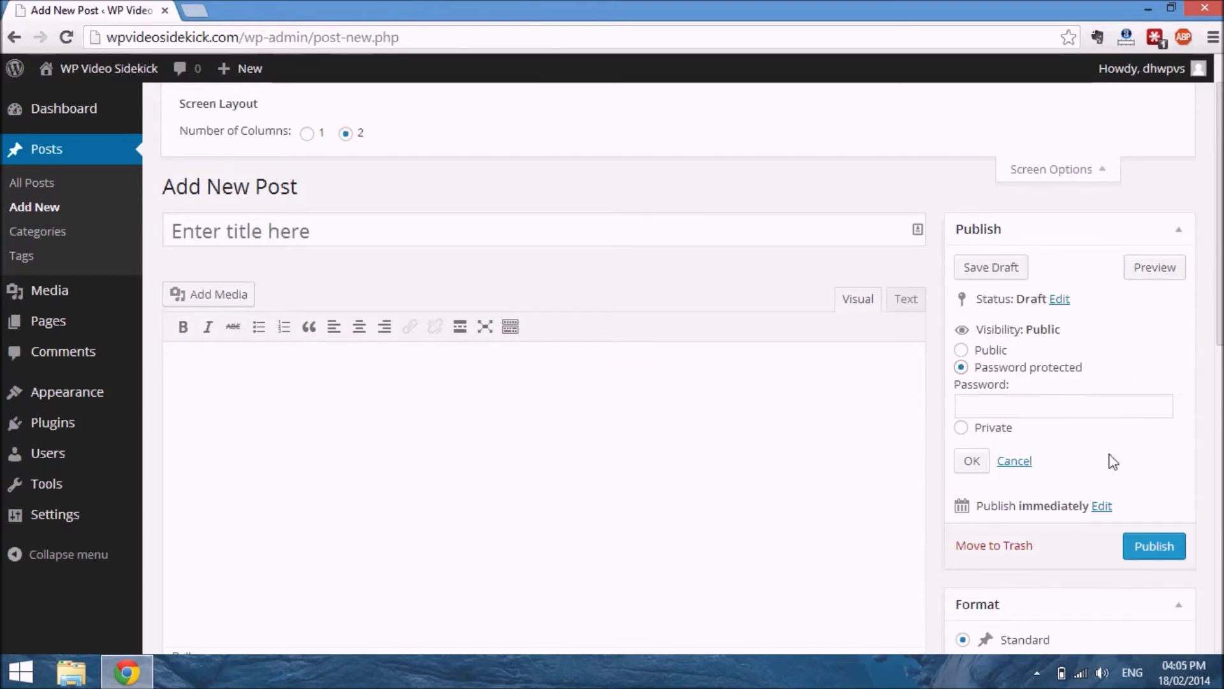
scroll(1112, 461, down, 3)
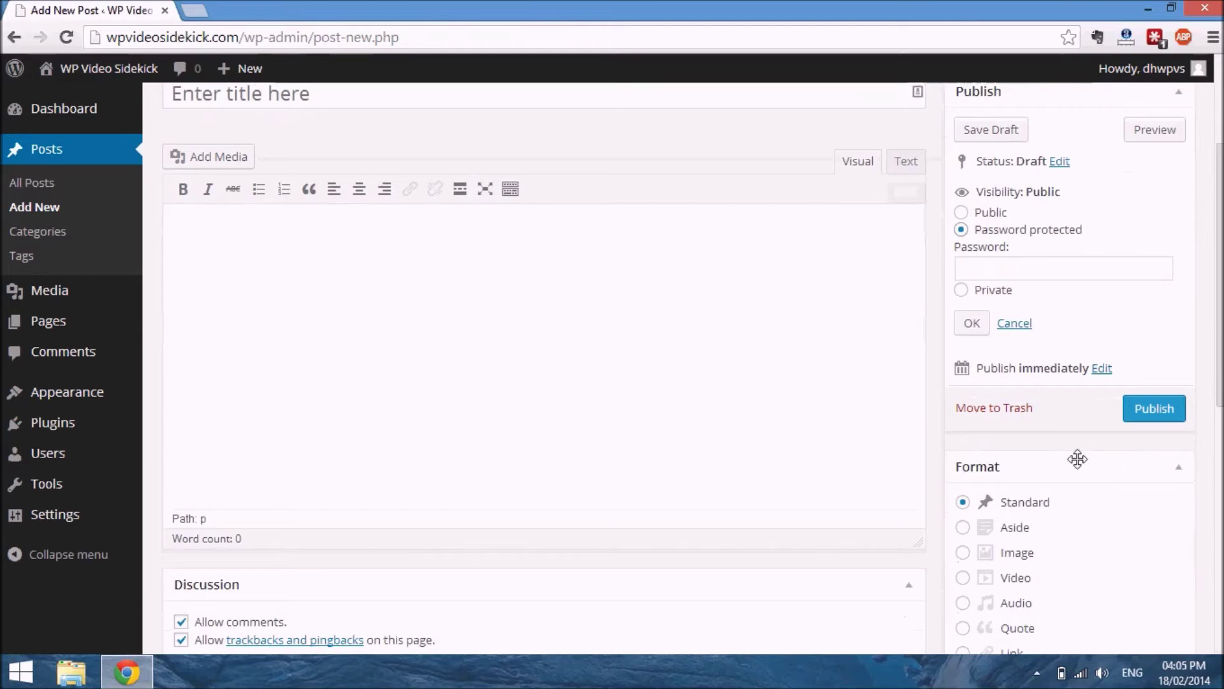
click(961, 212)
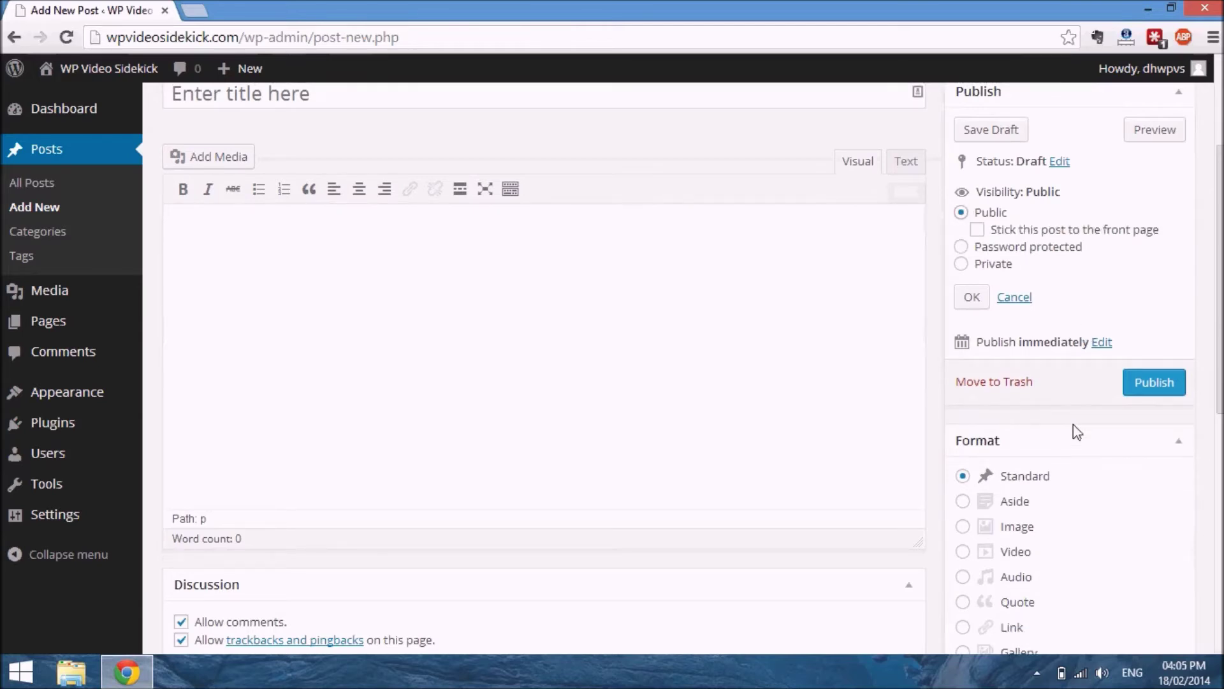
scroll(1073, 425, down, 3)
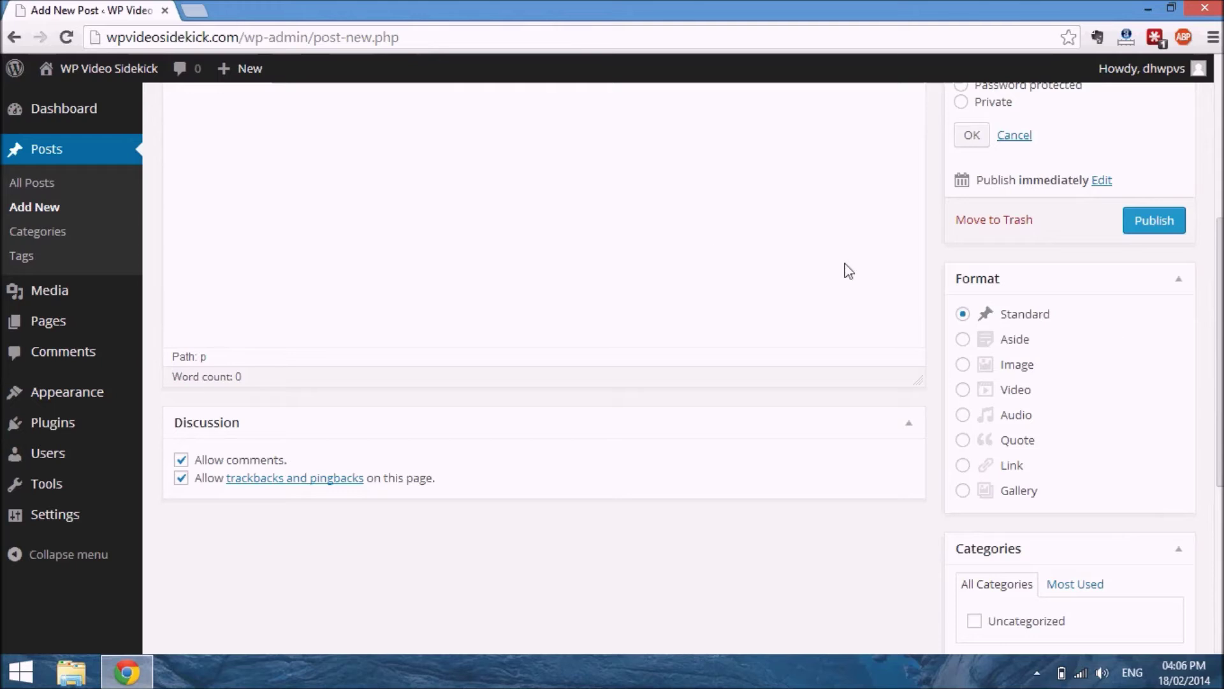
scroll(712, 250, up, 2)
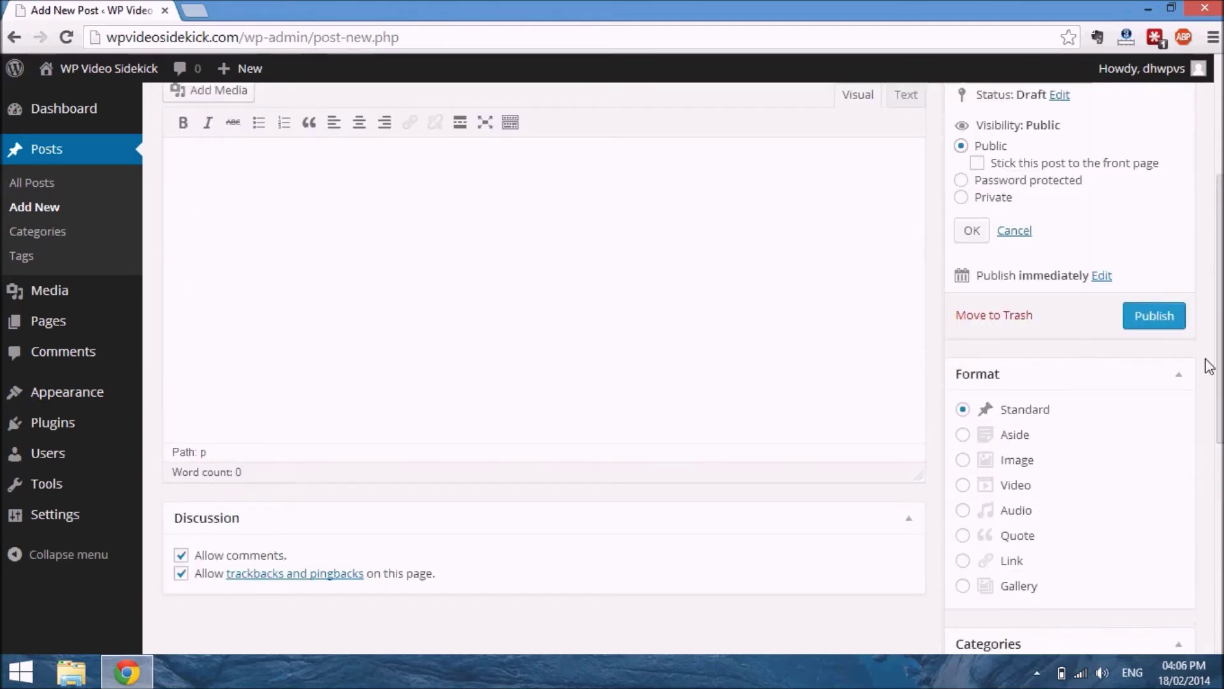
scroll(1133, 444, down, 4)
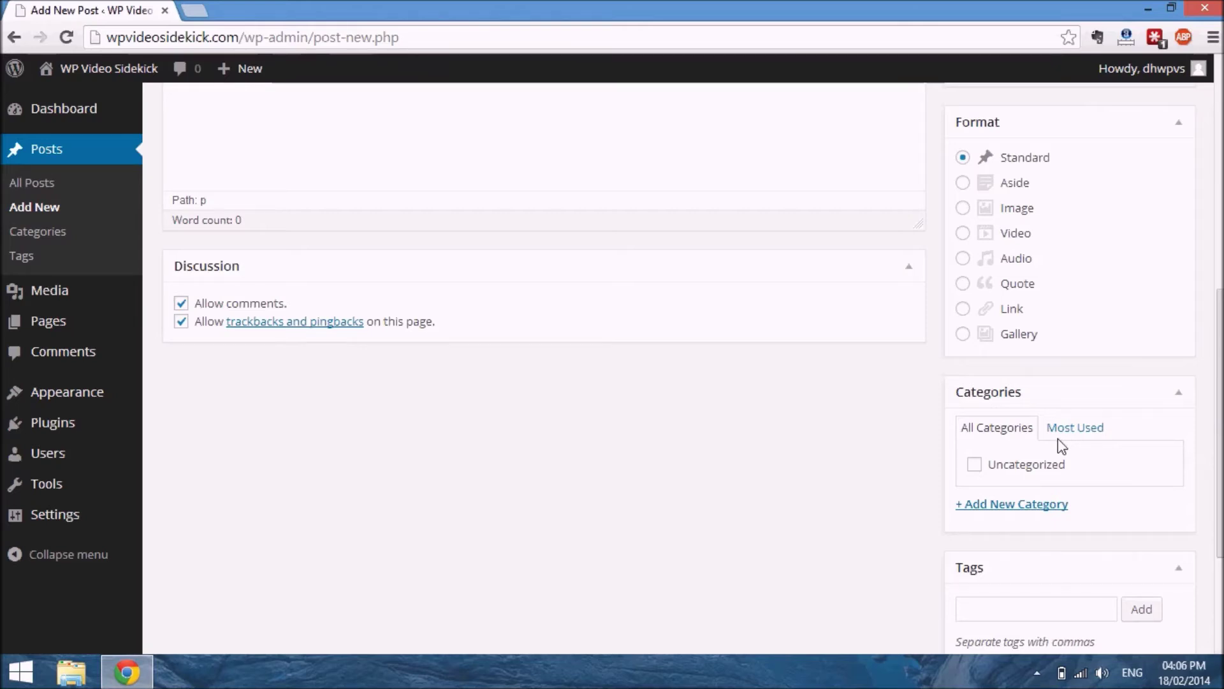
Open the Add New Category form under Uncategorized and put focus in the Tags field
click(991, 513)
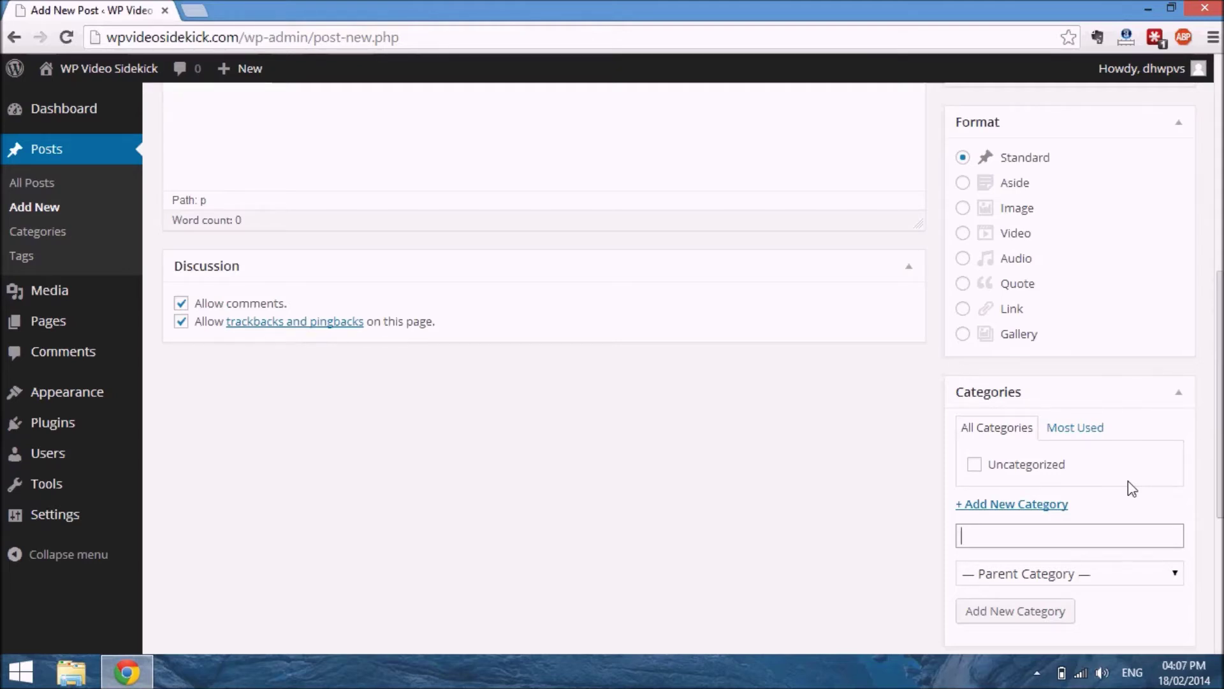
scroll(1127, 481, down, 2)
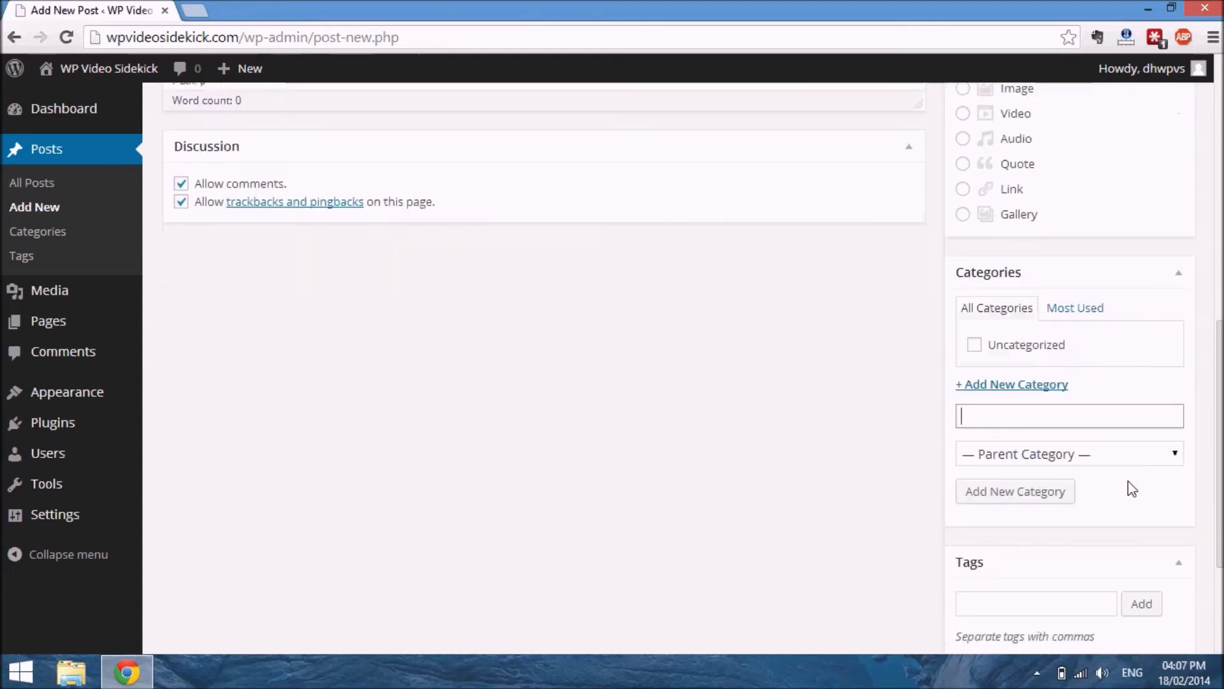
scroll(1128, 480, down, 2)
click(1069, 482)
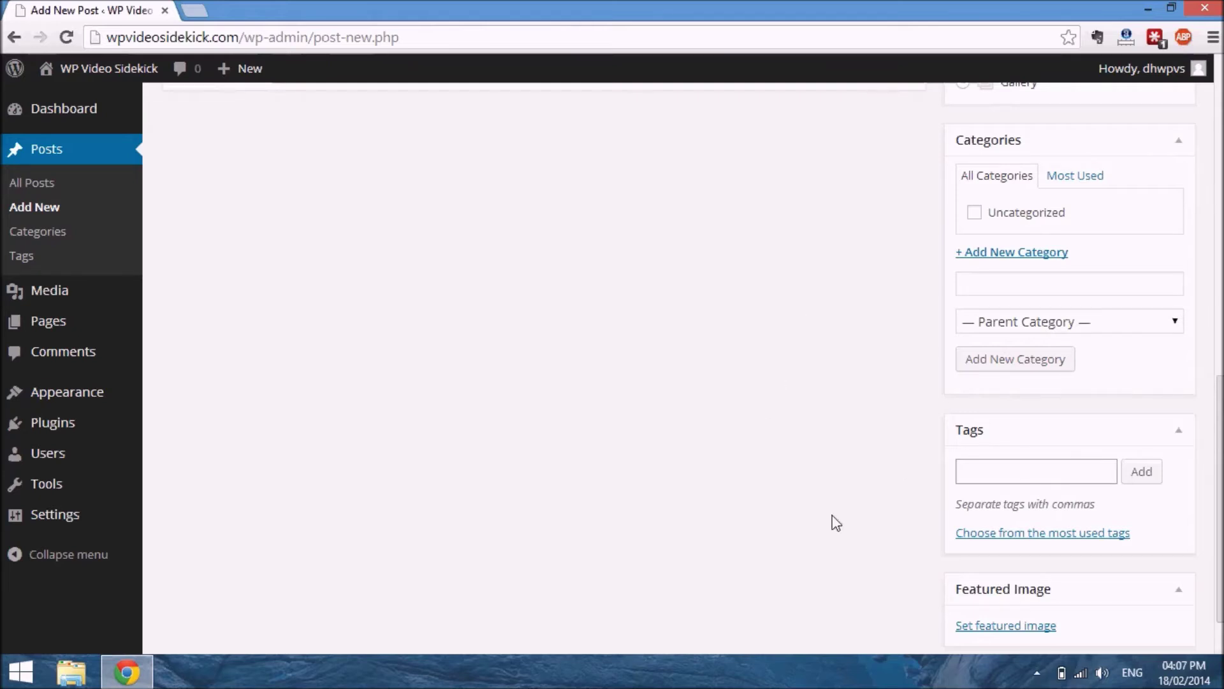
scroll(836, 523, down, 1)
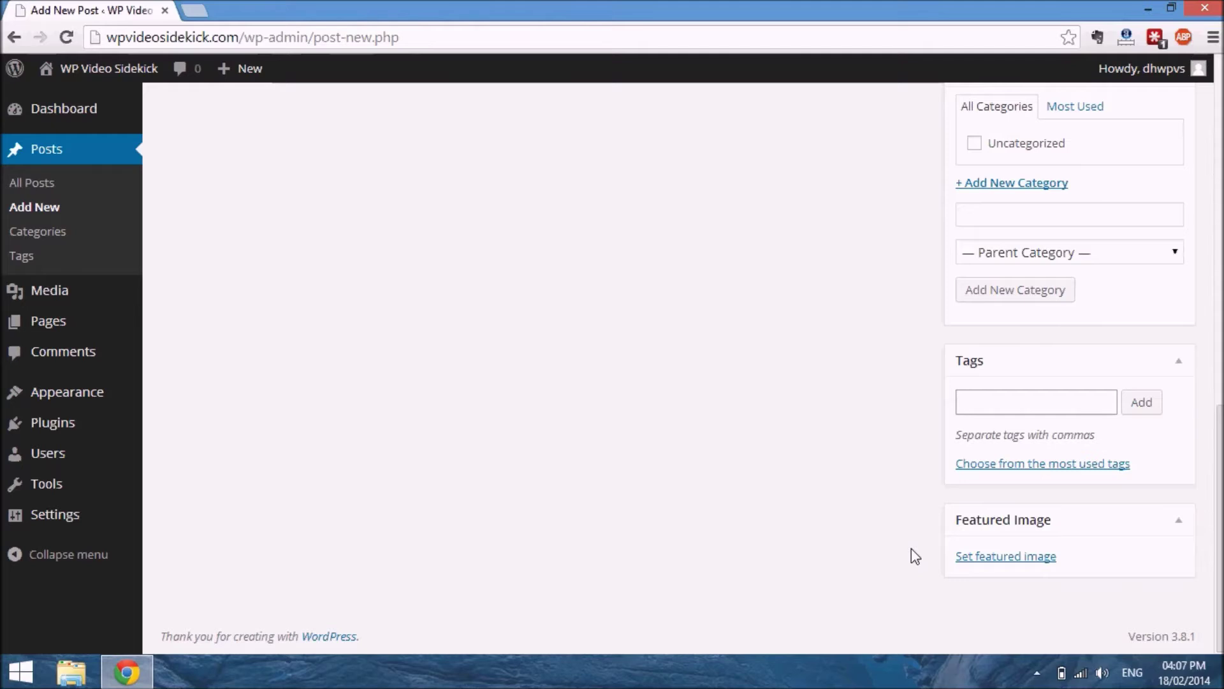
scroll(912, 550, up, 15)
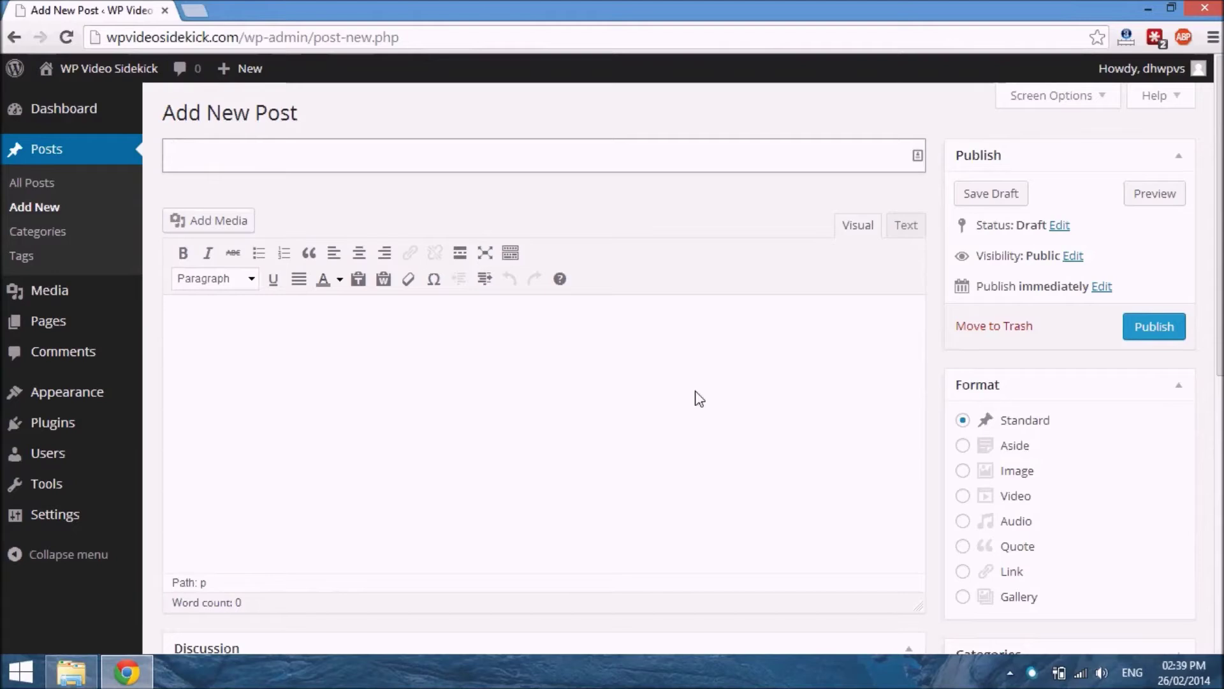
Title the post 'Test Post' and paste a lorem ipsum paragraph into the body
text(Test Post)
click(338, 368)
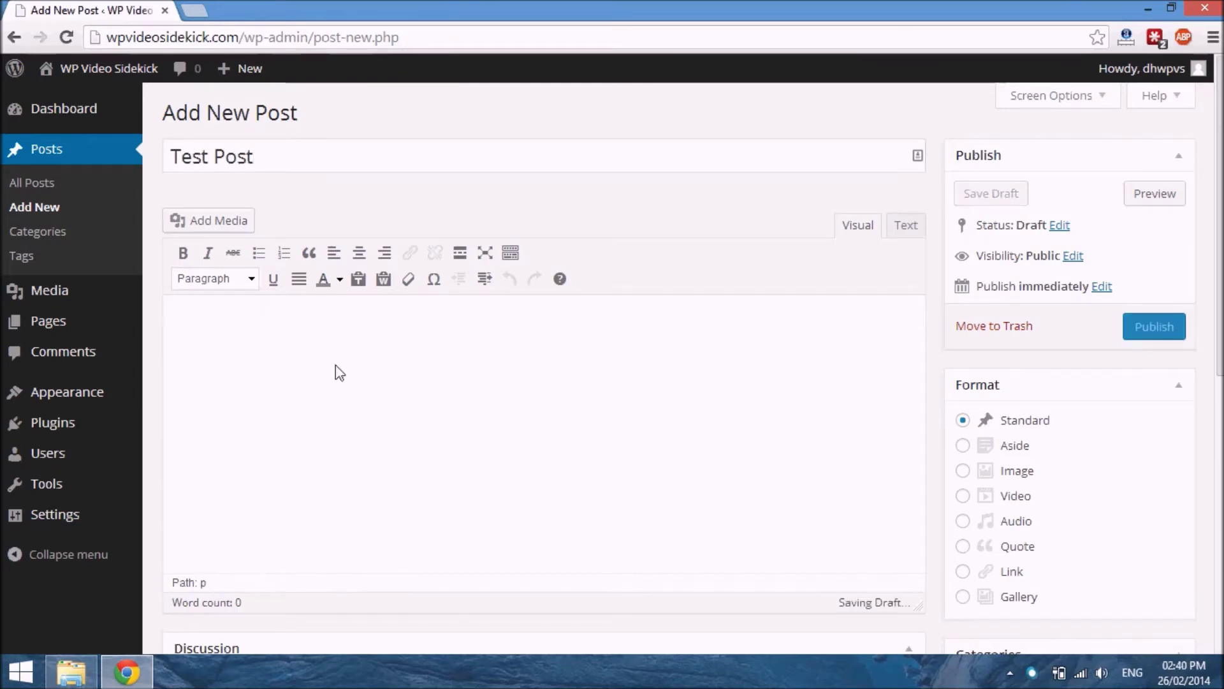
text(Lorem ipsum dolor sit amet, consectetur adipiscing elit. Quisque eget sollicitudin diam. Curabitur eu venenatis diam, ac feugiat justo. Suspendisse convallis auctor turpis, porttitor facilisis justo porta adipiscing. Suspendisse potenti. Nam auctor vestibulum libero, sed placerat felis pulvinar et. Morbi tincidunt, urna nec porttitor mattis, erat lacus venenatis odio, ac commodo magna nisi in purus. Morbi viverra nec arcu id scelerisque.)
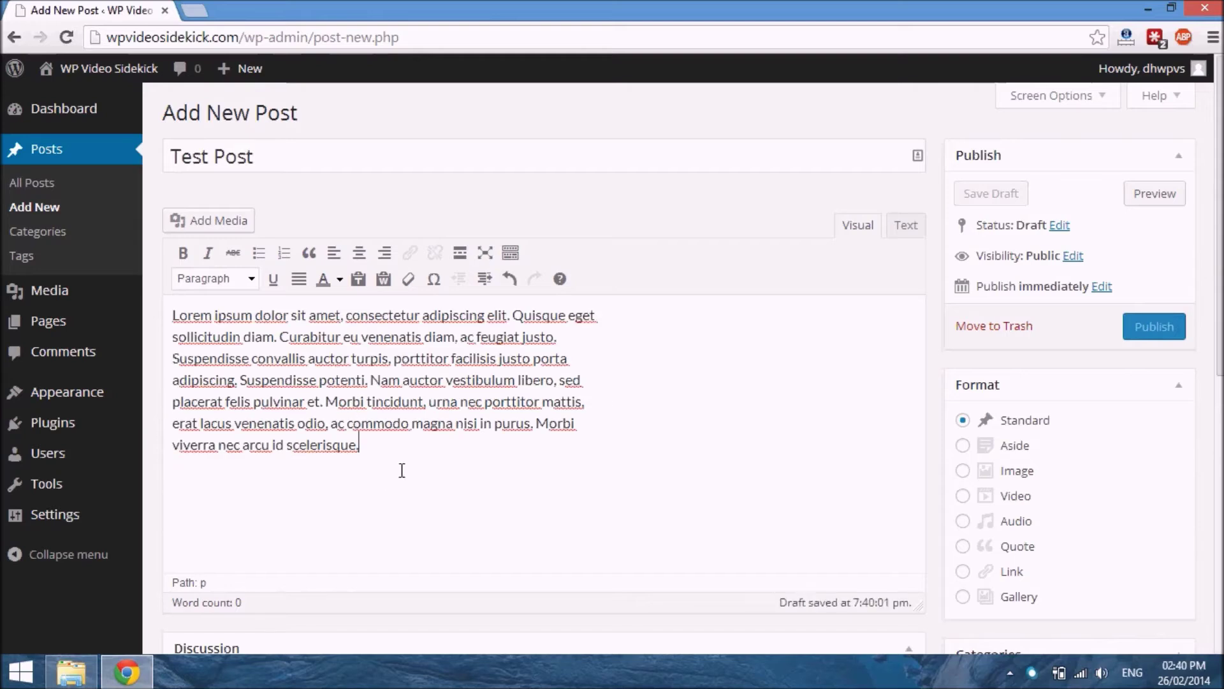
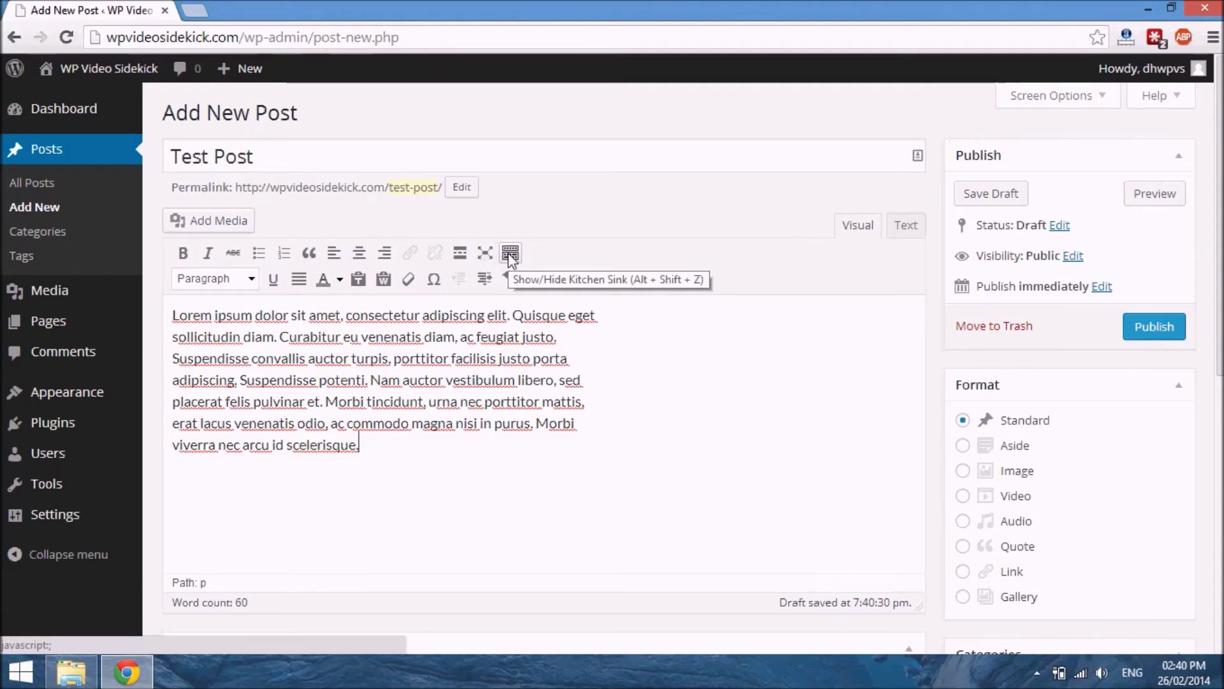
Make the opening words 'Lorem ipsum dolor sit amet' bold
click(510, 254)
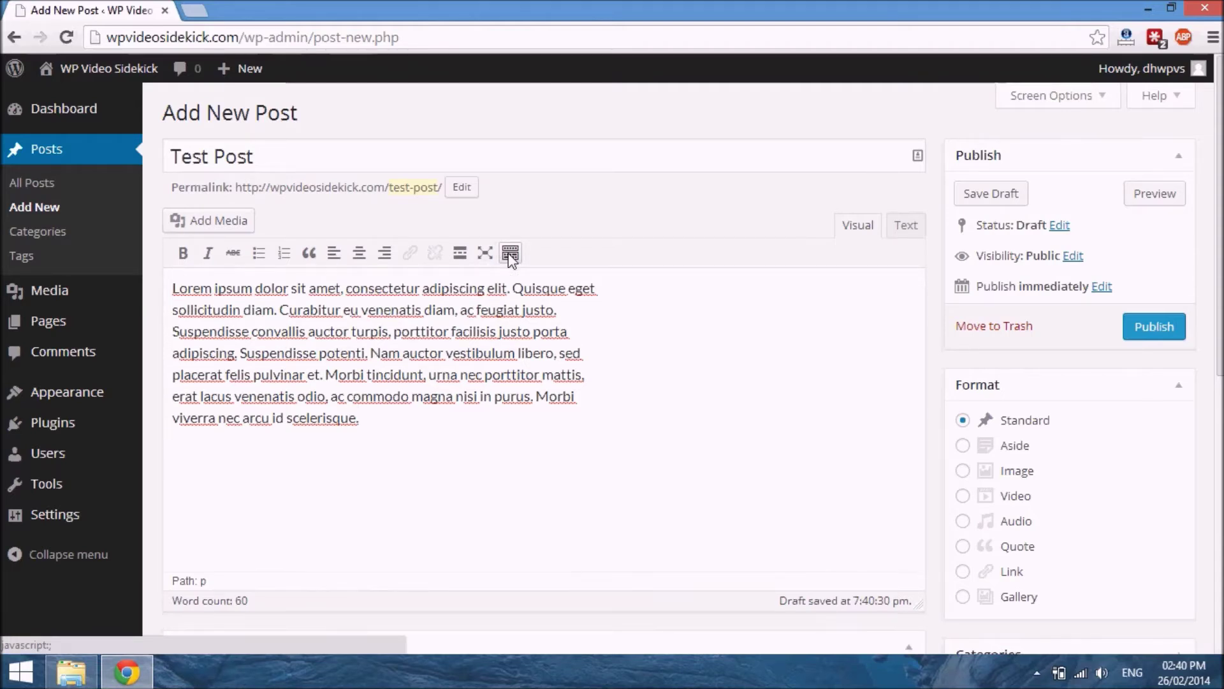
click(510, 253)
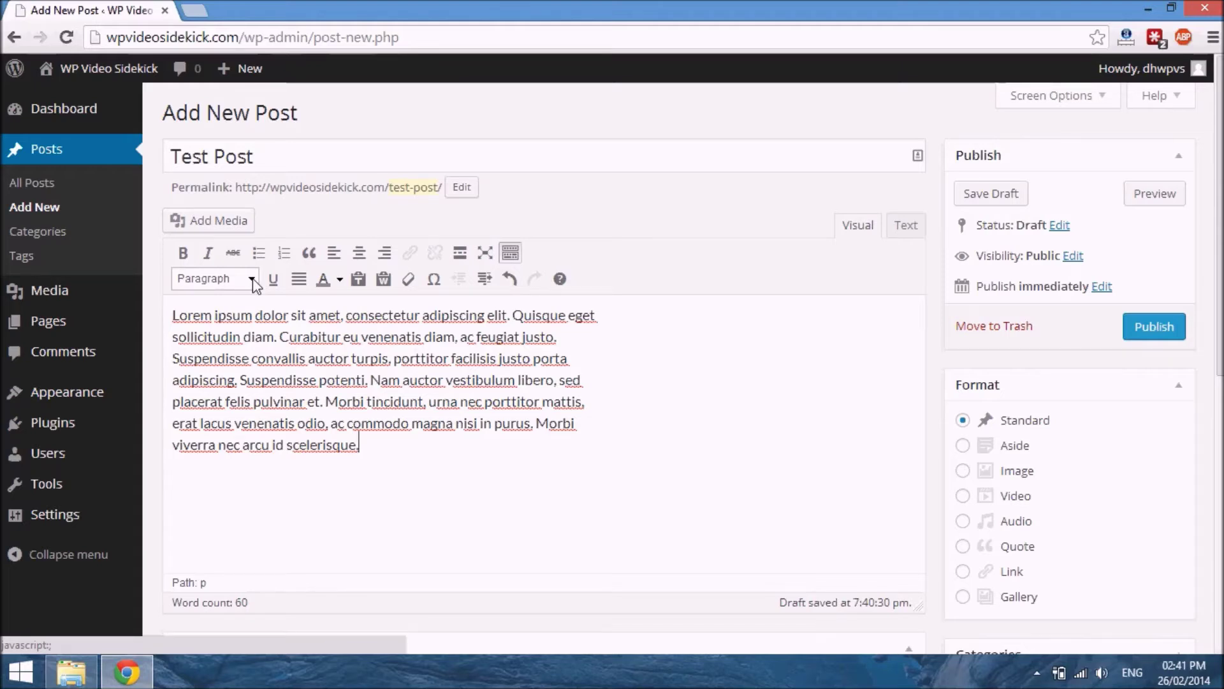
click(253, 278)
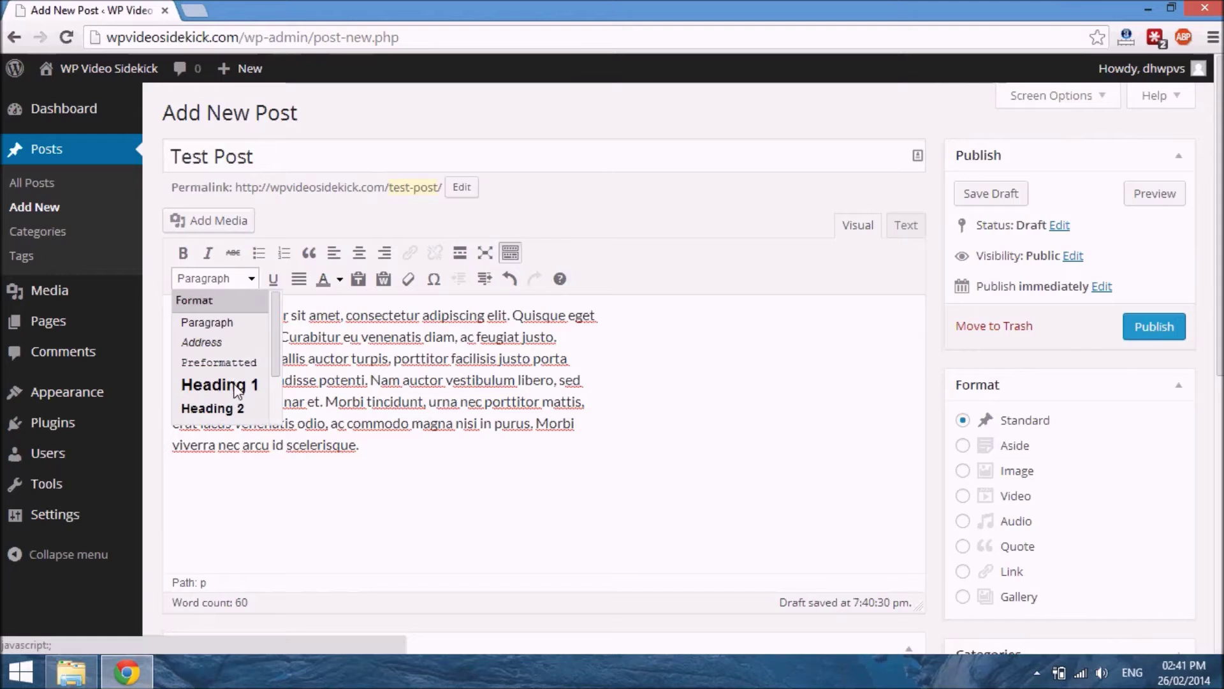
click(371, 358)
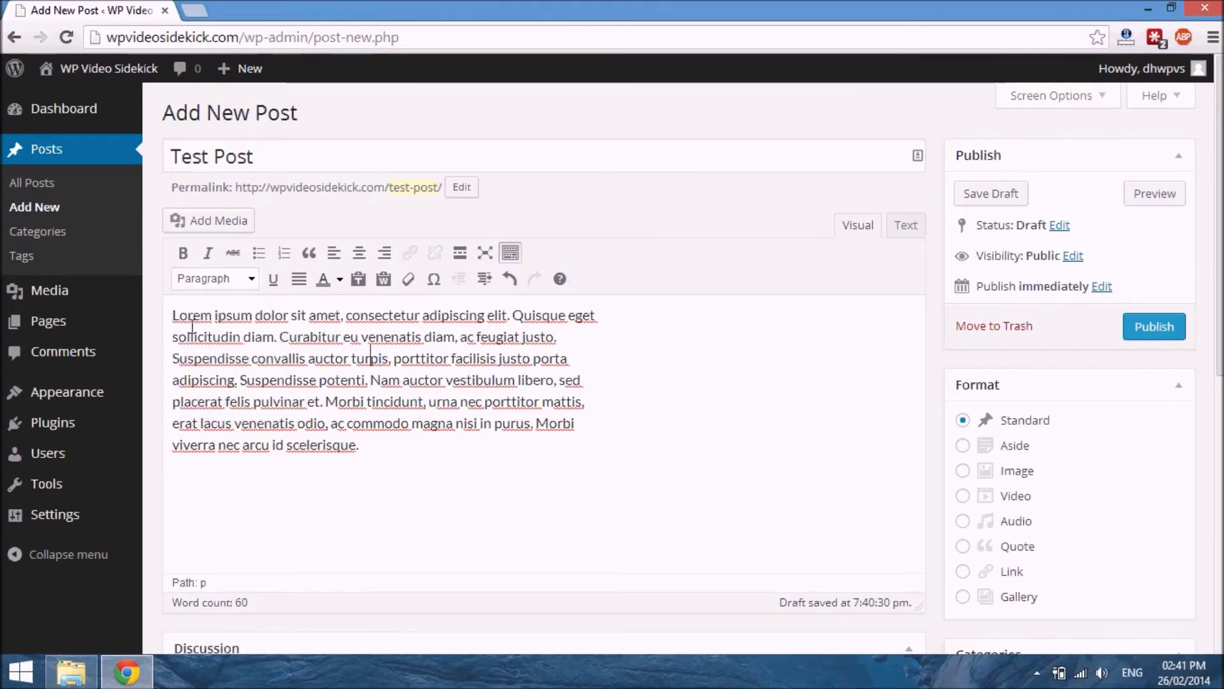
drag(173, 317, 349, 330)
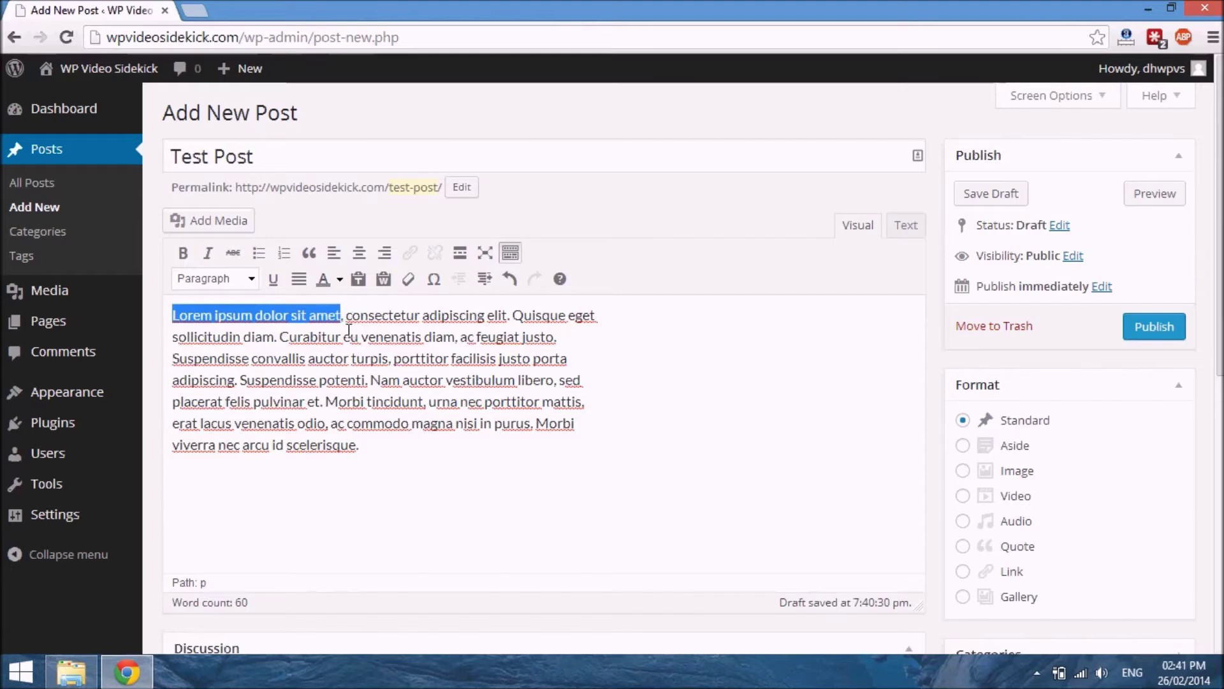
click(183, 253)
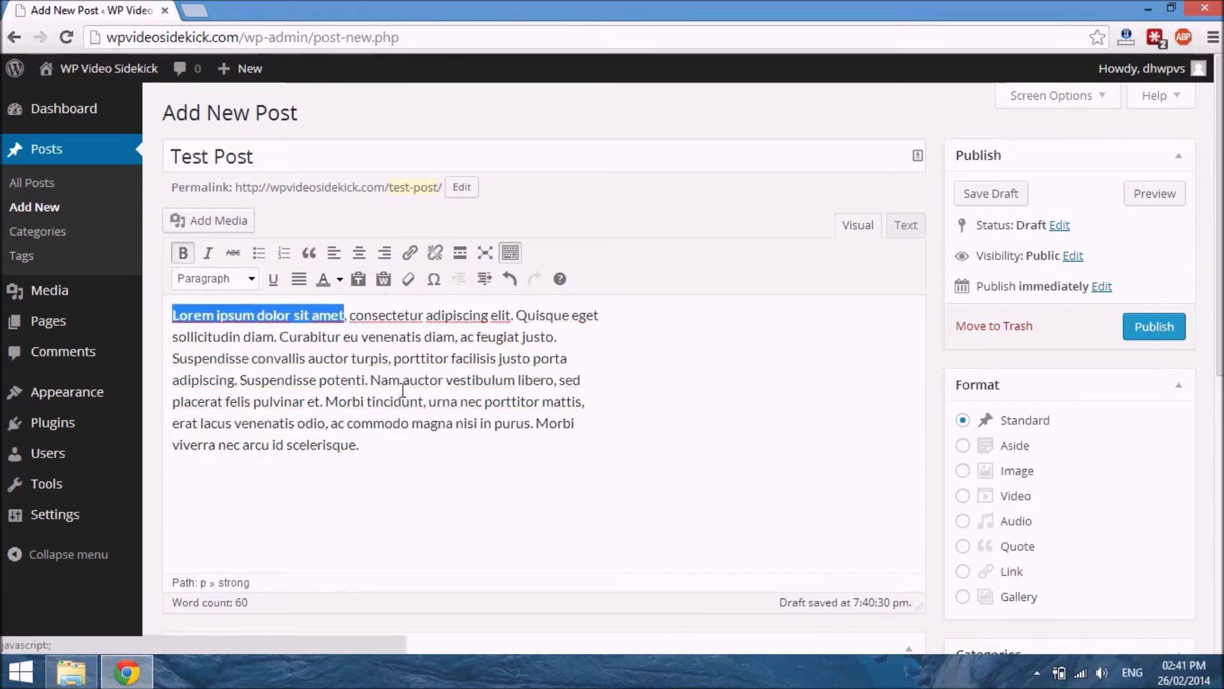
click(406, 359)
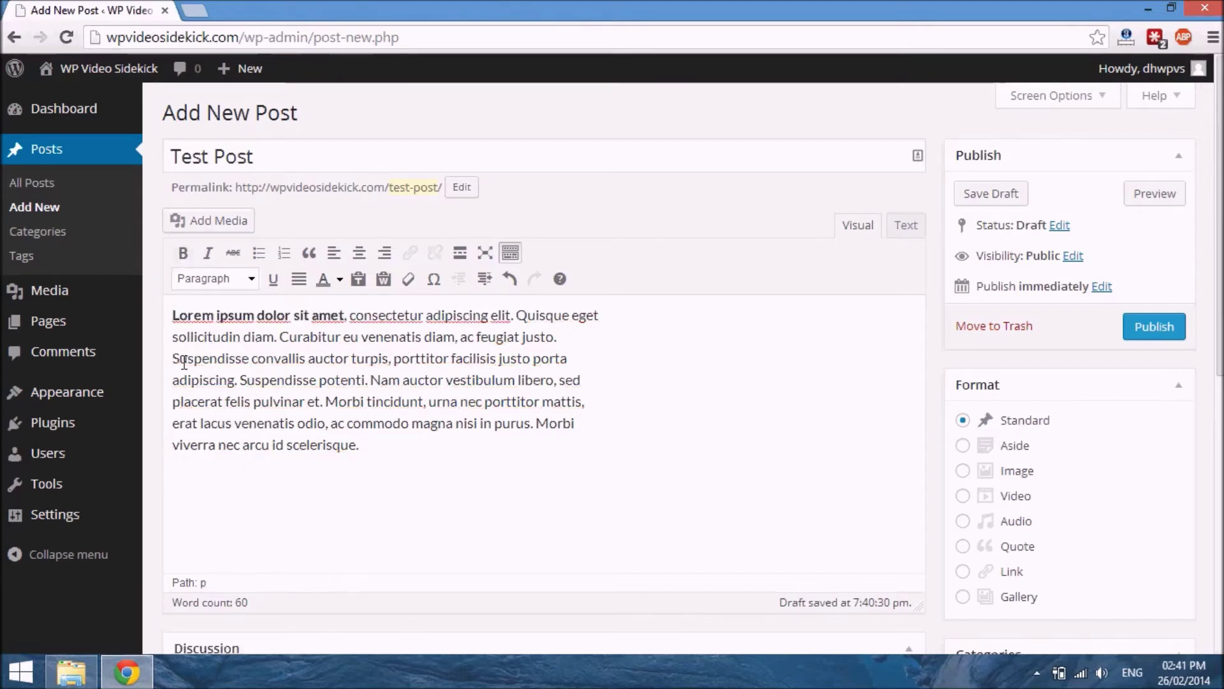
Split off the line from 'Suspendisse' to 'justo porta' as its own blockquote paragraph
key(Return)
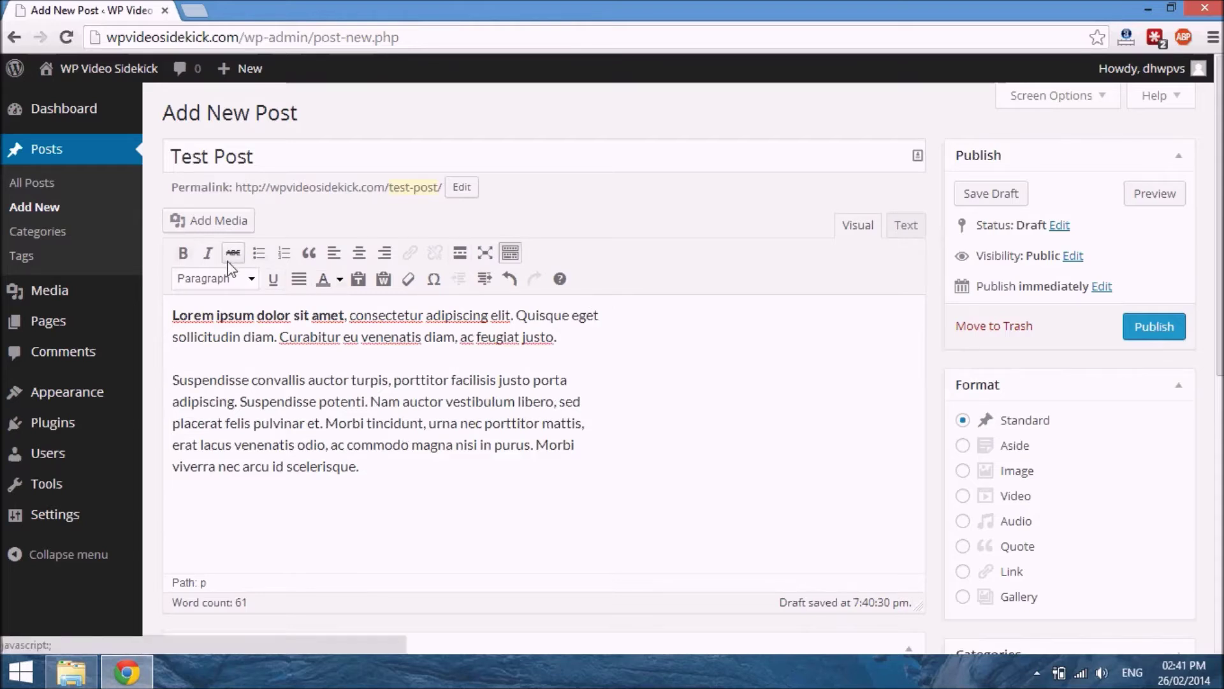
drag(173, 380, 257, 389)
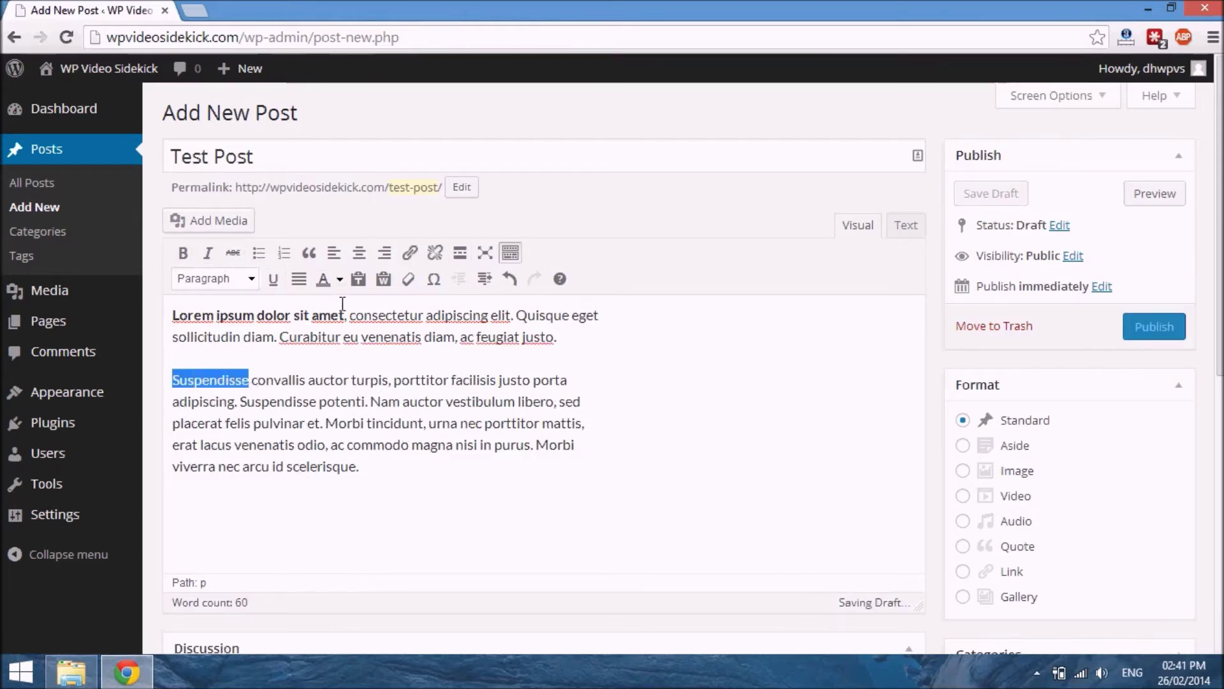
click(312, 260)
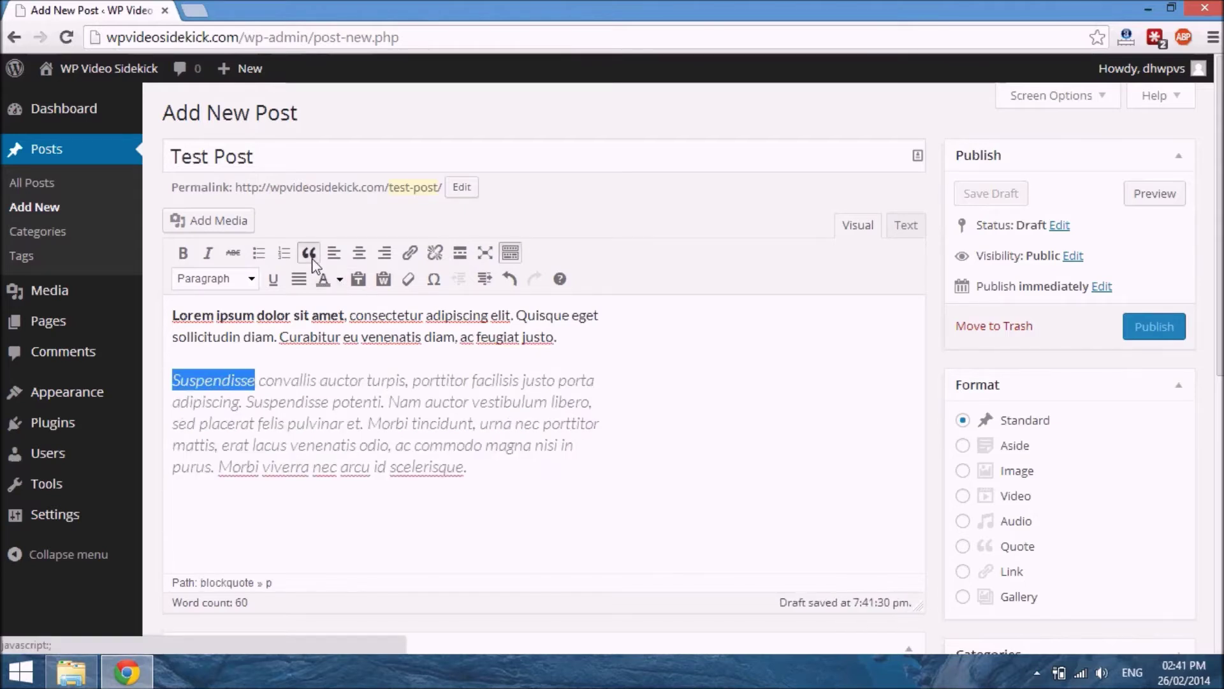
key(ctrl+z)
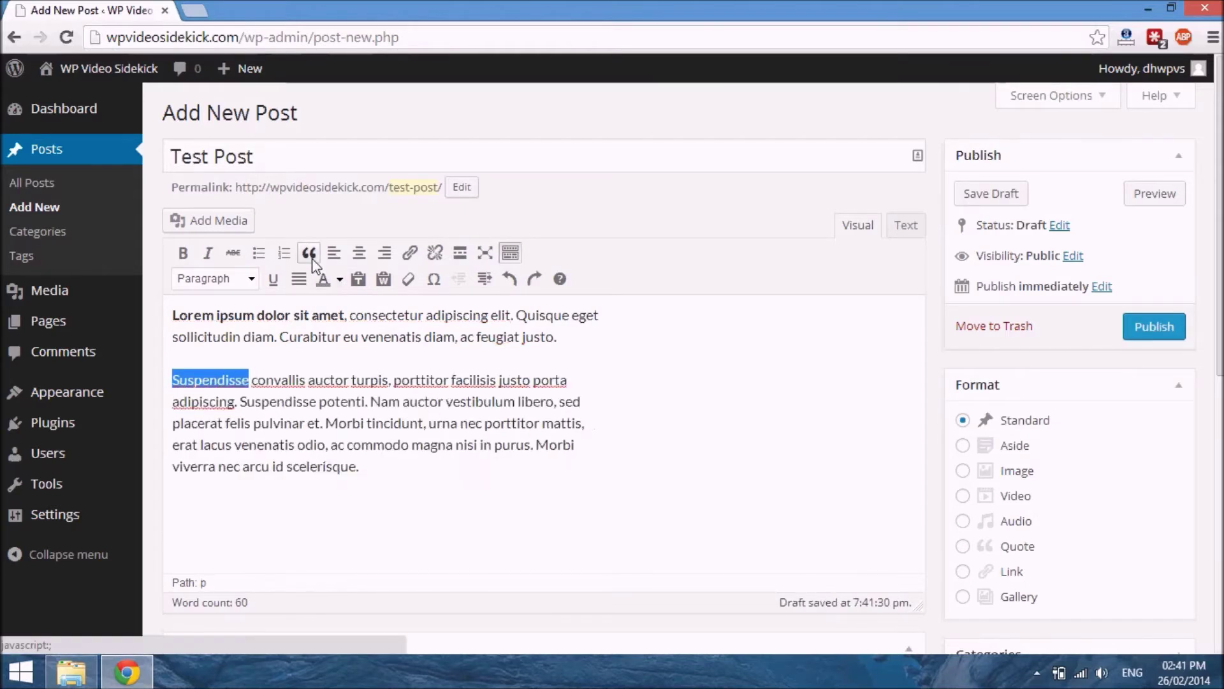
click(252, 381)
drag(173, 381, 576, 382)
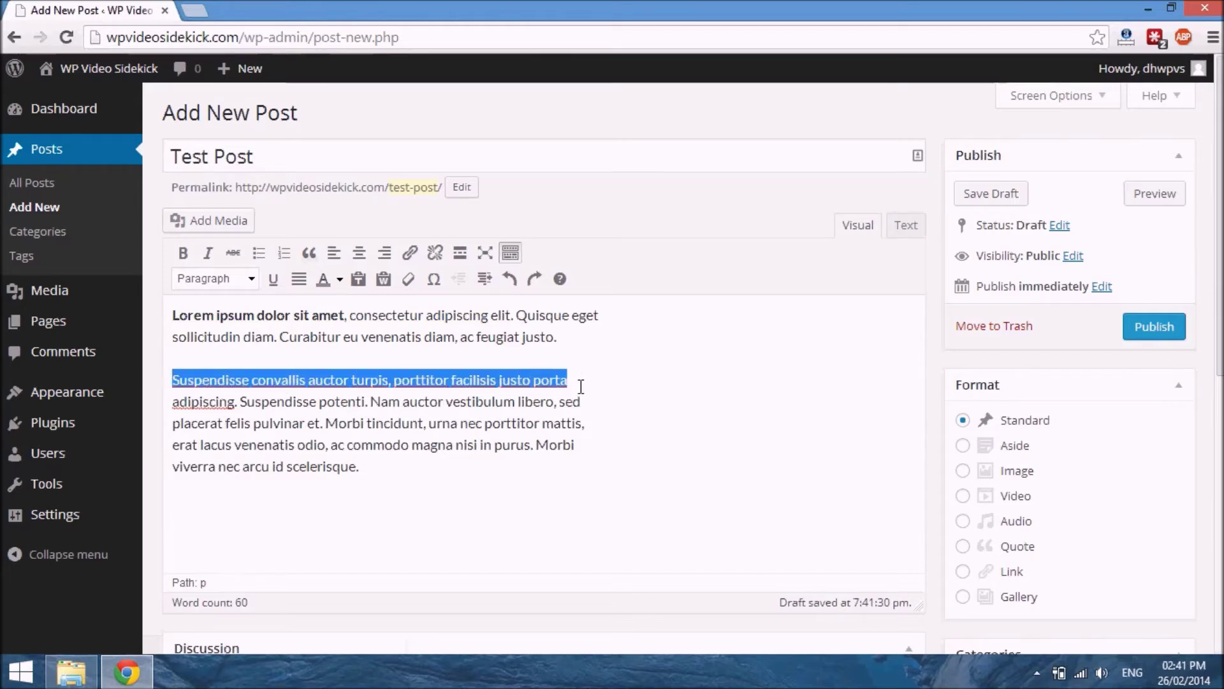
click(576, 383)
key(Return)
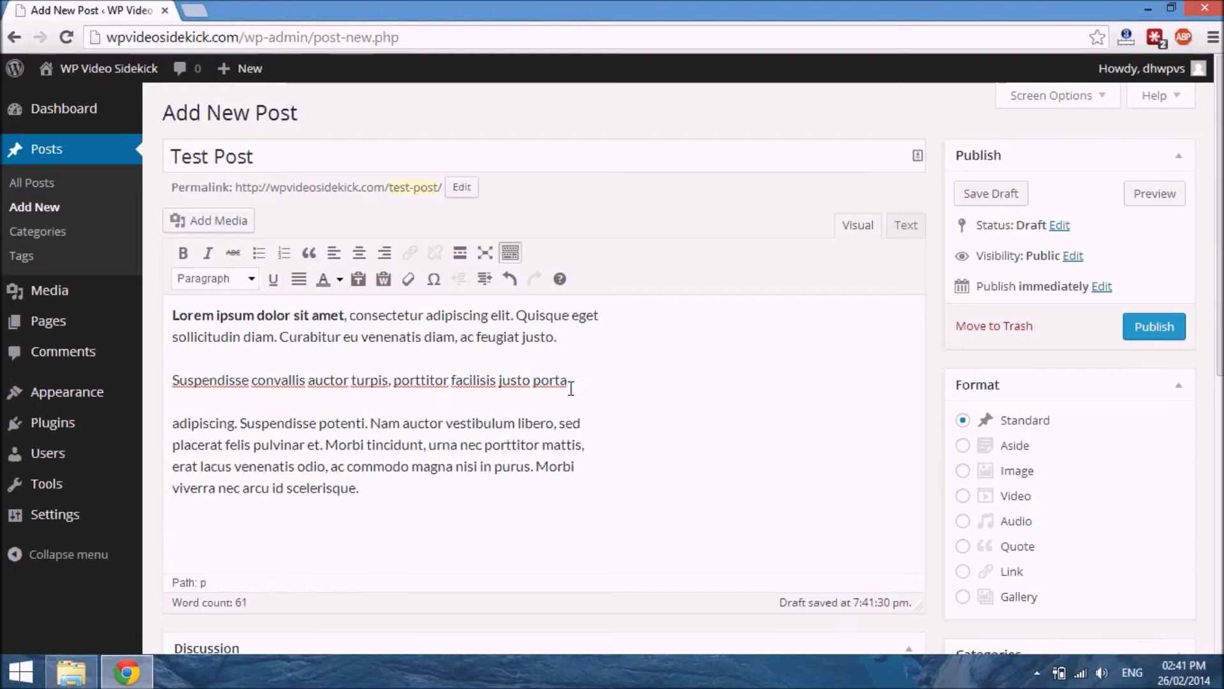
drag(568, 381, 171, 390)
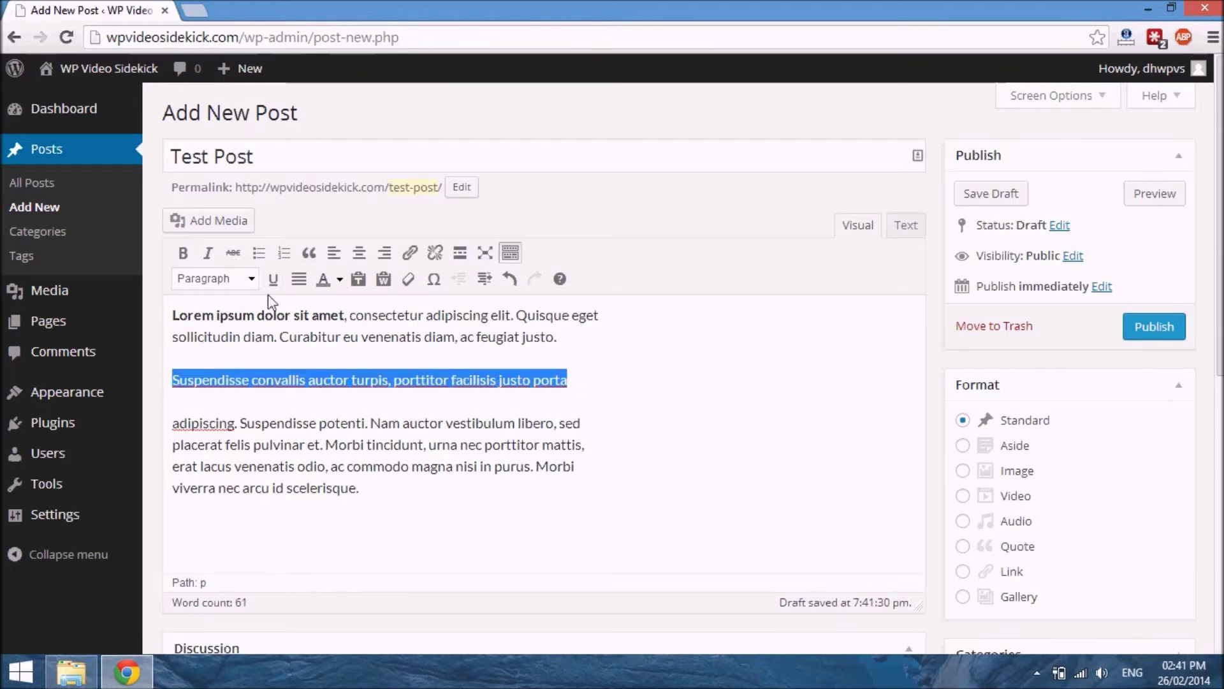
click(312, 256)
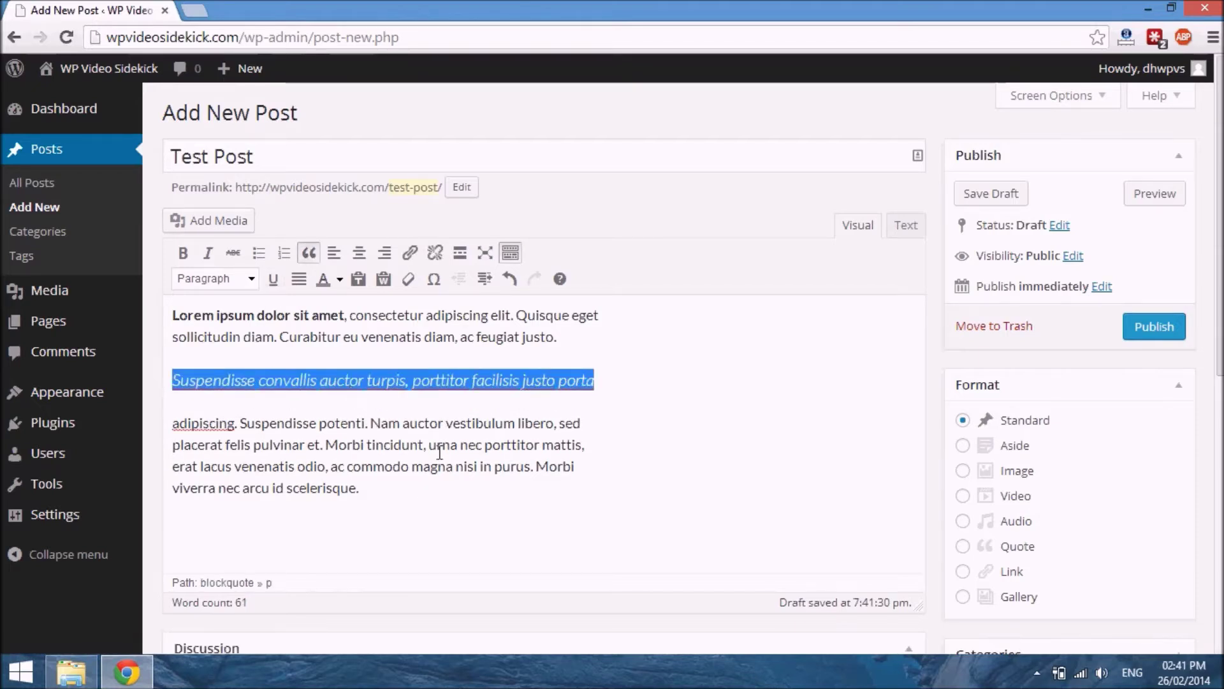
click(457, 465)
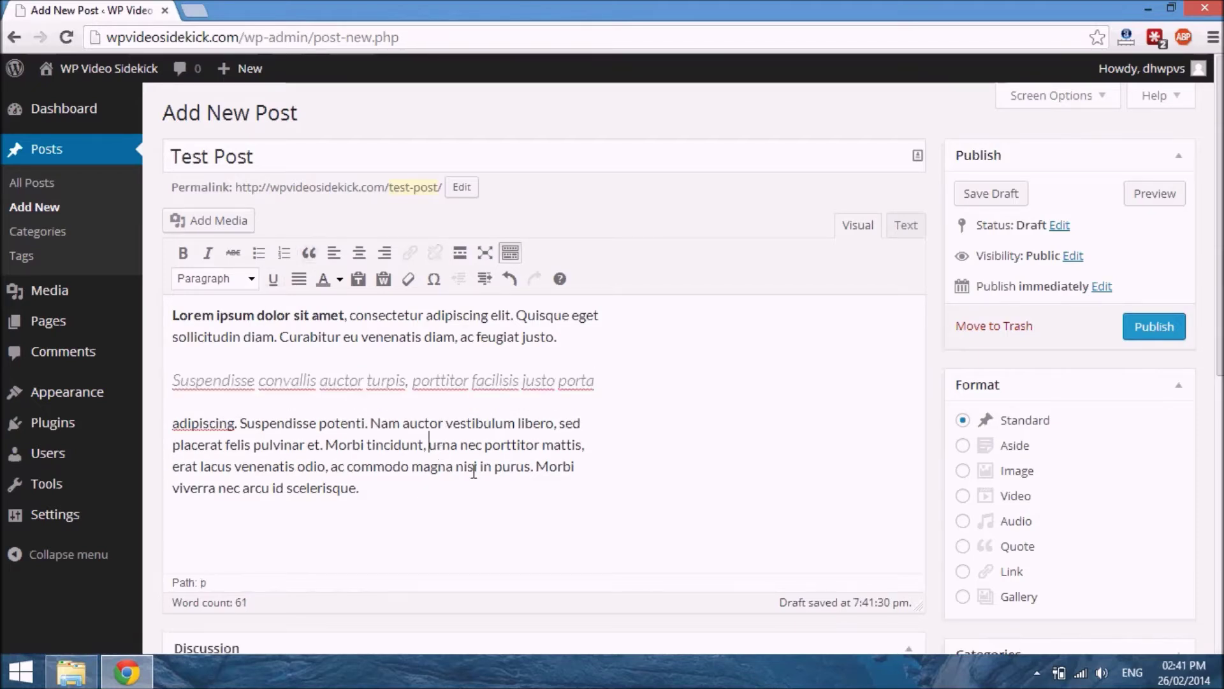
double_click(546, 478)
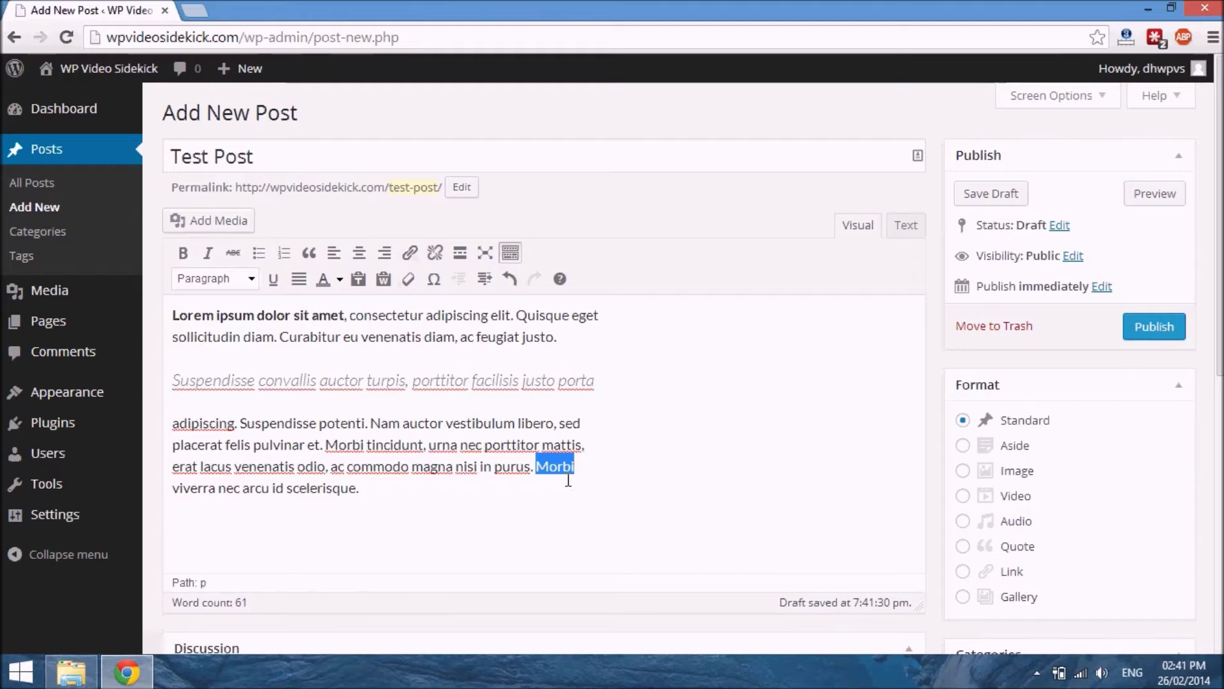
click(413, 257)
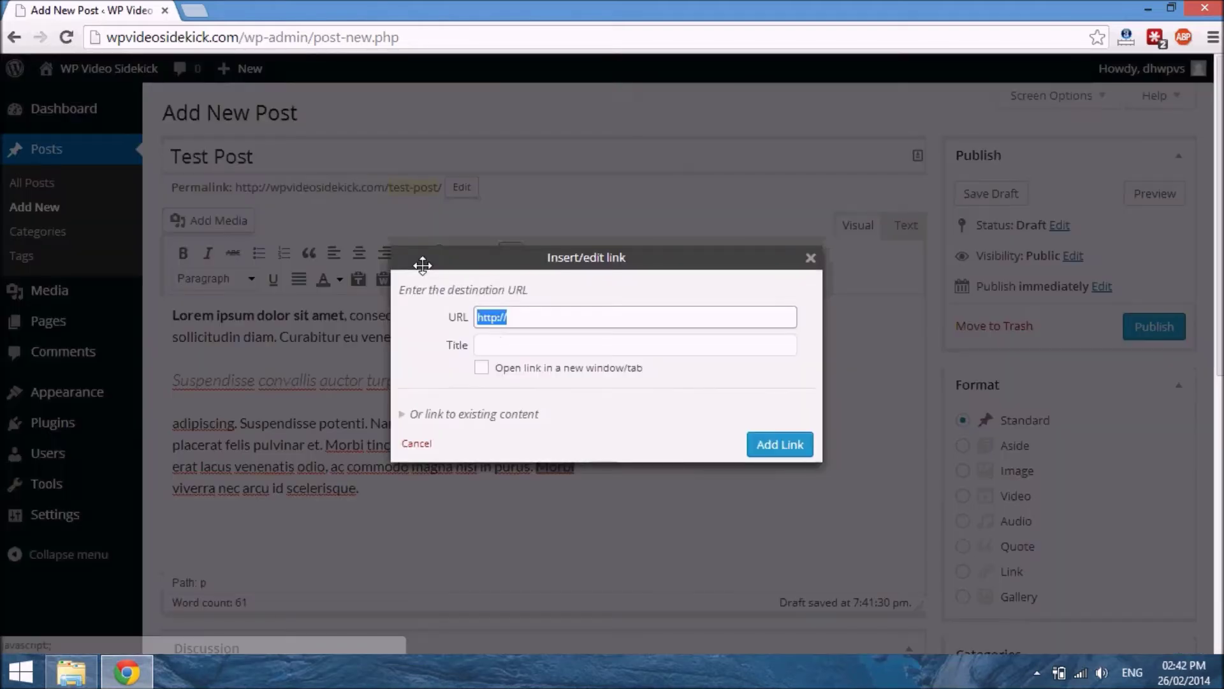
click(563, 328)
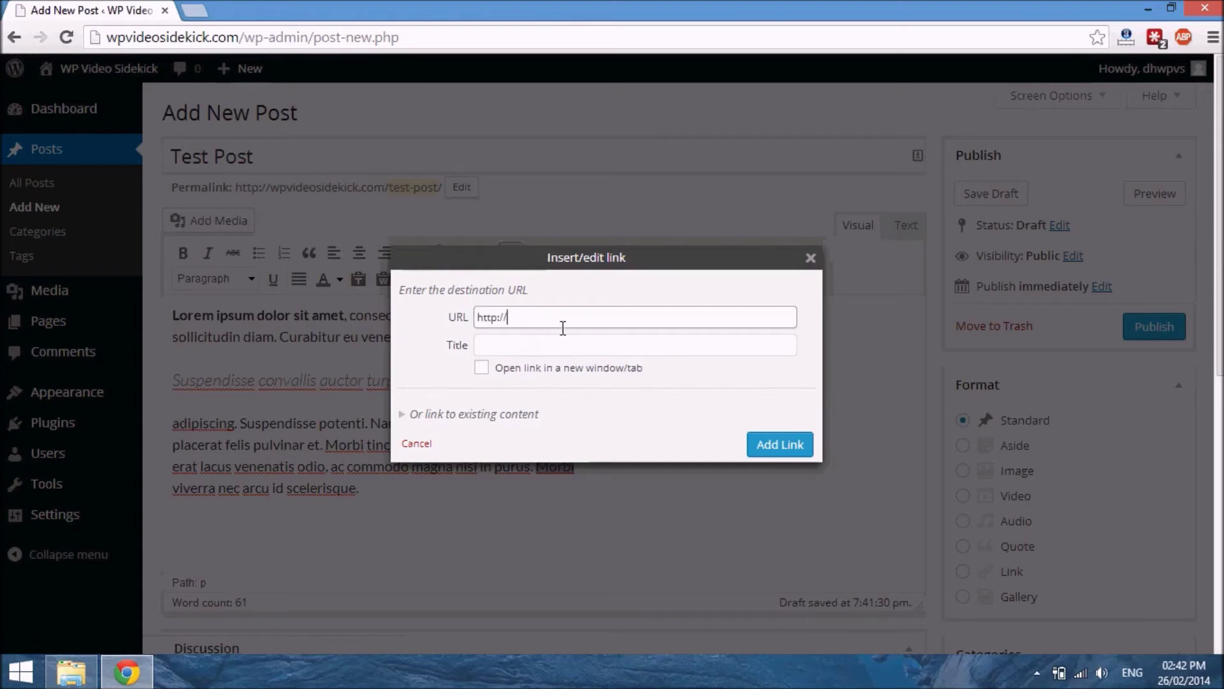
text(google.com)
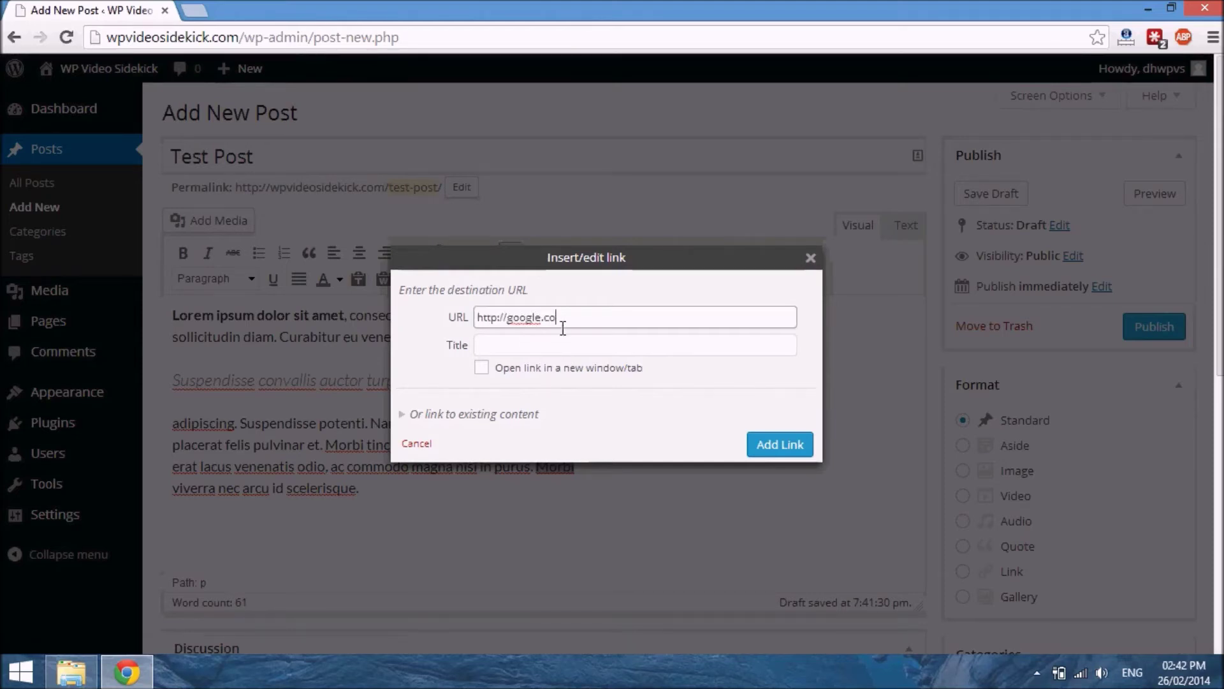
click(540, 349)
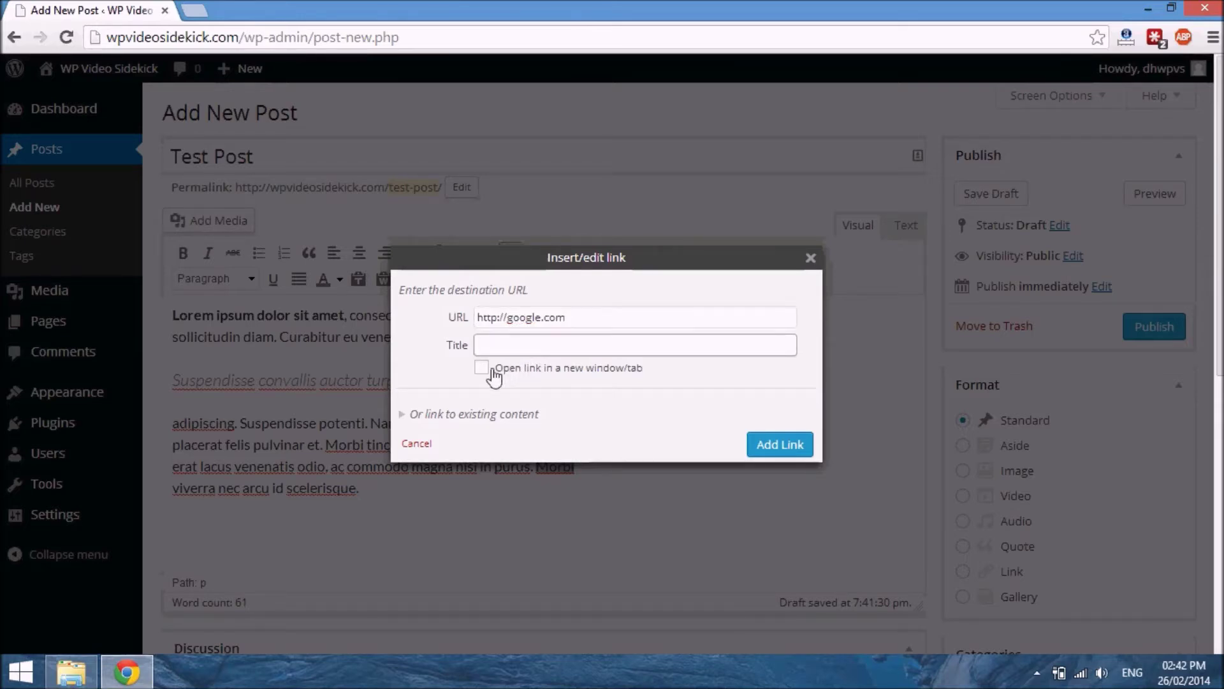
click(495, 375)
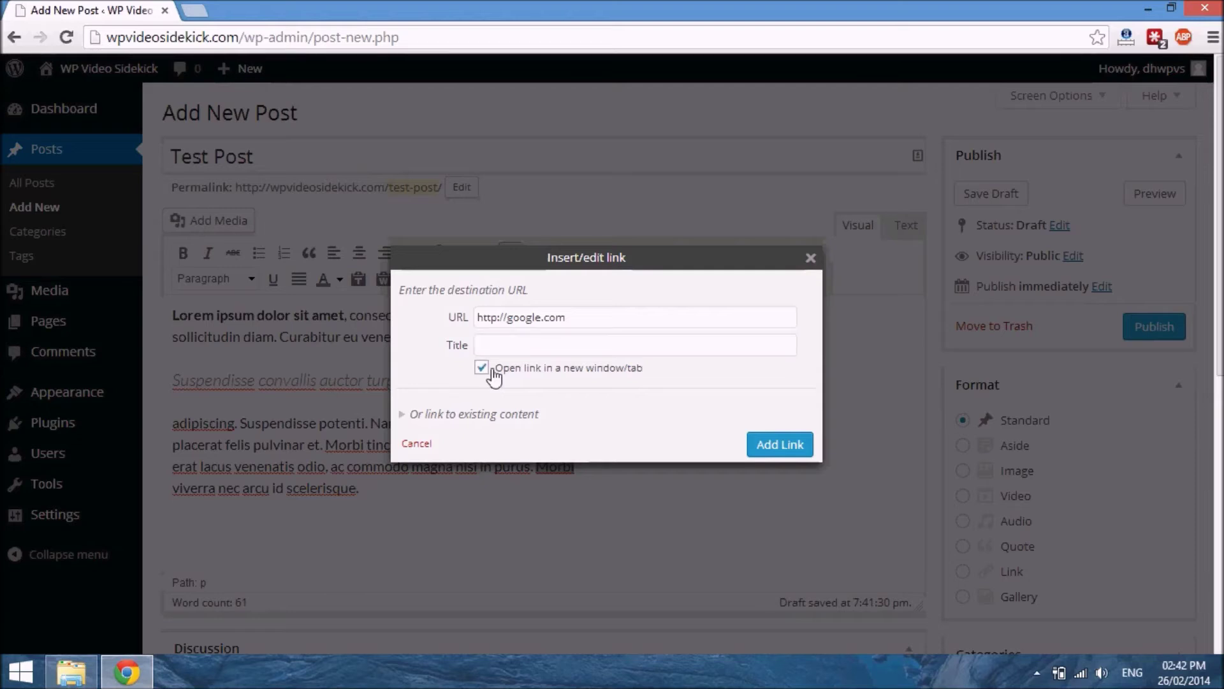
click(771, 453)
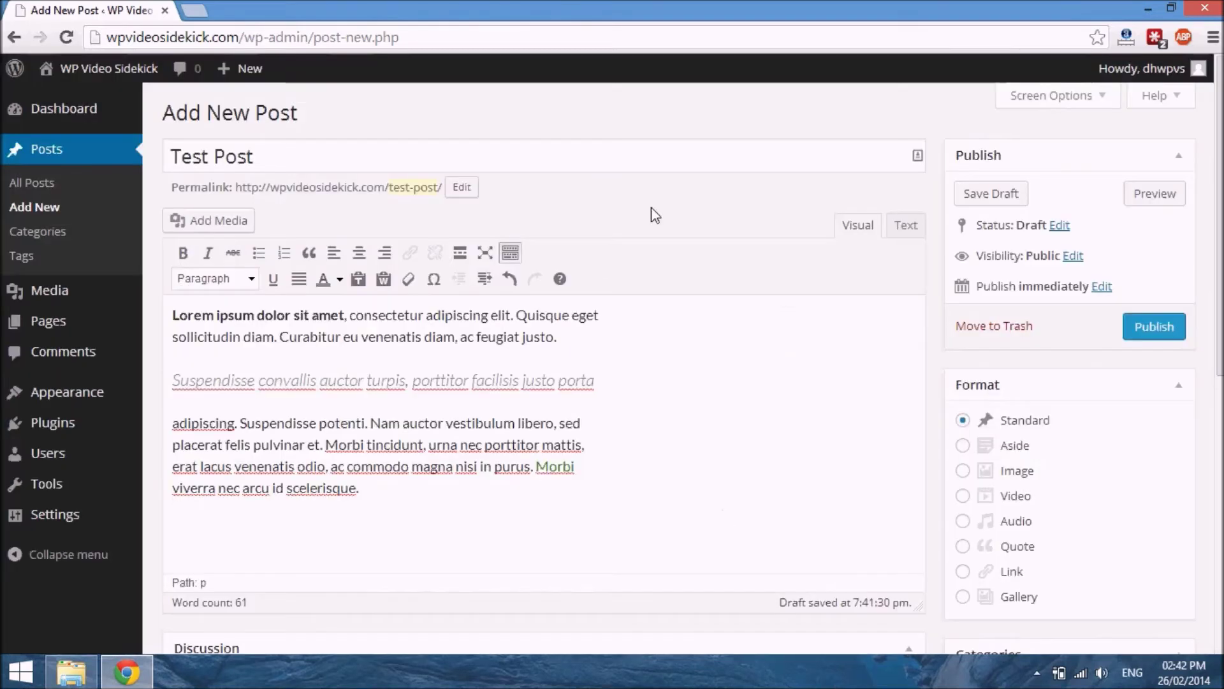
Tick Uncategorized in the Categories box and publish Test Post
scroll(746, 448, down, 4)
scroll(746, 448, up, 4)
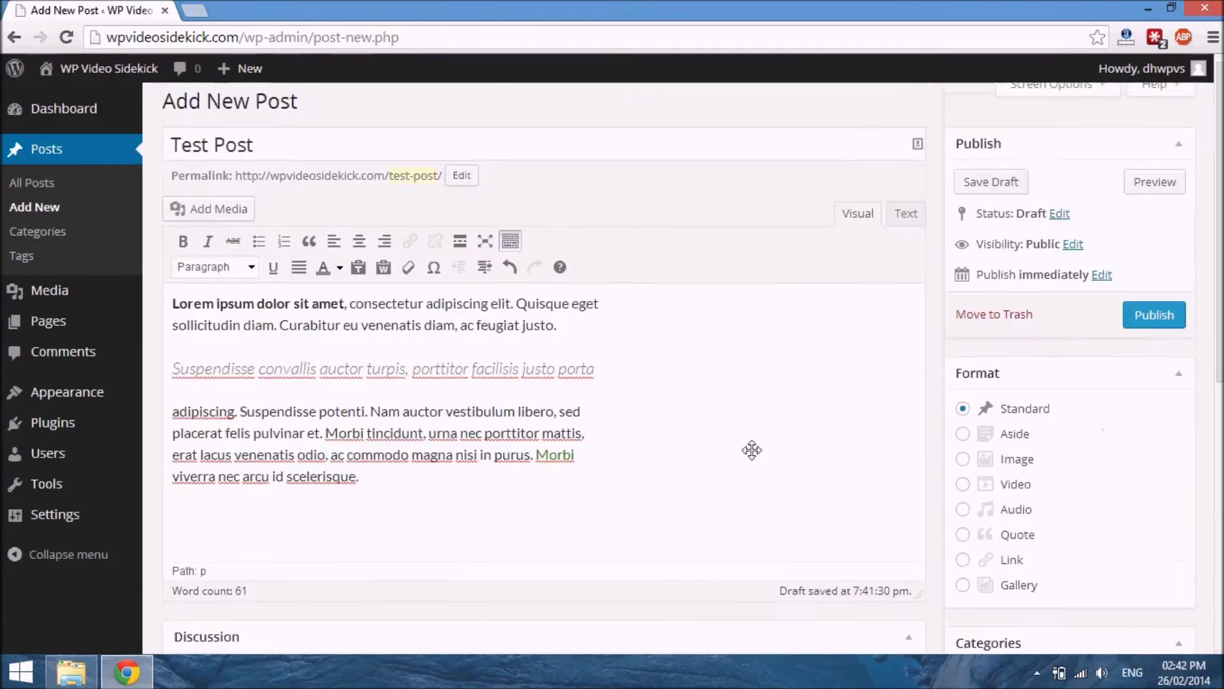
scroll(745, 449, down, 3)
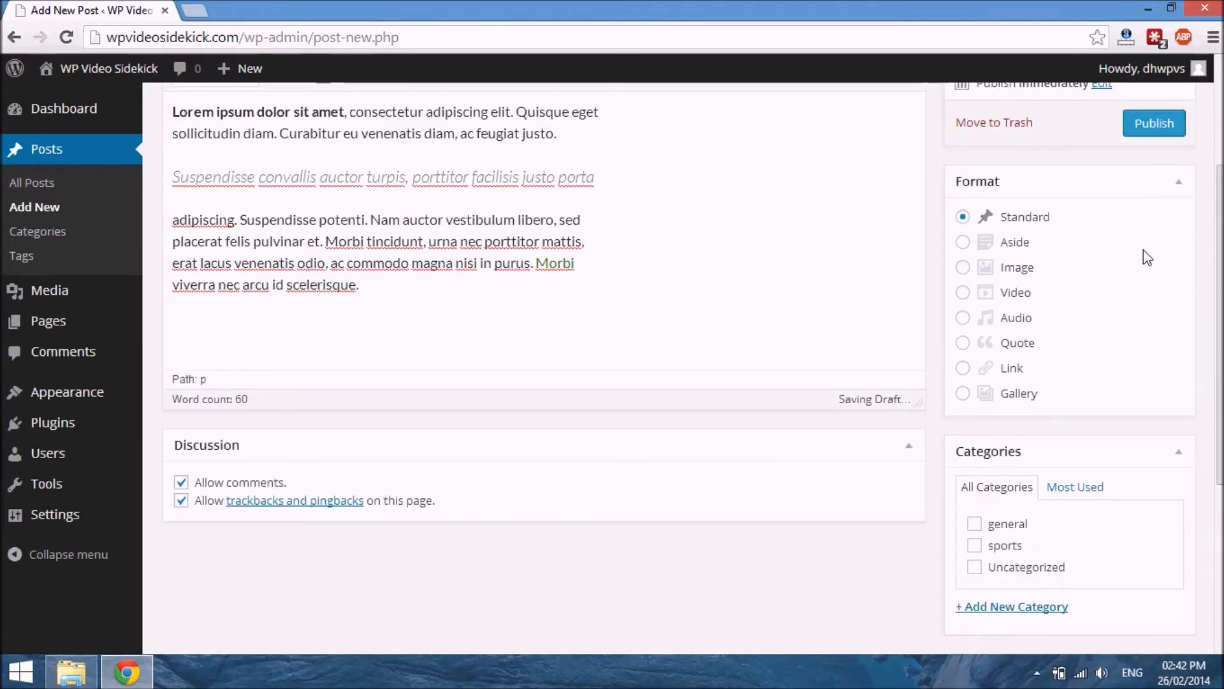
scroll(1148, 257, down, 1)
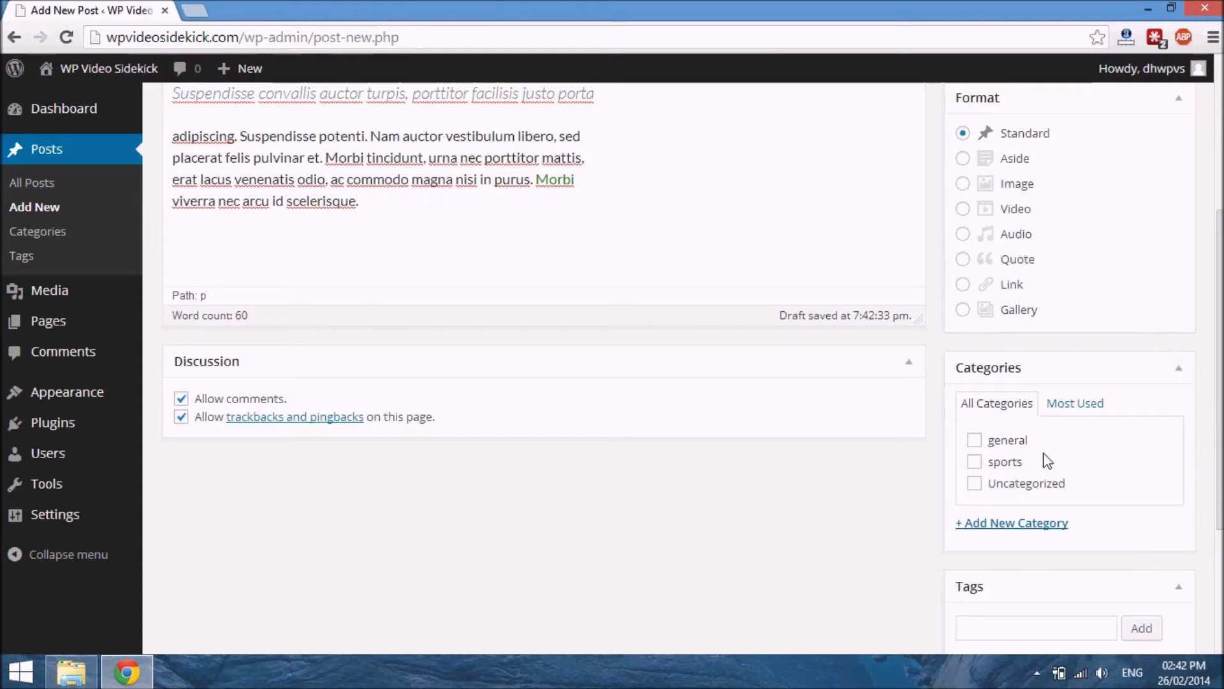
click(976, 484)
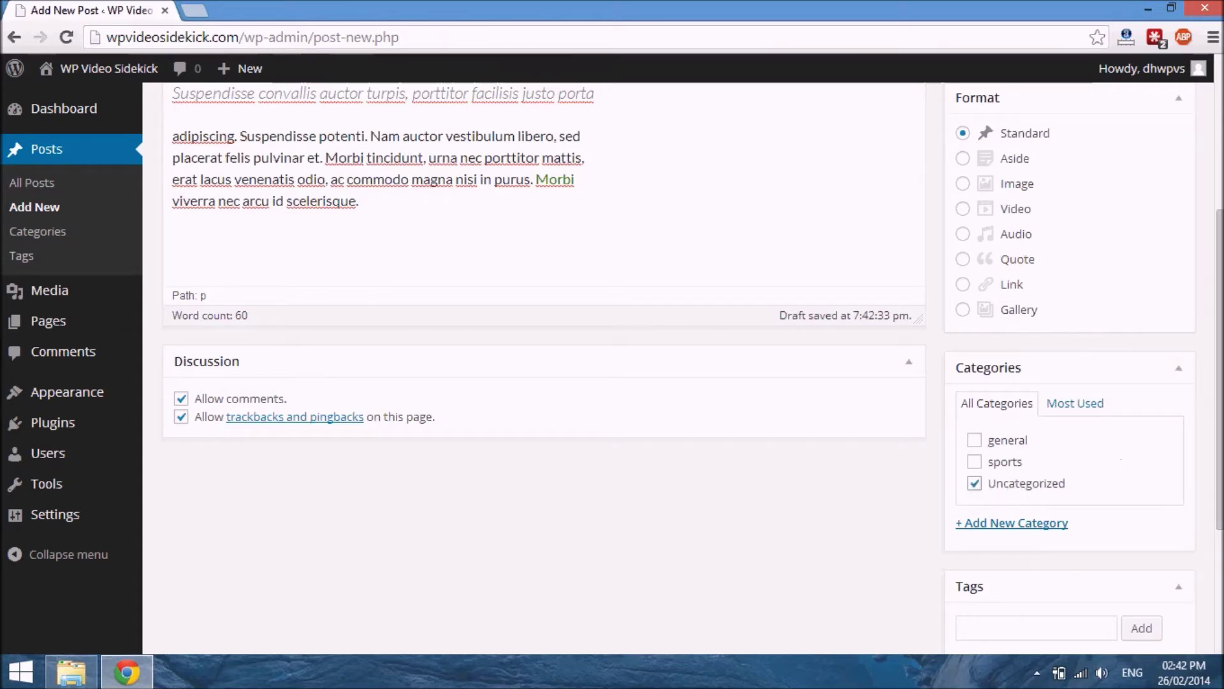
drag(1219, 258, 1219, 379)
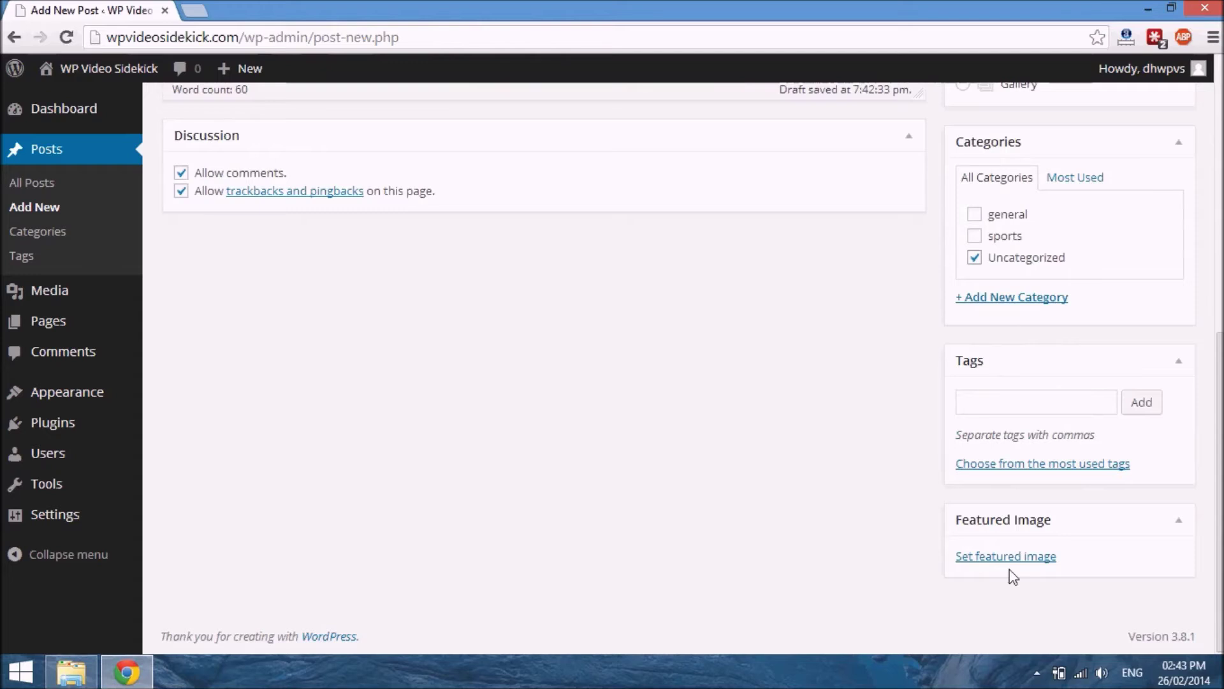
drag(1217, 491, 1198, 198)
click(1169, 330)
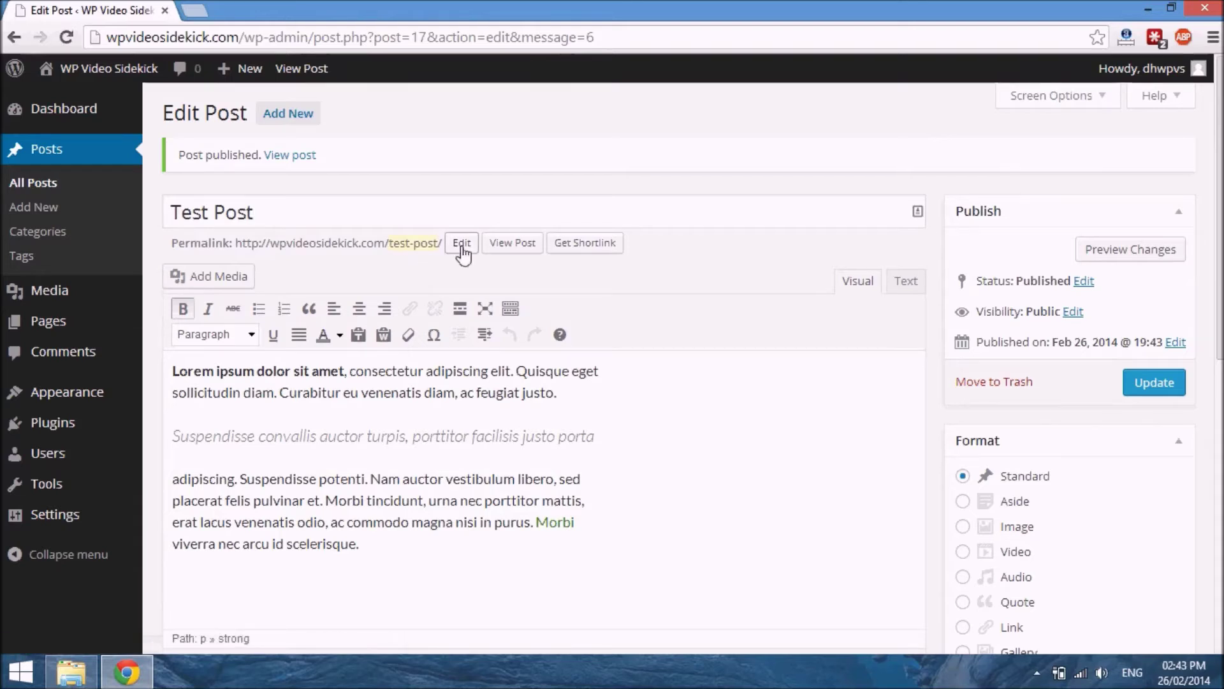
Save the permalink slug as 'test-post' and bring up the View Post link's context menu
click(461, 245)
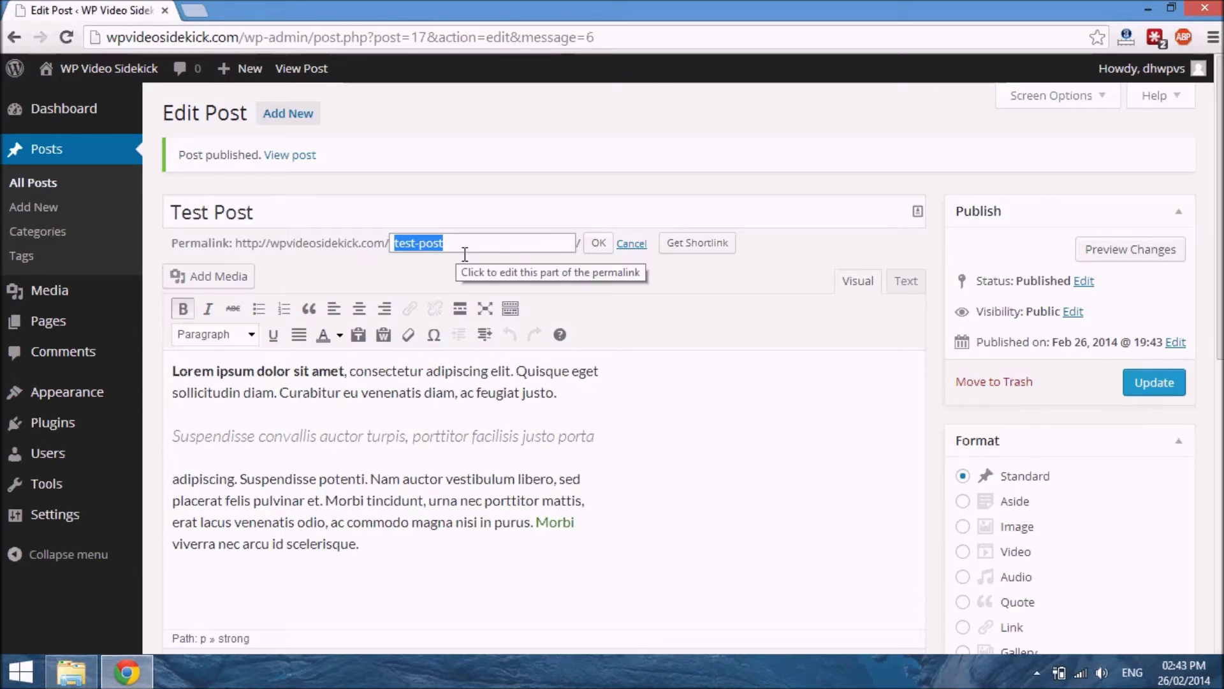
click(465, 254)
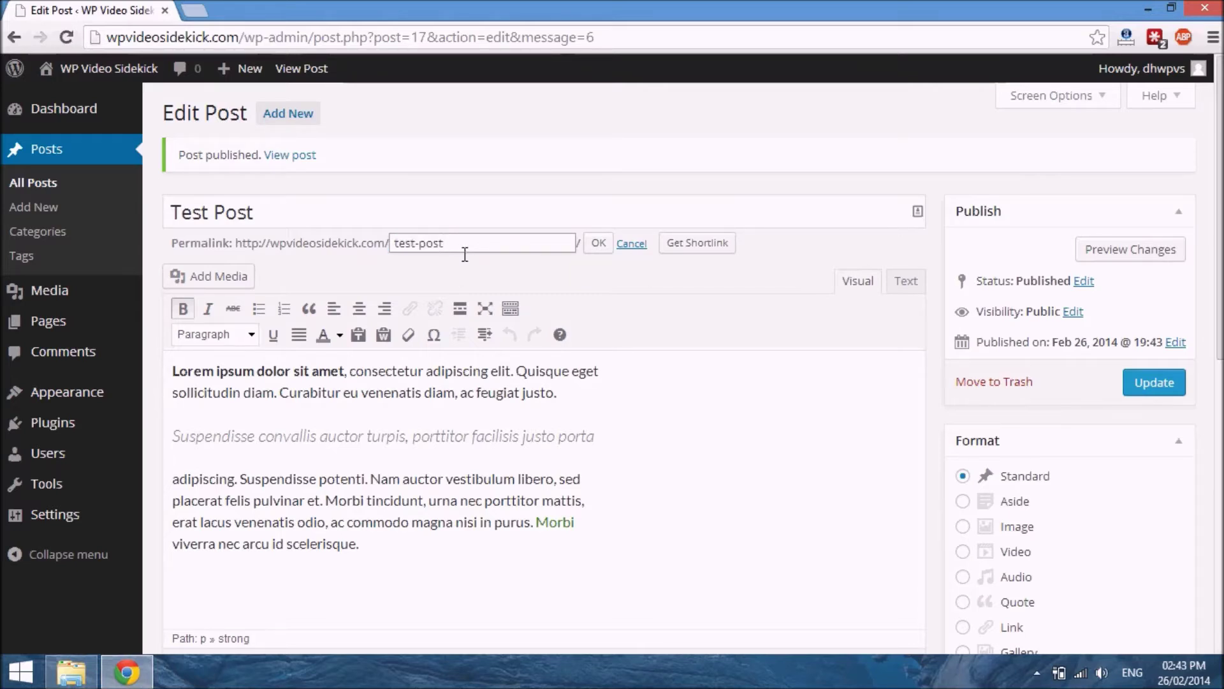
key(BackSpace)
key(BackSpace)
key(BackSpace)
text(-post)
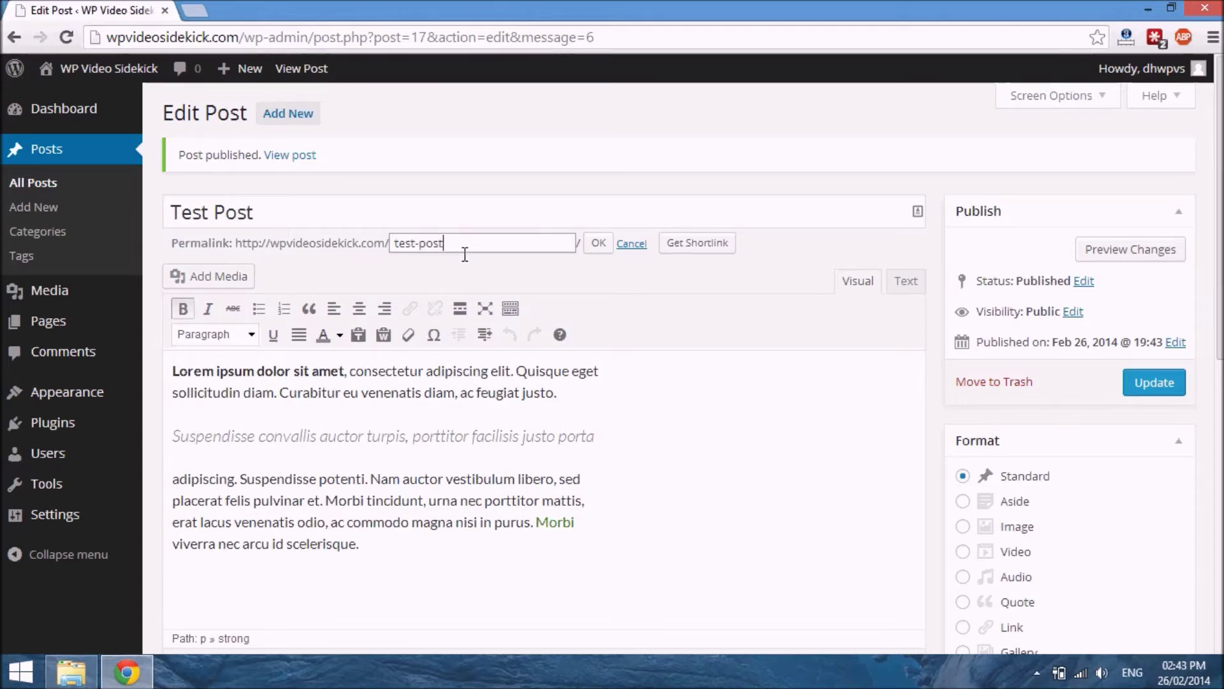
click(607, 248)
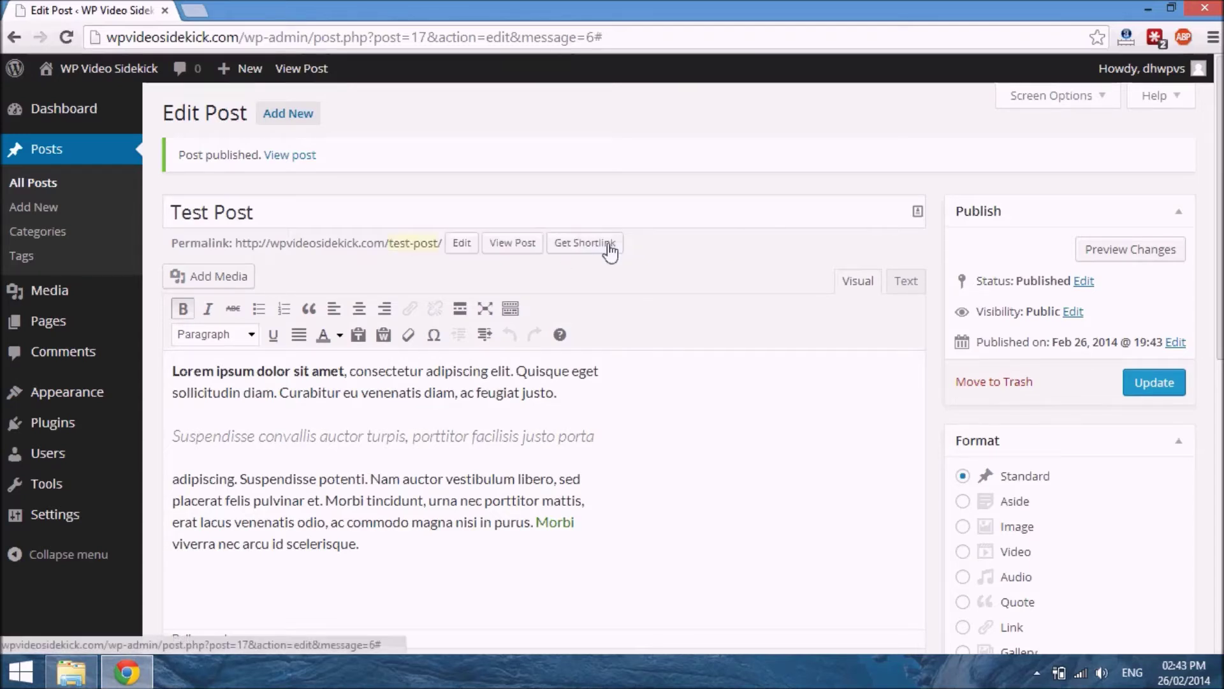
right_click(520, 244)
click(553, 257)
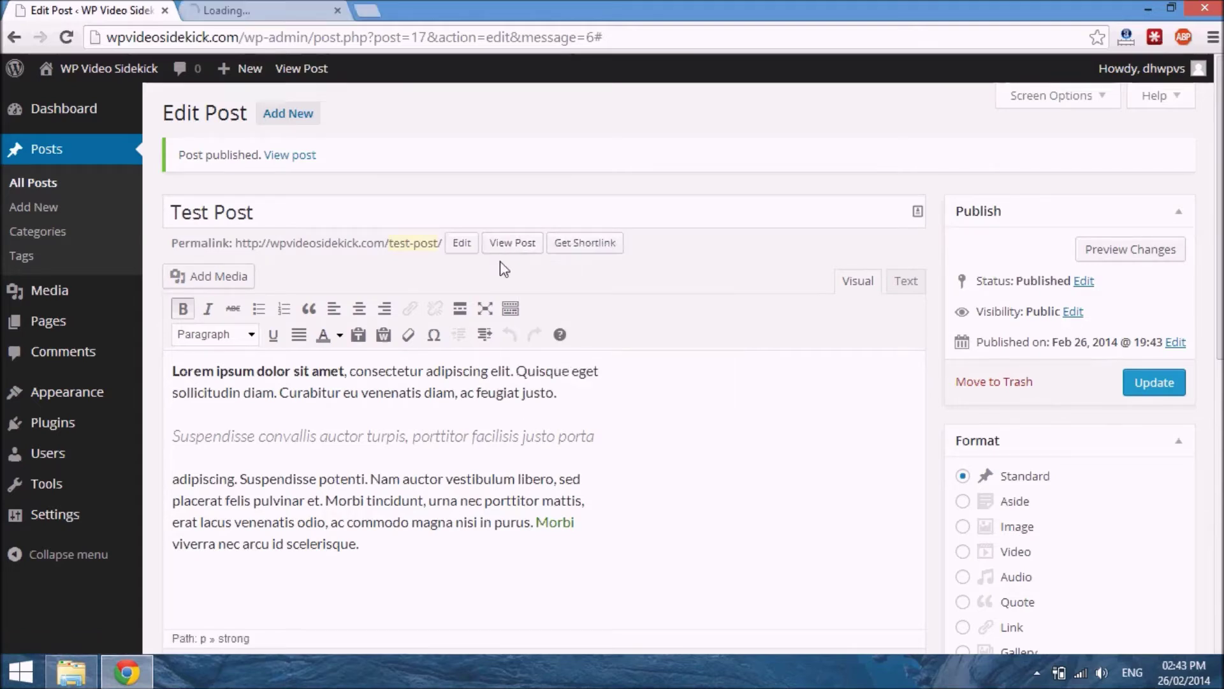
click(278, 12)
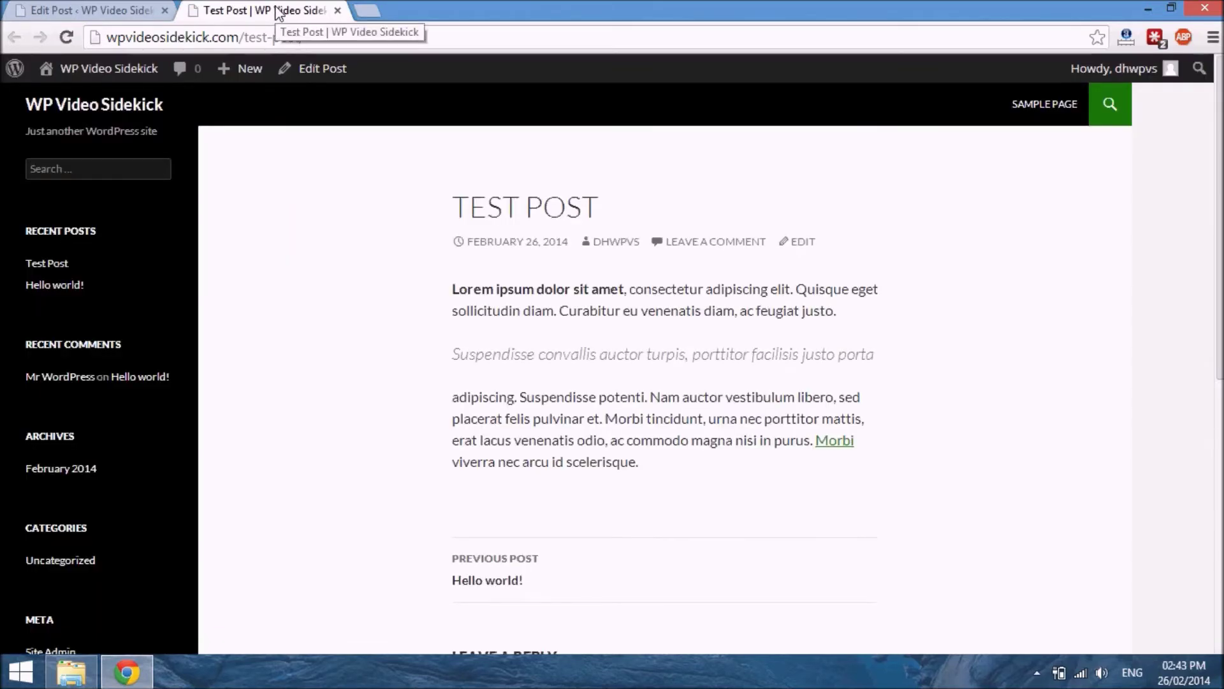
scroll(407, 413, down, 4)
scroll(409, 415, up, 4)
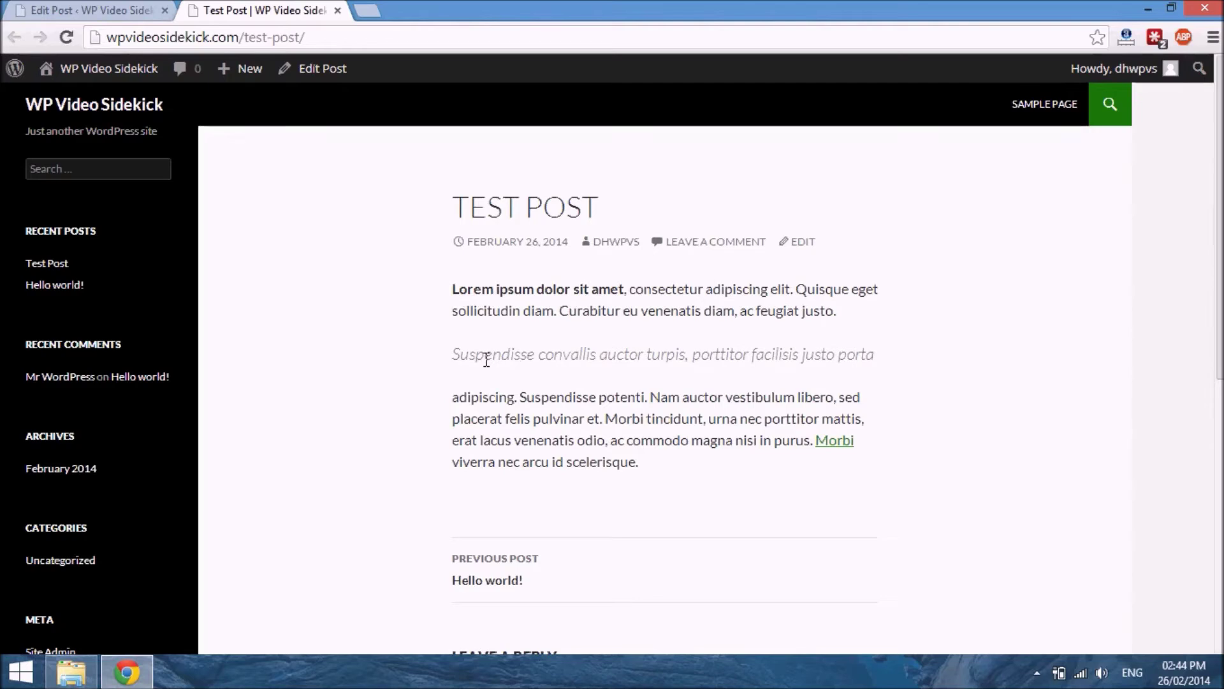
click(843, 447)
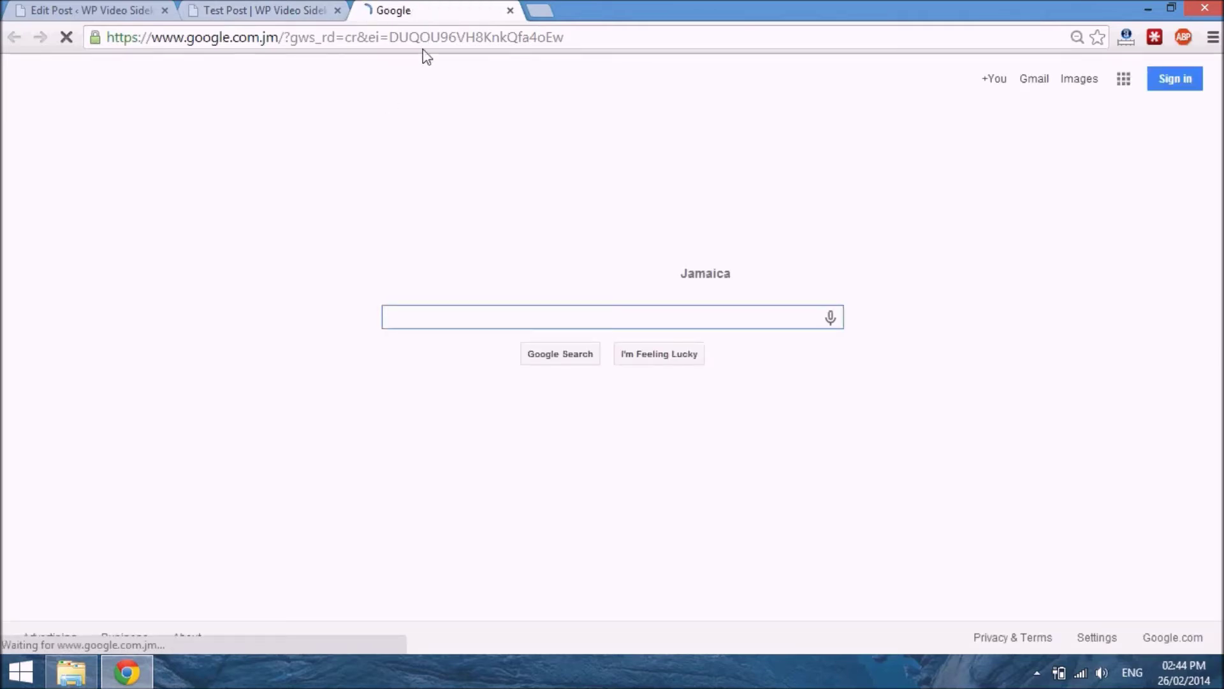
click(510, 10)
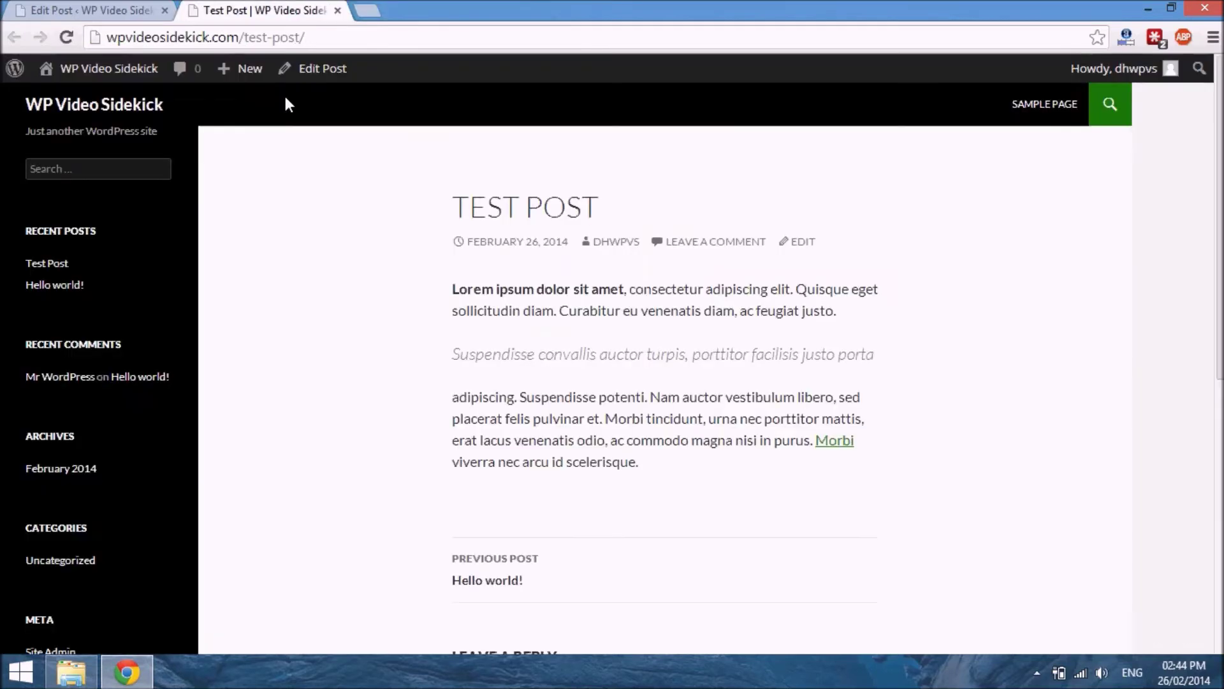
click(117, 9)
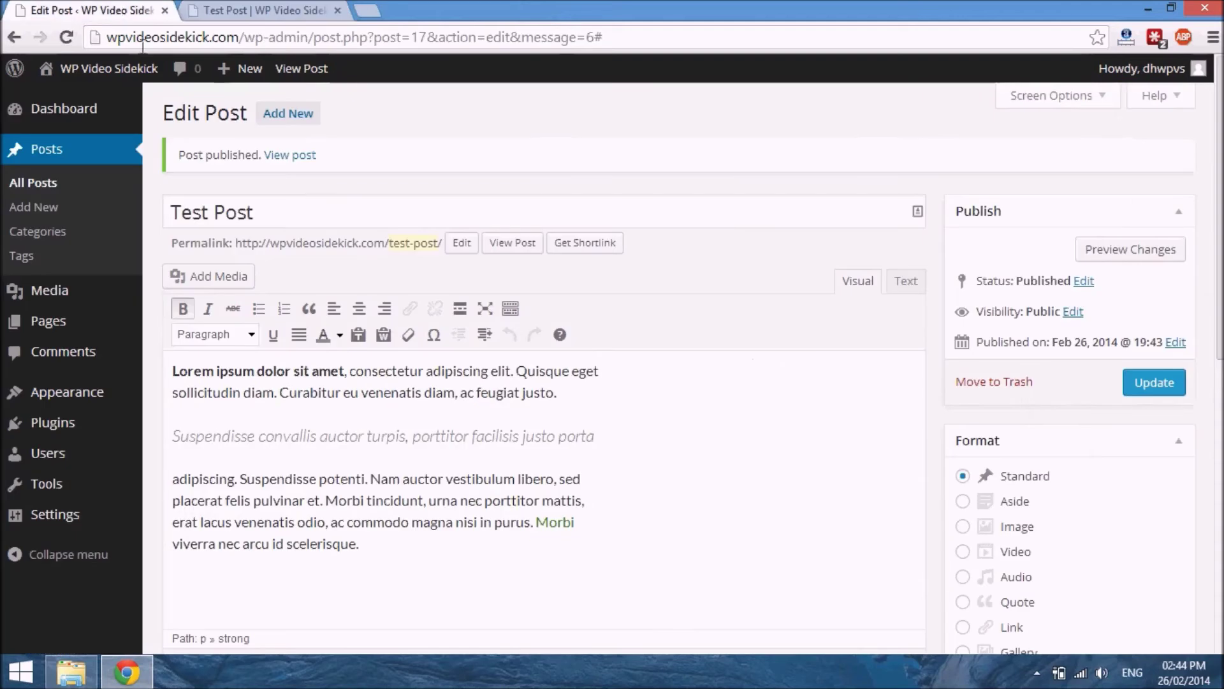
Visit the site's front end, then switch the Test Post tab to the admin Dashboard
mouse_move(109, 71)
click(72, 102)
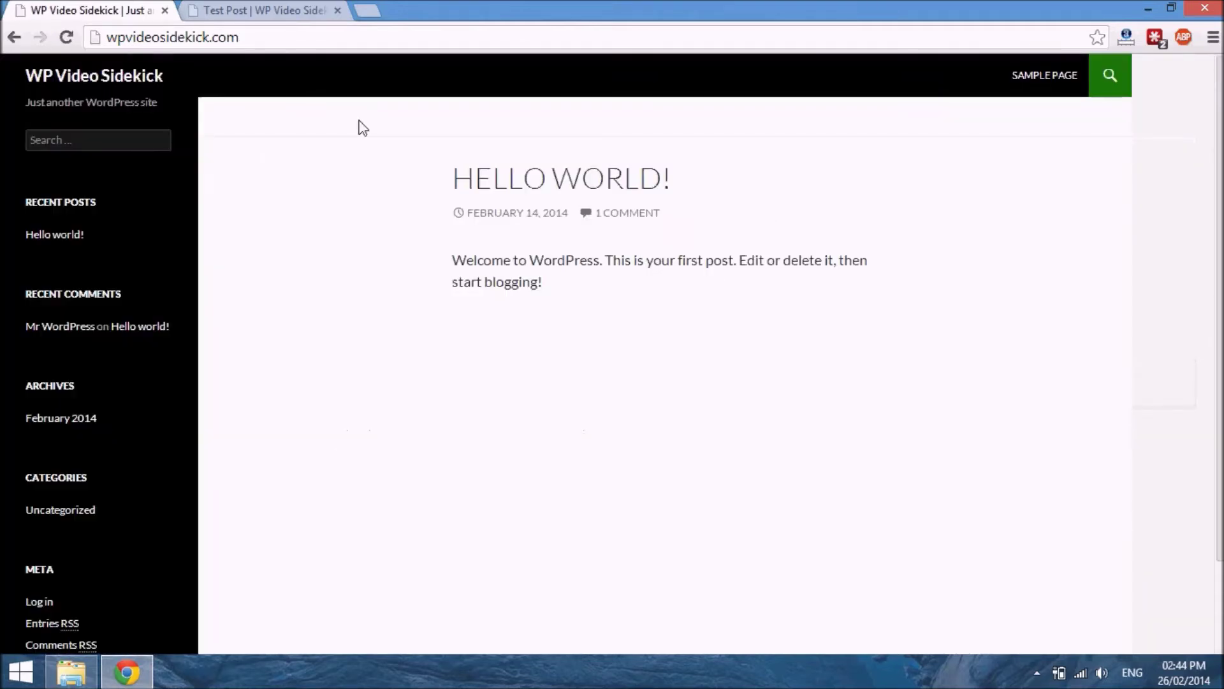
click(255, 11)
click(350, 37)
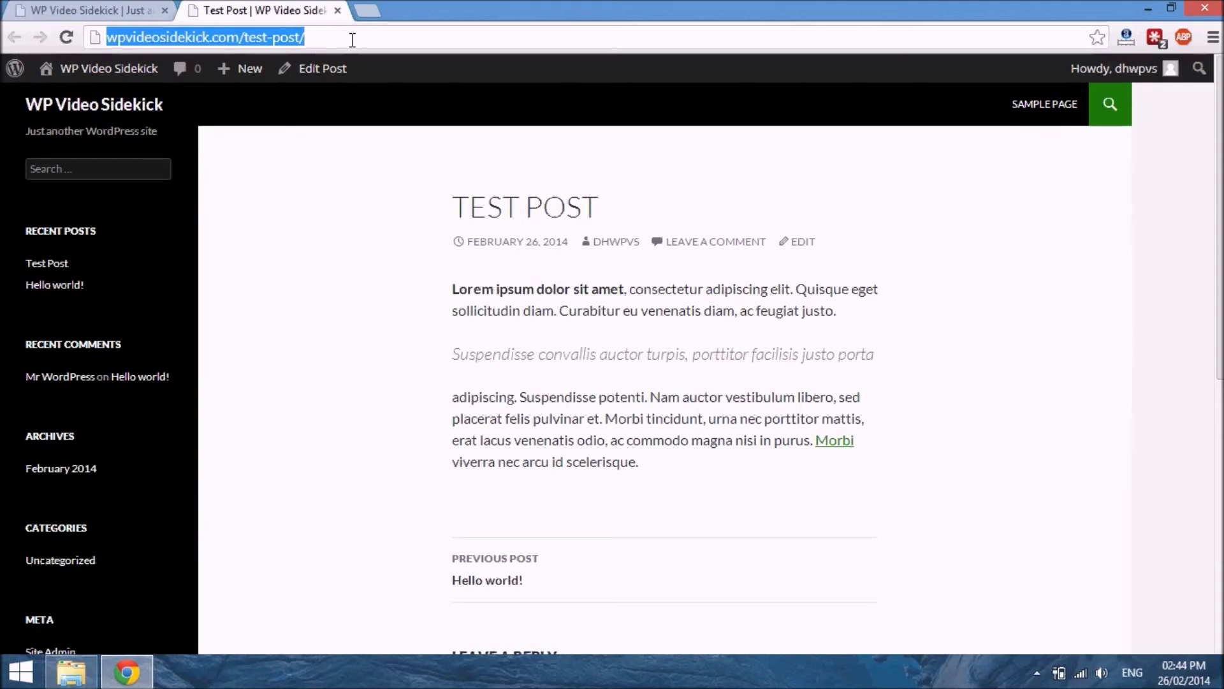
mouse_move(153, 68)
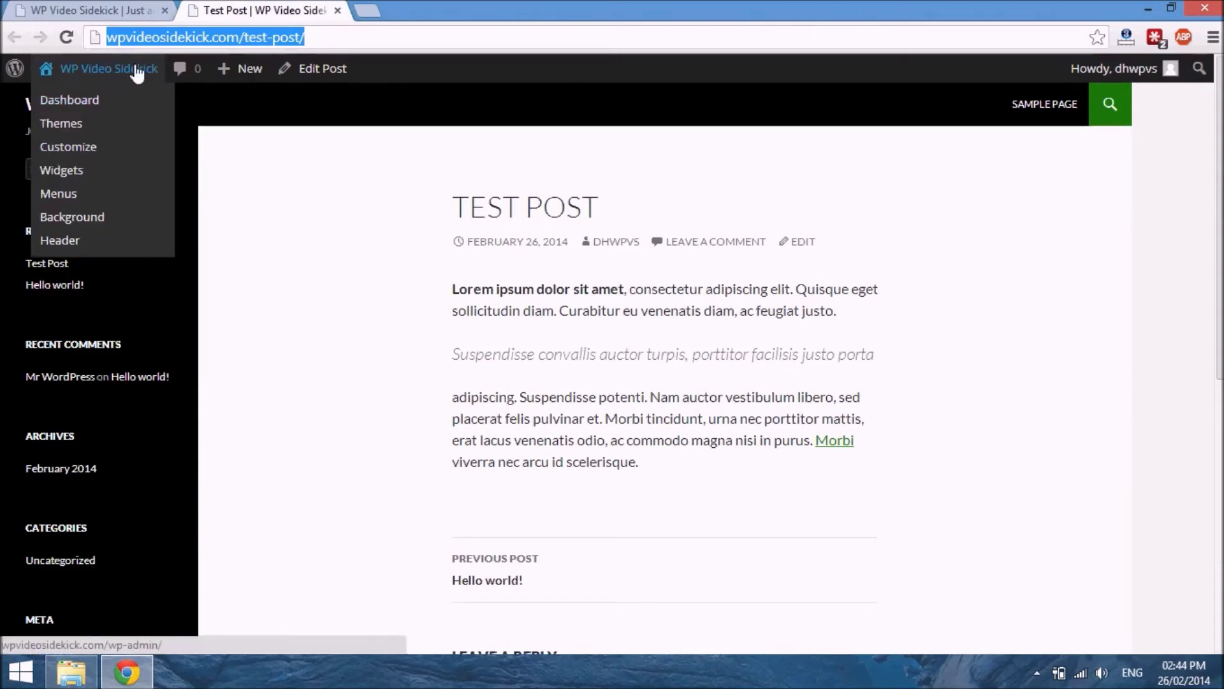
mouse_move(96, 68)
click(69, 100)
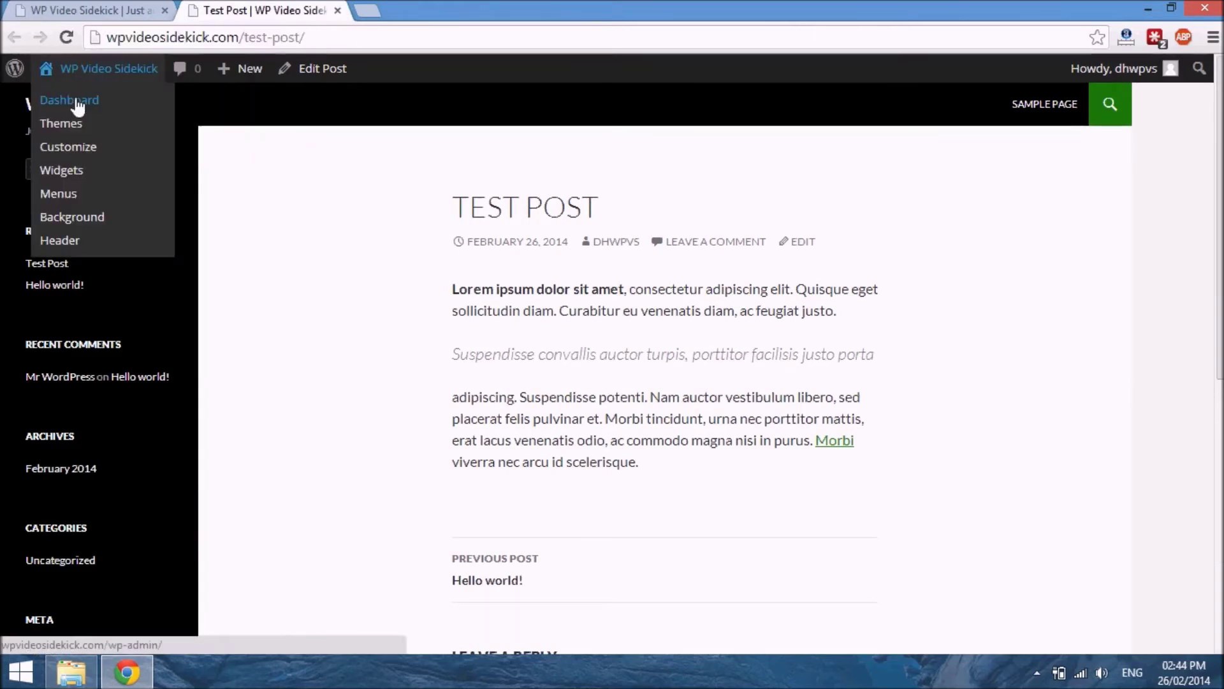
Load the site's home page in a new browser tab via the 'wpv' autocomplete
click(370, 9)
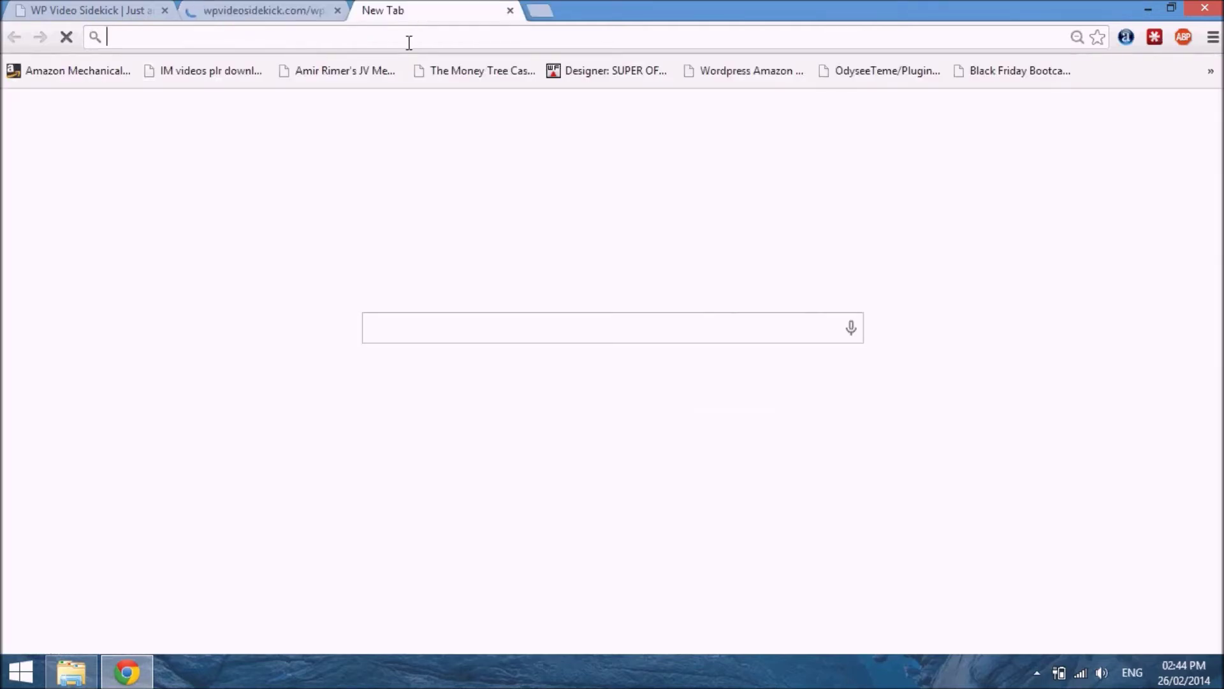
text(wpv)
key(Return)
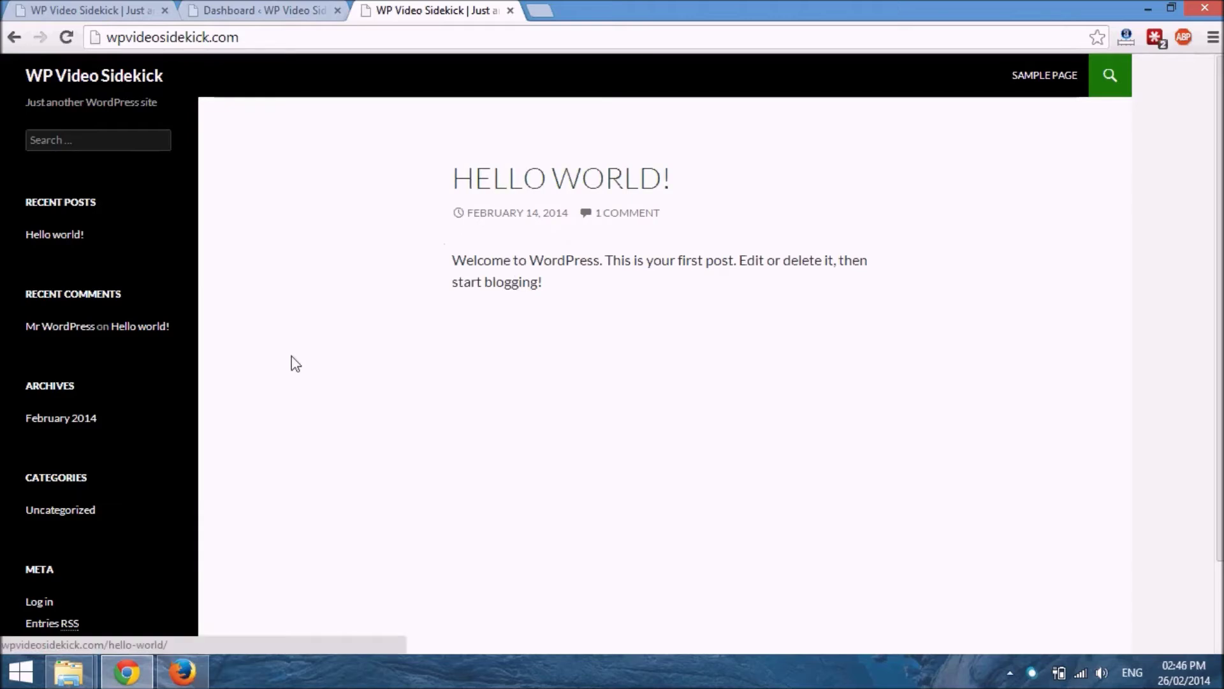
In Firefox, load wpvideosidekick.com and scroll the home page showing Test Post above Hello World
click(182, 672)
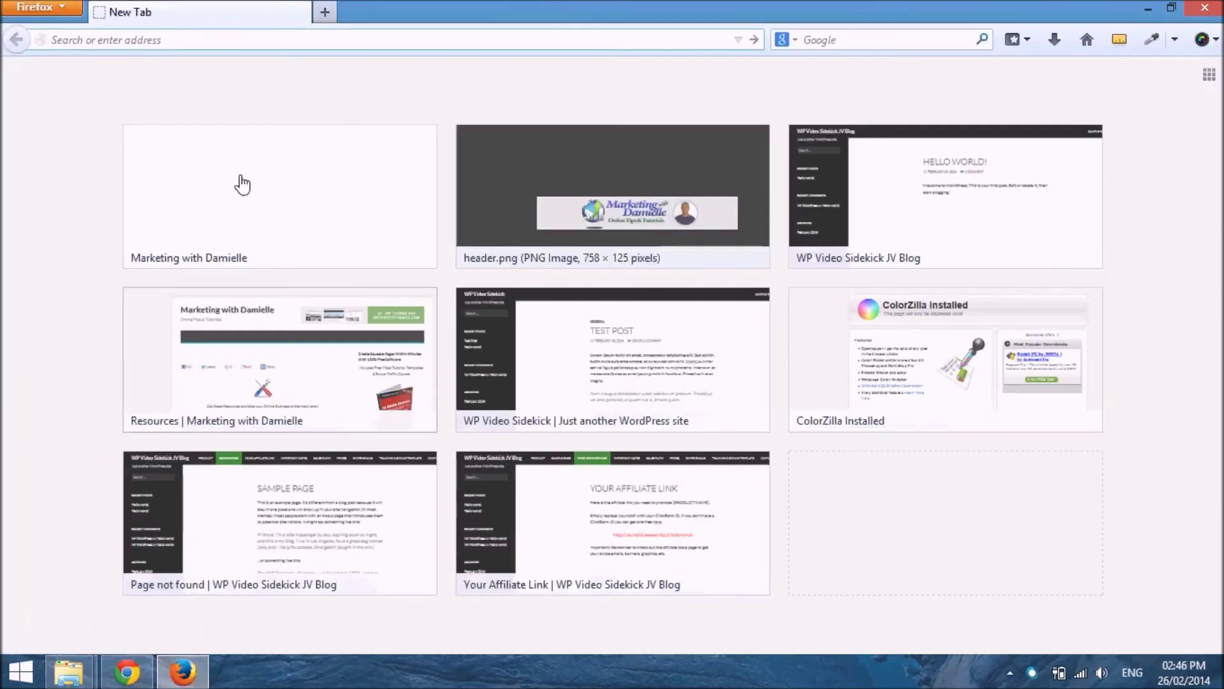
text(wpvideosidekick.com/)
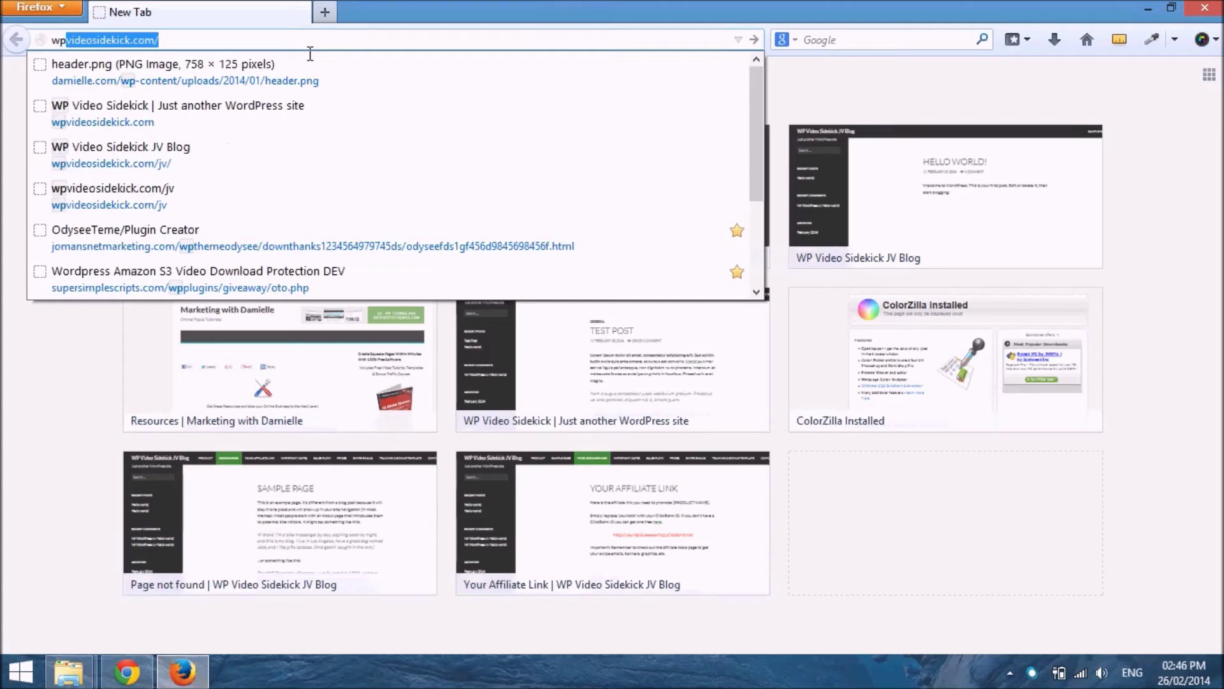
key(Return)
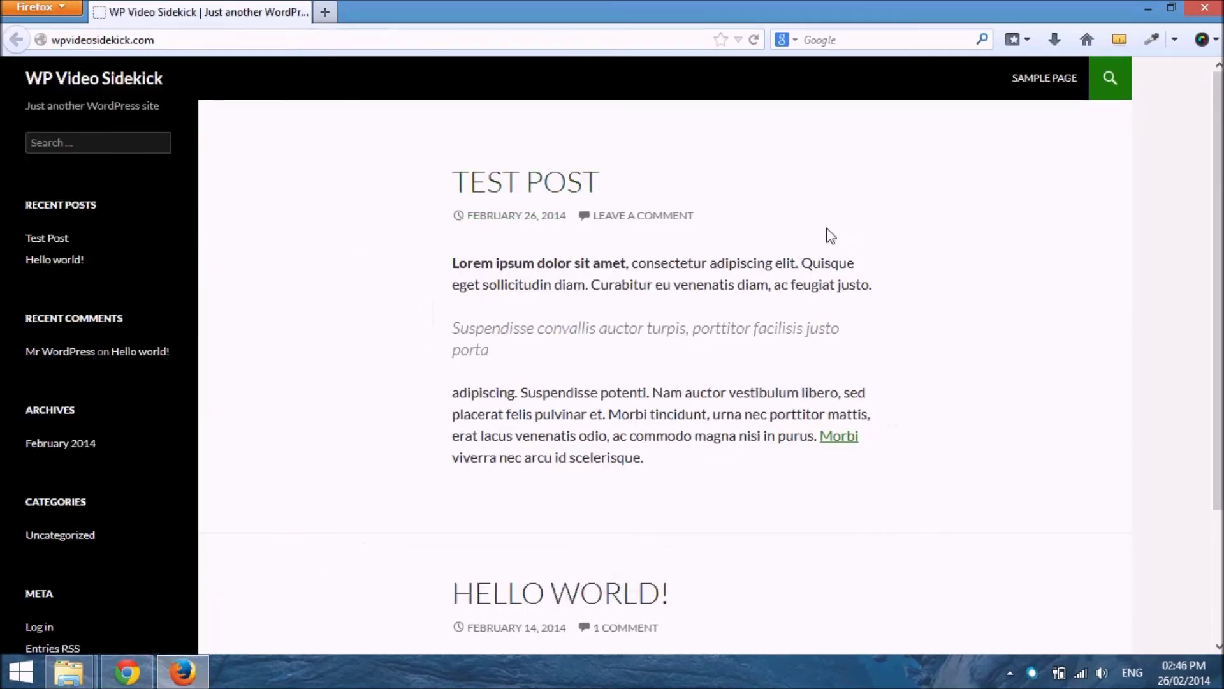
scroll(826, 237, down, 3)
scroll(824, 238, up, 3)
scroll(826, 238, down, 5)
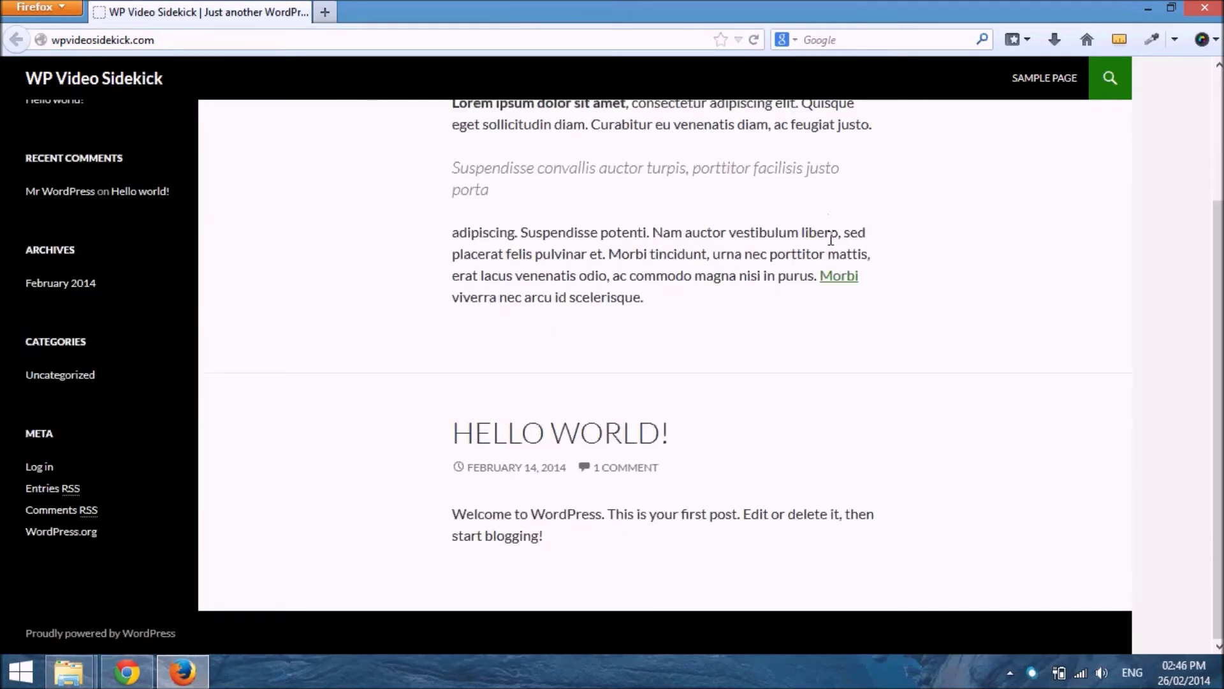
scroll(822, 416, up, 3)
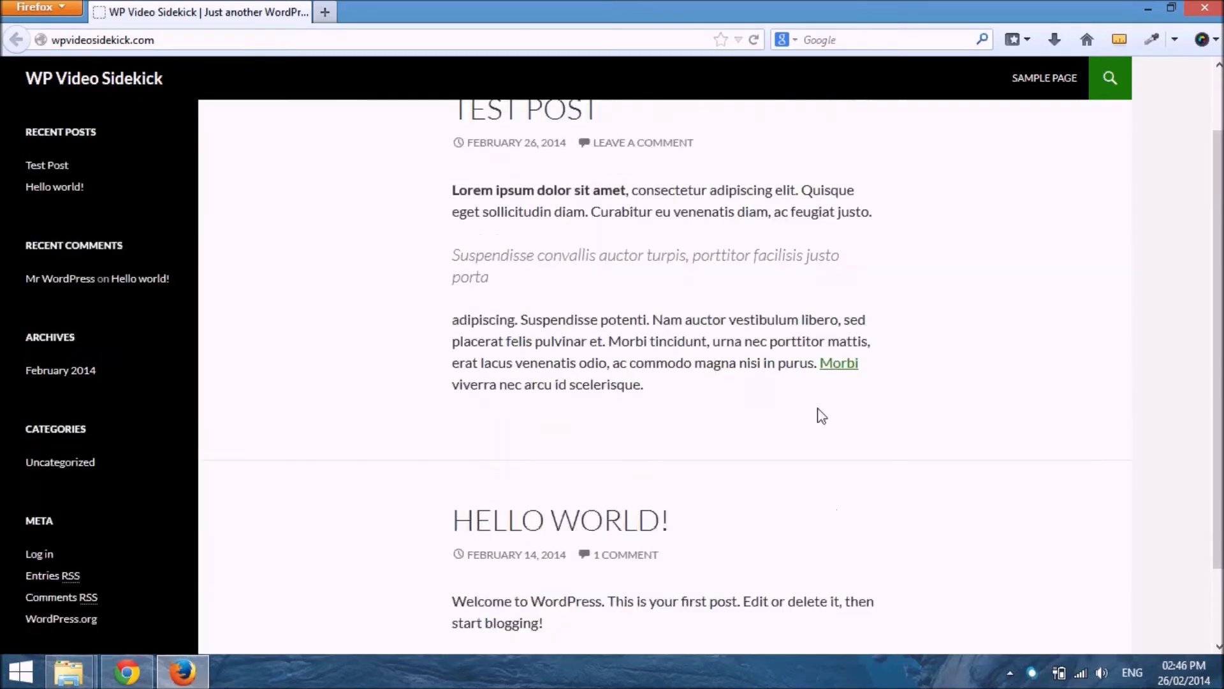
scroll(827, 416, down, 3)
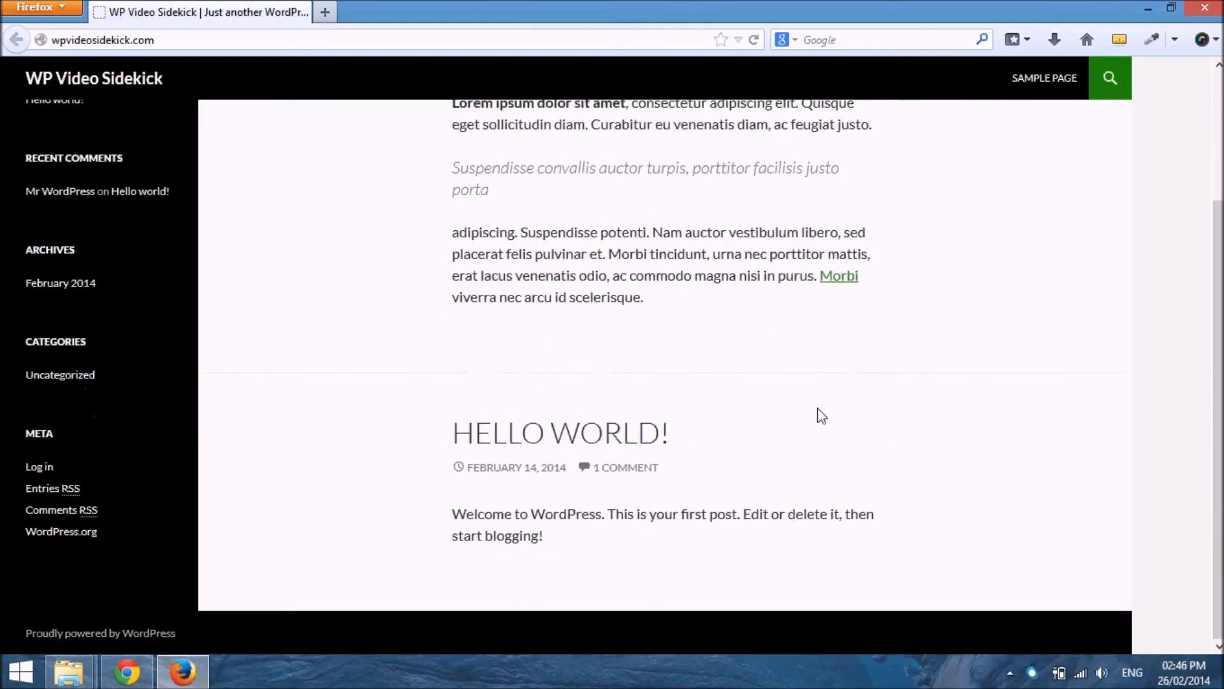
scroll(822, 415, up, 3)
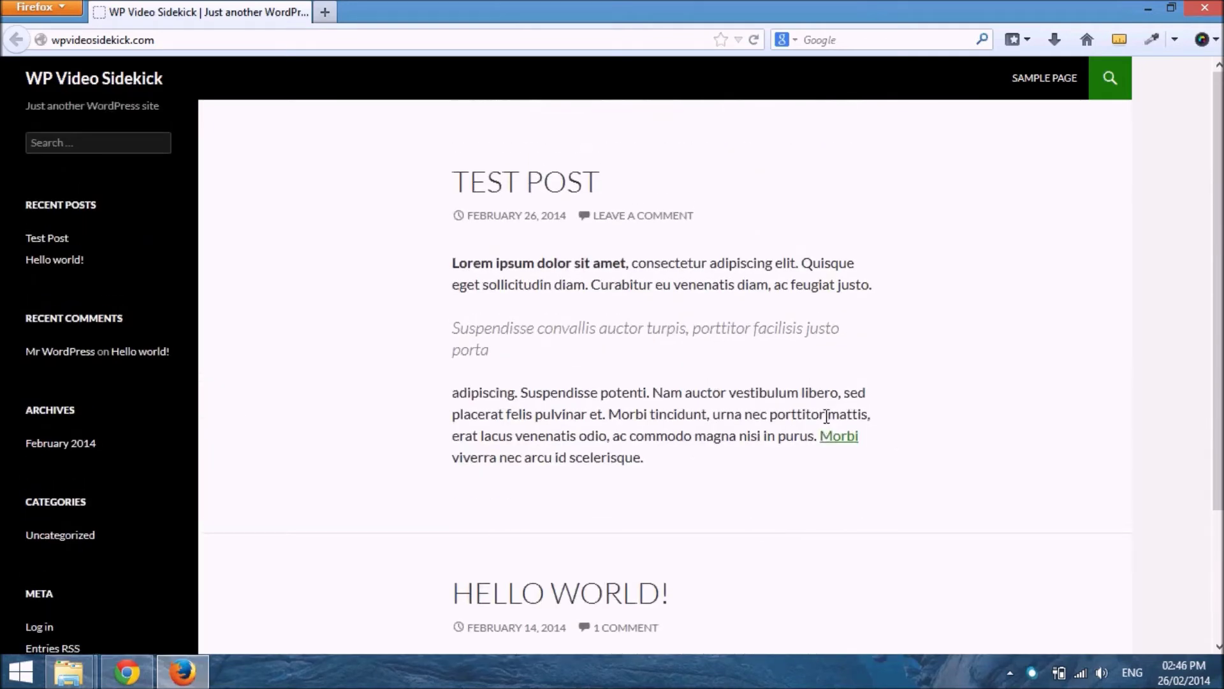
scroll(825, 415, down, 3)
scroll(821, 415, up, 3)
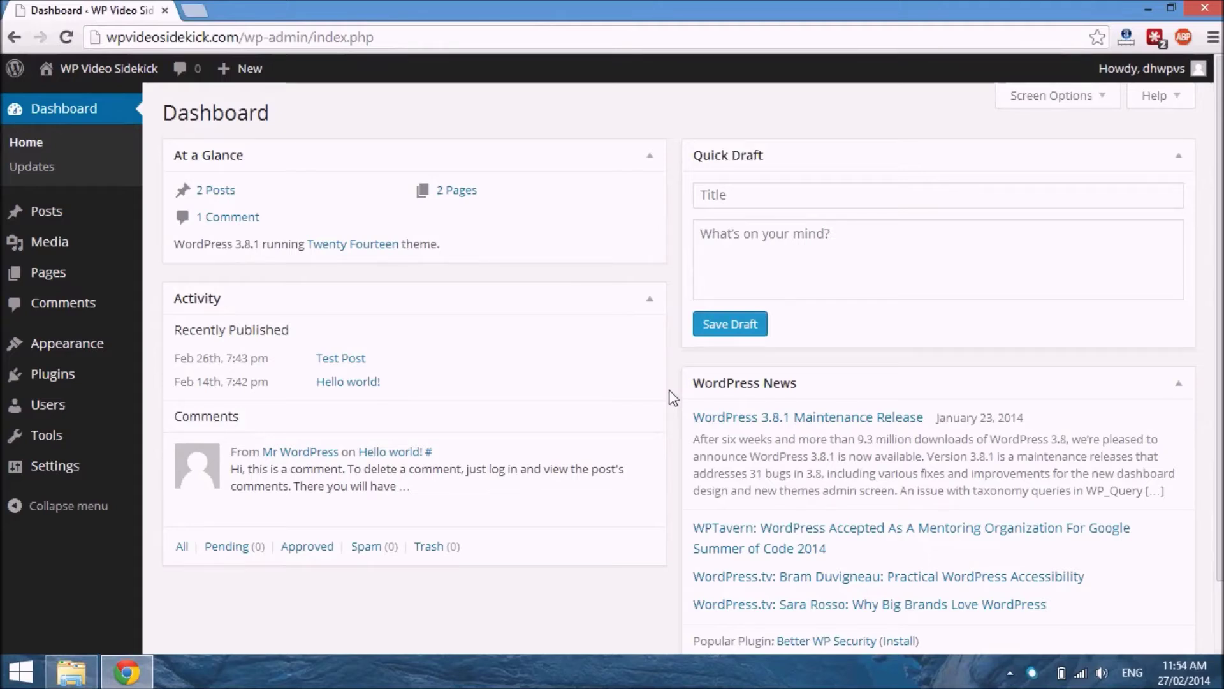
Go to Media in the admin sidebar, then choose Add New
mouse_move(60, 247)
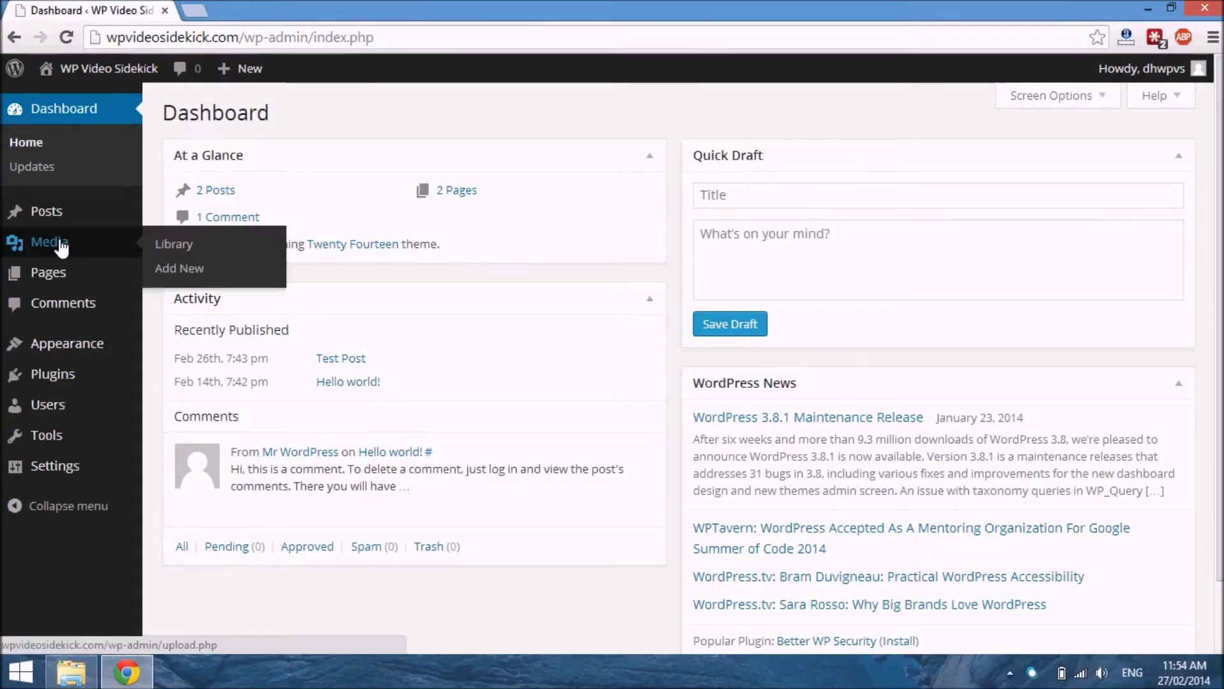
click(54, 242)
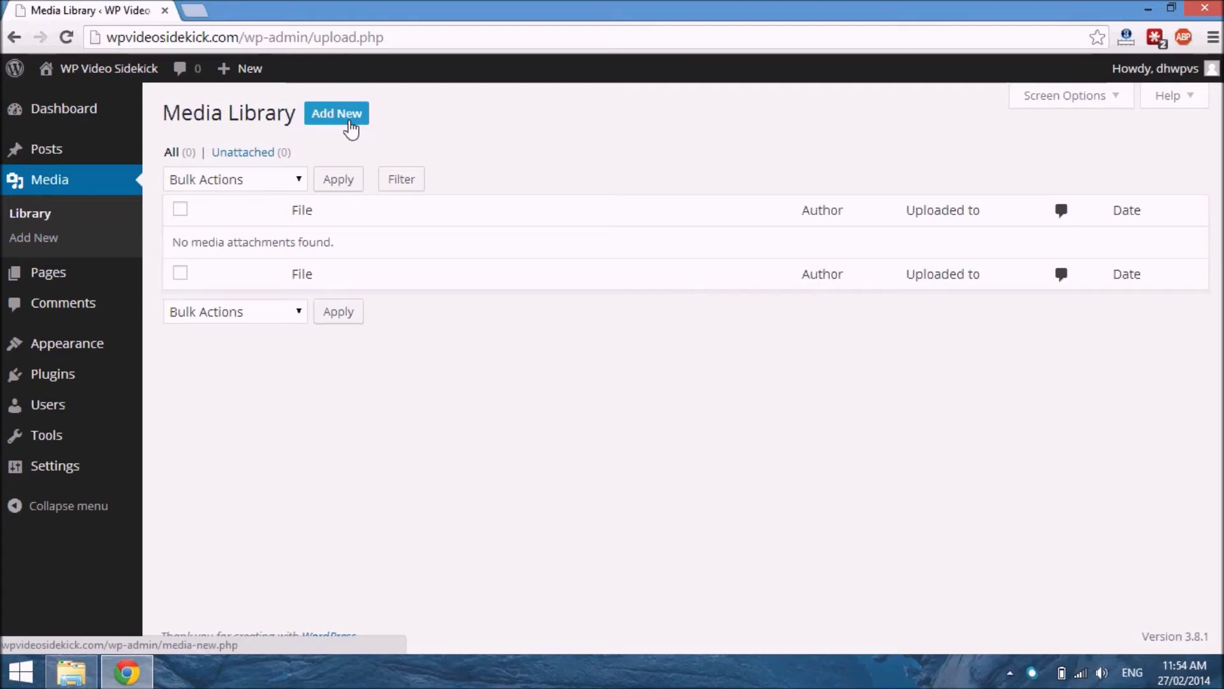
click(350, 121)
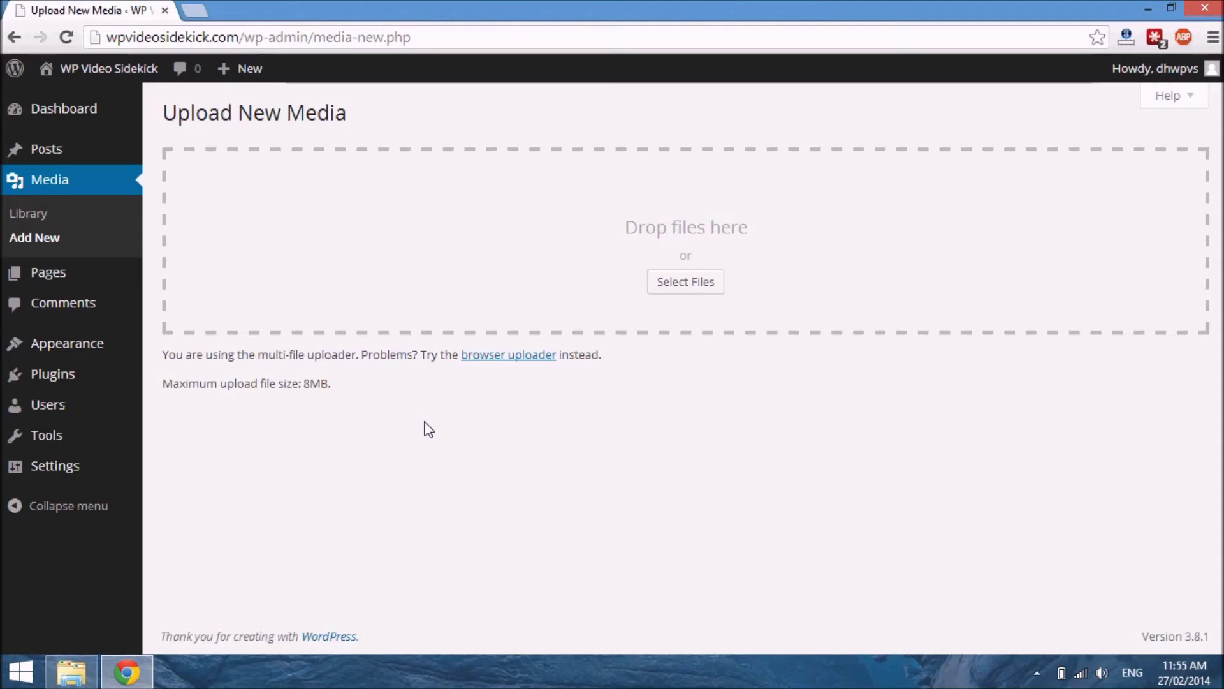
Drag lights.mp4 and testdoc.docx from the desktop into the Drop files here area
click(1172, 7)
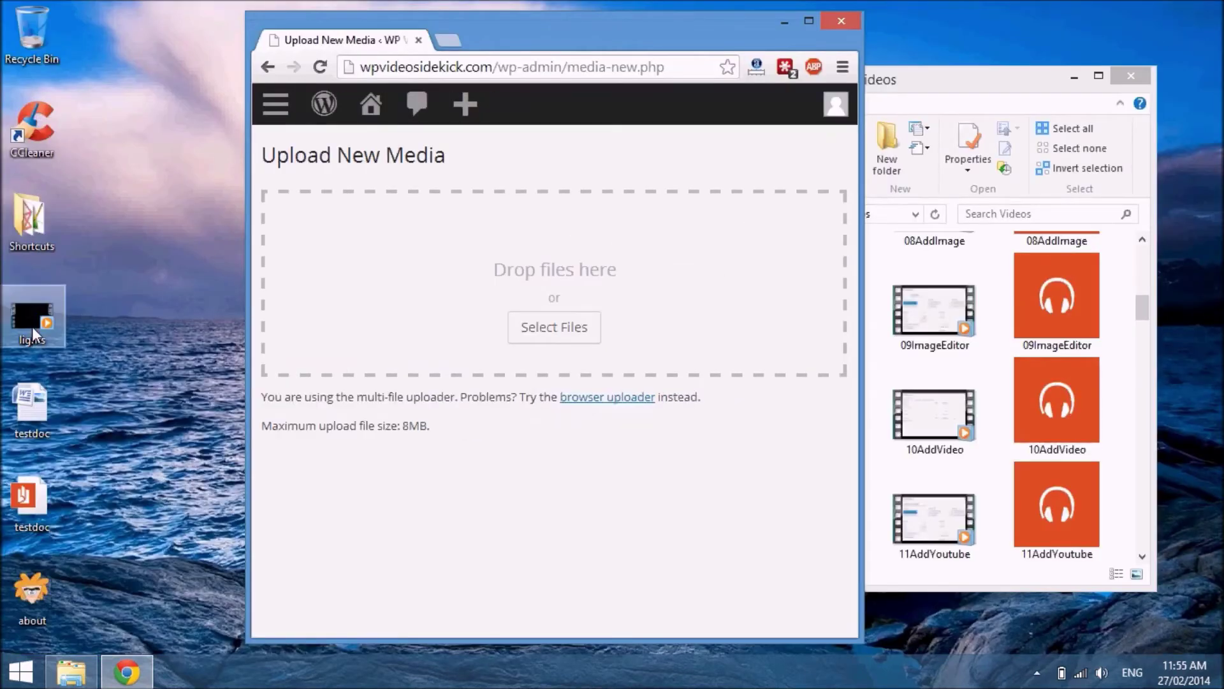
drag(32, 326, 488, 326)
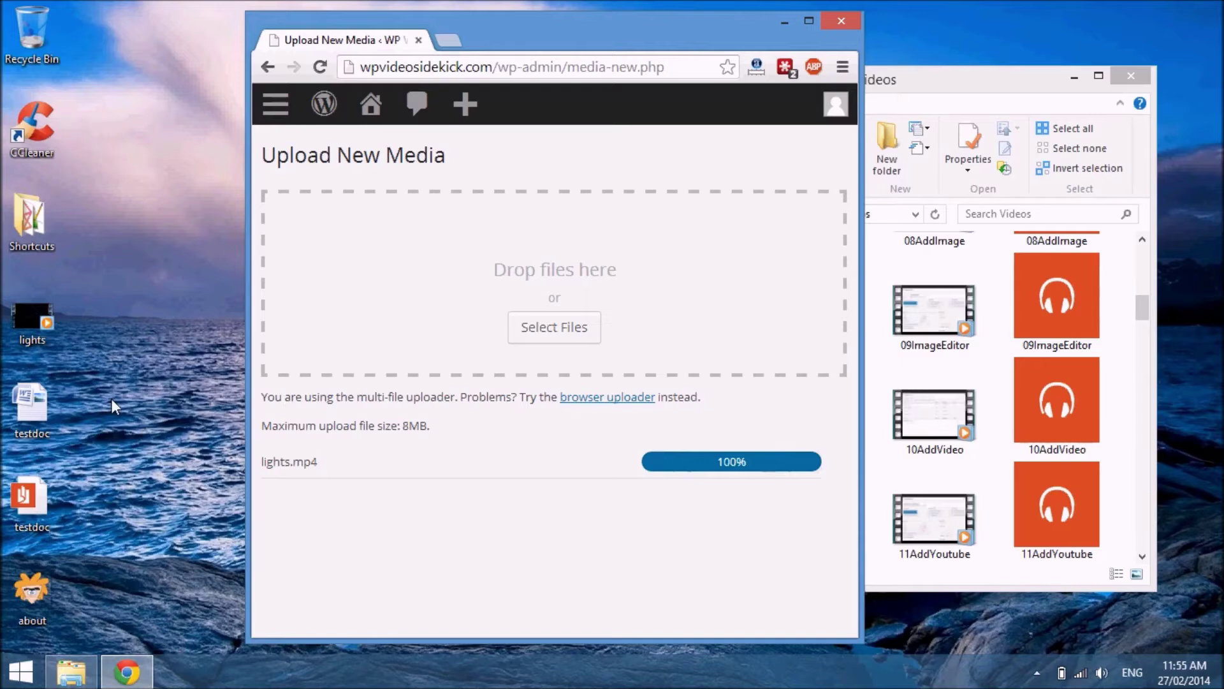
click(44, 406)
drag(44, 404, 467, 289)
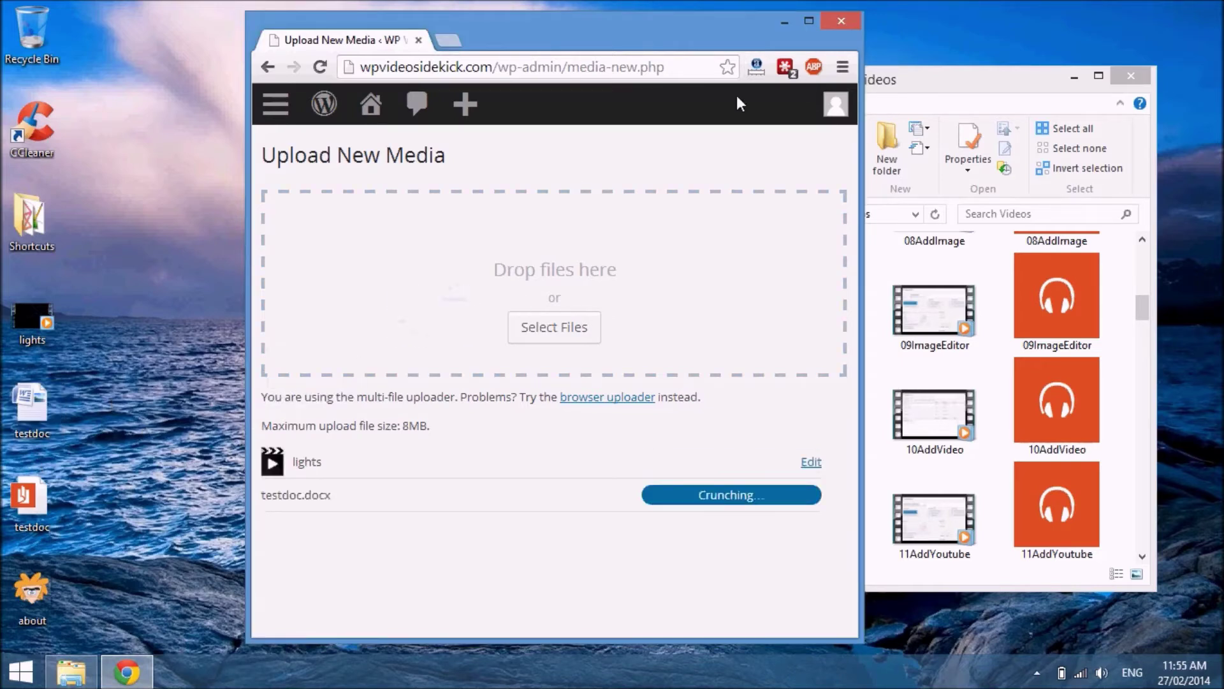
click(808, 21)
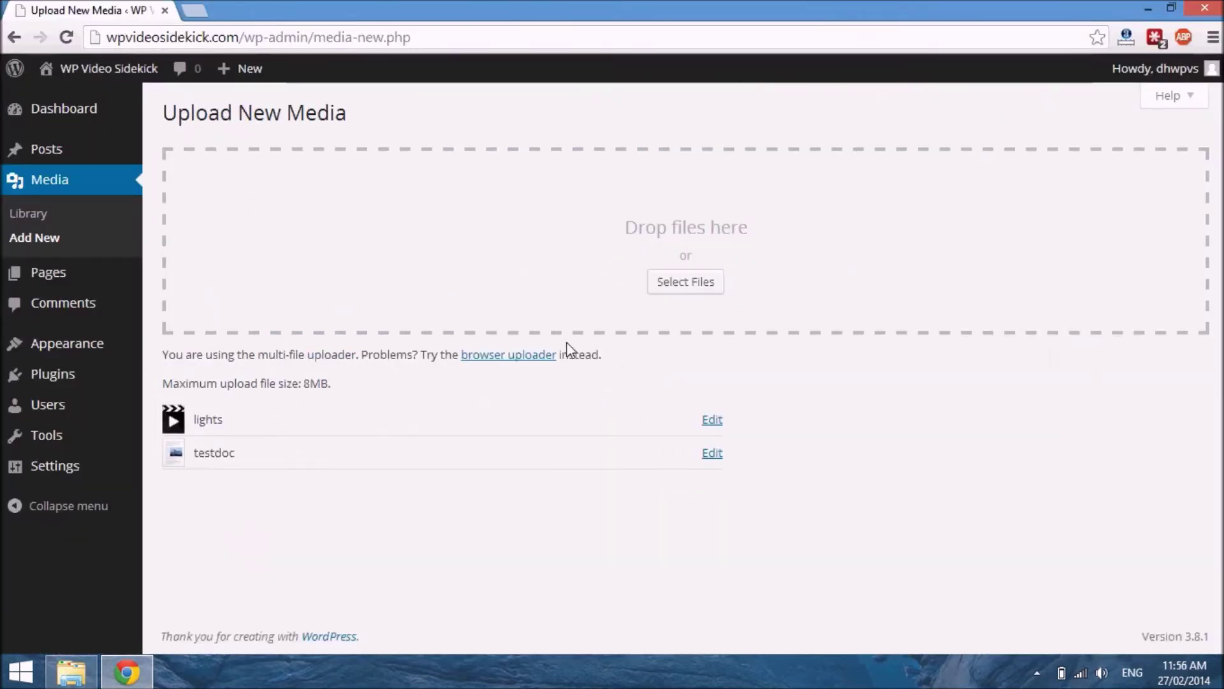
Upload testdoc.docx from the Desktop through Select Files
click(686, 286)
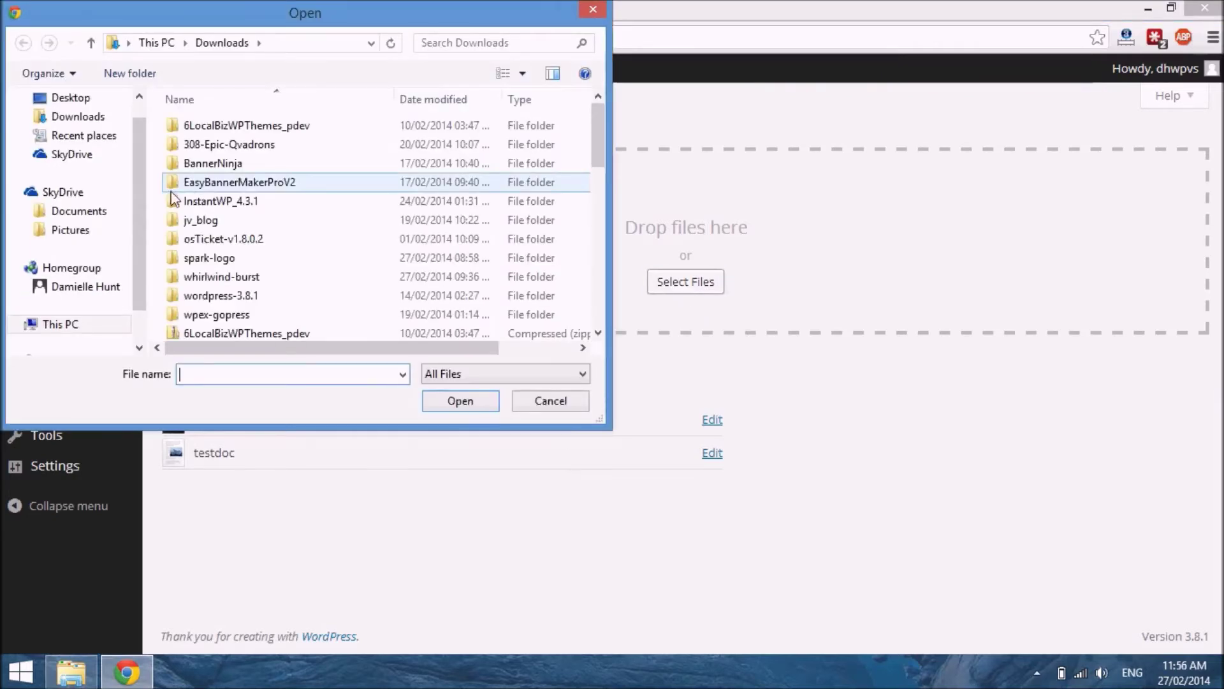
click(70, 98)
drag(595, 177, 599, 276)
drag(503, 9, 1079, 346)
drag(996, 312, 835, 84)
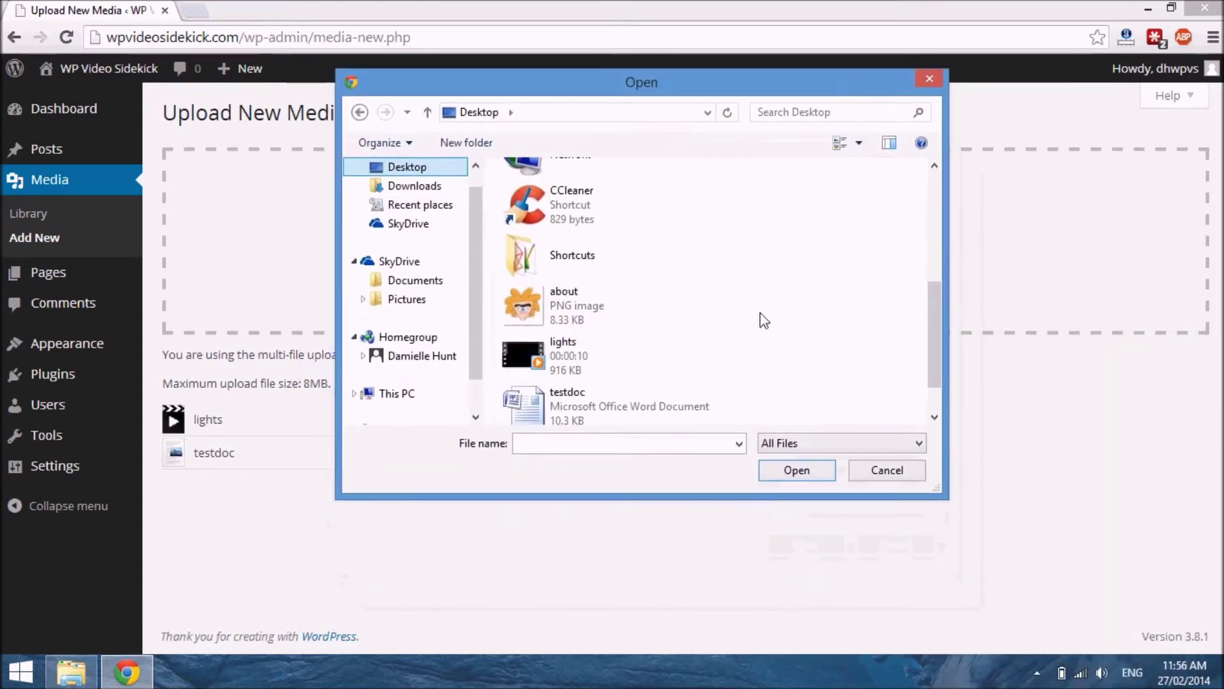
click(539, 403)
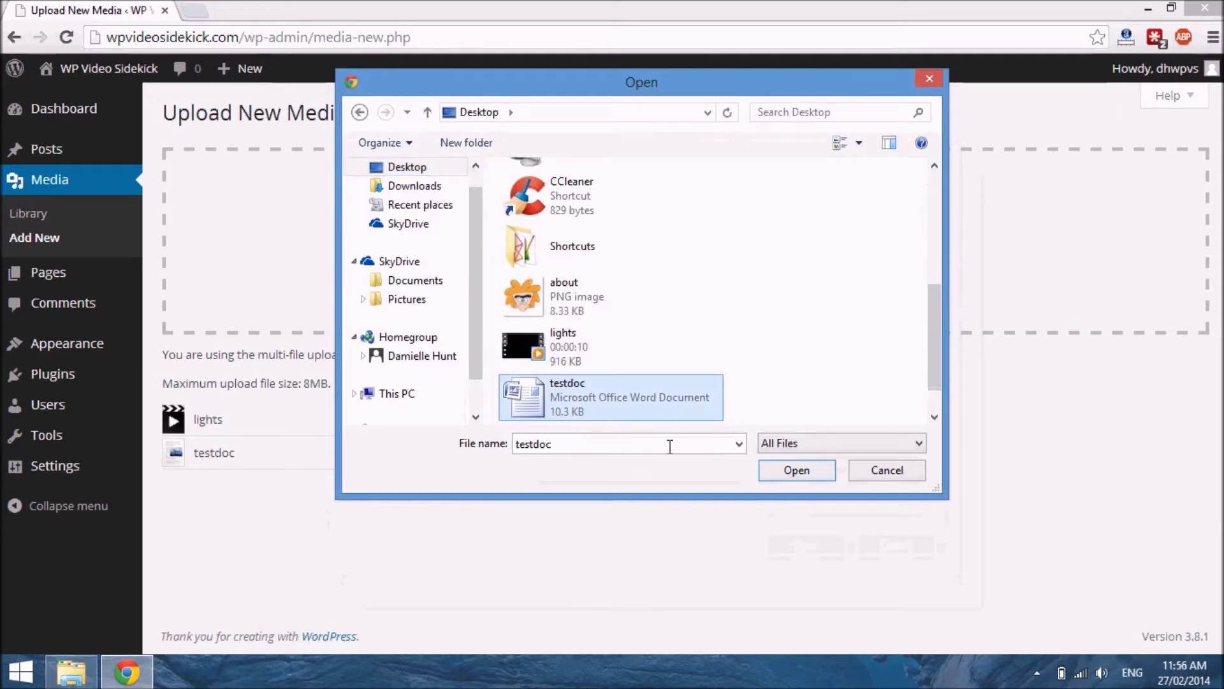
click(793, 477)
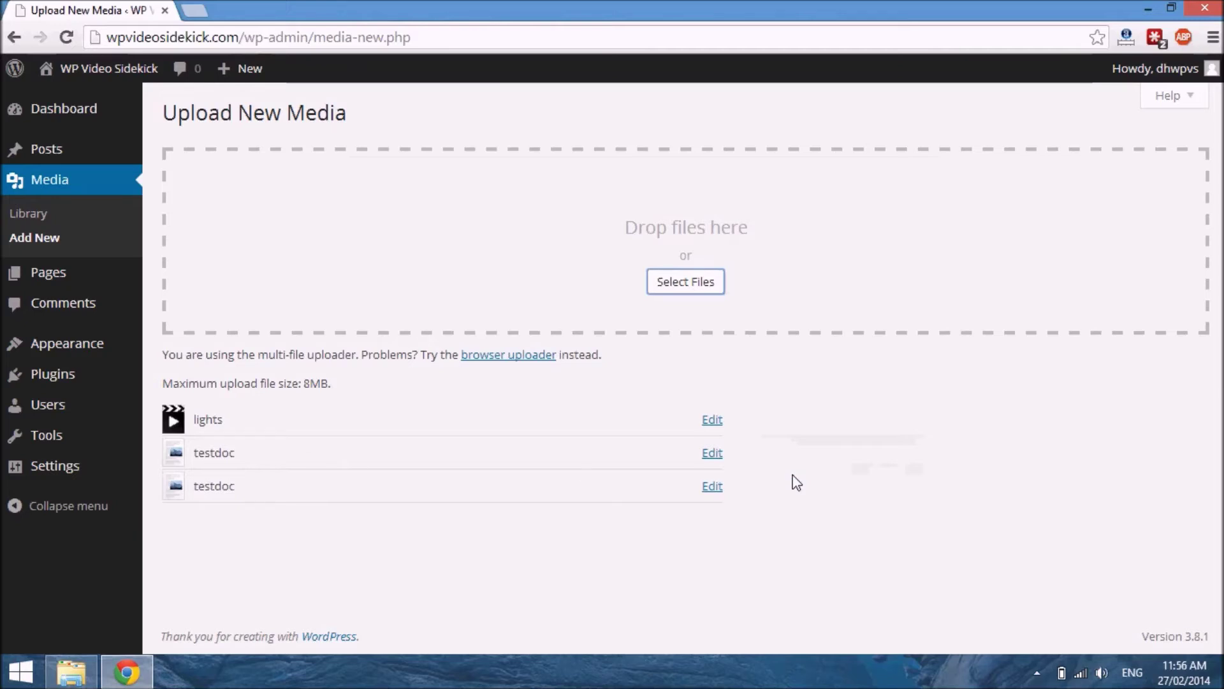
Upload the about.png image
click(694, 298)
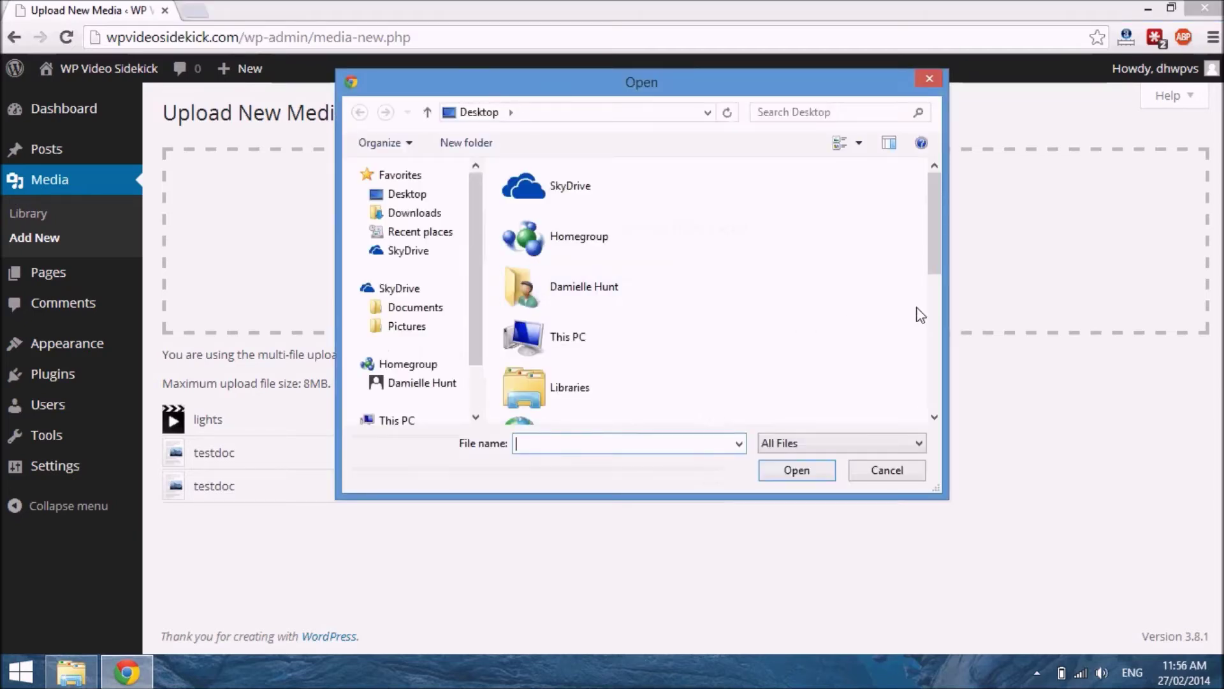
drag(934, 255, 938, 374)
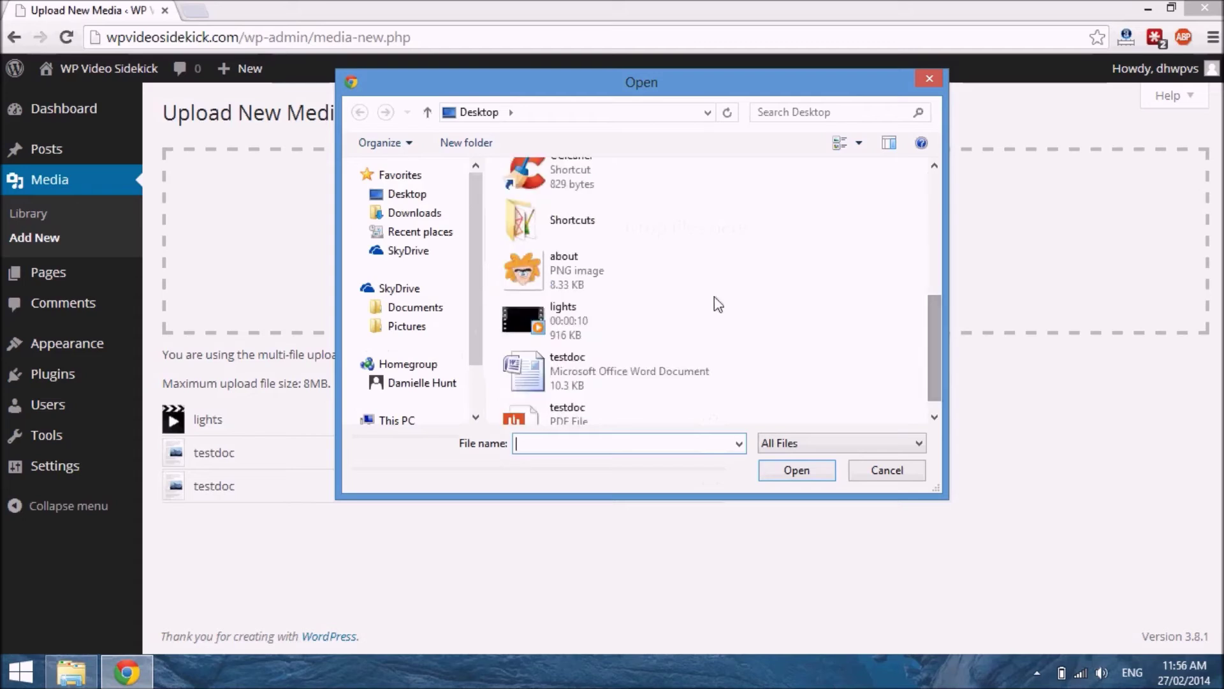
click(568, 263)
click(801, 468)
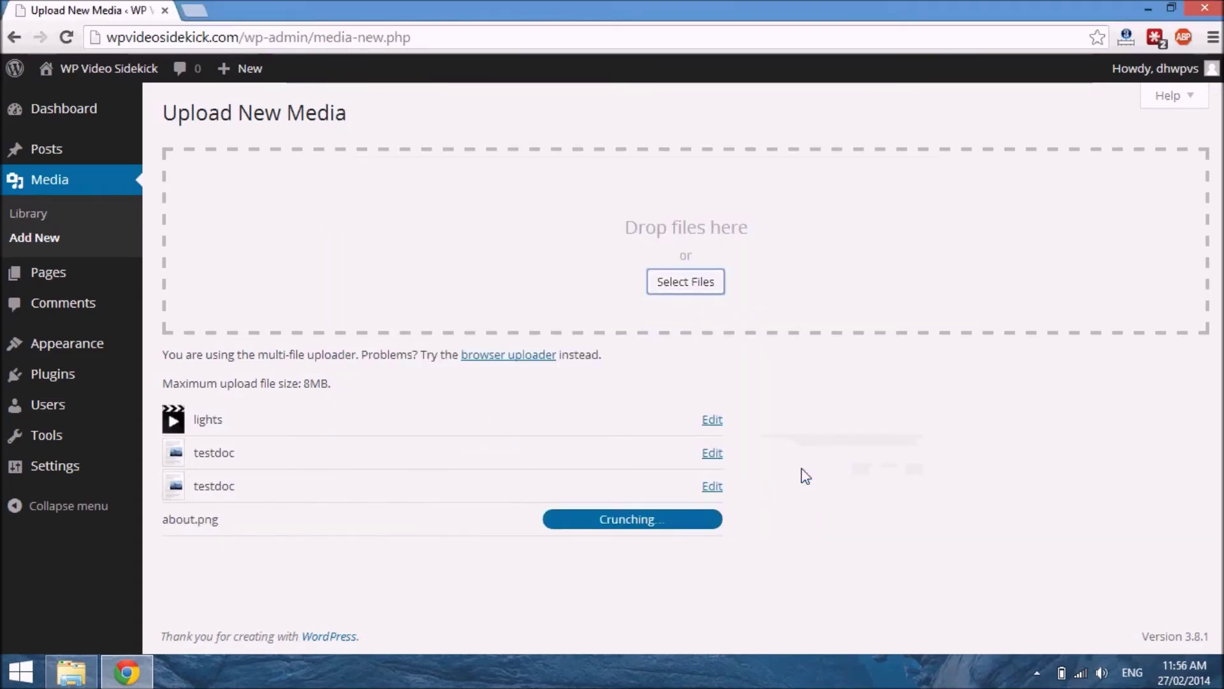
Upload the testdoc.pdf file
click(702, 295)
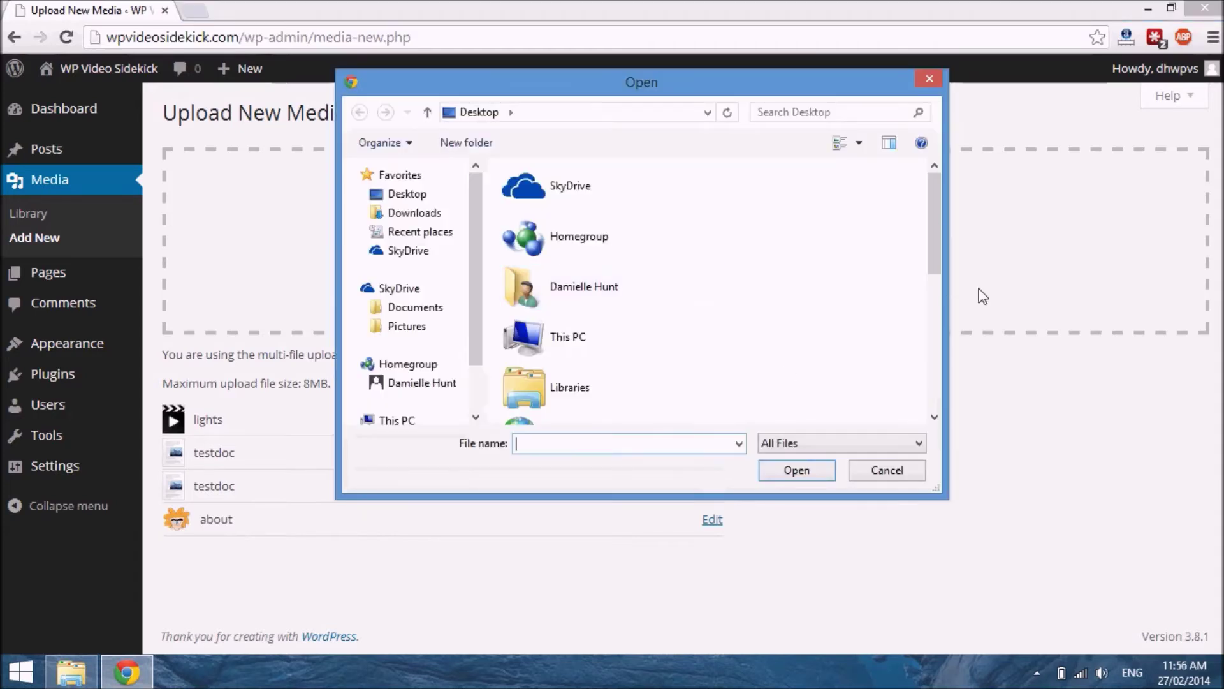
drag(932, 216, 958, 356)
click(549, 401)
click(791, 472)
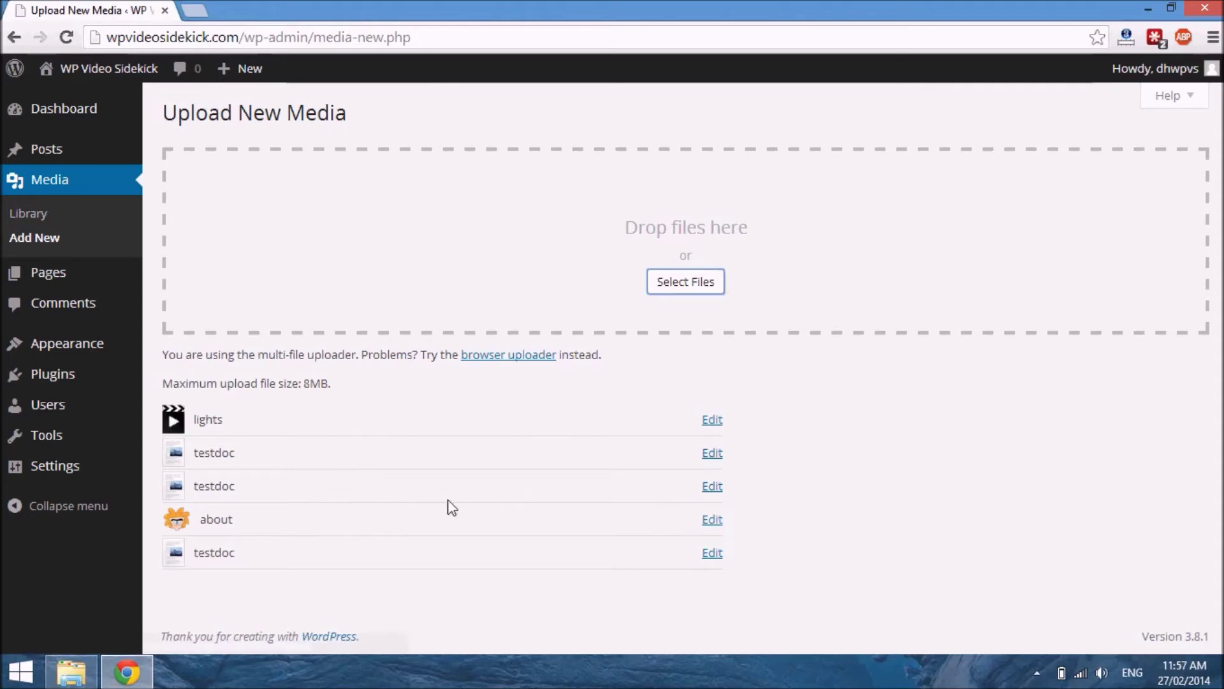
Open the Edit Media page for about.png in a new tab
click(715, 521)
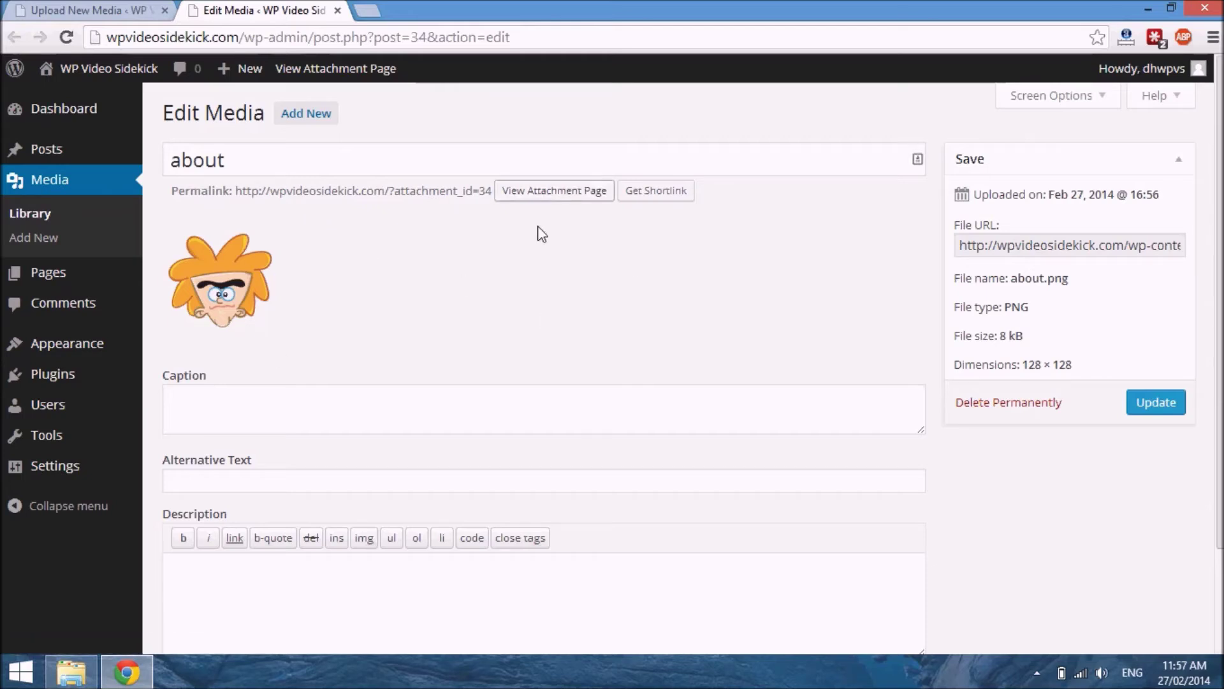
View about.png's public attachment page, then go back to its Edit Media screen
click(567, 198)
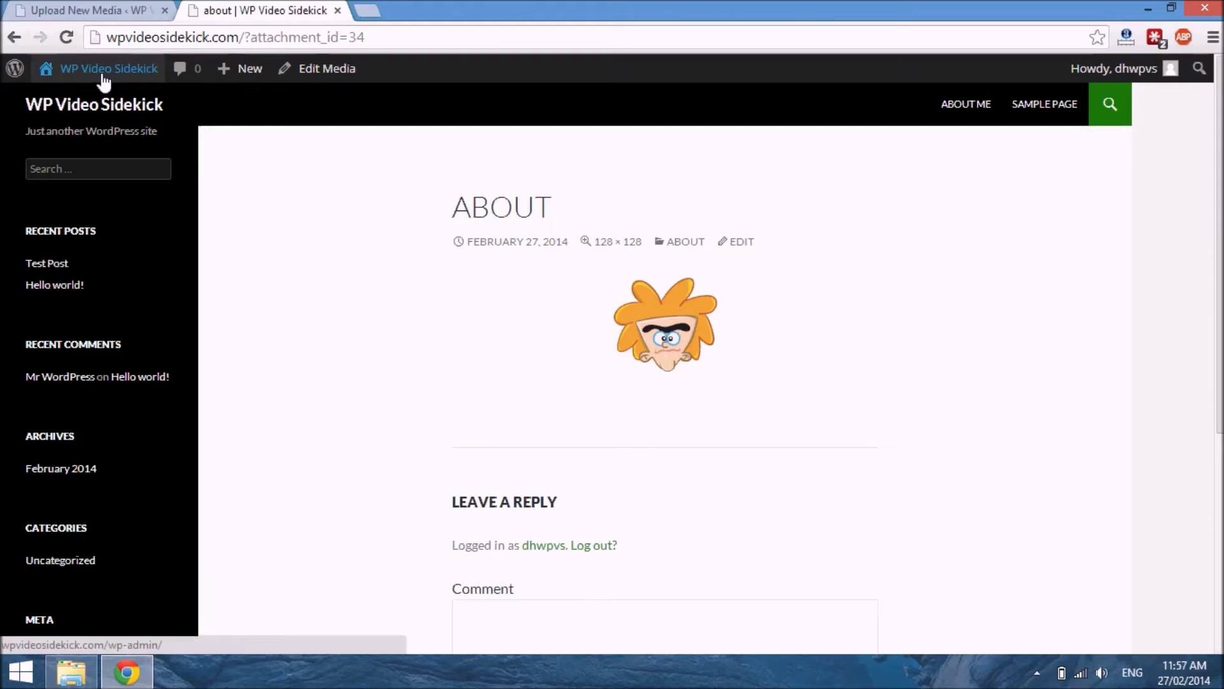
click(13, 38)
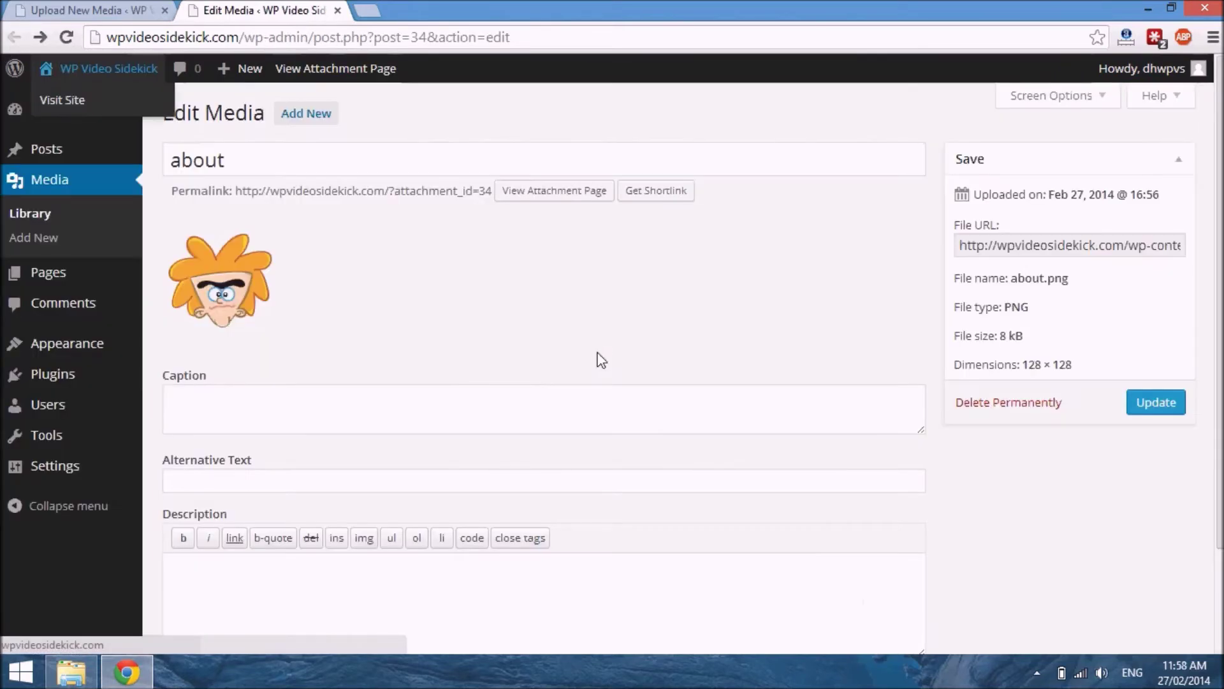
Enter 'My Name' as the caption for about.png
click(378, 409)
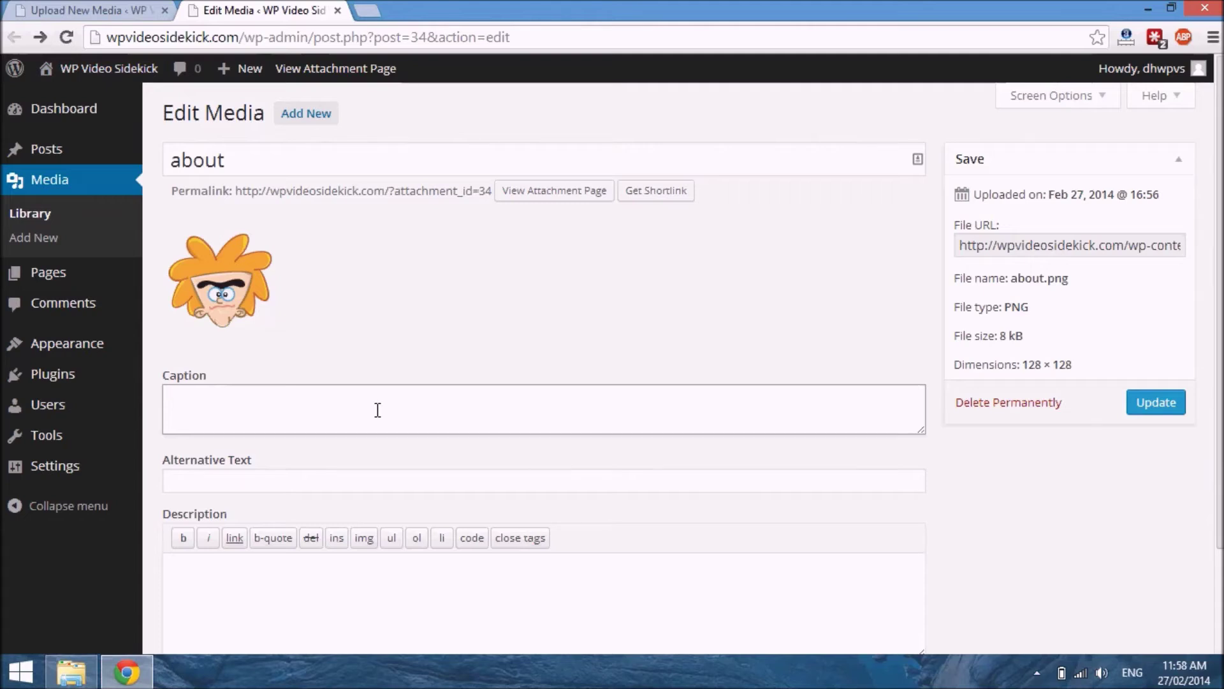
text(My Name)
click(306, 486)
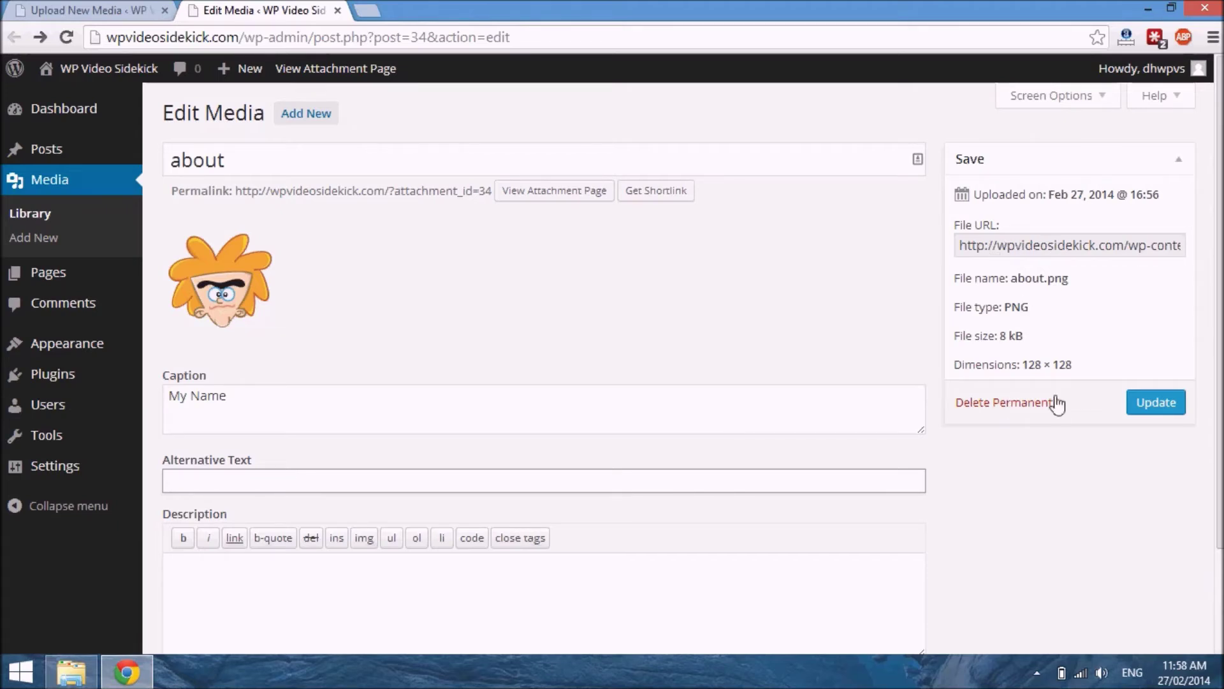
Copy the about image's full File URL
click(1005, 255)
drag(959, 248, 1203, 260)
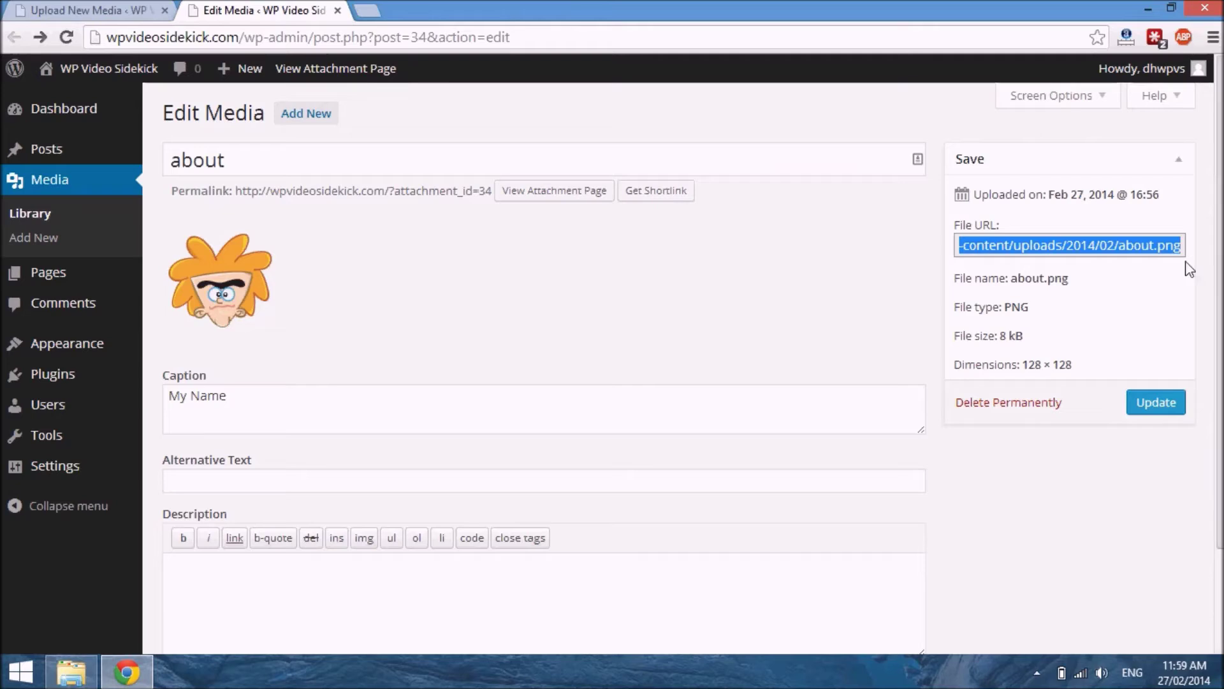
right_click(1161, 255)
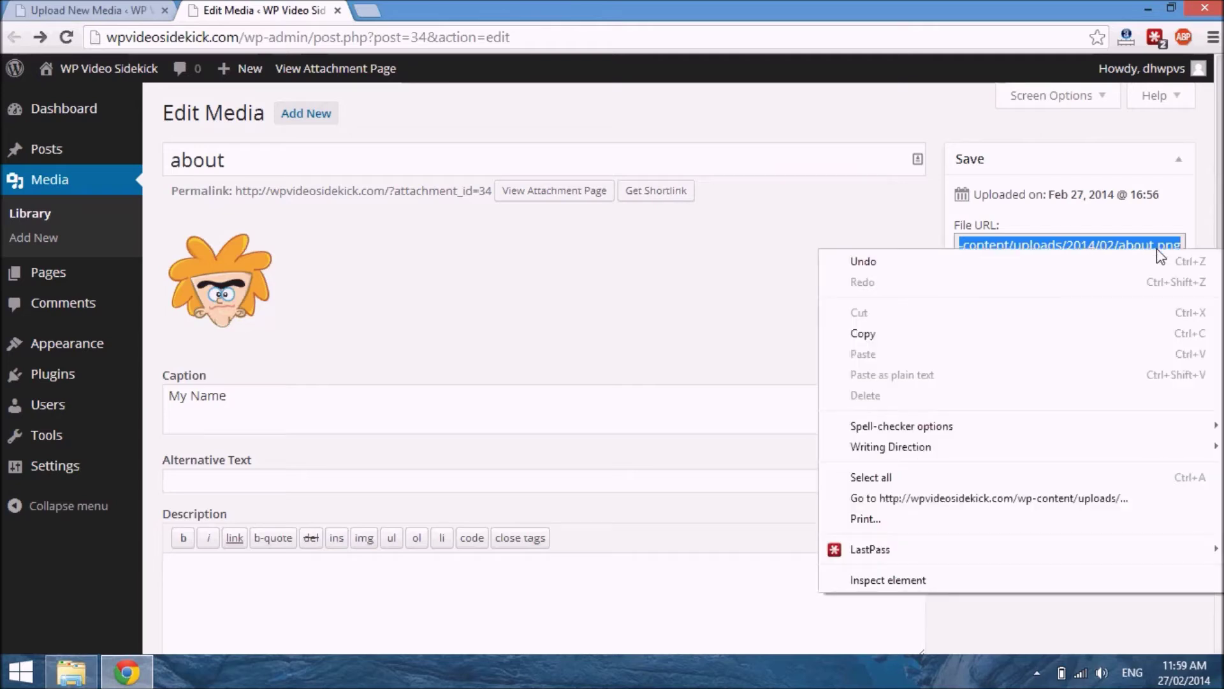
click(909, 331)
Load the copied image URL in a new tab to see the raw image, then go to the Media Library
click(367, 10)
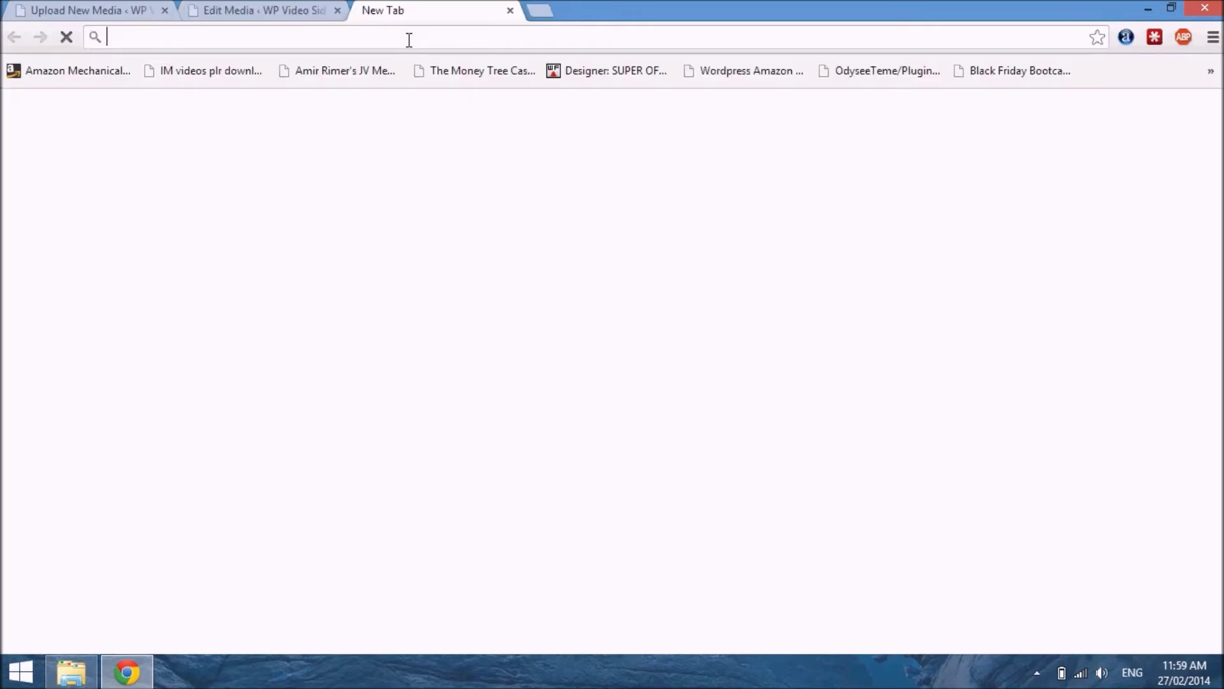
key(ctrl+v)
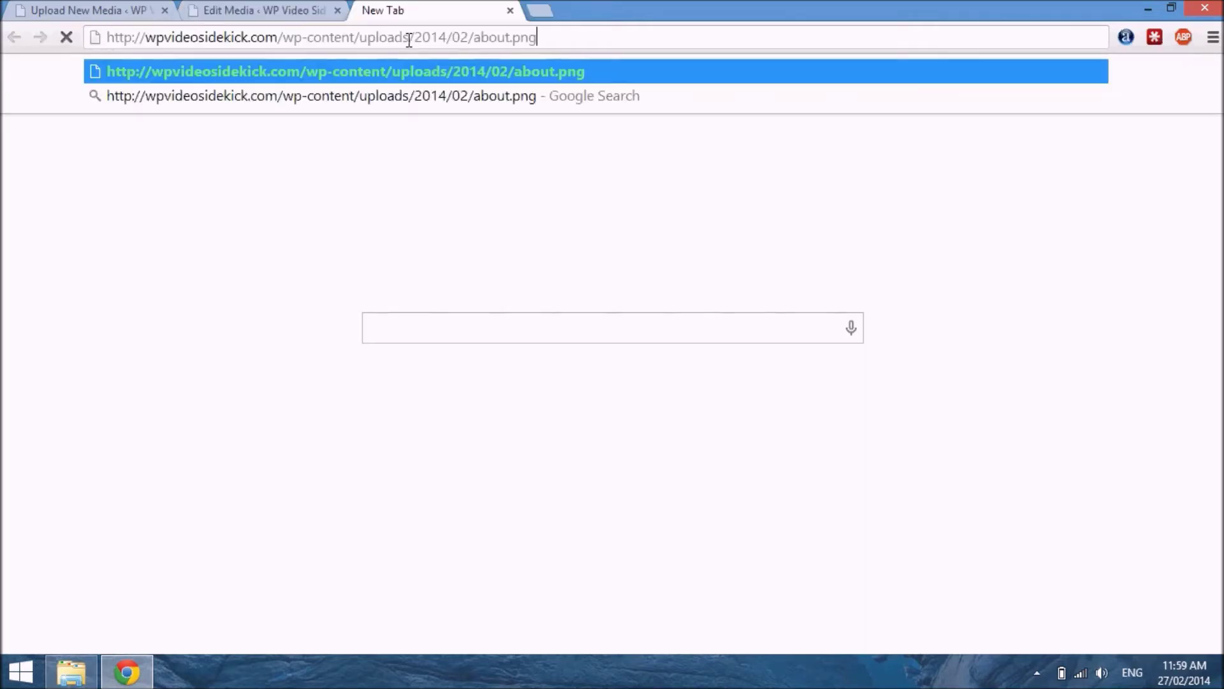
key(Return)
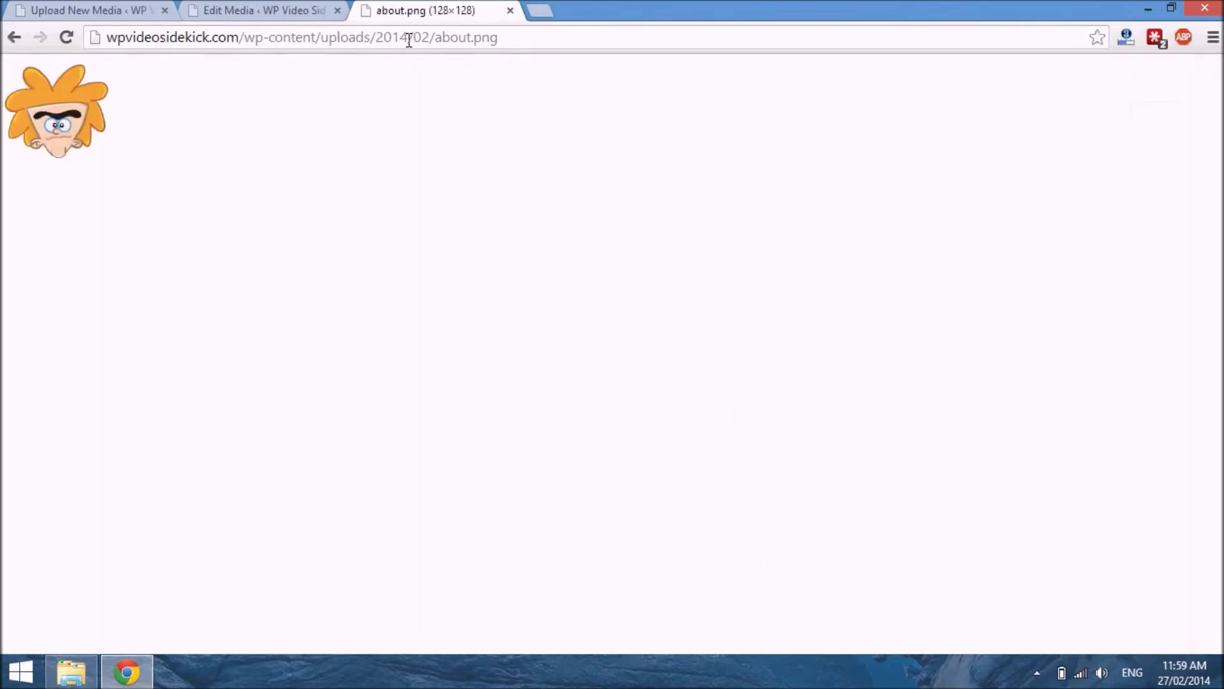
click(255, 12)
key(ctrl+Tab)
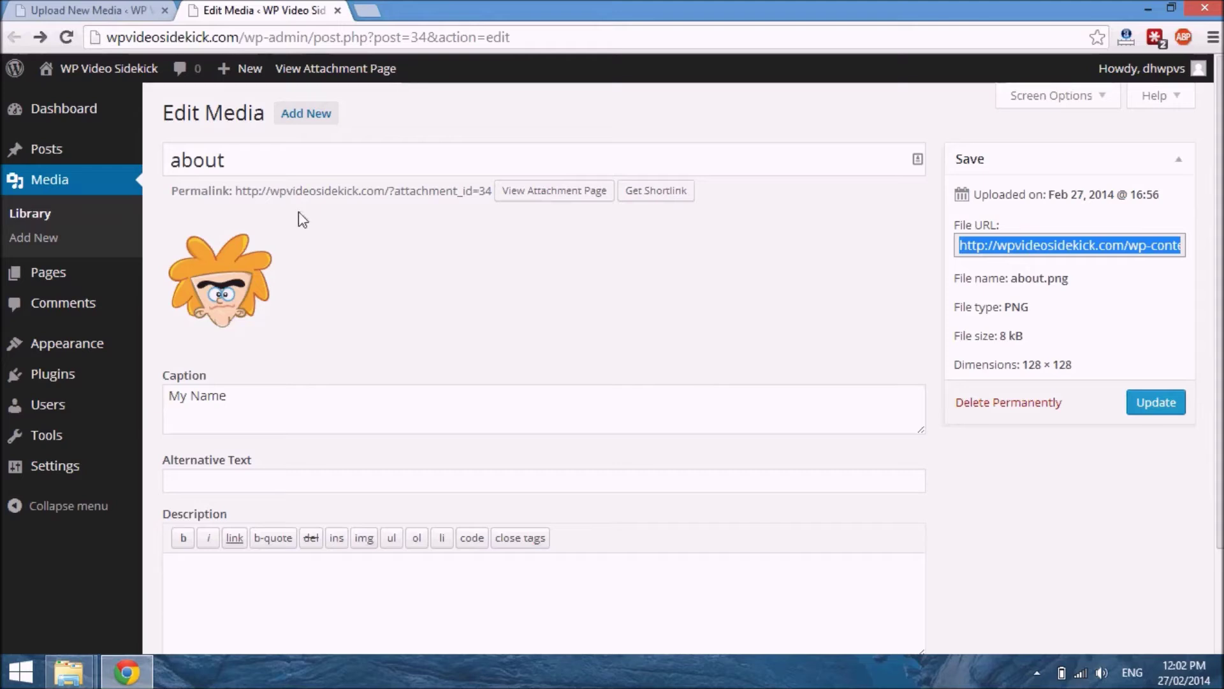
click(30, 212)
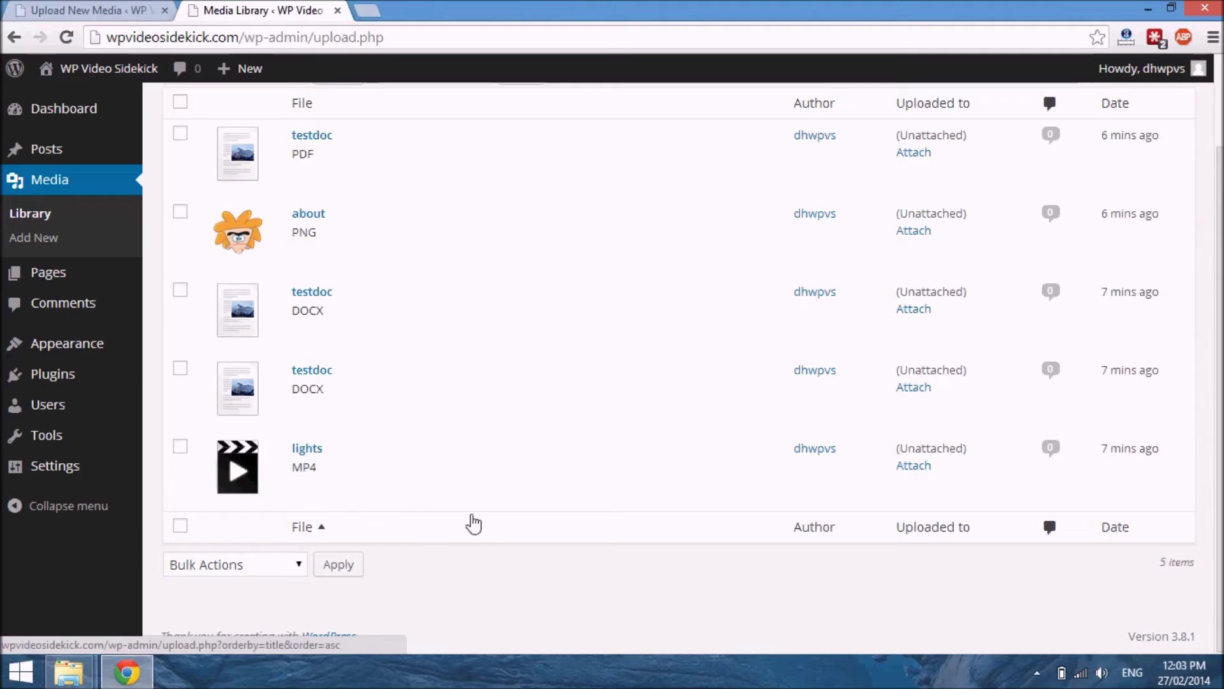
Open the Edit Media screen for lights.mp4 from the Media Library list
click(307, 497)
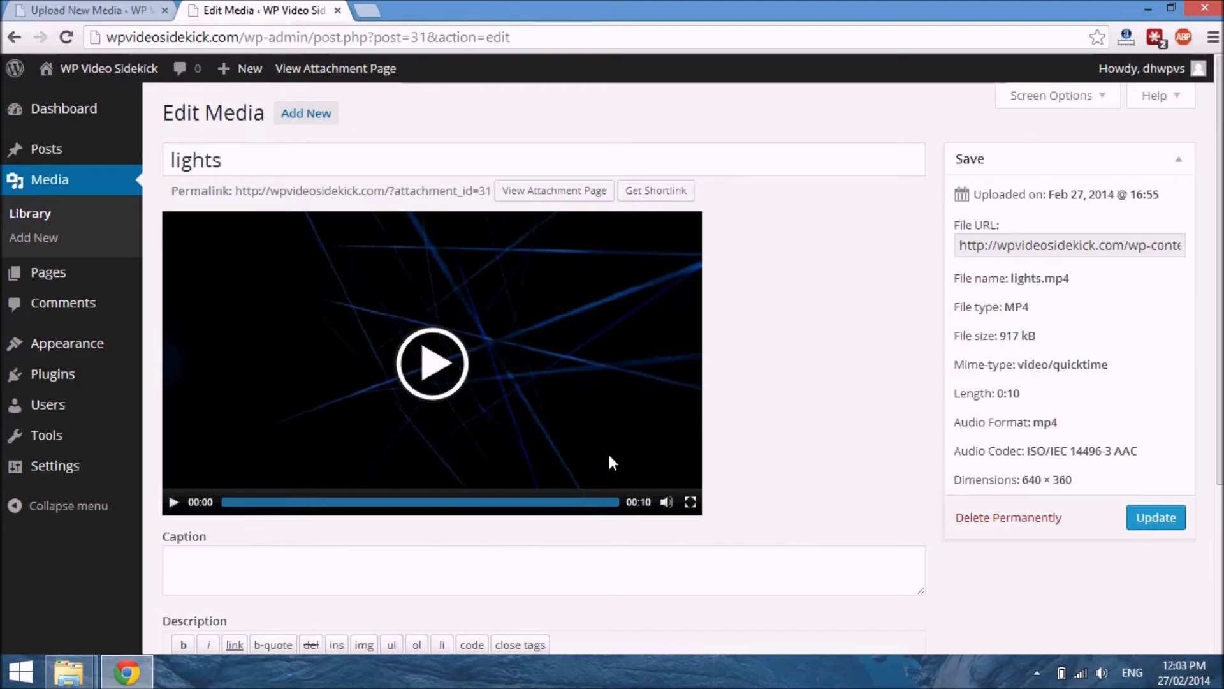
click(427, 356)
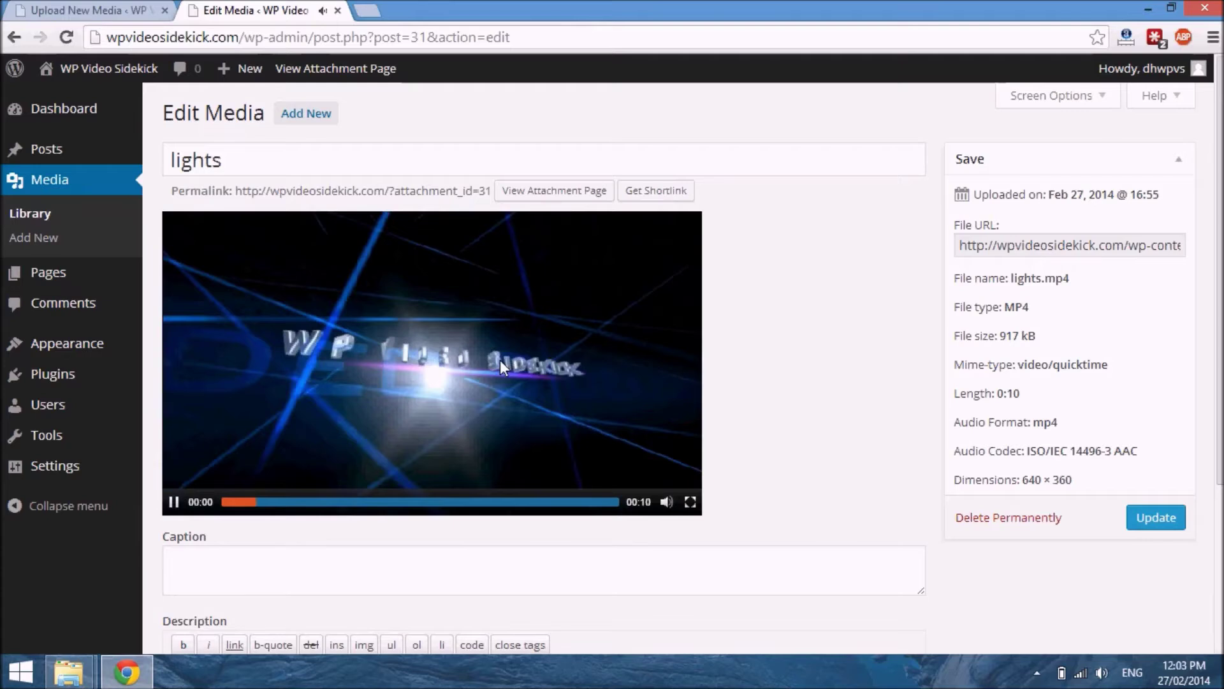
click(500, 358)
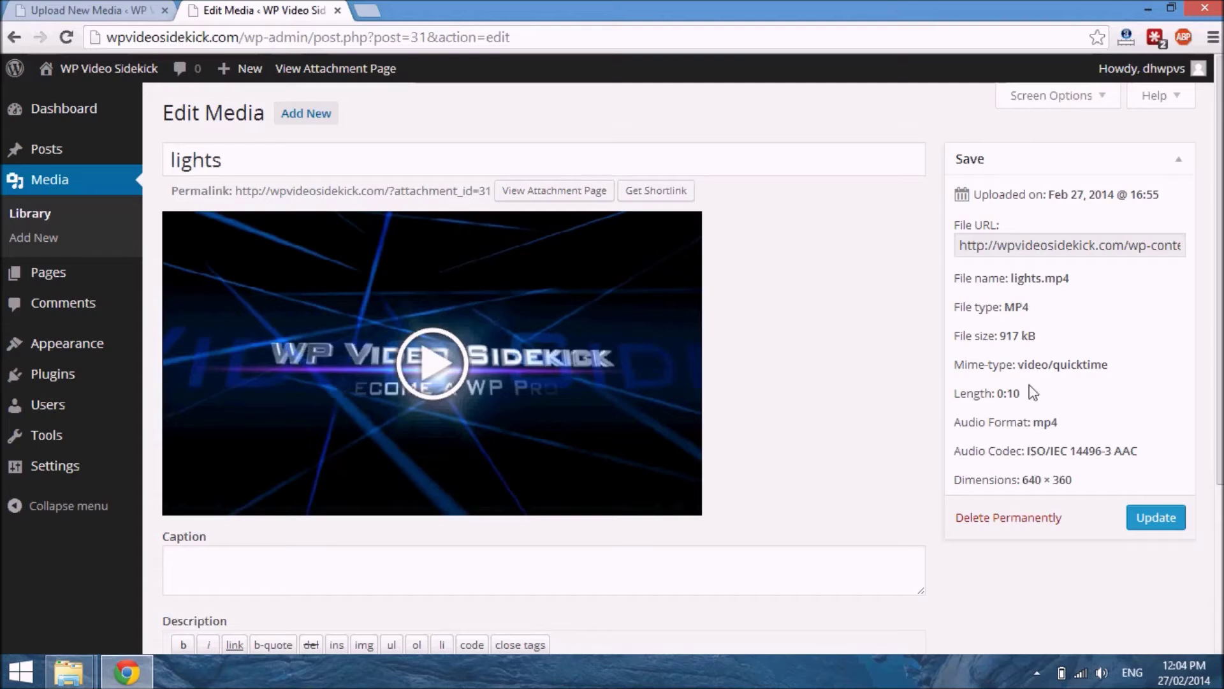
click(1036, 248)
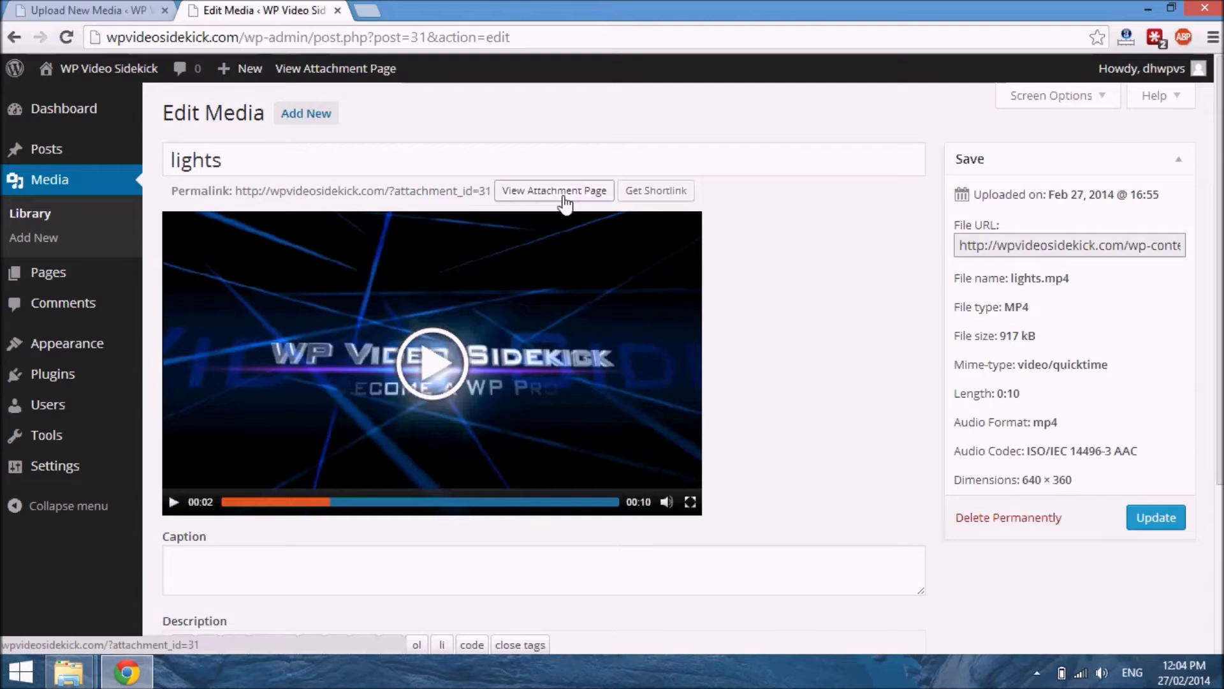
scroll(771, 260, down, 3)
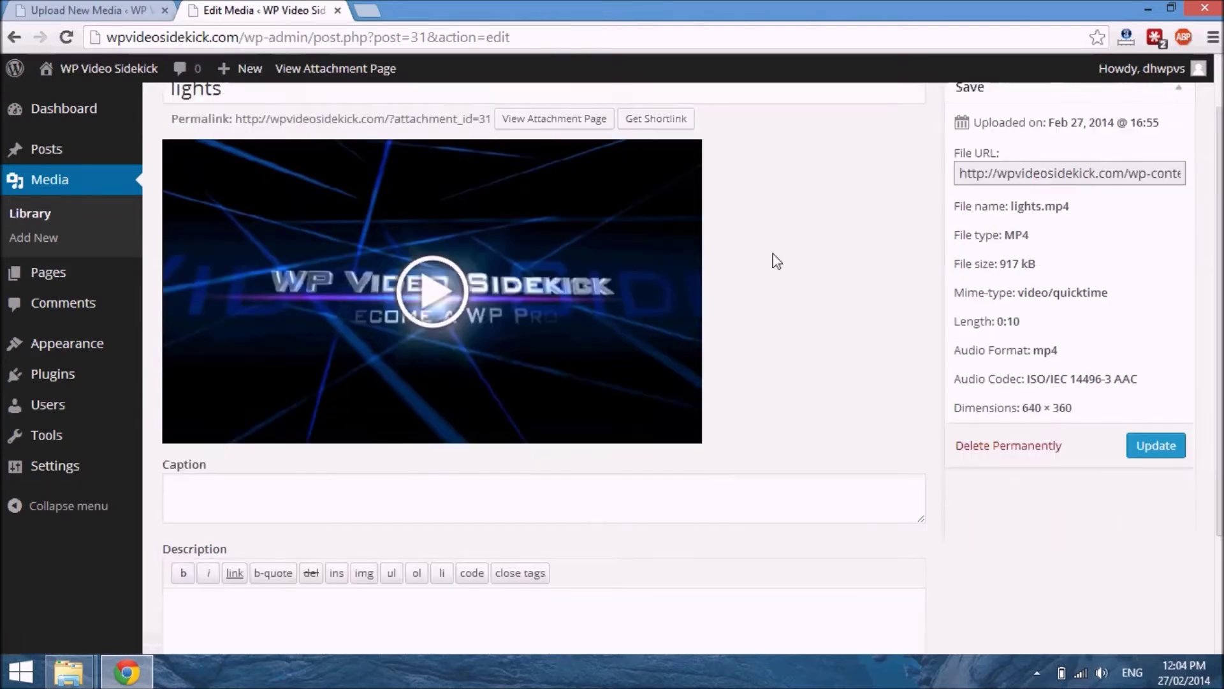
scroll(773, 260, up, 3)
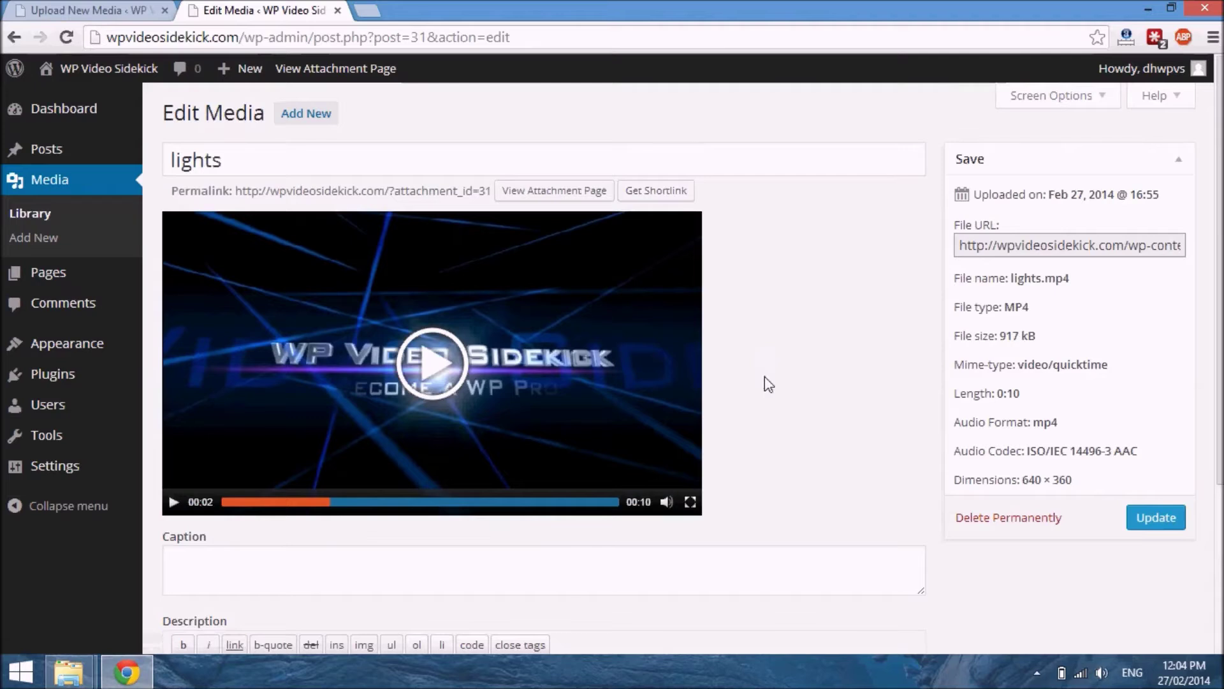
mouse_move(57, 347)
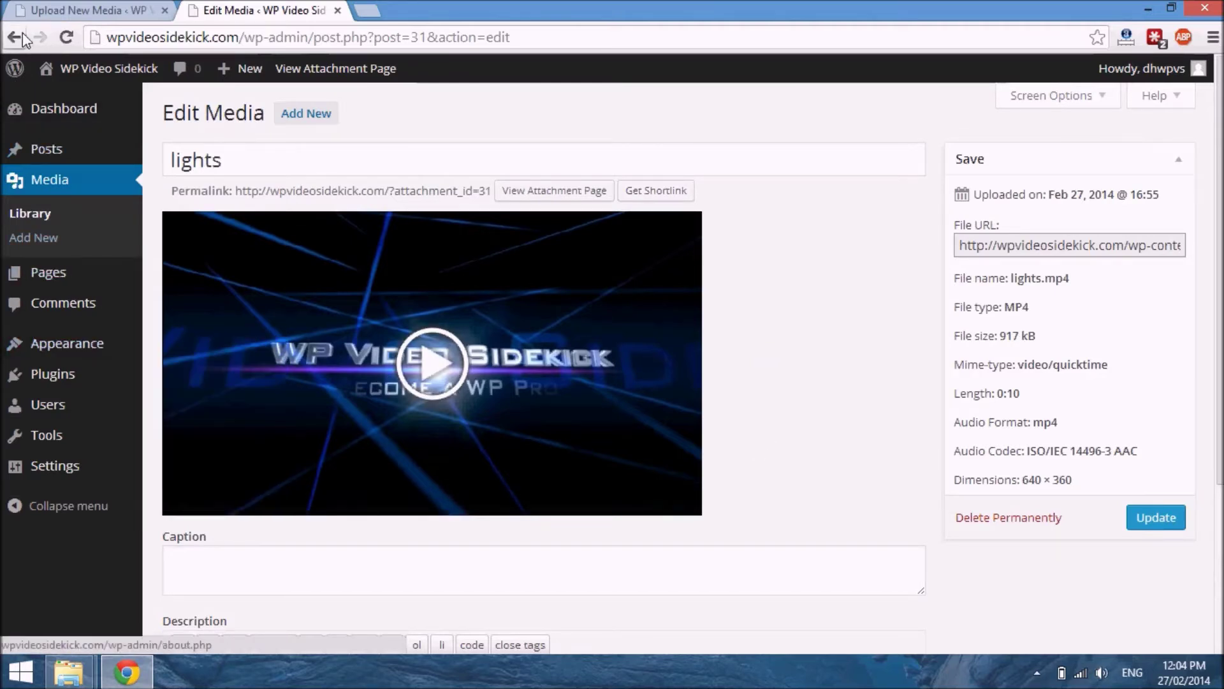
click(29, 214)
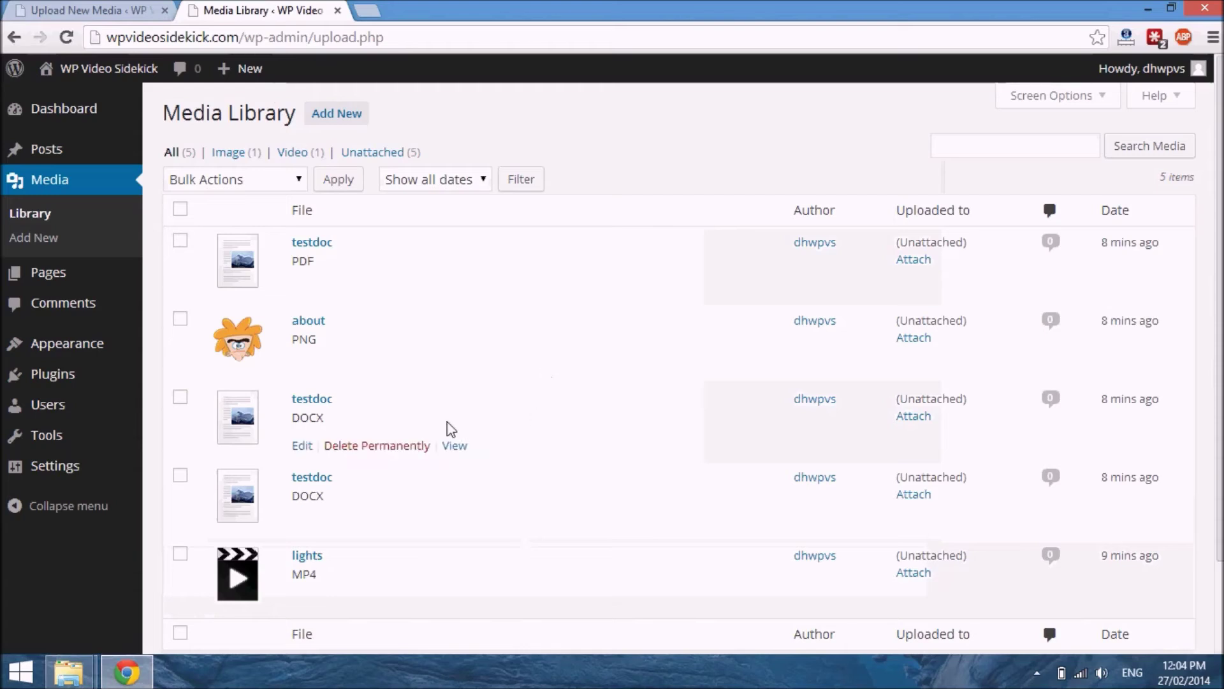
Open testdoc1.docx's media details, select its File URL, and view its attachment page
scroll(366, 528, down, 3)
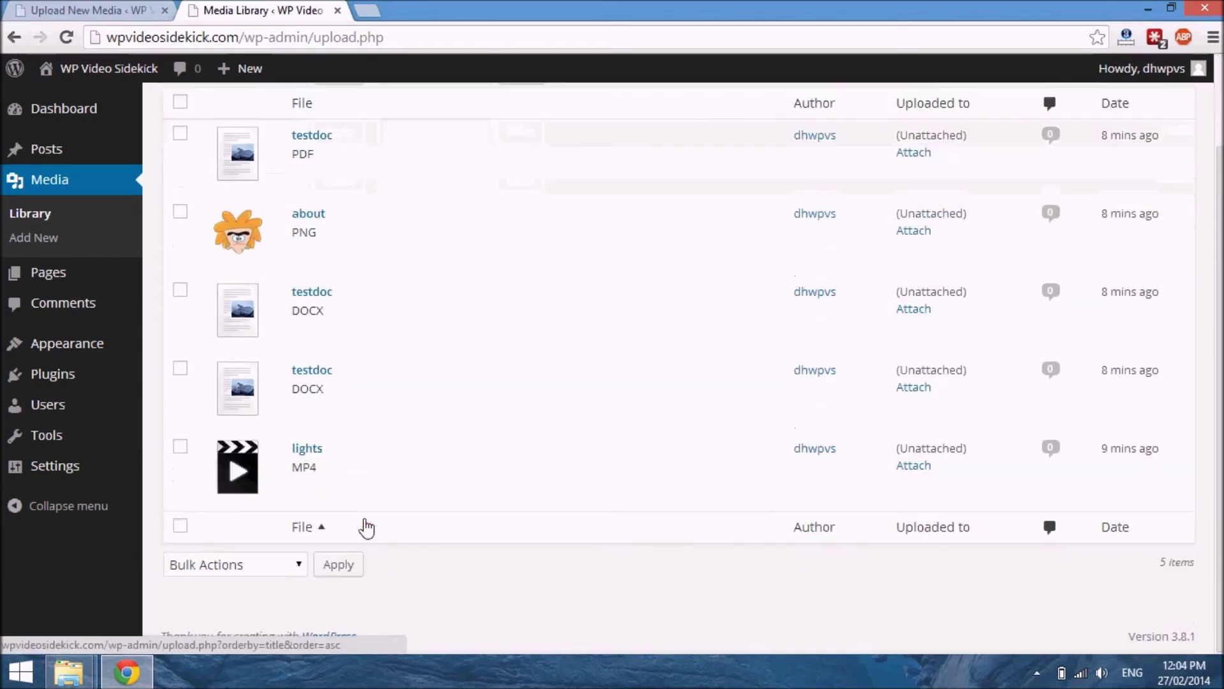
scroll(366, 527, up, 1)
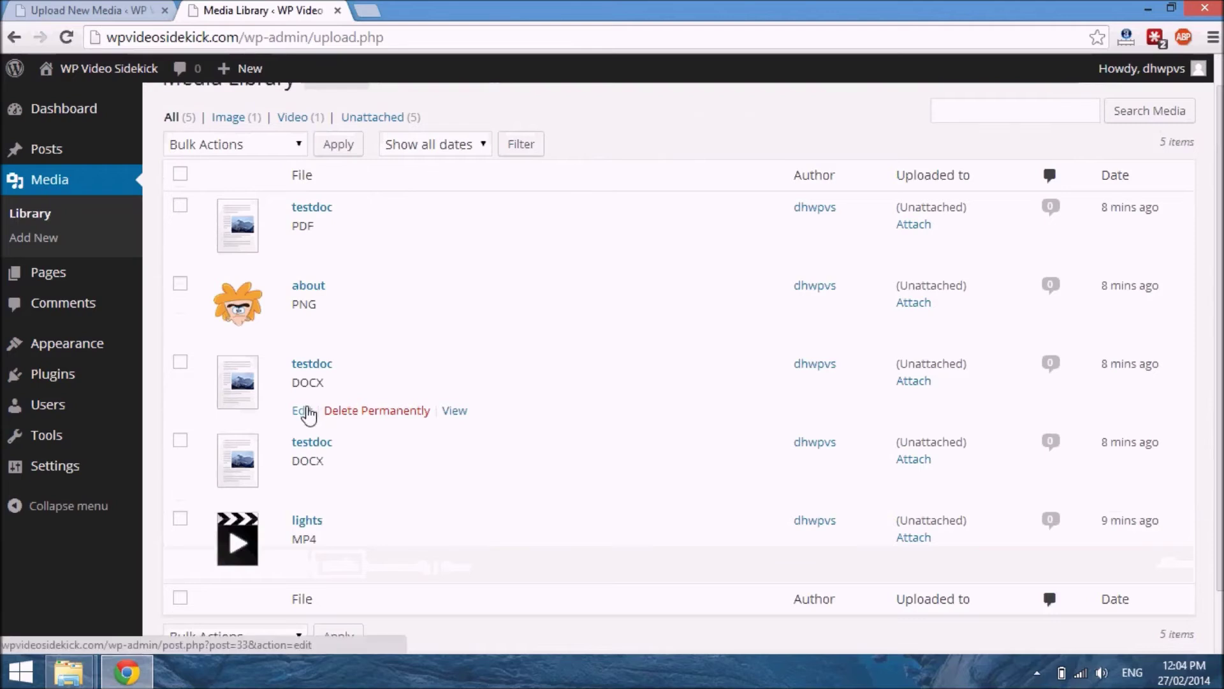
click(301, 409)
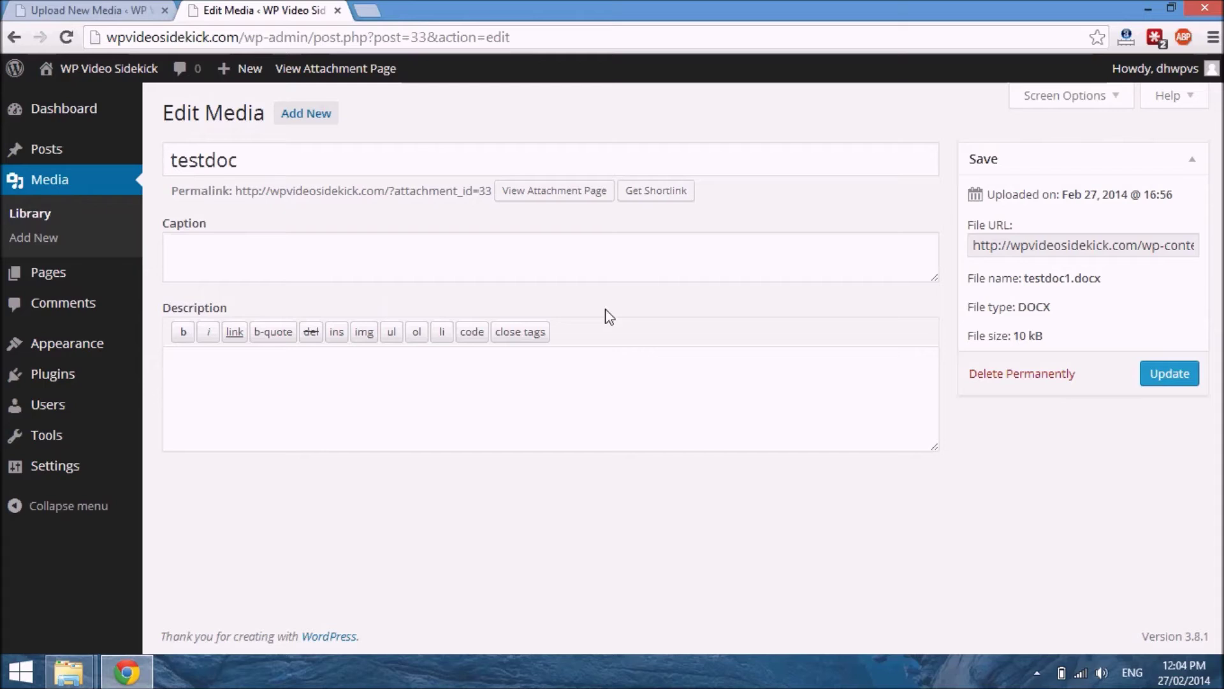
click(572, 248)
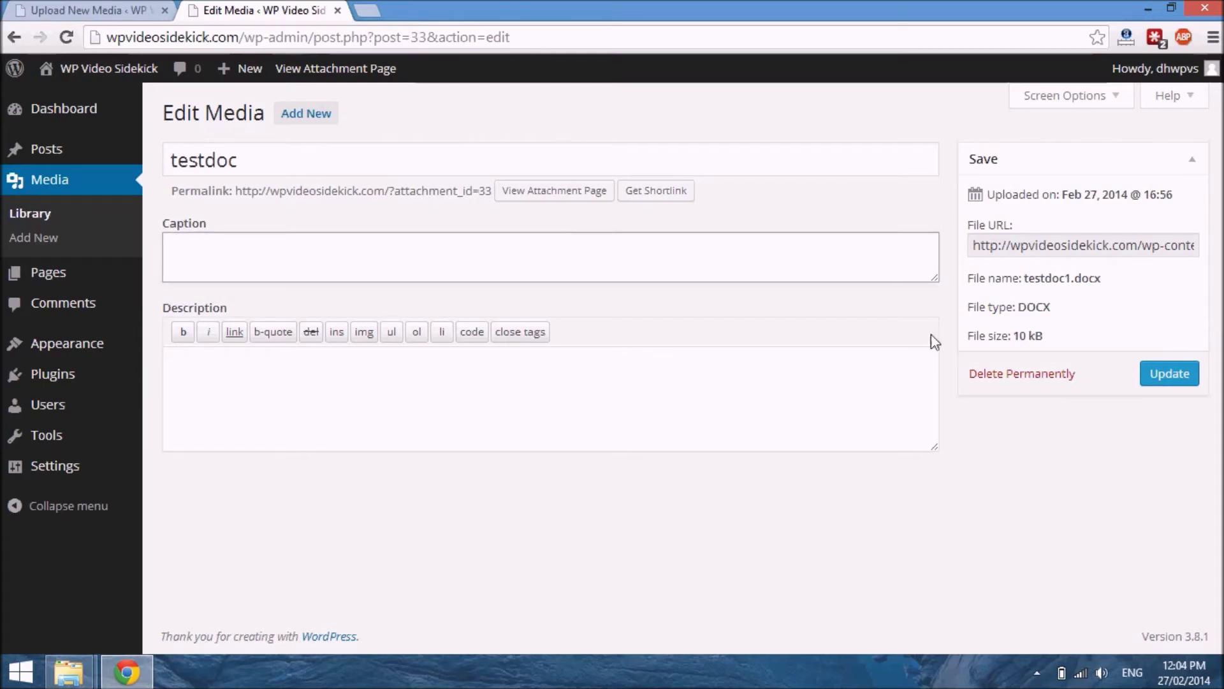
click(1033, 252)
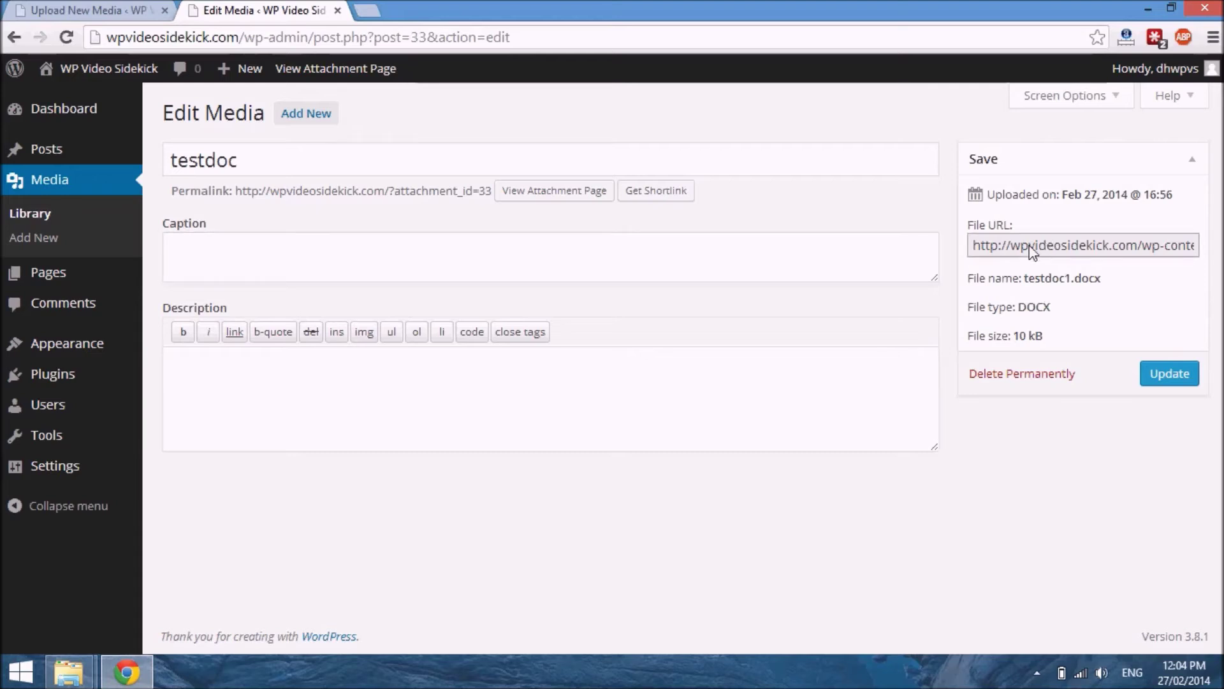
drag(977, 248, 1197, 252)
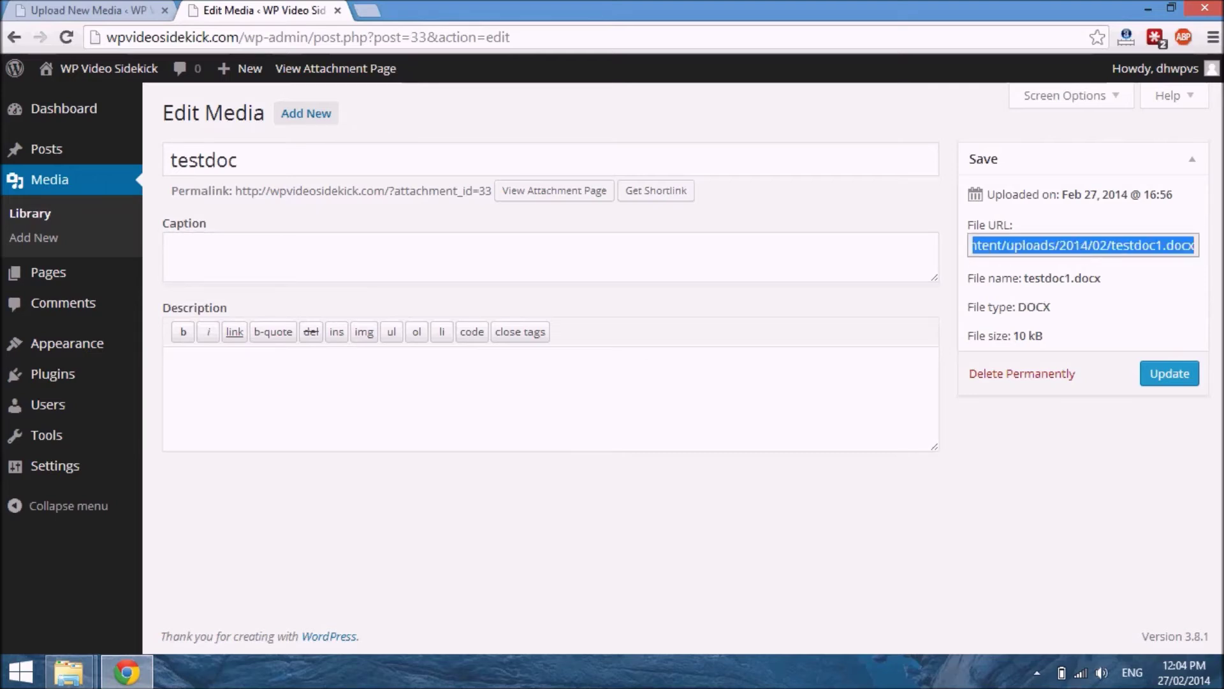
click(542, 190)
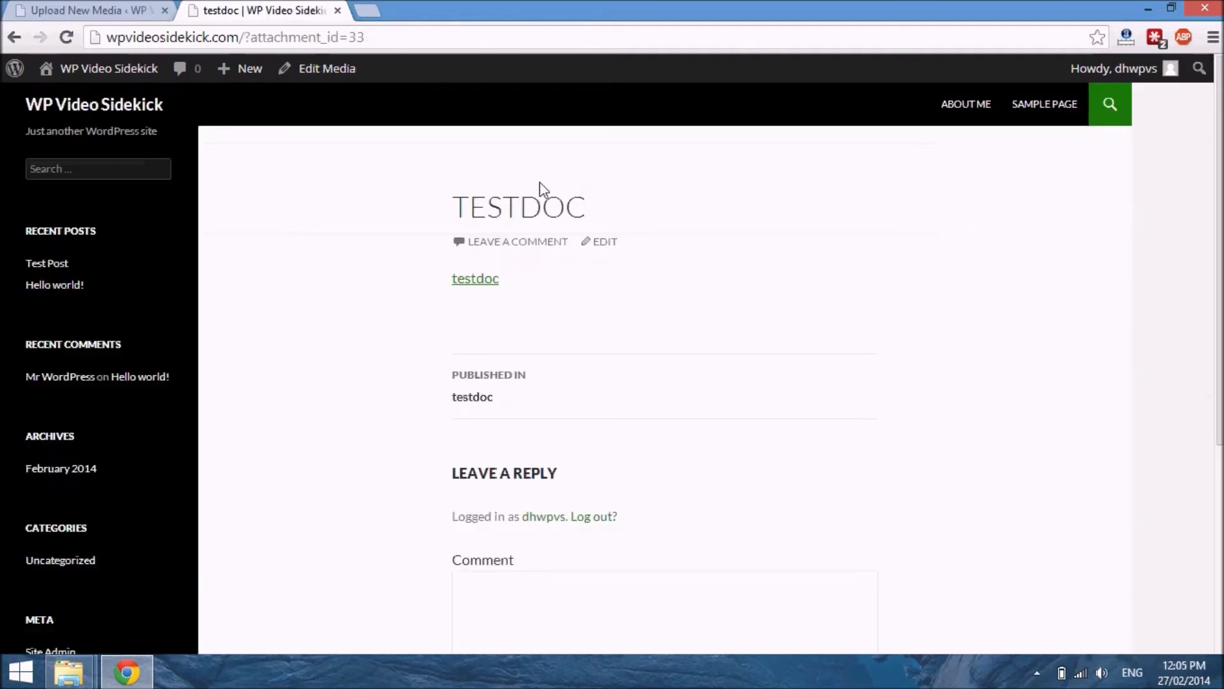
Download testdoc1.docx through the testdoc link on its attachment page
click(489, 284)
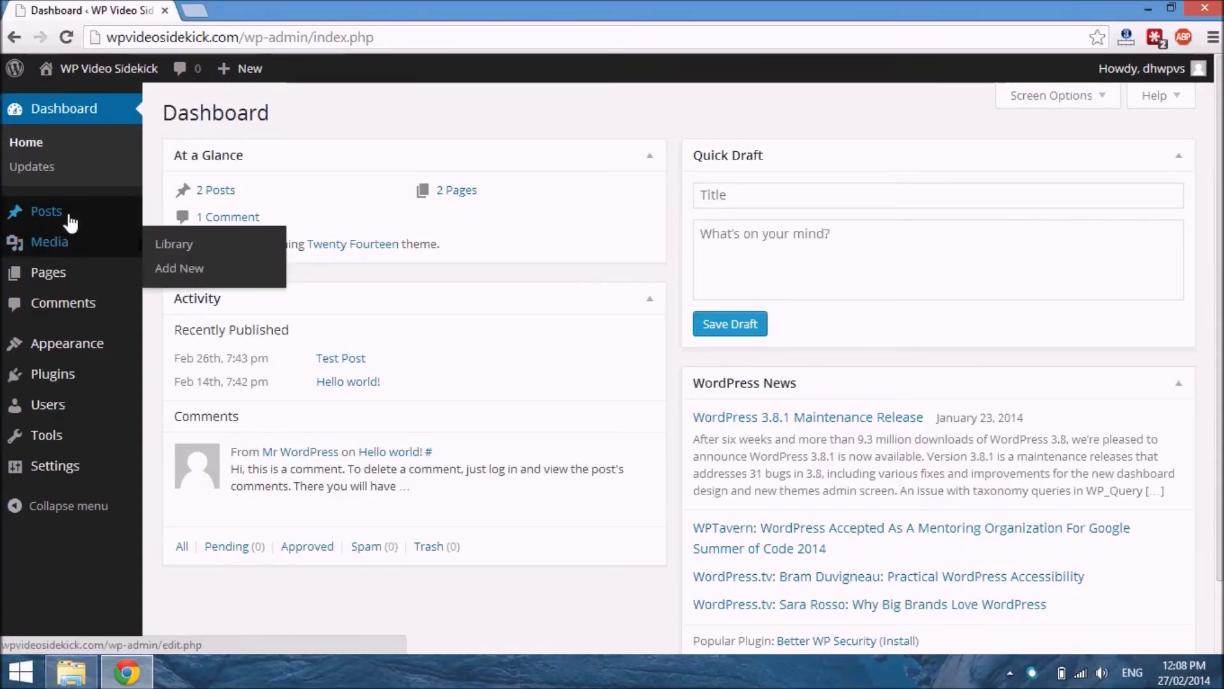
Open About Me from All Pages and place the cursor at the start of its body
mouse_move(71, 221)
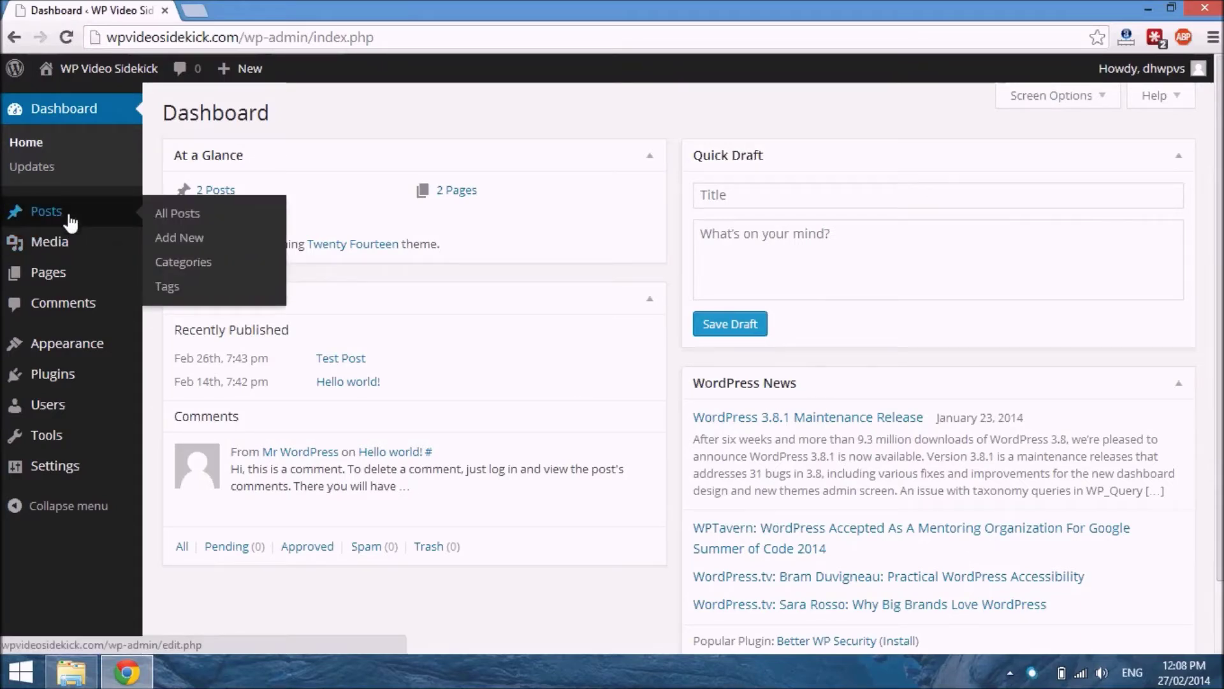
click(58, 271)
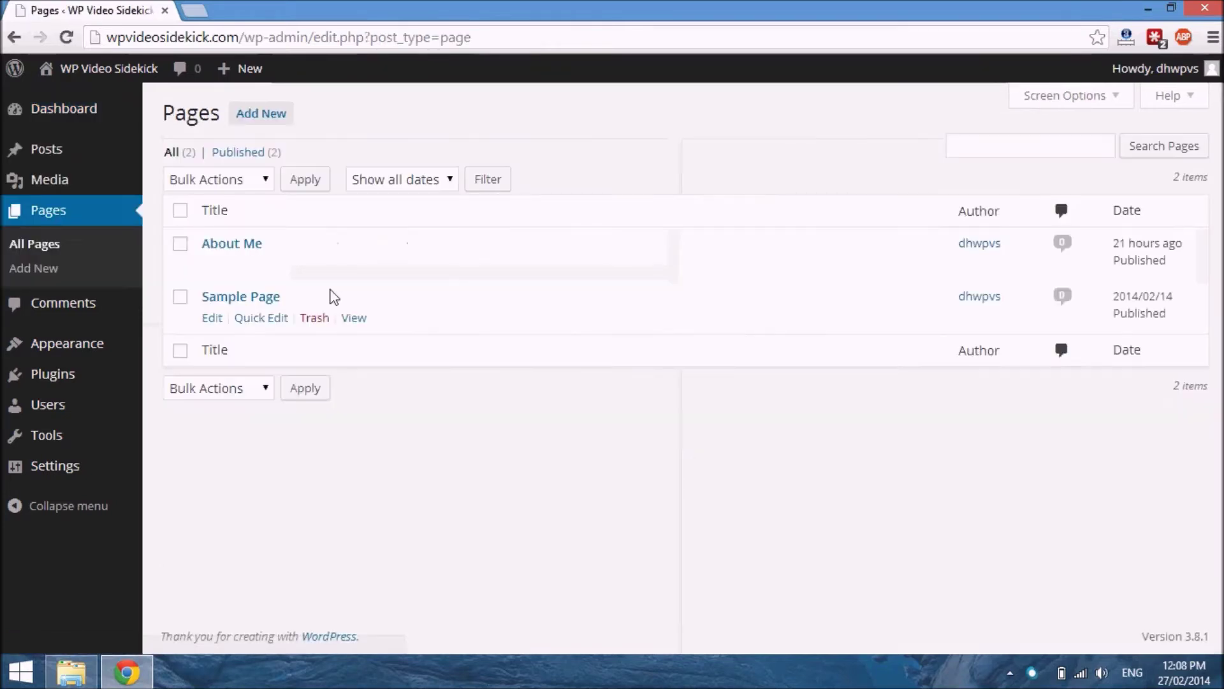
click(213, 266)
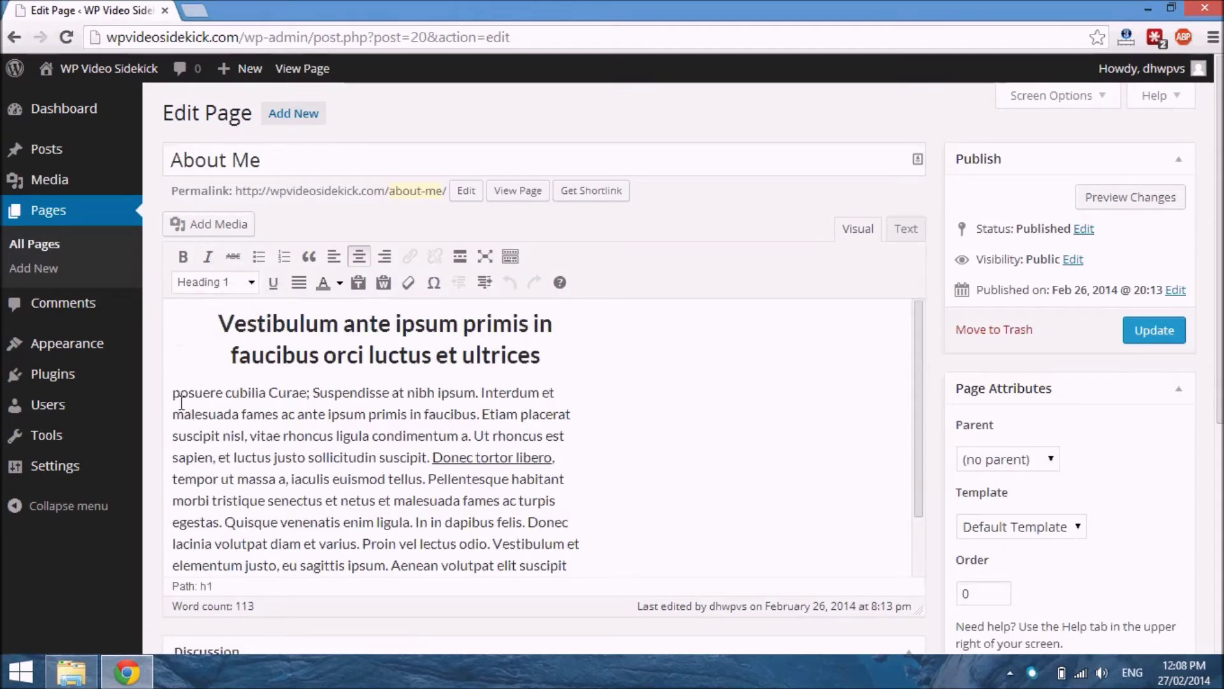
click(202, 400)
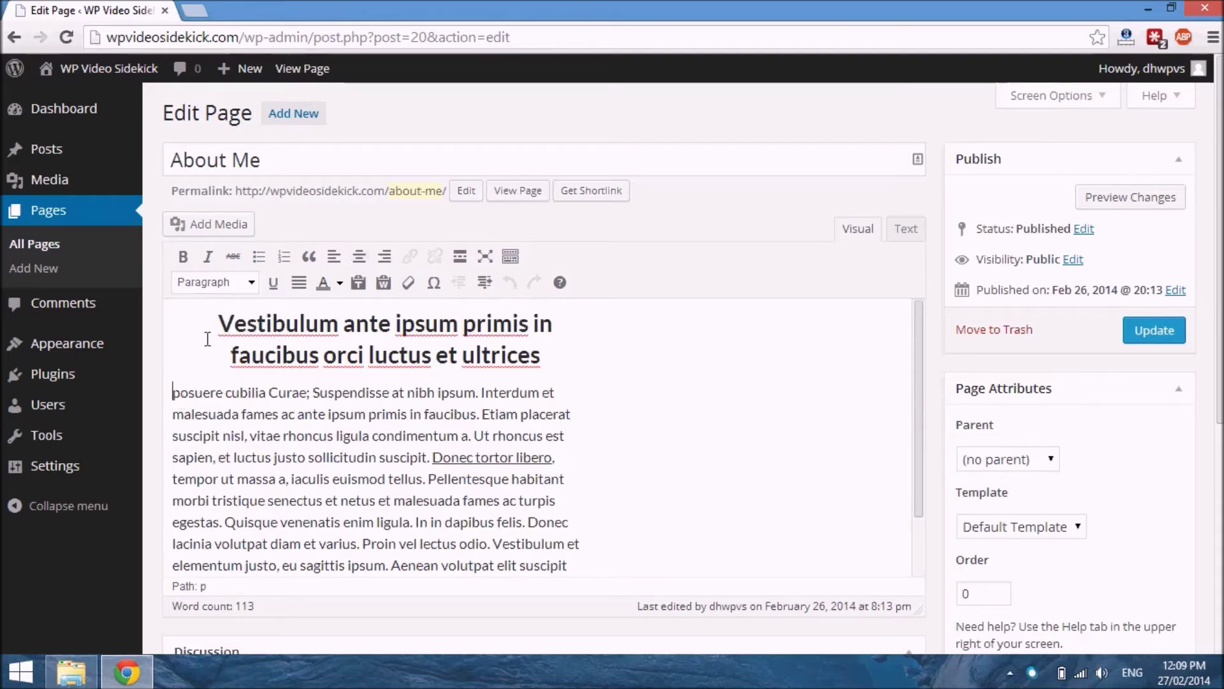
Open the Add Media dialog for the About Me page
click(213, 224)
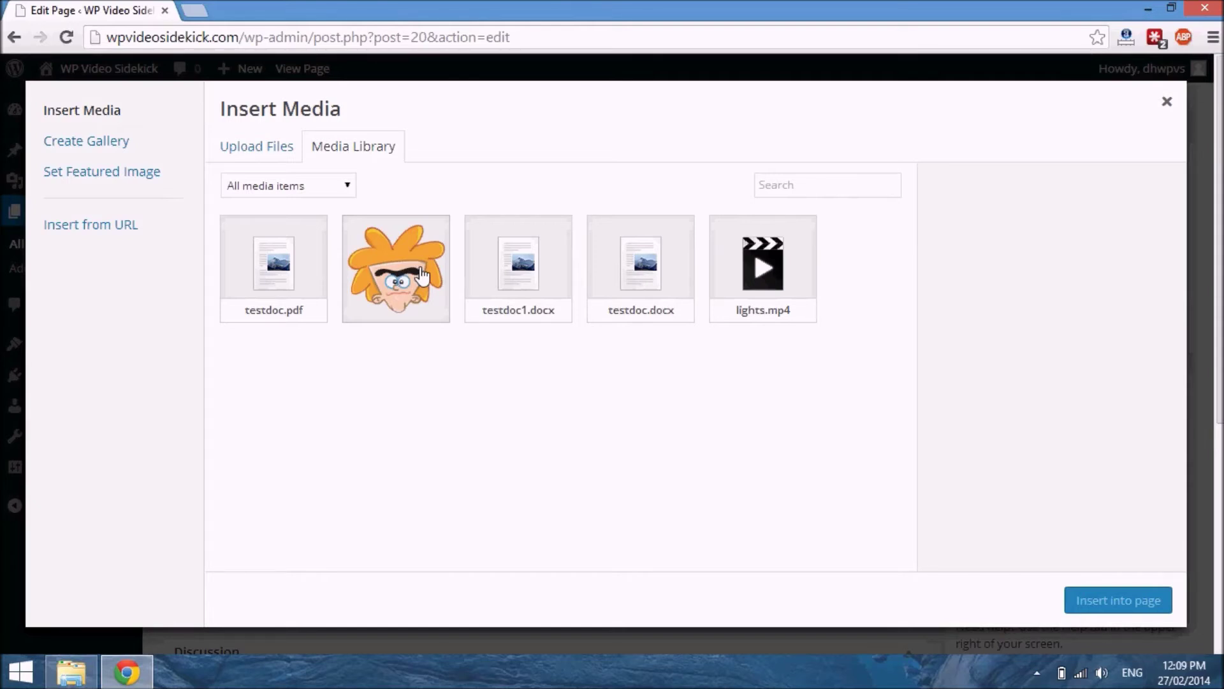
Switch the media dialog to Insert from URL and focus its address field
click(102, 238)
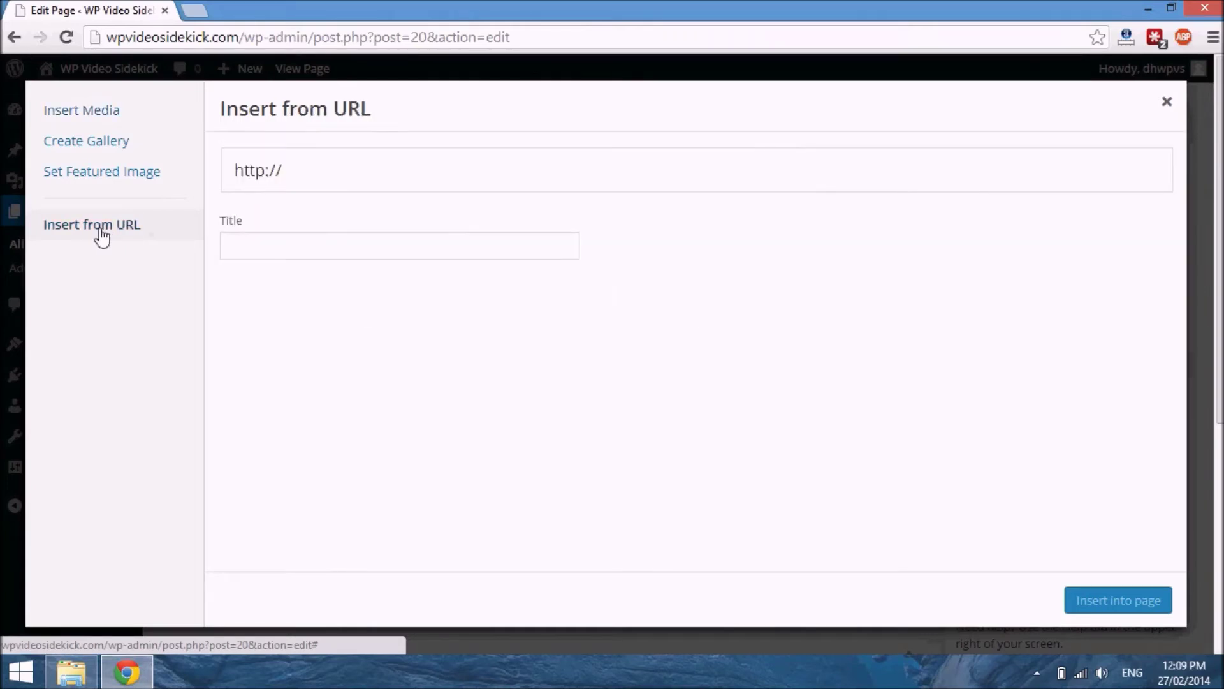
click(334, 179)
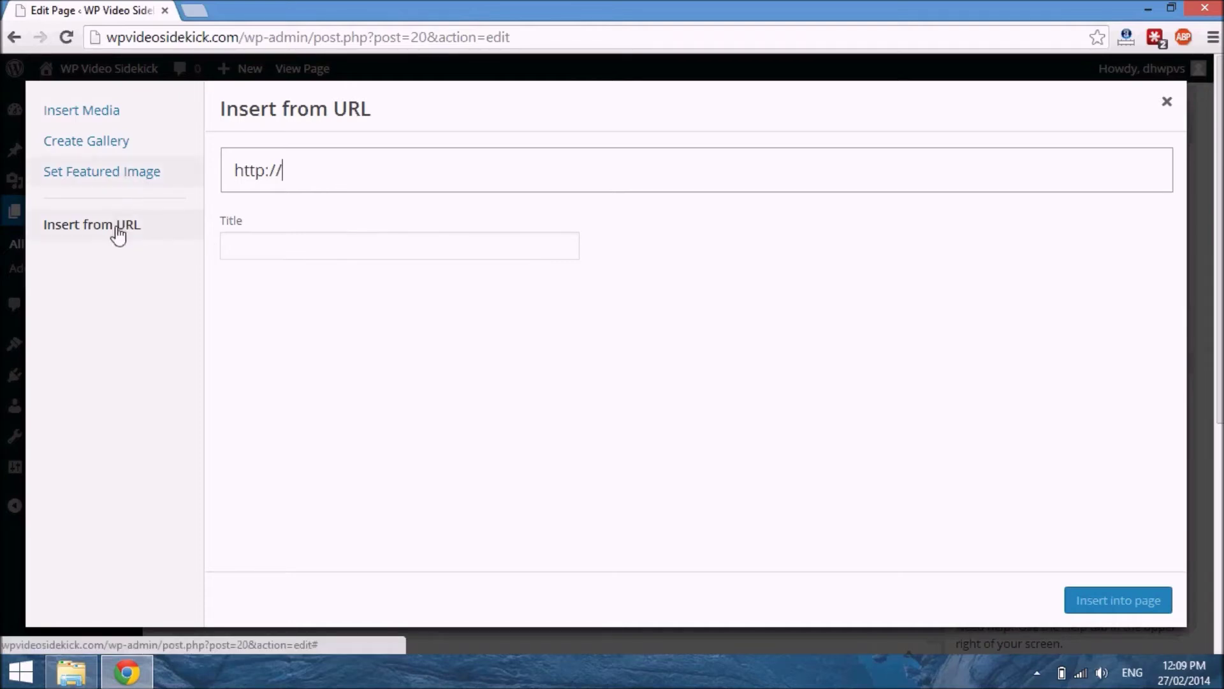
Return to Insert Media's Upload Files view and launch the Select Files chooser
click(115, 118)
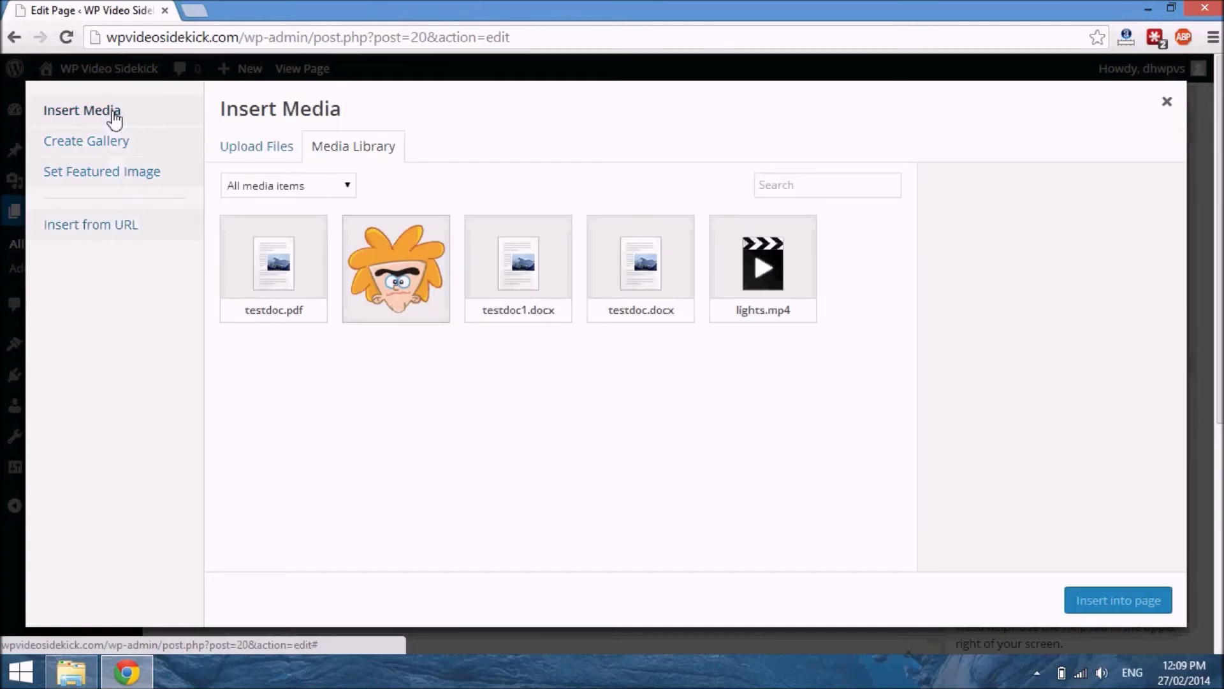
click(274, 150)
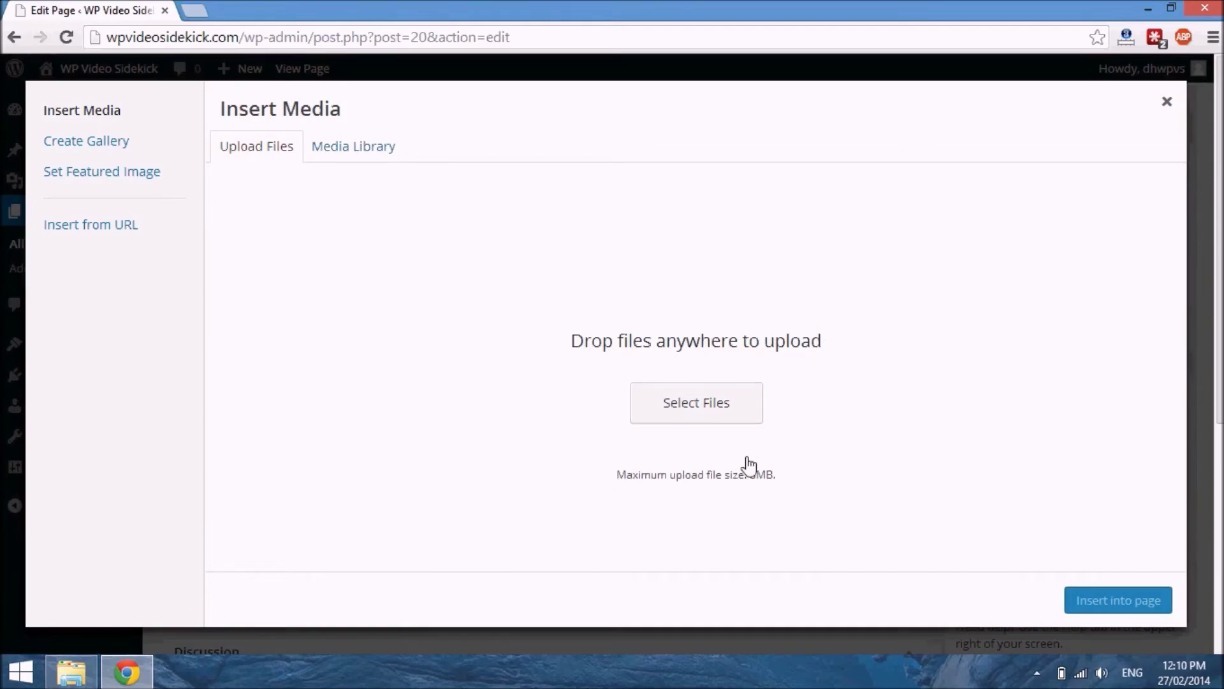
click(699, 405)
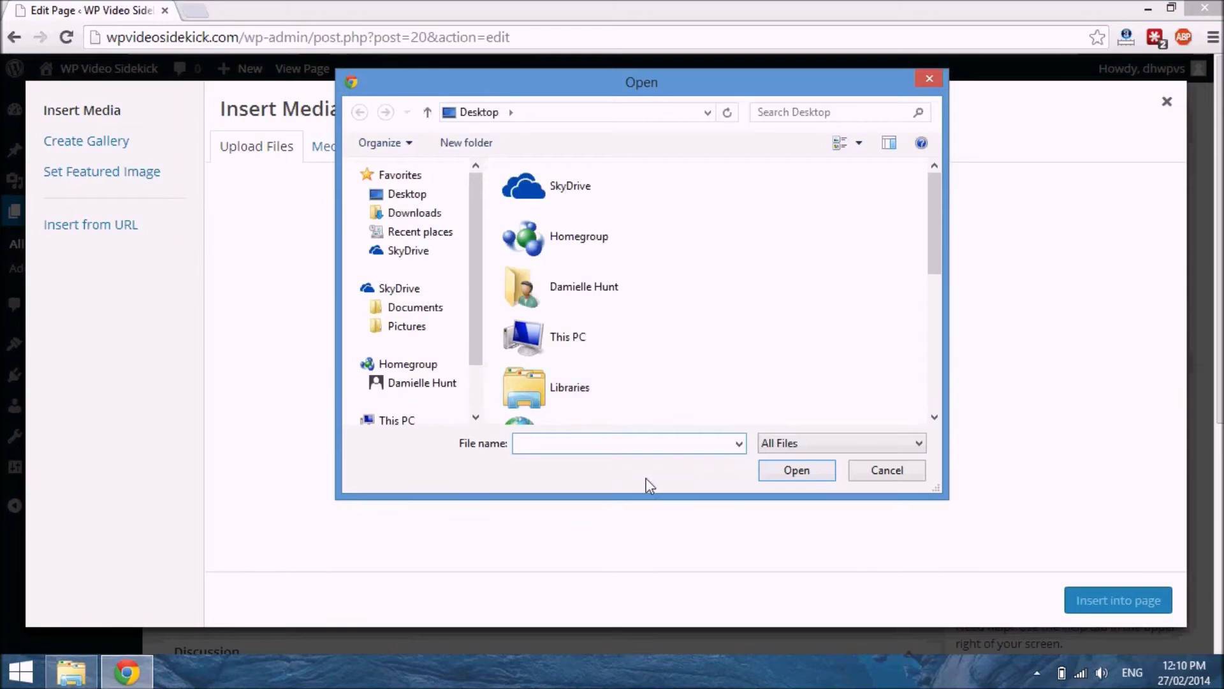
Dismiss the file browser and select about.png in the Media Library
click(885, 469)
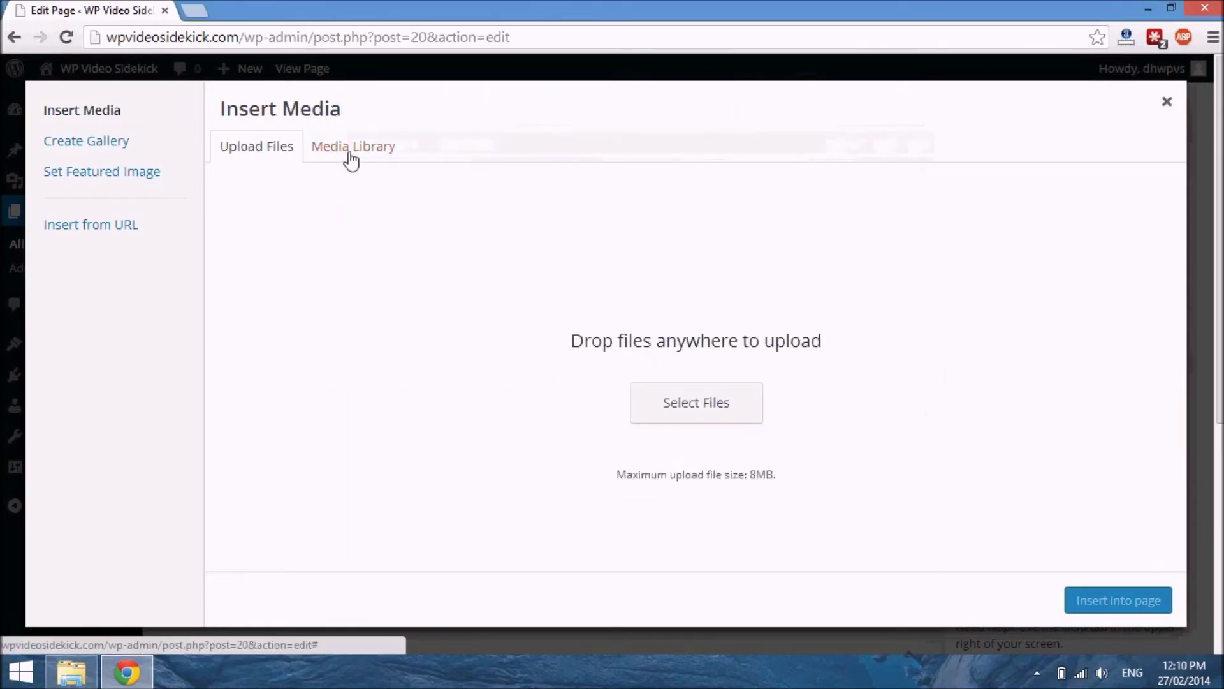
click(351, 153)
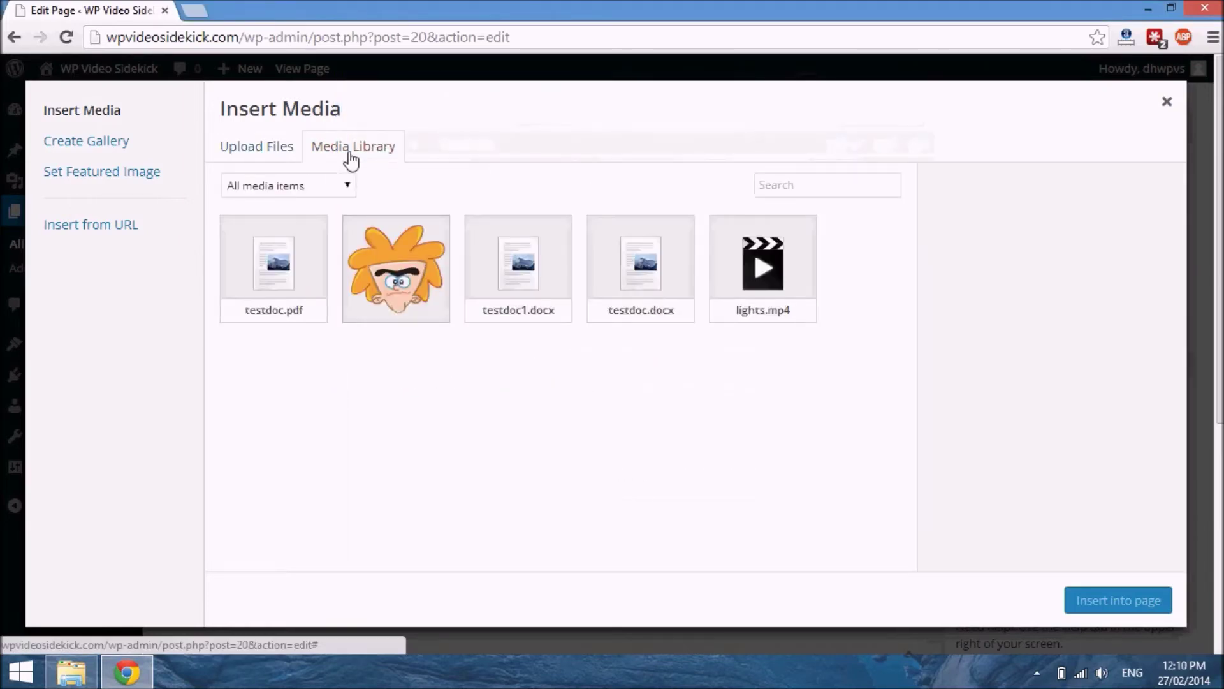
click(418, 267)
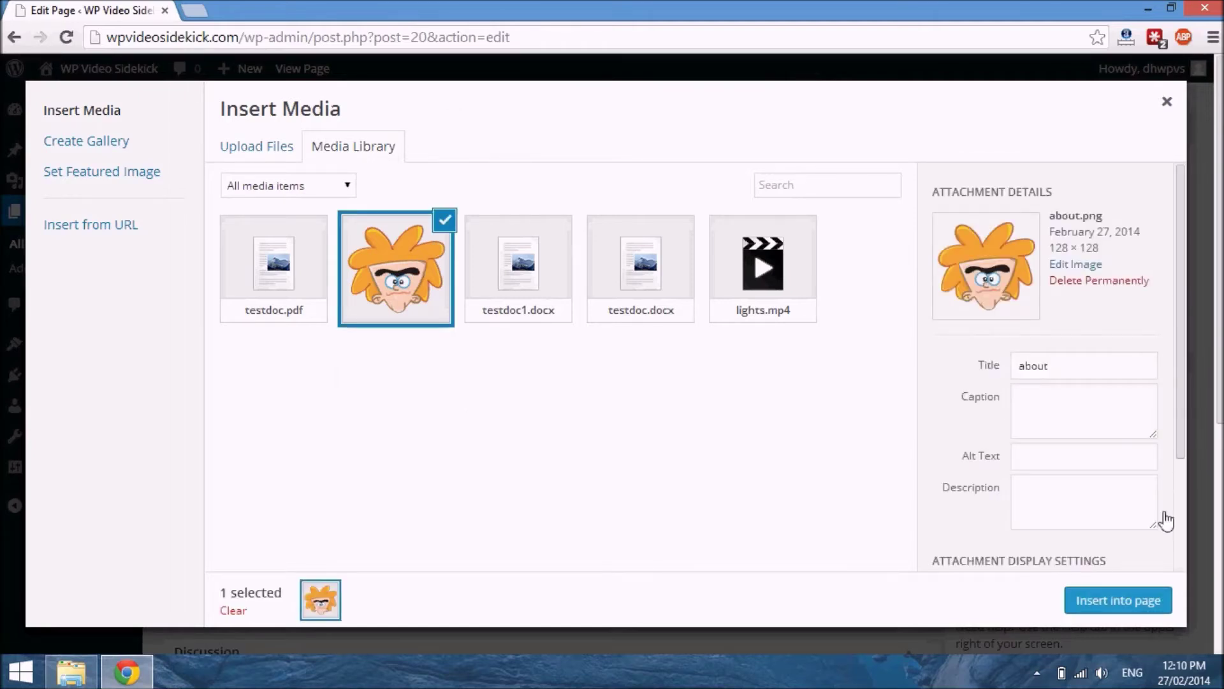
Give about.png the title 'My name', caption 'My Name' and alt text 'my name'
click(1076, 376)
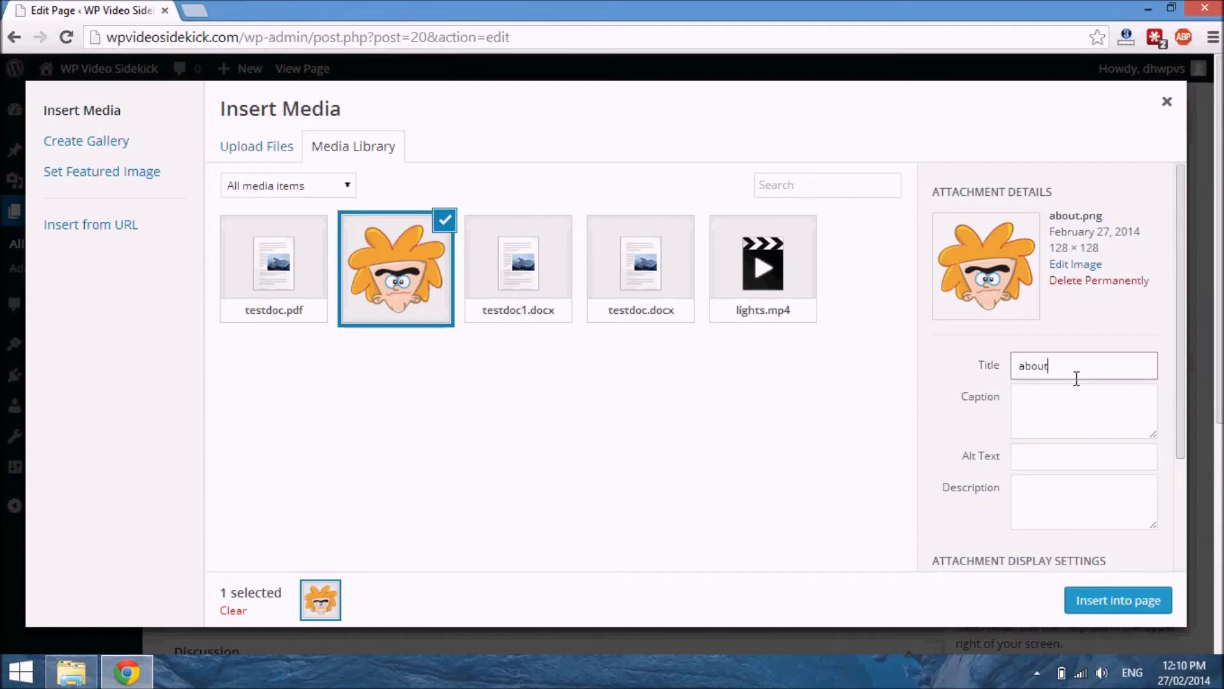
key(BackSpace)
key(BackSpace)
key(BackSpace)
key(BackSpace)
key(BackSpace)
text(My name)
click(1050, 411)
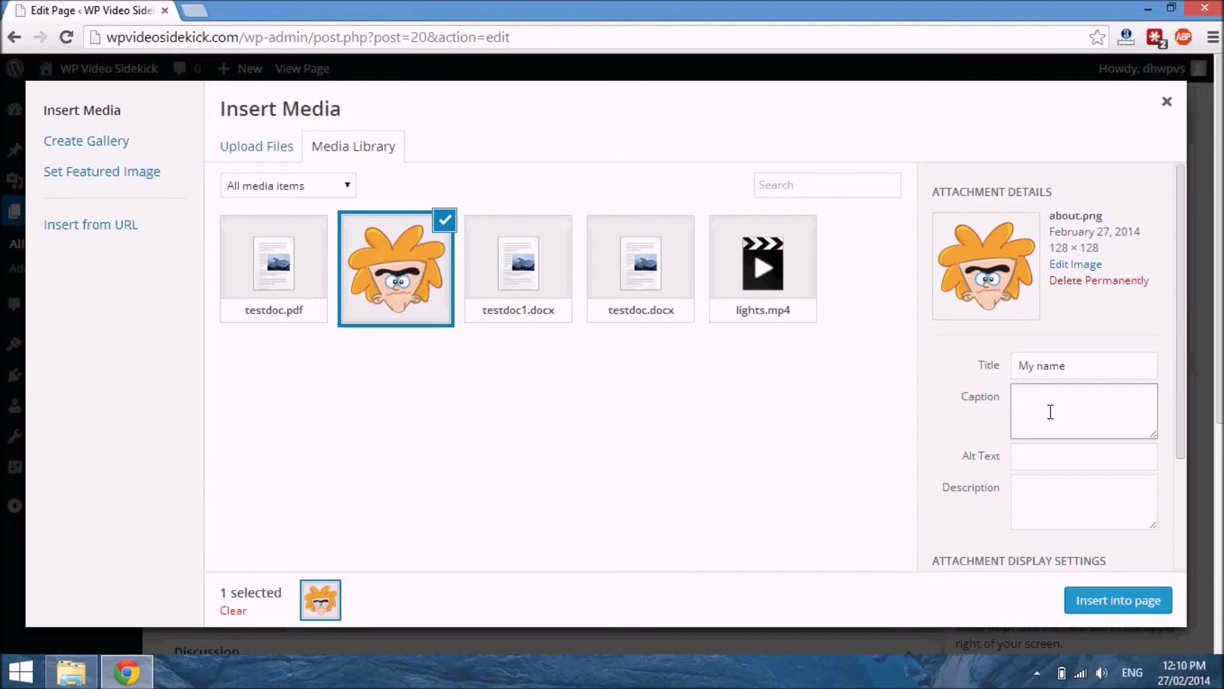
text(My Name)
click(1045, 469)
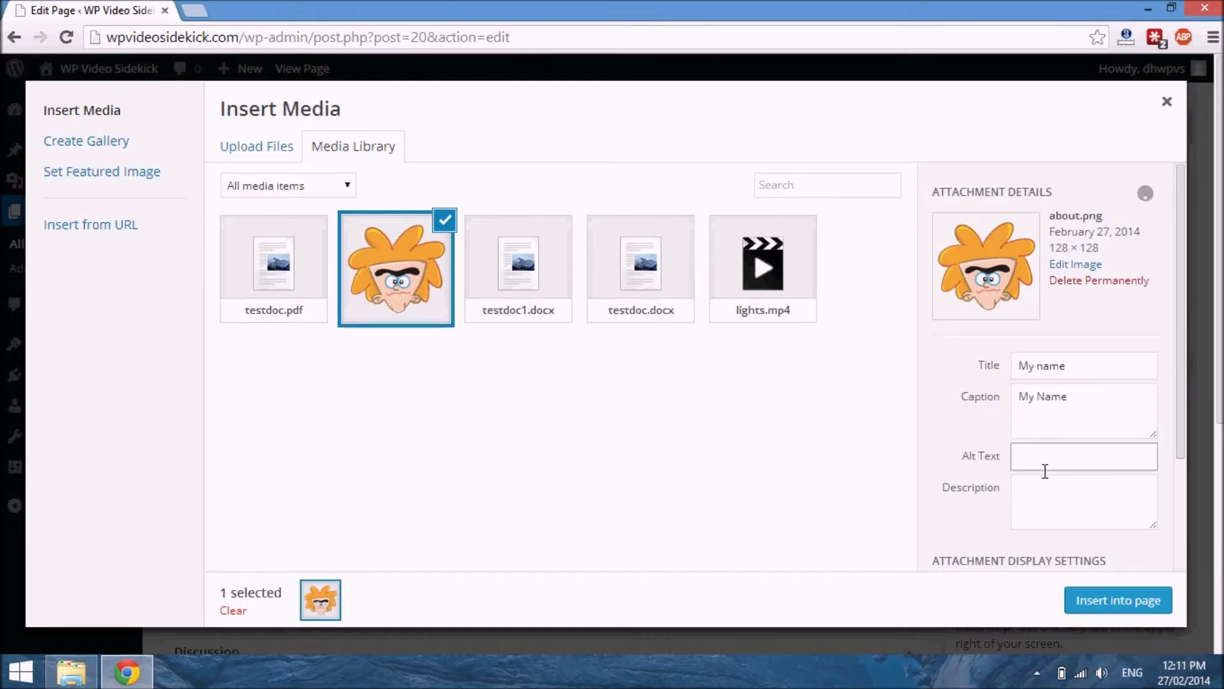
text(my name)
click(1073, 514)
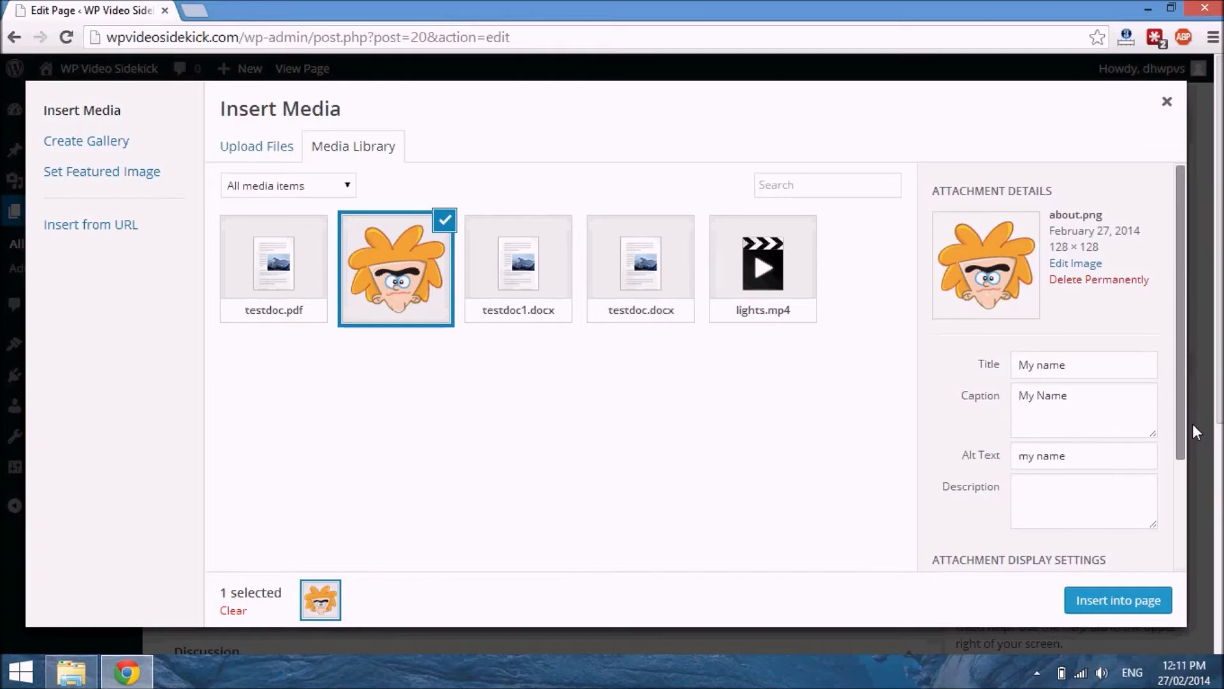
scroll(1192, 446, down, 3)
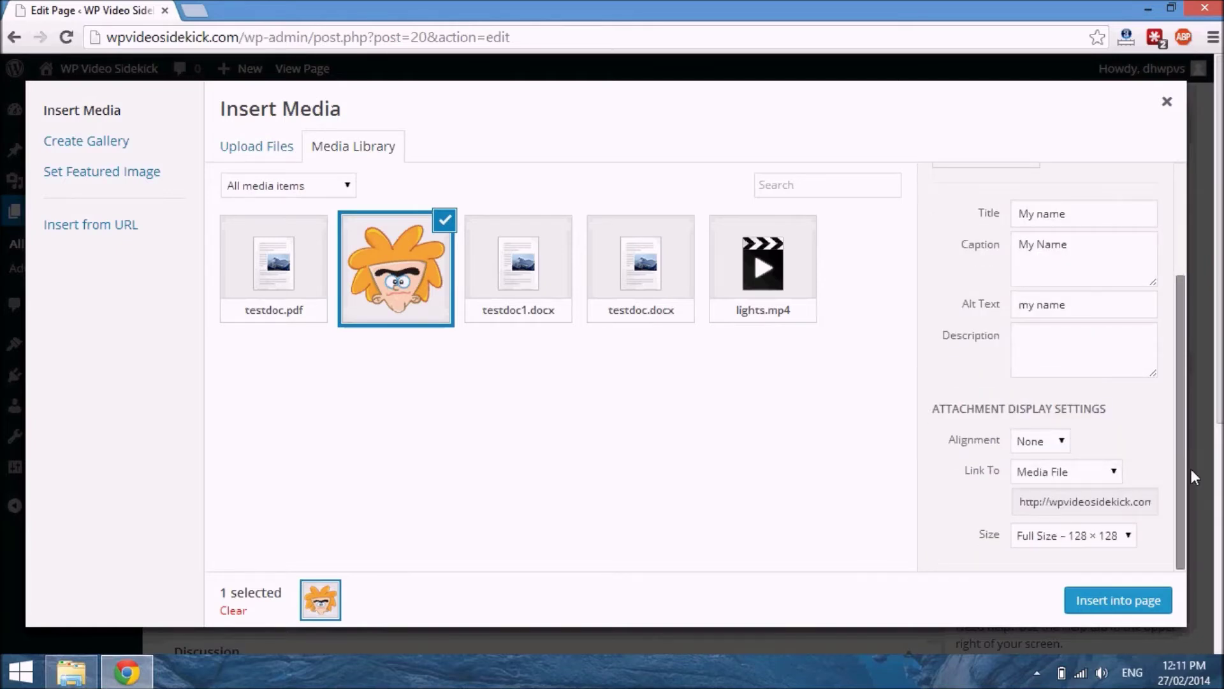
Go back through Pages to edit About Me, then reopen the media window with Alt+Shift+M
click(1191, 471)
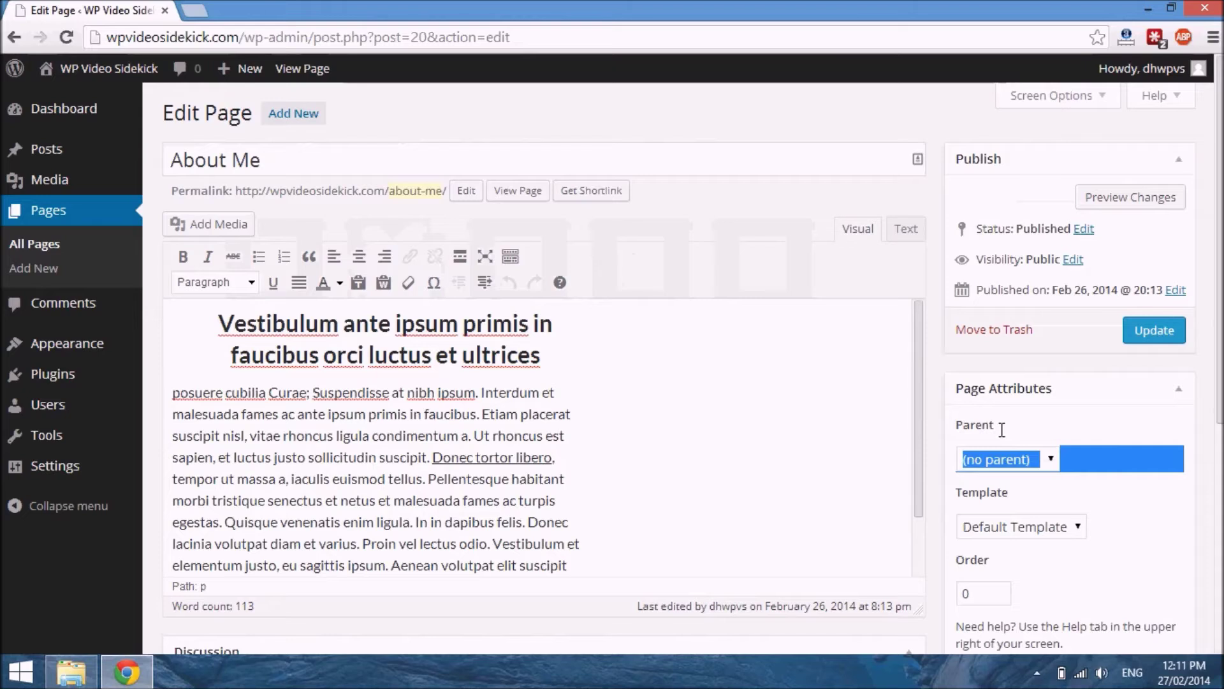
click(14, 37)
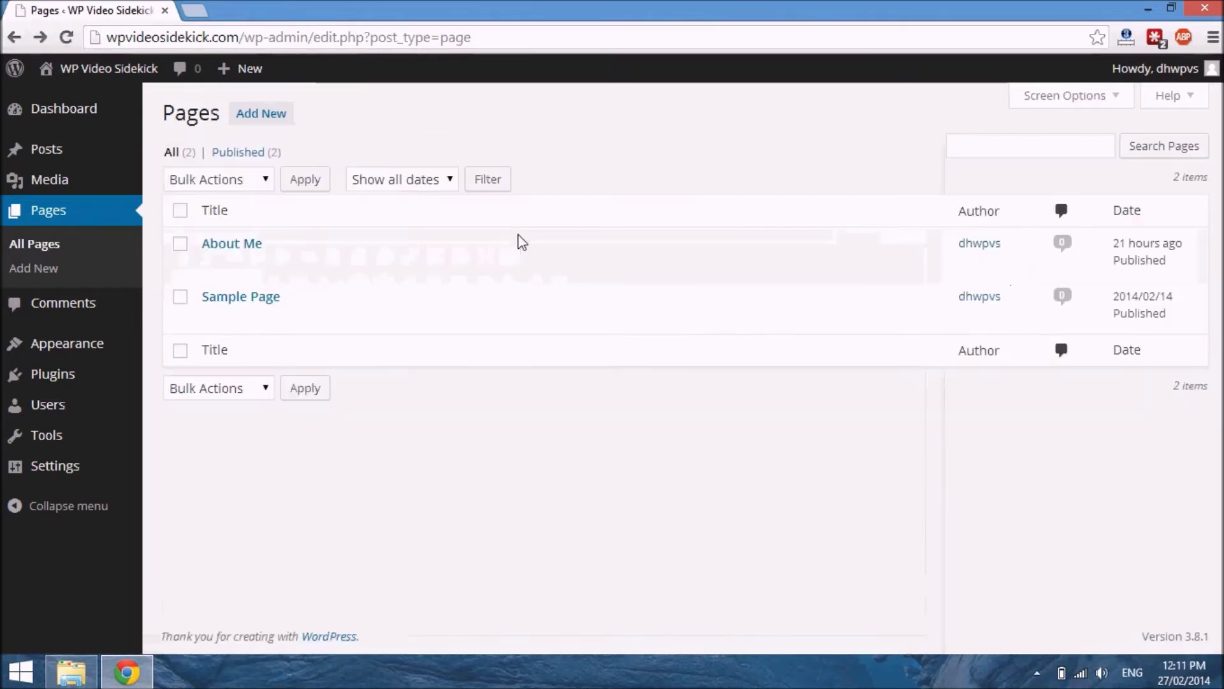
click(213, 265)
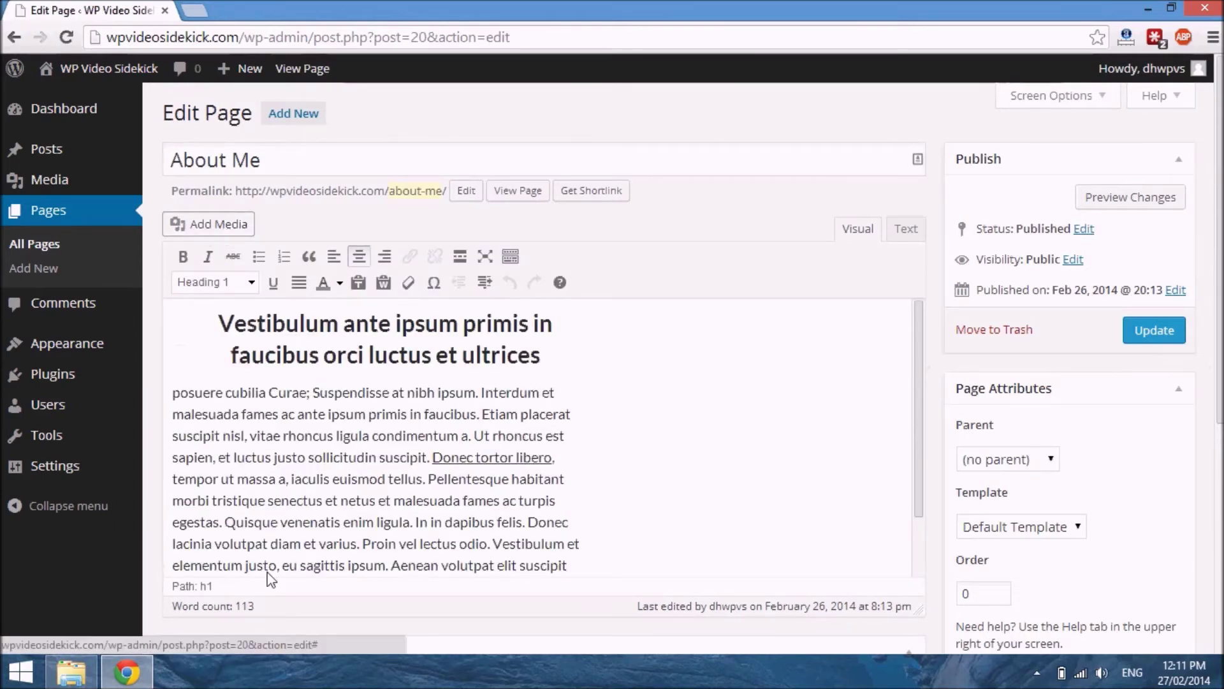
key(alt+shift+m)
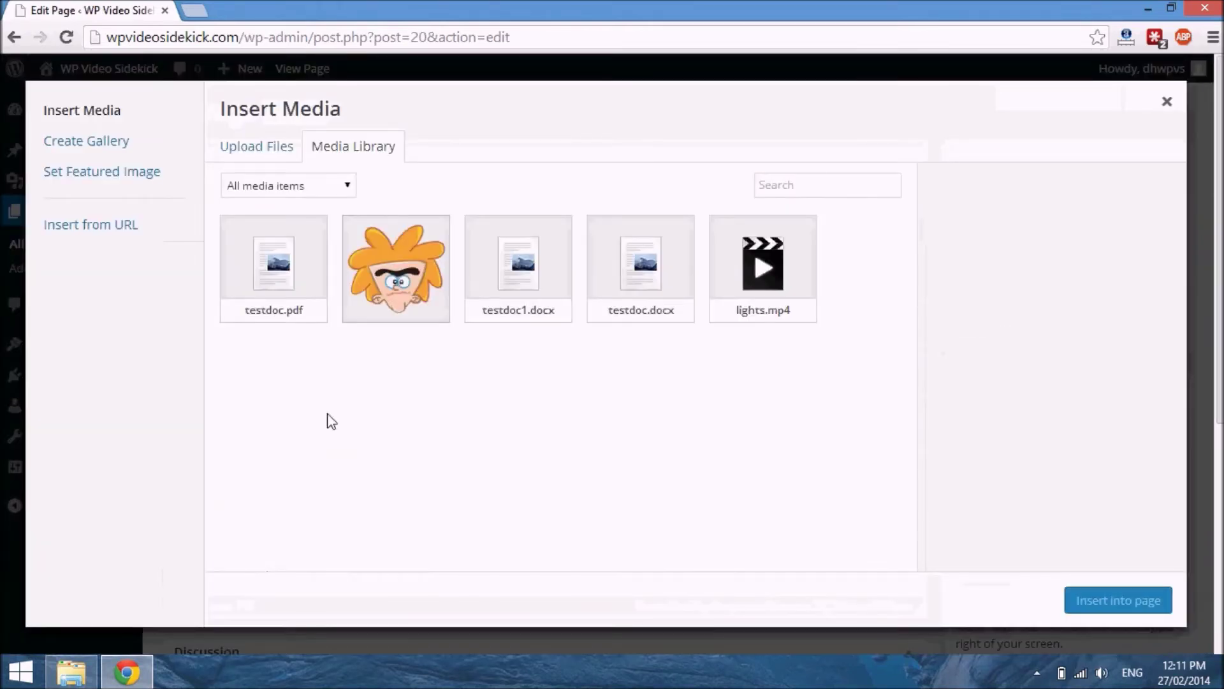
Select about.png and change its Alignment display setting from None to Left
click(411, 305)
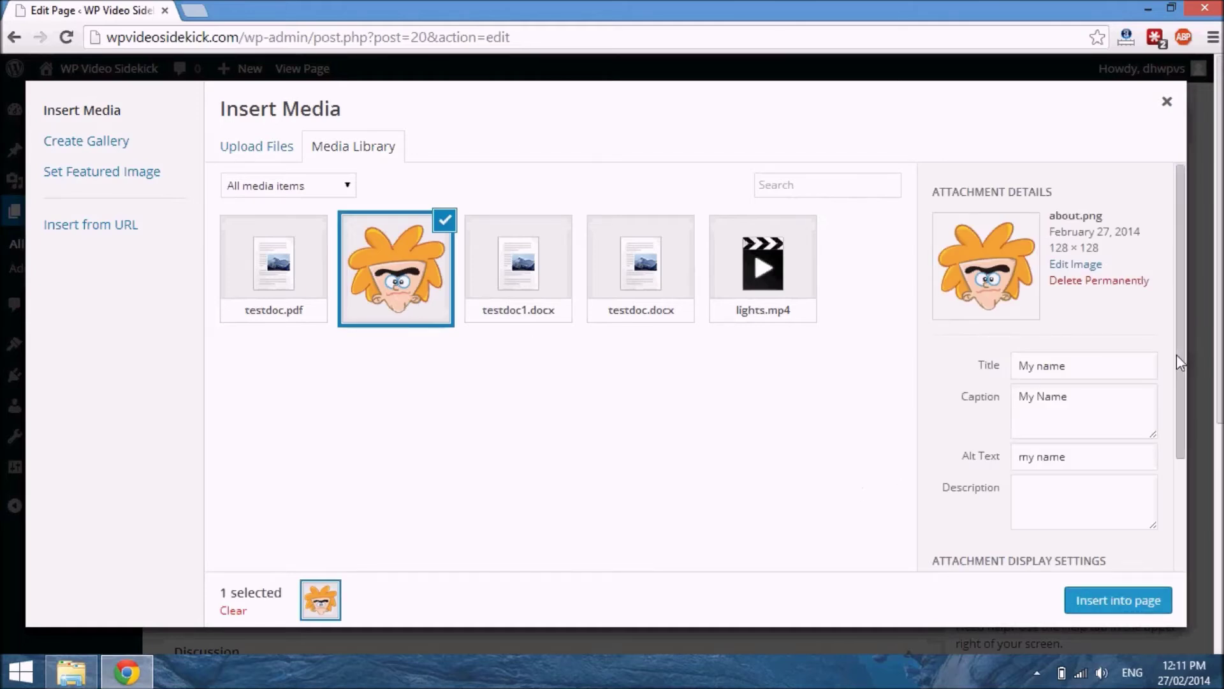
scroll(1184, 462, down, 2)
drag(1183, 462, 1187, 514)
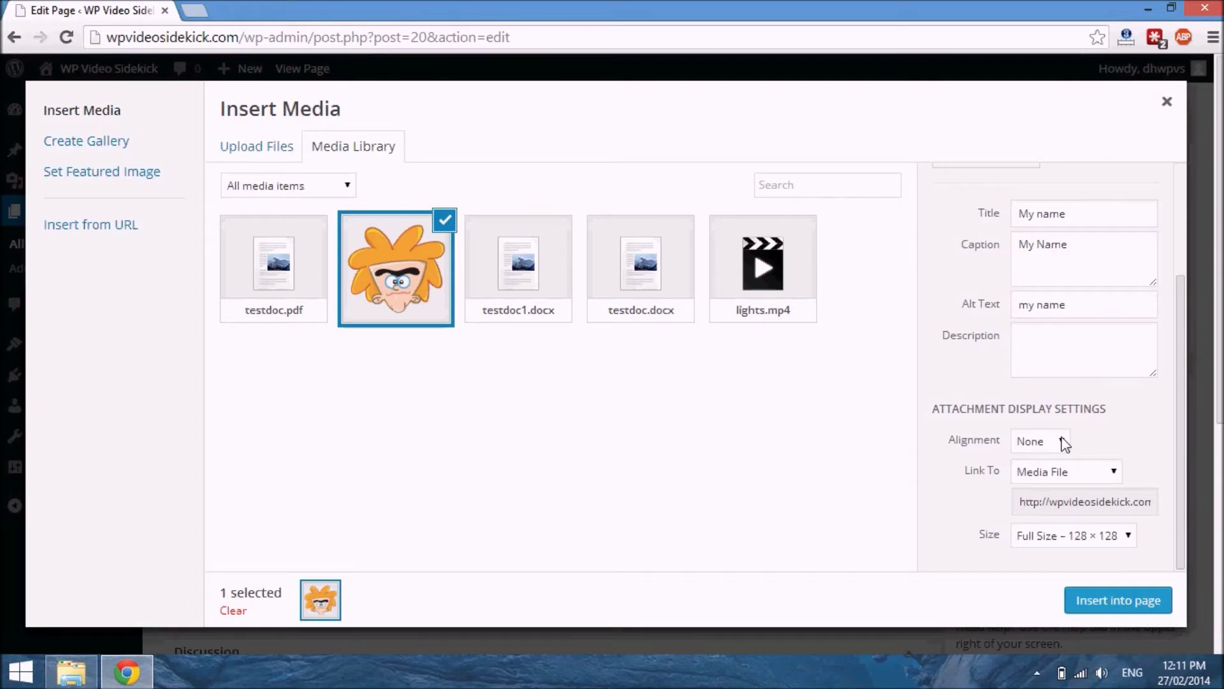
click(1063, 446)
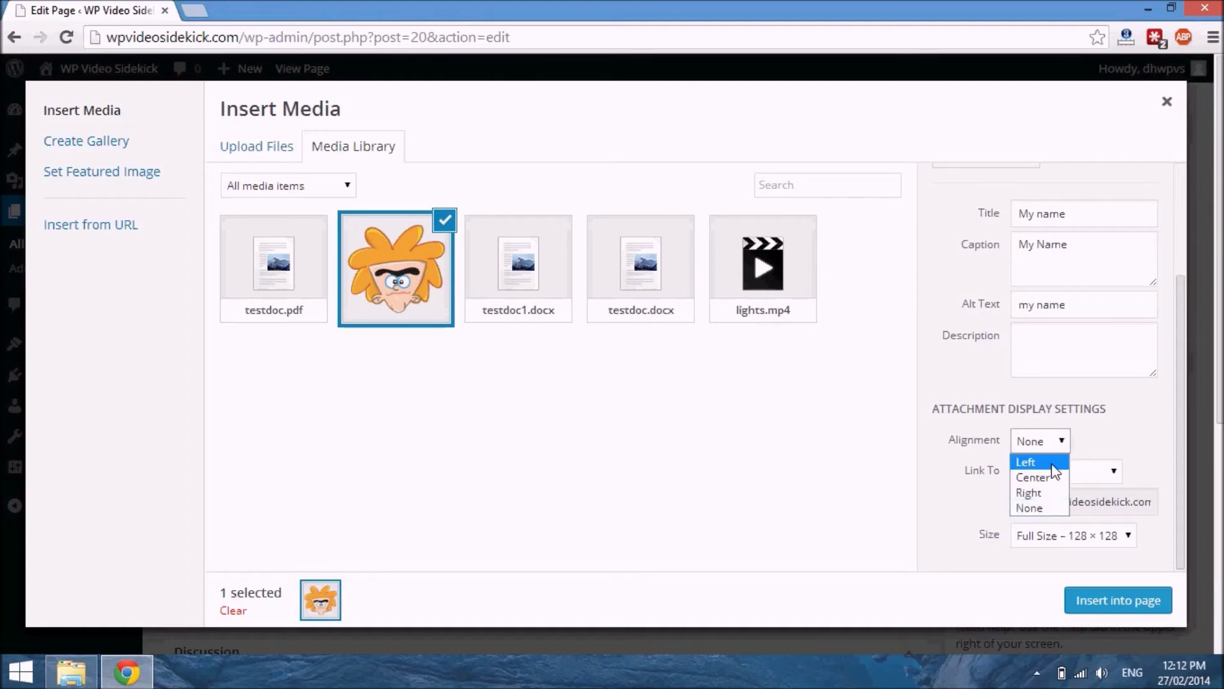
click(1052, 465)
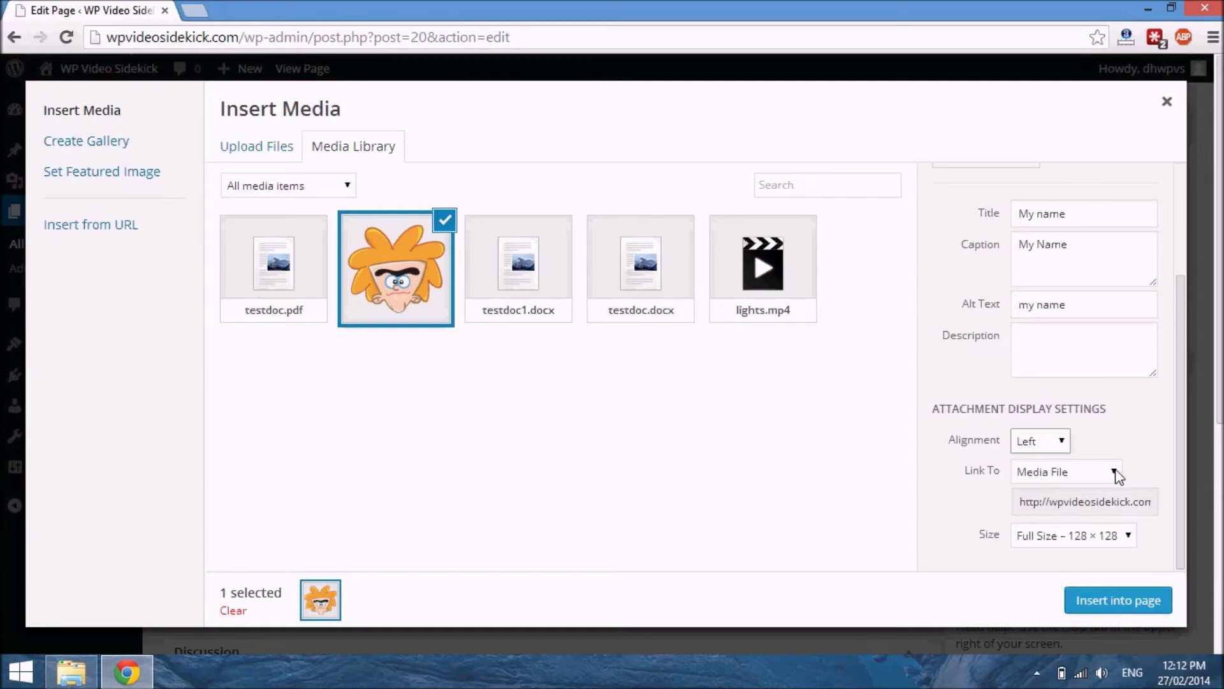
click(1092, 512)
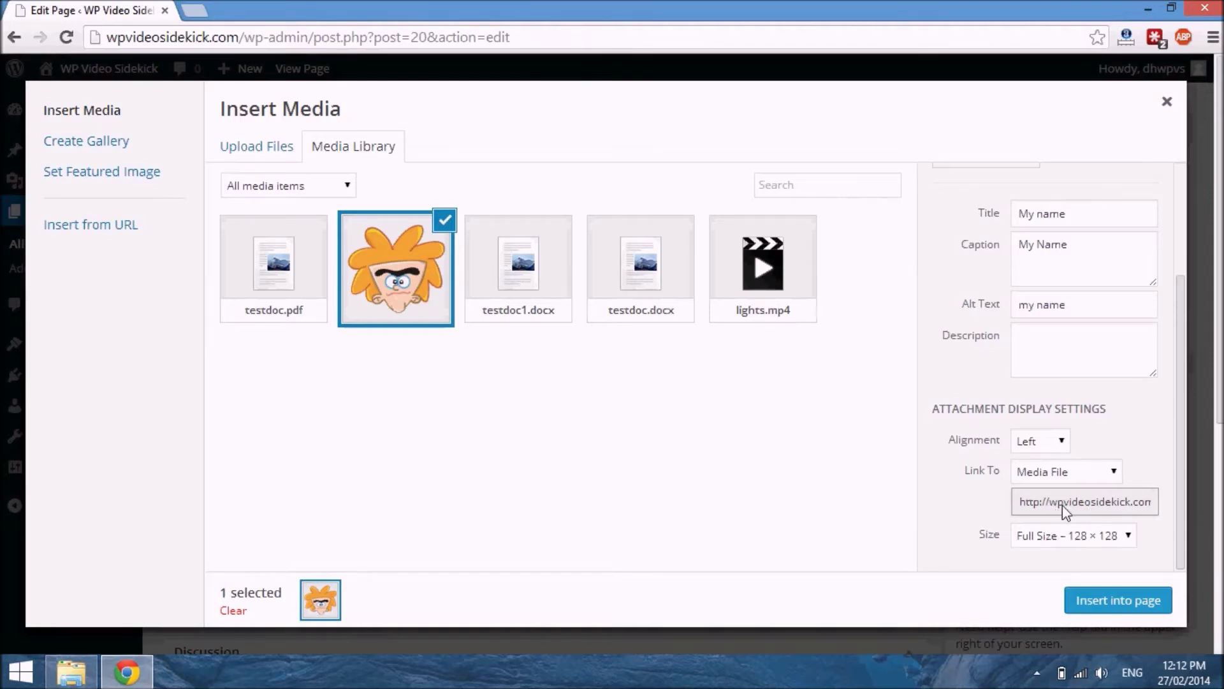
double_click(1062, 504)
click(1062, 504)
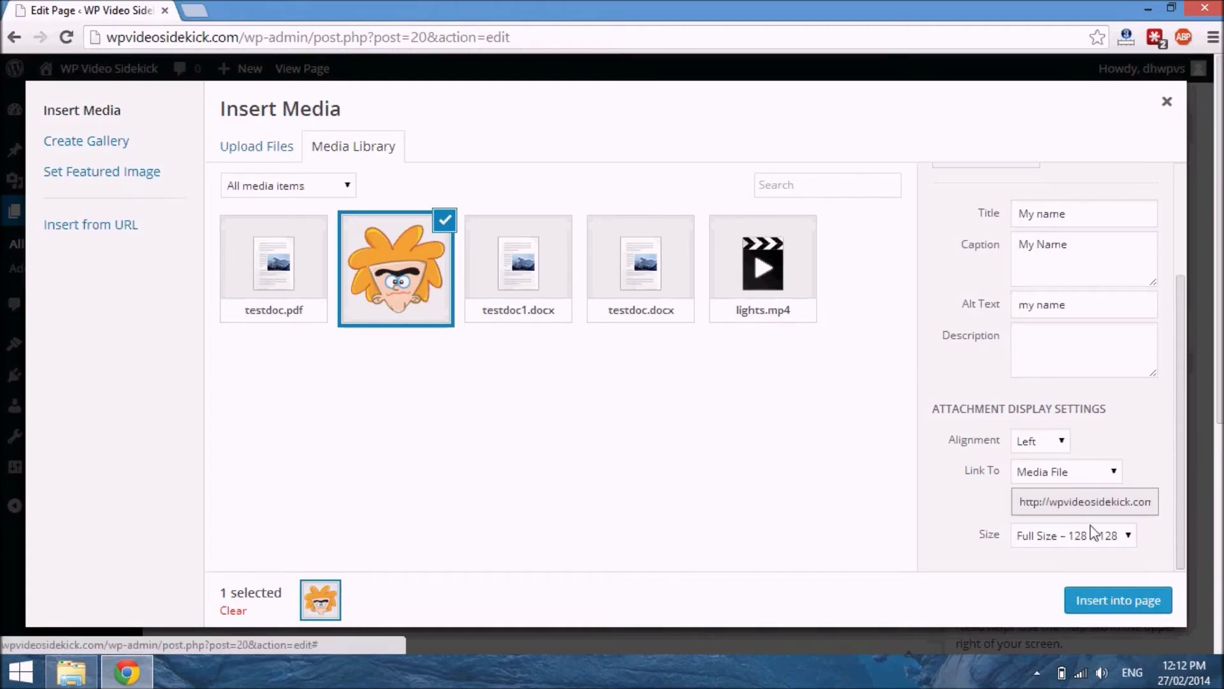
click(1131, 539)
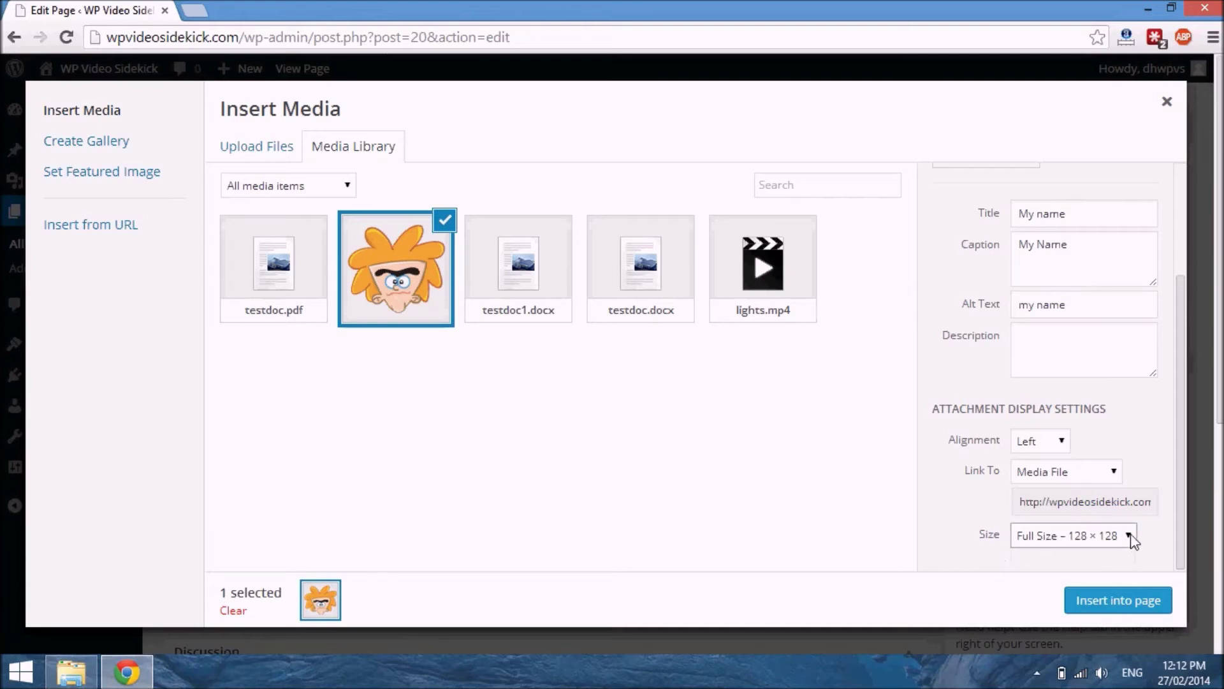
click(942, 561)
click(1128, 534)
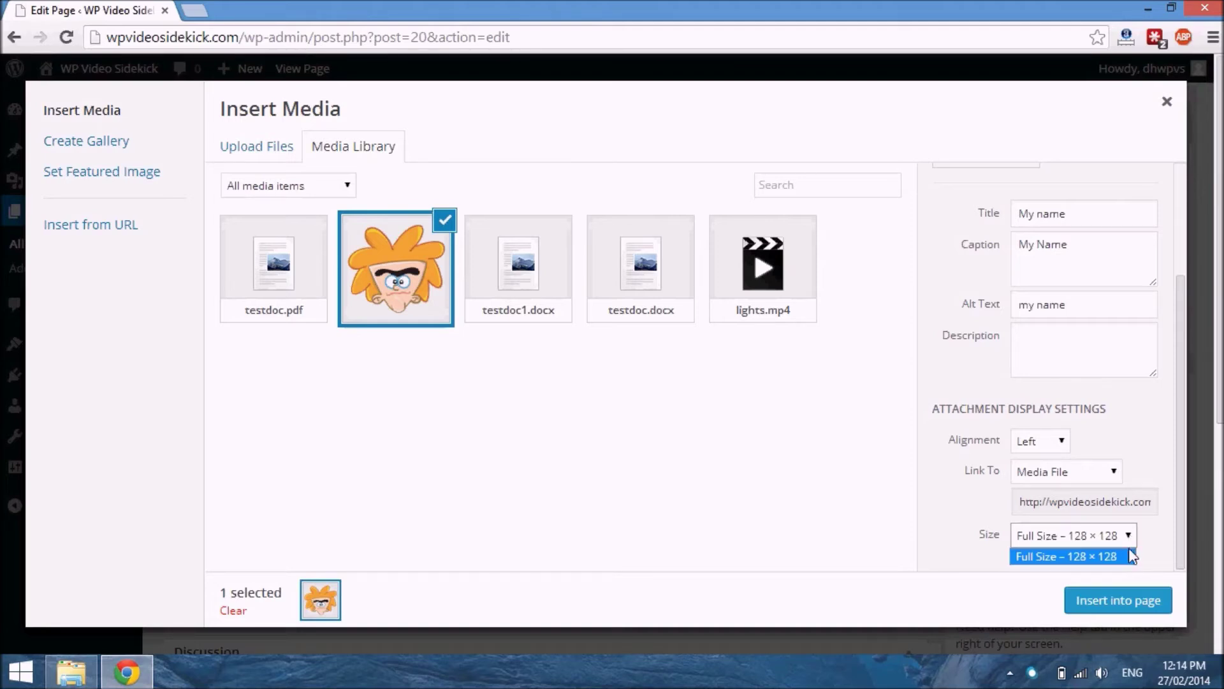
click(808, 523)
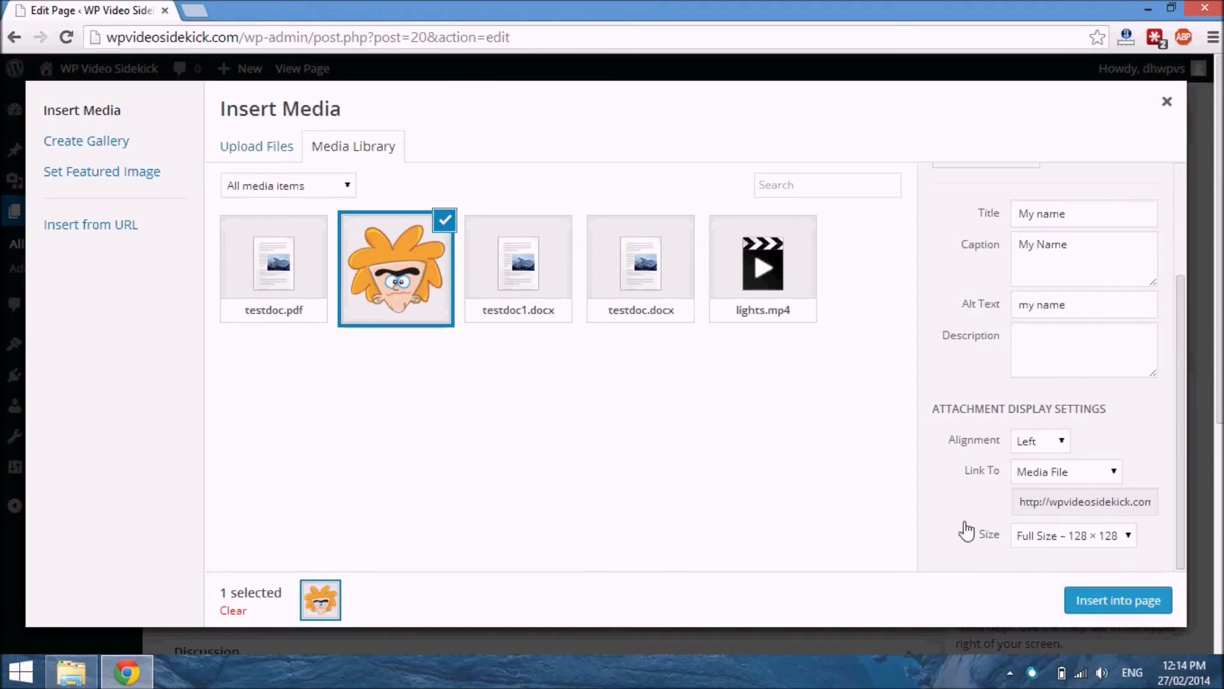
Insert the captioned about.png cartoon at the top of the About Me page and select it
click(1114, 603)
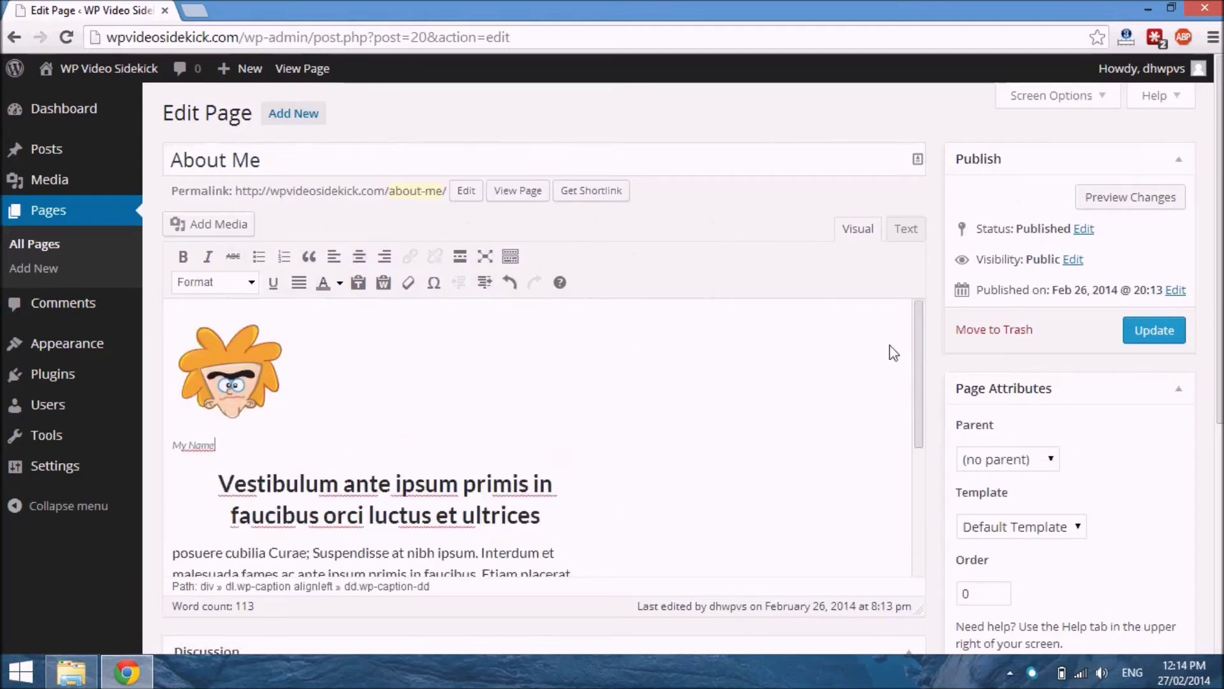
scroll(916, 361, down, 2)
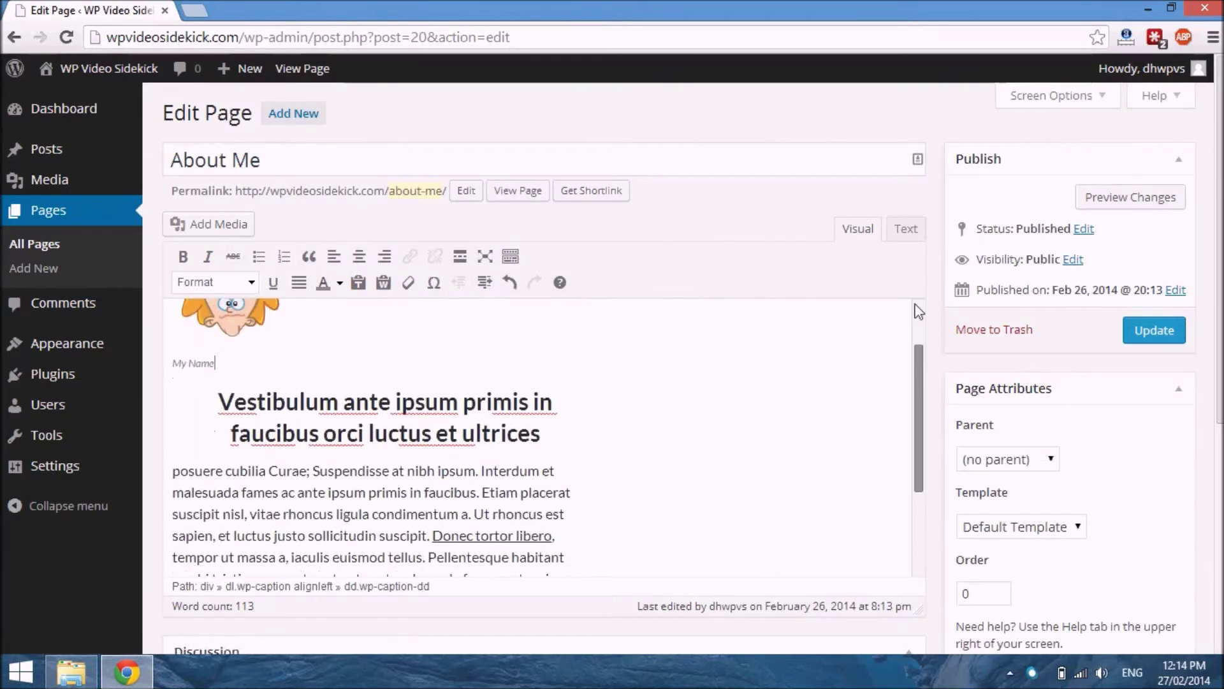
scroll(918, 312, up, 2)
scroll(925, 354, down, 5)
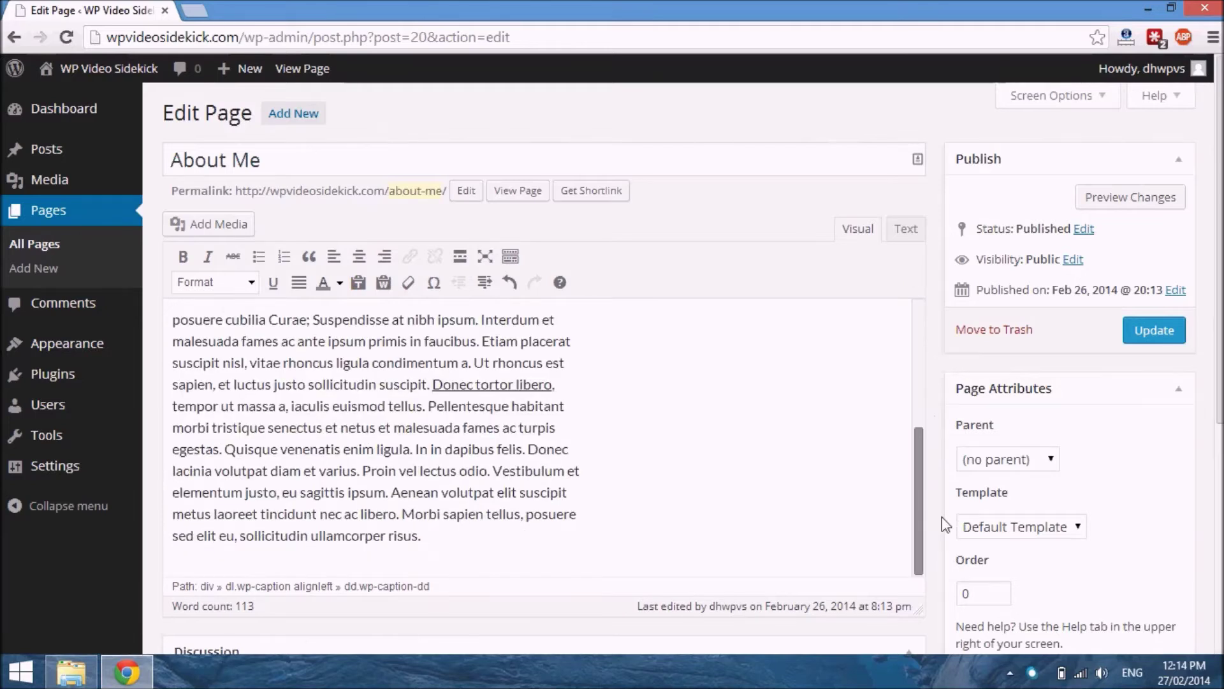
scroll(922, 446, up, 5)
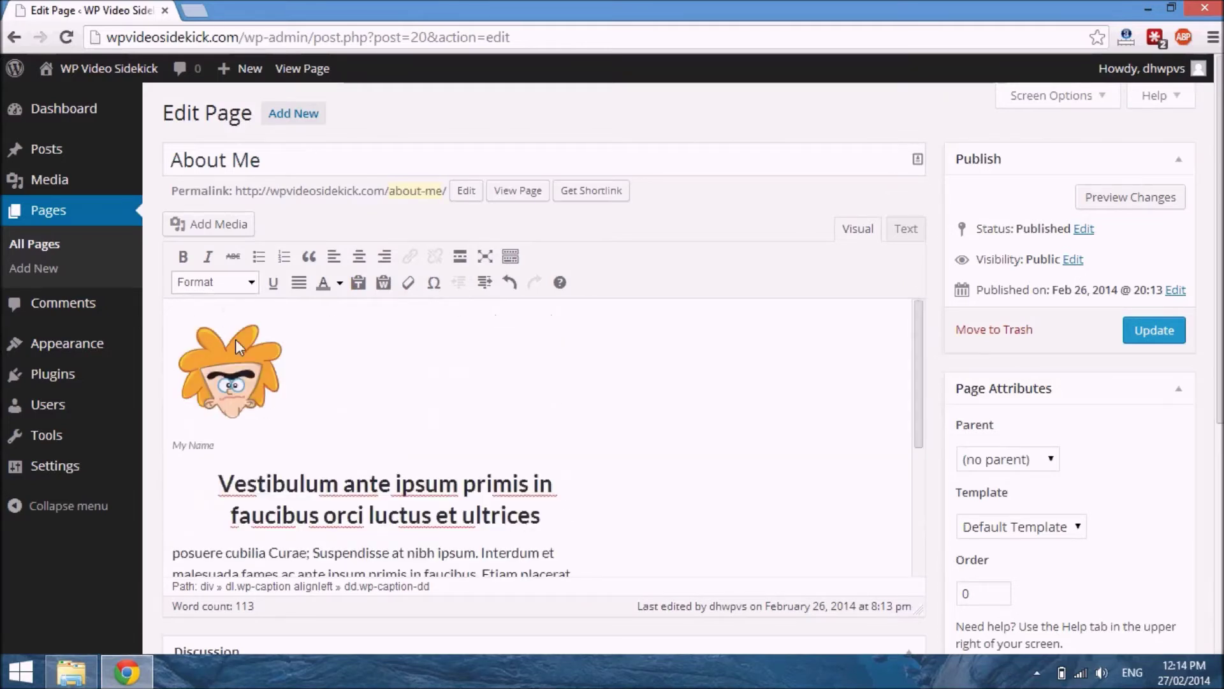
click(233, 373)
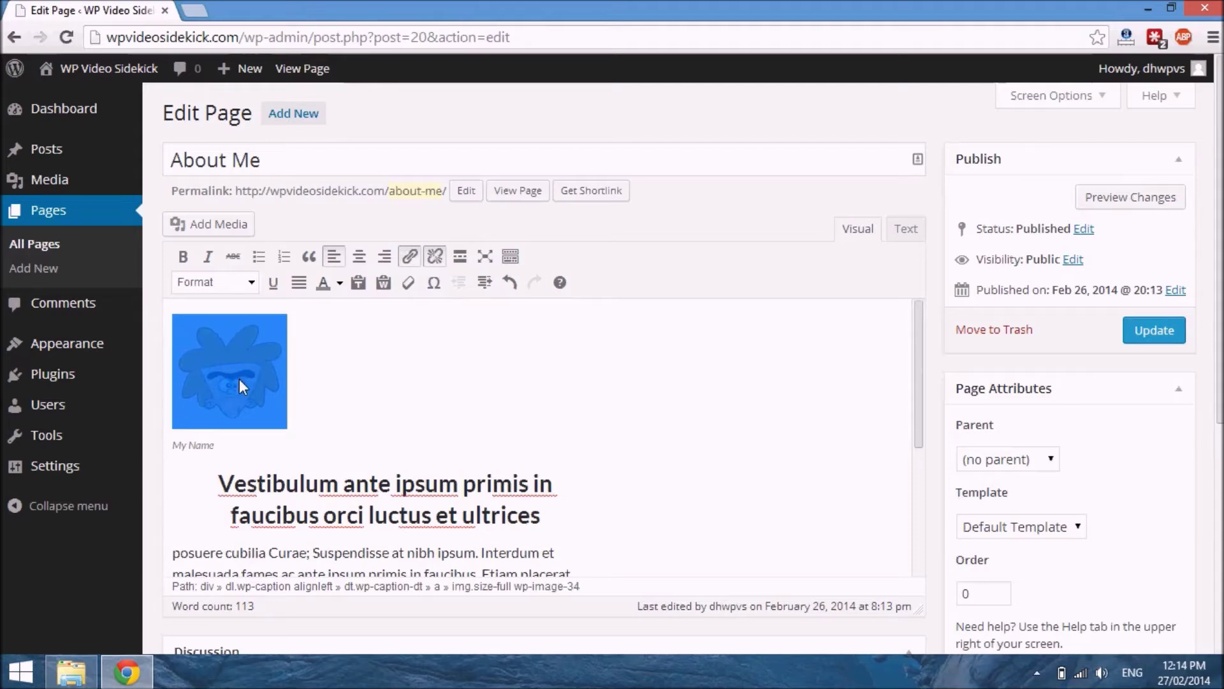
mouse_move(239, 379)
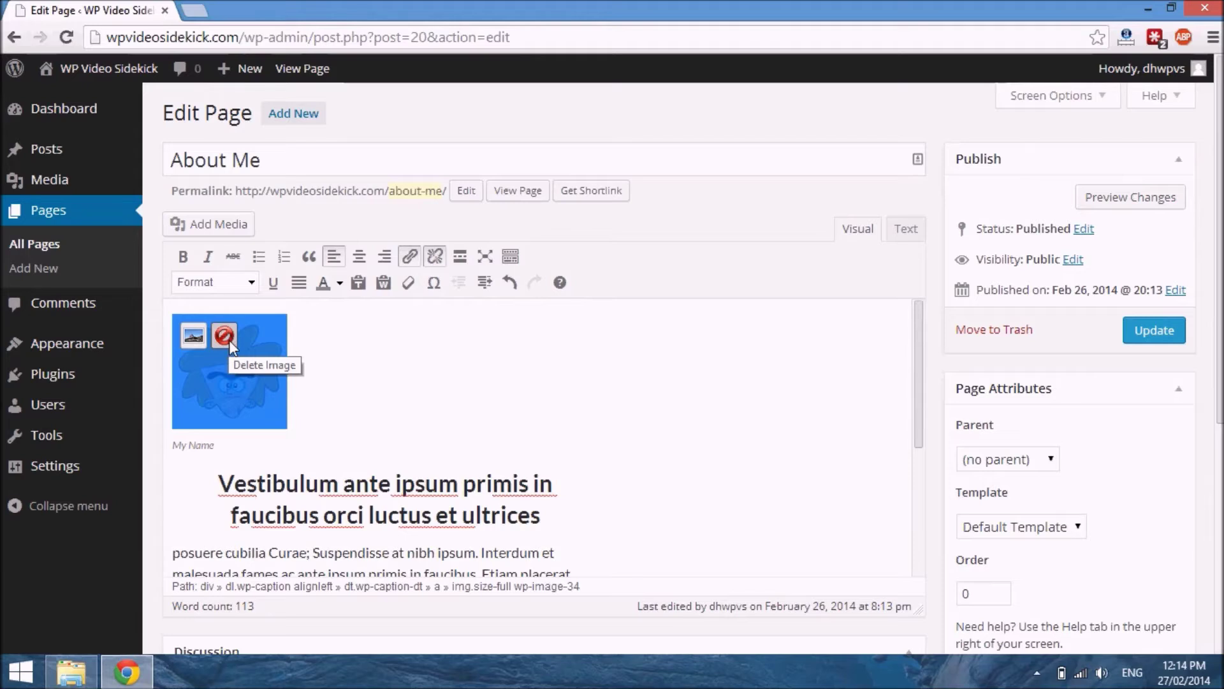
Right-align the image and try sizes down to 60% before returning to 100%
click(194, 336)
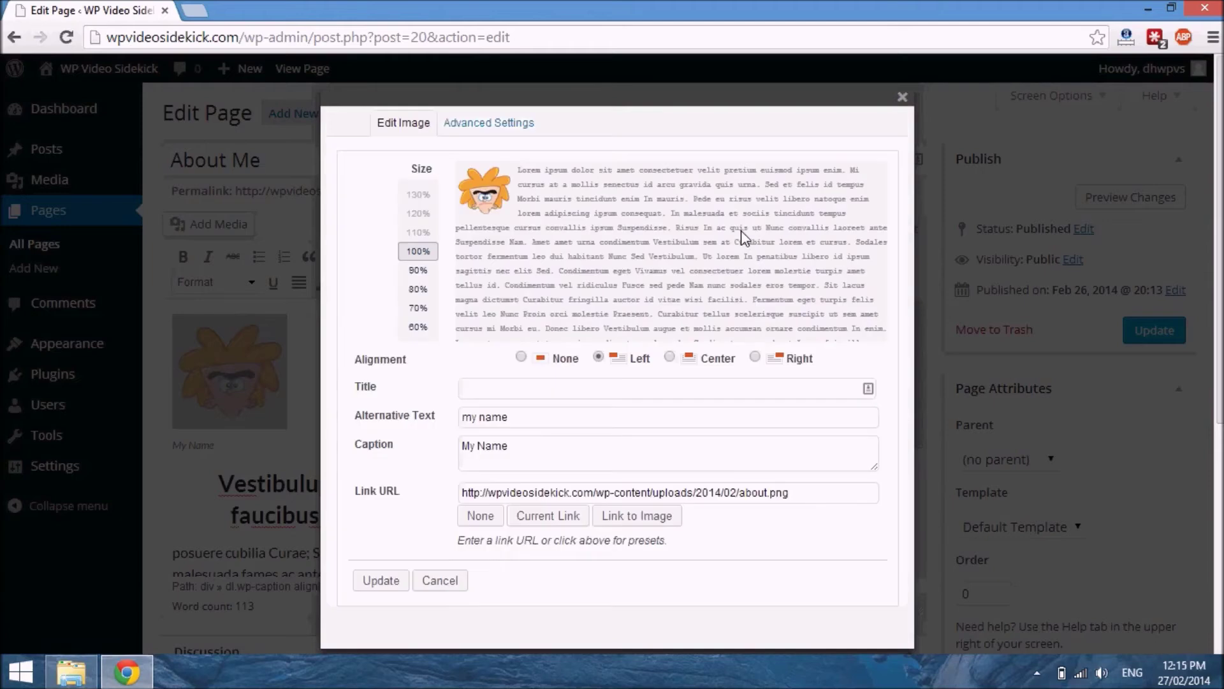
click(755, 359)
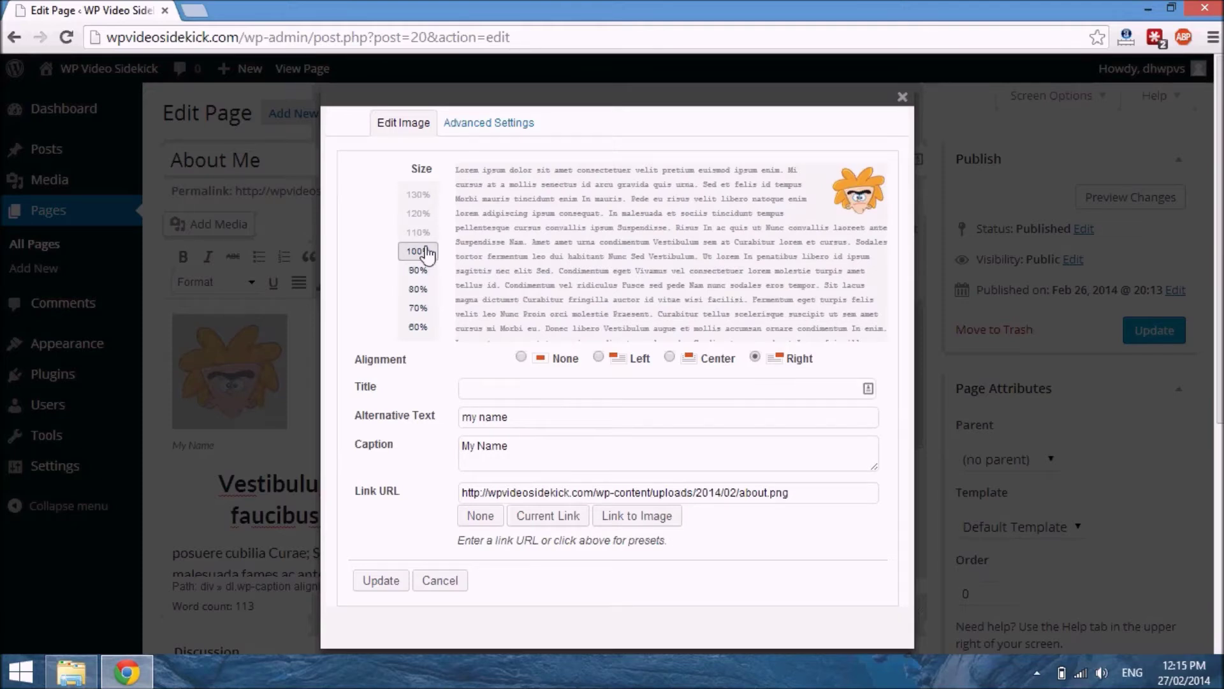
click(418, 270)
click(418, 289)
click(421, 309)
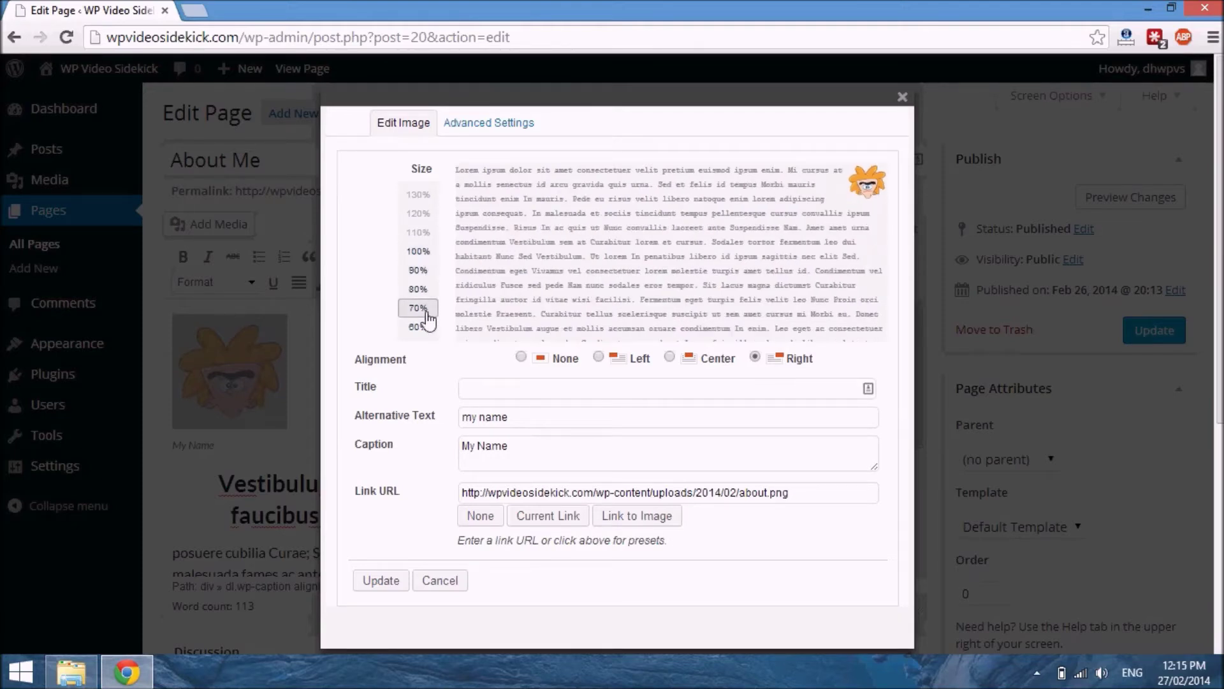
click(427, 329)
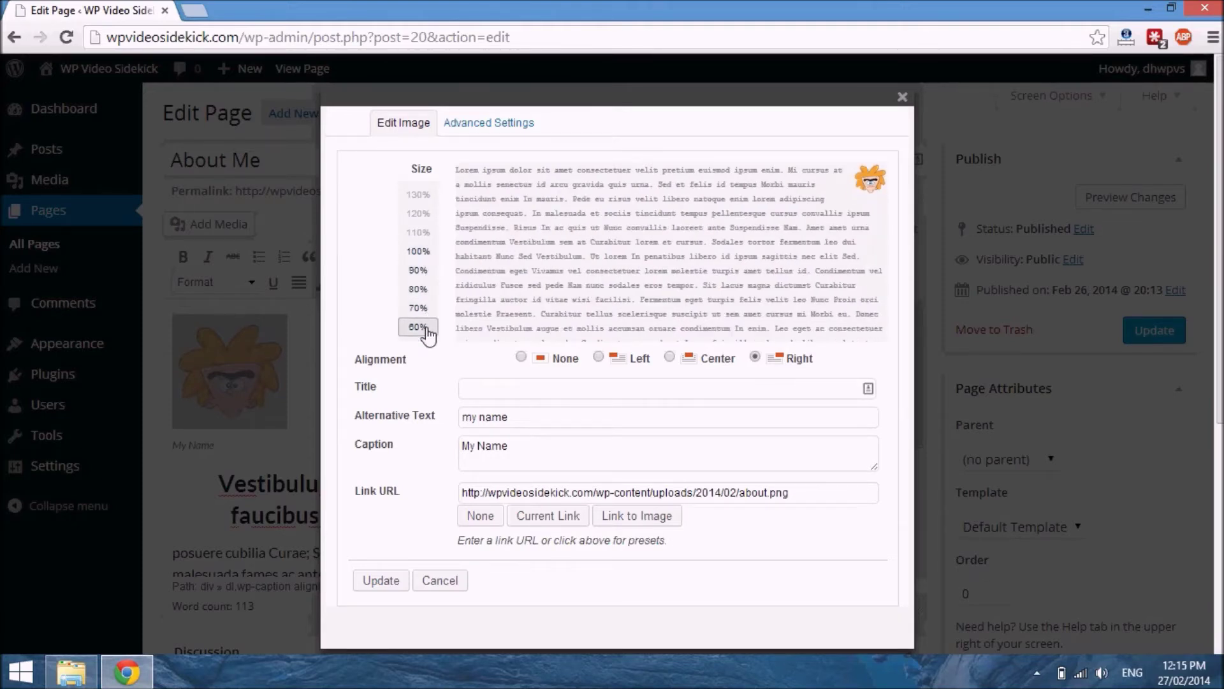
click(426, 271)
click(429, 253)
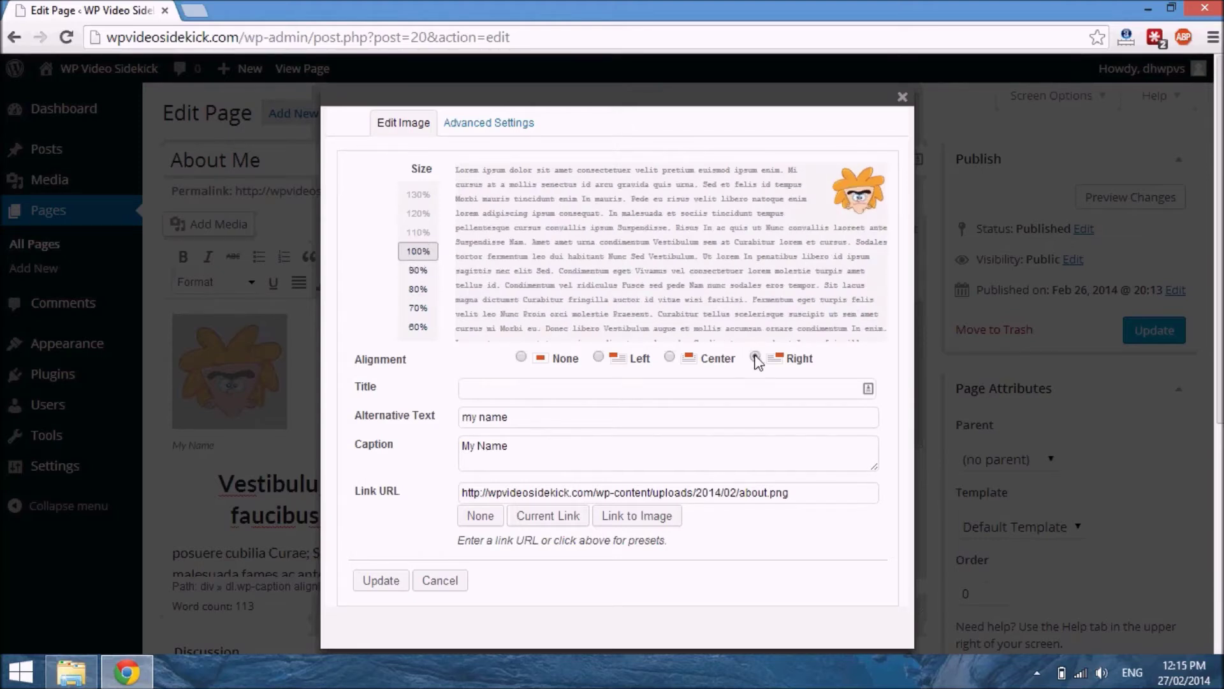
Try center and left alignment, settle on Right, and update the image
click(670, 357)
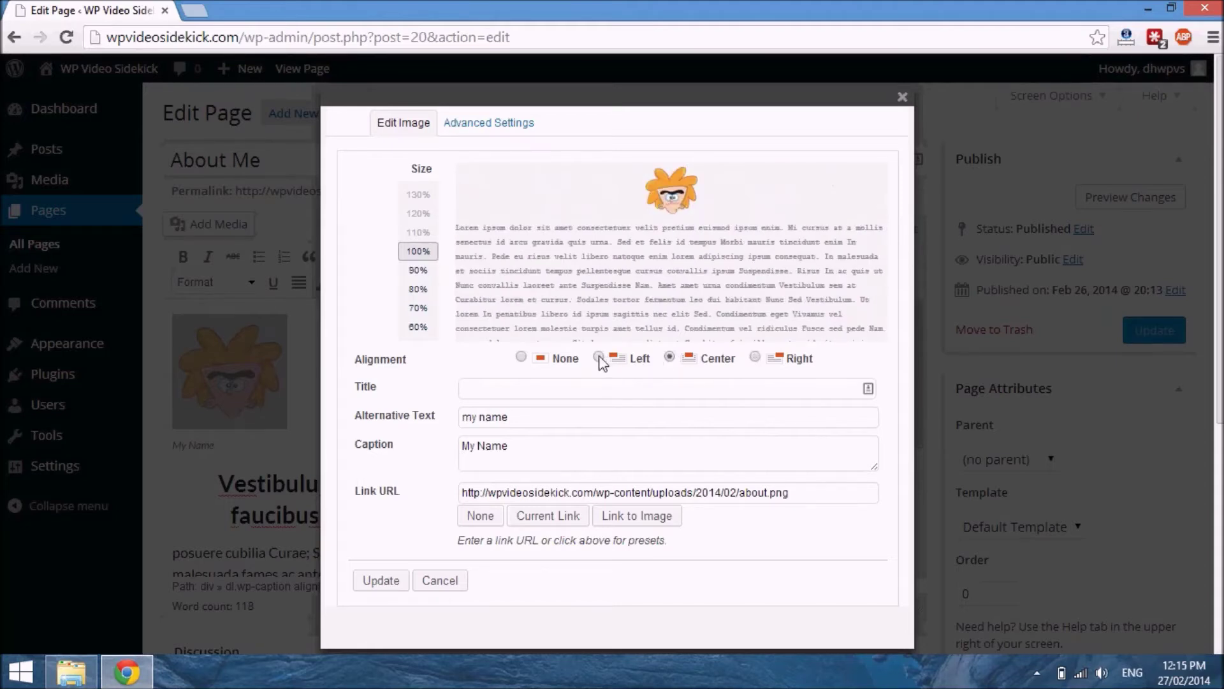
click(599, 357)
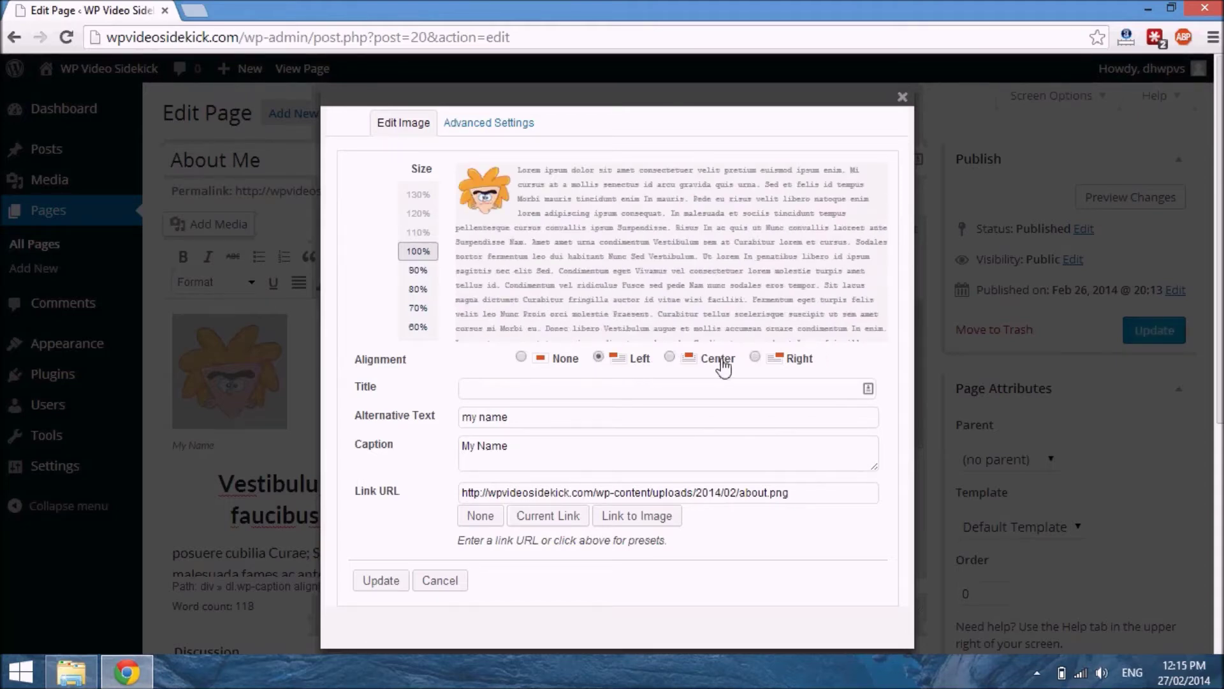
click(756, 357)
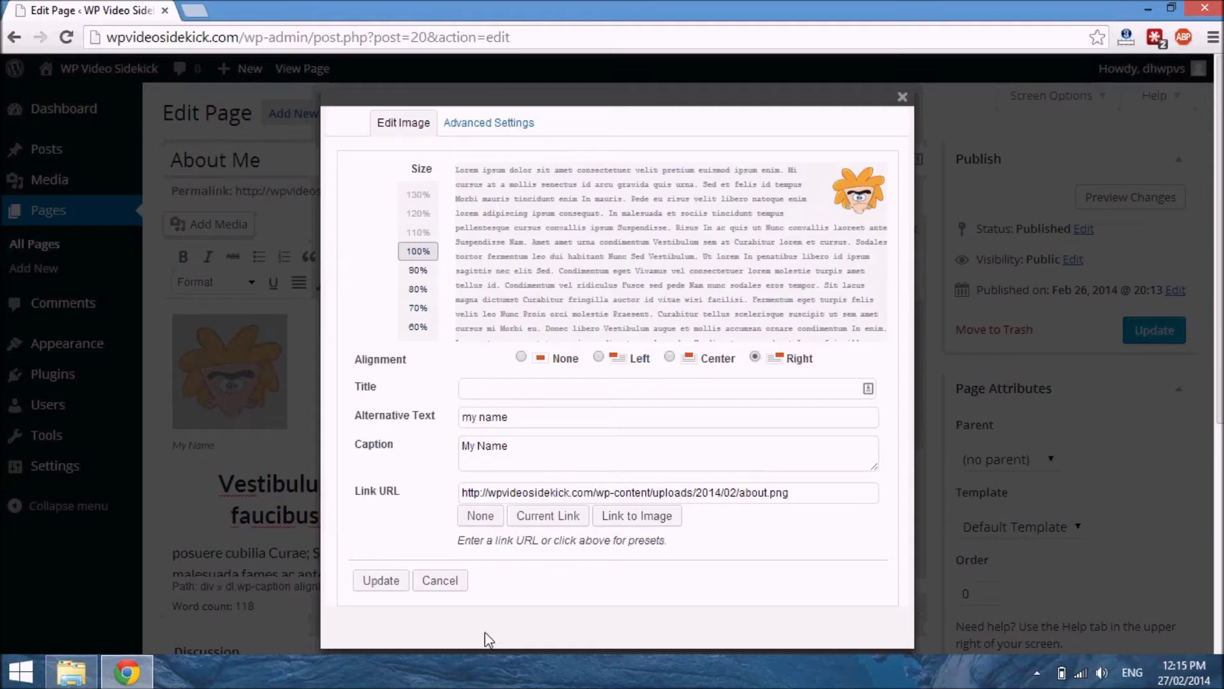
click(382, 580)
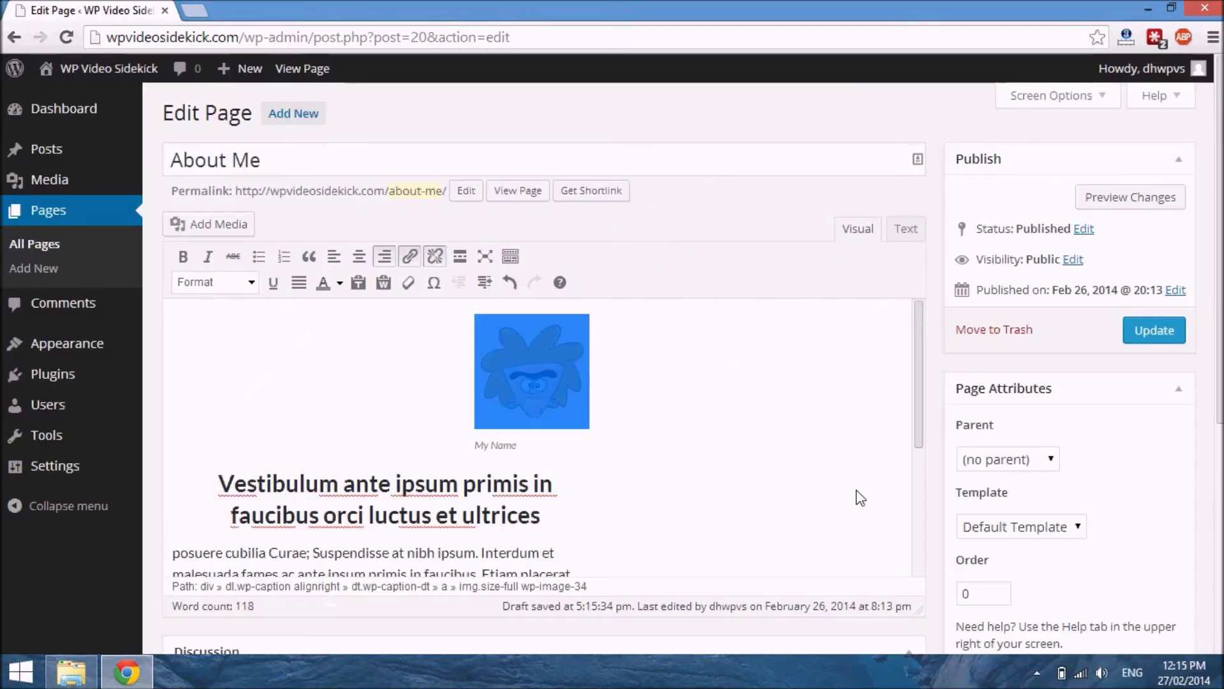
drag(922, 333, 920, 255)
Delete the about.png cartoon with its My Name caption from the page body
click(535, 345)
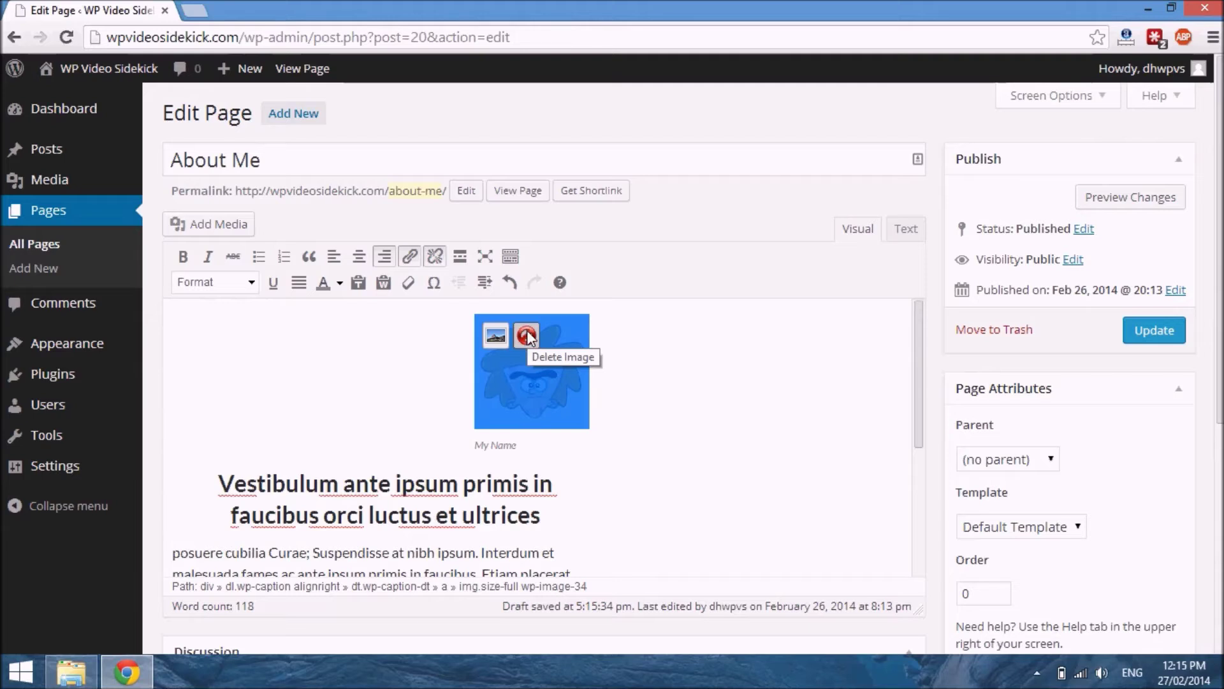
click(527, 336)
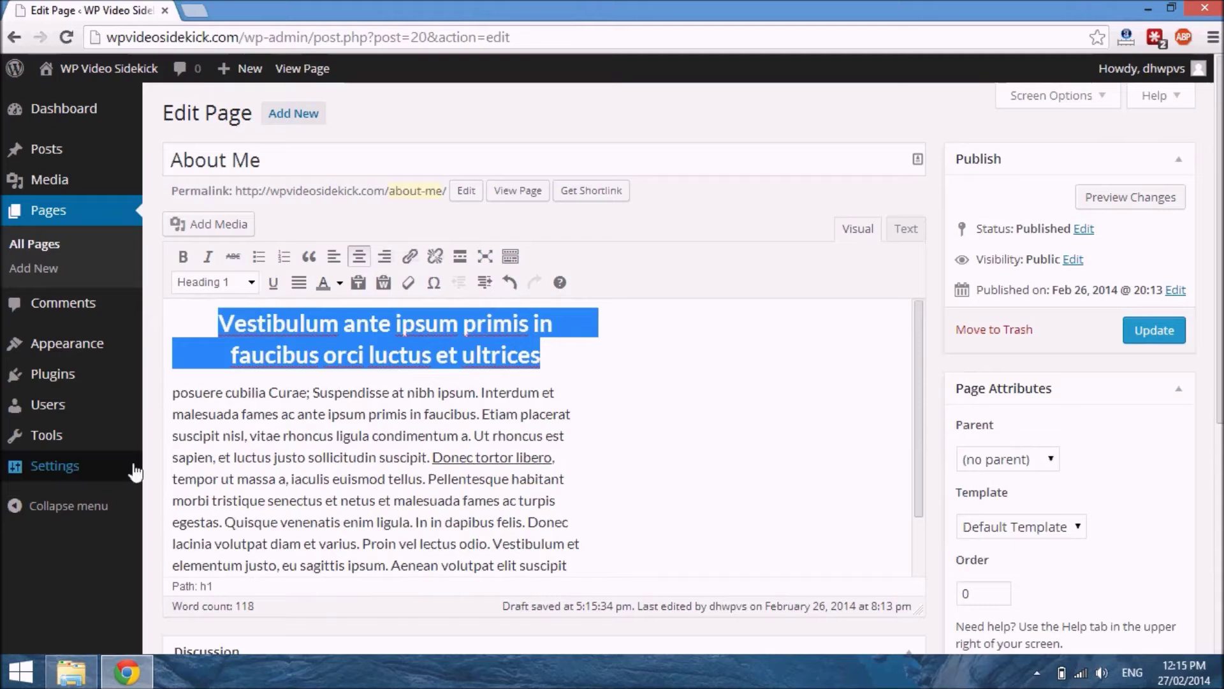
click(177, 463)
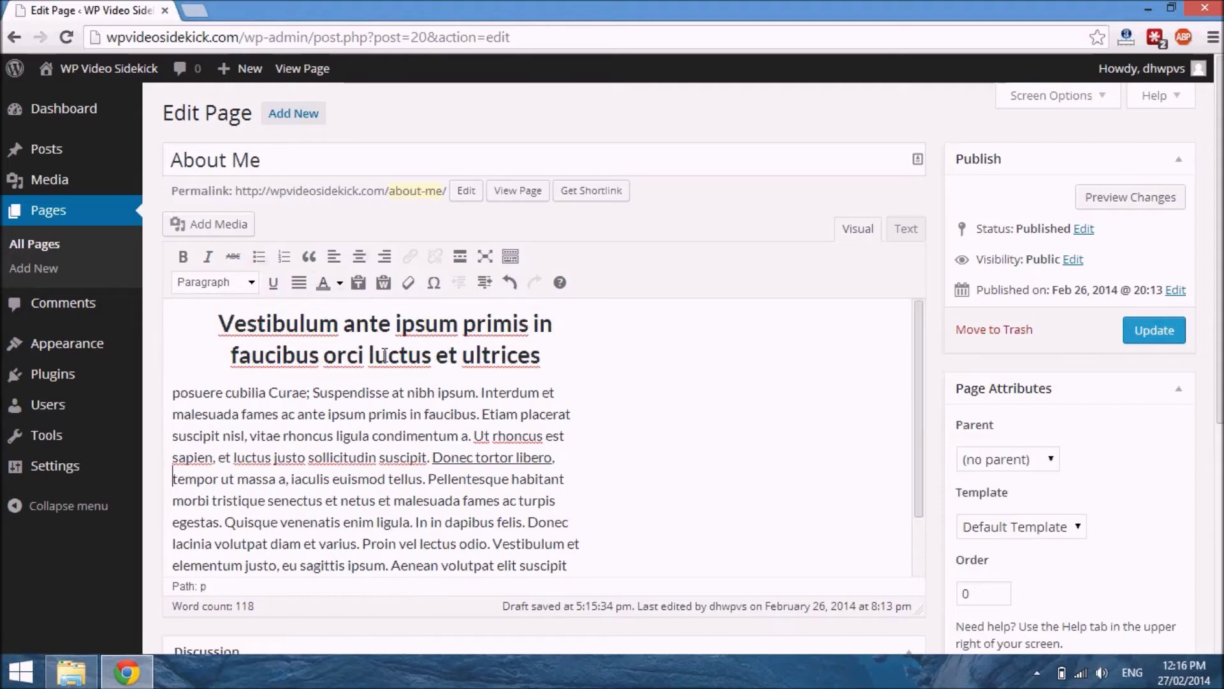
Reinsert the about.png image into the About Me page from the media library
click(217, 227)
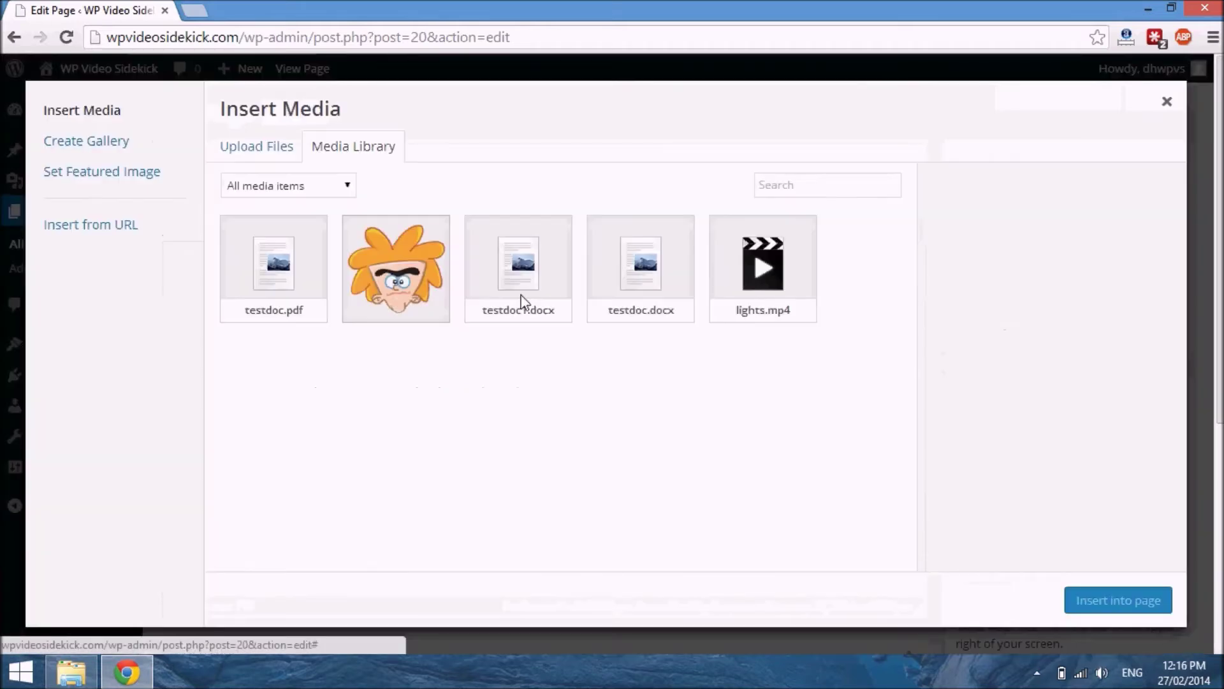
click(422, 293)
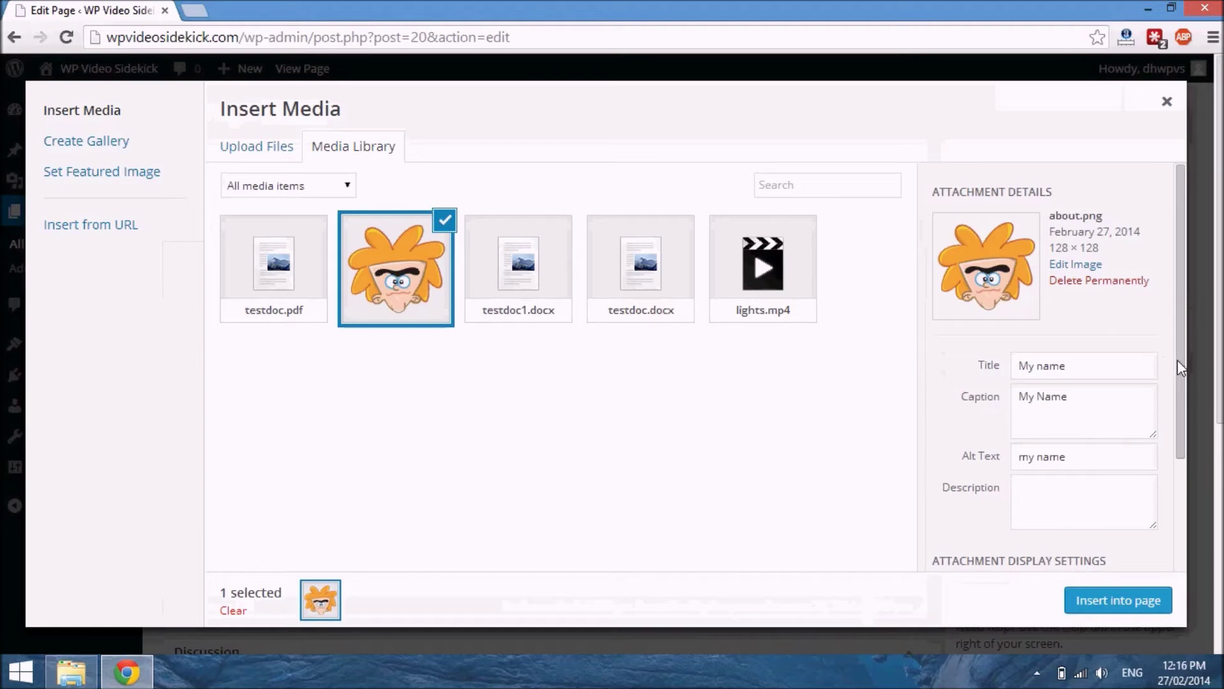
drag(1177, 368, 1181, 517)
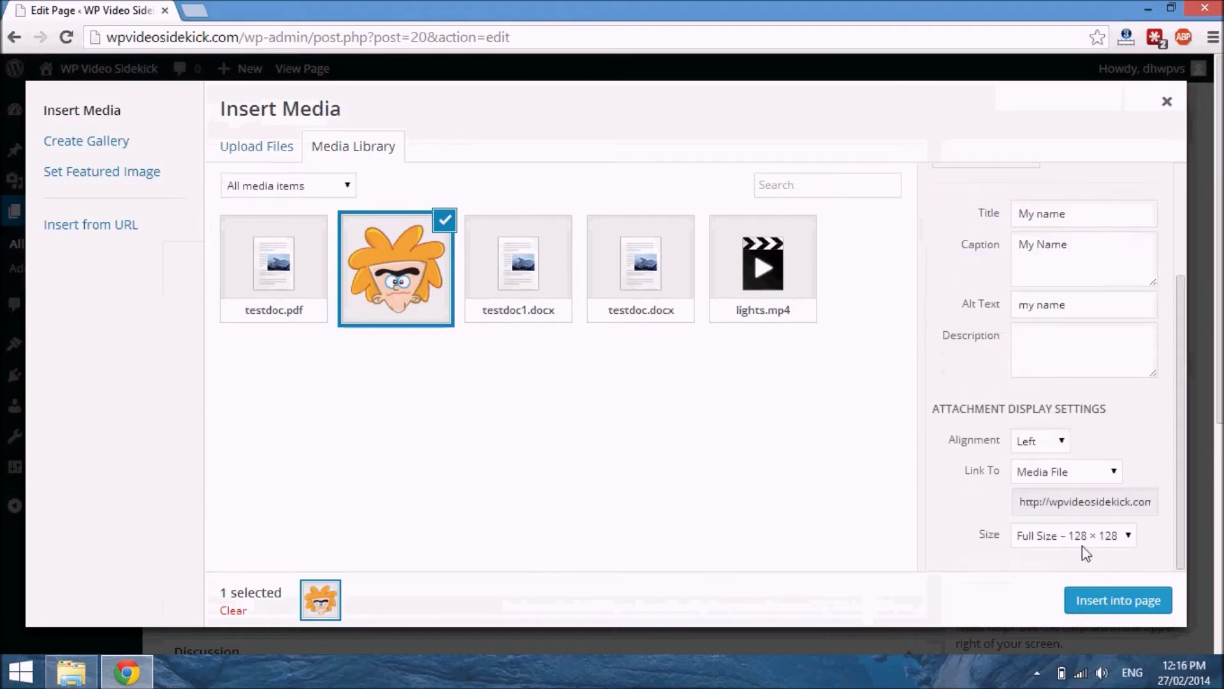
click(1119, 600)
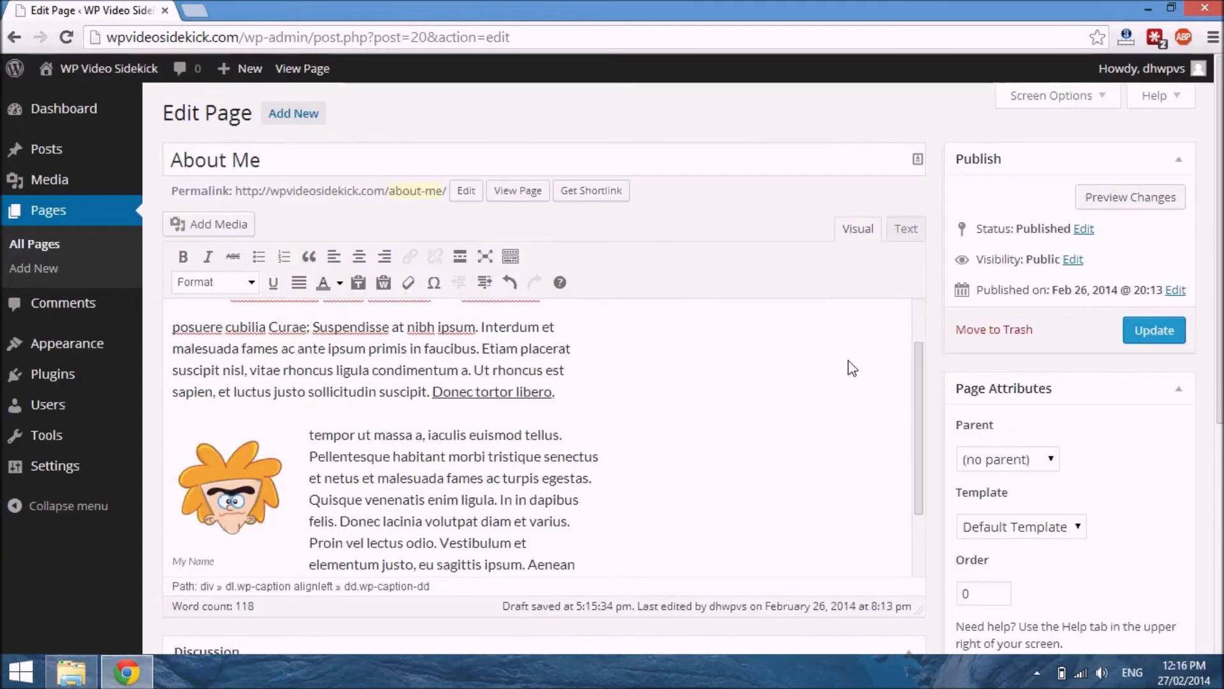
Scroll through the page, checking the My Name caption and closing paragraph
mouse_move(917, 371)
mouse_down()
mouse_move(910, 323)
mouse_move(910, 363)
mouse_up()
drag(920, 440, 920, 489)
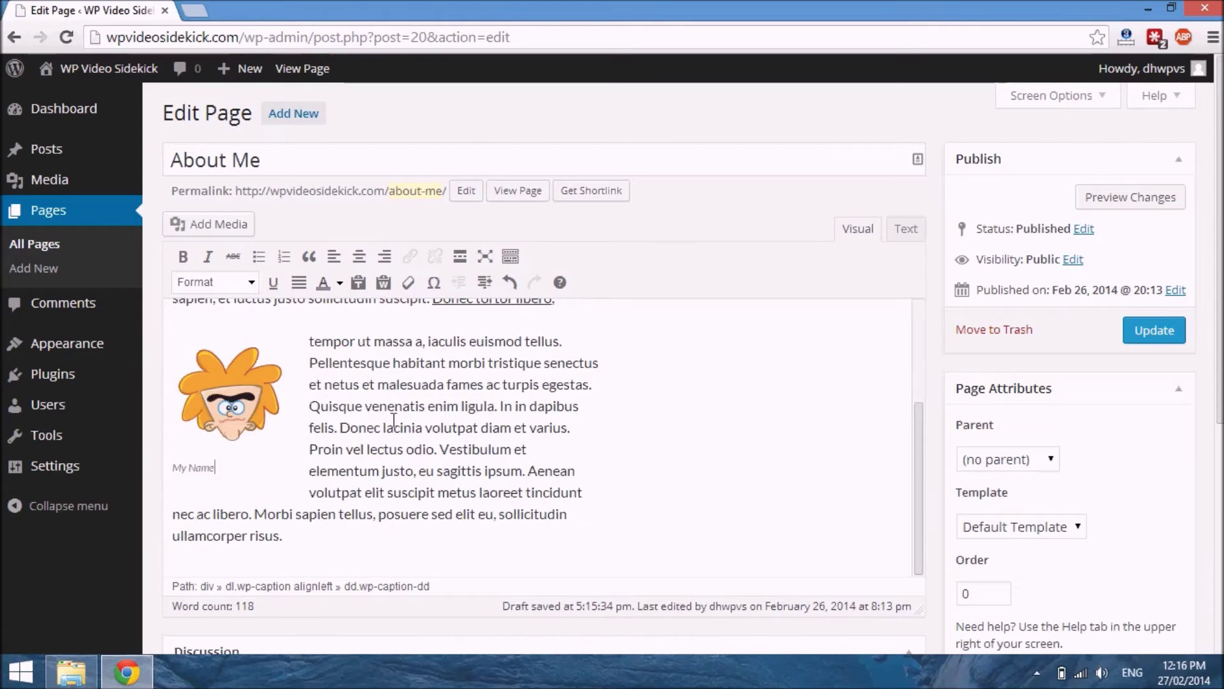
drag(182, 478, 234, 478)
click(230, 415)
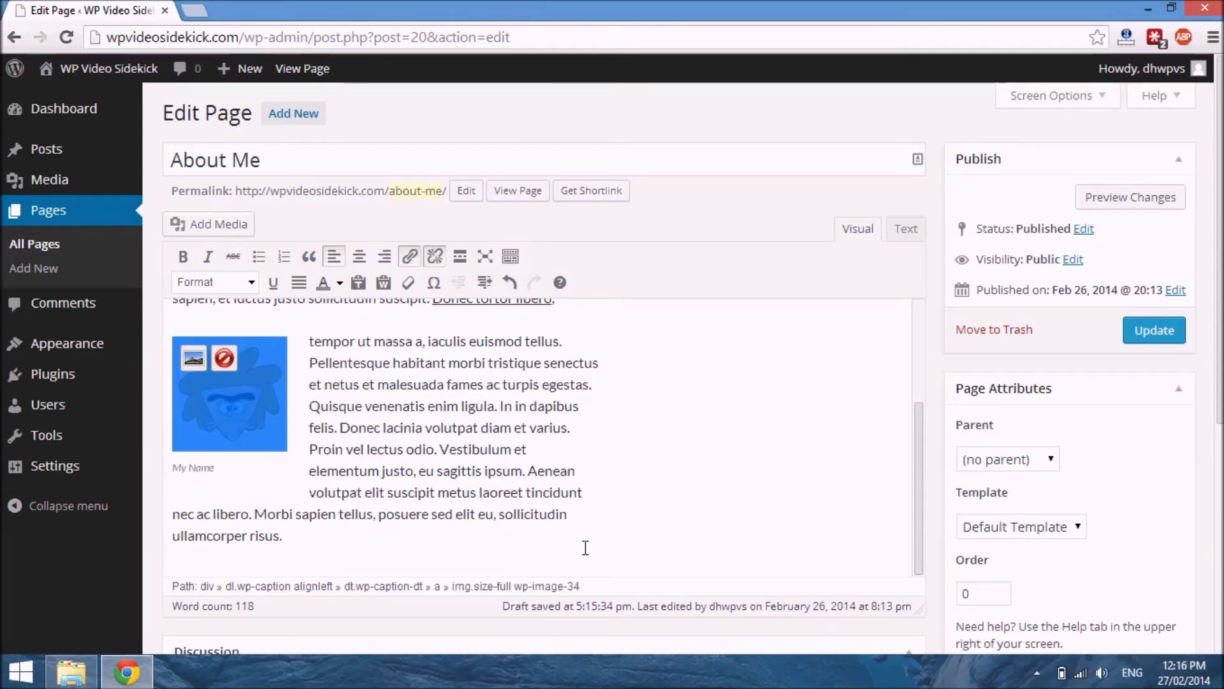
click(789, 506)
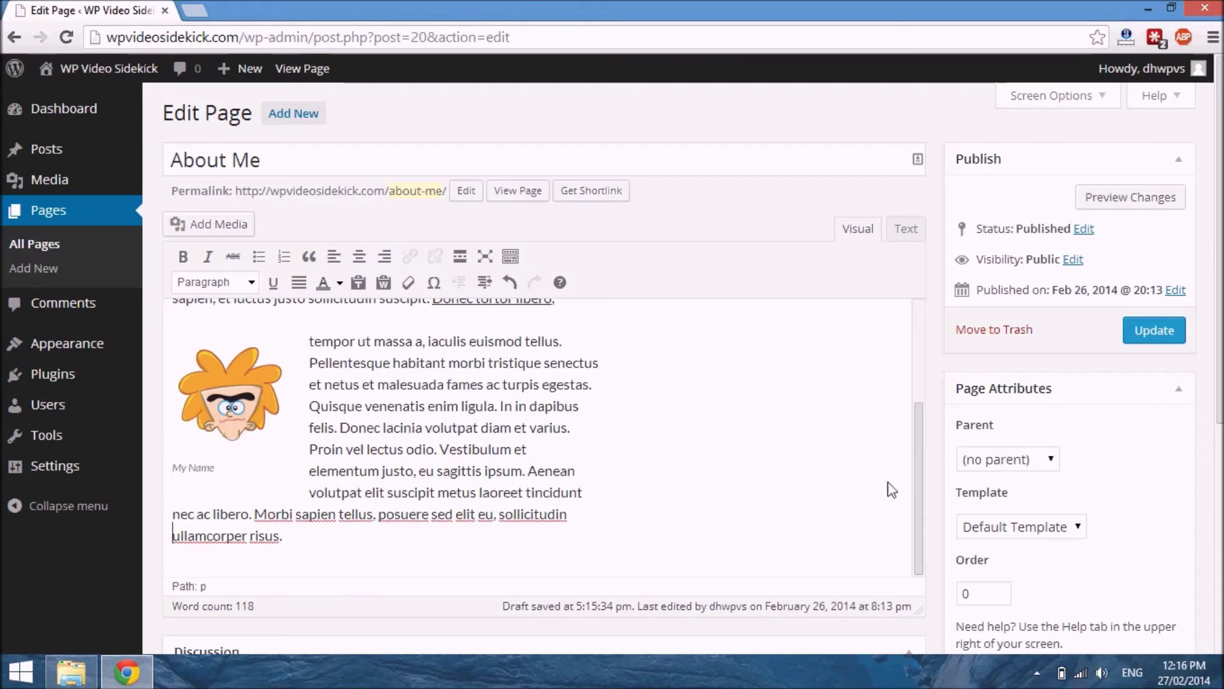
drag(922, 539, 918, 309)
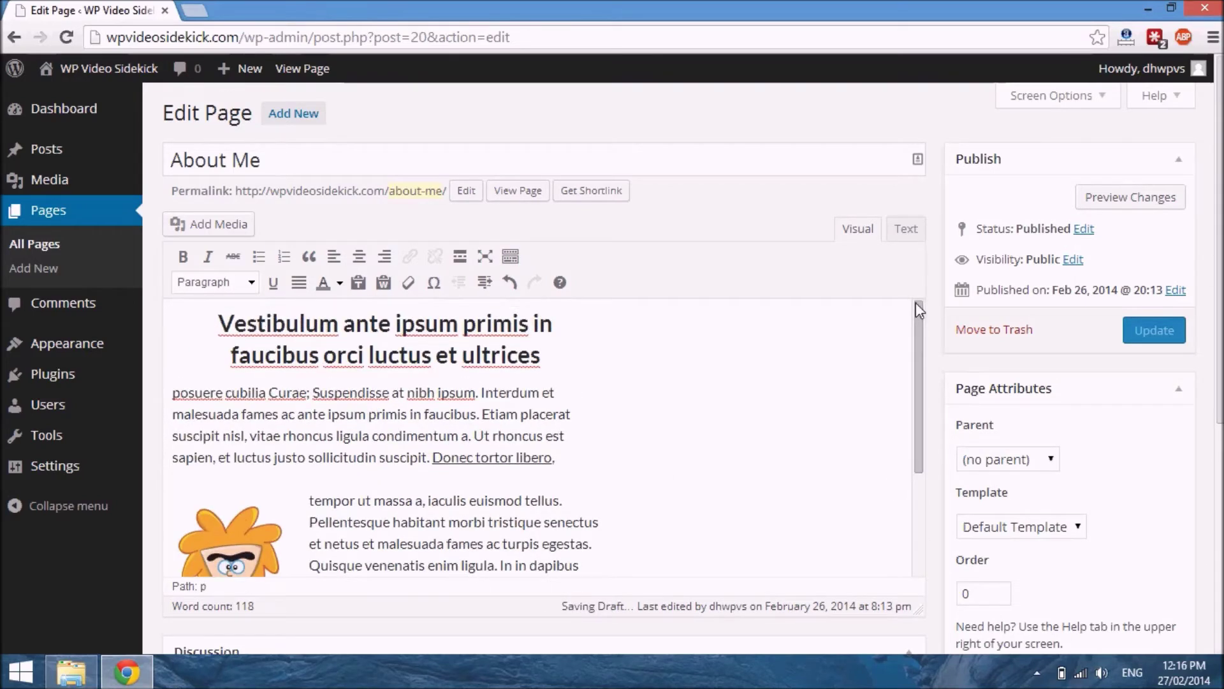
drag(924, 335, 951, 577)
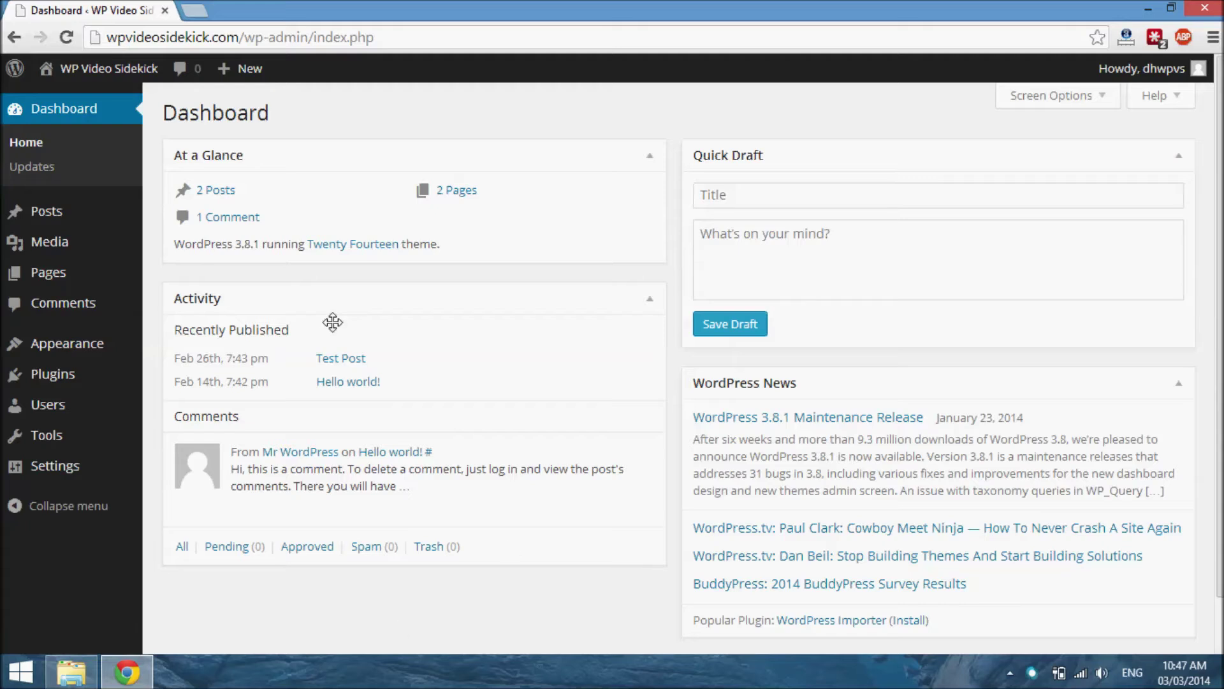
Start a new post titled 'Video'
click(41, 211)
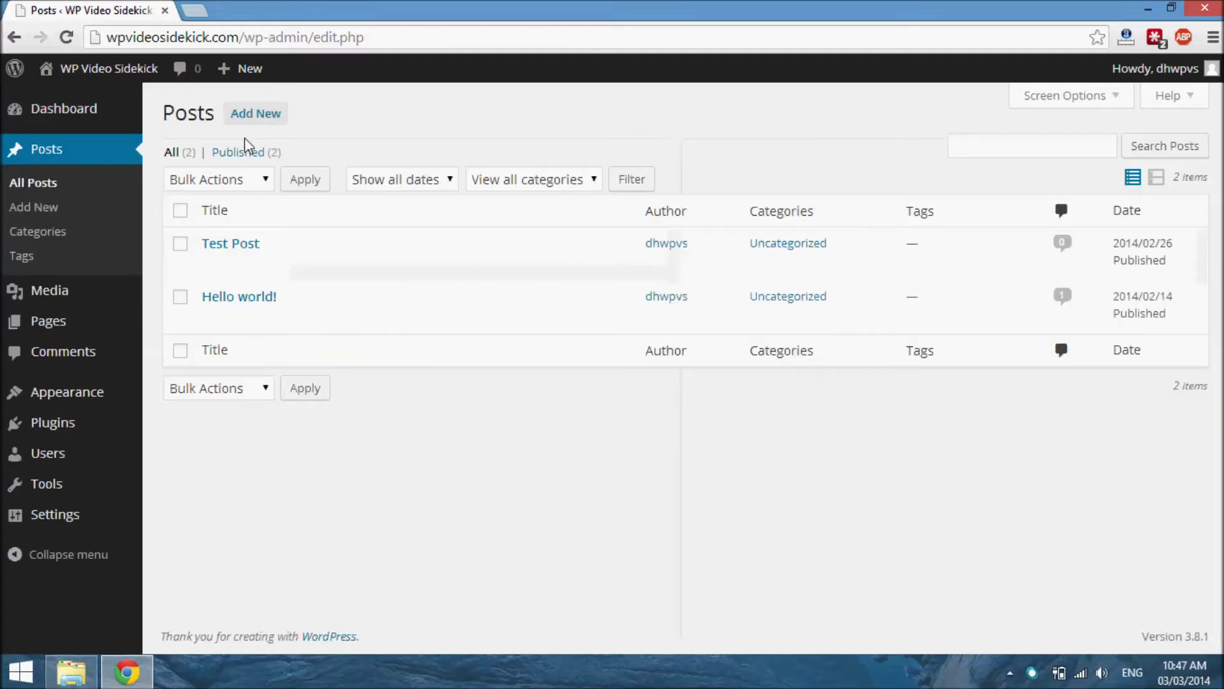
click(260, 124)
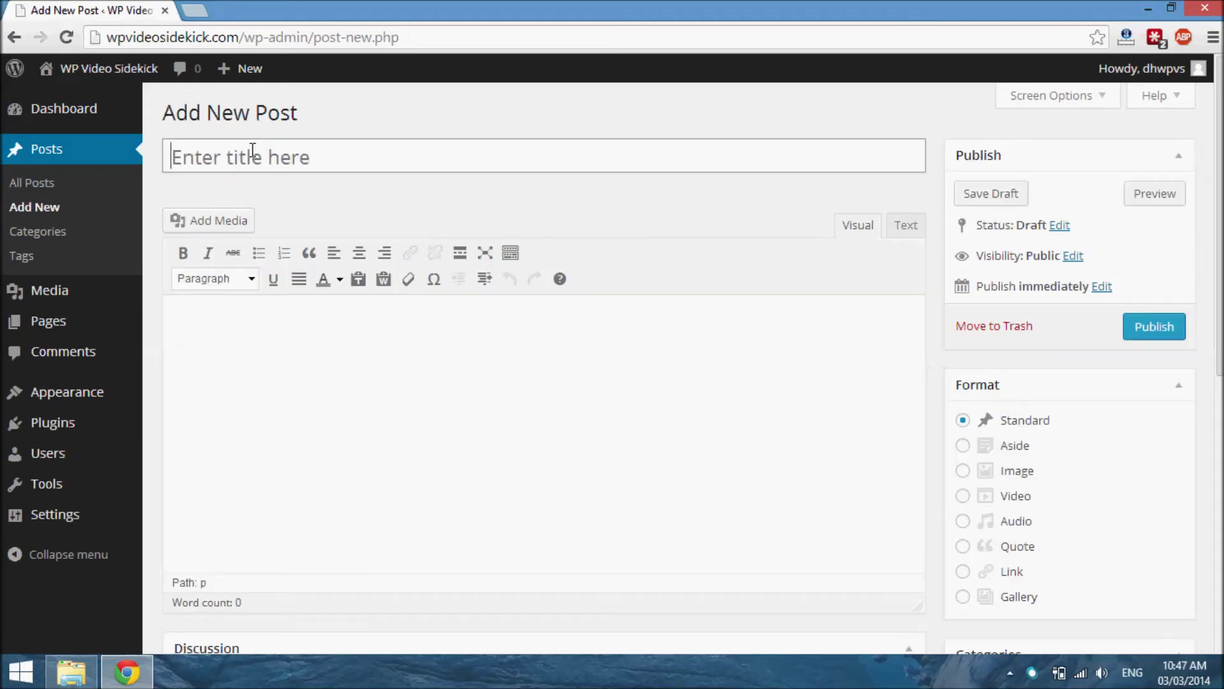
text(Video)
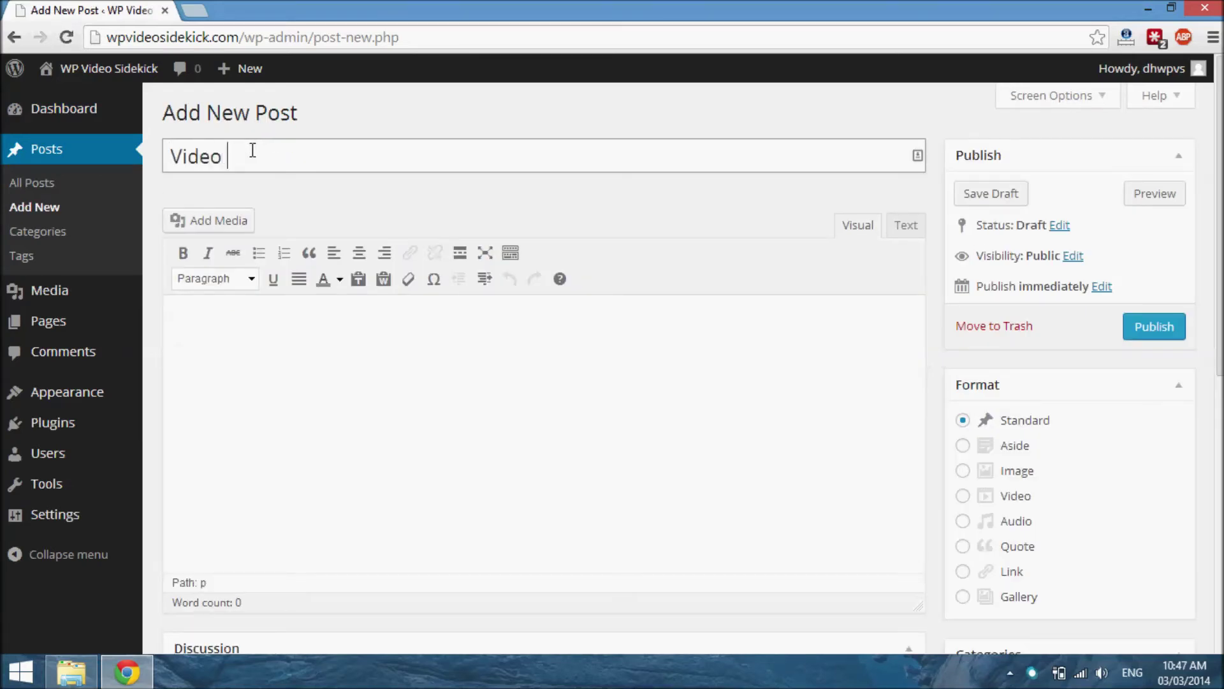
Type 'This is a video about' in the body, center it, and start a new line
click(222, 315)
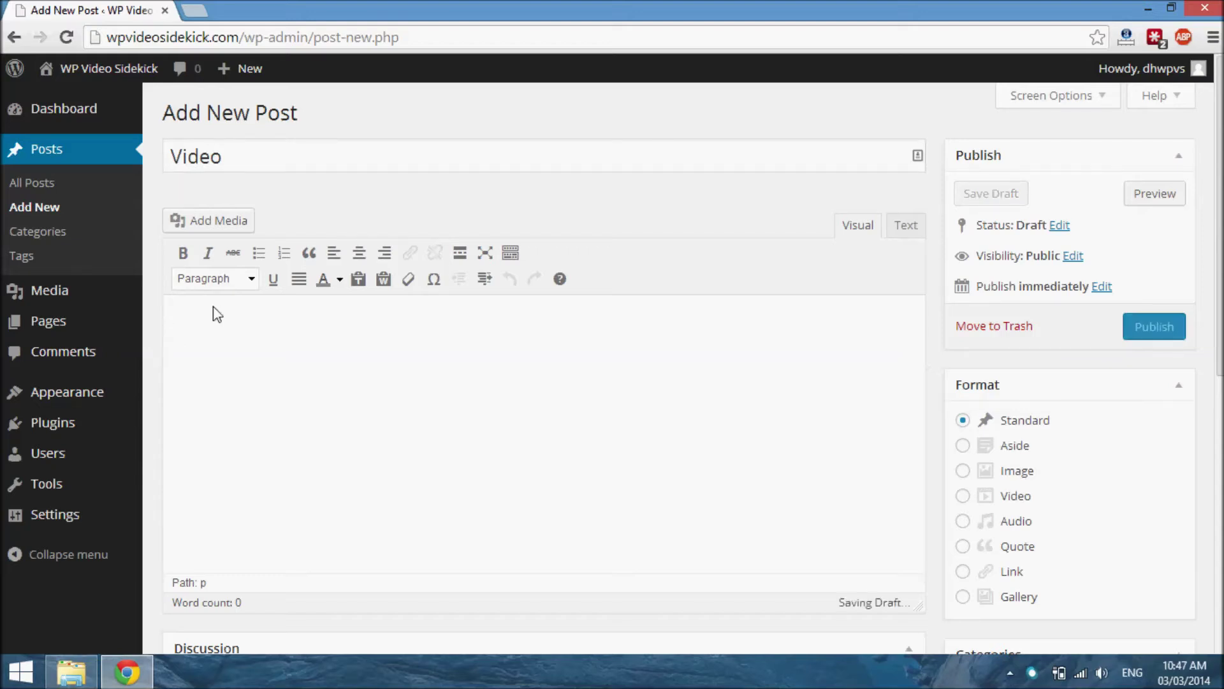
text(Th)
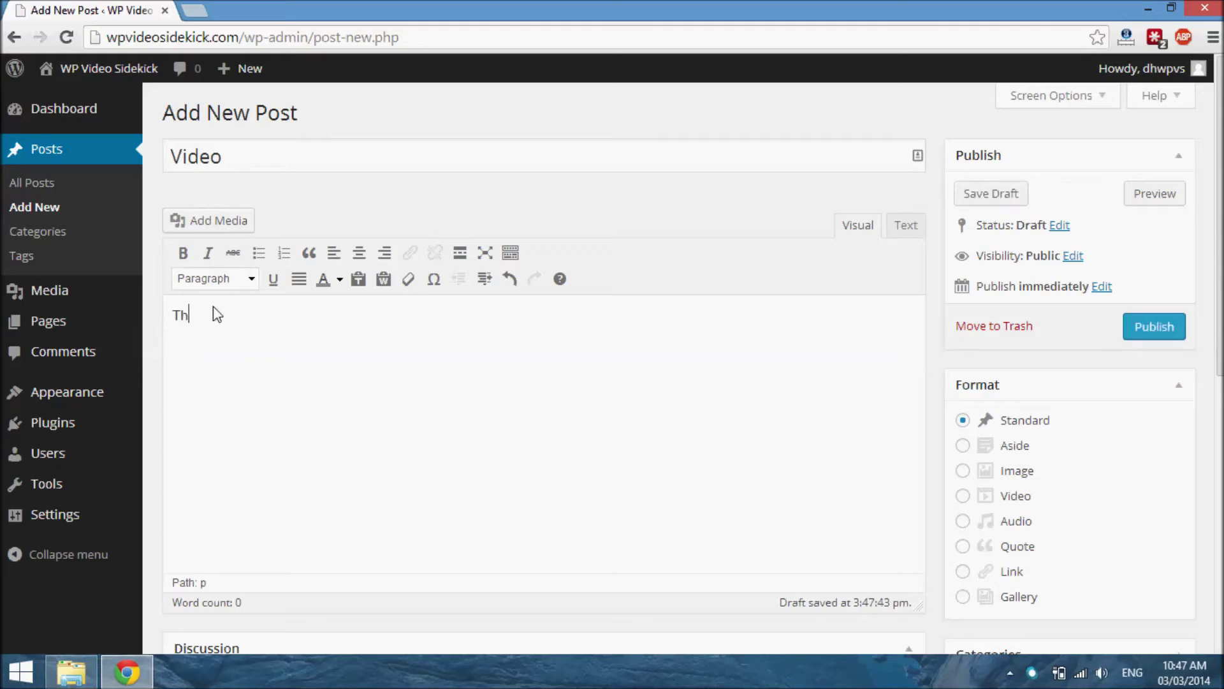
text(is is a vide)
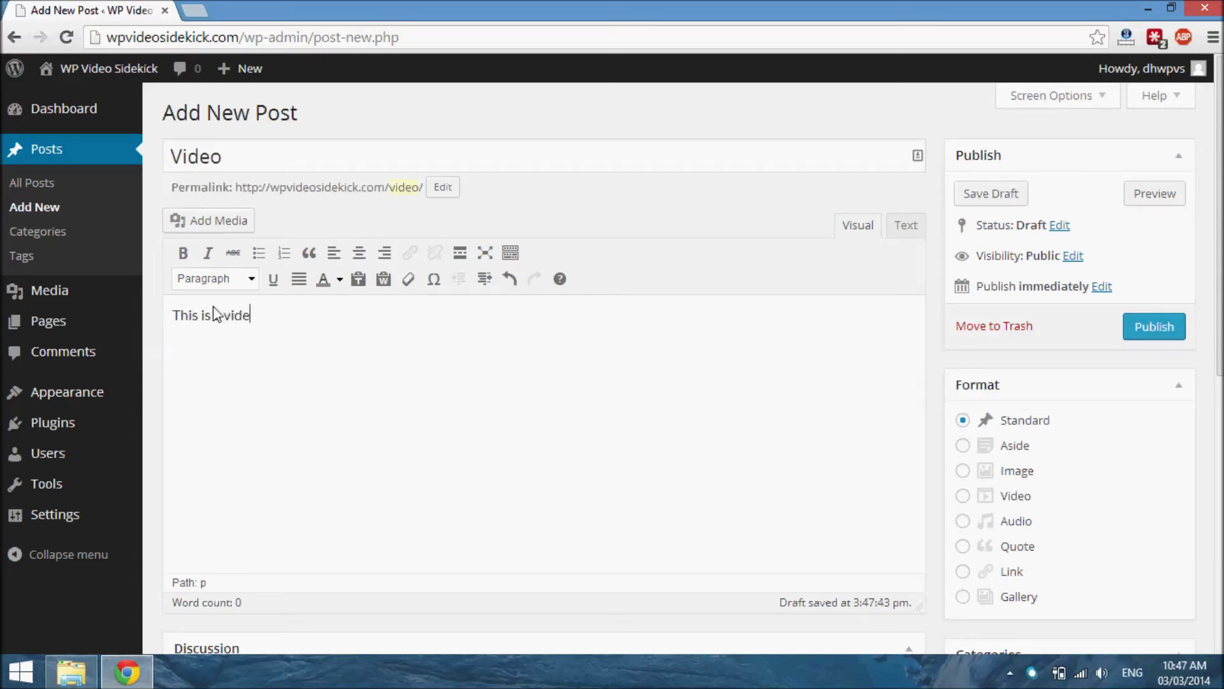
text(o about)
drag(172, 316, 319, 326)
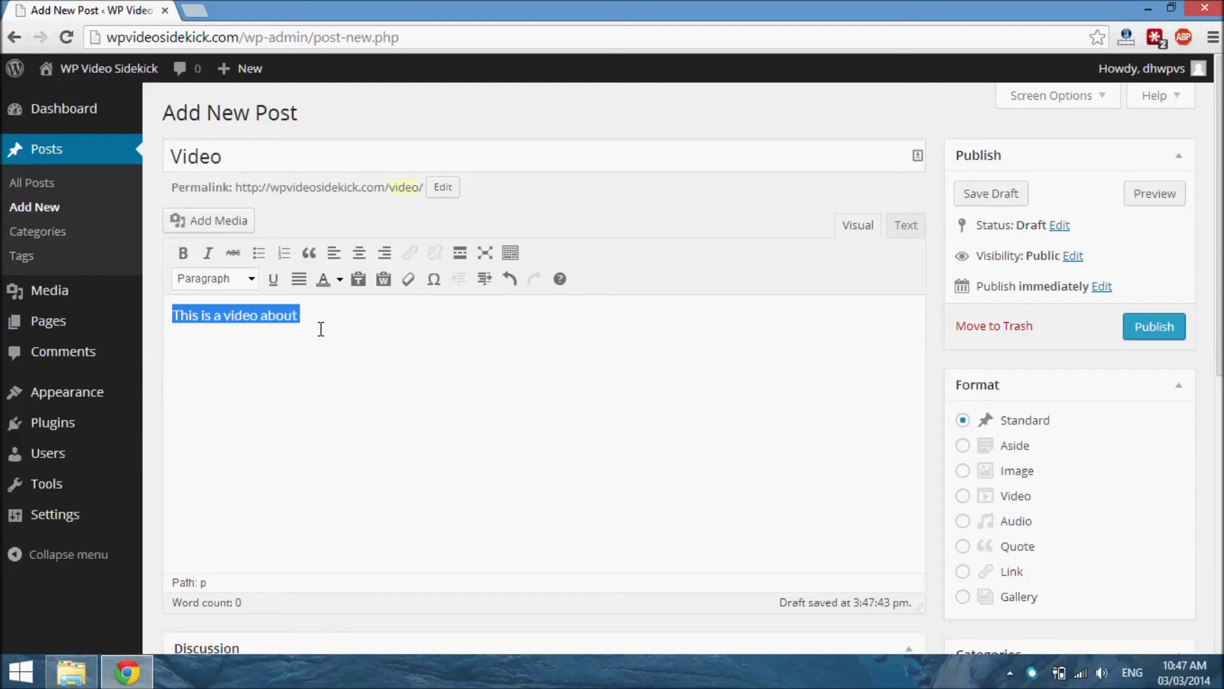
click(358, 252)
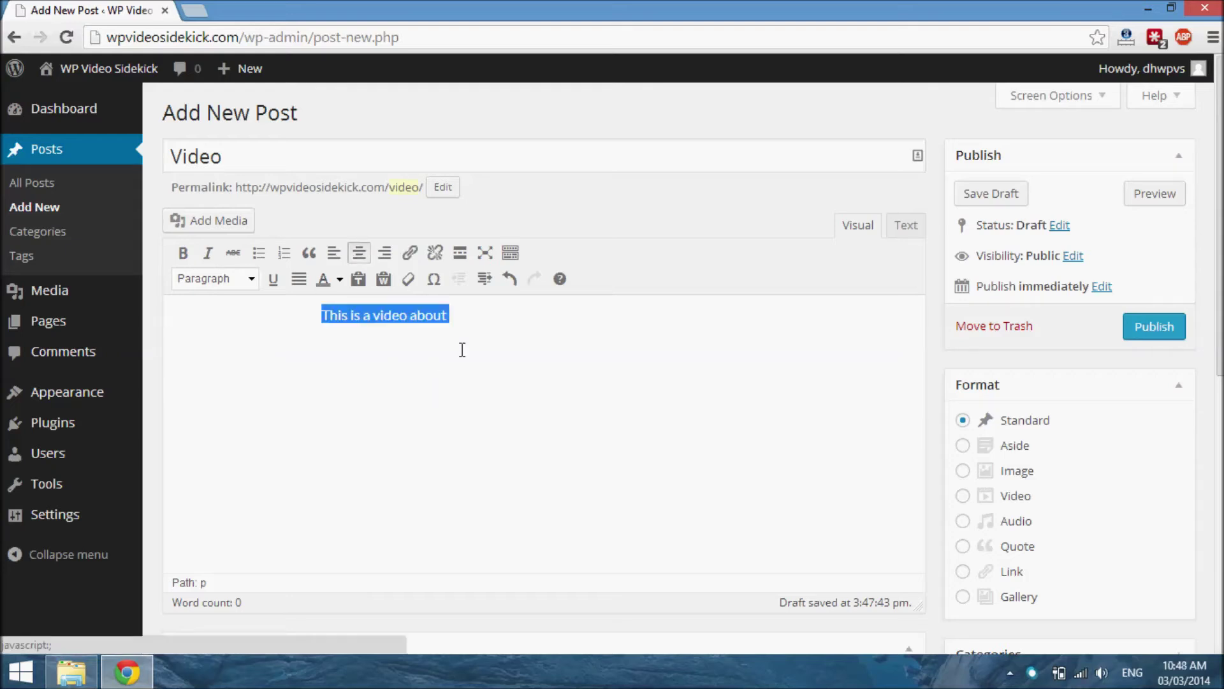
click(492, 332)
key(Return)
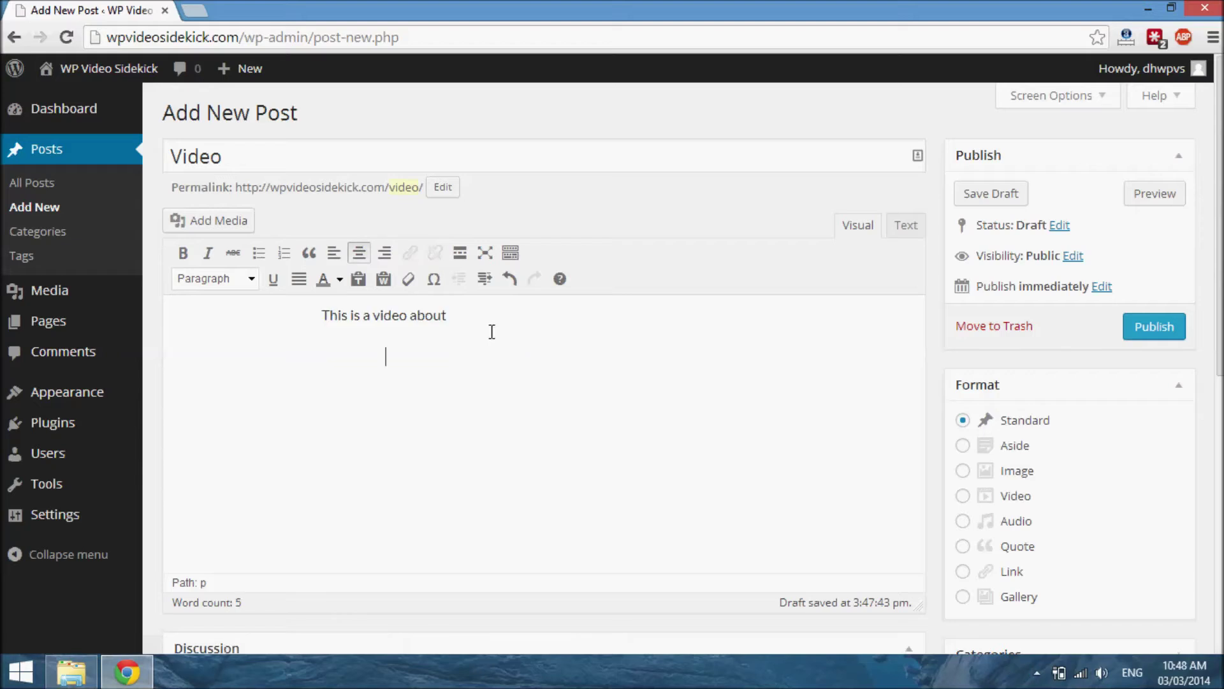
mouse_move(67, 101)
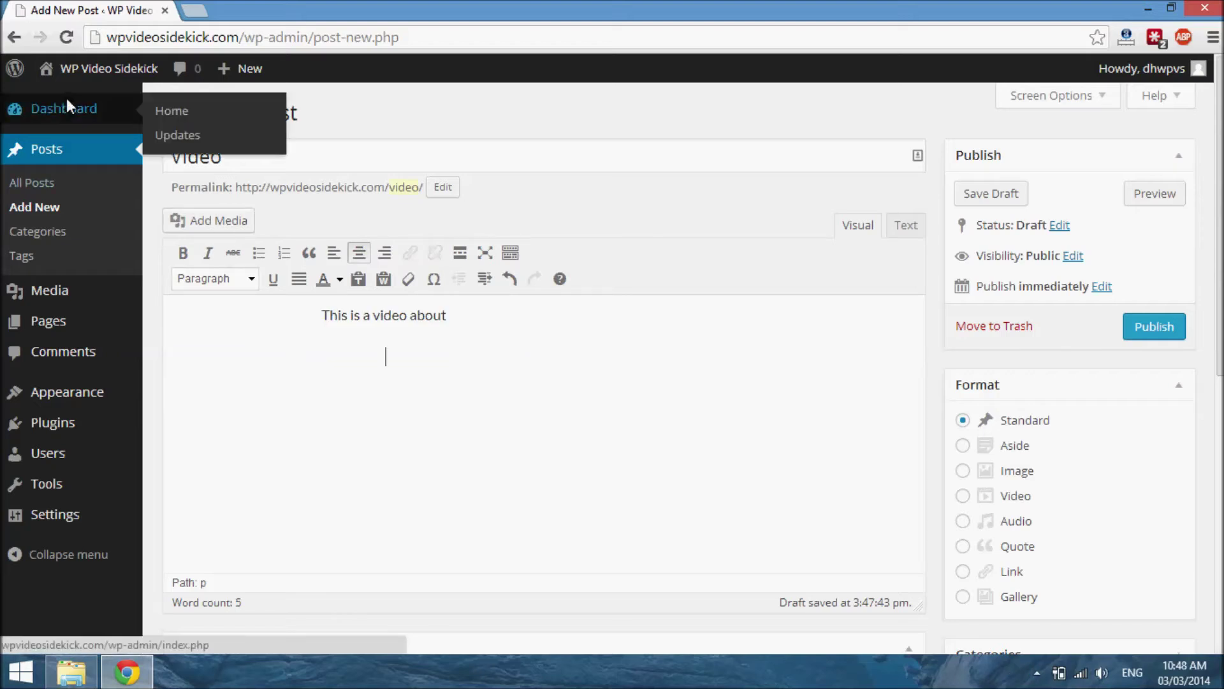
Open Add Media, look at Insert from URL, then return to the Media Library
click(201, 223)
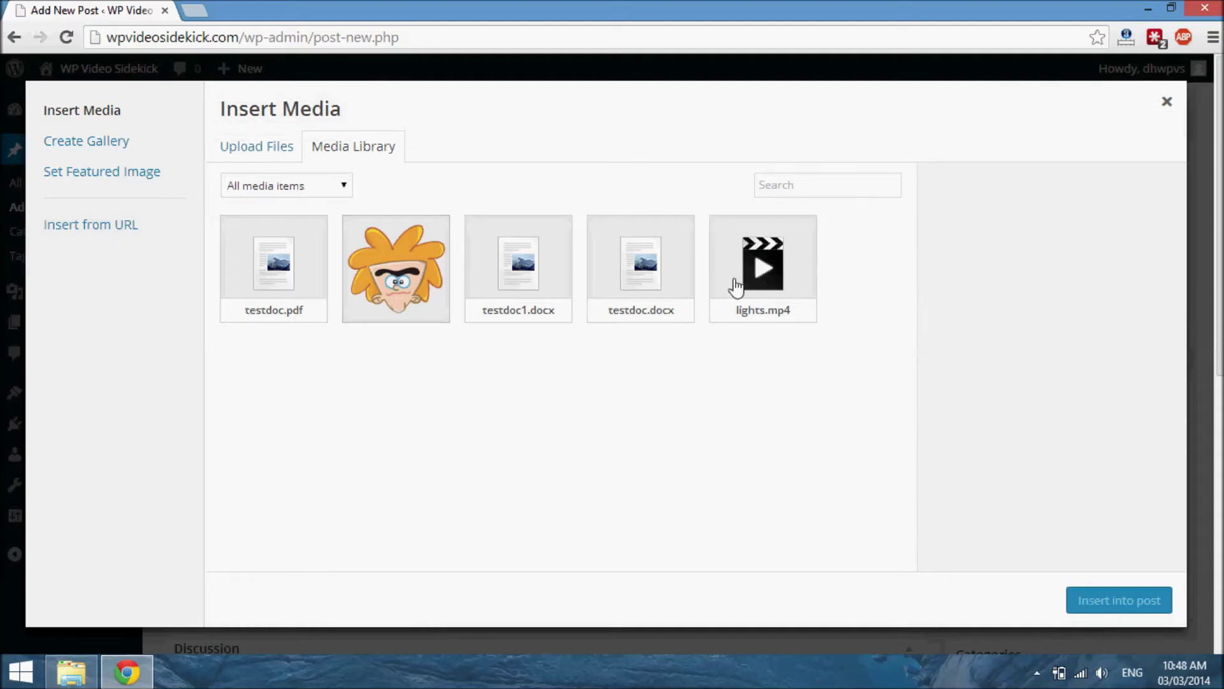
click(94, 230)
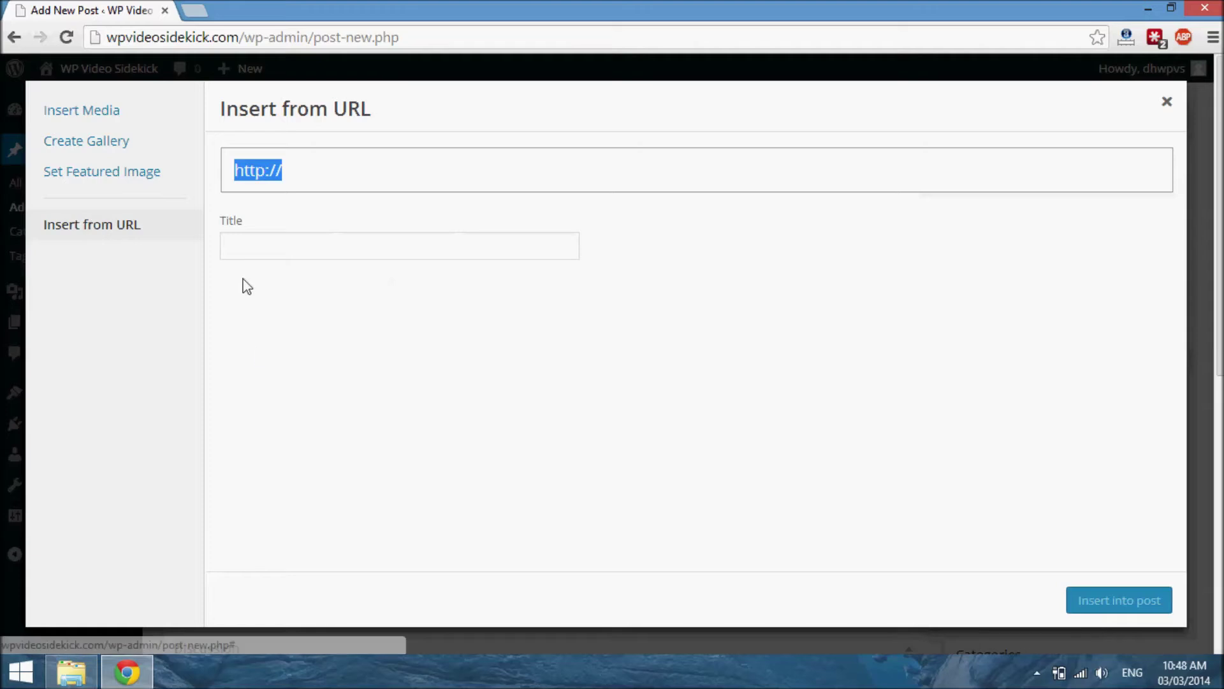
click(260, 357)
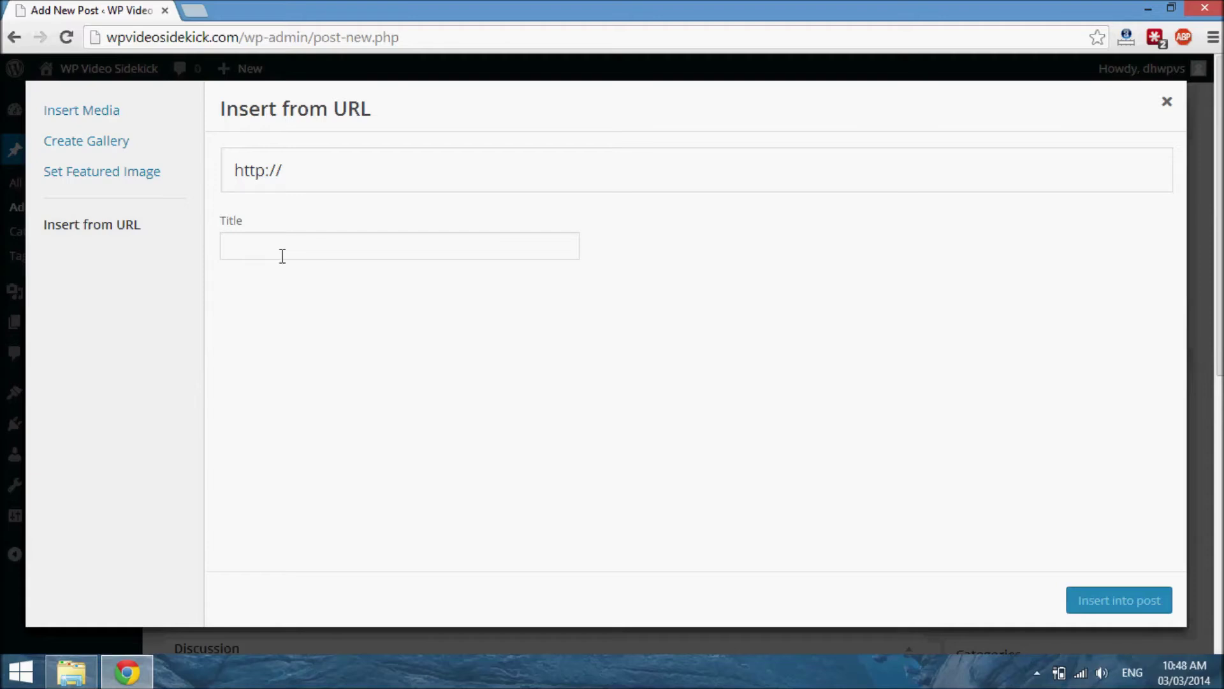
click(316, 189)
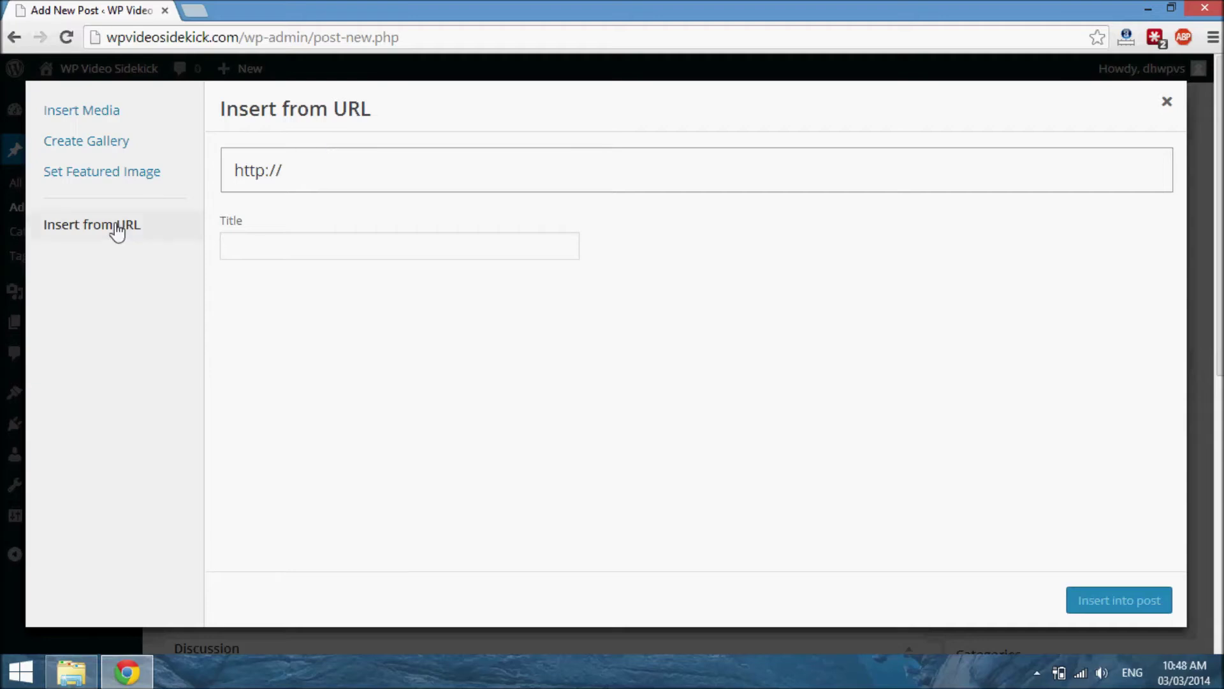
click(120, 116)
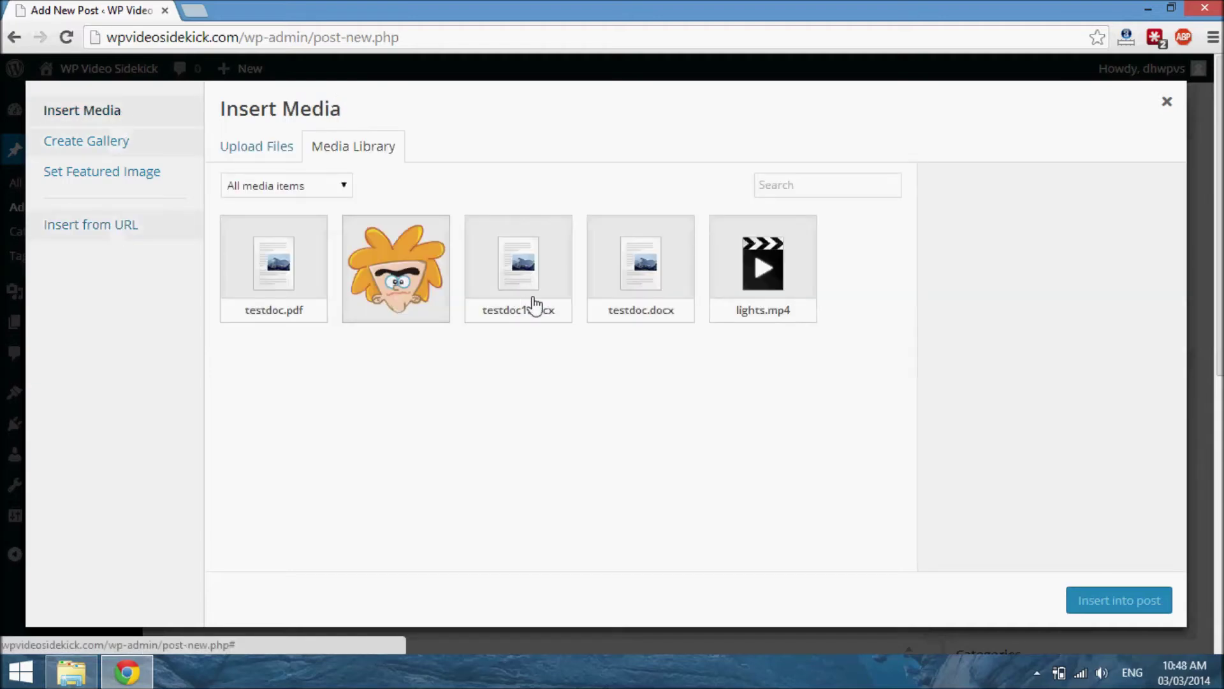
Insert lights.mp4 into the post as an embedded media player
click(787, 297)
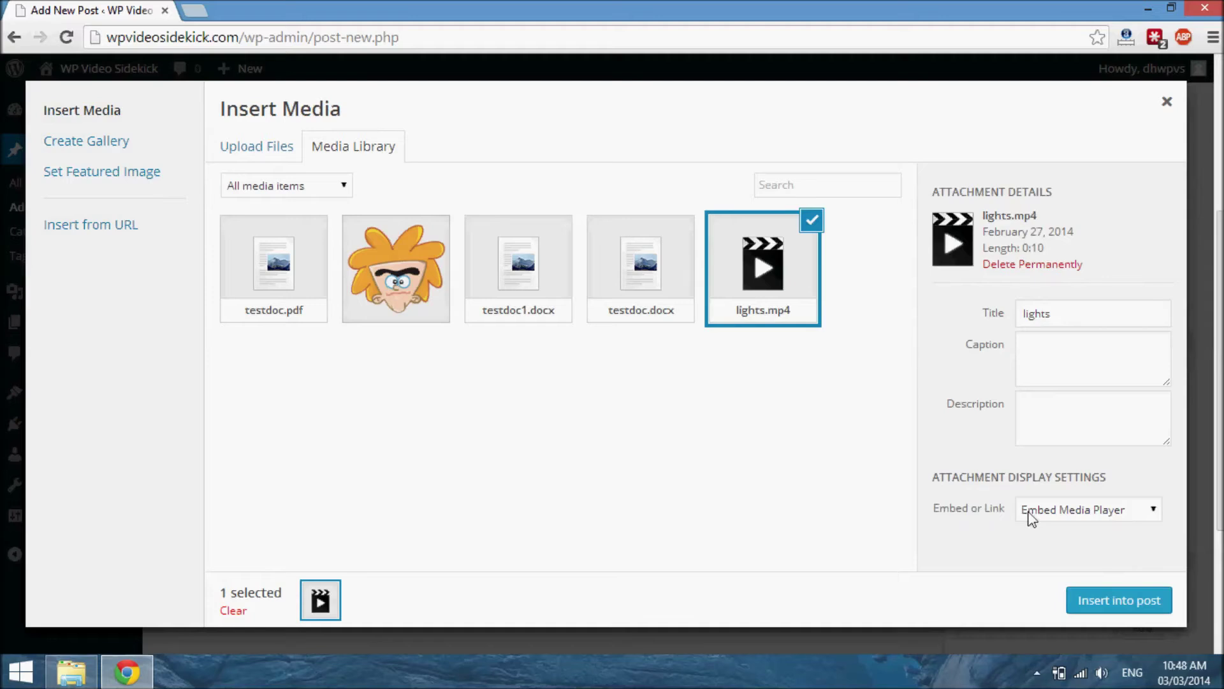
click(1101, 515)
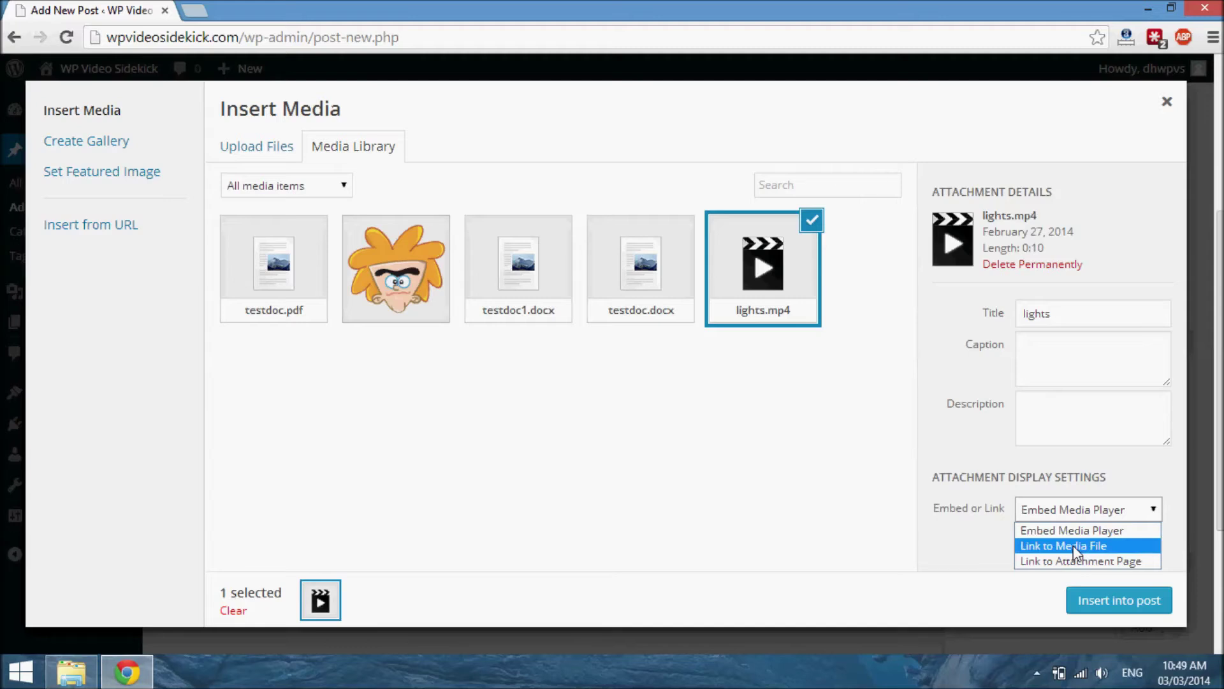
key(Down)
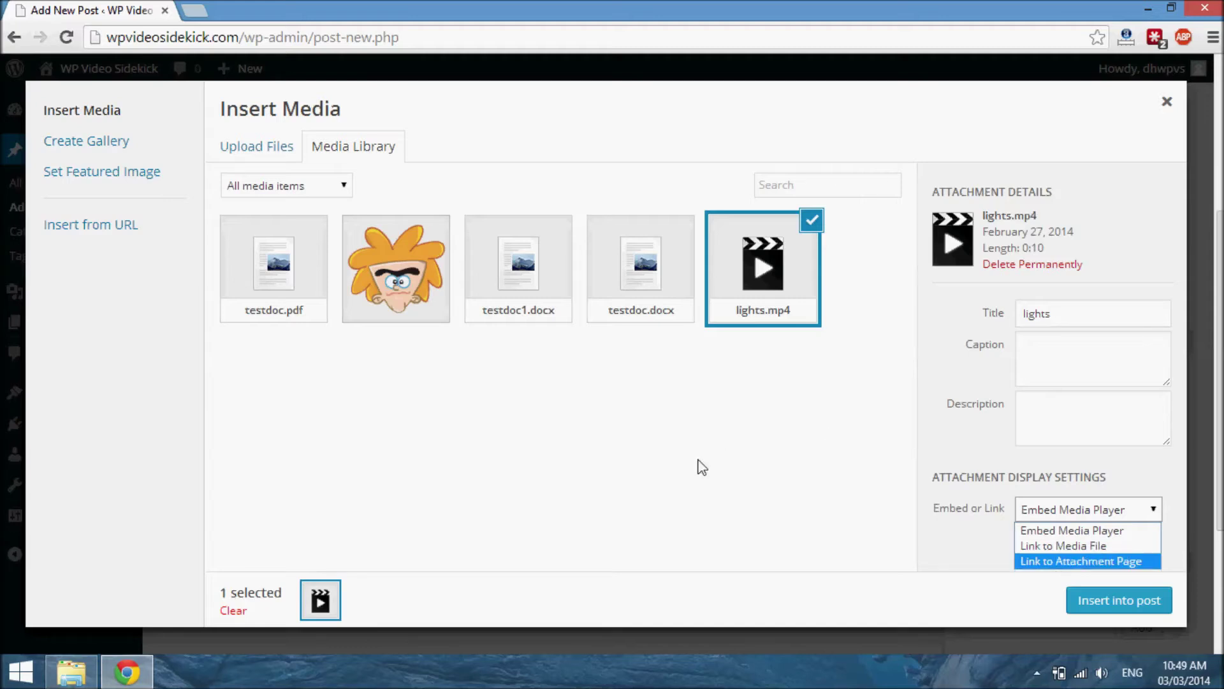
key(Escape)
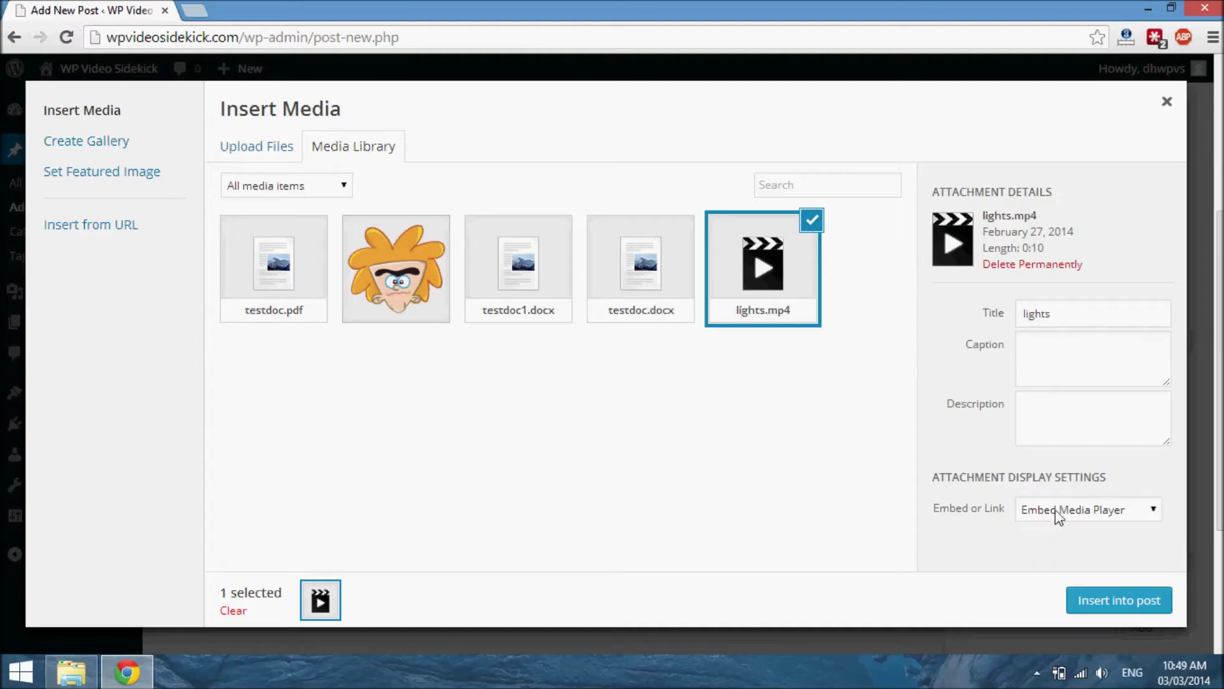
click(1103, 602)
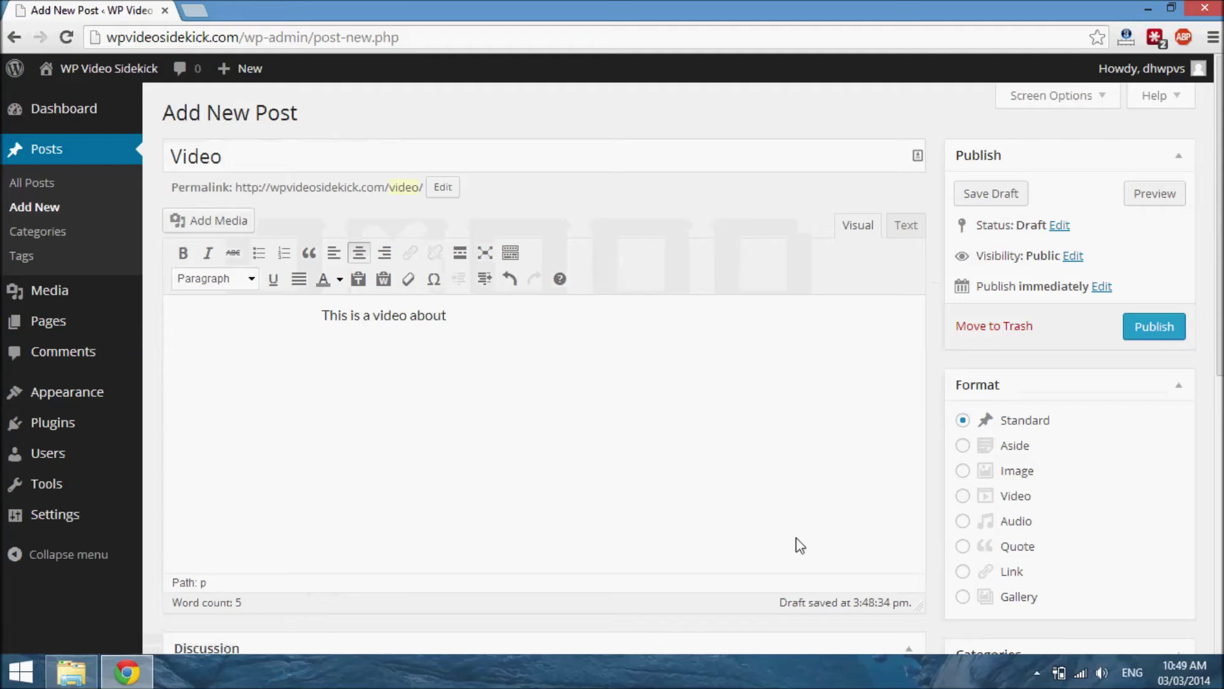
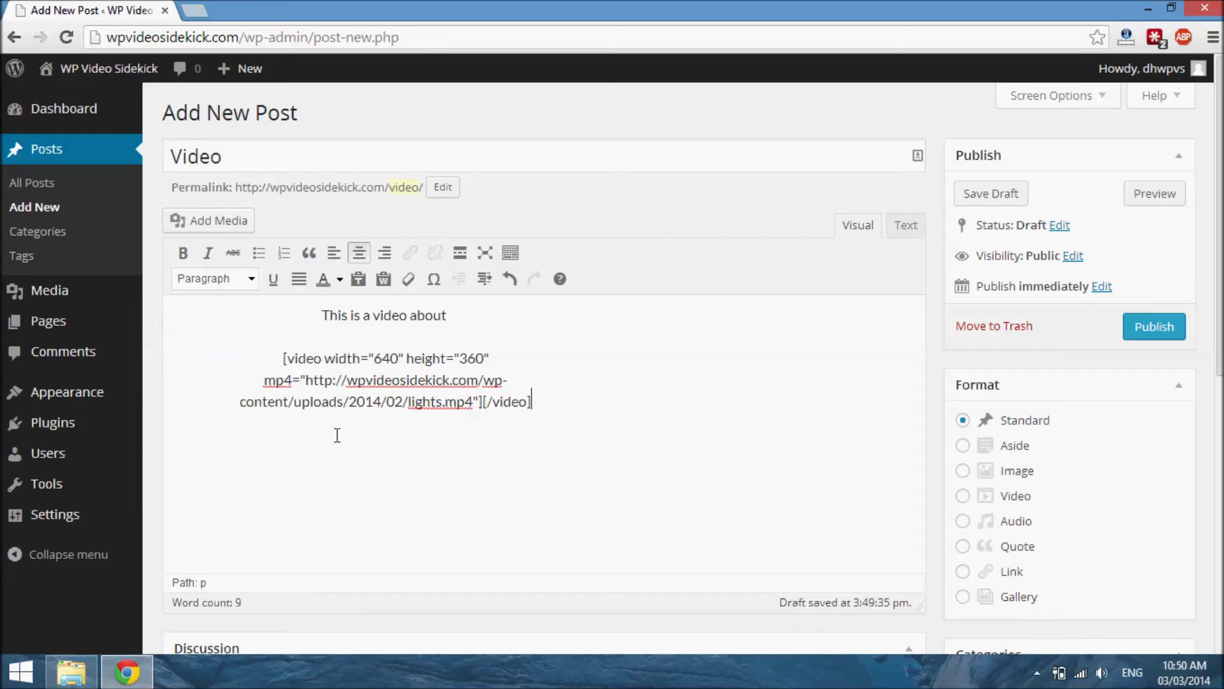
Publish the Video post with the lights.mp4 player and view it on the live site
click(1179, 335)
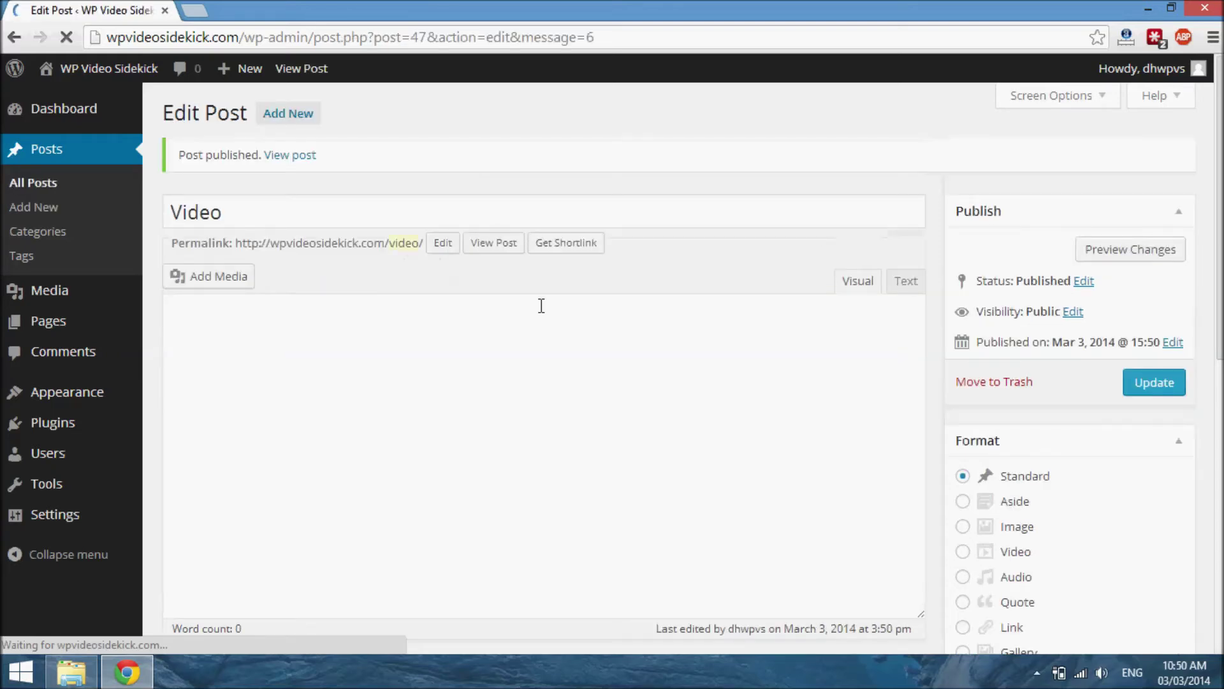
click(499, 253)
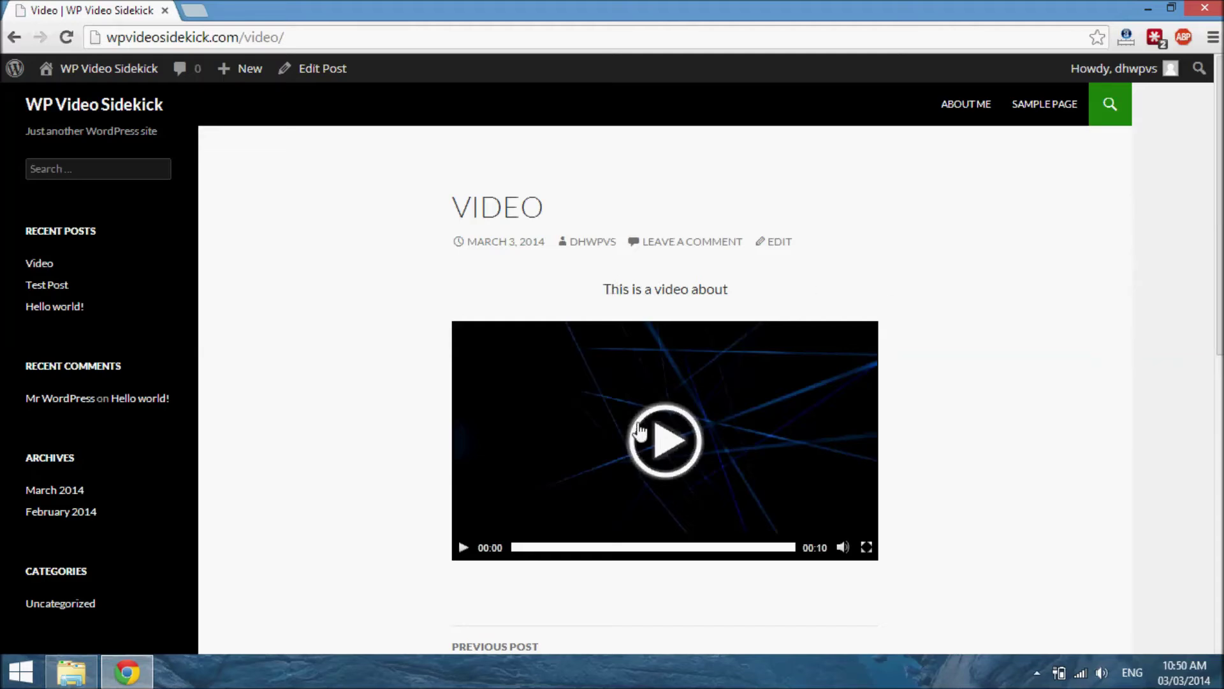
click(678, 453)
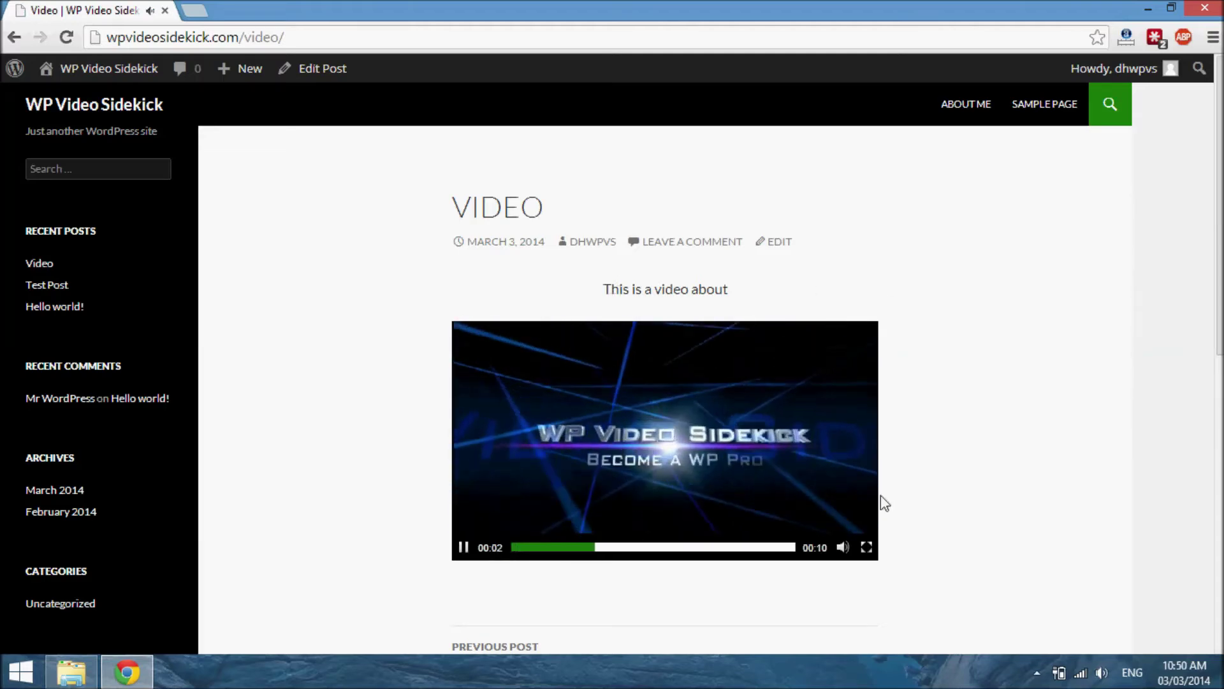
click(719, 465)
scroll(1098, 402, down, 5)
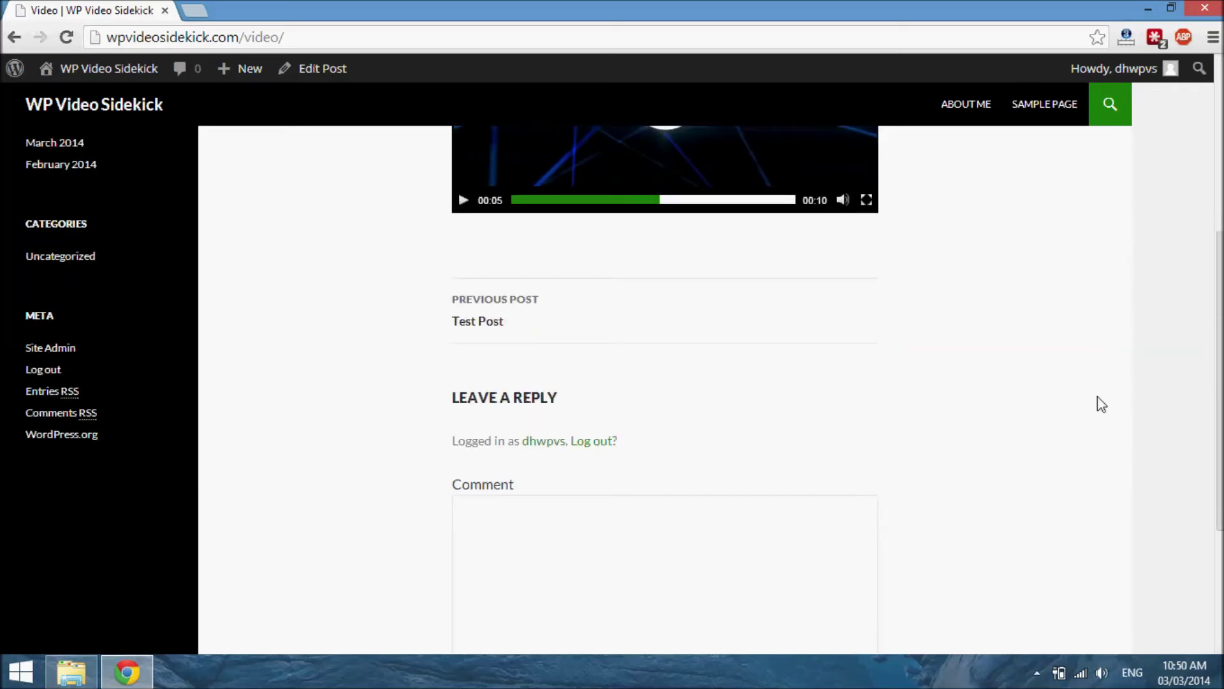
scroll(1097, 399, up, 5)
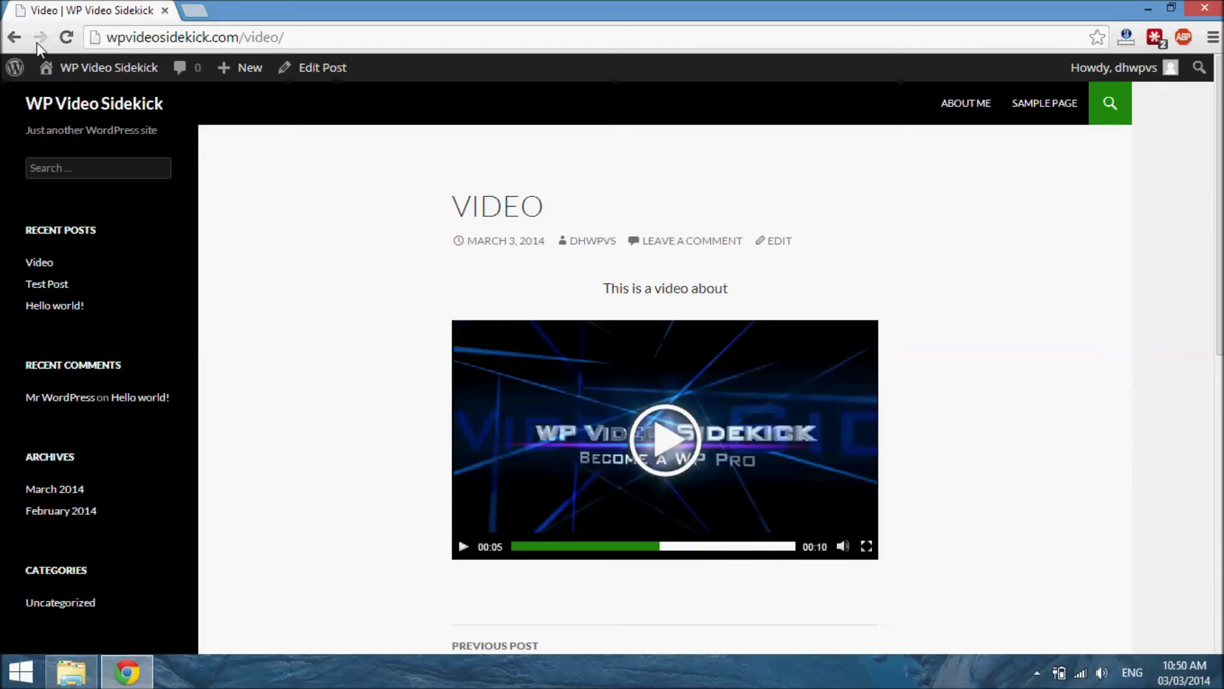
click(9, 41)
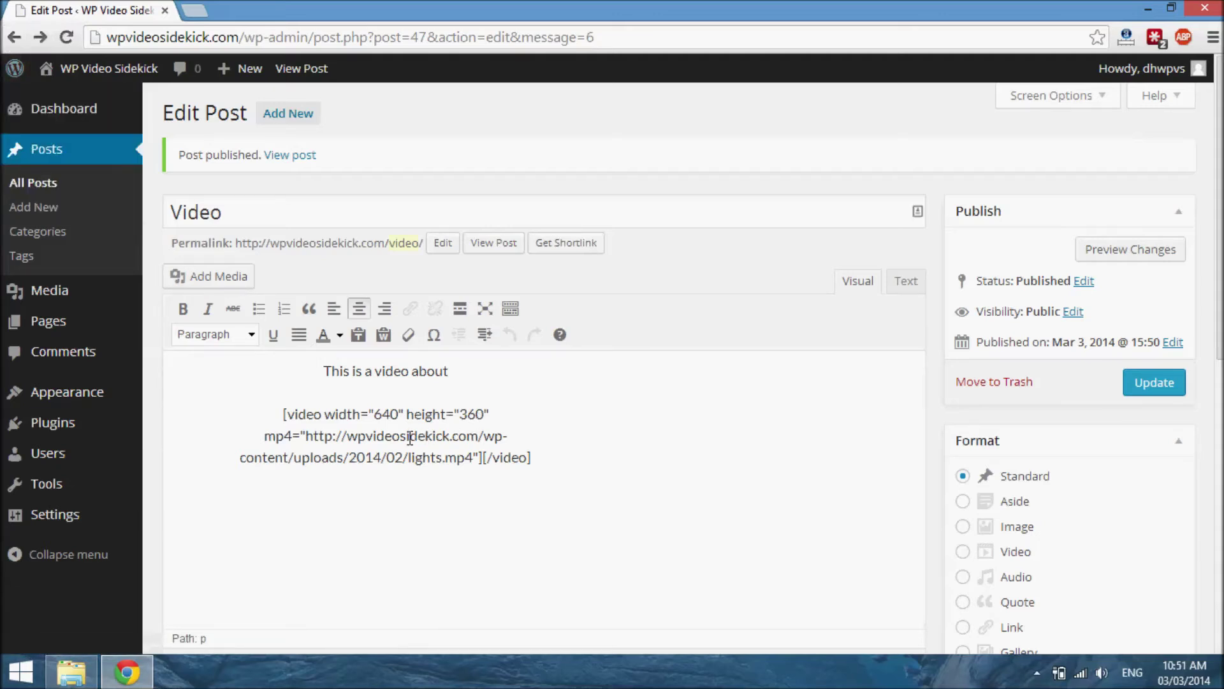
Edit the video shortcode to width 740 and height 460
click(386, 424)
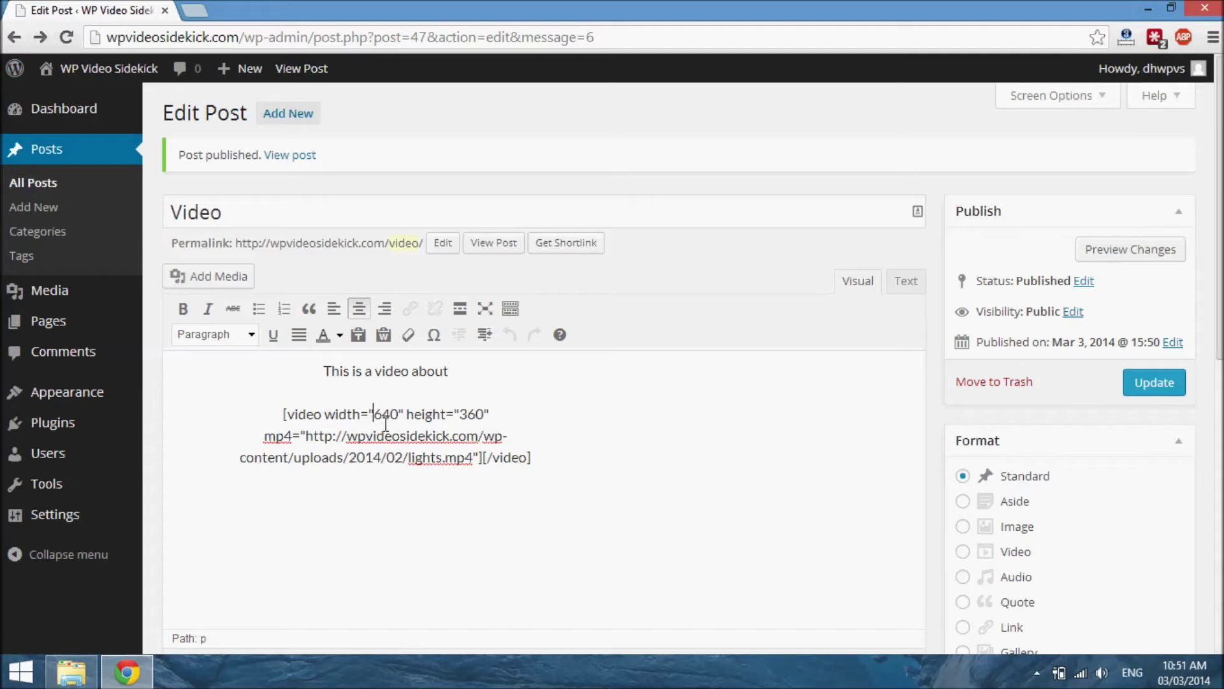
text(7)
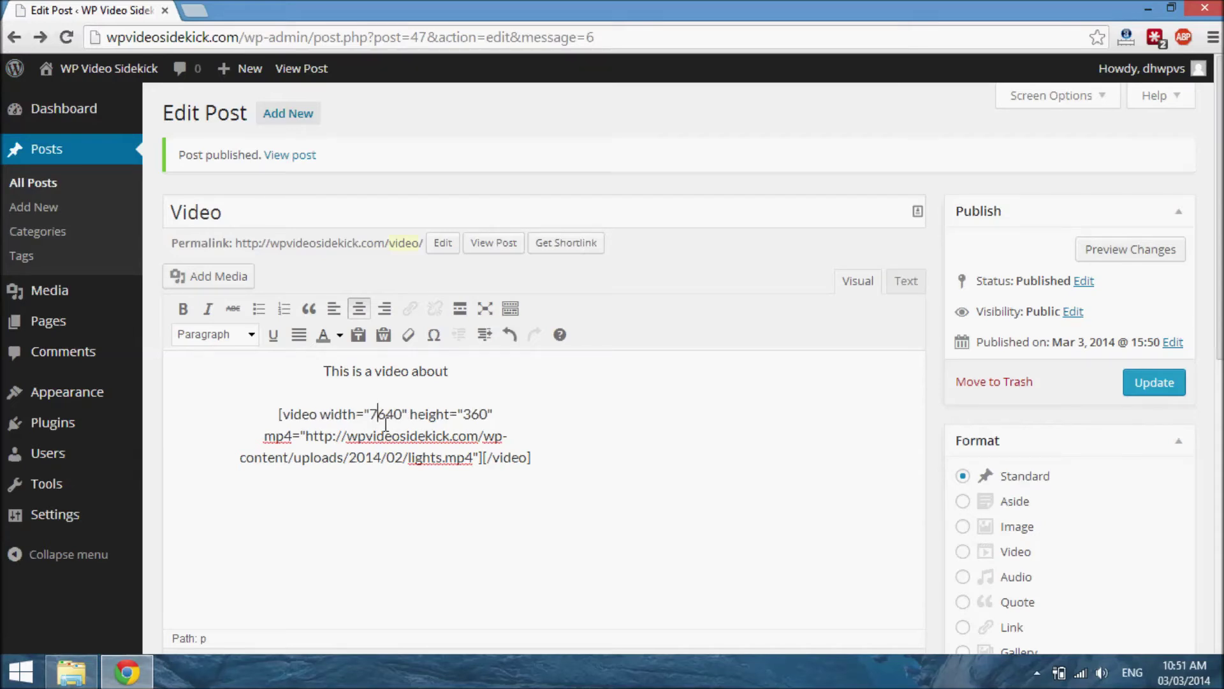
key(Delete)
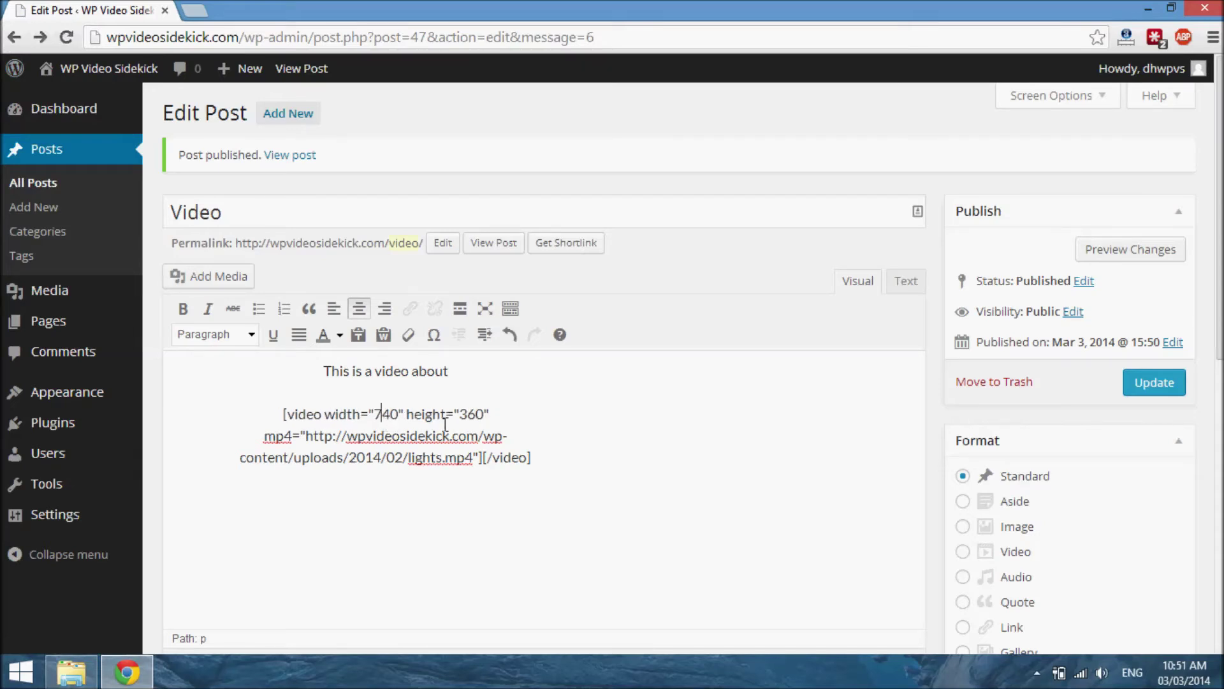
key(BackSpace)
text(4)
Update the post and view the resized video on the live site
click(1144, 386)
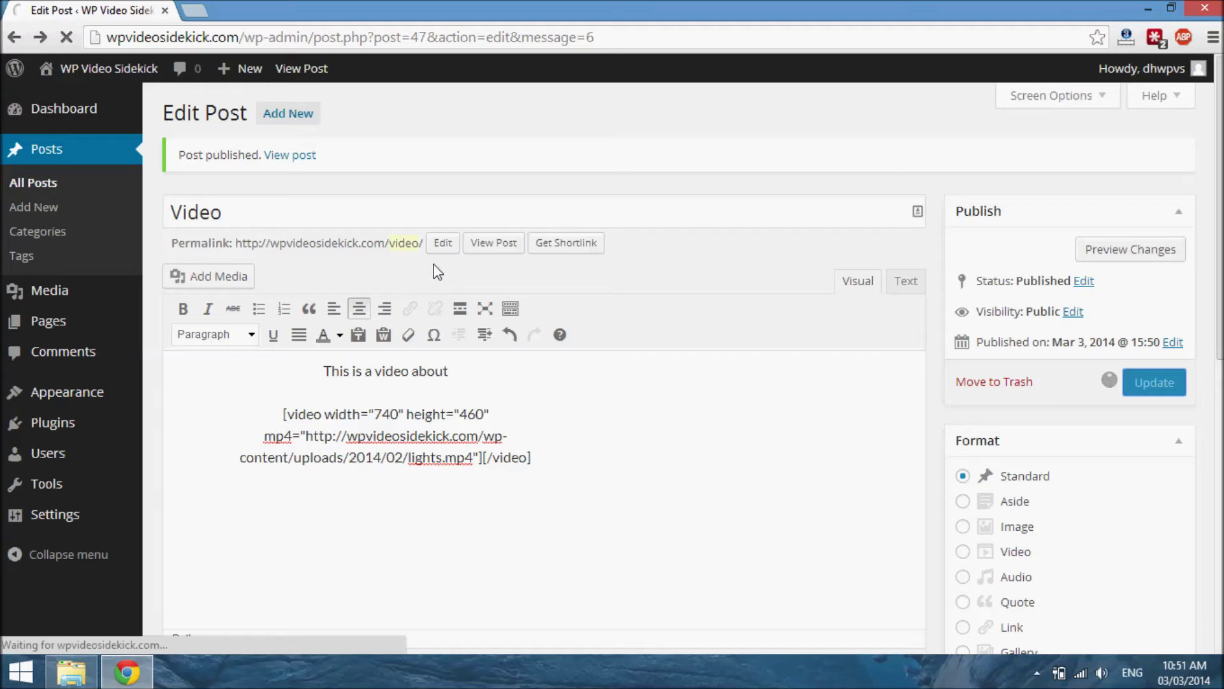
click(505, 241)
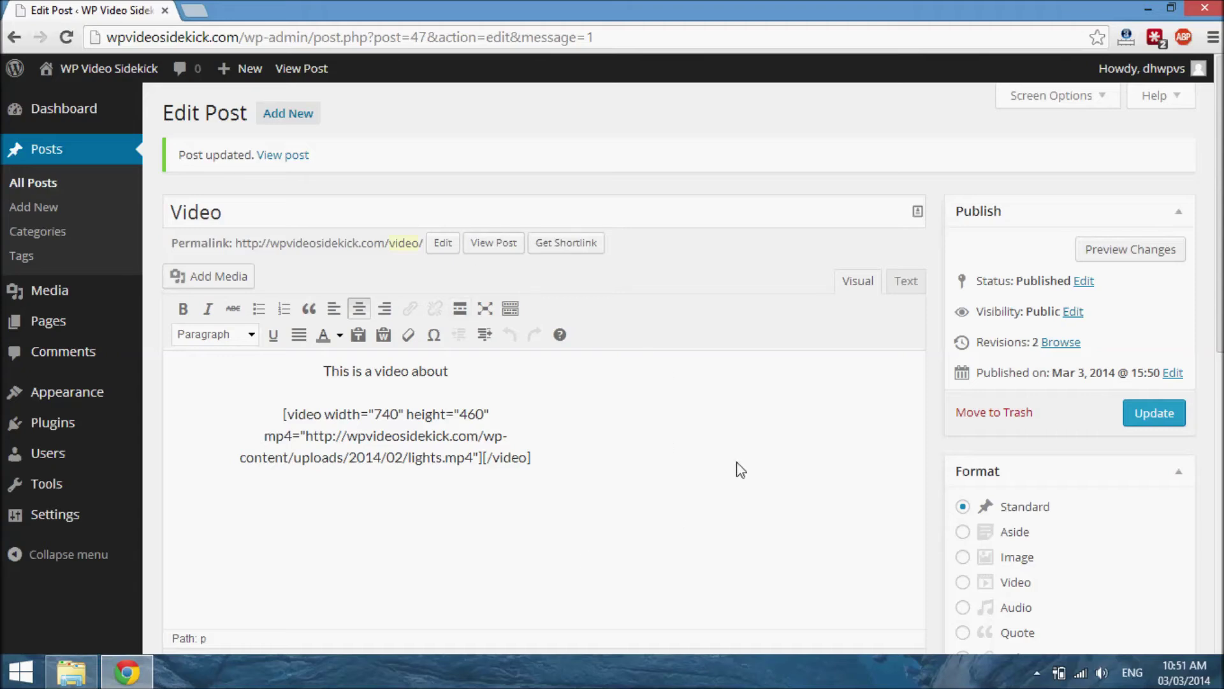
click(496, 255)
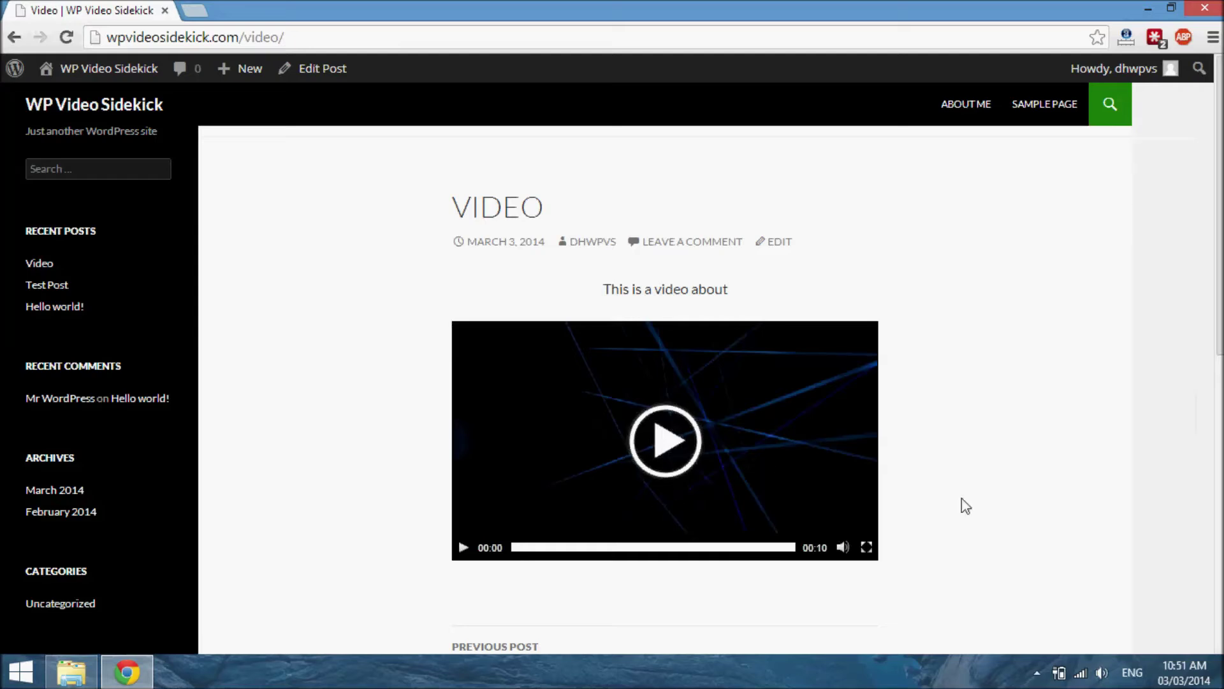
Play and then pause the resized video on the live Video post
click(677, 440)
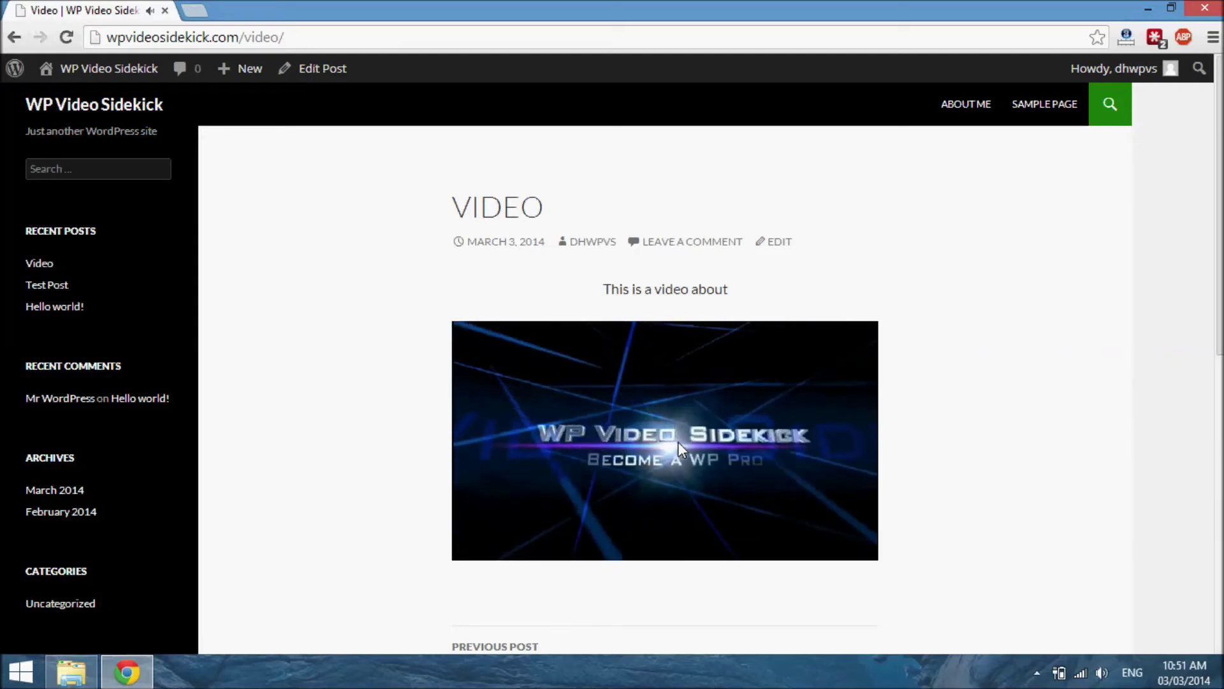
click(697, 467)
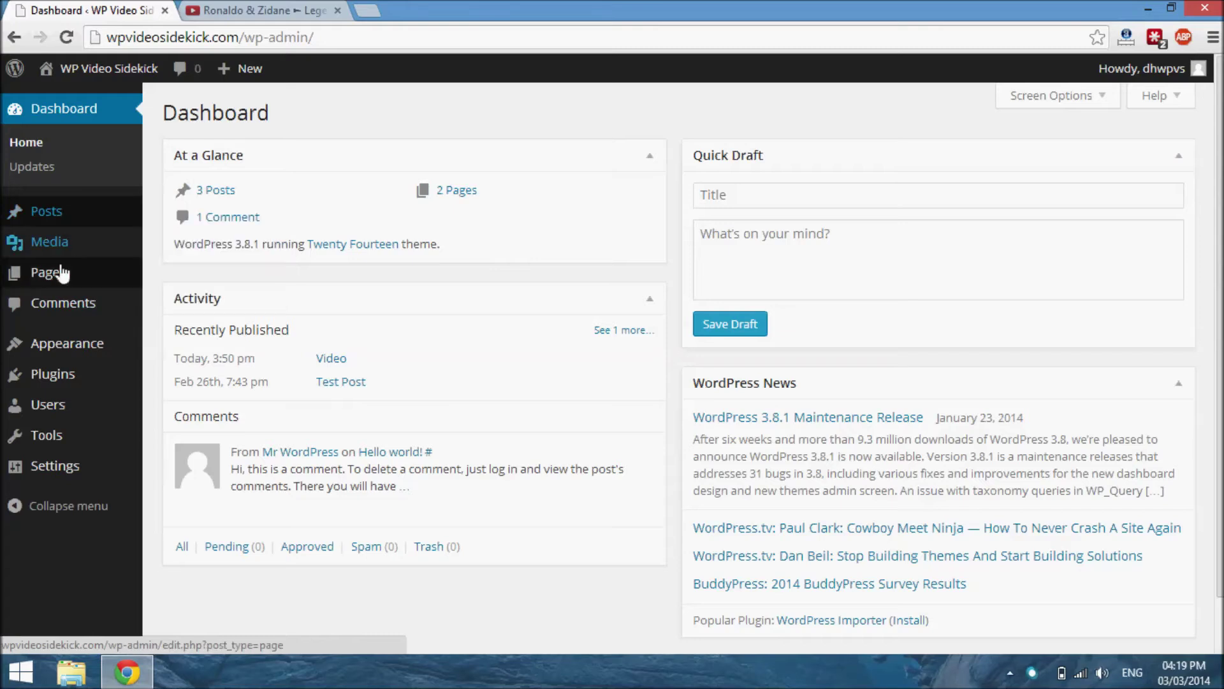
Add a new page titled 'Video' and place the cursor in its empty body
mouse_move(61, 280)
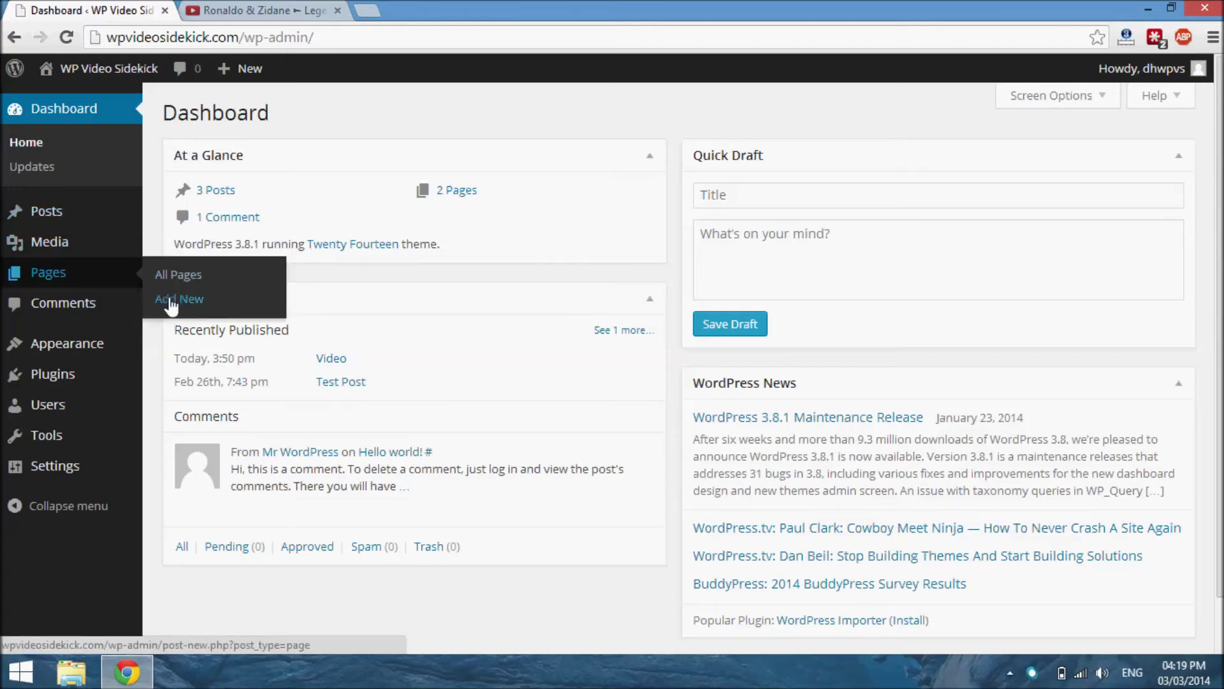
click(163, 297)
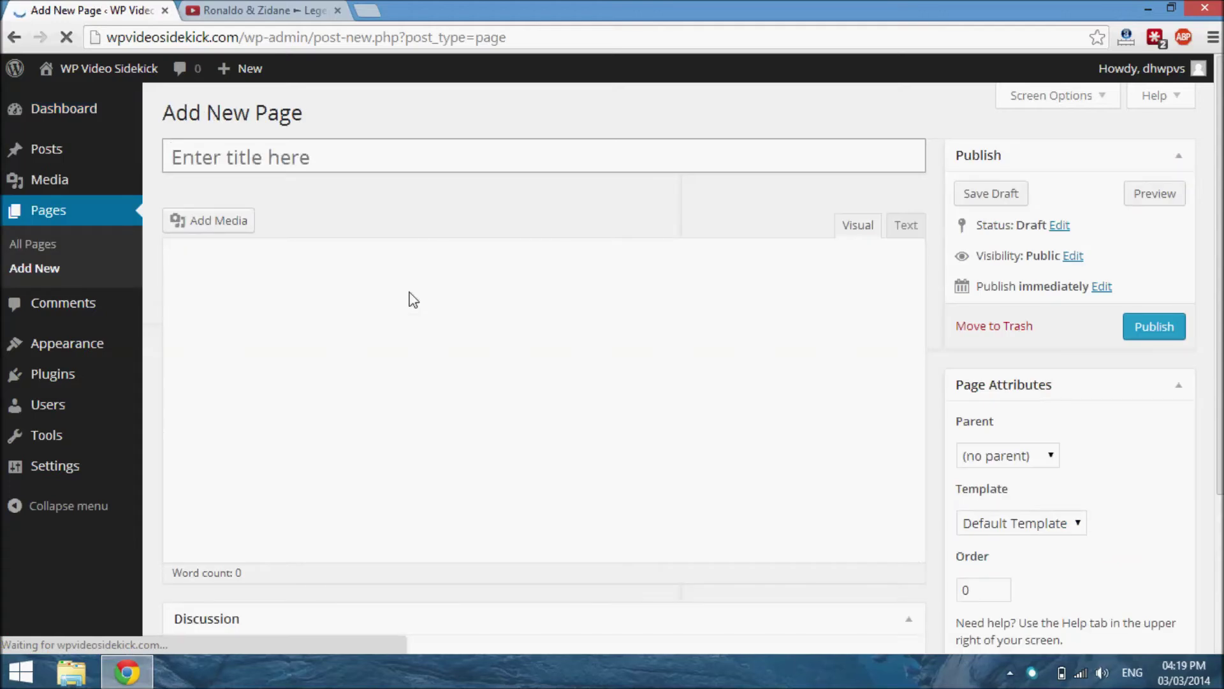
text(V)
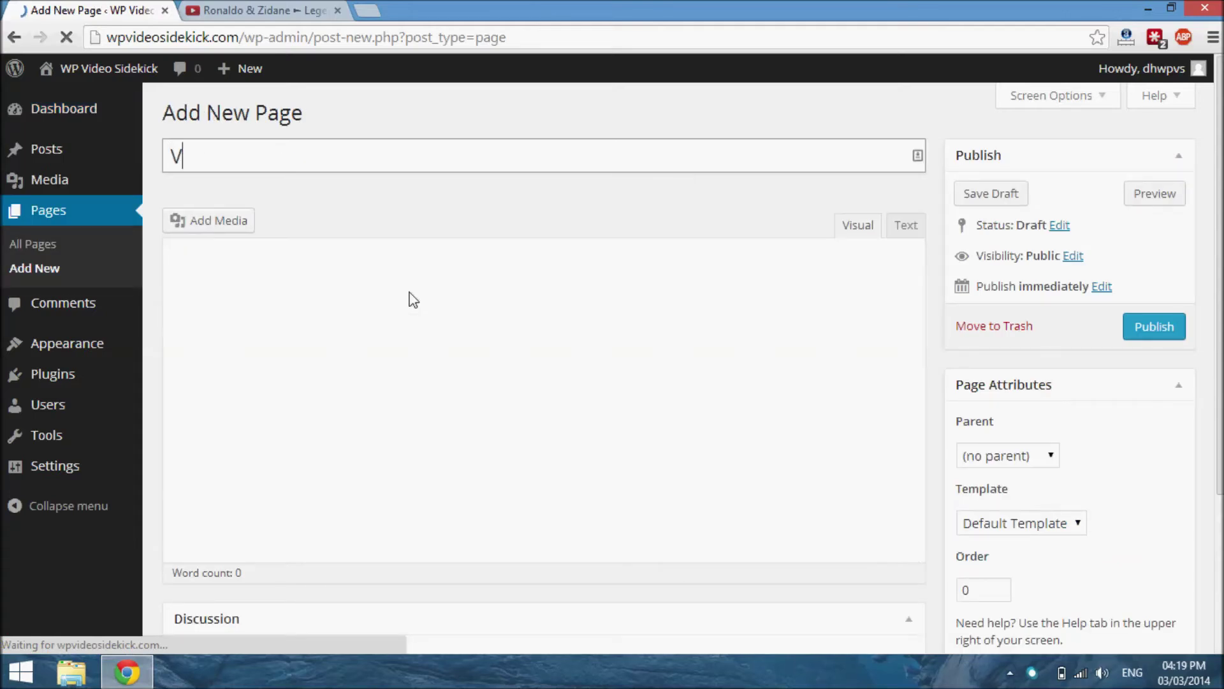
text(ideo)
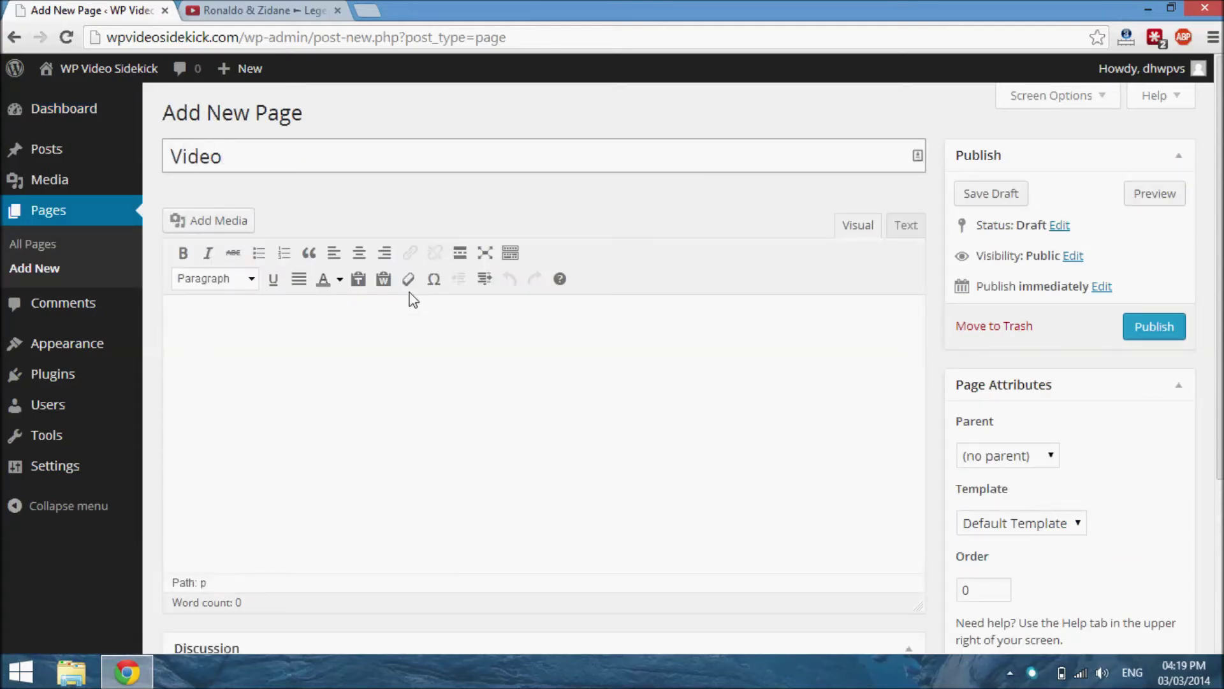
click(378, 364)
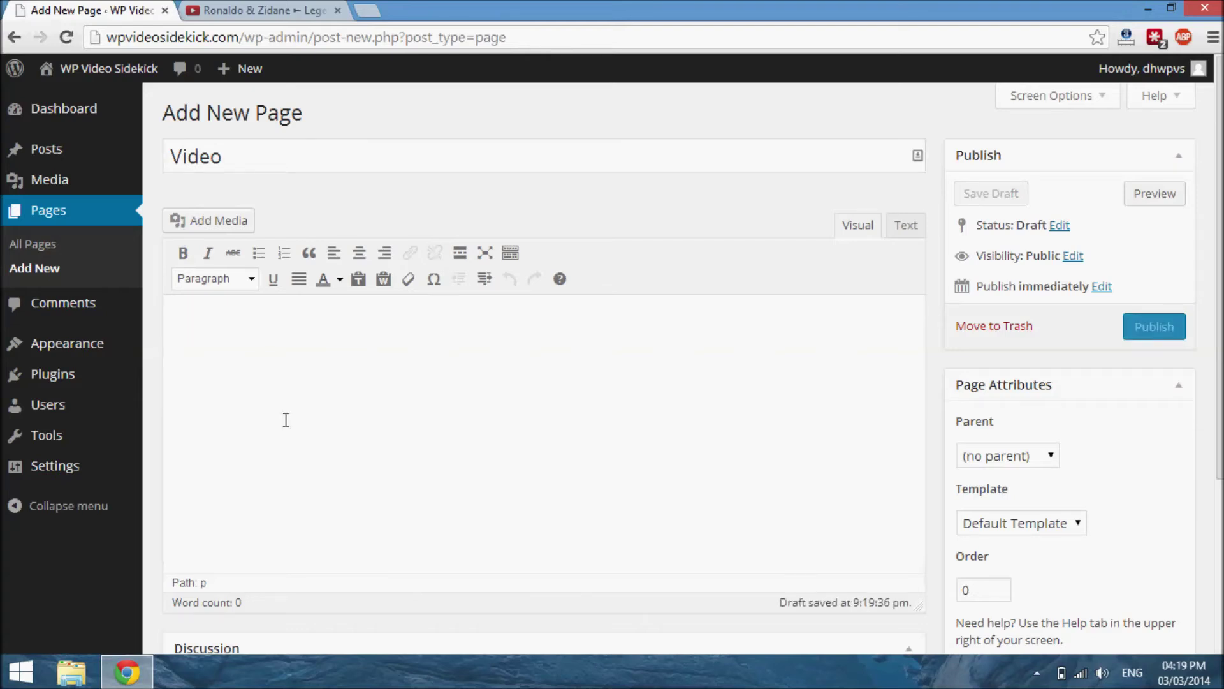
Copy the iframe embed code for the Ronaldo & Zidane video from YouTube's Share > Embed panel
click(232, 12)
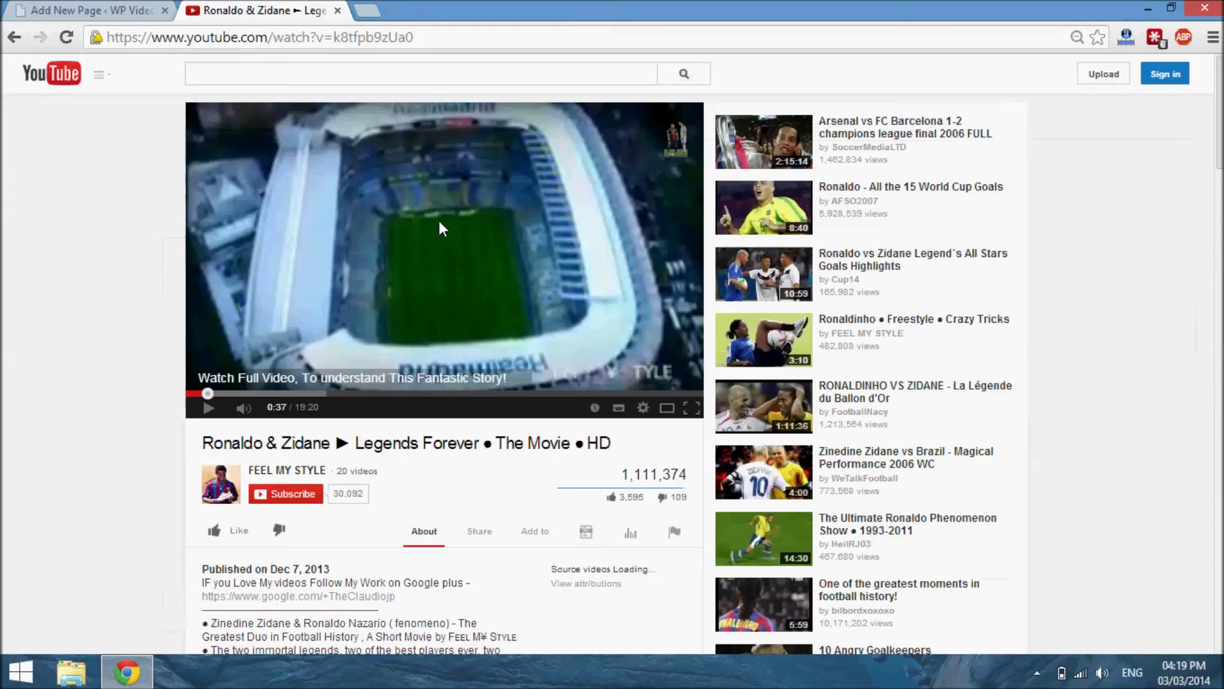
scroll(441, 222, down, 1)
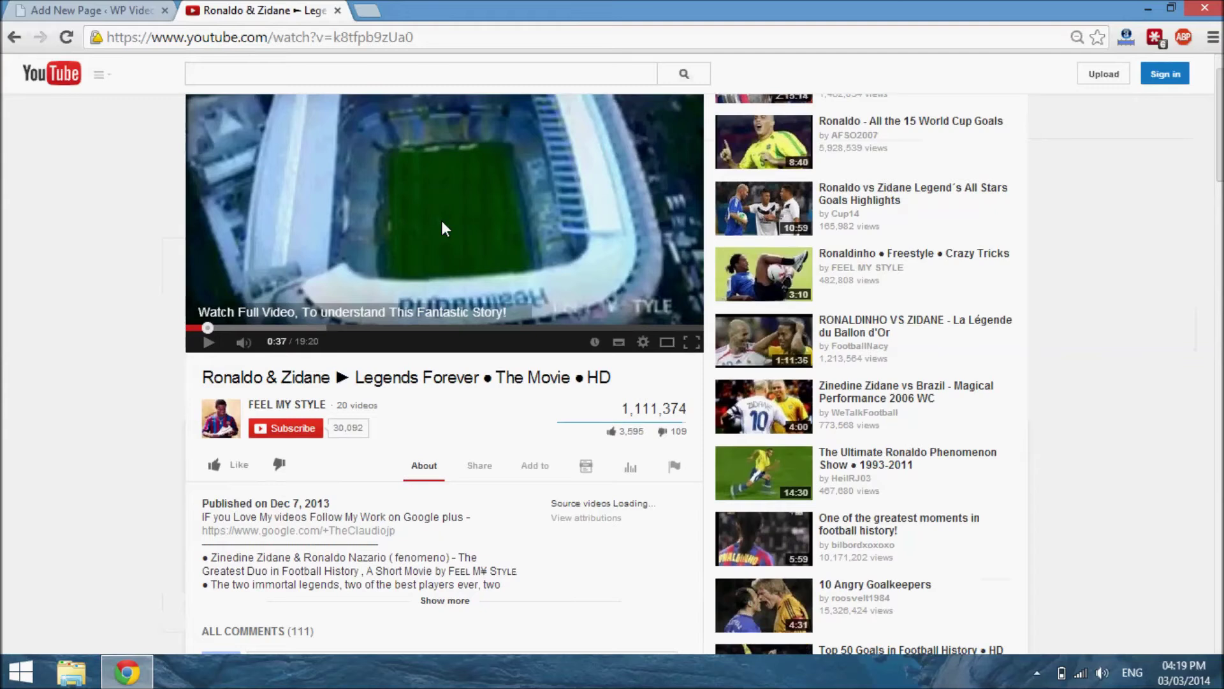
scroll(444, 228, down, 1)
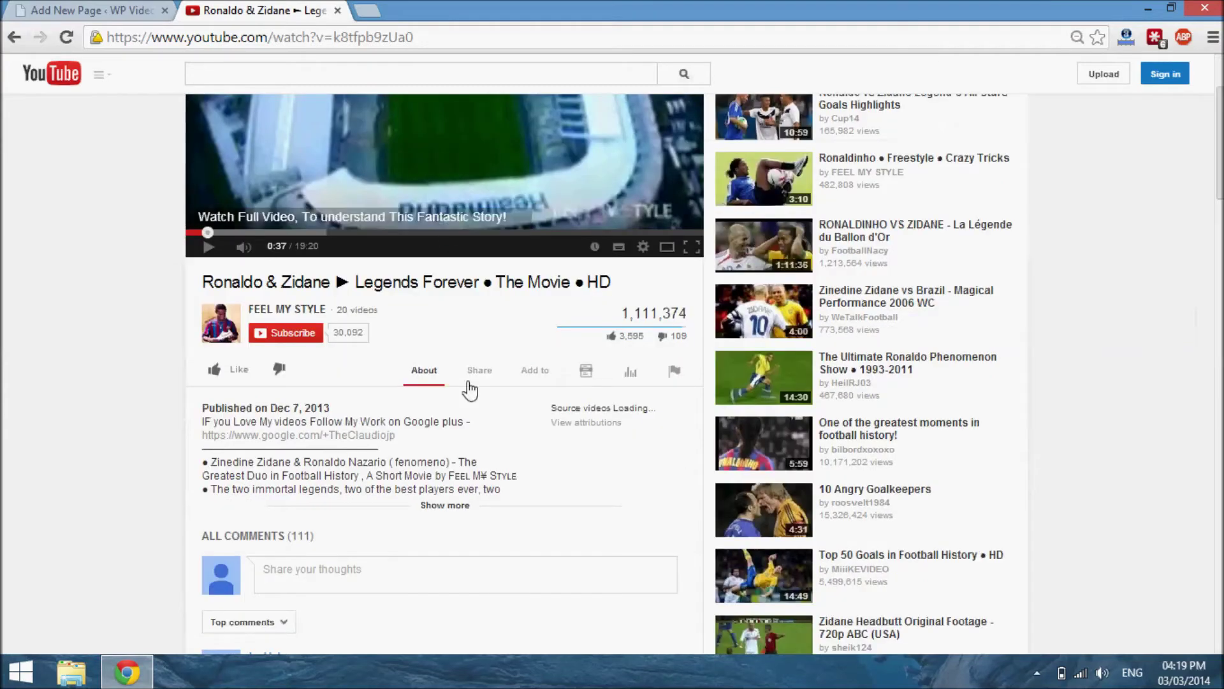
click(492, 375)
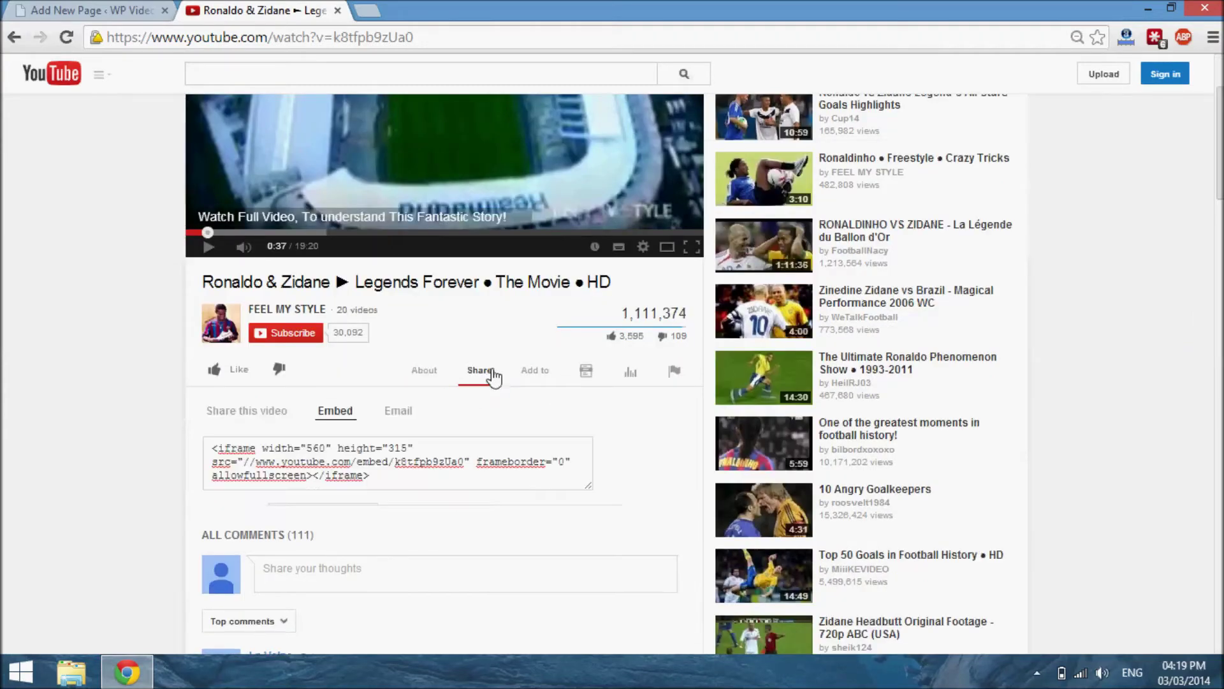
click(347, 414)
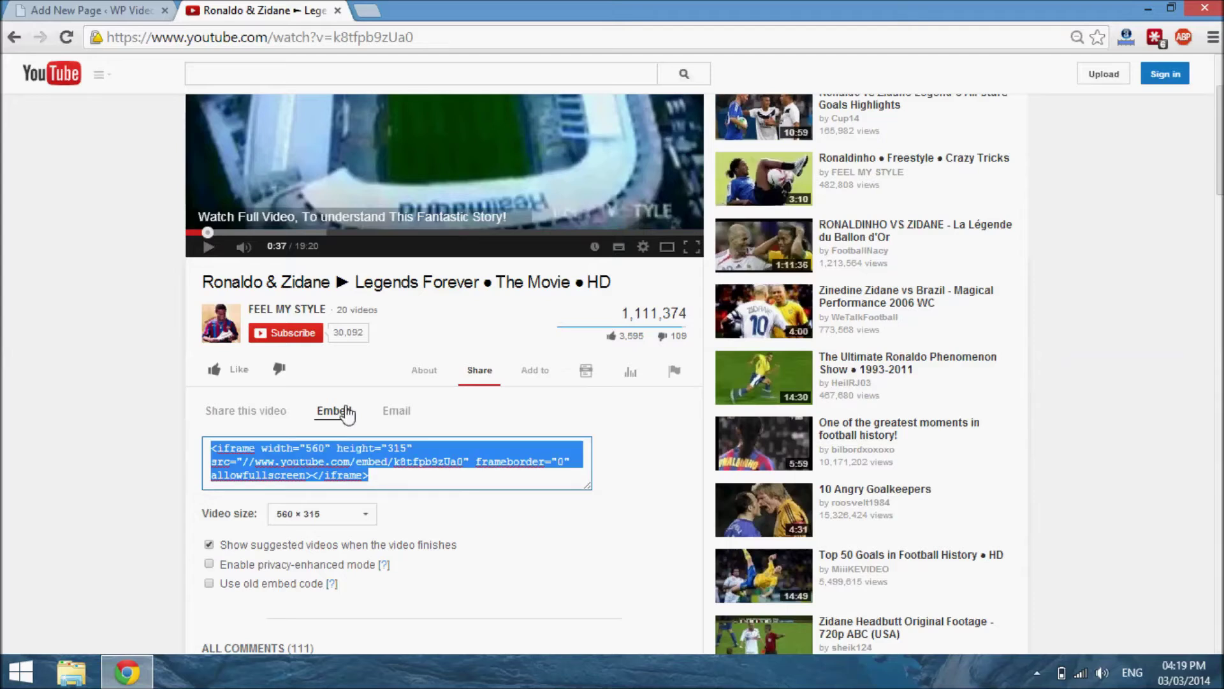
scroll(628, 555, down, 2)
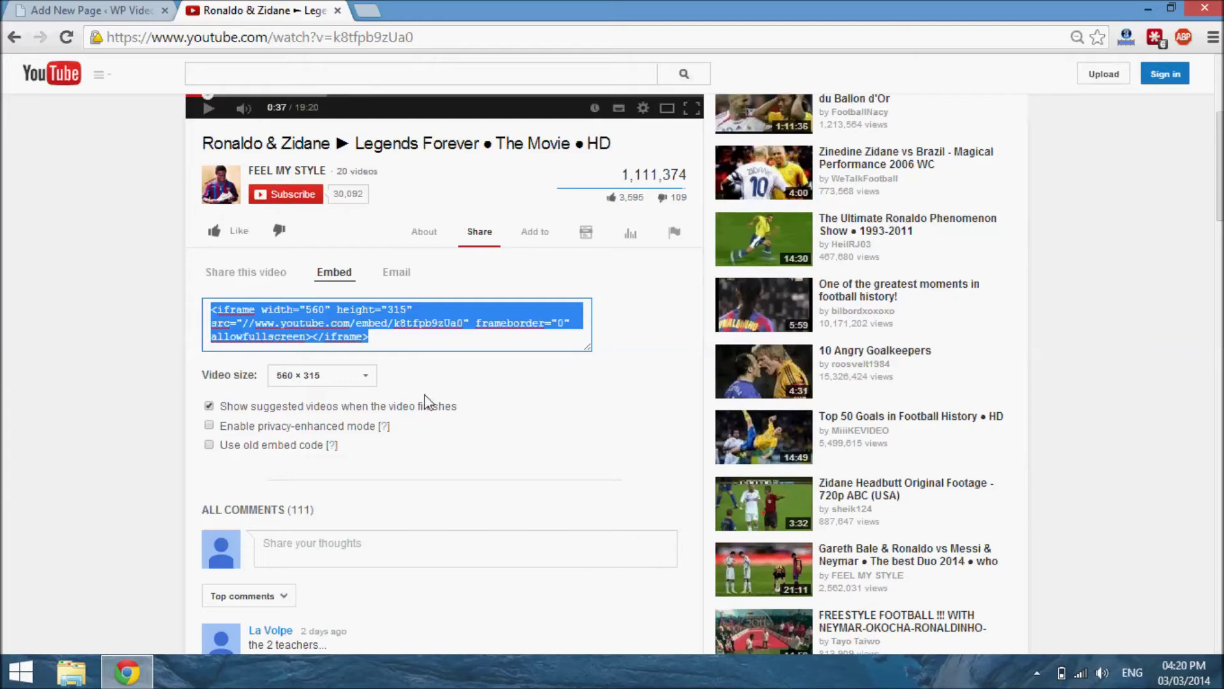
right_click(326, 336)
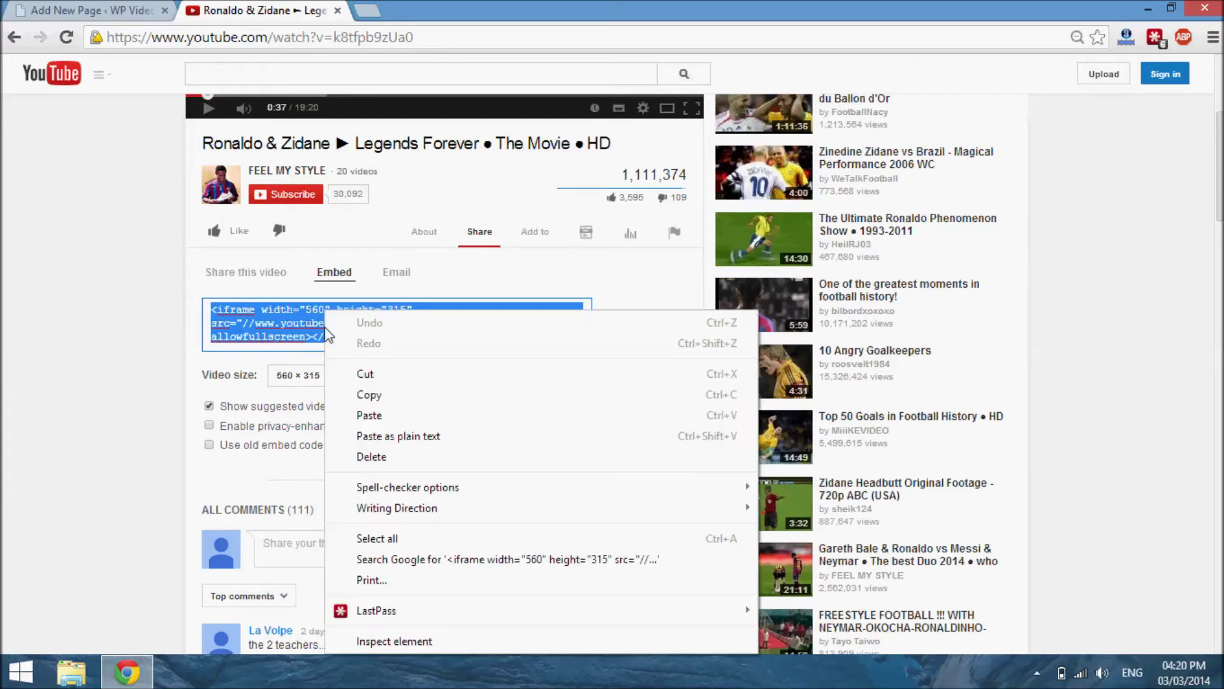
click(378, 398)
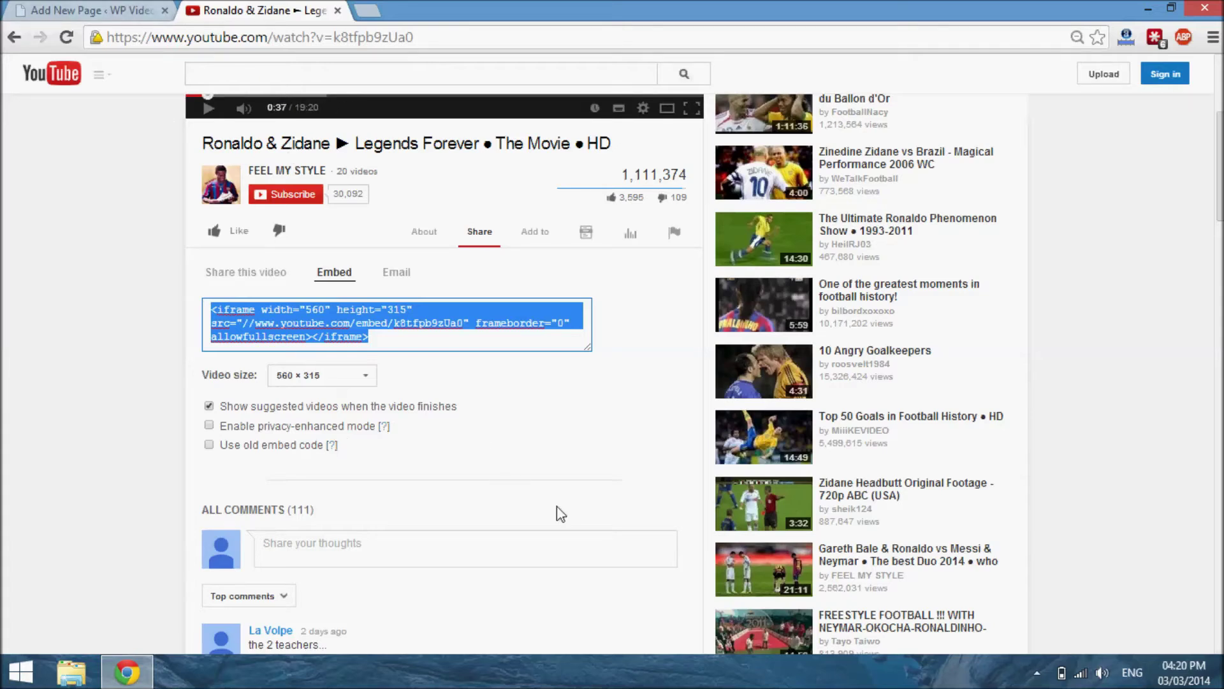
Turn off 'Show suggested videos when the video finishes' and go back to the WordPress Video page
scroll(557, 514, down, 1)
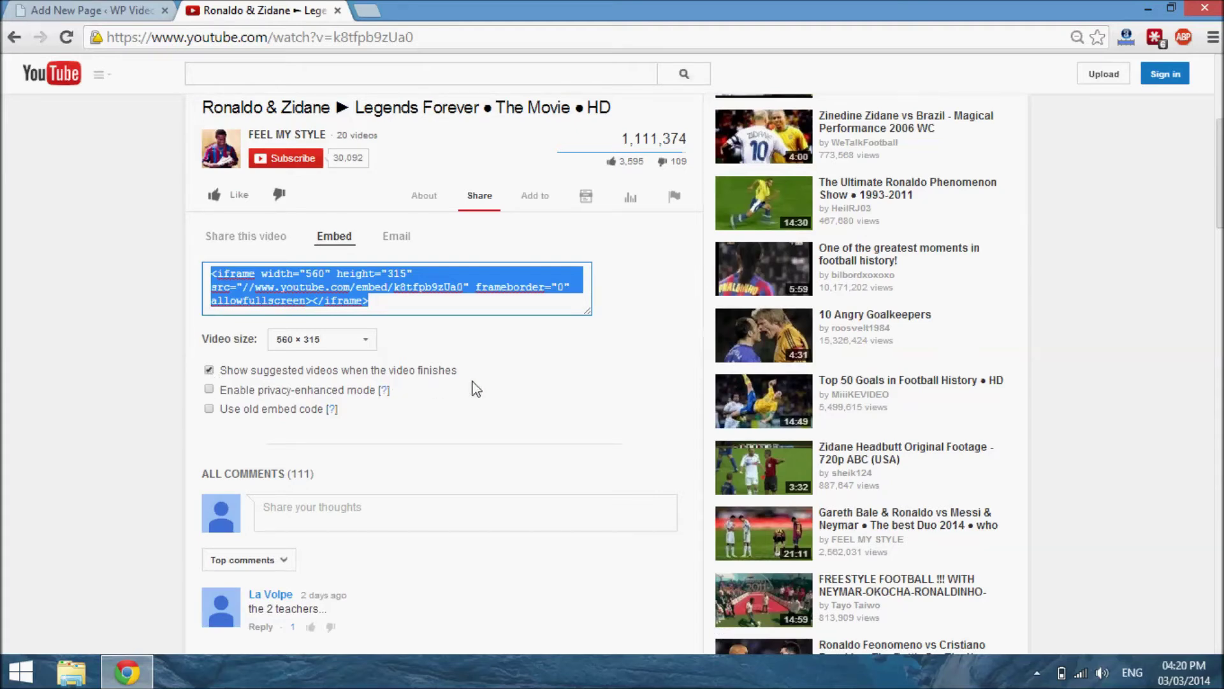
click(209, 370)
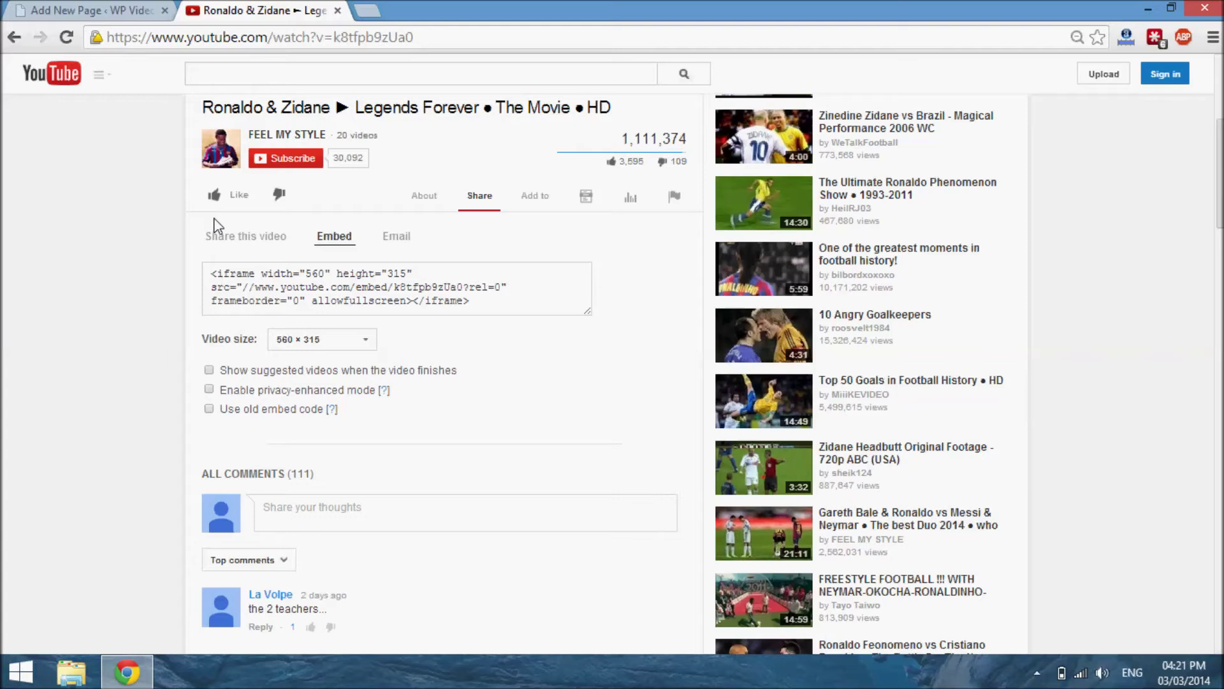
click(112, 10)
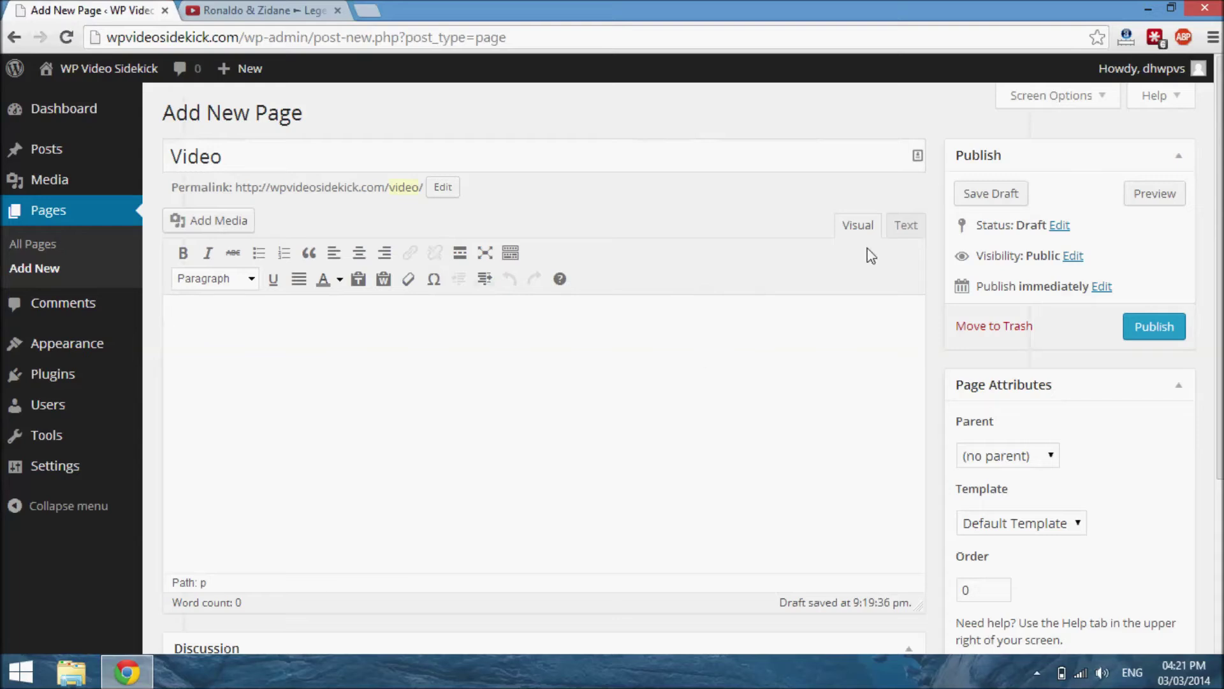
Paste the YouTube iframe embed code into the page body in Text mode
click(913, 232)
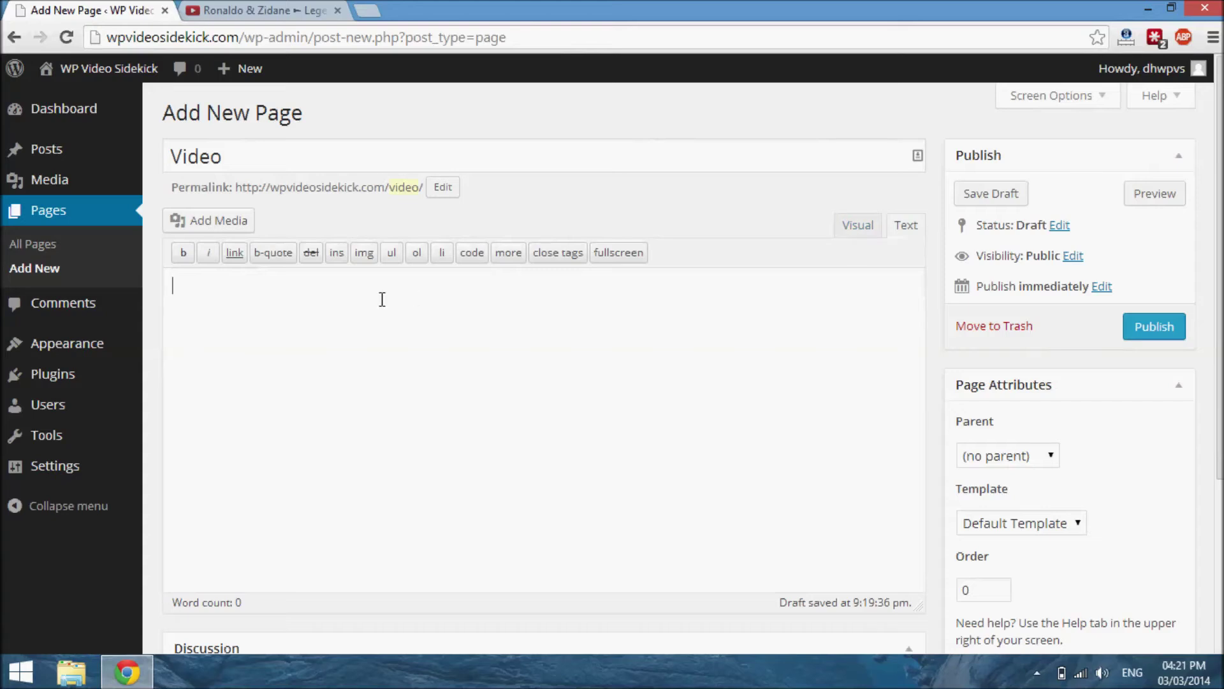
click(320, 279)
key(ctrl+v)
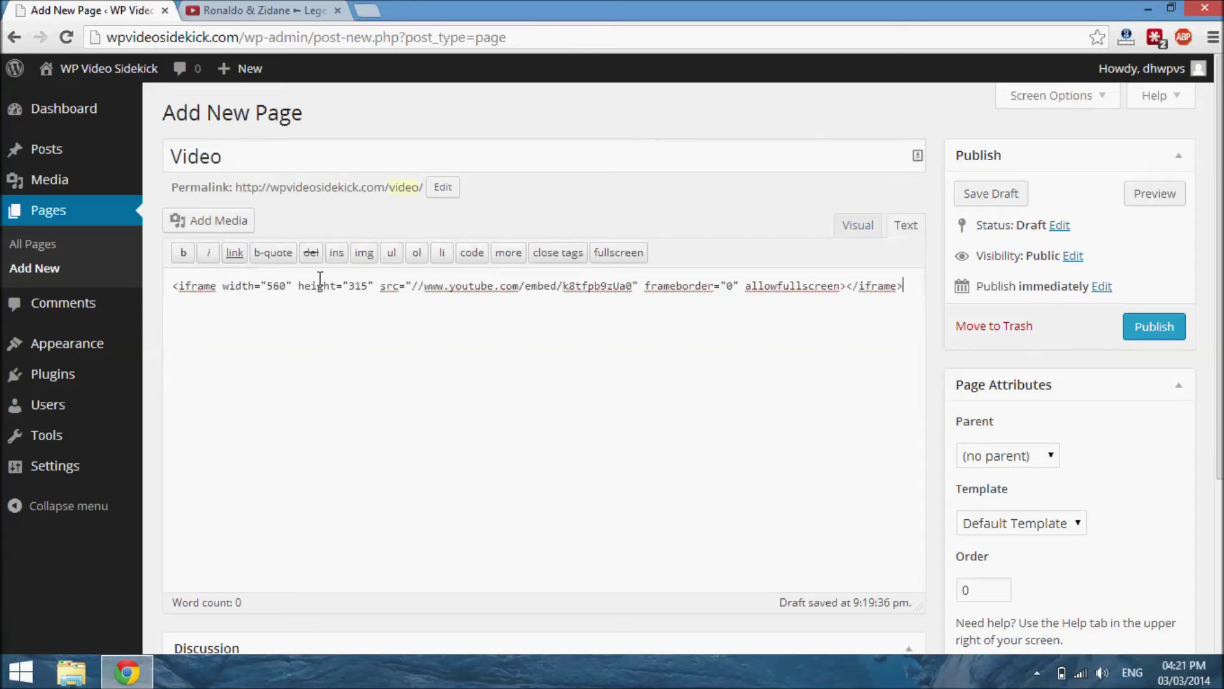
In Visual mode, add a new empty line below the video placeholder
click(859, 229)
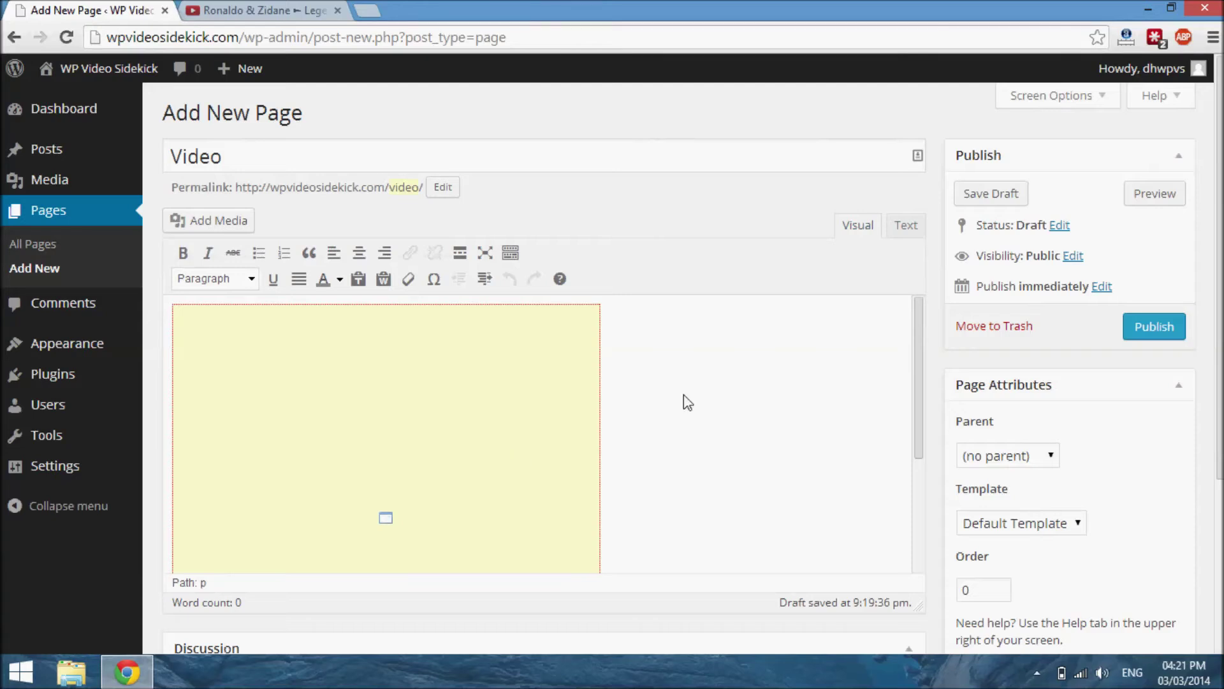
scroll(687, 404, down, 5)
scroll(687, 402, up, 5)
scroll(687, 402, down, 5)
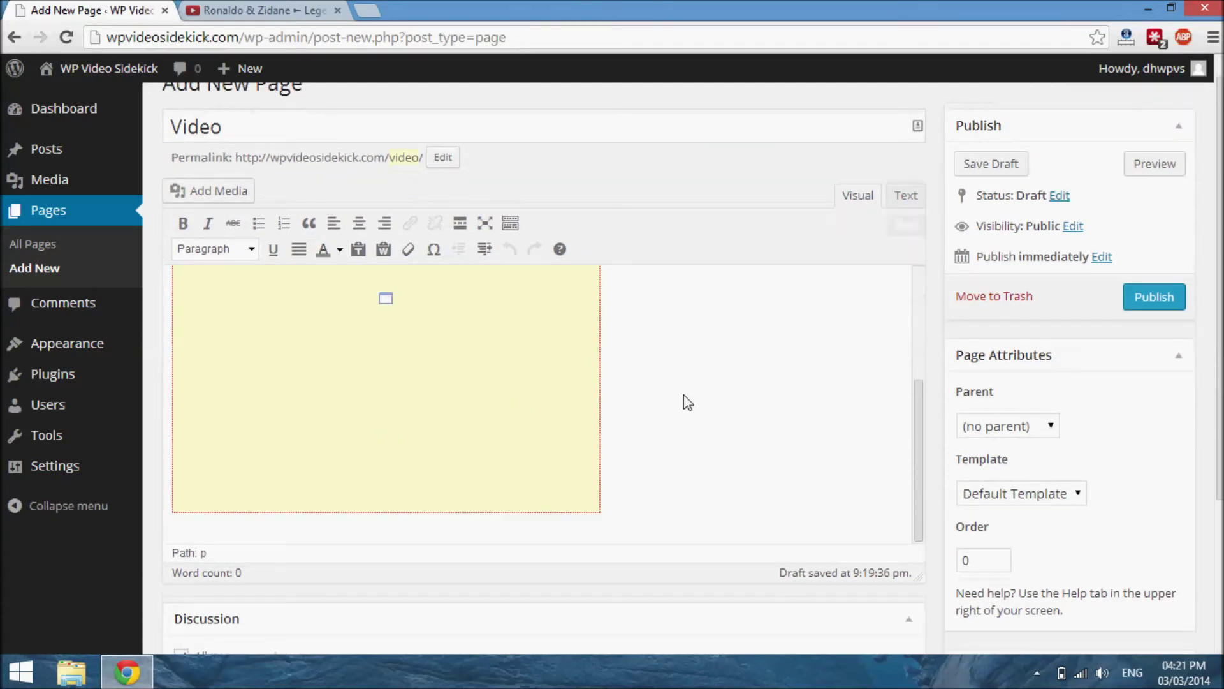
scroll(688, 403, up, 5)
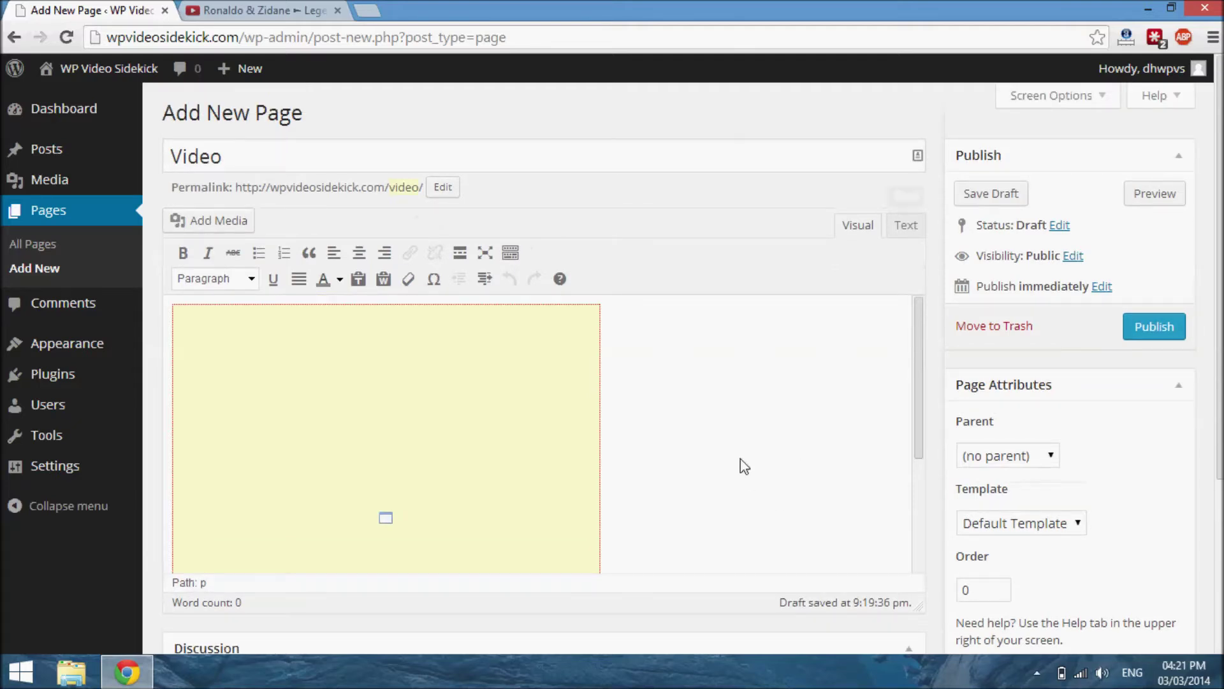
scroll(740, 467, down, 3)
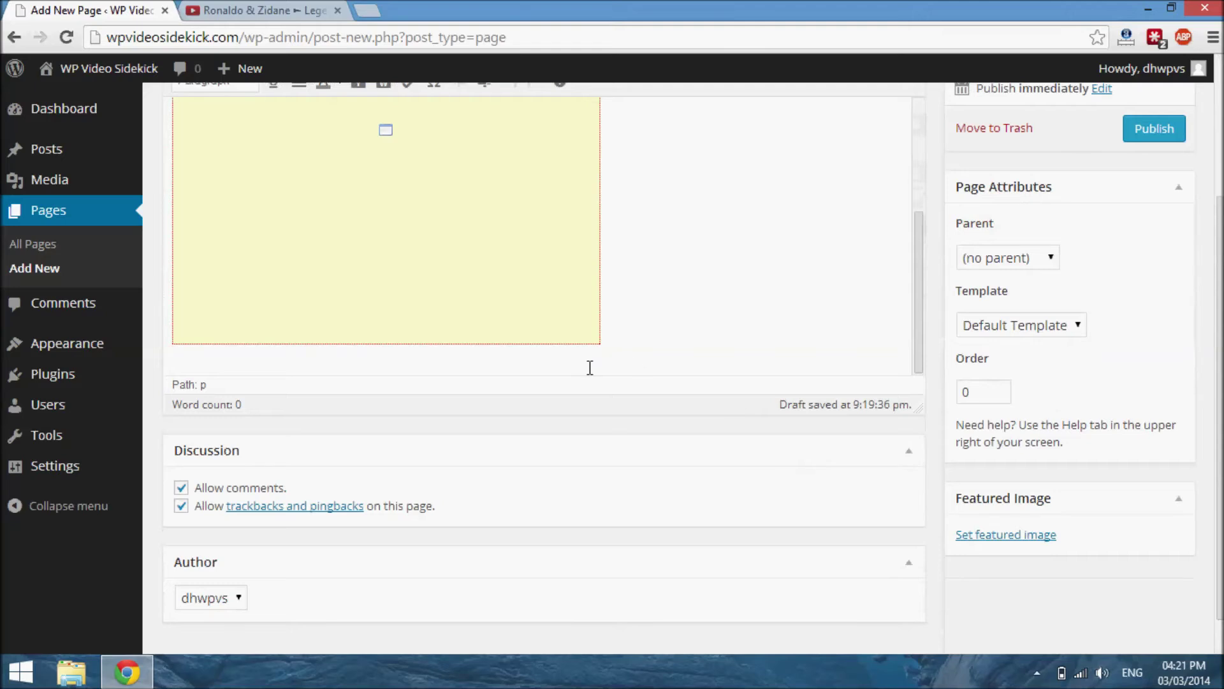
click(590, 368)
key(Return)
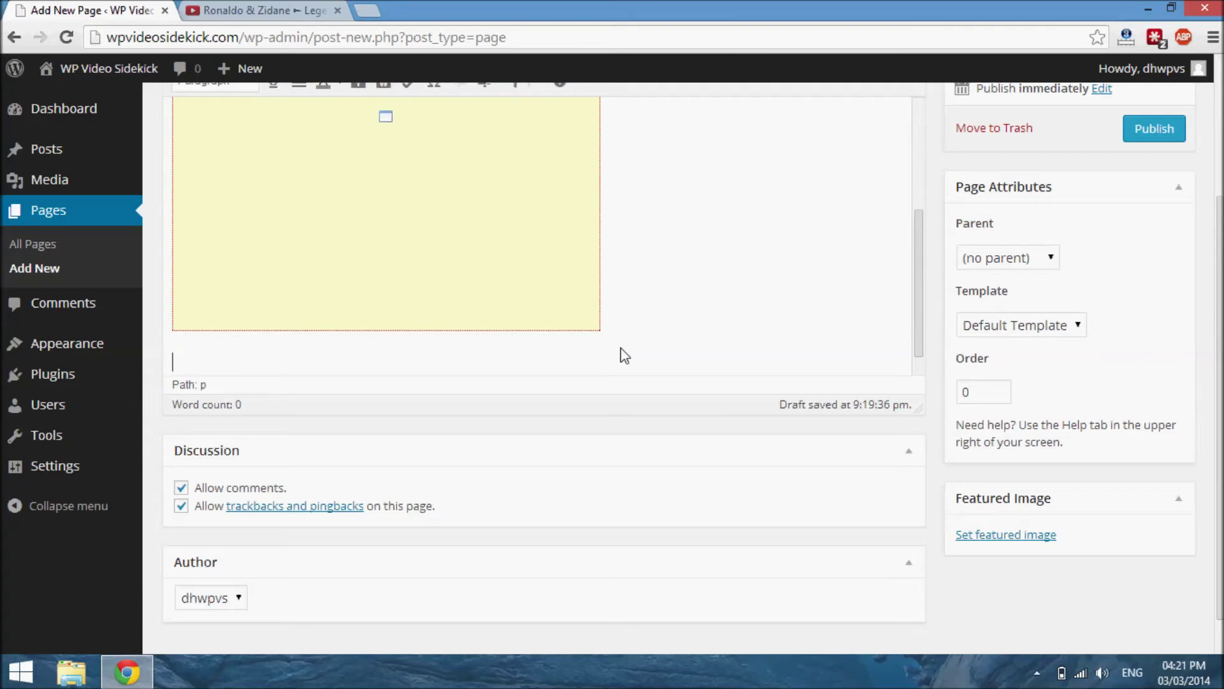
Add a centred 'Another Video' caption below the embed and start a new paragraph
text(Another Video)
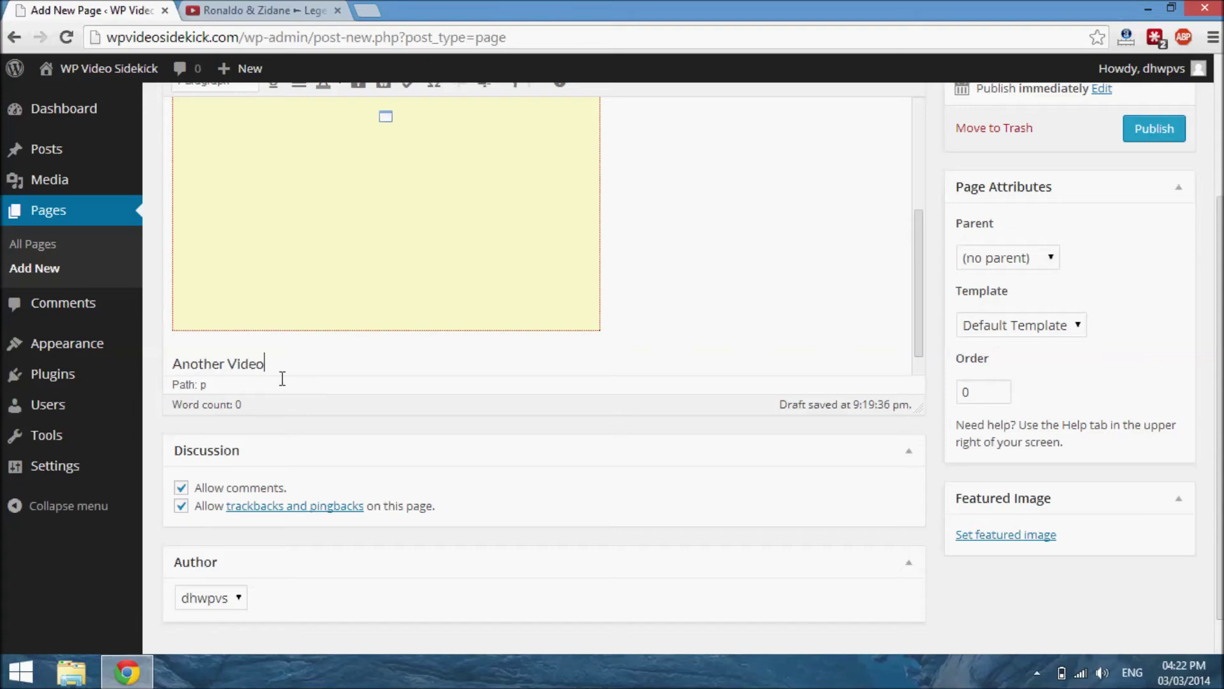
drag(265, 366, 171, 365)
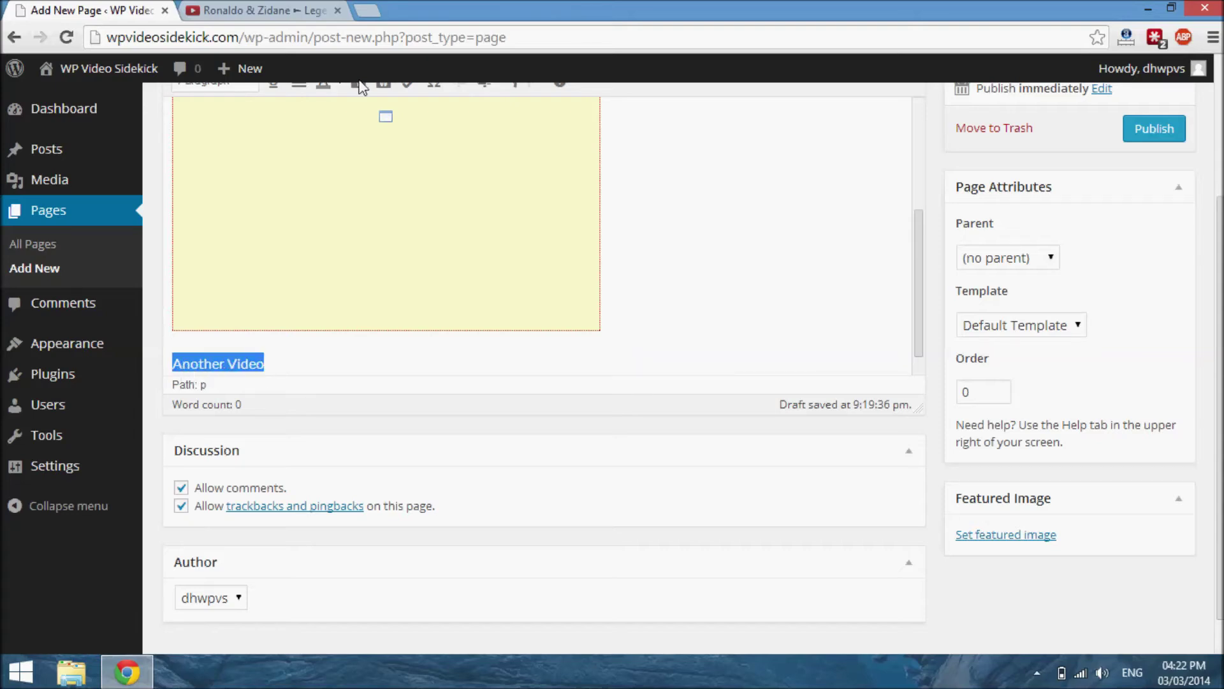
scroll(567, 205, up, 4)
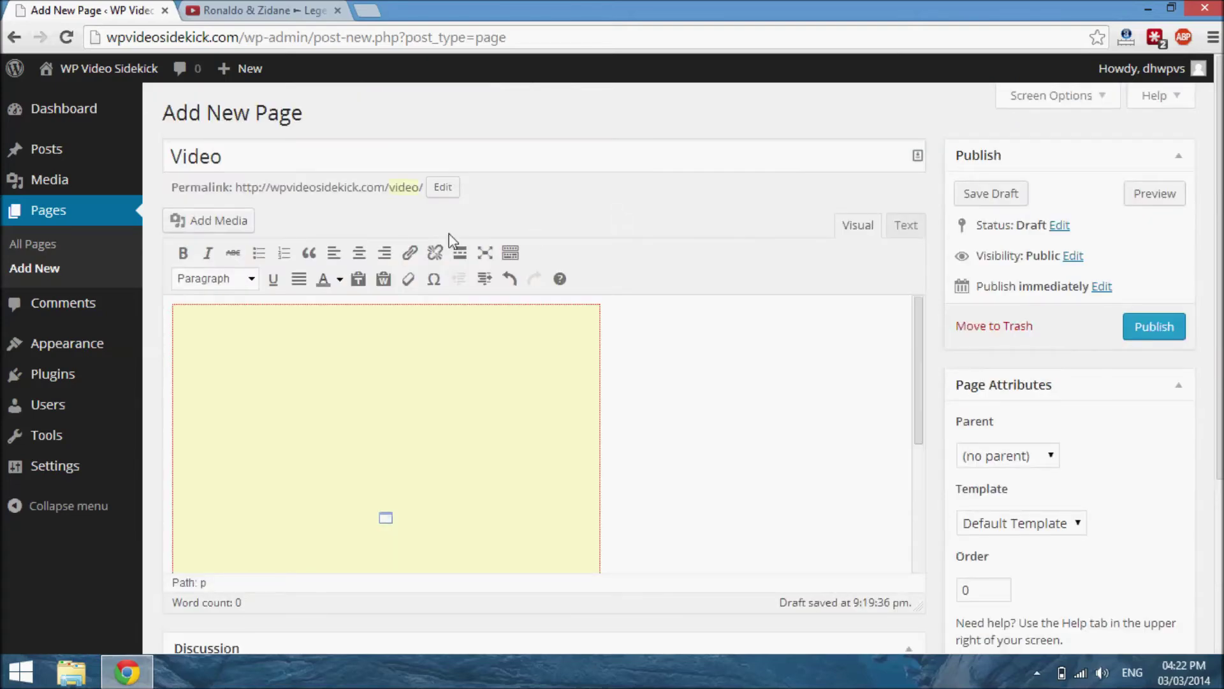
click(360, 254)
scroll(799, 471, down, 3)
click(461, 492)
key(Return)
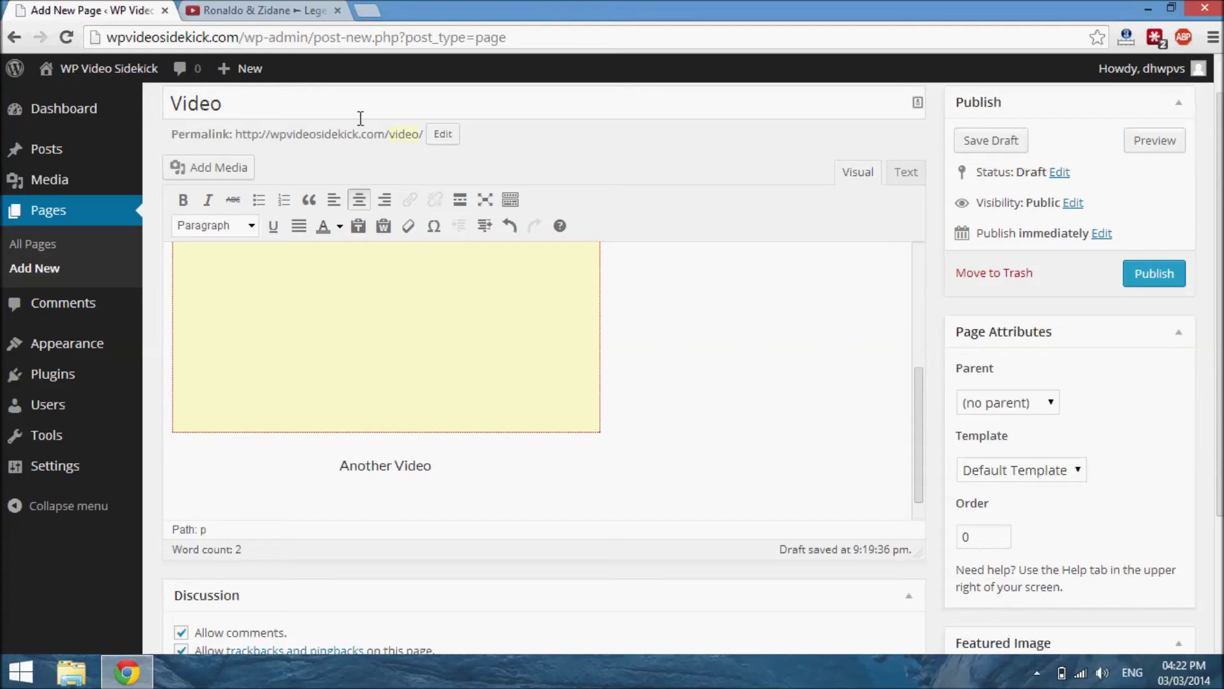
click(306, 25)
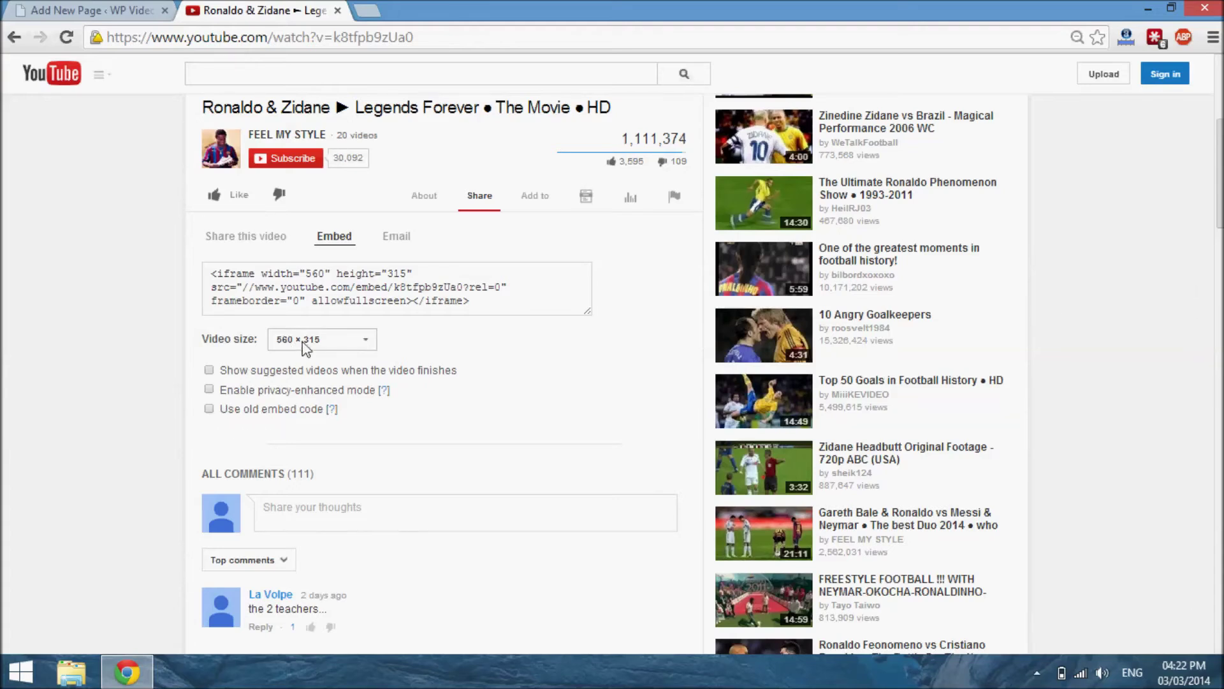
Set the YouTube embed size to Custom size and tick Use old embed code
click(354, 336)
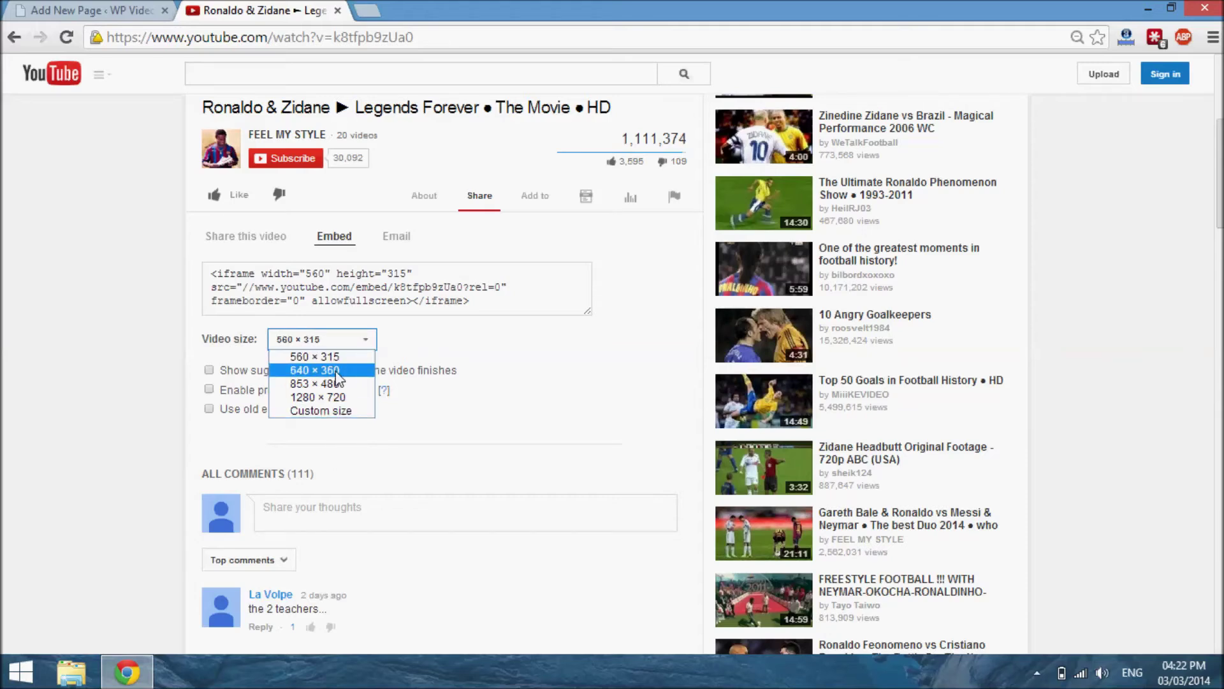
click(330, 413)
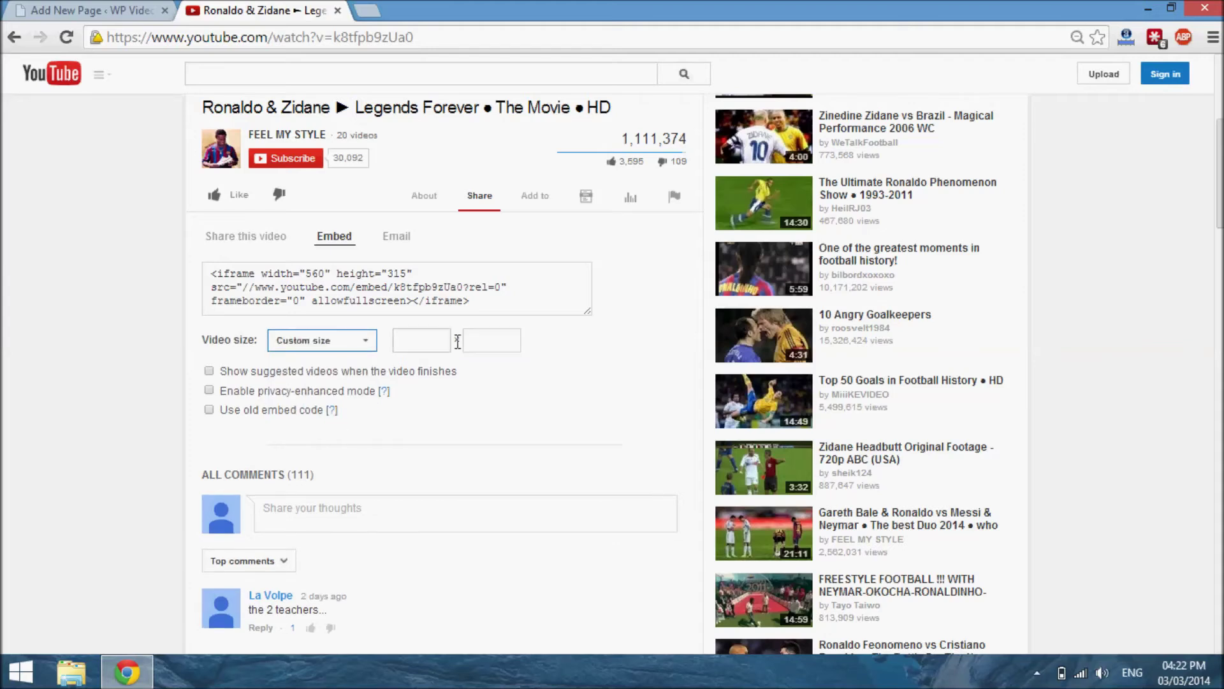
click(426, 348)
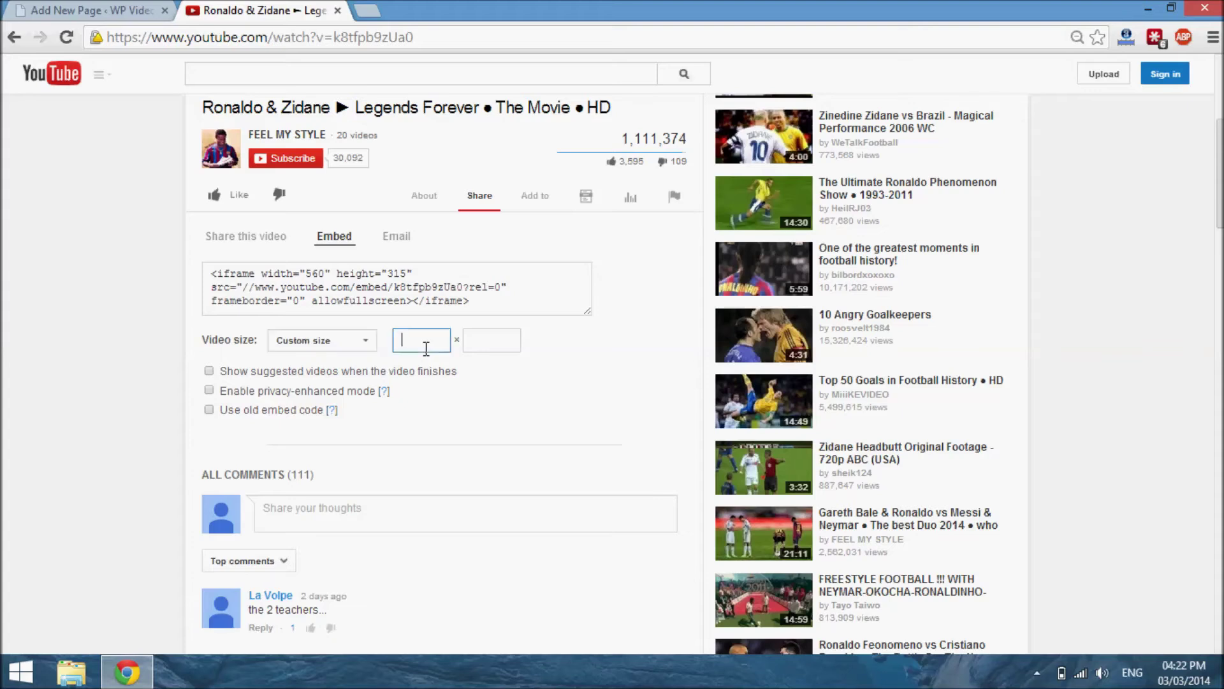
click(491, 345)
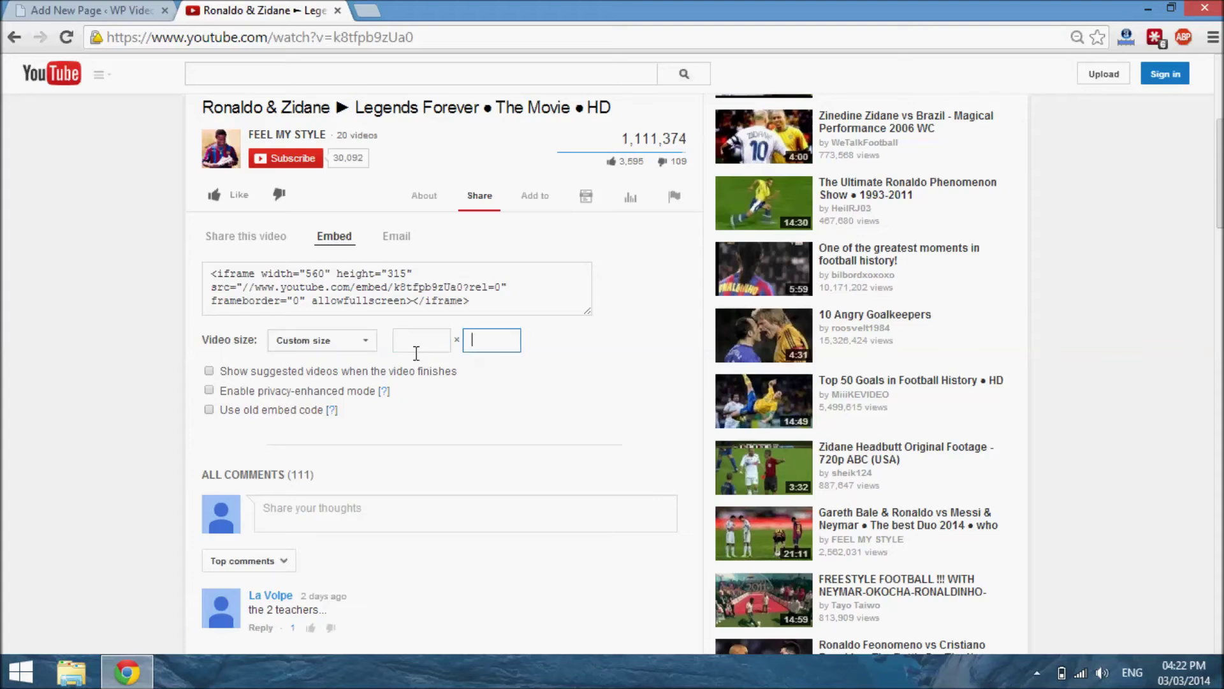
click(355, 340)
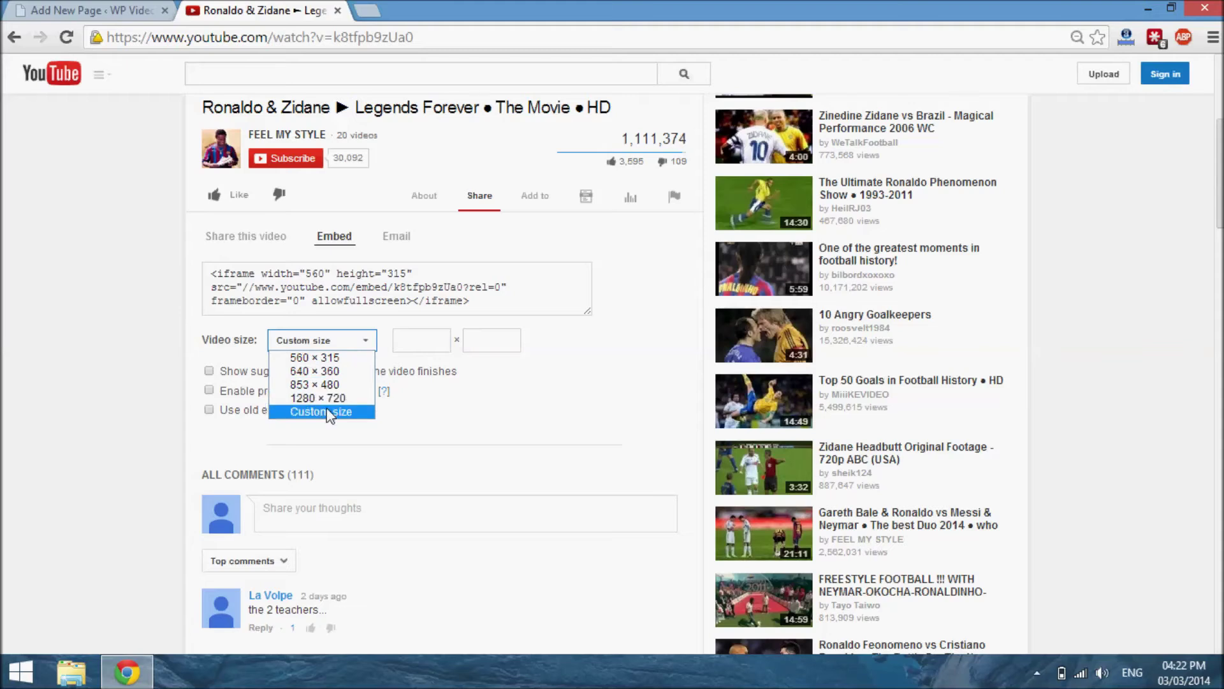
click(267, 438)
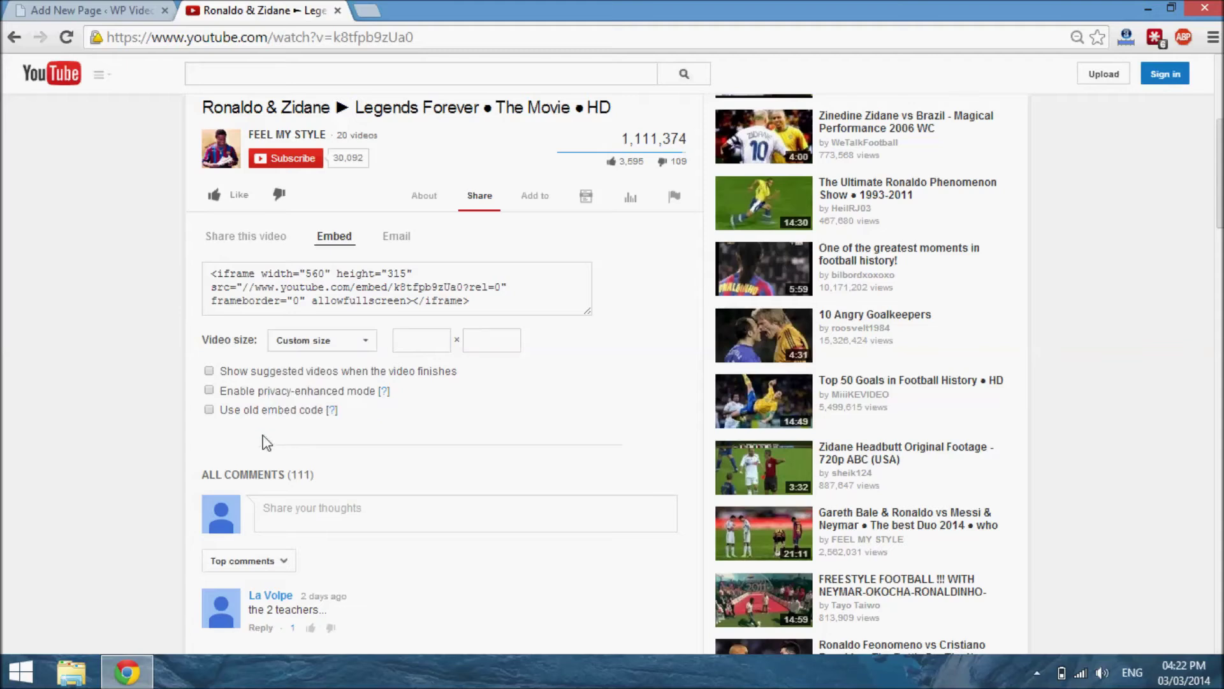
click(212, 411)
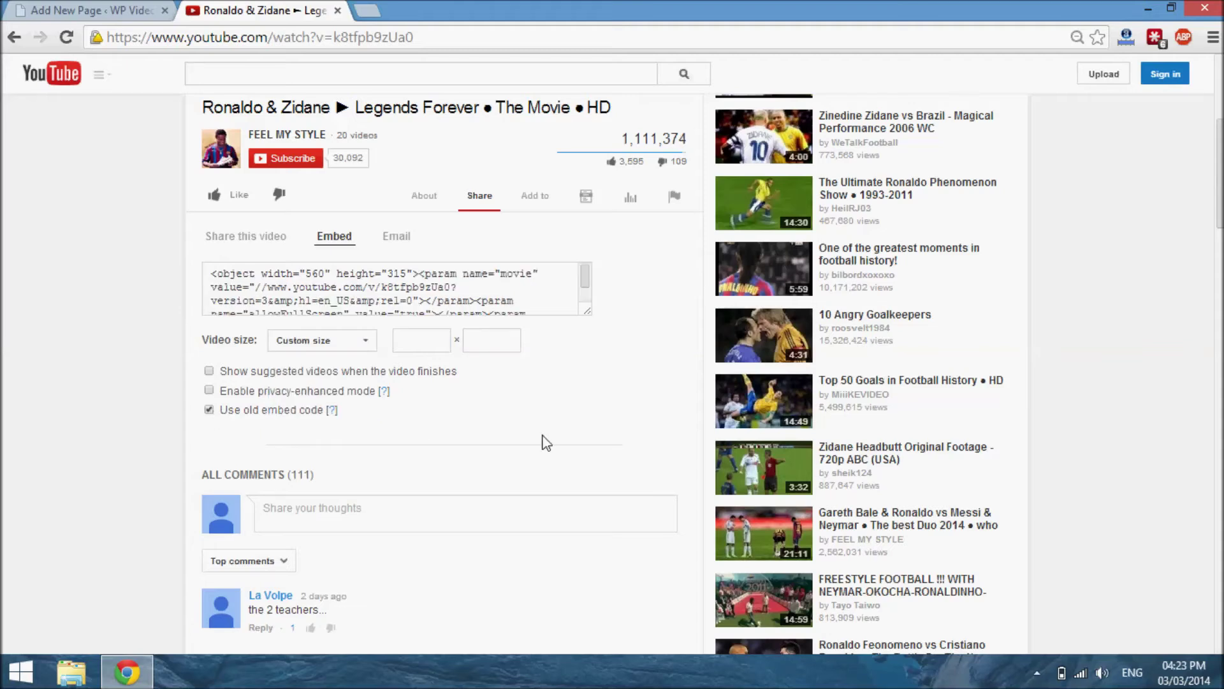
Select and copy the old-style object/embed code for the Ronaldo & Zidane video
click(587, 308)
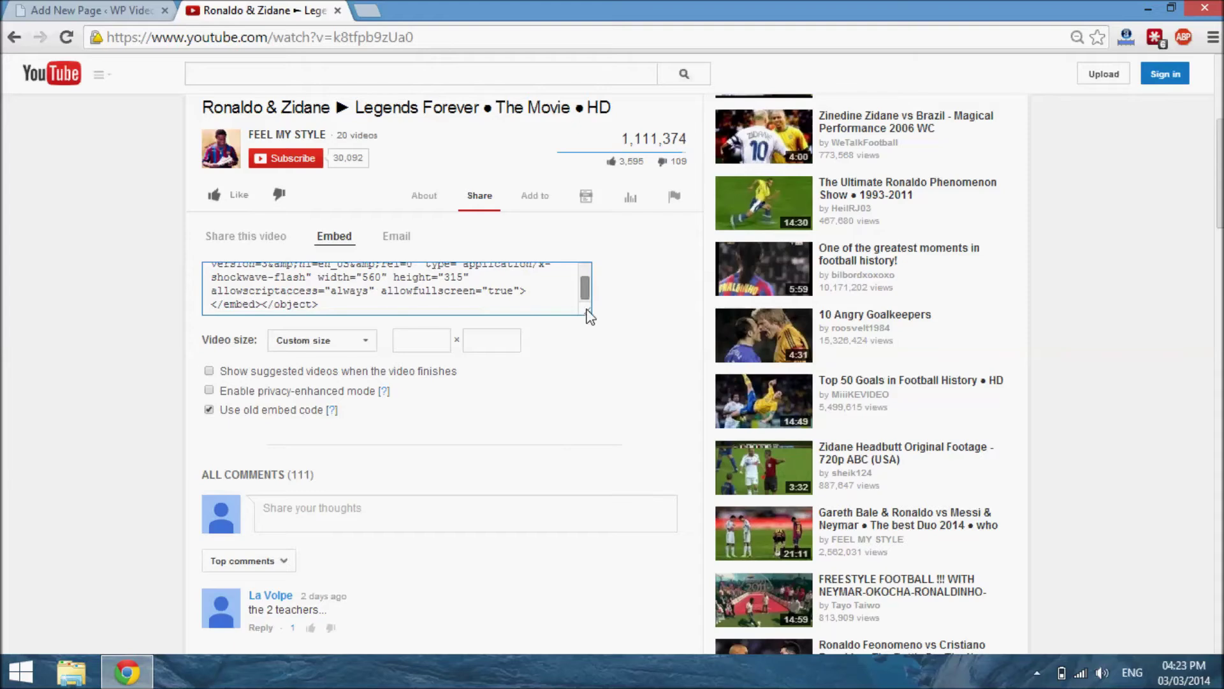
drag(585, 292, 586, 273)
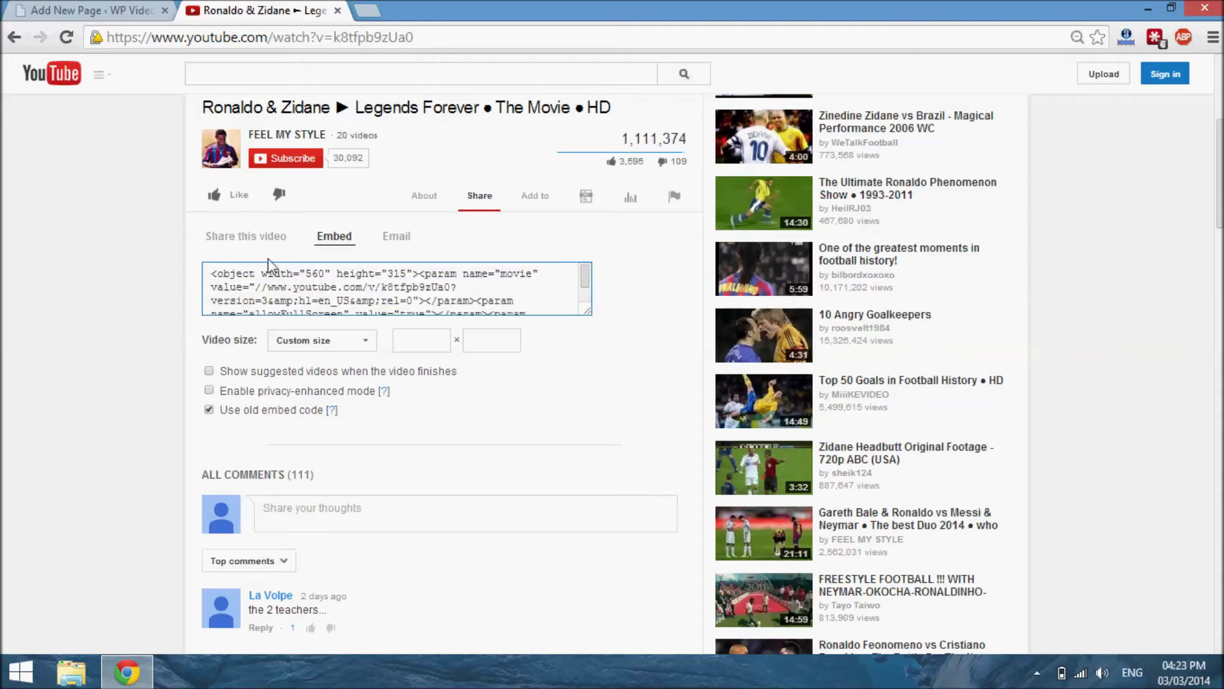
drag(211, 273, 403, 330)
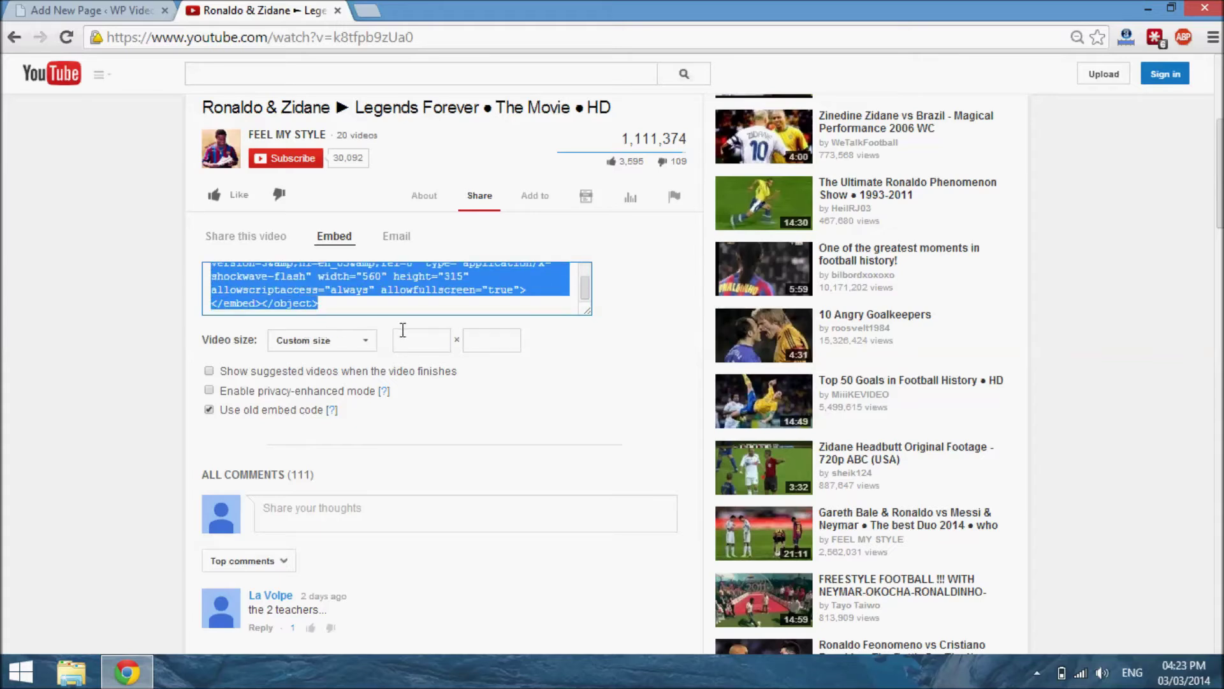
right_click(348, 285)
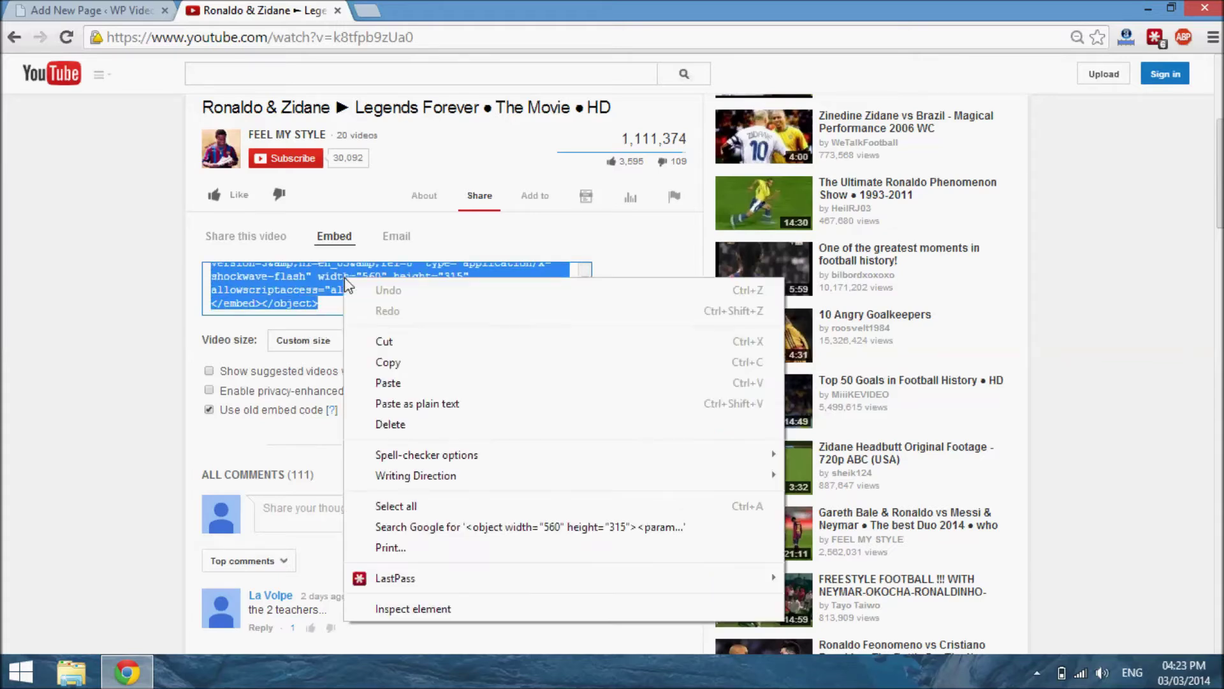
click(401, 364)
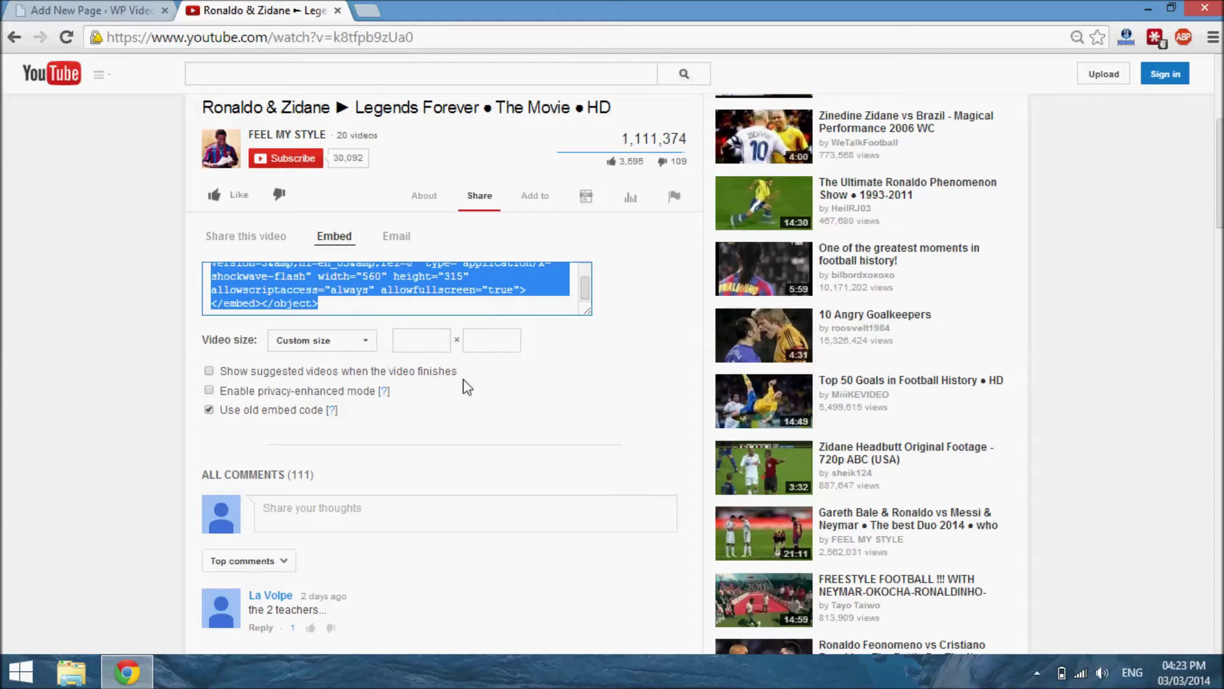
click(616, 376)
Set the embed size to 640 × 360, copy the updated code, and return to the page editor
click(362, 344)
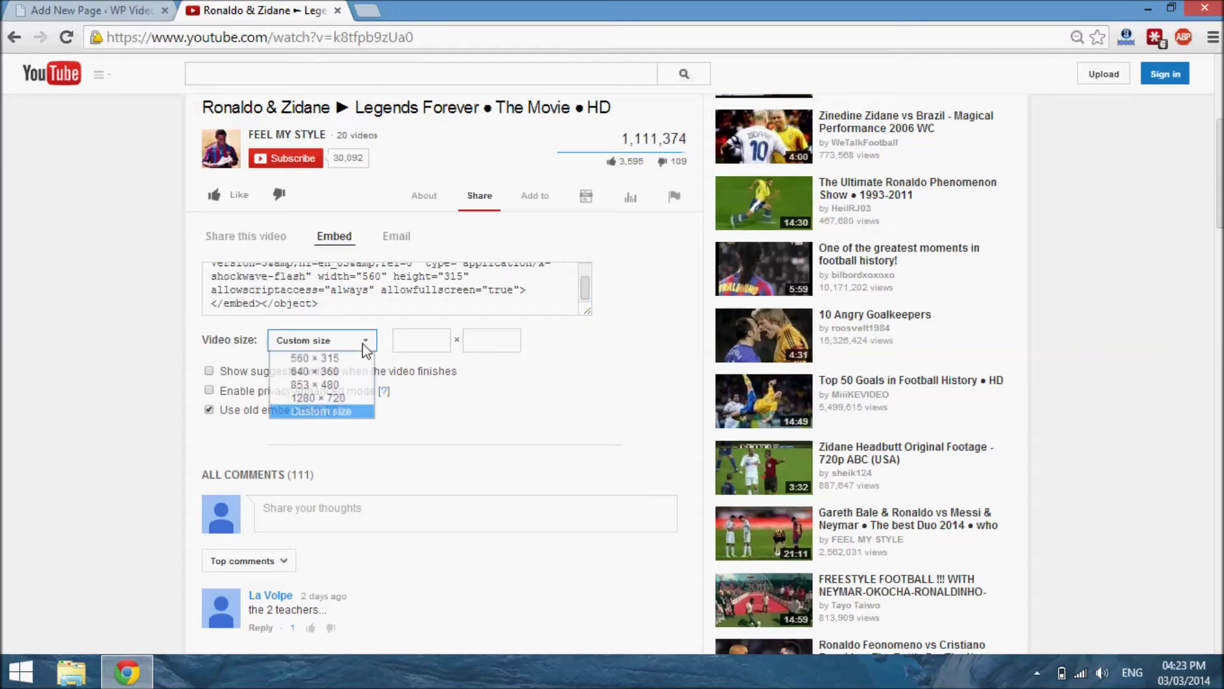
click(331, 374)
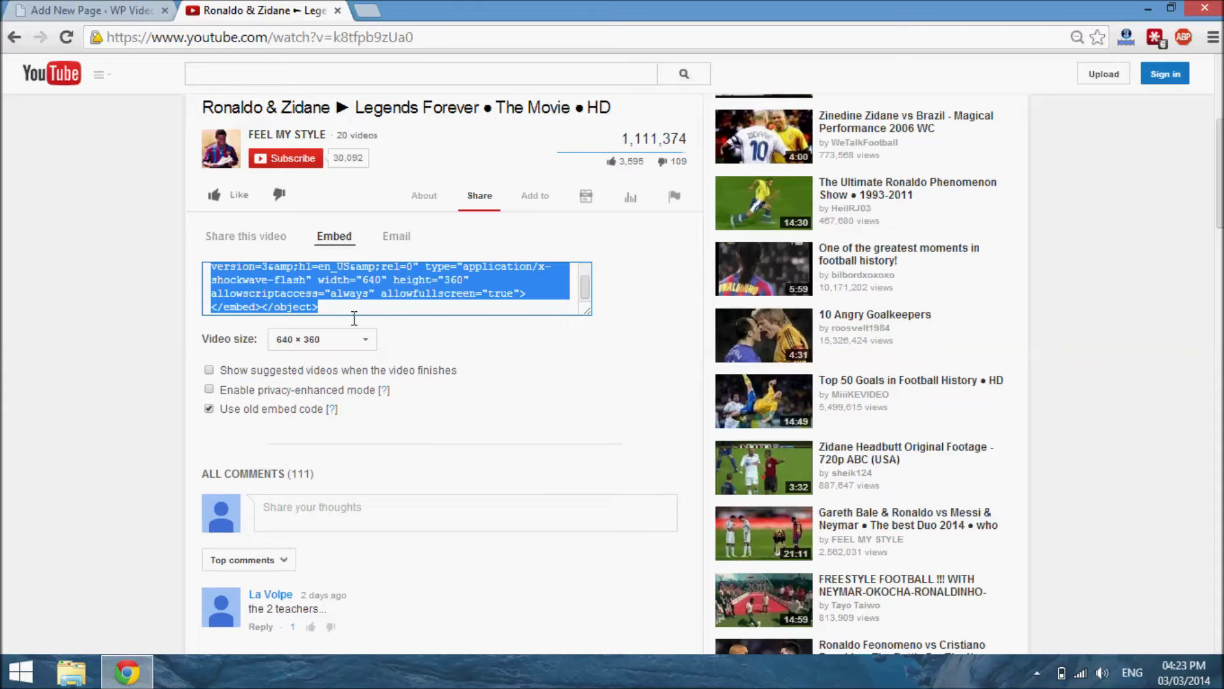
right_click(329, 291)
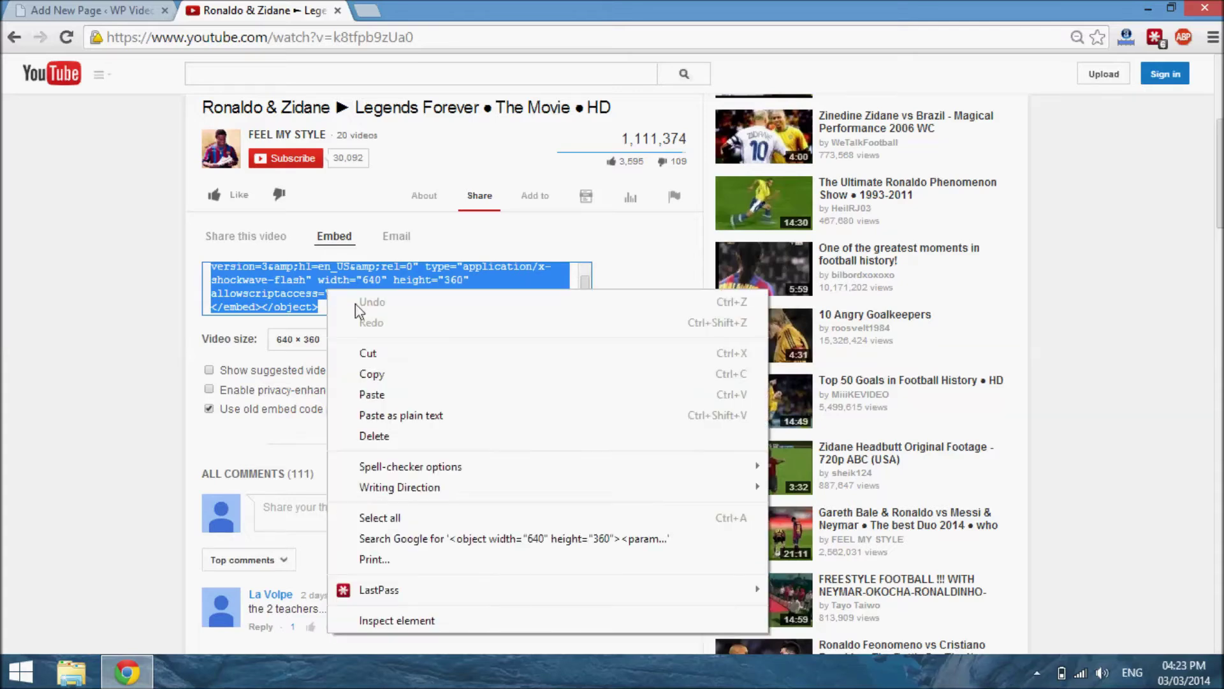
click(384, 376)
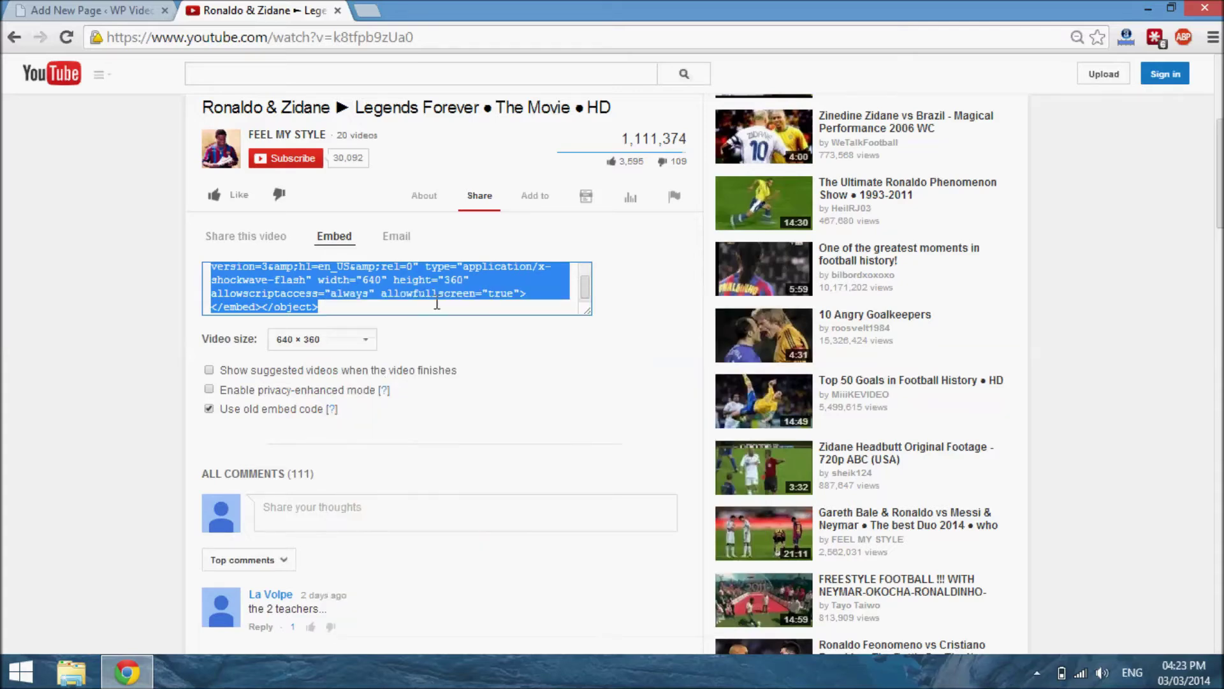
scroll(437, 302, up, 3)
scroll(437, 302, up, 2)
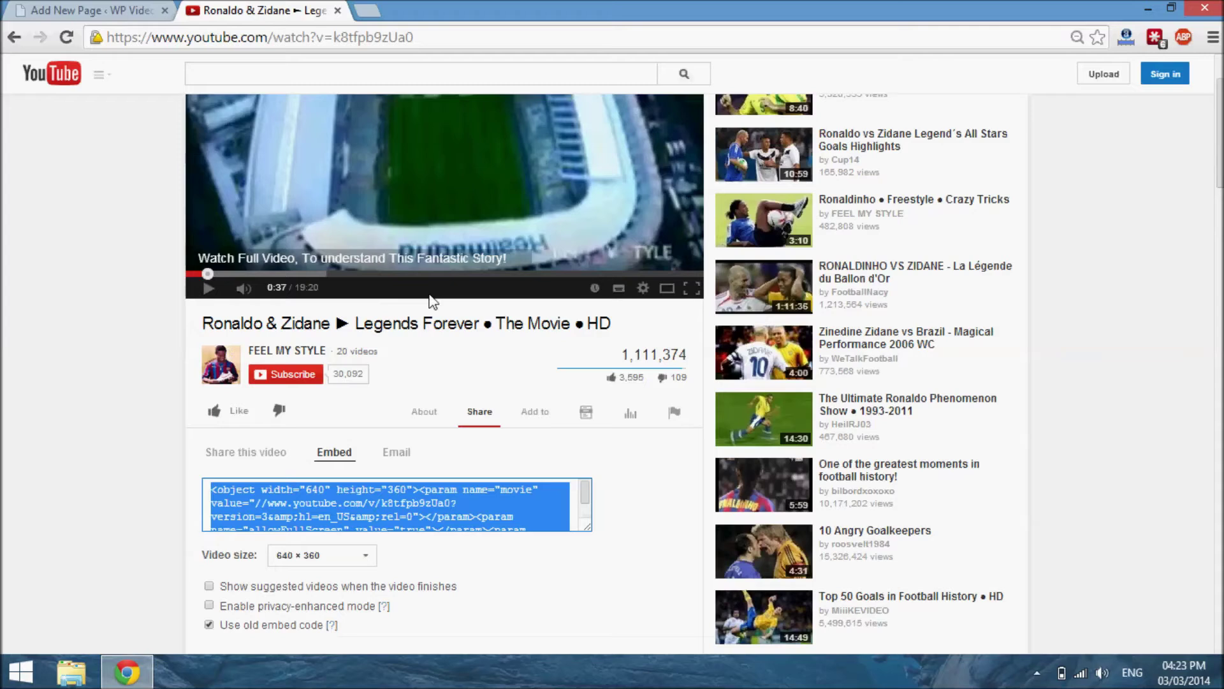
scroll(430, 304, down, 8)
scroll(430, 301, up, 8)
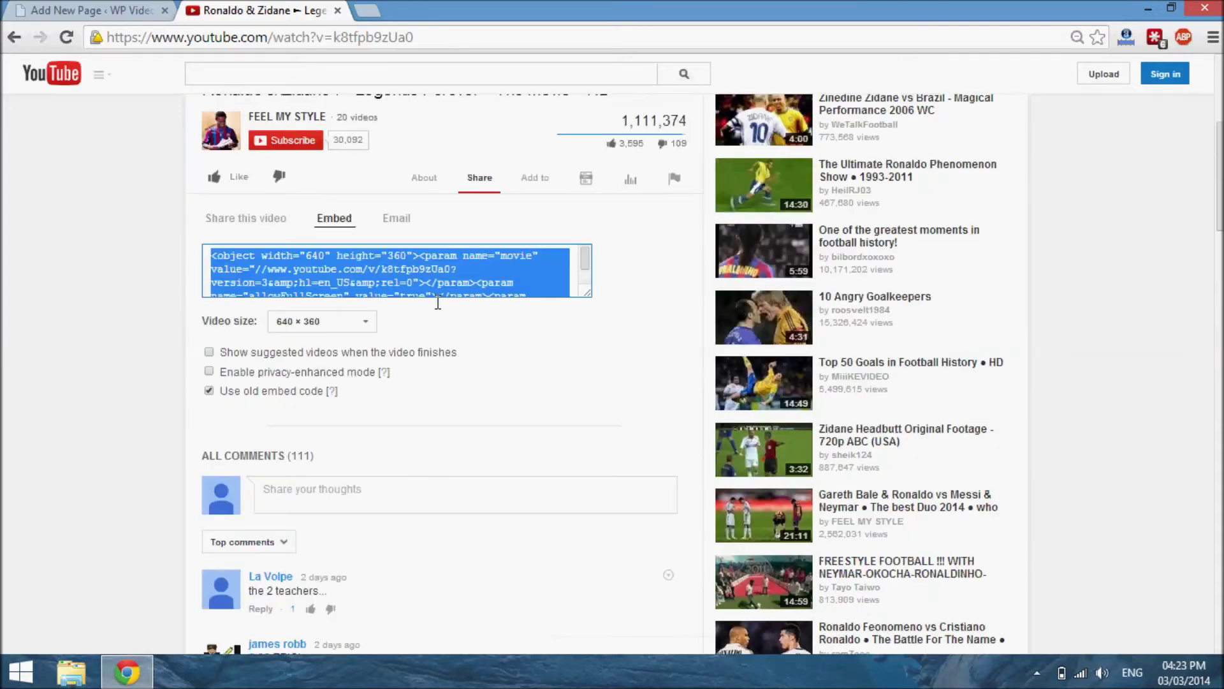
scroll(430, 293, down, 4)
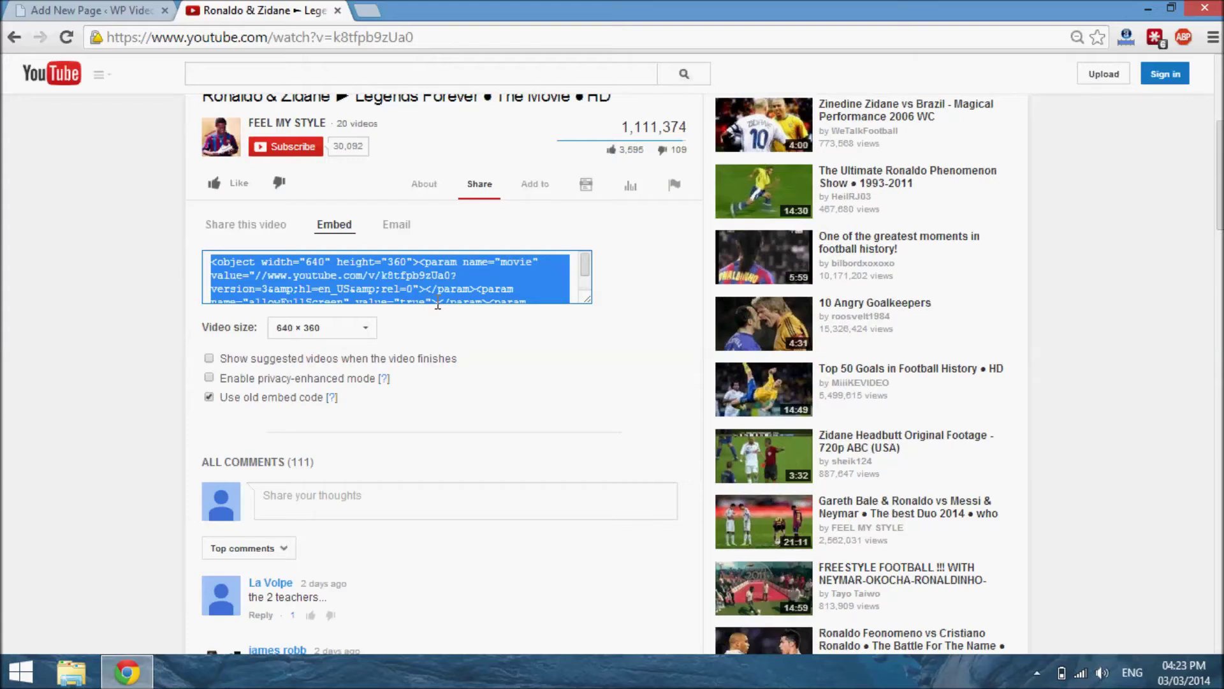
scroll(437, 304, down, 3)
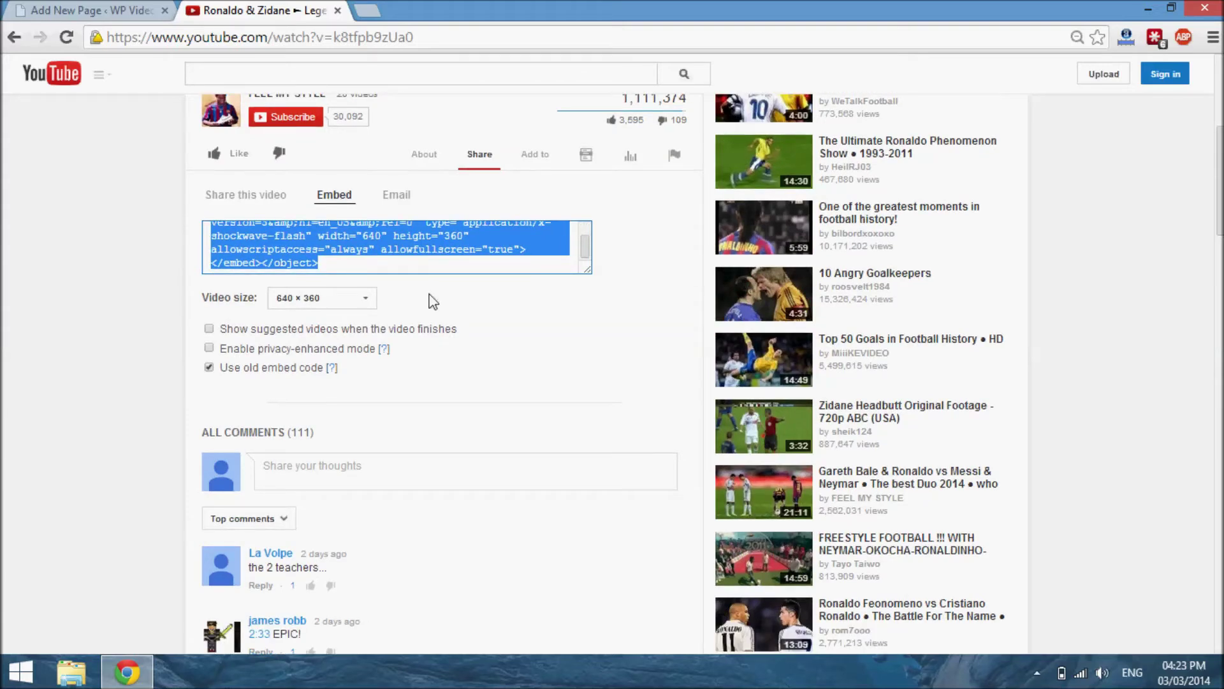
click(124, 11)
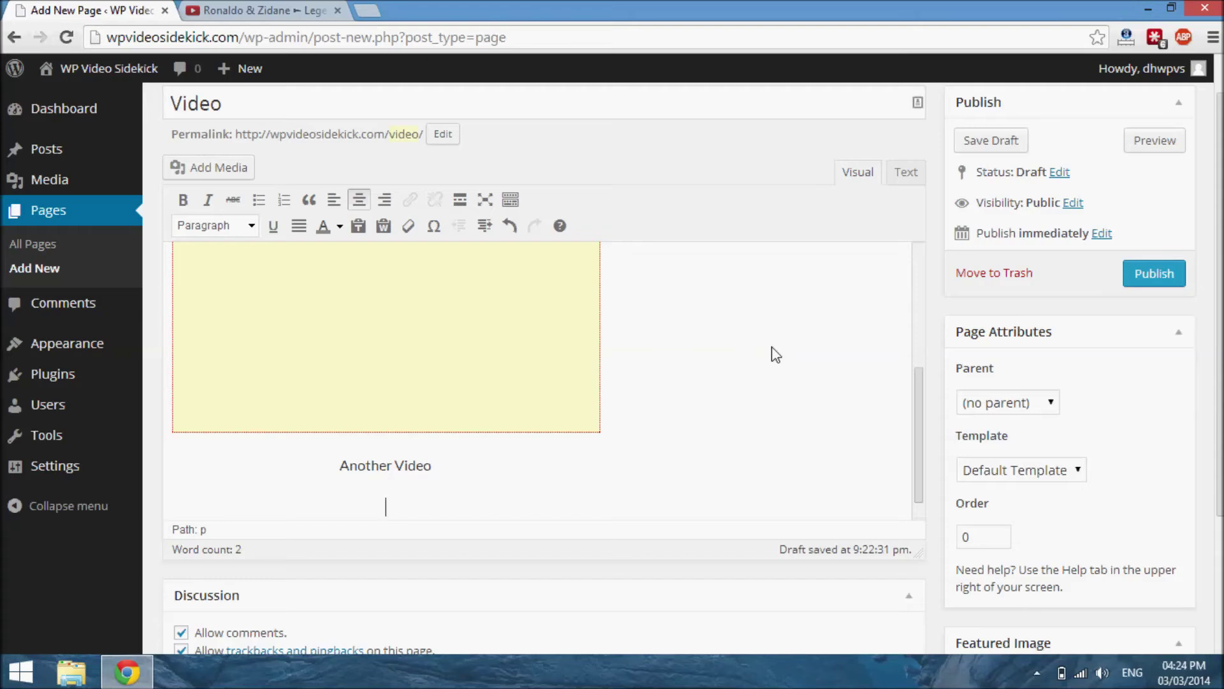
In the Text view, replace placeholder x's below 'Another Video' with the copied YouTube embed code
text(xxxxxxxxxxxxxxxxxxxx)
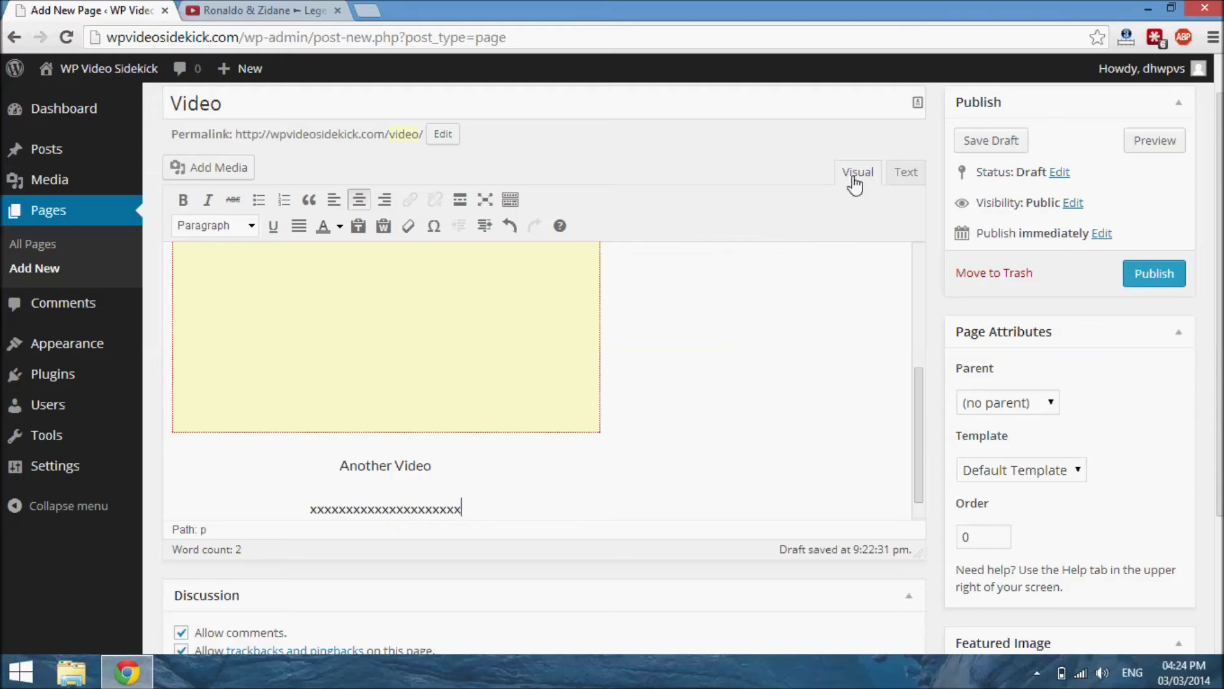
click(914, 176)
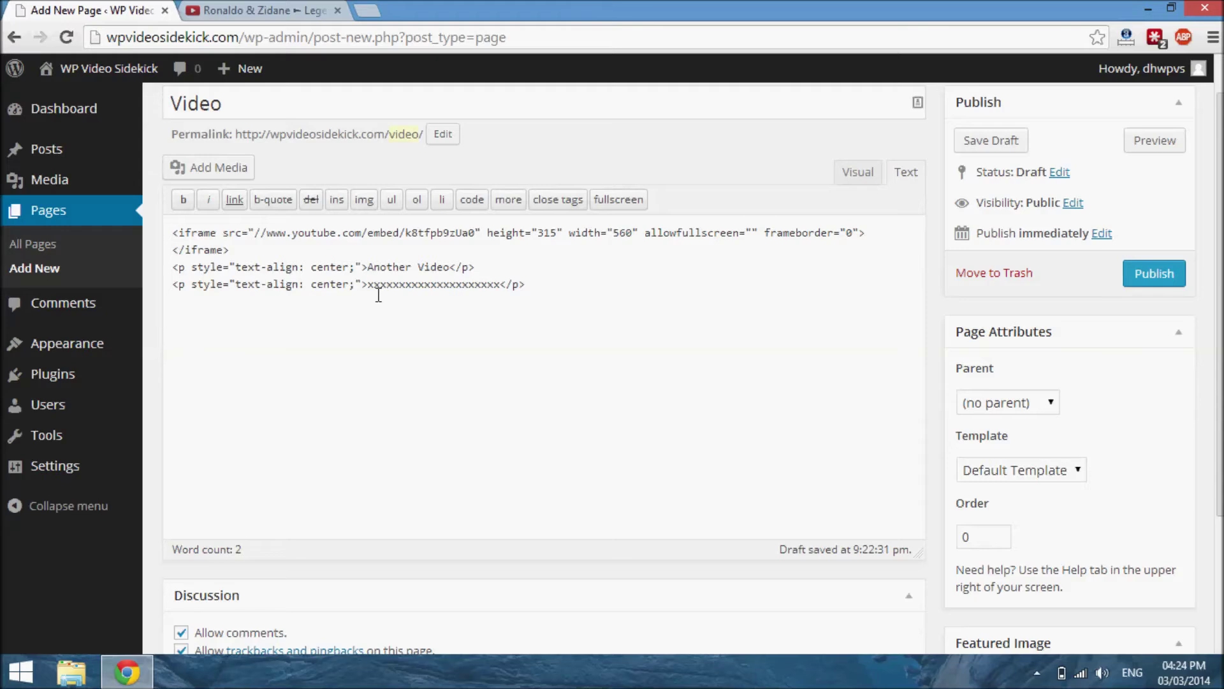
drag(370, 293, 507, 292)
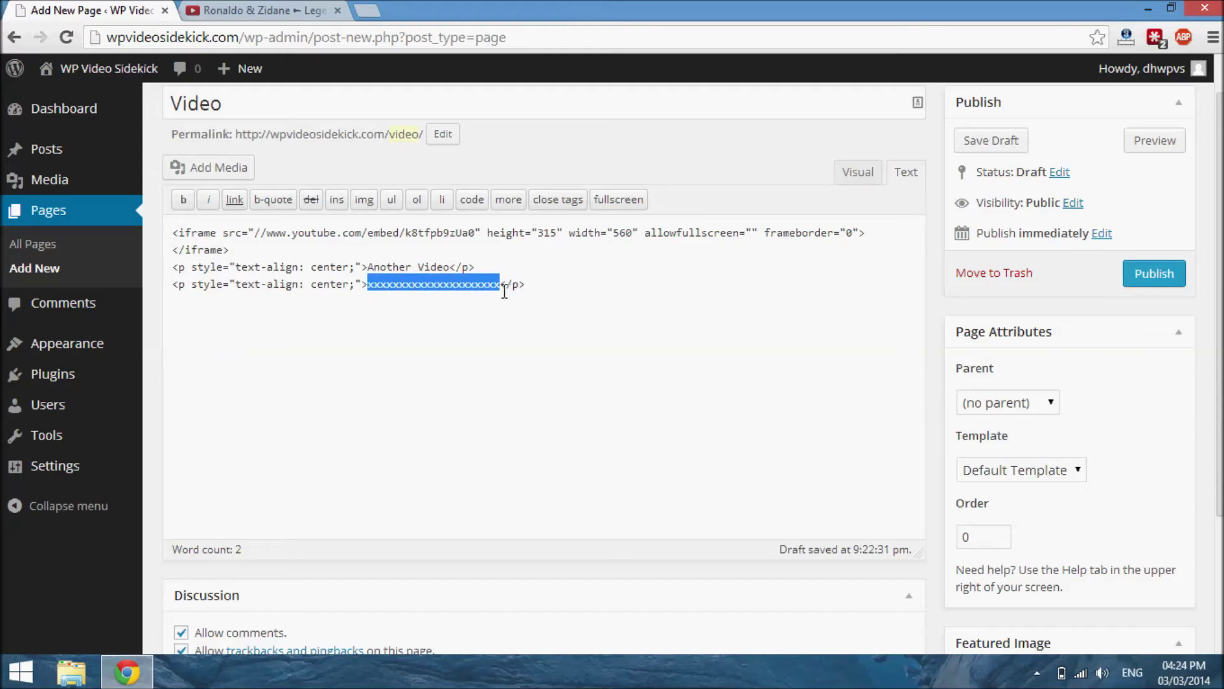
right_click(498, 285)
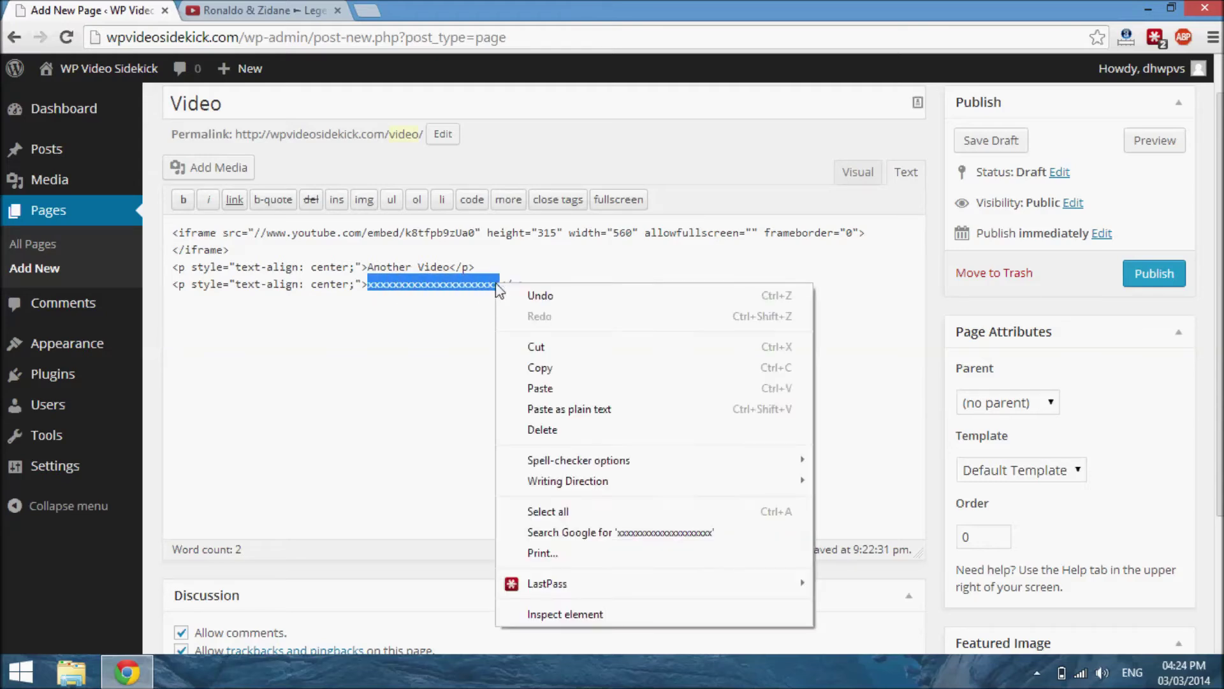
click(548, 389)
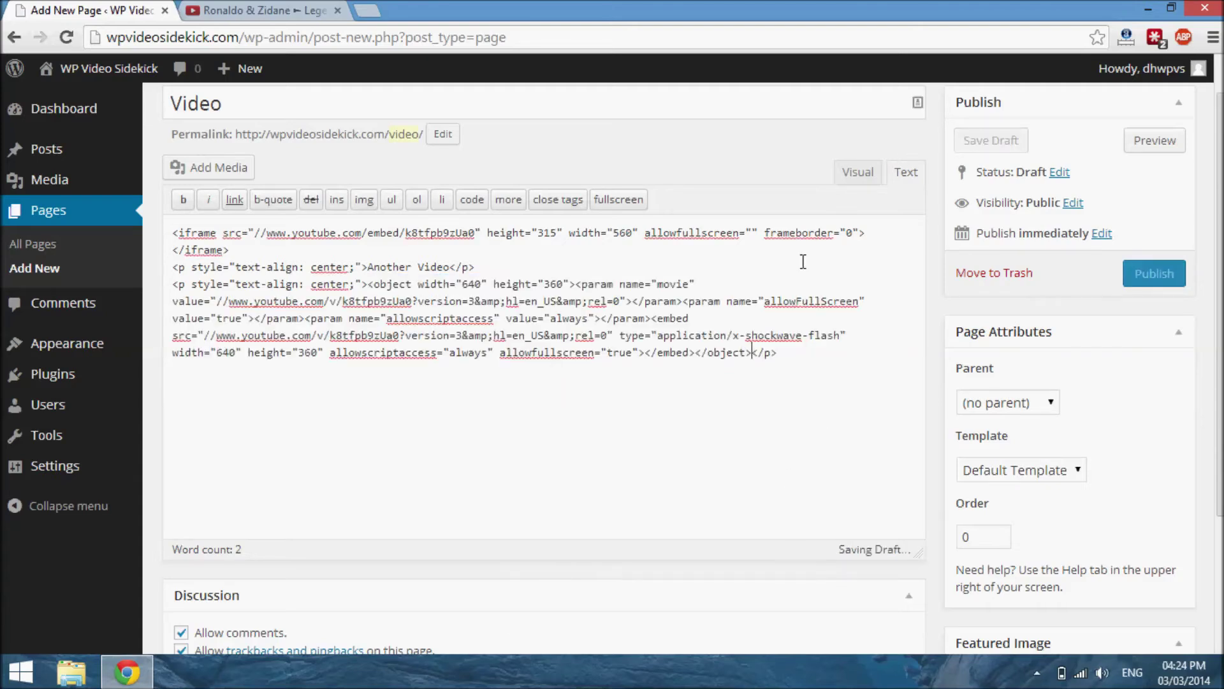
Return to the Visual editor and confirm the second YouTube video box beneath 'Another Video'
click(858, 175)
scroll(679, 406, down, 3)
scroll(679, 407, down, 6)
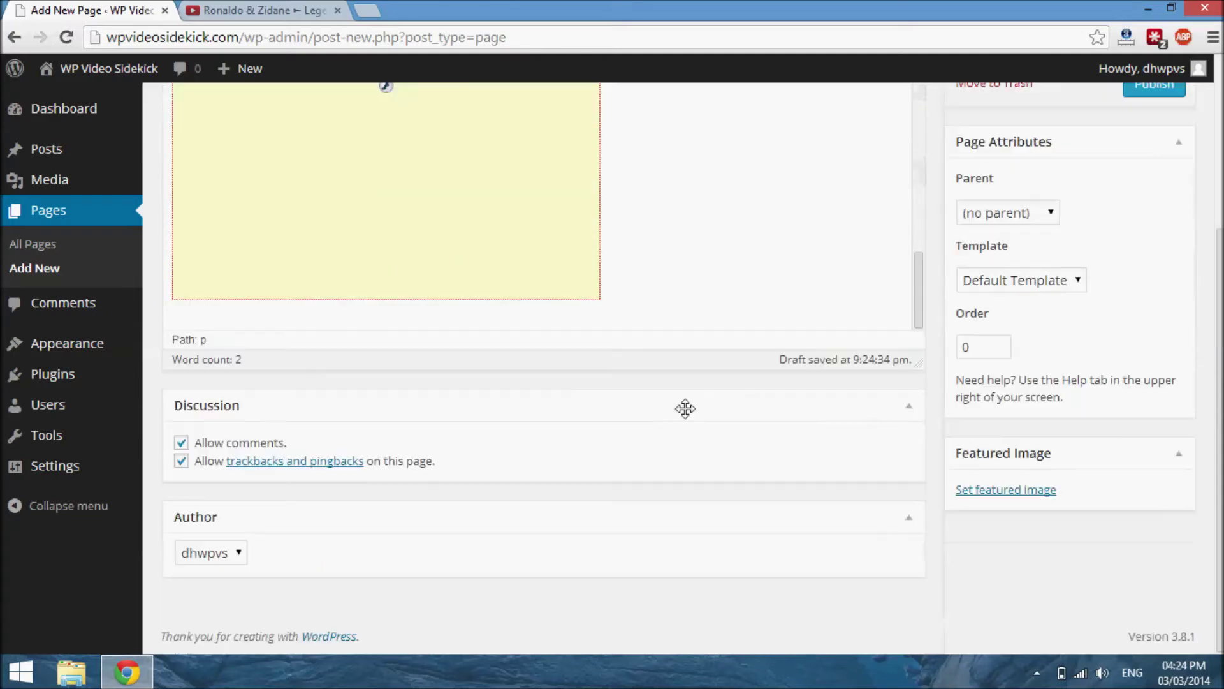
scroll(685, 408, up, 2)
scroll(685, 408, down, 3)
scroll(682, 408, up, 4)
scroll(680, 407, down, 2)
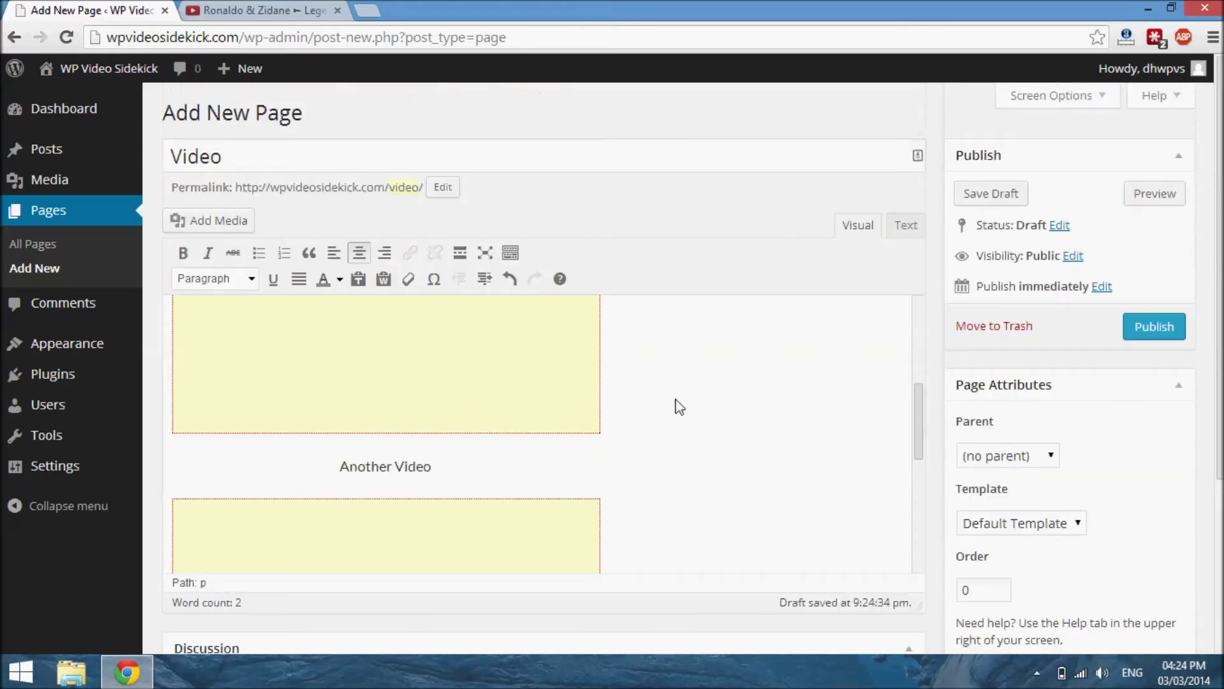
scroll(679, 407, up, 2)
scroll(680, 407, down, 4)
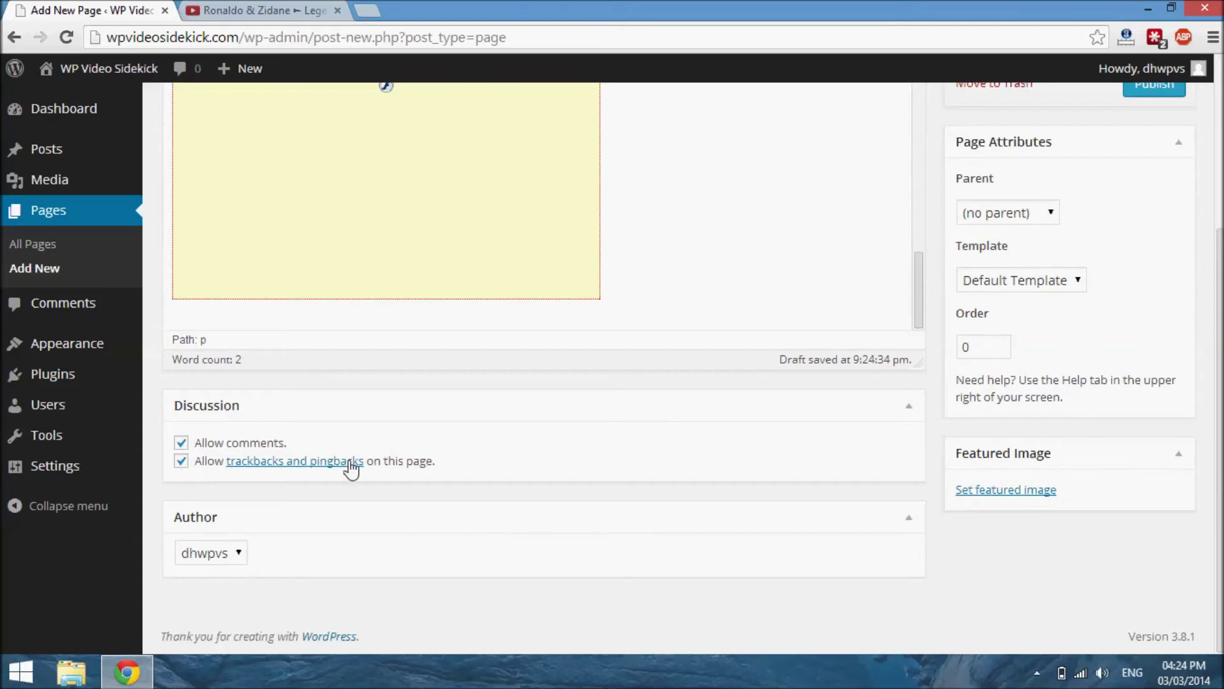
scroll(1102, 373, up, 4)
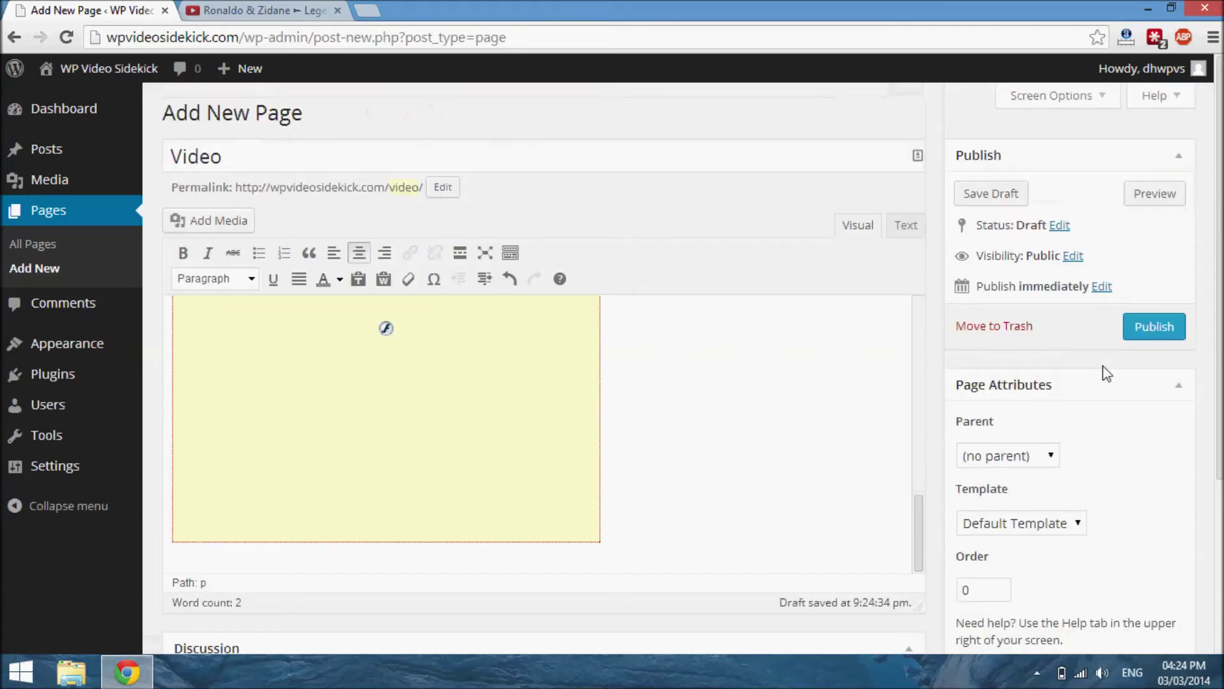
Publish the Video page and view it on the live site
click(1159, 328)
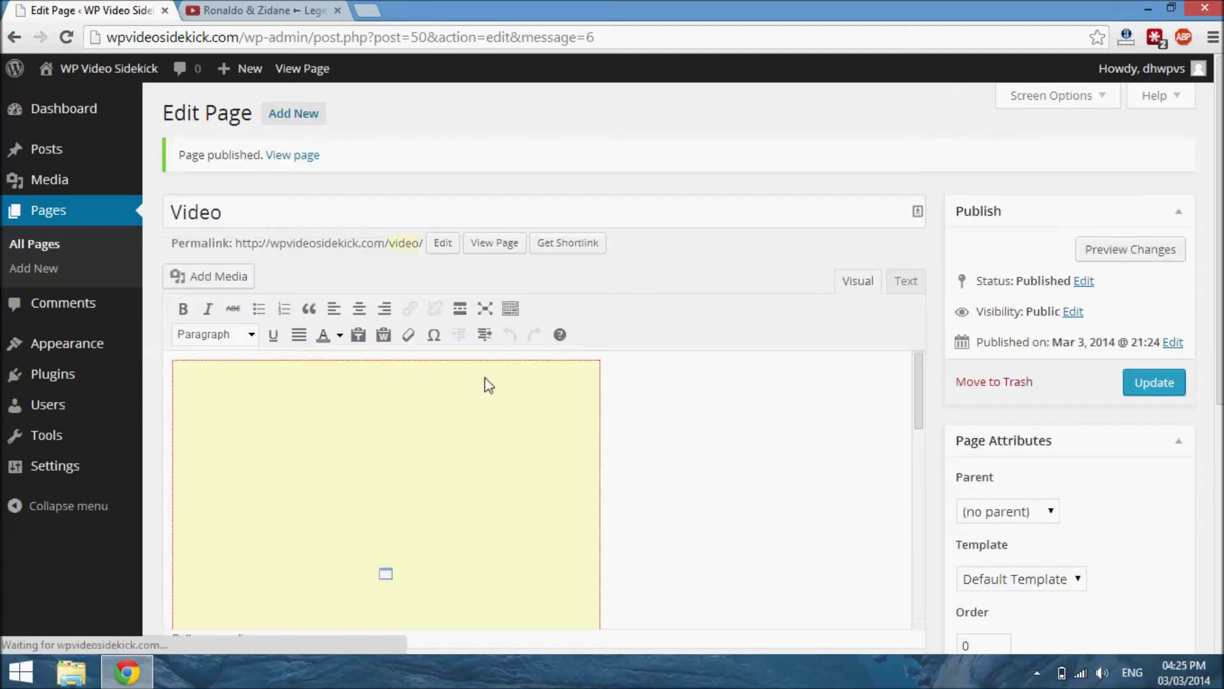
click(309, 158)
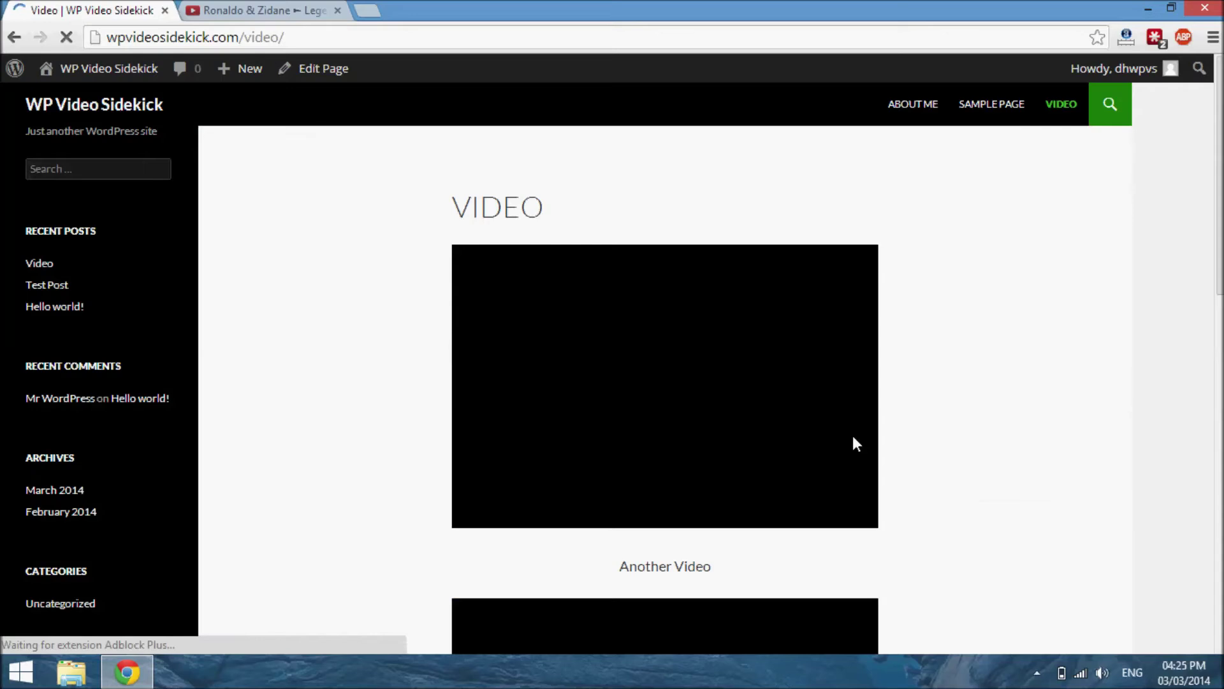
Scroll the live Video page to review both Ronaldo & Zidane videos around 'Another Video'
scroll(856, 445, down, 10)
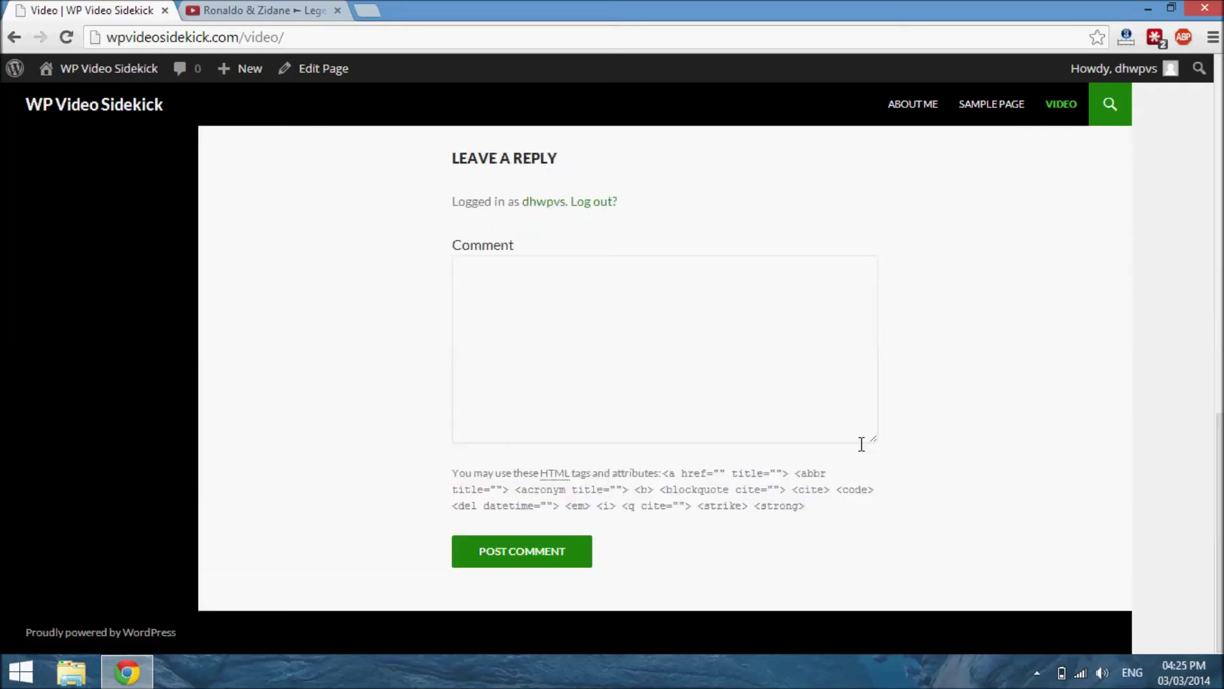
scroll(861, 445, up, 10)
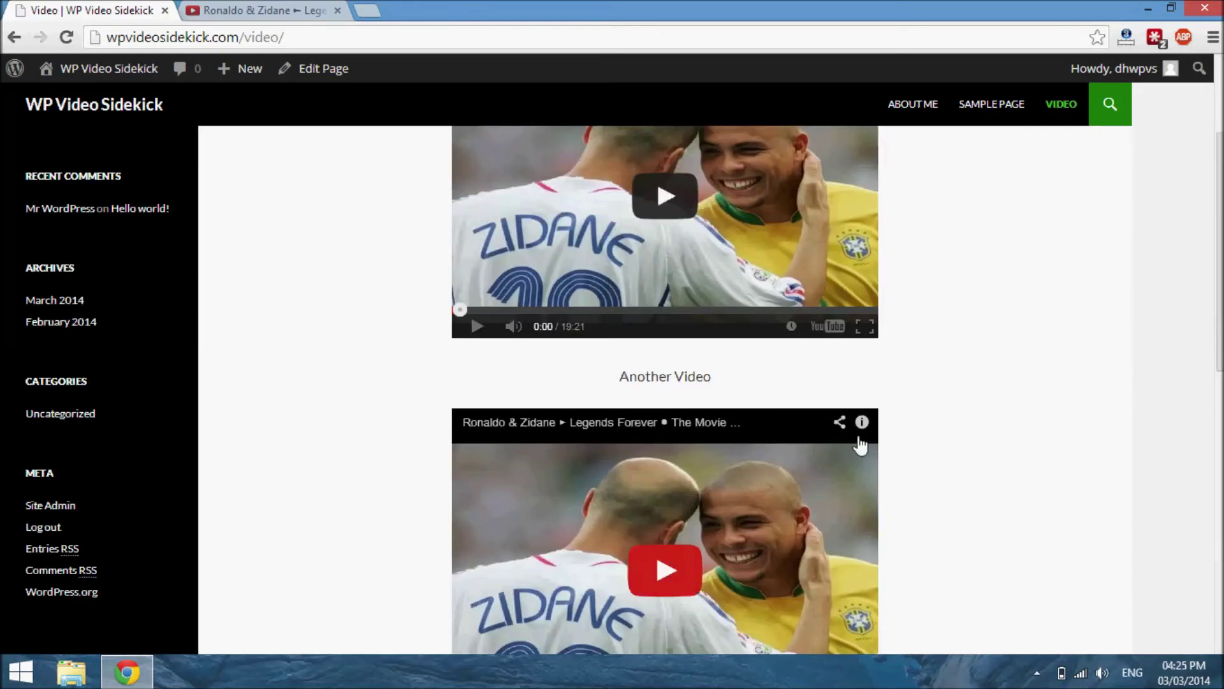
scroll(860, 444, up, 2)
scroll(858, 440, down, 6)
scroll(857, 440, up, 6)
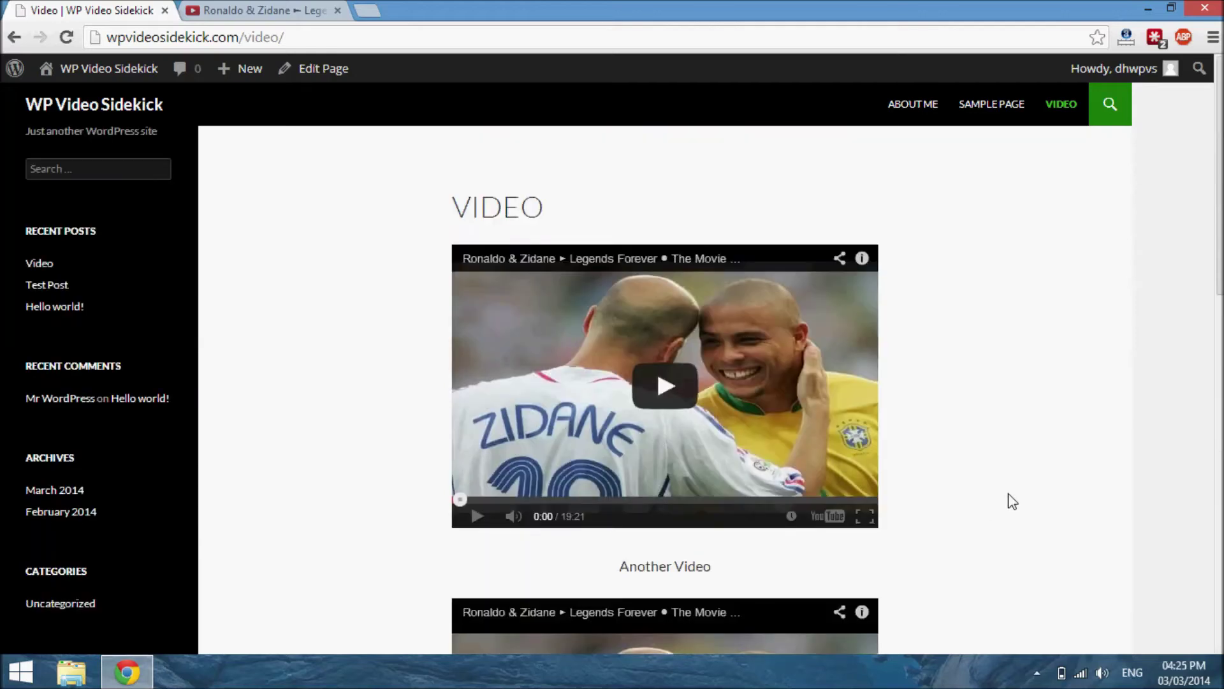
scroll(1012, 502, down, 10)
scroll(1012, 501, up, 10)
scroll(1012, 502, down, 10)
scroll(1013, 501, up, 8)
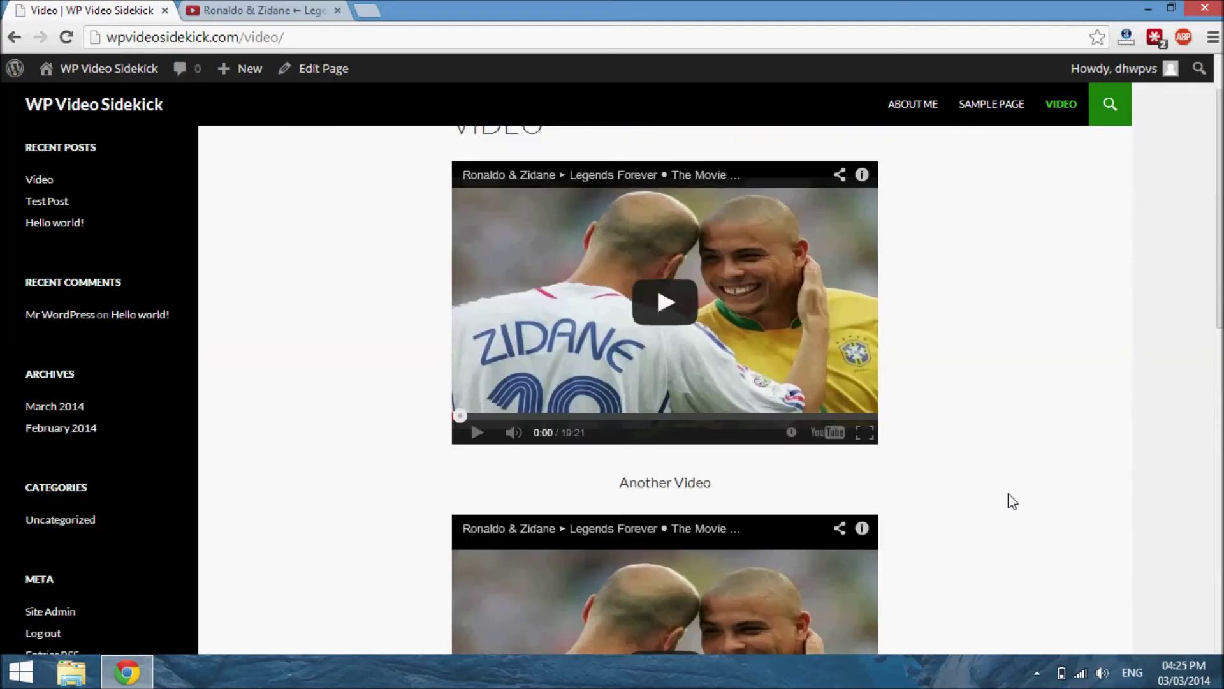
scroll(1013, 501, up, 2)
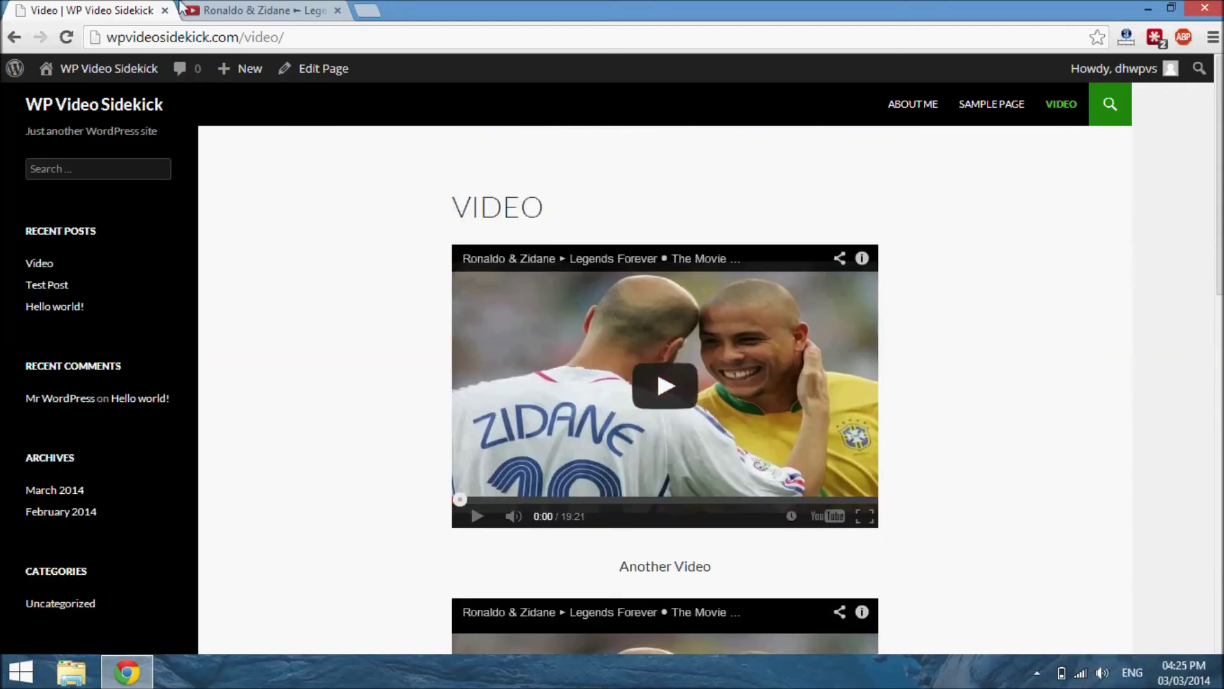
Go back to the Video page editor, inspect the embed HTML in Text view, then return to Visual
click(12, 39)
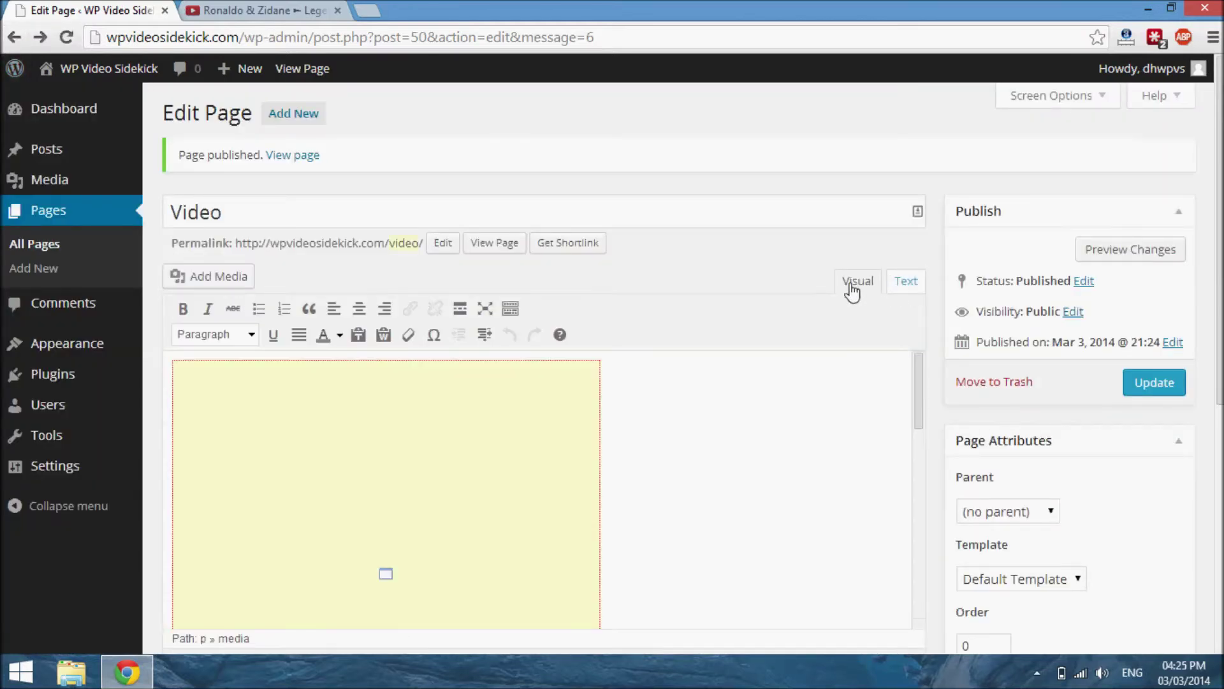
click(906, 282)
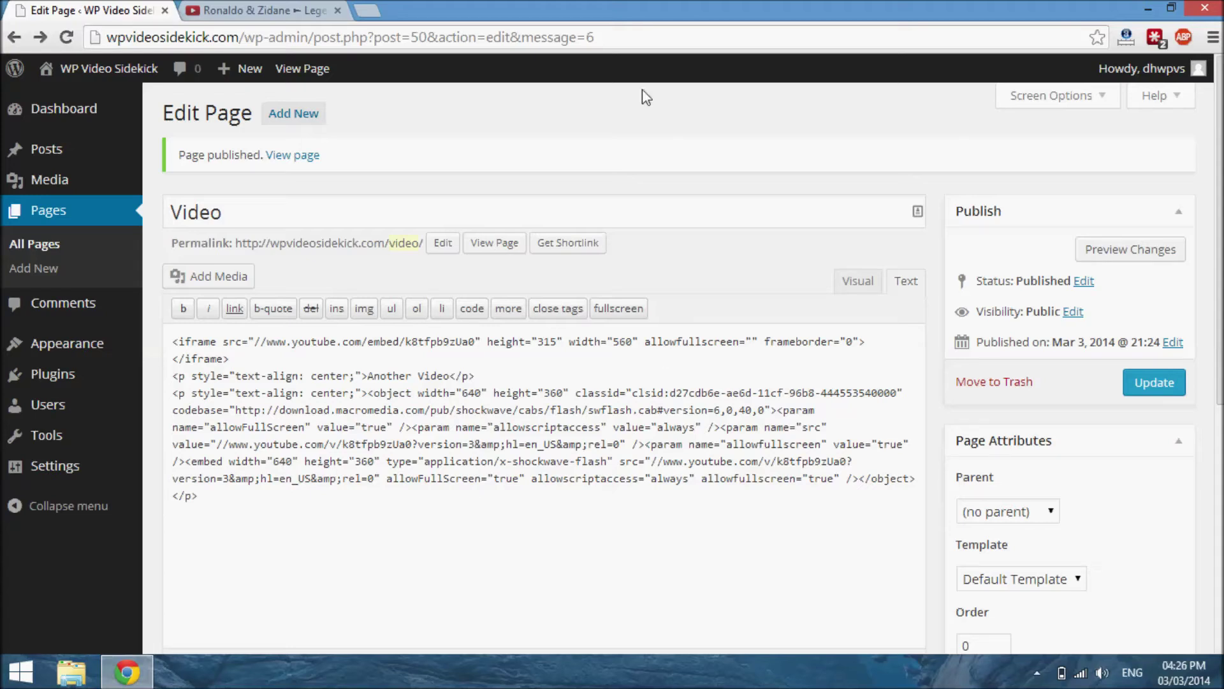
scroll(1208, 207, down, 2)
scroll(1208, 207, up, 2)
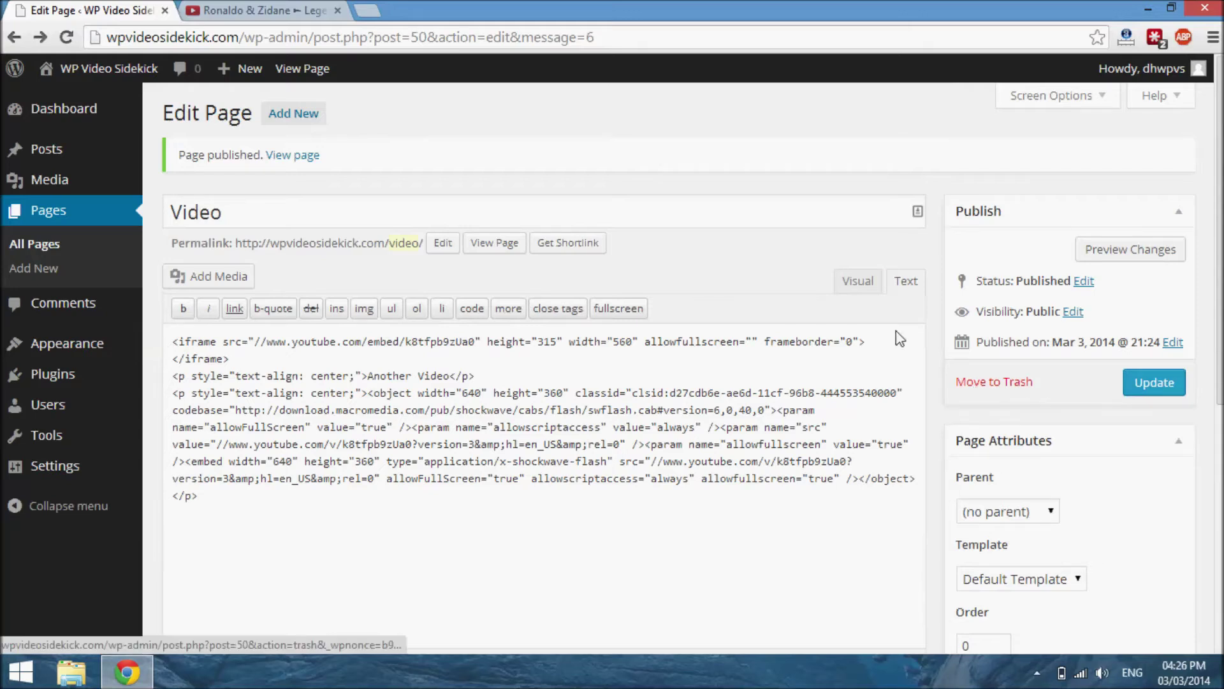
click(852, 285)
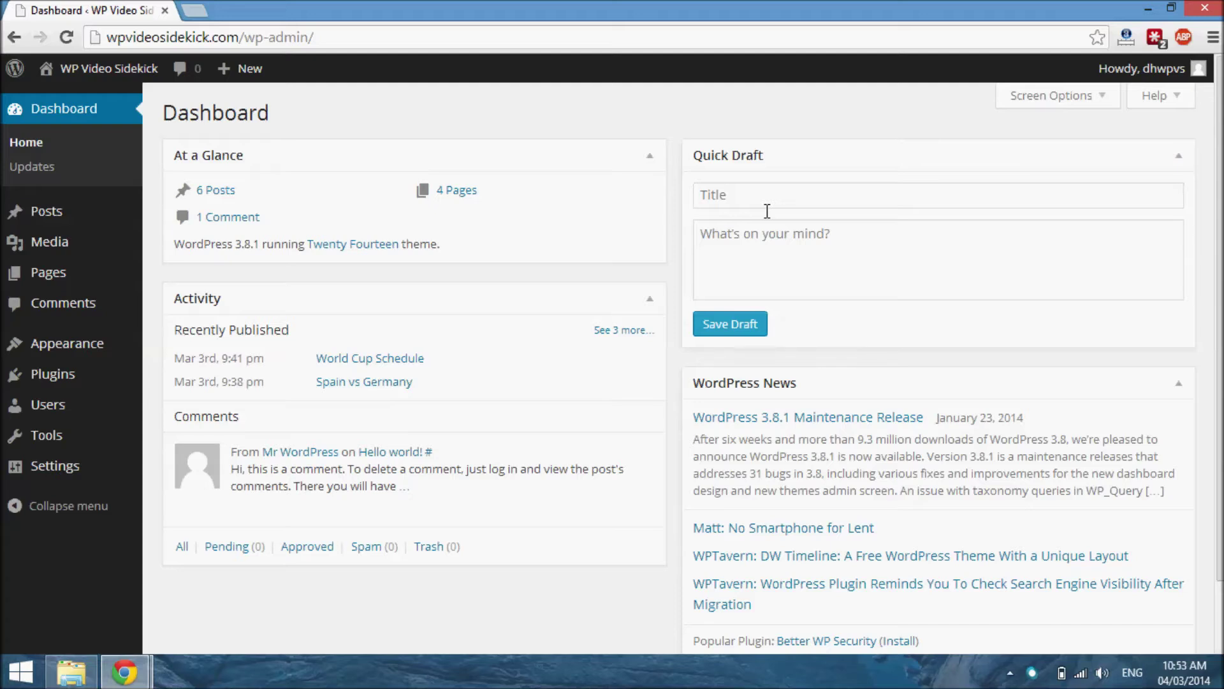
Switch to the live site window and reload its home page, scrolling through the posts
click(130, 681)
click(310, 574)
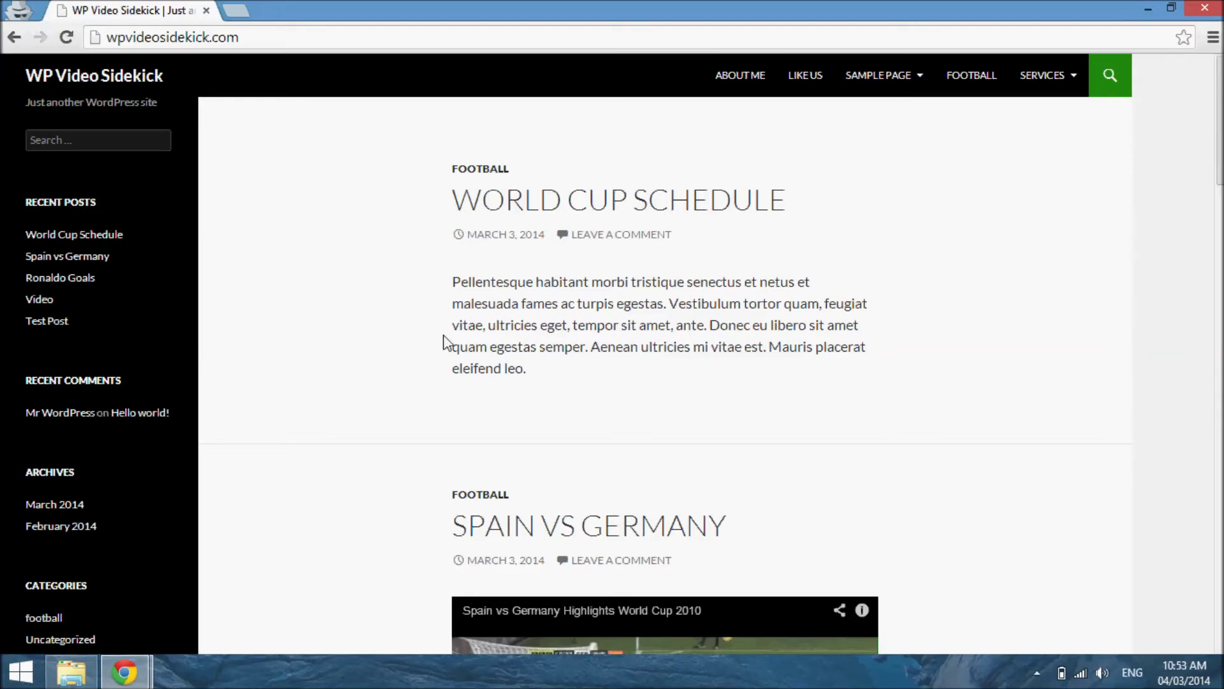
click(121, 80)
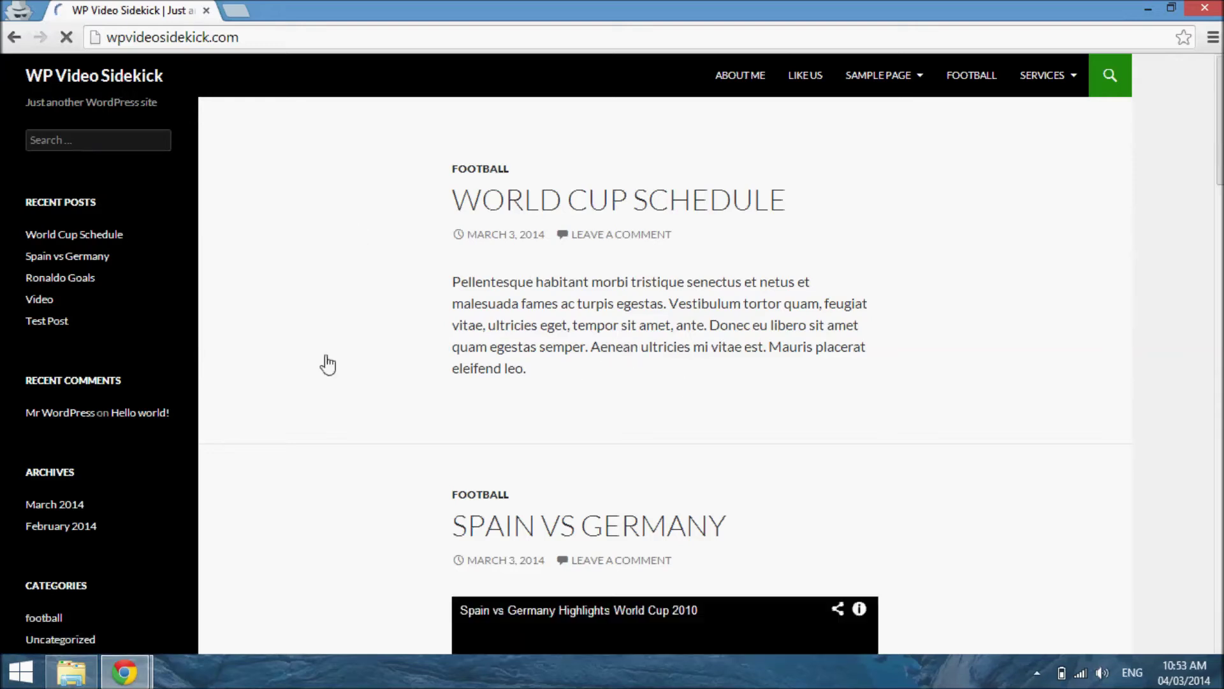
scroll(325, 364, down, 5)
scroll(325, 363, down, 10)
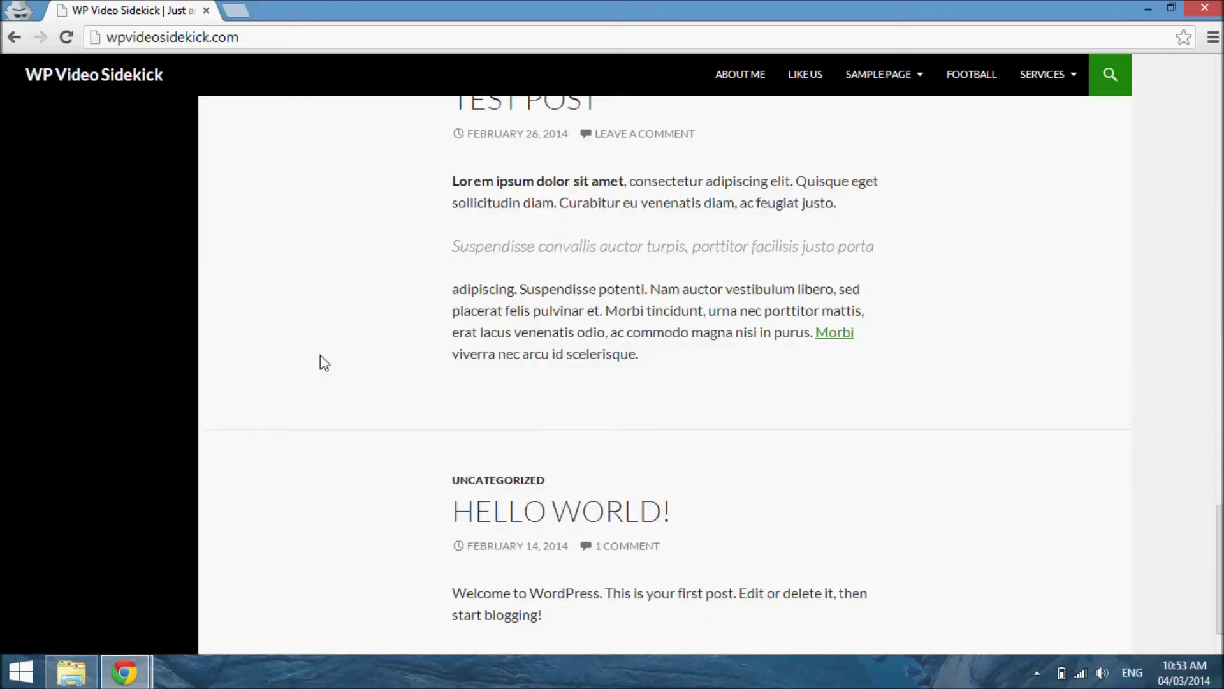
scroll(321, 357, up, 15)
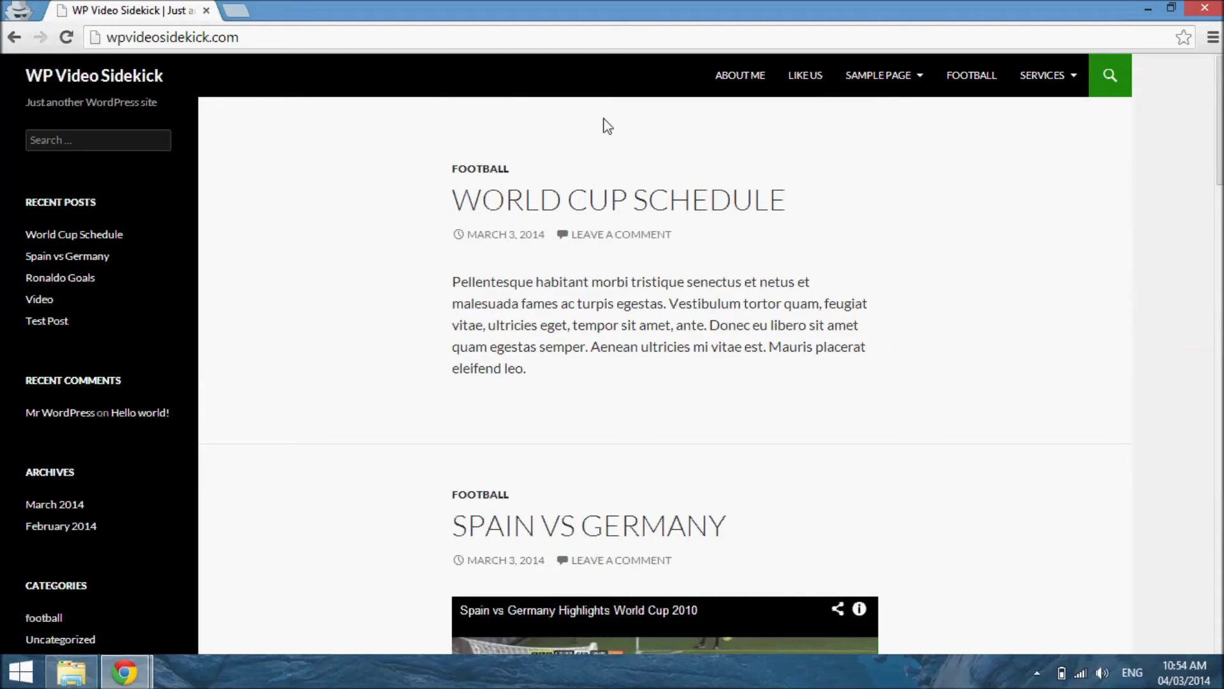
Check the main menu's Services and Sample Page items and their sub-items
mouse_move(1088, 93)
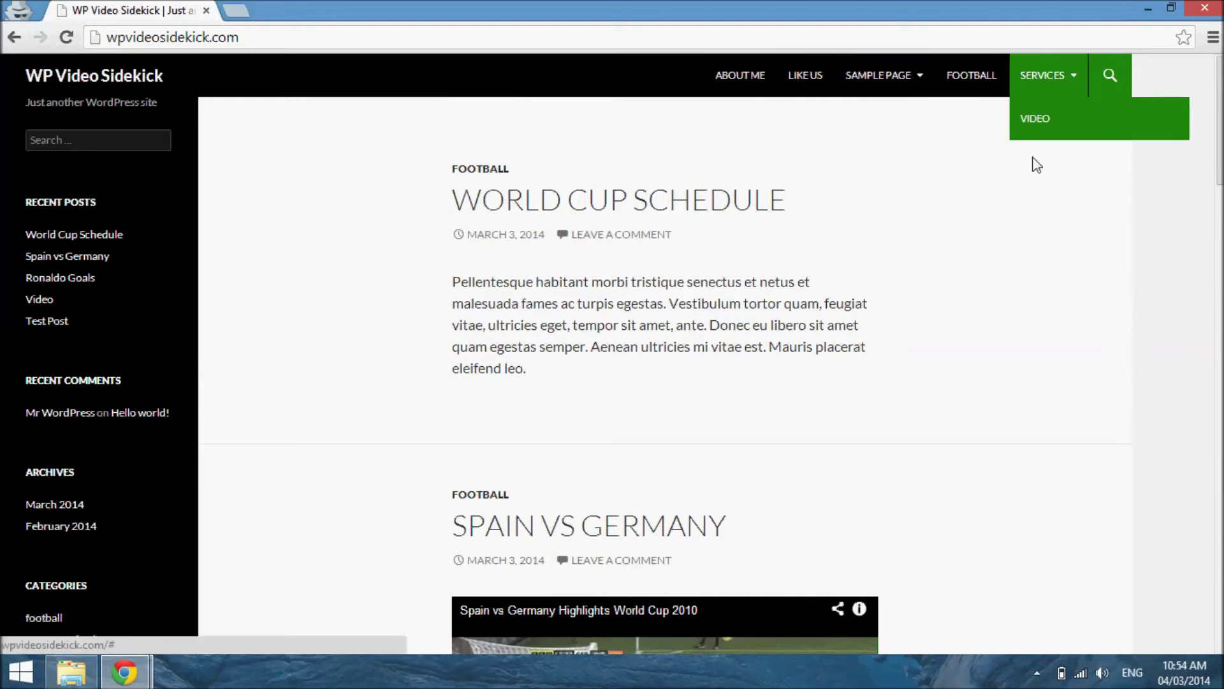
mouse_move(1010, 124)
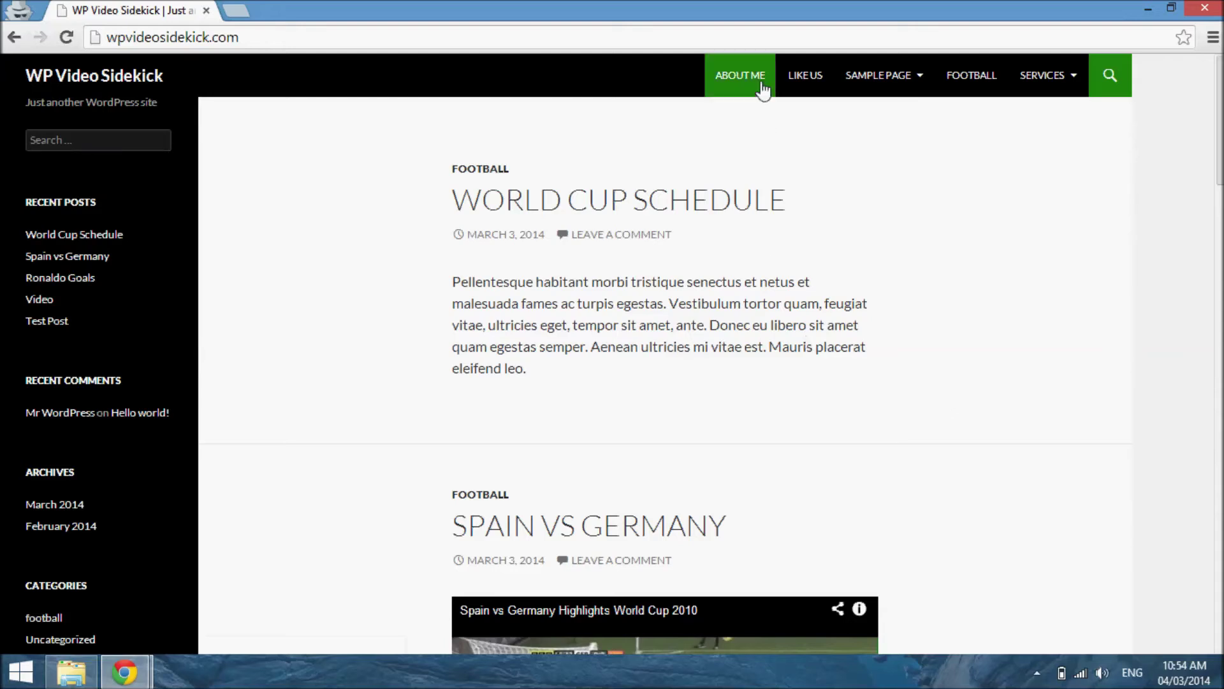
mouse_move(868, 96)
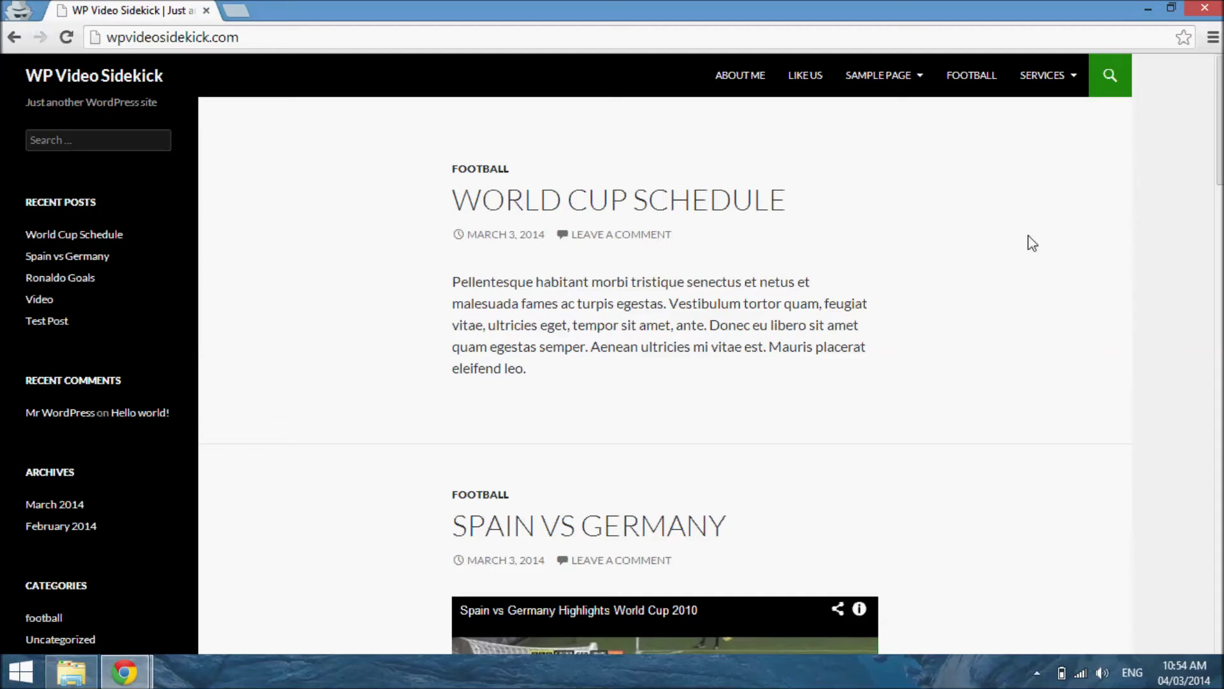
scroll(1032, 243, down, 4)
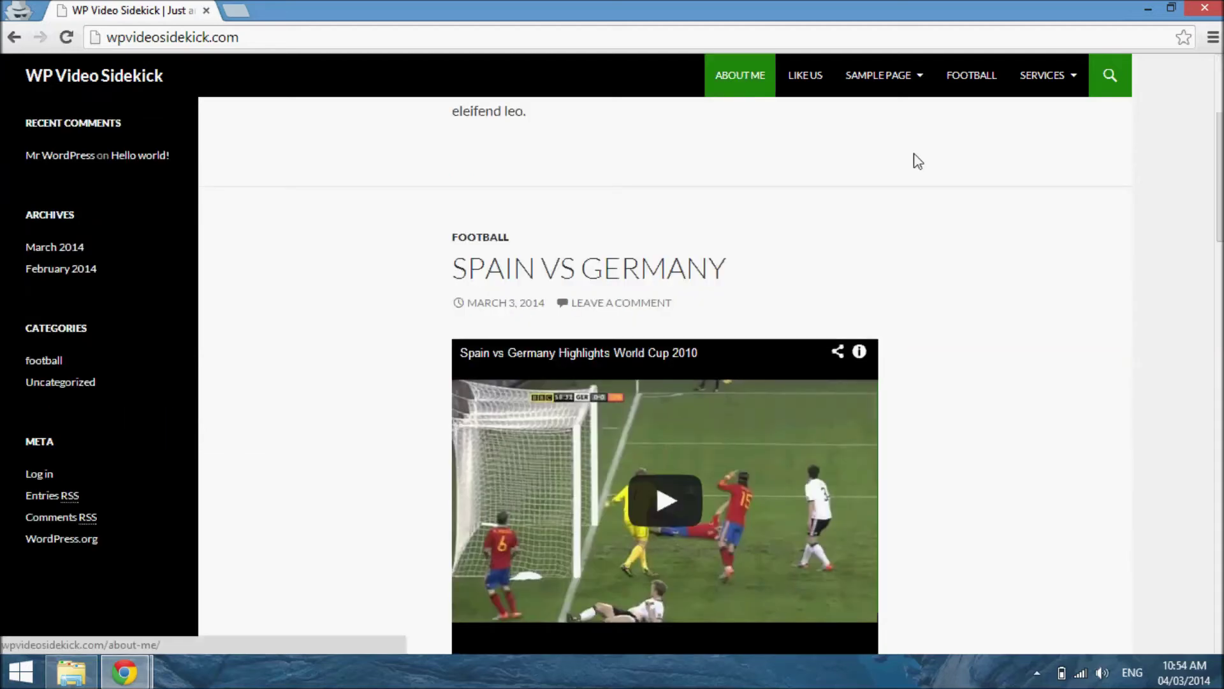
scroll(1079, 354, up, 1)
scroll(1082, 358, up, 3)
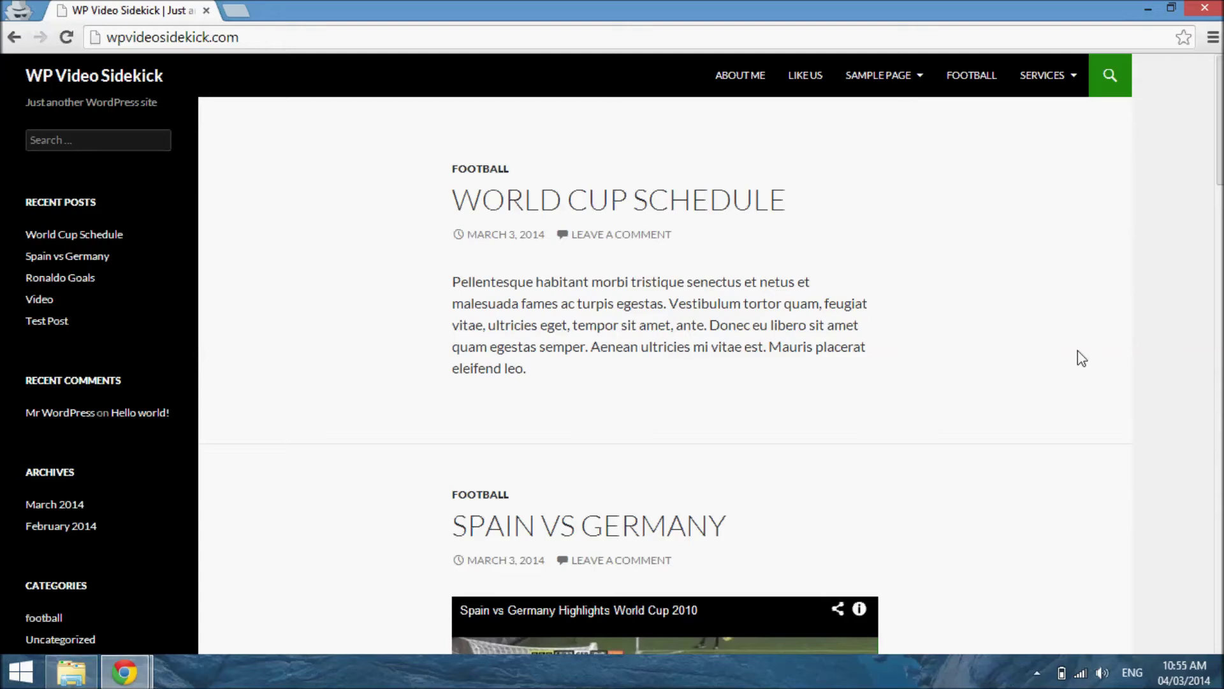
Under Settings > Reading, choose 'A static page' with About Me as Front page and save
click(137, 673)
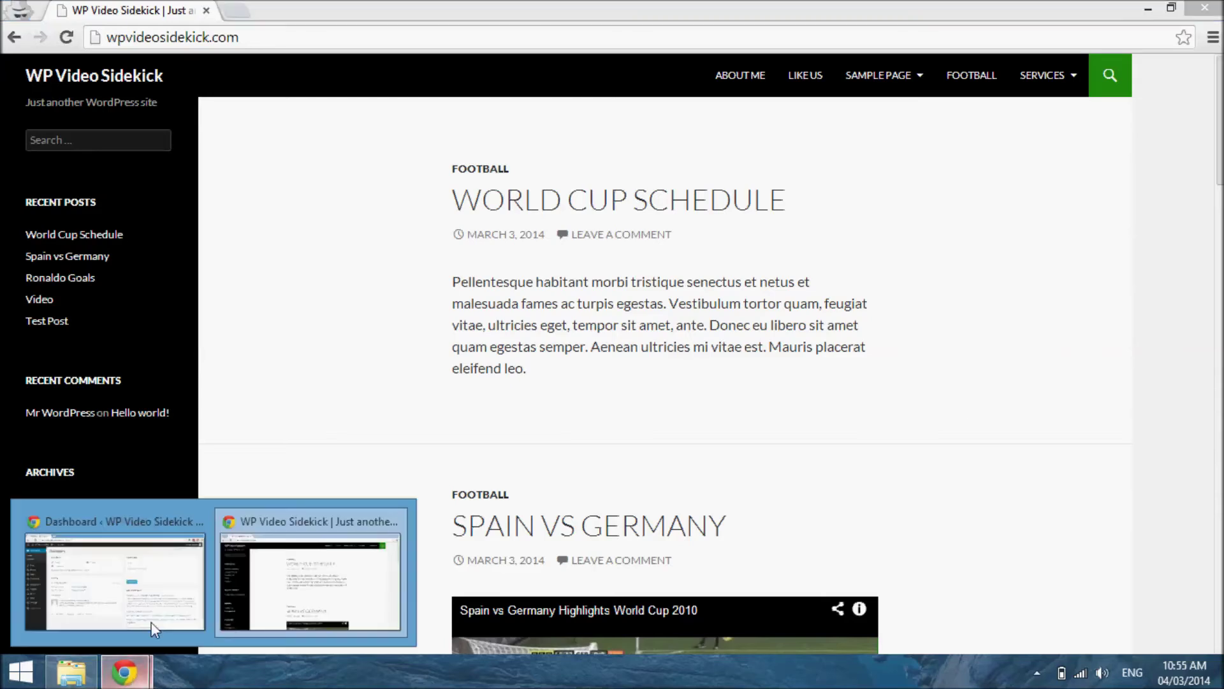
click(151, 621)
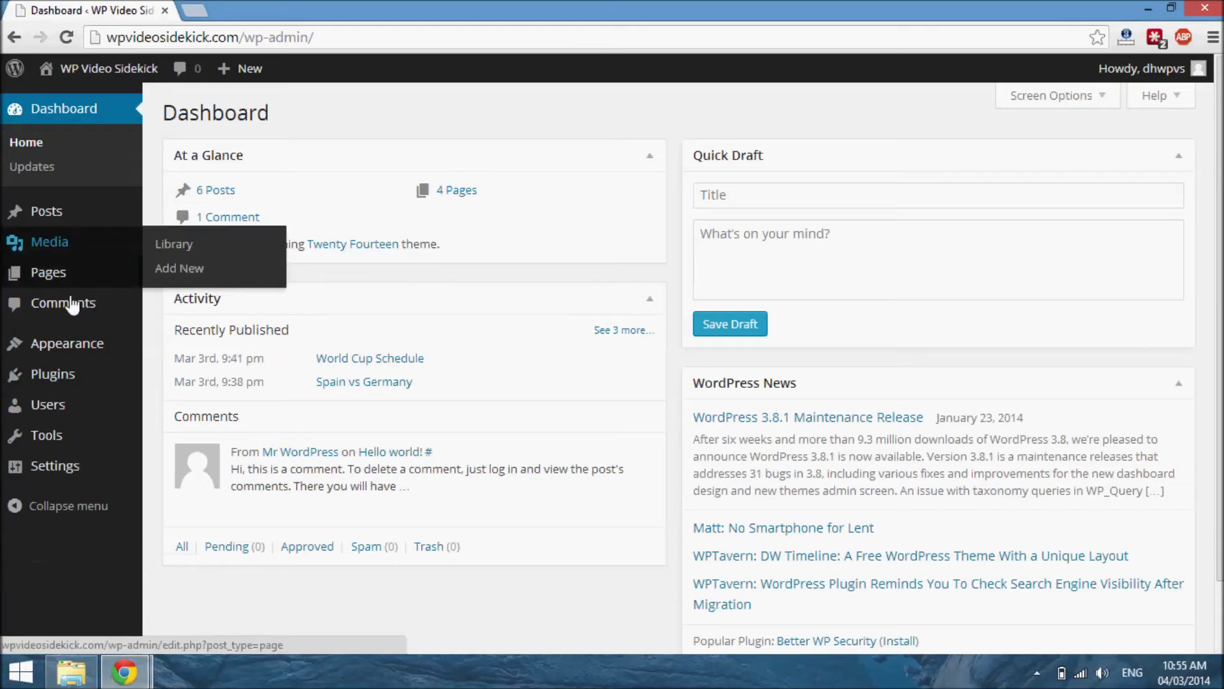
mouse_move(75, 343)
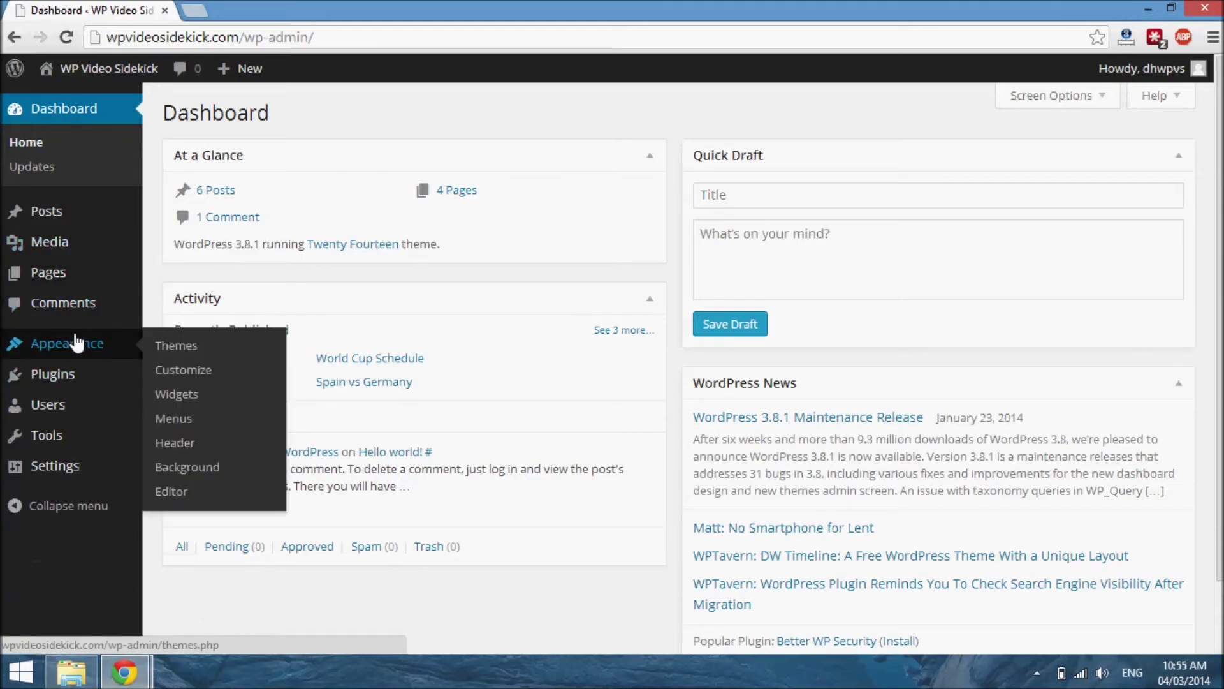
mouse_move(64, 472)
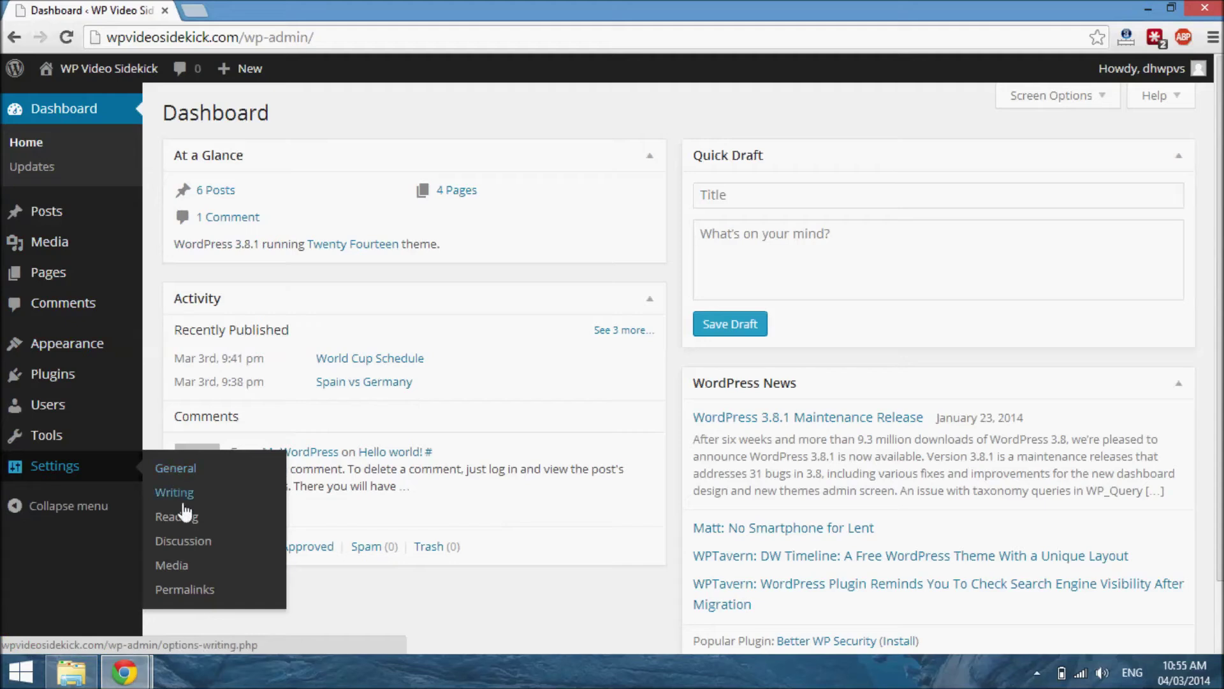
click(183, 520)
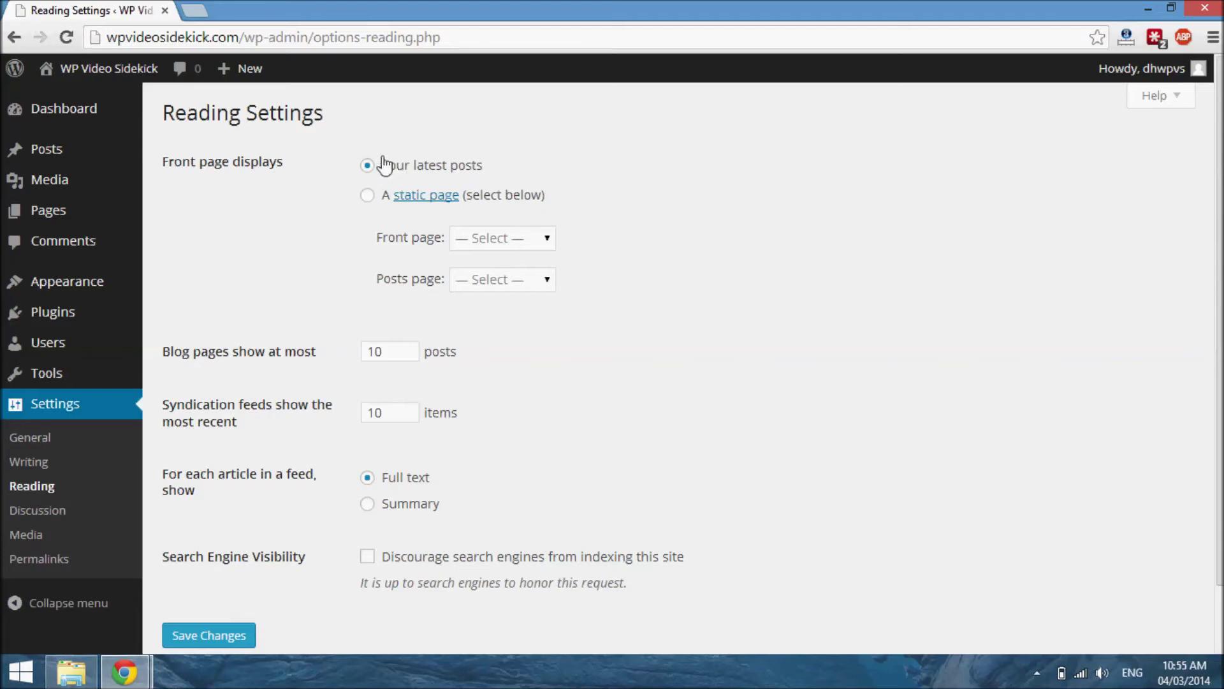
click(368, 195)
click(546, 243)
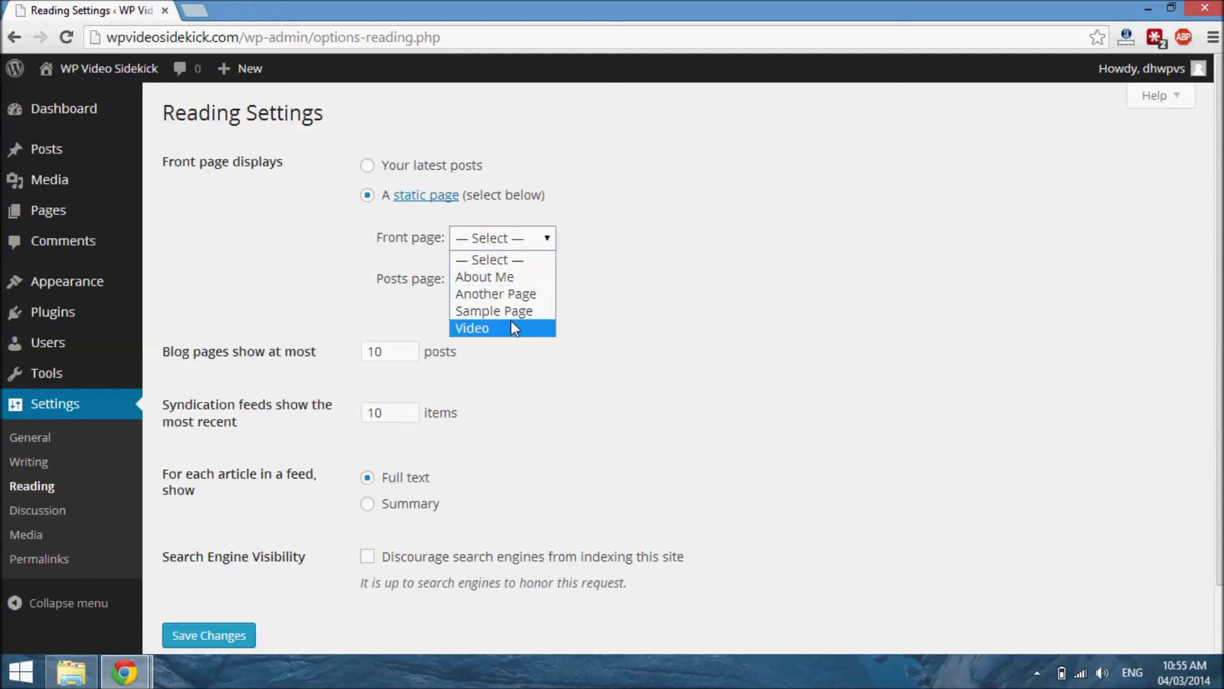
click(513, 276)
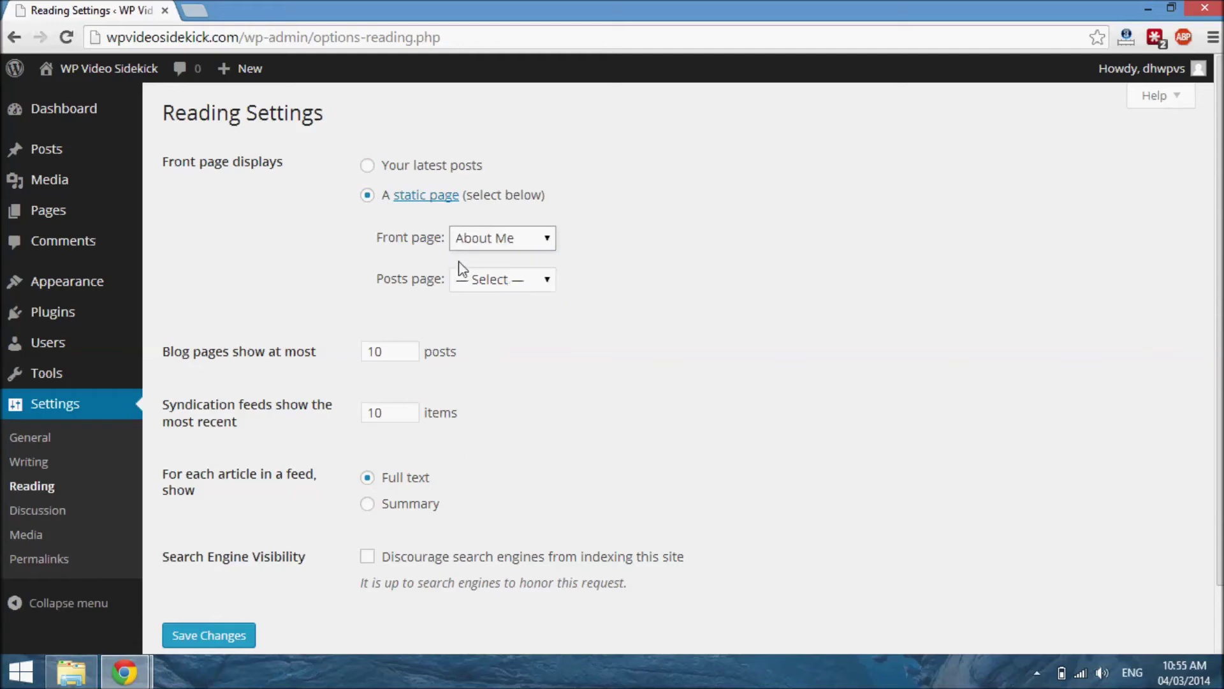
click(238, 636)
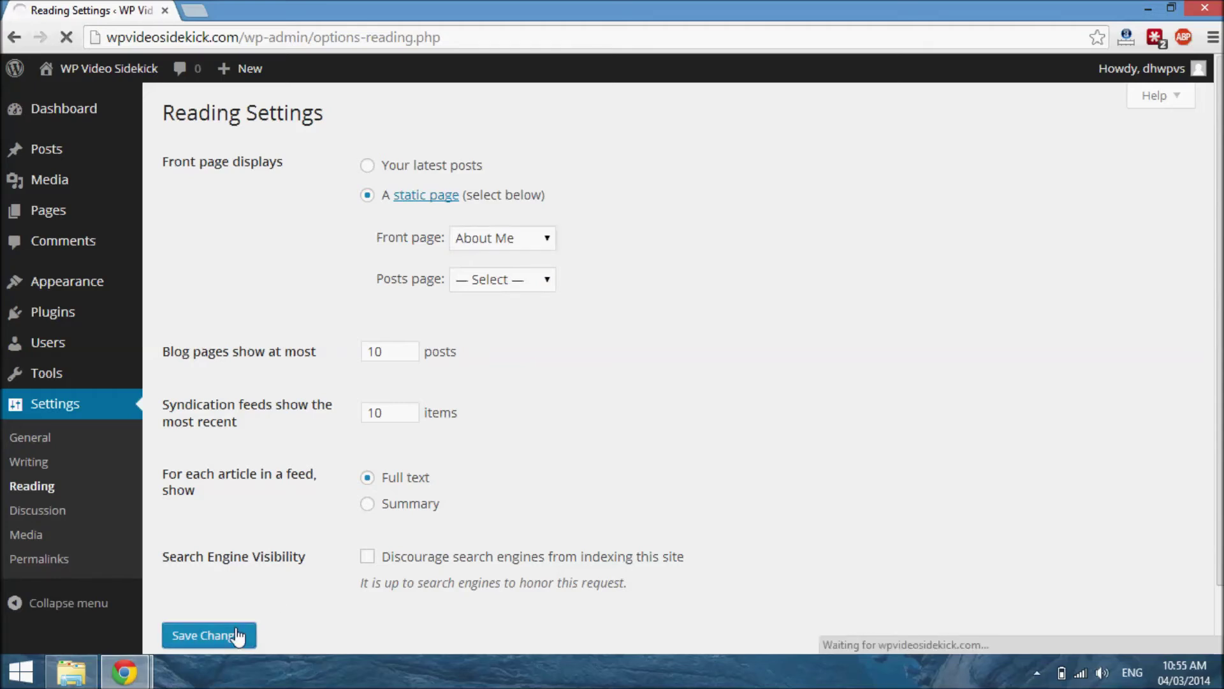
mouse_move(142, 673)
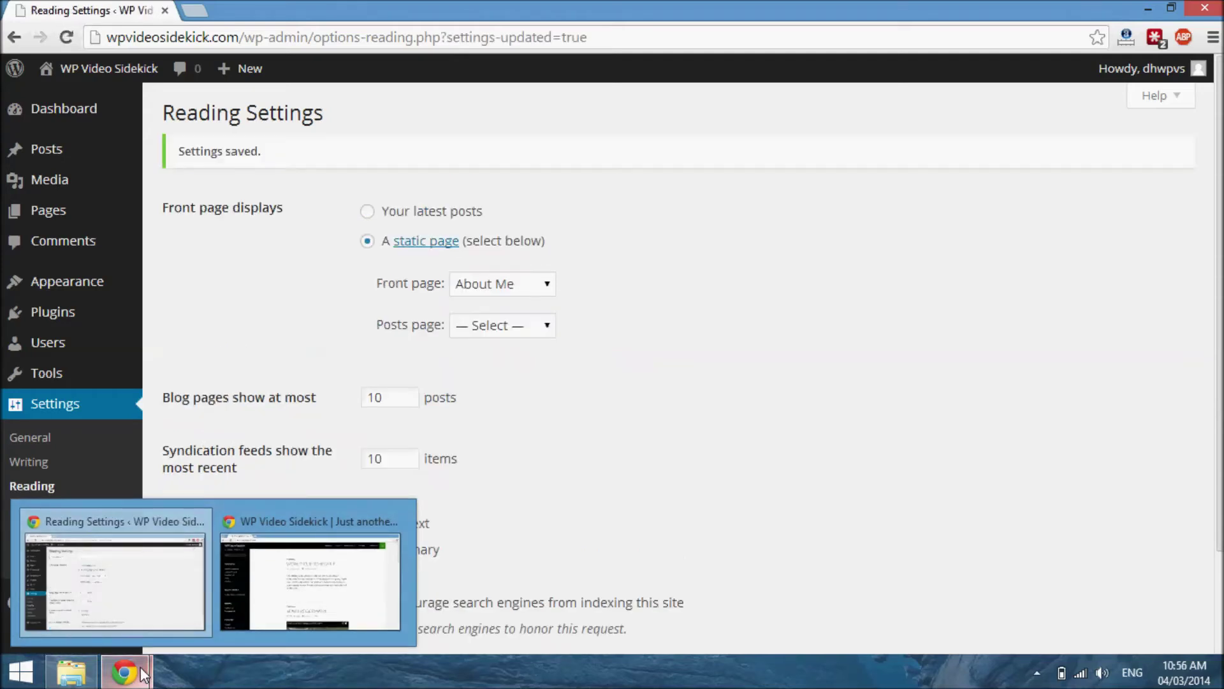
Switch to the live site window and reload it so the home page shows About Me
click(143, 675)
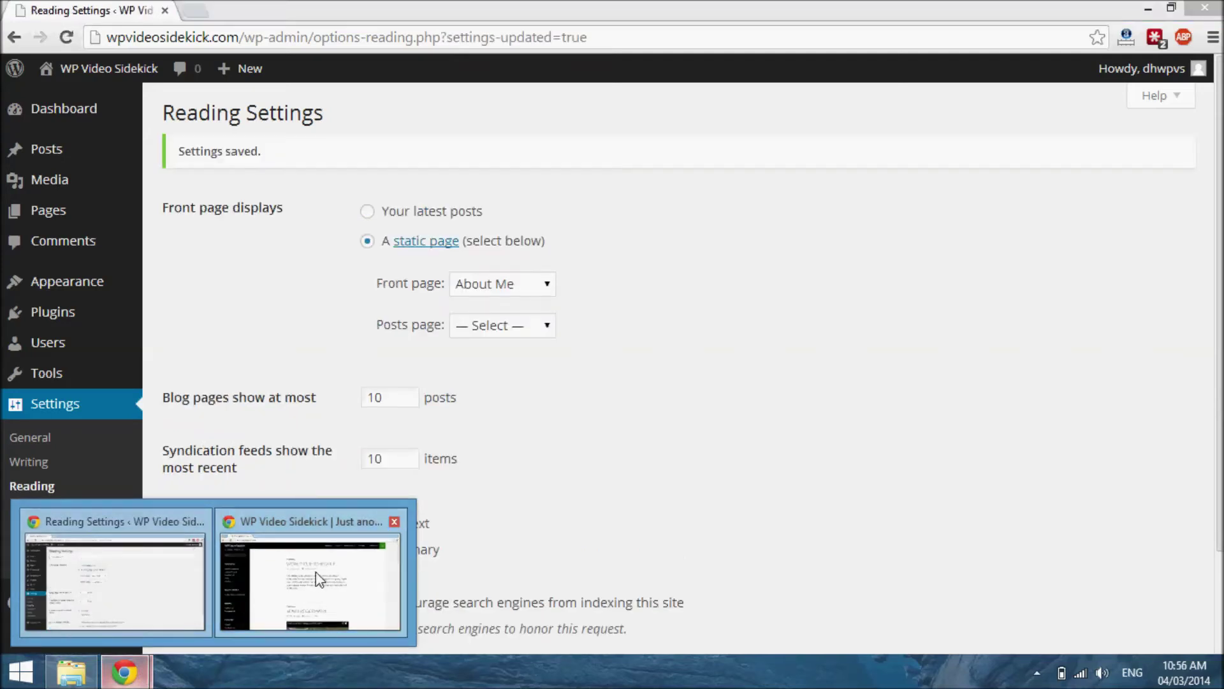
click(316, 574)
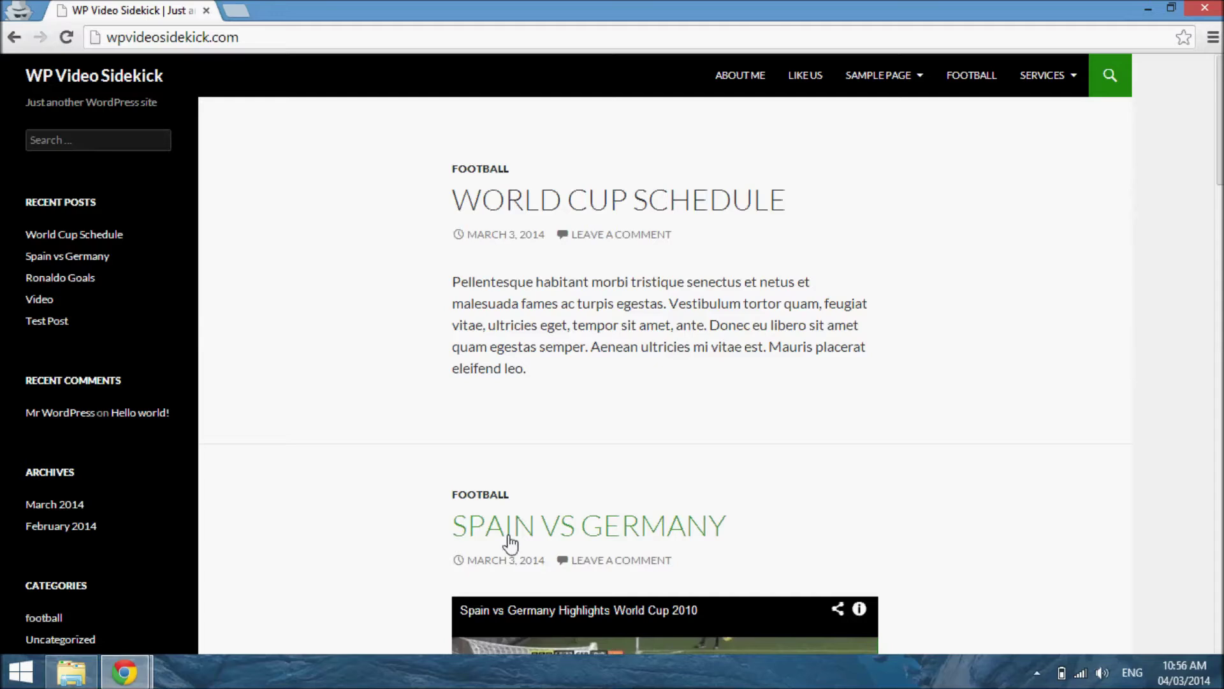
scroll(510, 543, down, 6)
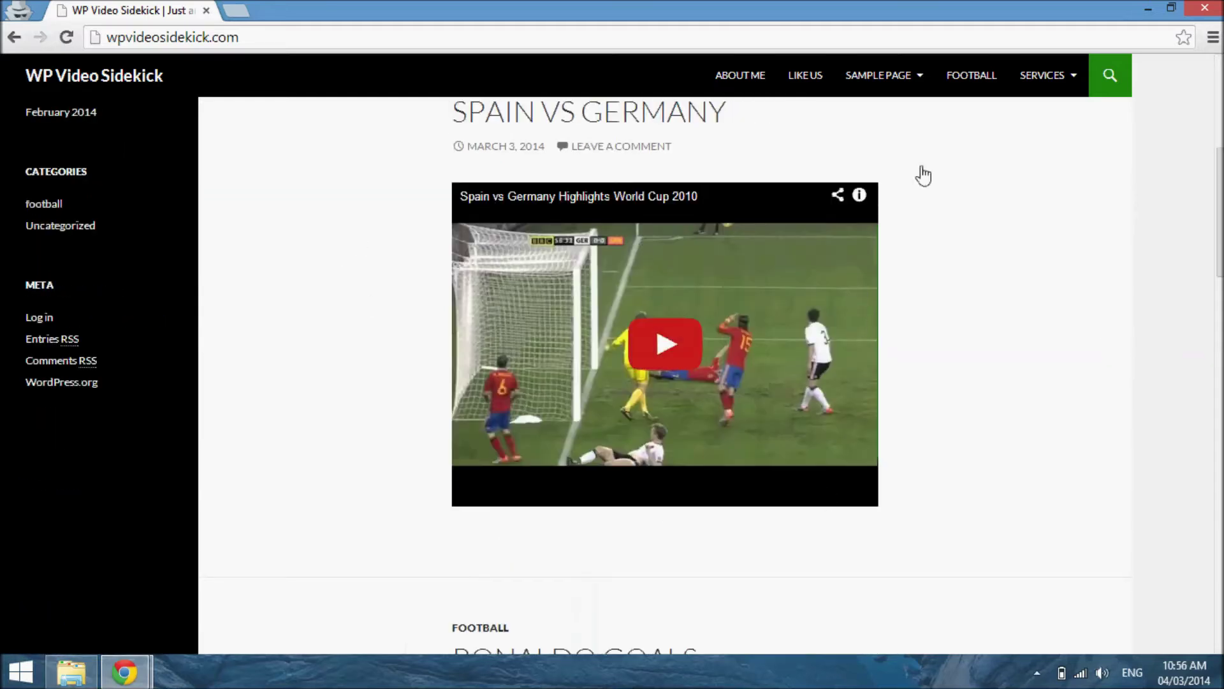
scroll(1051, 497, up, 6)
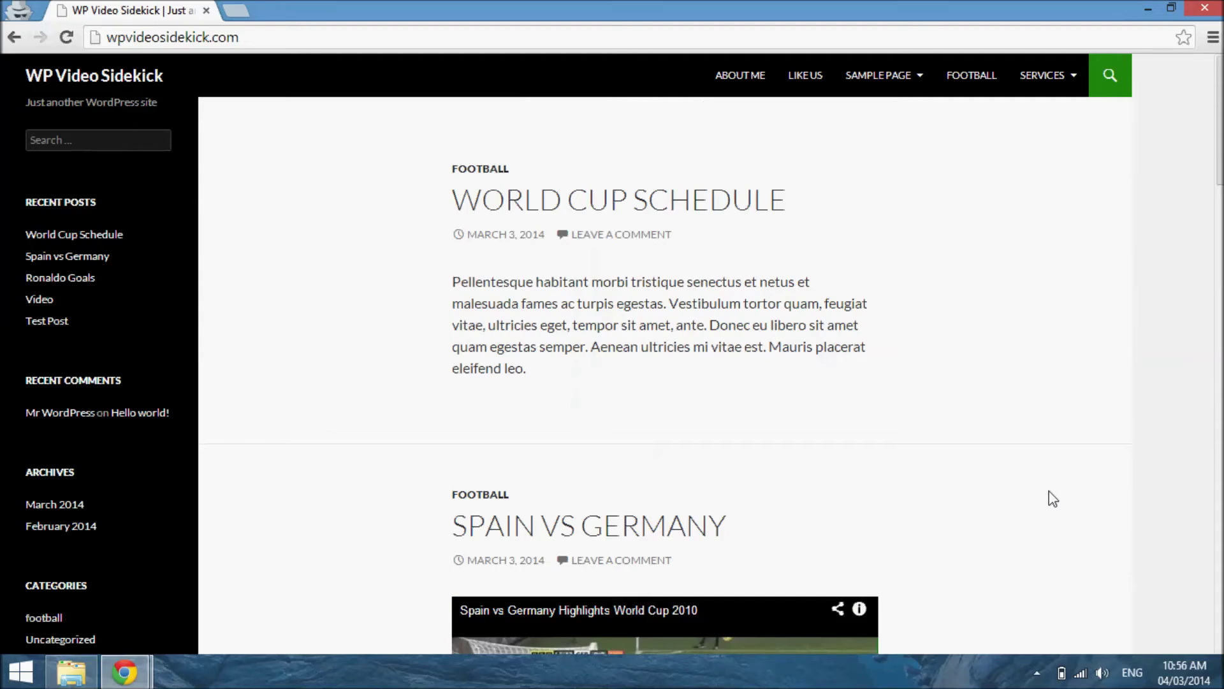
click(66, 37)
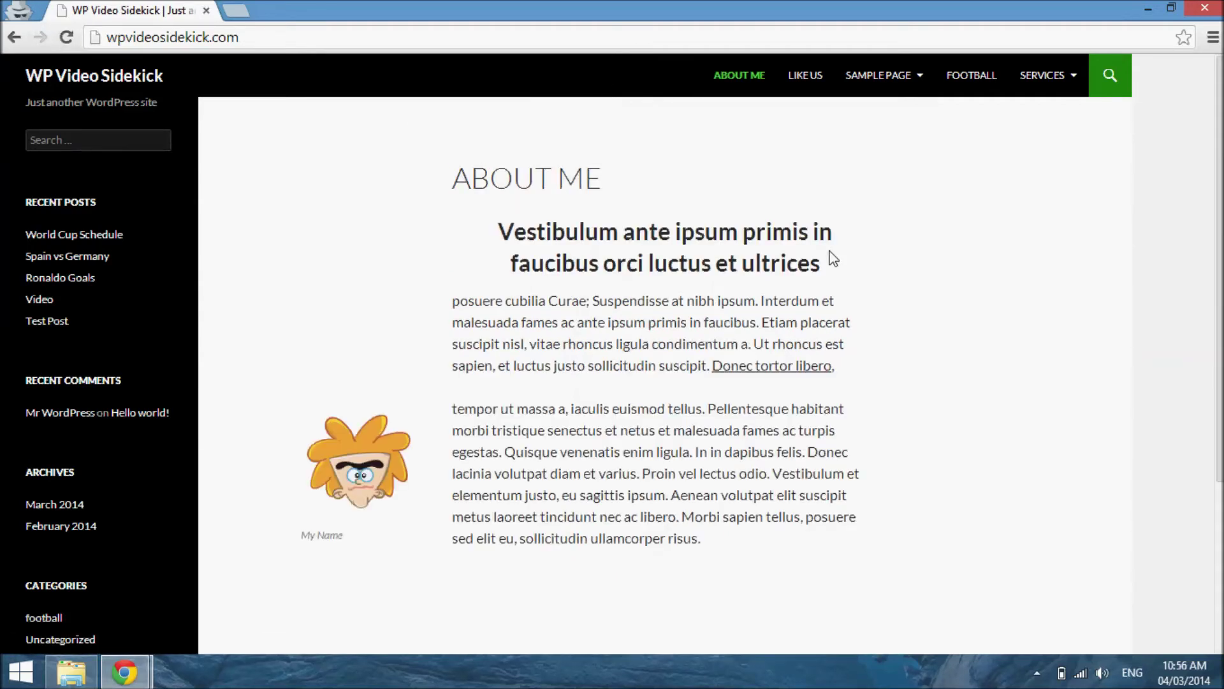
scroll(953, 270, down, 2)
scroll(953, 270, up, 2)
Add a new page titled 'Blog' with no content and publish it
mouse_move(123, 671)
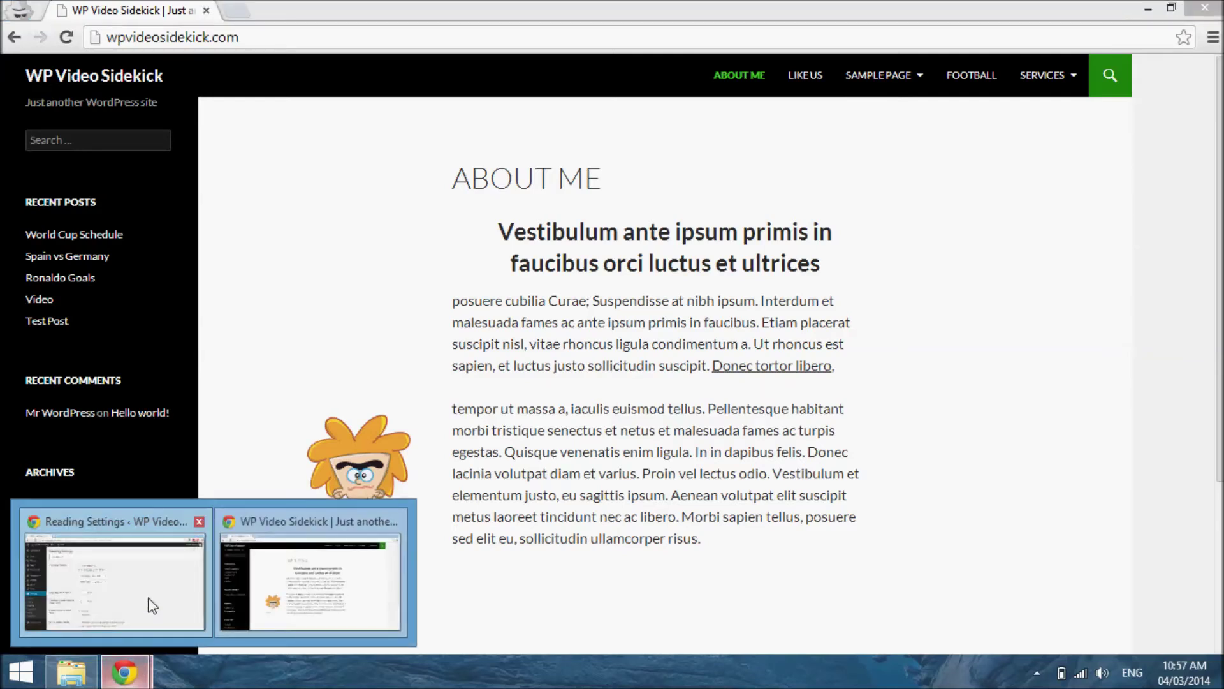
click(151, 606)
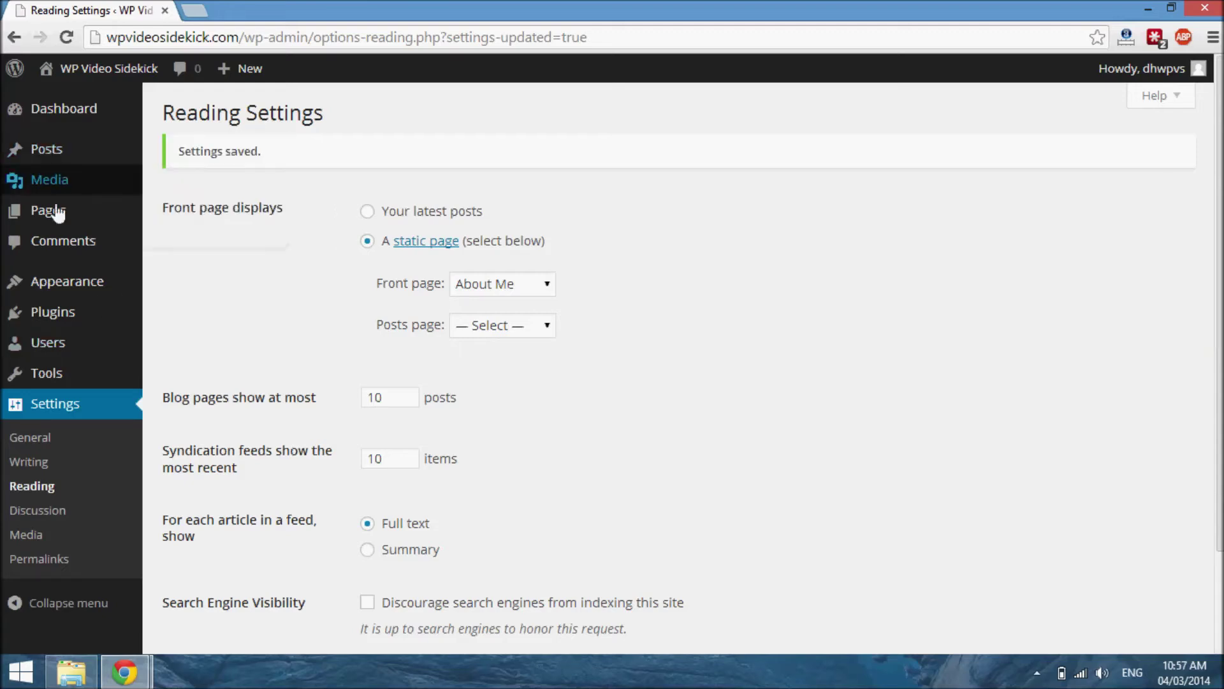
mouse_move(58, 214)
click(167, 237)
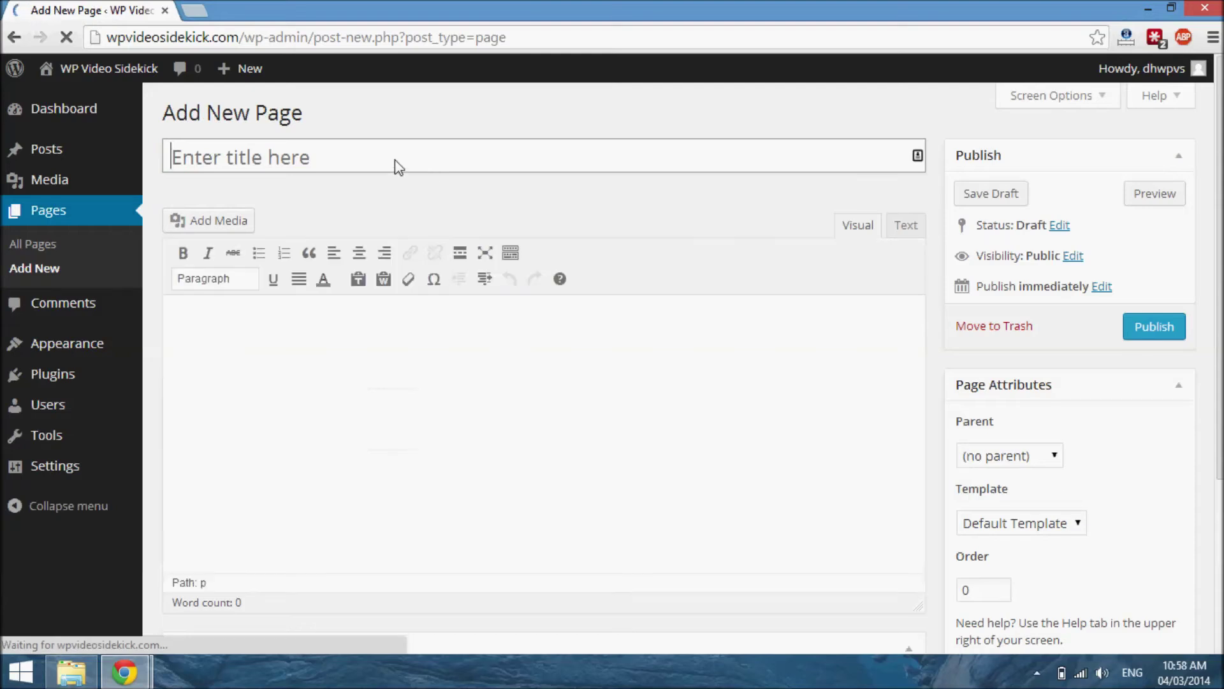
text(Blog)
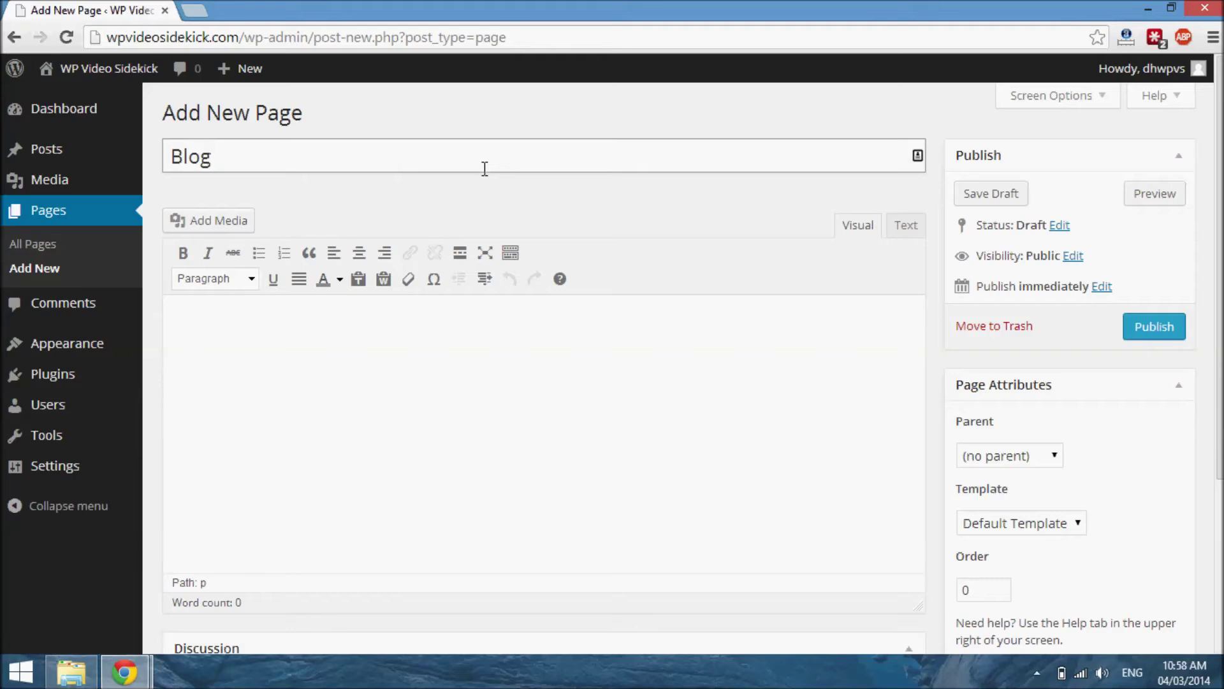
click(290, 355)
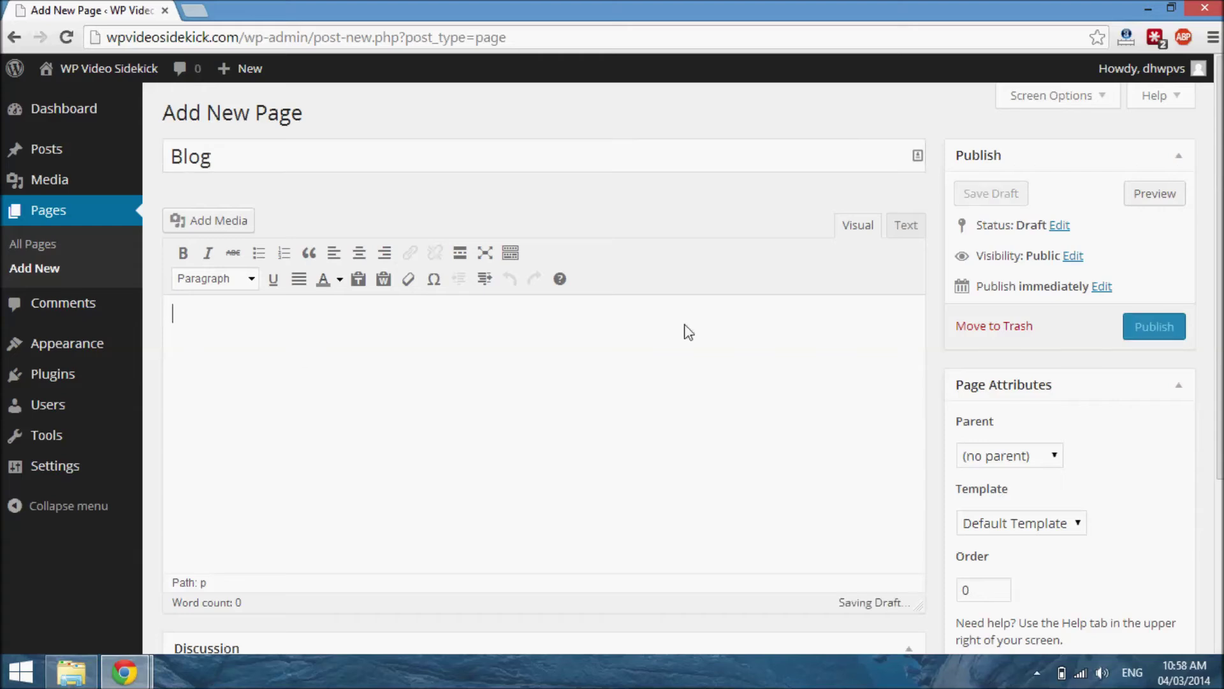
mouse_move(1221, 171)
mouse_down()
mouse_move(1221, 300)
mouse_move(1221, 169)
mouse_up()
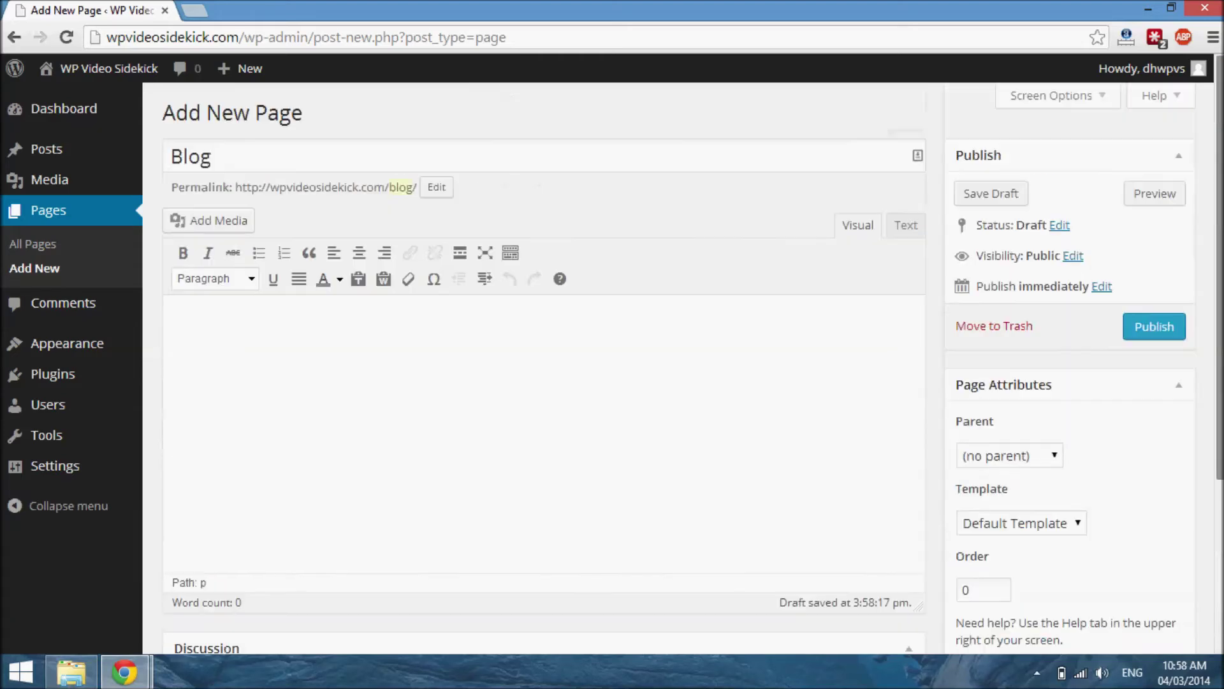
click(1163, 342)
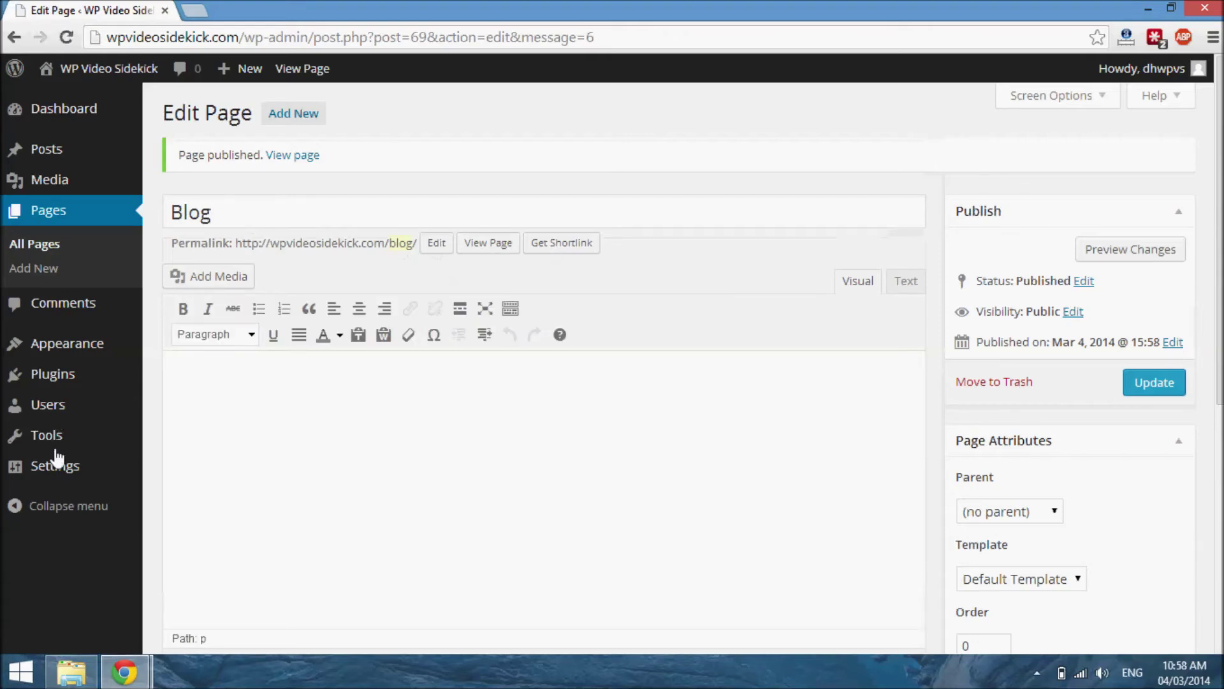
In Settings > Reading, choose Blog as the Posts page
mouse_move(56, 472)
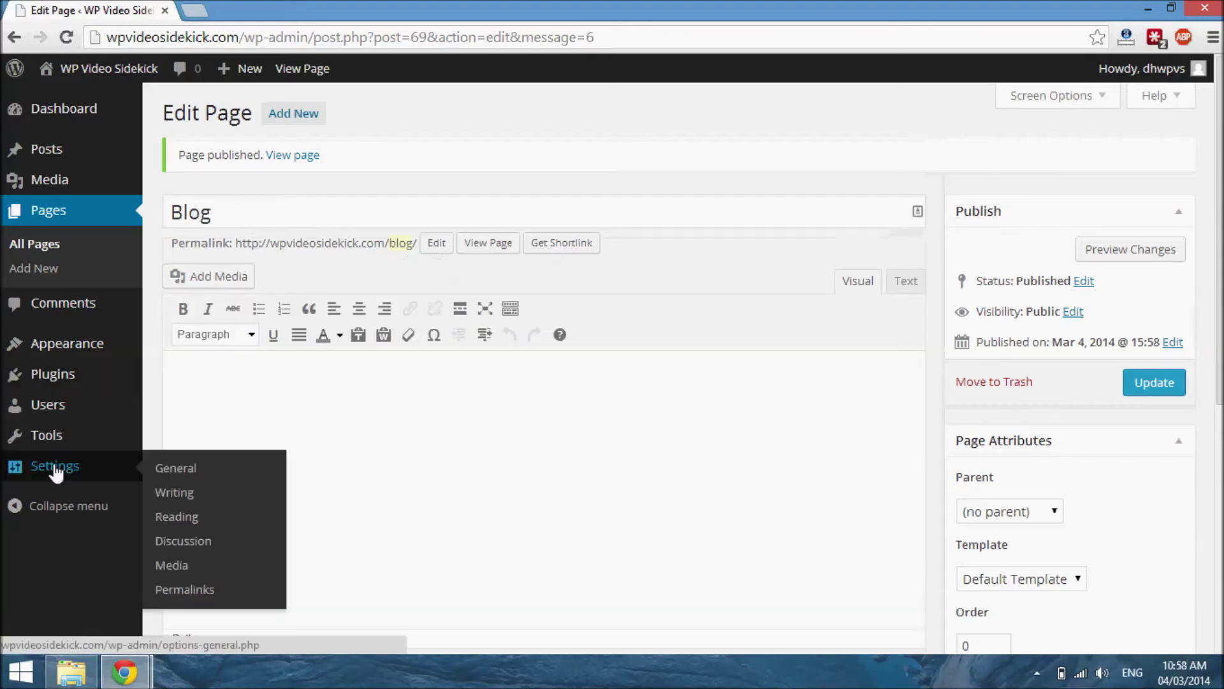
click(171, 517)
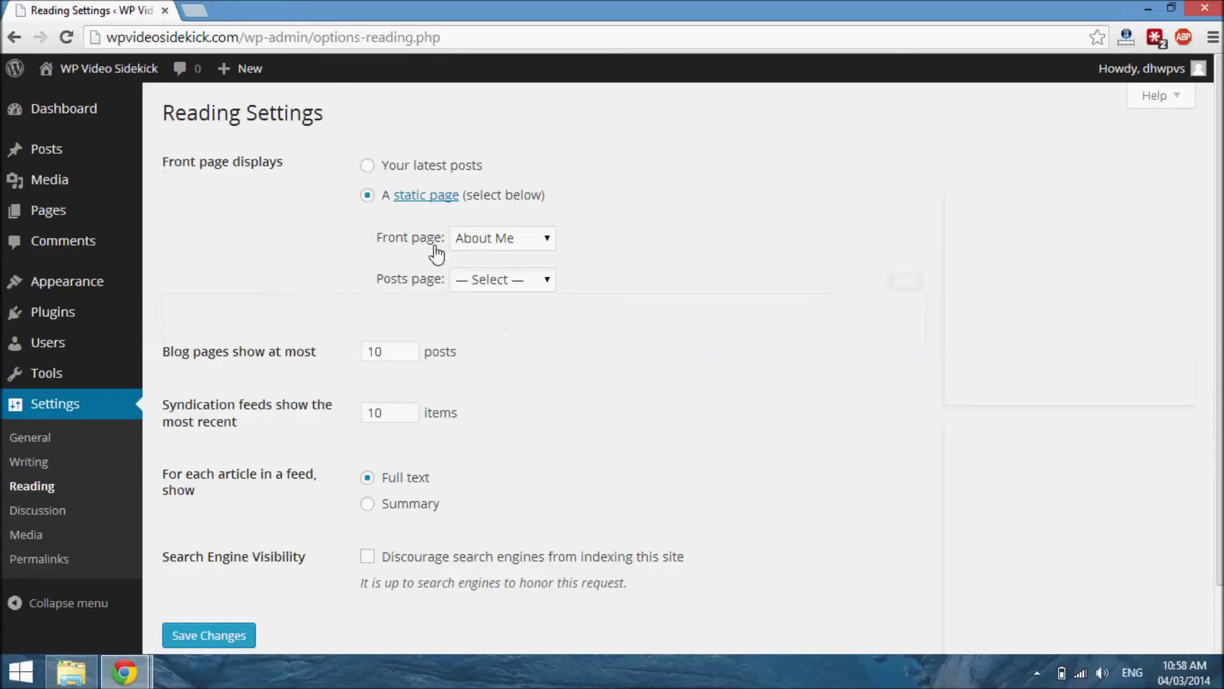
click(550, 287)
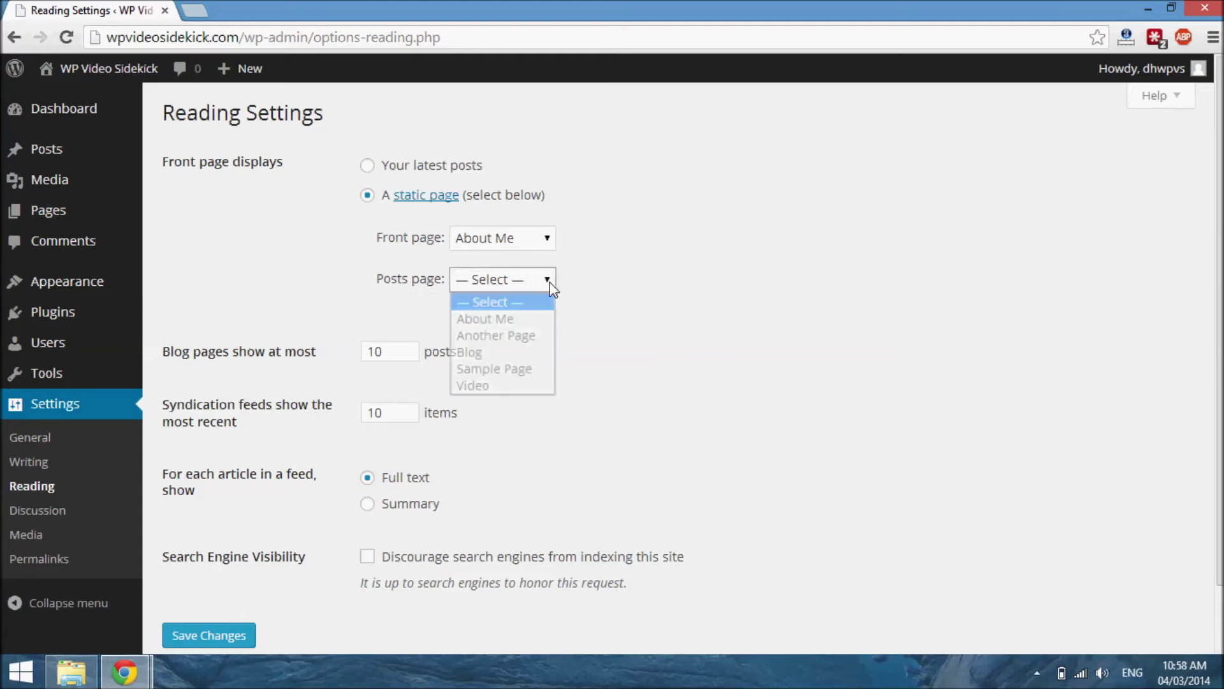
click(500, 361)
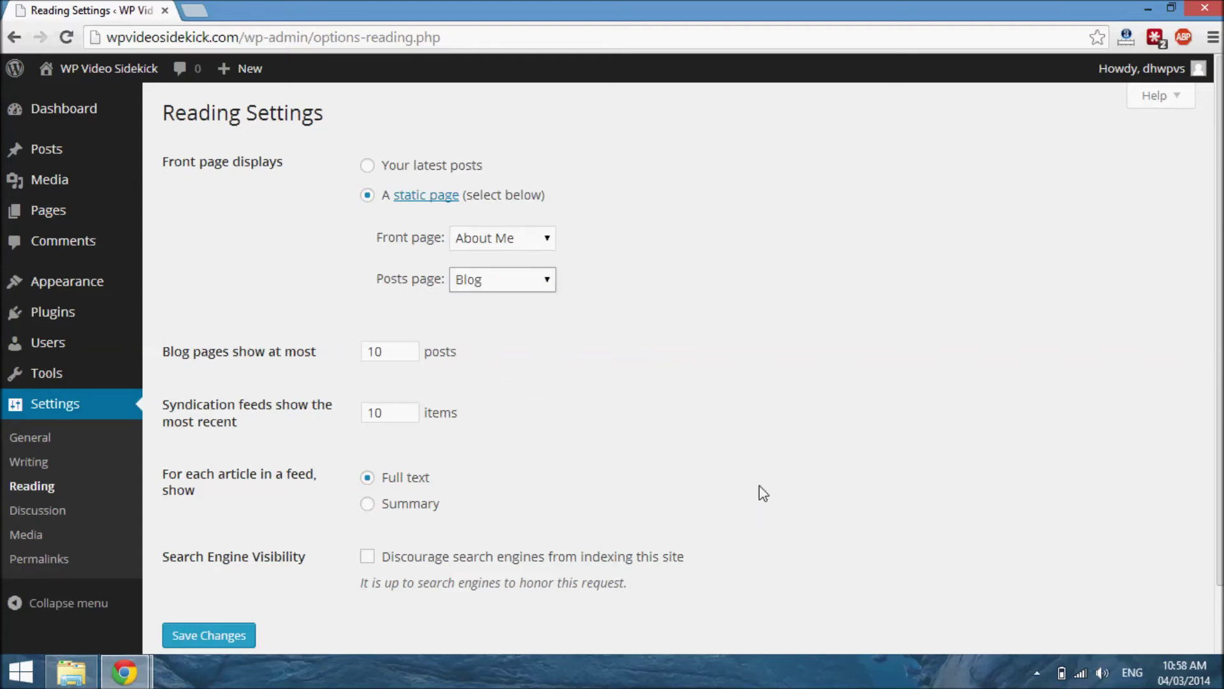
Lower blog pages to show at most 5 posts and reduce the syndication feed item count
scroll(763, 493, down, 2)
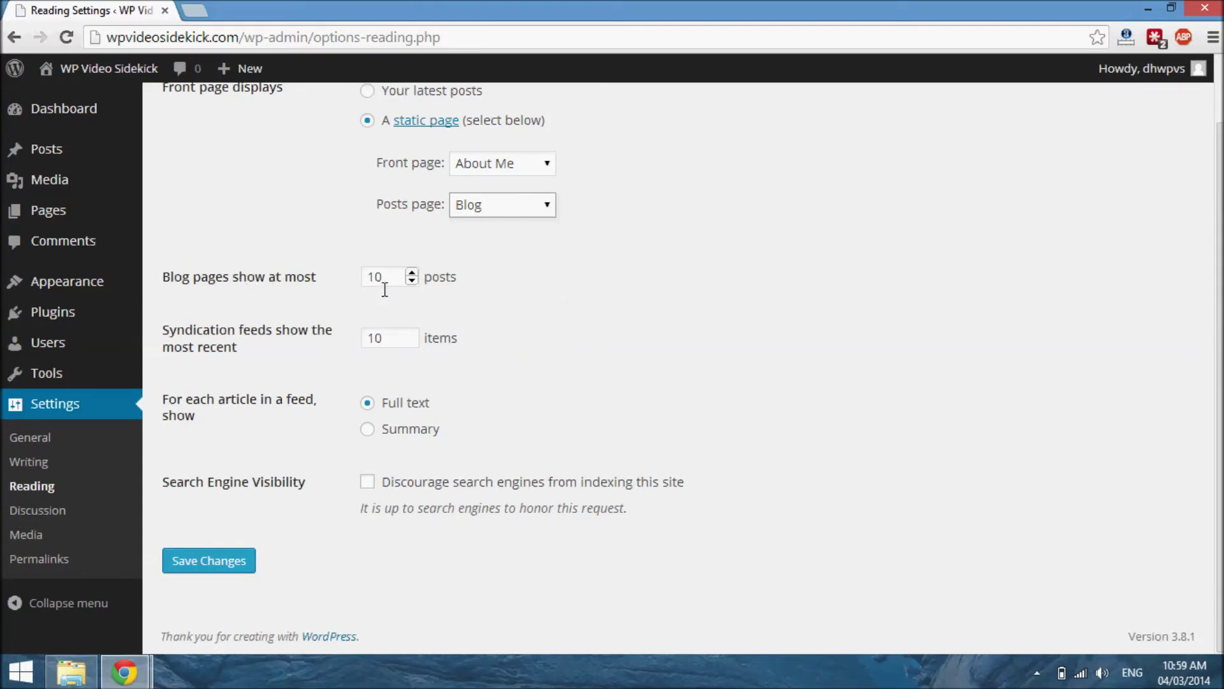
click(412, 280)
click(411, 280)
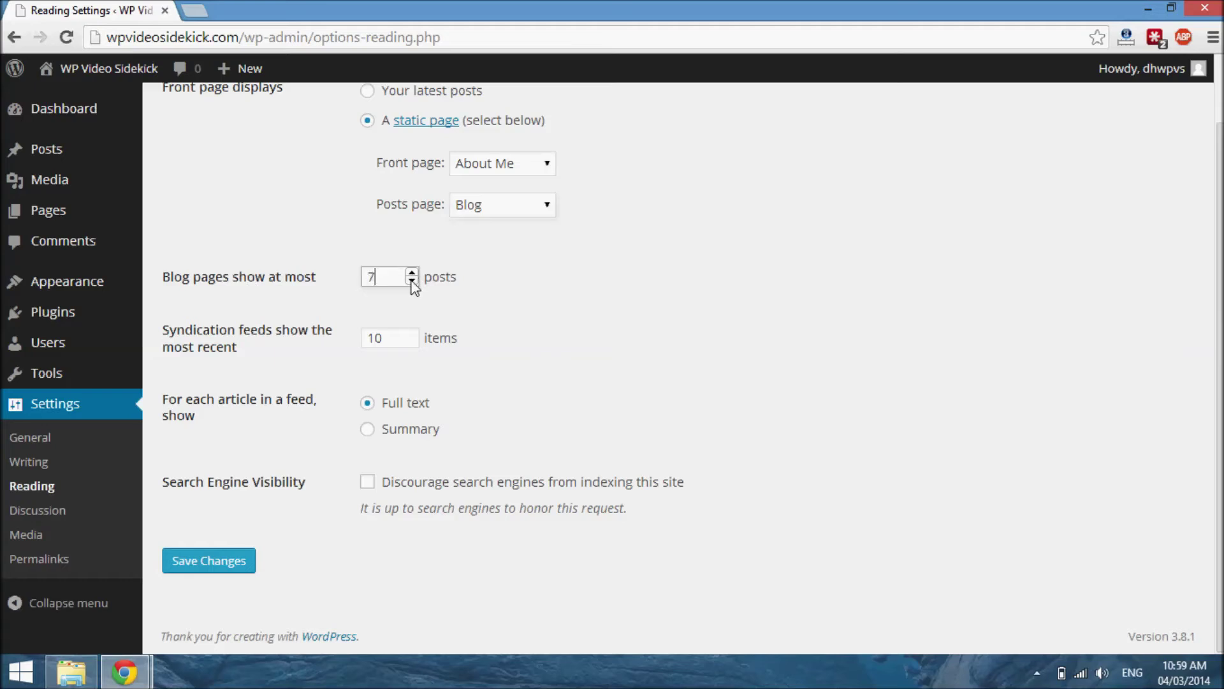
click(412, 281)
click(412, 281)
click(684, 312)
click(412, 335)
click(411, 334)
click(412, 343)
click(412, 343)
click(412, 343)
click(412, 342)
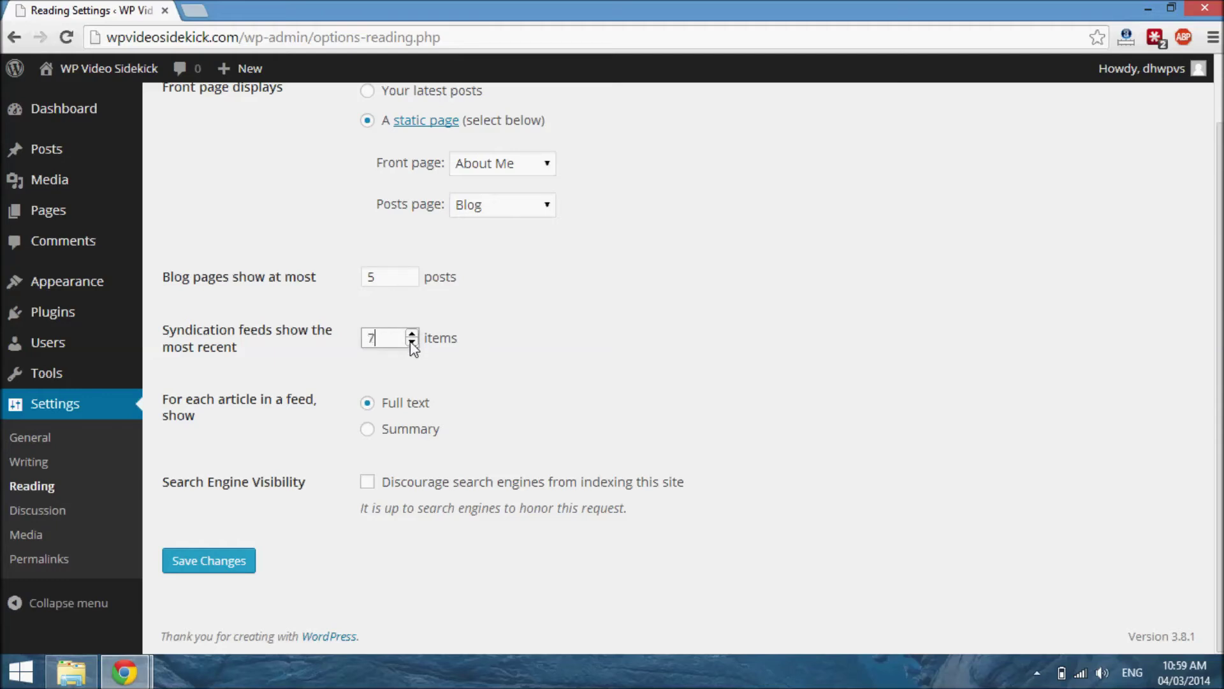
click(412, 342)
click(733, 414)
Save the updated Reading settings
scroll(748, 438, up, 2)
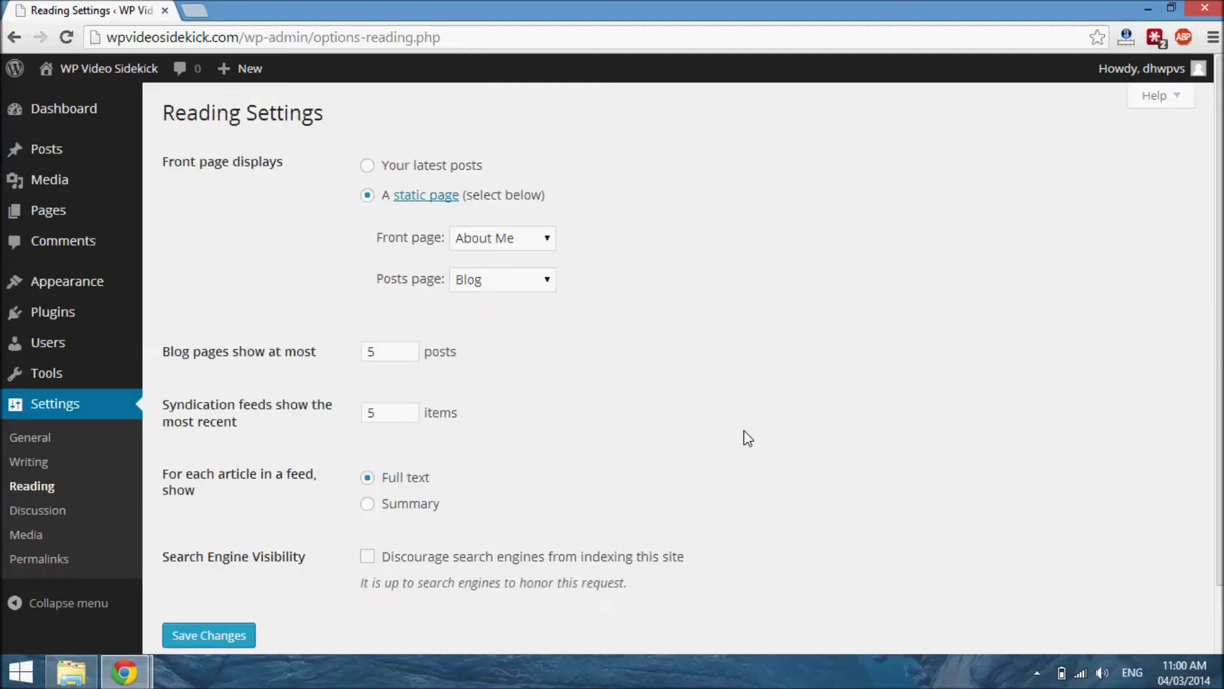
click(246, 638)
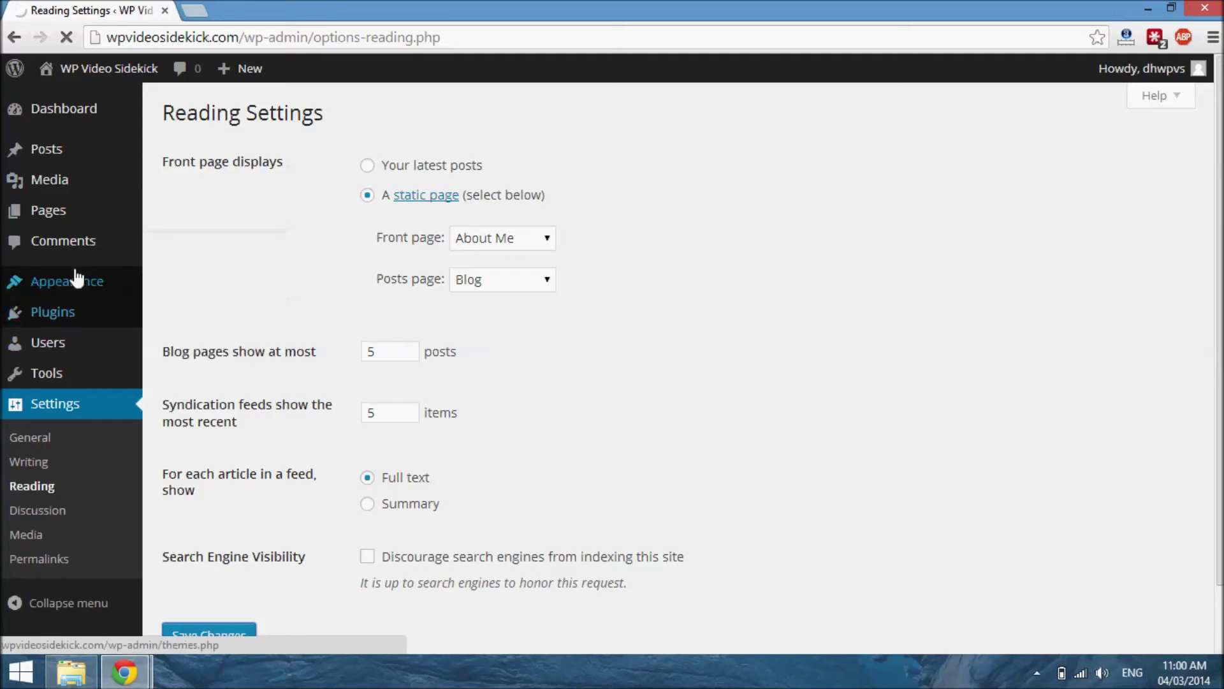
mouse_move(74, 278)
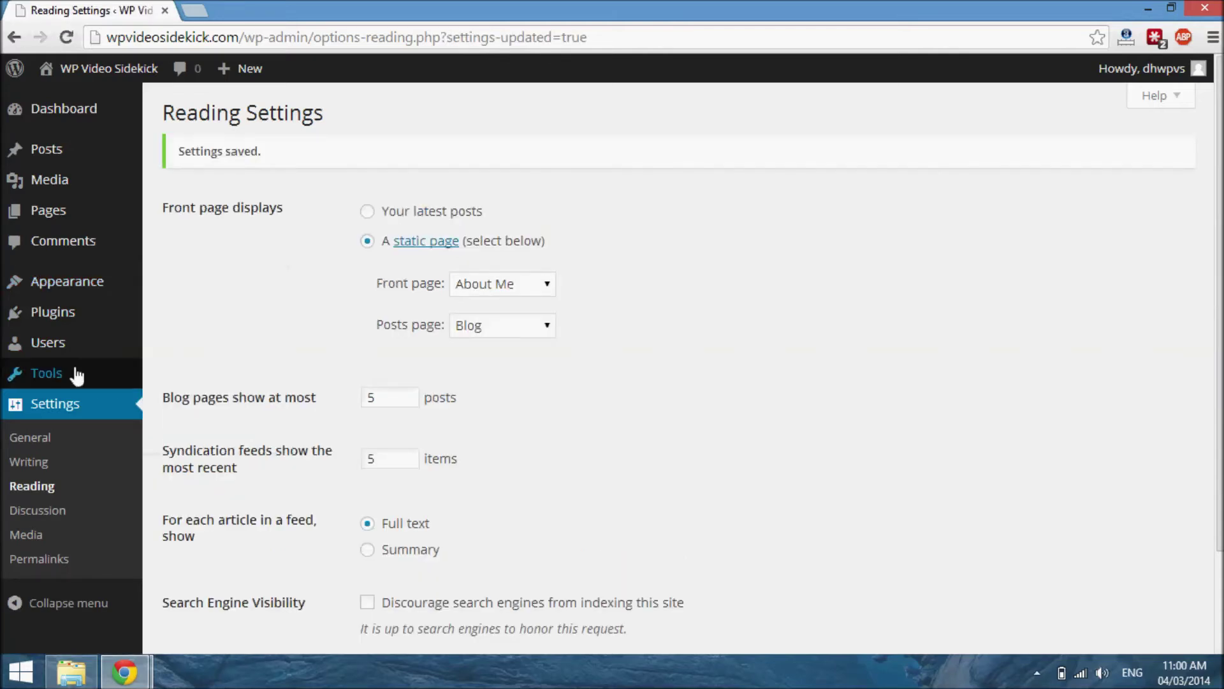
mouse_move(19, 283)
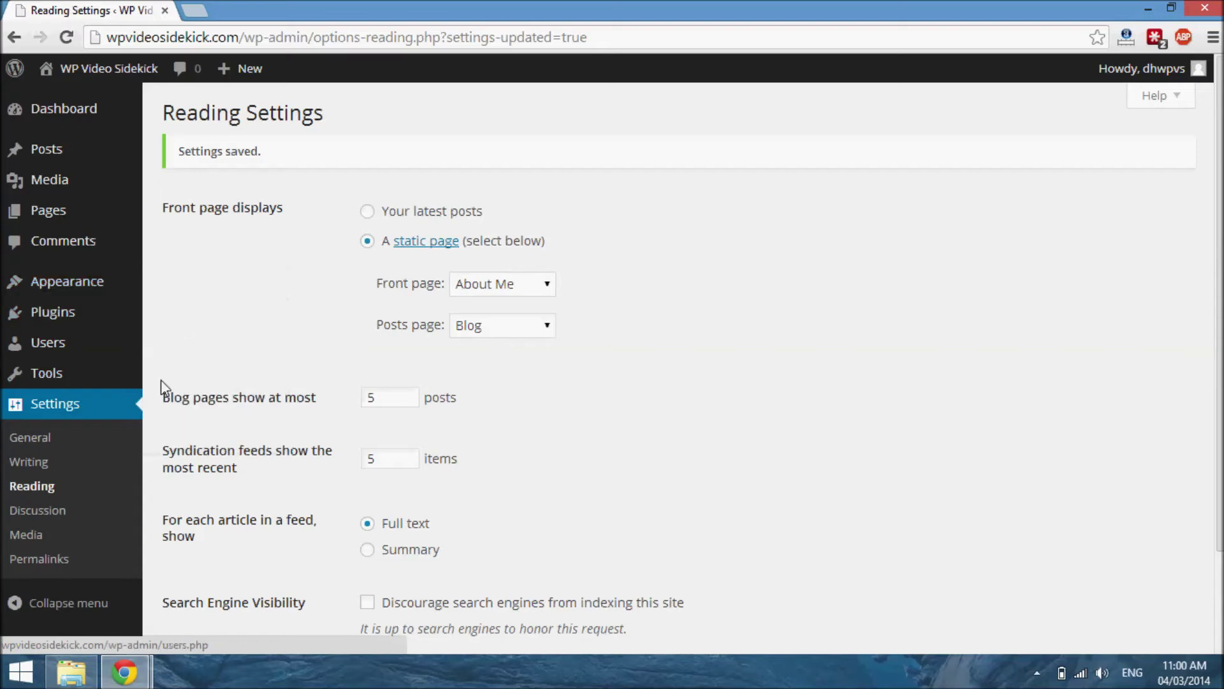
Add the Blog page from Pages as the last Main Menu item, after Services, and save
click(172, 355)
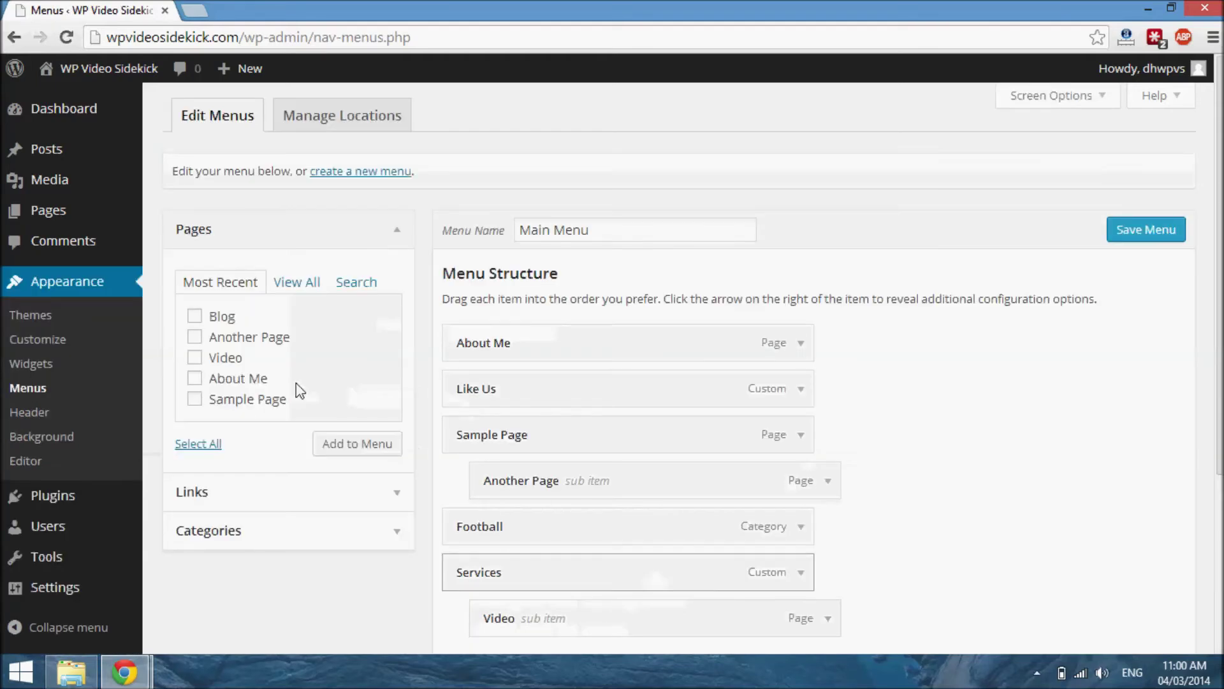
click(195, 316)
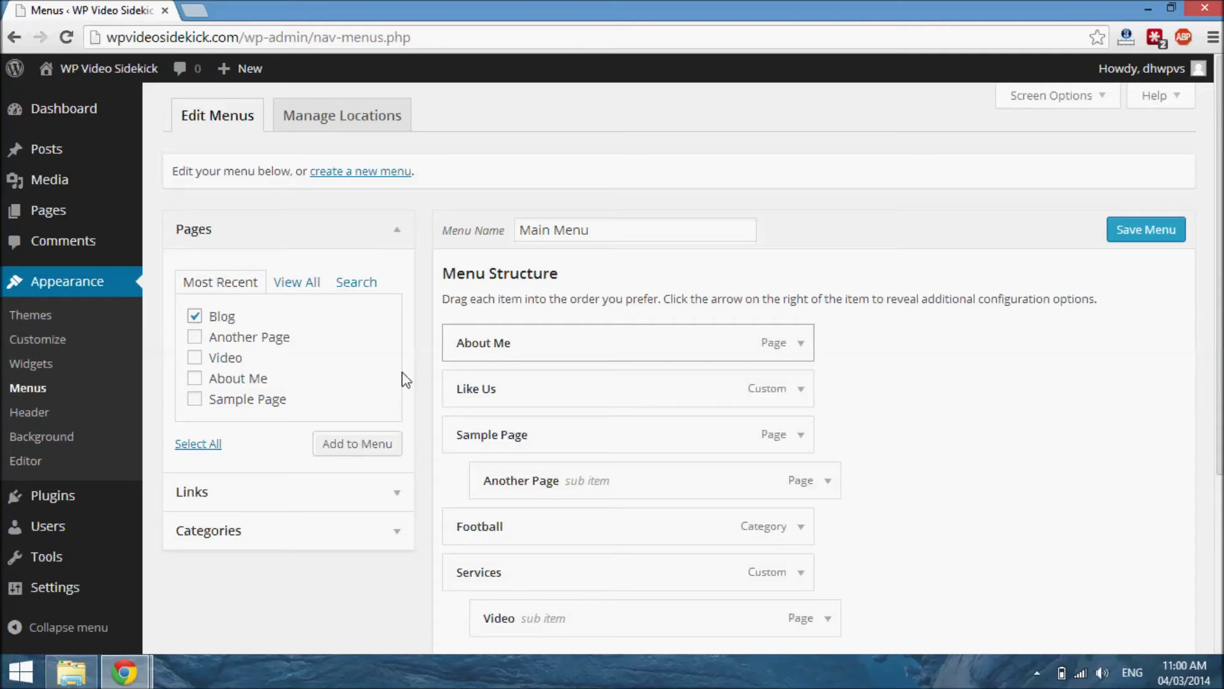
click(355, 444)
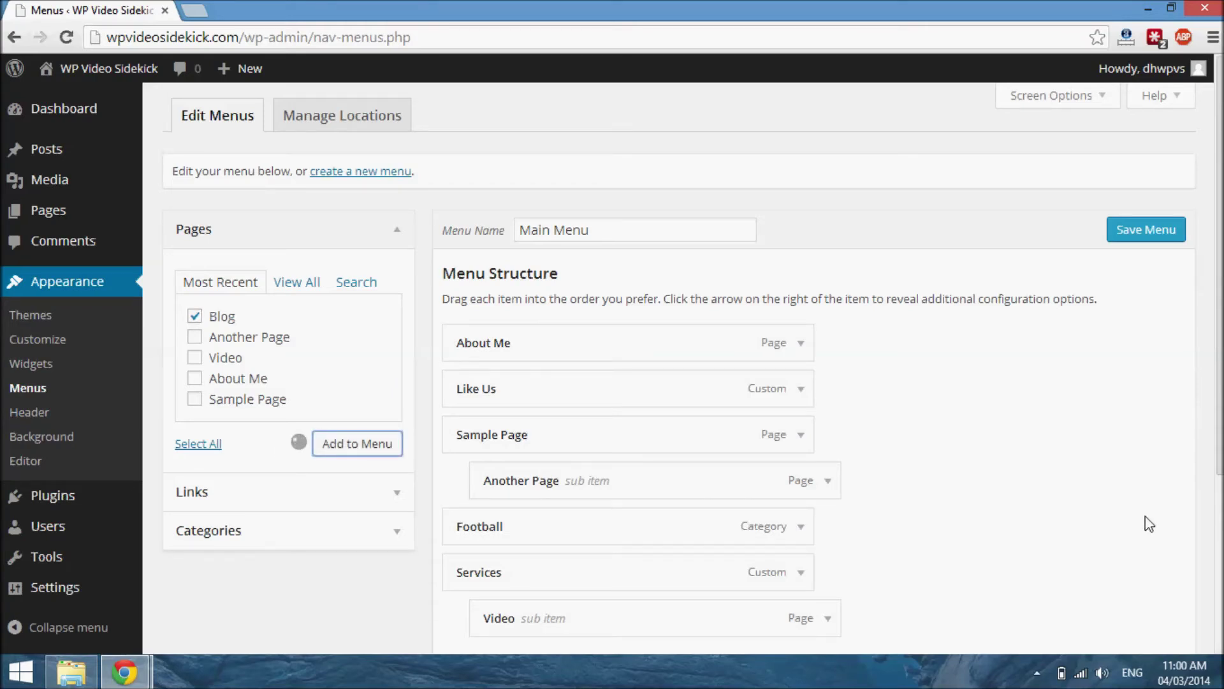
scroll(1149, 523, down, 2)
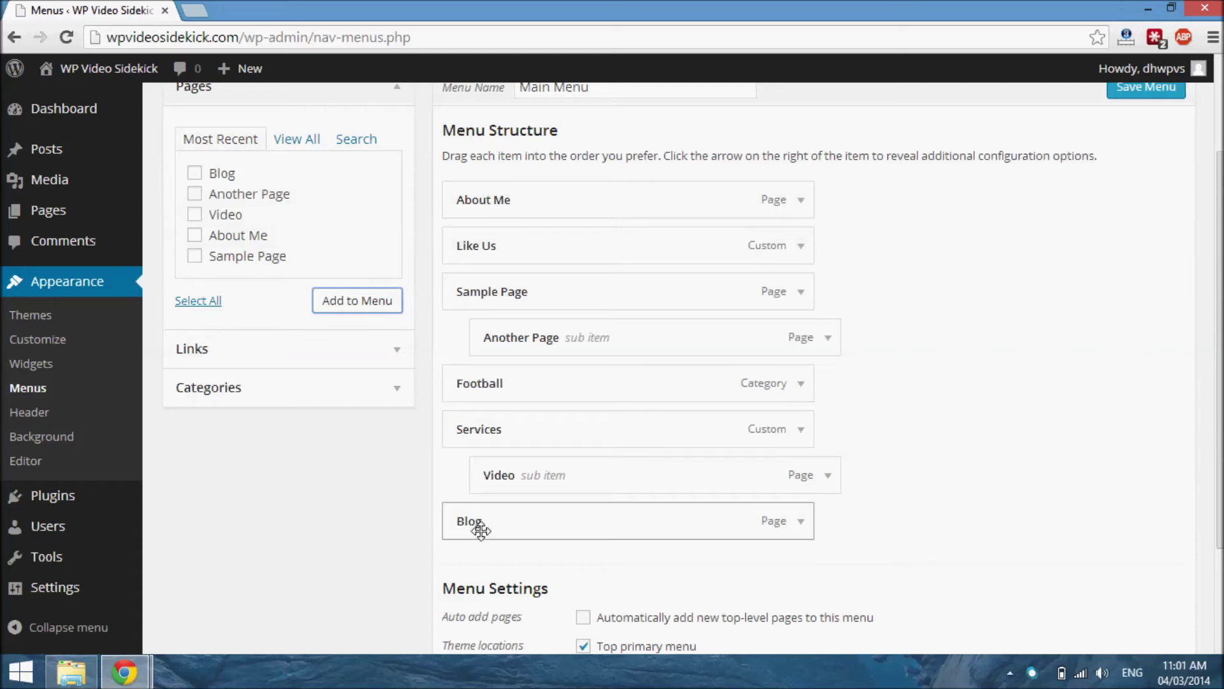
mouse_move(577, 531)
mouse_down()
mouse_move(593, 228)
mouse_move(565, 411)
mouse_move(560, 636)
mouse_move(583, 532)
mouse_up()
click(1148, 89)
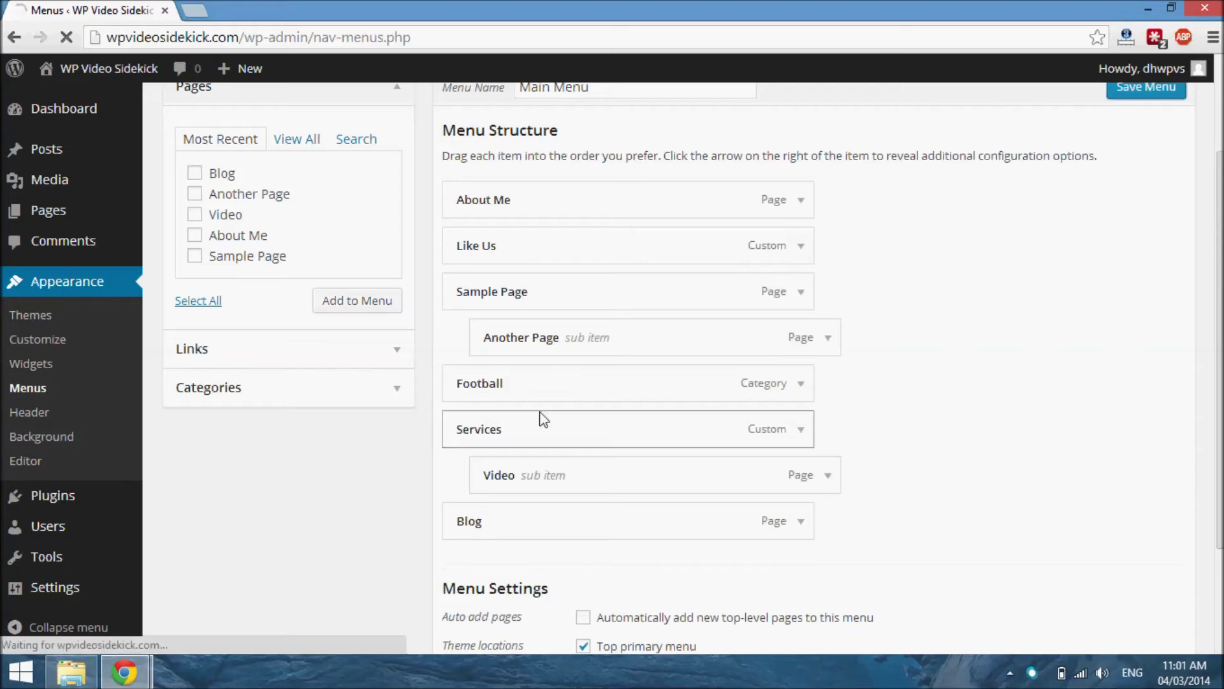
Reload the live site so its navigation picks up the new Blog link
mouse_move(124, 673)
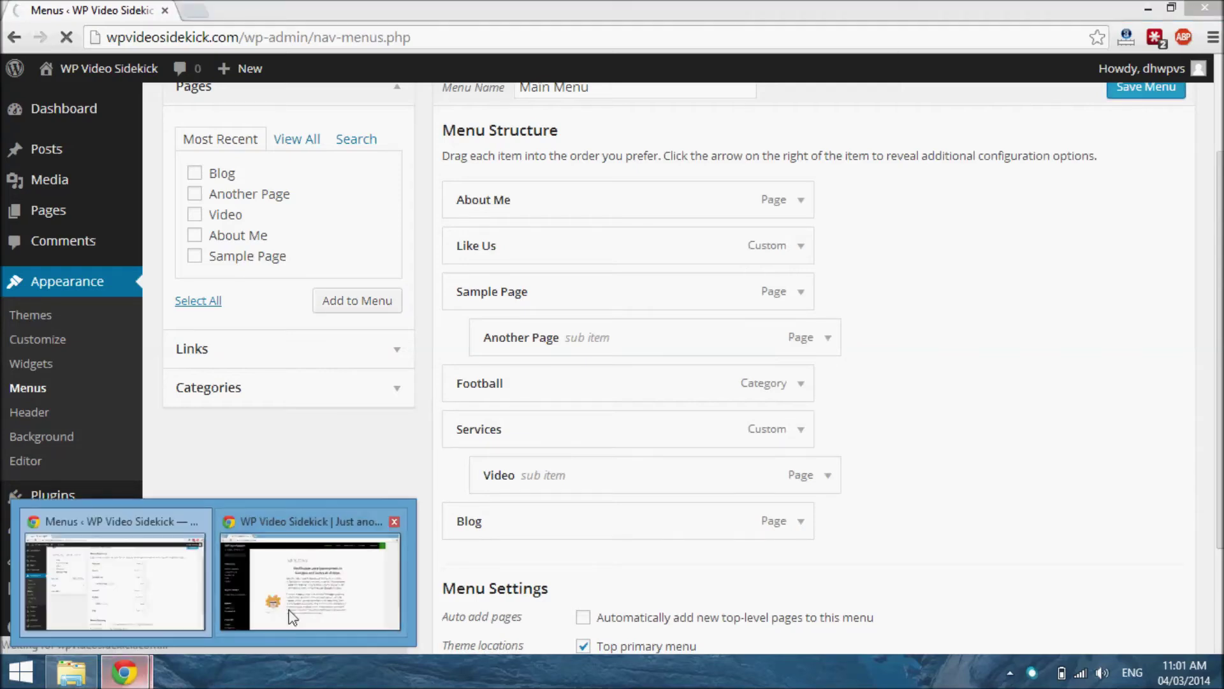
click(314, 587)
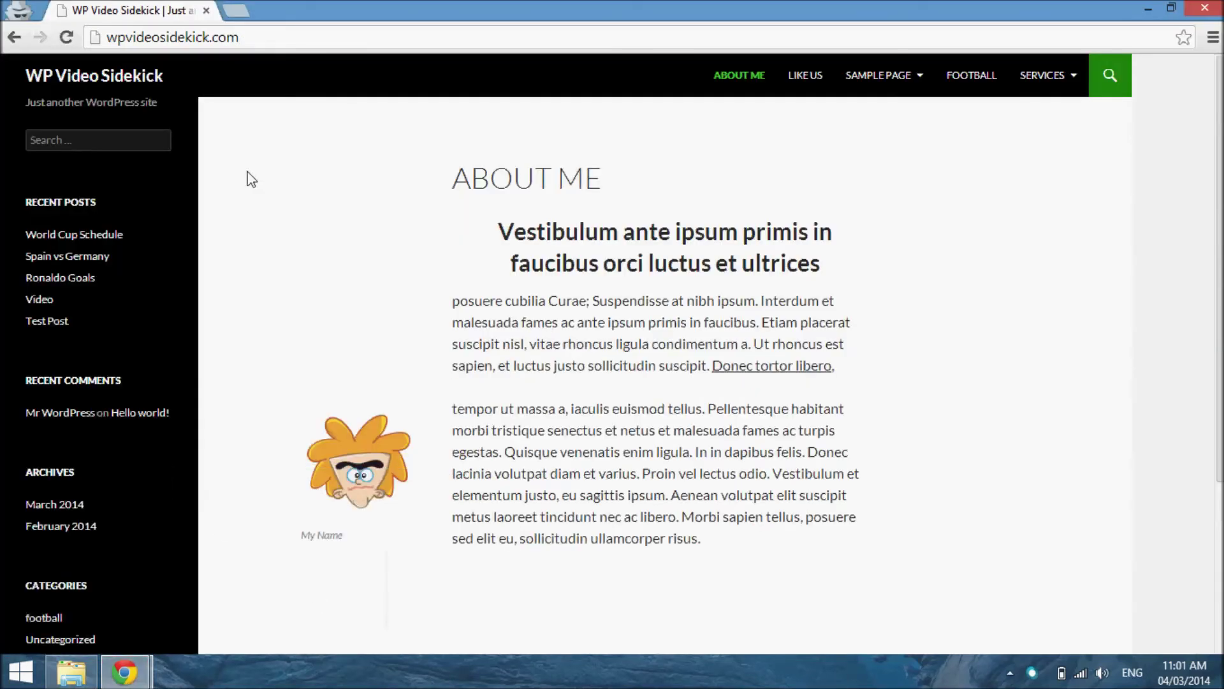
click(67, 38)
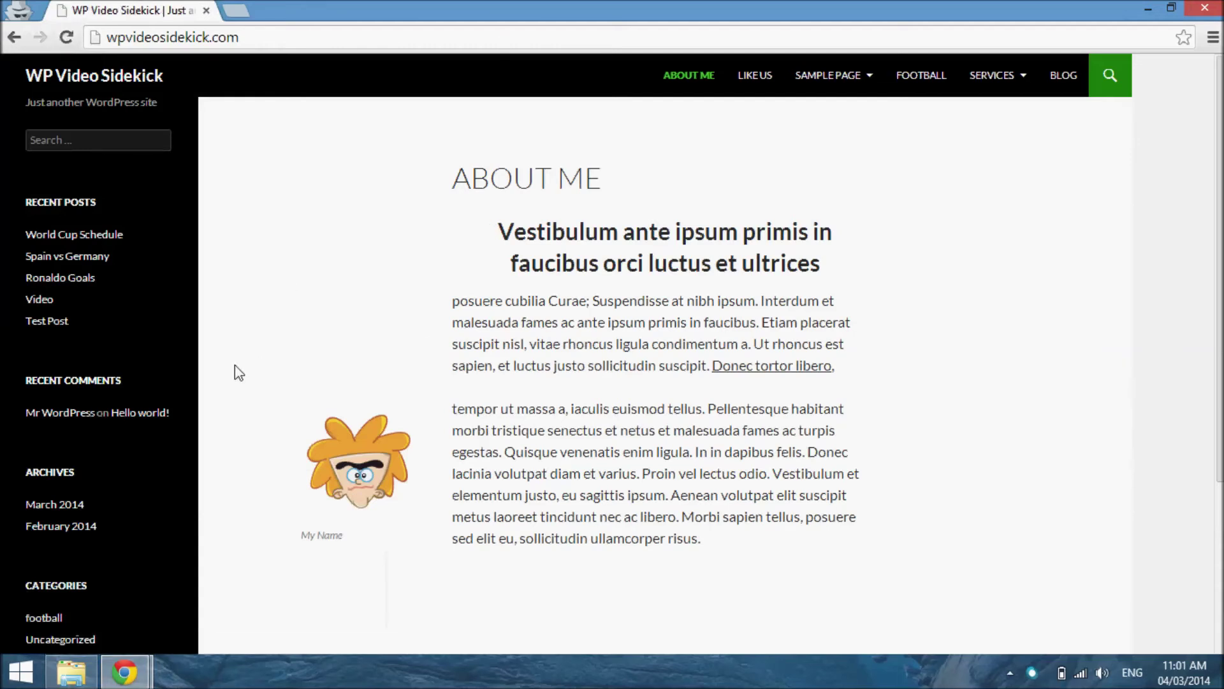
mouse_move(124, 672)
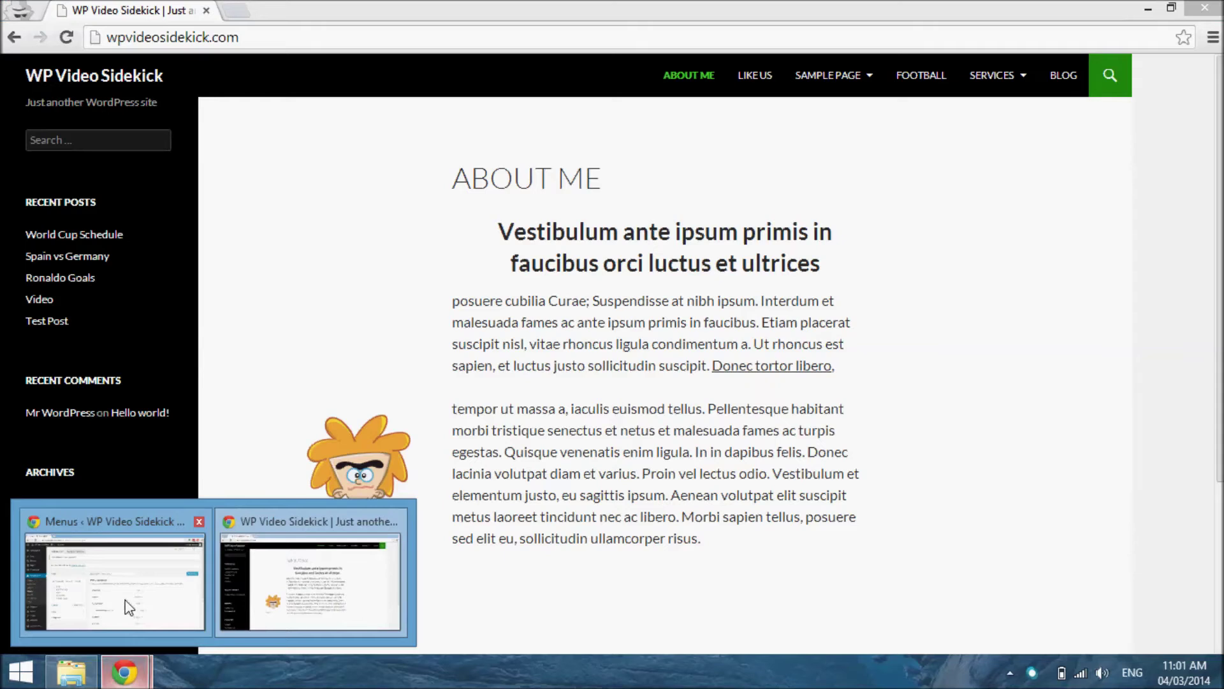
click(108, 567)
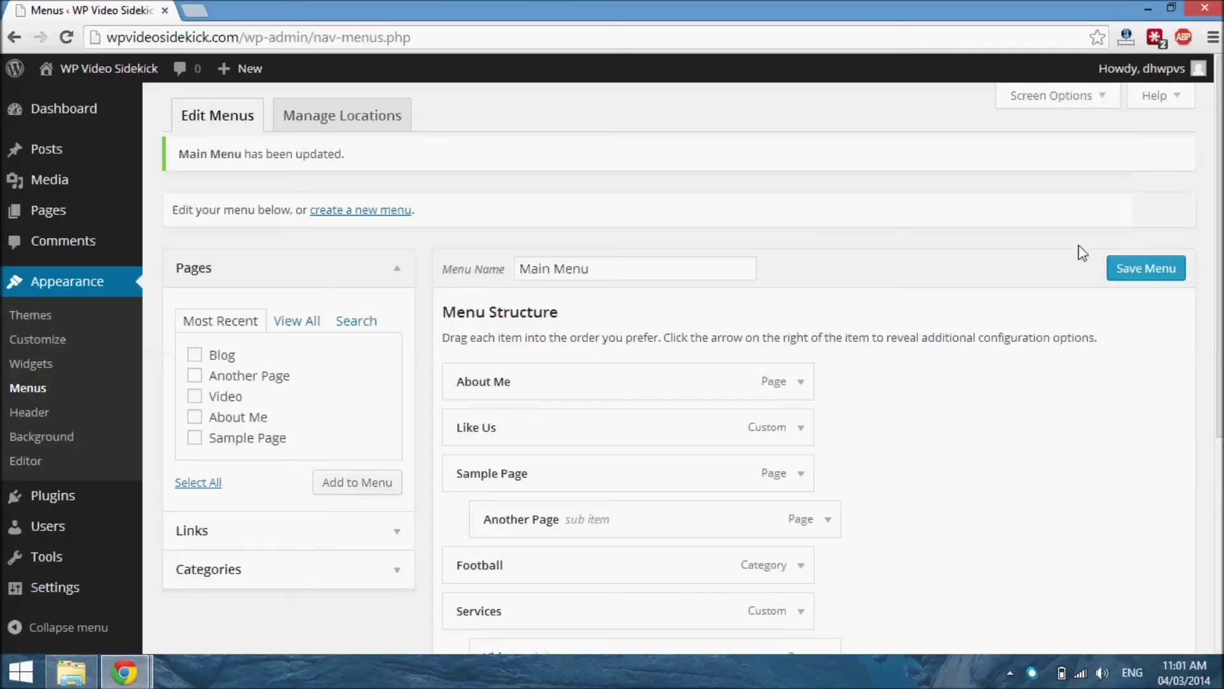
mouse_move(1221, 99)
mouse_down()
mouse_move(1221, 242)
mouse_move(1221, 100)
mouse_up()
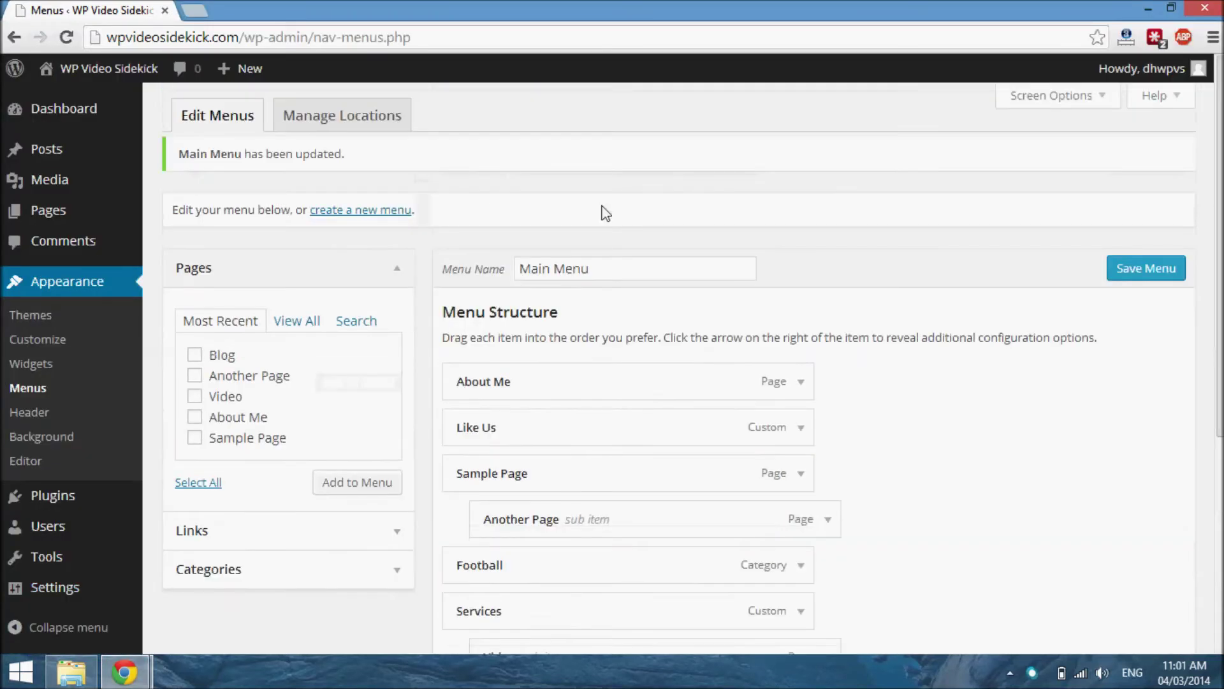
mouse_move(125, 671)
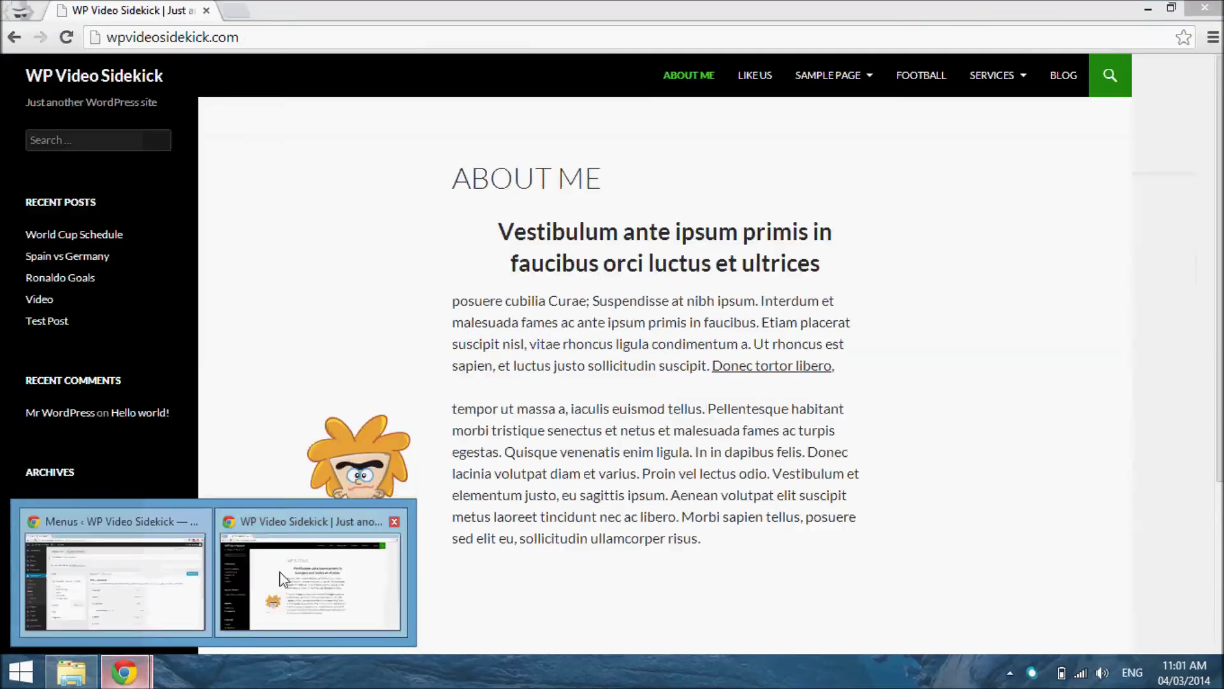
click(311, 570)
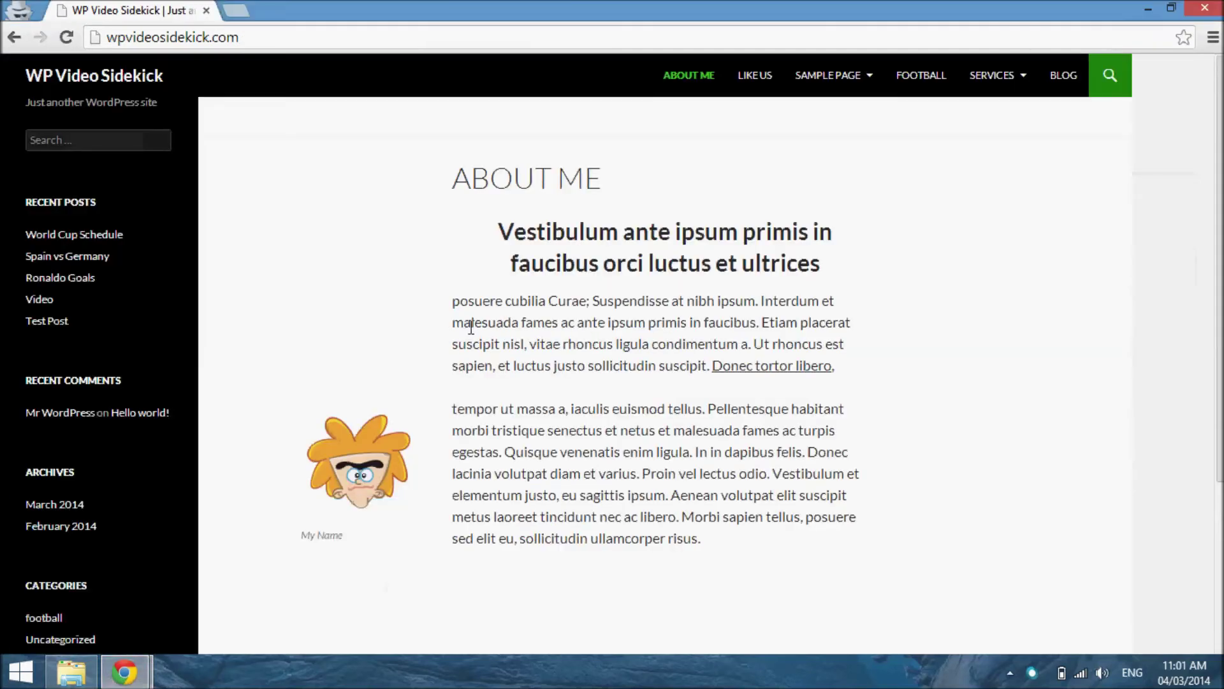
click(68, 38)
Open BLOG from the site navigation and scroll through the listed posts
click(1072, 81)
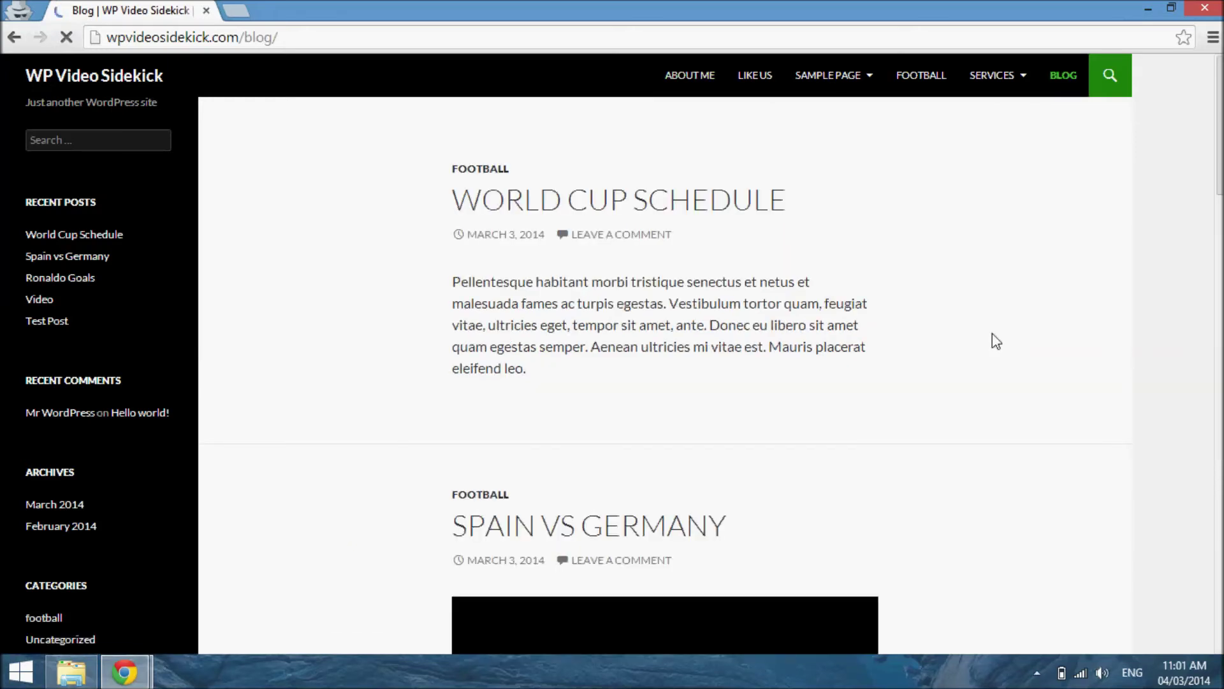
scroll(996, 341, down, 15)
scroll(996, 341, down, 10)
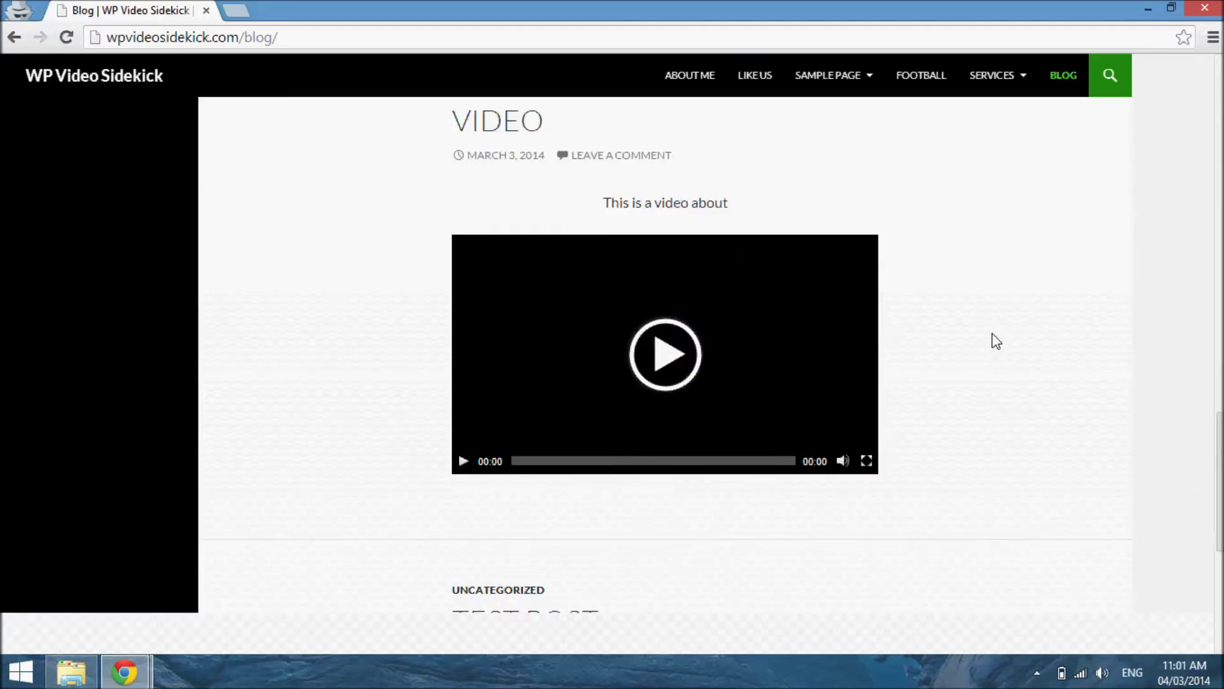
scroll(996, 341, up, 15)
scroll(997, 341, up, 15)
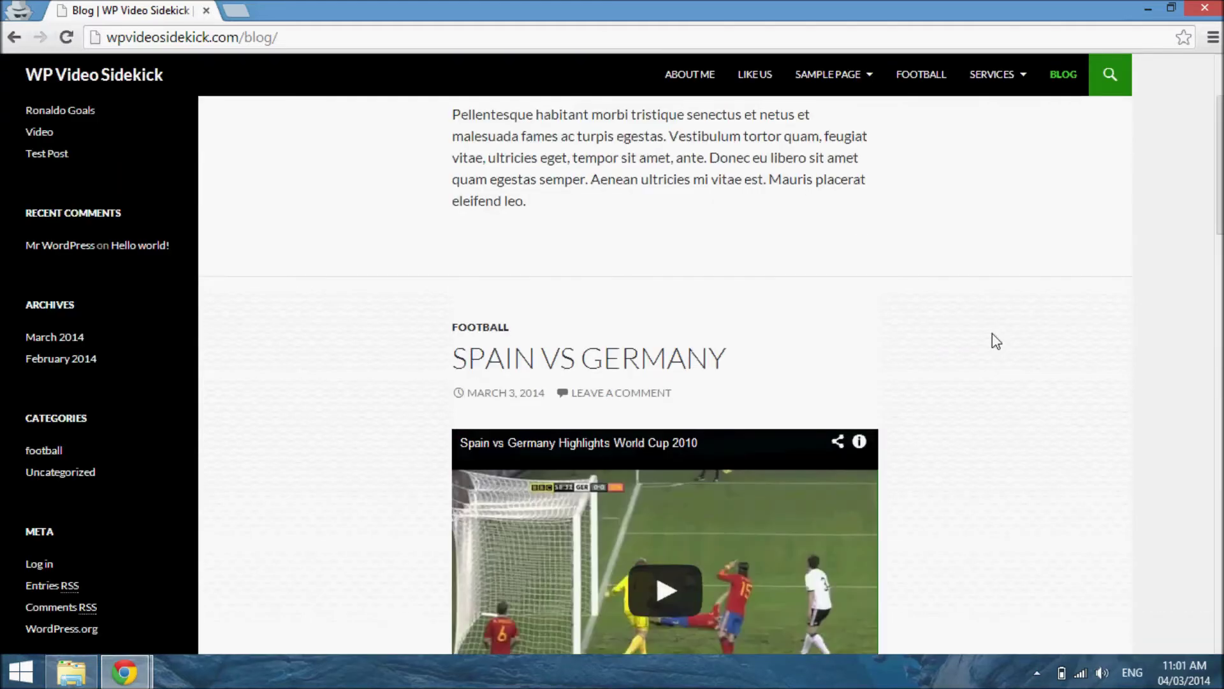
scroll(997, 341, down, 8)
scroll(997, 341, up, 8)
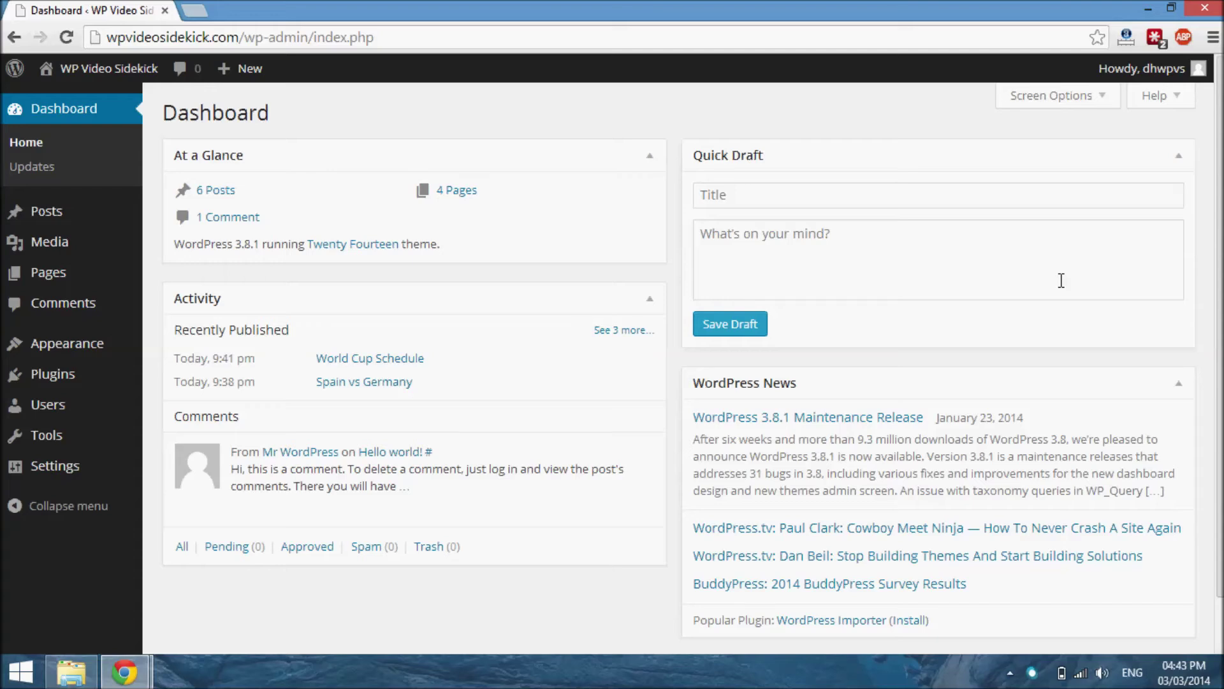
Go to Appearance > Menus, where no menu exists yet and a name is requested
mouse_move(95, 350)
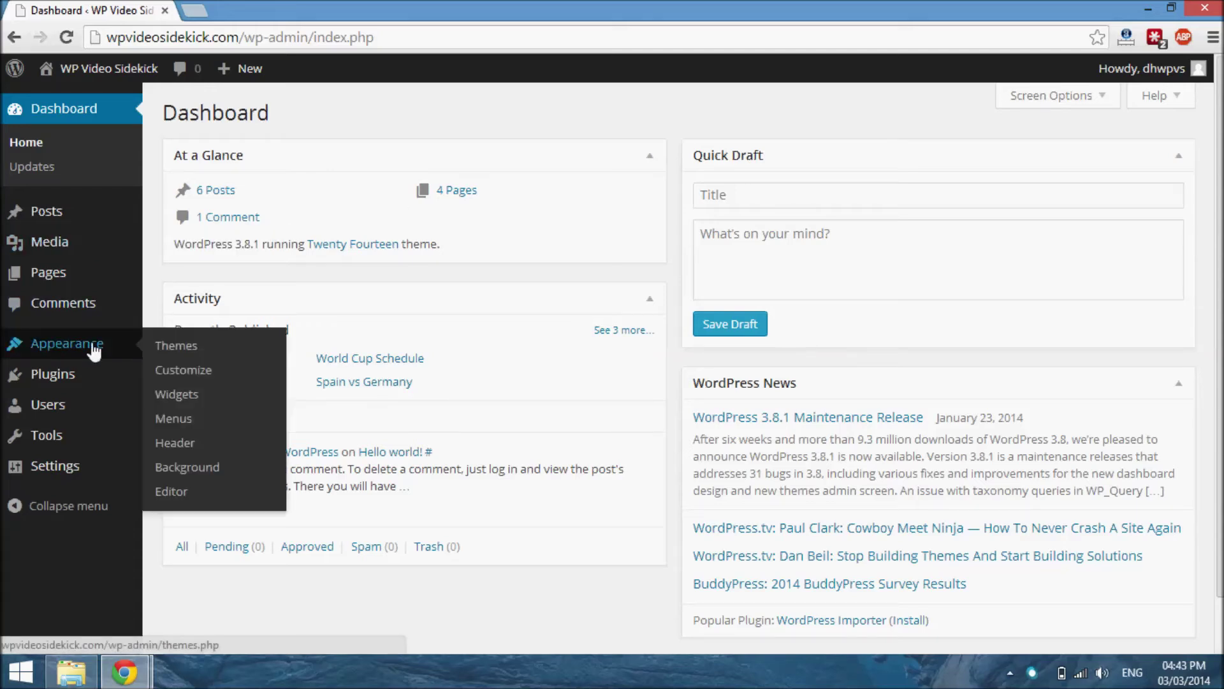
click(180, 418)
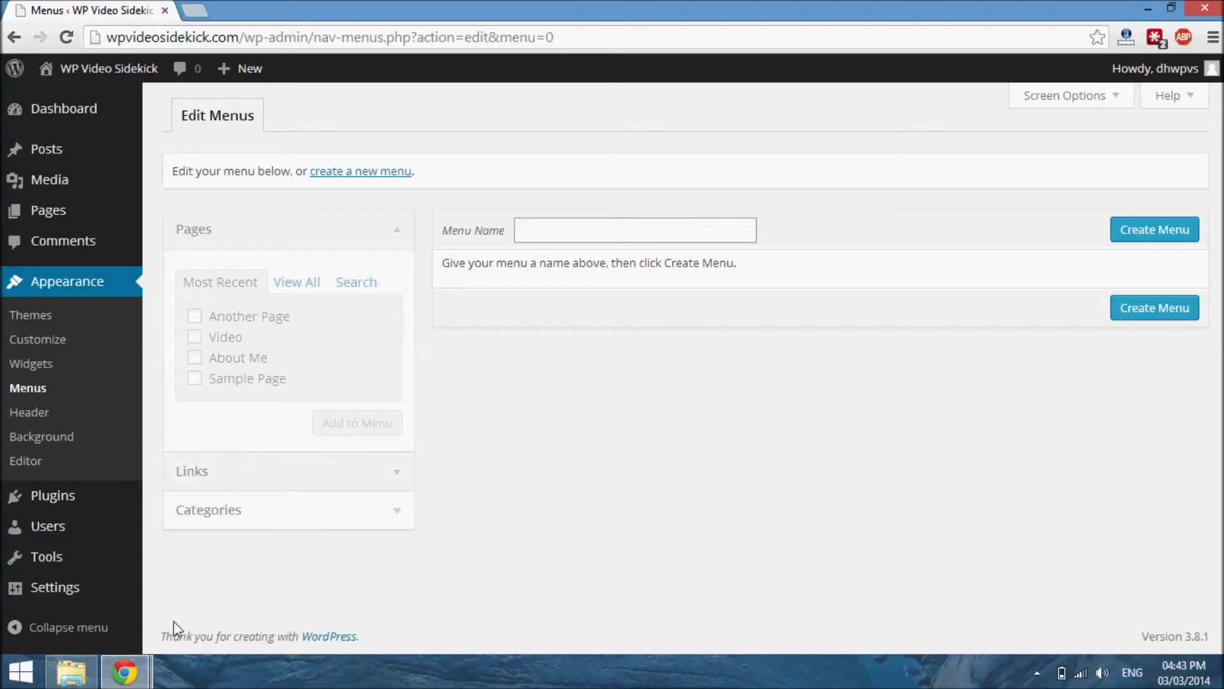
click(125, 672)
Check the site's default nav (About Me, Another Page, Sample Page, Video), then return to Menus
click(290, 574)
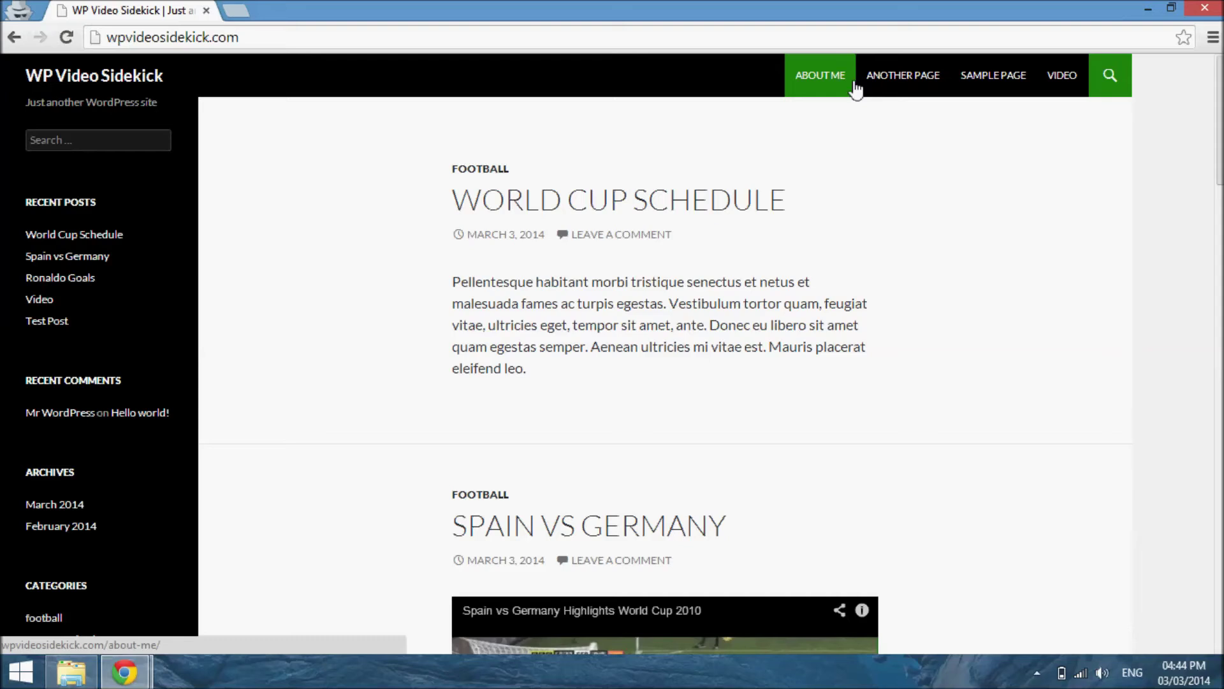
mouse_move(118, 671)
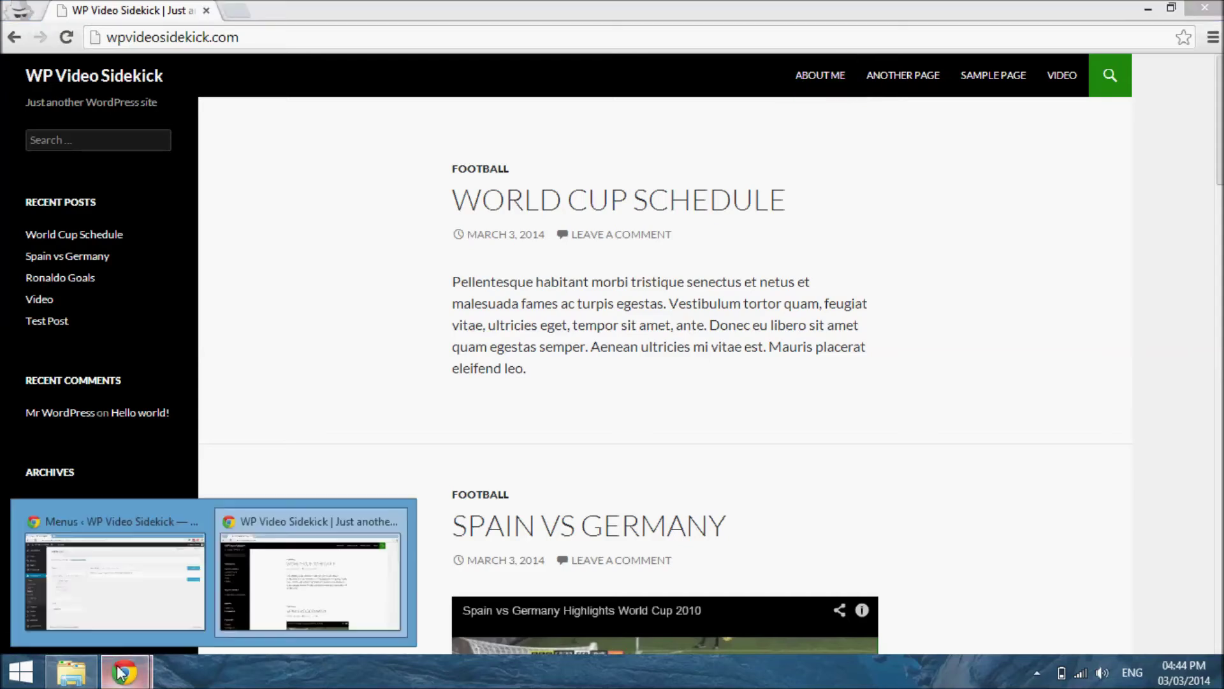
click(134, 594)
Enter 'Main Menu' as the menu name and create the menu
click(554, 233)
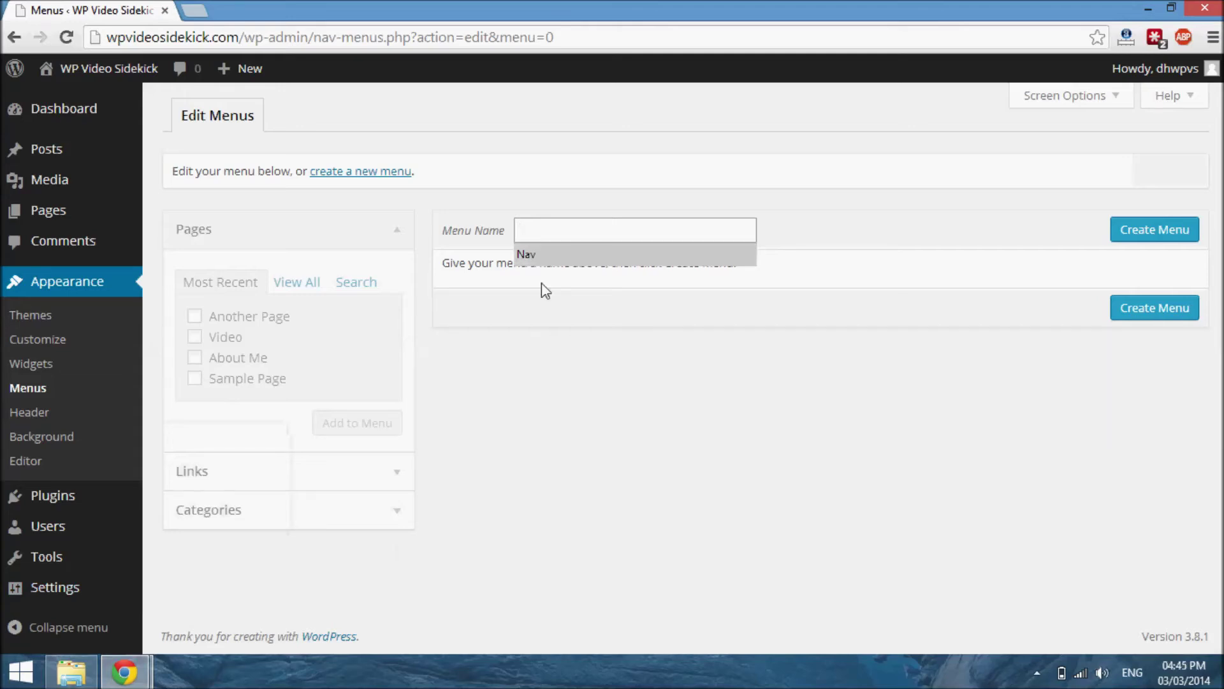
click(533, 310)
click(566, 244)
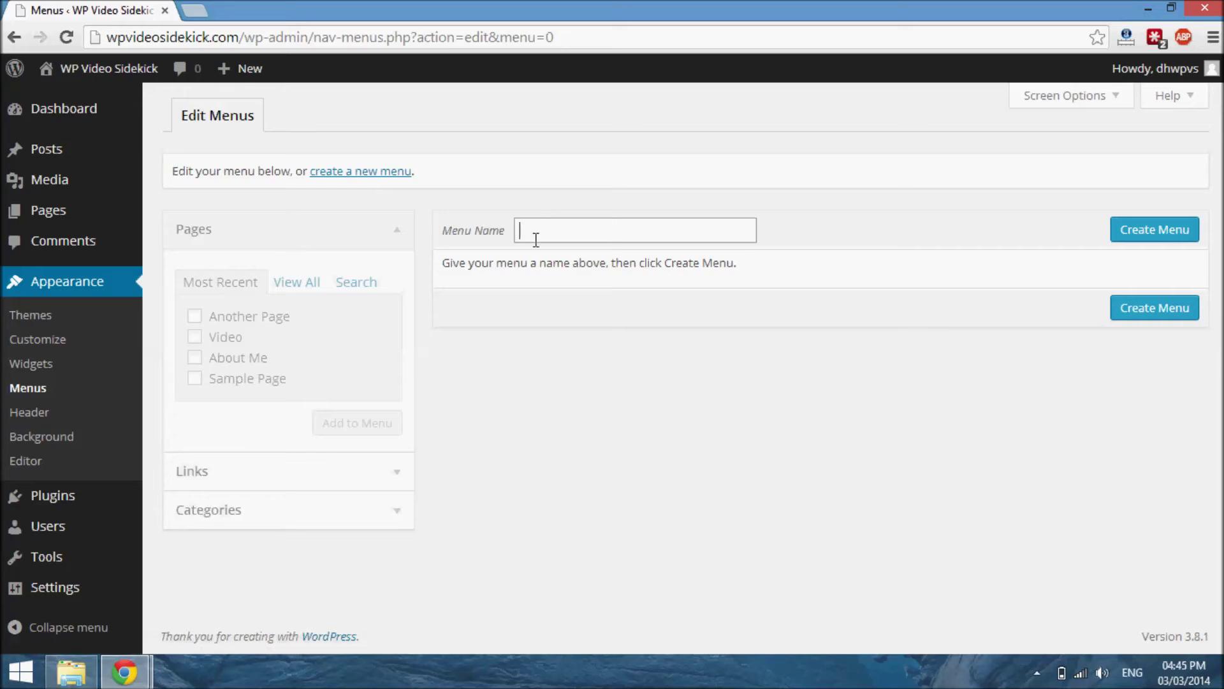
text(M)
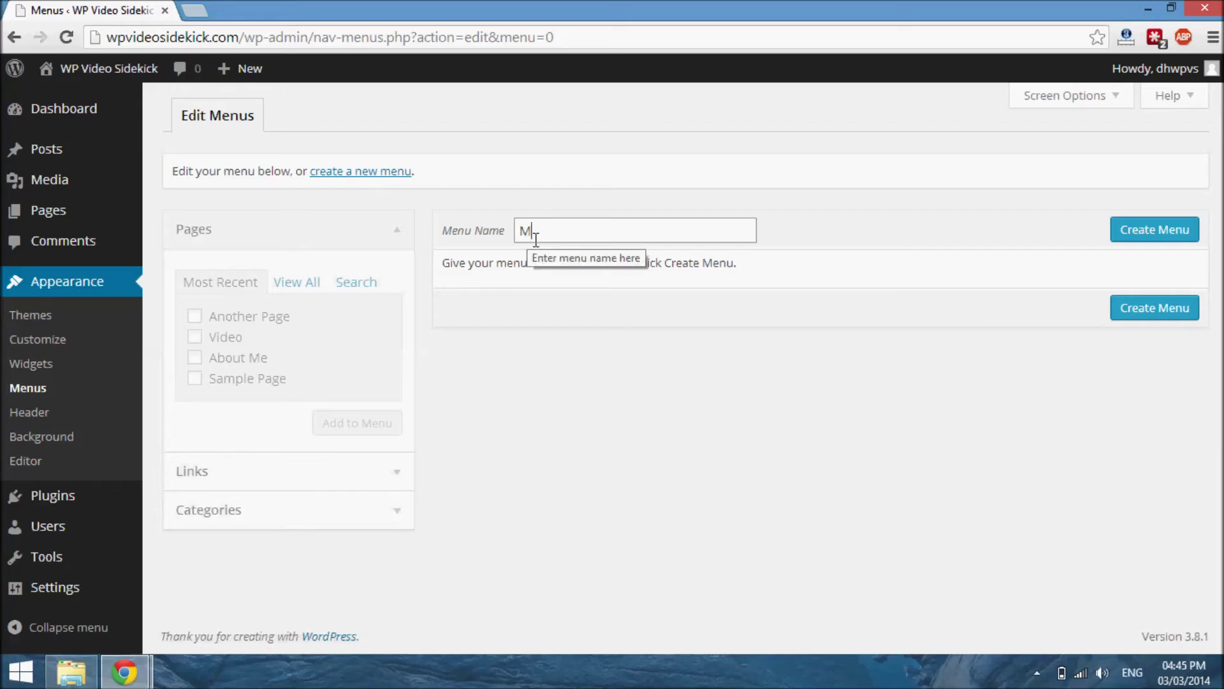
text(ain Menu)
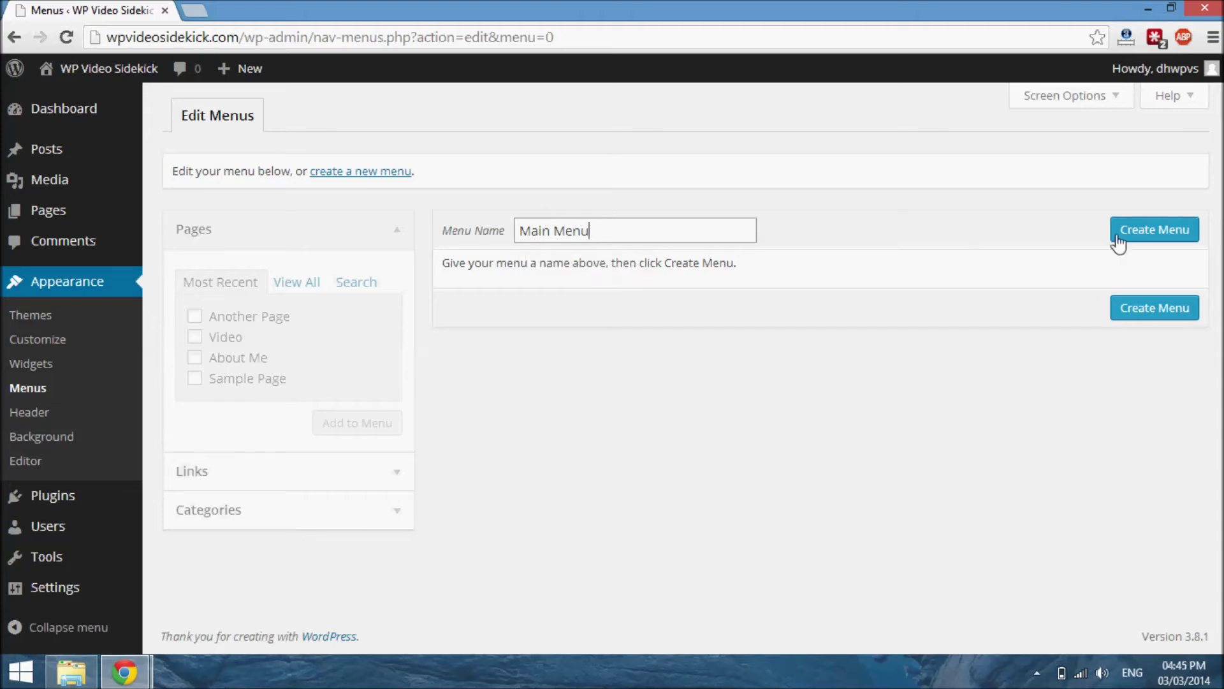
click(1179, 231)
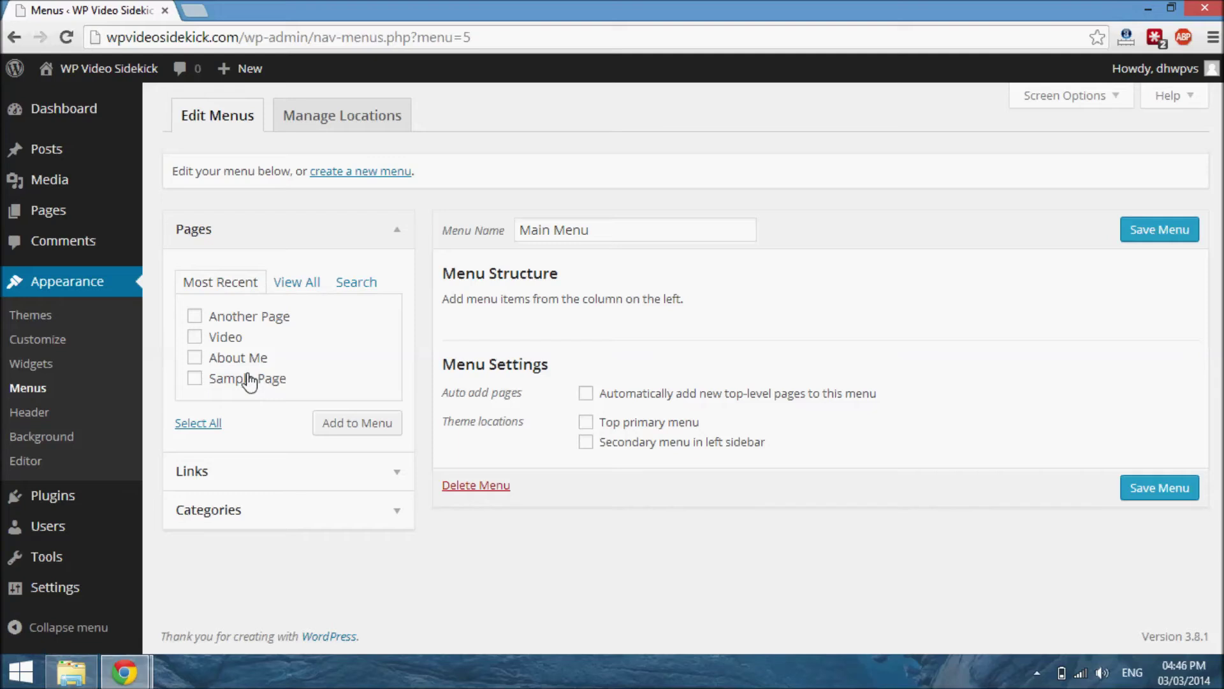
Tick Another Page, Video, About Me and Sample Page and add all four to Main Menu
click(195, 316)
click(195, 336)
click(195, 357)
click(195, 378)
click(368, 432)
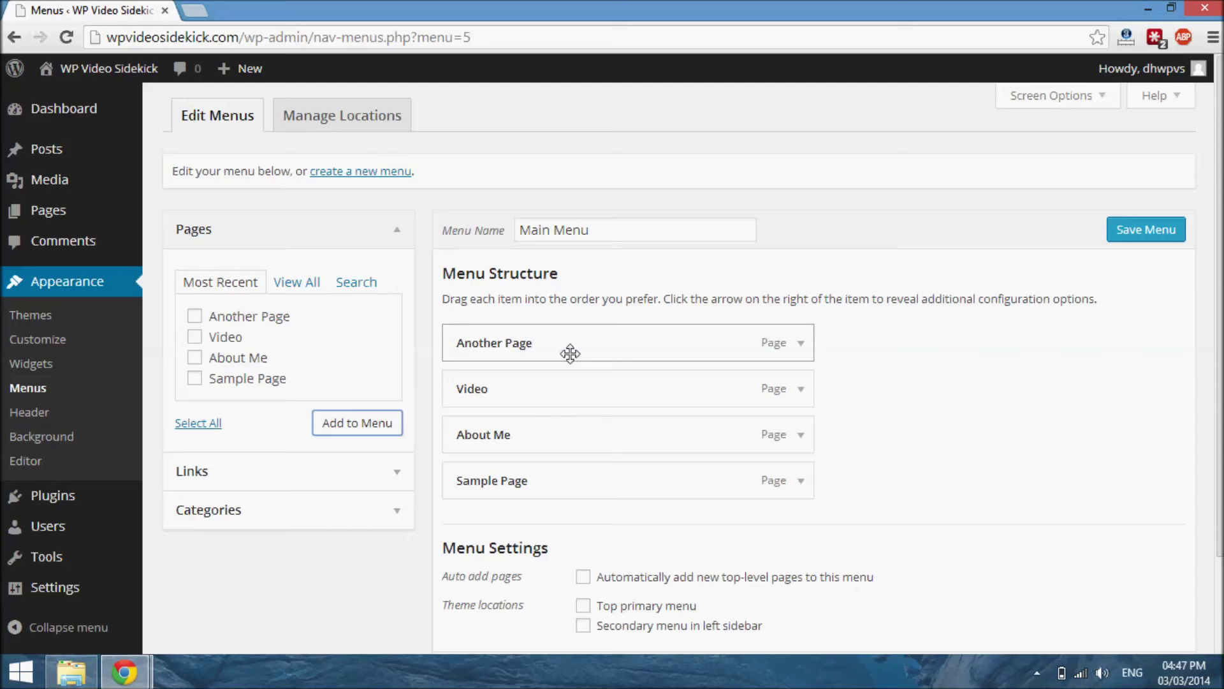
drag(571, 352, 568, 492)
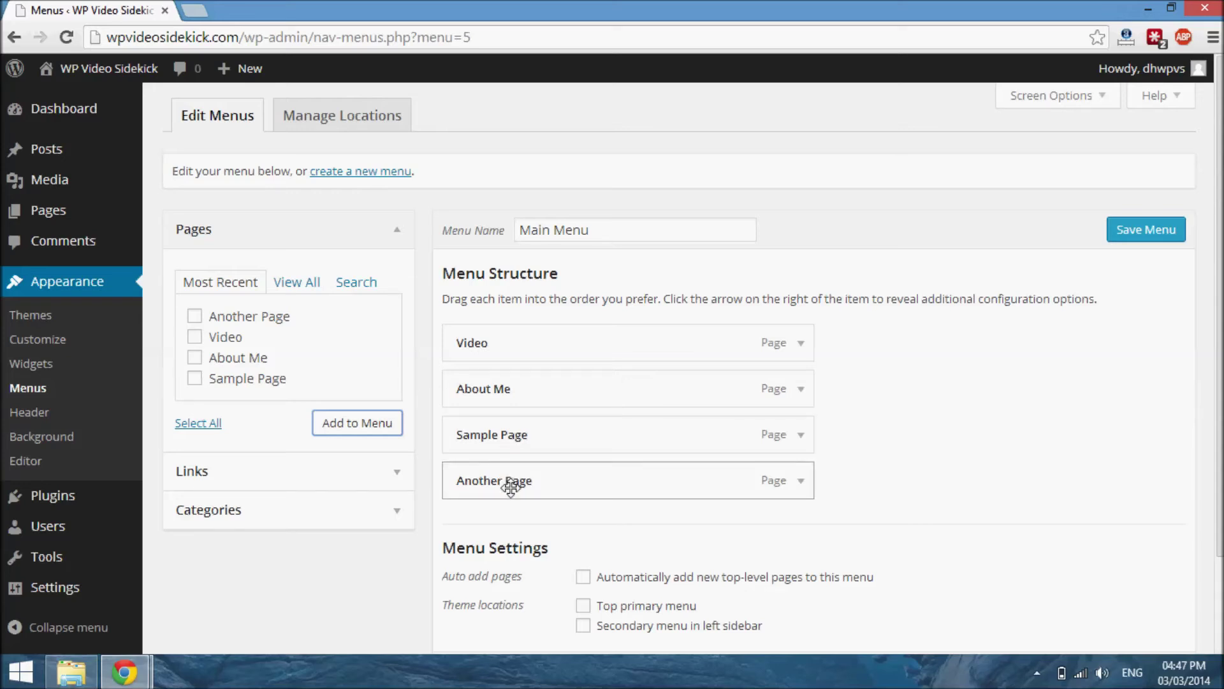
drag(510, 487, 559, 488)
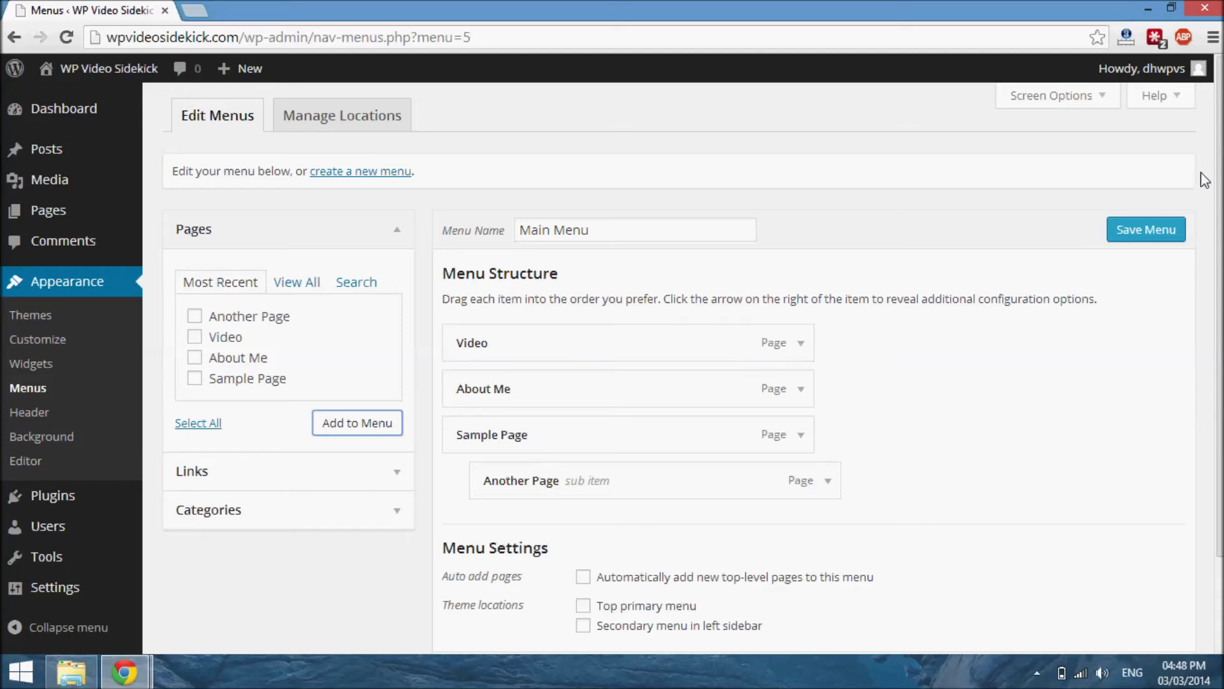
scroll(1204, 181, down, 1)
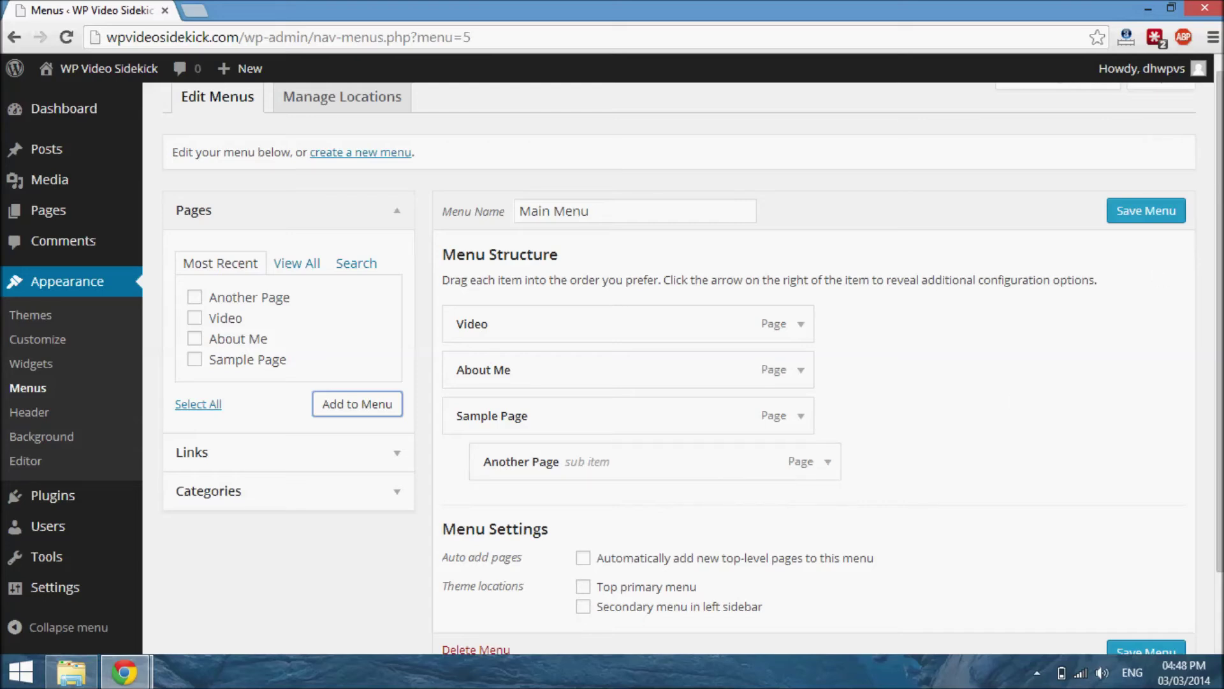
drag(1220, 191, 1221, 220)
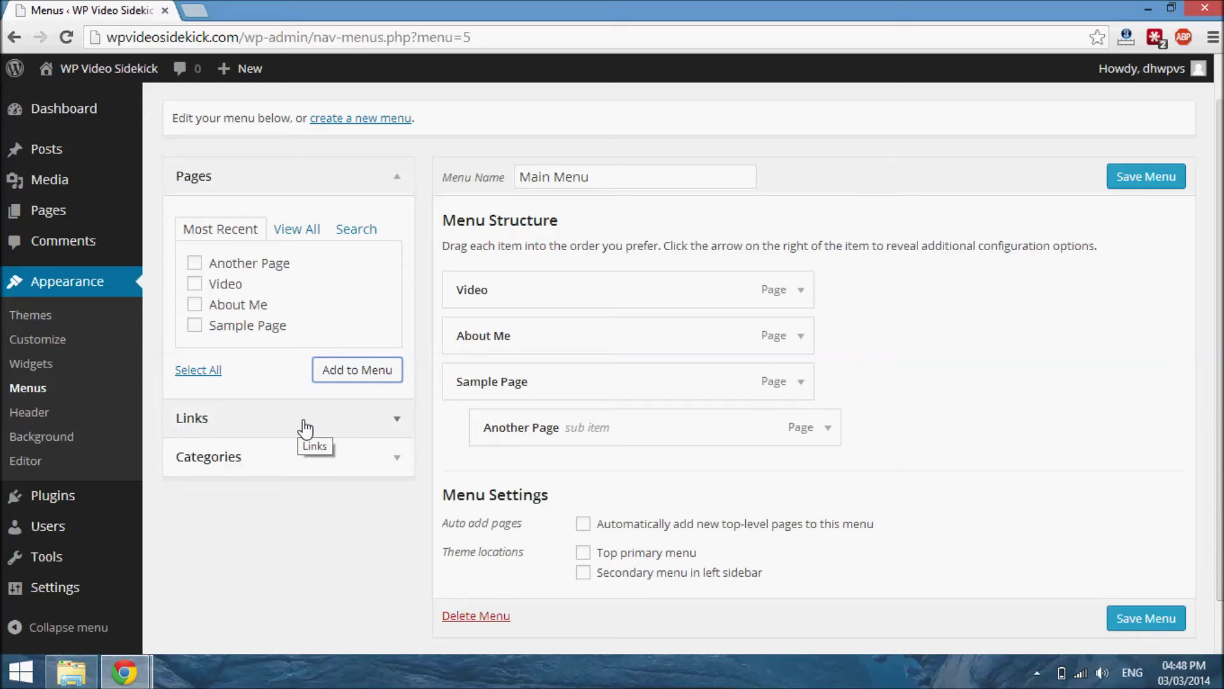
Add a custom link with URL facebook.com and link text 'Like Us' to Main Menu
click(306, 425)
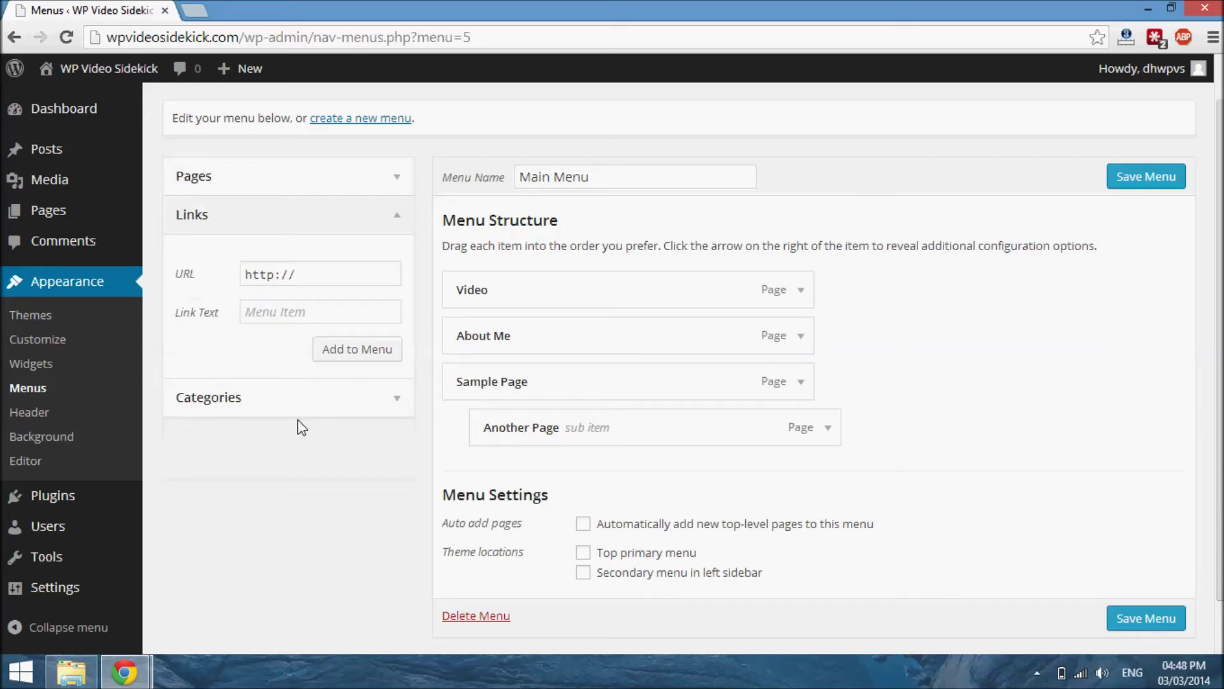
click(318, 220)
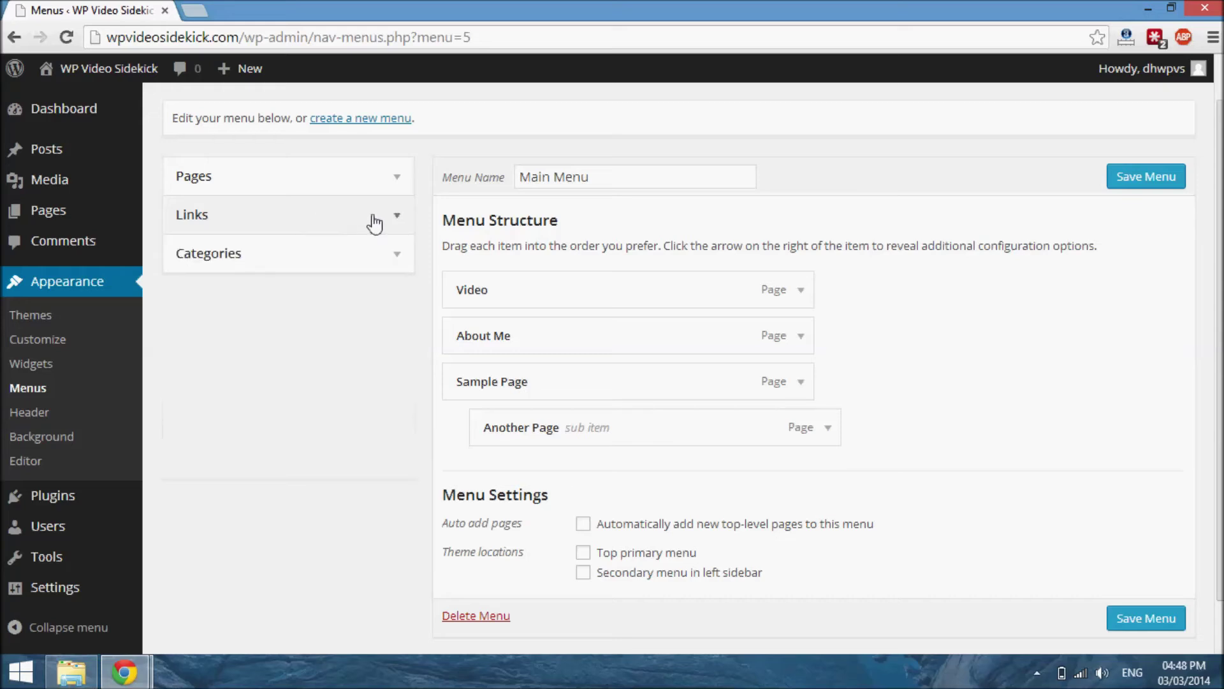
click(399, 217)
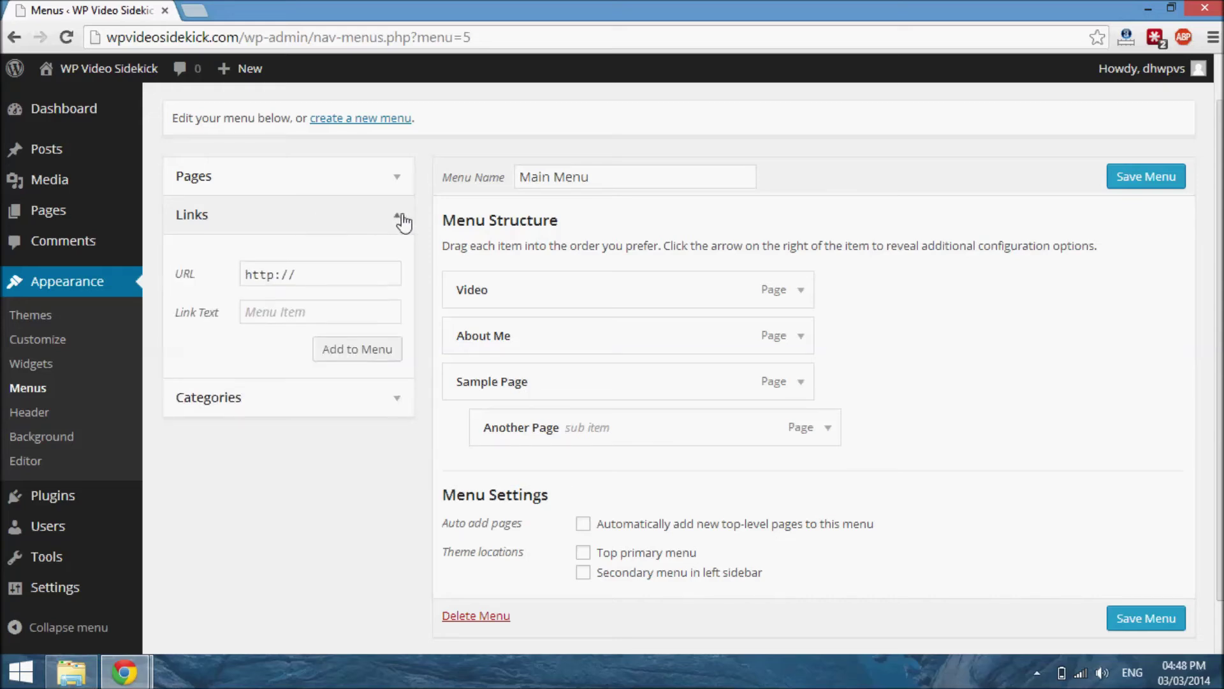
click(316, 277)
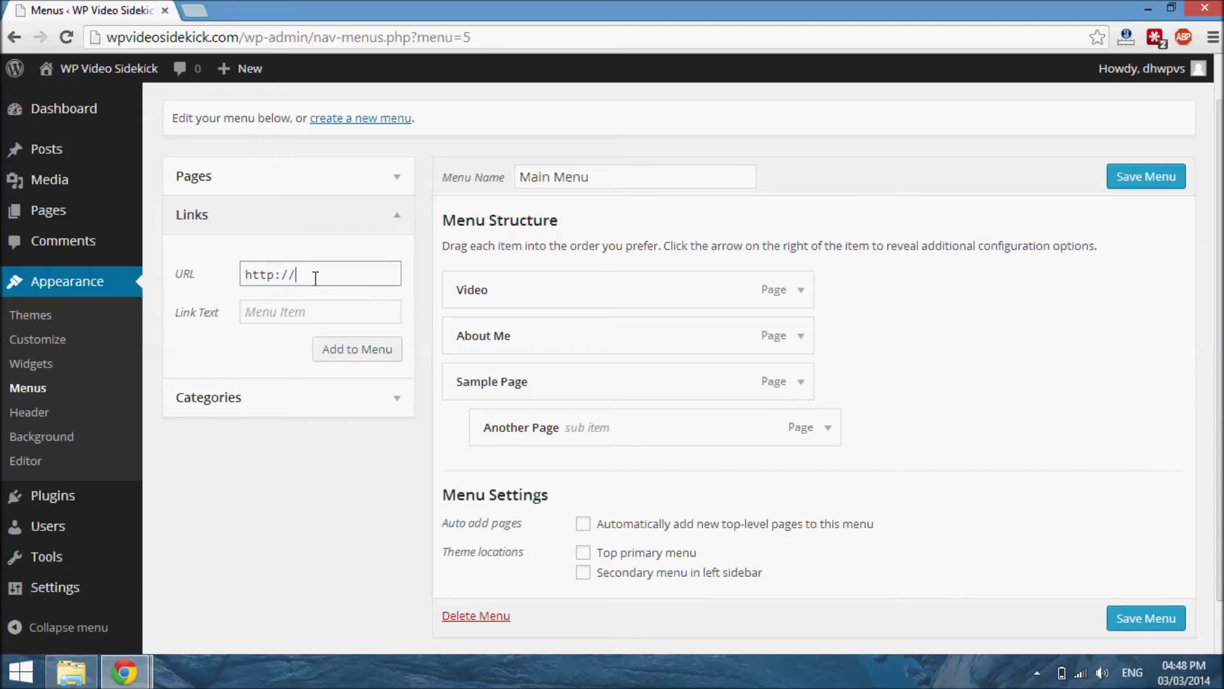
text(facebook.com)
click(276, 319)
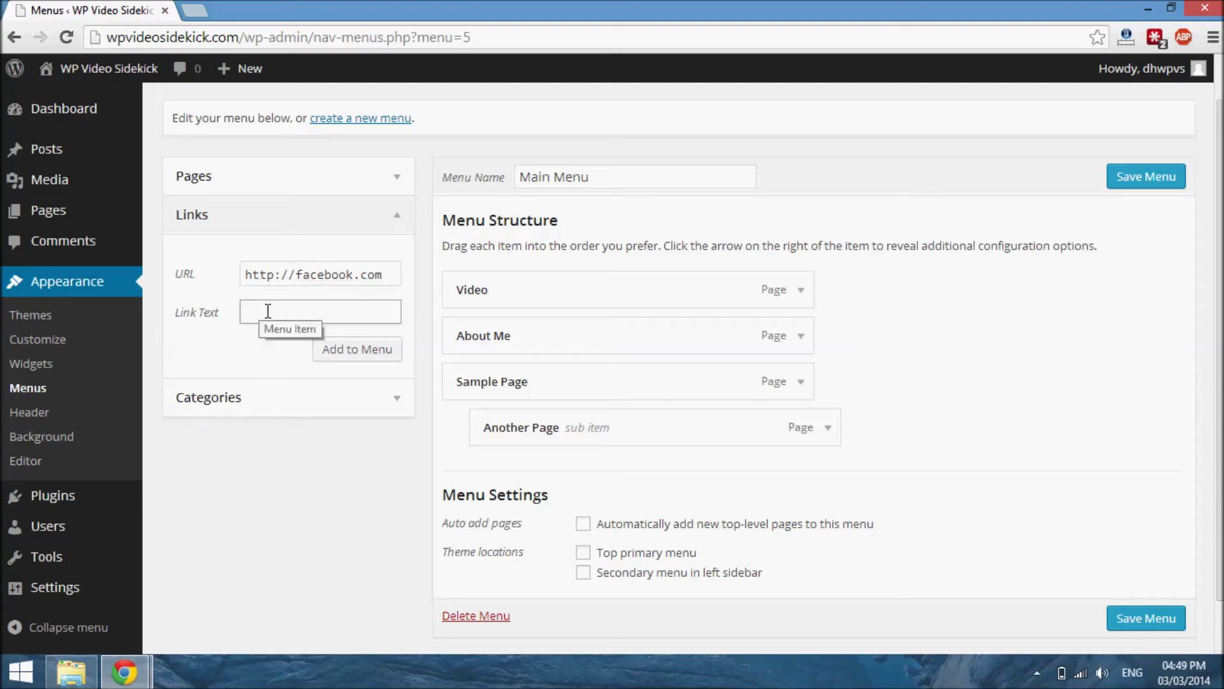
text(Fa)
key(BackSpace)
key(BackSpace)
text(Like Us)
click(373, 351)
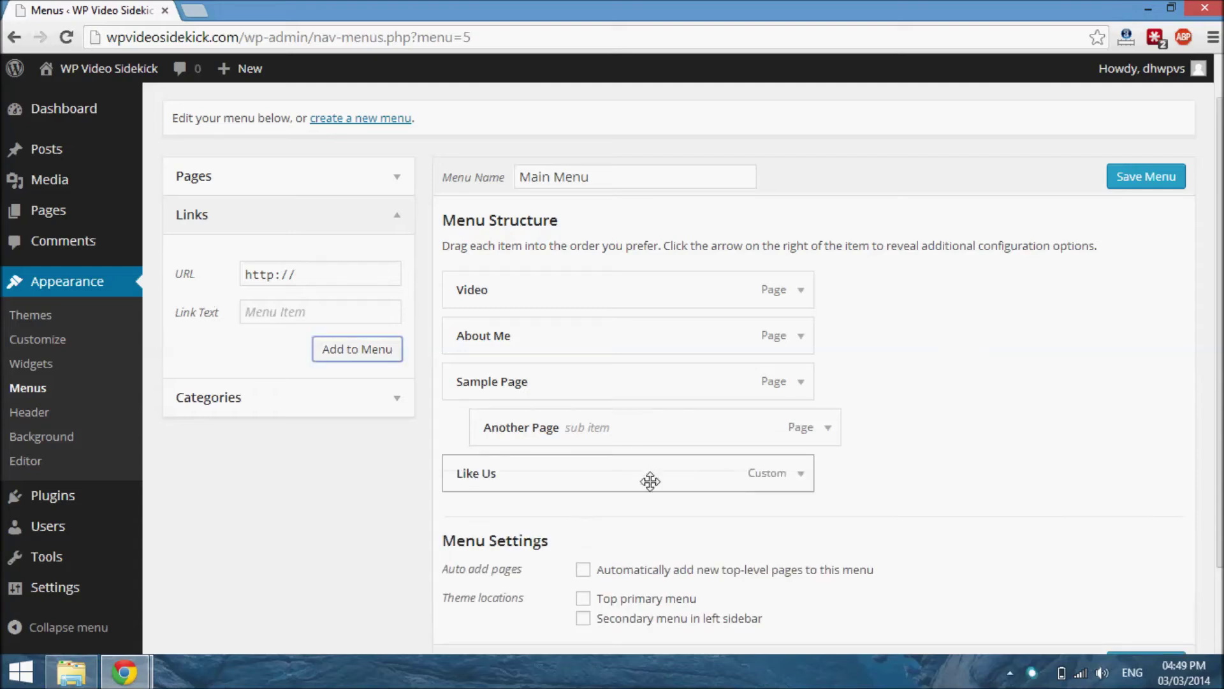
Drag Like Us up to sit right below About Me, then expand the Categories box
drag(650, 481, 652, 382)
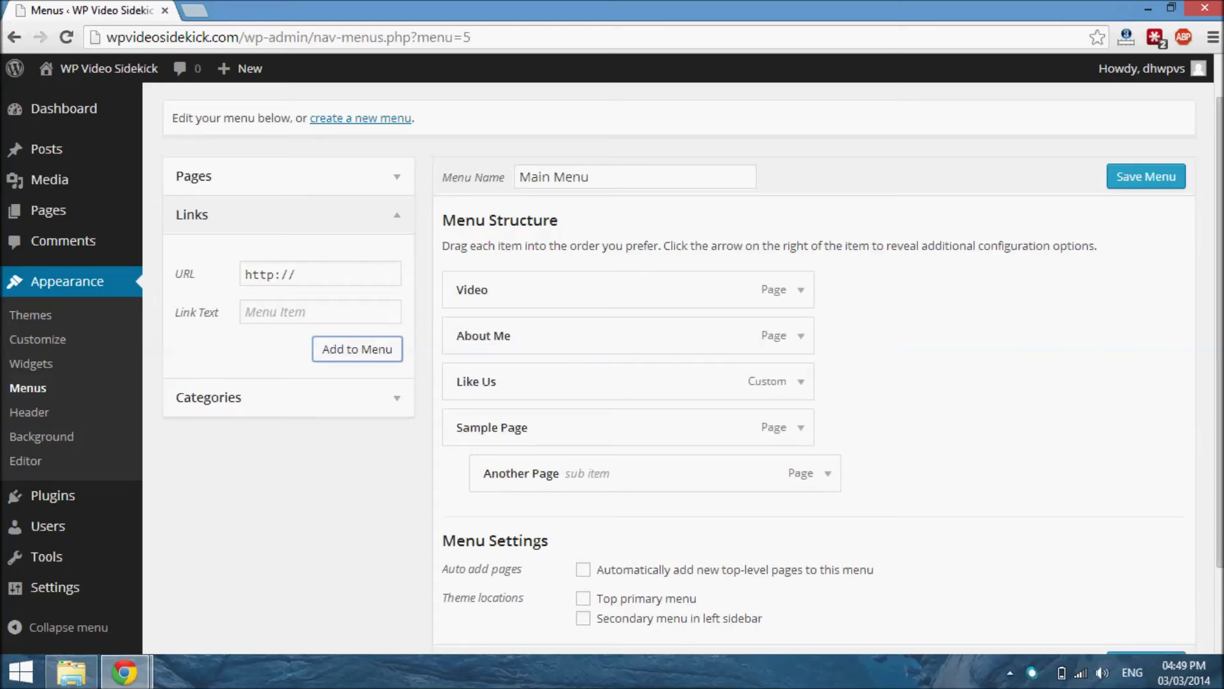
mouse_move(1220, 331)
mouse_down()
mouse_move(1221, 356)
mouse_move(1221, 328)
mouse_up()
scroll(693, 362, down, 1)
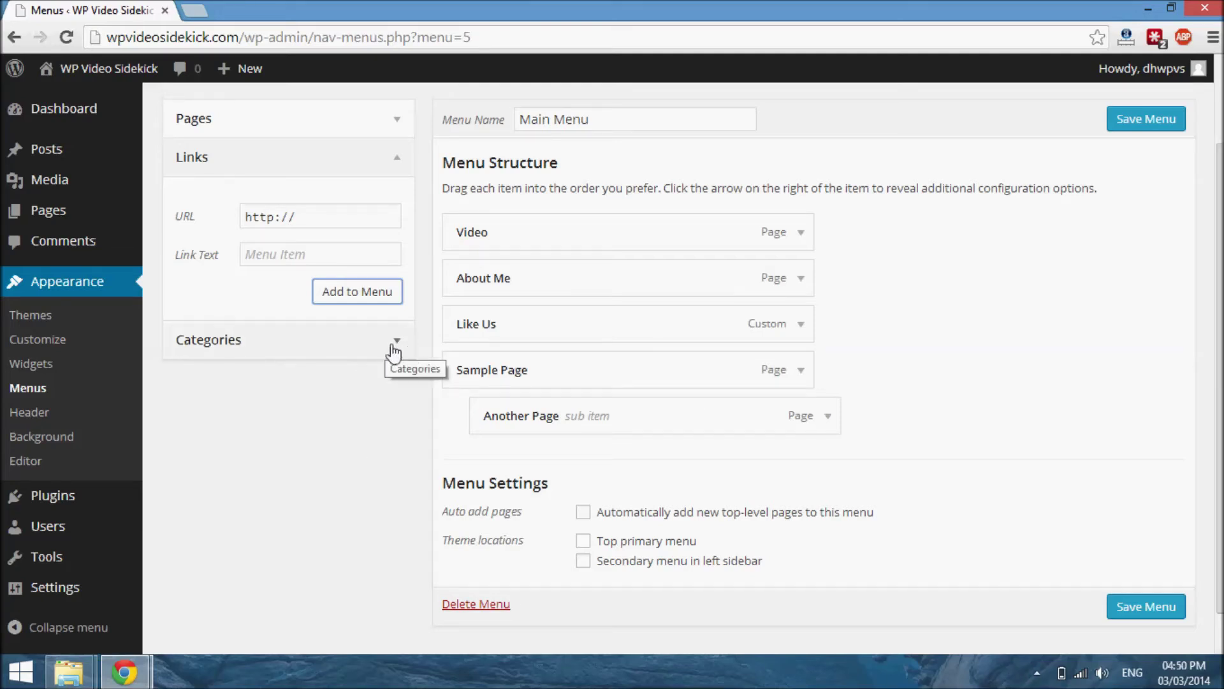
click(396, 344)
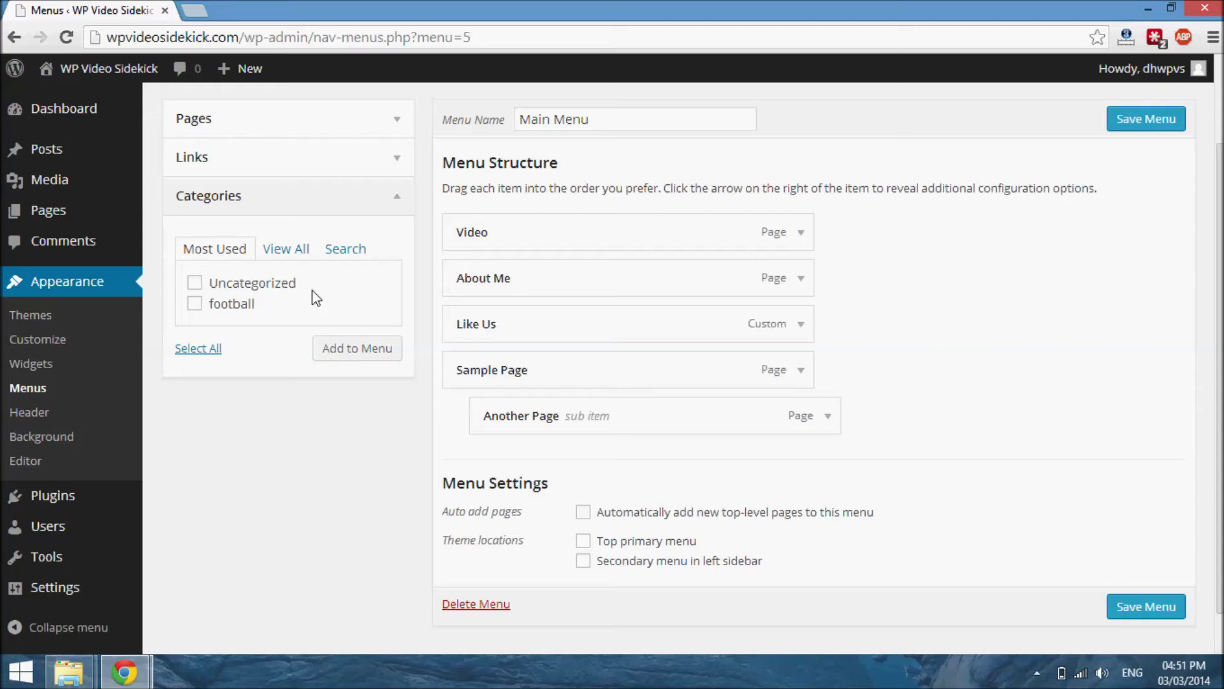
Tick the football category and add it to the end of Main Menu
click(195, 304)
click(361, 348)
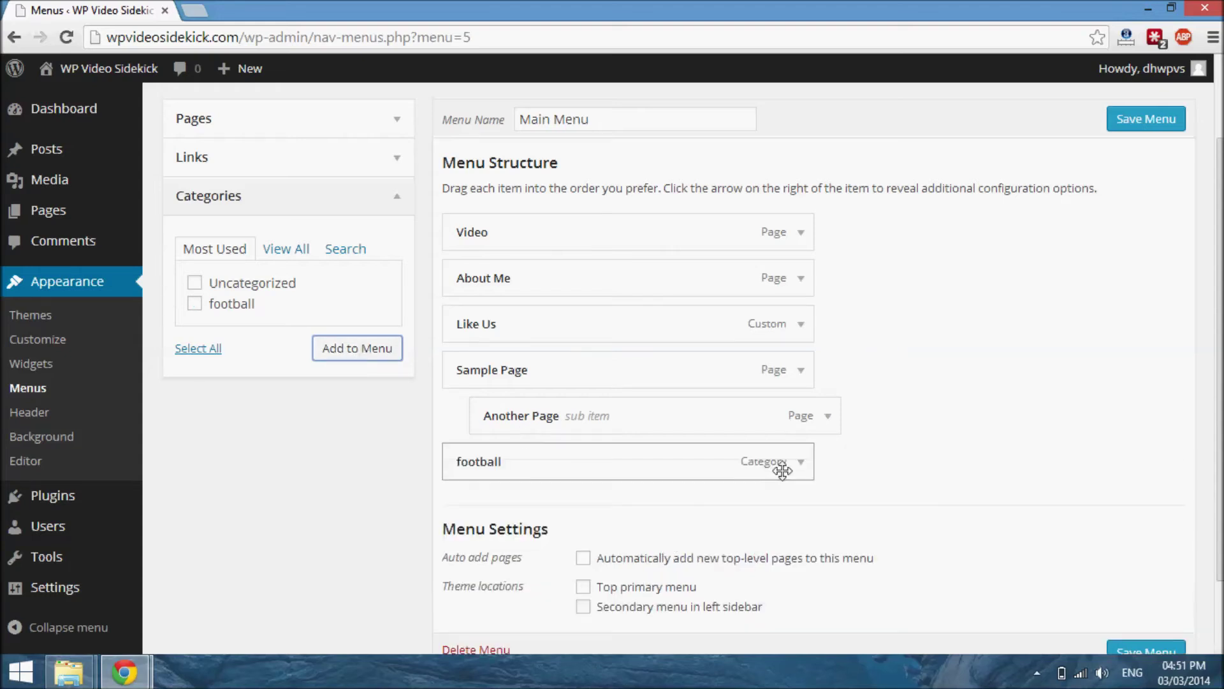
scroll(1221, 199, down, 2)
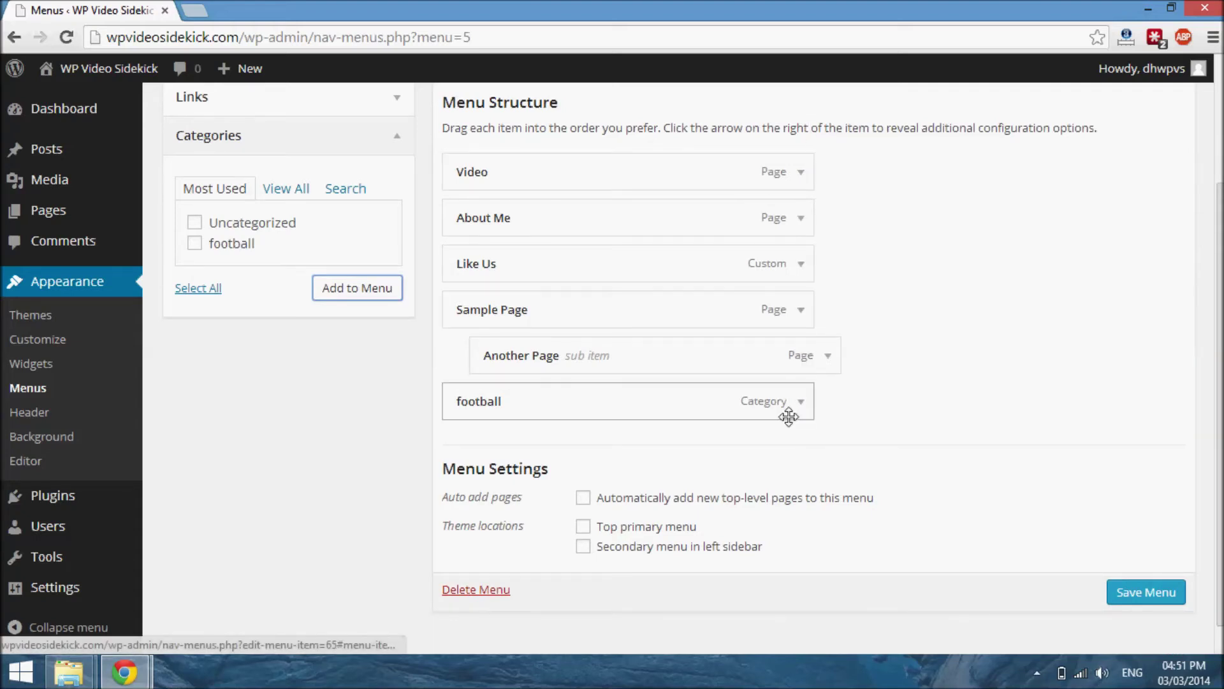
Expand the football menu item and change its Navigation Label to 'Football'
click(806, 415)
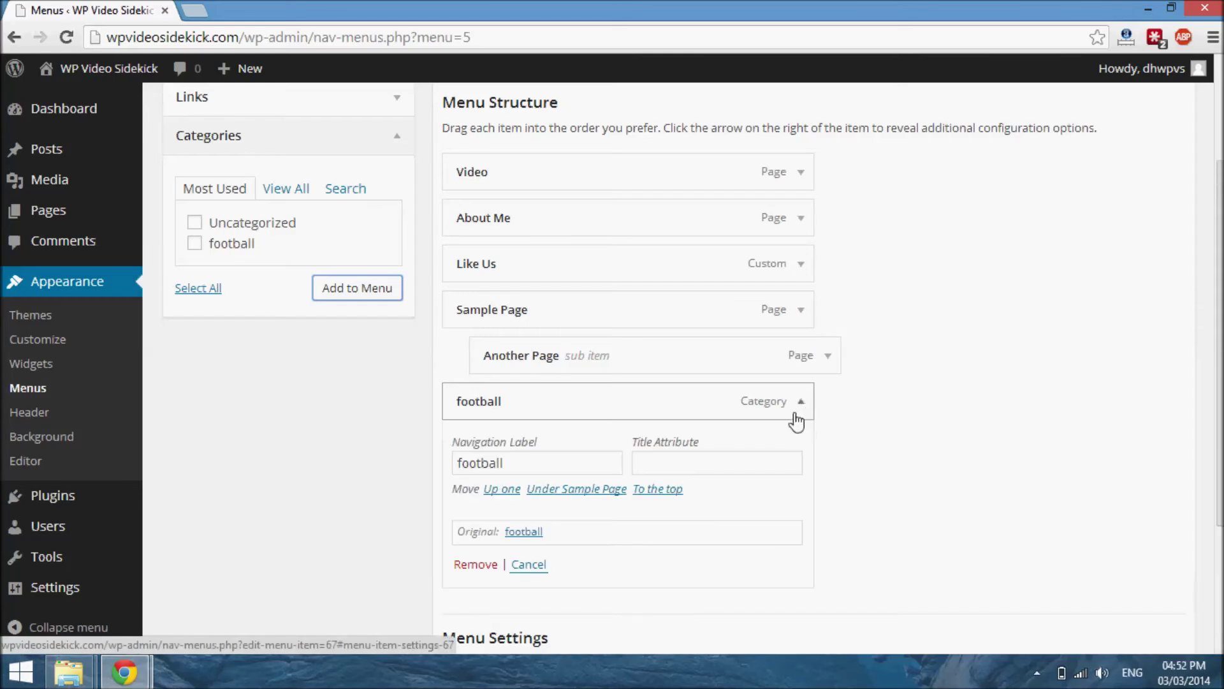
click(517, 472)
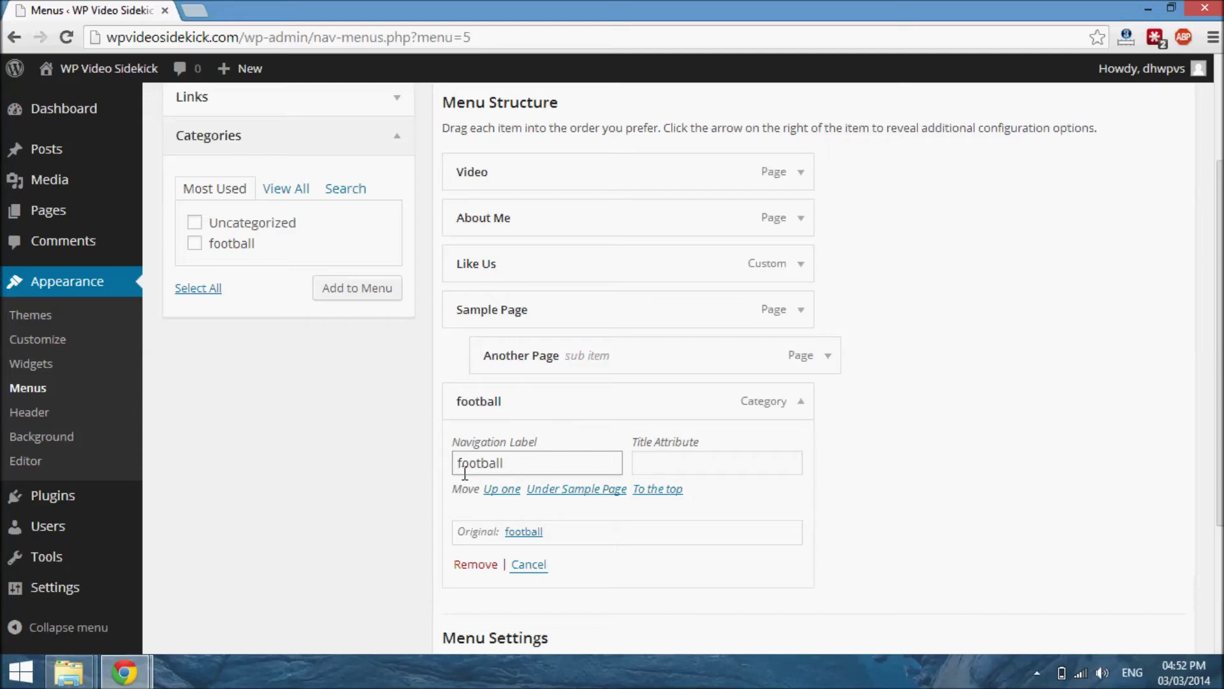
text(F)
key(Delete)
drag(1217, 258, 1217, 312)
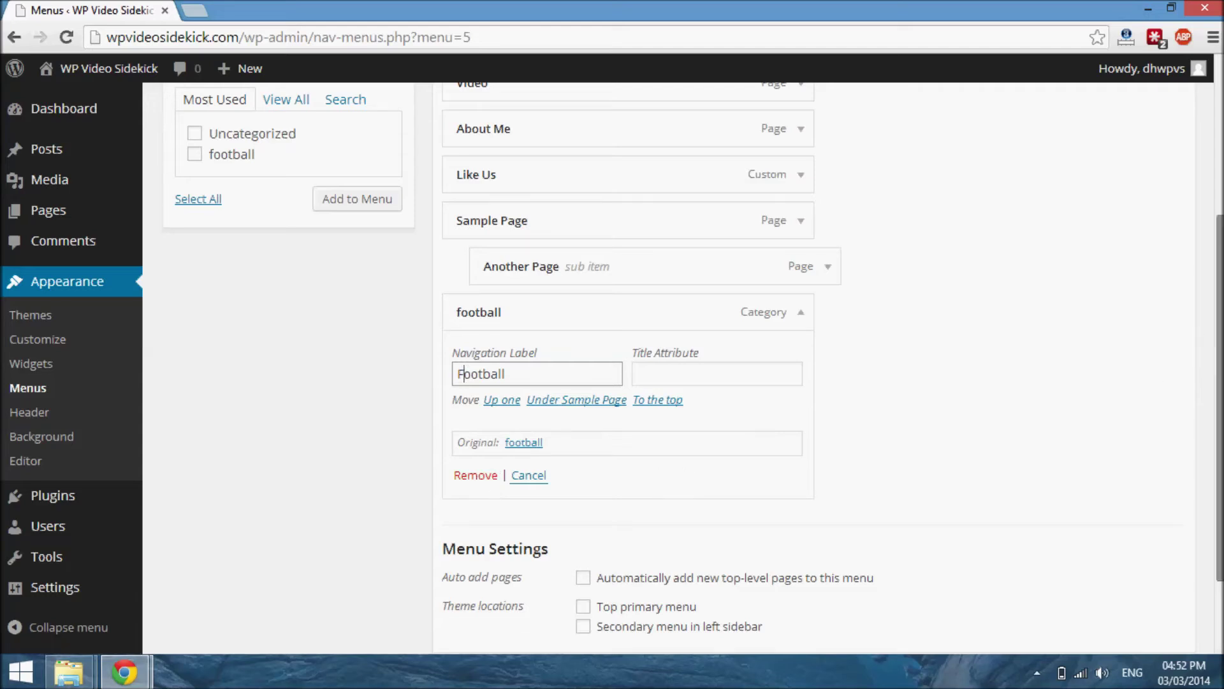
scroll(693, 366, down, 1)
scroll(694, 366, up, 2)
scroll(693, 366, up, 1)
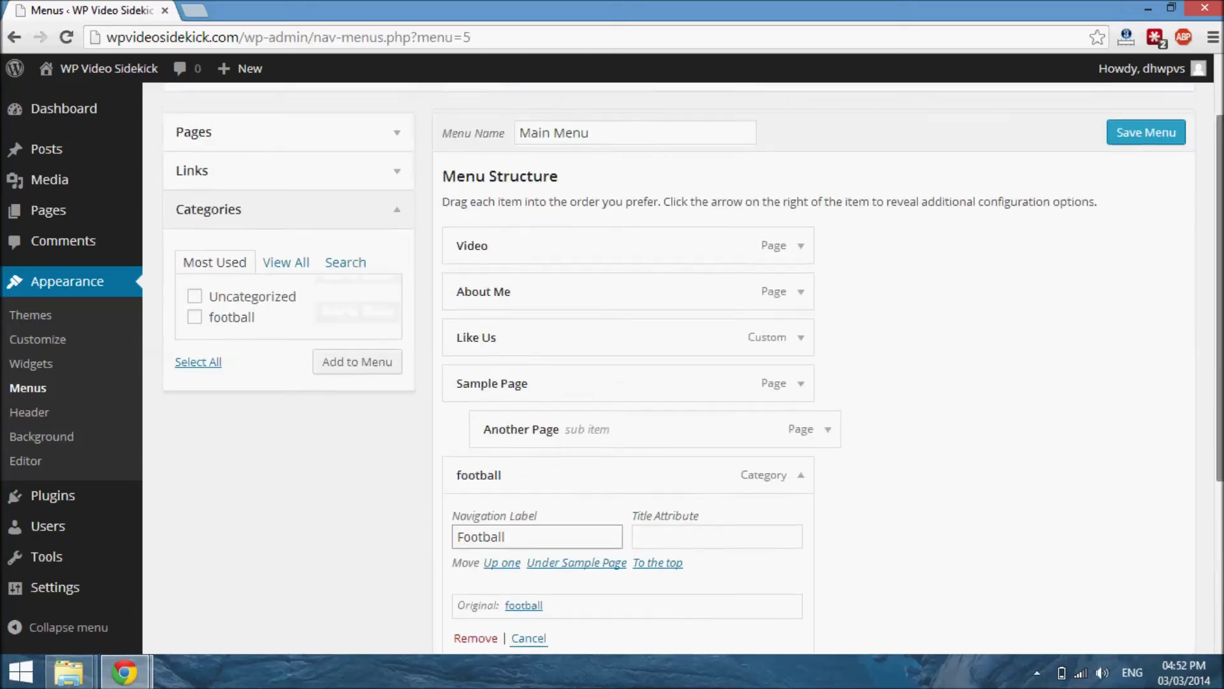
scroll(1025, 194, up, 1)
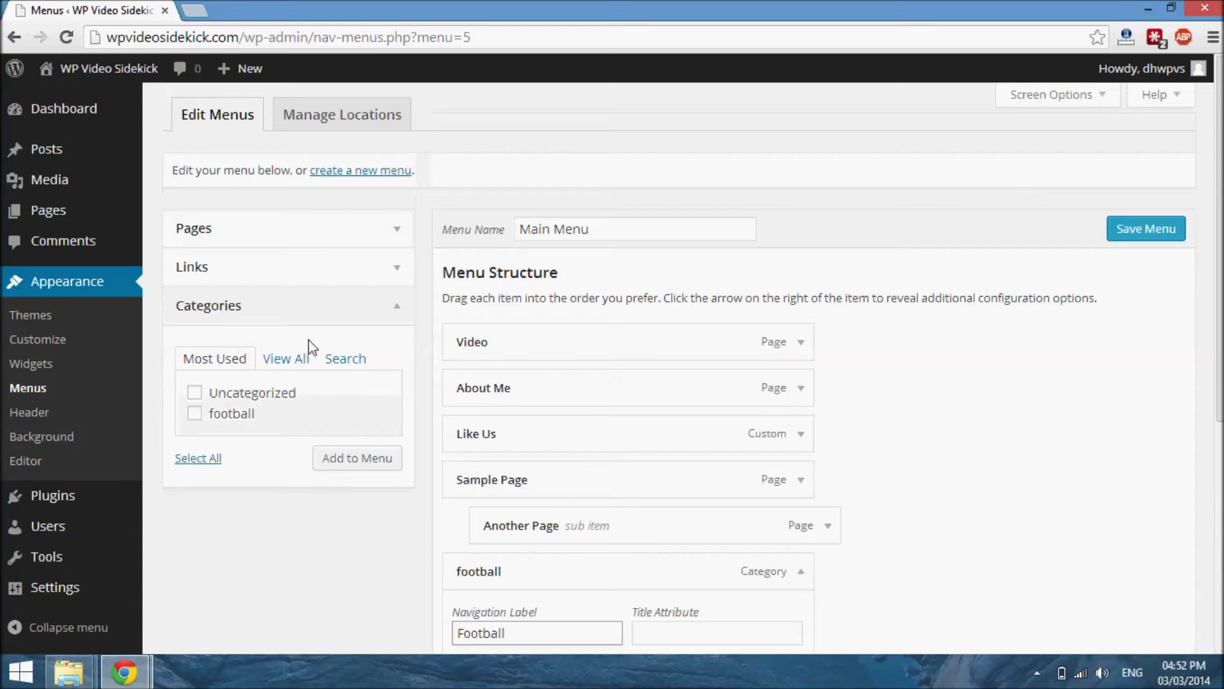
Collapse Categories, reopen the Custom Links panel, and put the cursor in its URL field
click(399, 307)
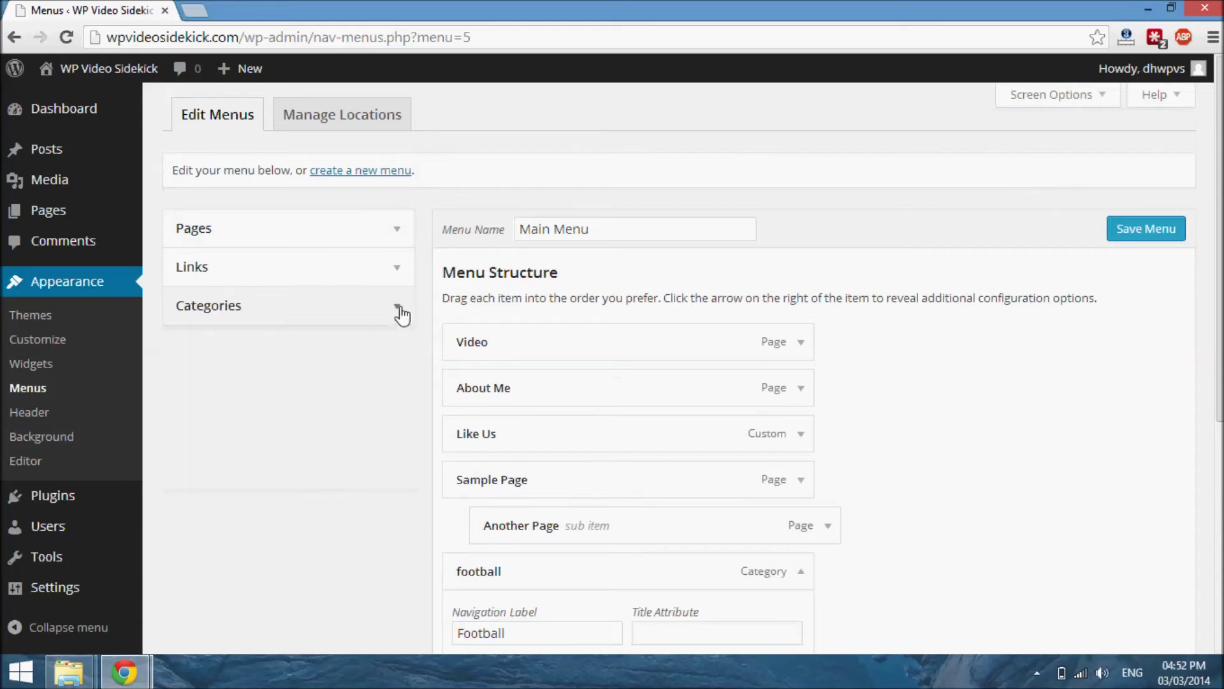
click(399, 266)
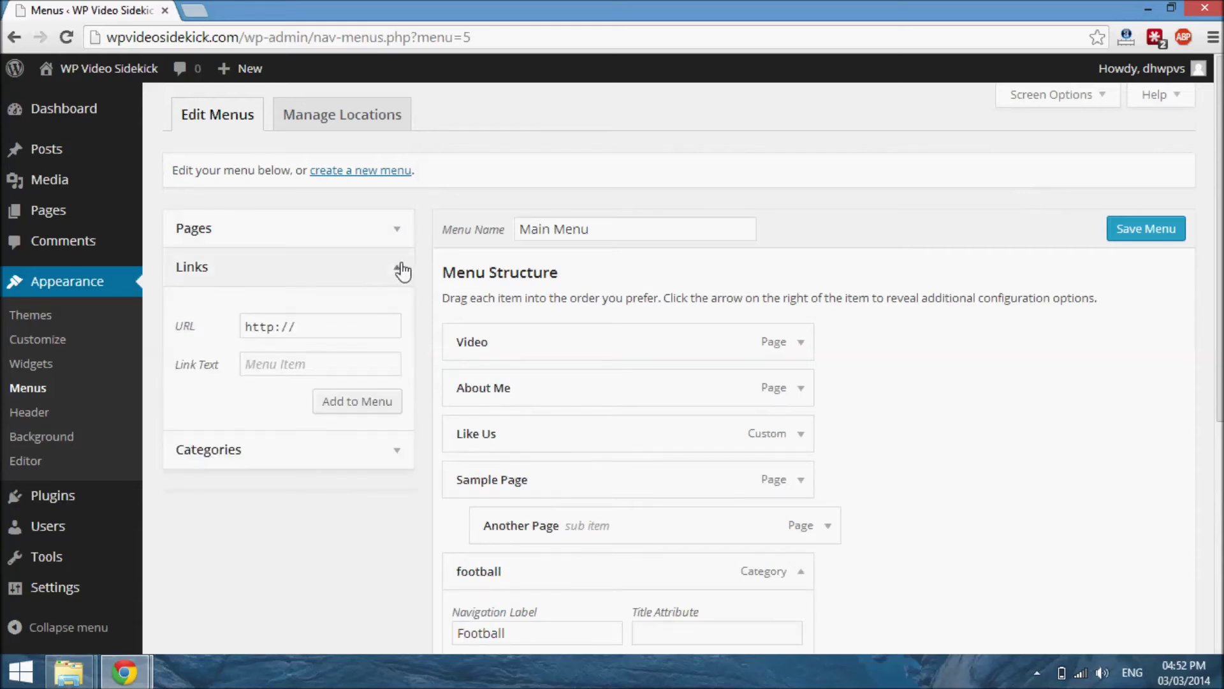
click(318, 340)
Add a custom link with URL '#' and link text 'Services' to the Main Menu
key(BackSpace)
key(BackSpace)
key(BackSpace)
key(BackSpace)
key(BackSpace)
key(BackSpace)
key(BackSpace)
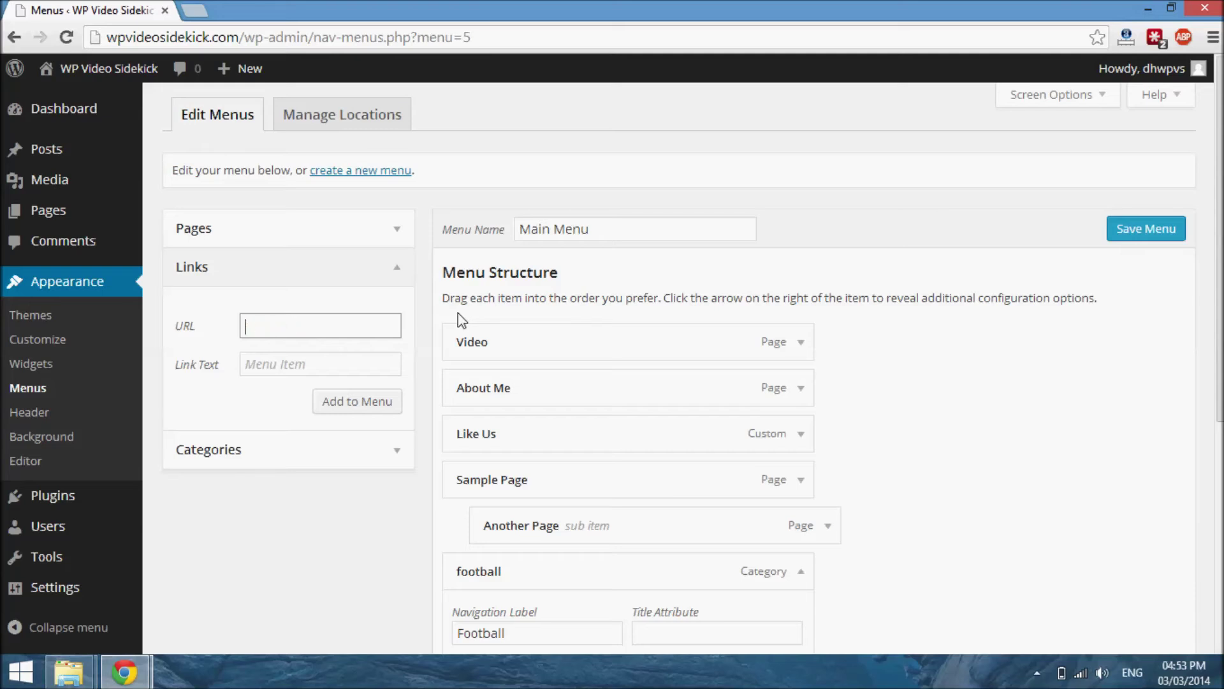
text(#)
click(288, 375)
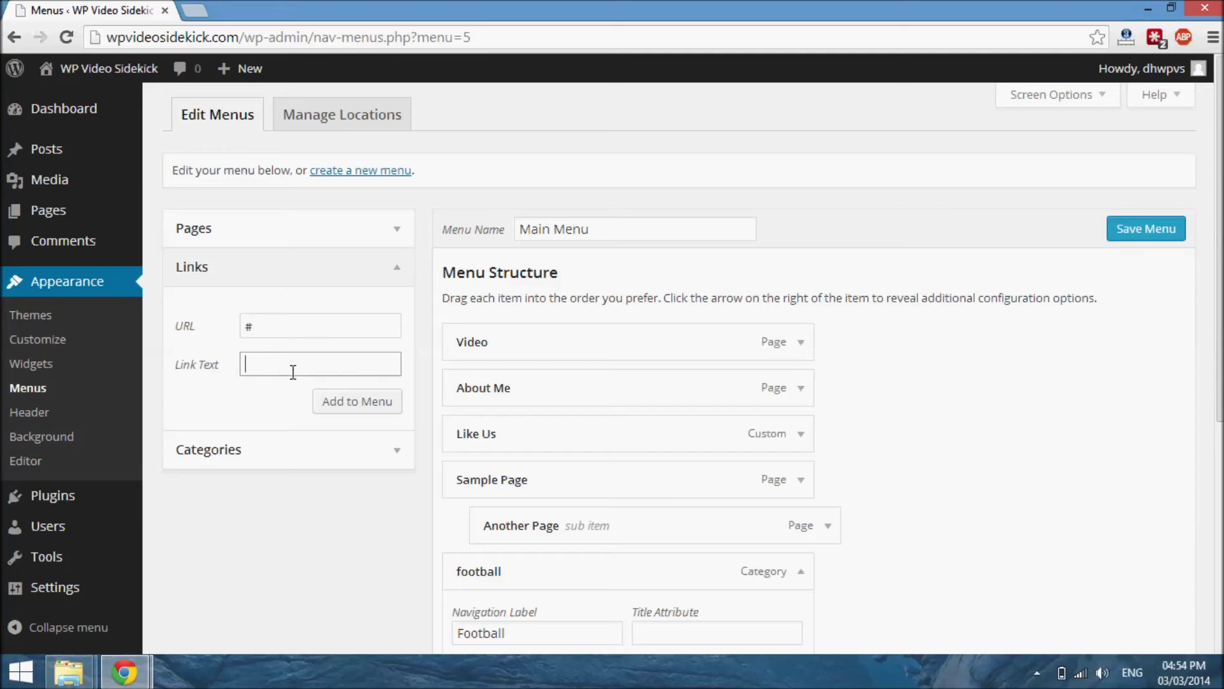
text(Services)
click(355, 403)
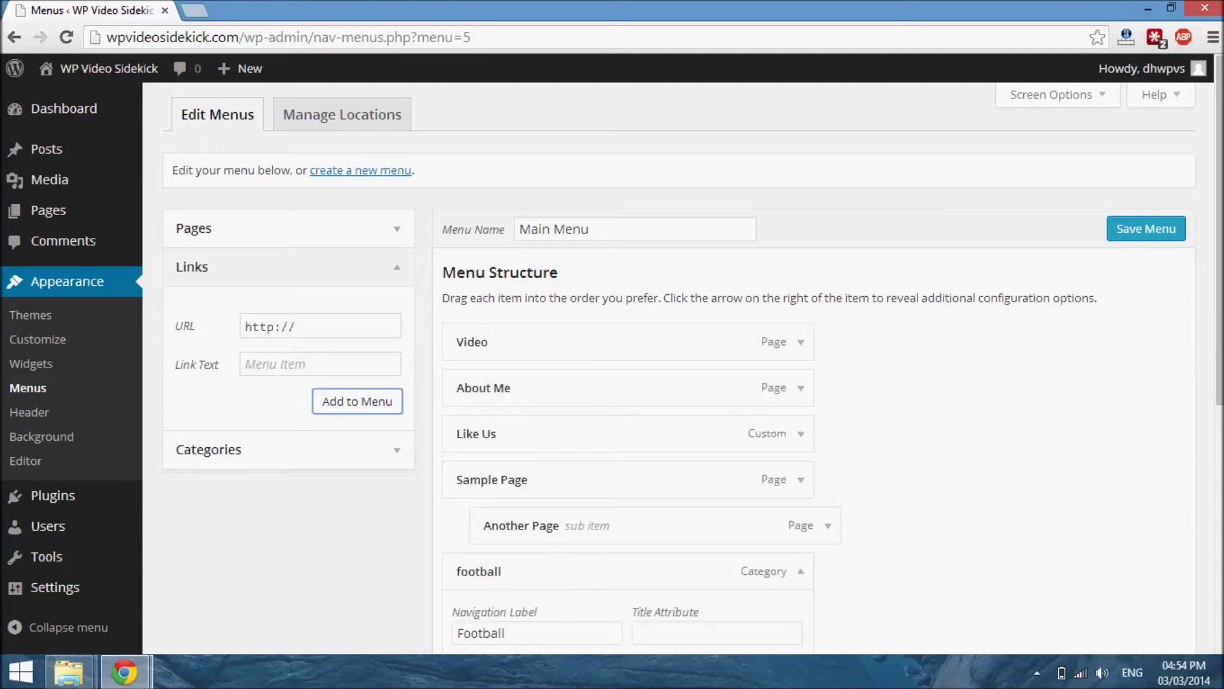
Collapse the Football item and move Video to the menu's end as a sub item of Services
scroll(629, 357, down, 2)
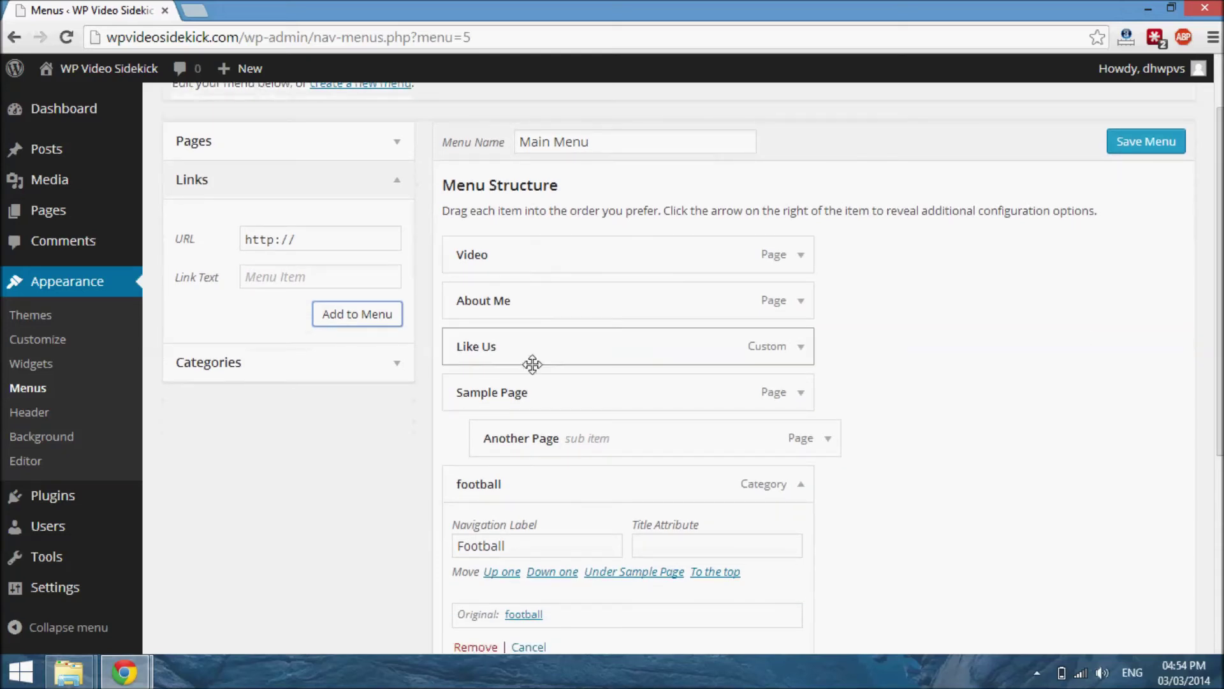
scroll(533, 364, down, 3)
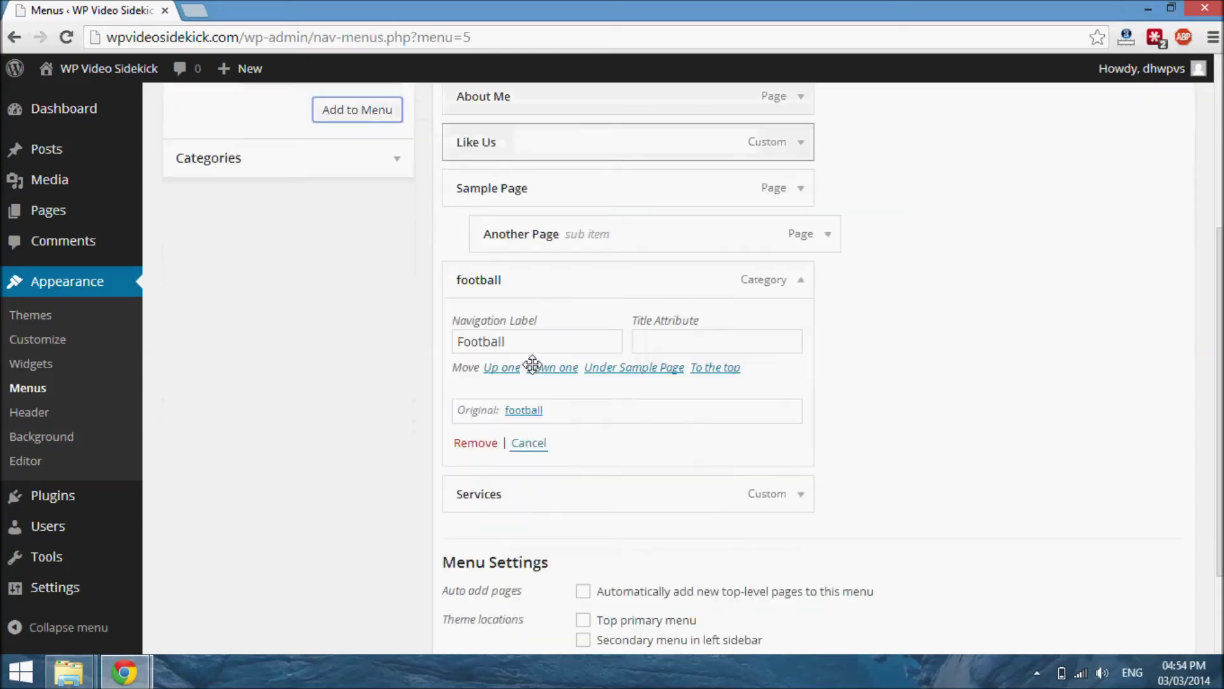
click(803, 281)
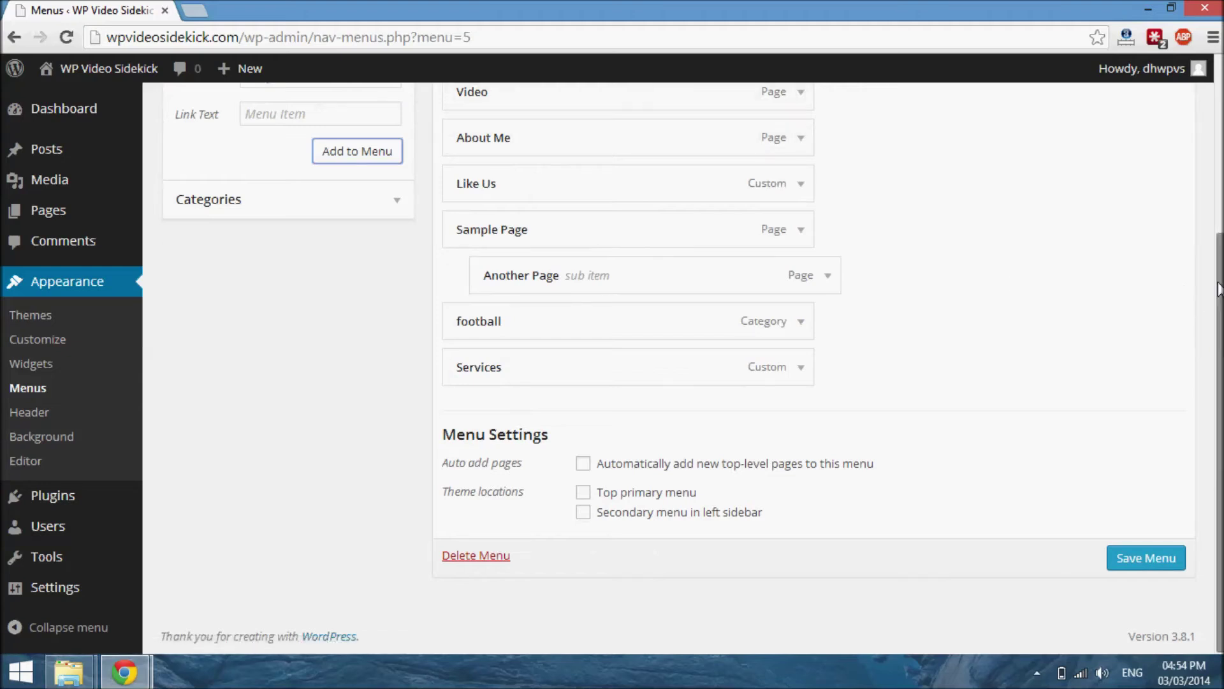
scroll(1217, 306, up, 1)
drag(533, 164, 568, 429)
drag(532, 461, 541, 443)
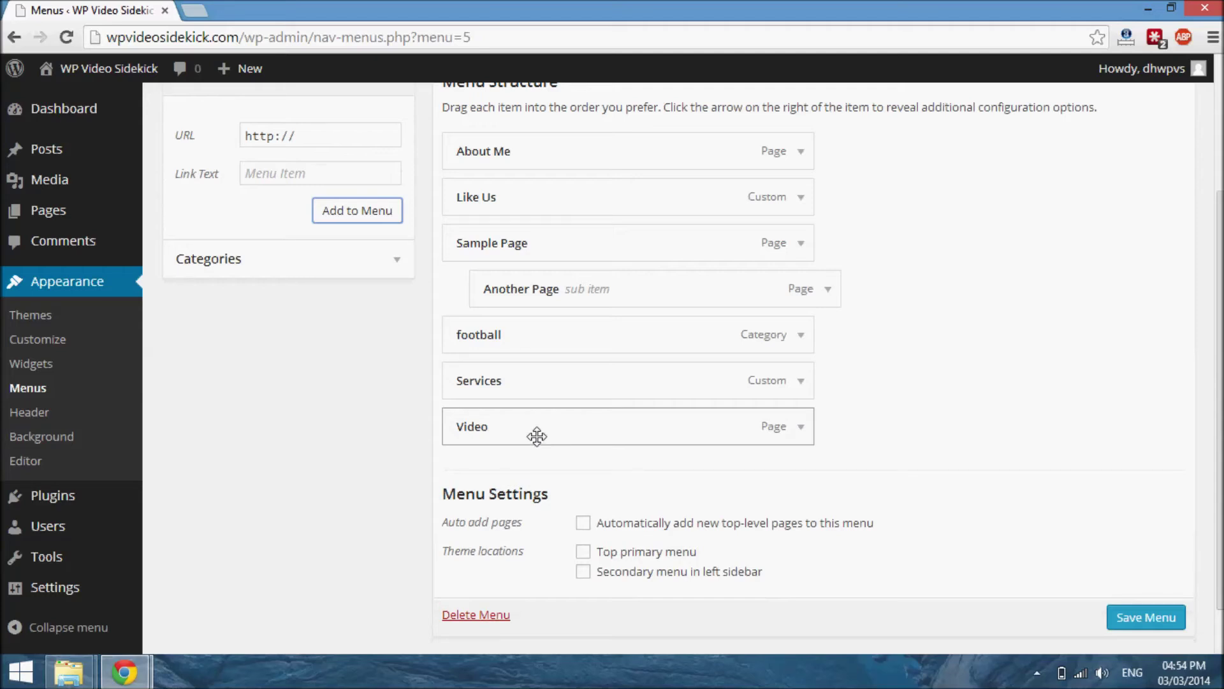
drag(538, 438, 573, 432)
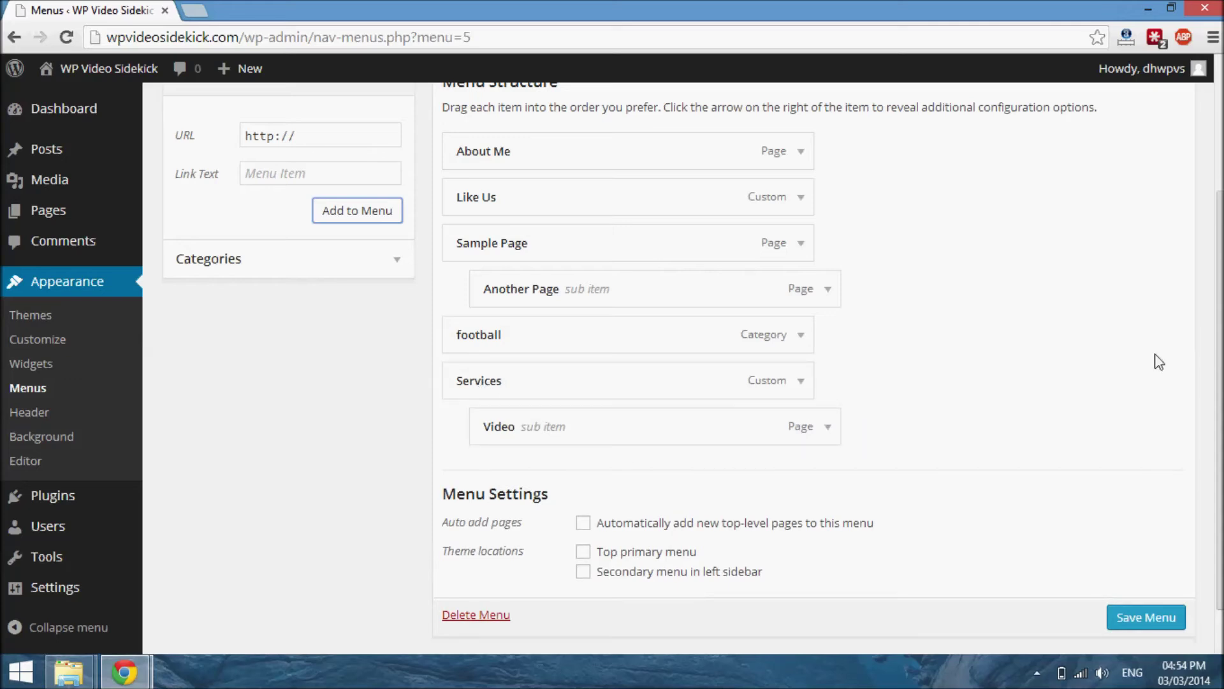
scroll(693, 368, down, 2)
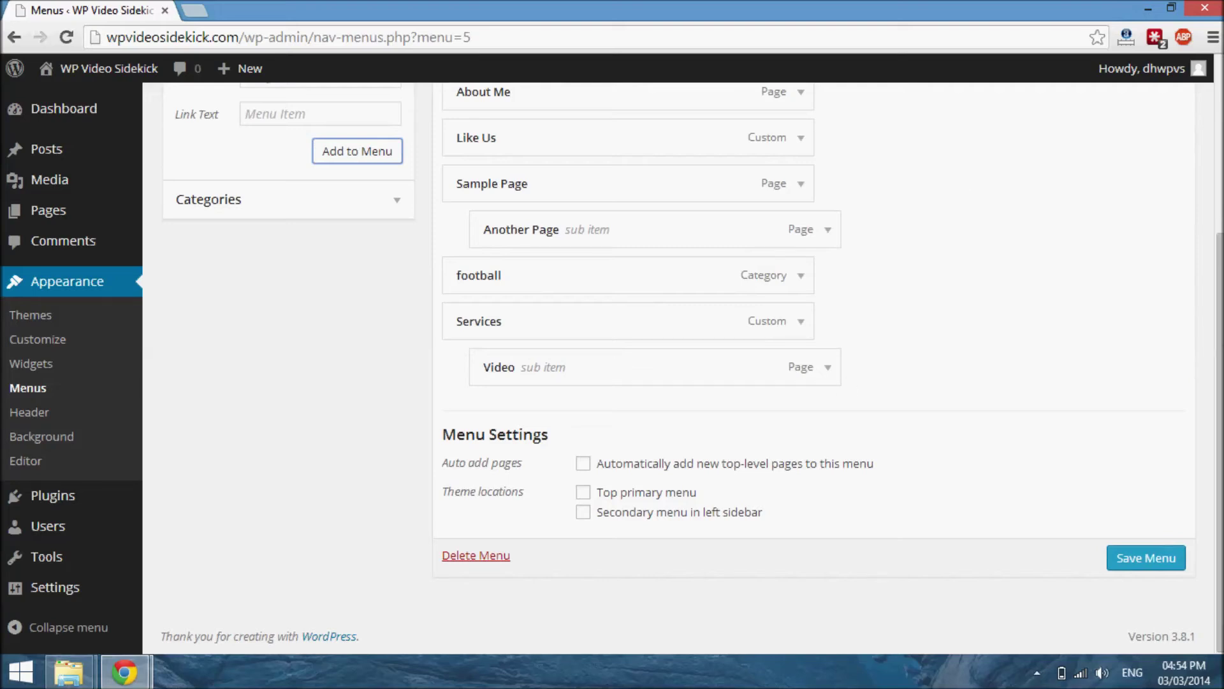
scroll(693, 367, up, 3)
scroll(693, 367, down, 3)
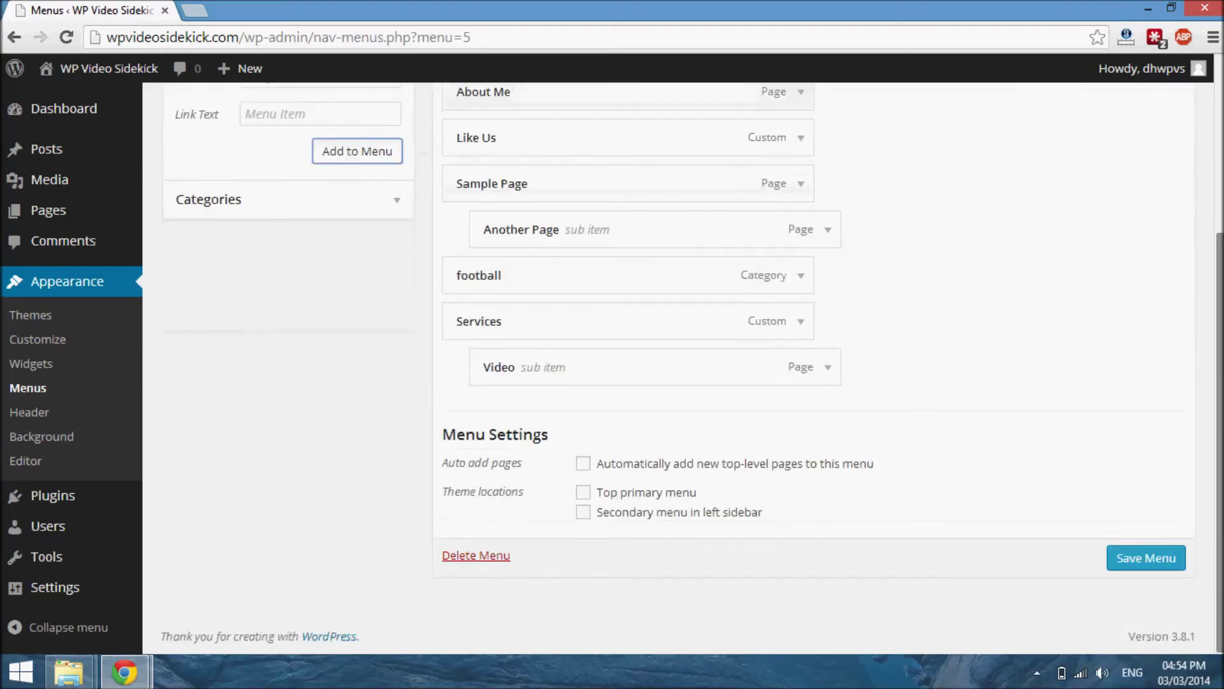
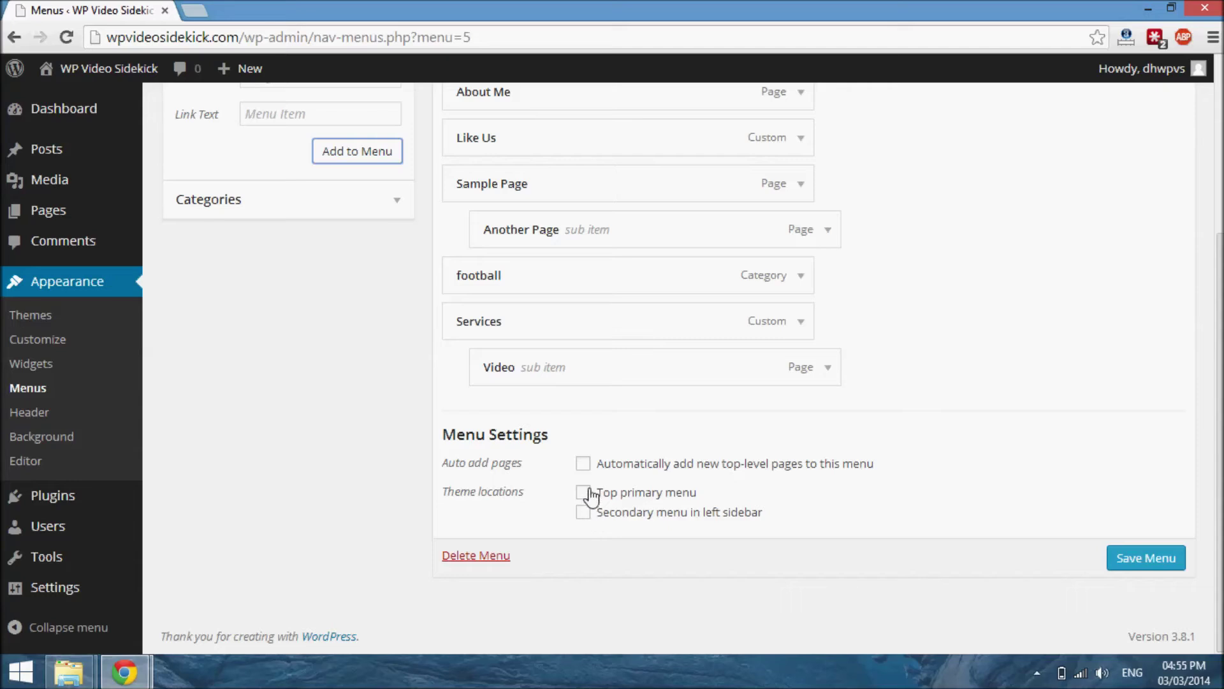
Assign Main Menu to the 'Top primary menu' location and save the menu
click(584, 493)
scroll(1212, 153, up, 3)
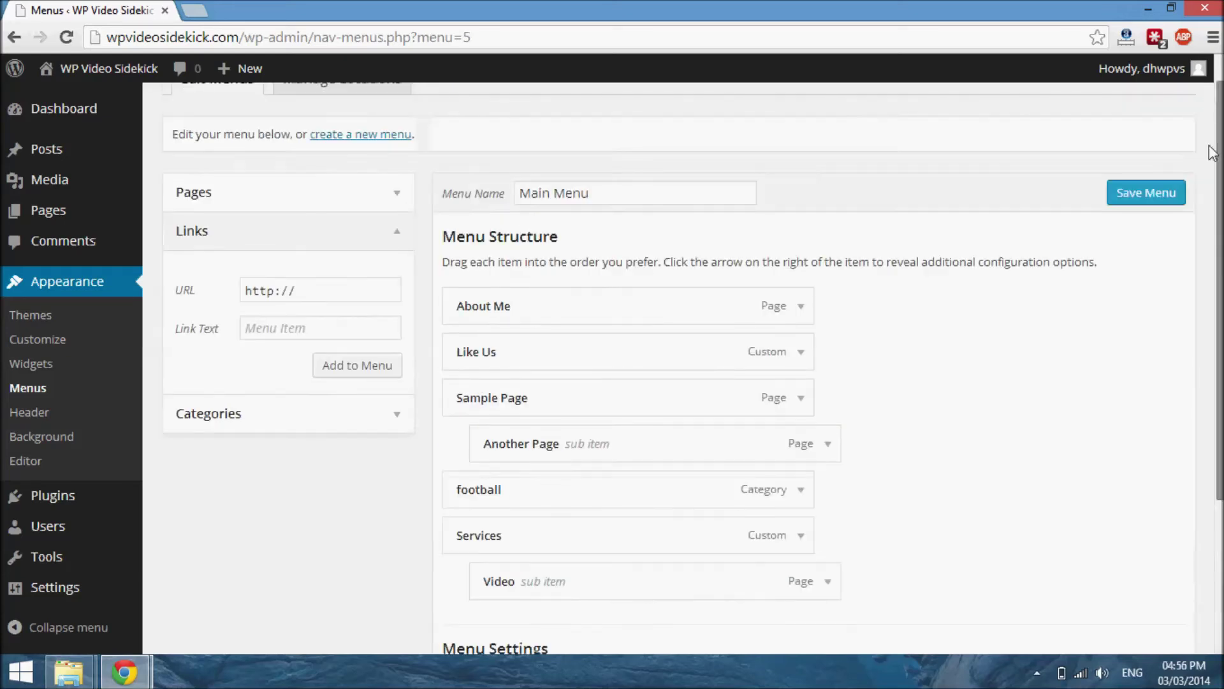
drag(1213, 153, 1218, 332)
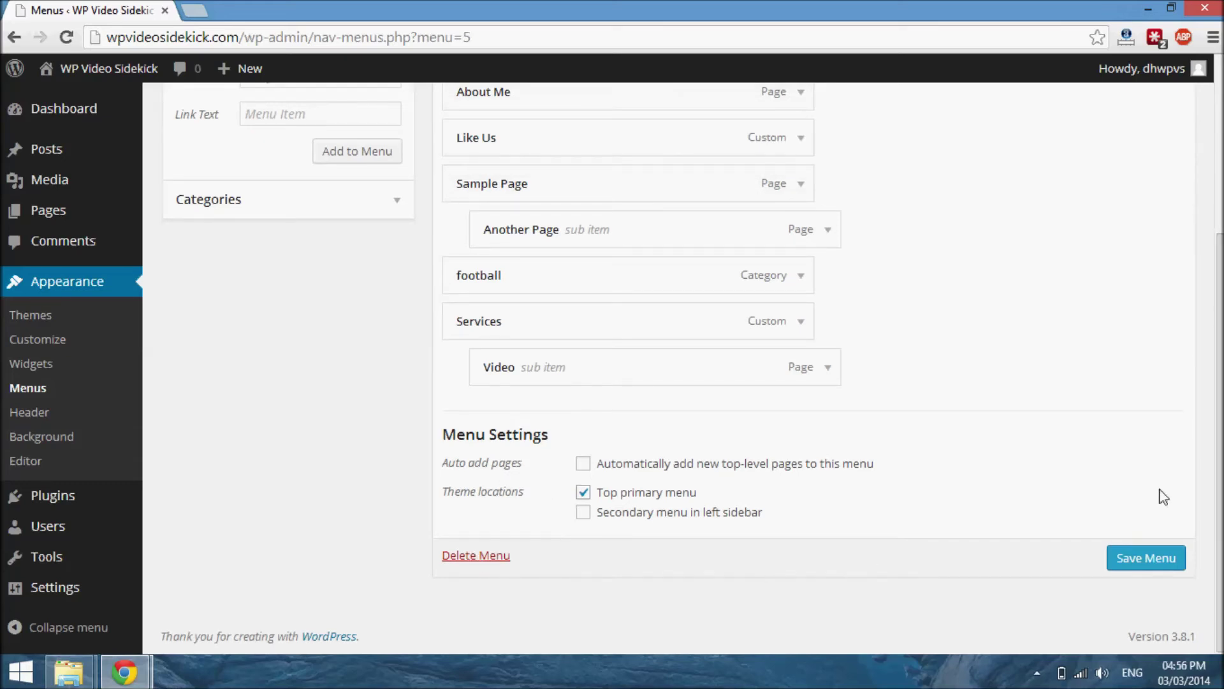
click(1133, 564)
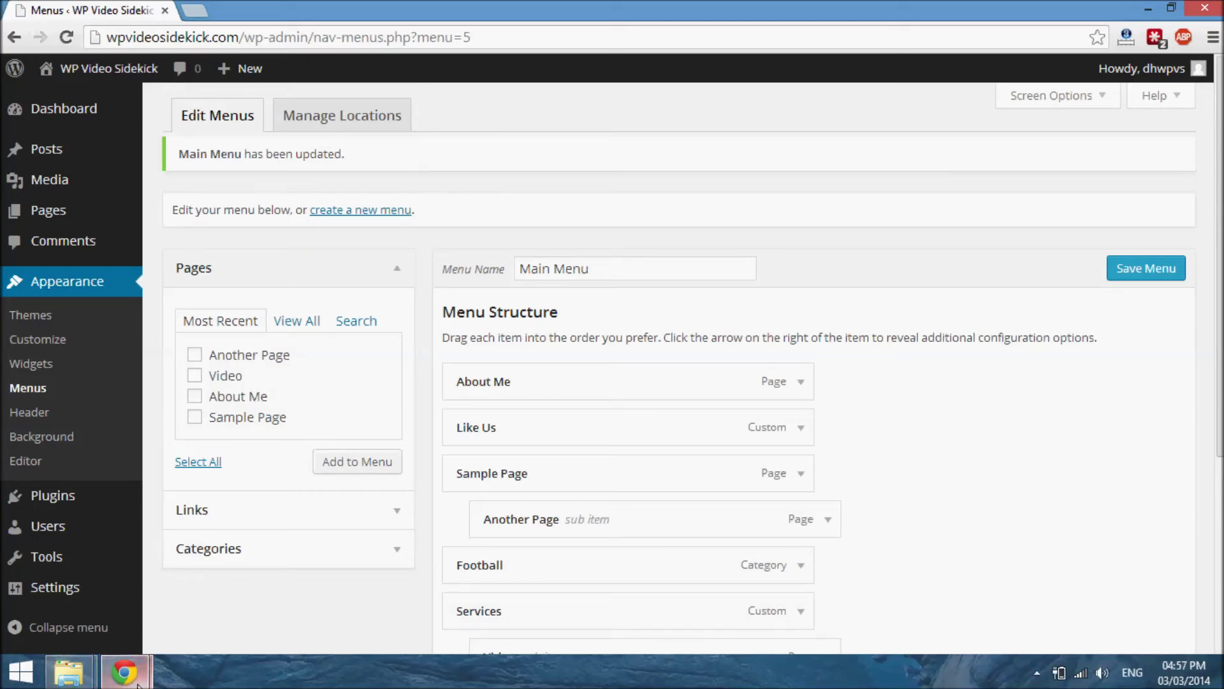
Switch to the live site window and reload it to show the new menu
mouse_move(138, 679)
click(292, 571)
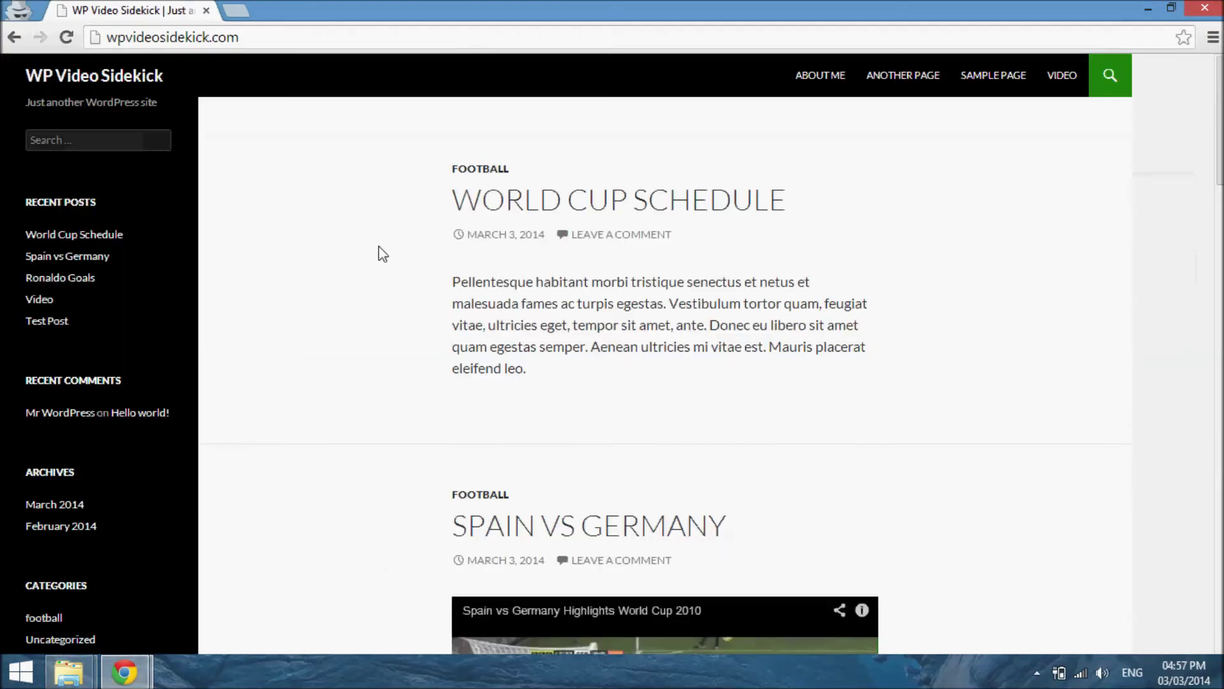
click(66, 37)
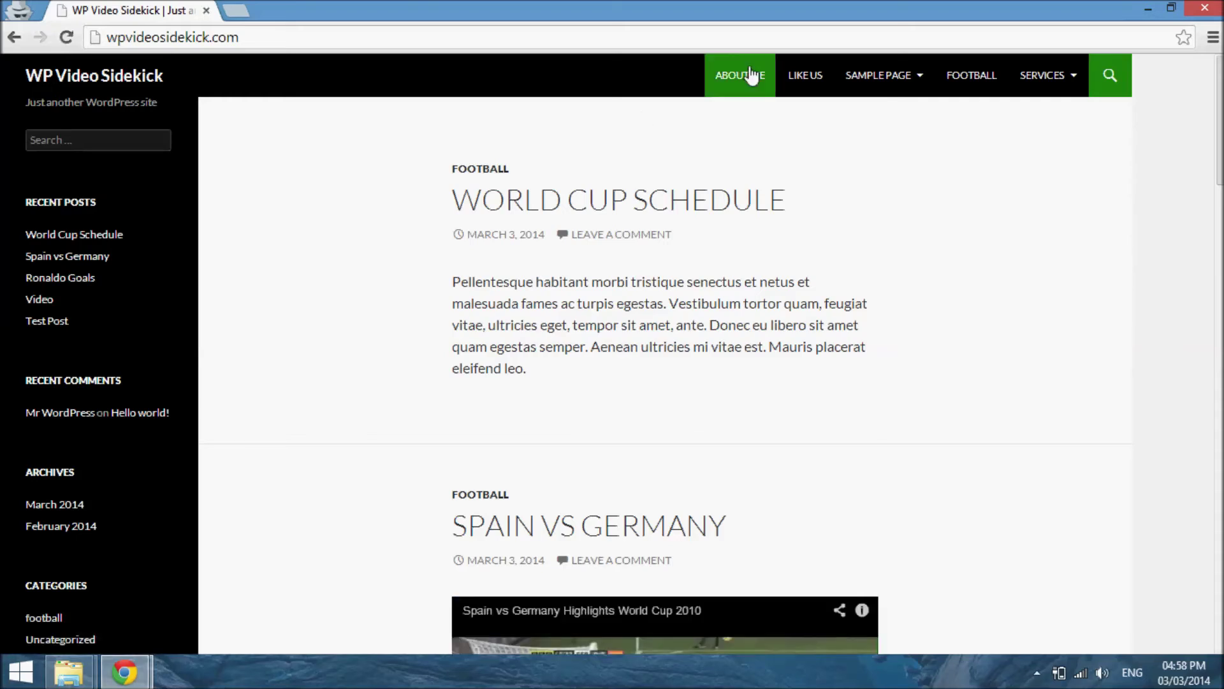
mouse_move(897, 80)
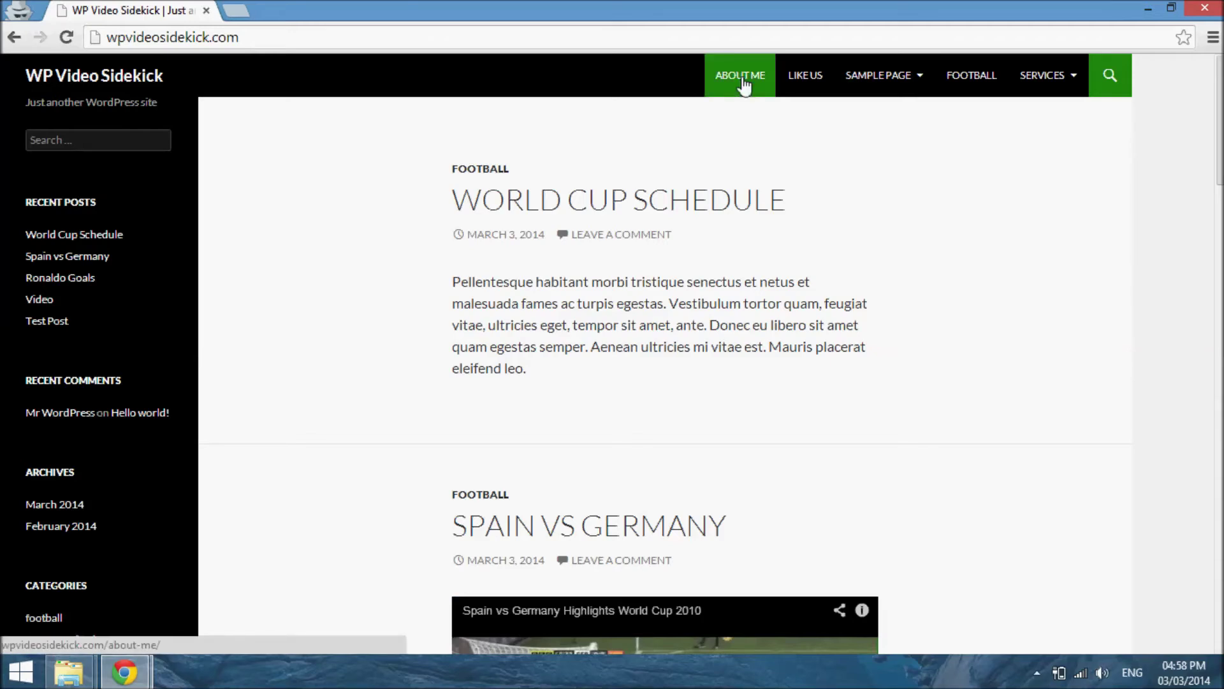
Open the Like Us link in a new tab, view it, then open the Football archive
right_click(802, 77)
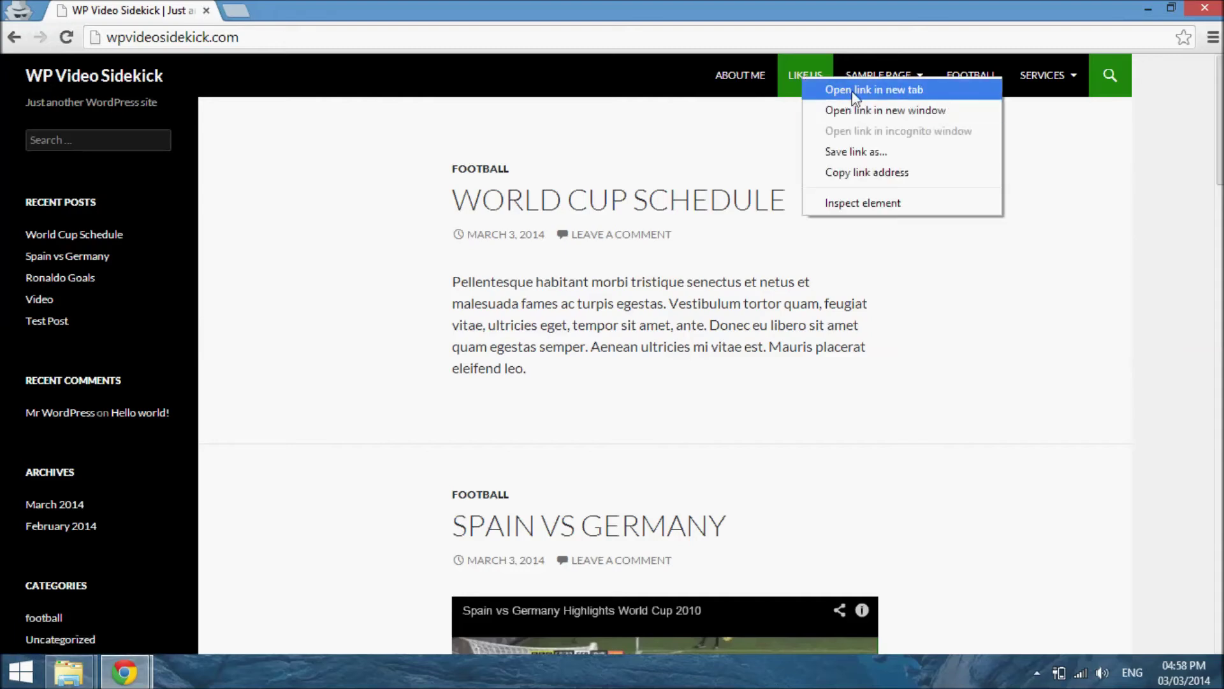
click(854, 89)
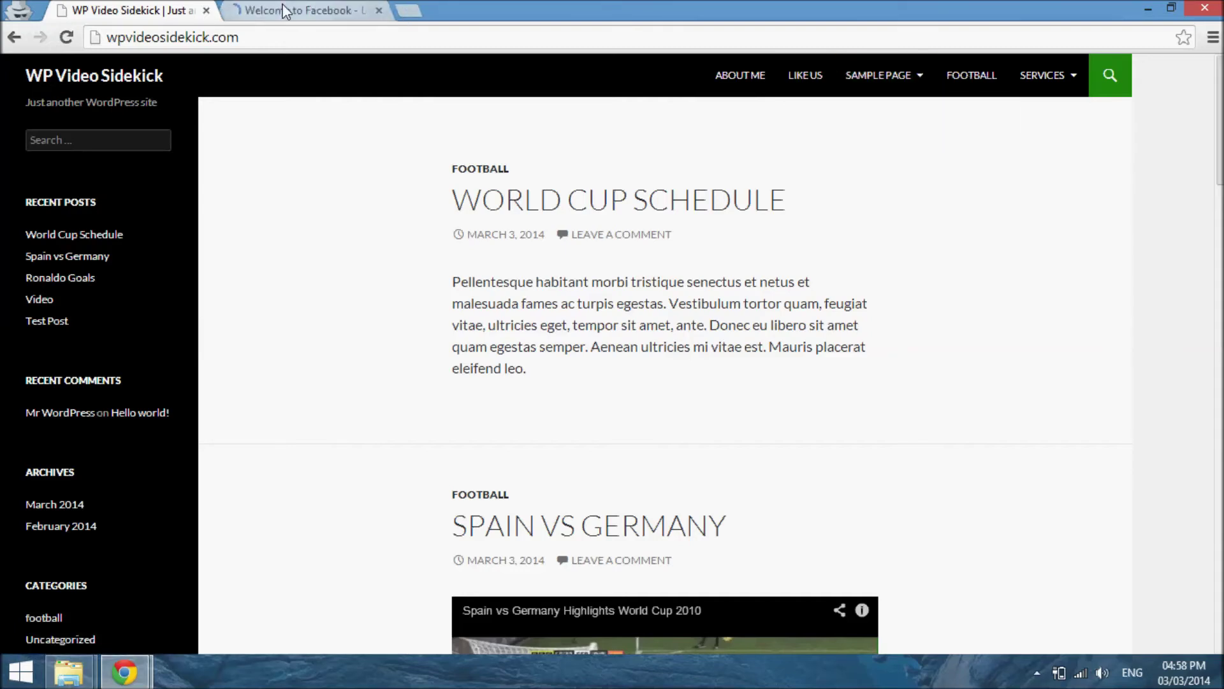
click(285, 11)
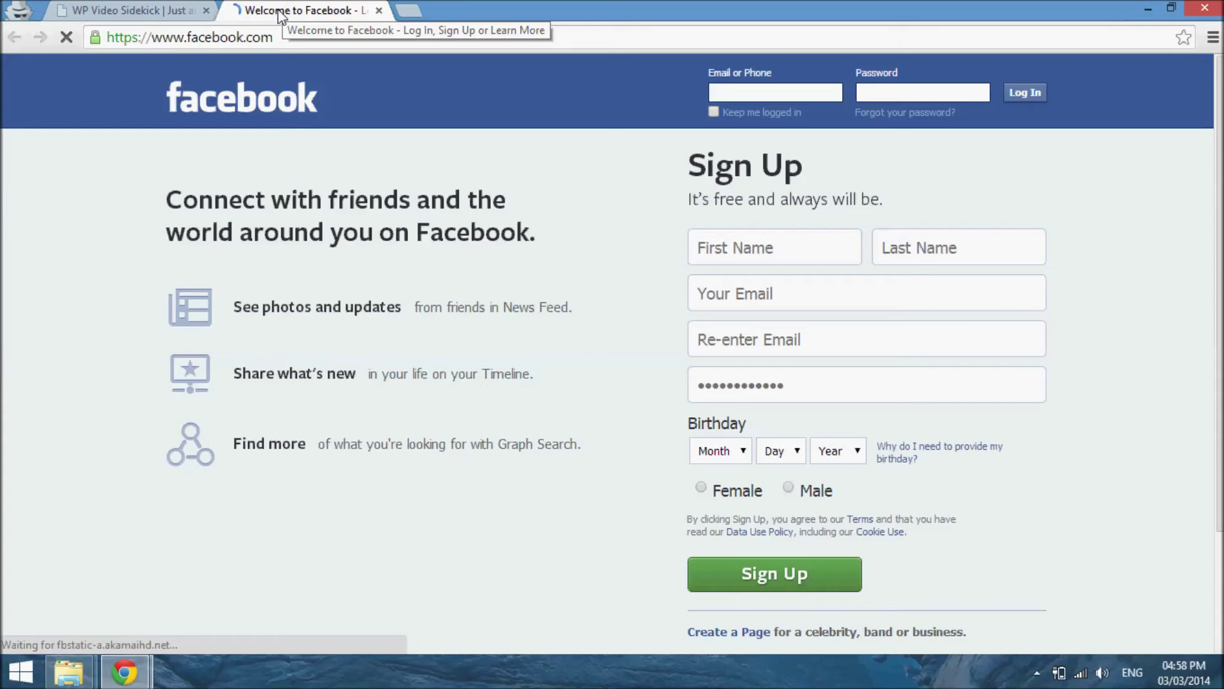
click(153, 14)
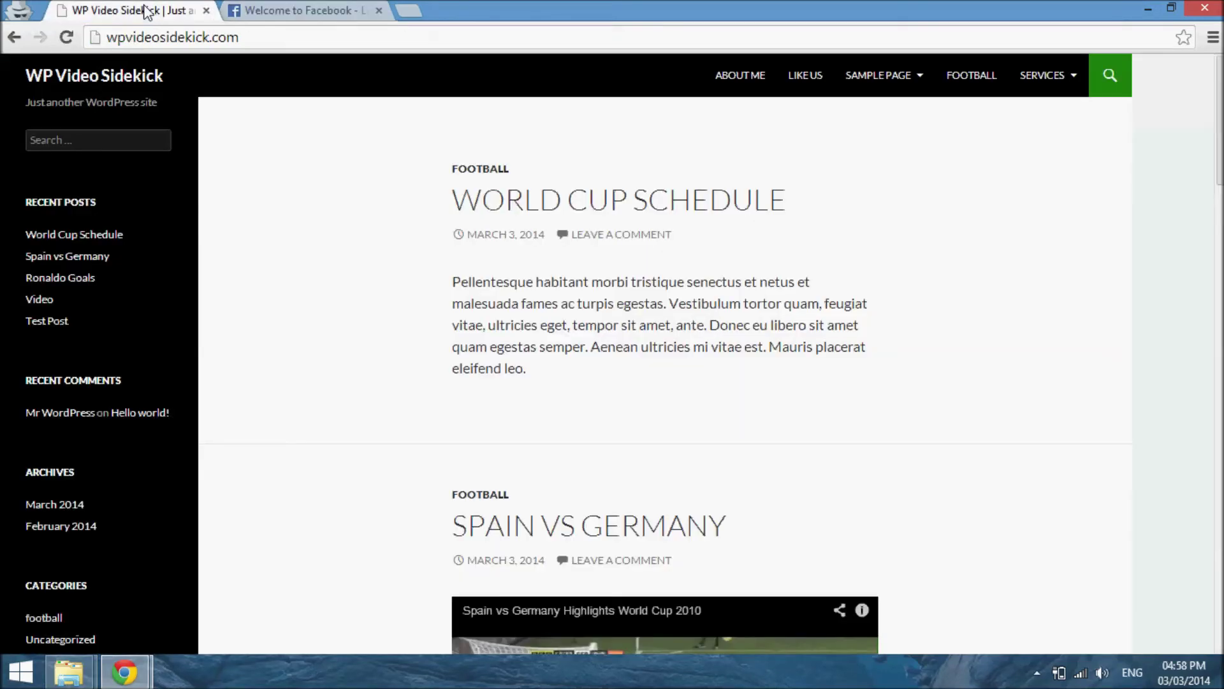
mouse_move(858, 77)
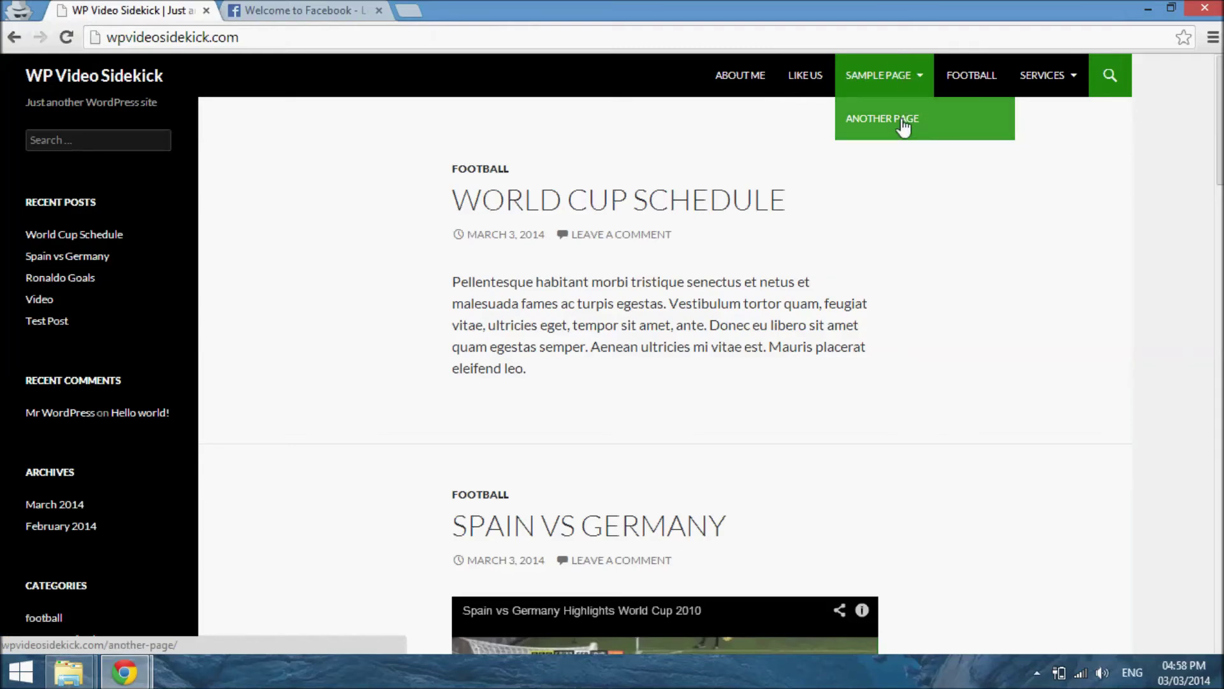
click(978, 74)
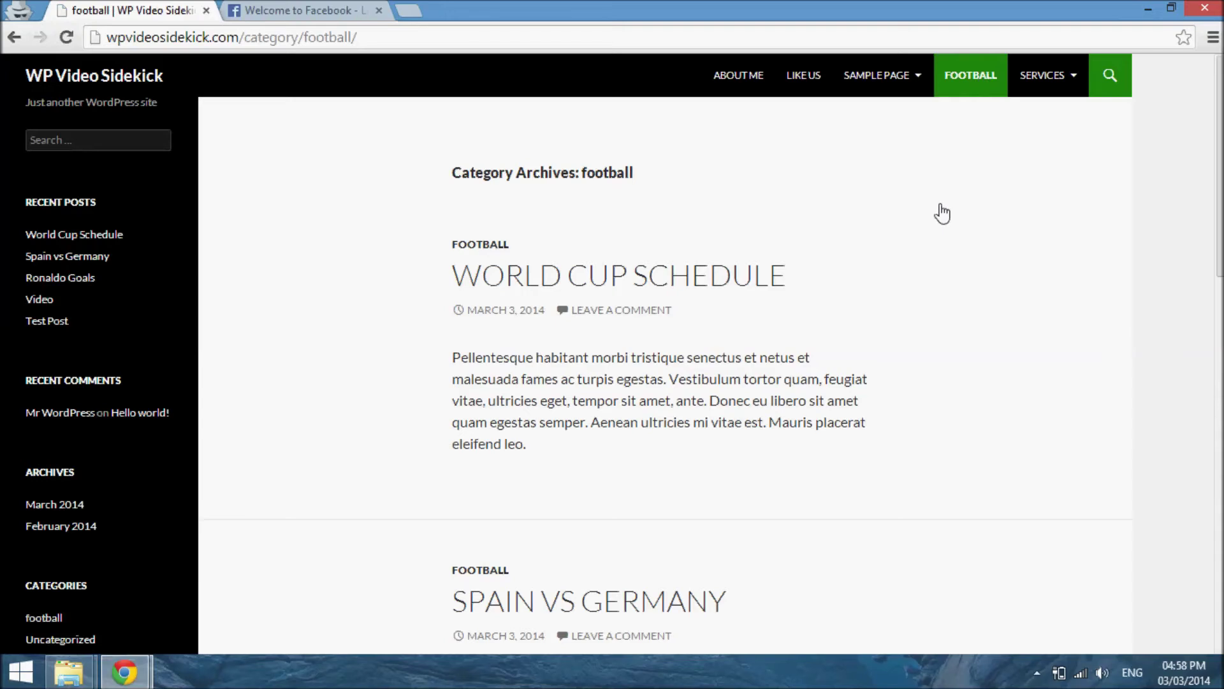
Scroll through the Football category archive page
scroll(940, 212, down, 3)
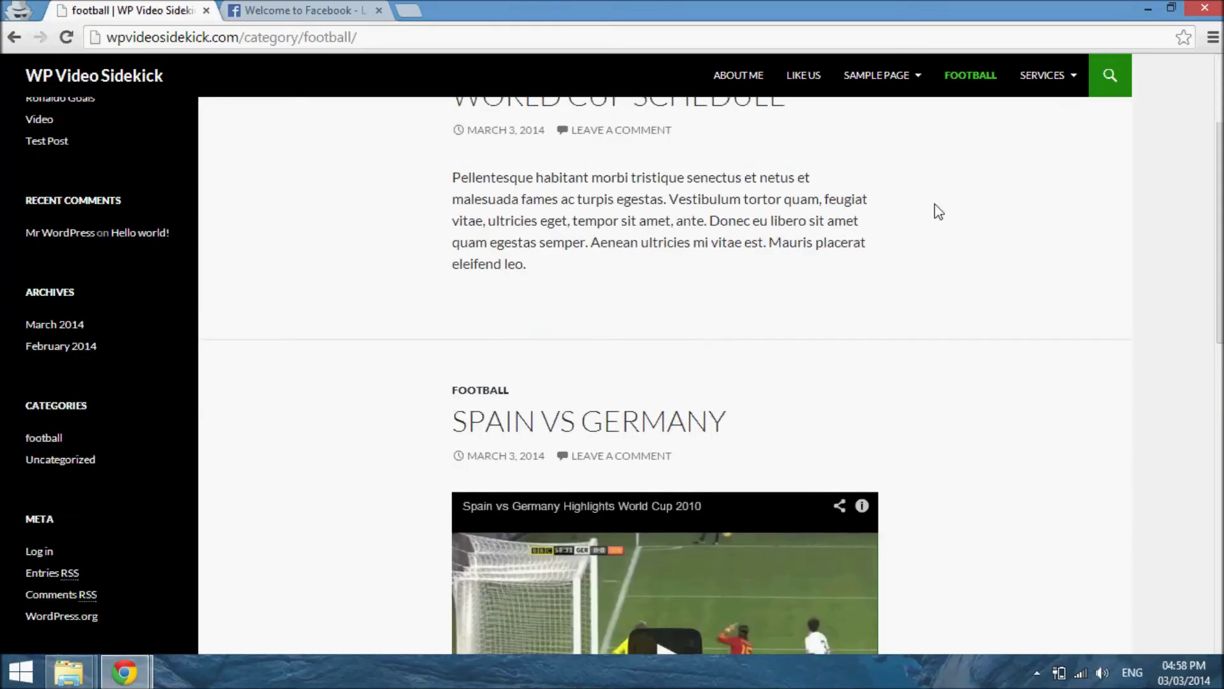
scroll(940, 212, down, 10)
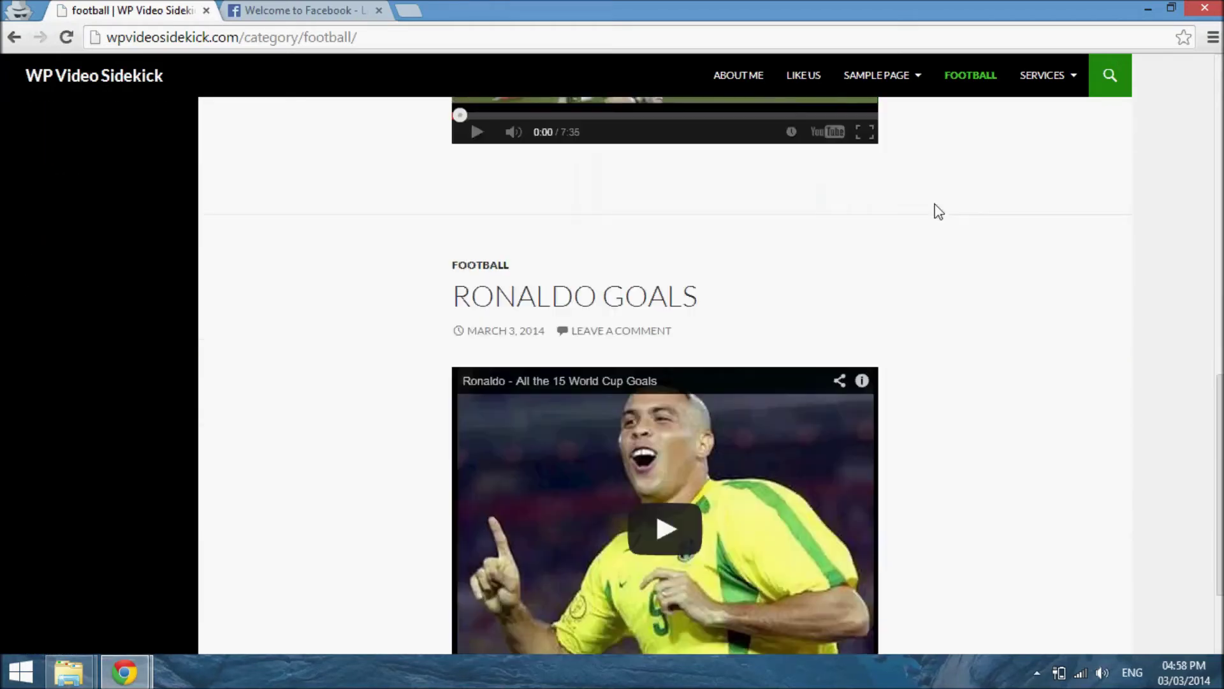
scroll(939, 212, down, 3)
scroll(939, 212, up, 15)
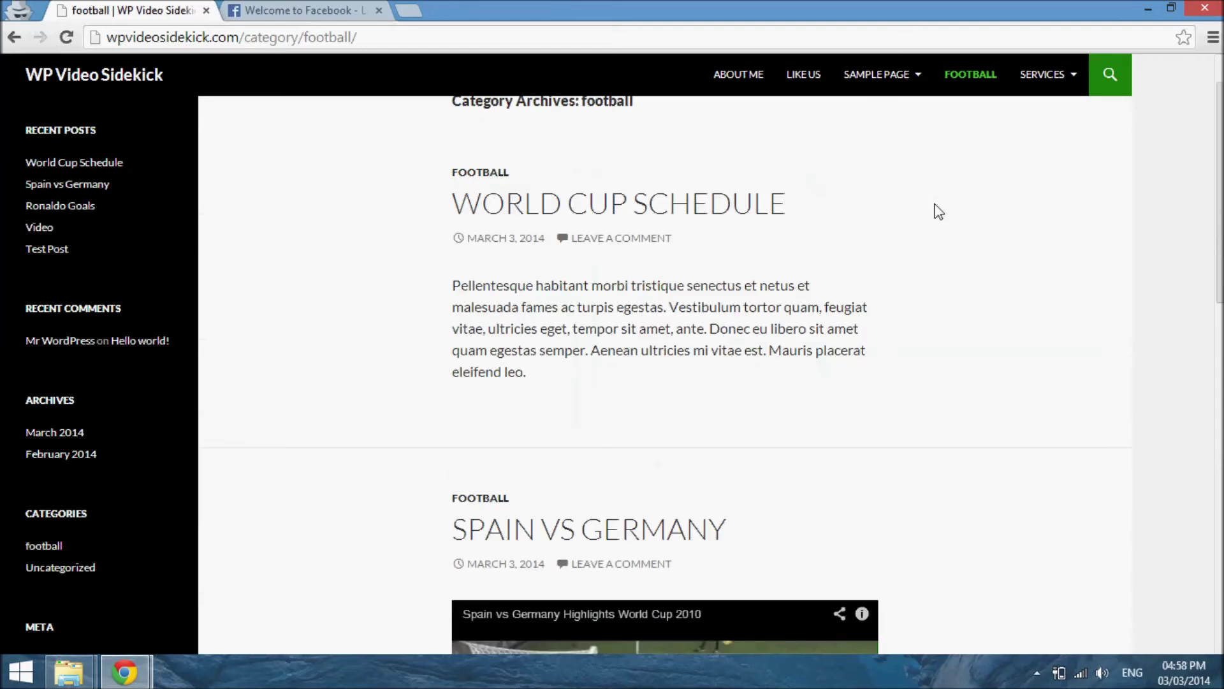
Open the Video page from the Services menu dropdown
mouse_move(1039, 90)
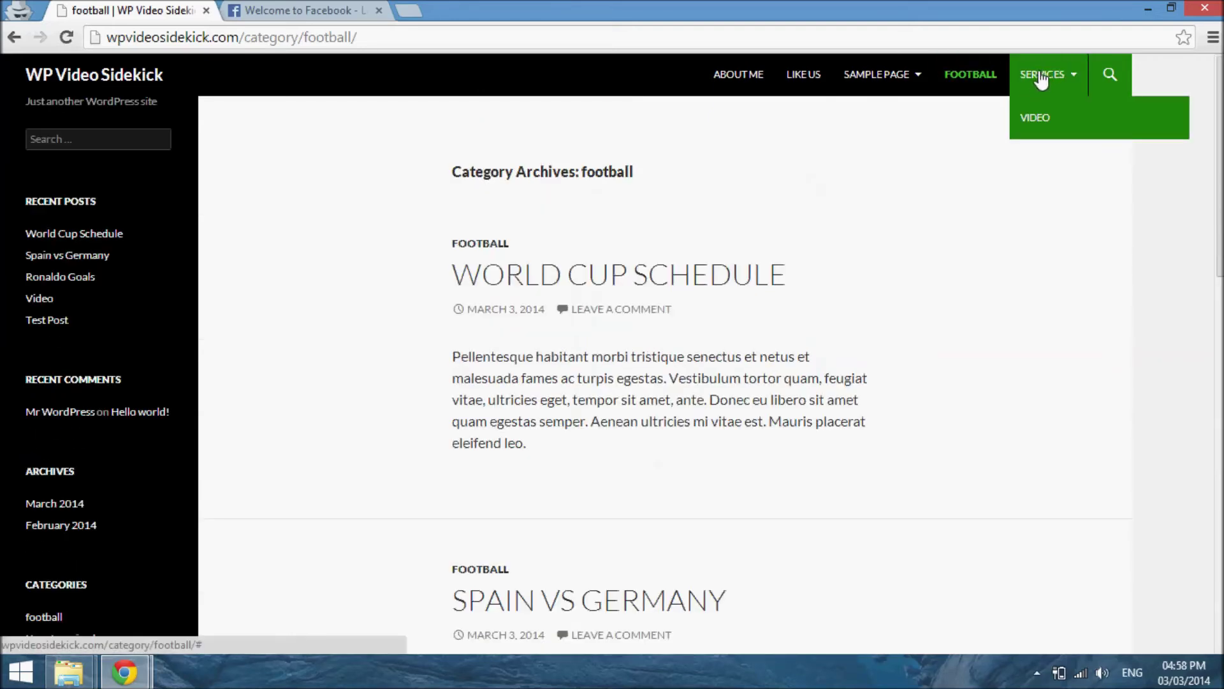
click(1037, 73)
click(1046, 134)
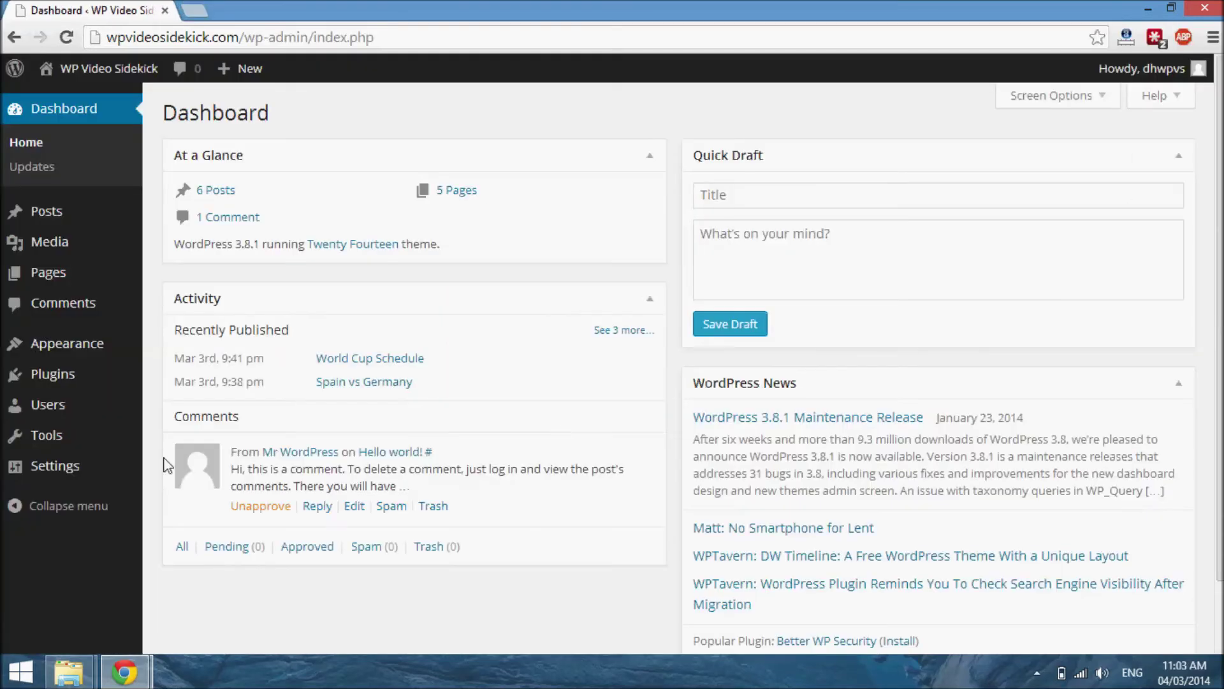
Go to Settings > General from the Dashboard sidebar
mouse_move(68, 469)
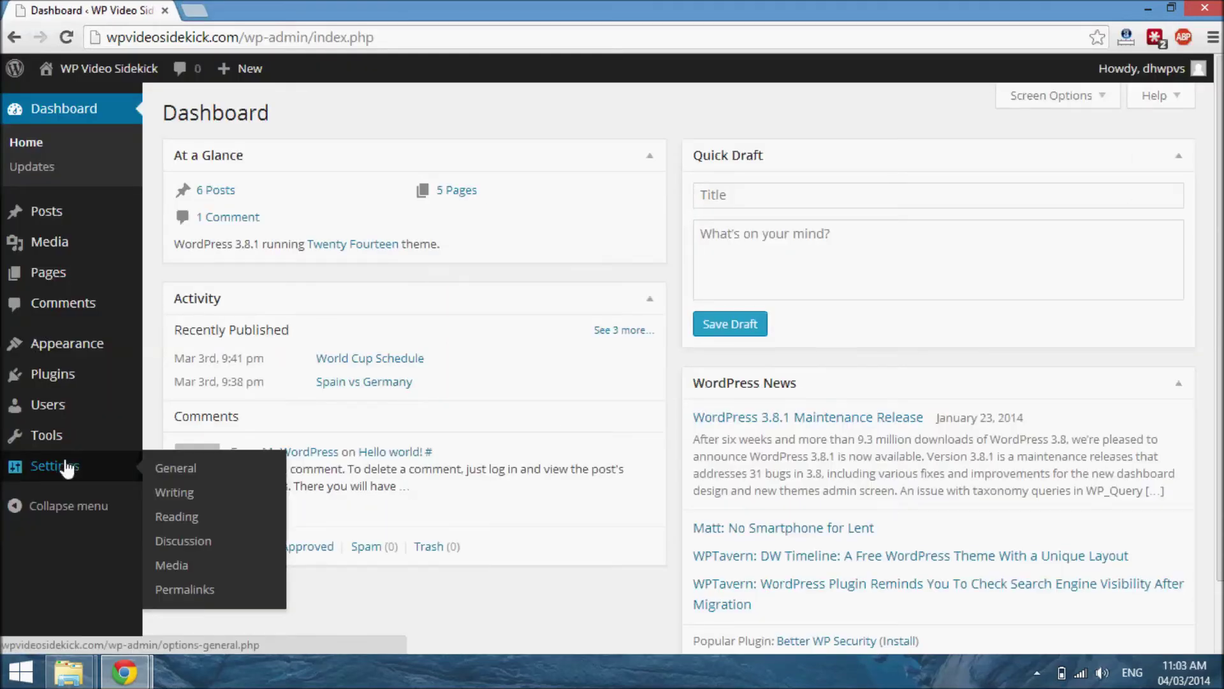
mouse_move(84, 413)
mouse_move(73, 478)
click(70, 476)
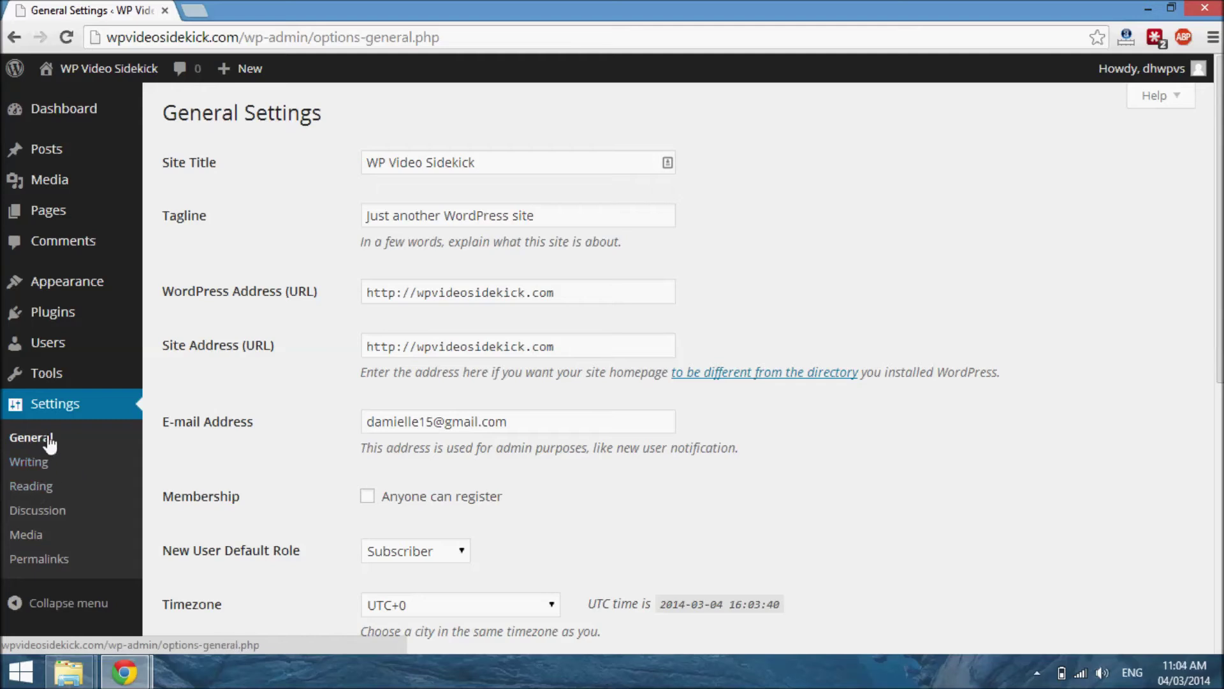
Replace the tagline with 'How To Become A WP PRo', fixing the 'Bevcome' typo
click(516, 172)
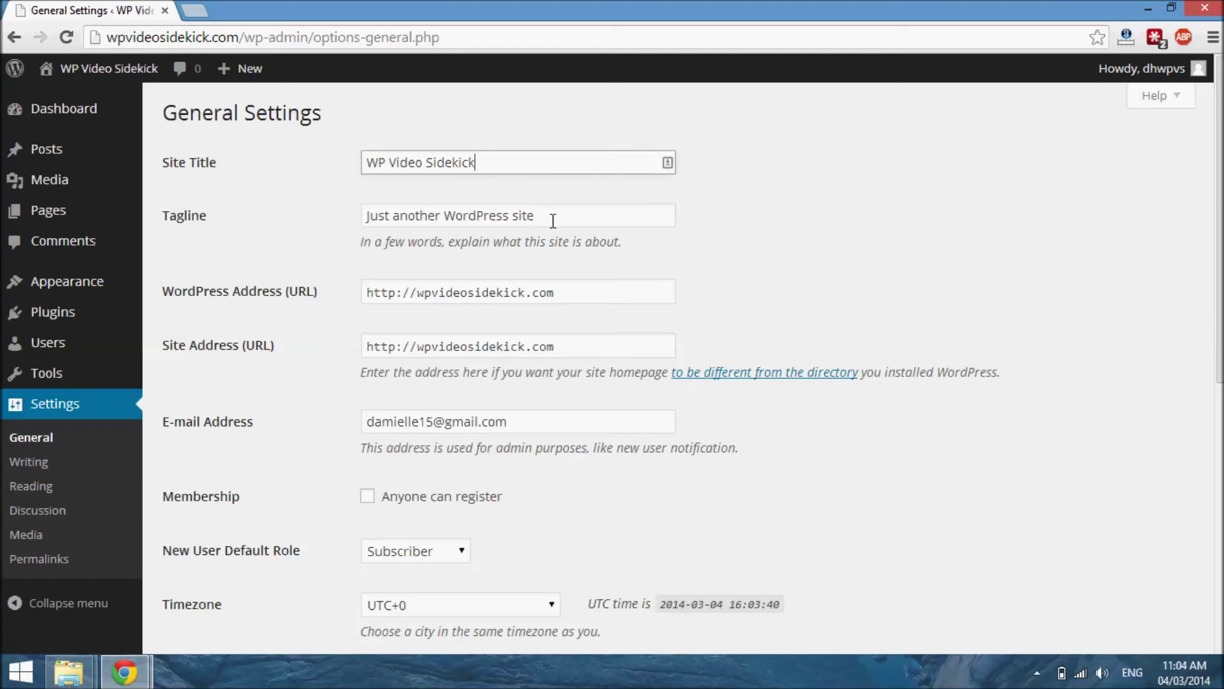
drag(554, 223, 330, 227)
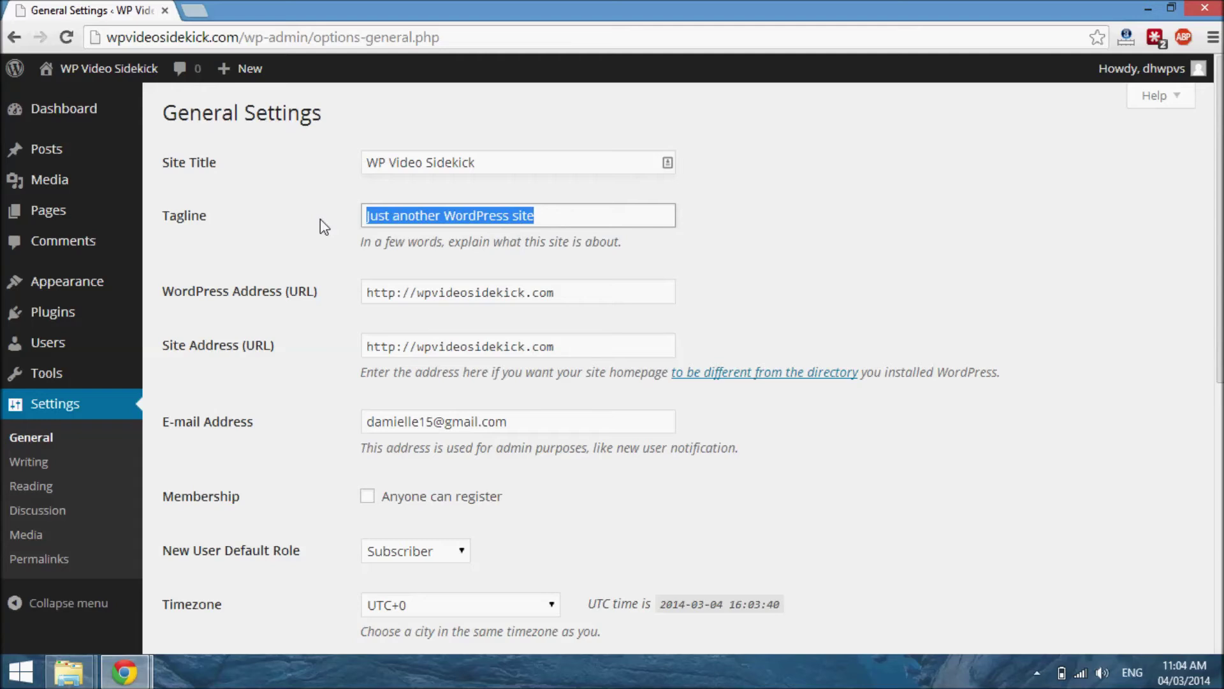
text(How To Bevcome A WP )
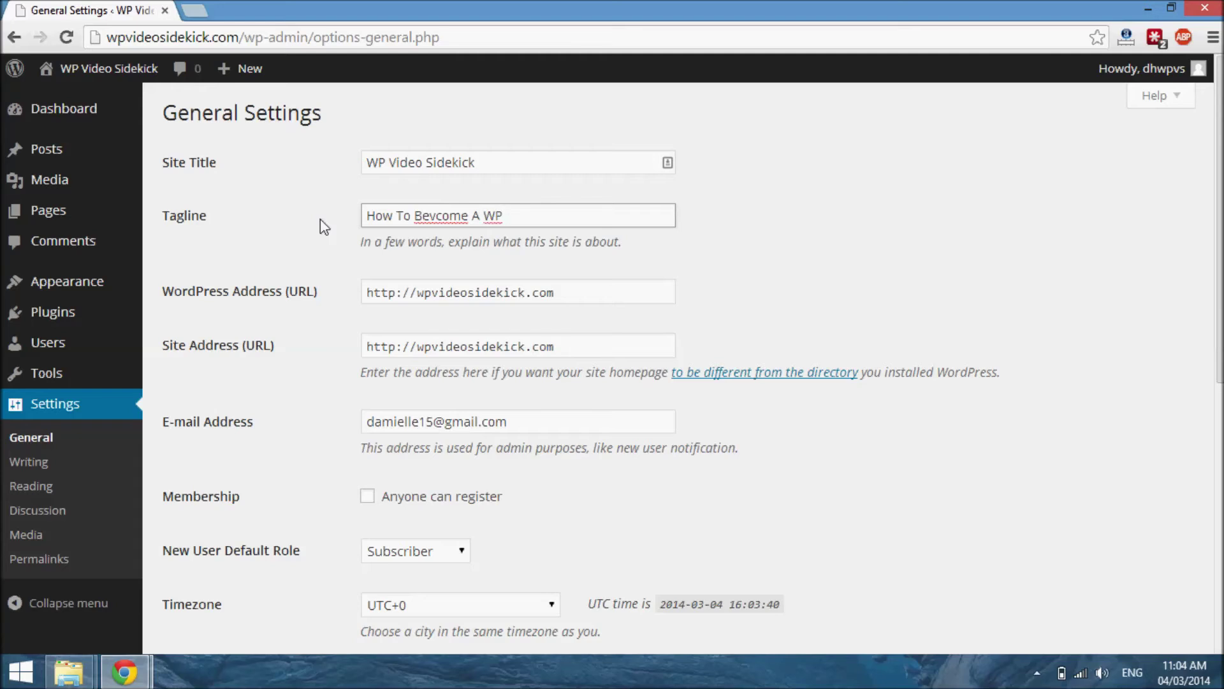
text(PRo)
click(440, 216)
key(BackSpace)
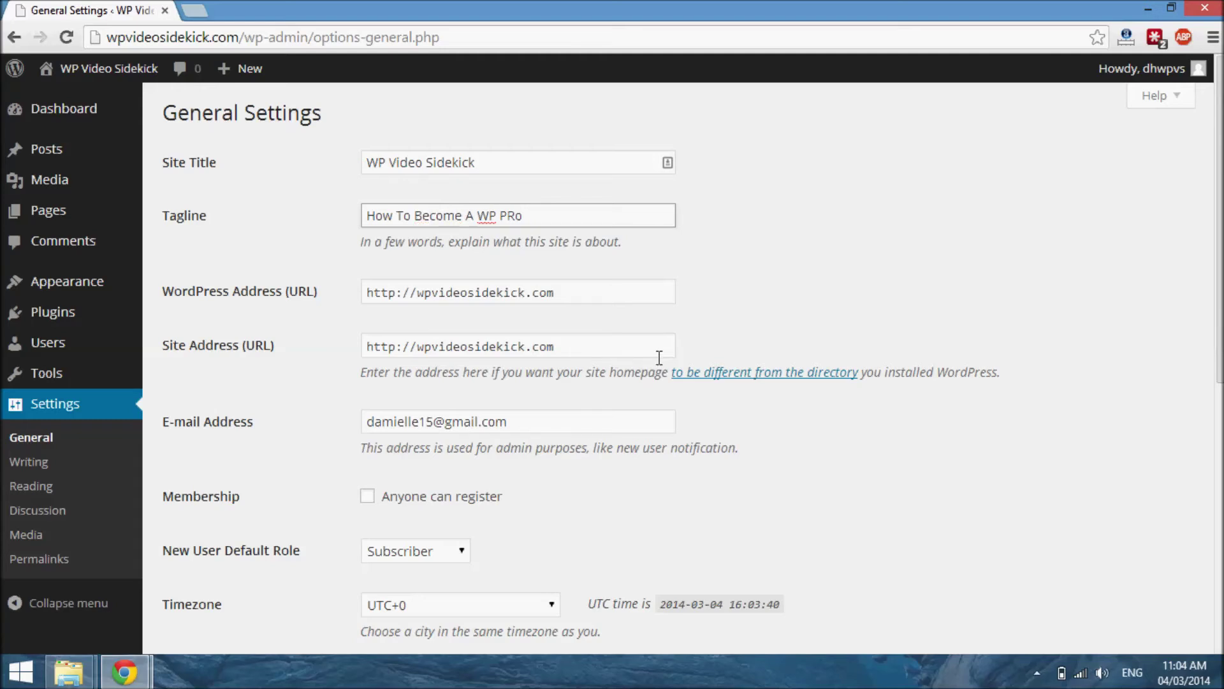
Check the live Blog window, then return to the General Settings page
click(124, 672)
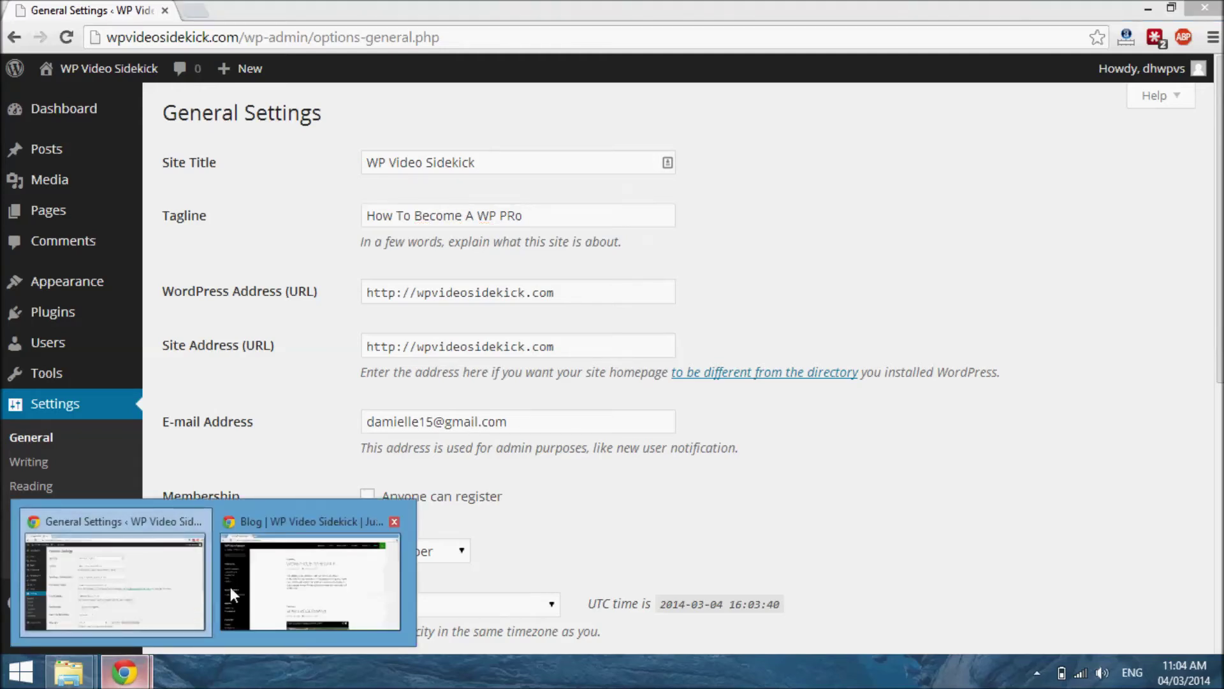
click(250, 580)
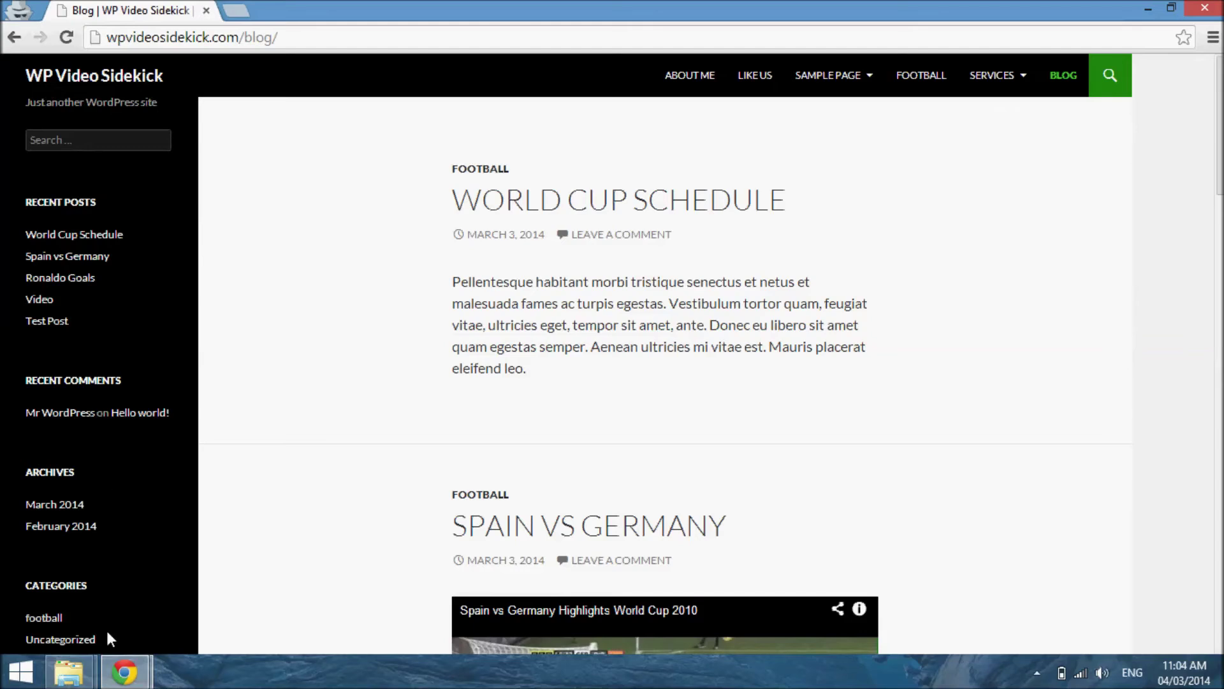
mouse_move(124, 671)
click(144, 605)
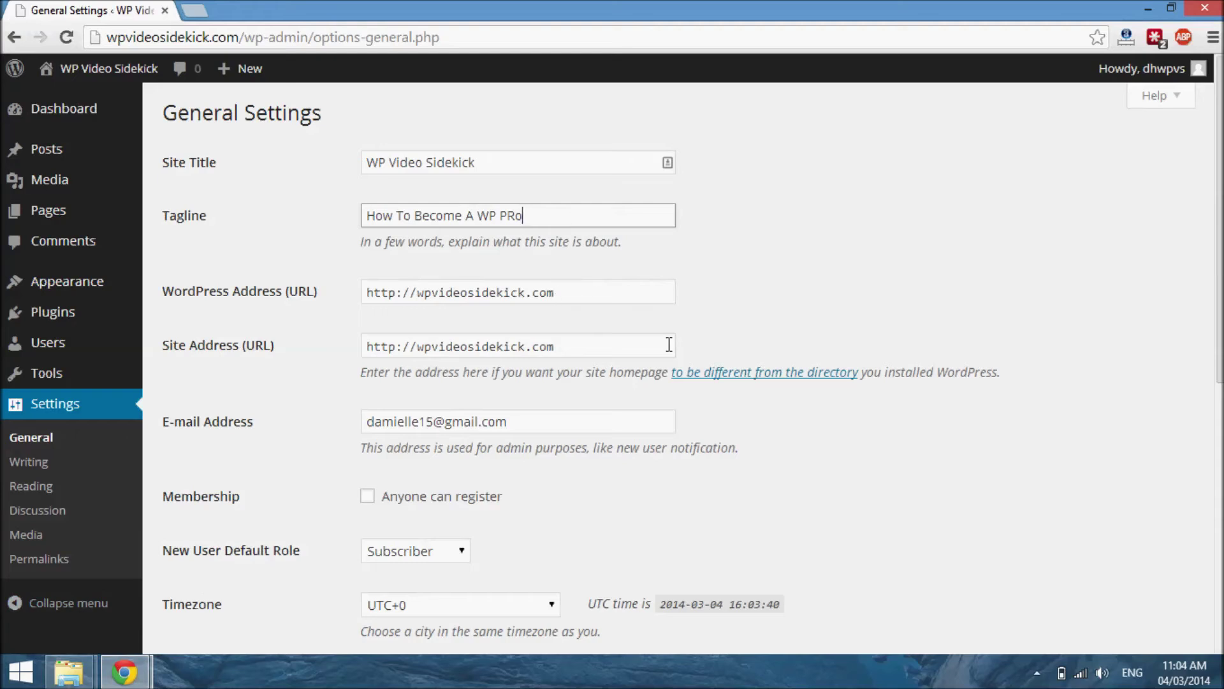
click(585, 298)
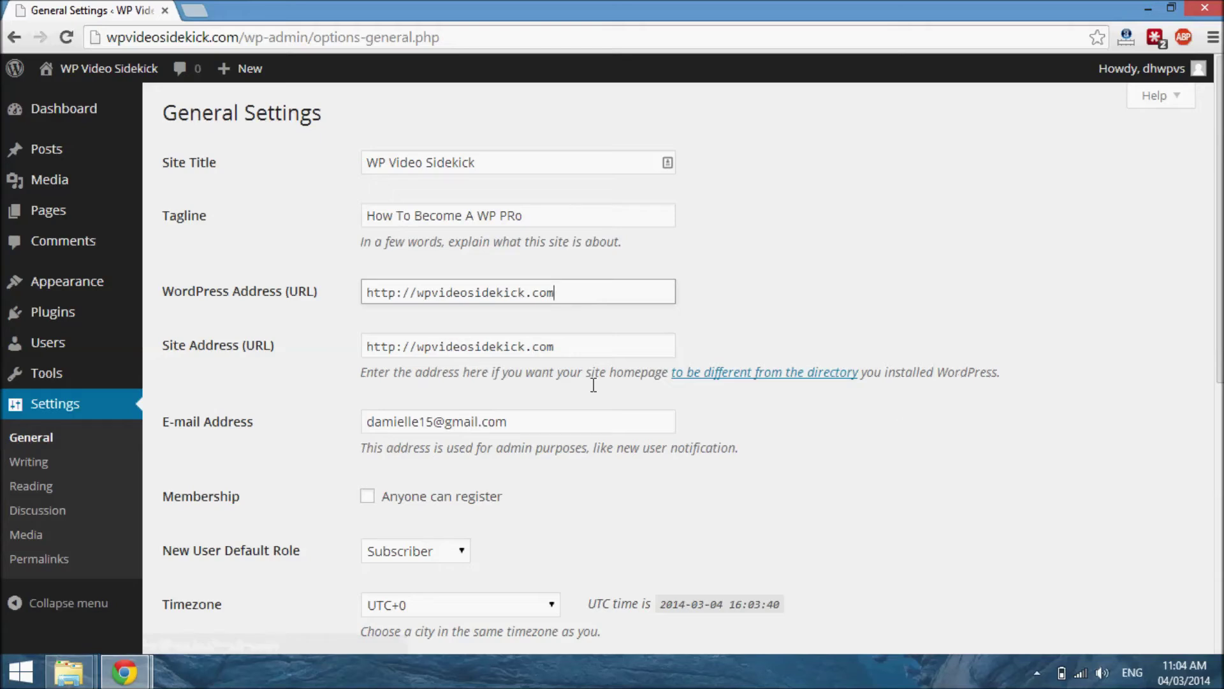
Save General Settings with the title, new tagline and site addresses unchanged
click(591, 347)
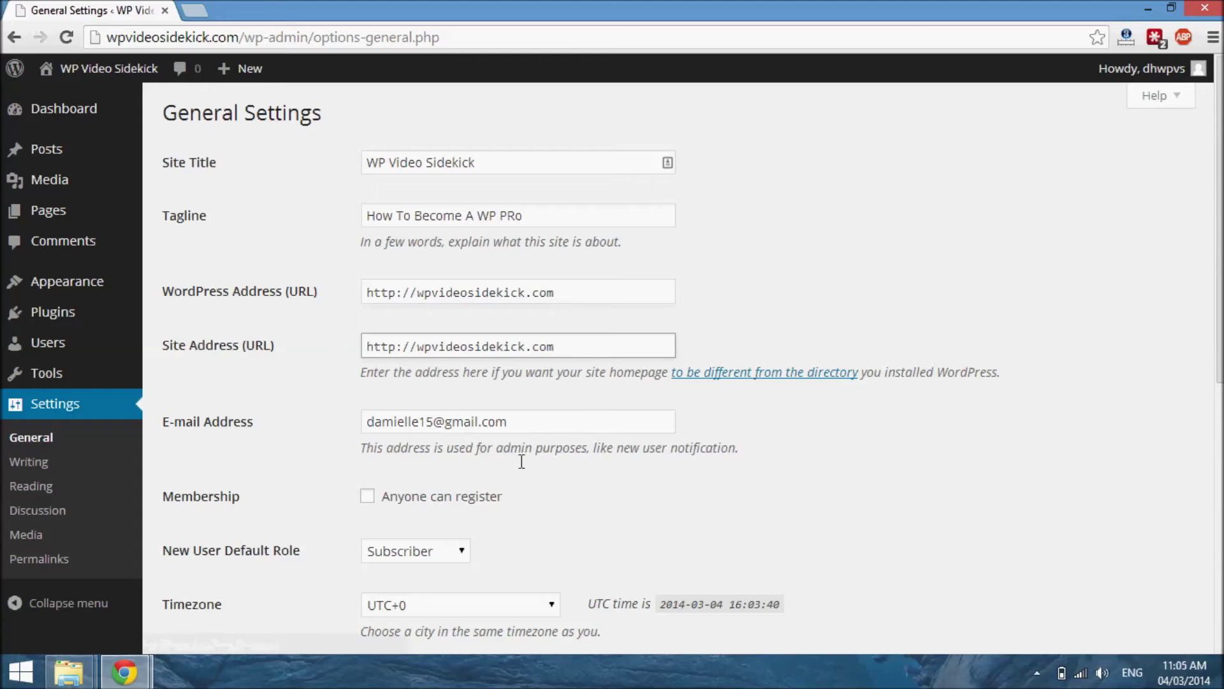
scroll(512, 465, down, 1)
scroll(514, 469, down, 1)
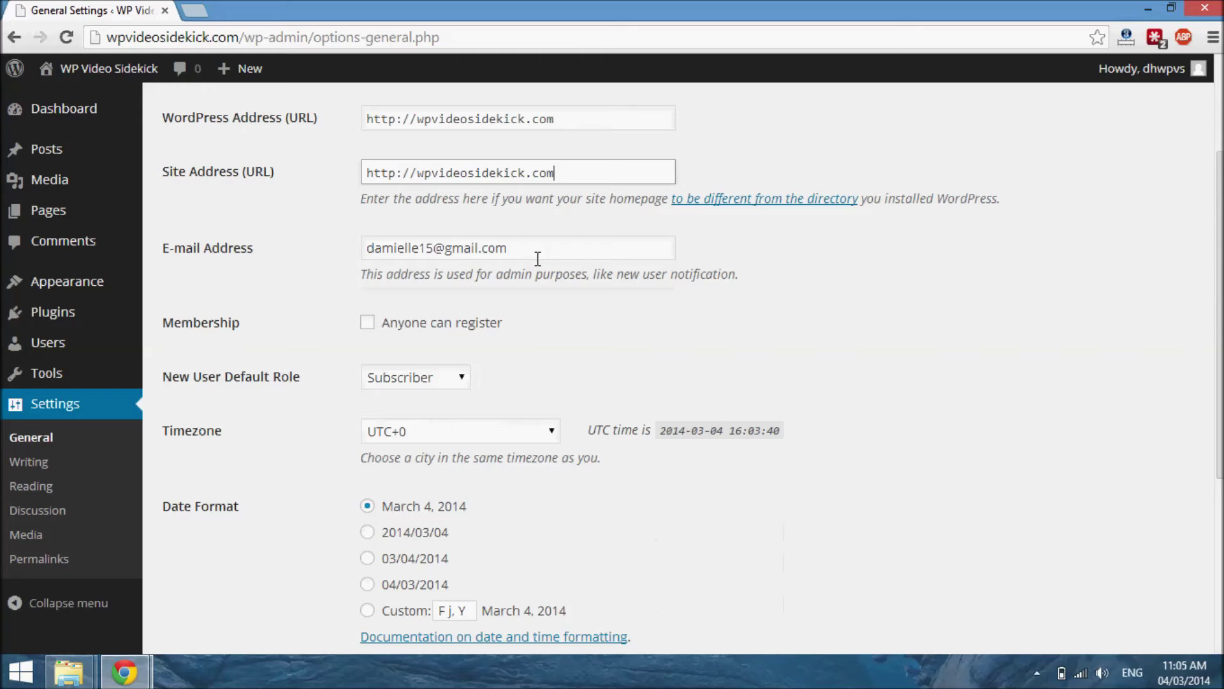
scroll(537, 258, down, 2)
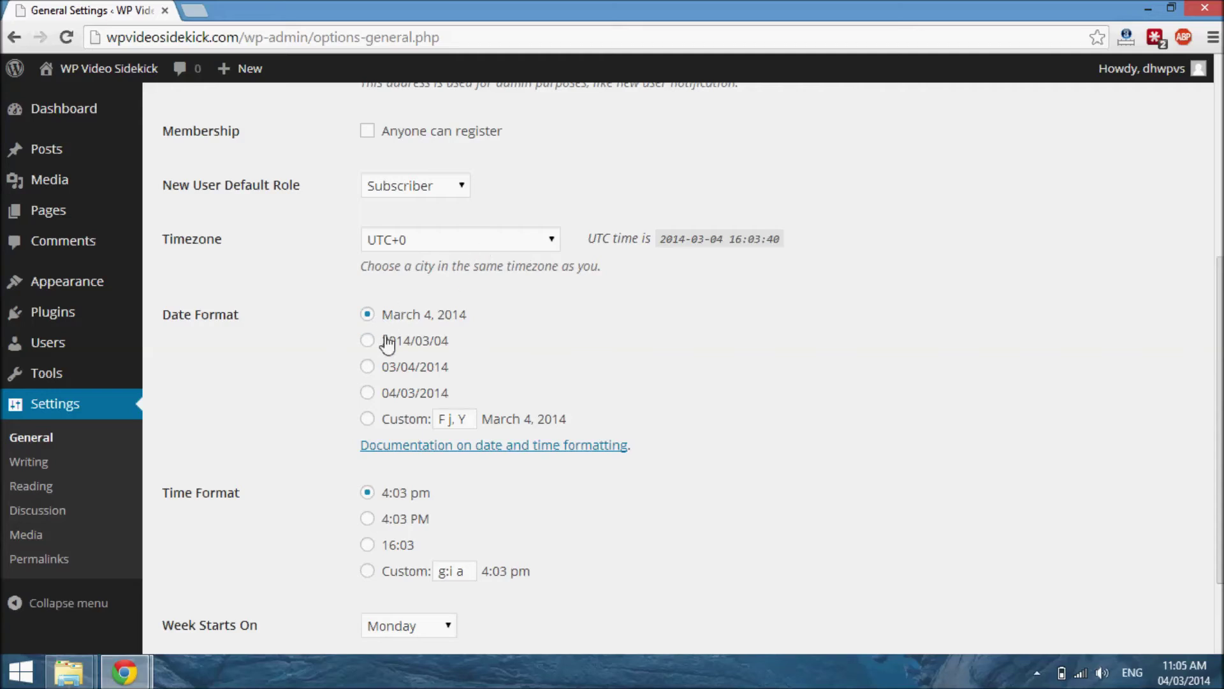
scroll(371, 499, down, 2)
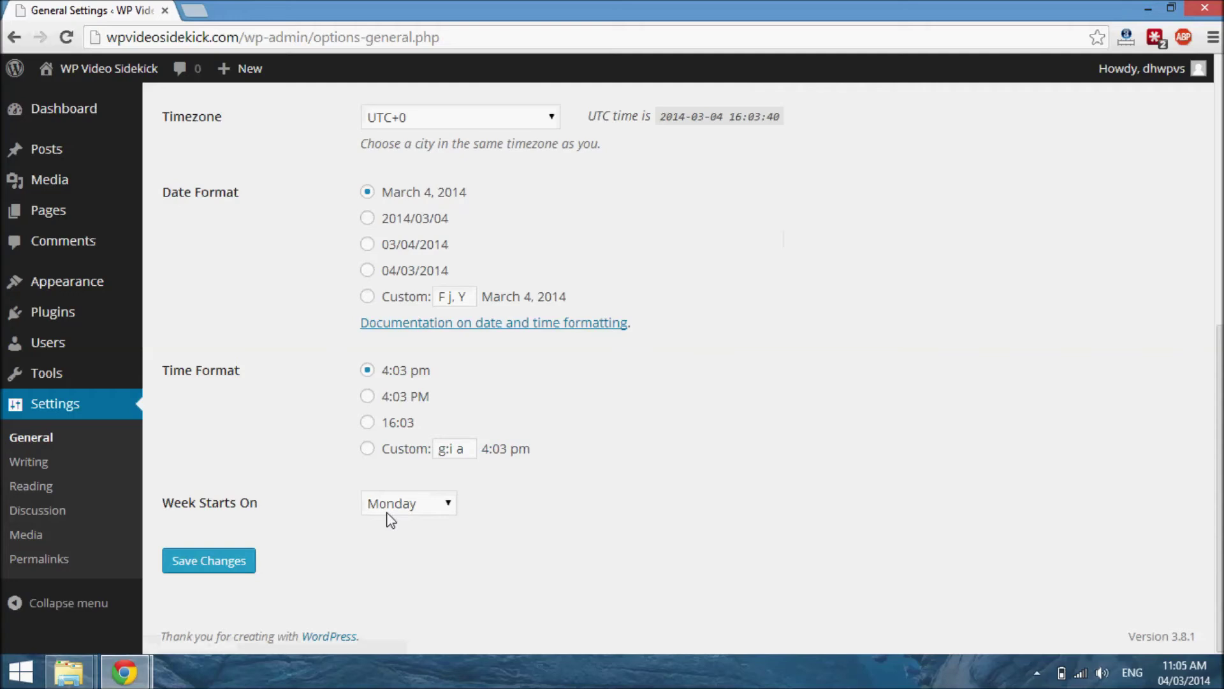
click(216, 567)
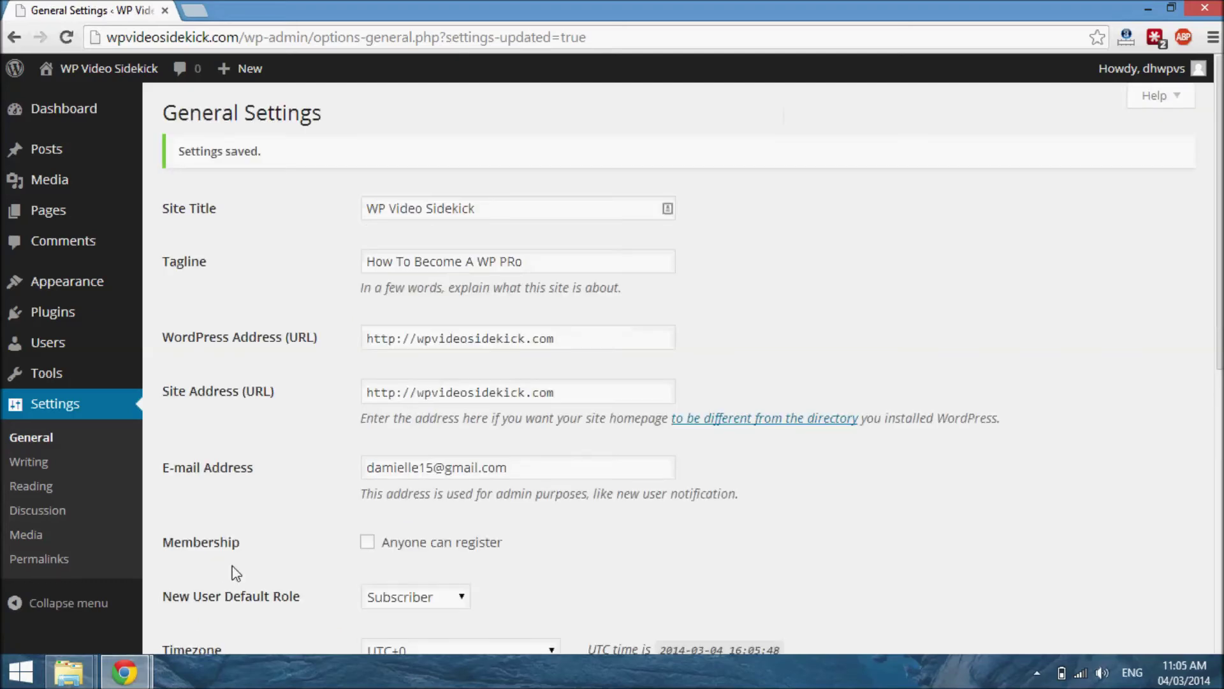
scroll(838, 493, down, 8)
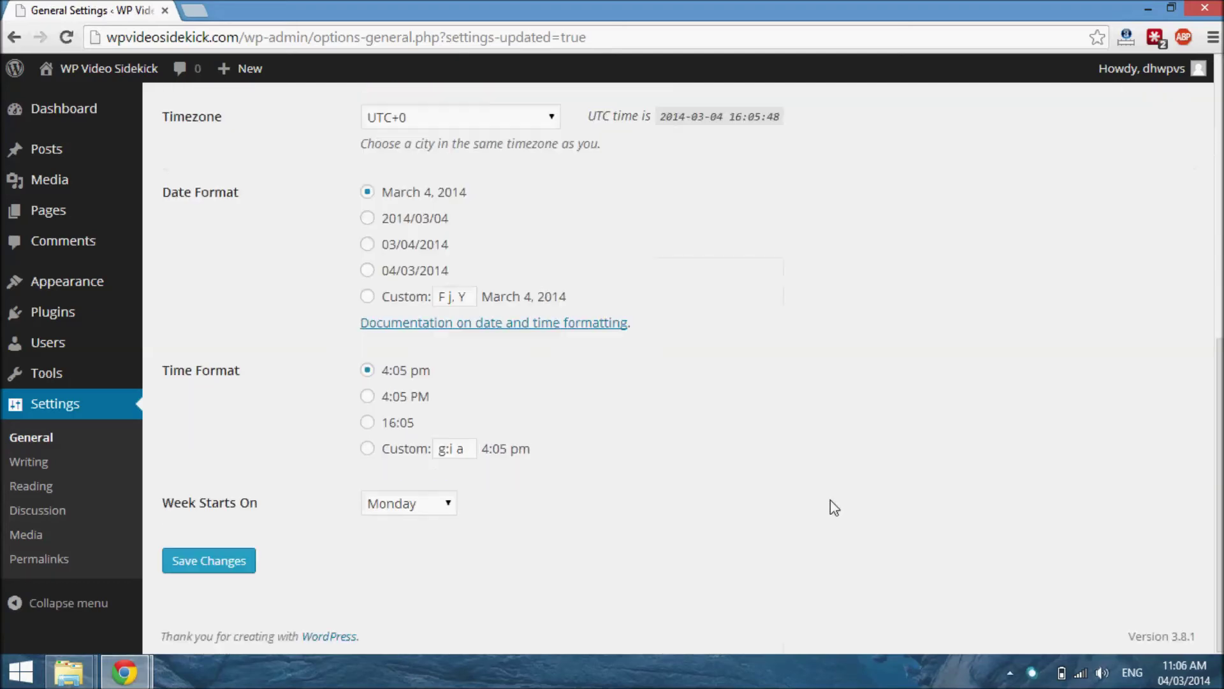
scroll(834, 507, up, 8)
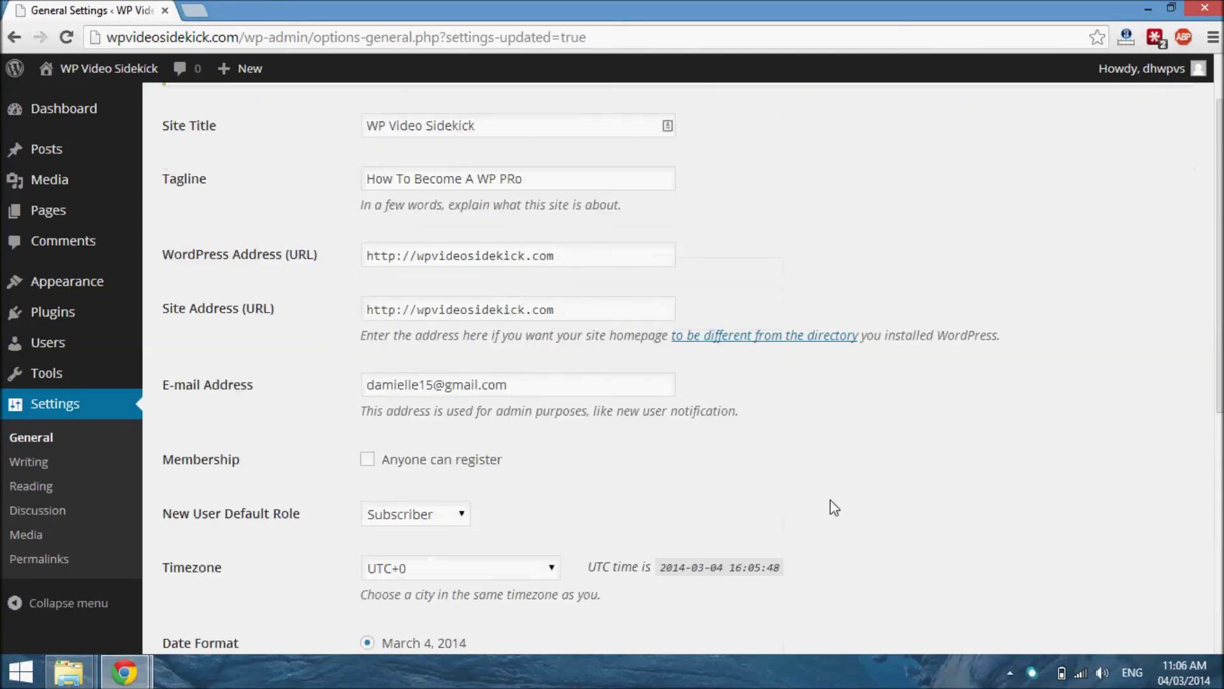
scroll(833, 506, down, 8)
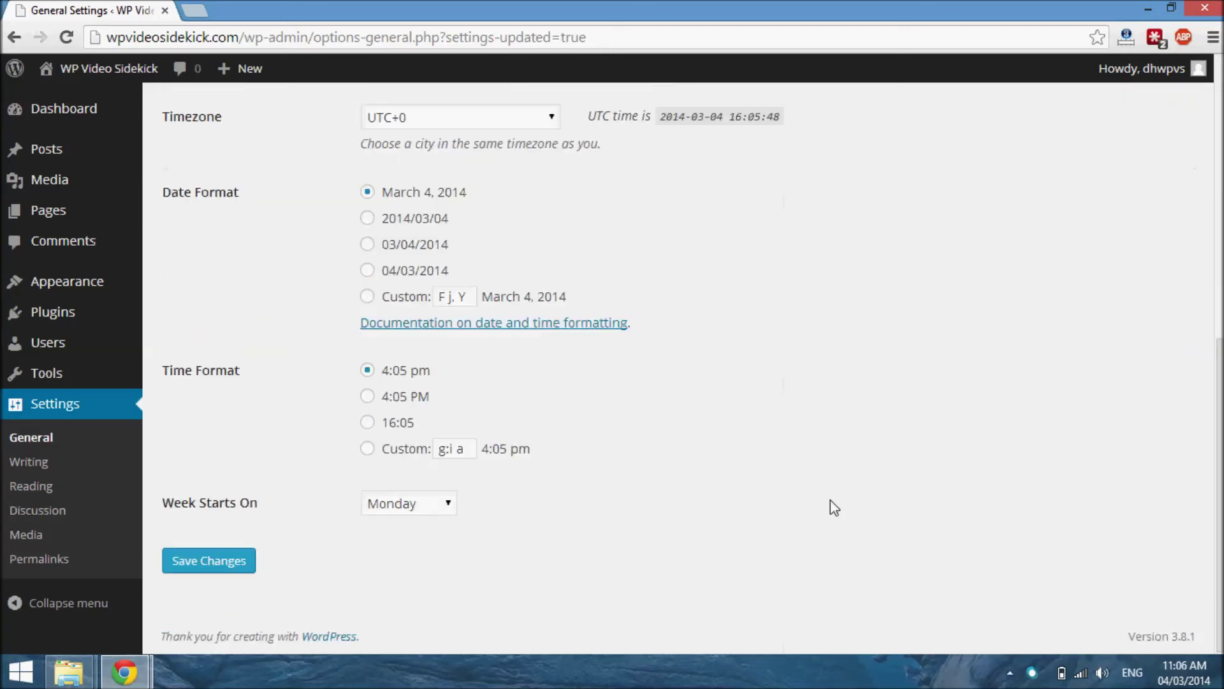
mouse_move(137, 673)
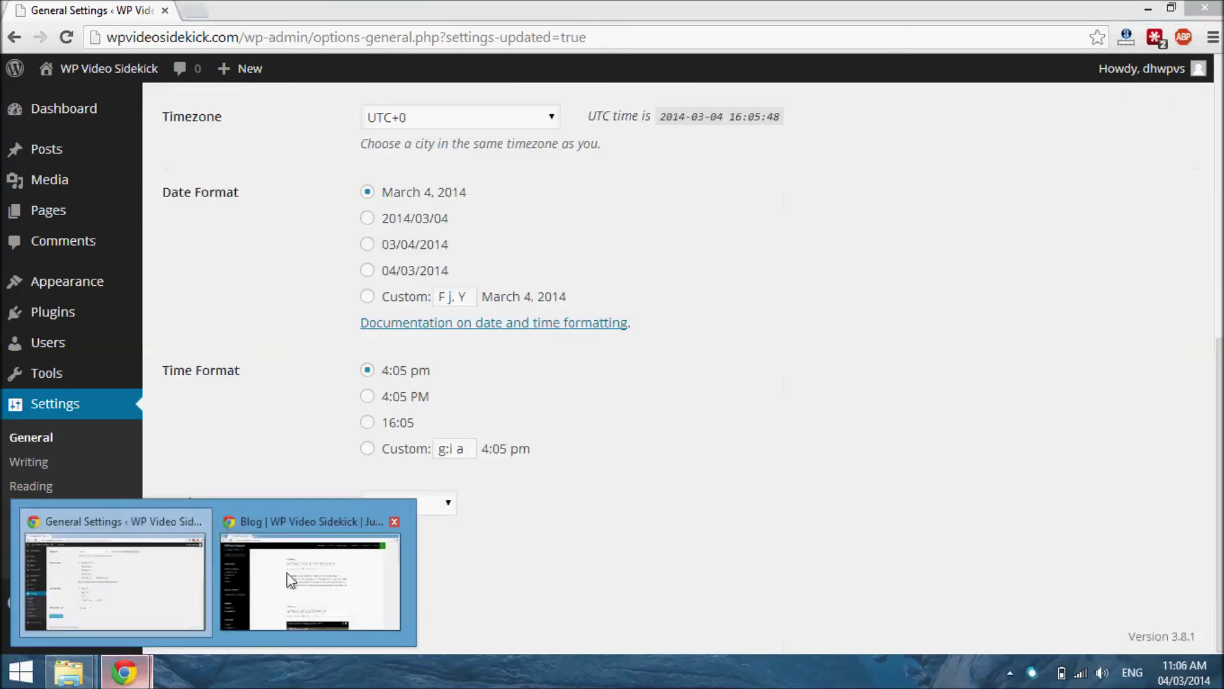
click(290, 577)
click(66, 37)
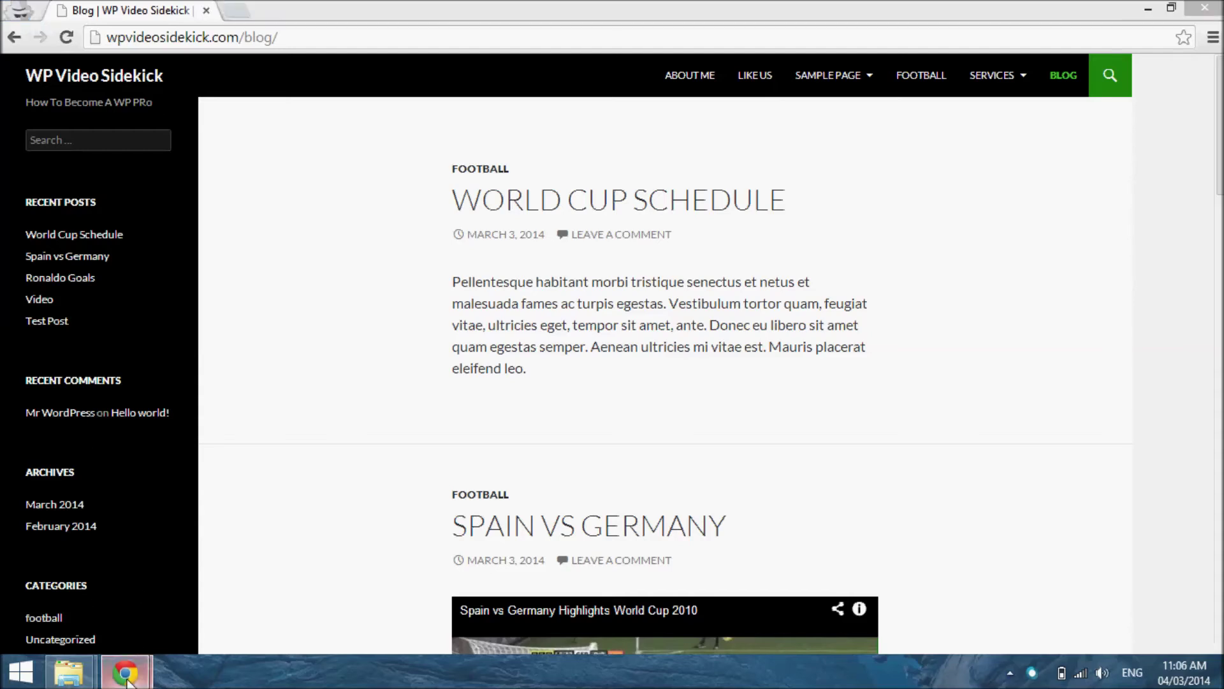
mouse_move(125, 672)
click(159, 590)
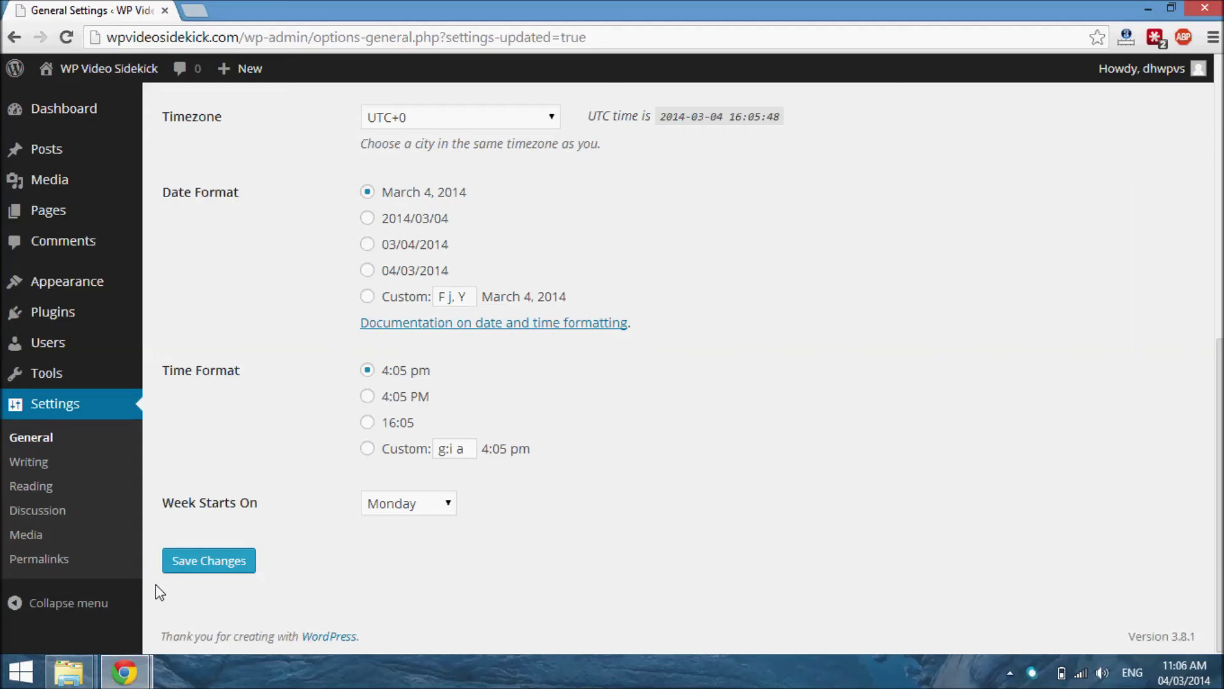
click(307, 605)
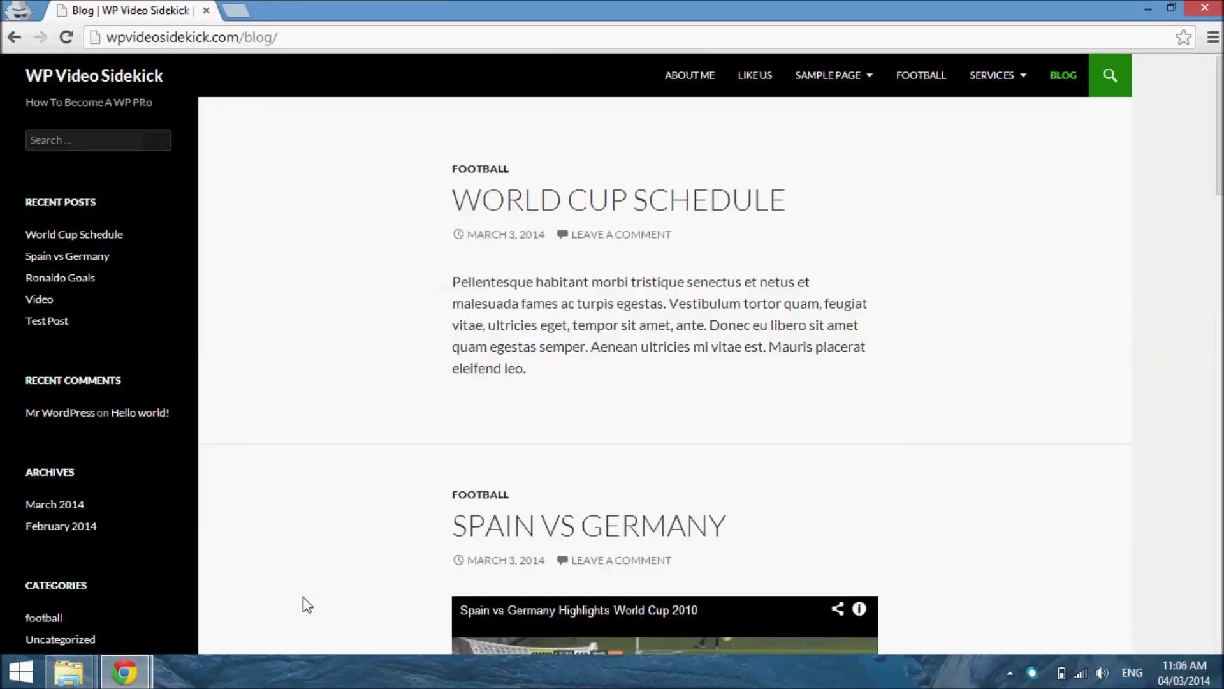
mouse_move(147, 680)
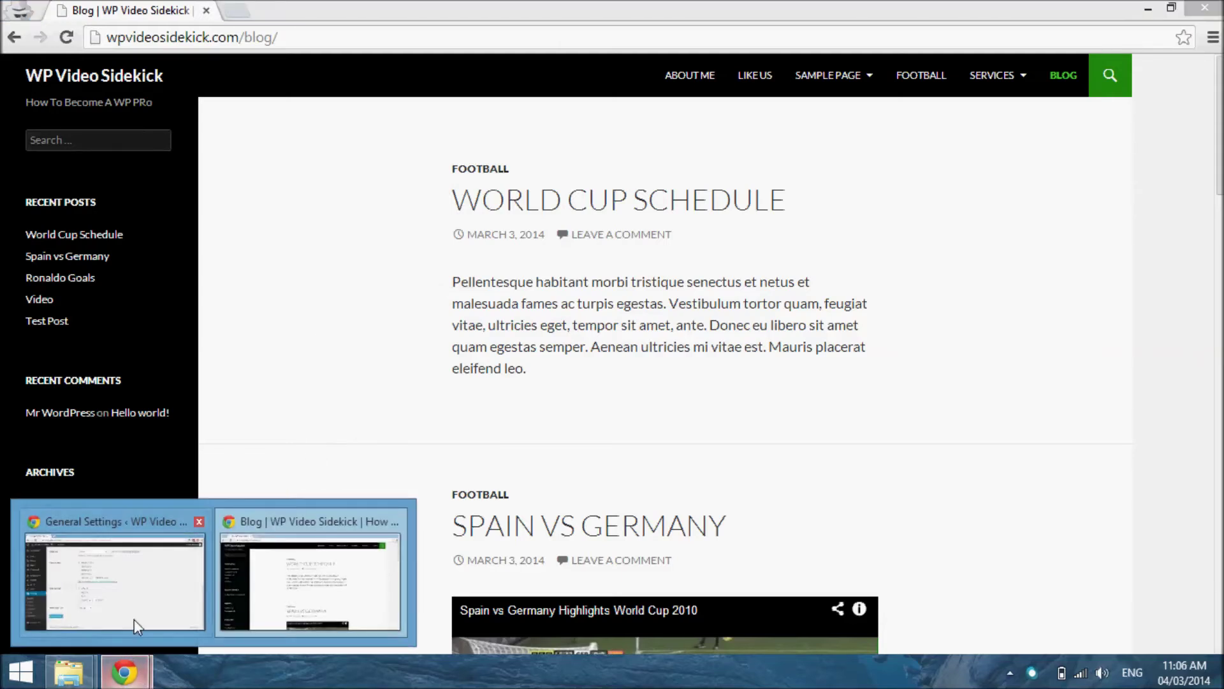
click(134, 622)
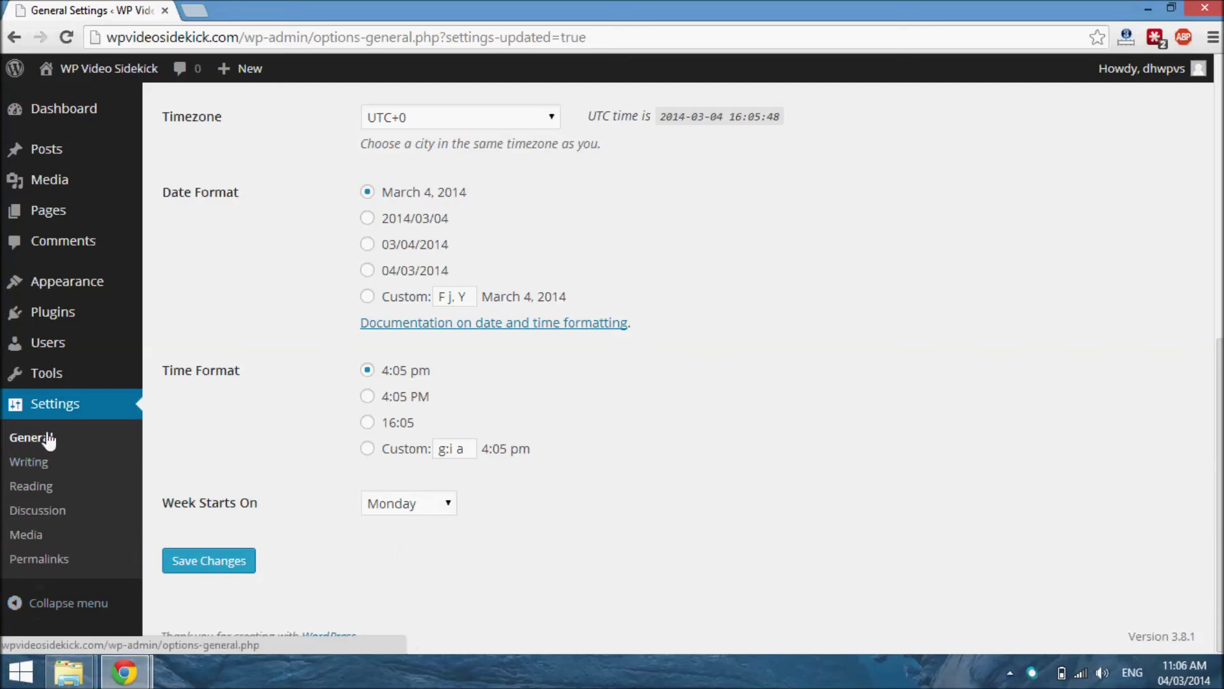
Open Settings > Writing and expand the Default Post Category list, still Uncategorized
click(31, 485)
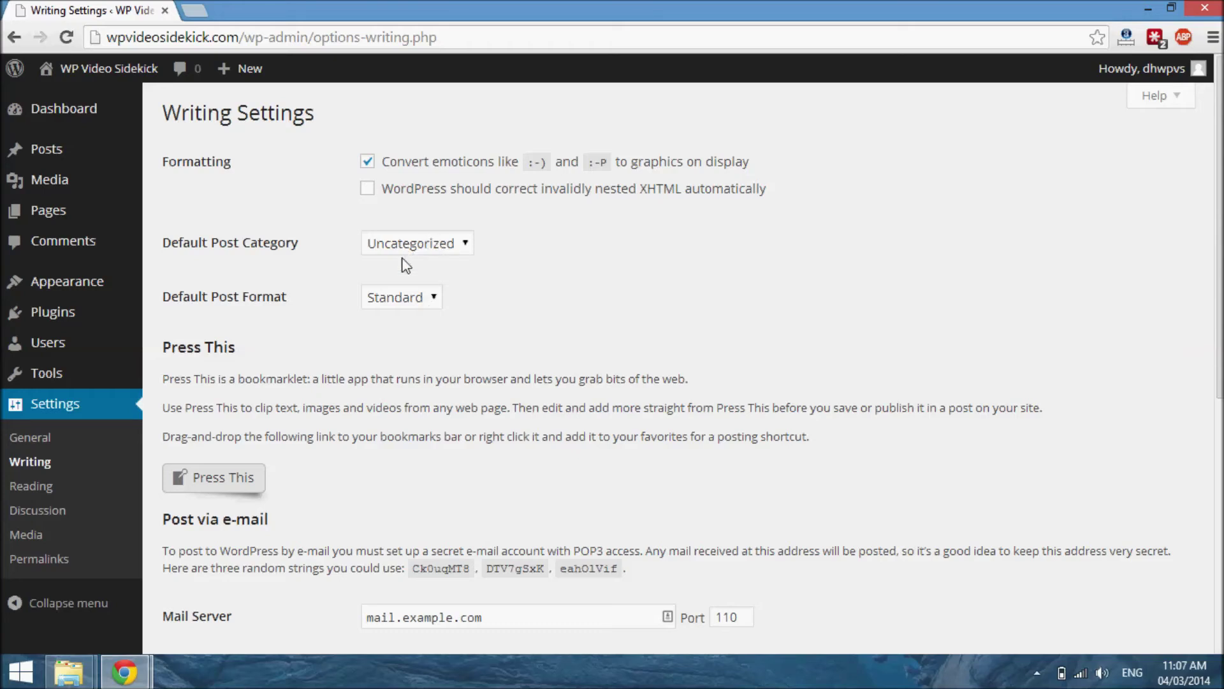
click(429, 246)
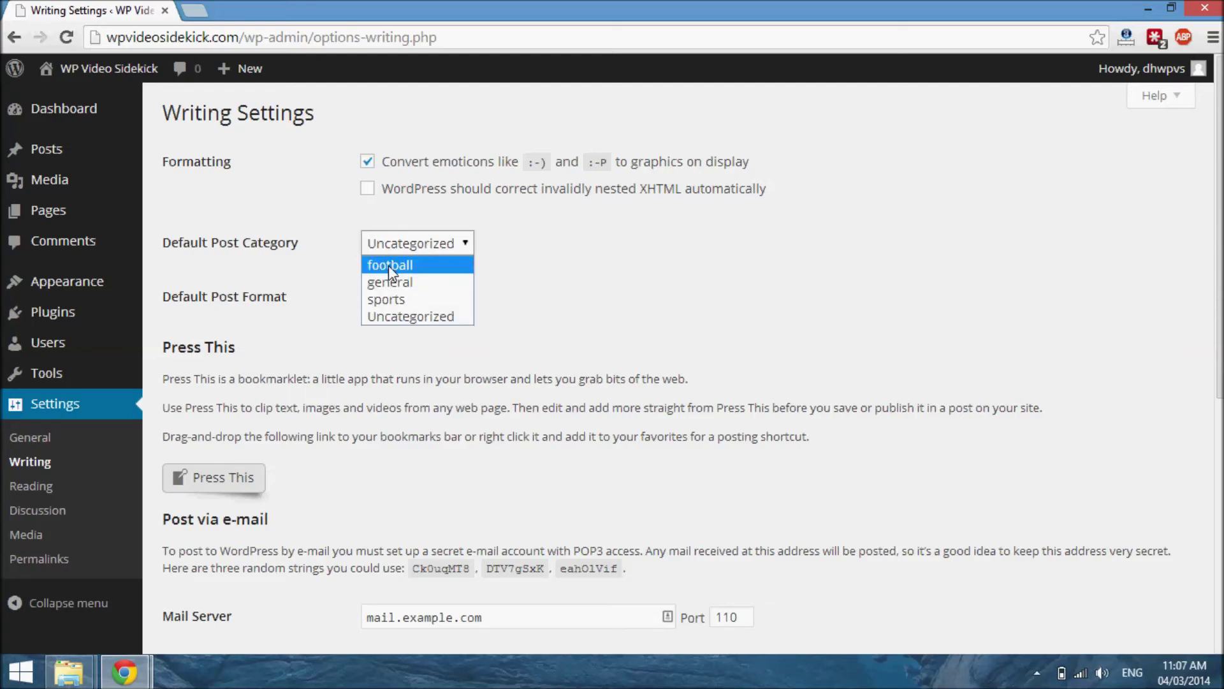
click(388, 265)
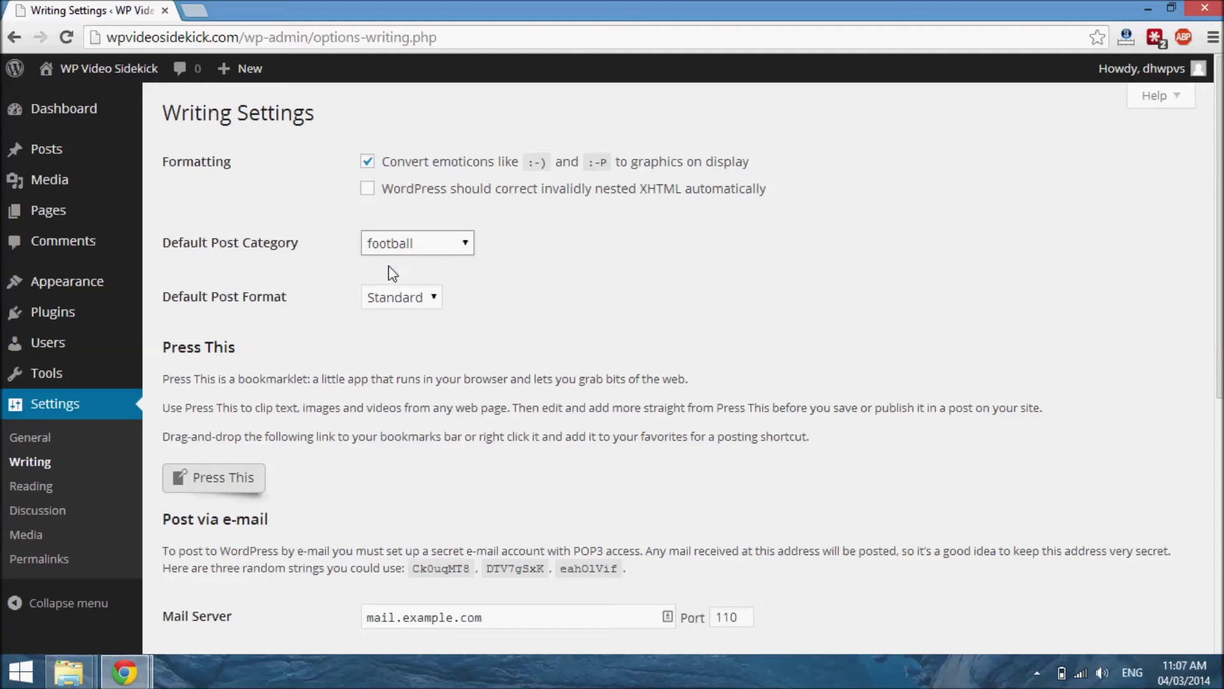
click(465, 243)
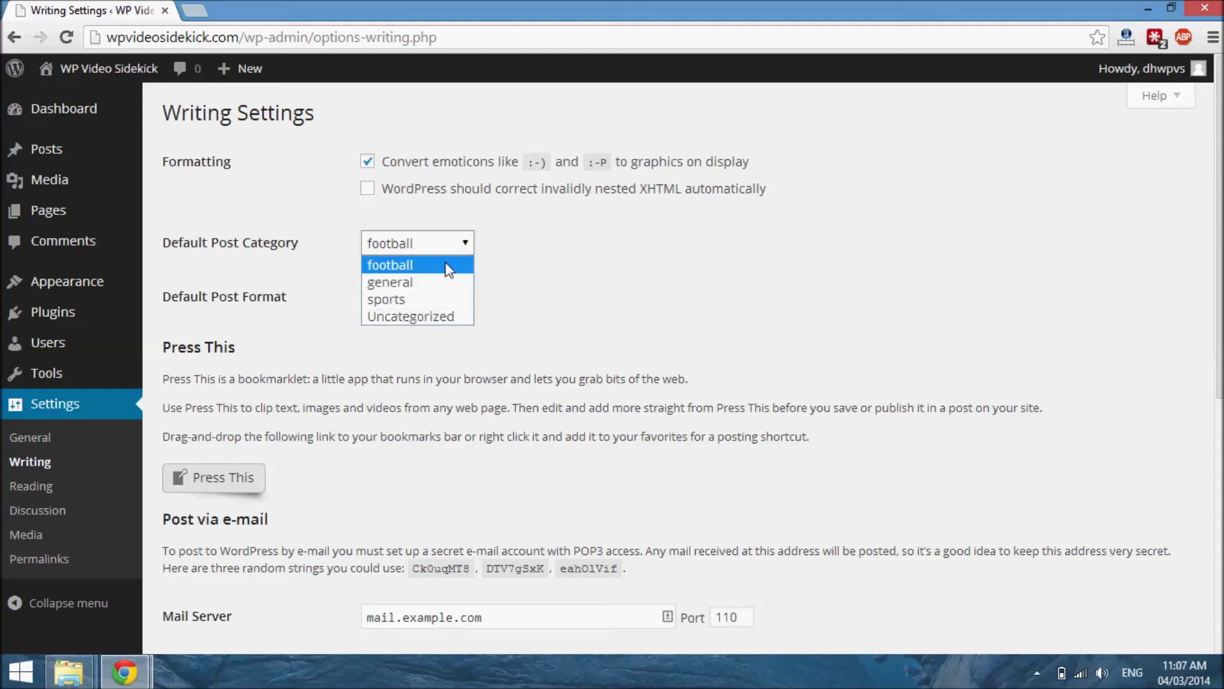
click(392, 311)
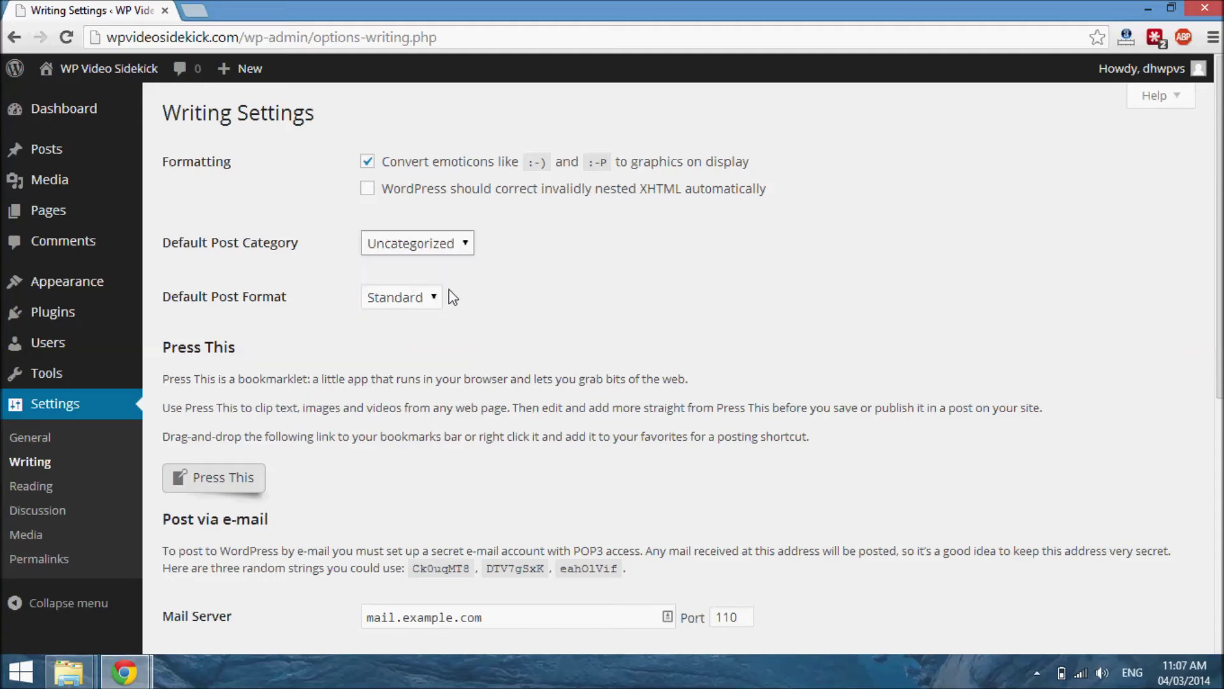
click(428, 297)
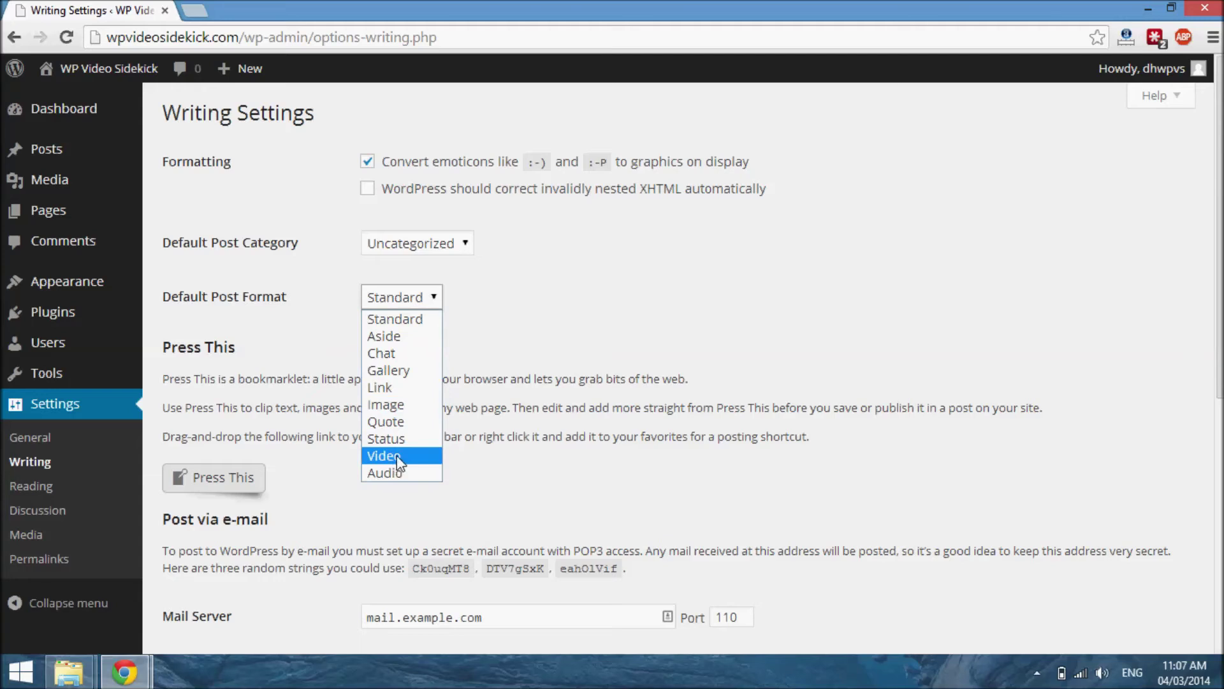
click(654, 303)
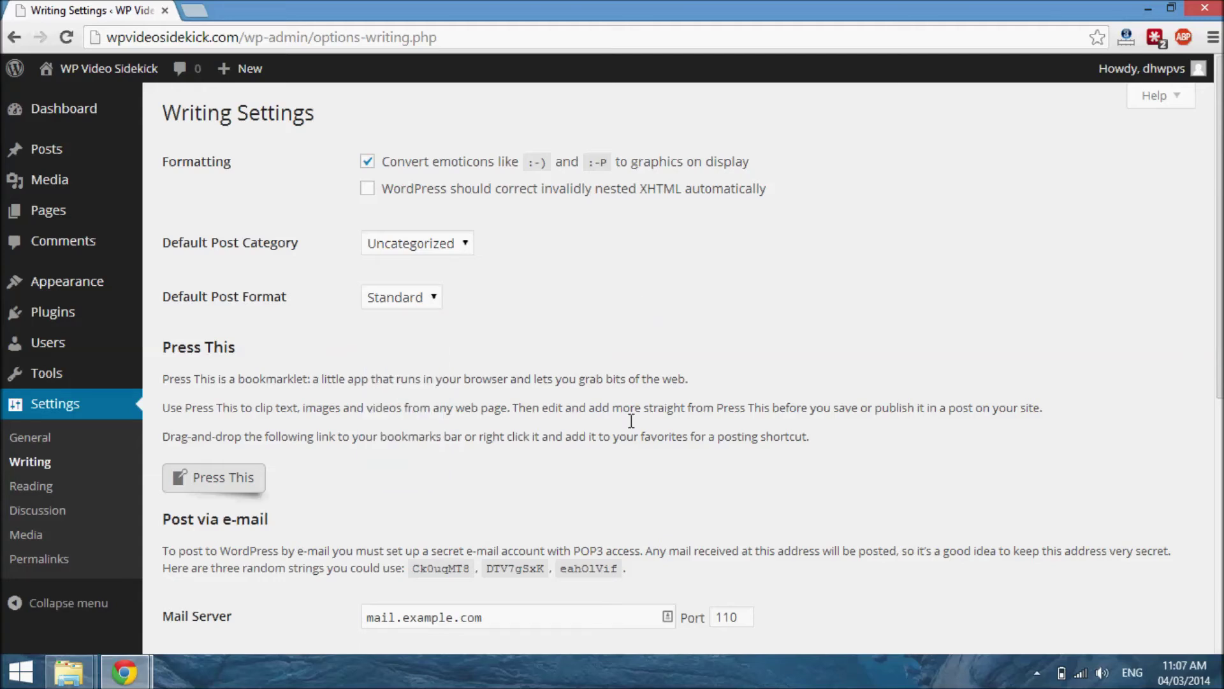
scroll(622, 449, down, 2)
scroll(622, 450, down, 2)
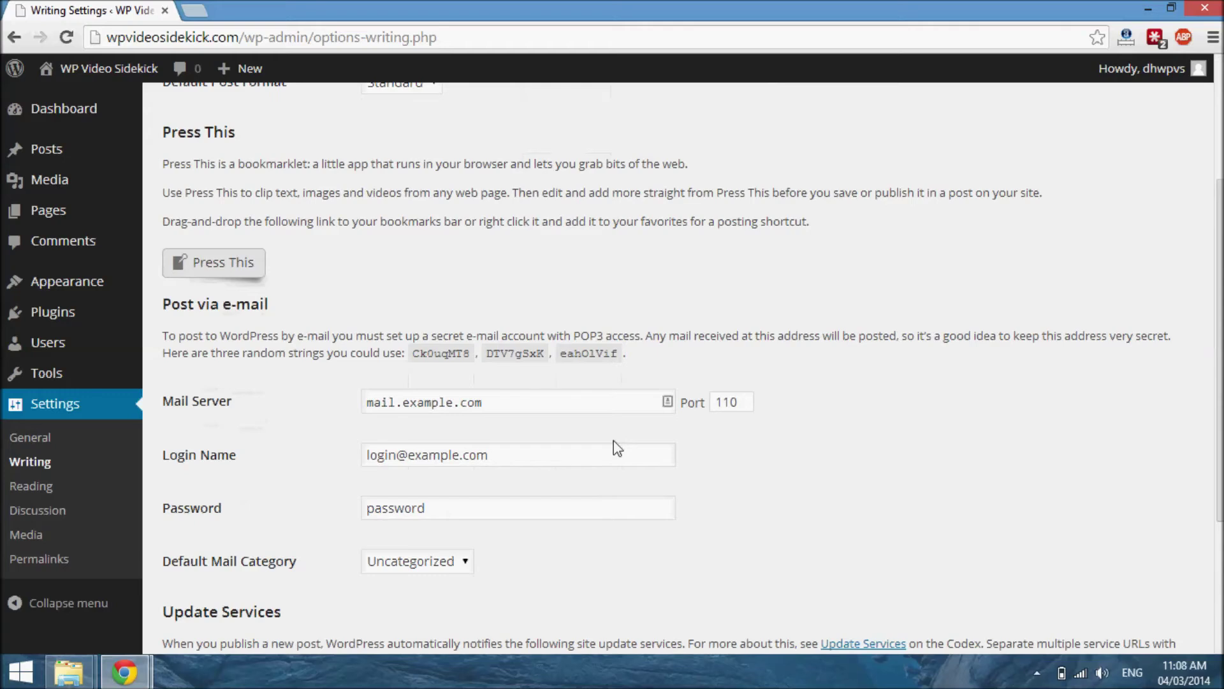
scroll(614, 440, up, 4)
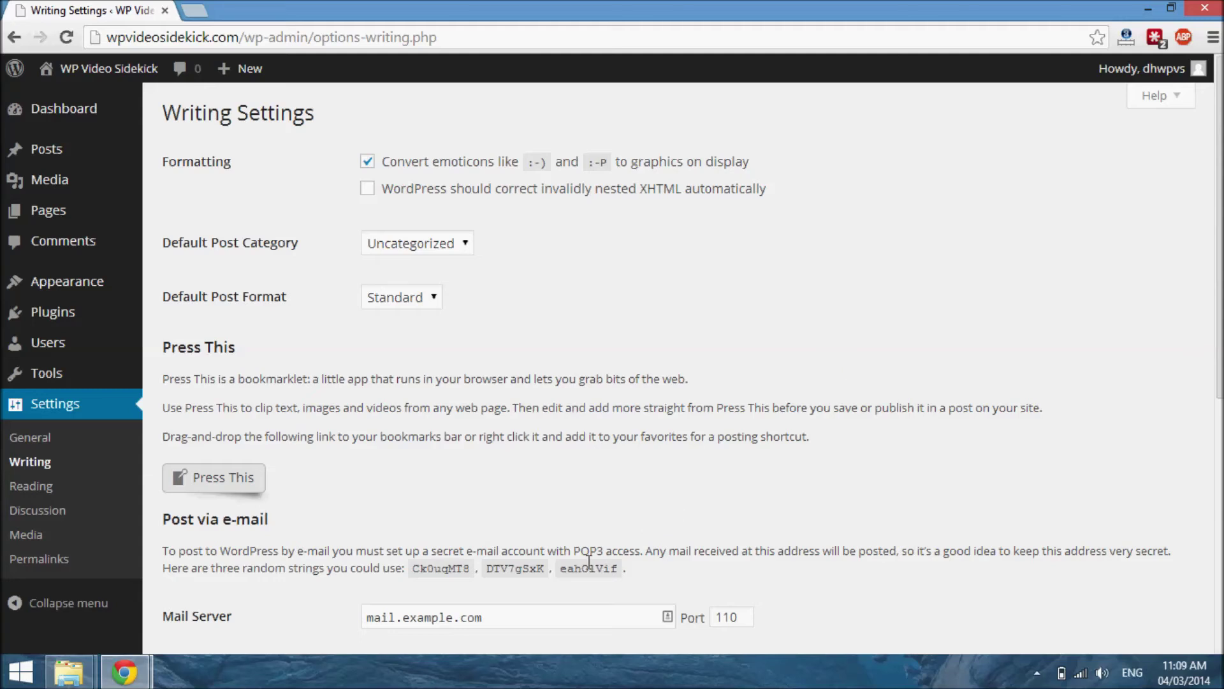
scroll(589, 562, down, 3)
scroll(589, 561, down, 2)
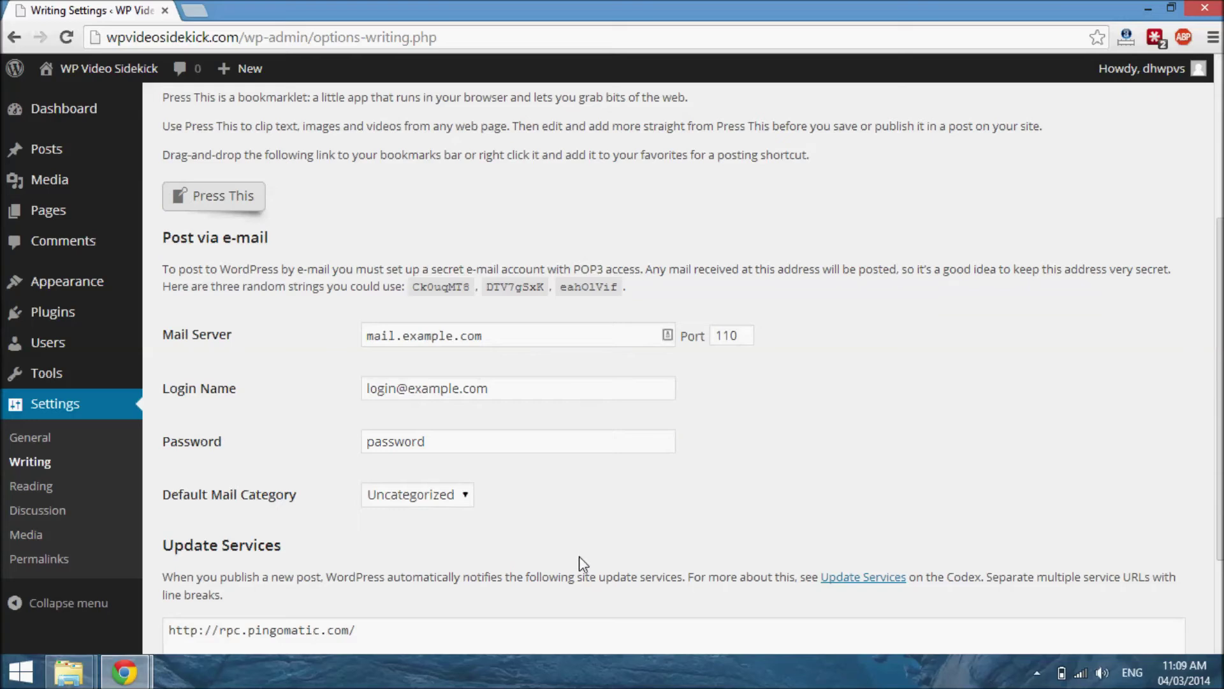
scroll(550, 470, down, 3)
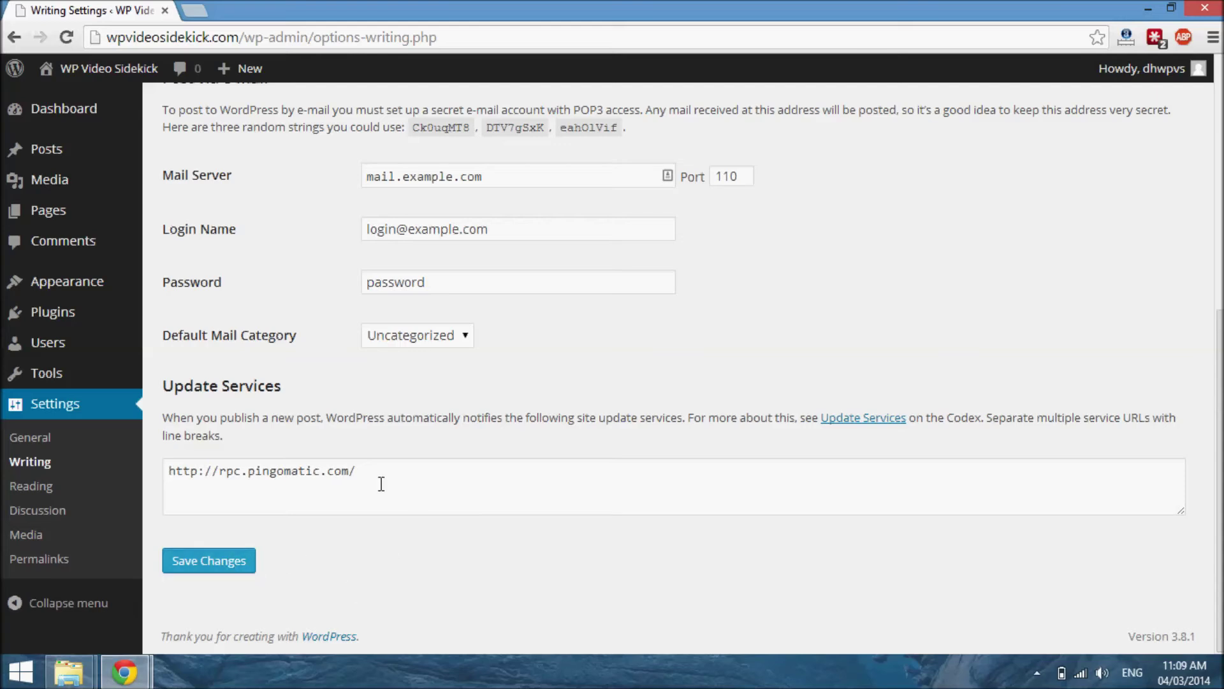
scroll(498, 403, up, 5)
scroll(498, 404, down, 5)
Go to Settings > Discussion in the admin sidebar
click(35, 514)
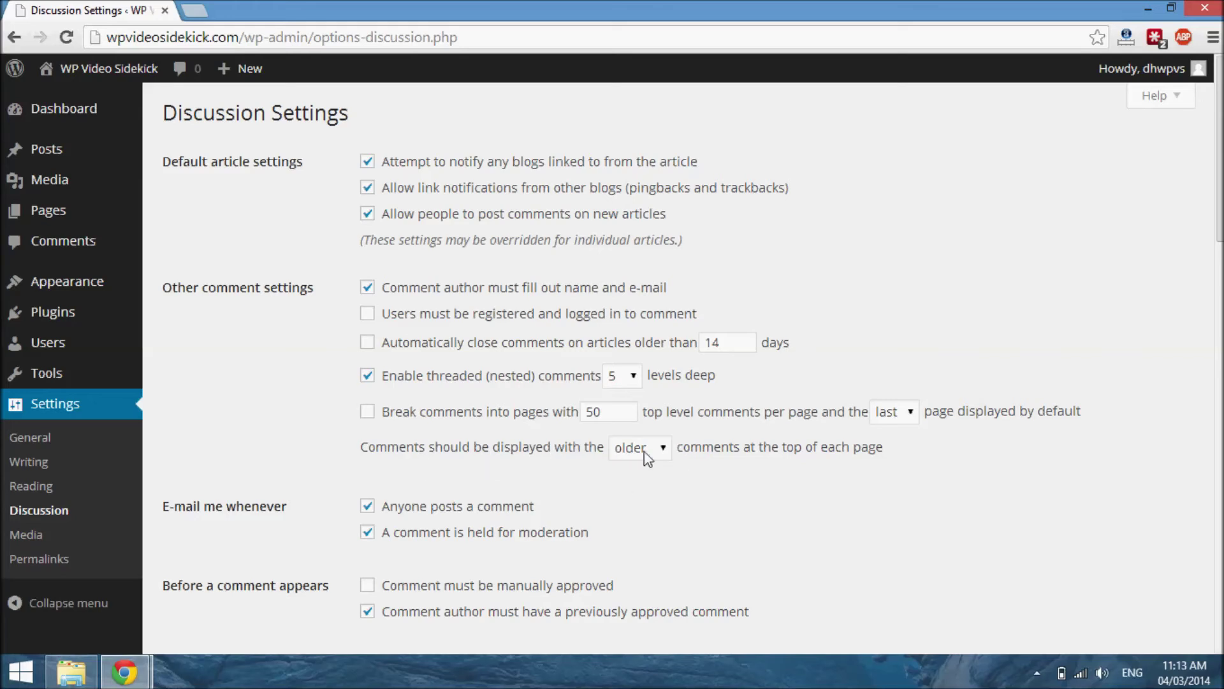
click(665, 455)
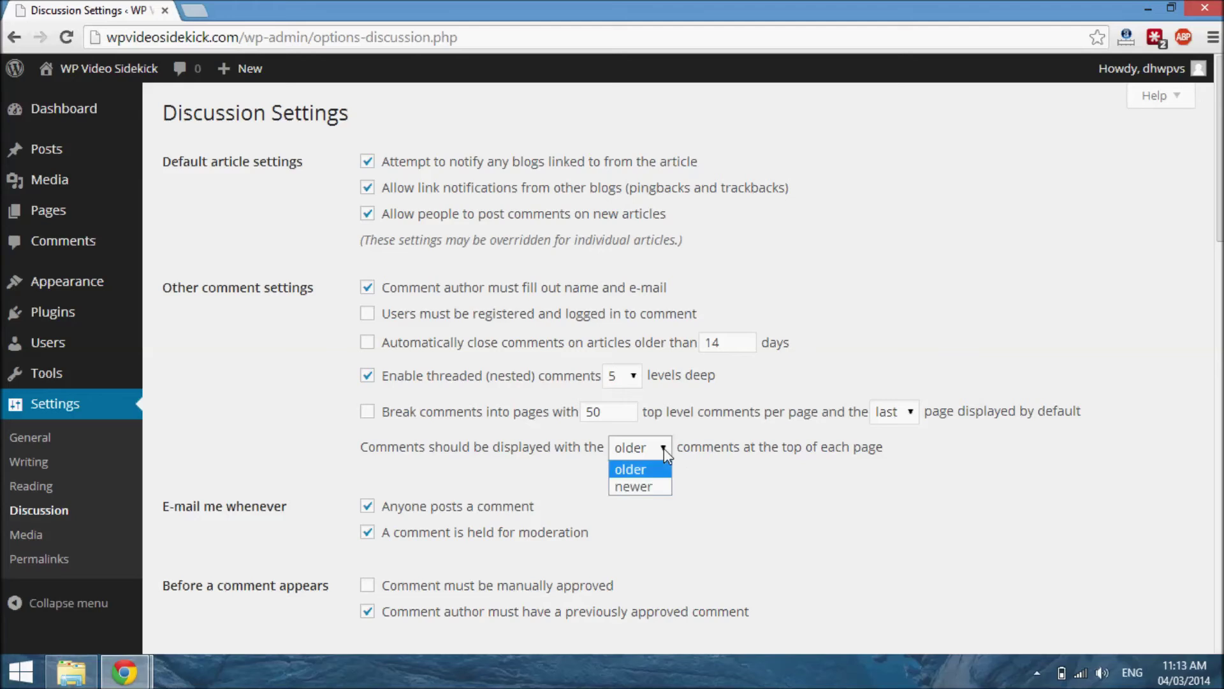
click(760, 492)
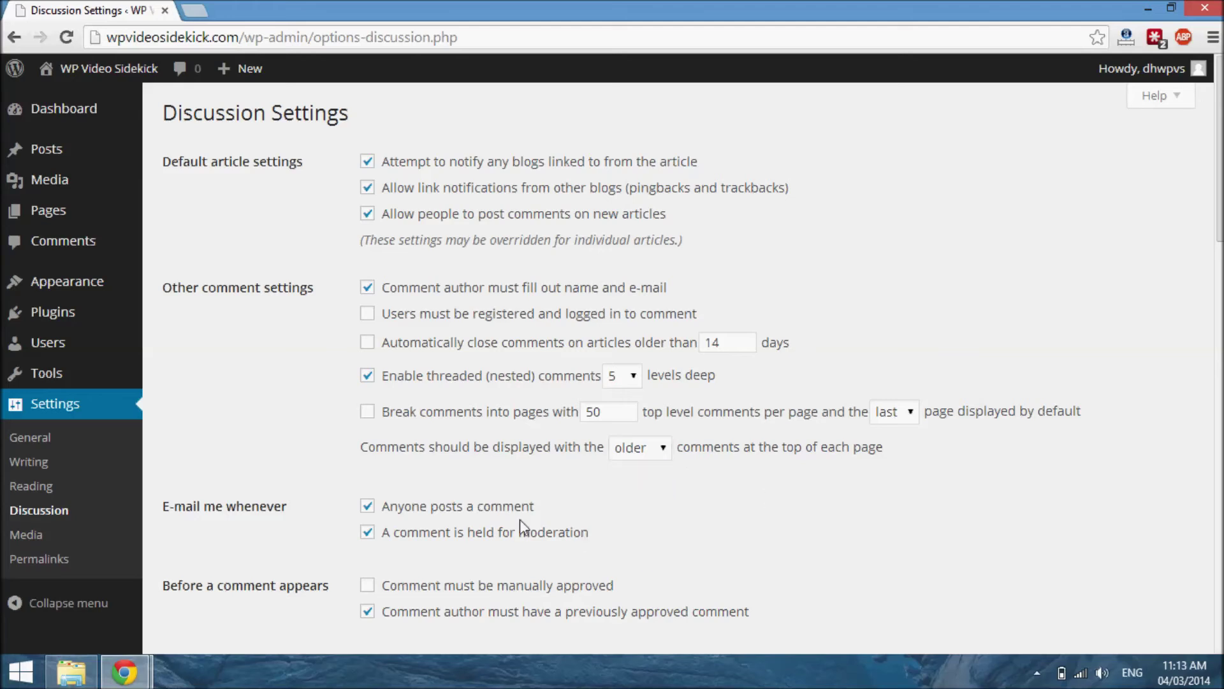
scroll(293, 548, down, 2)
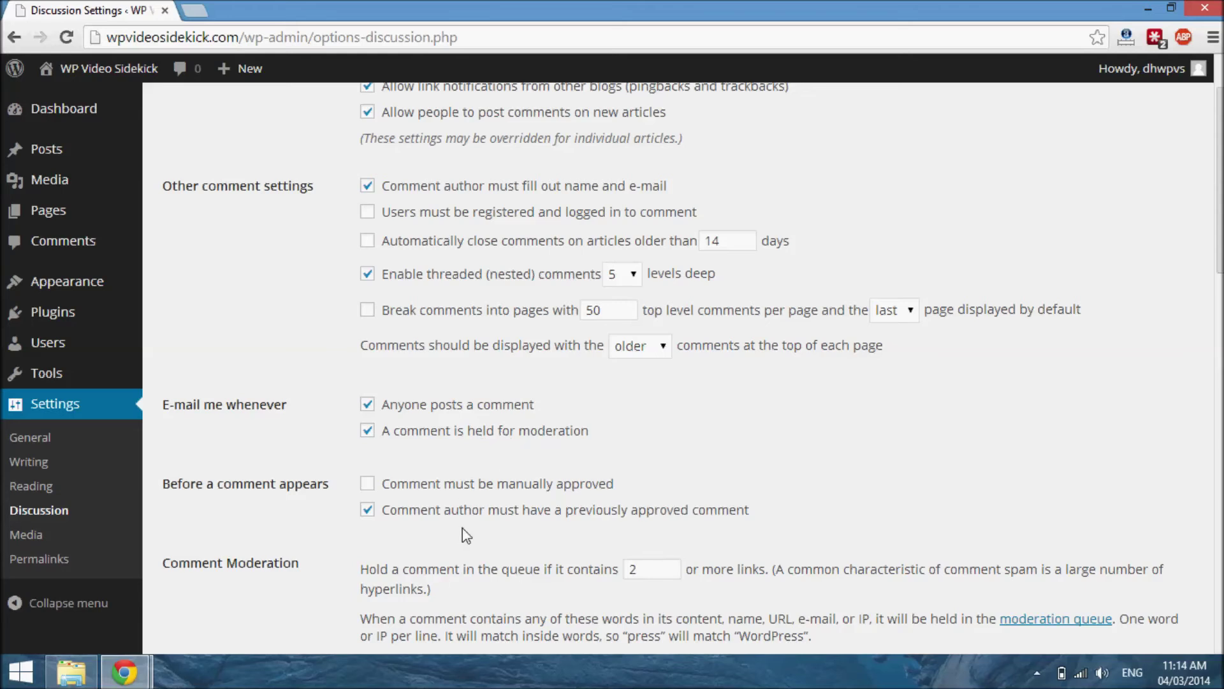
Tick 'Comment must be manually approved' under 'Before a comment appears'
scroll(467, 535, down, 1)
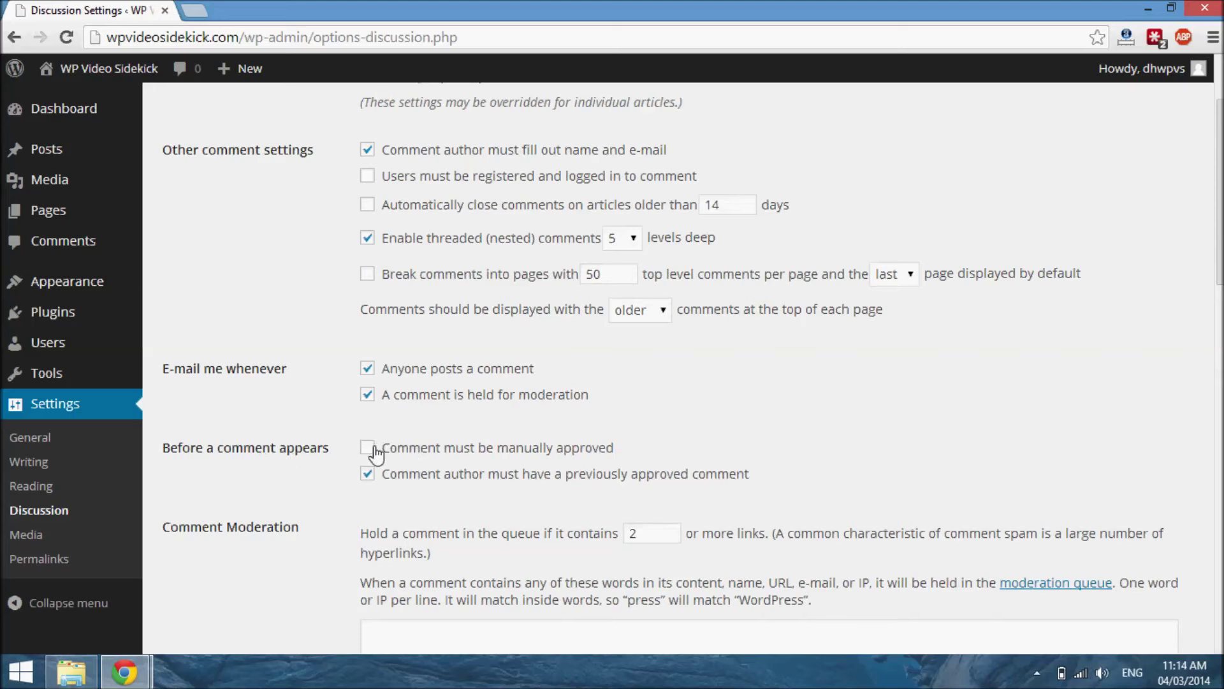
click(376, 451)
scroll(707, 526, down, 6)
scroll(707, 527, up, 10)
scroll(706, 527, down, 7)
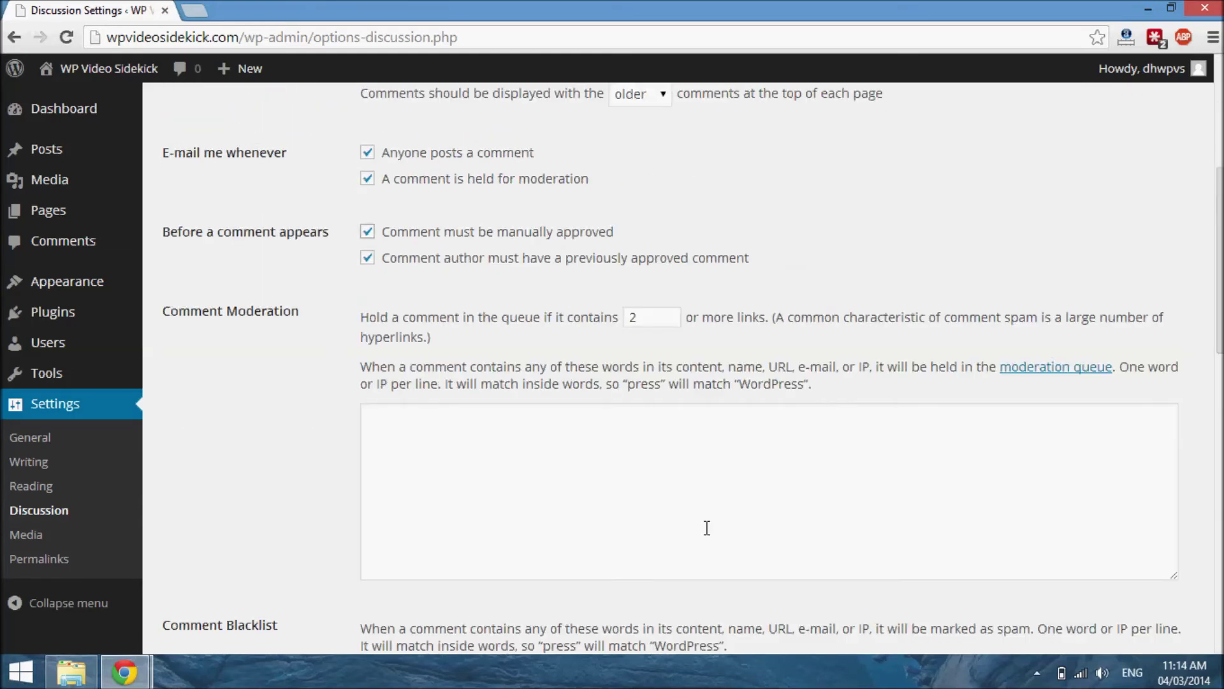
scroll(706, 527, down, 2)
scroll(702, 526, up, 5)
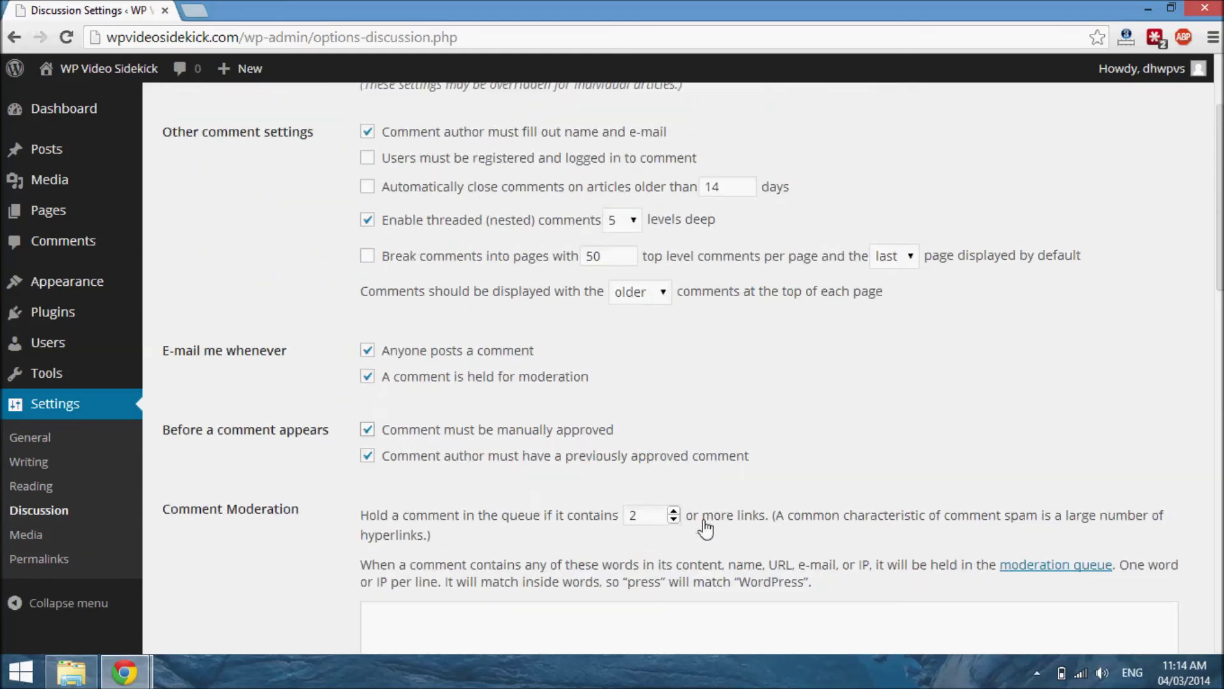
scroll(705, 527, down, 2)
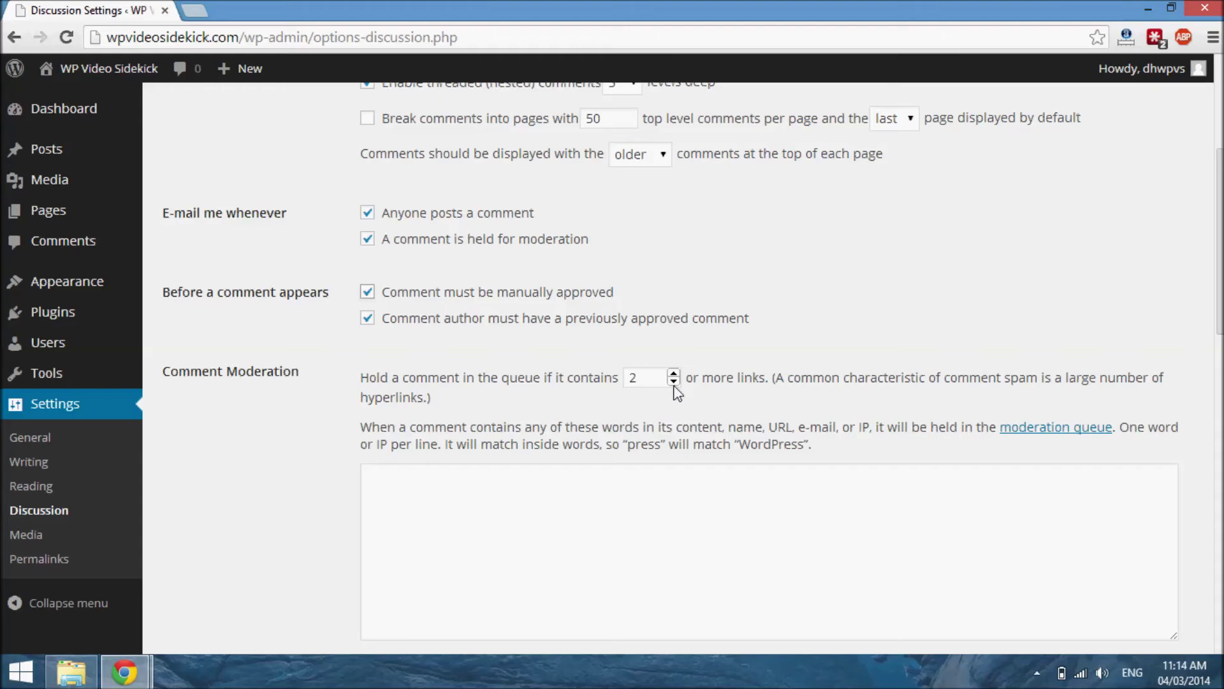
Lower the moderation queue's link threshold from 2 to 0 links
click(674, 382)
click(674, 382)
scroll(811, 464, down, 2)
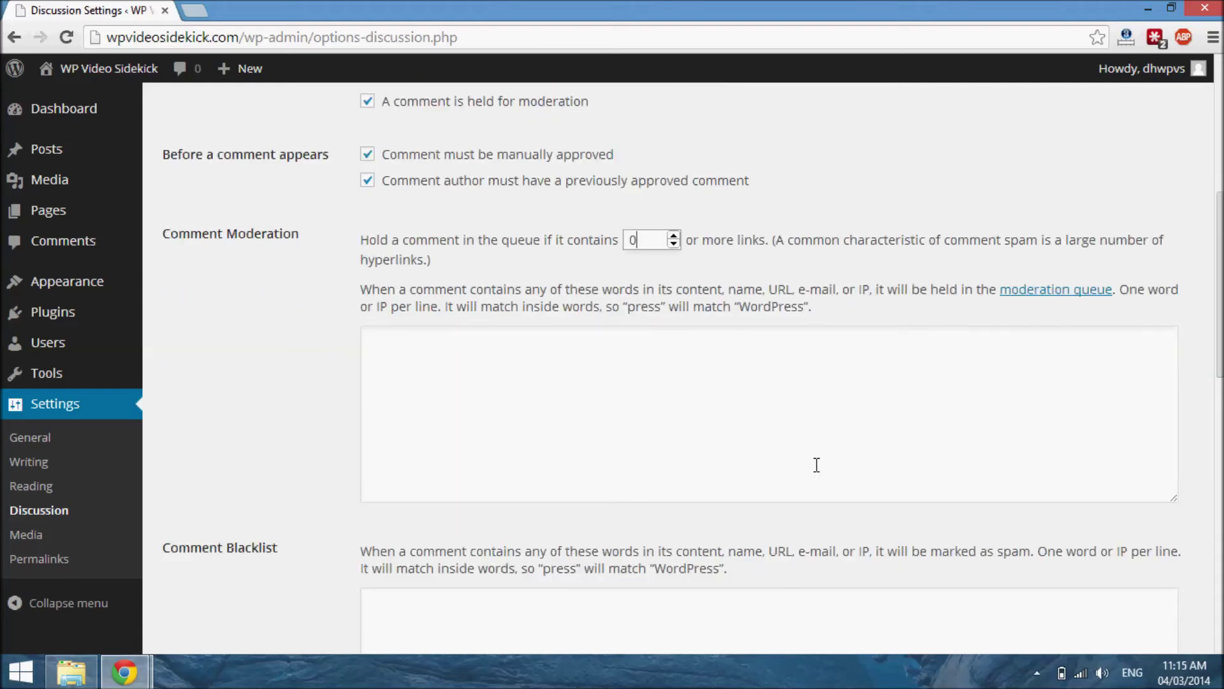
scroll(817, 464, up, 3)
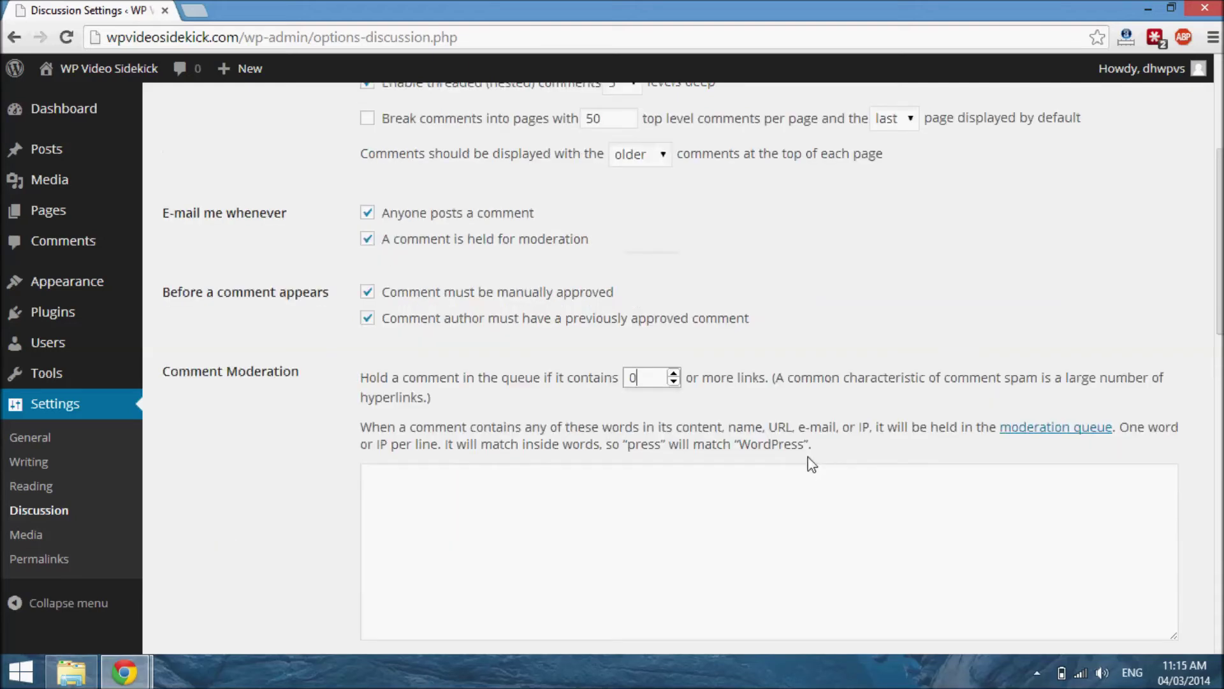
scroll(816, 464, up, 2)
scroll(816, 464, down, 5)
scroll(816, 464, down, 4)
scroll(816, 464, up, 6)
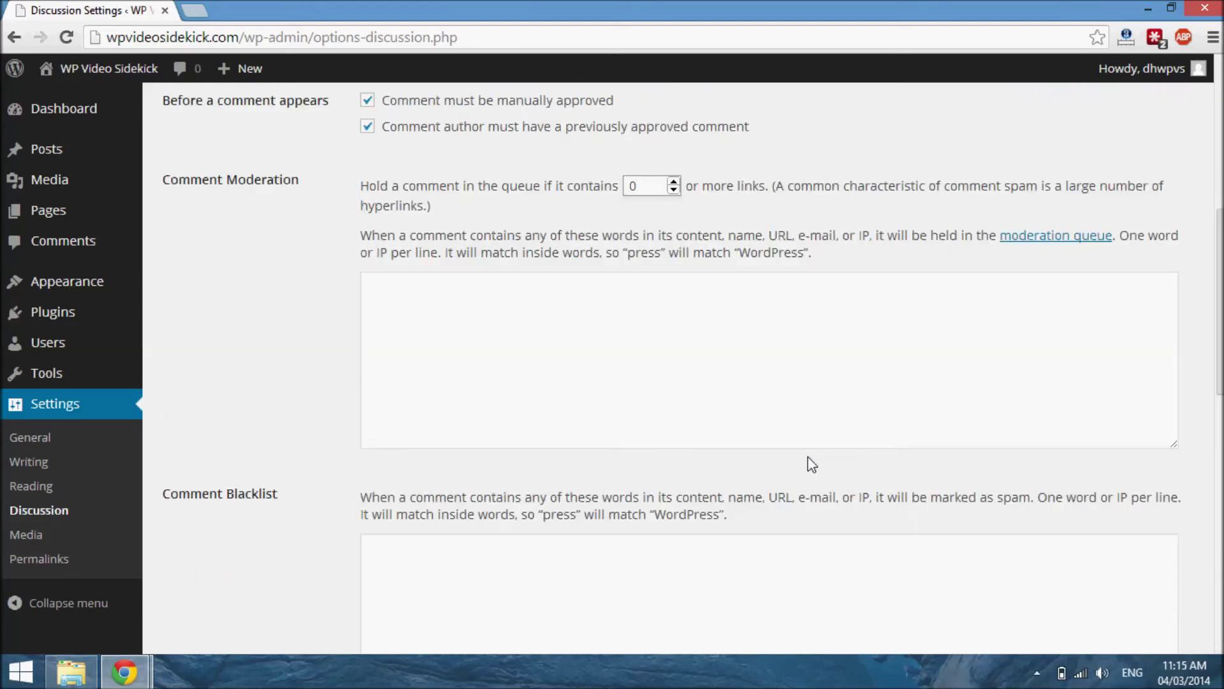
scroll(816, 464, down, 5)
scroll(816, 464, down, 3)
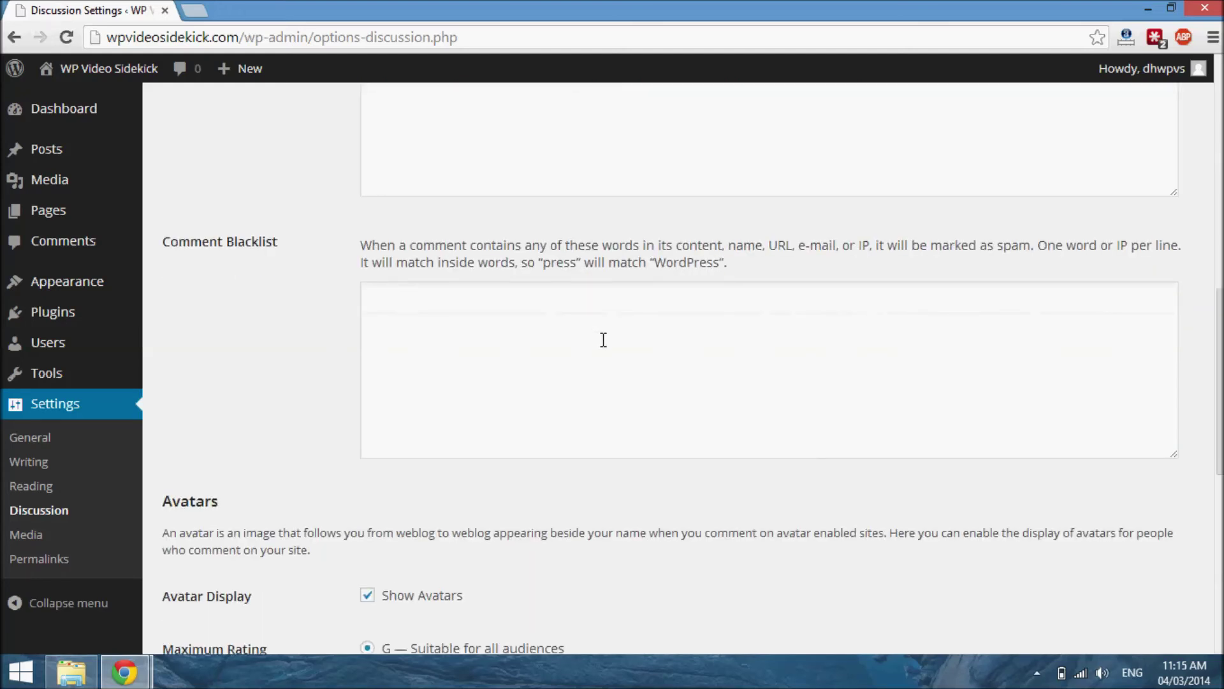
scroll(603, 339, down, 2)
scroll(603, 340, up, 2)
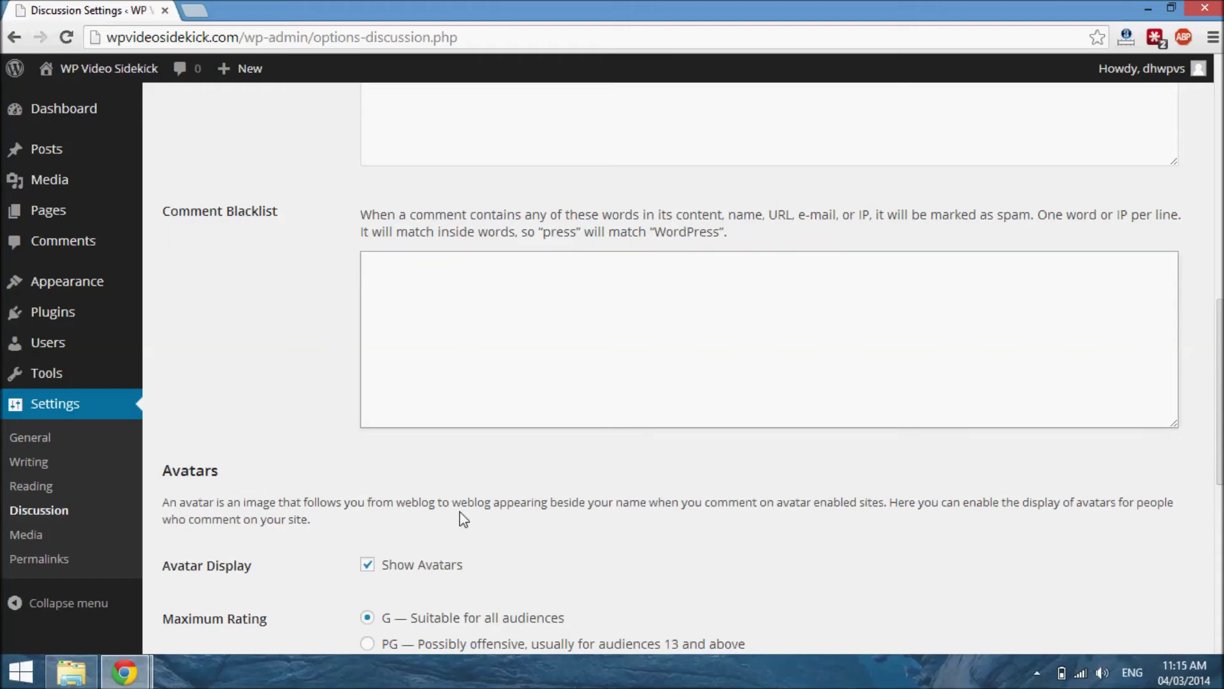
scroll(464, 519, down, 3)
scroll(464, 519, down, 2)
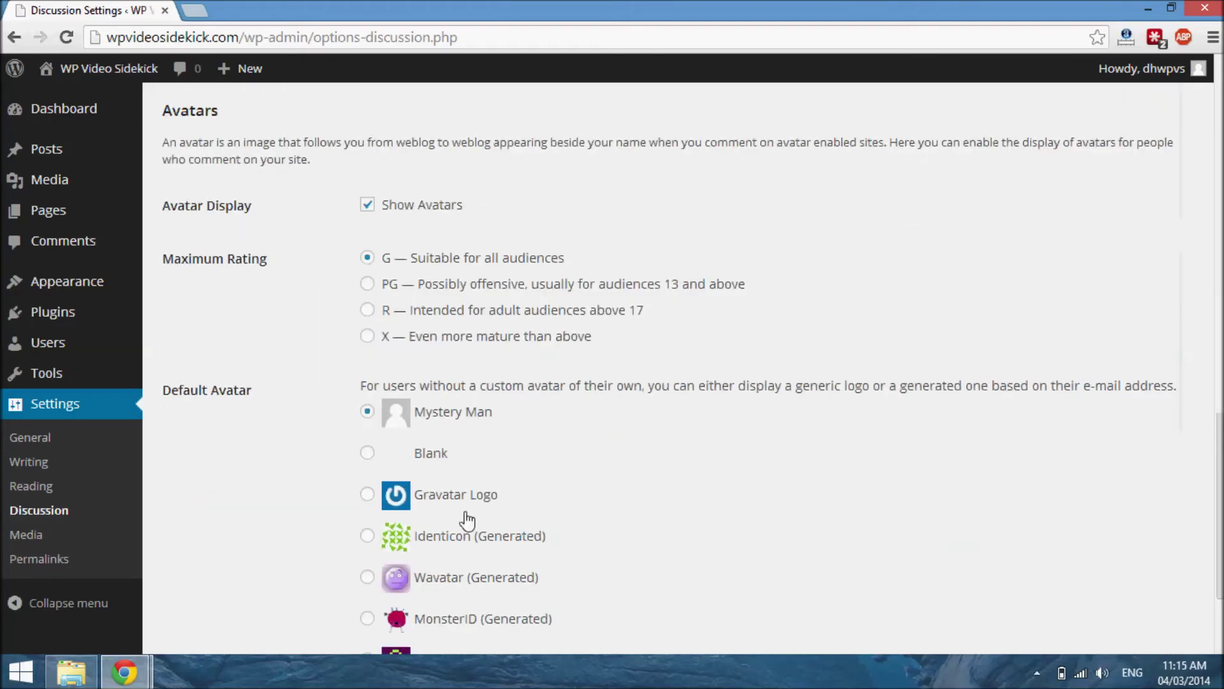
scroll(465, 519, up, 2)
scroll(465, 519, down, 1)
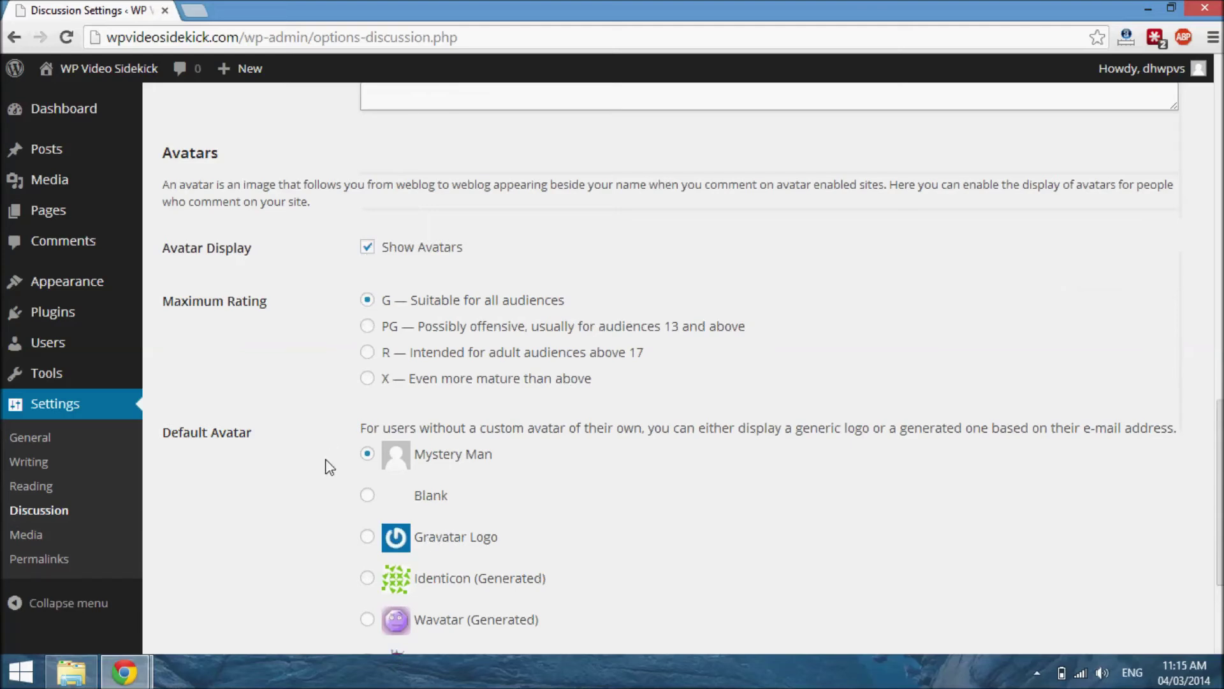
scroll(328, 467, down, 1)
scroll(328, 467, down, 1)
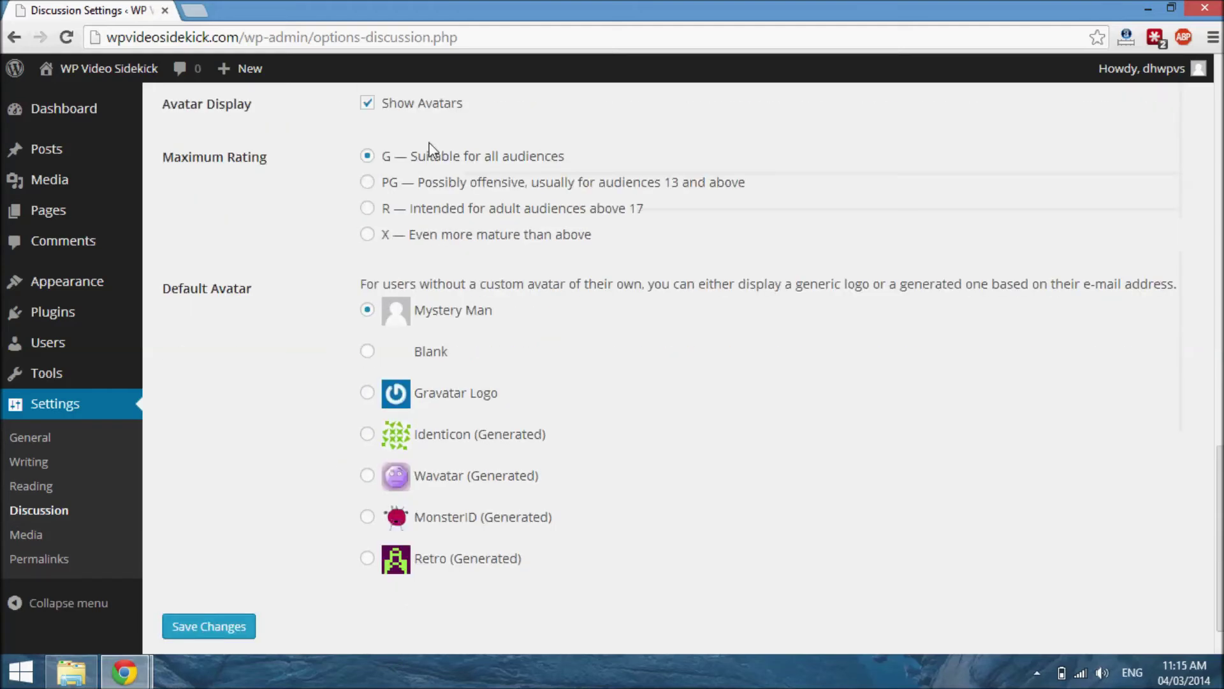
scroll(454, 350, down, 1)
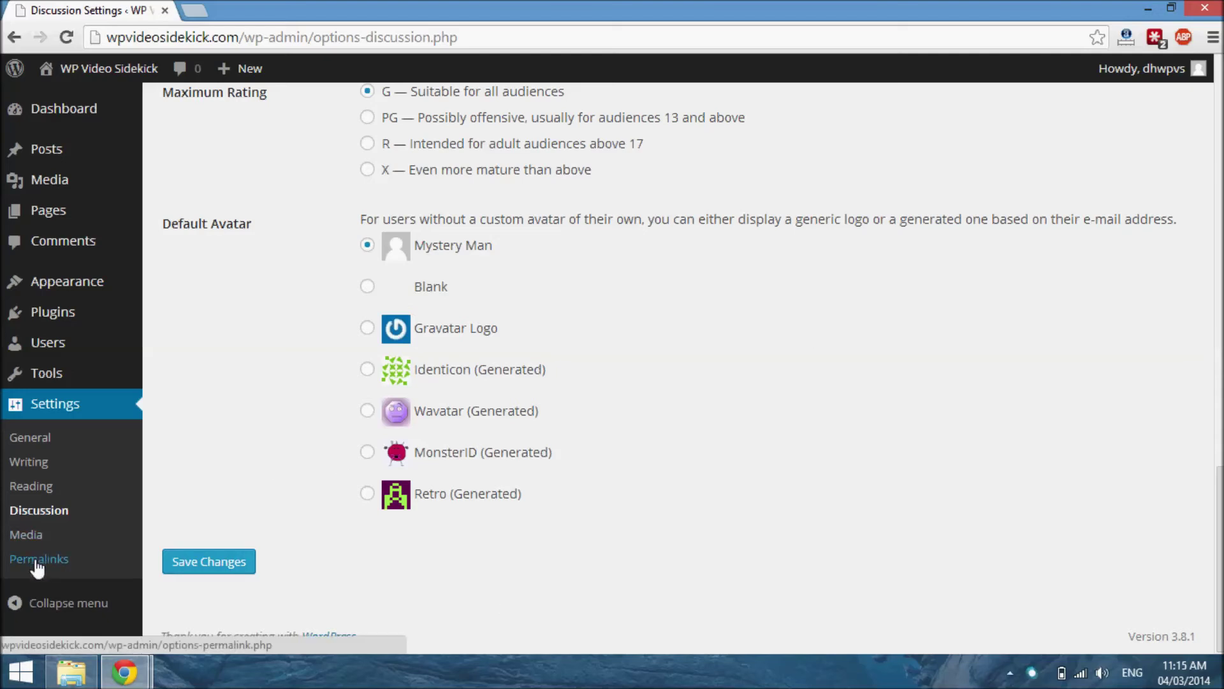
Go to the public site and scroll through the About Me front page and its recent posts sidebar
click(26, 535)
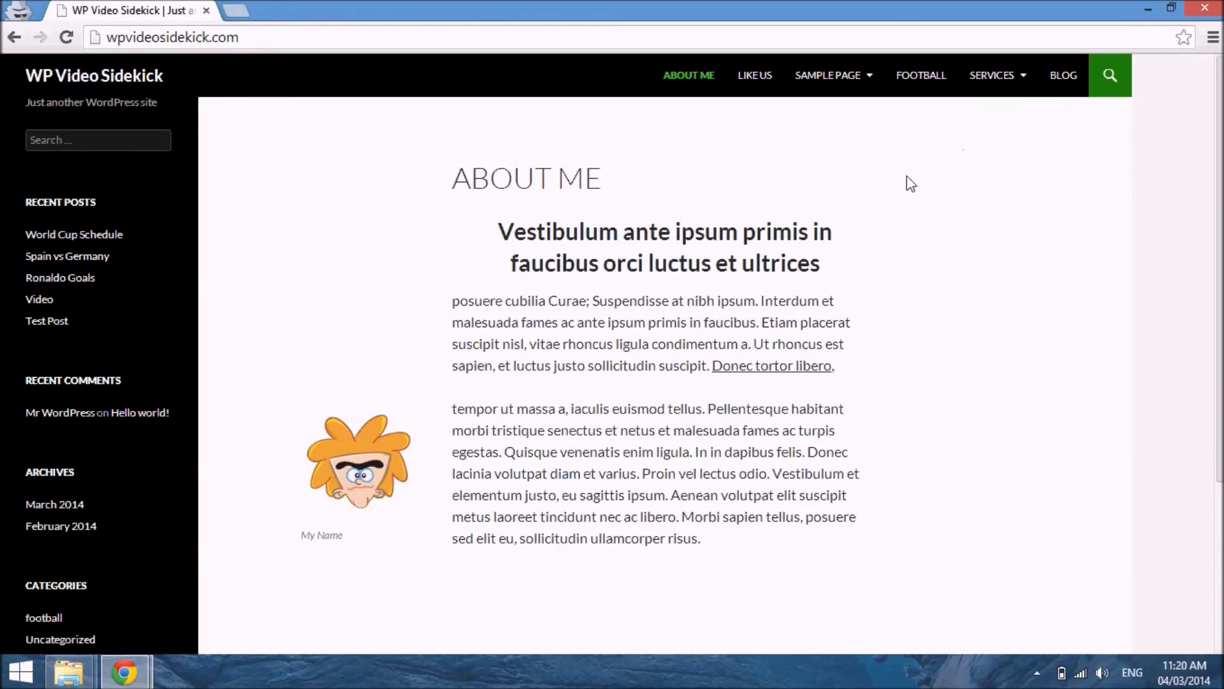
scroll(1007, 464, down, 4)
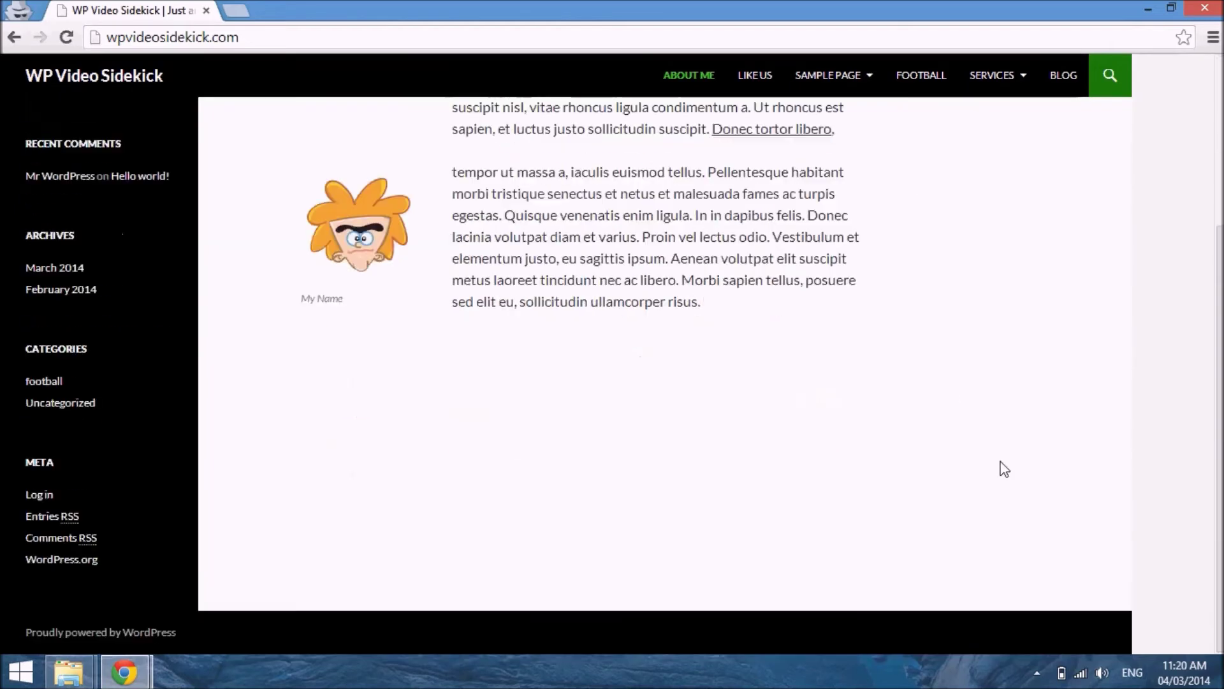
scroll(1005, 469, up, 4)
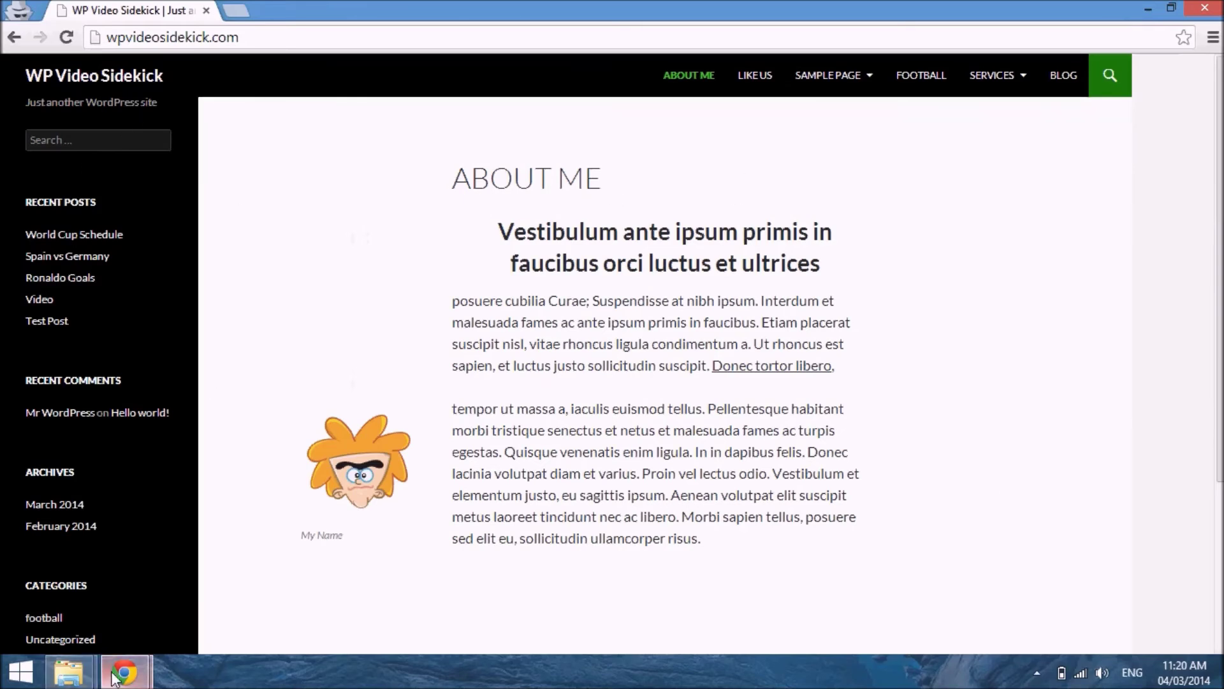
Return to the admin window and open Appearance > Themes, where Twenty Fourteen is active
mouse_move(115, 677)
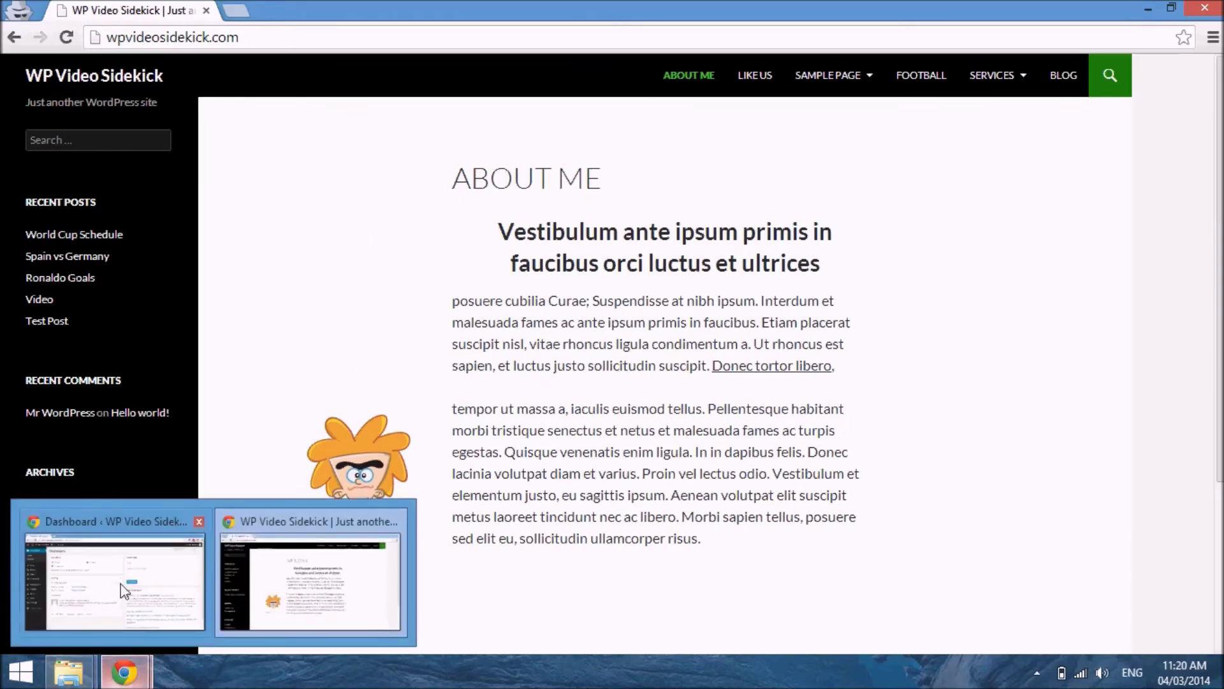
click(119, 580)
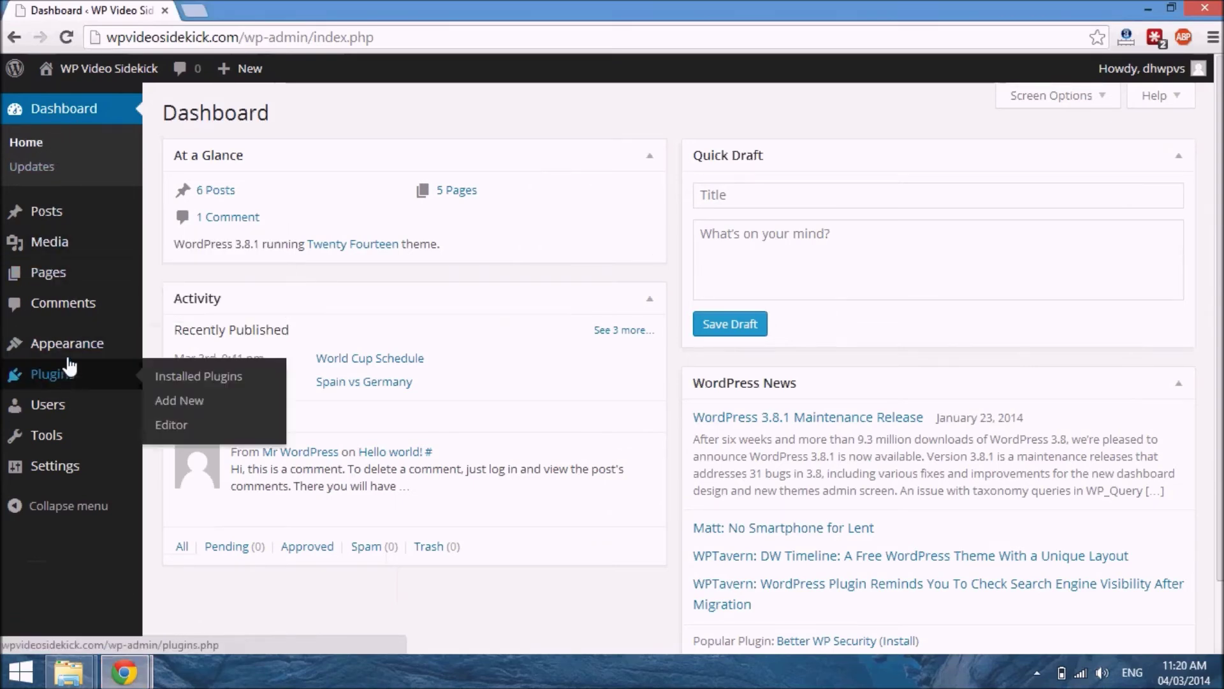
mouse_move(83, 350)
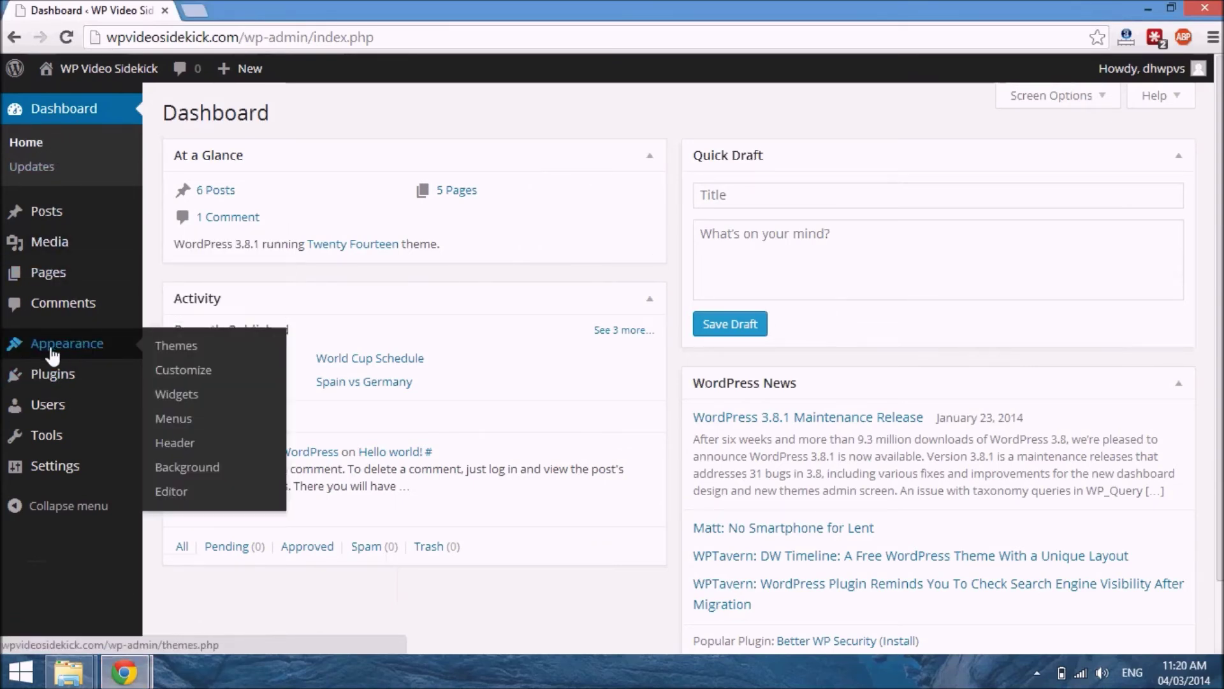
click(182, 347)
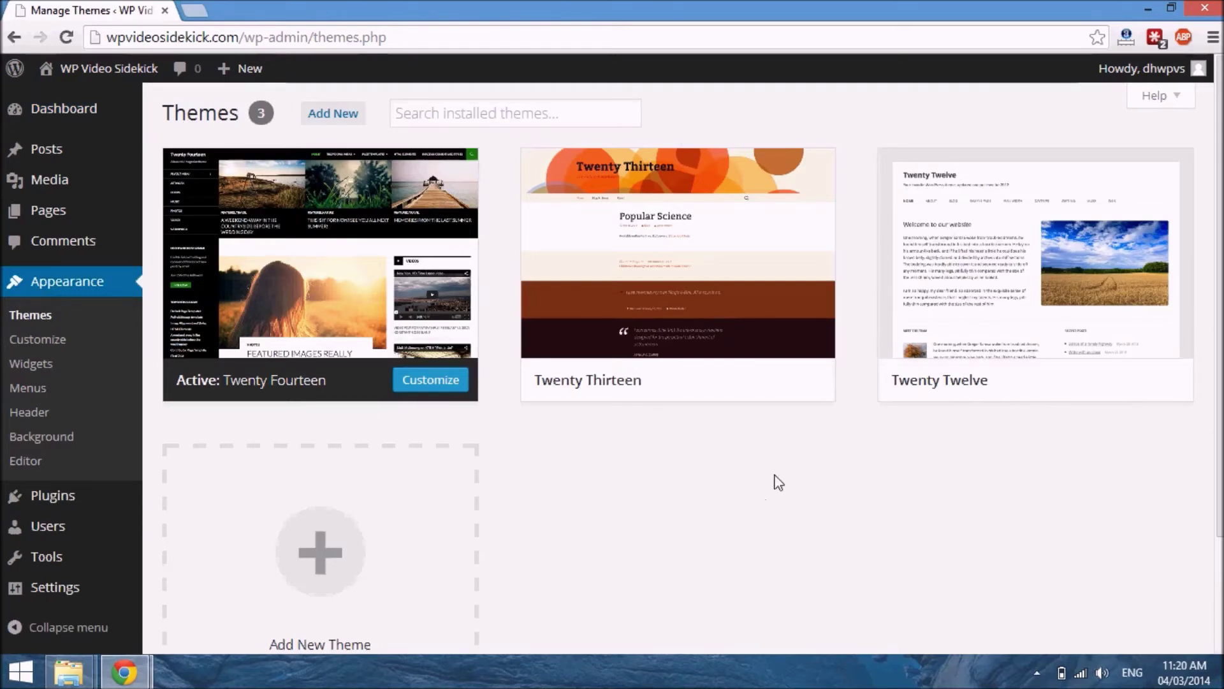
scroll(775, 474, down, 2)
scroll(775, 475, up, 2)
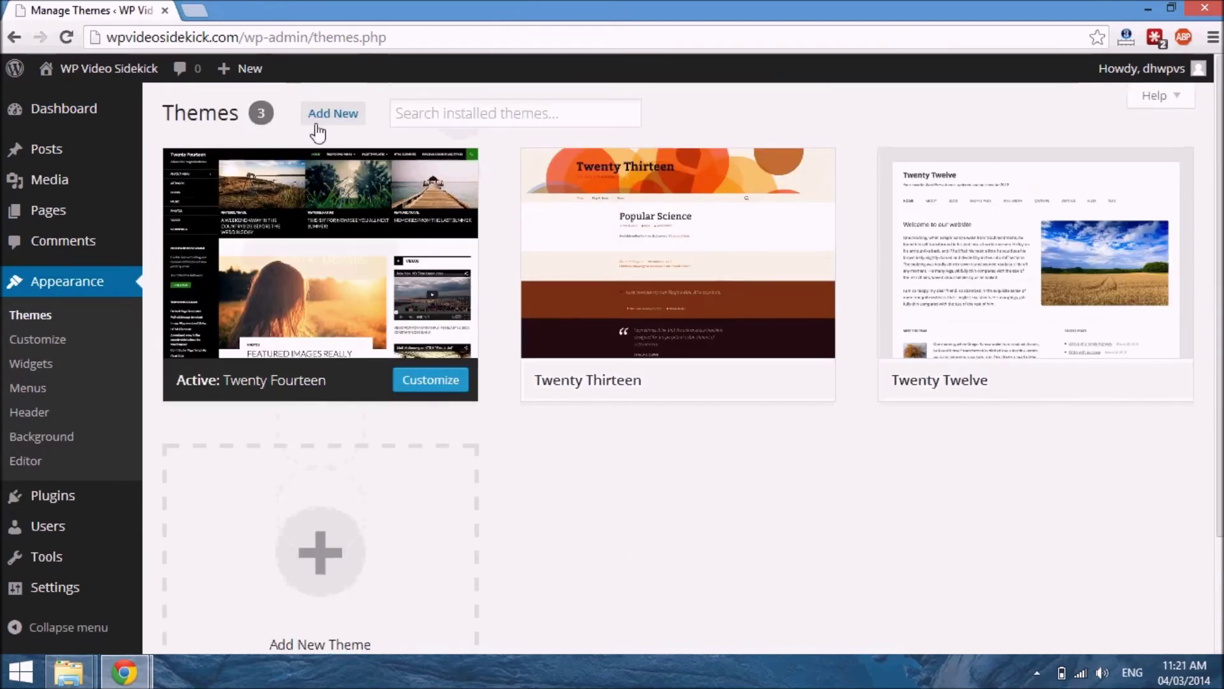
Open Add New themes and look over the keyword search and Feature Filter options
click(342, 123)
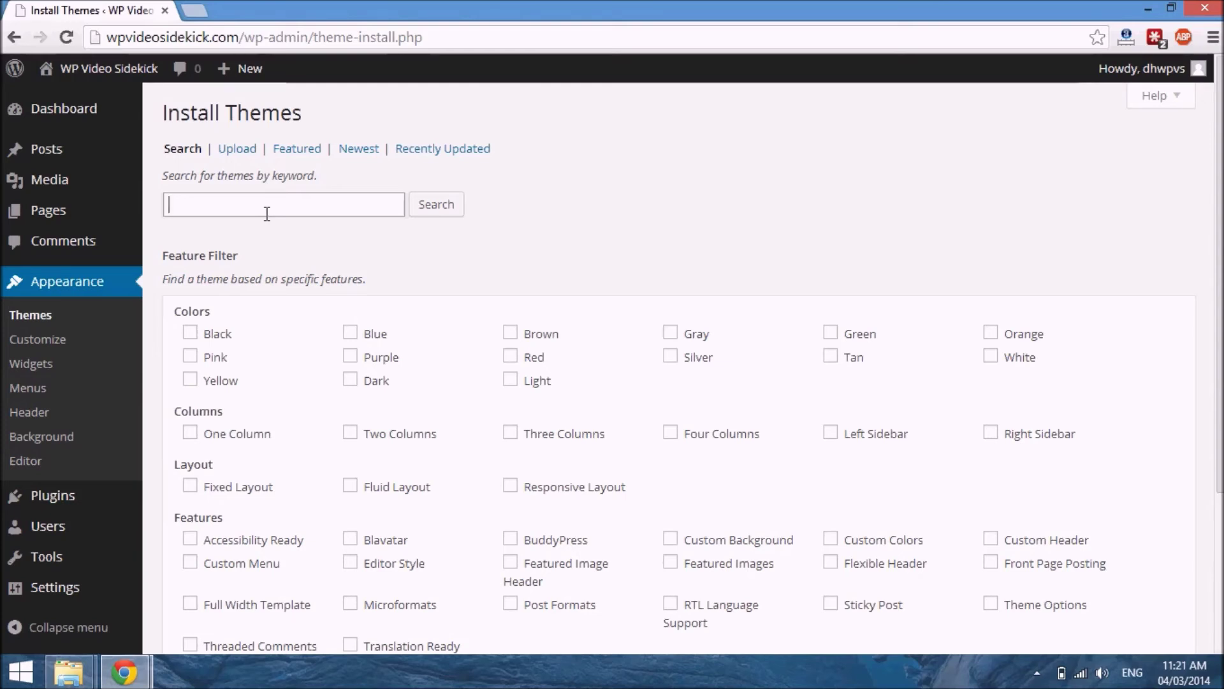
click(267, 213)
scroll(319, 580, down, 3)
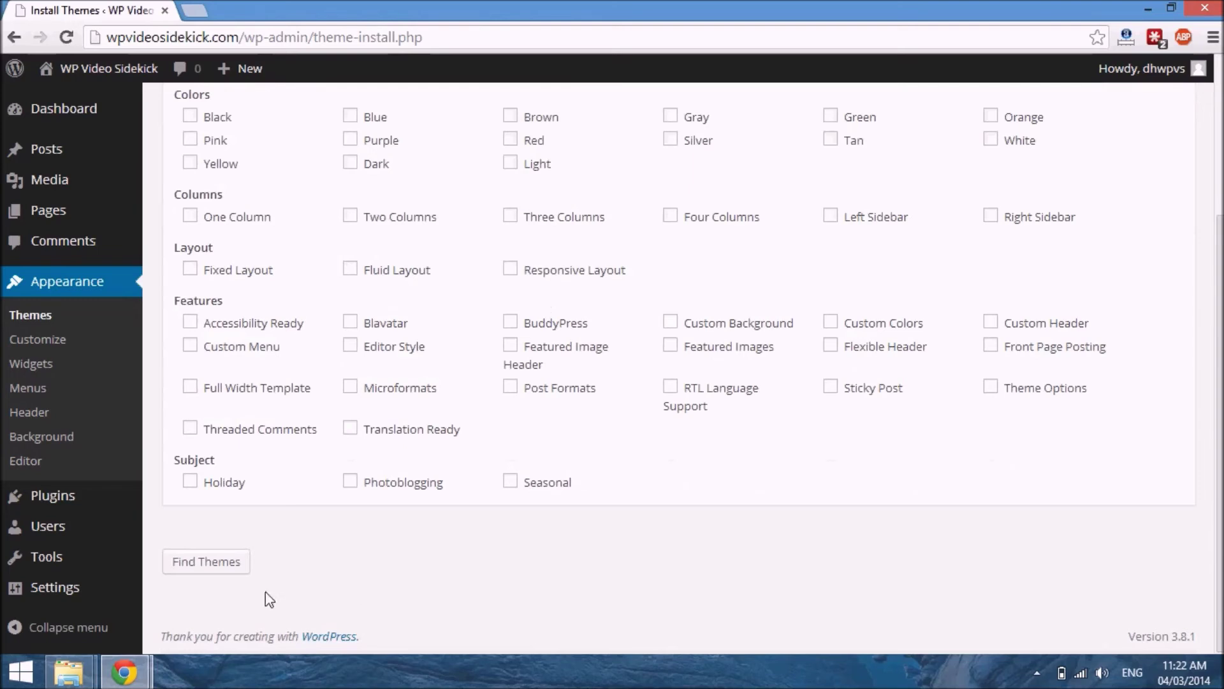
scroll(321, 587, up, 3)
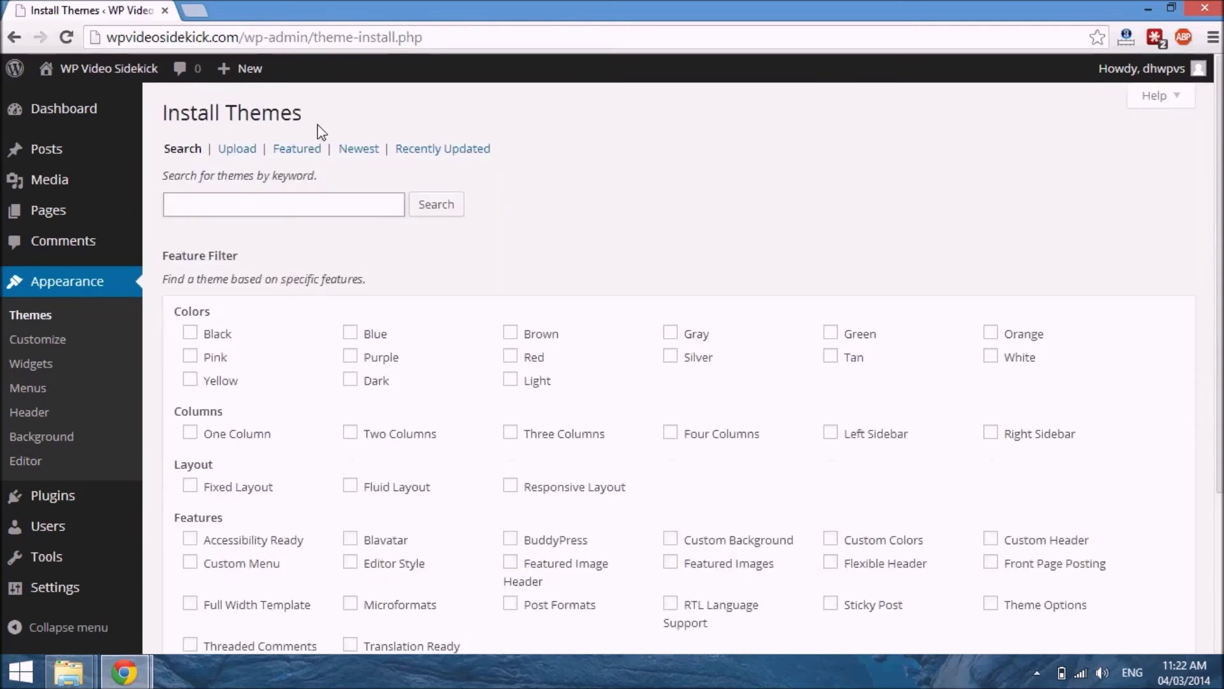
Browse Featured, Newest and Recently Updated themes, ending on the Newest list with WoodBerry
click(288, 153)
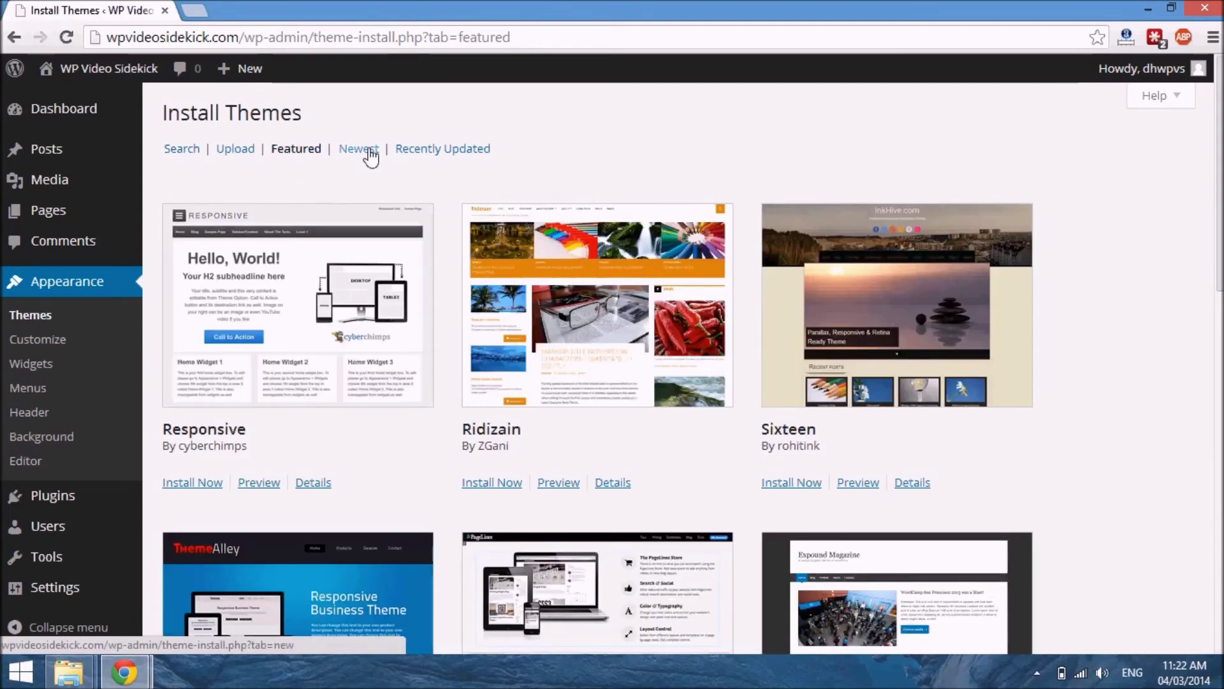
click(368, 153)
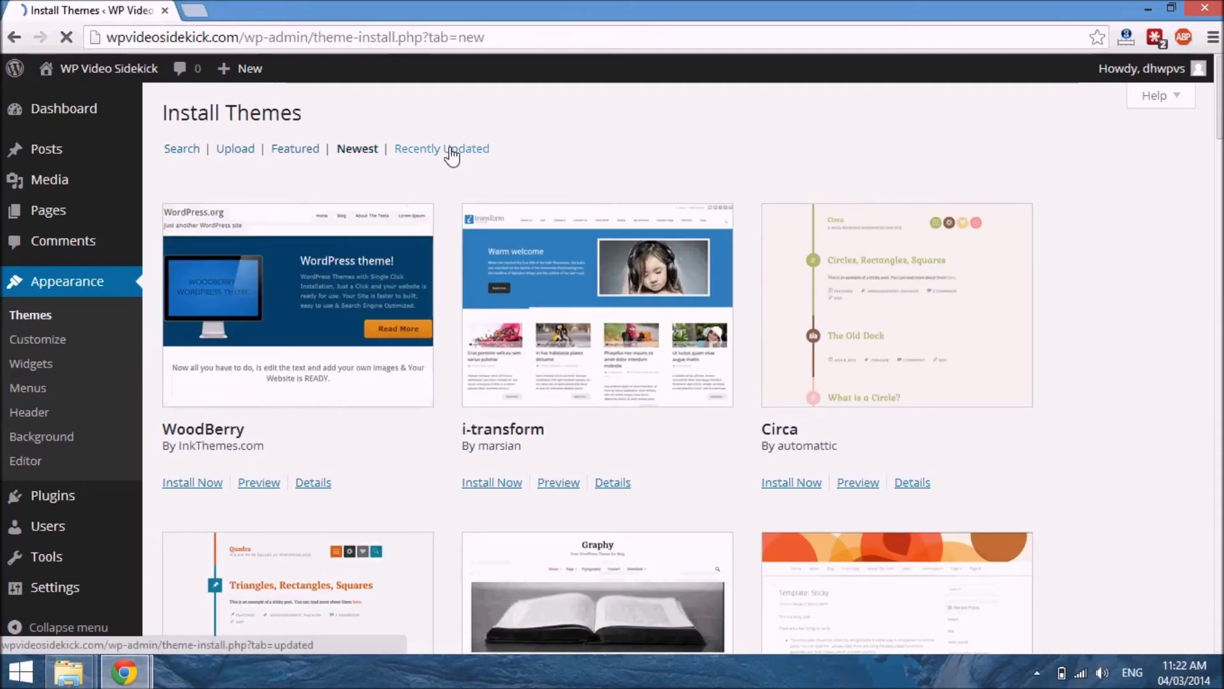
click(447, 152)
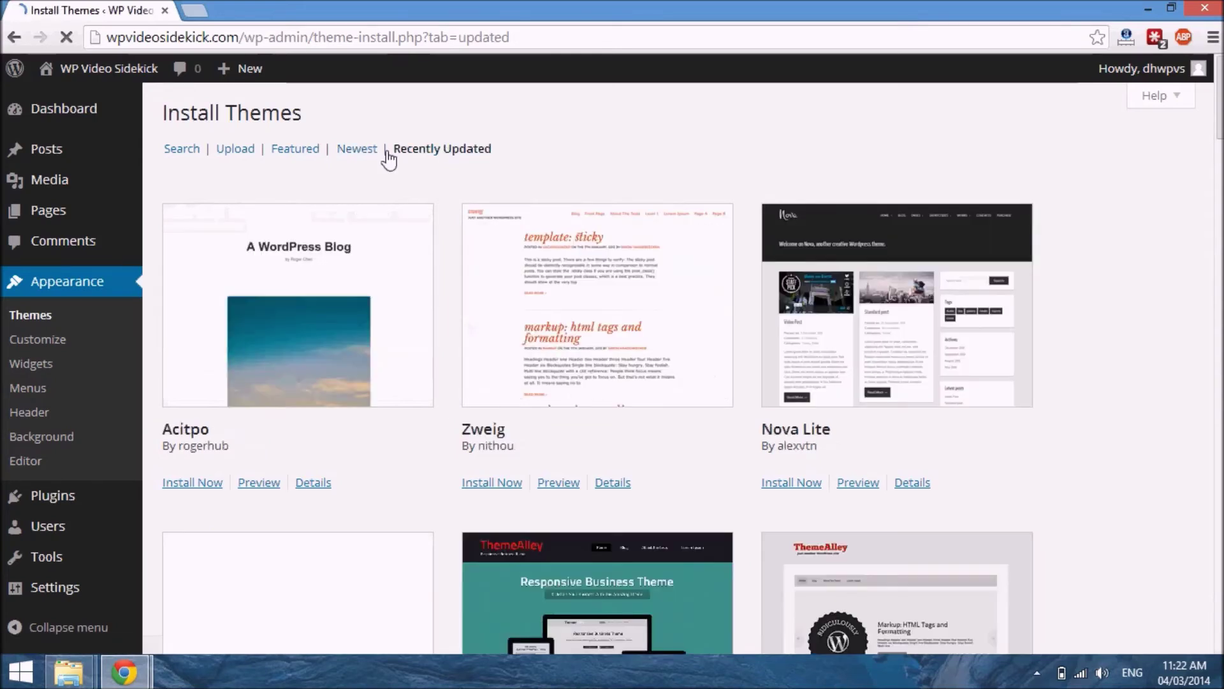
click(358, 153)
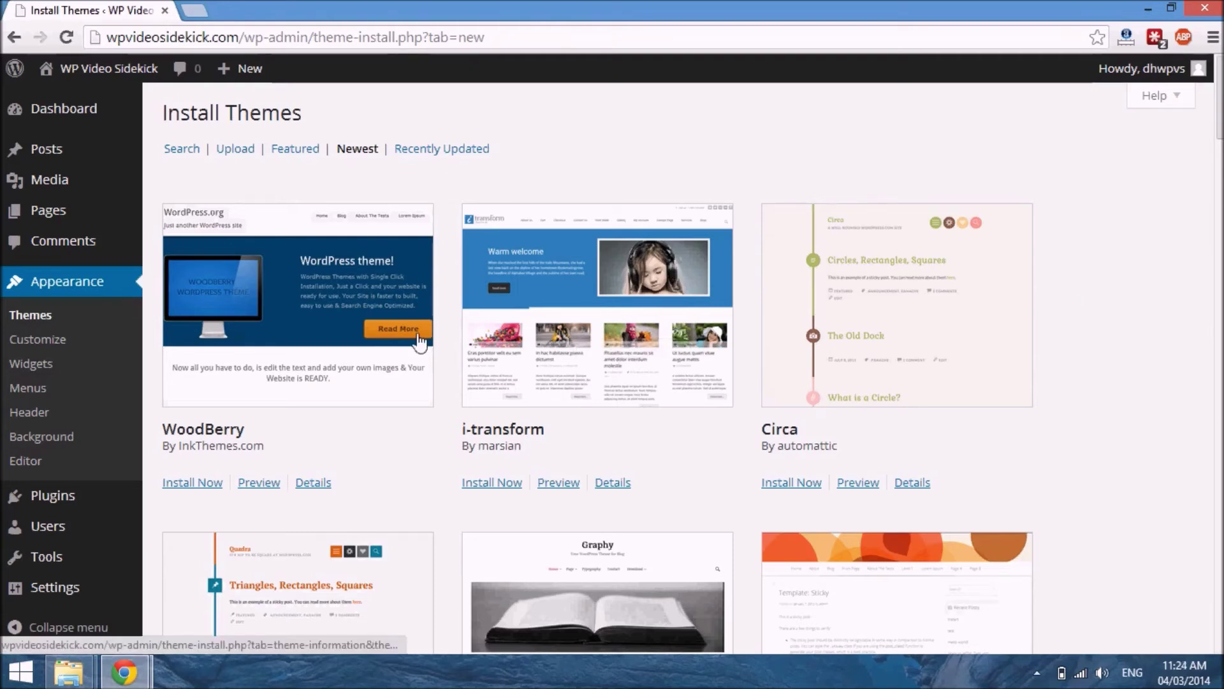
scroll(418, 633, down, 4)
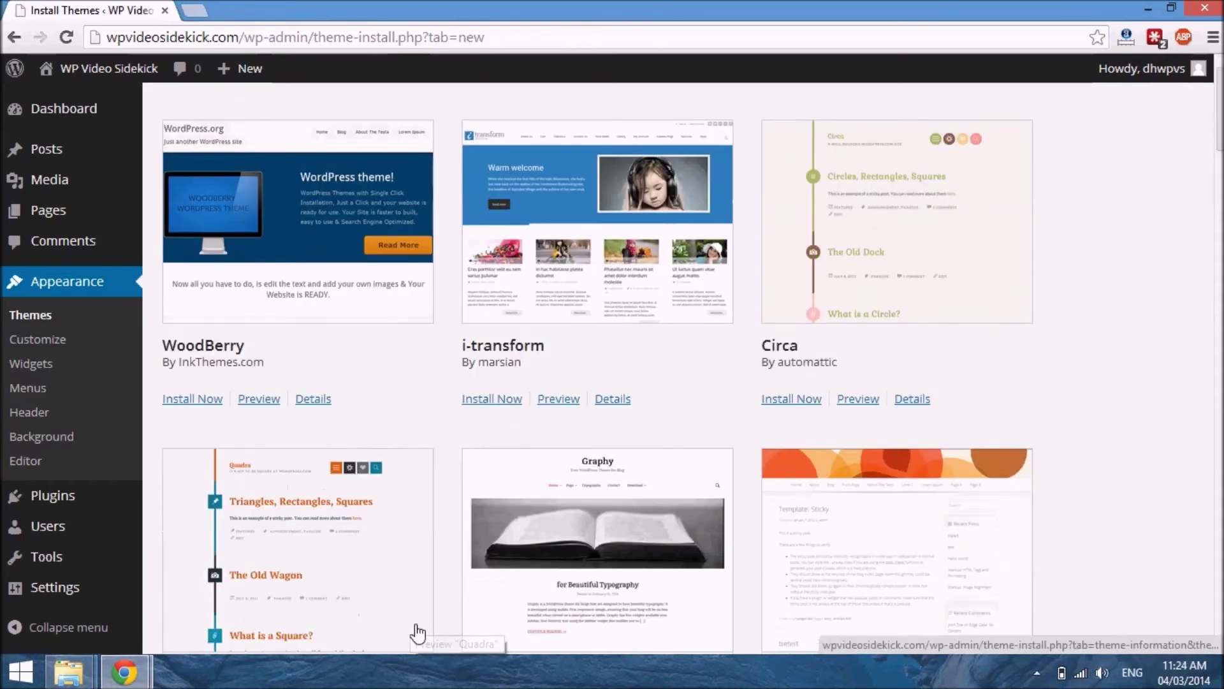
scroll(418, 633, up, 4)
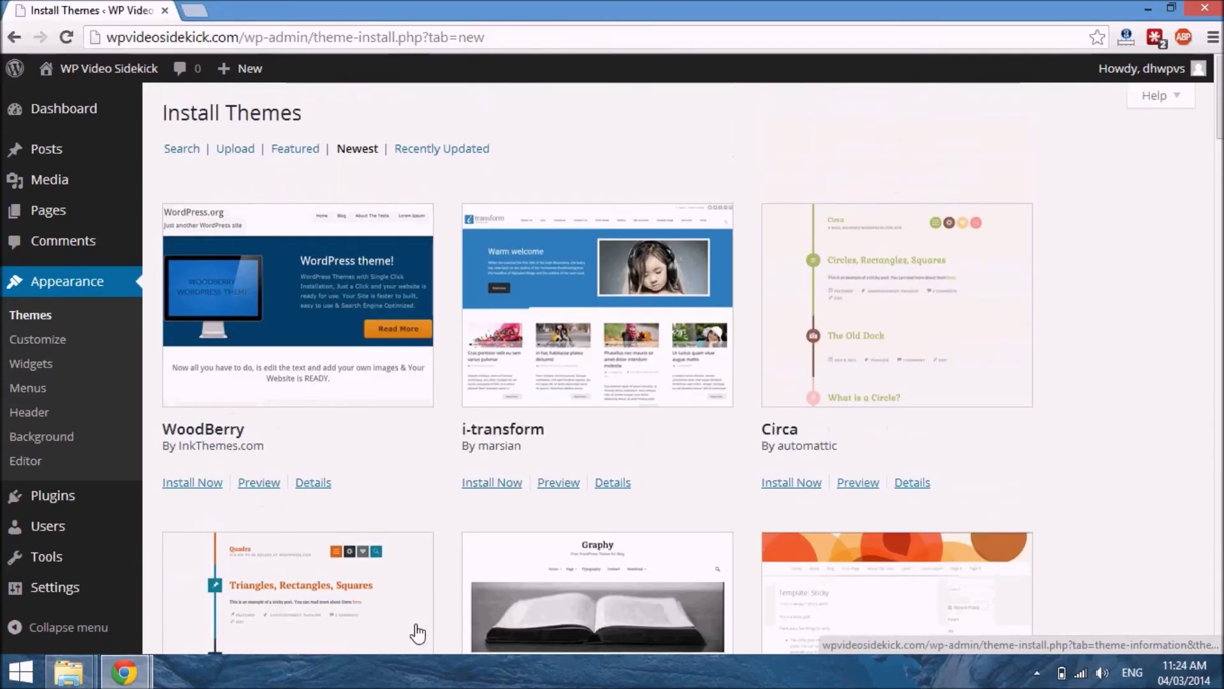
Preview the WoodBerry theme and scroll through its details
click(343, 339)
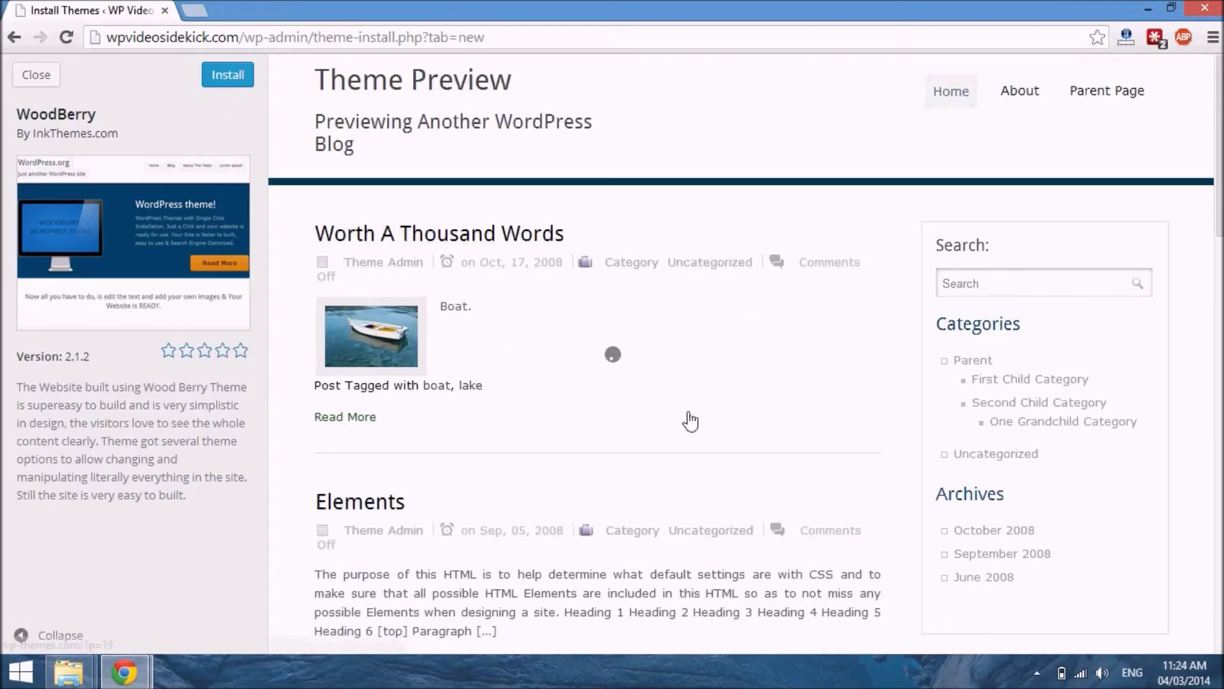
scroll(691, 421, down, 3)
scroll(690, 420, up, 3)
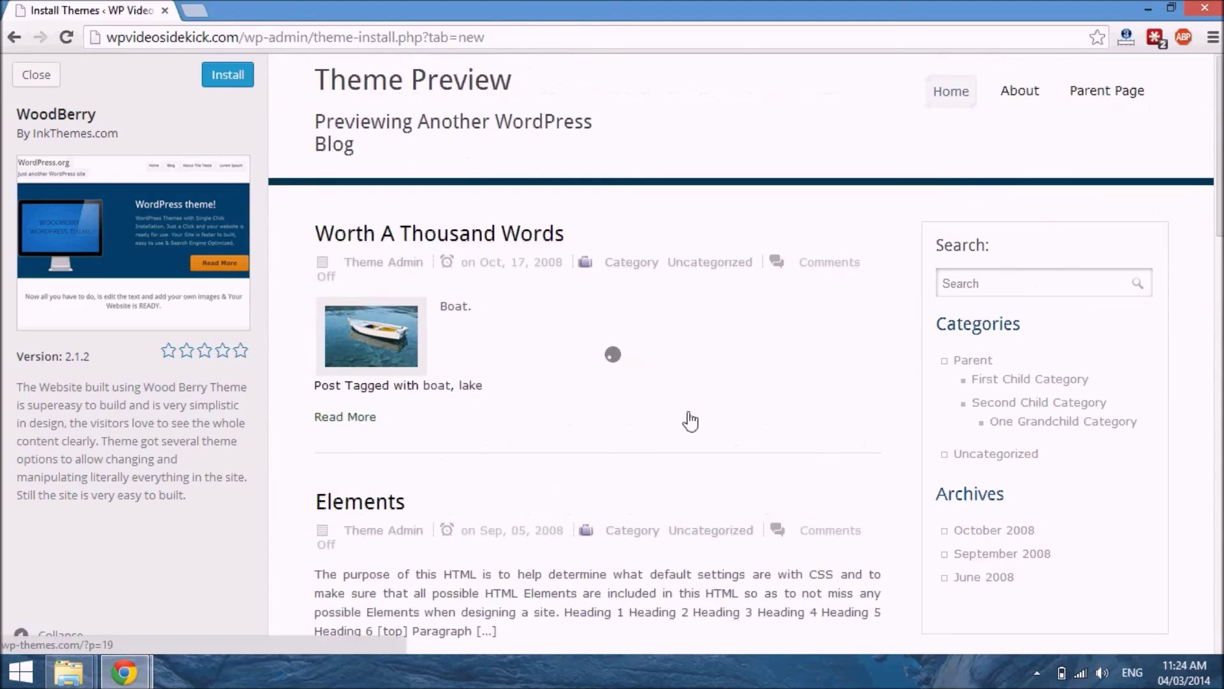
scroll(691, 421, down, 15)
scroll(691, 421, up, 11)
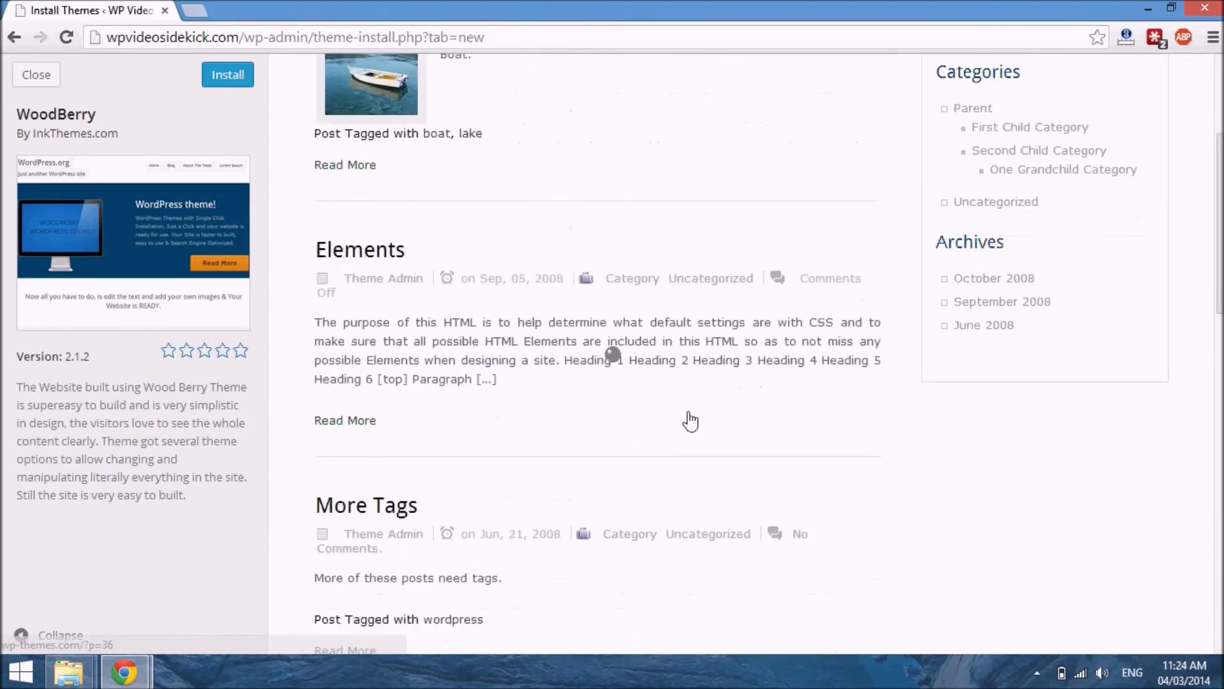
scroll(690, 421, up, 4)
Install WoodBerry 2.1.2 and launch its live preview
click(241, 77)
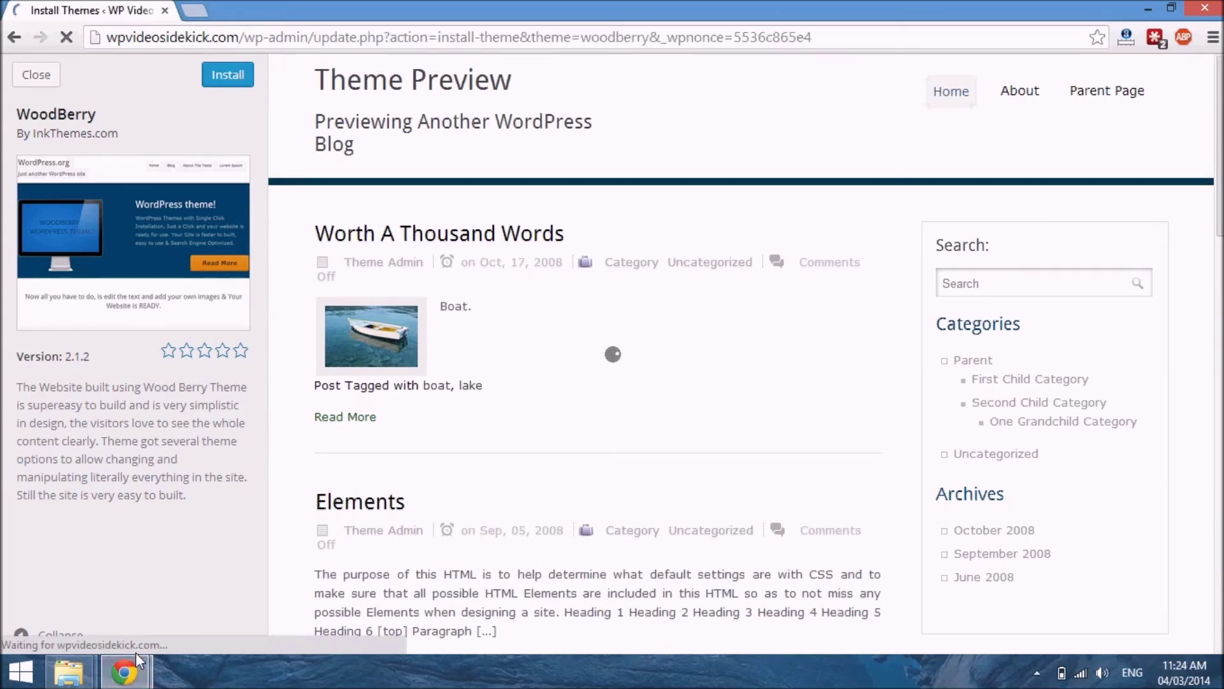
mouse_move(130, 675)
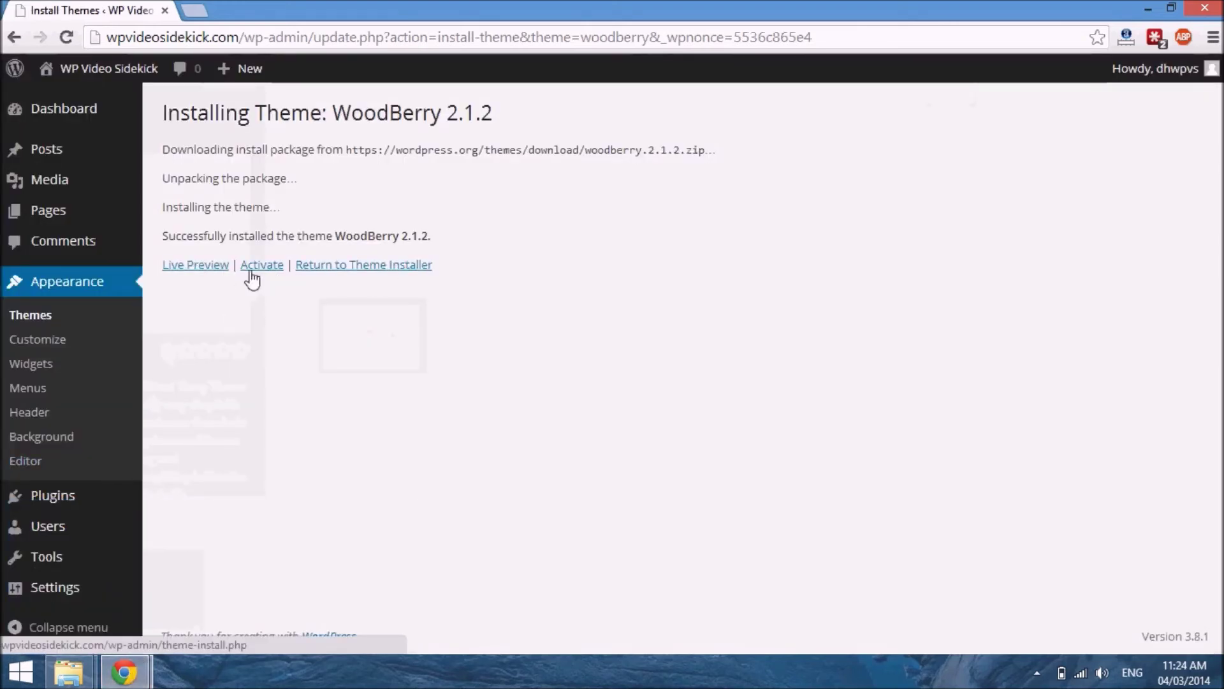
click(210, 275)
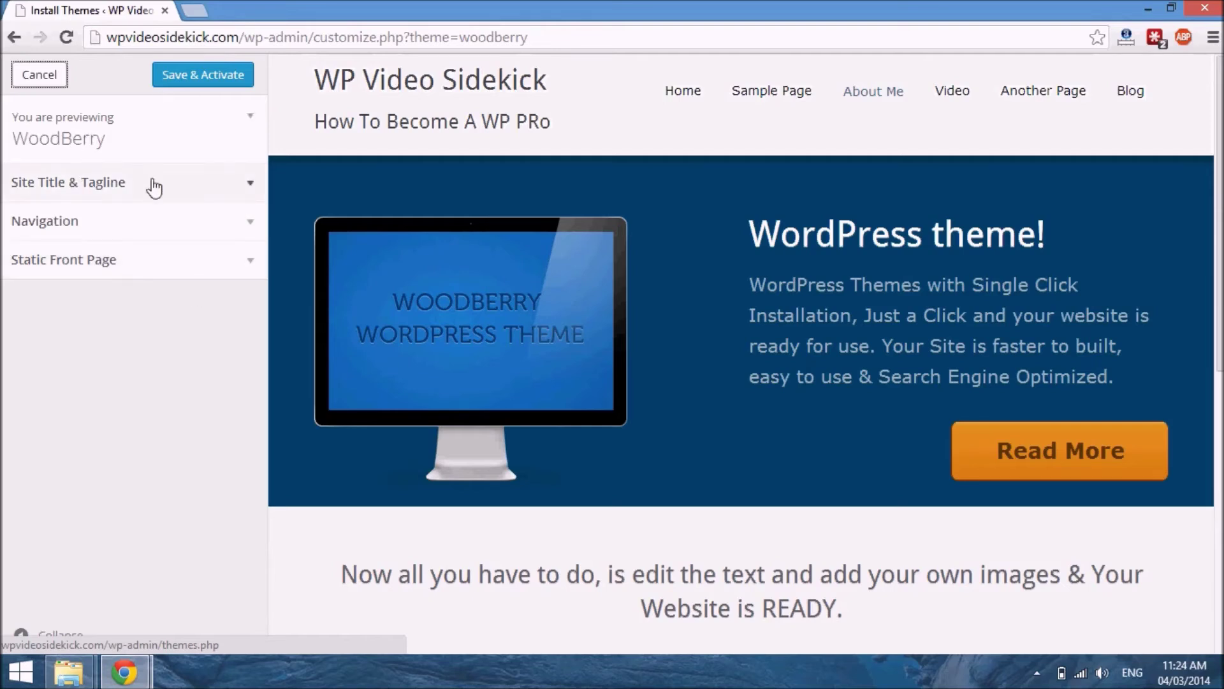
Review WoodBerry's Site Title & Tagline and Navigation main menu settings without changes
click(254, 190)
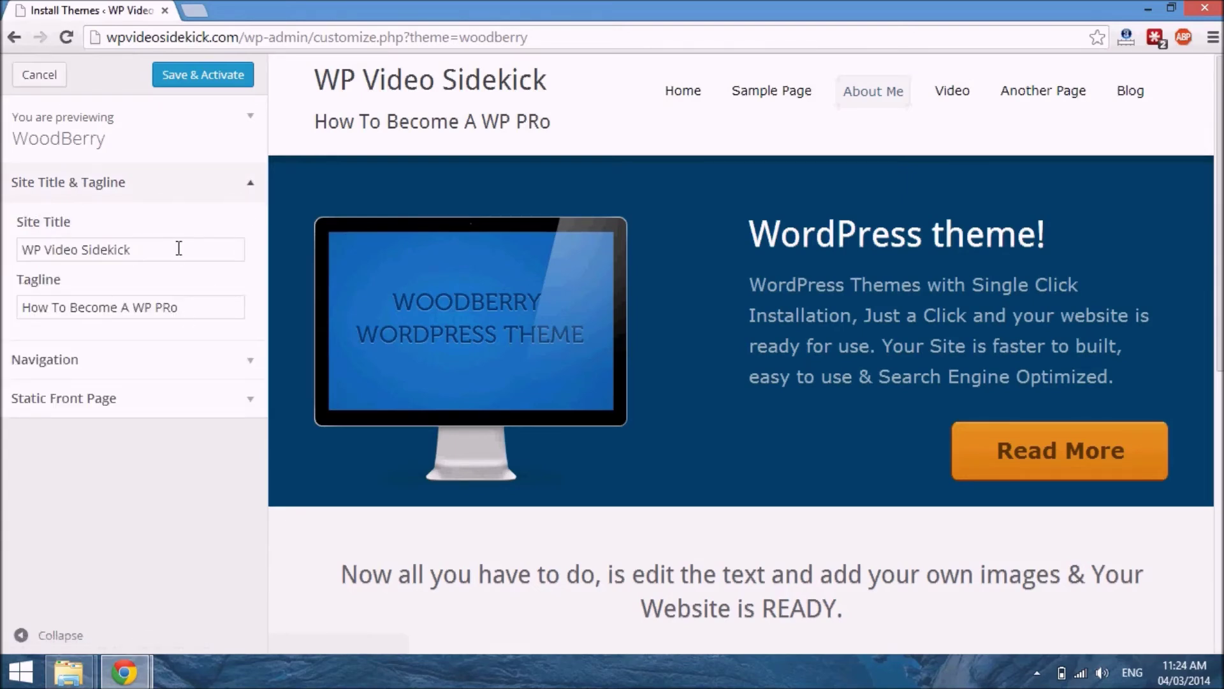
click(255, 185)
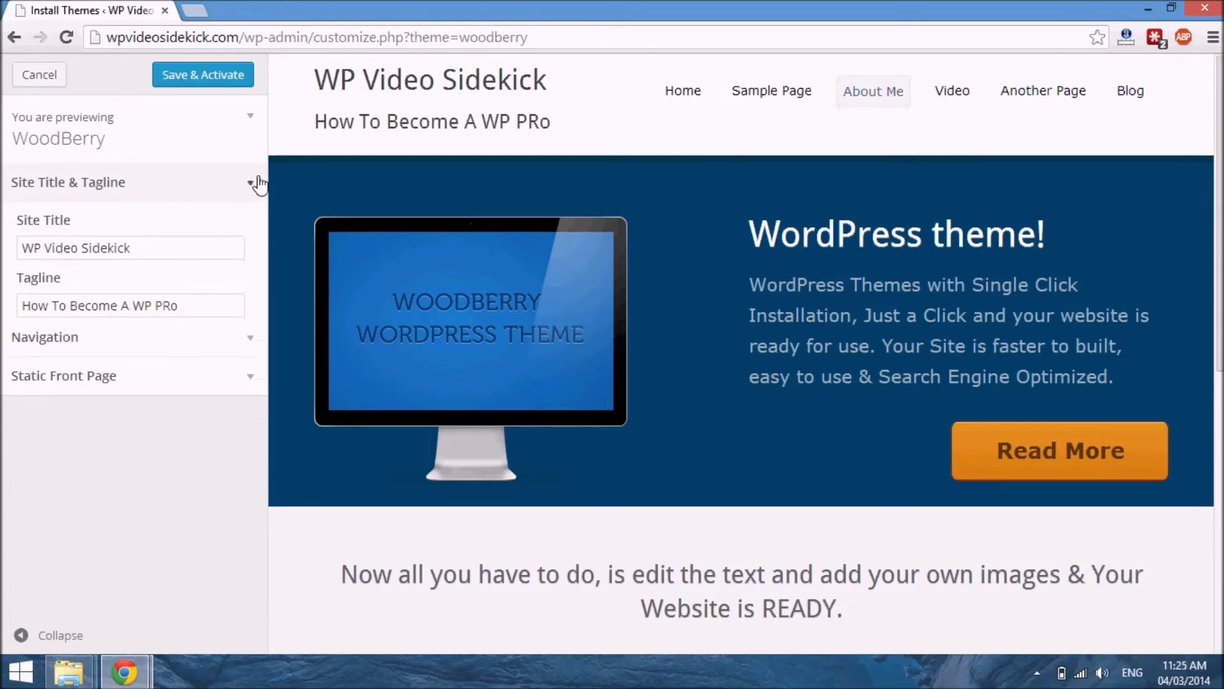
click(253, 225)
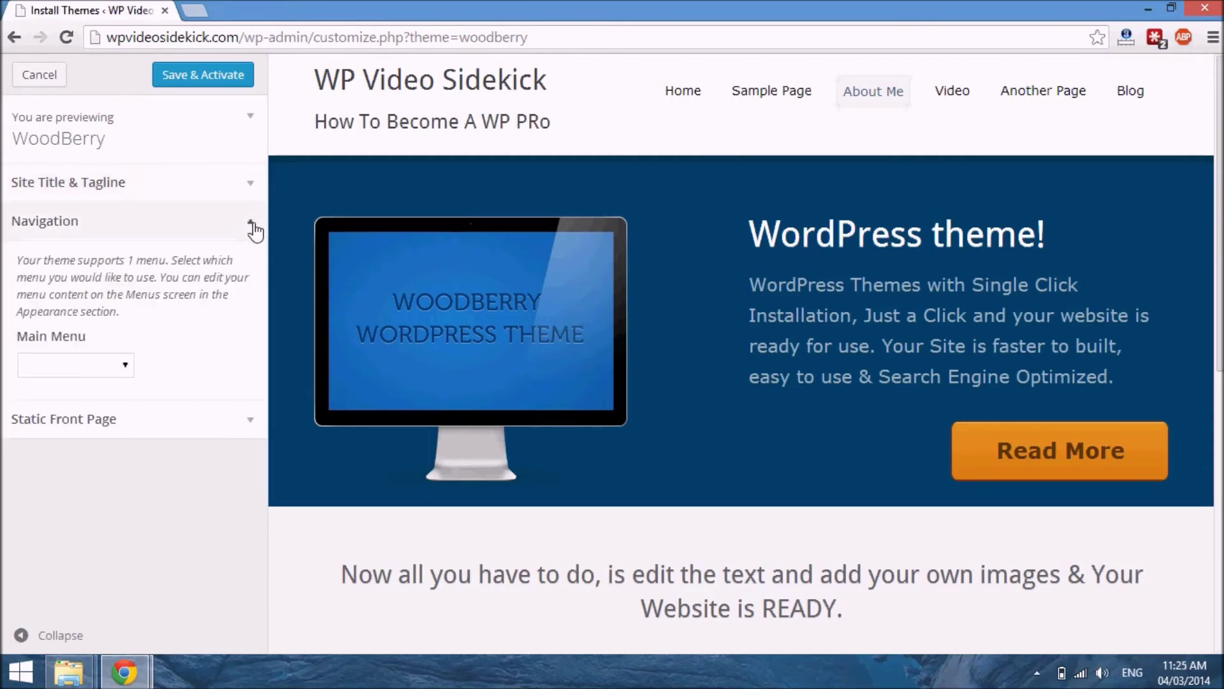
click(126, 373)
click(128, 374)
click(253, 226)
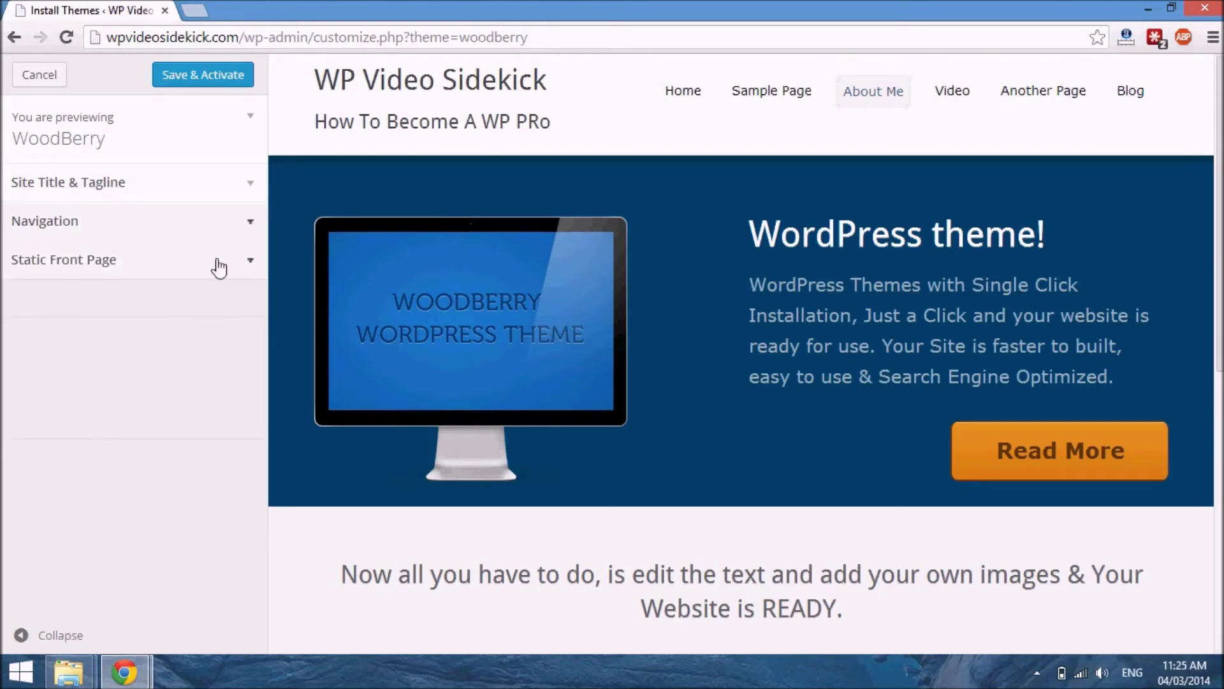
Check the Static Front Page settings, then Save & Activate WoodBerry
click(219, 266)
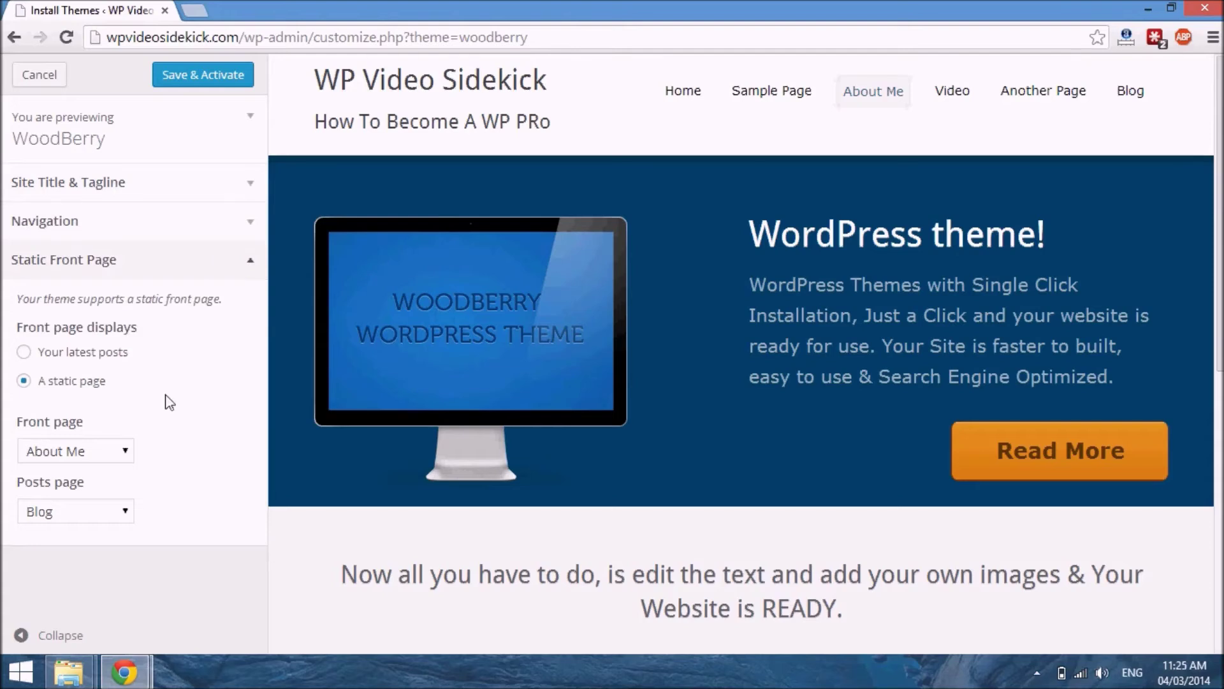
click(254, 263)
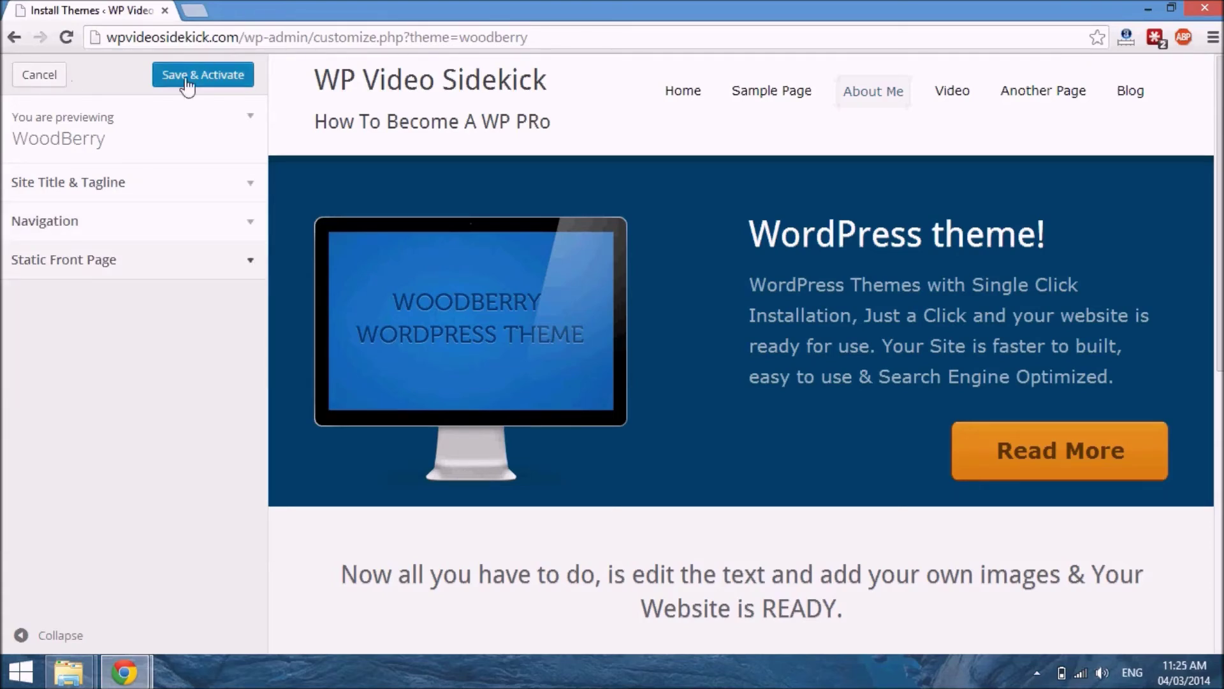
click(218, 78)
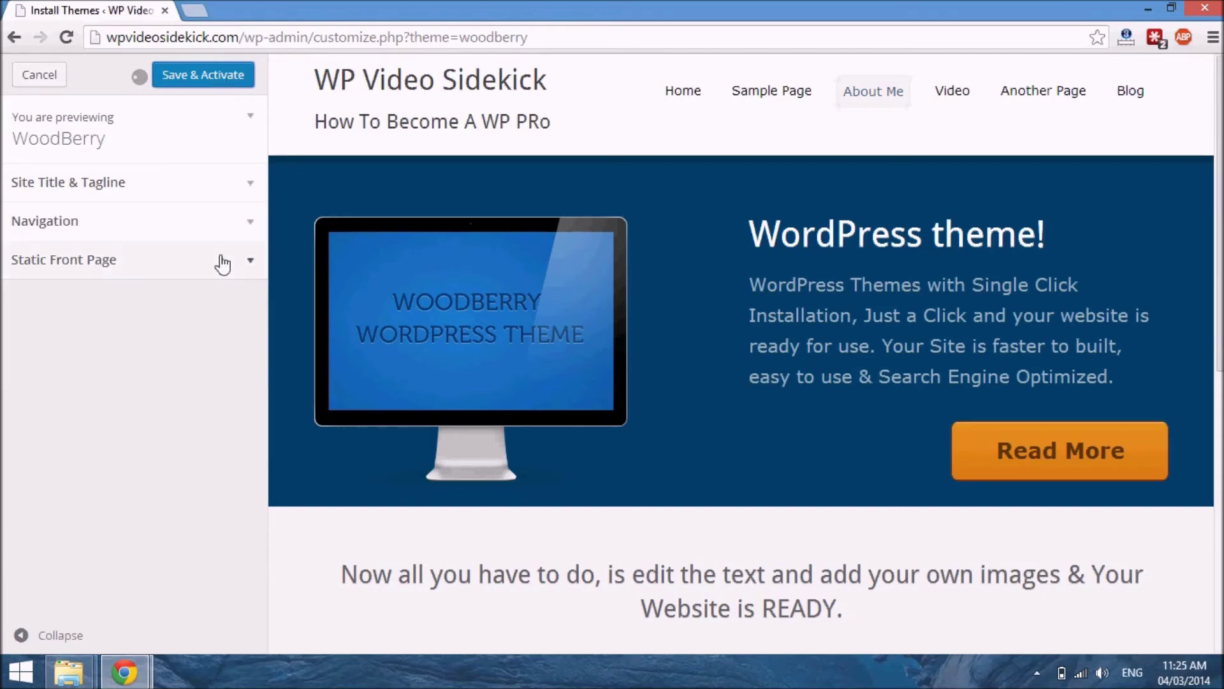
click(135, 674)
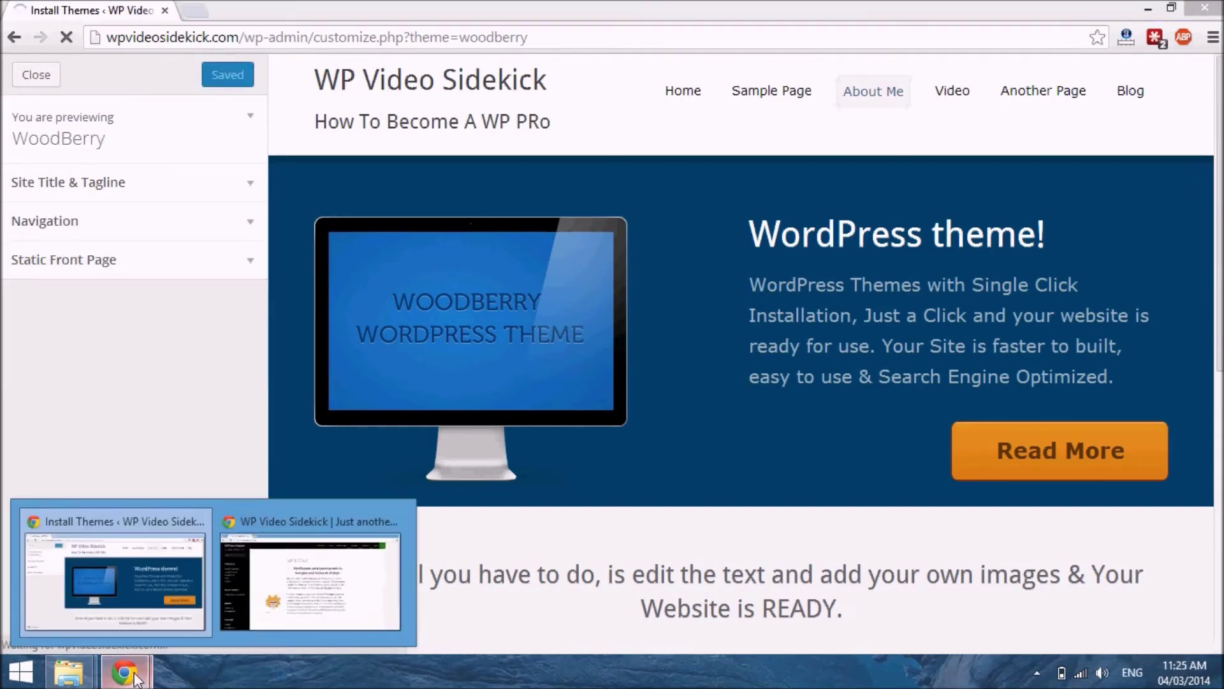
Refresh the live site to see the WoodBerry design, then return to the admin Dashboard
click(316, 583)
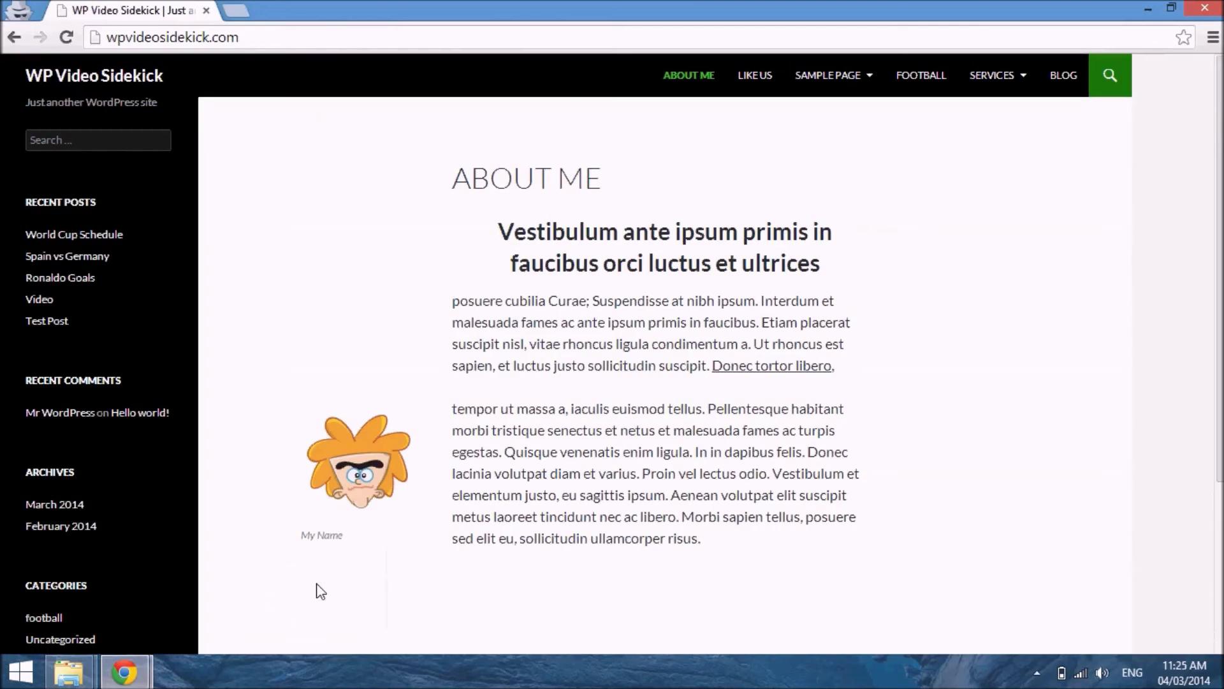
click(66, 37)
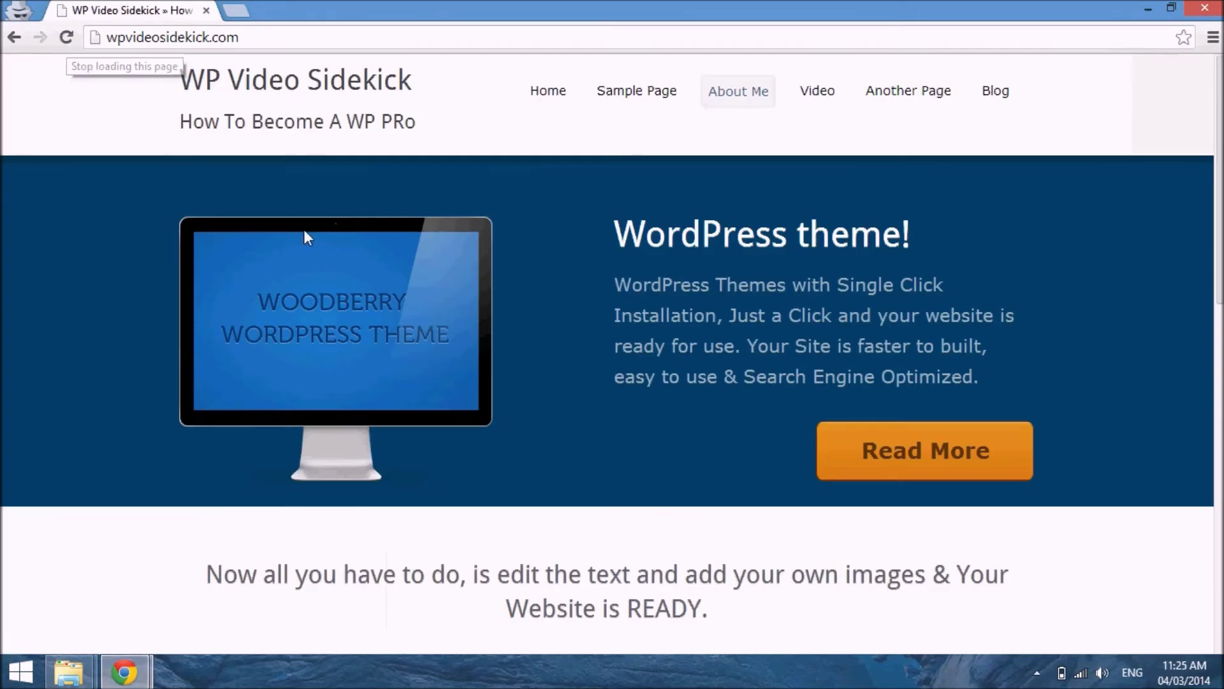
scroll(628, 372, down, 13)
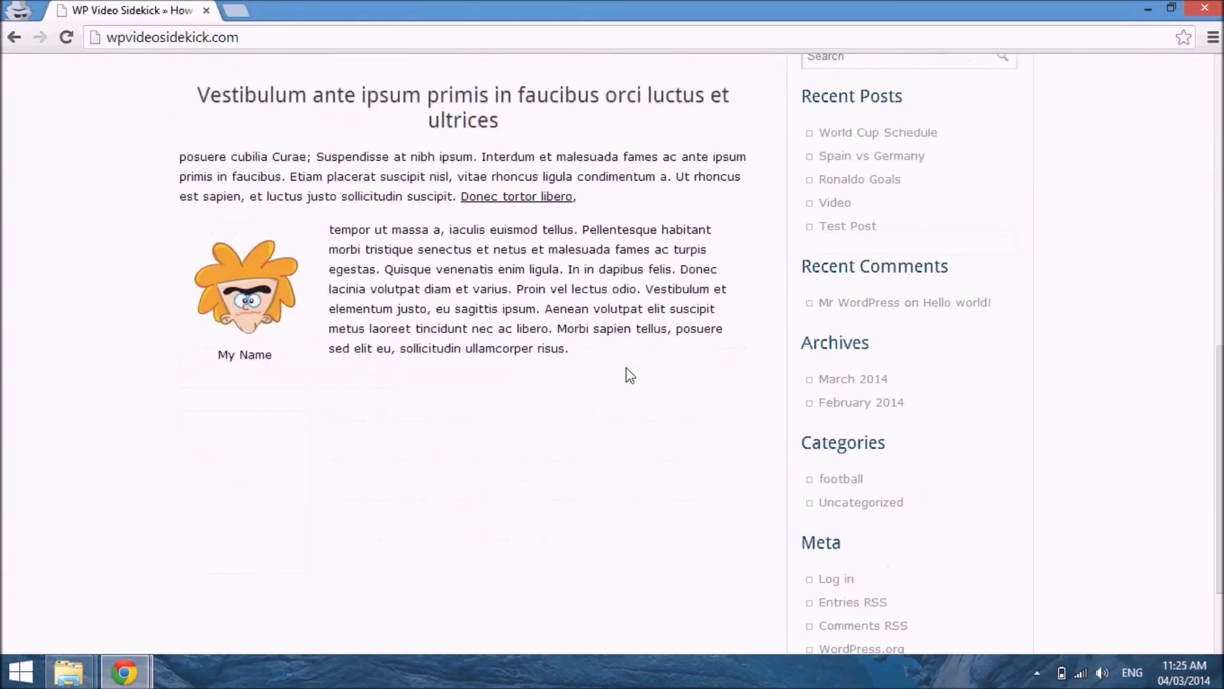
scroll(630, 375, up, 10)
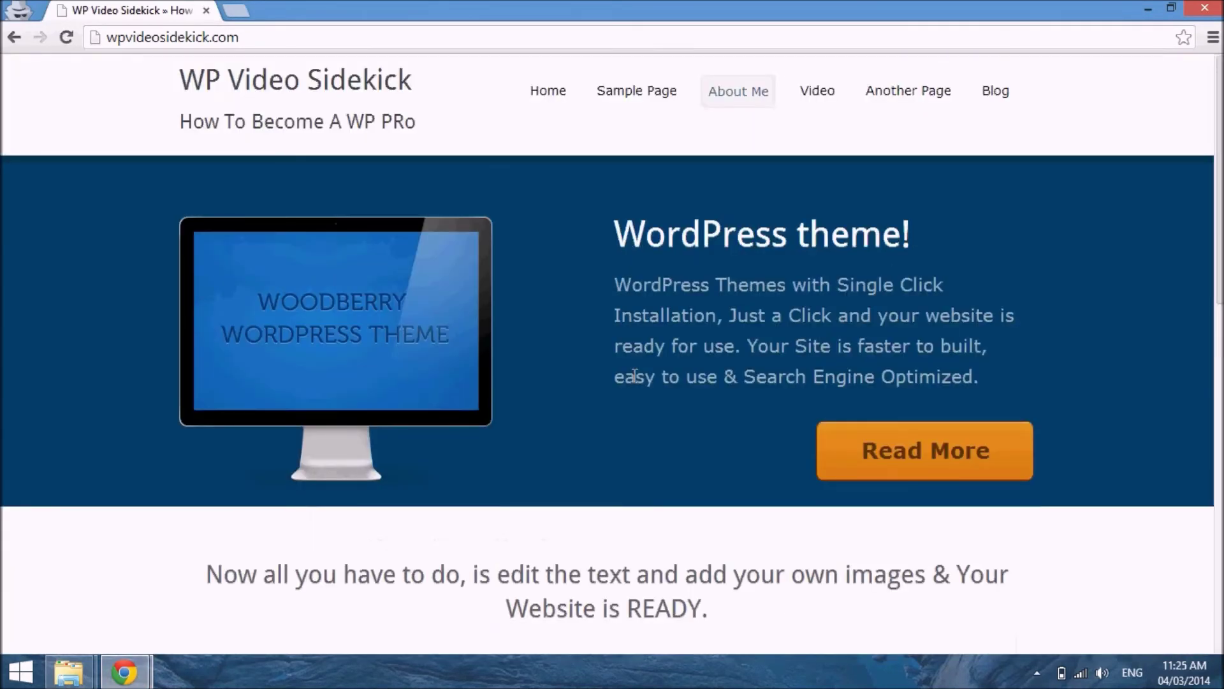
scroll(635, 375, down, 7)
scroll(635, 375, up, 7)
click(128, 679)
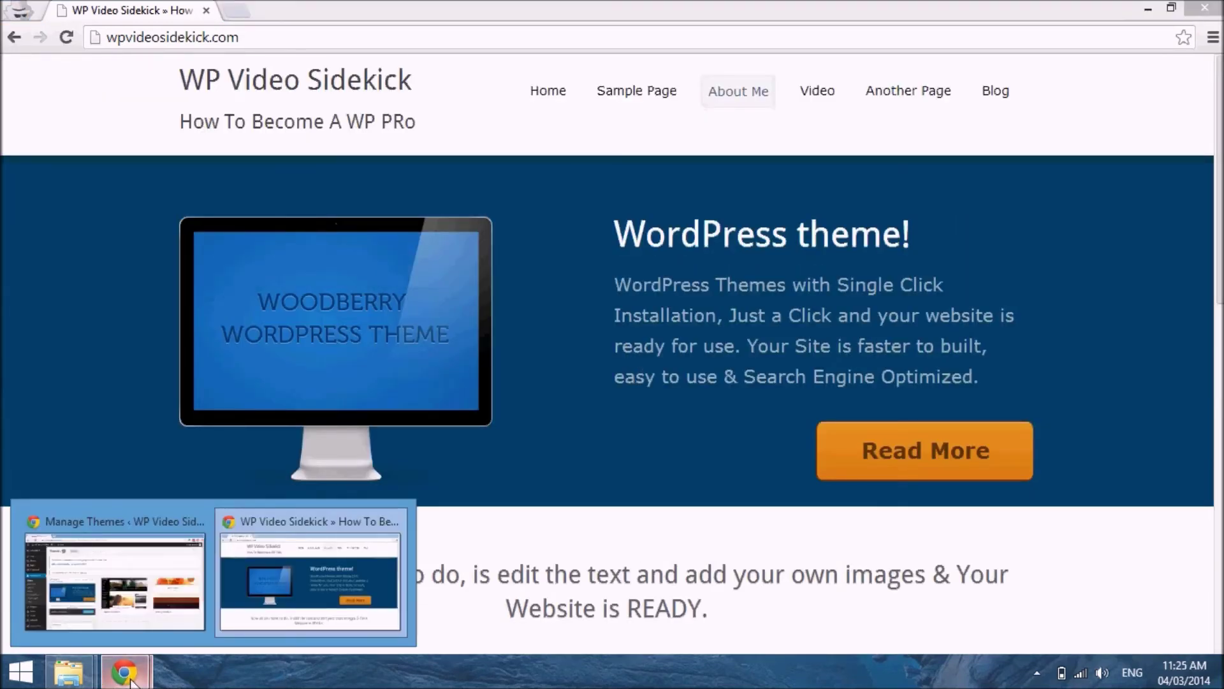
click(310, 578)
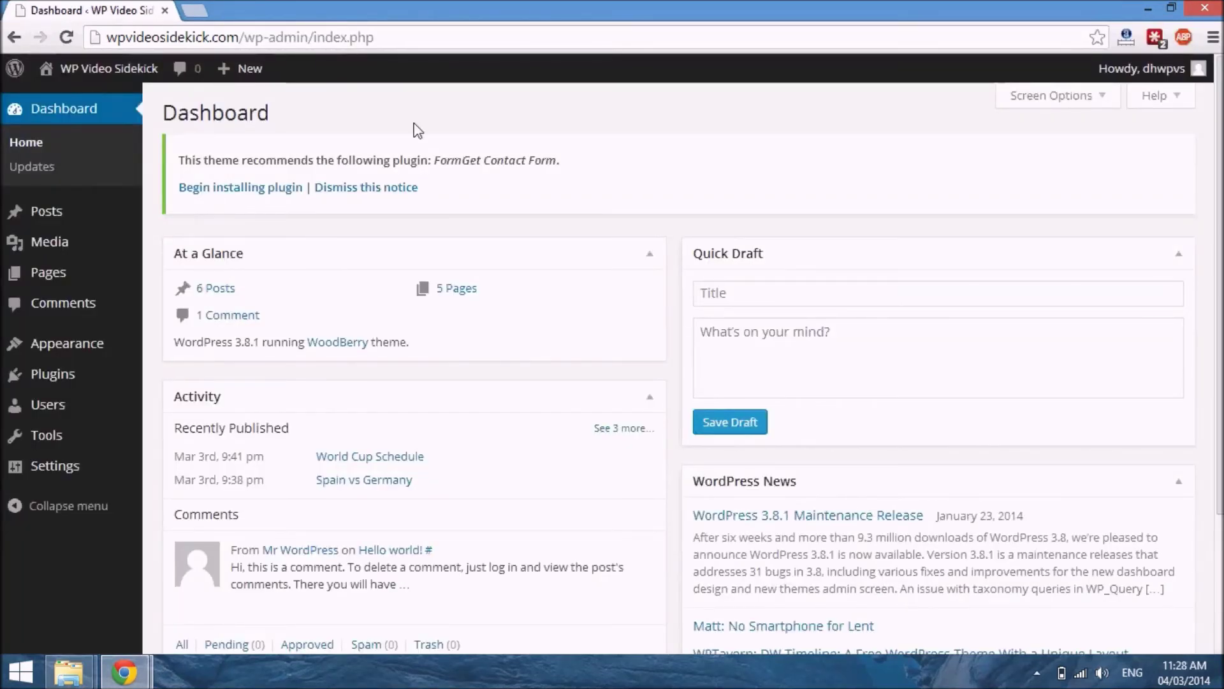
Go to Appearance > Themes > Add New and choose Upload for a .zip theme
mouse_move(56, 83)
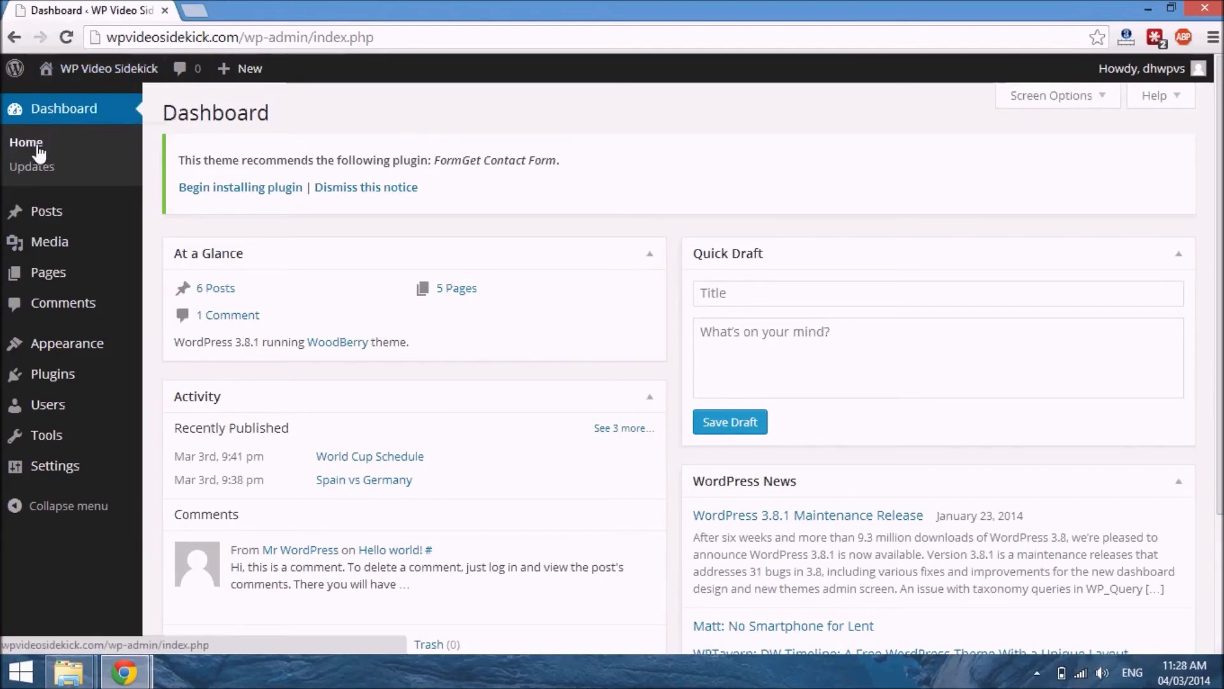
mouse_move(77, 344)
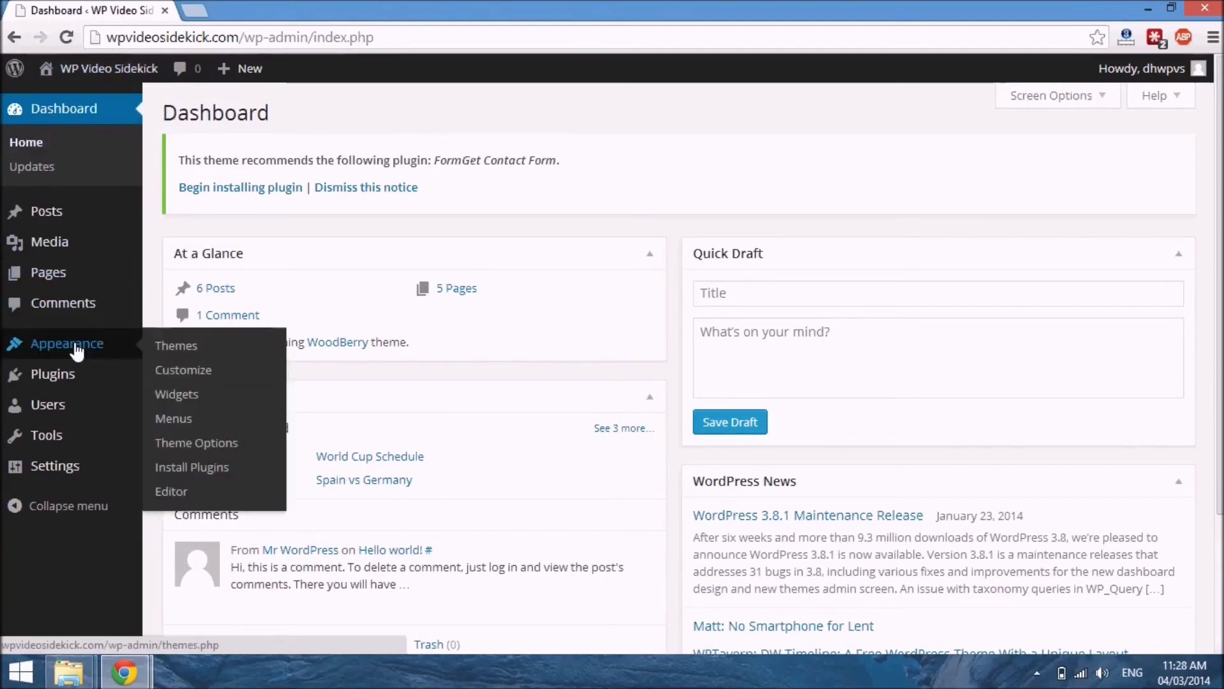
click(167, 345)
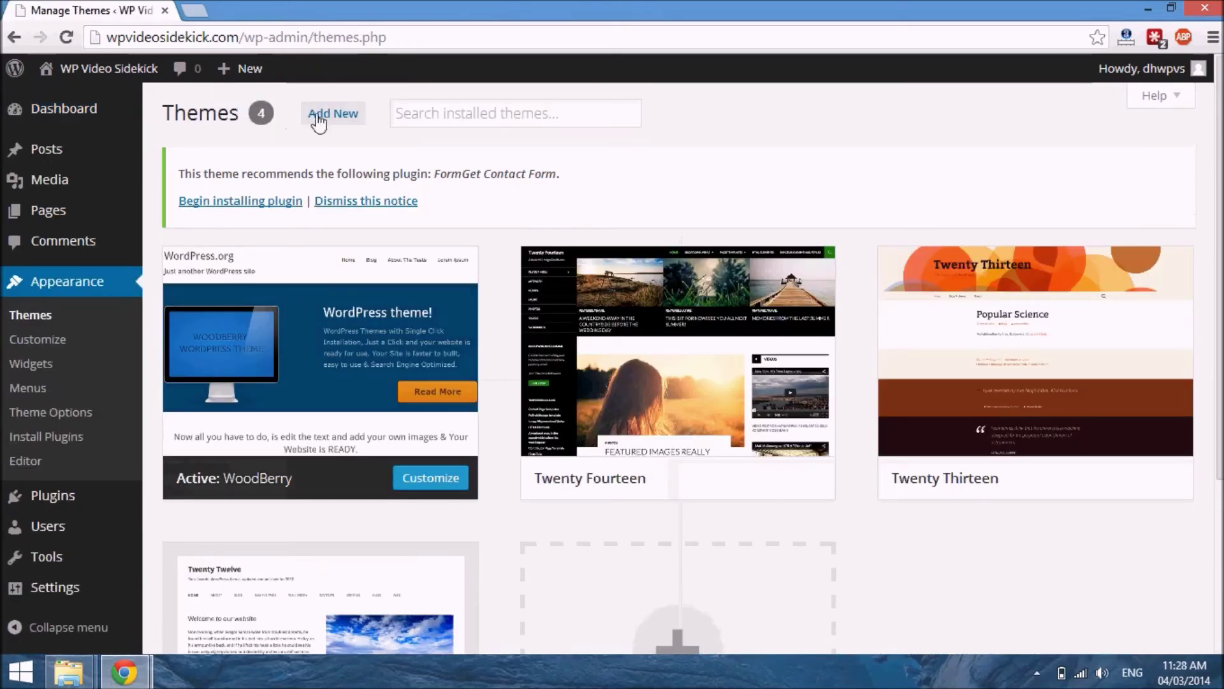
click(322, 121)
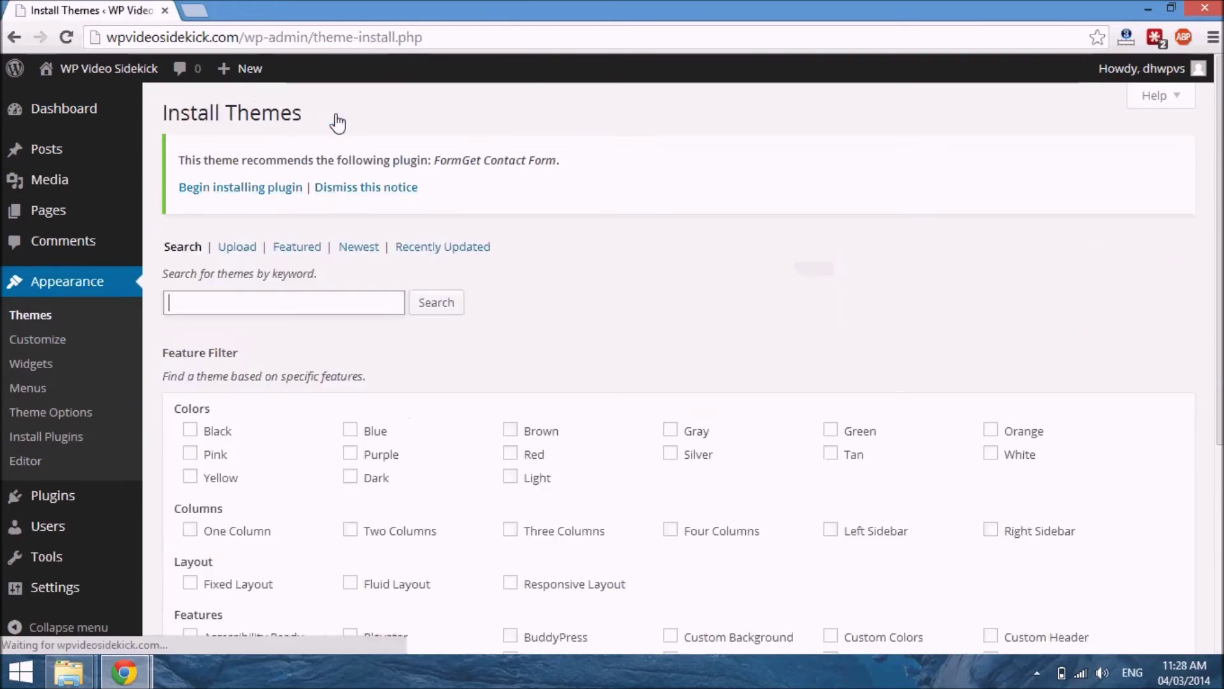
click(238, 254)
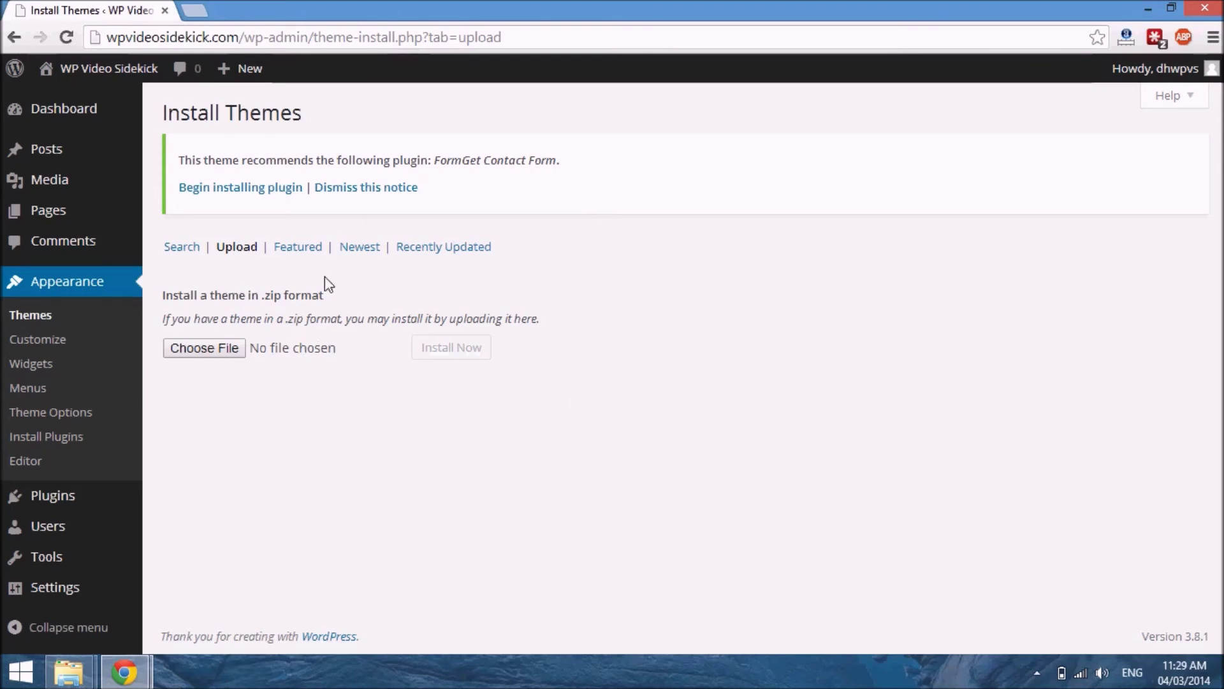
Choose business_canvasV3.1.zip from Downloads and install it as a theme
click(224, 348)
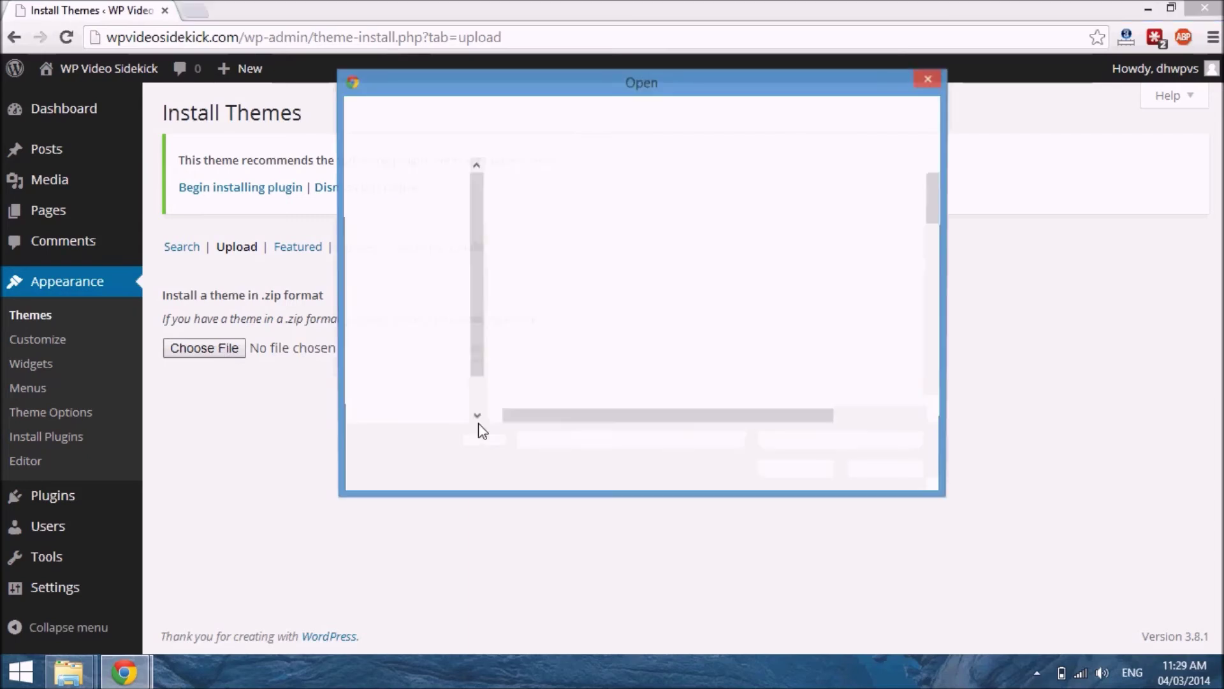
click(477, 421)
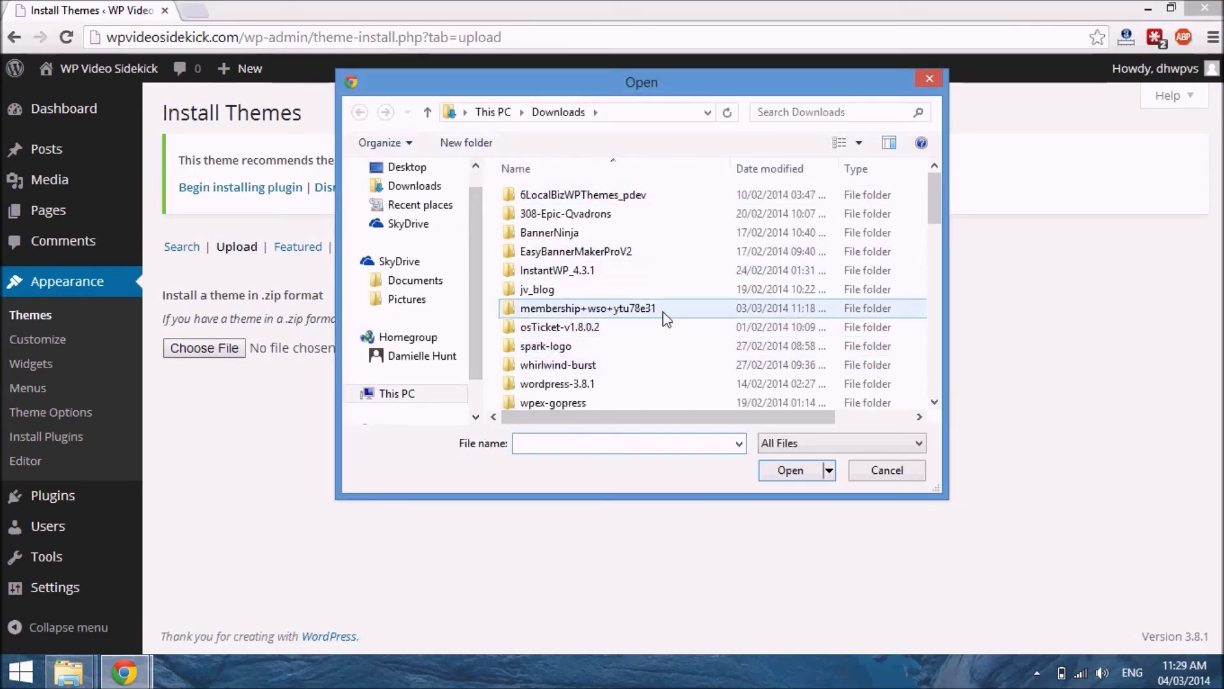
scroll(666, 319, down, 4)
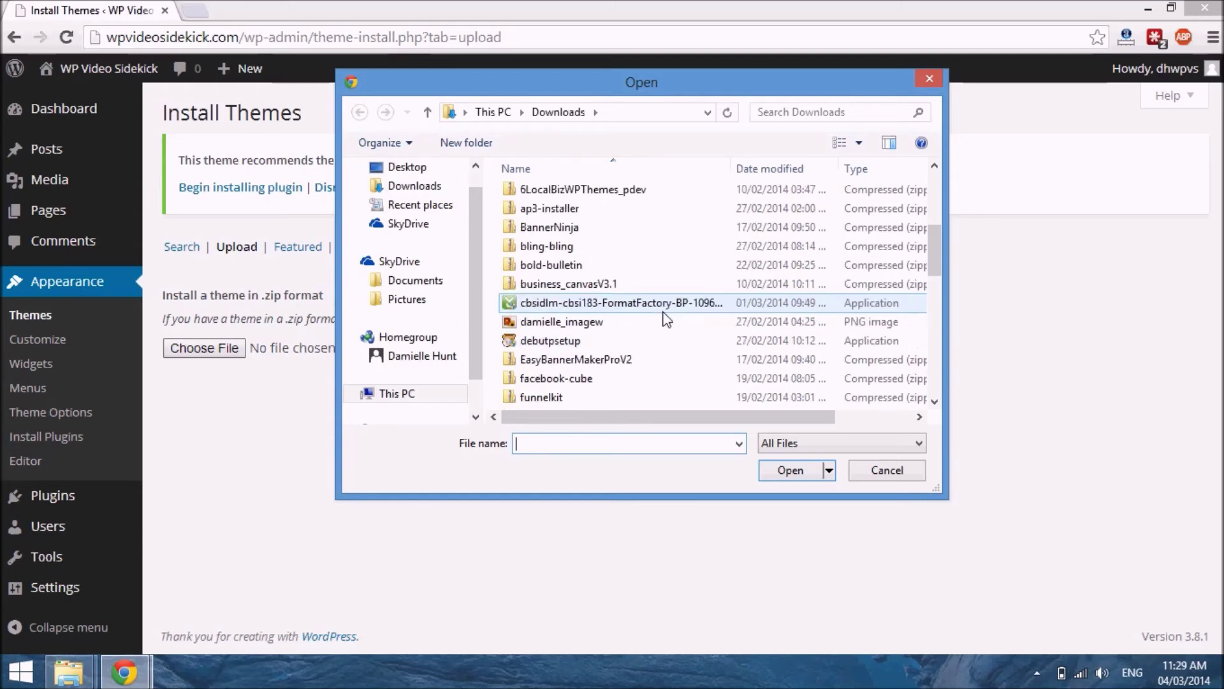
click(584, 283)
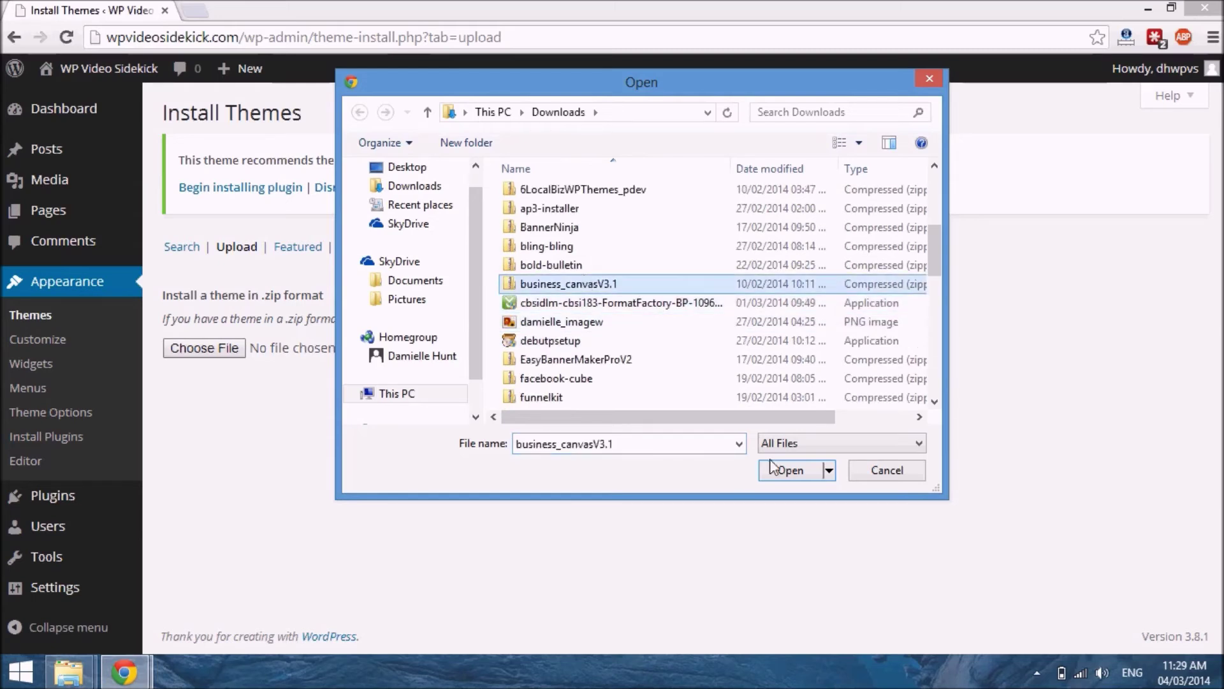
click(788, 473)
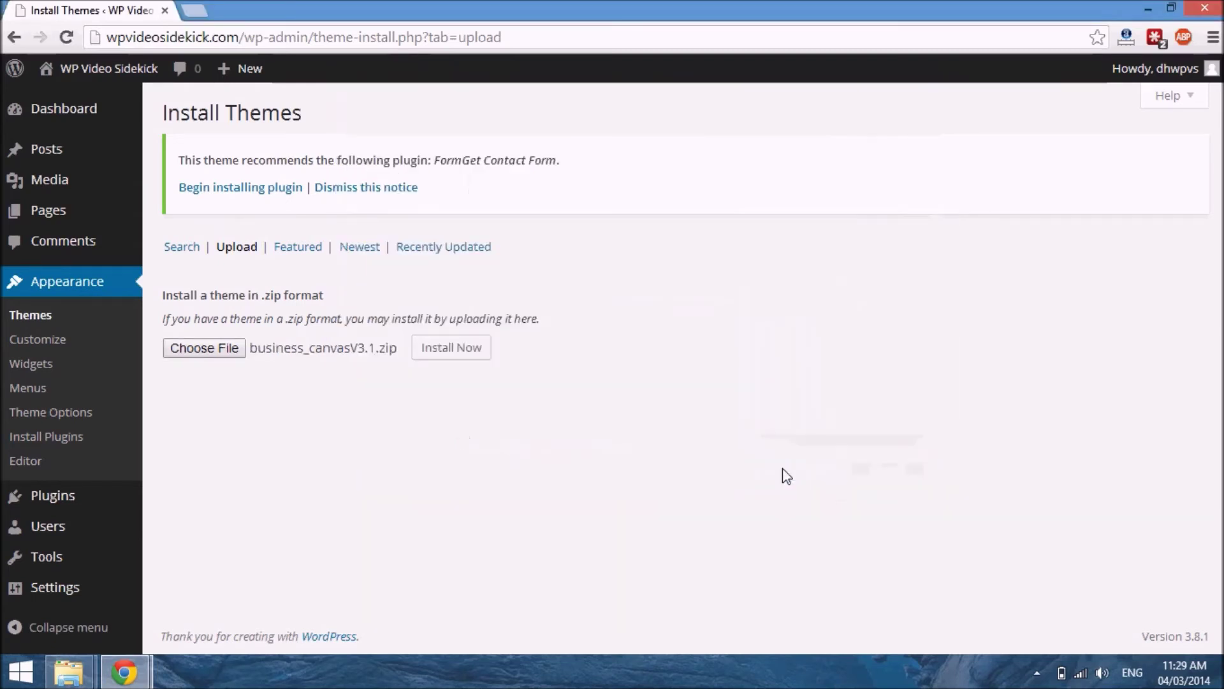
click(458, 352)
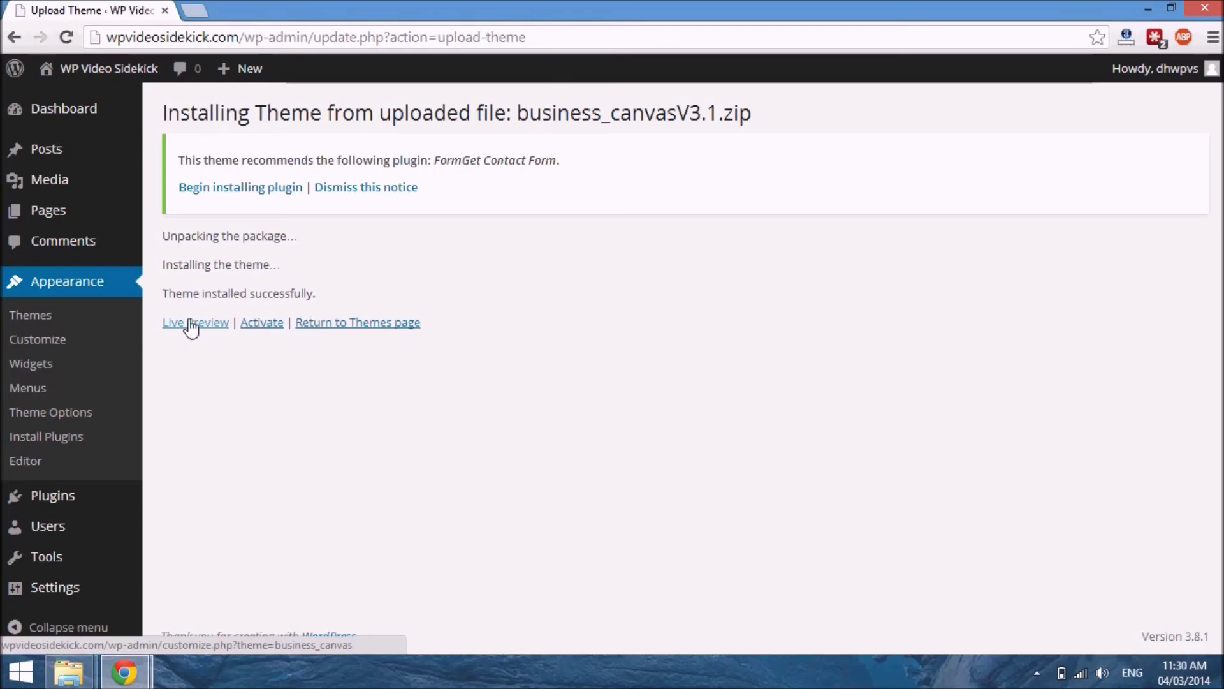
Activate BusinessCanvas 3.1, view its Options page, then bring the WP Video Sidekick site window forward
click(267, 328)
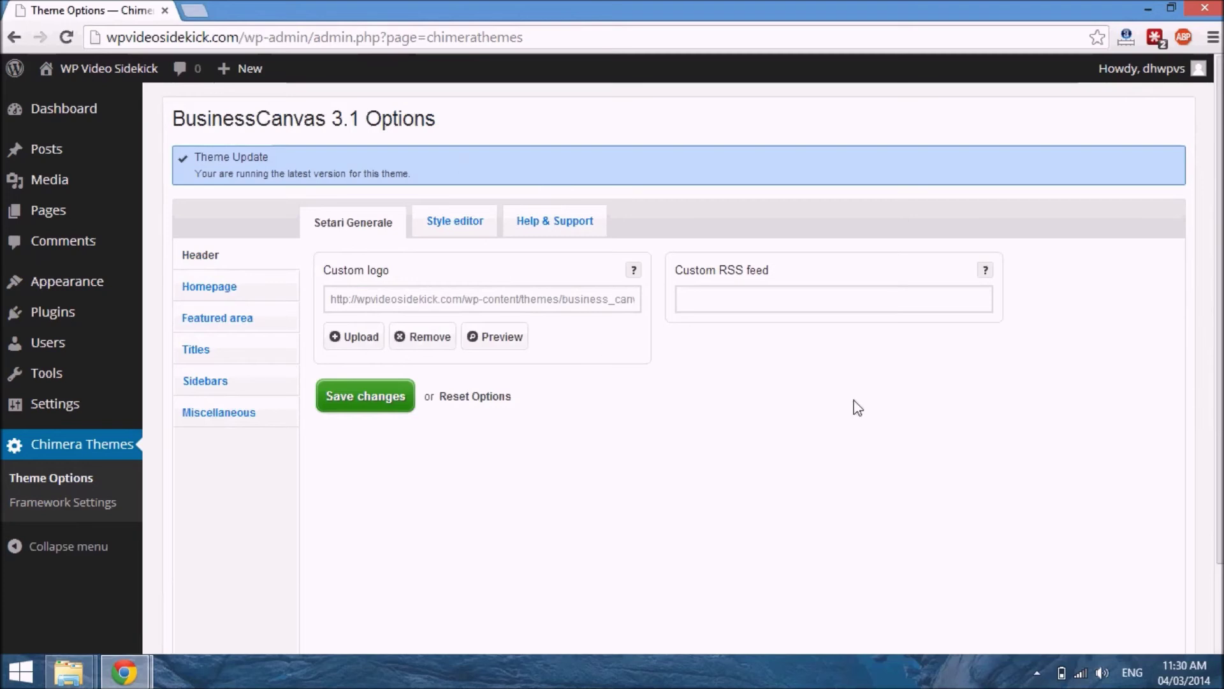
scroll(681, 507, down, 1)
scroll(679, 506, up, 1)
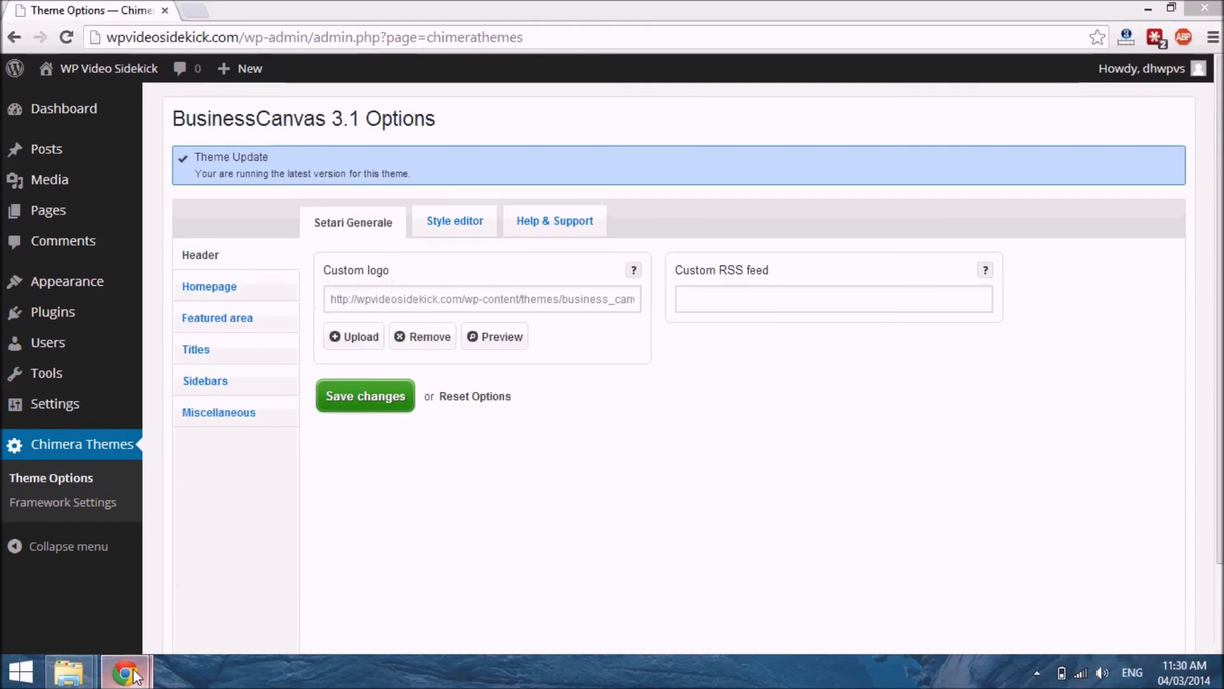
mouse_move(124, 672)
click(265, 588)
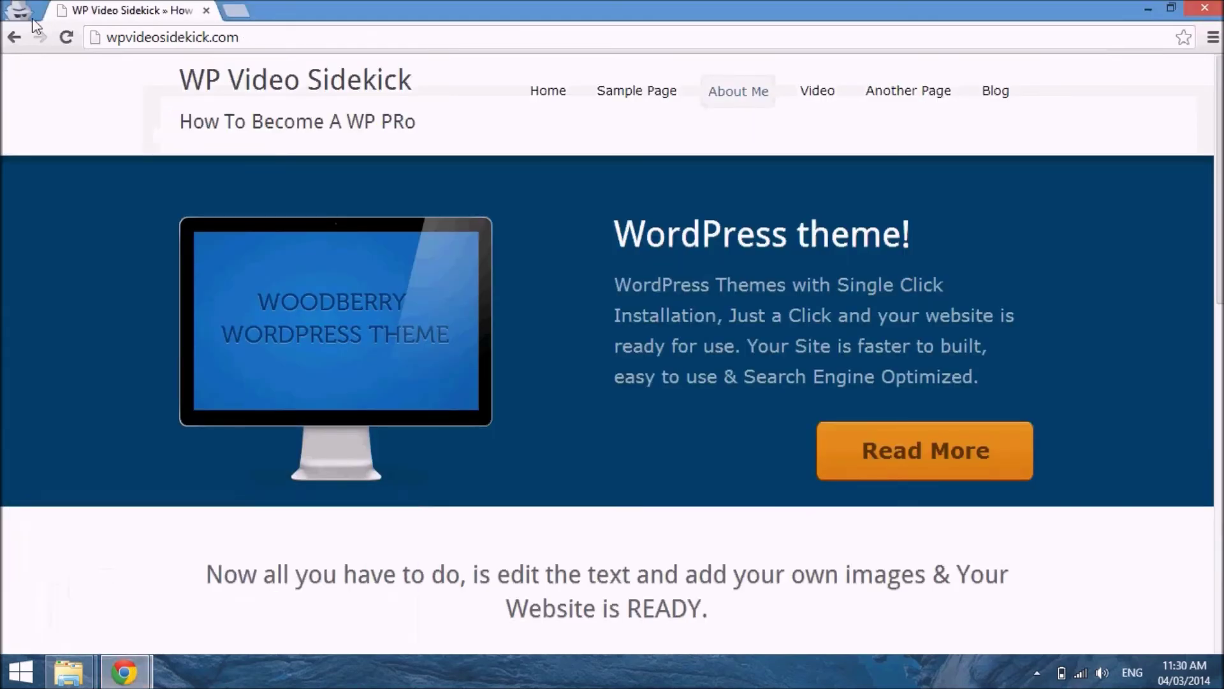
Reload the live site in its BusinessCanvas look and compare it against the Theme Options window
click(66, 40)
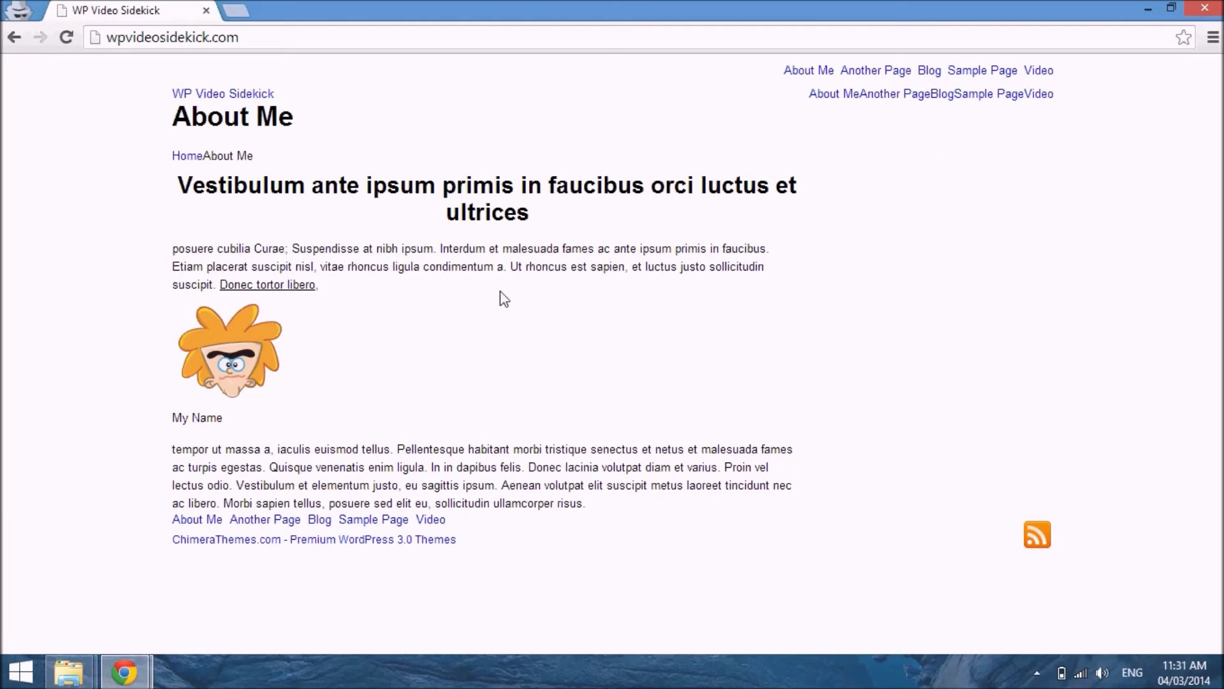
mouse_move(143, 669)
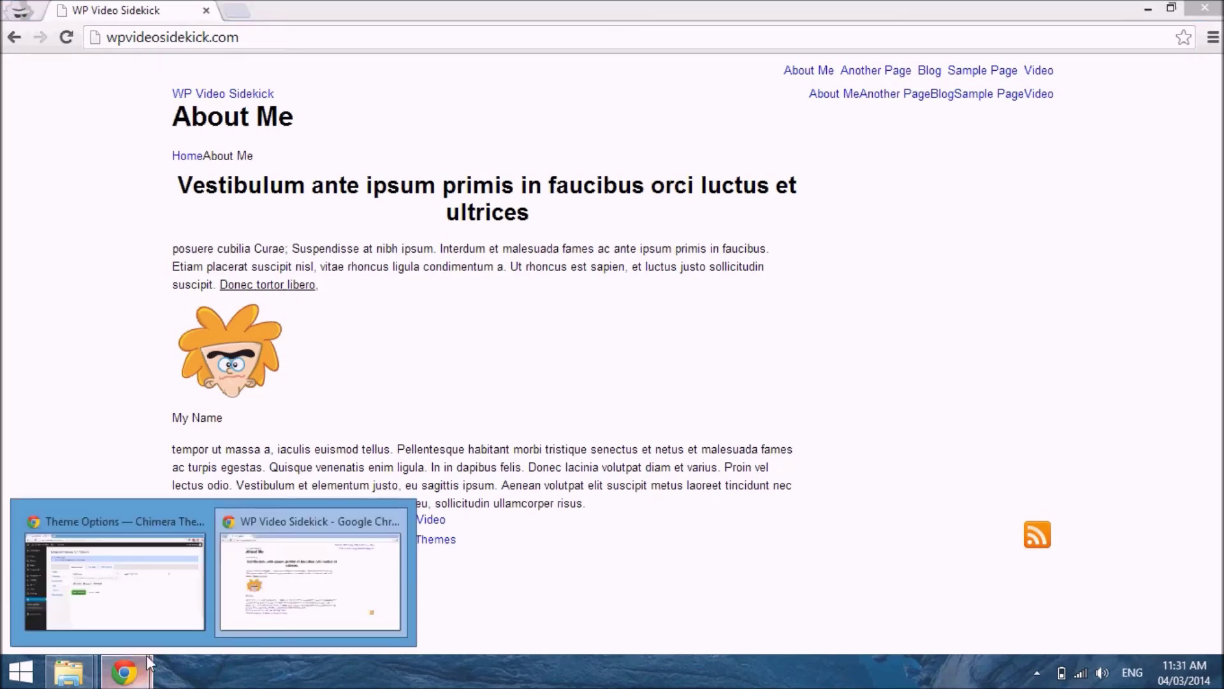
click(142, 583)
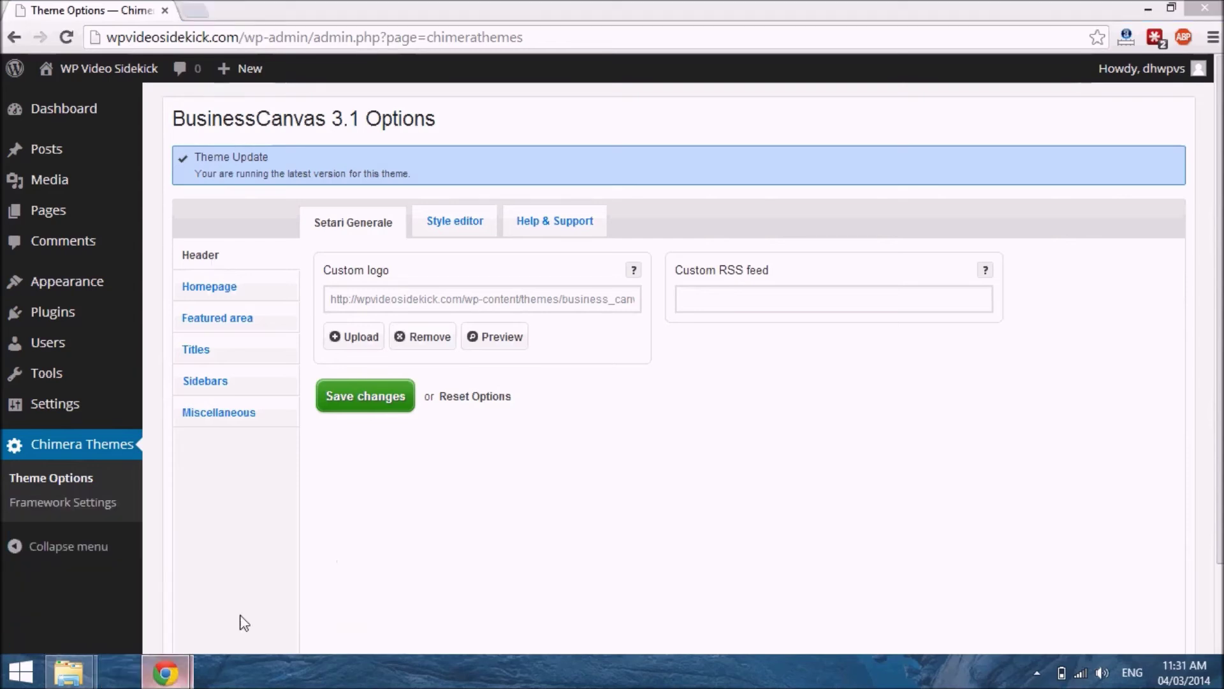
mouse_move(126, 673)
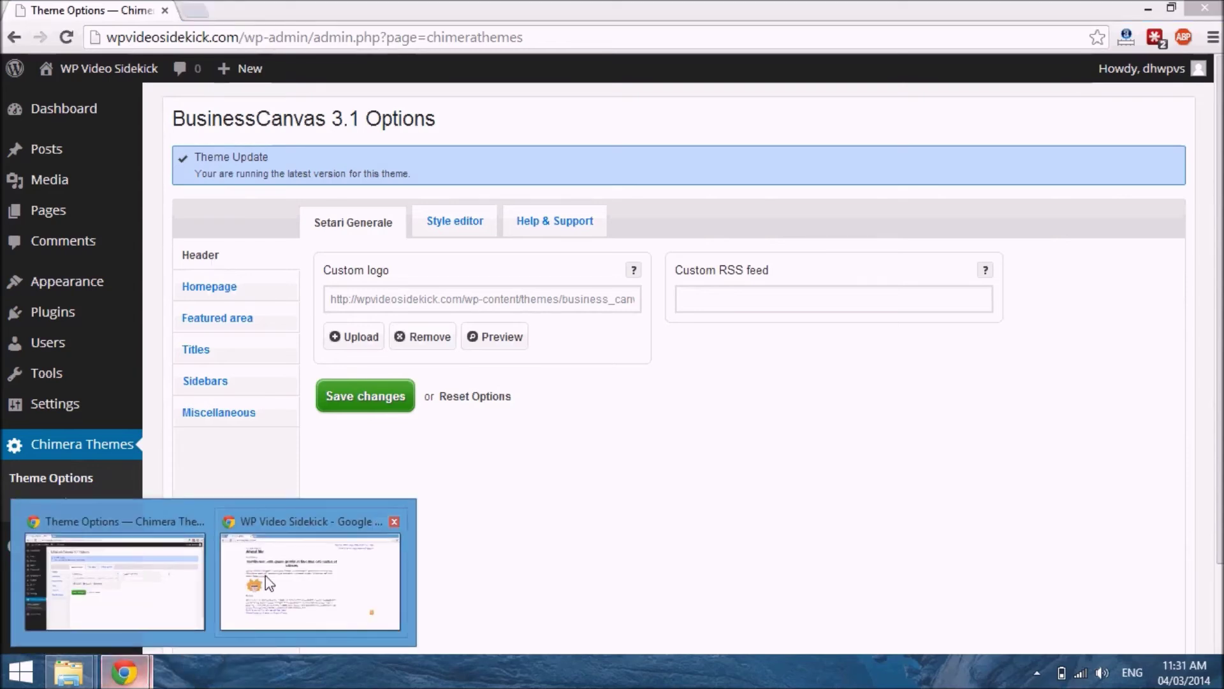
click(265, 575)
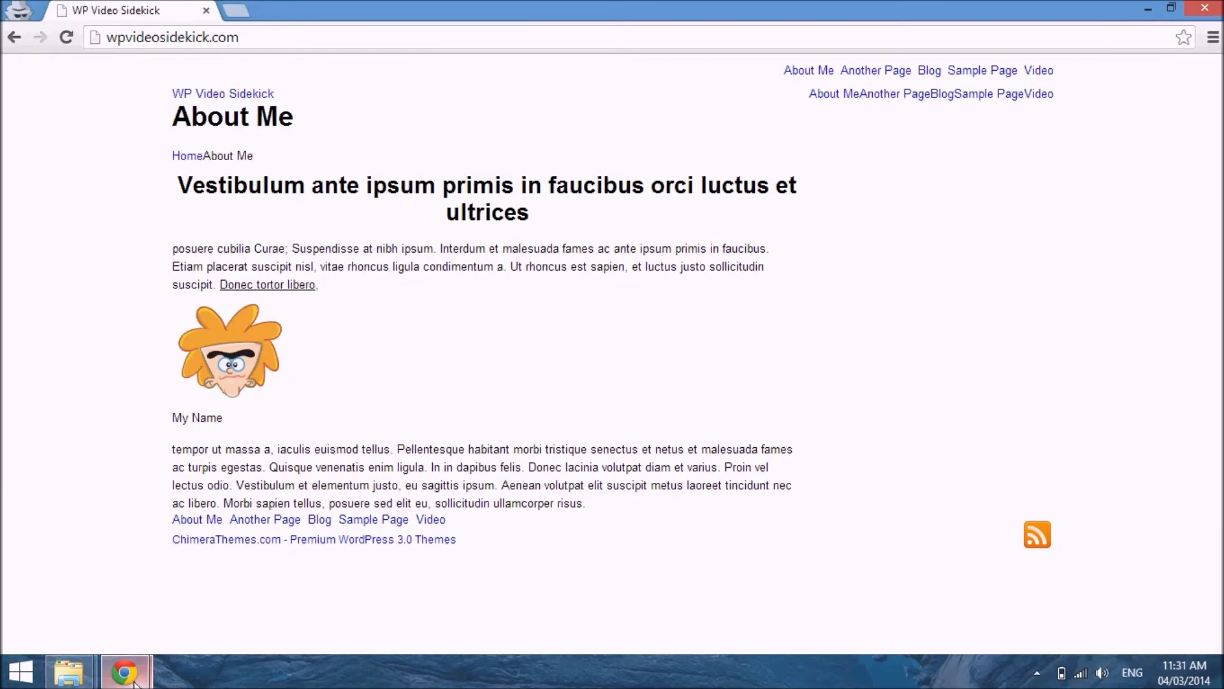
mouse_move(125, 673)
click(132, 573)
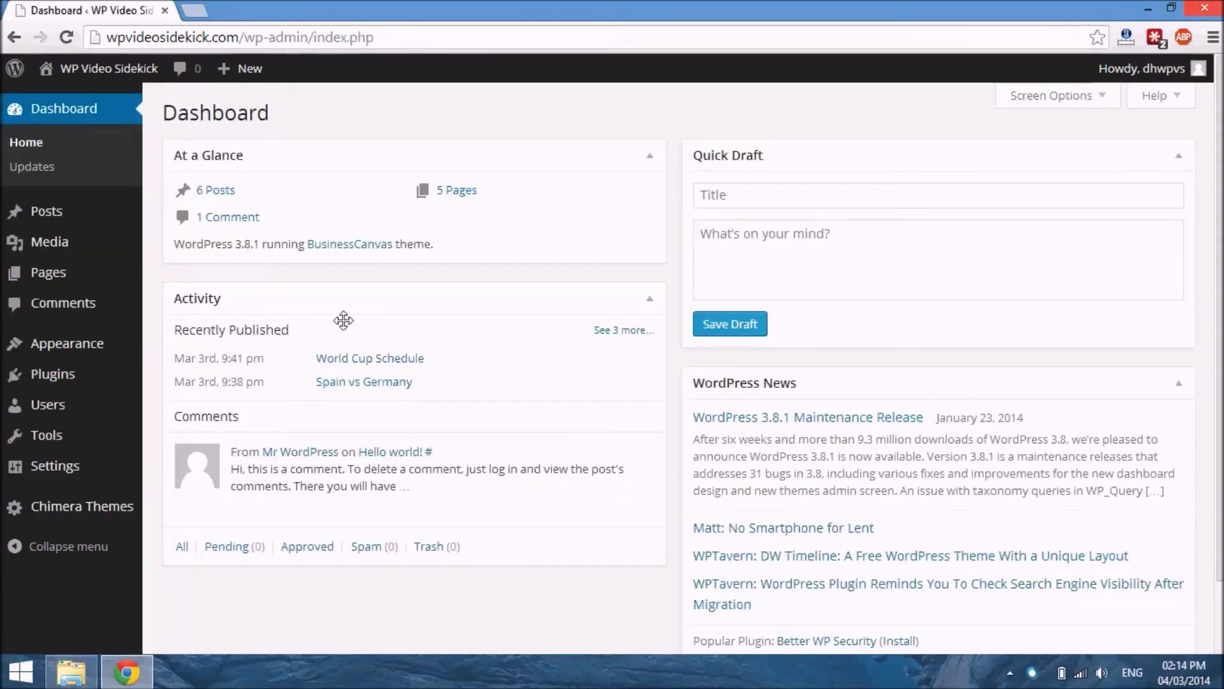
Bring up the Dashboard showing BusinessCanvas and reveal the Appearance submenu
mouse_move(94, 255)
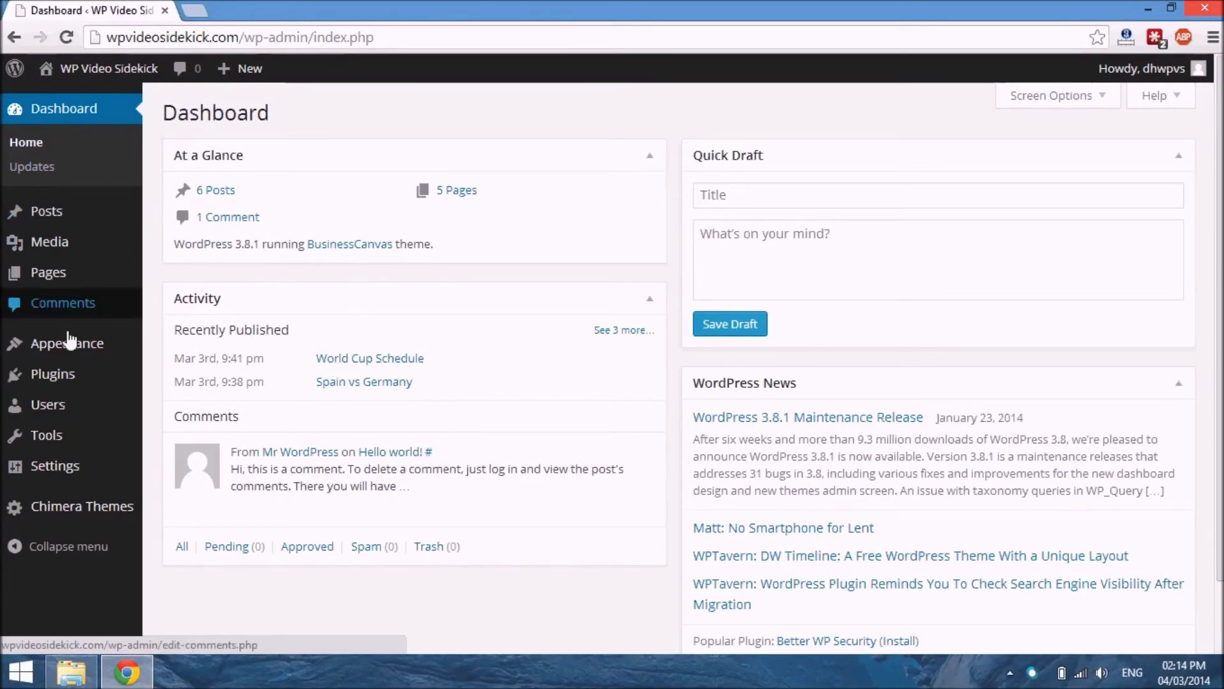
mouse_move(70, 348)
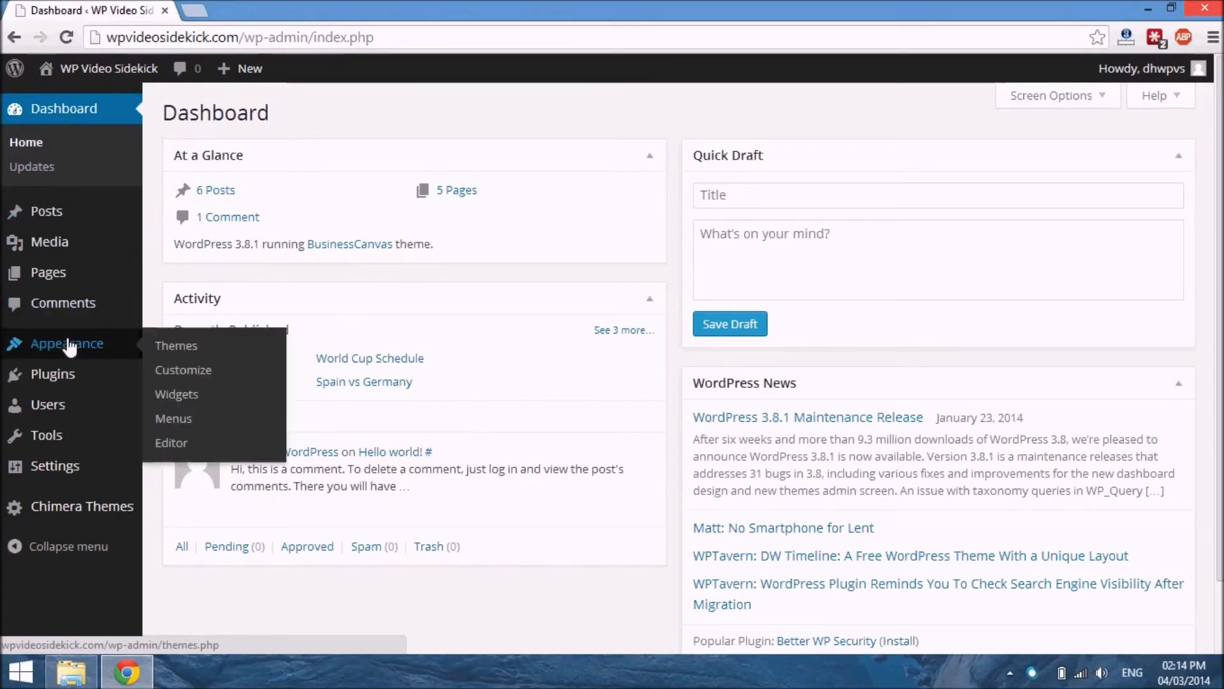
Go to Appearance > Themes and launch Customize on the active BusinessCanvas card
click(159, 347)
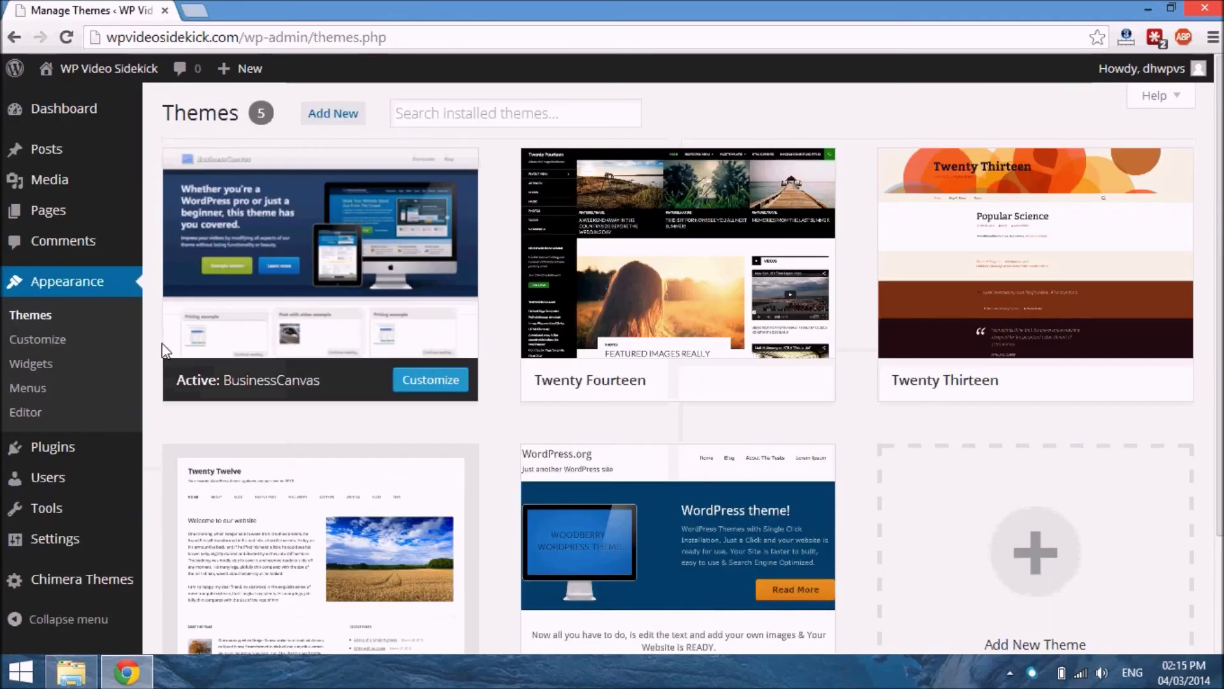
click(431, 381)
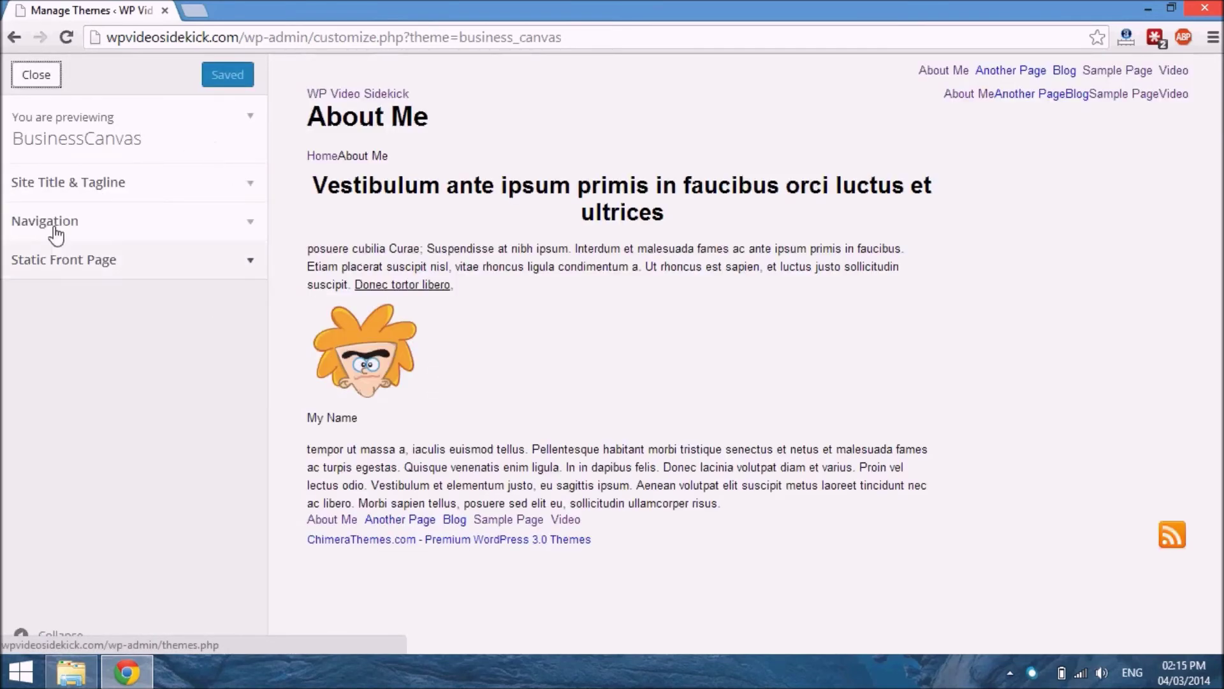
In Site Title & Tagline, rewrite the Site Title from WPVS to 'WP Video Sidekick'
click(227, 184)
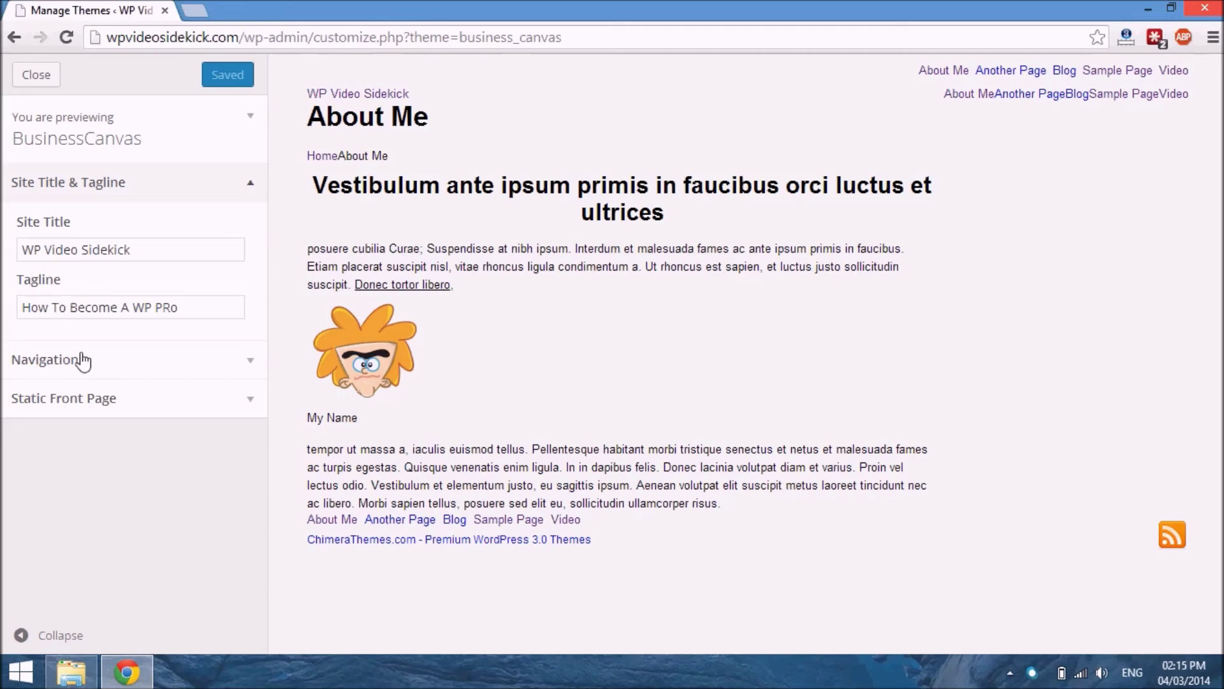
click(148, 257)
key(ctrl+a)
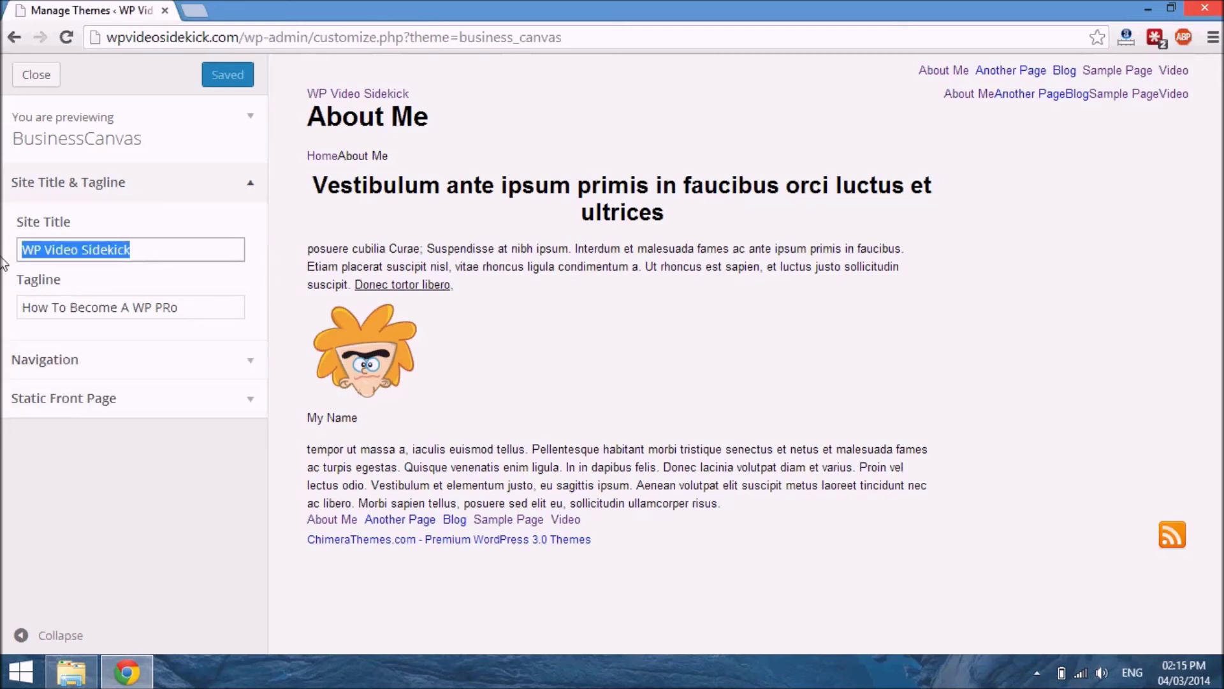
text(WPVS)
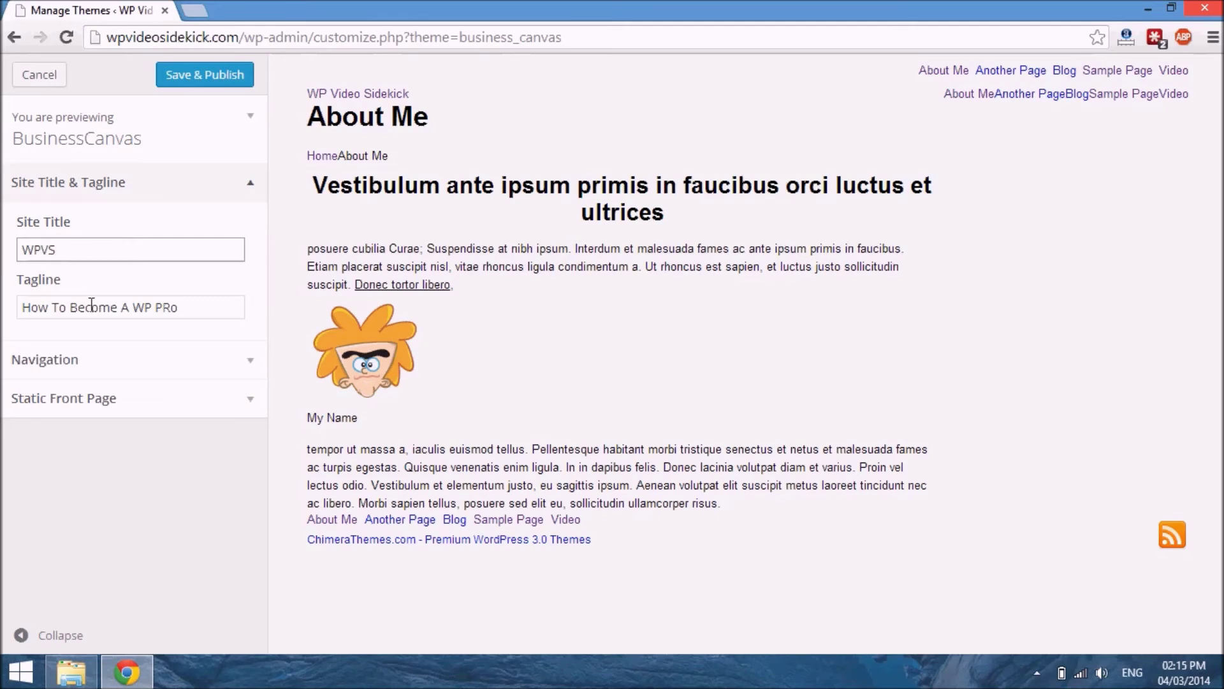
click(93, 313)
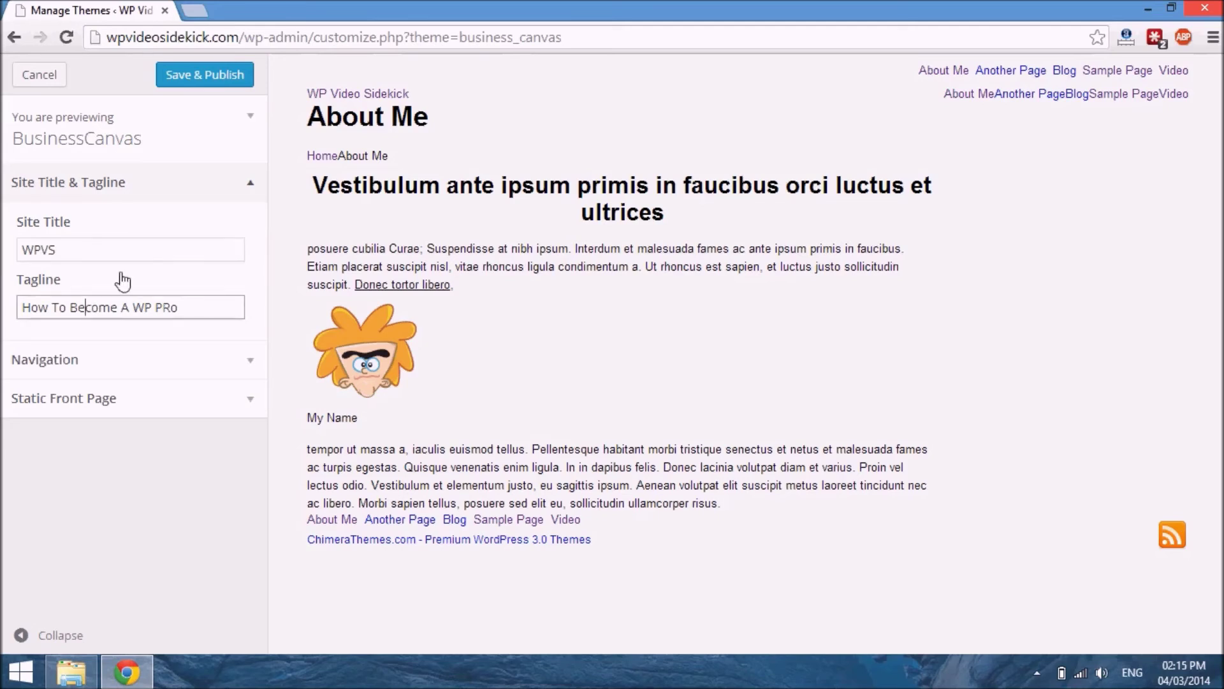
click(189, 75)
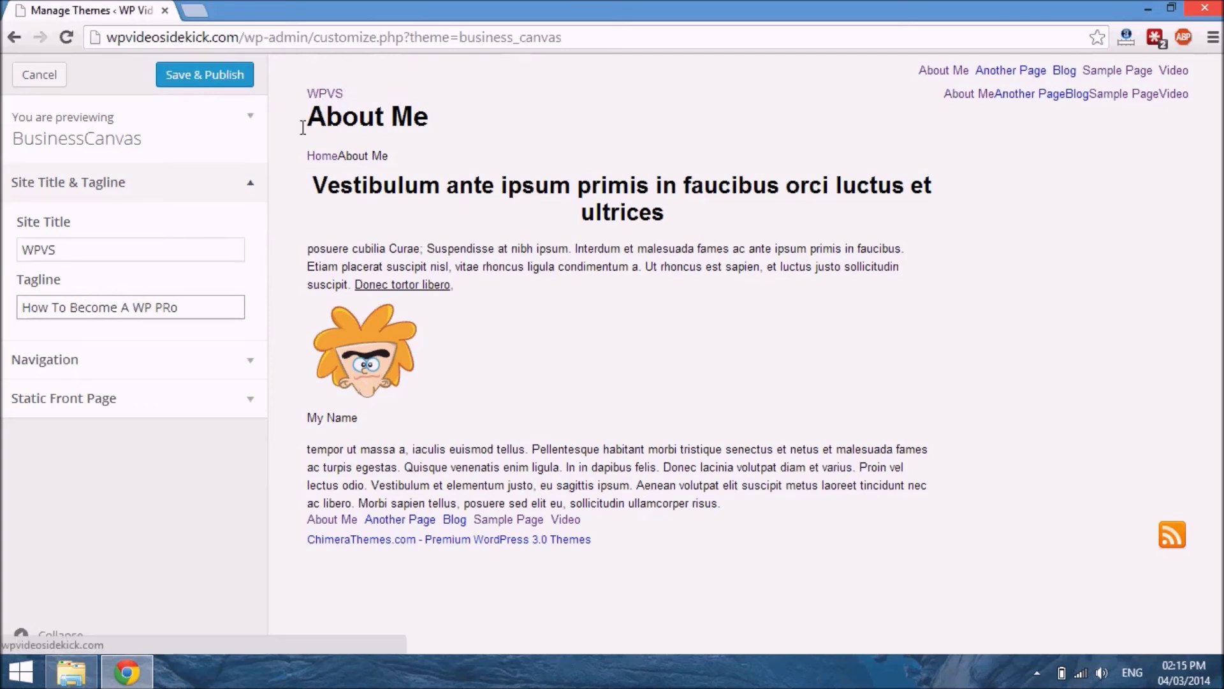
click(87, 254)
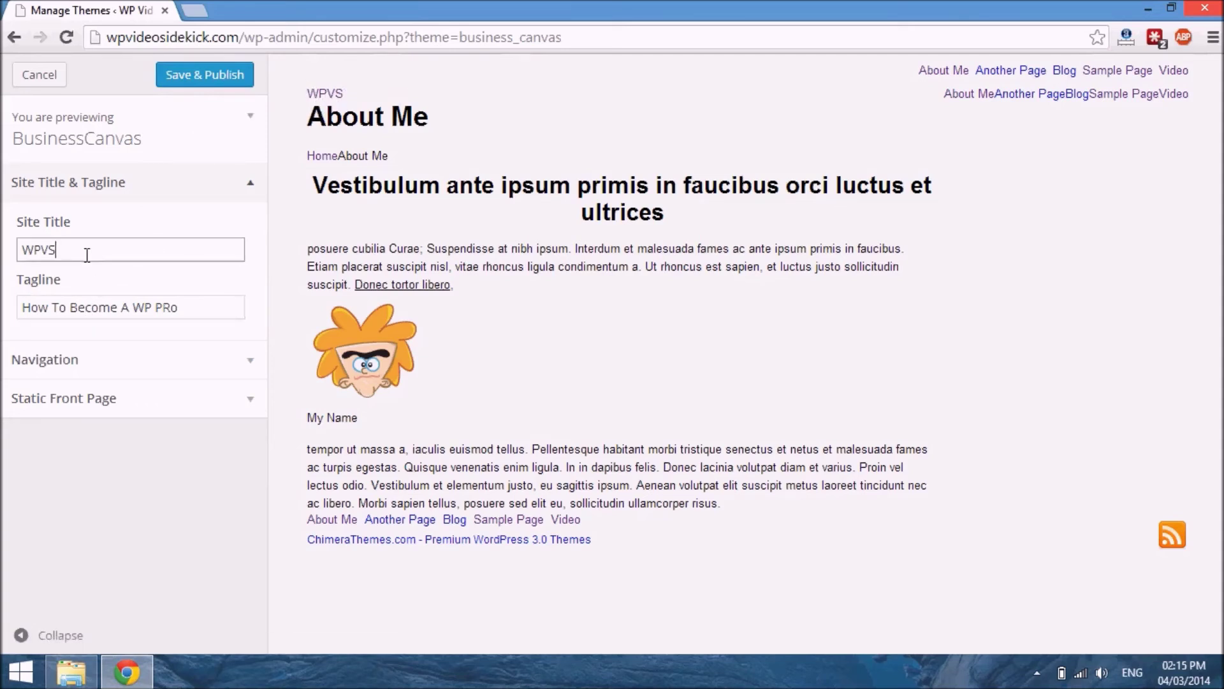
key(BackSpace)
key(BackSpace)
text(Vis)
key(BackSpace)
text(deo Sidekick)
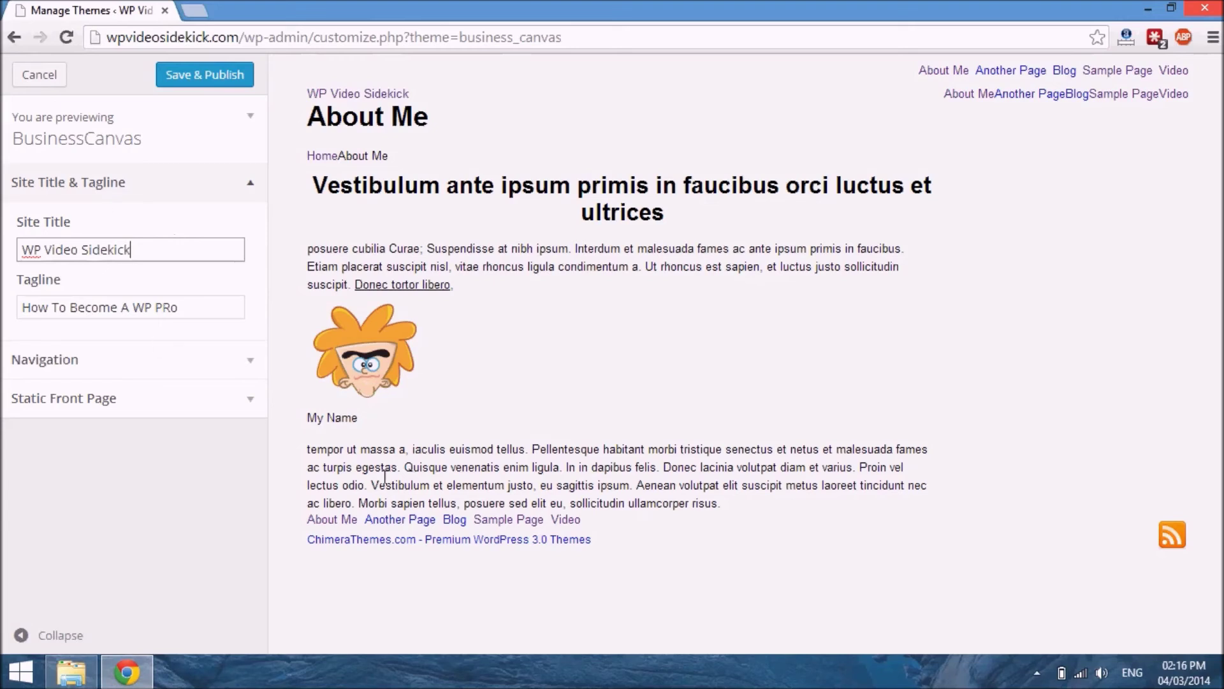
Inspect the Top Bar, Header and Footer menu dropdowns without assigning any, then expand Static Front Page
click(252, 361)
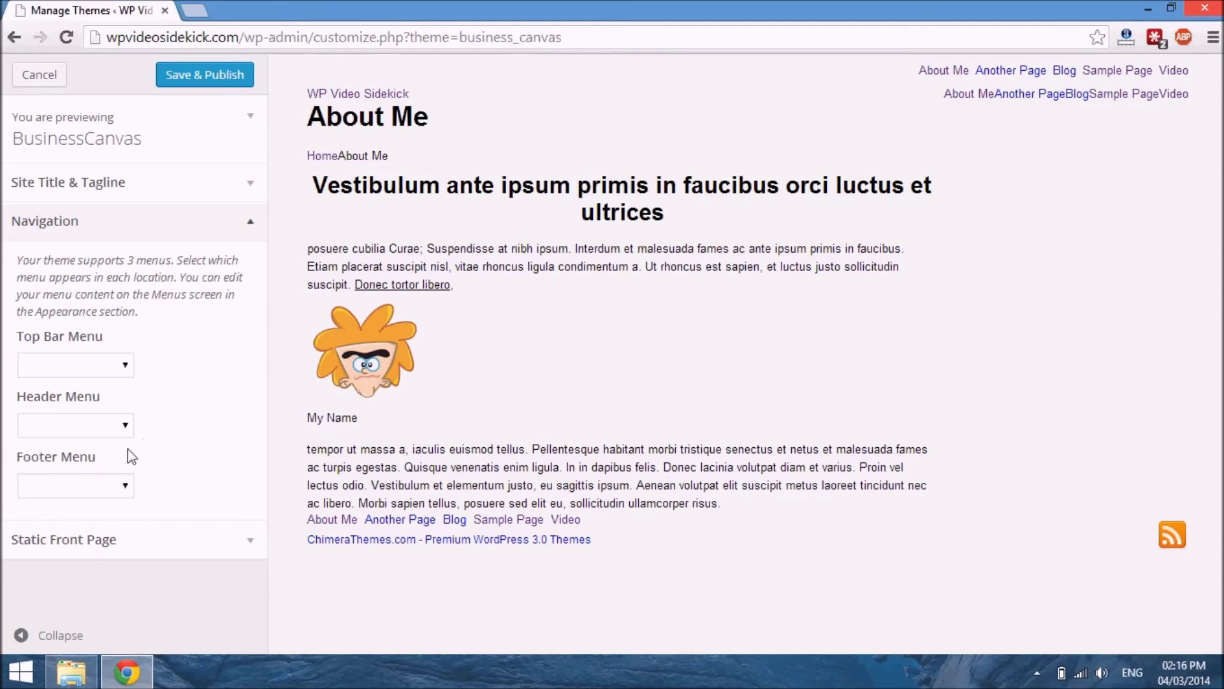
click(125, 369)
click(126, 370)
click(125, 427)
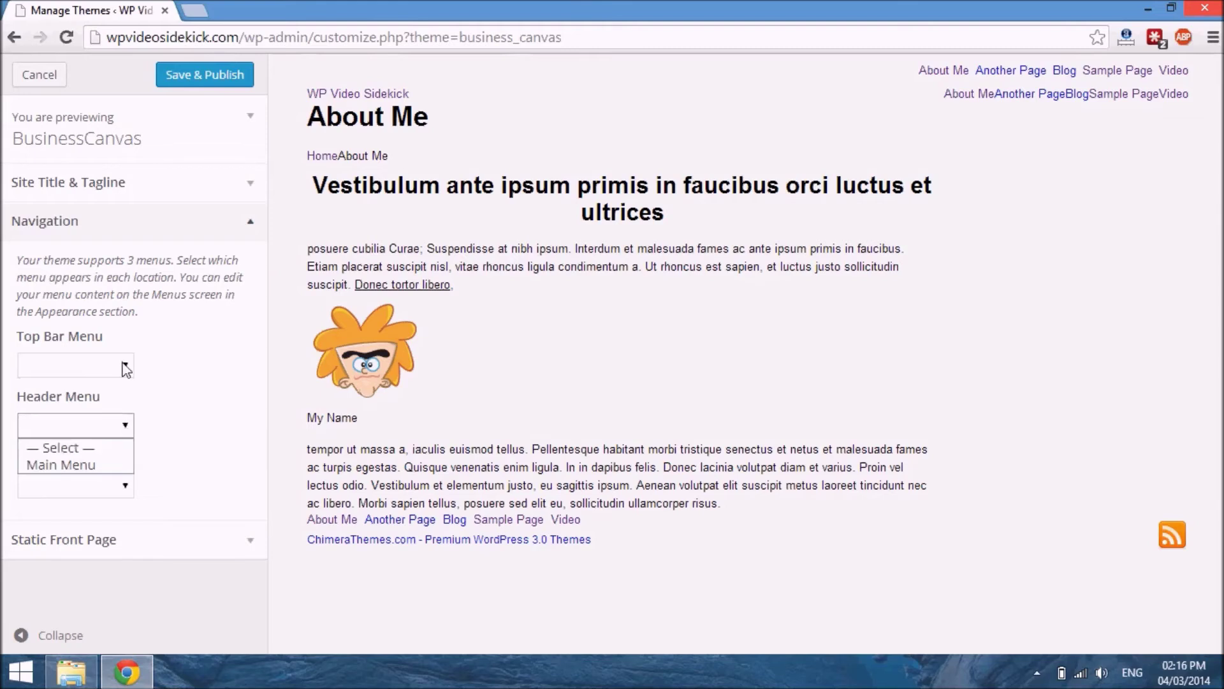
click(126, 367)
click(125, 431)
click(126, 432)
click(126, 487)
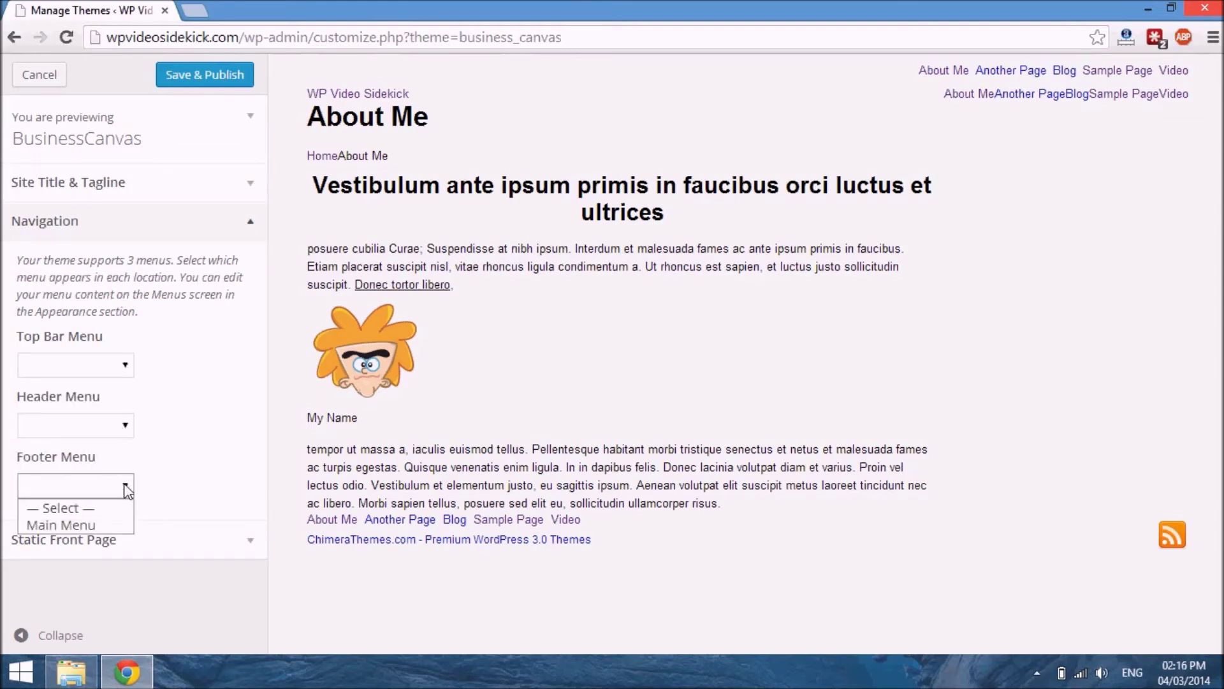
click(173, 593)
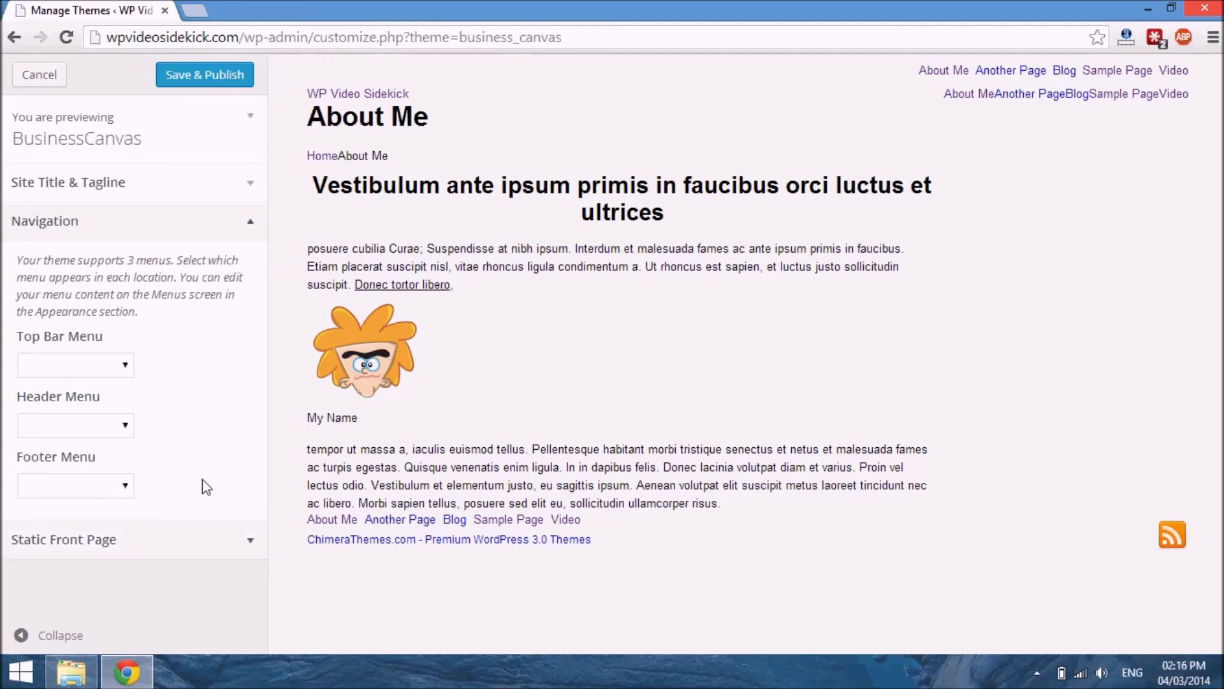
click(253, 539)
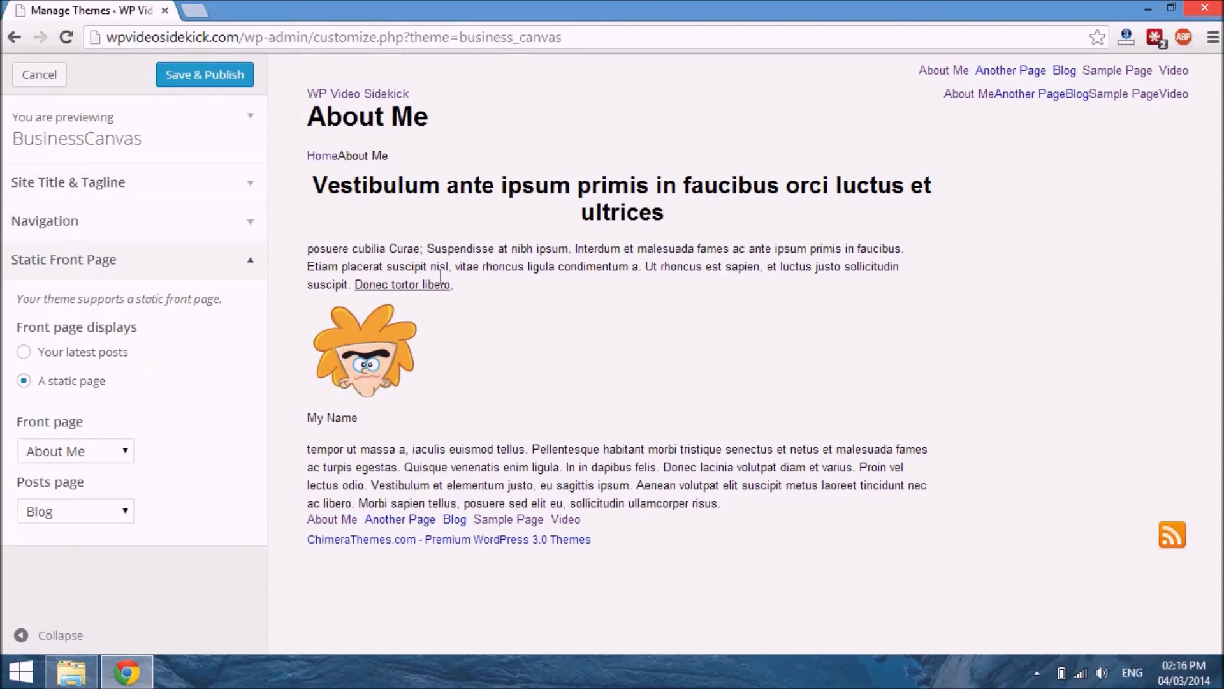
Cancel the Customizer, reopen it to confirm 'WP Video Sidekick', then close it to Themes
click(46, 77)
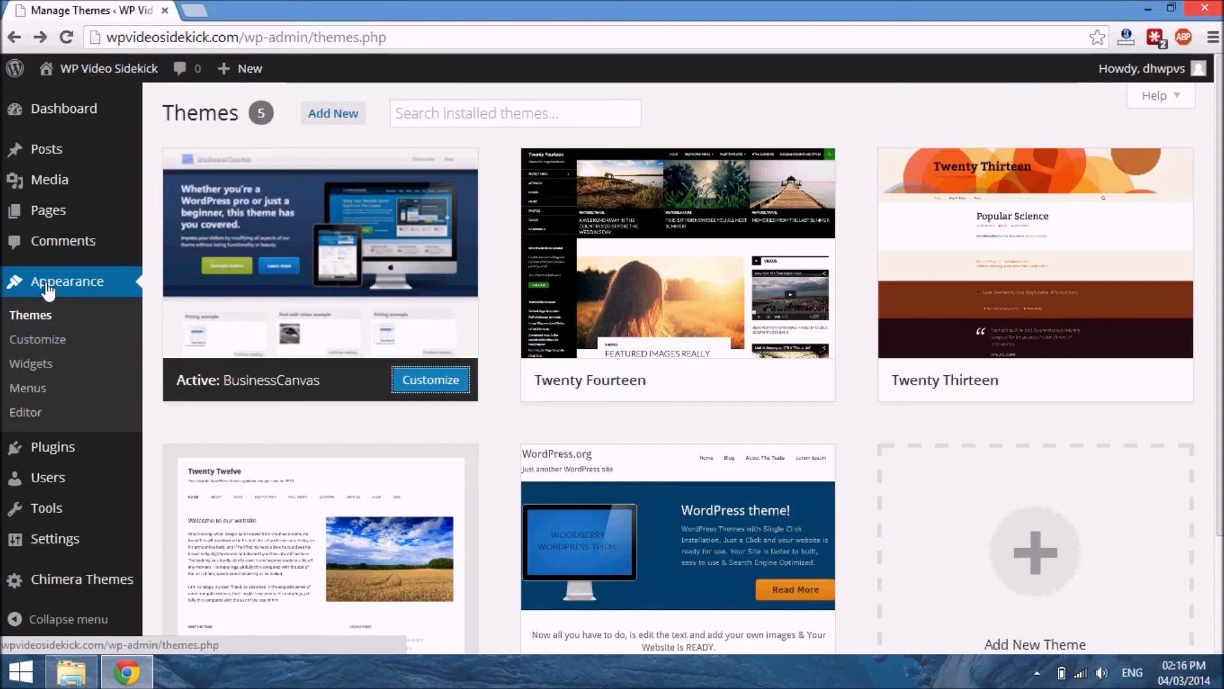
click(37, 346)
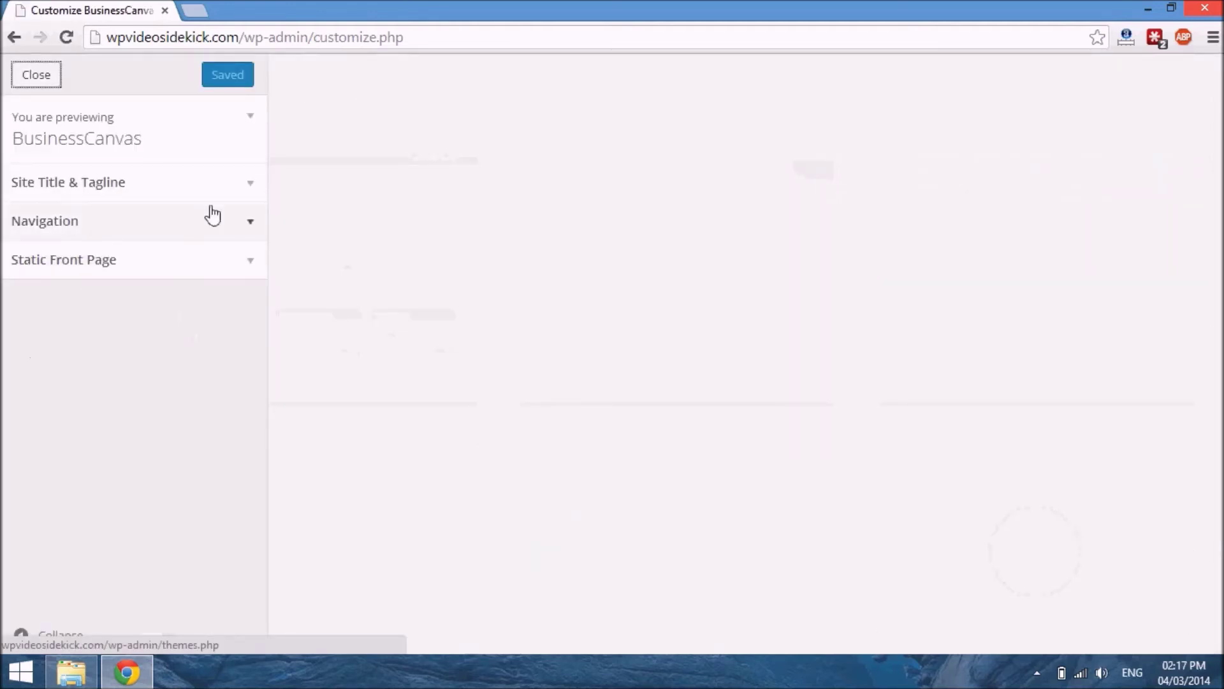
click(264, 192)
click(264, 189)
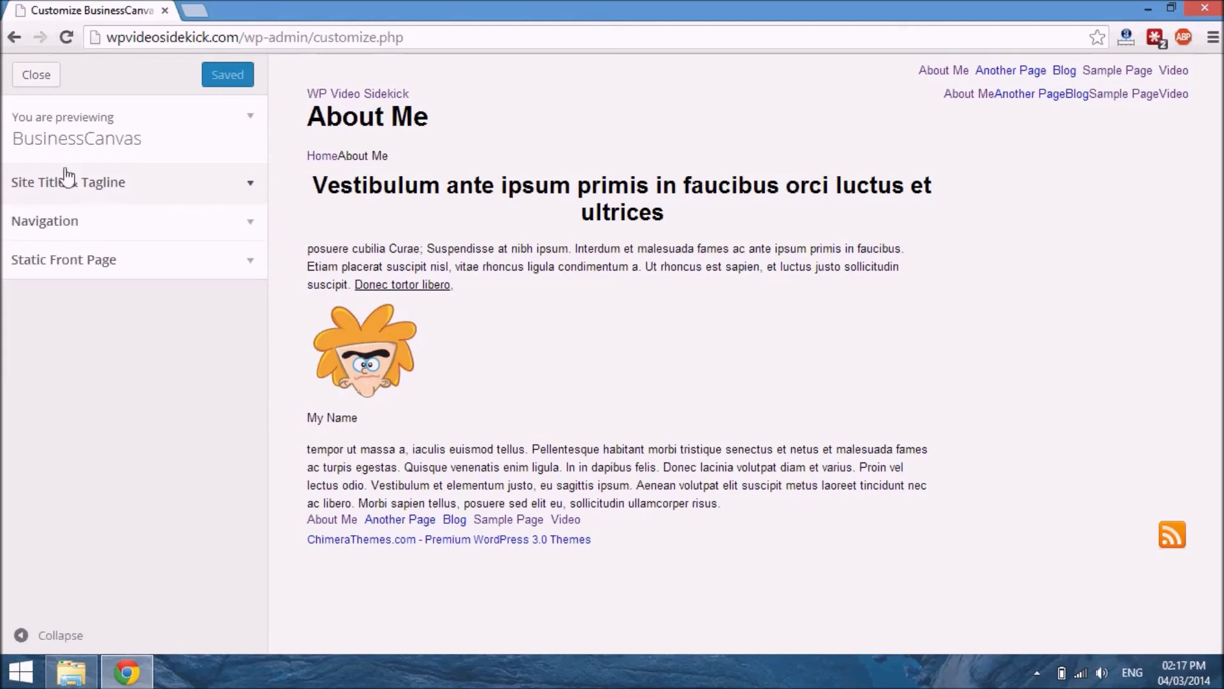
click(29, 75)
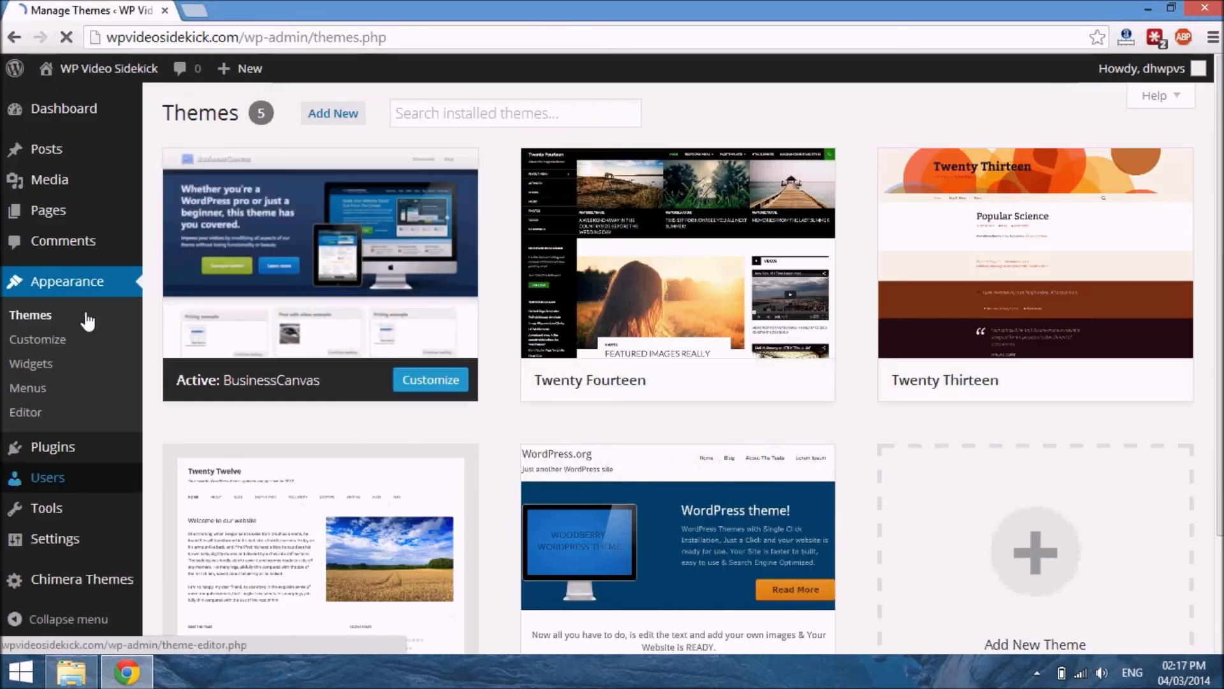
Open Chimera Themes > Theme Options to show the BusinessCanvas 3.1 Options page
scroll(88, 319, down, 2)
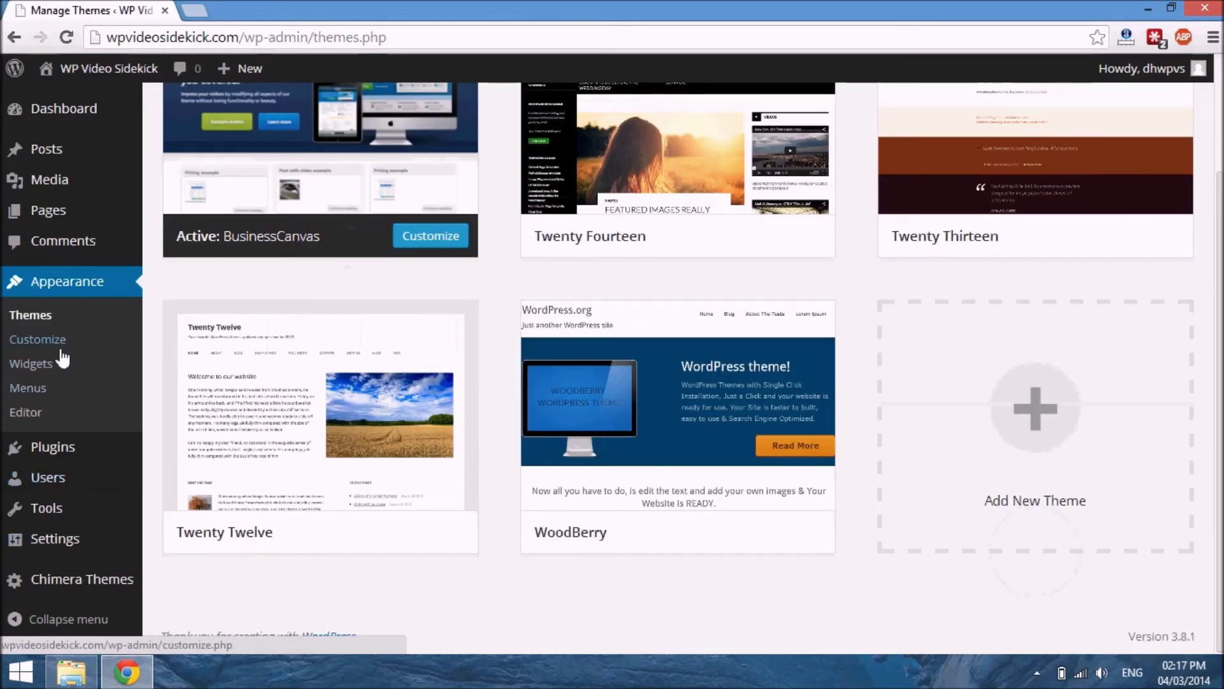
mouse_move(69, 590)
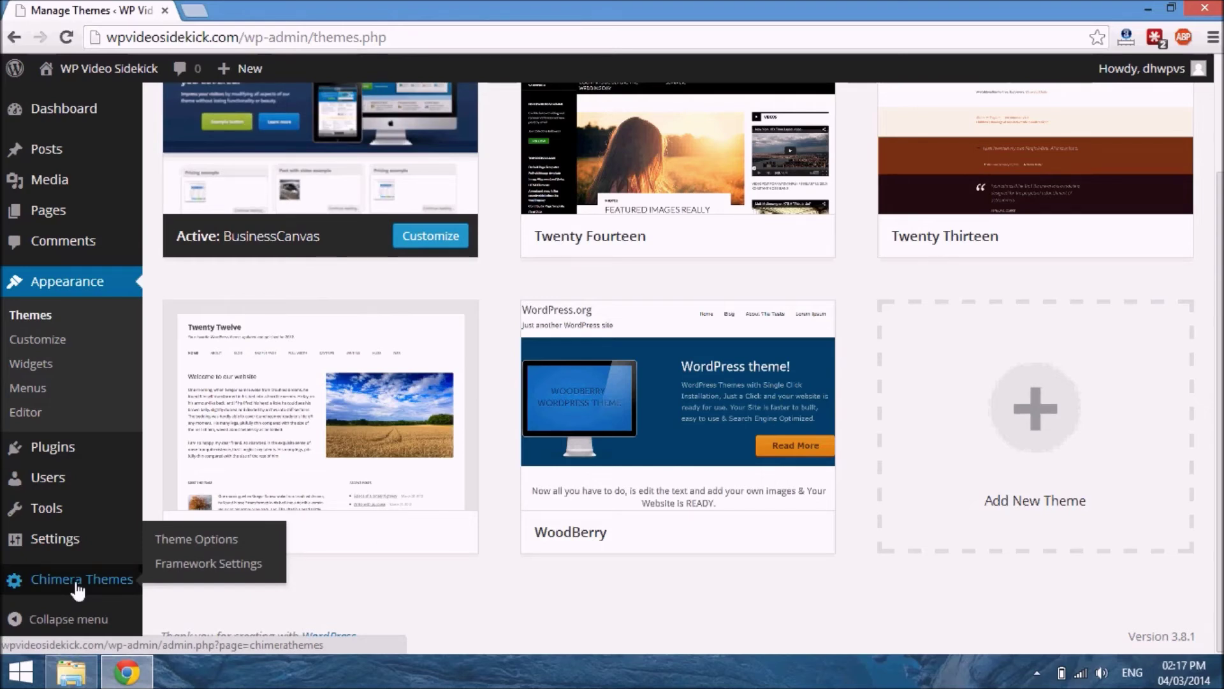
click(205, 540)
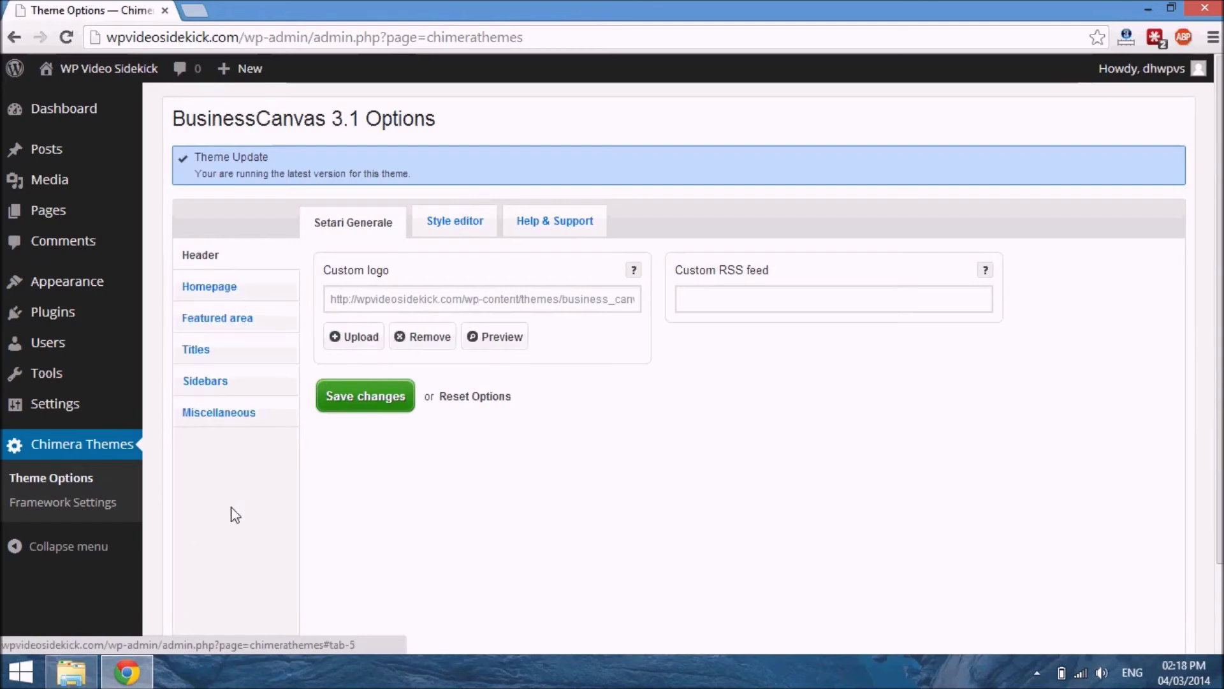
Look over the header logo and RSS options, then go to Appearance > Menus
scroll(60, 647, down, 2)
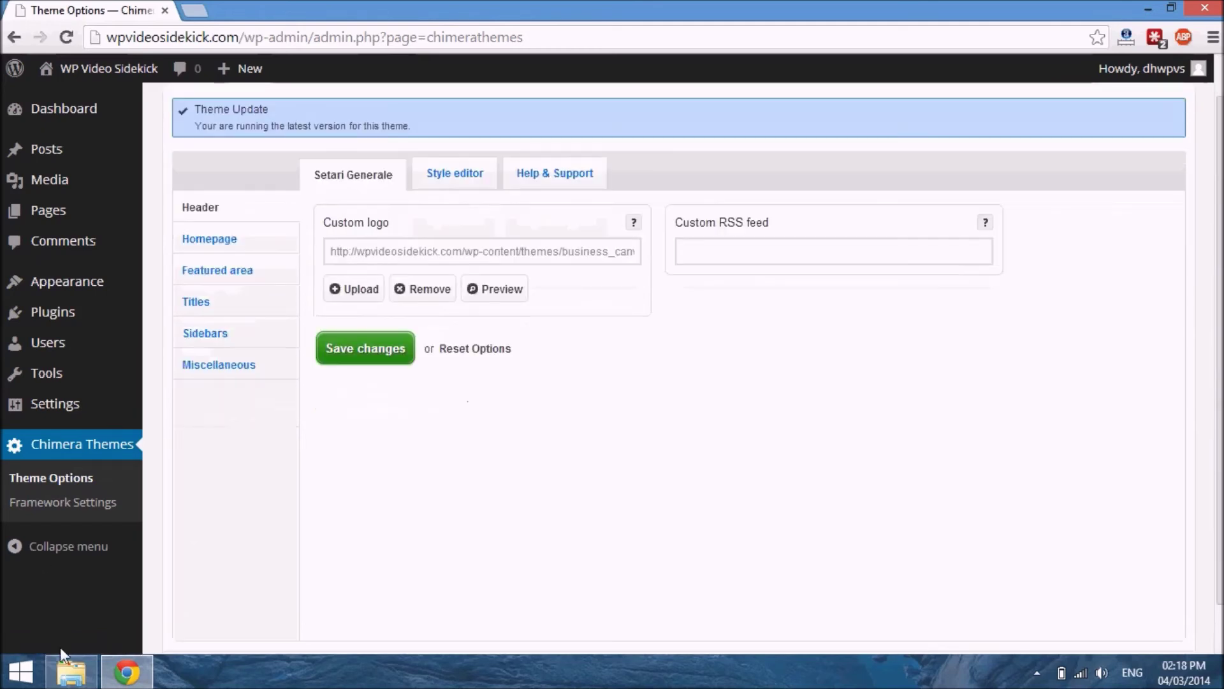
mouse_move(92, 418)
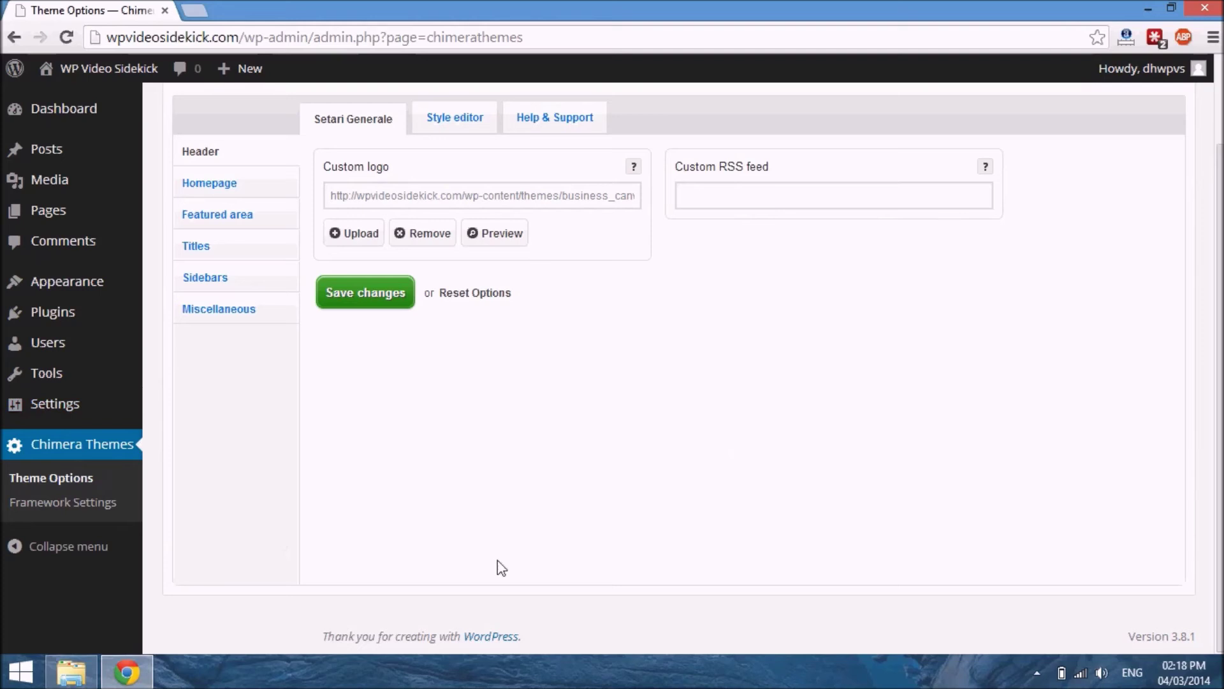
mouse_move(14, 282)
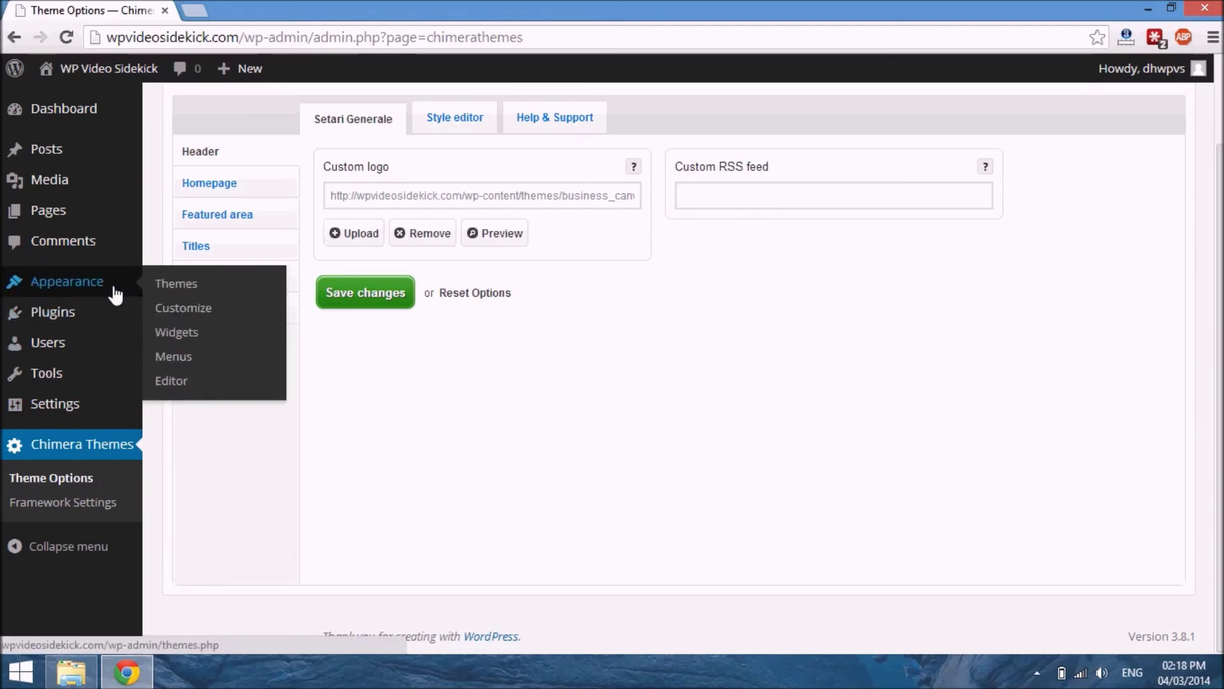
mouse_move(136, 316)
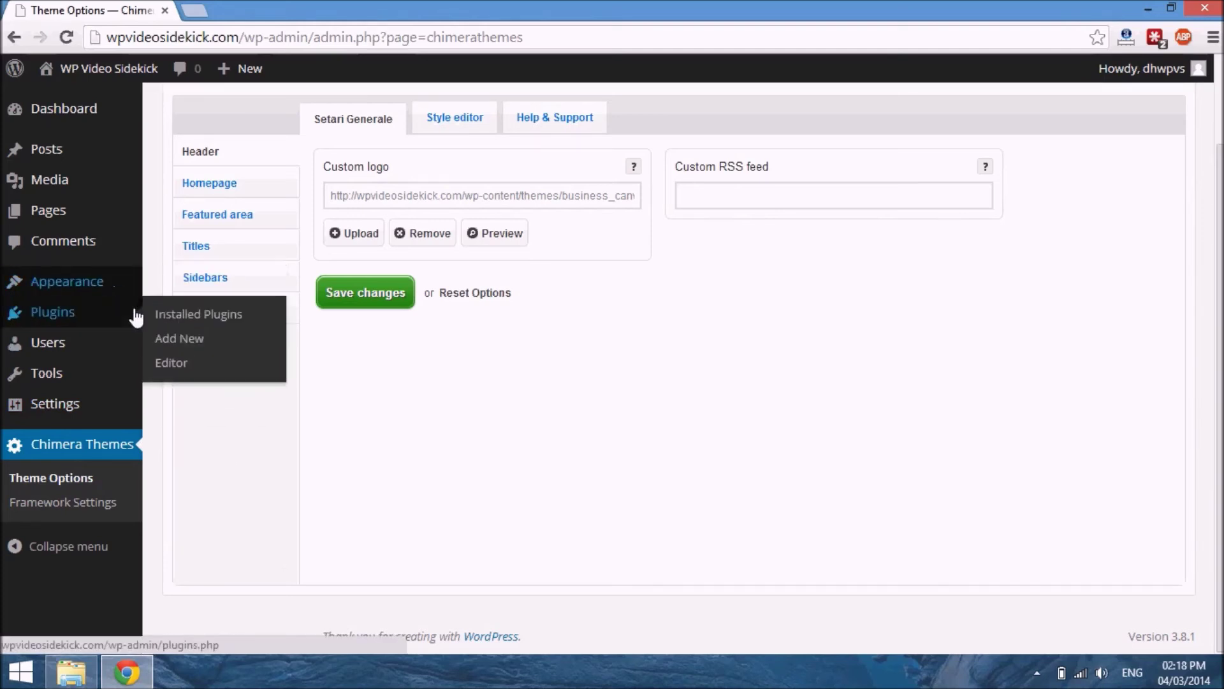
mouse_move(98, 276)
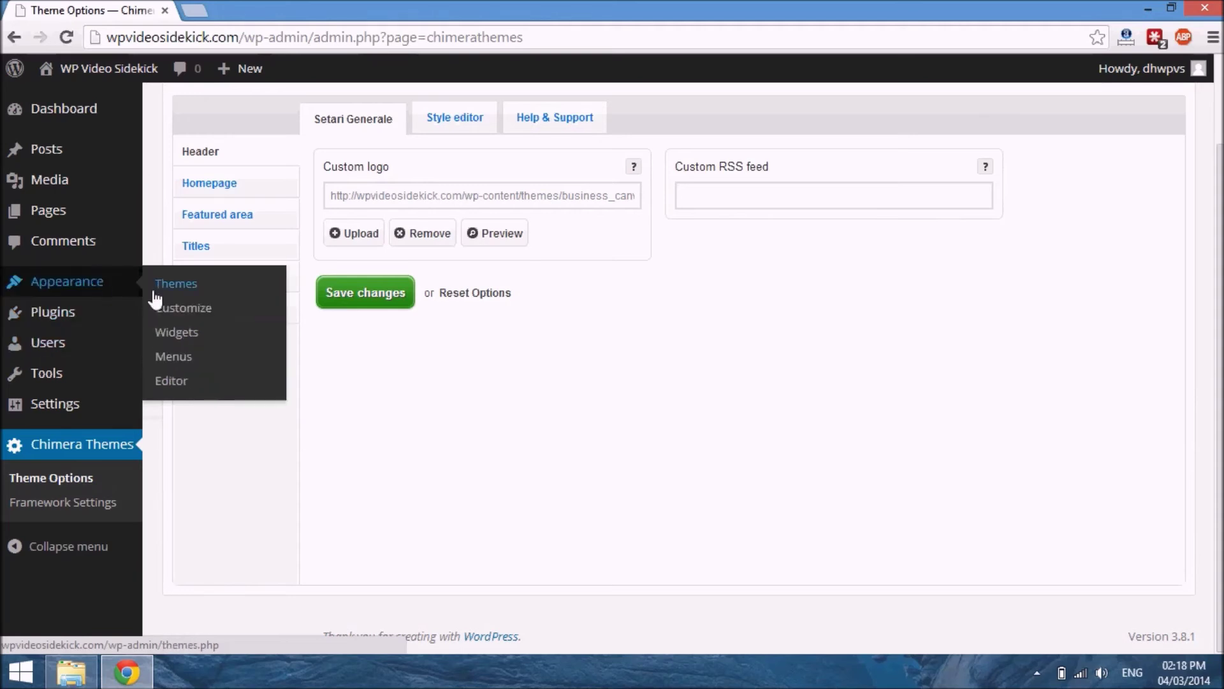
click(167, 357)
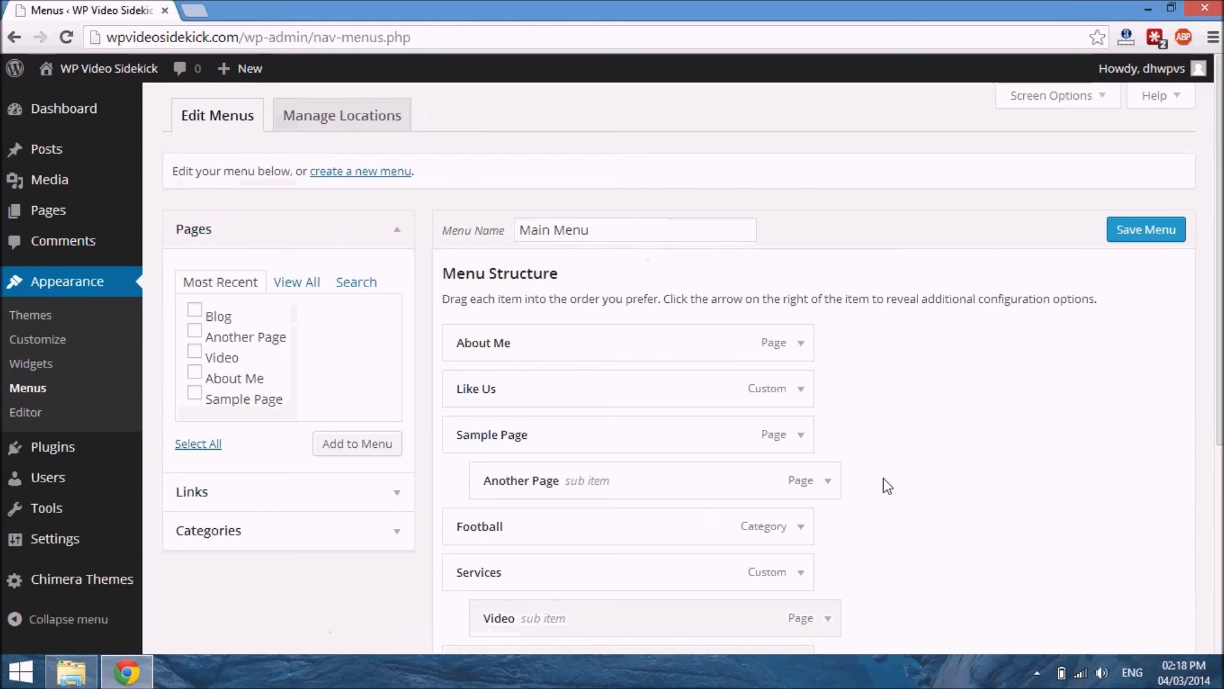
Scroll through Main Menu's items: About Me, Like Us, Sample Page, Football and Services
scroll(1105, 436, down, 5)
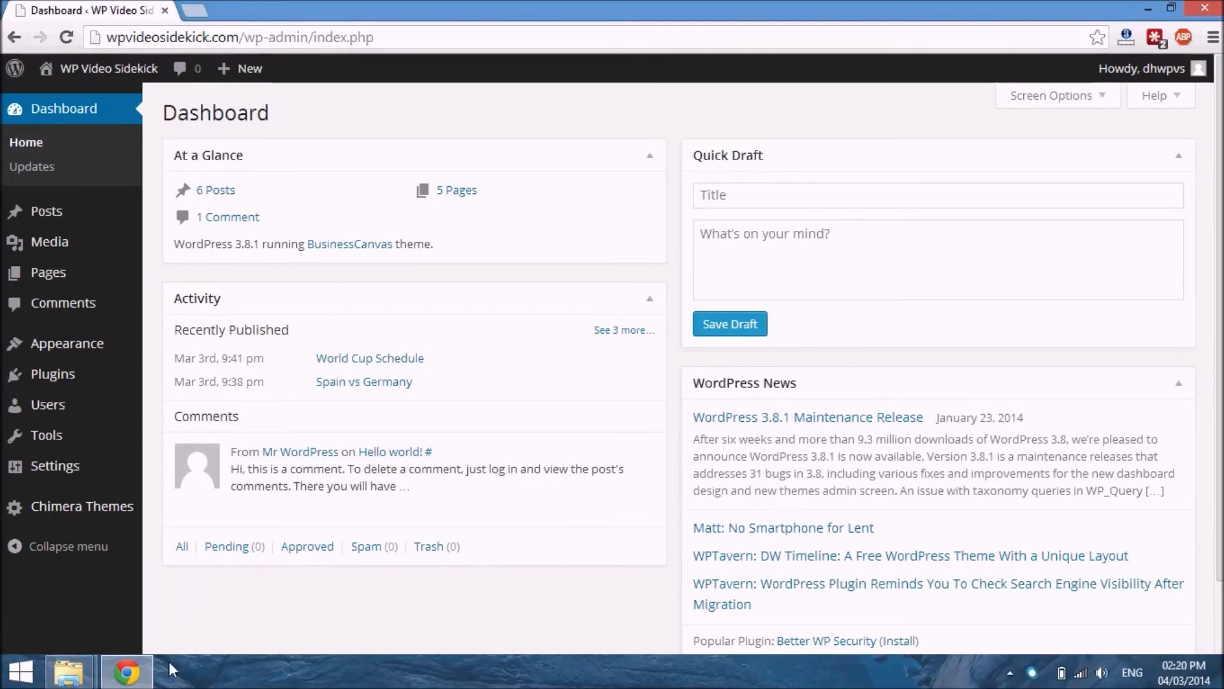
Open Installed Plugins from the Plugins entry in the admin sidebar
mouse_move(55, 380)
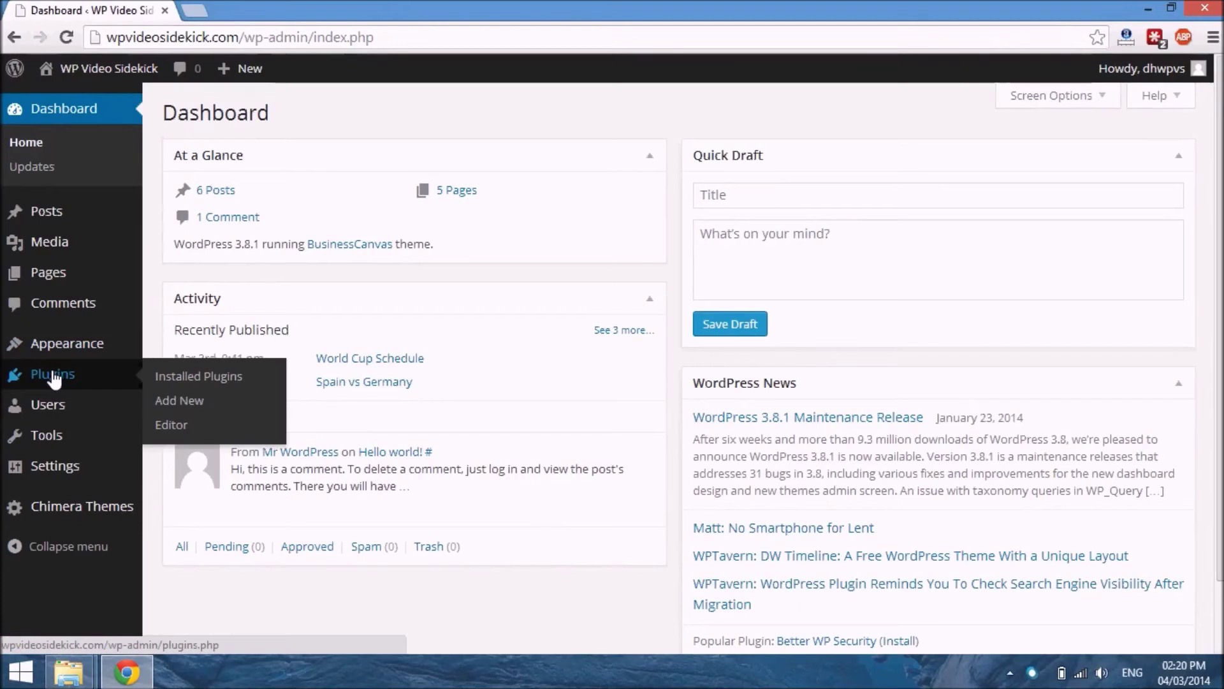
click(62, 375)
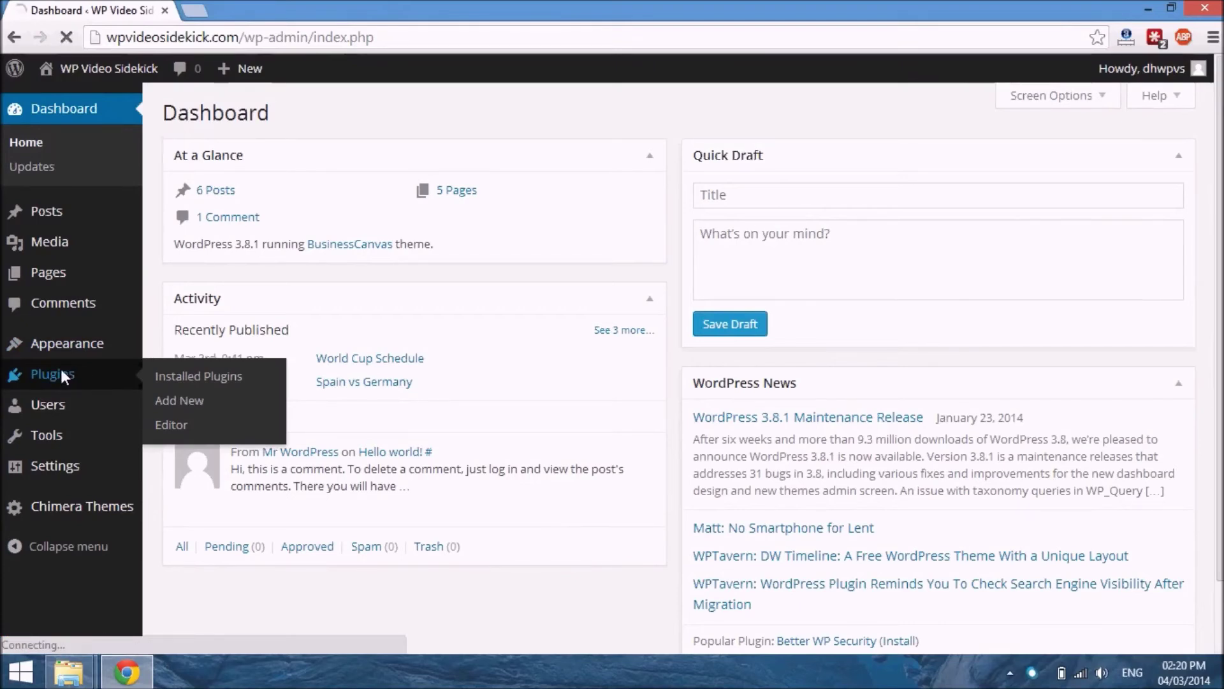
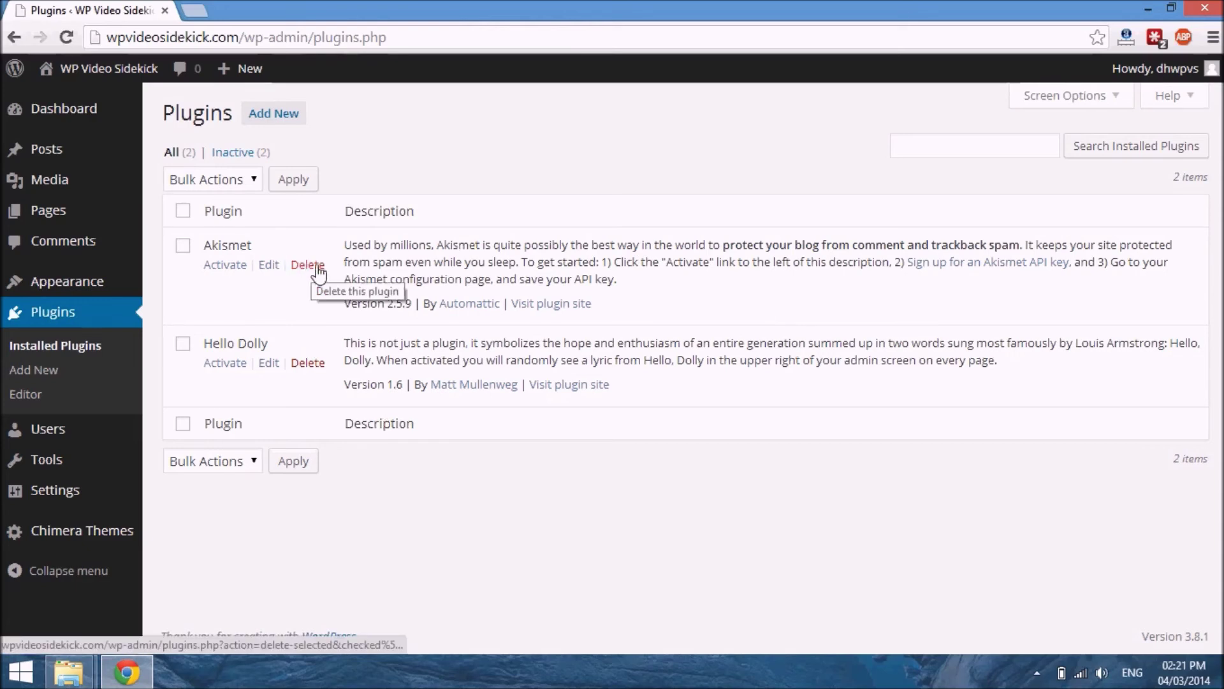
Check Akismet and Hello Dolly and run the Delete bulk action on them
click(183, 245)
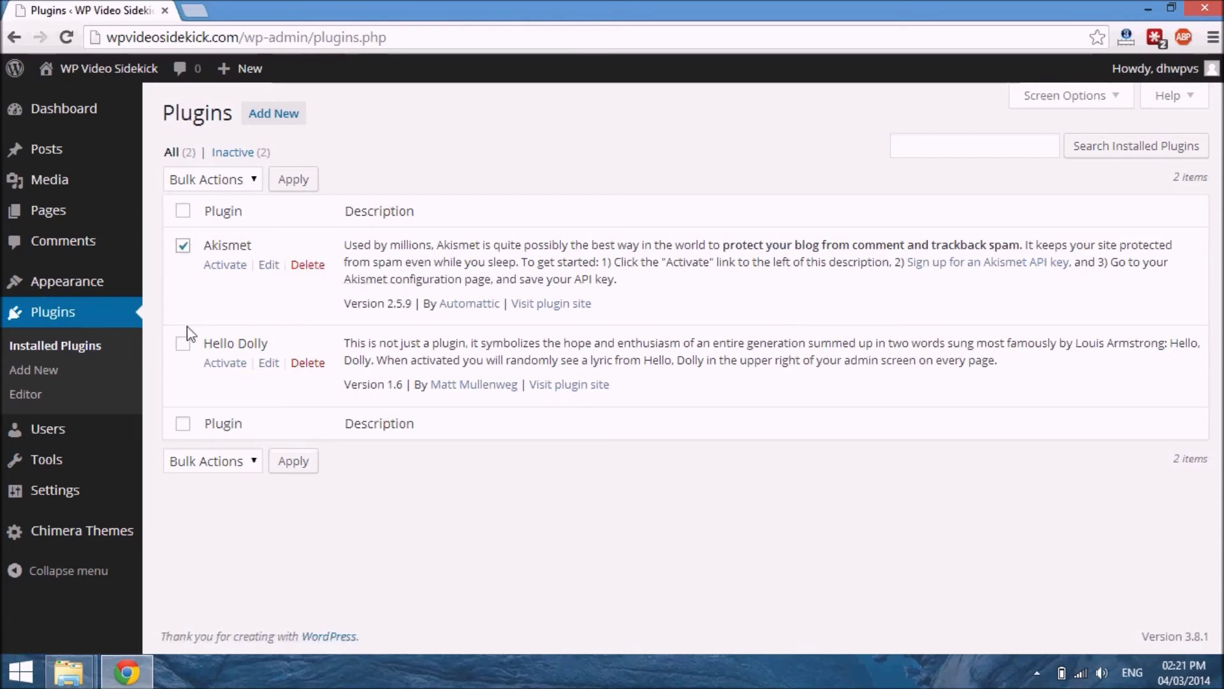
click(186, 346)
key(super+i)
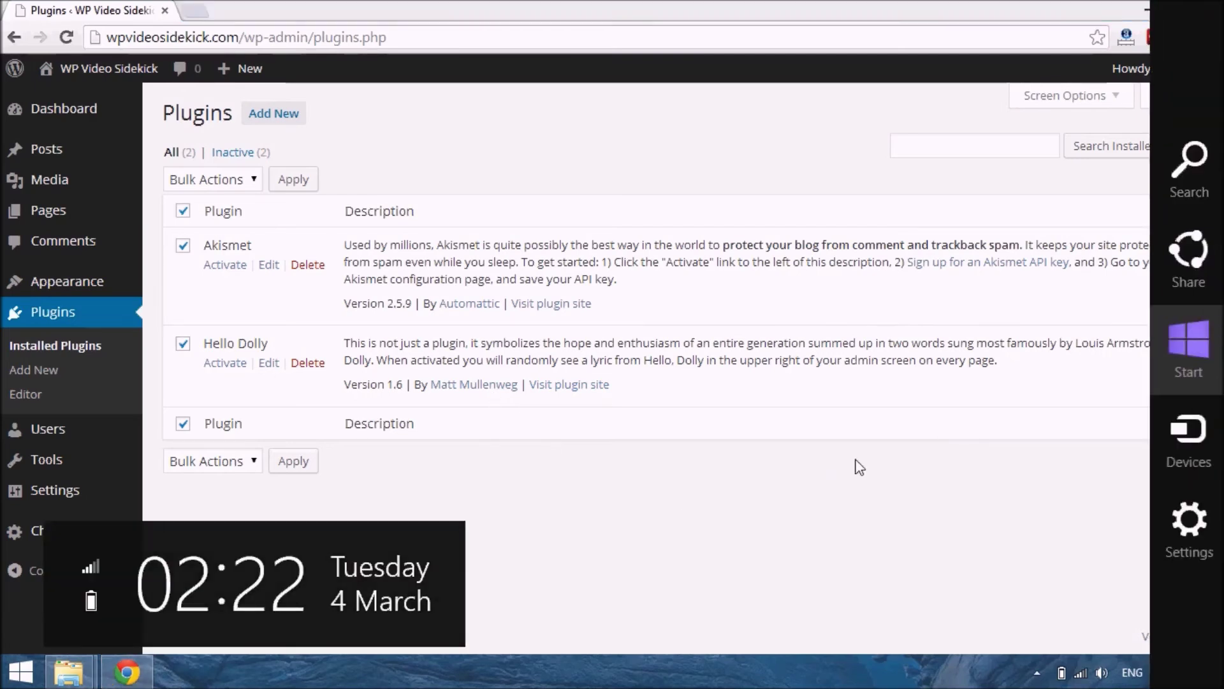
click(860, 467)
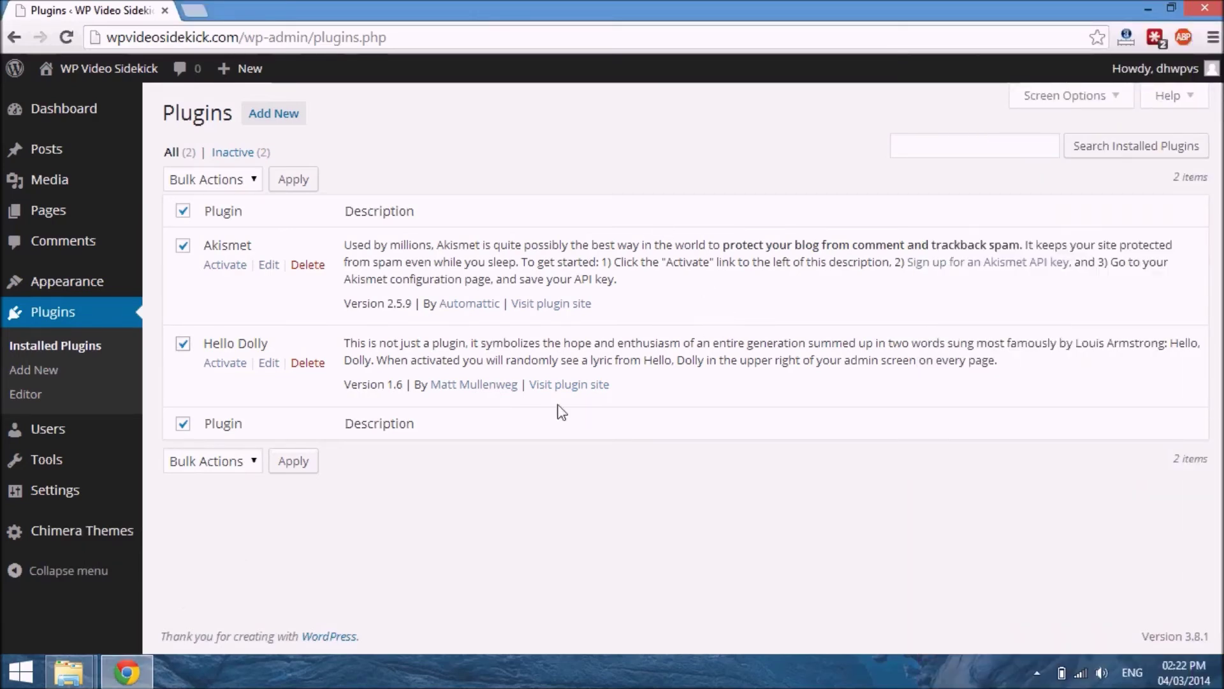
key(super+c)
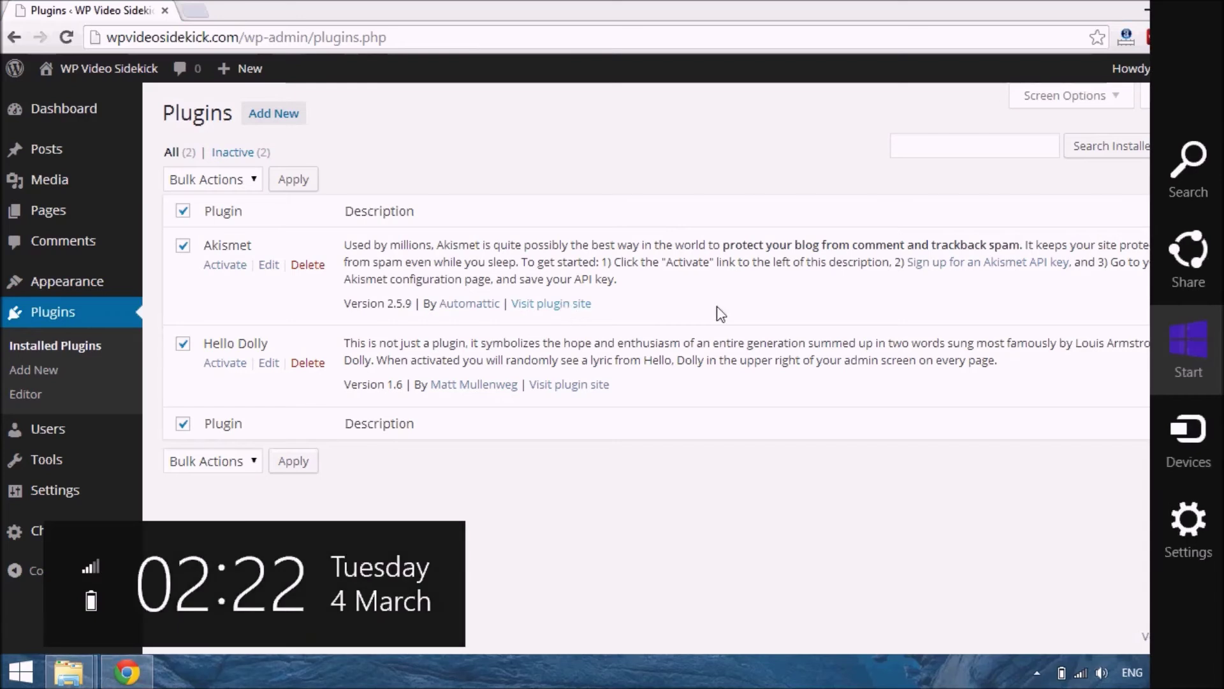
click(721, 314)
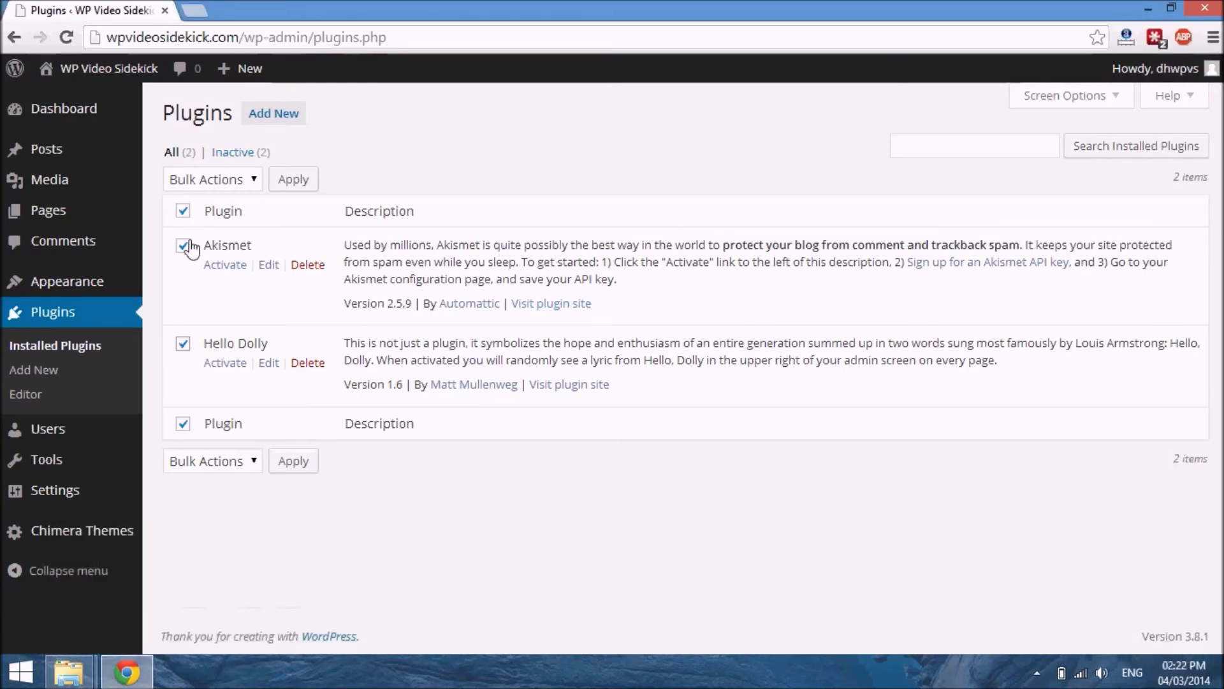
click(295, 186)
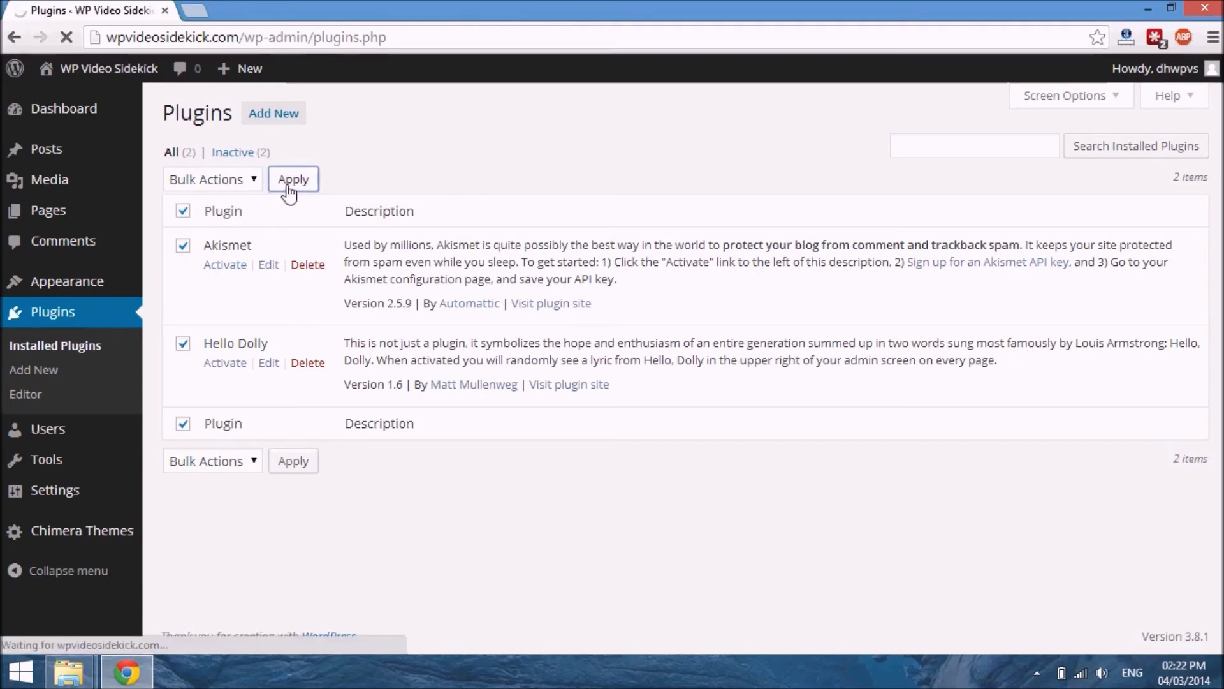
click(254, 180)
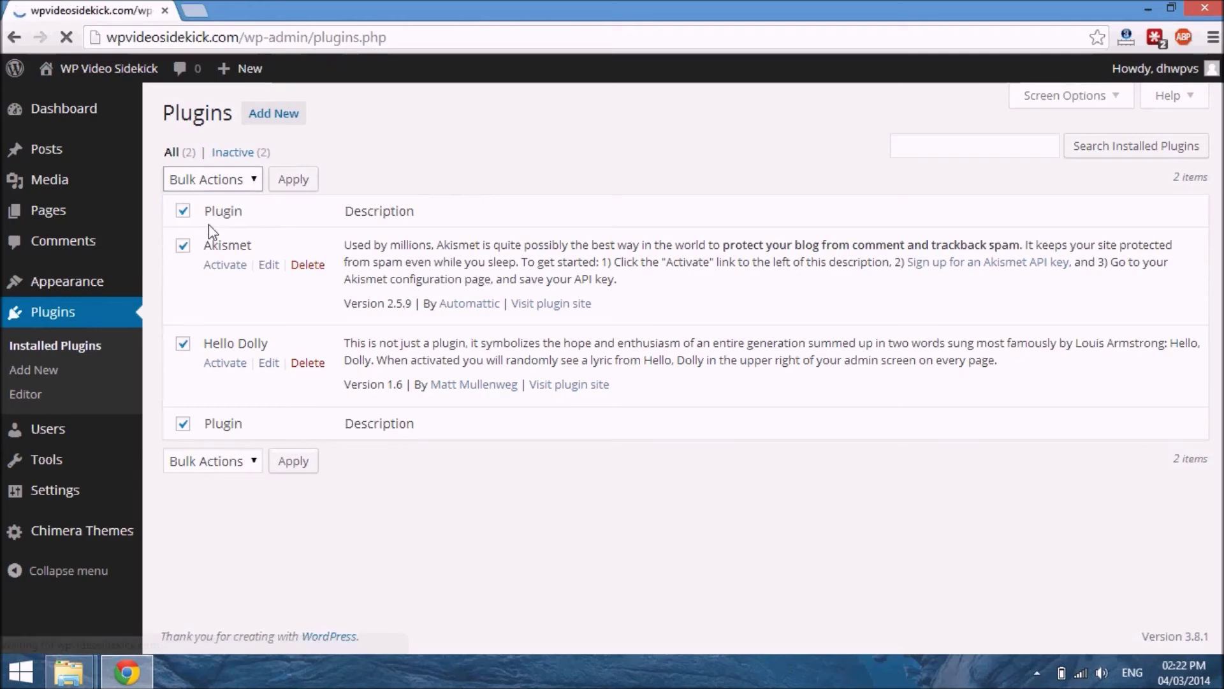
click(249, 181)
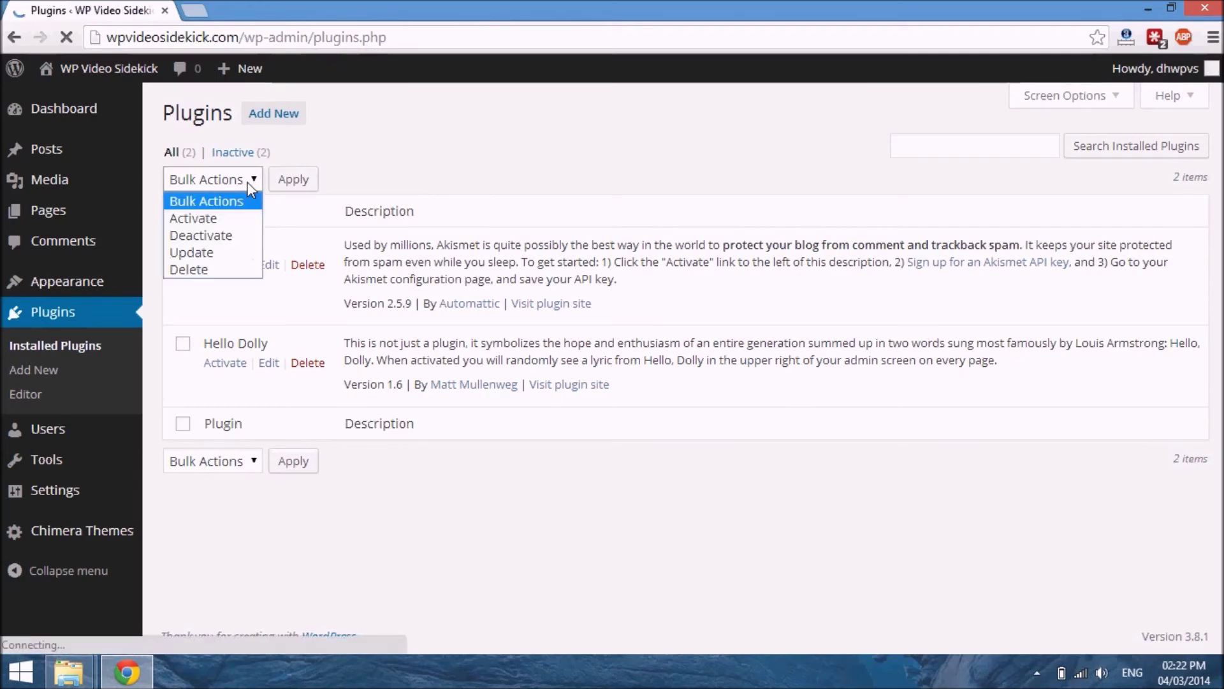
click(198, 269)
click(293, 180)
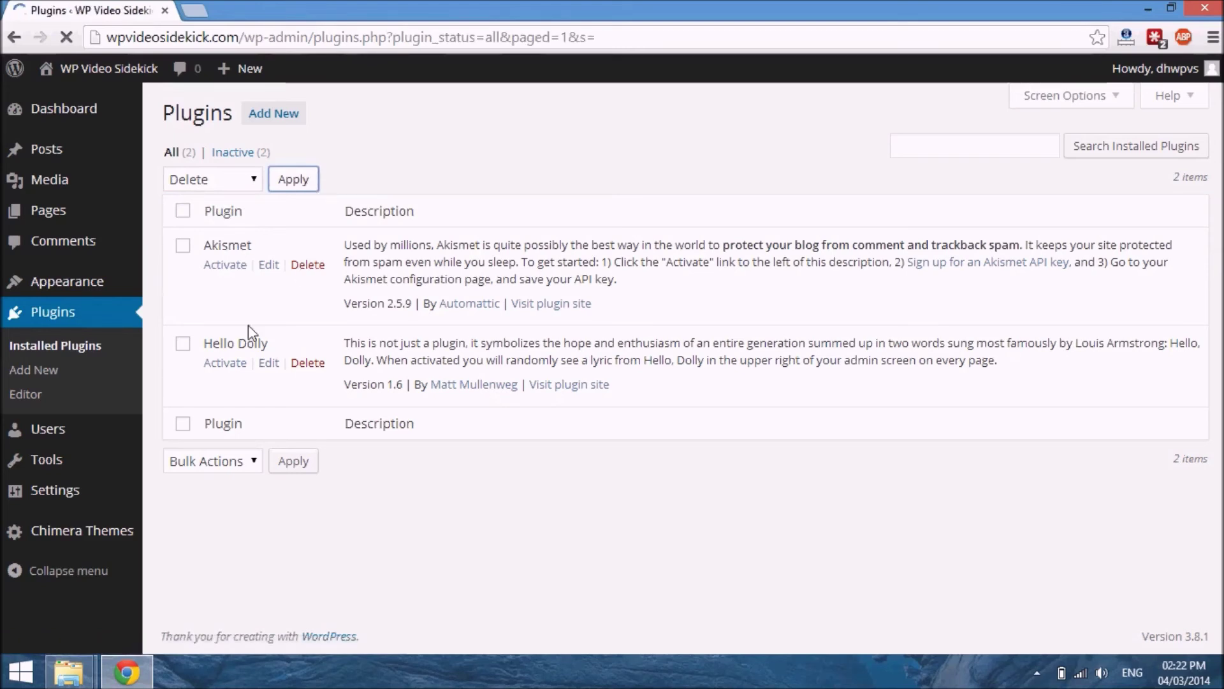
Go to the Install Plugins page, closing the Windows search overlay that pops up
click(284, 121)
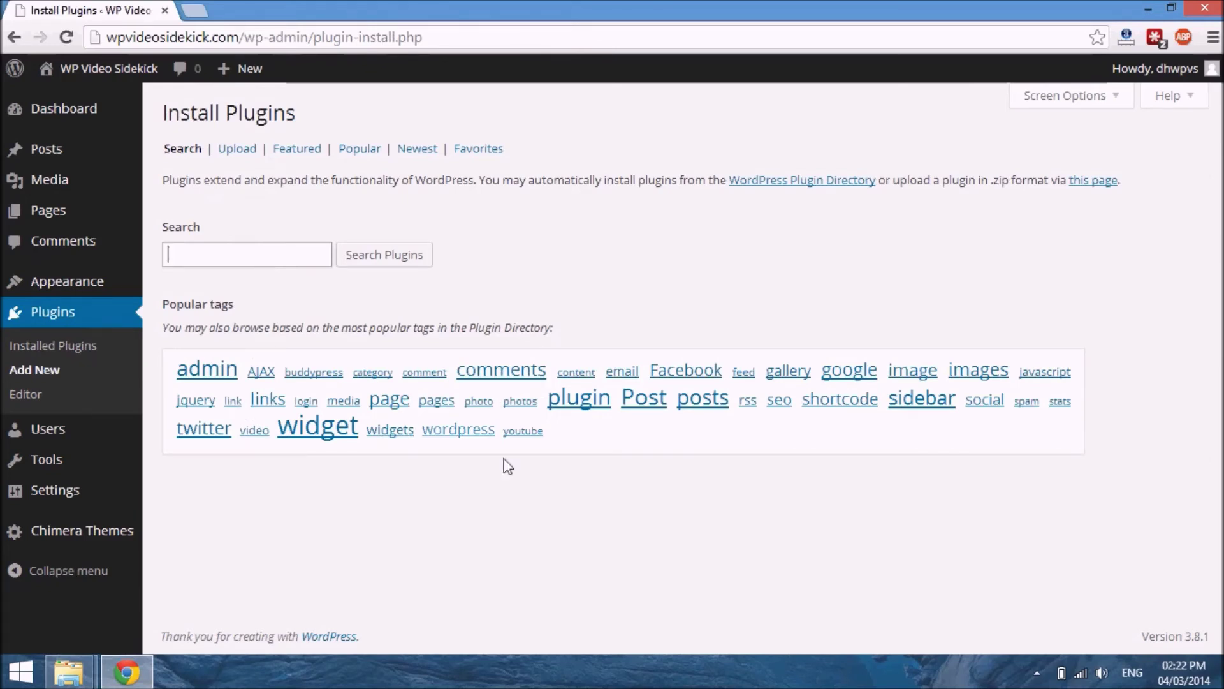
key(super+c)
key(Up)
key(Up)
key(Up)
key(Return)
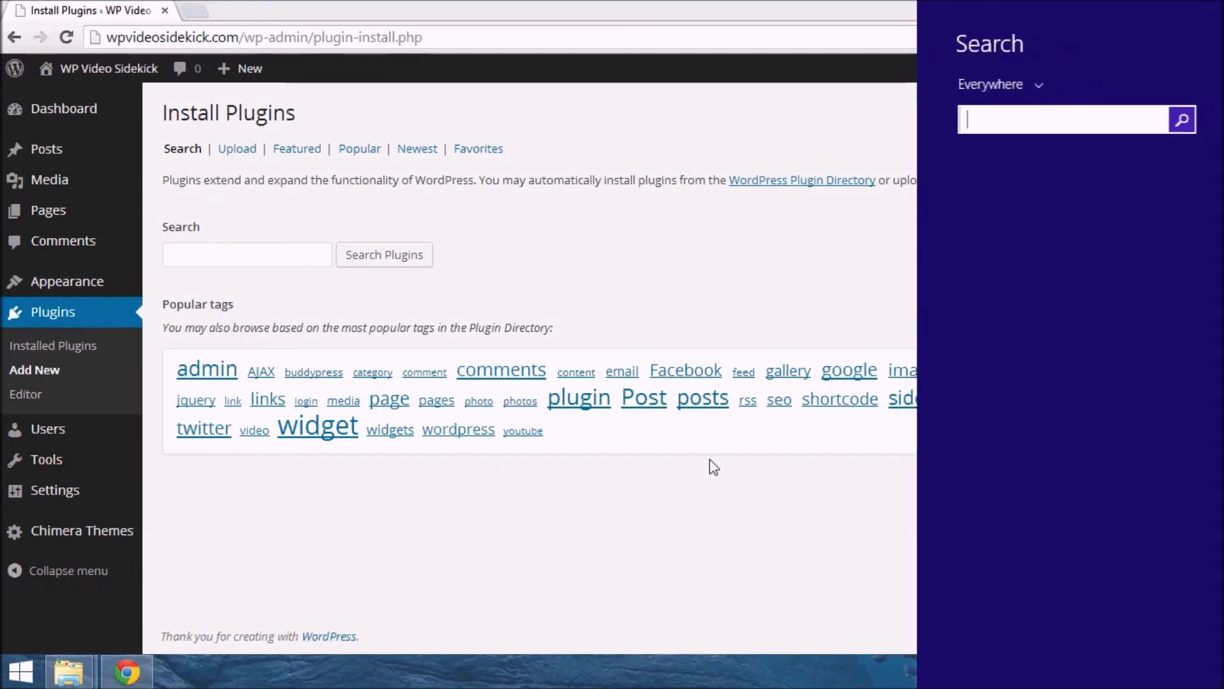
key(Escape)
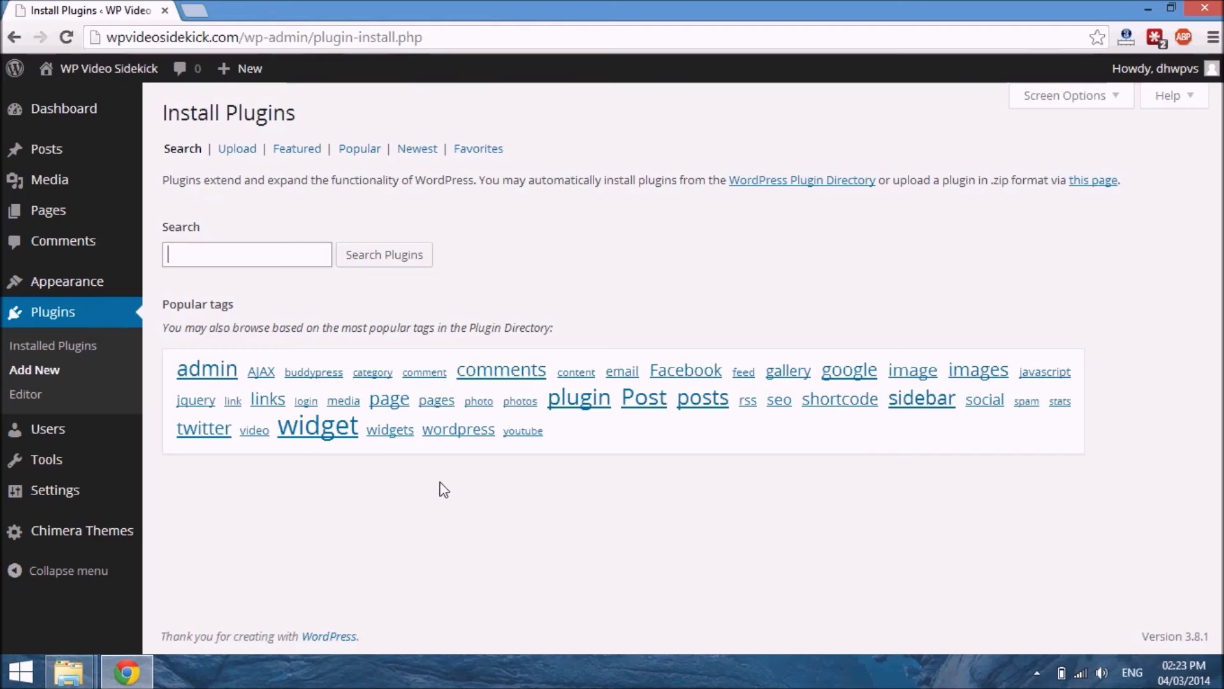
key(super+c)
key(Escape)
Search plugins for 'digg' and browse results such as Digg, Digg Digg and AA's Digg Digg Alternative
click(198, 258)
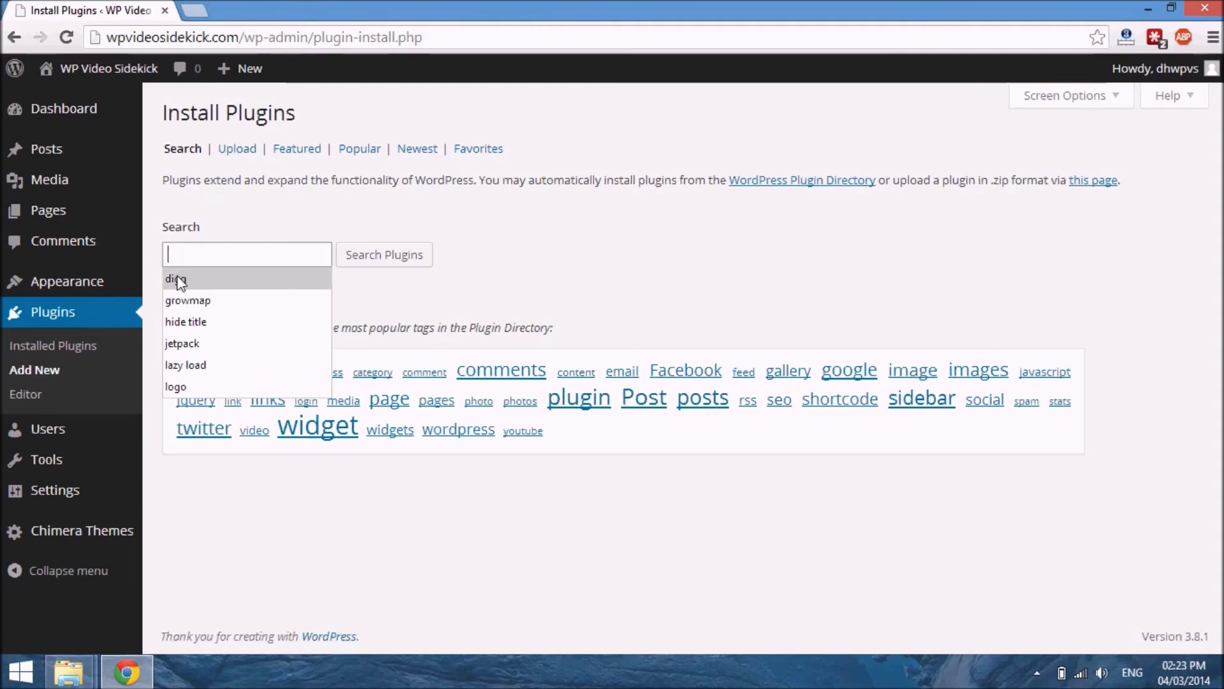
click(180, 284)
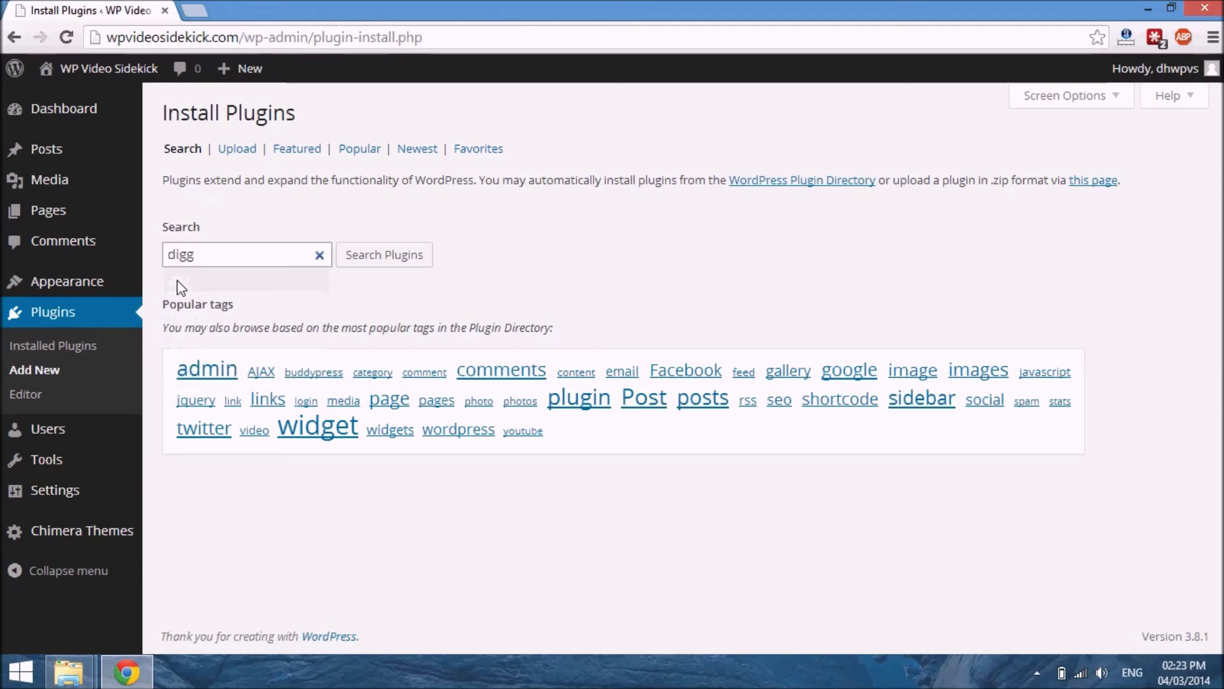
key(Return)
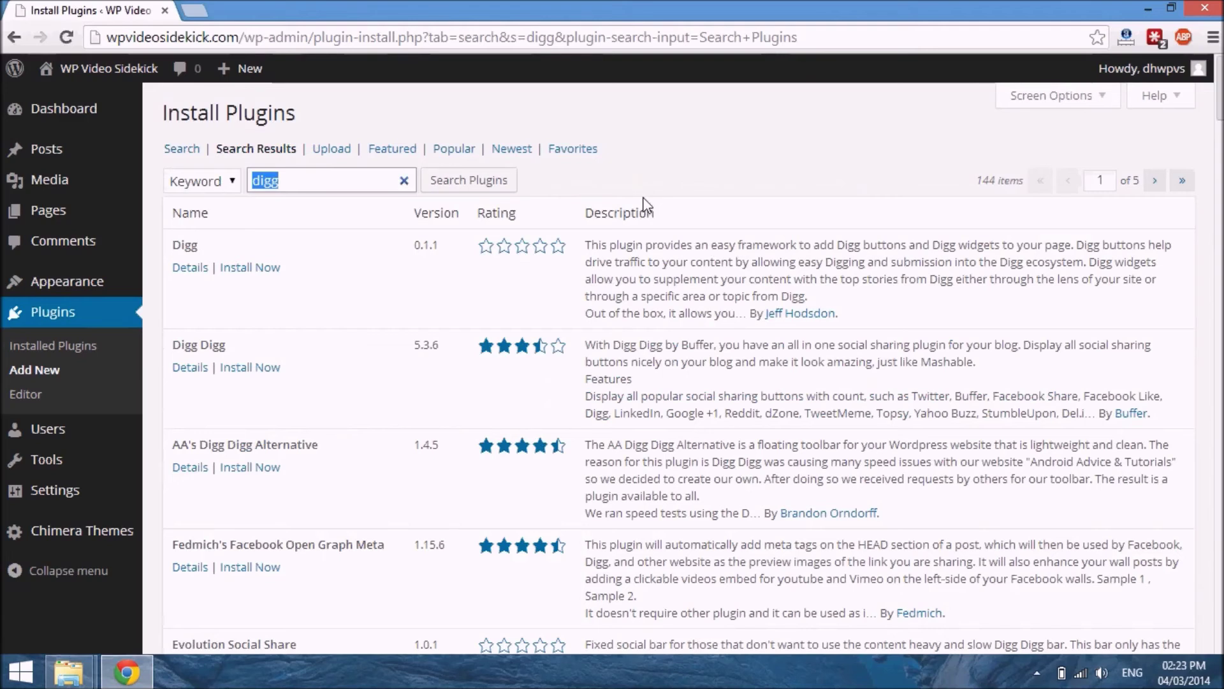
scroll(644, 204, down, 3)
scroll(644, 204, down, 4)
scroll(644, 204, up, 7)
scroll(558, 456, down, 3)
scroll(558, 456, up, 3)
mouse_move(558, 456)
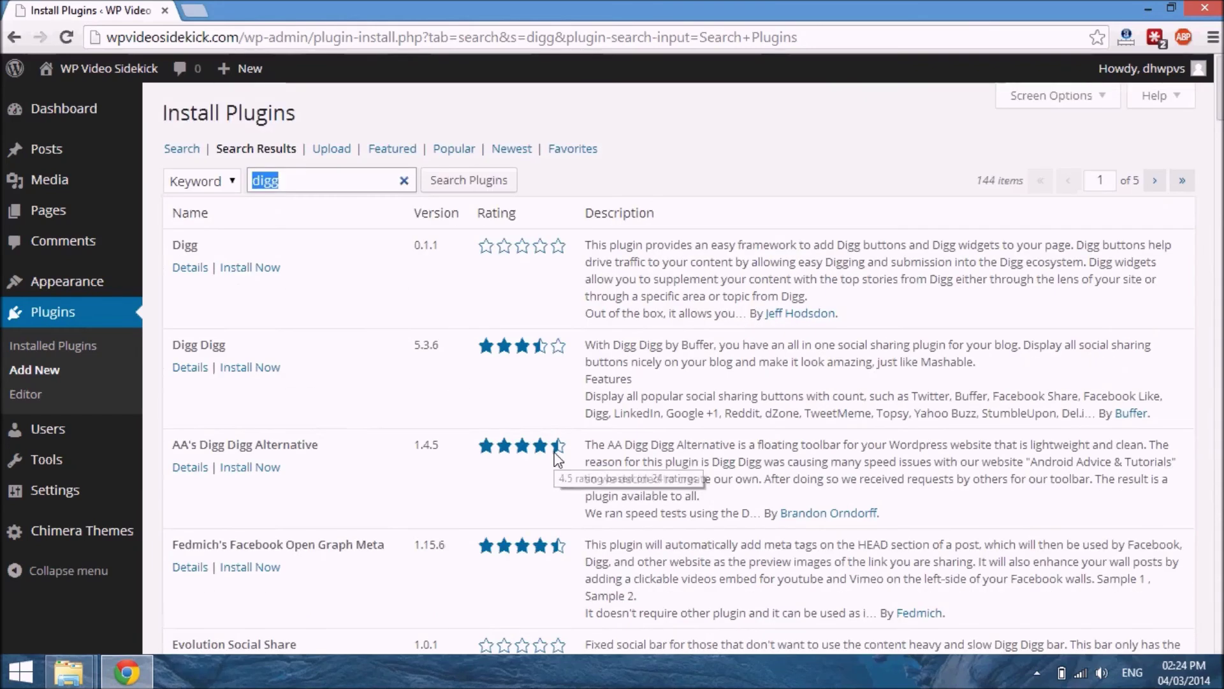
scroll(558, 458, down, 8)
scroll(558, 458, up, 8)
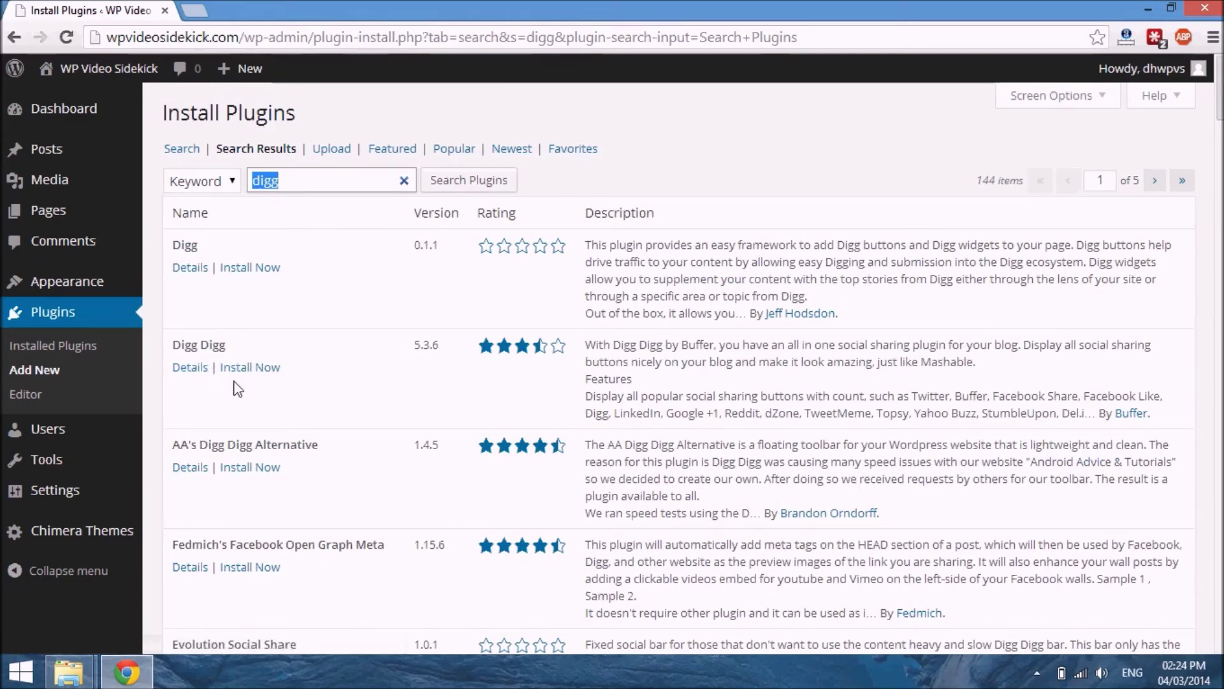
Install Digg Digg 5.3.6, confirm the installation, and activate the plugin
click(252, 371)
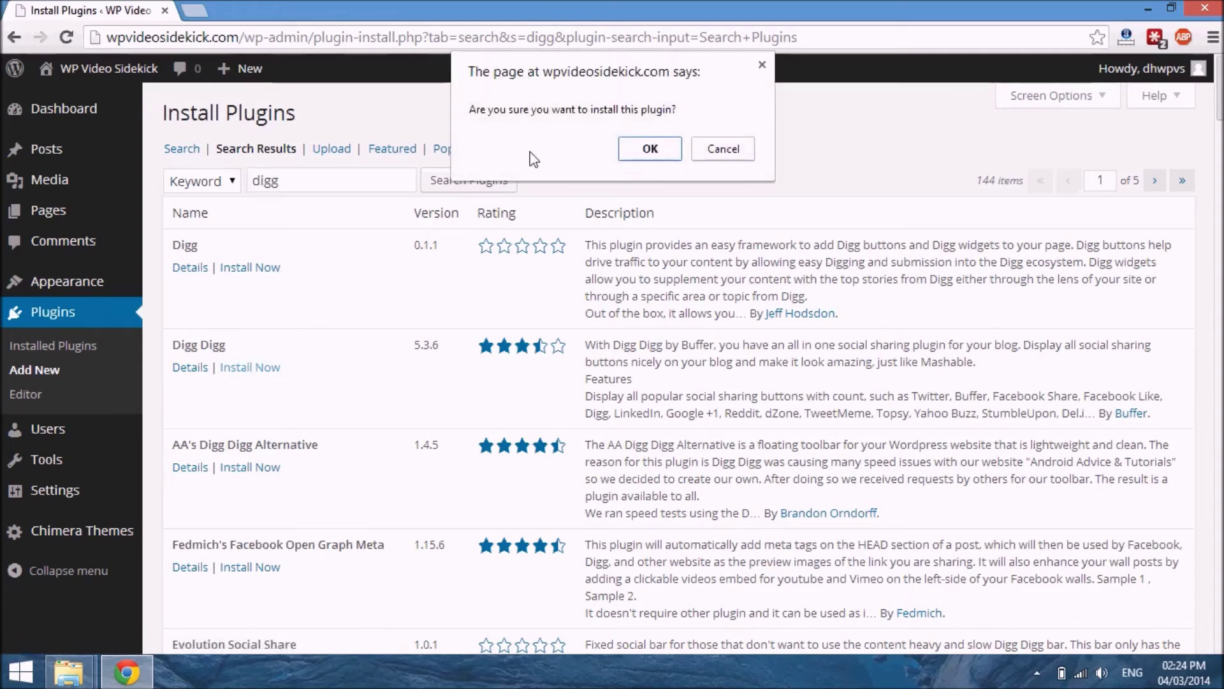
click(657, 153)
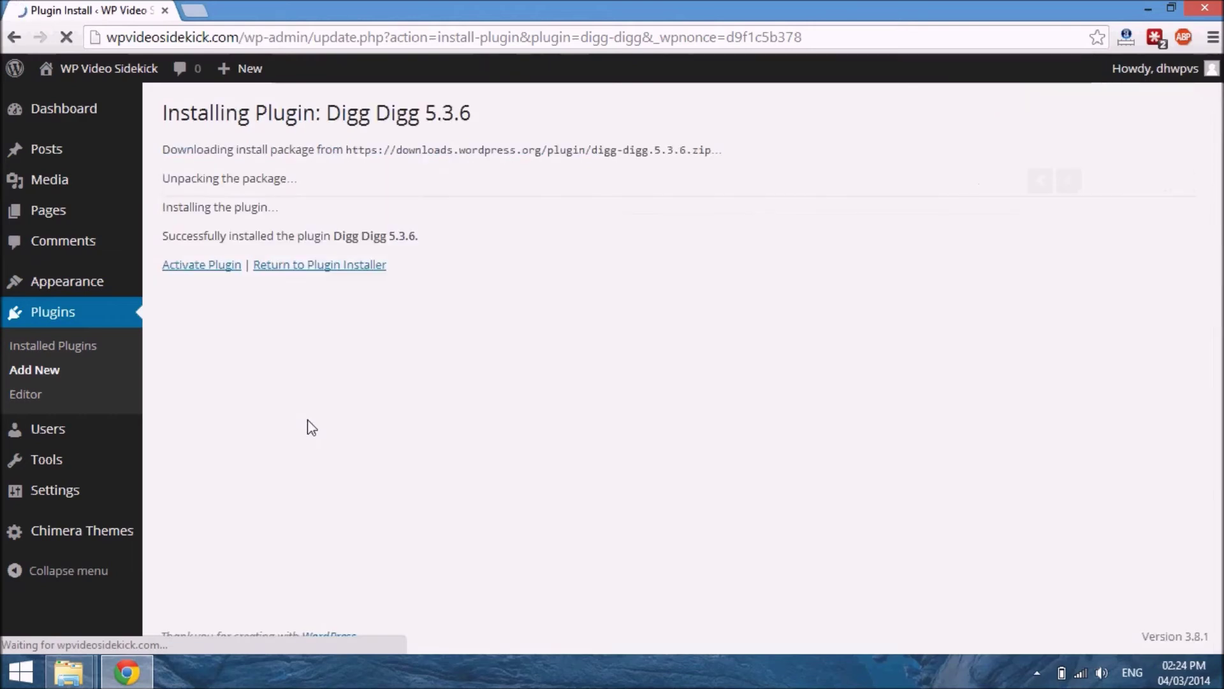
click(217, 268)
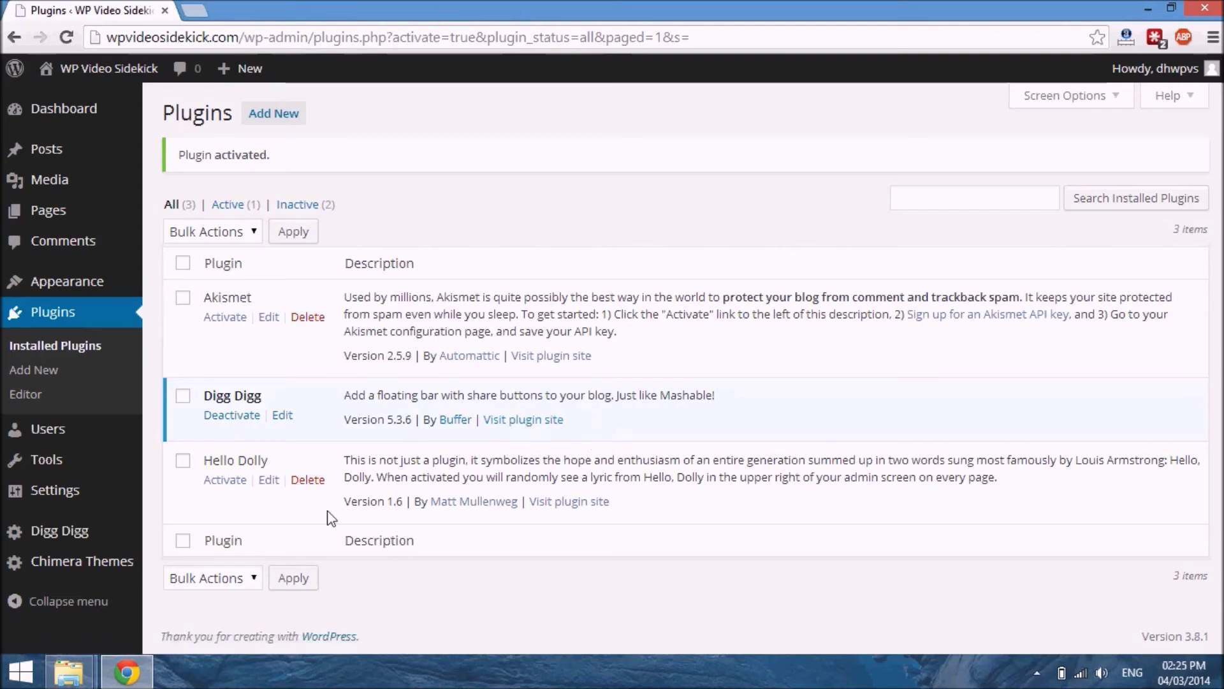
Return to the Dashboard home, where Digg Digg now appears among the admin sections
mouse_move(60, 539)
mouse_move(72, 499)
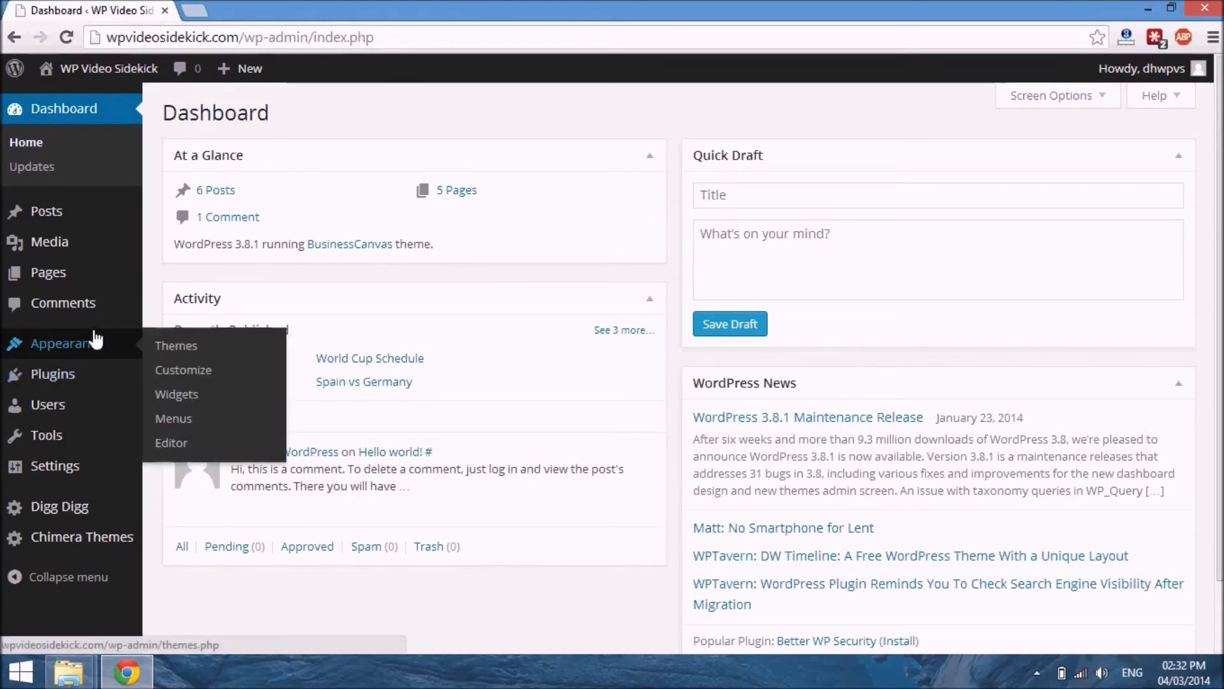
mouse_move(77, 373)
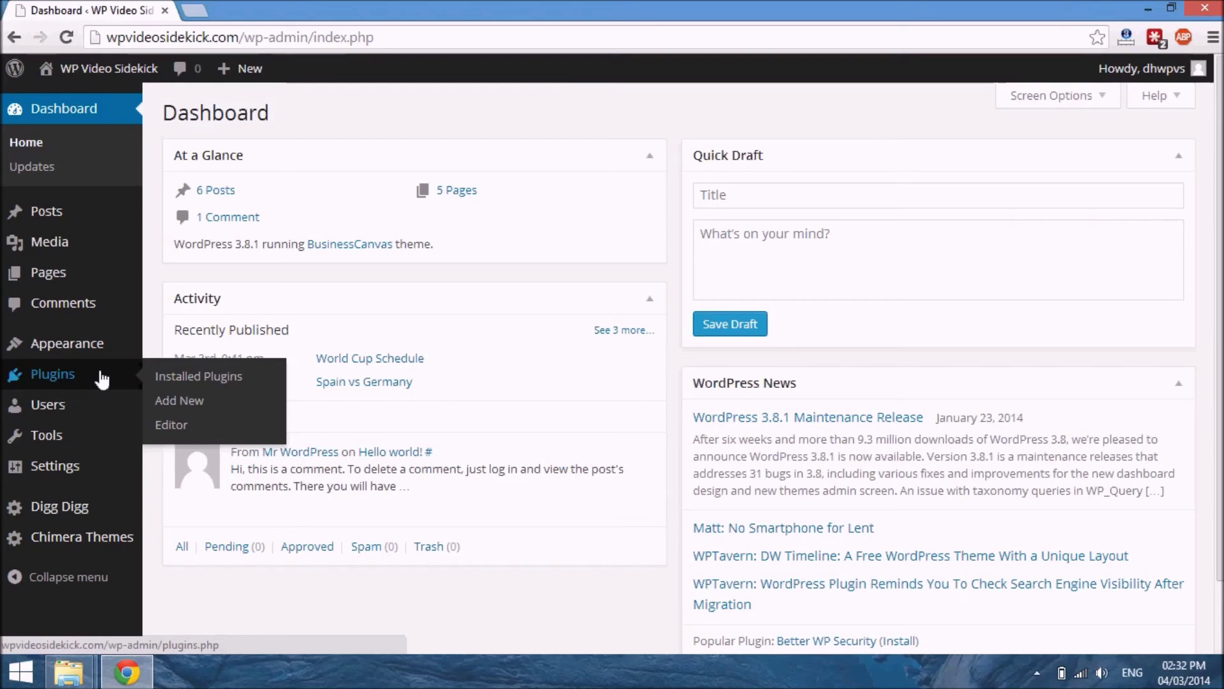
Upload wpoptins.3.0.1.zip from the Desktop, install it, and activate WP Optins Elite
click(167, 402)
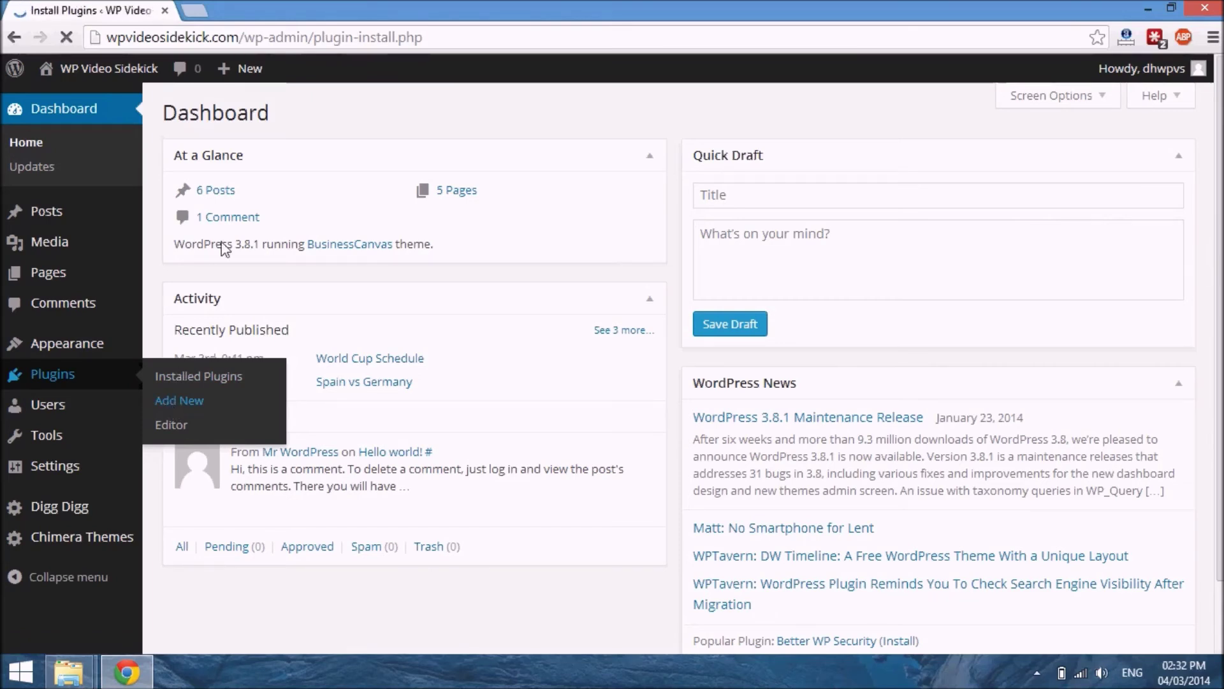
click(245, 151)
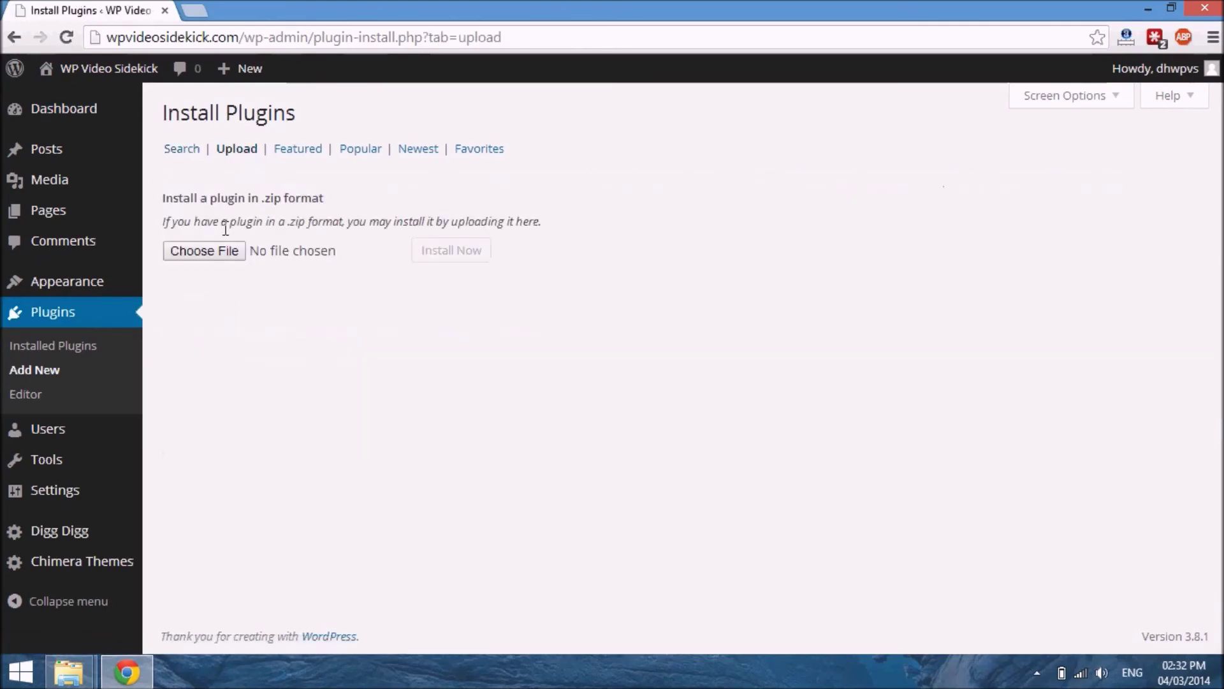
click(207, 253)
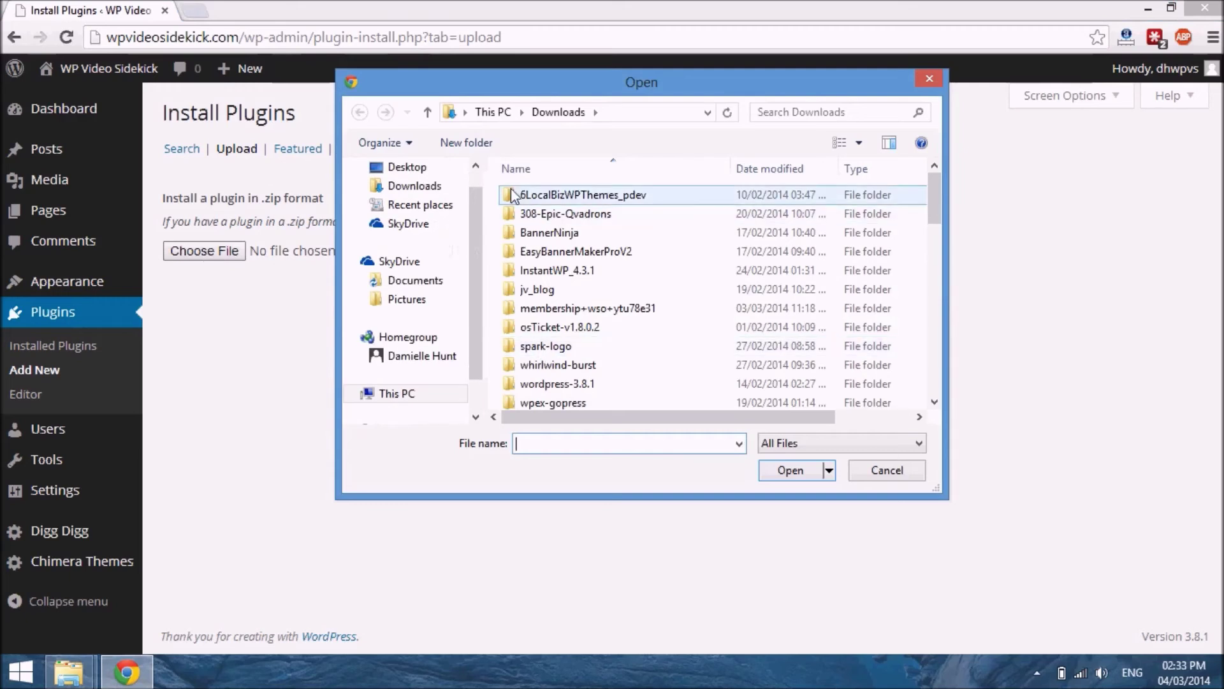
click(410, 167)
drag(931, 231, 940, 344)
click(567, 408)
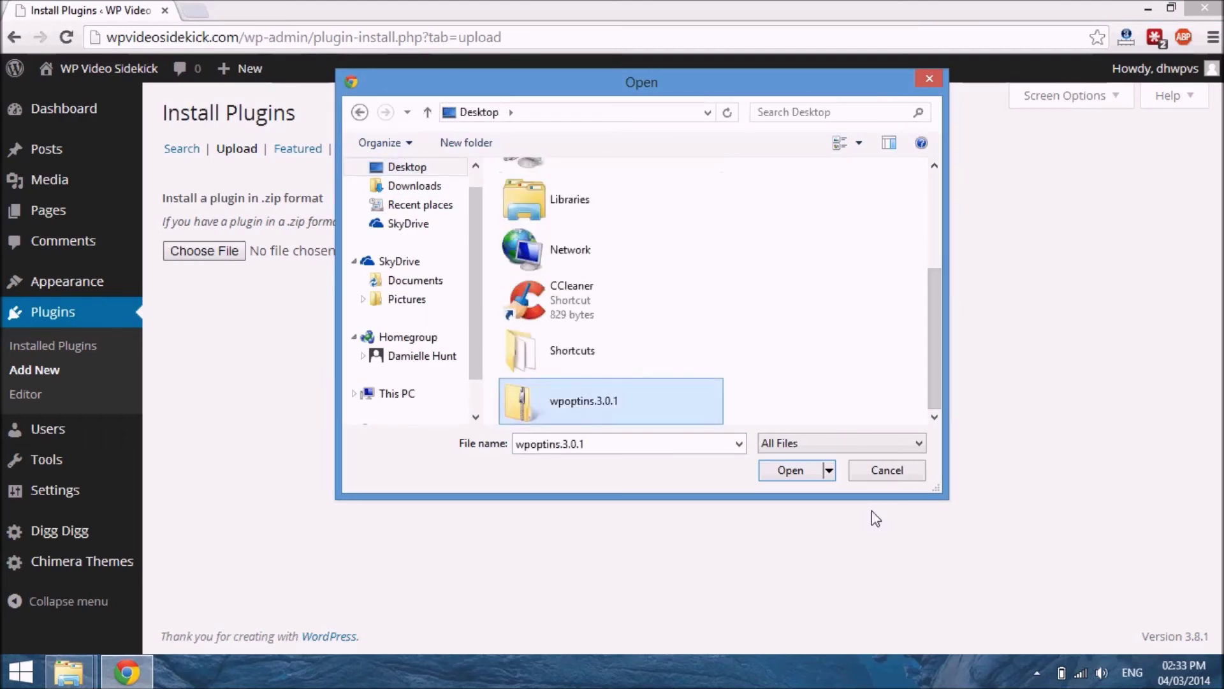
click(819, 471)
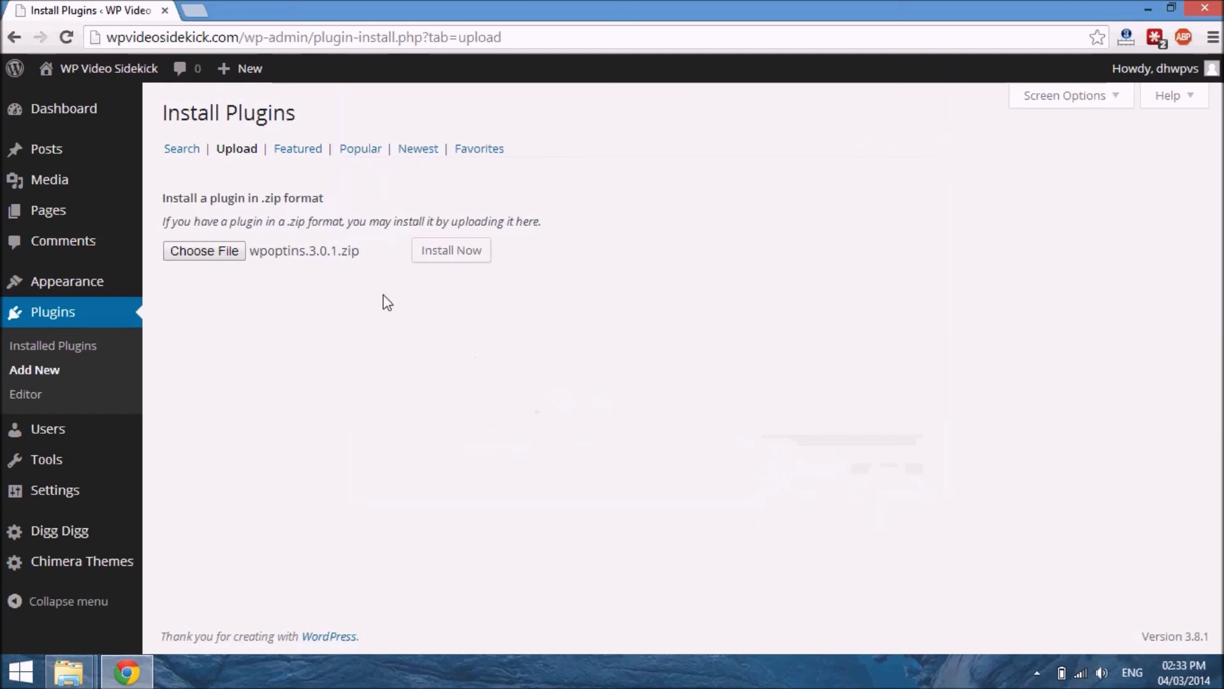
click(461, 264)
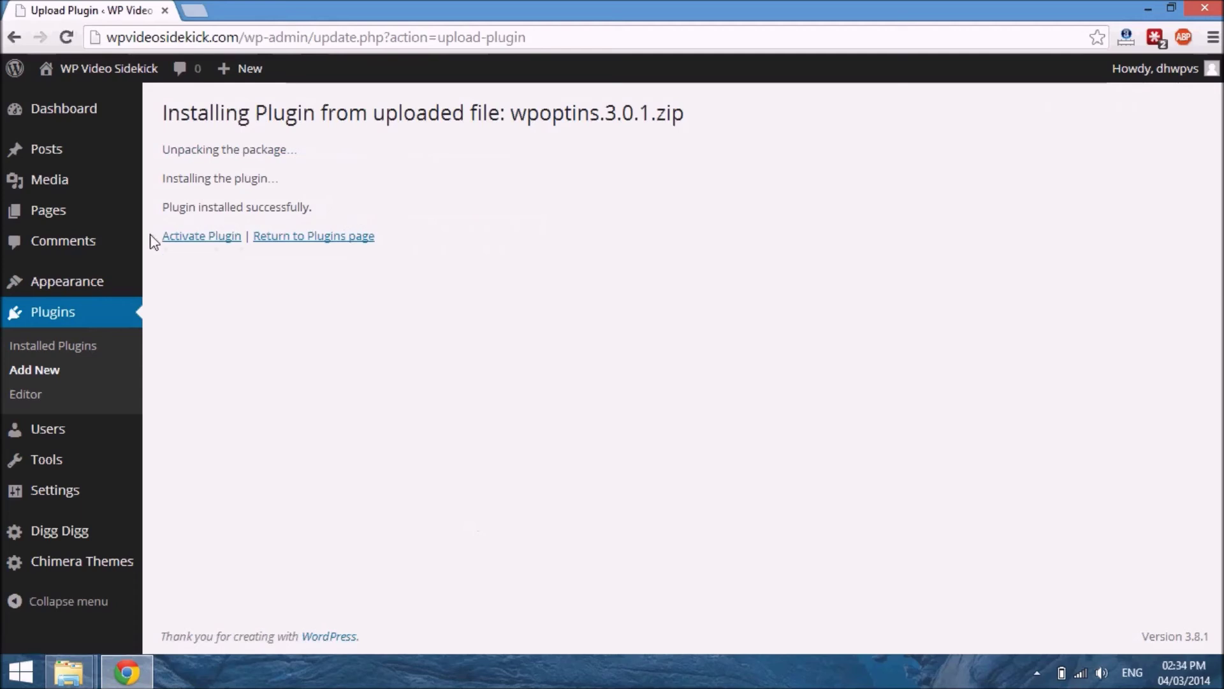
click(194, 237)
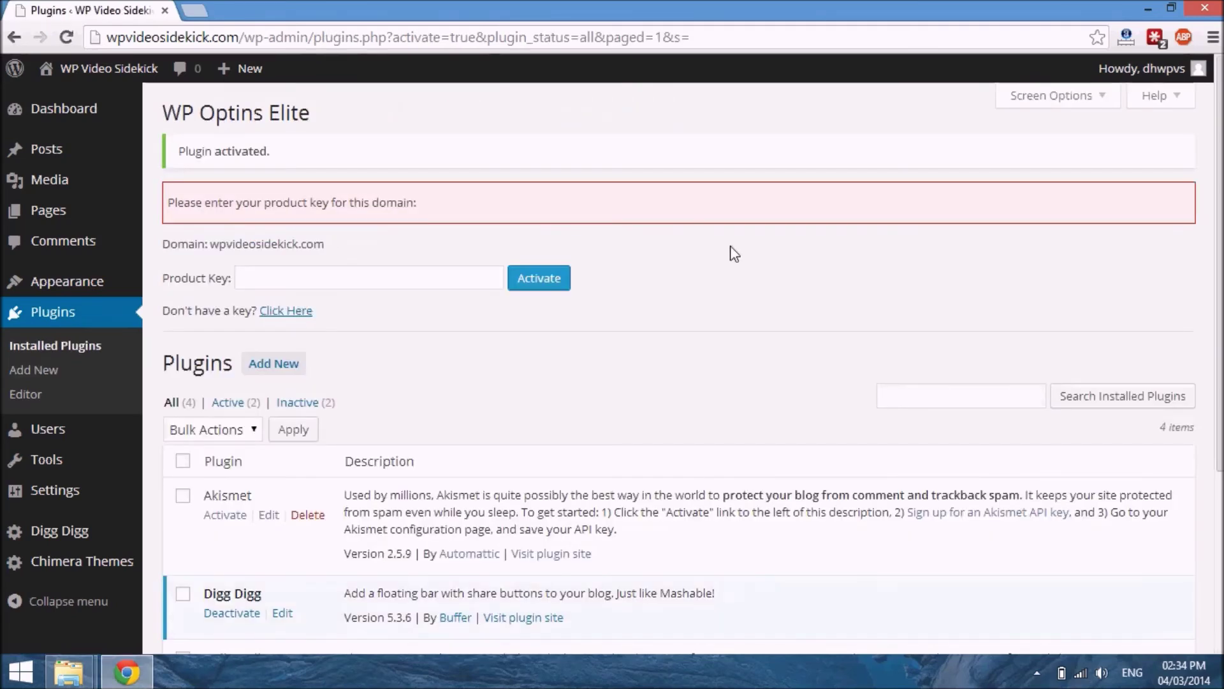
scroll(681, 375, down, 1)
scroll(681, 375, down, 3)
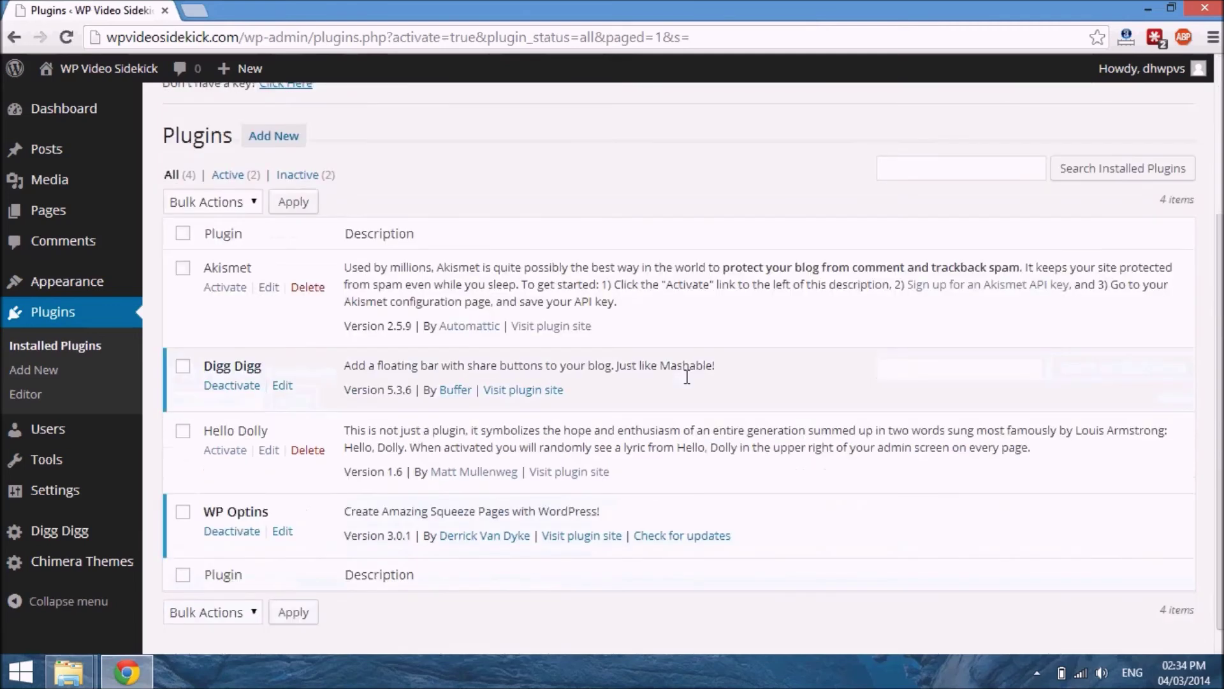
scroll(680, 375, up, 4)
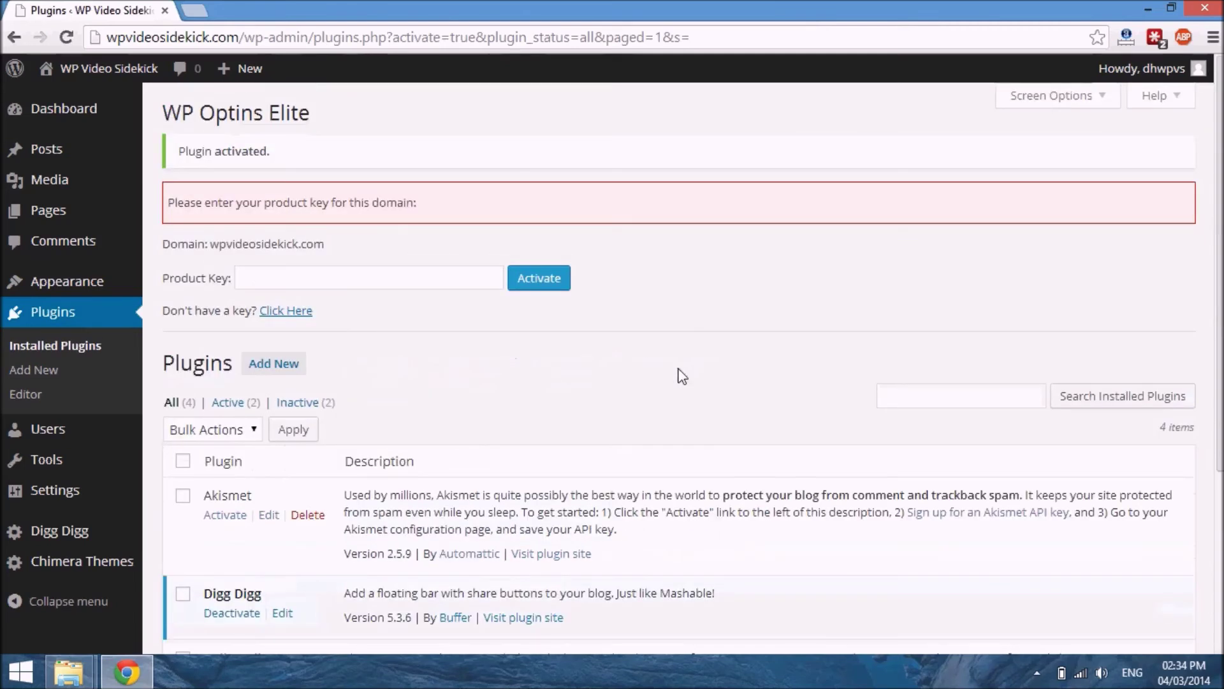
scroll(681, 375, down, 4)
scroll(681, 375, up, 4)
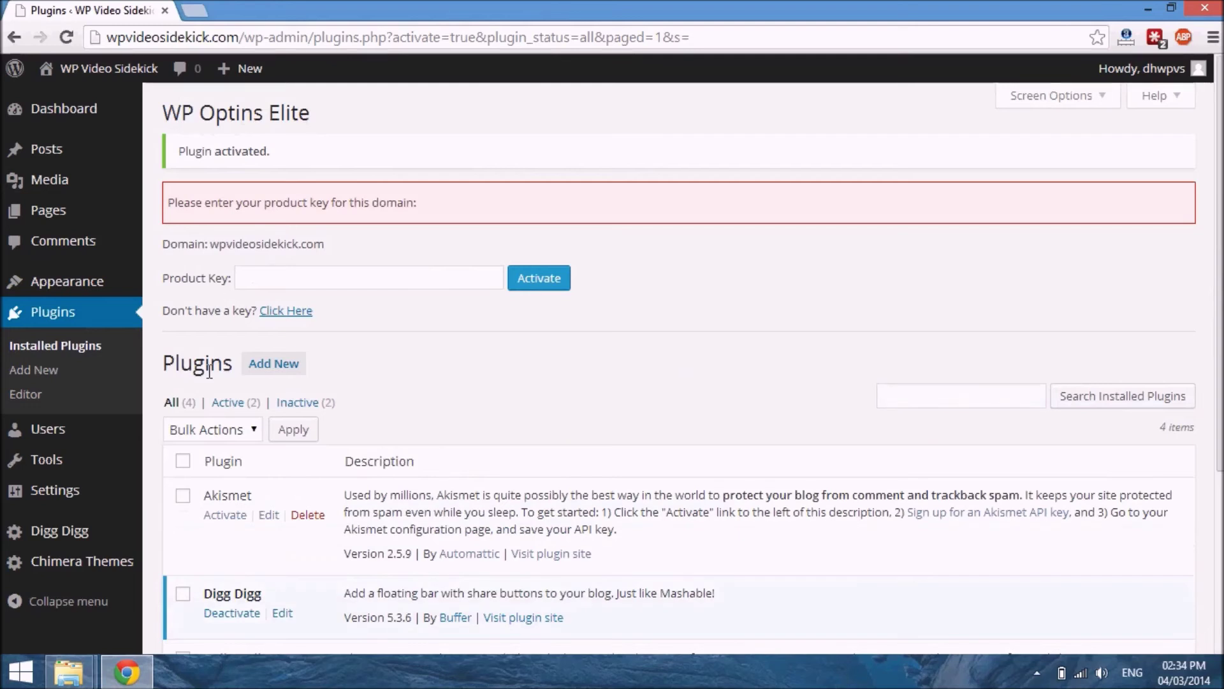
scroll(740, 645, down, 4)
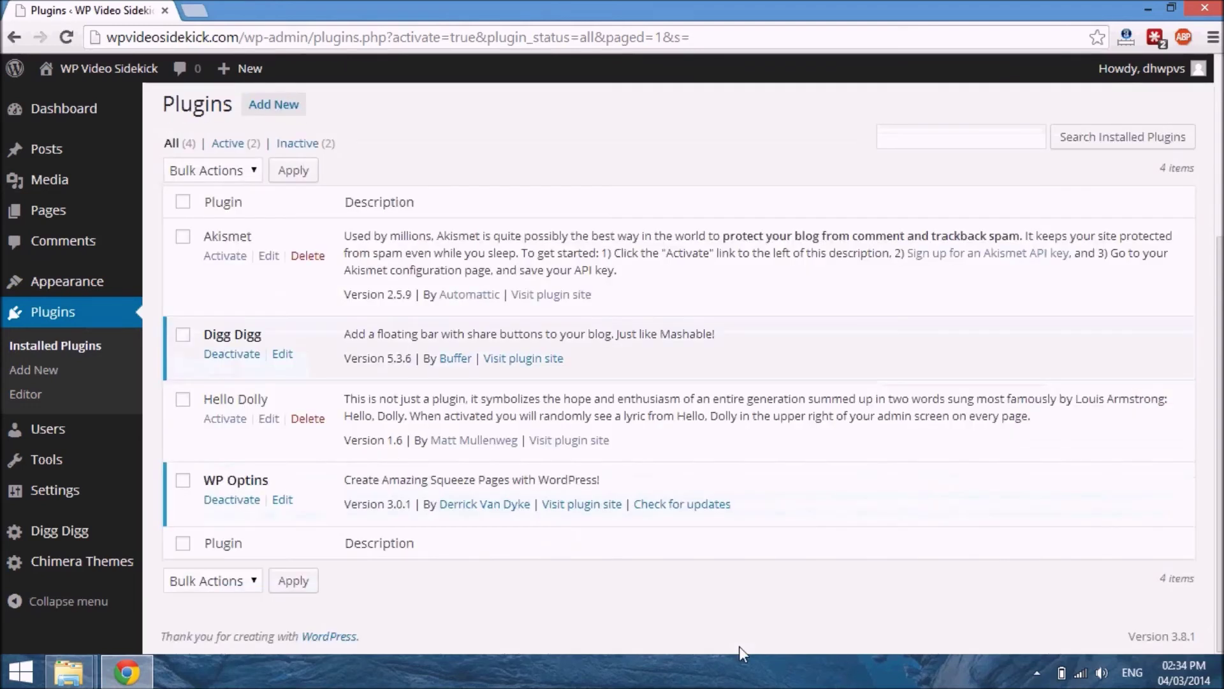
scroll(740, 645, up, 4)
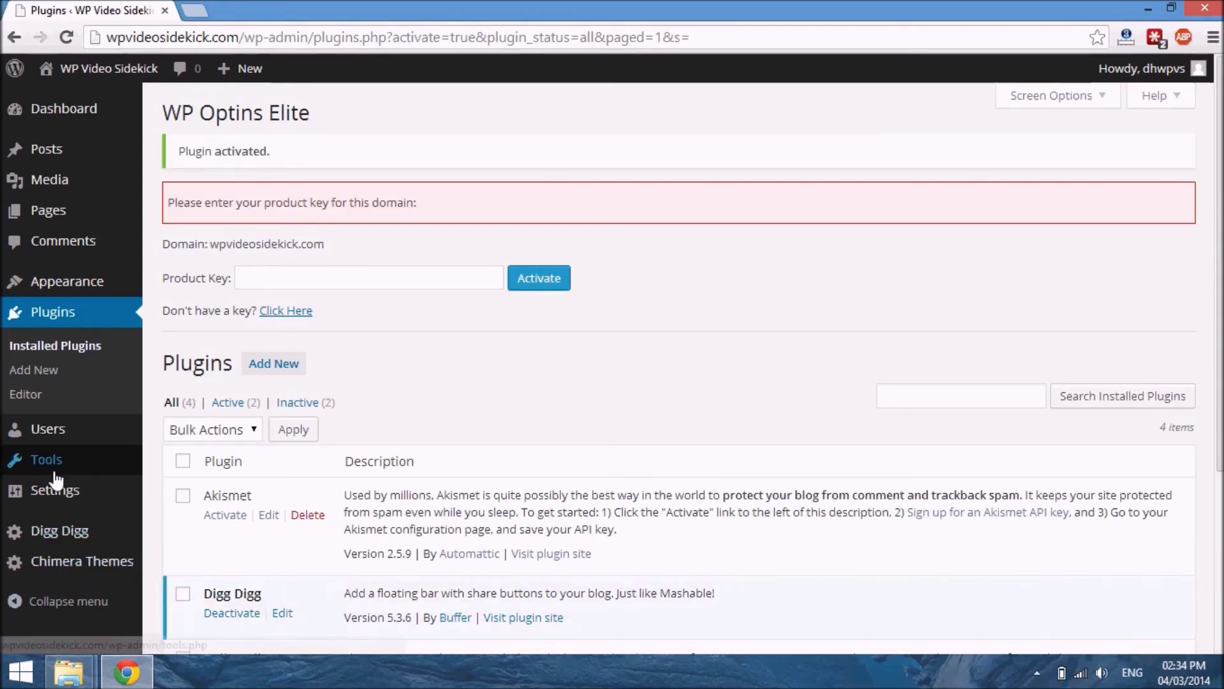
mouse_move(56, 504)
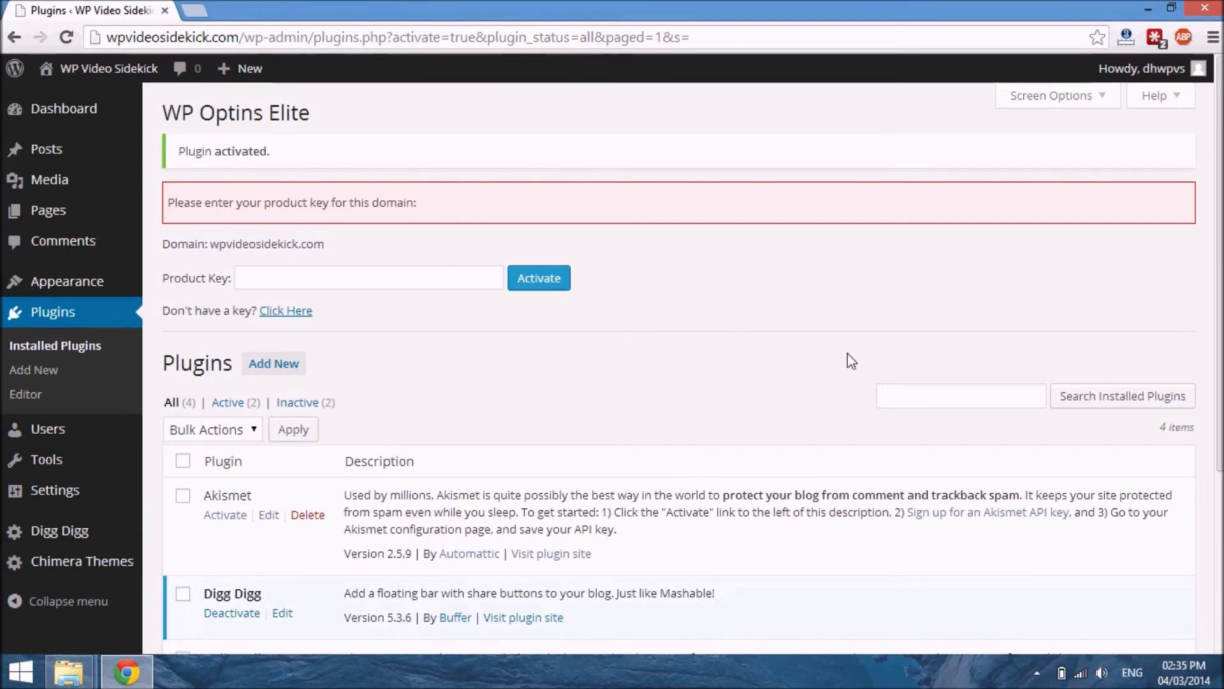
scroll(848, 355, down, 4)
scroll(851, 361, up, 4)
scroll(851, 361, down, 4)
scroll(851, 361, up, 4)
scroll(851, 361, down, 4)
scroll(852, 361, up, 4)
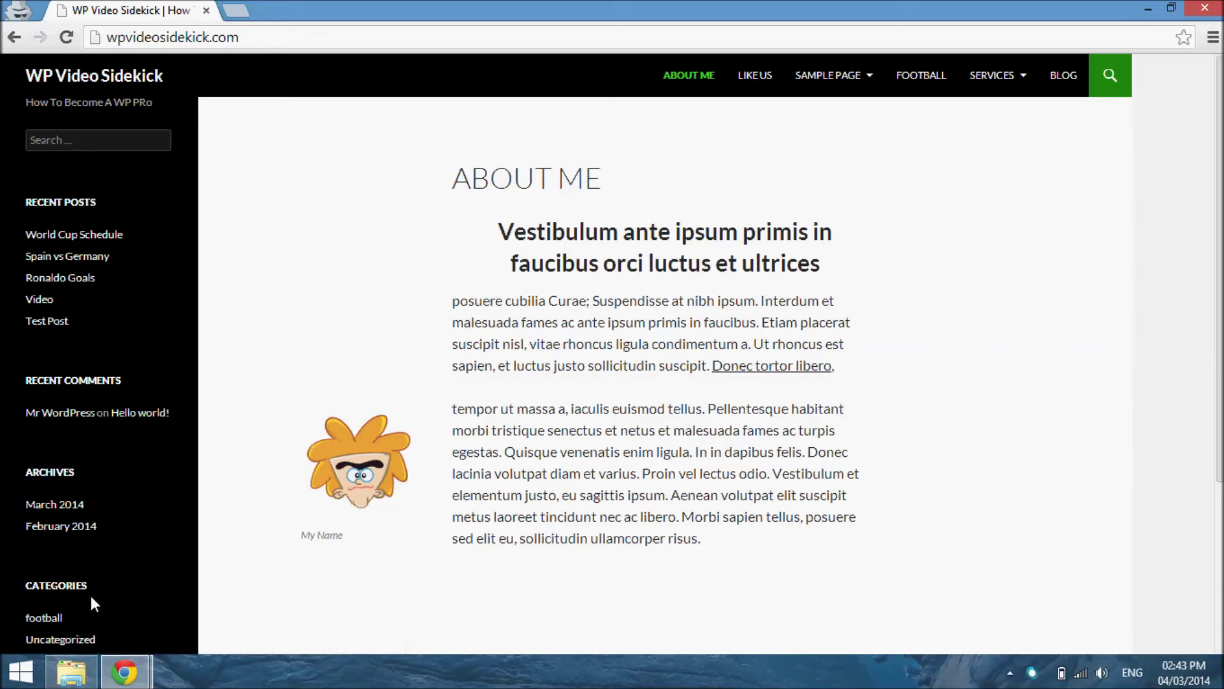
Scroll down the About Me page and back up past the 'My Name' cartoon image
scroll(90, 599, down, 4)
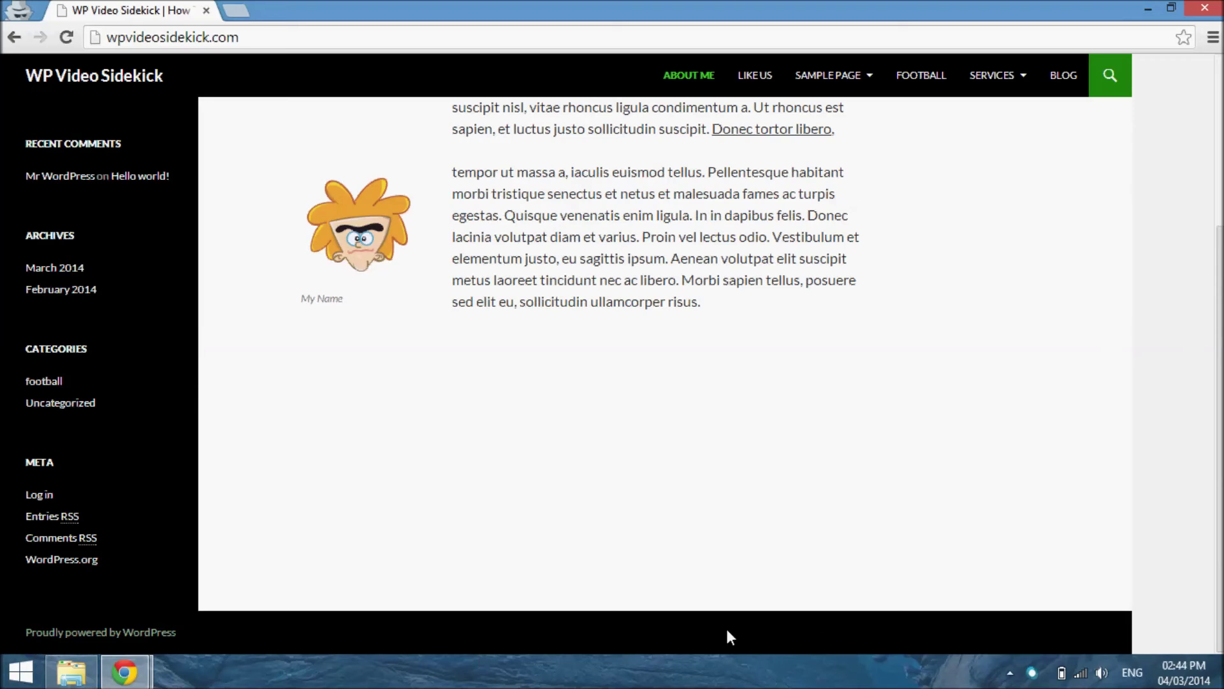
scroll(812, 633, up, 4)
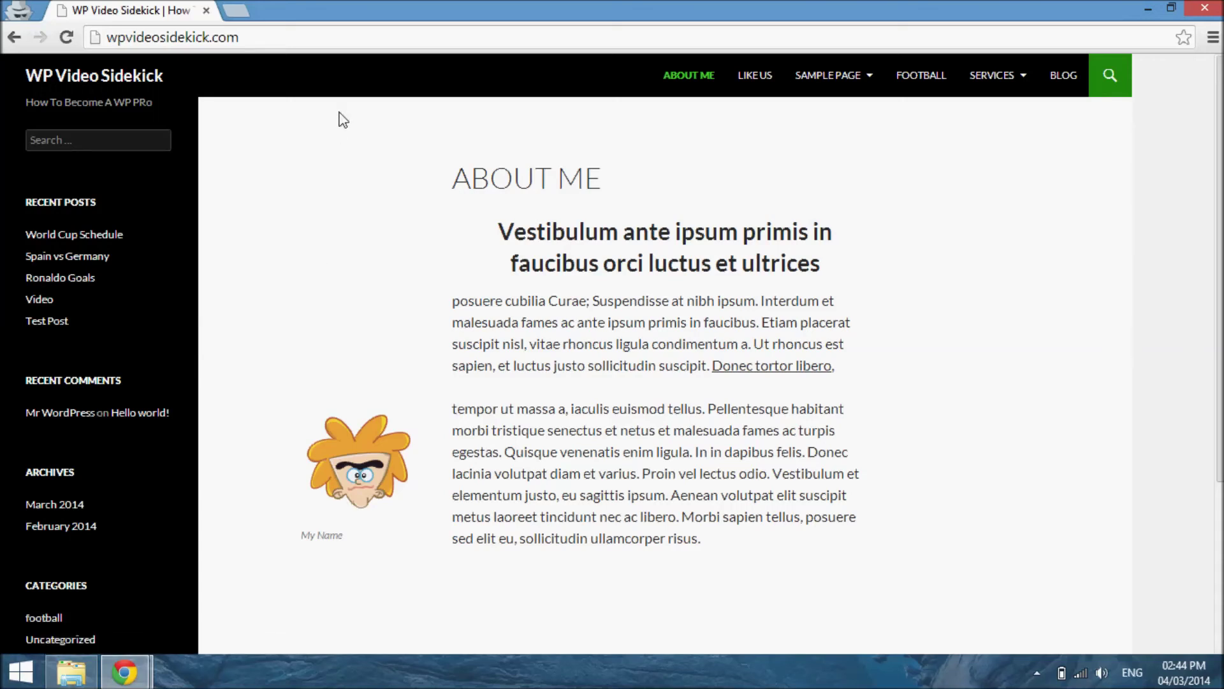
Switch to the Chrome window showing Manage Themes, with Twenty Fourteen active
mouse_move(124, 672)
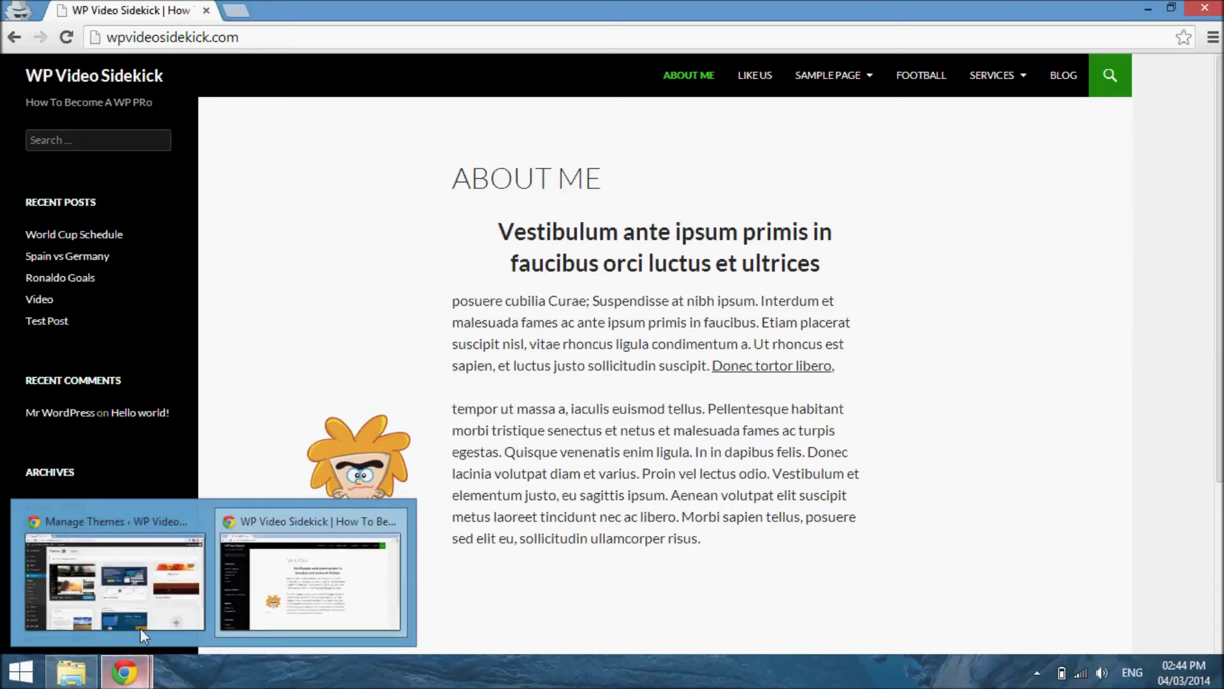
click(157, 592)
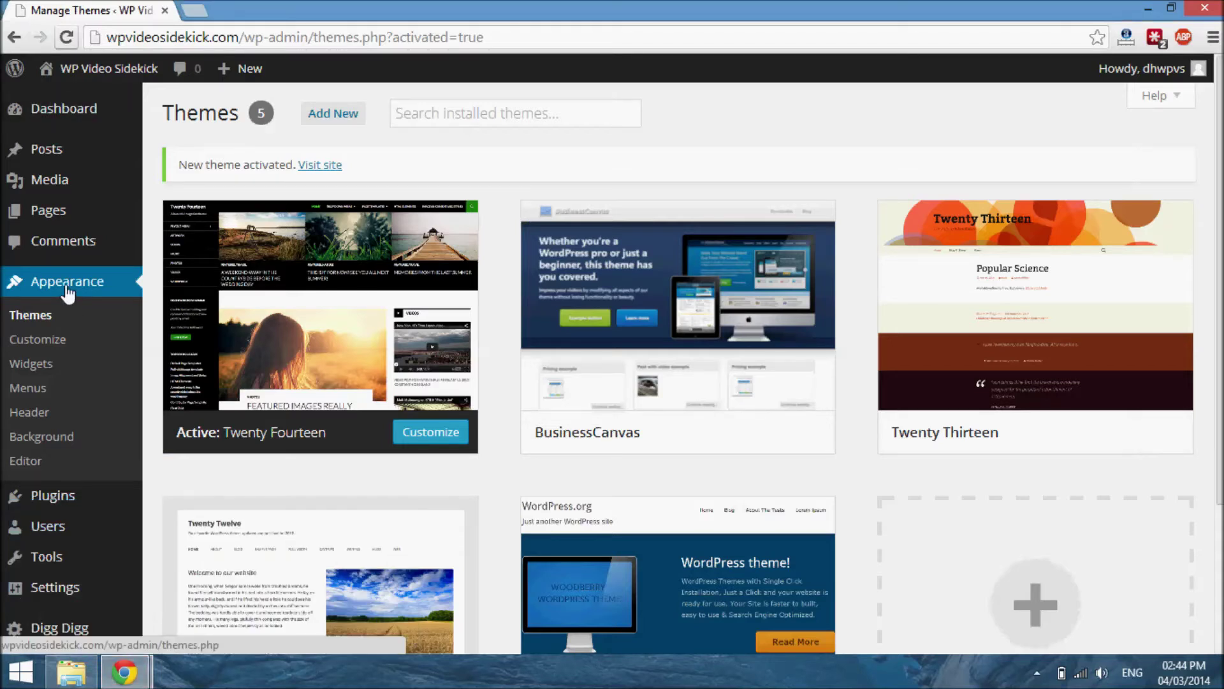
Open Appearance > Widgets to view the Primary Sidebar's Search, Recent Posts, Archives and other widgets
click(28, 364)
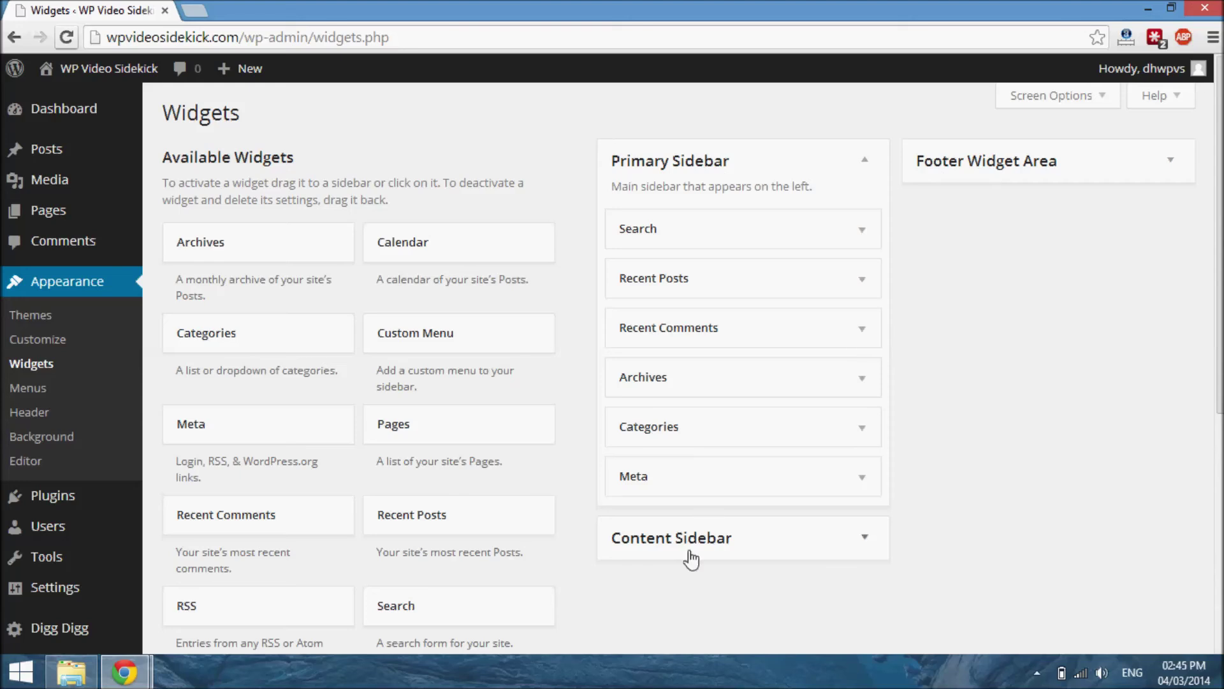
scroll(680, 593, down, 4)
scroll(684, 593, up, 4)
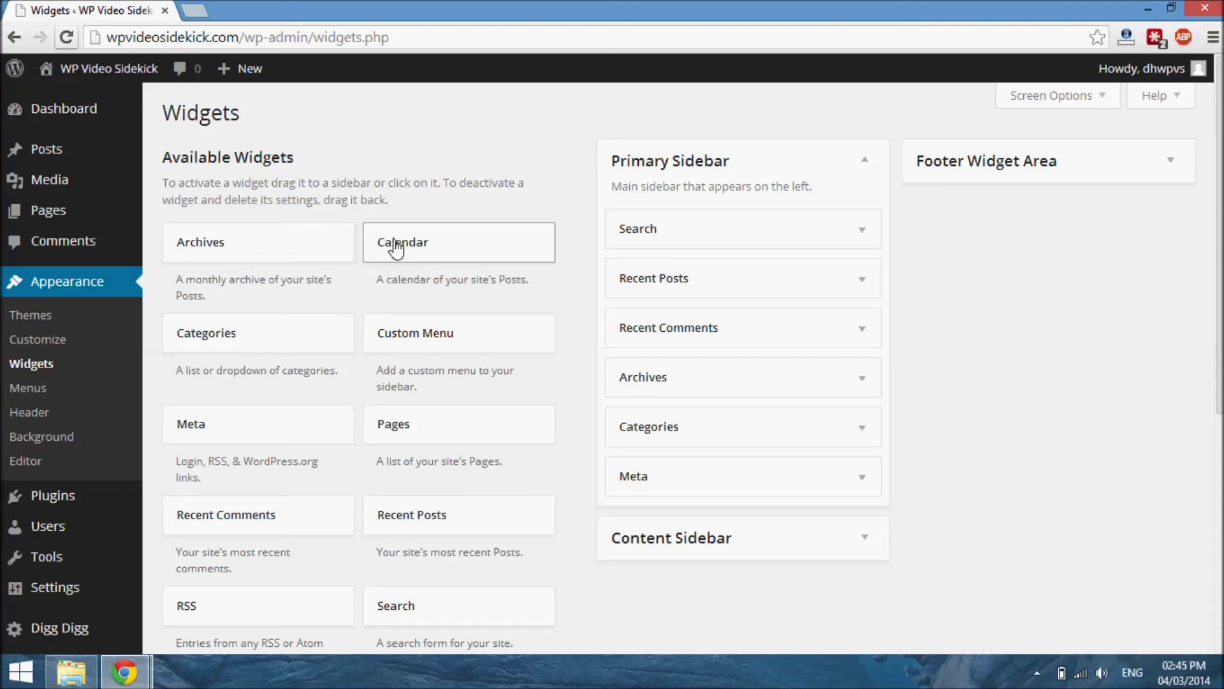
Drag the Calendar widget to the top of the Primary Sidebar and look at its title field
drag(445, 249, 638, 229)
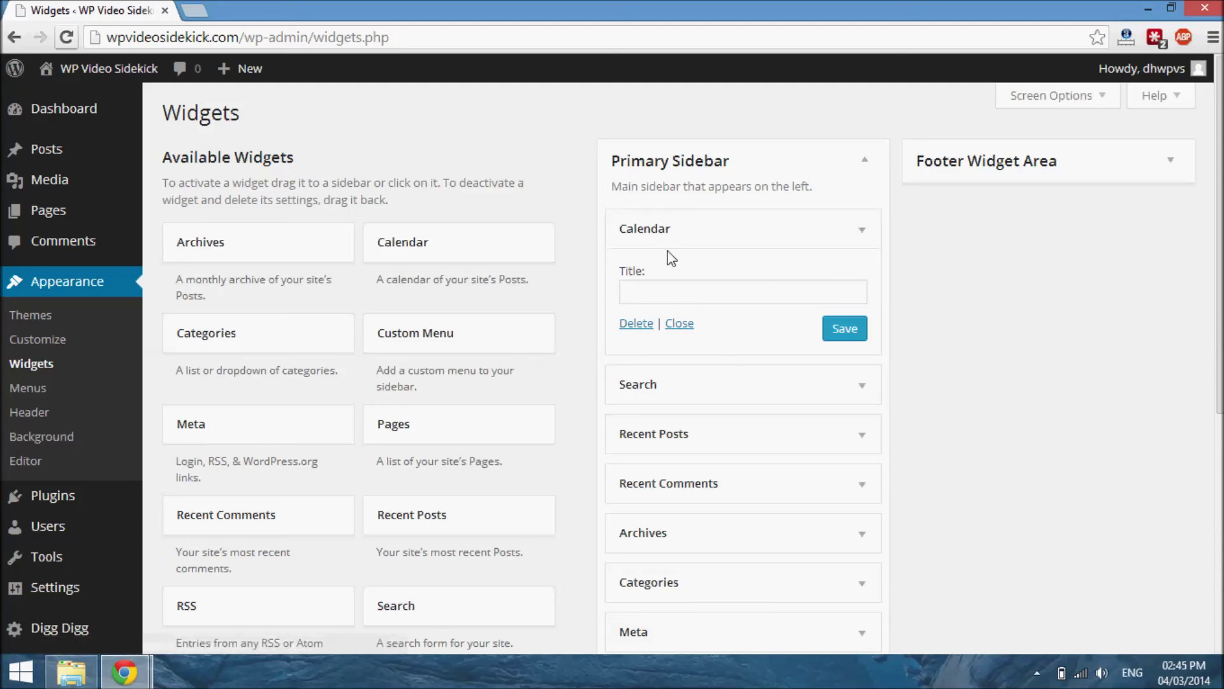
click(687, 294)
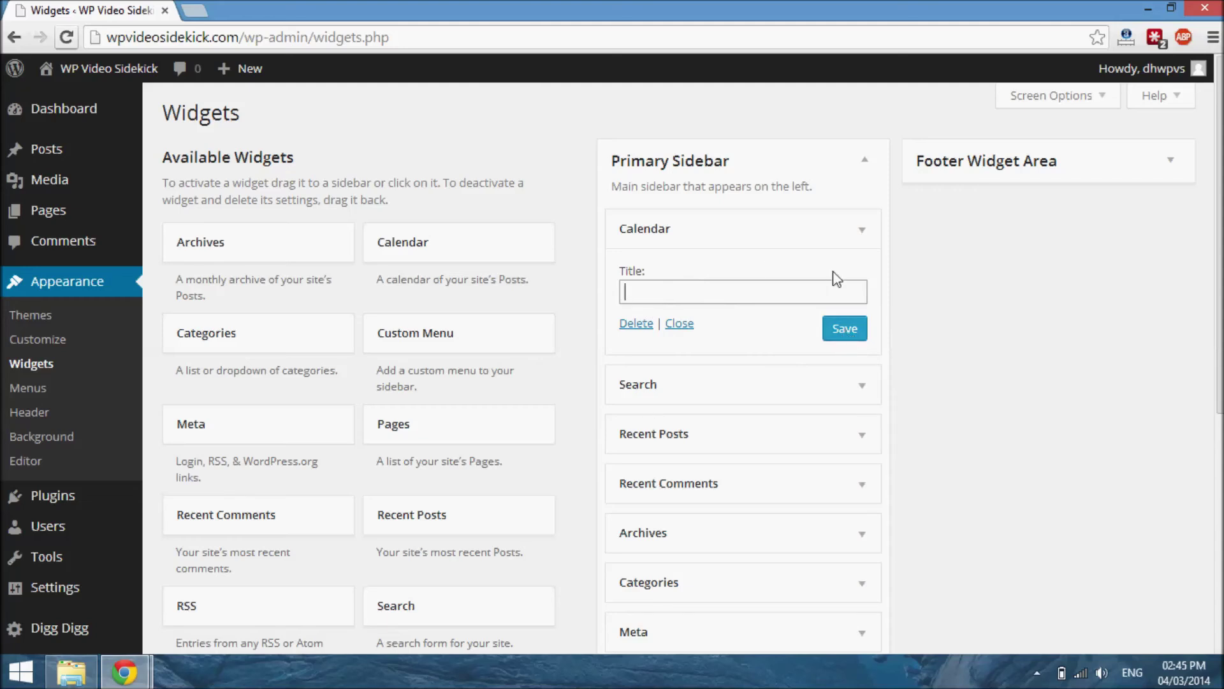
click(862, 230)
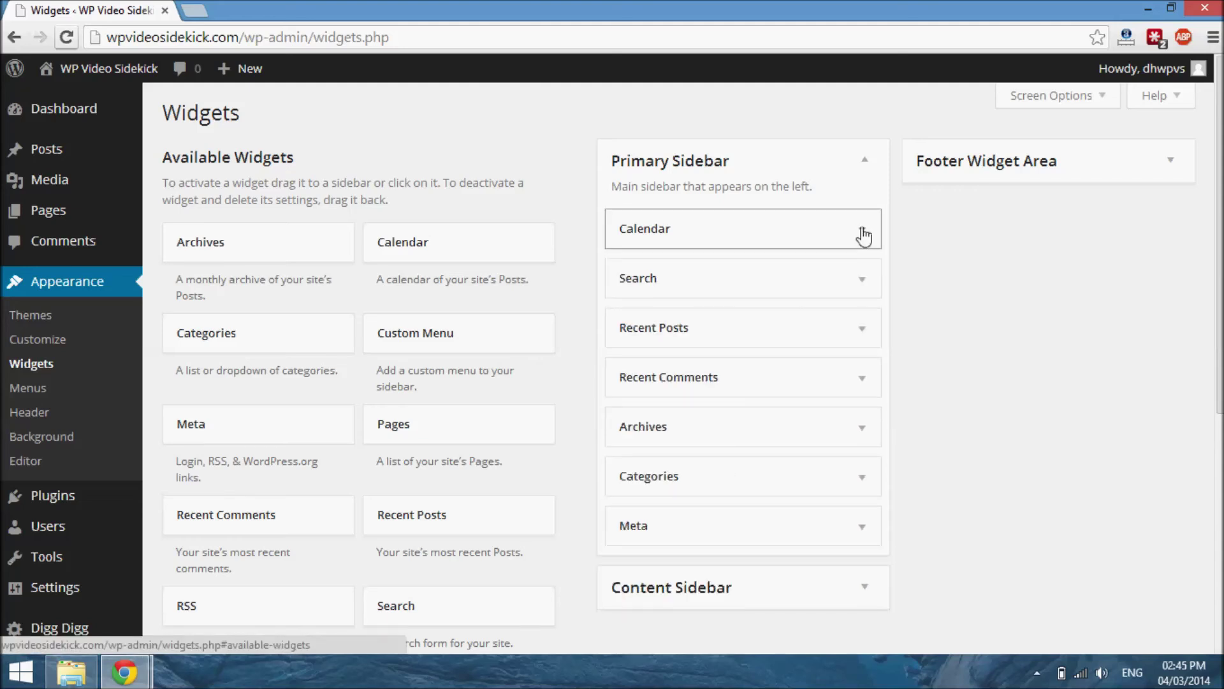
click(863, 233)
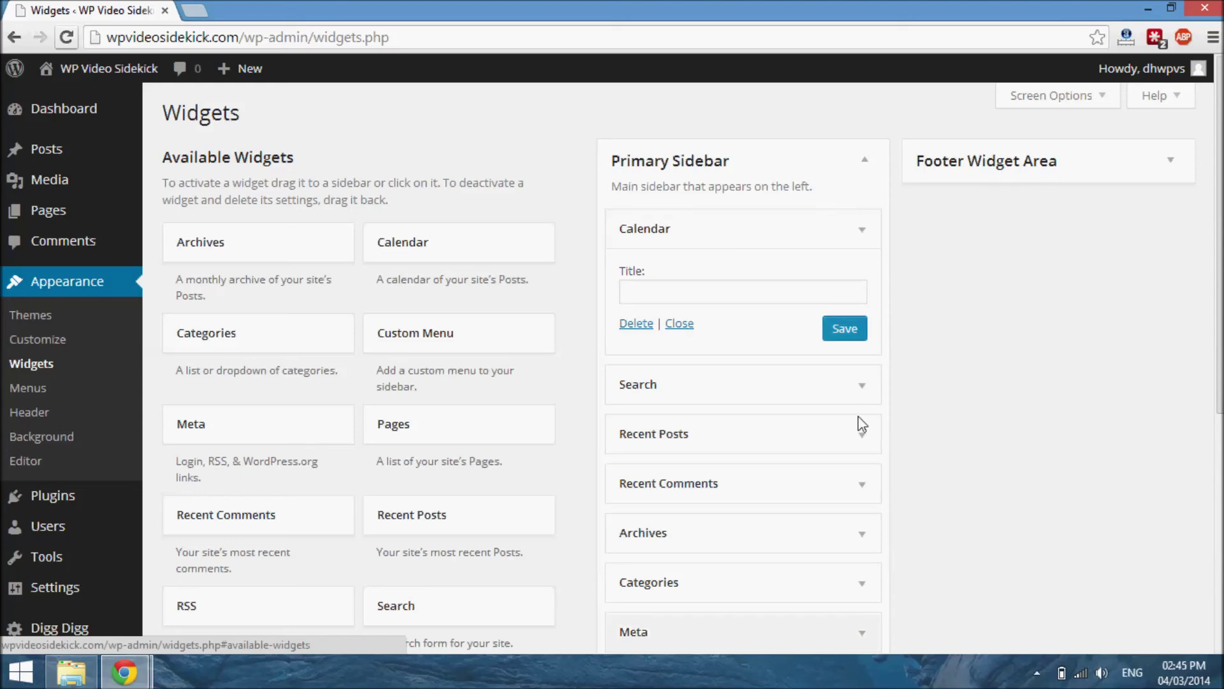
Expand and collapse the Search, Recent Posts and Calendar widgets to inspect their settings
click(864, 386)
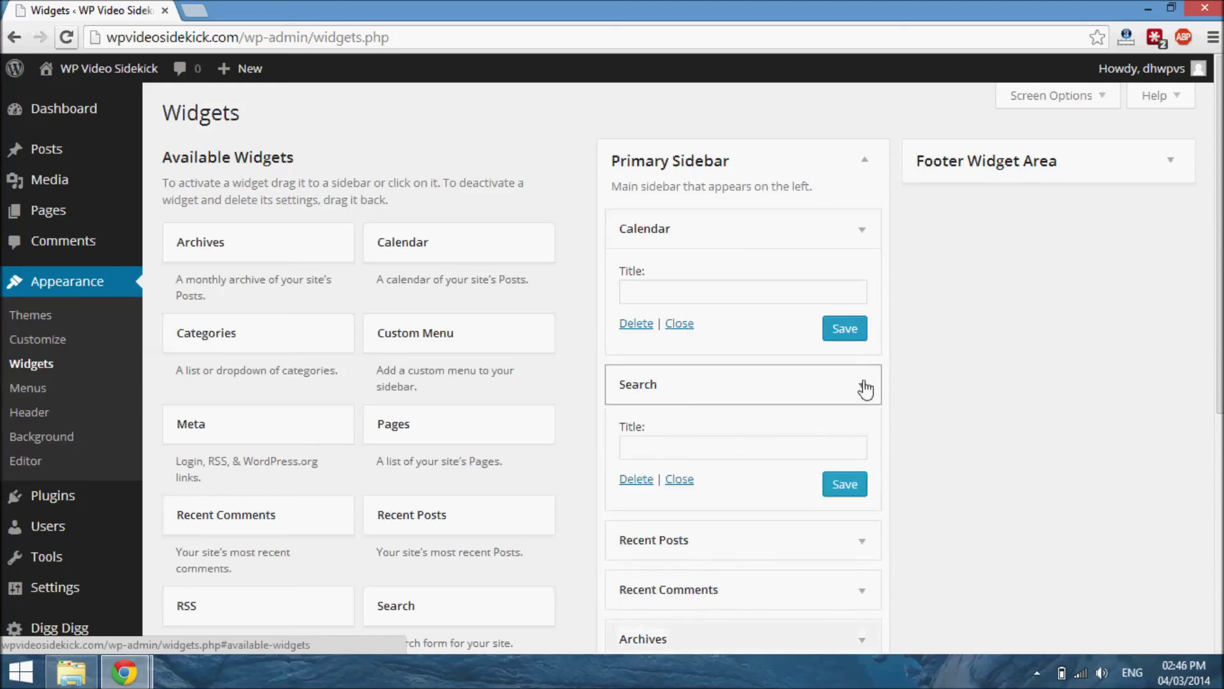
click(863, 385)
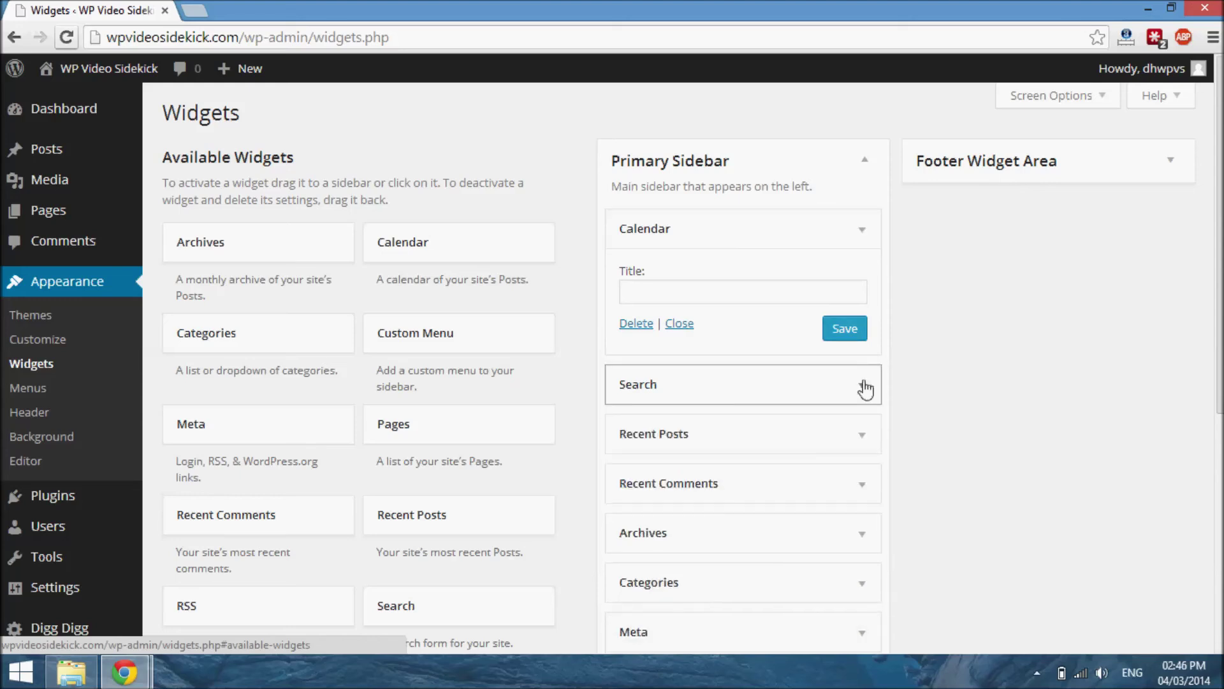
click(864, 436)
click(865, 436)
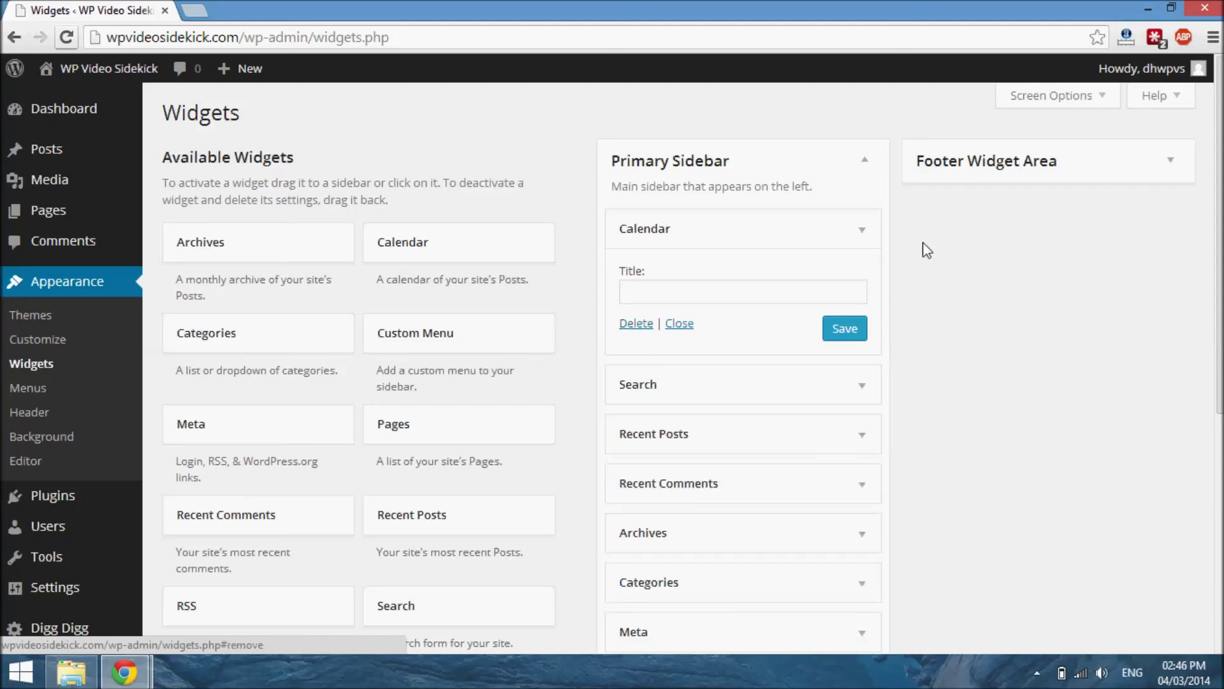
click(870, 239)
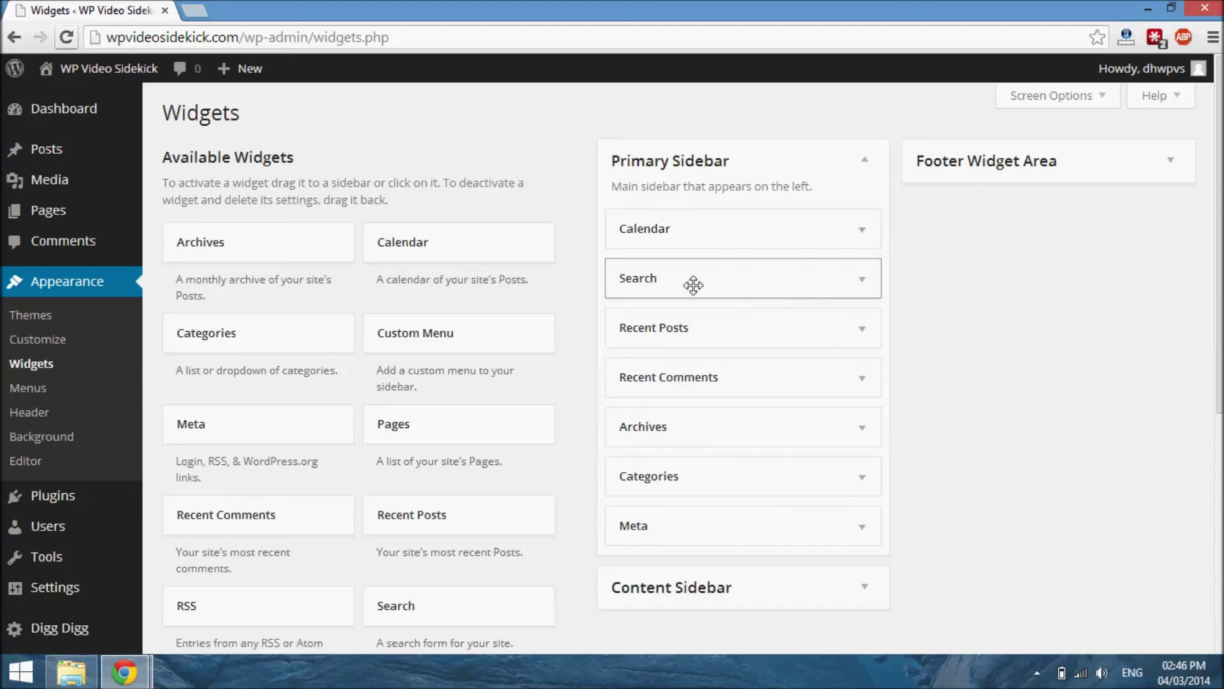
Remove Calendar, Archives, Meta and Categories from the sidebar, then add Custom Menu at the top
click(873, 235)
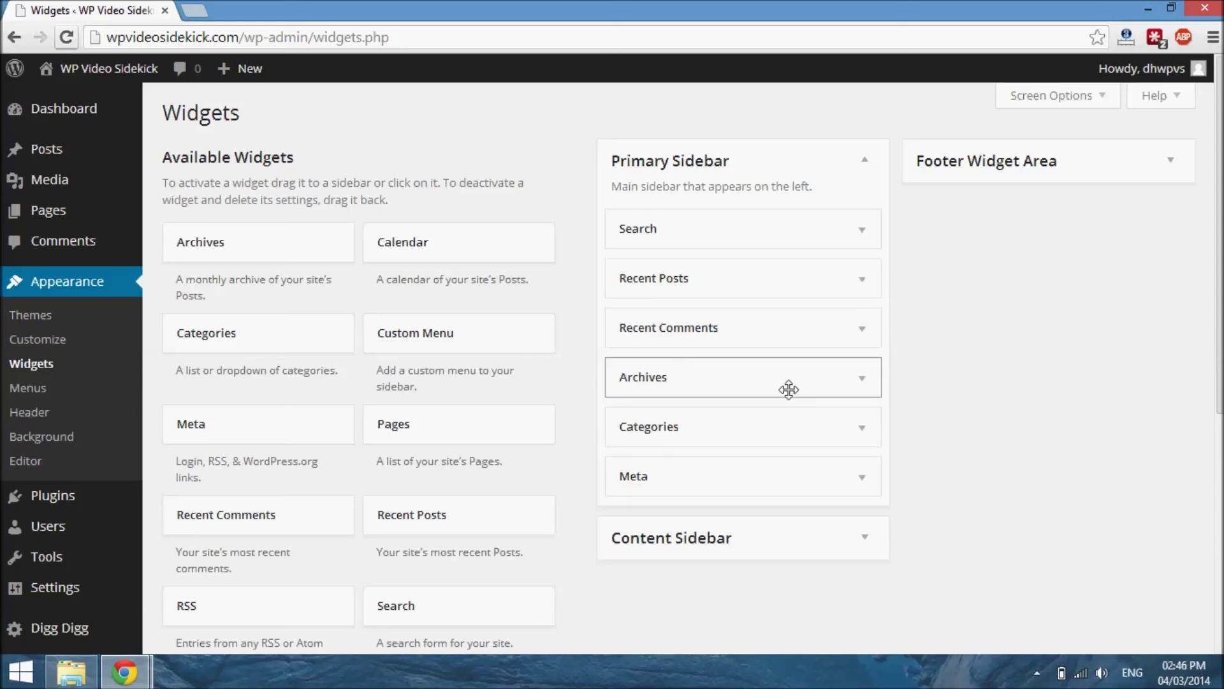
drag(788, 389, 347, 404)
drag(716, 432, 294, 398)
drag(718, 380, 319, 389)
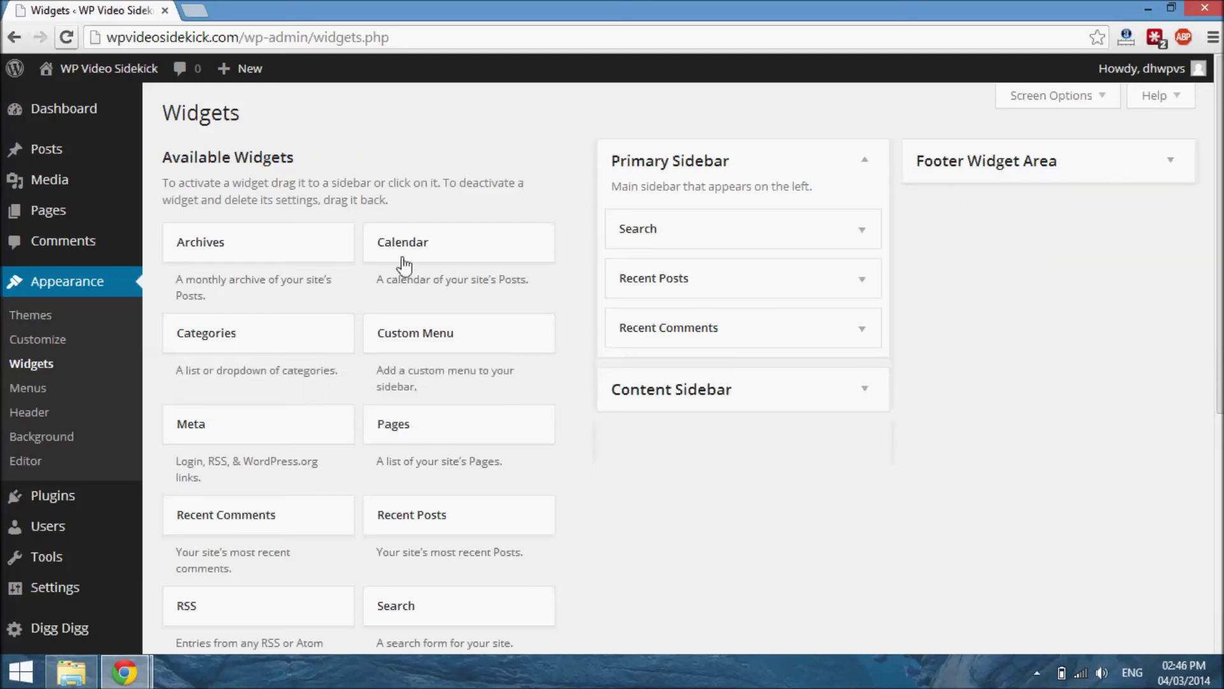
drag(606, 338, 667, 241)
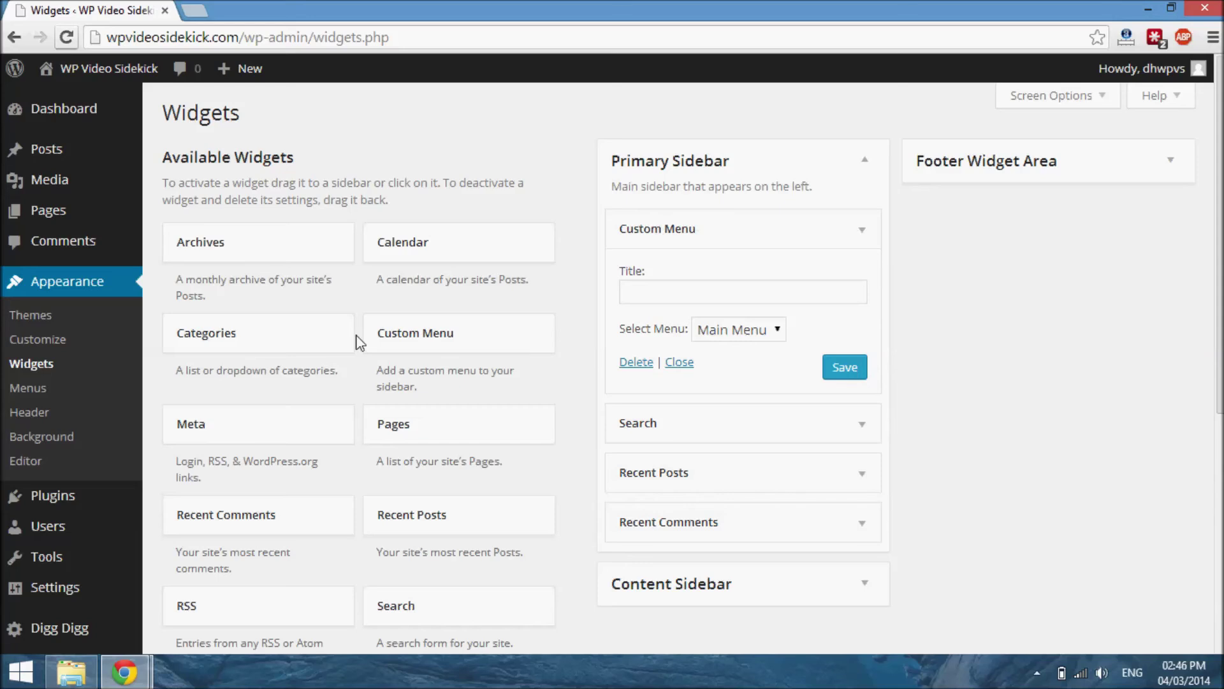
Check the Select Menu dropdown of the Primary Sidebar's Custom Menu widget, keep Main Menu, and save
scroll(303, 390, down, 5)
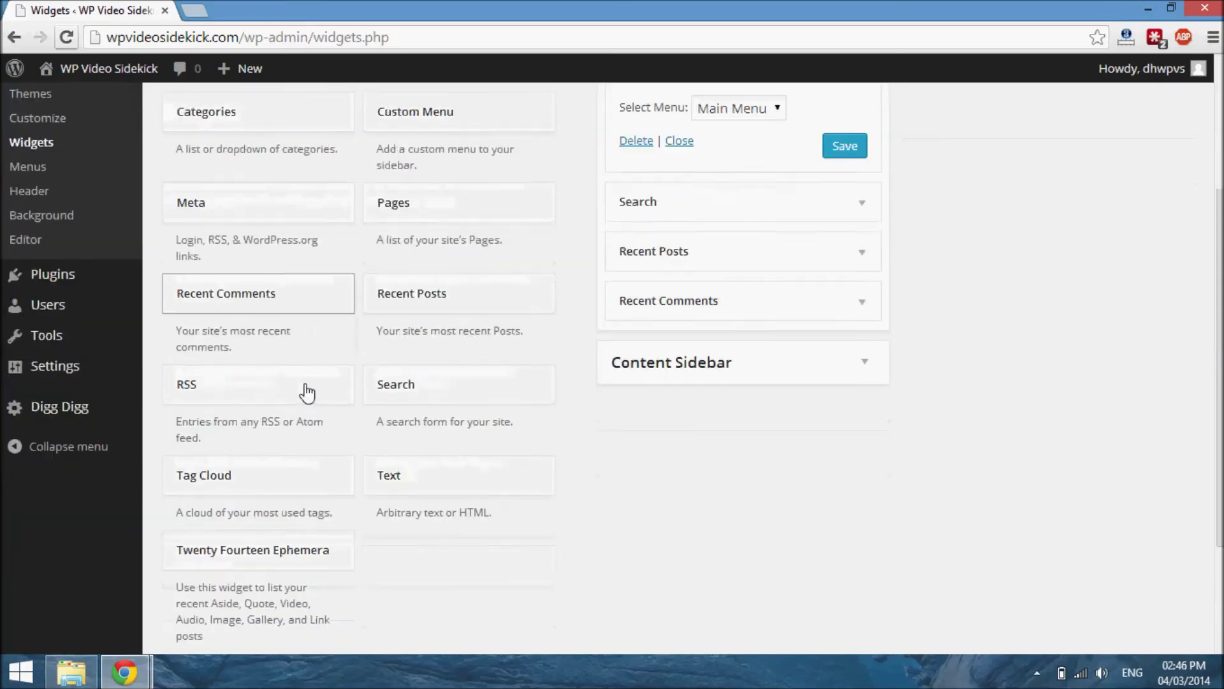
scroll(305, 391, up, 5)
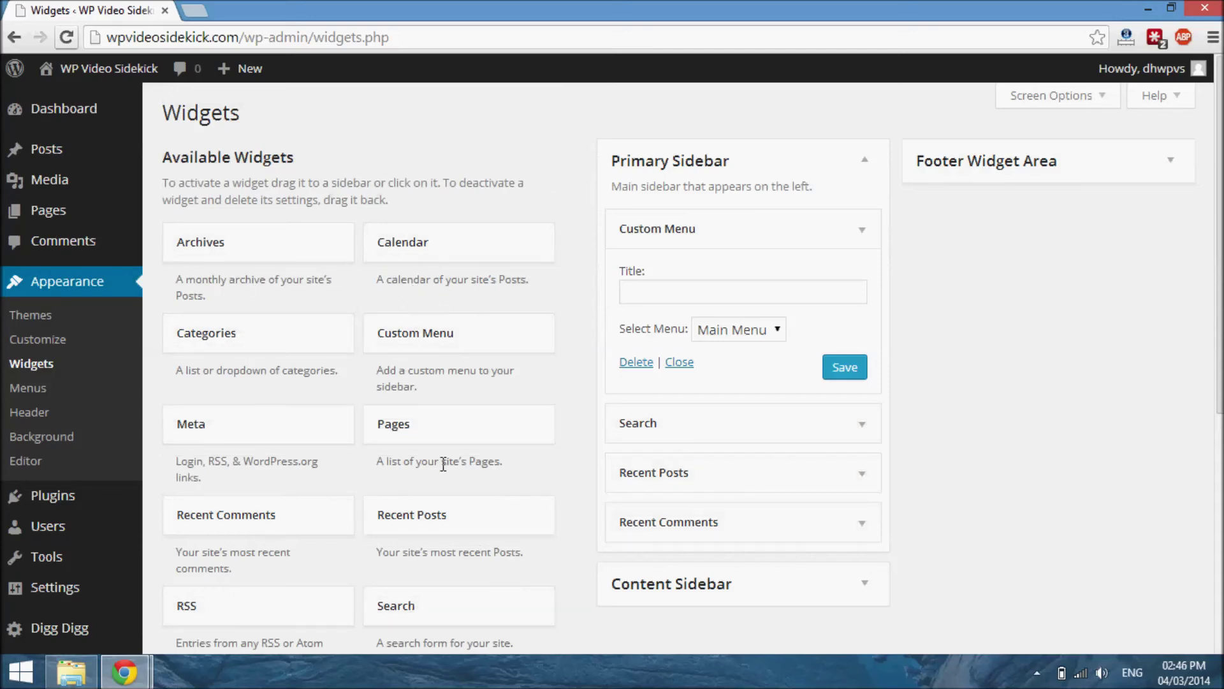
scroll(422, 547, down, 6)
scroll(424, 547, up, 6)
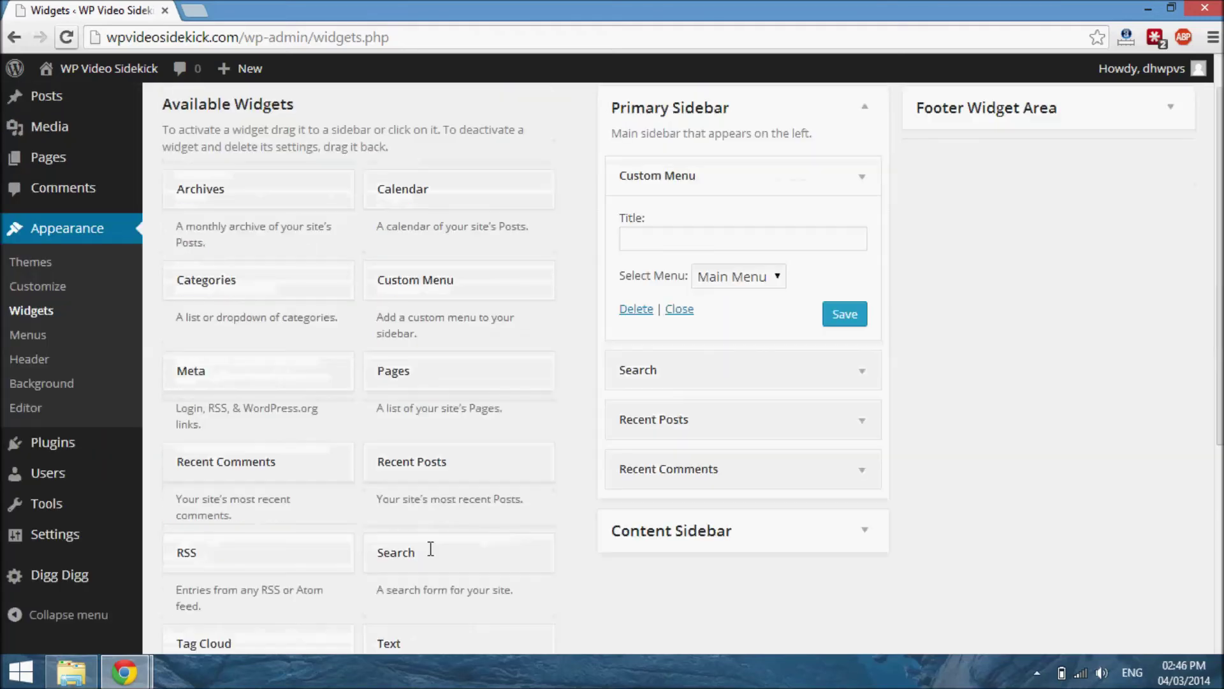
scroll(424, 402, down, 4)
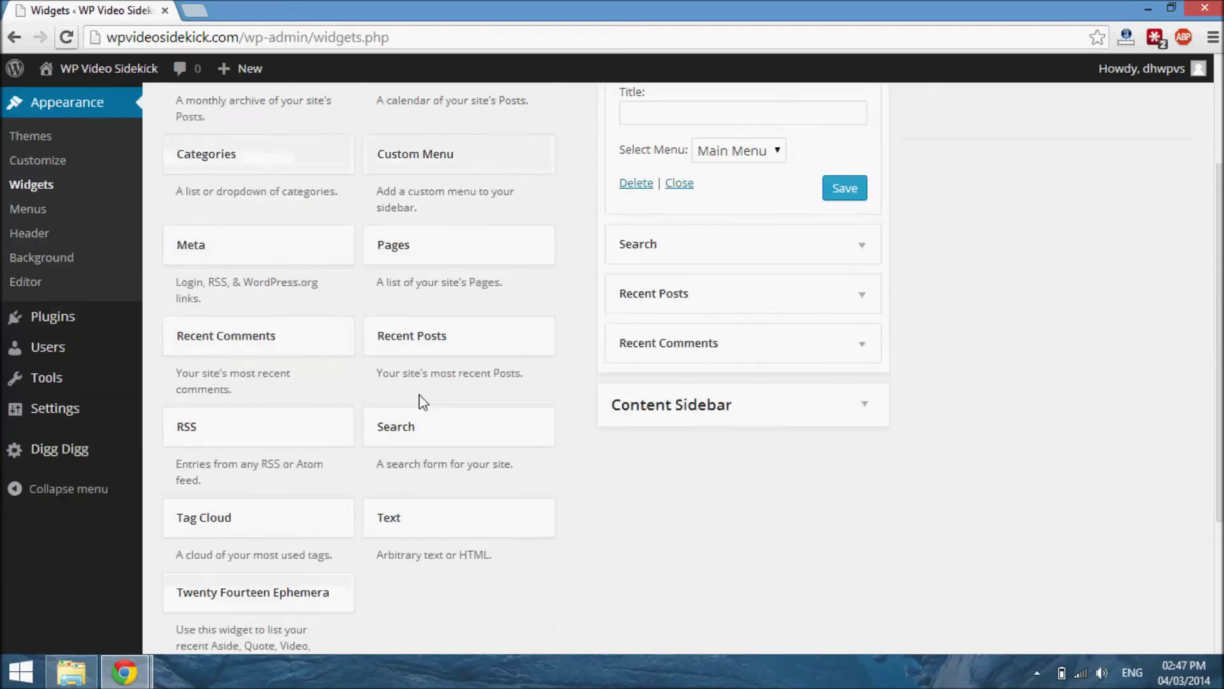
scroll(425, 402, down, 1)
scroll(426, 403, up, 5)
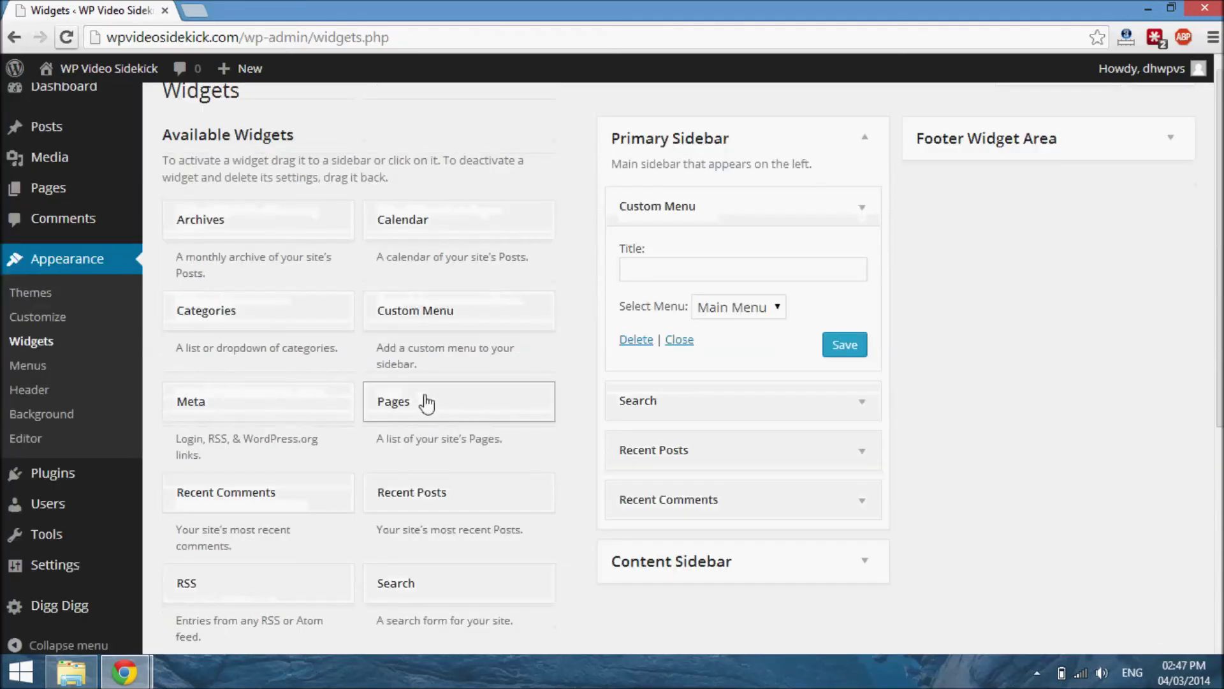
scroll(425, 402, up, 1)
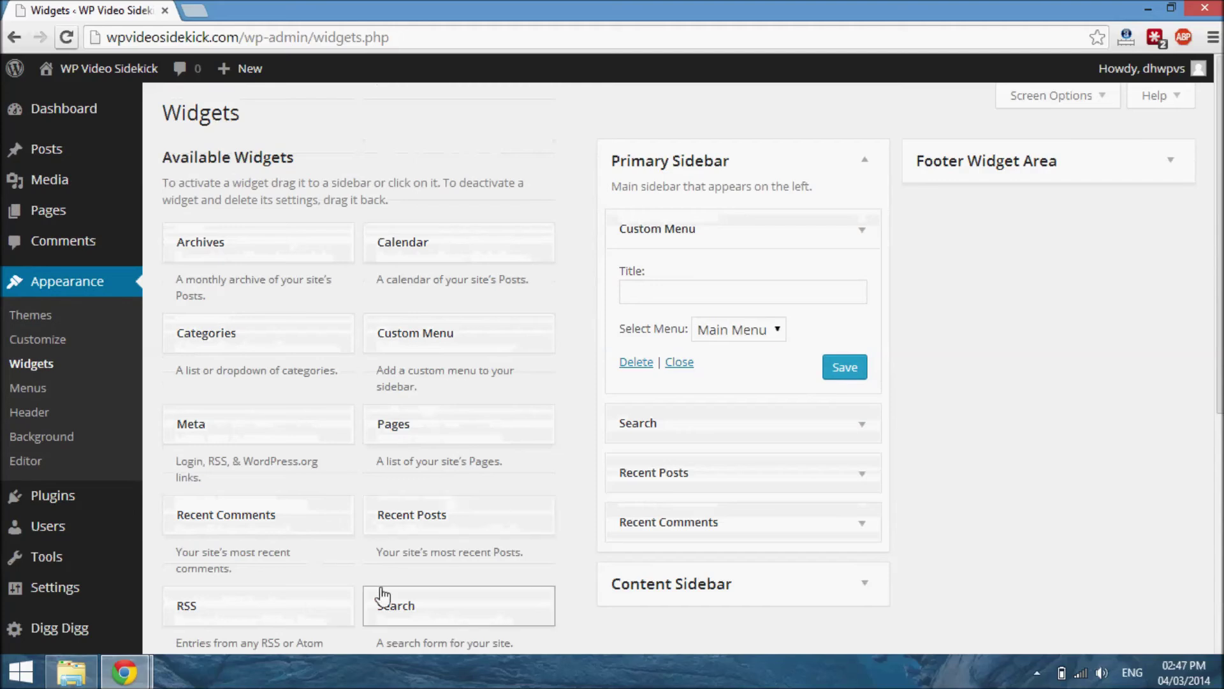
scroll(421, 593, down, 6)
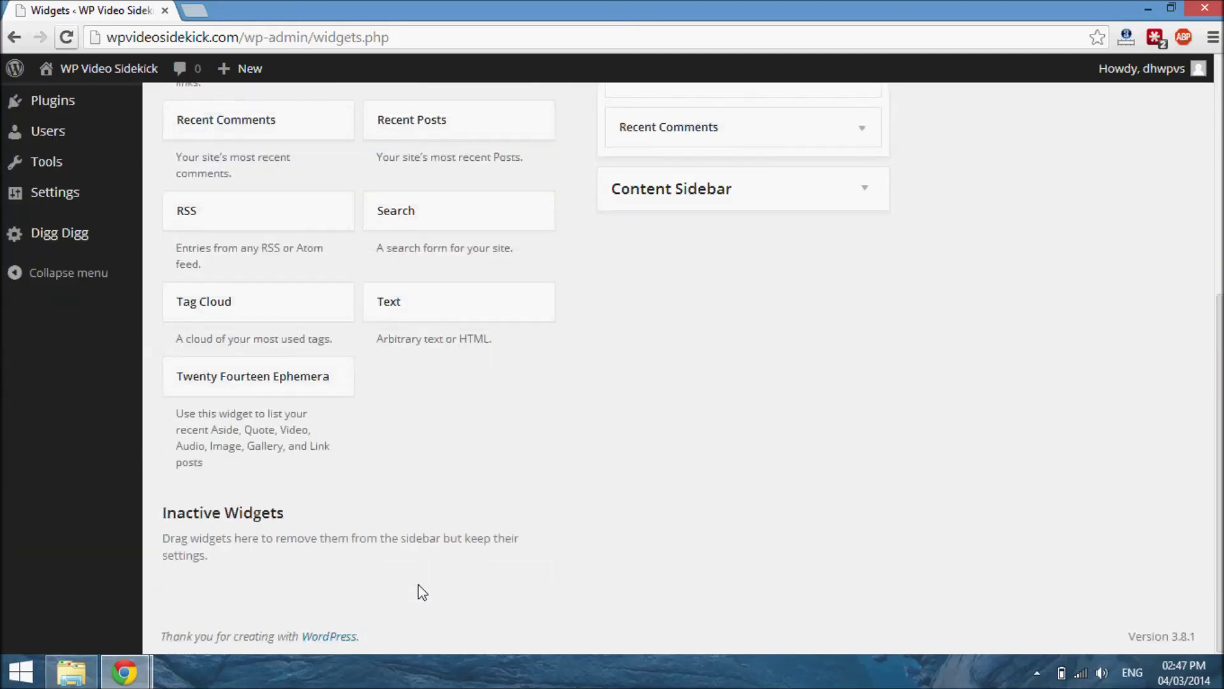
scroll(422, 451, up, 6)
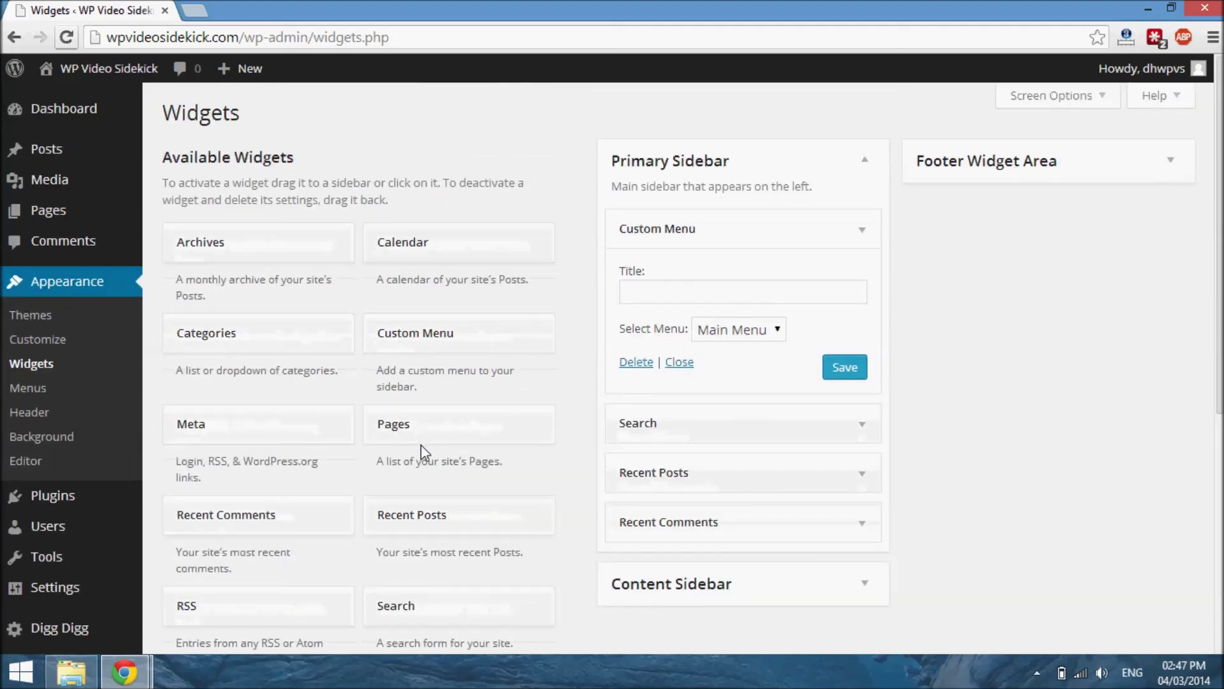
scroll(421, 445, down, 6)
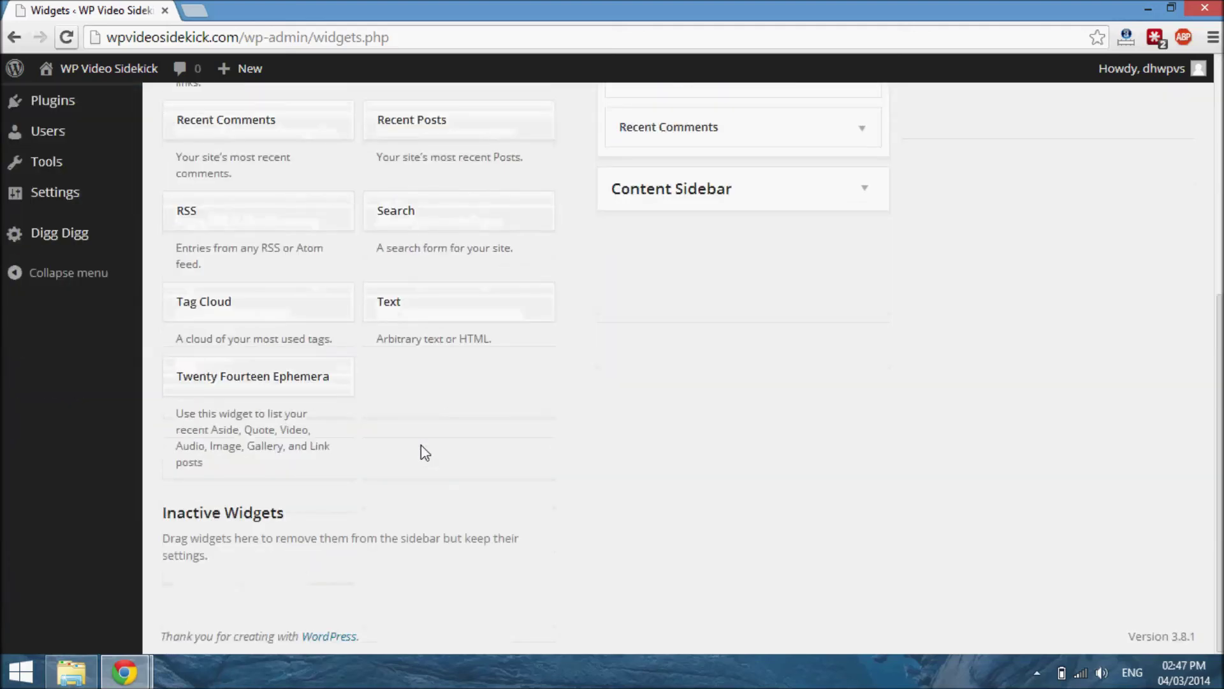
scroll(421, 445, up, 6)
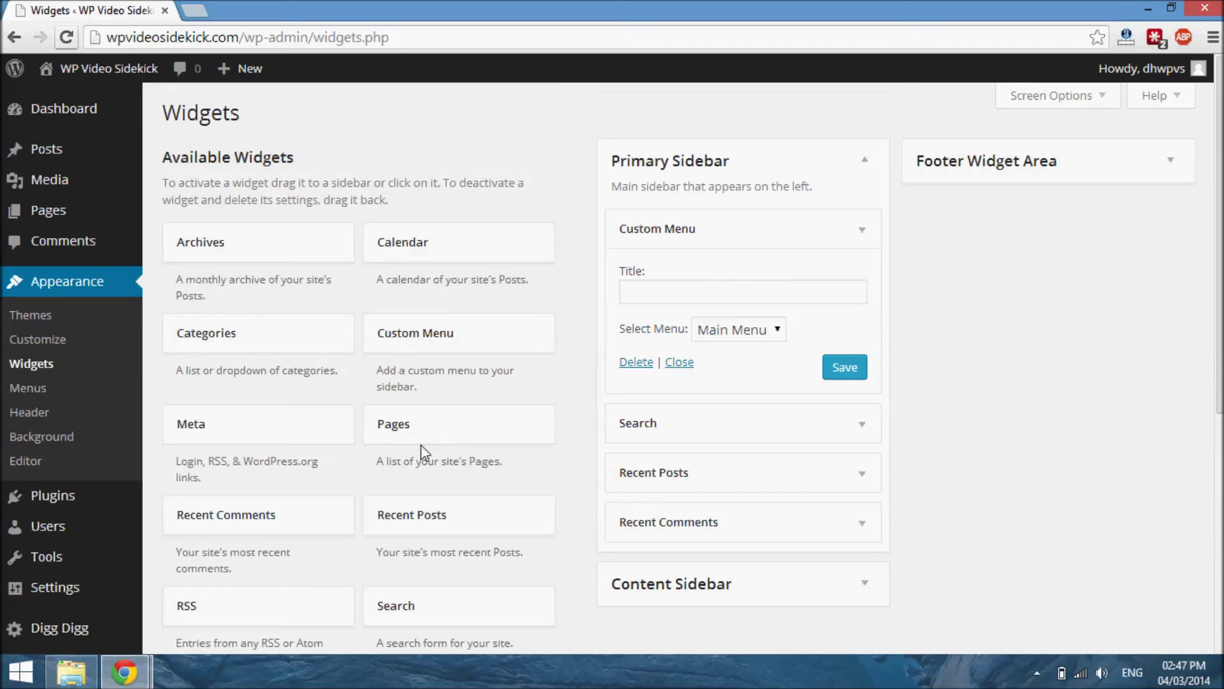
scroll(421, 445, down, 6)
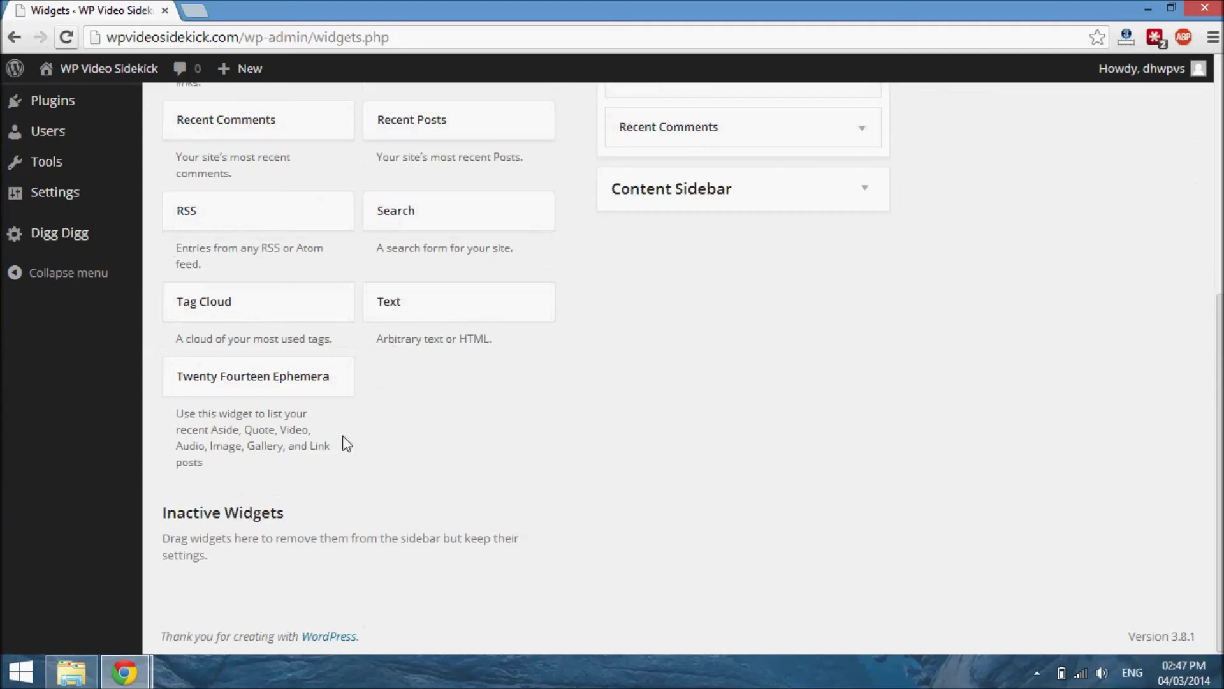
scroll(345, 442, up, 4)
scroll(342, 443, up, 2)
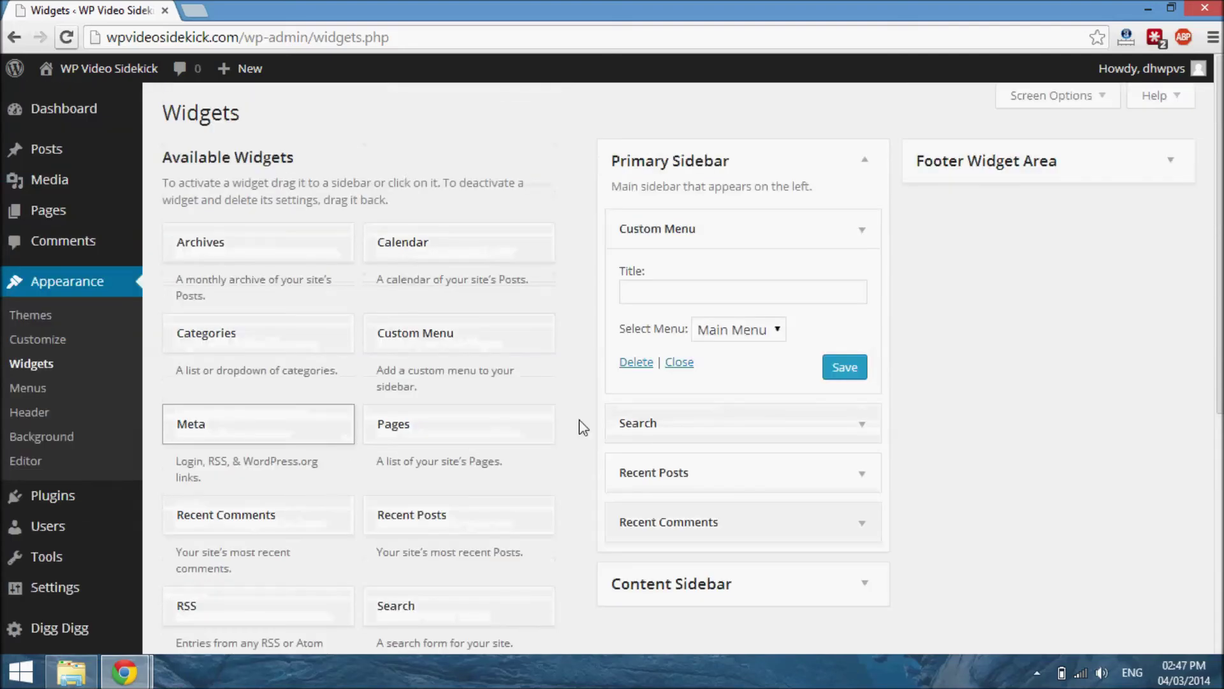
click(779, 330)
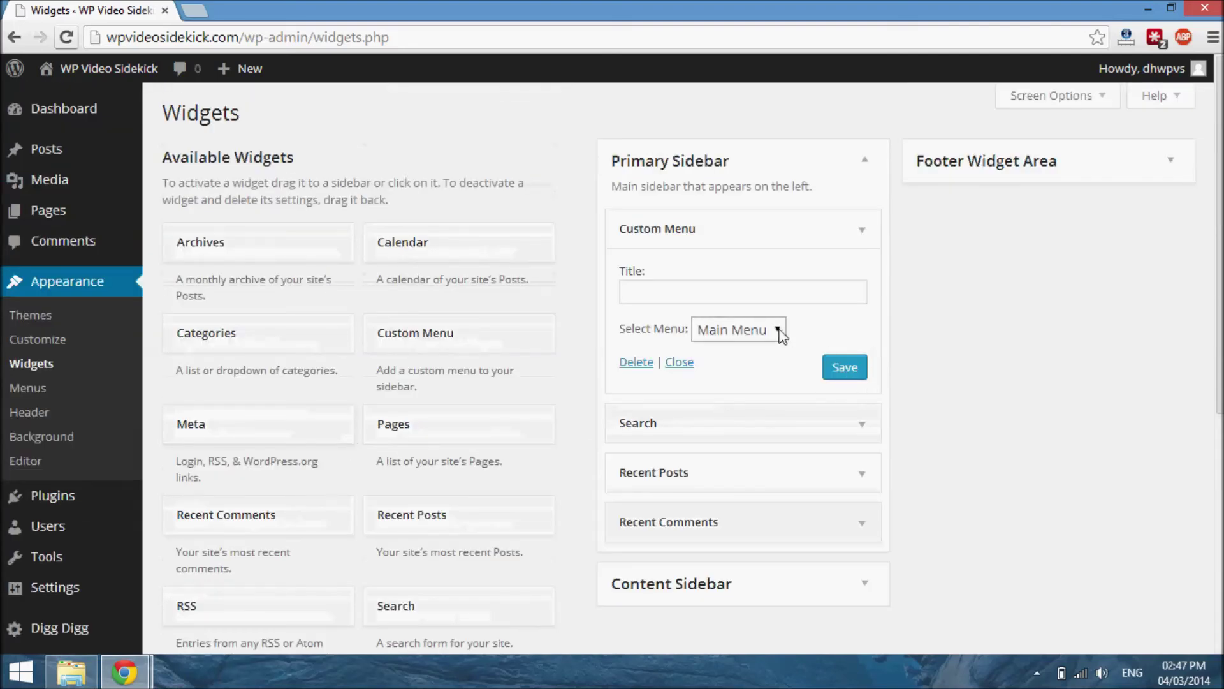
click(778, 328)
click(845, 371)
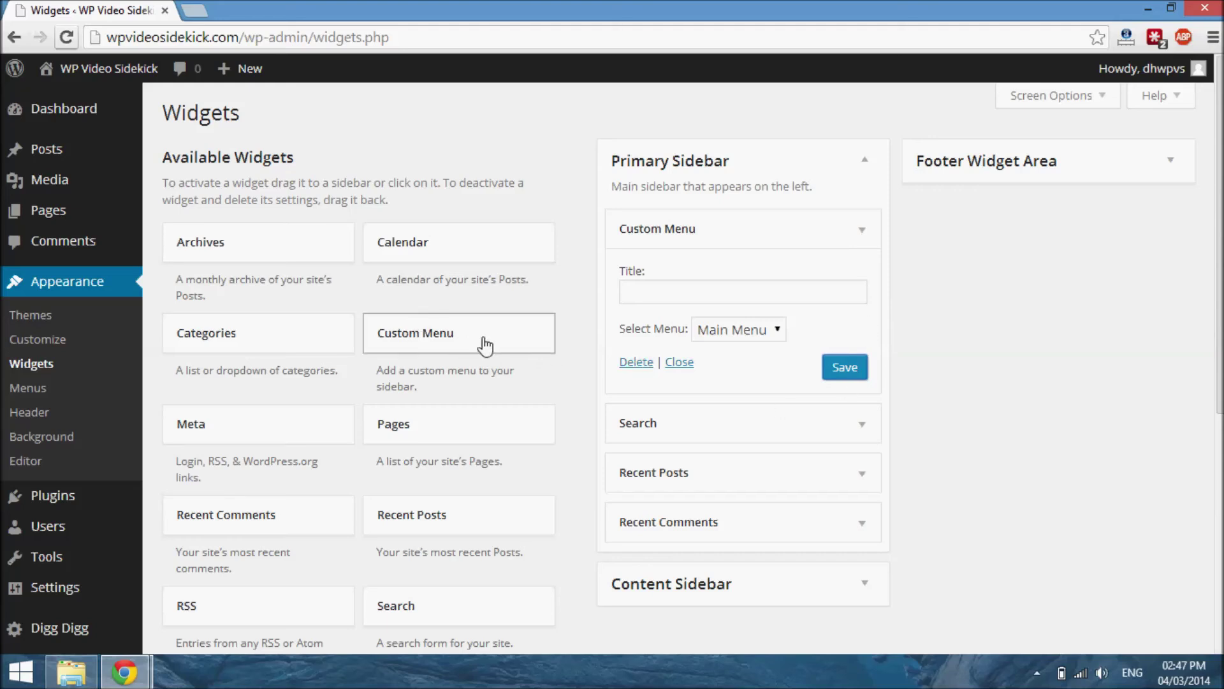
click(511, 347)
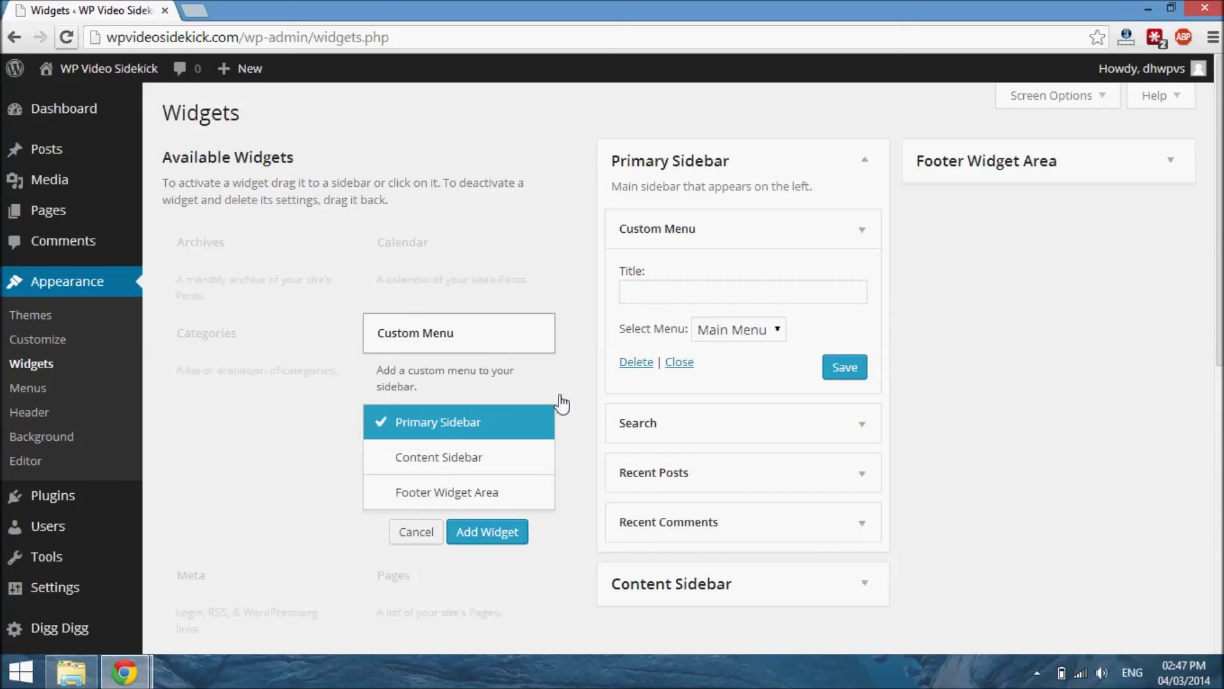
click(417, 532)
scroll(442, 542, down, 6)
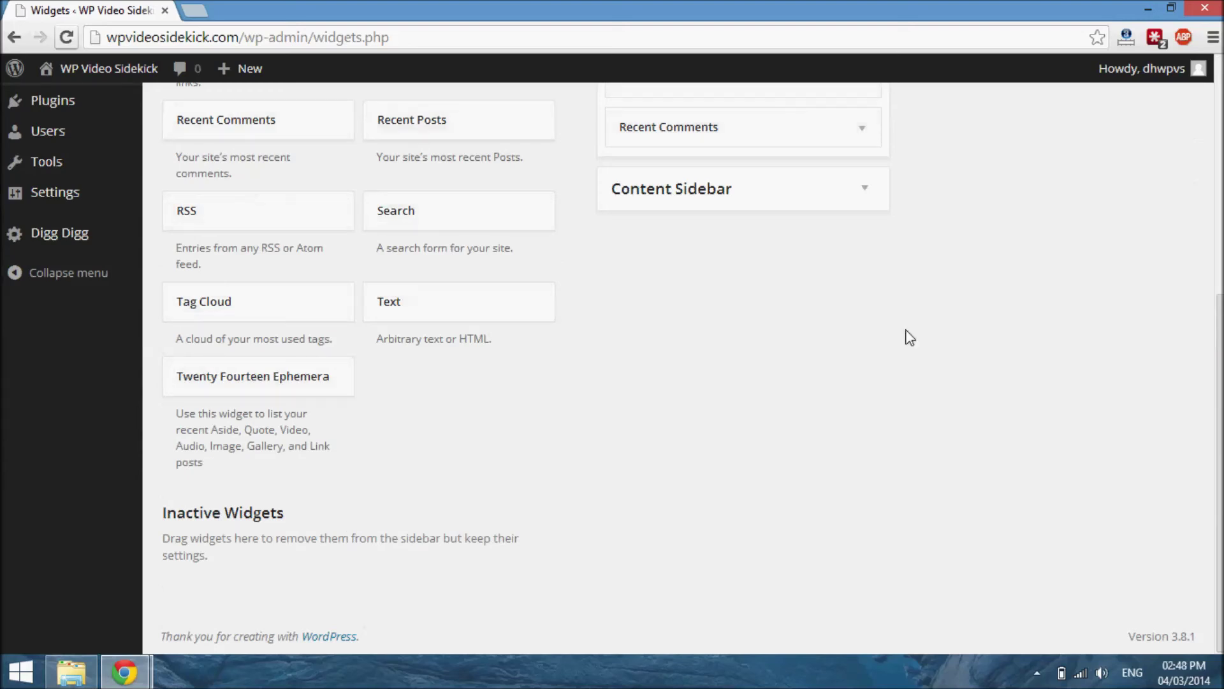
scroll(908, 337, up, 6)
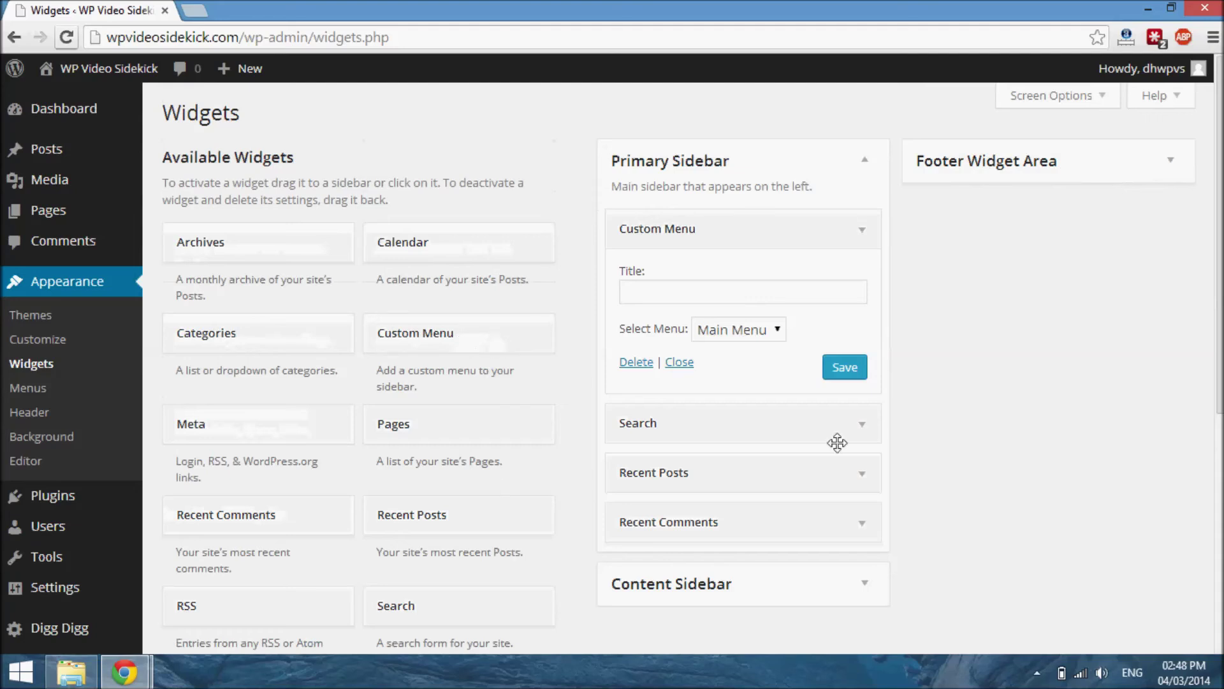
Add a Custom Menu widget from Available Widgets to the Footer Widget Area
click(477, 341)
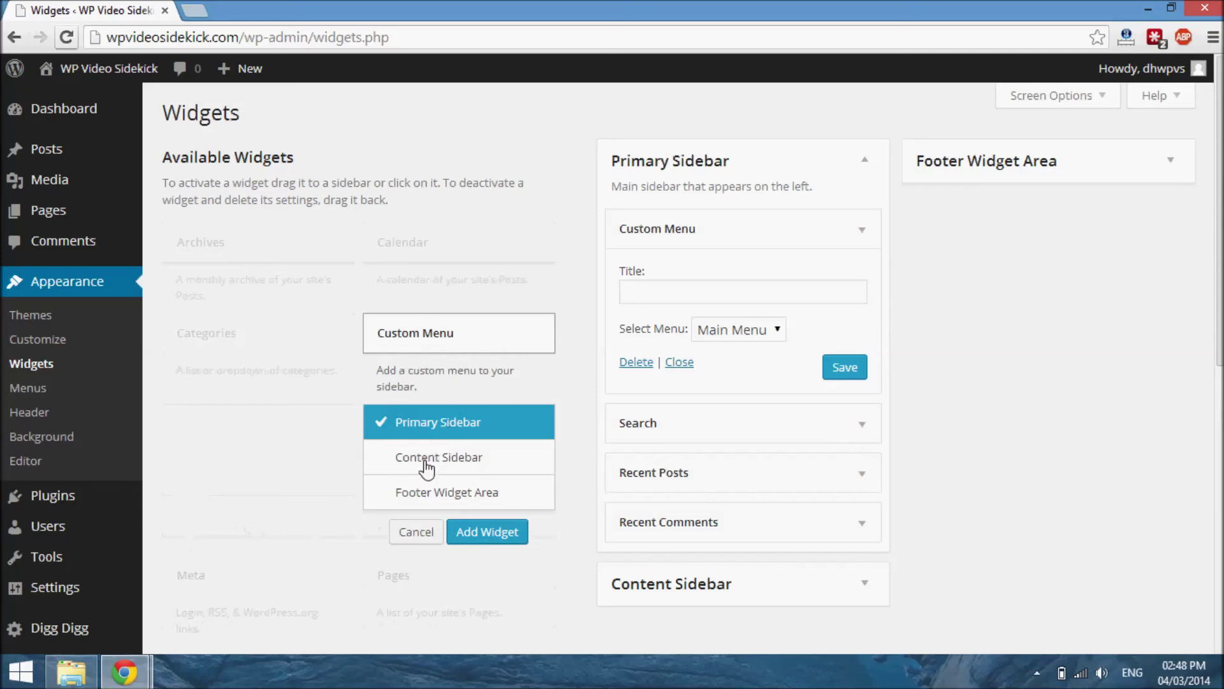
click(396, 497)
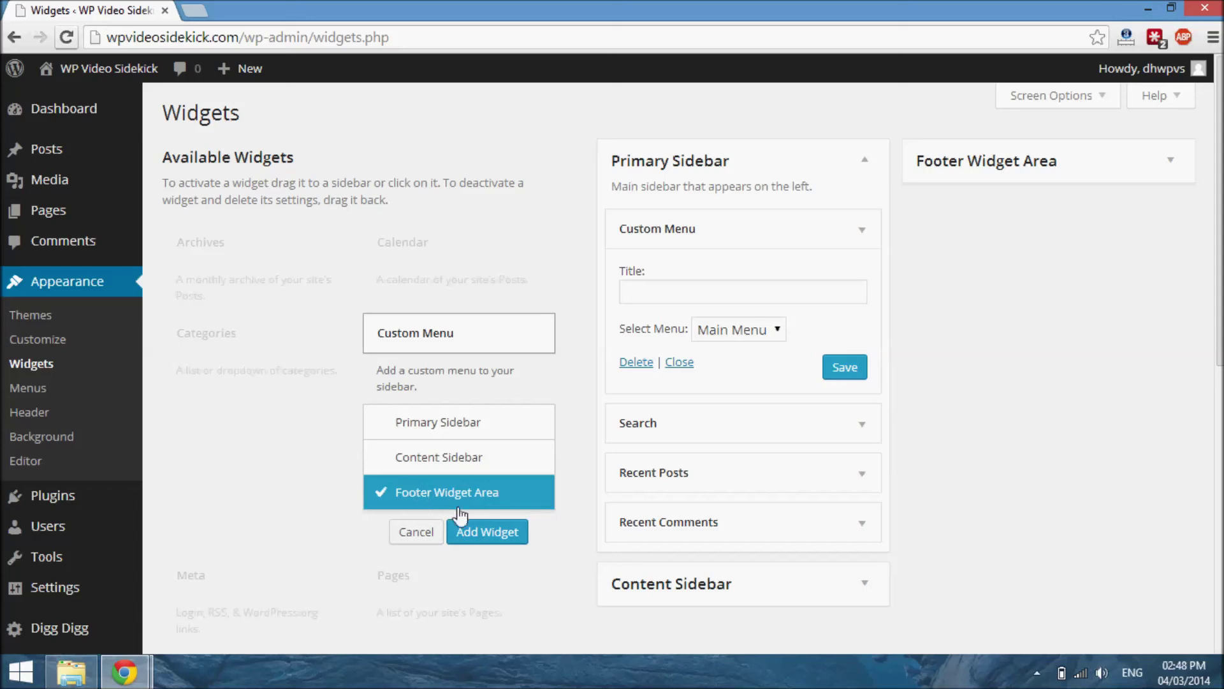
click(484, 535)
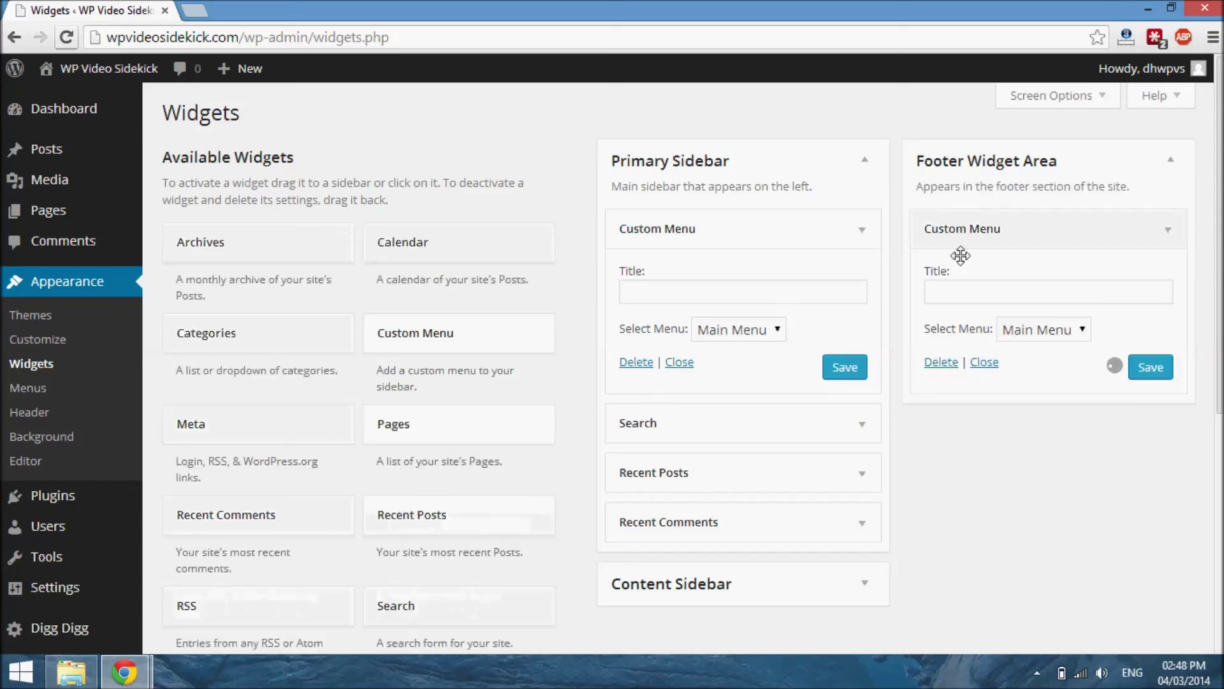
Keep Main Menu as the footer Custom Menu widget's menu and save it
click(1172, 236)
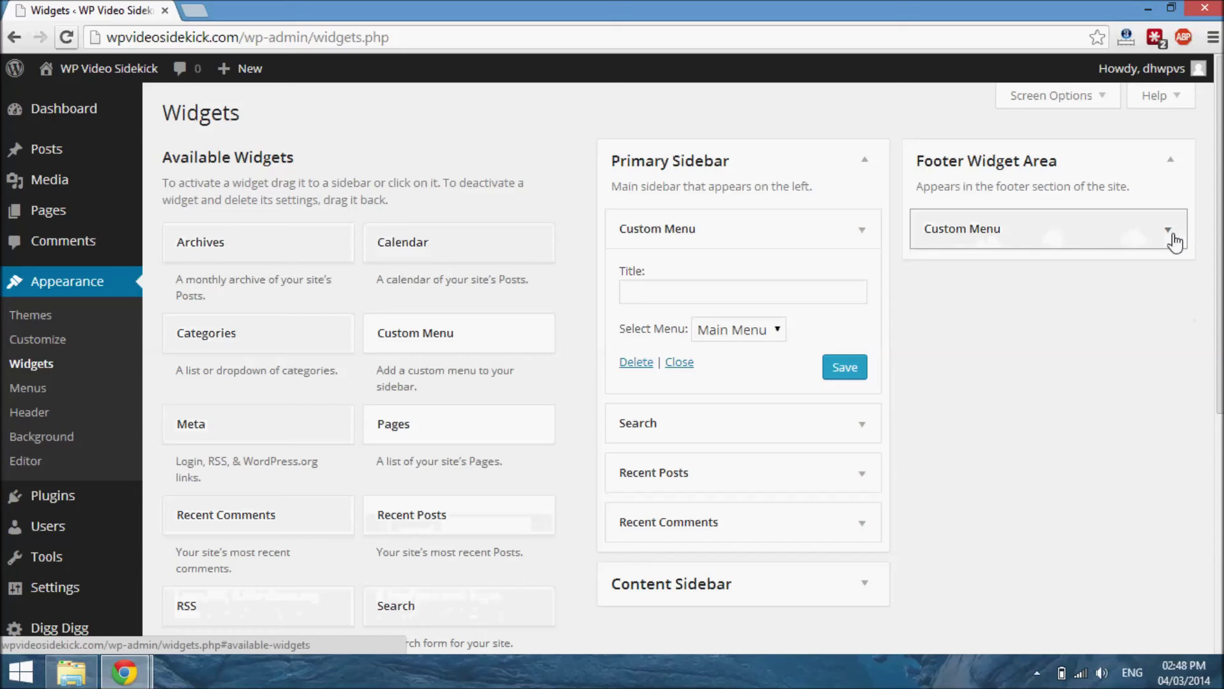
click(1172, 236)
click(1084, 330)
click(1087, 336)
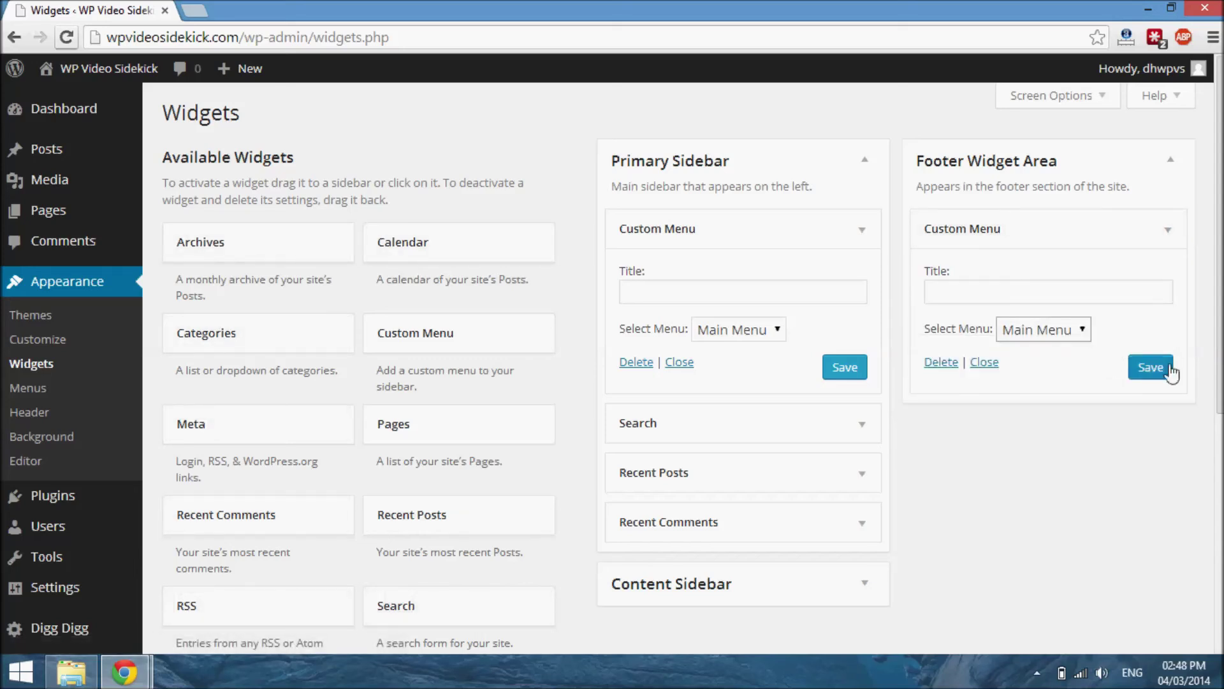
click(1151, 367)
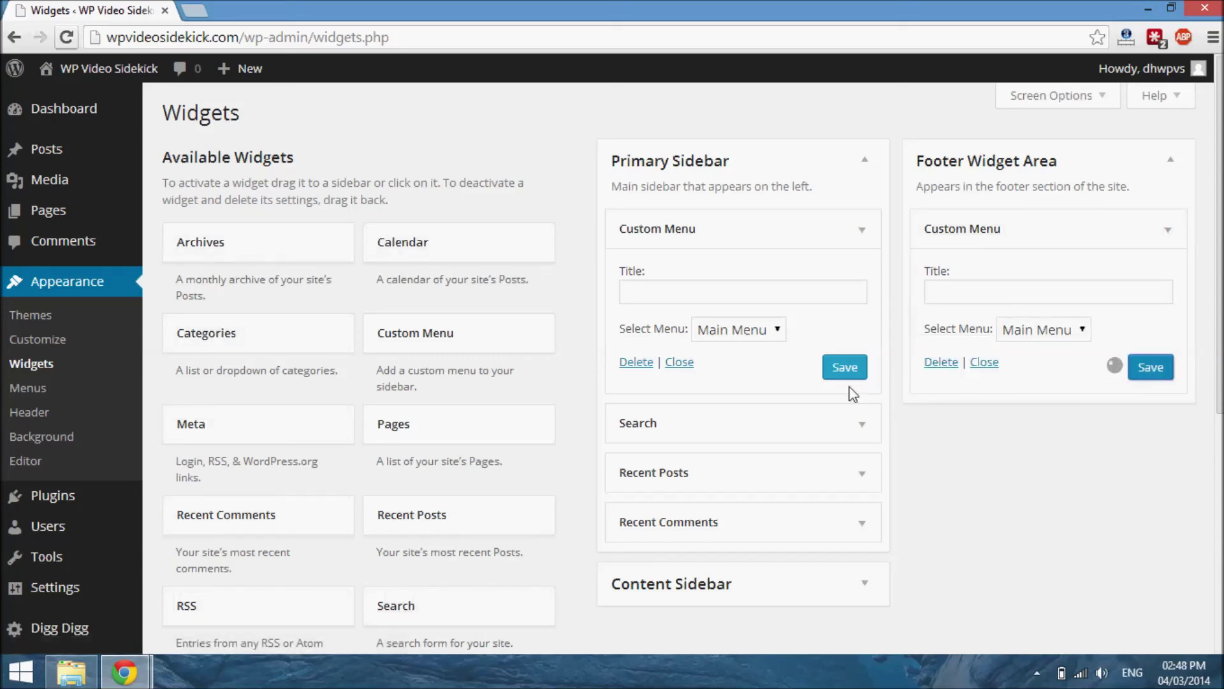
scroll(641, 446, down, 6)
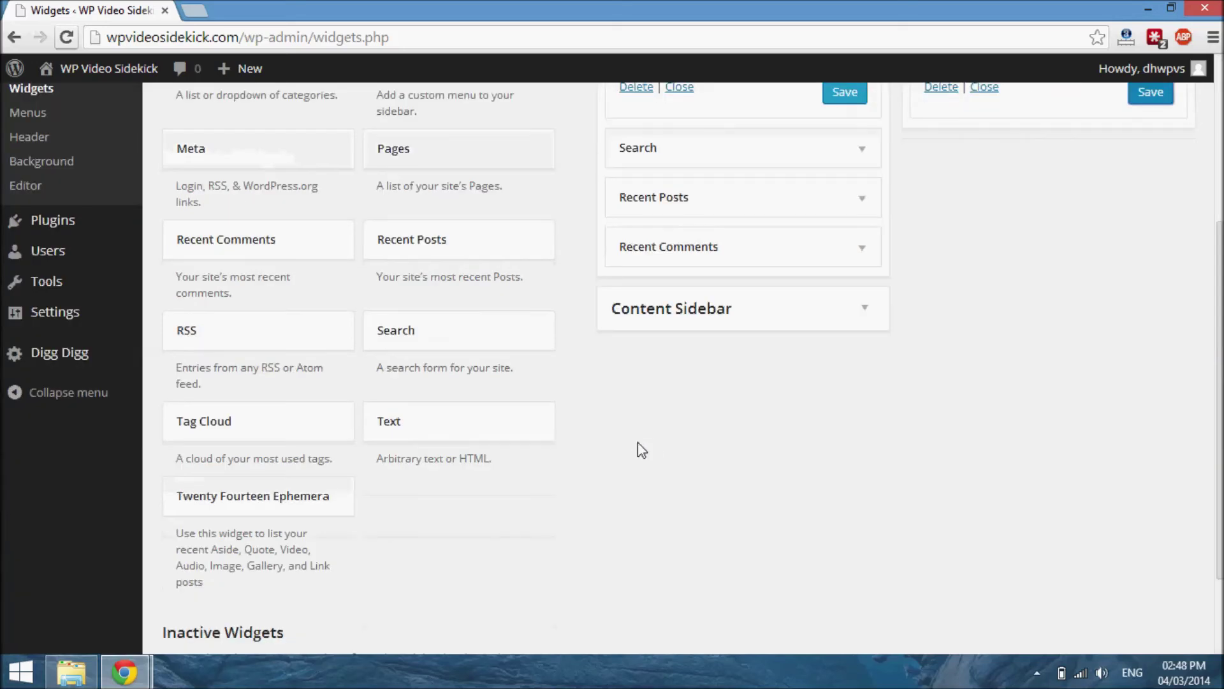
scroll(638, 442, up, 6)
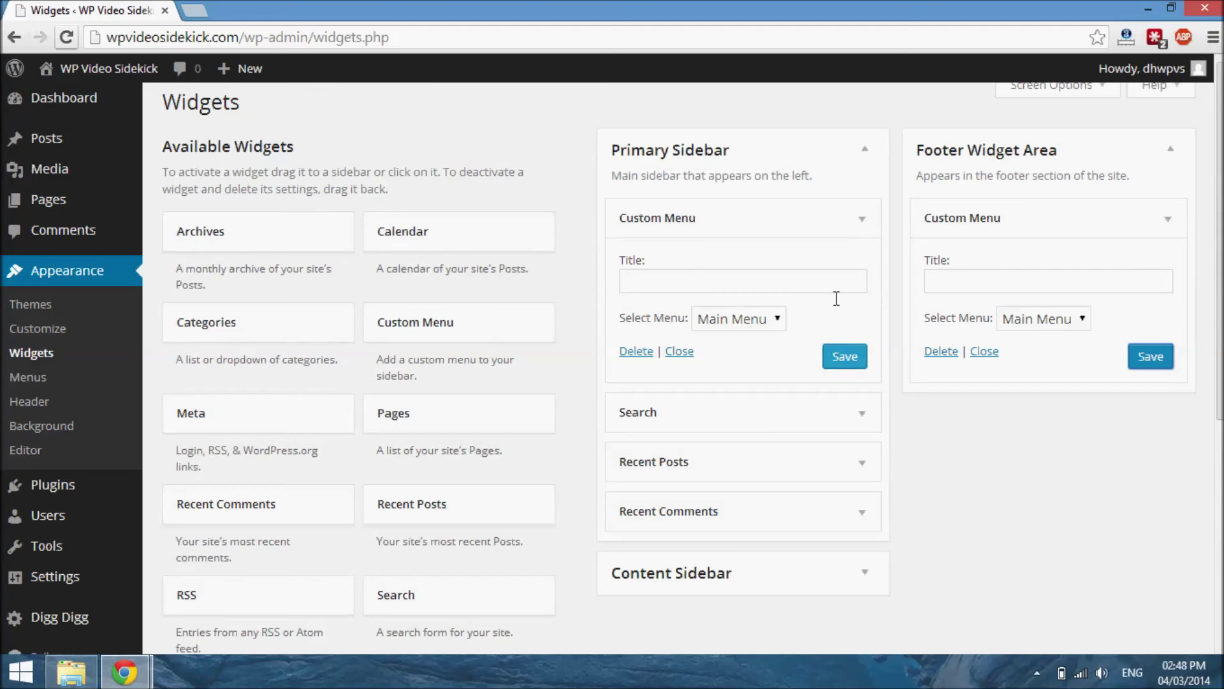
Move Search to the top of the Primary Sidebar and Custom Menu below Recent Comments
click(871, 220)
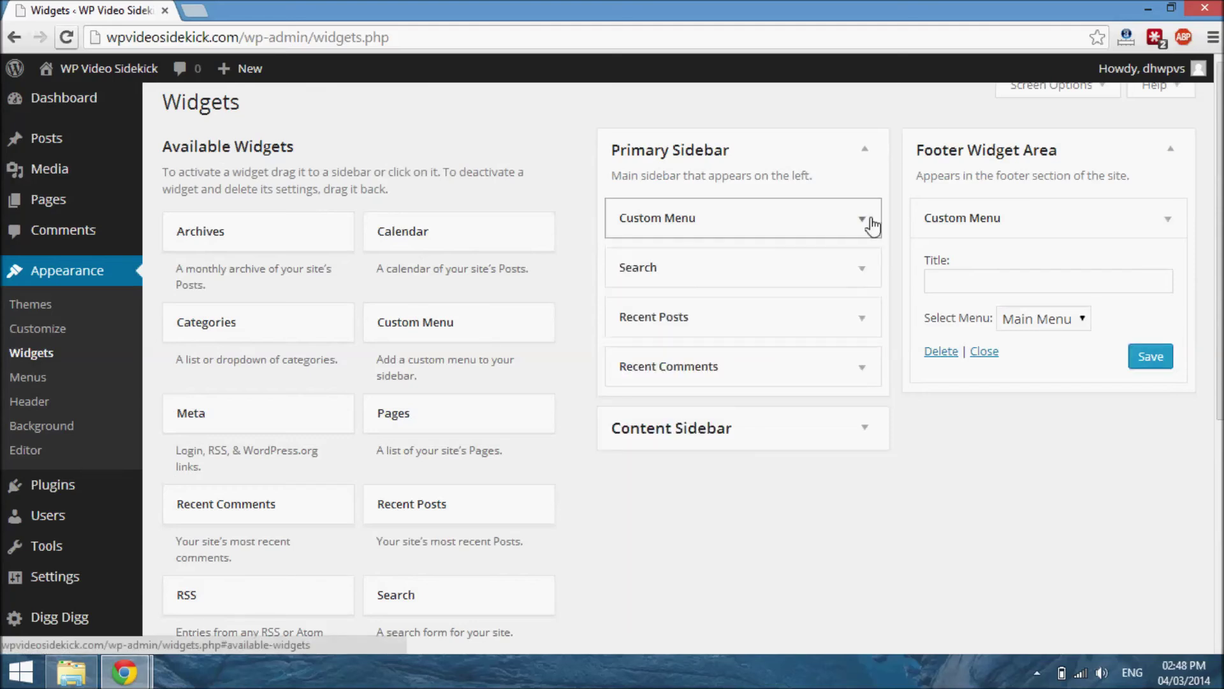
click(724, 279)
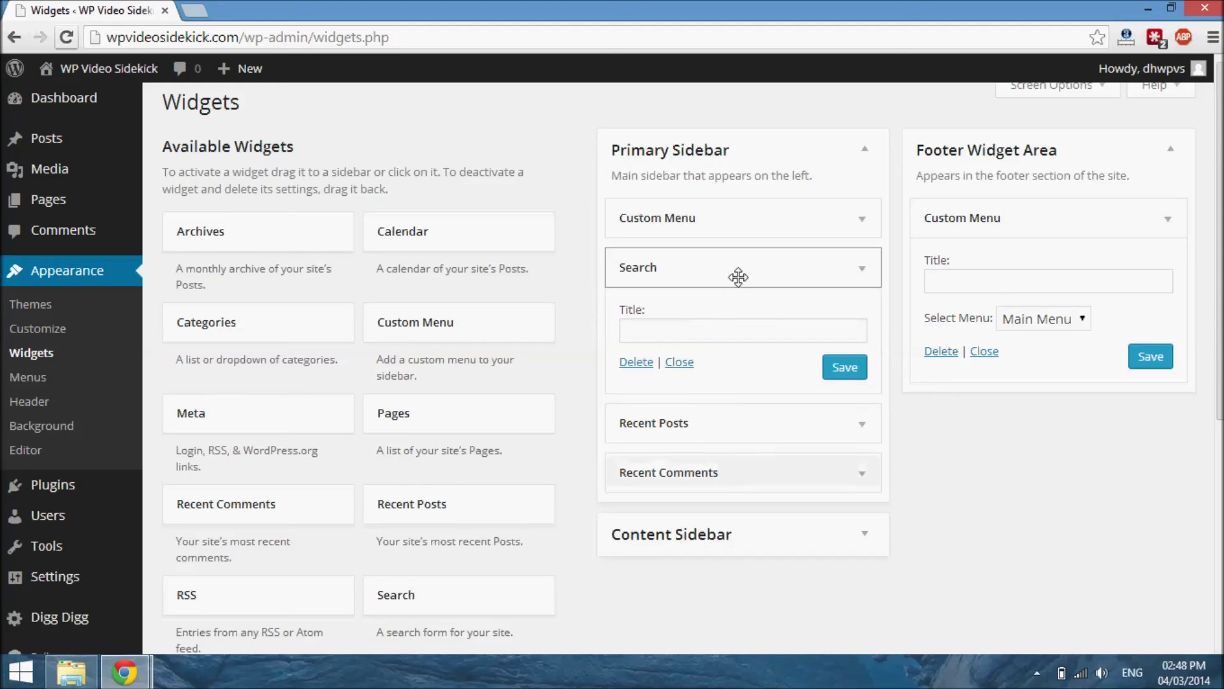
click(866, 273)
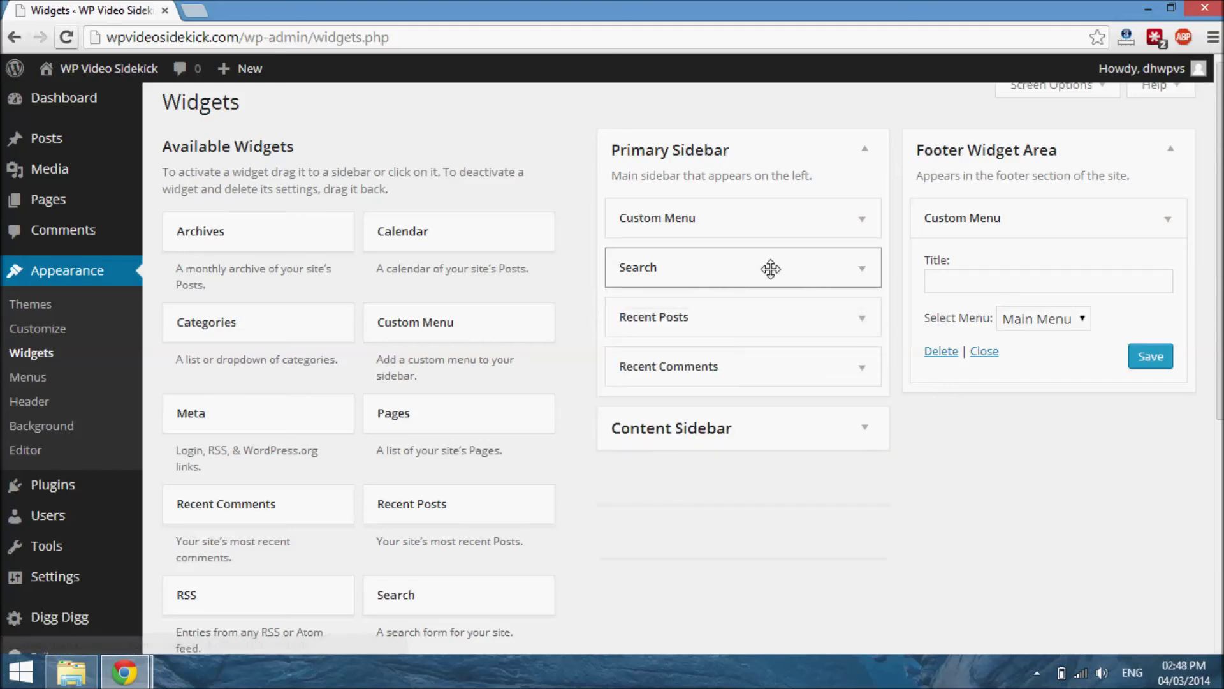
drag(759, 279, 759, 223)
drag(730, 273, 719, 376)
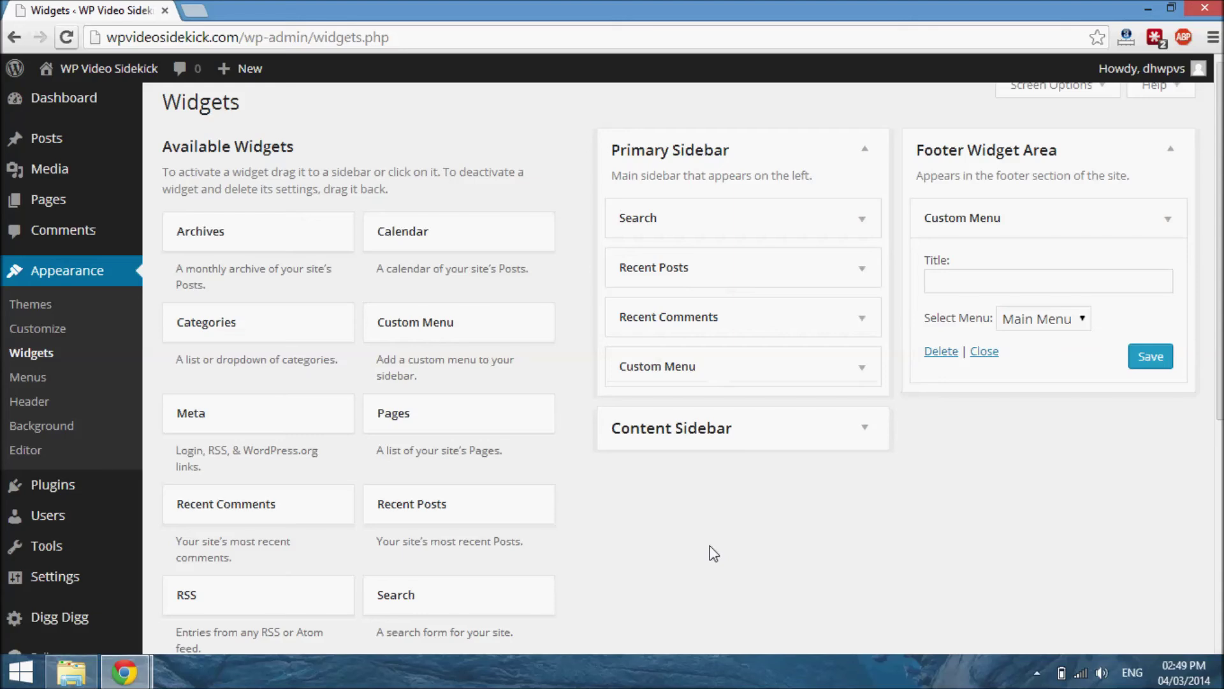
scroll(713, 553, down, 5)
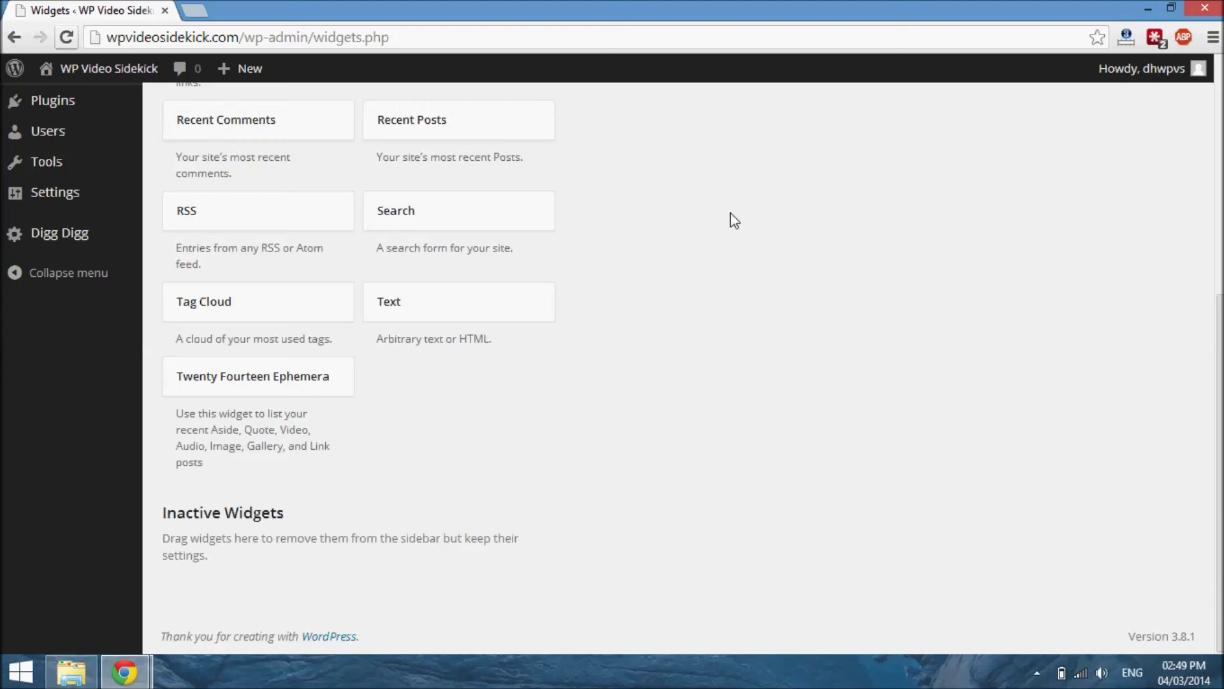
scroll(734, 220, up, 7)
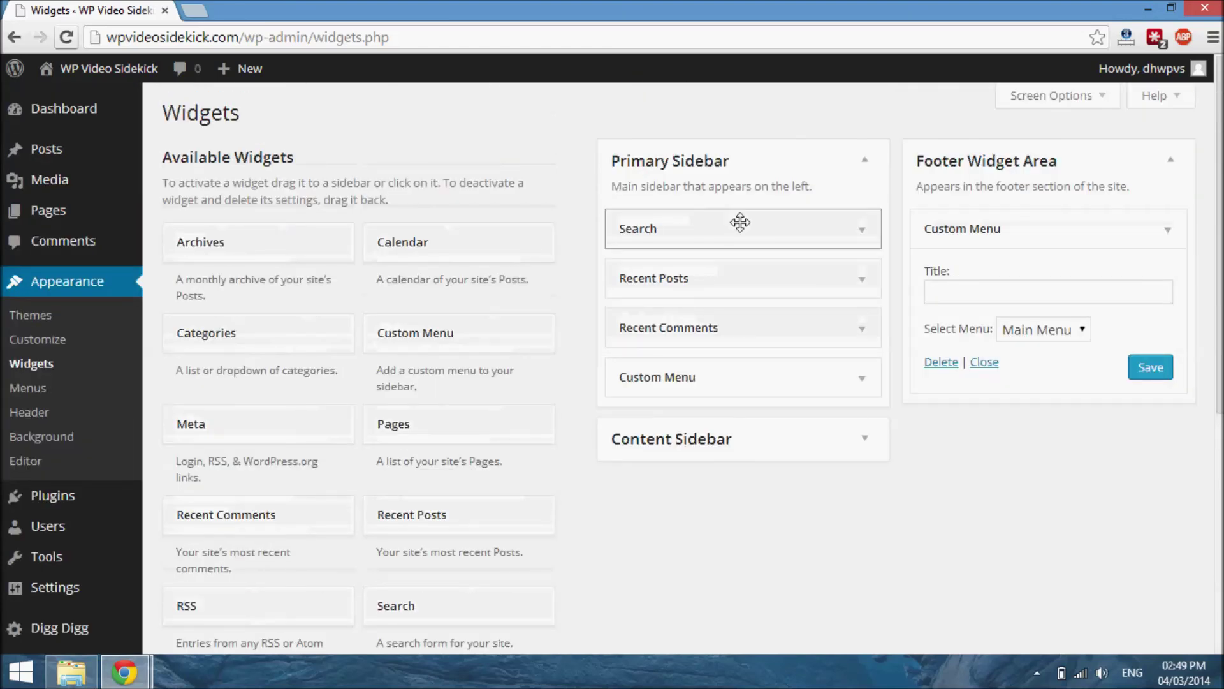
Save the Footer Widget Area's Custom Menu widget with Main Menu selected
scroll(740, 220, down, 5)
scroll(737, 221, down, 3)
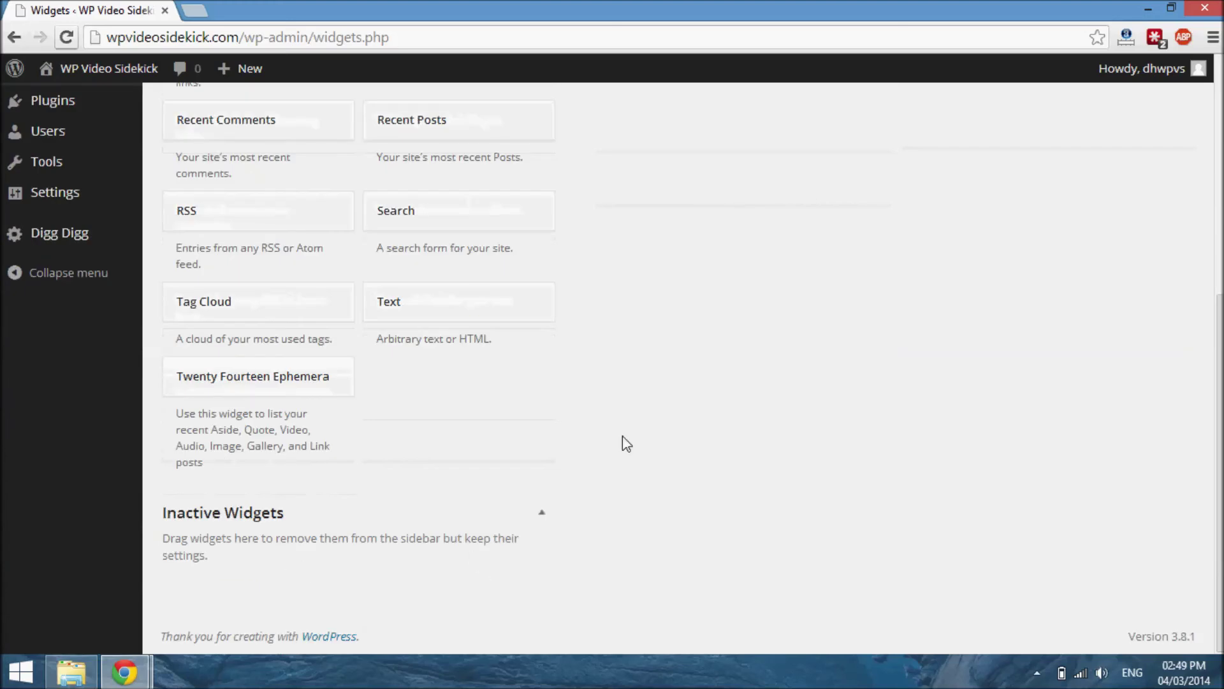
scroll(574, 523, up, 9)
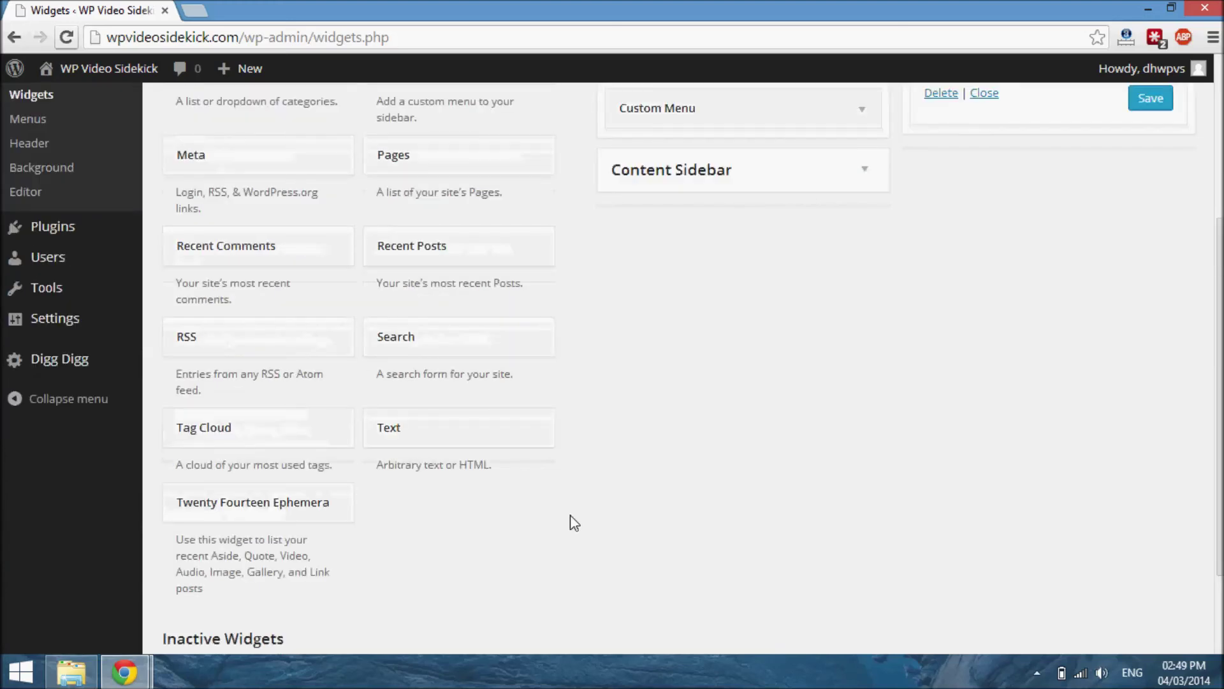
scroll(573, 523, down, 9)
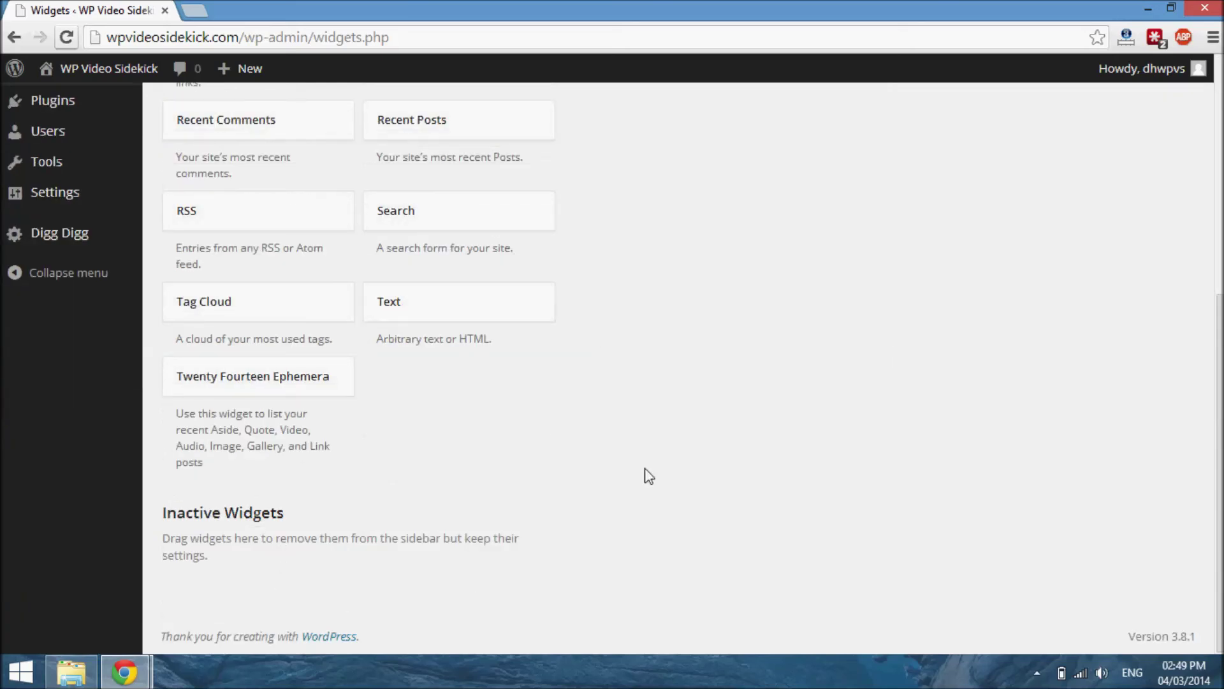
scroll(747, 303, up, 9)
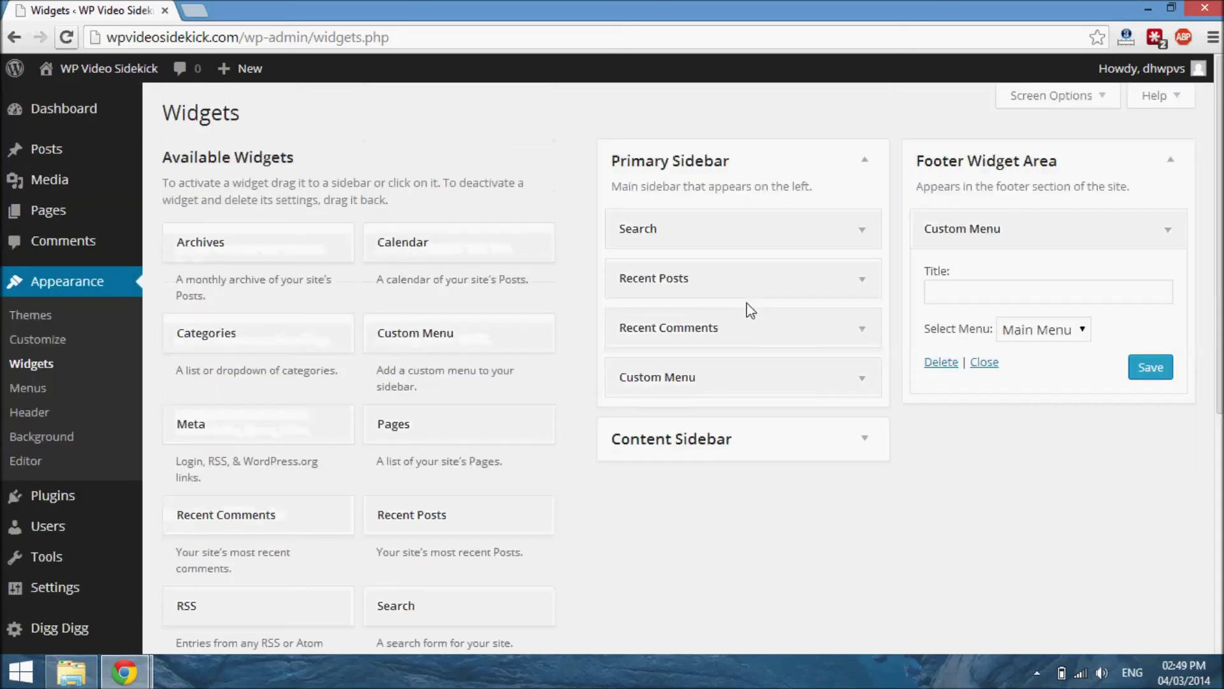
scroll(751, 311, down, 9)
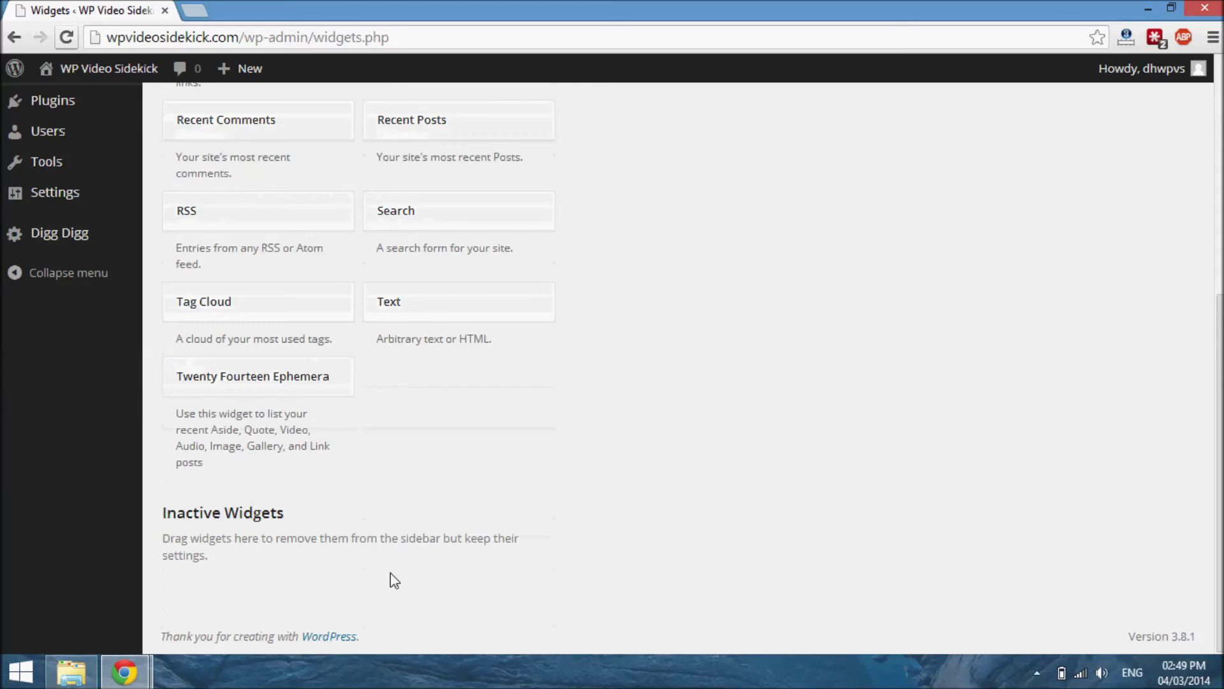
scroll(721, 248, up, 9)
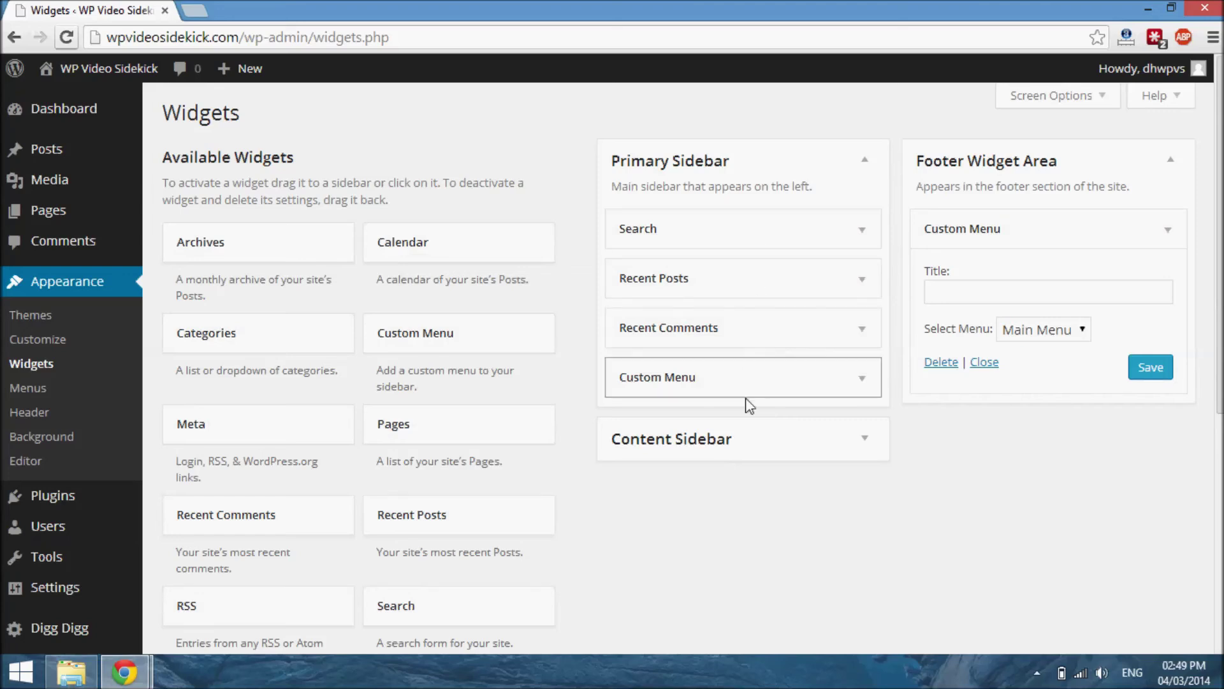
scroll(748, 403, down, 3)
scroll(749, 405, down, 2)
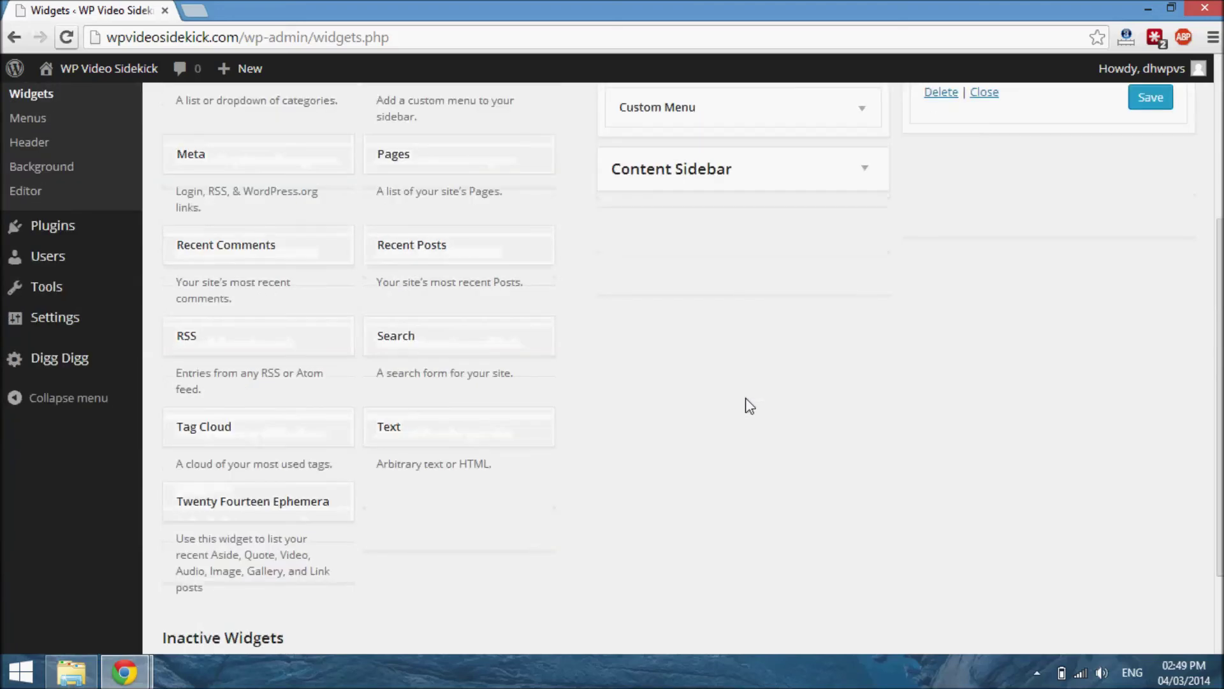
scroll(750, 405, up, 5)
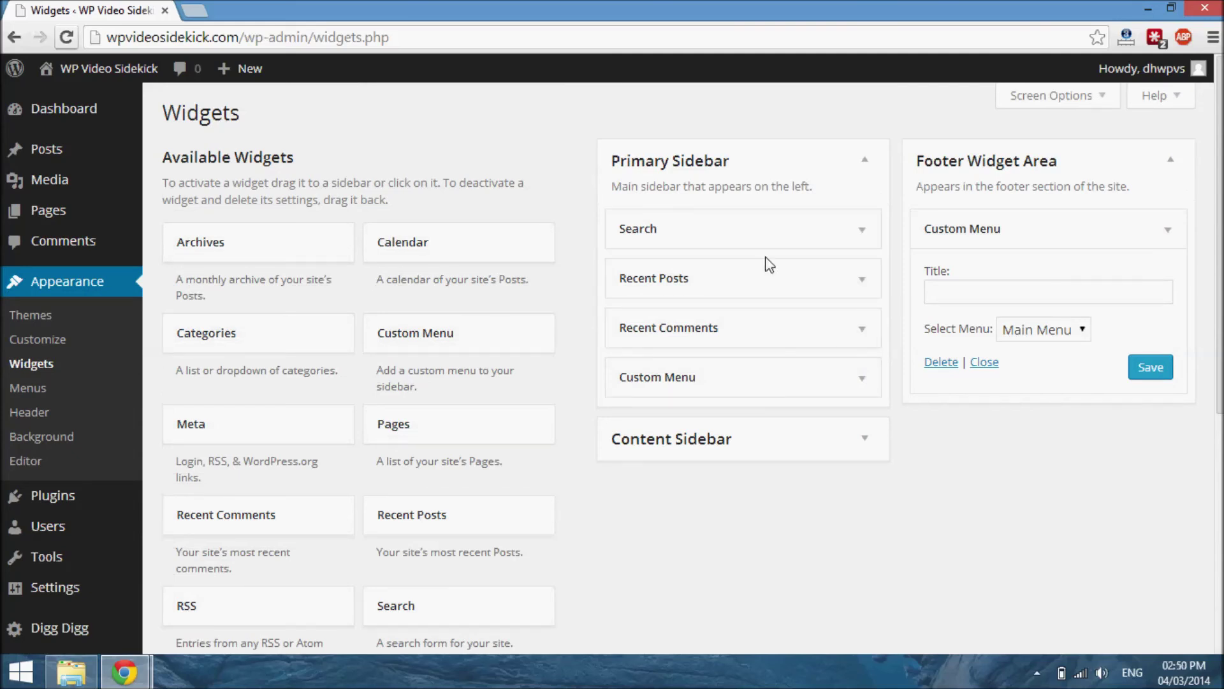
scroll(760, 310, down, 6)
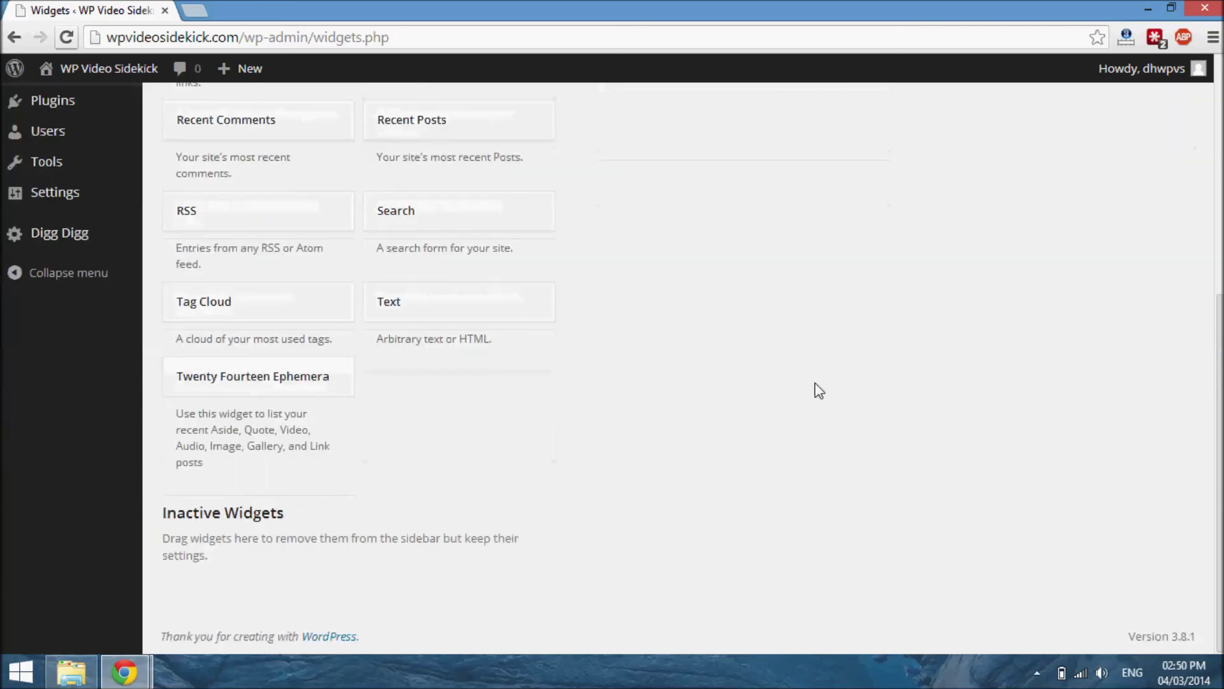
scroll(815, 383, up, 6)
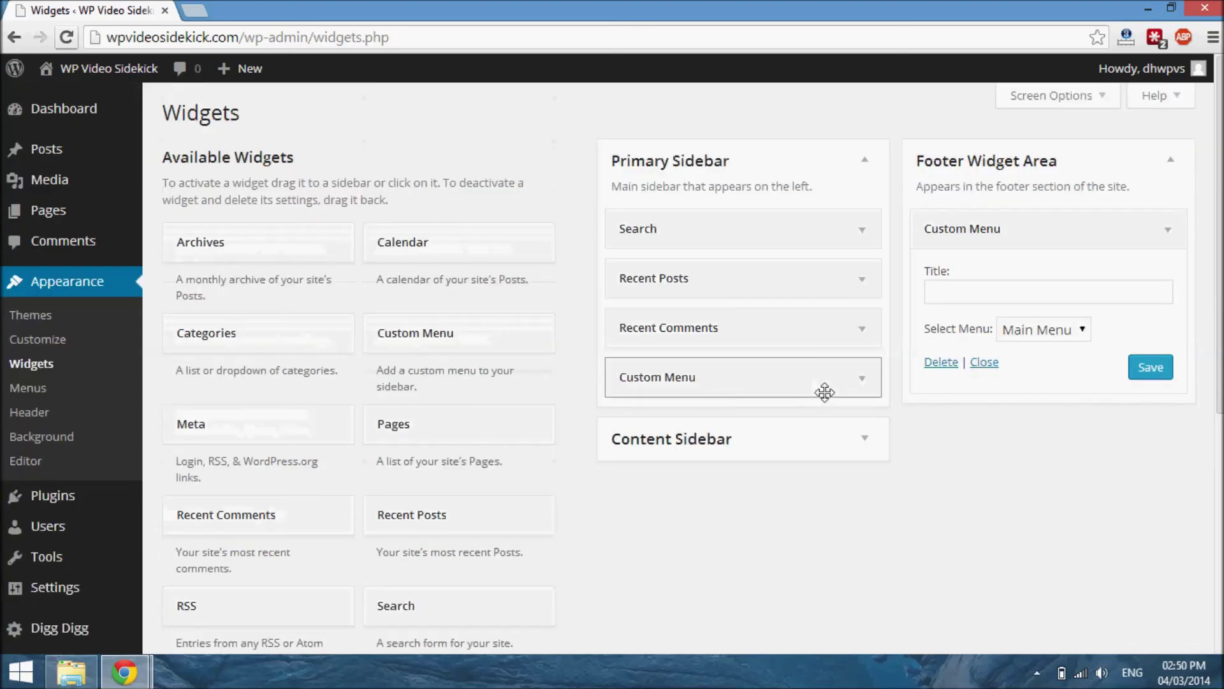
click(1162, 375)
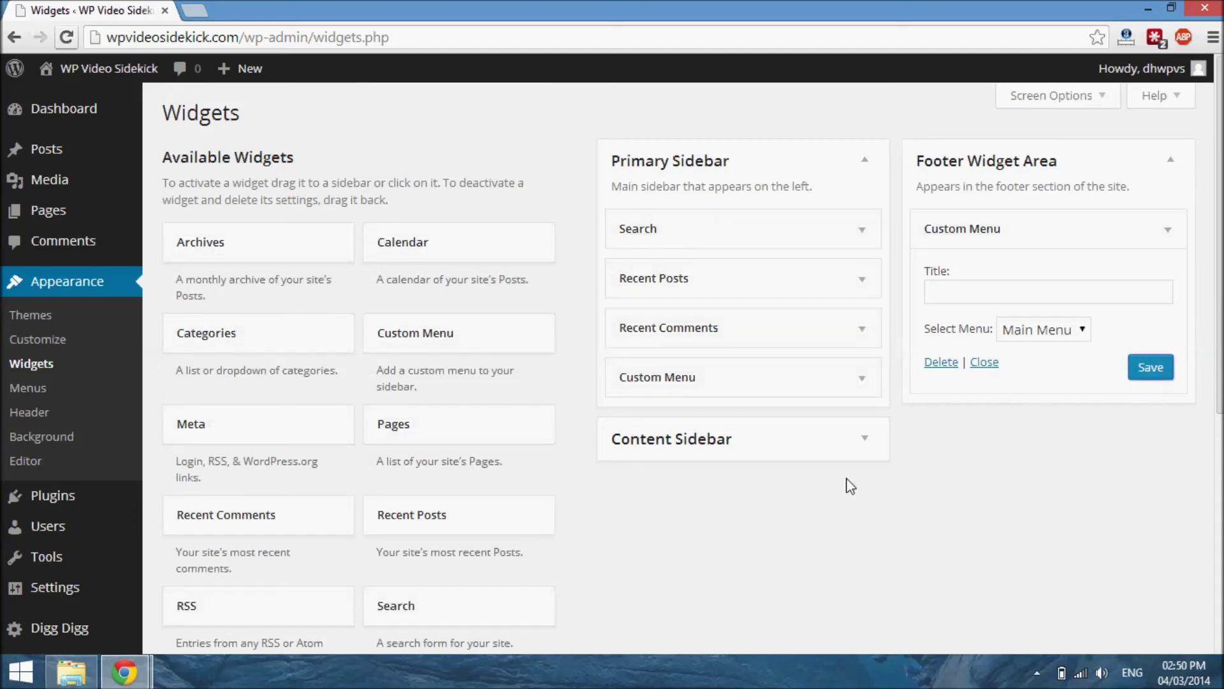
Reload the live site and scroll down to check the menu links in the footer
mouse_move(125, 673)
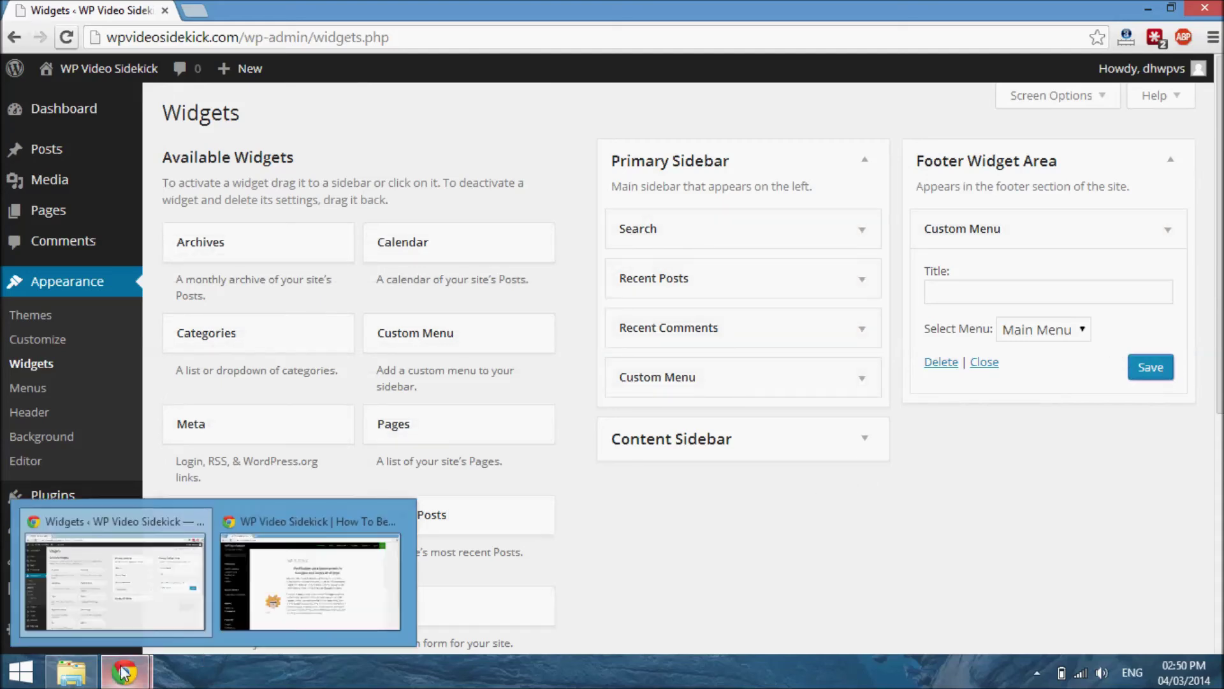
click(257, 613)
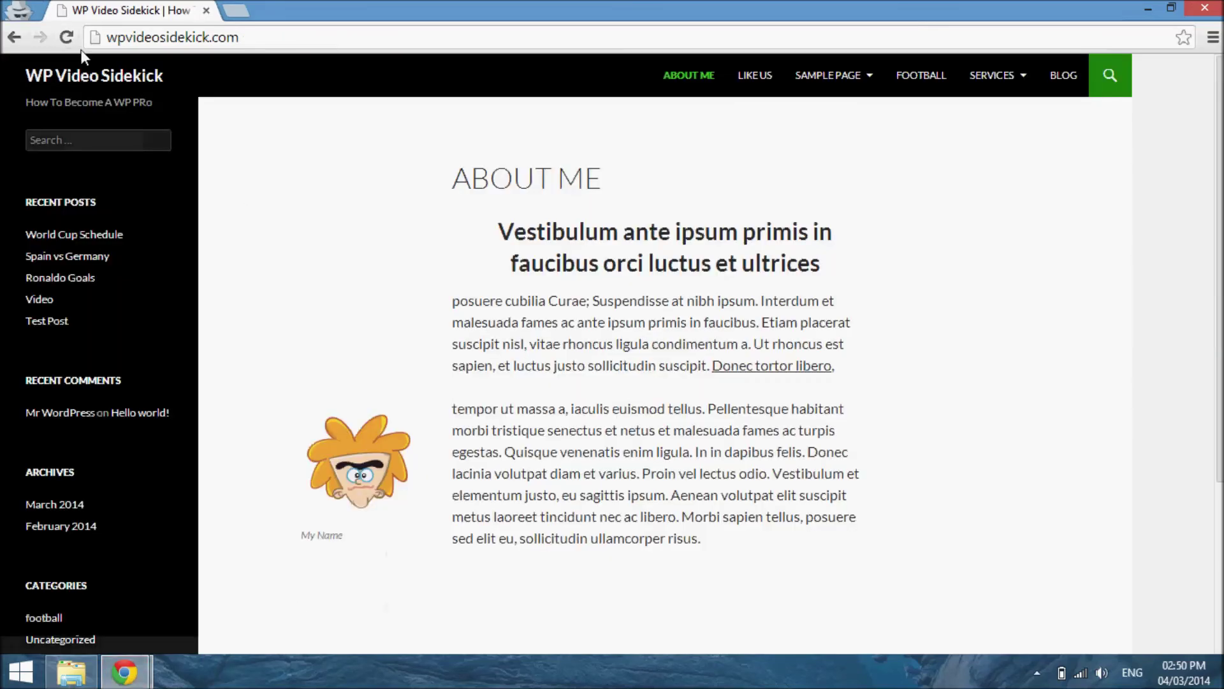
click(68, 39)
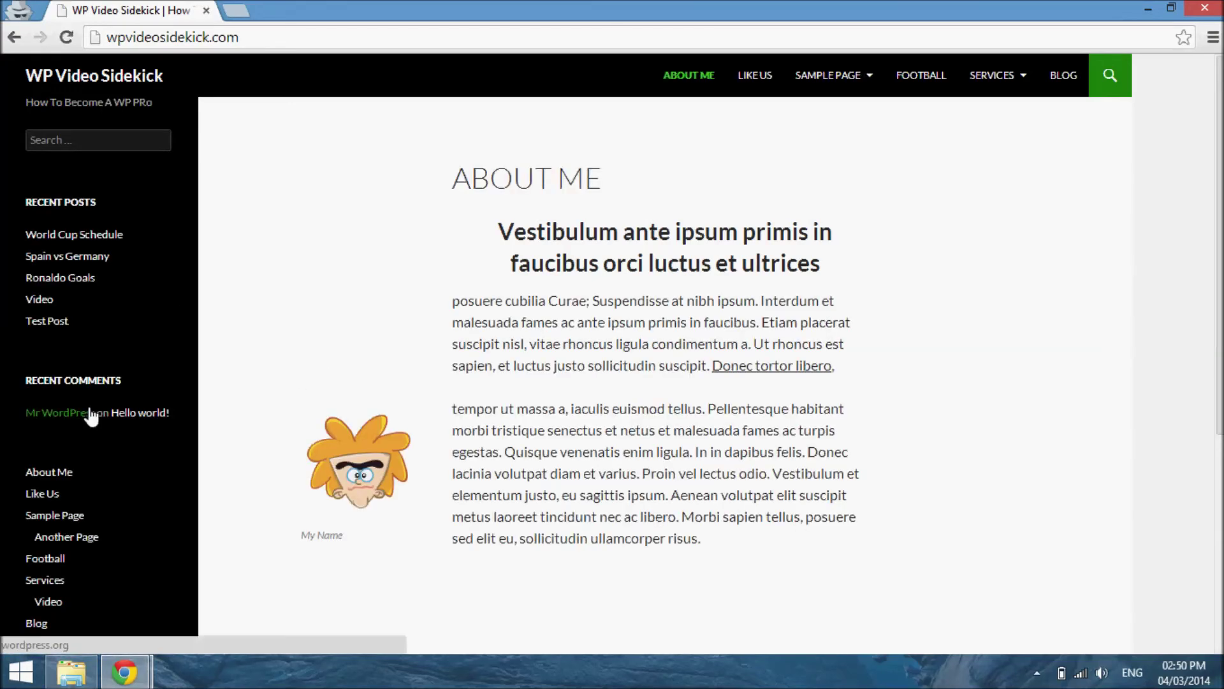
scroll(85, 412, down, 5)
scroll(89, 415, up, 5)
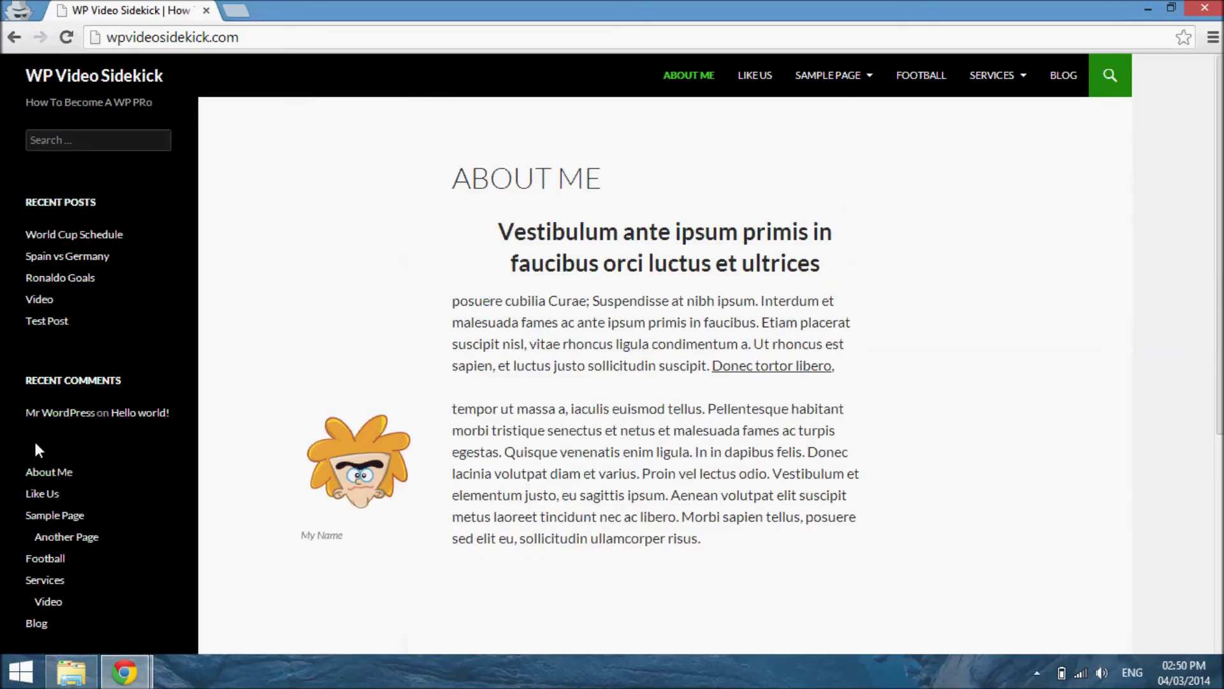
scroll(37, 446, down, 3)
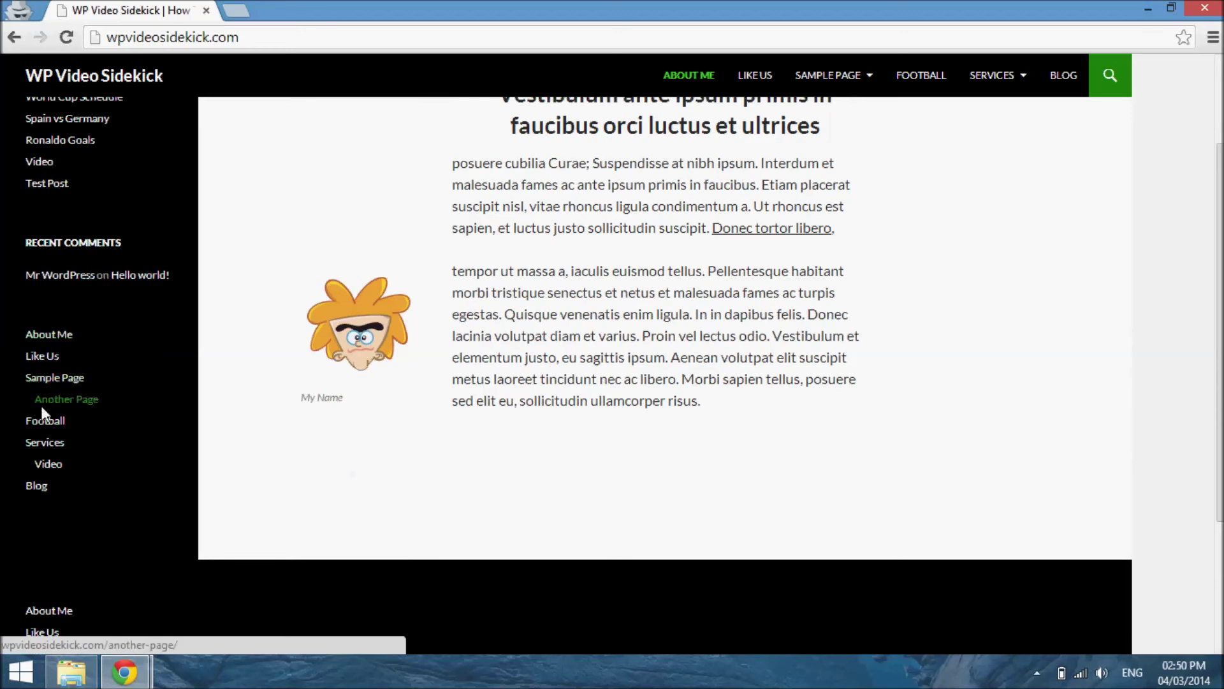
scroll(41, 409, down, 3)
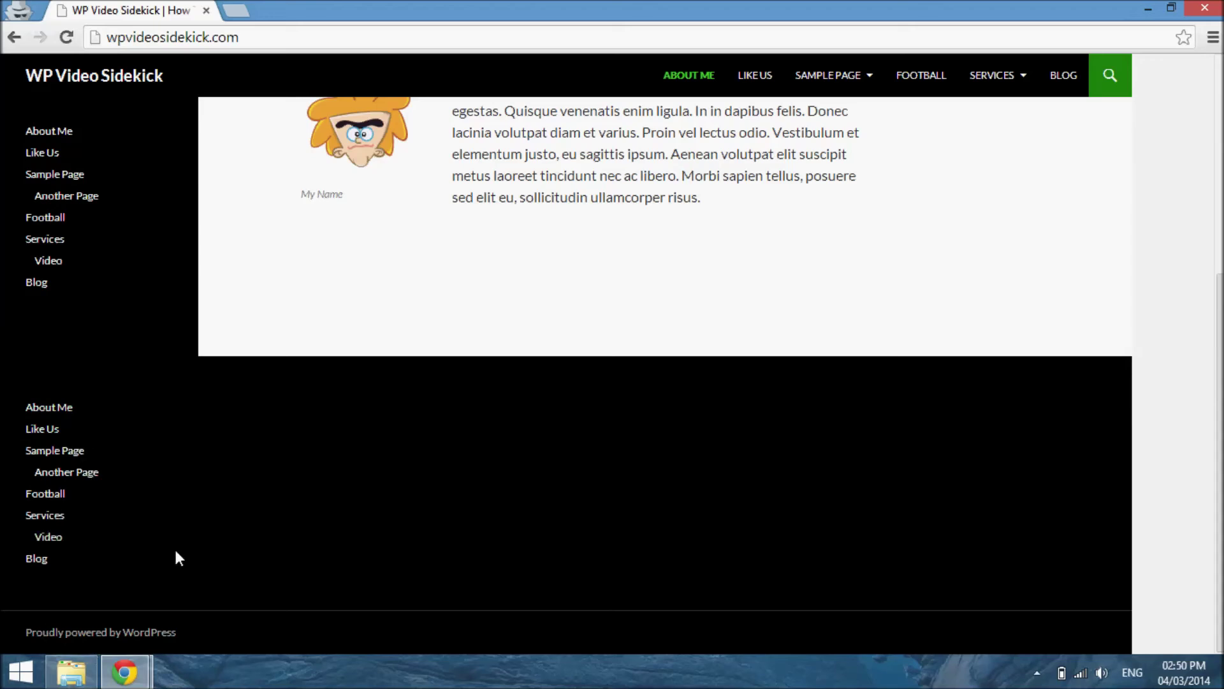
scroll(665, 524, up, 5)
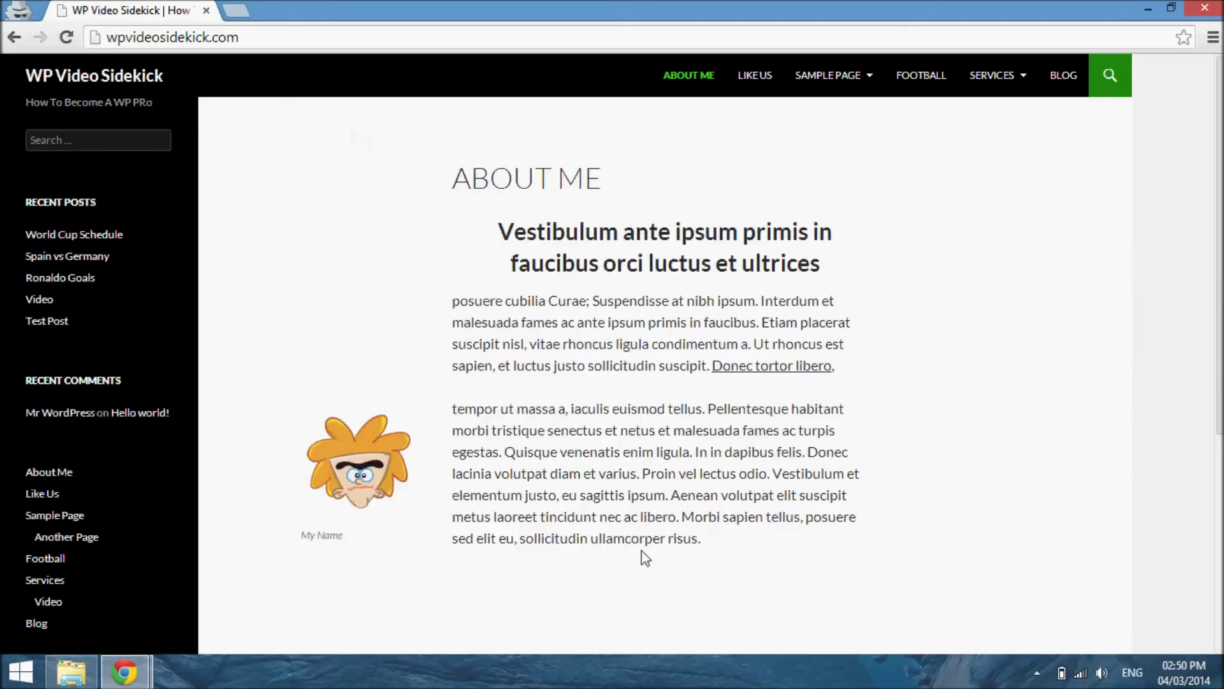
Return to the WordPress admin Dashboard
mouse_move(131, 675)
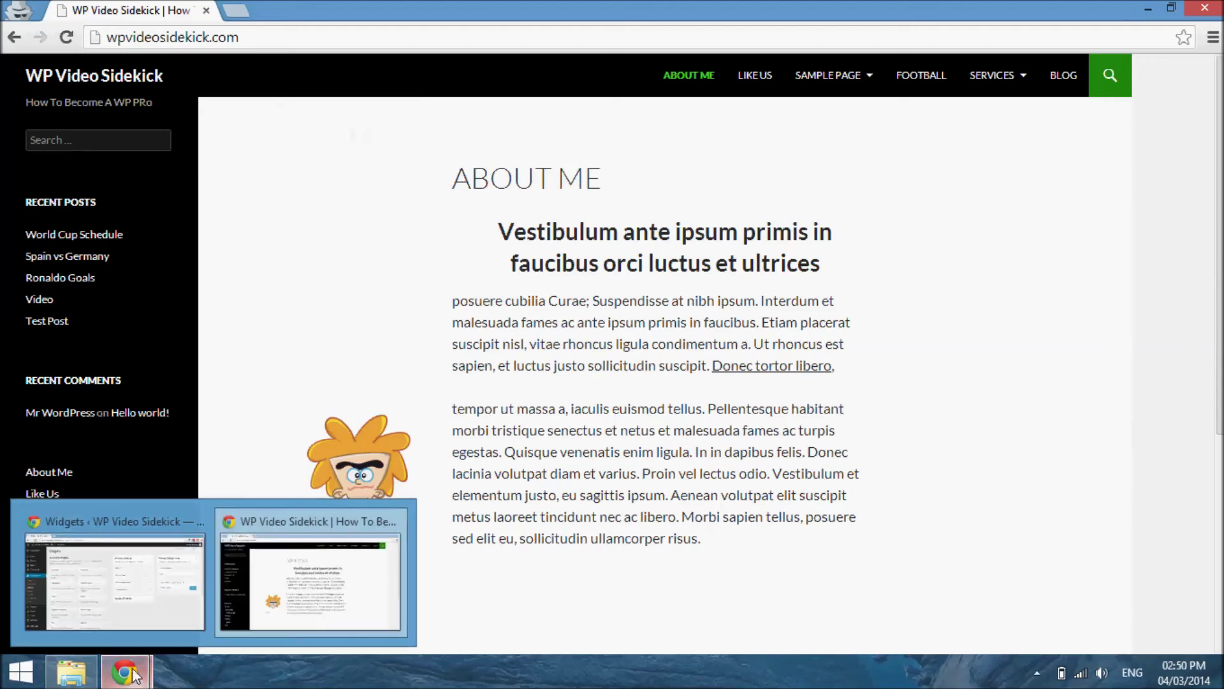
scroll(264, 302, down, 5)
scroll(264, 302, up, 5)
scroll(264, 302, down, 5)
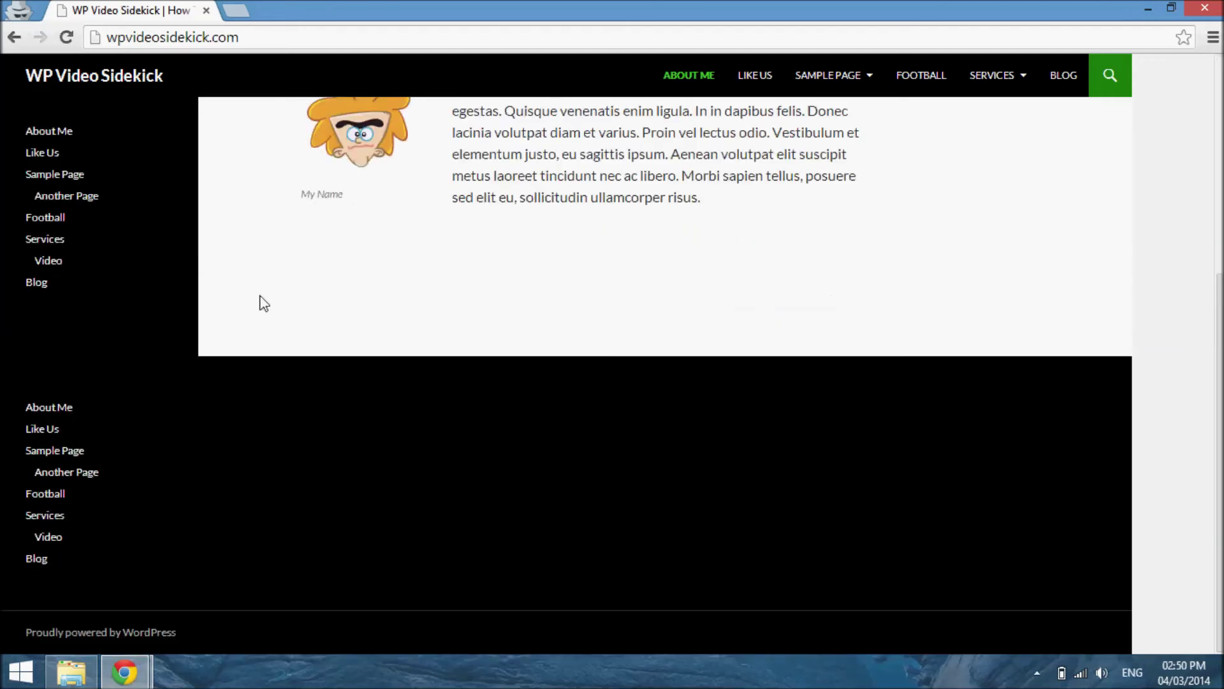
scroll(264, 302, up, 5)
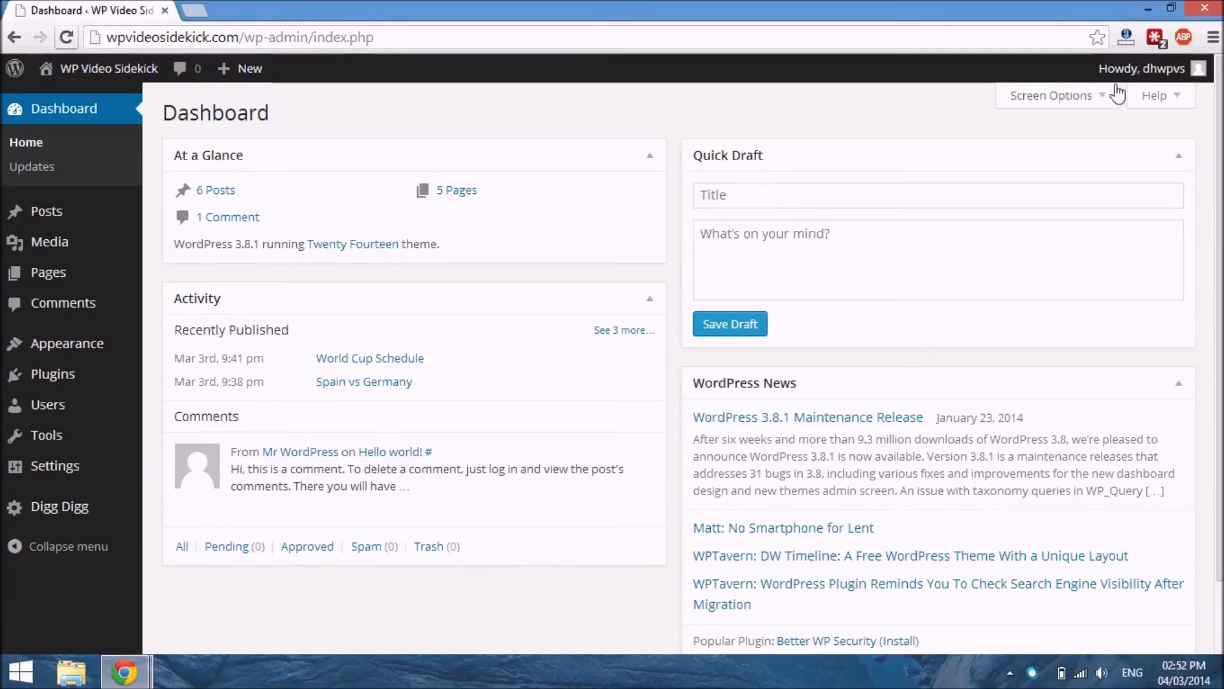
Open Edit My Profile from the Howdy account menu in the admin bar
mouse_move(1140, 76)
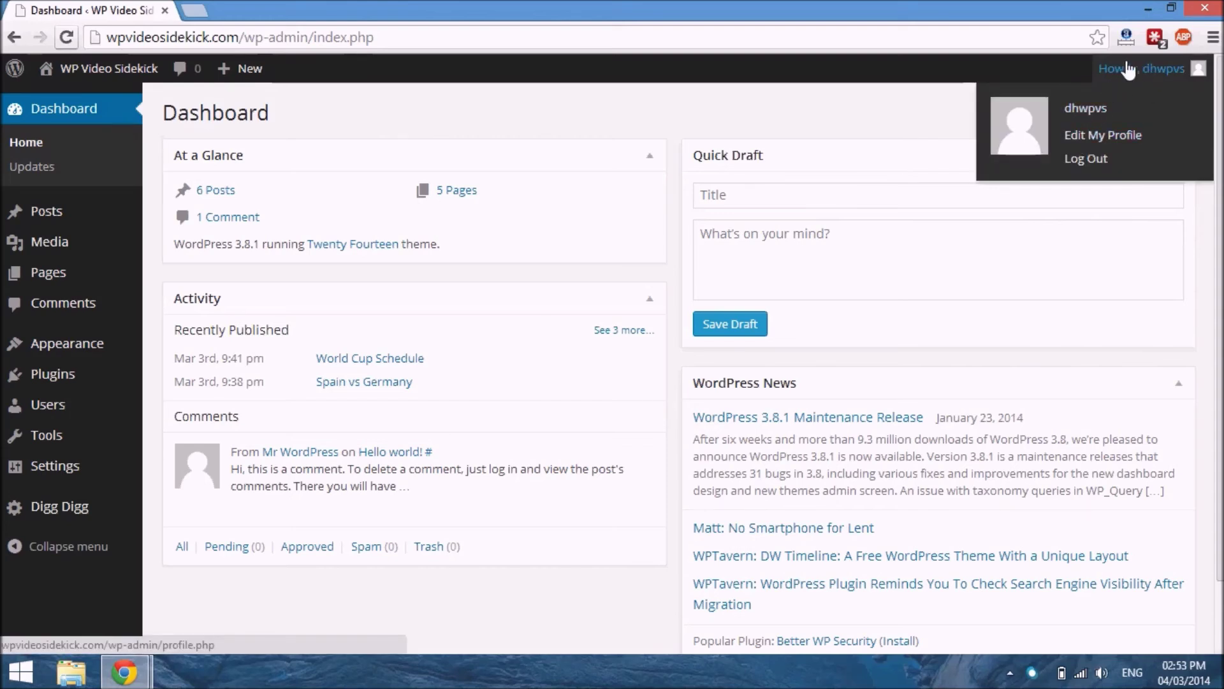
click(1084, 137)
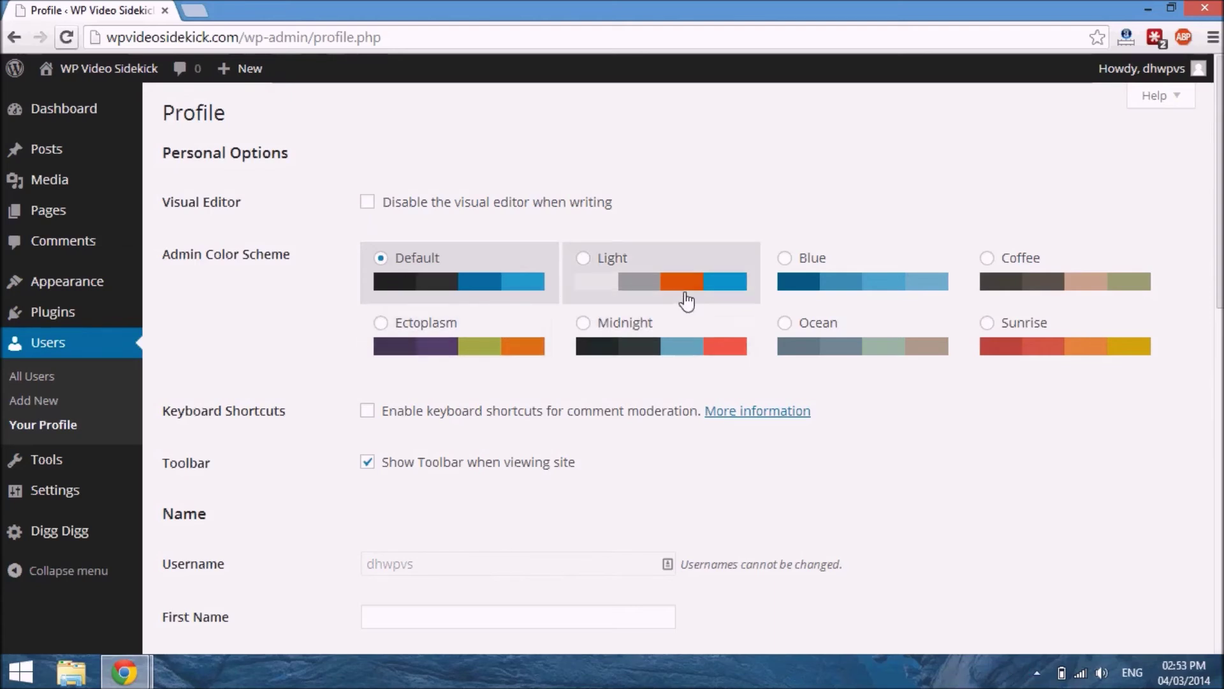
Preview the Coffee admin colour scheme, then switch back to Default
scroll(686, 300, down, 2)
scroll(686, 299, up, 2)
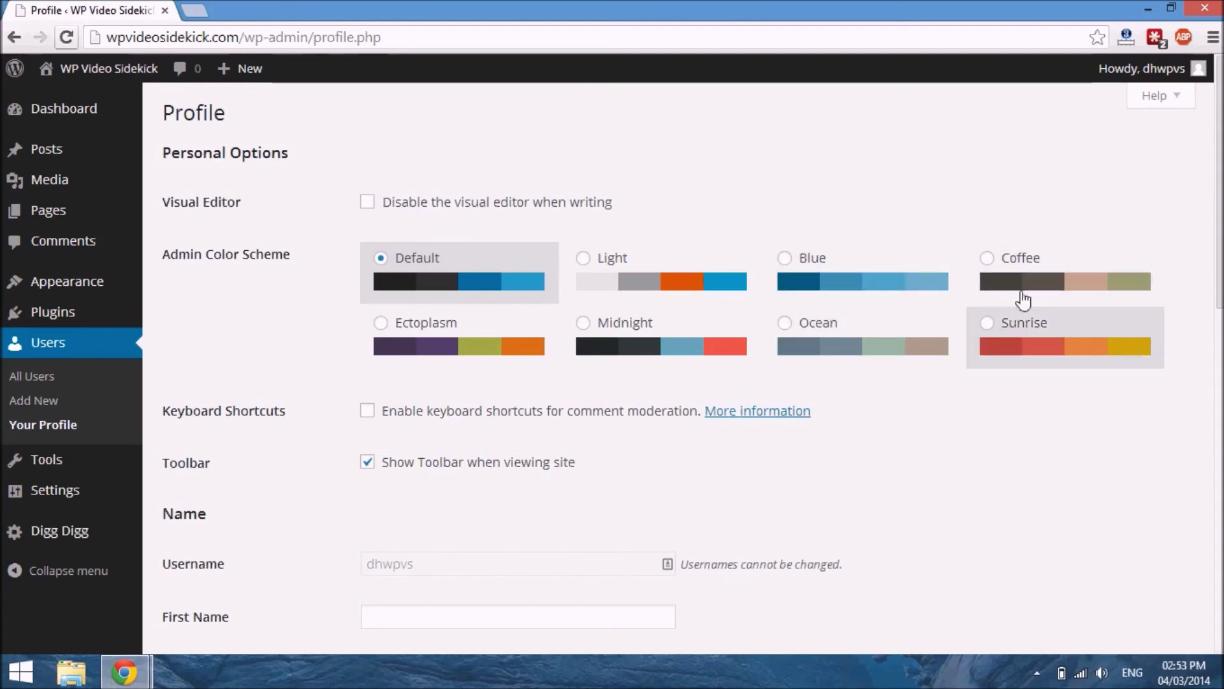
click(1051, 289)
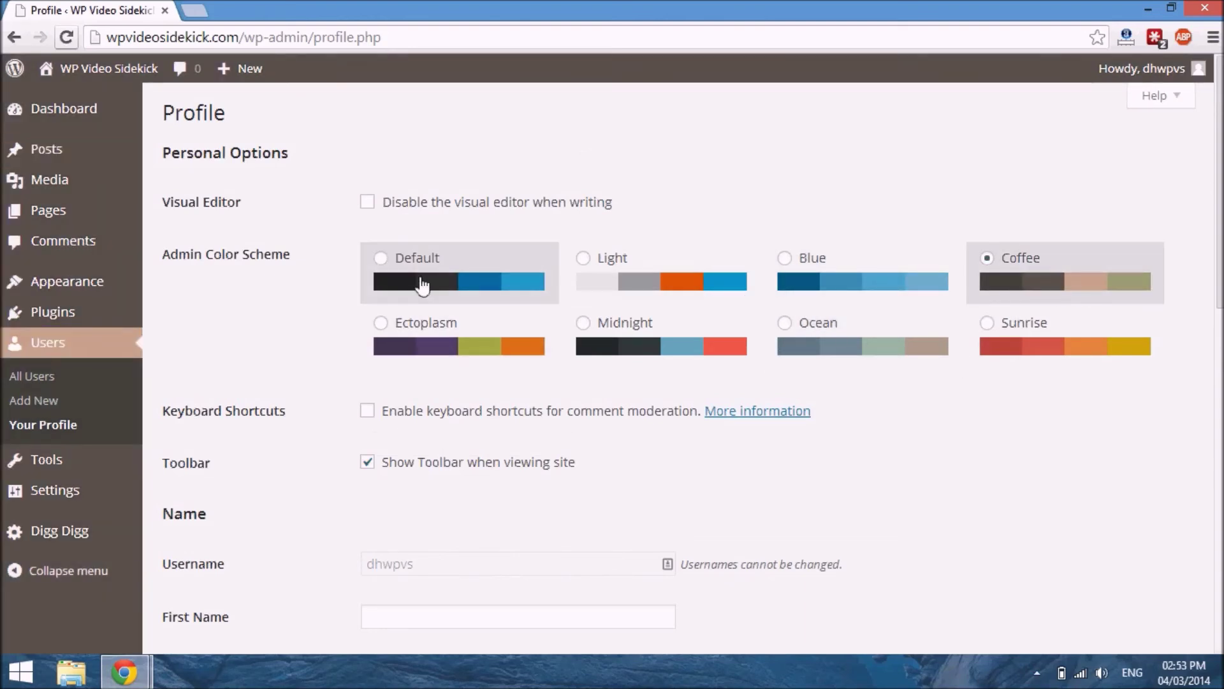
click(380, 260)
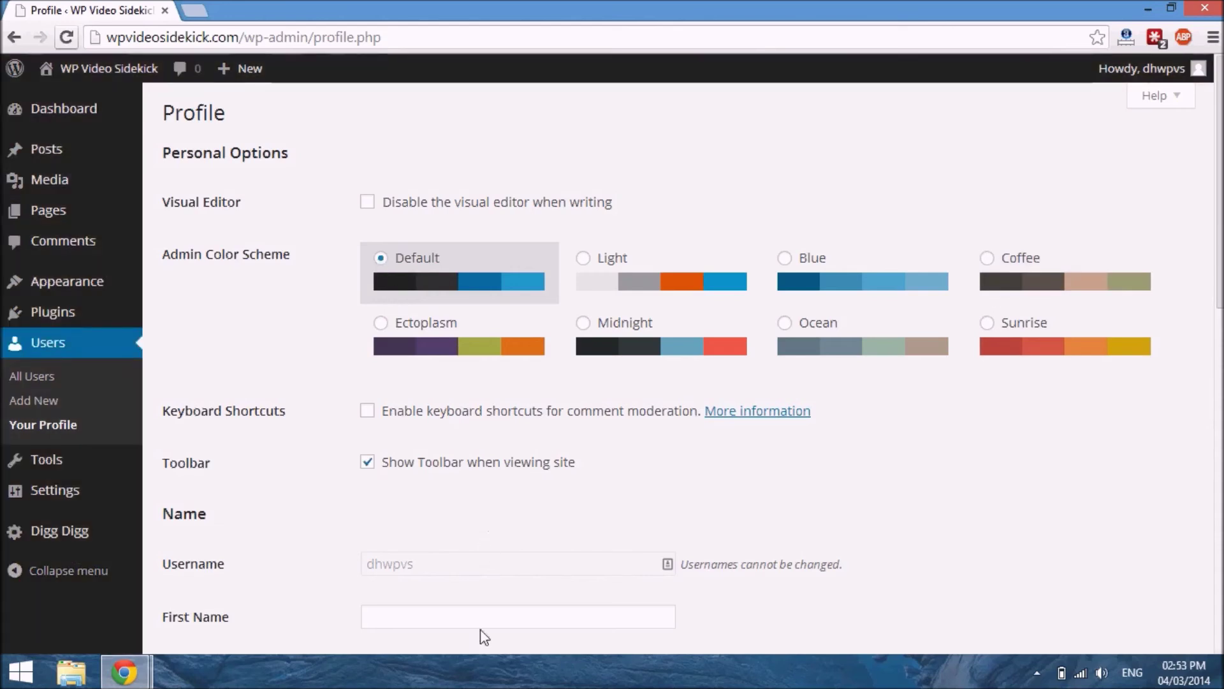
scroll(480, 629, down, 5)
scroll(480, 629, up, 5)
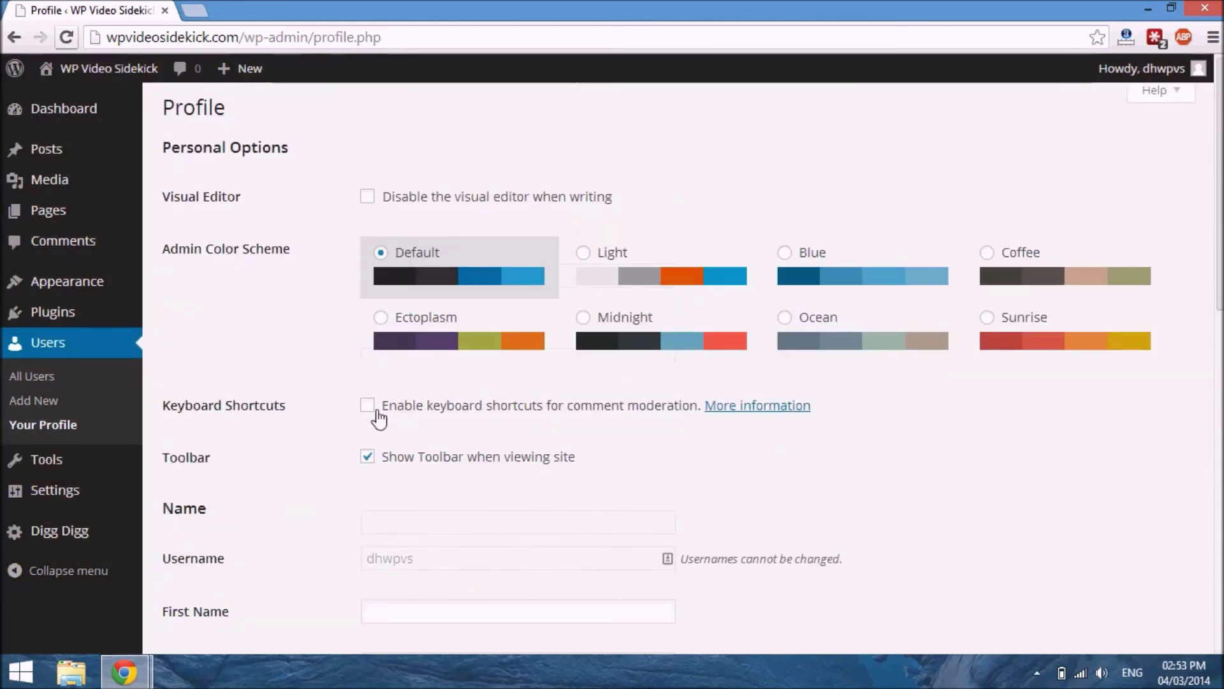
scroll(478, 458, down, 2)
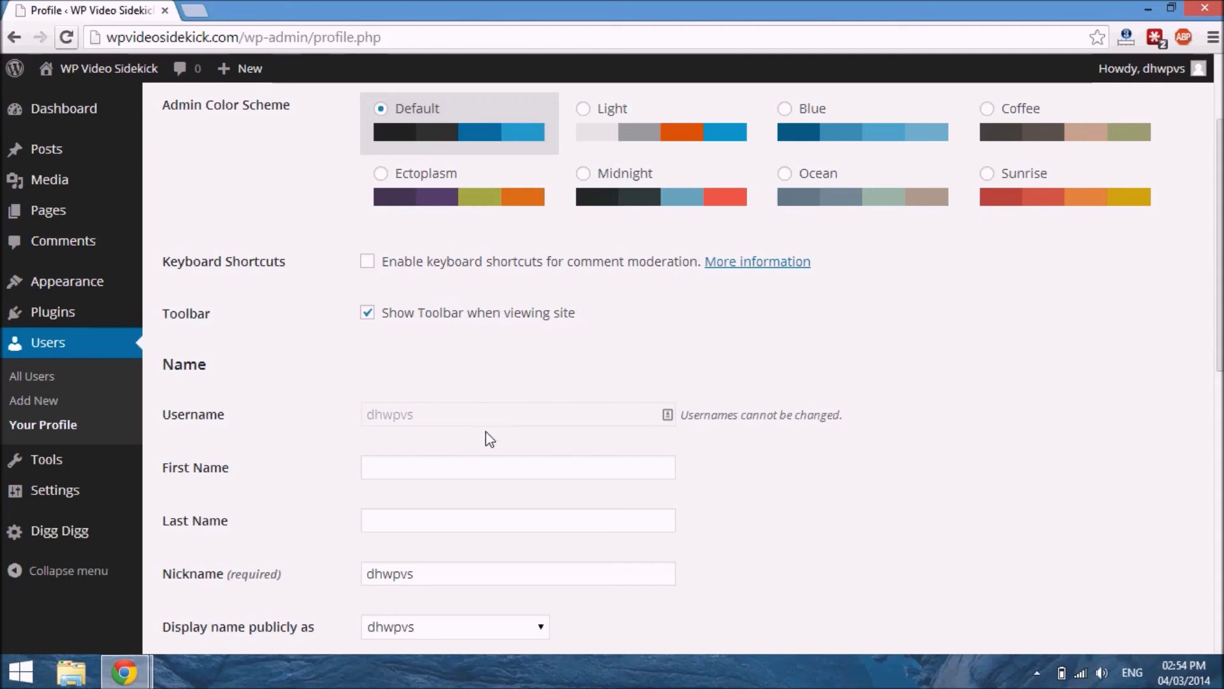
Enter John as First Name and Brown as Last Name
click(404, 475)
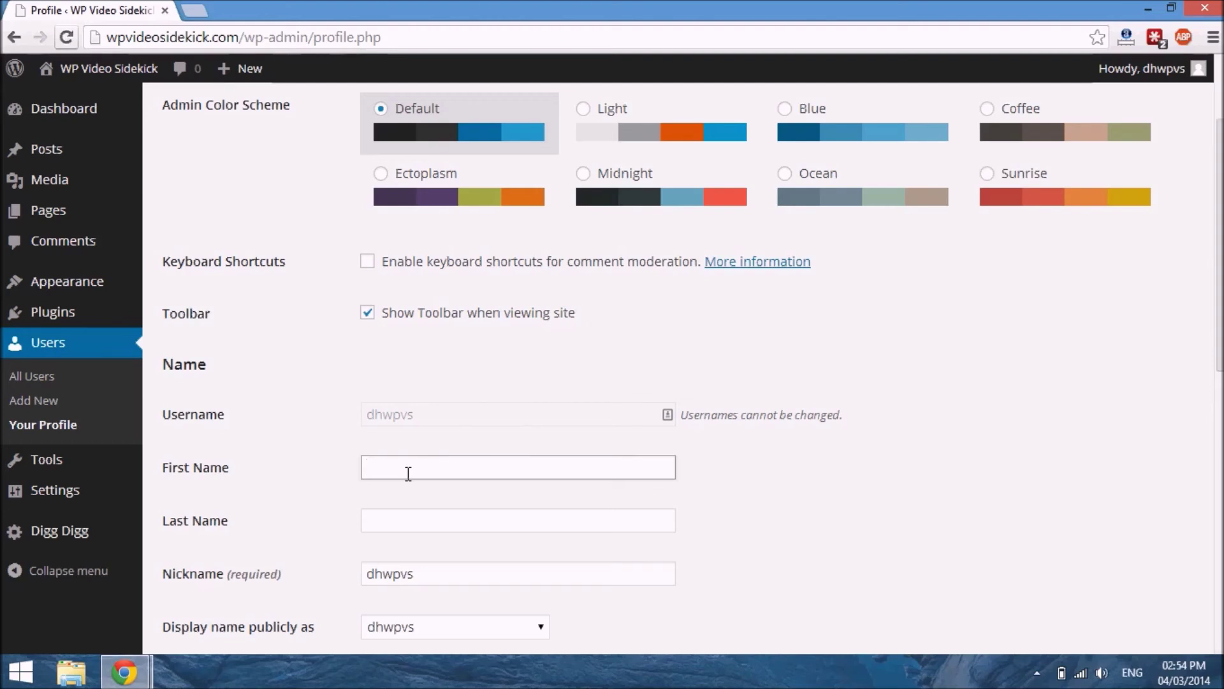
text(John)
key(BackSpace)
key(BackSpace)
key(BackSpace)
key(BackSpace)
key(BackSpace)
text(John)
click(380, 532)
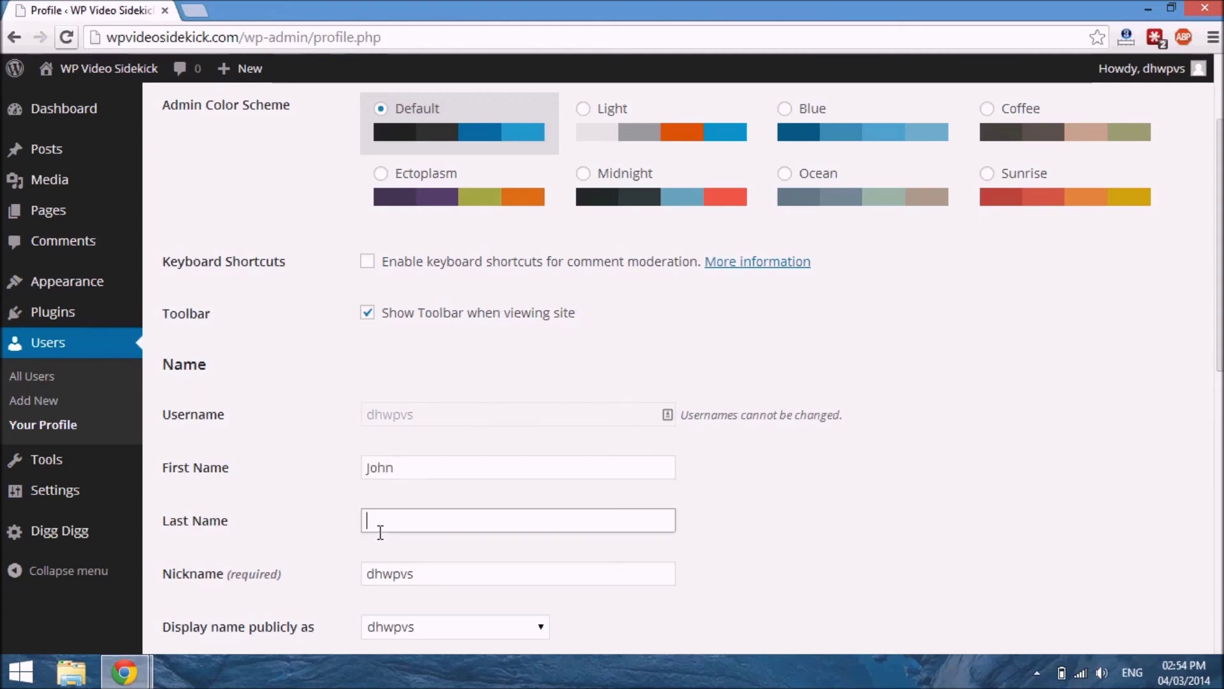
text(Brown)
Replace the existing nickname with Jack
click(463, 579)
drag(463, 578, 310, 577)
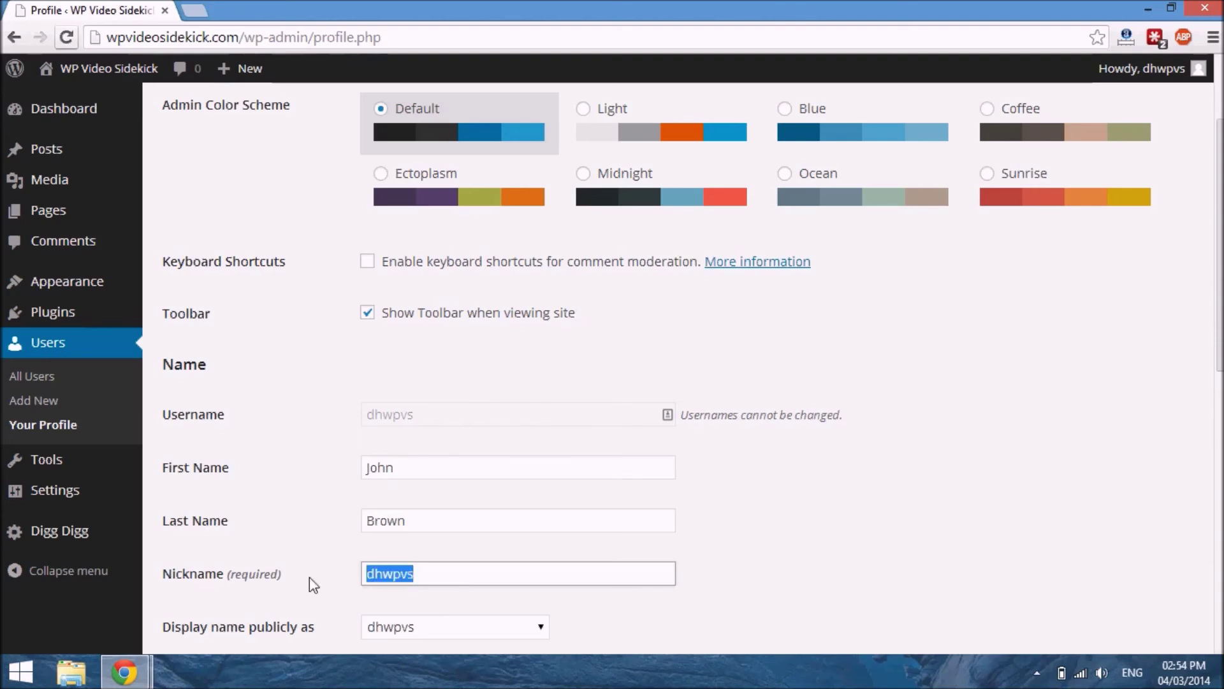
key(BackSpace)
text(John)
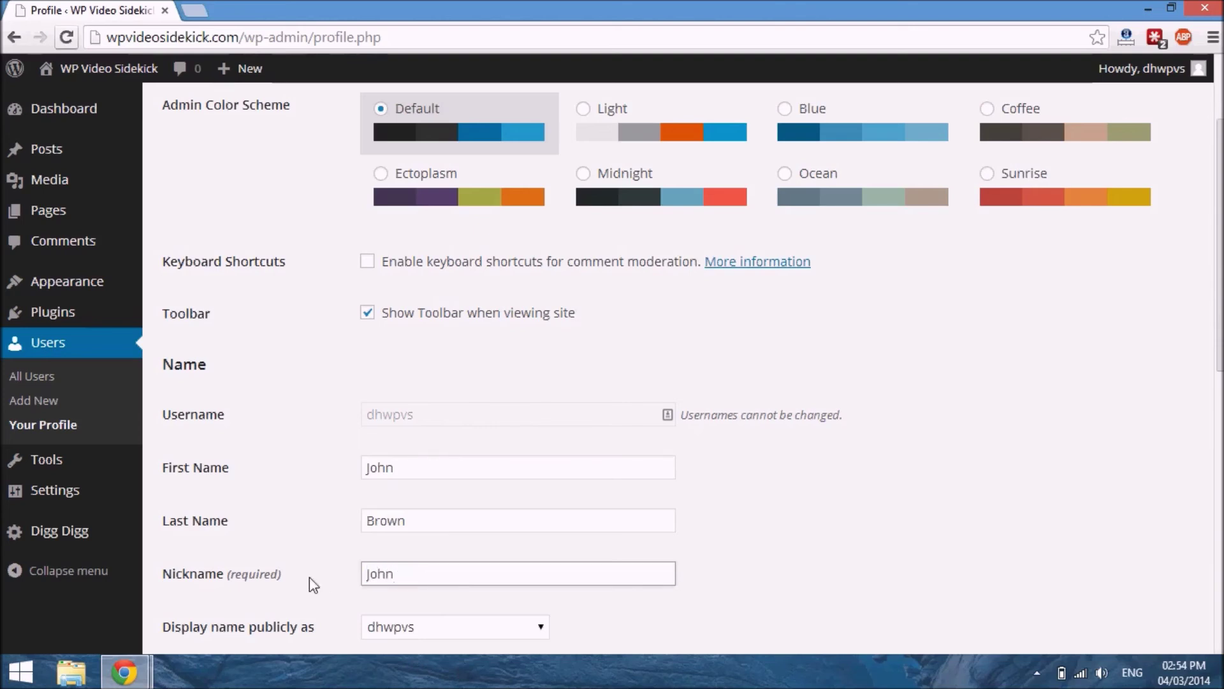
text(ny)
key(BackSpace)
key(BackSpace)
key(BackSpace)
key(BackSpace)
key(BackSpace)
key(BackSpace)
text(Jack)
scroll(665, 590, down, 3)
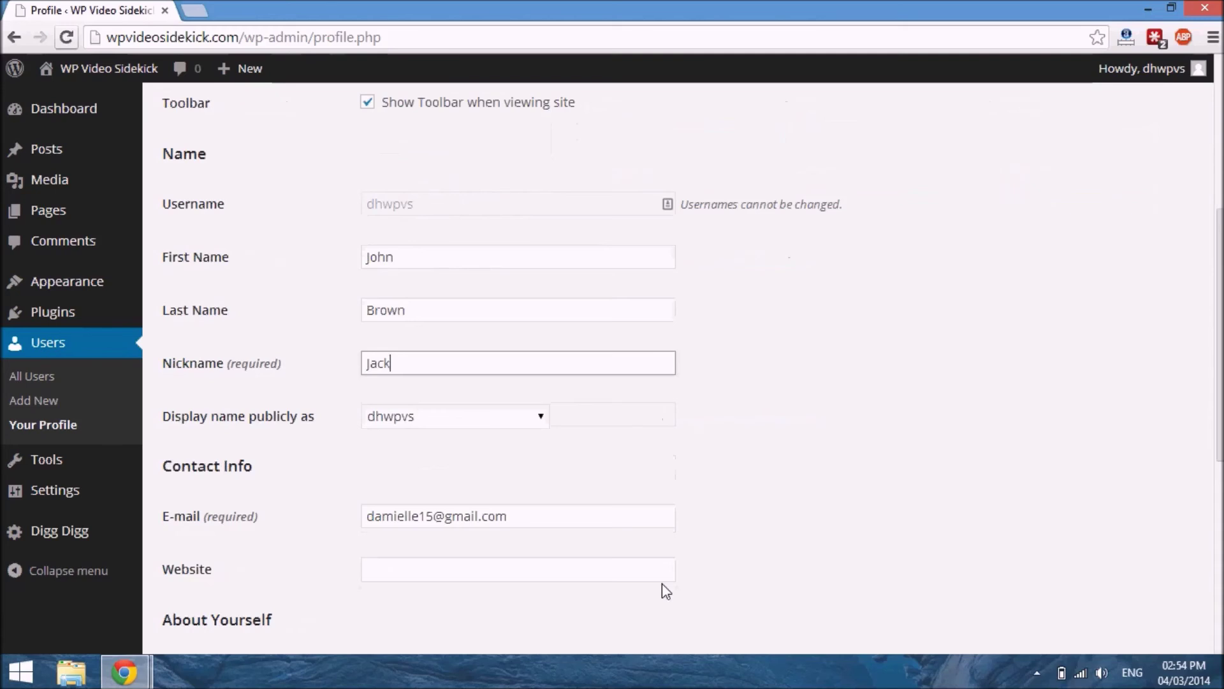
scroll(665, 591, down, 2)
click(539, 315)
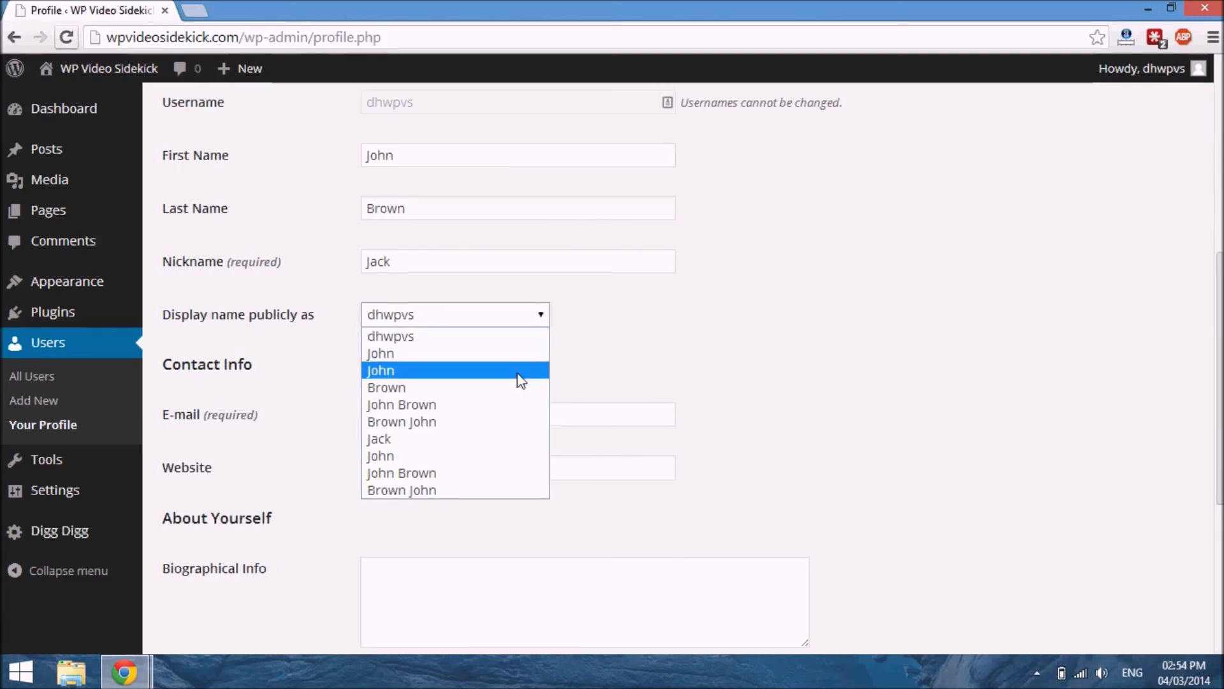
click(498, 438)
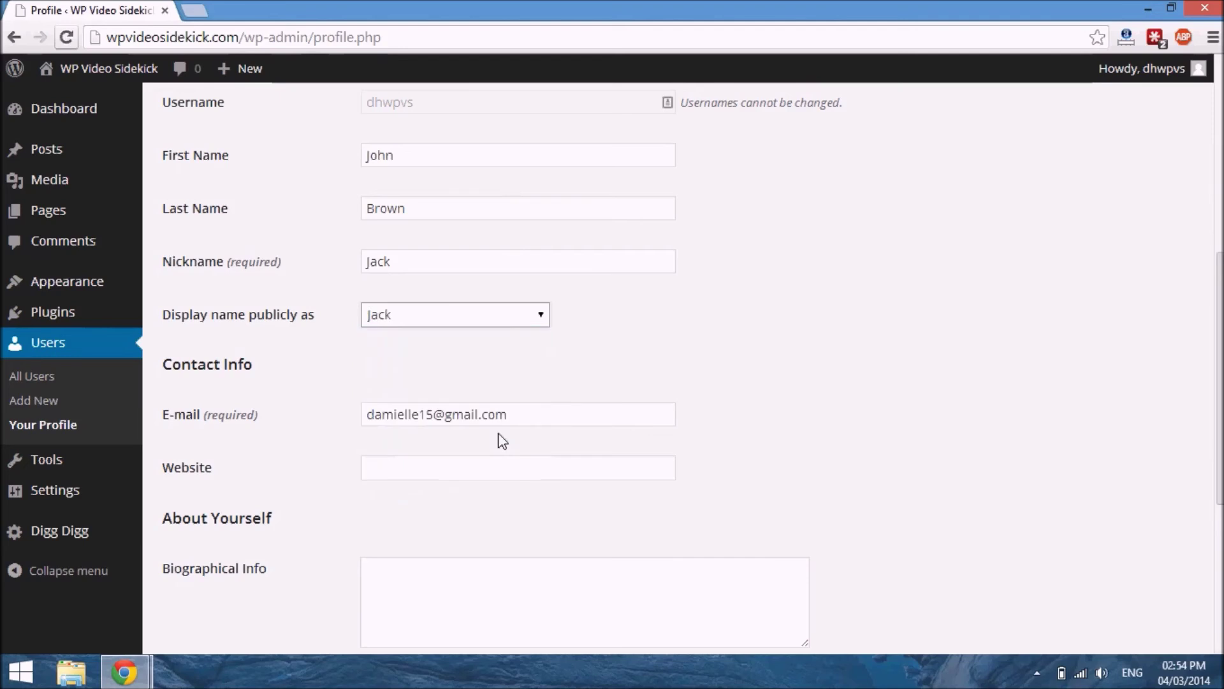
click(541, 316)
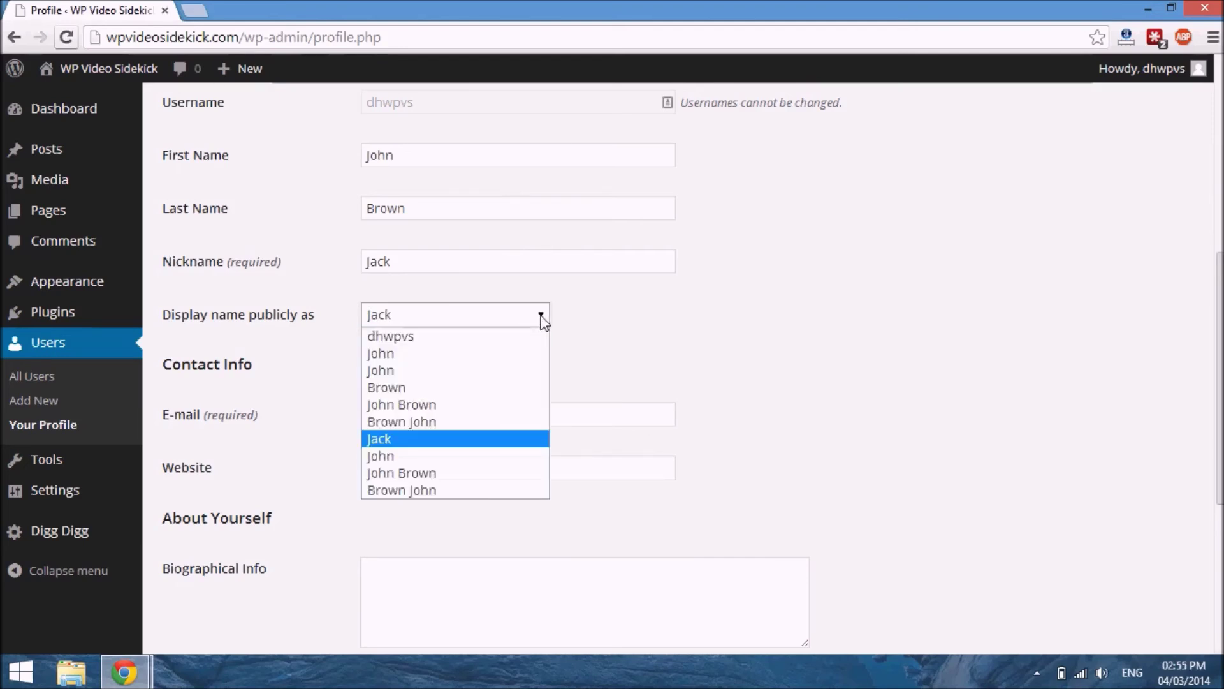
click(502, 409)
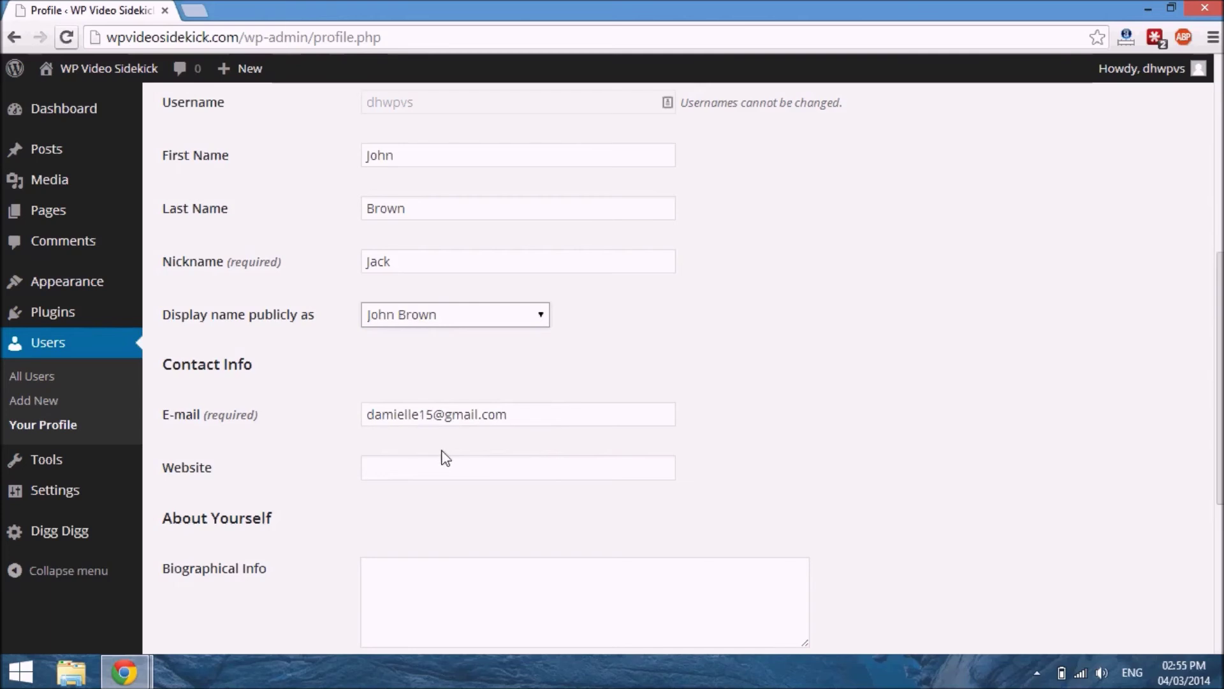
scroll(441, 457, down, 2)
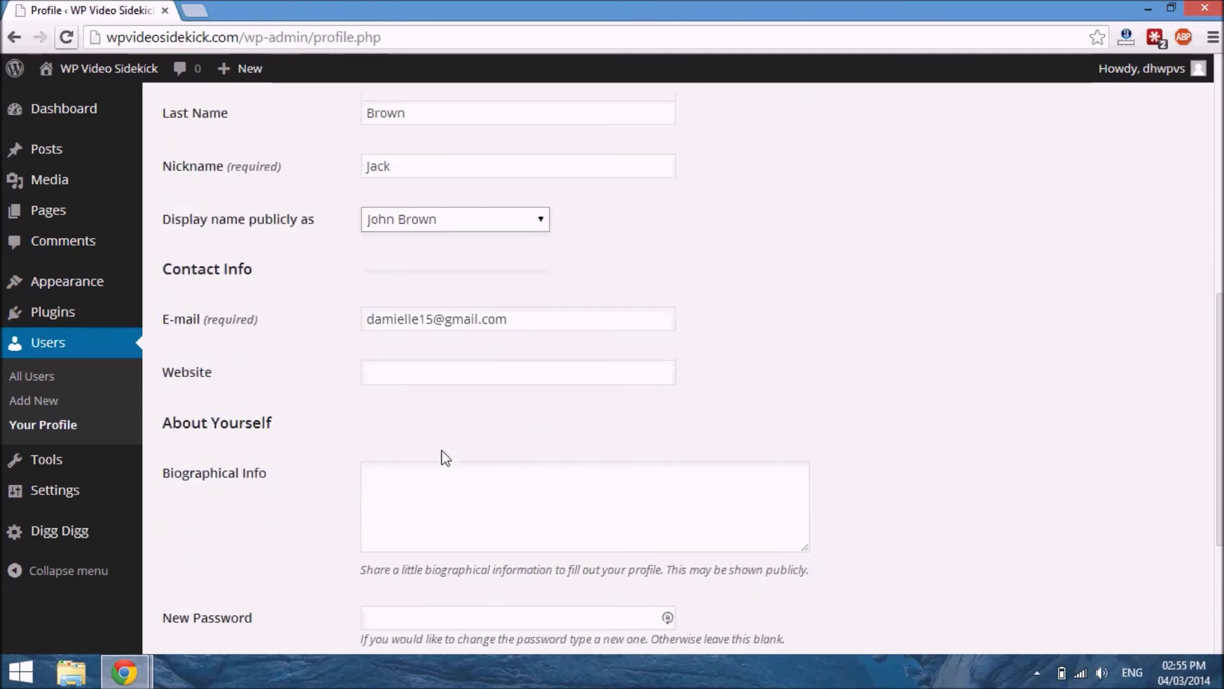
scroll(446, 458, down, 1)
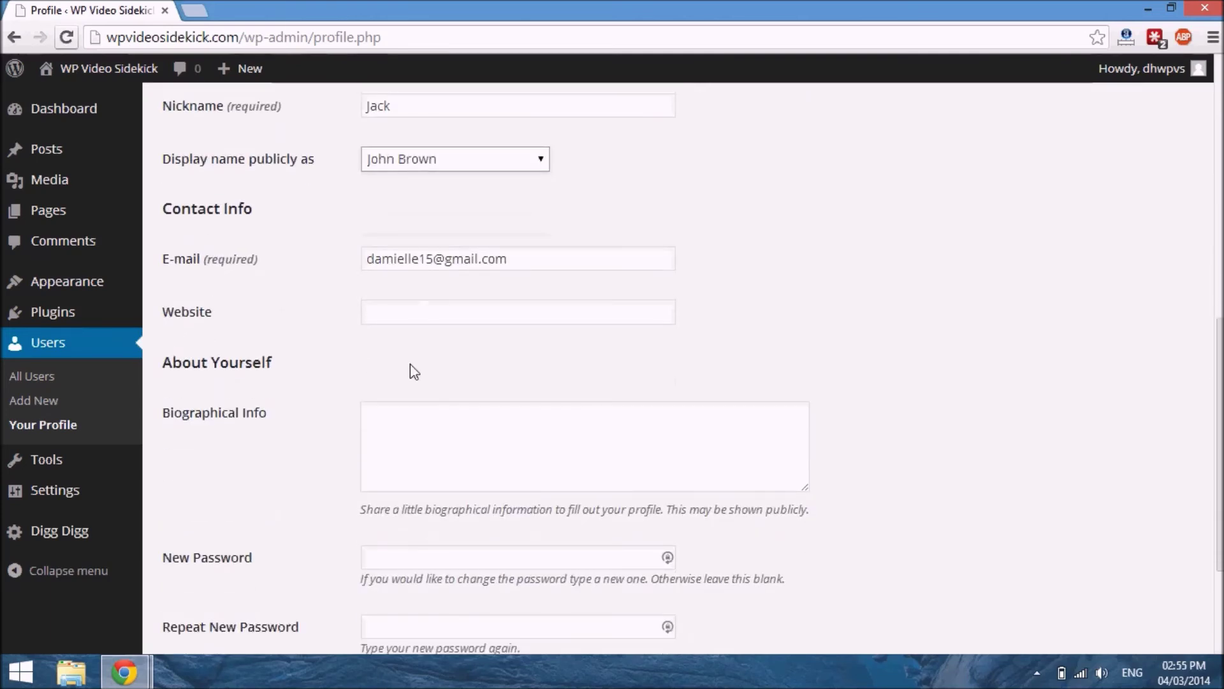
scroll(409, 403, down, 3)
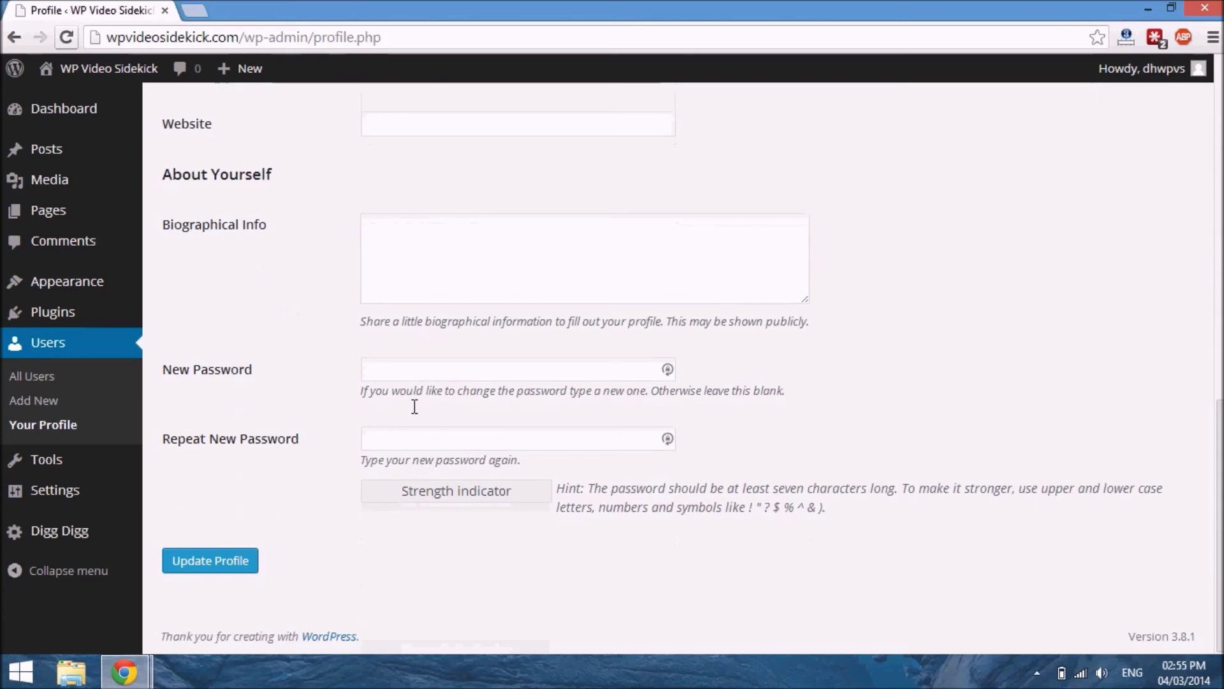
scroll(413, 406, up, 2)
scroll(412, 405, down, 2)
click(404, 383)
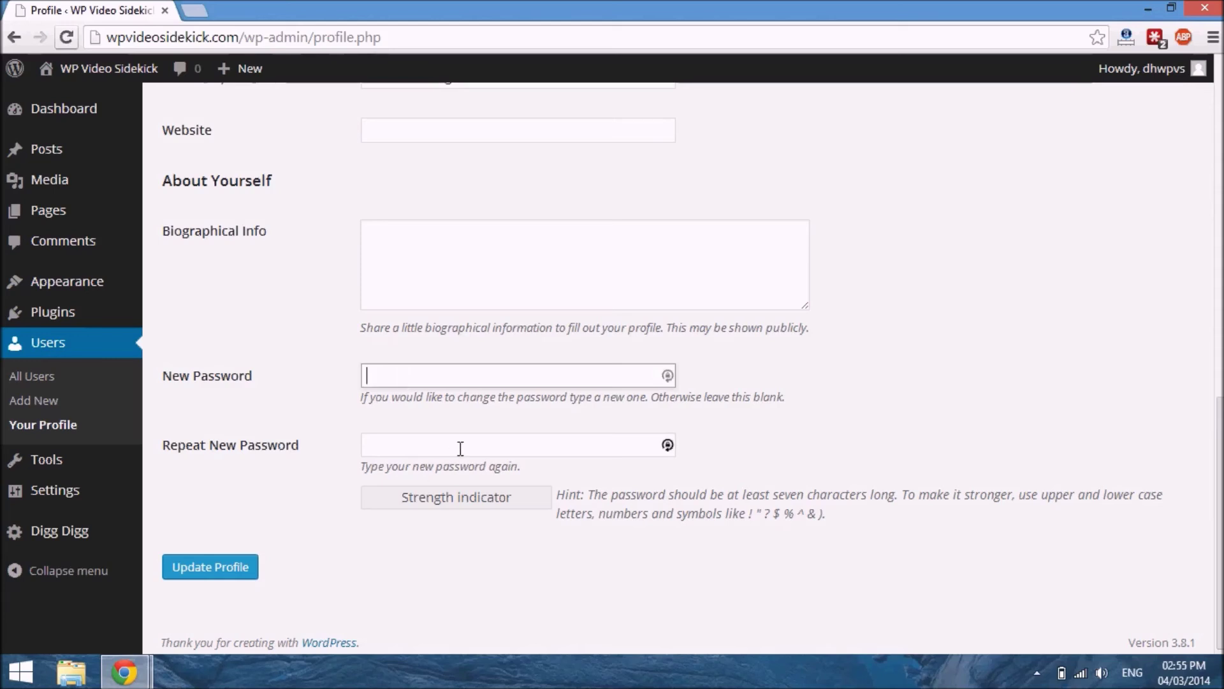
Save the profile with Update Profile, then go to Users > All Users
click(212, 573)
scroll(777, 237, up, 5)
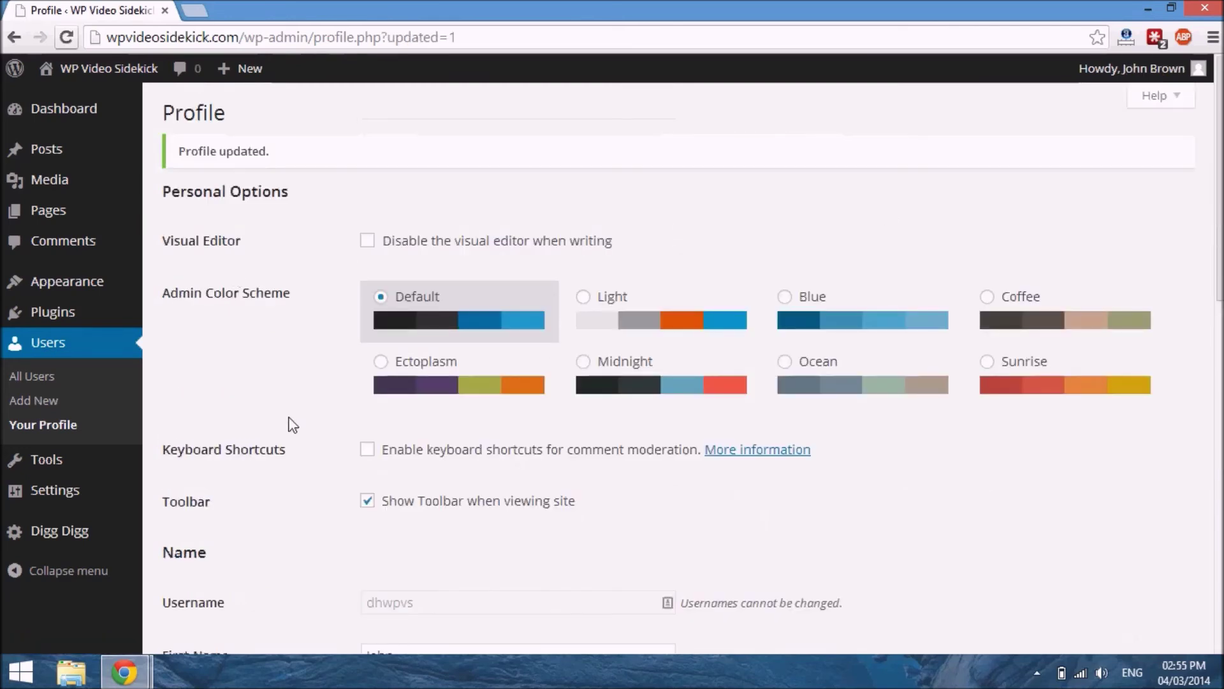
mouse_move(1144, 69)
mouse_move(23, 467)
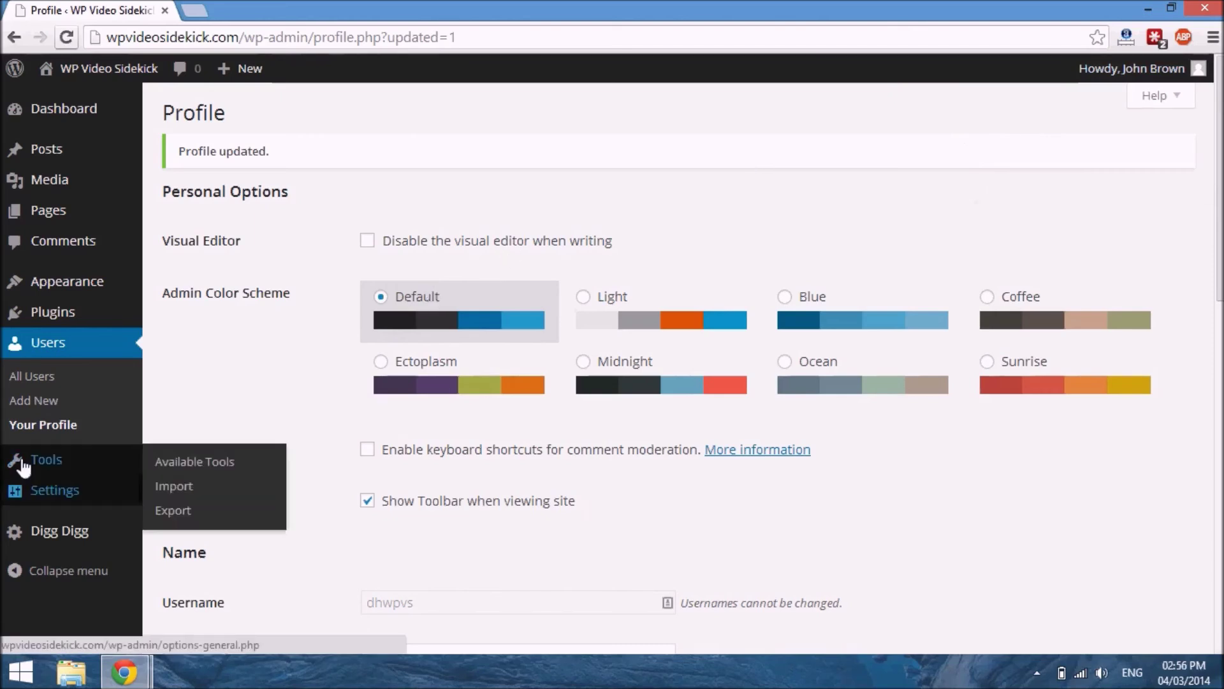
click(39, 377)
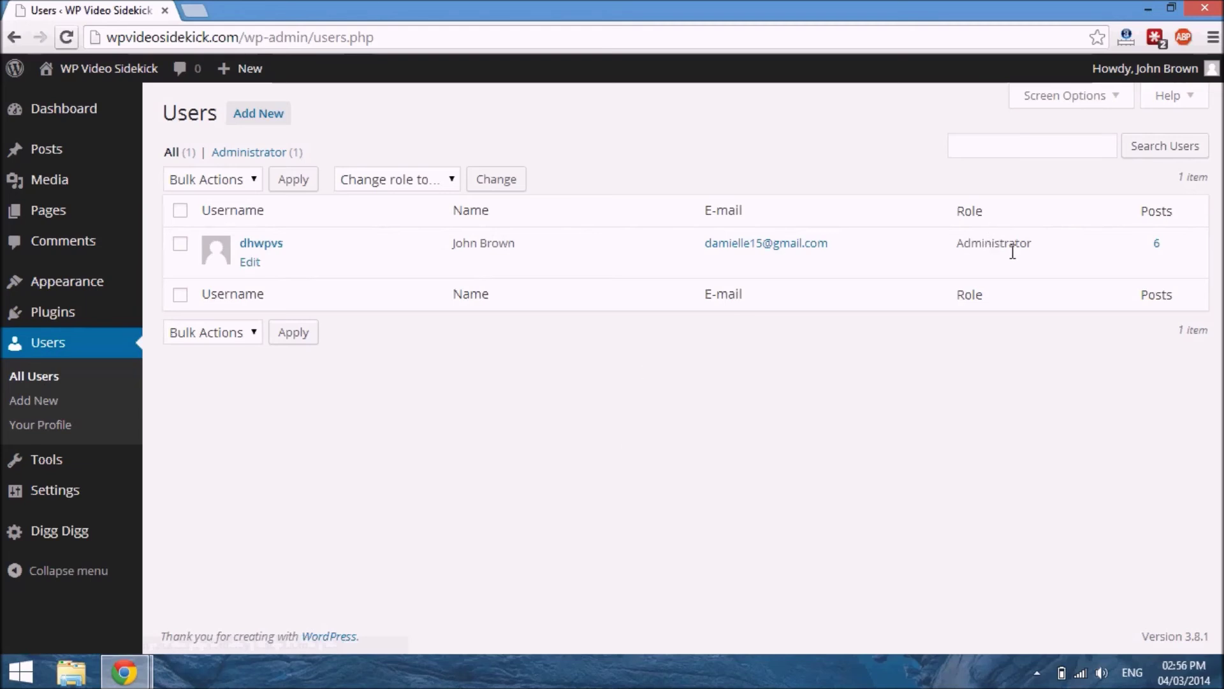
Open the Users > Add New form and scroll down to the Role field
click(24, 400)
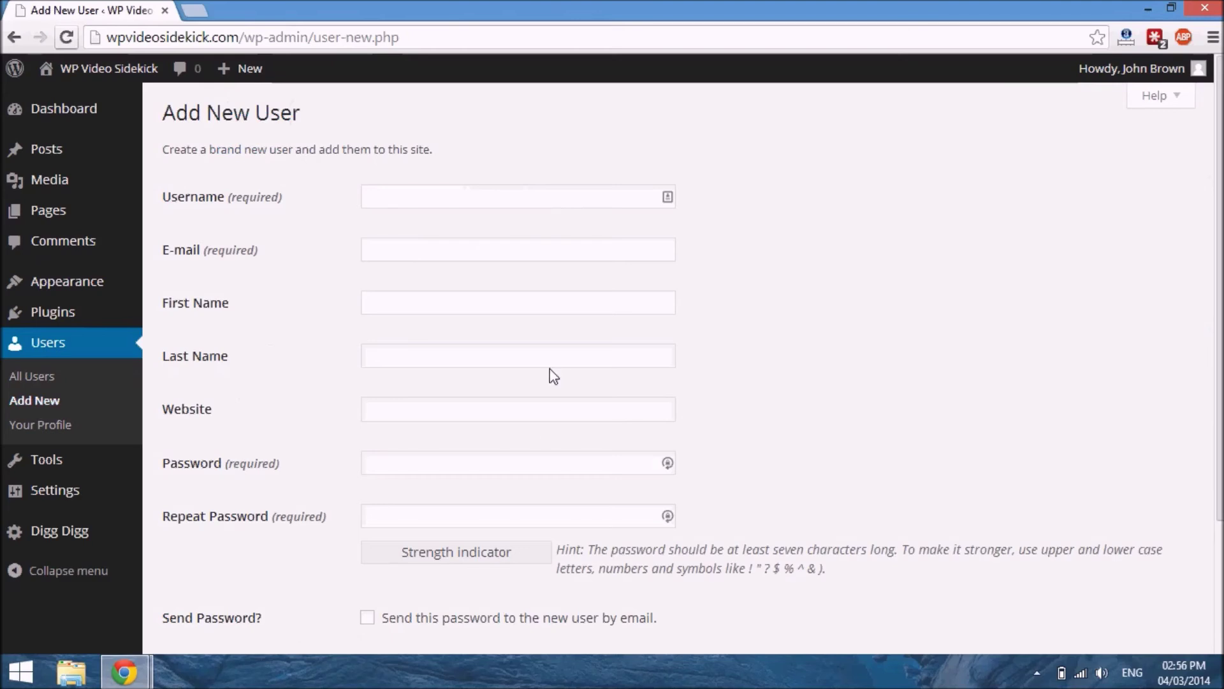
scroll(552, 439, down, 2)
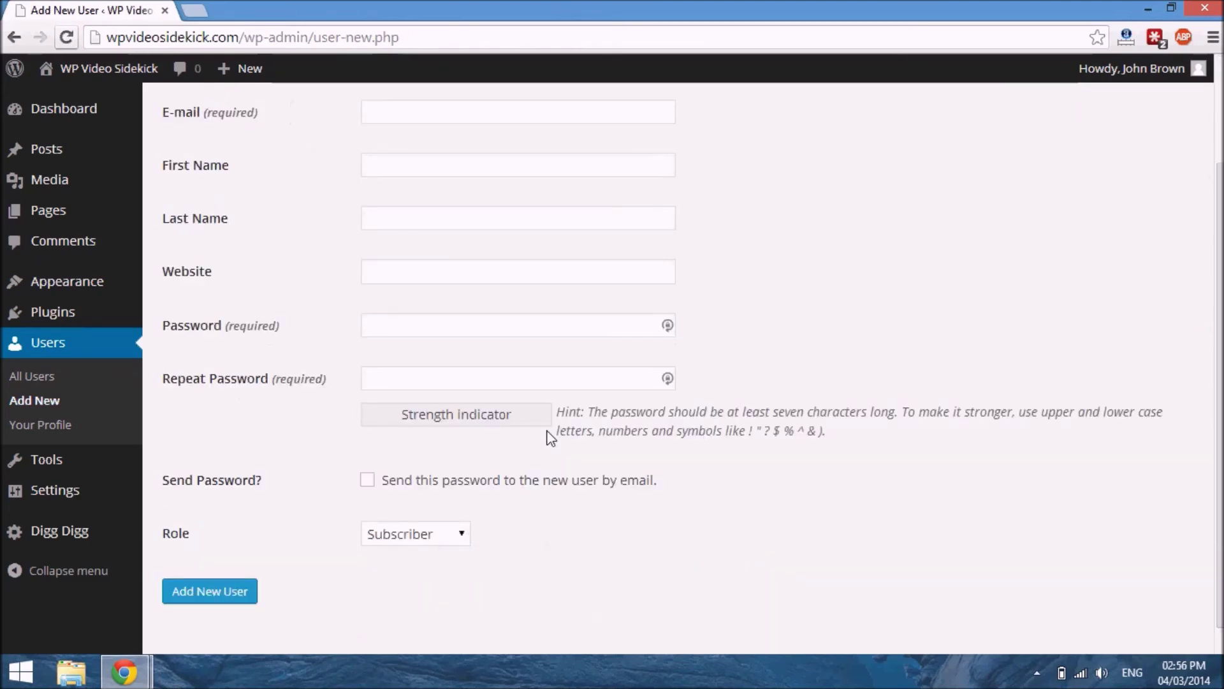
scroll(552, 438, down, 1)
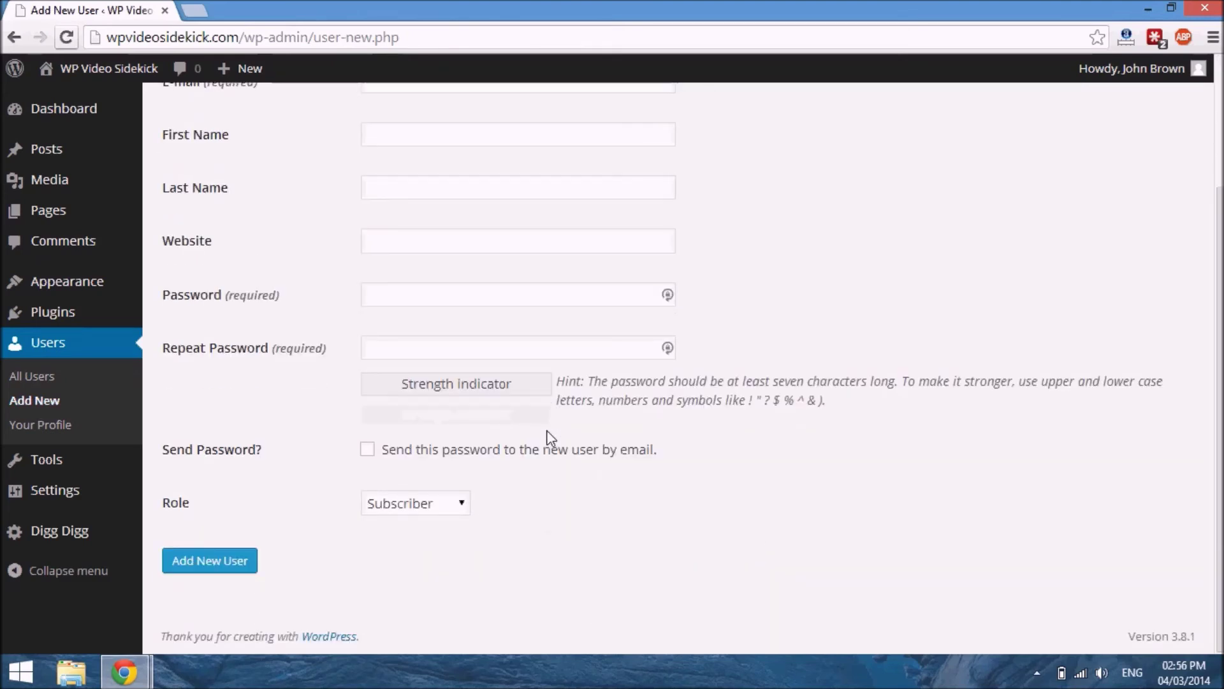
scroll(551, 439, up, 3)
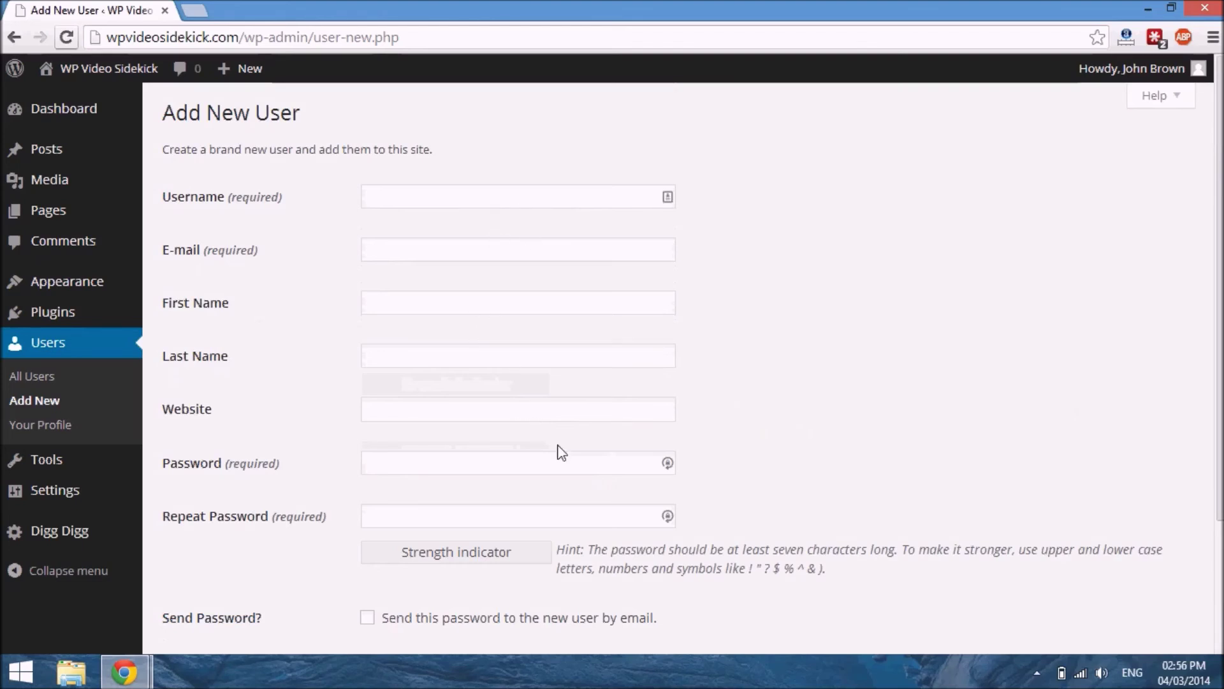
scroll(563, 453, down, 3)
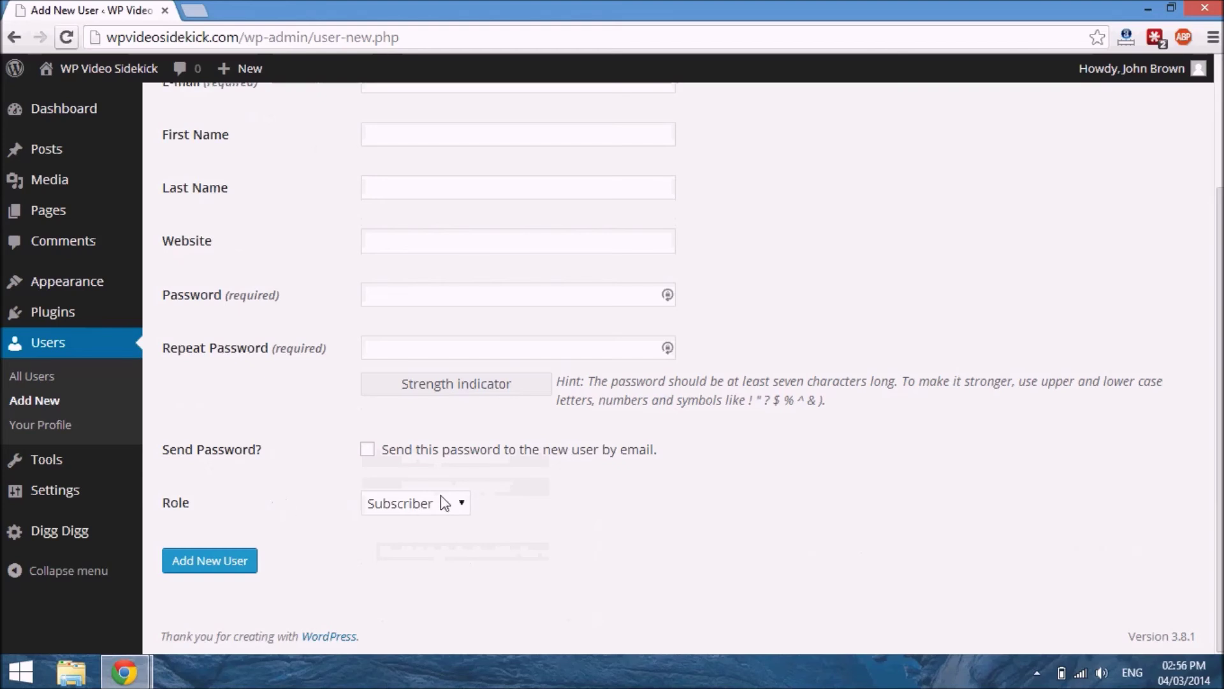
Set the new user's Role to Editor
click(460, 505)
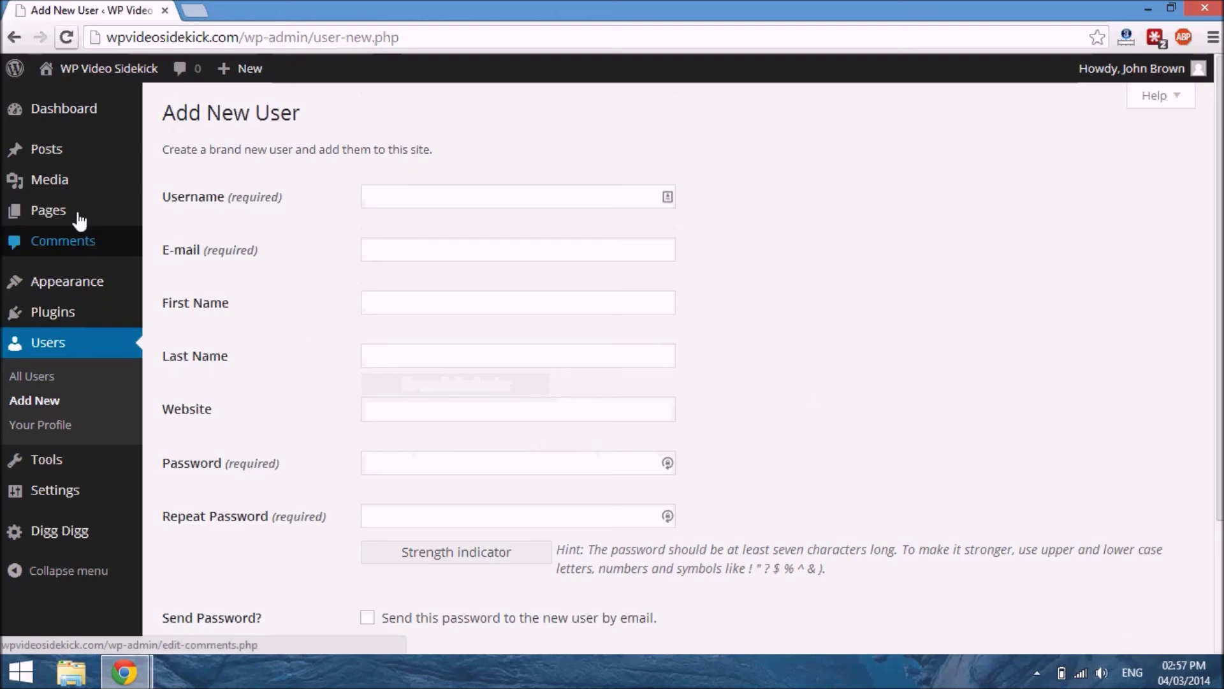
mouse_move(74, 150)
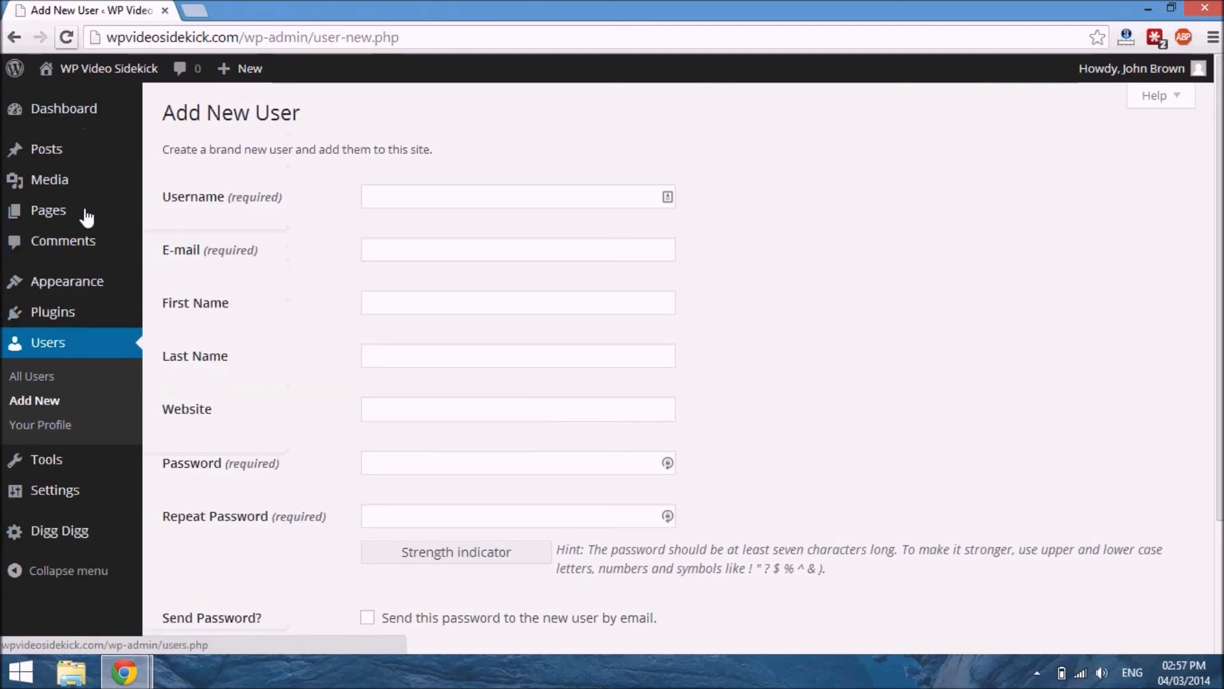
scroll(472, 557, down, 2)
scroll(472, 558, up, 2)
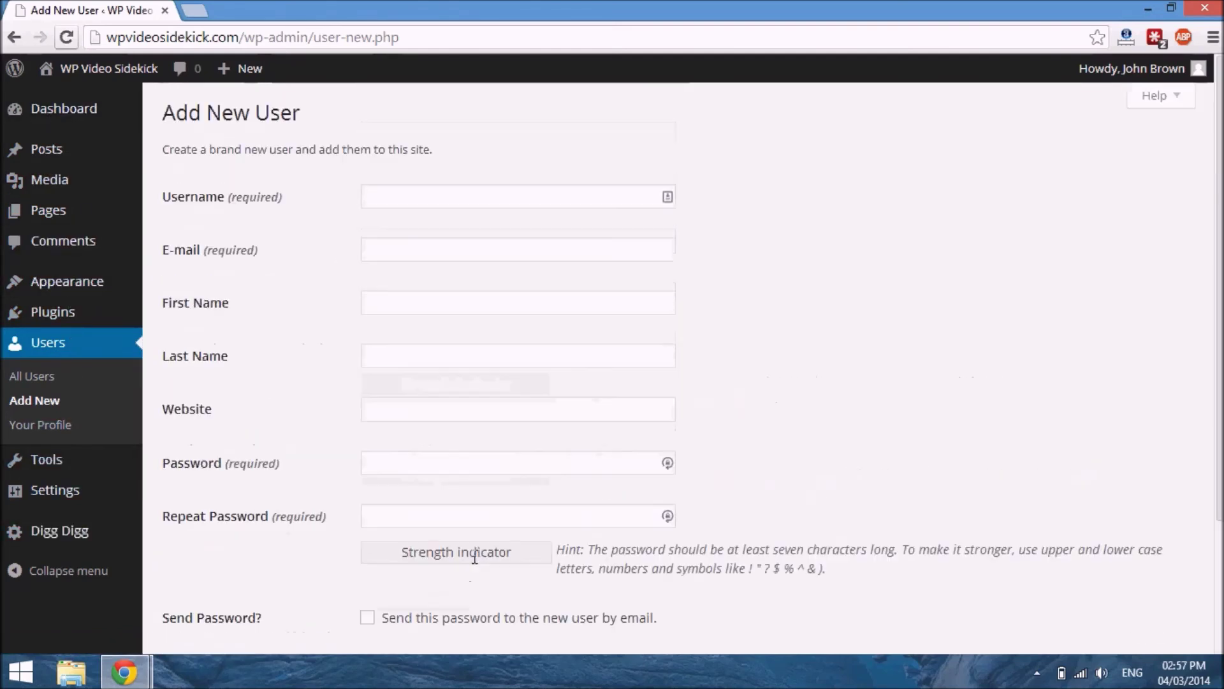
scroll(470, 556, down, 3)
click(464, 505)
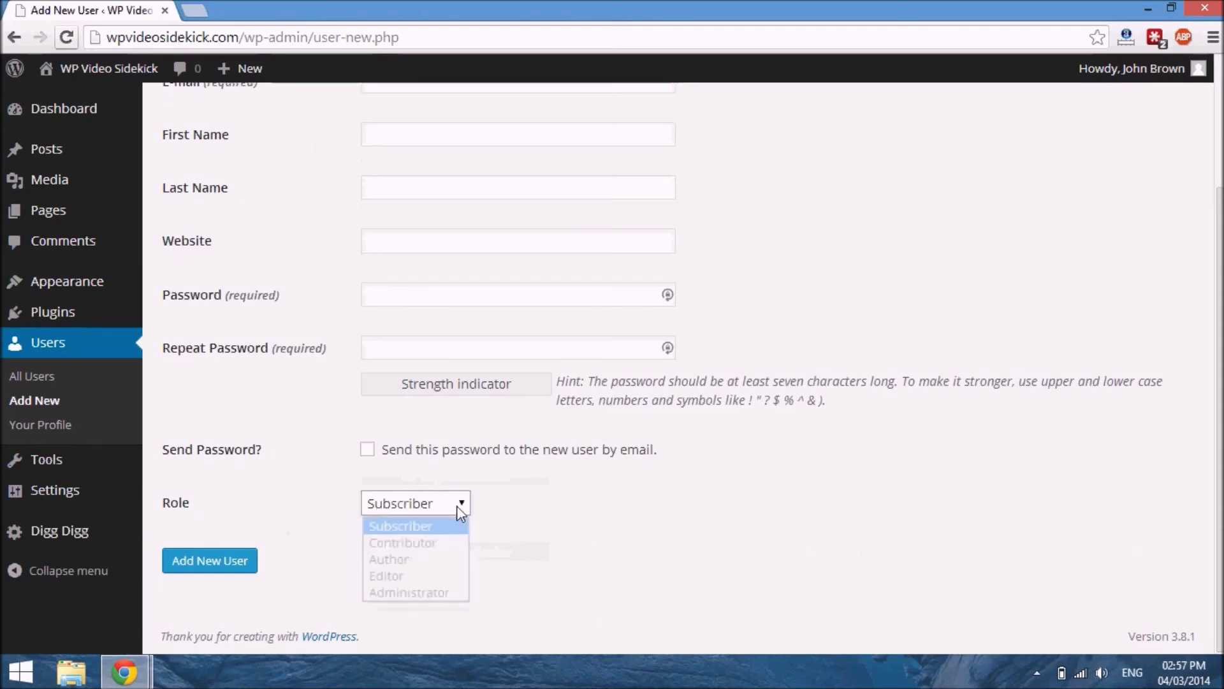
click(403, 576)
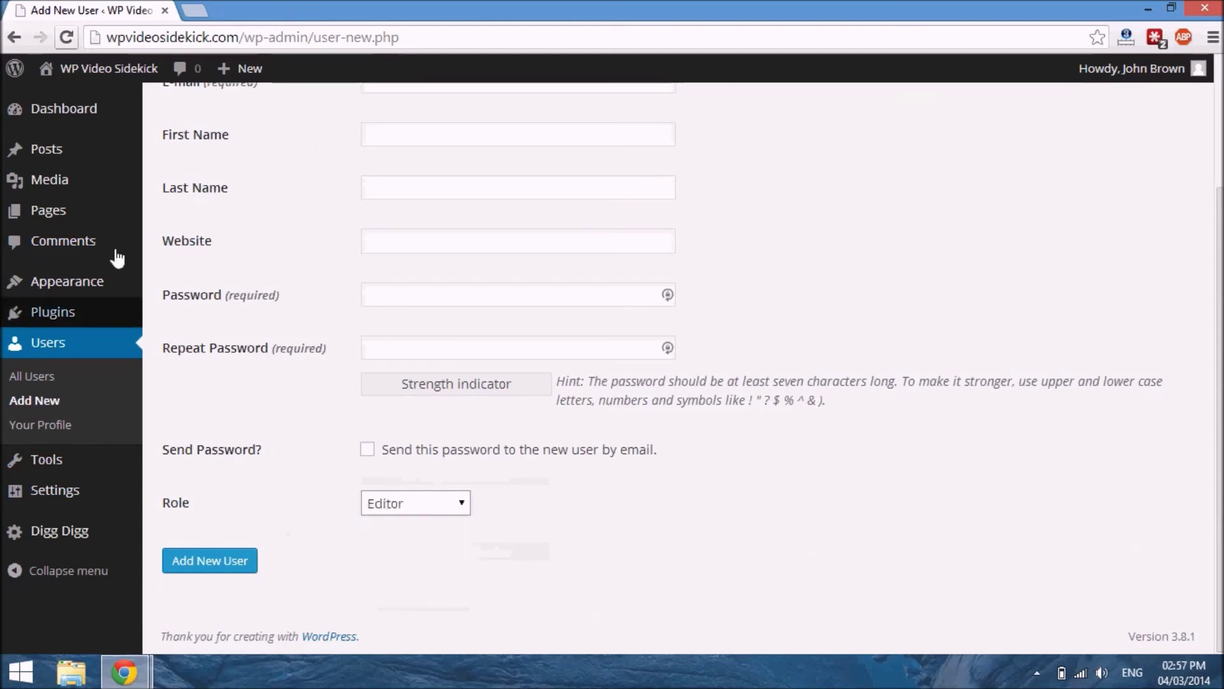
scroll(118, 224, up, 3)
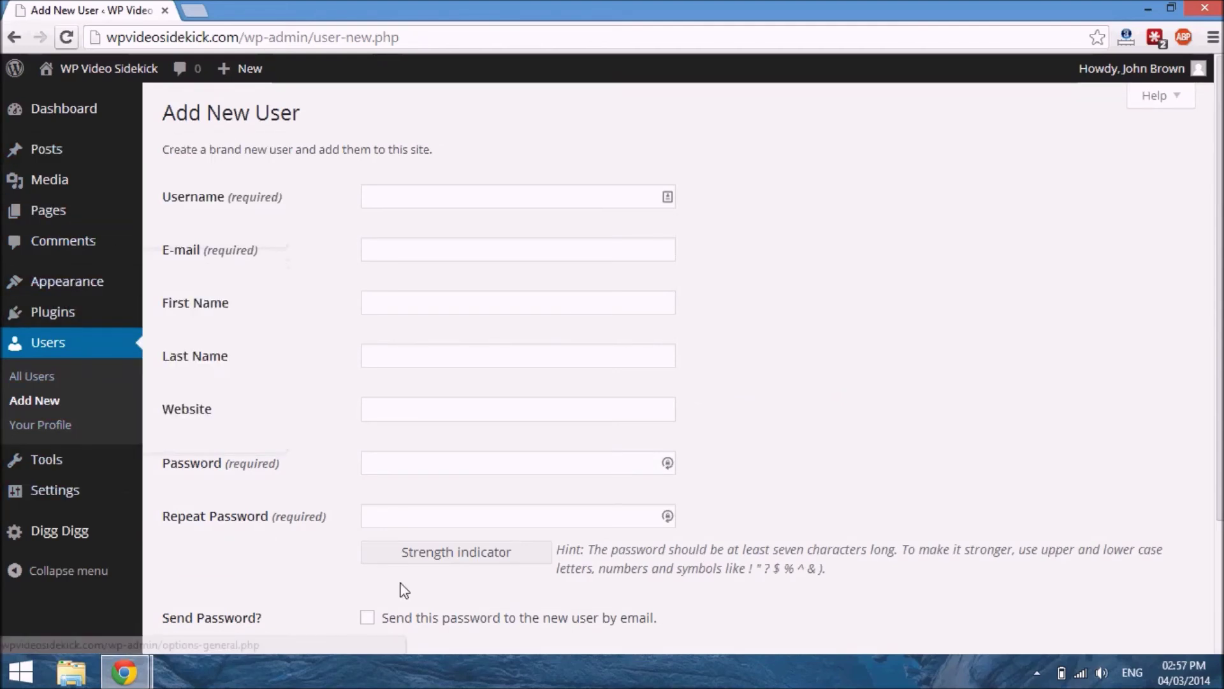
scroll(485, 606, down, 3)
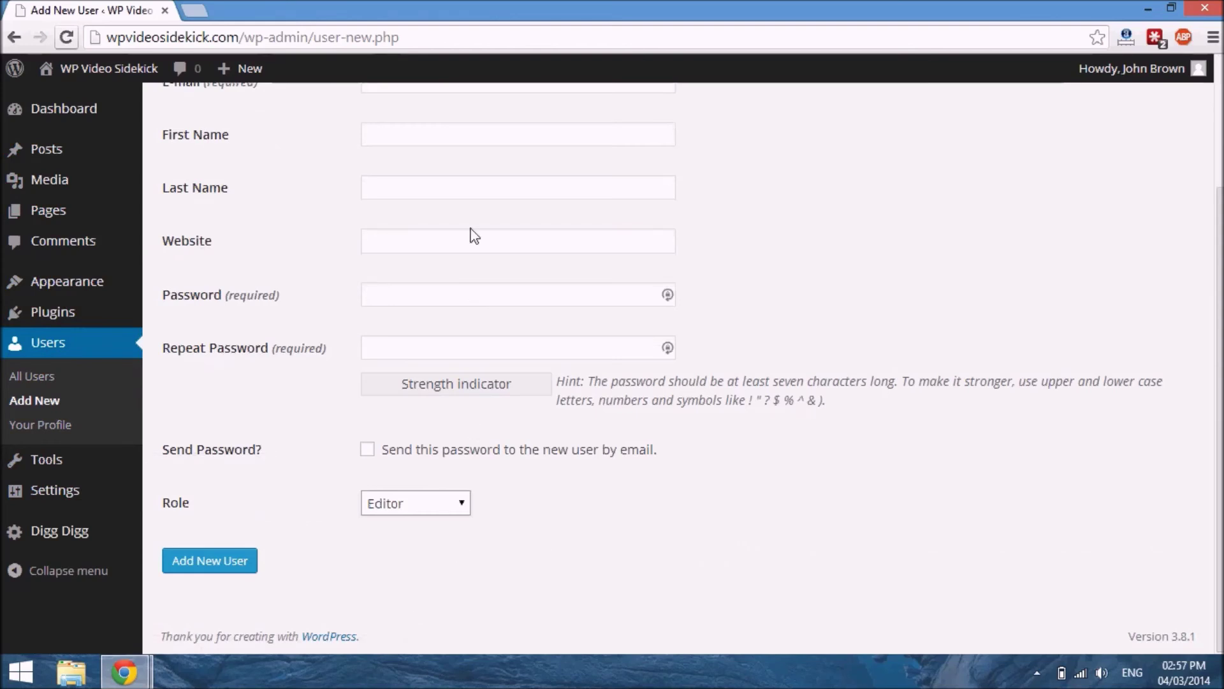
scroll(474, 236, up, 3)
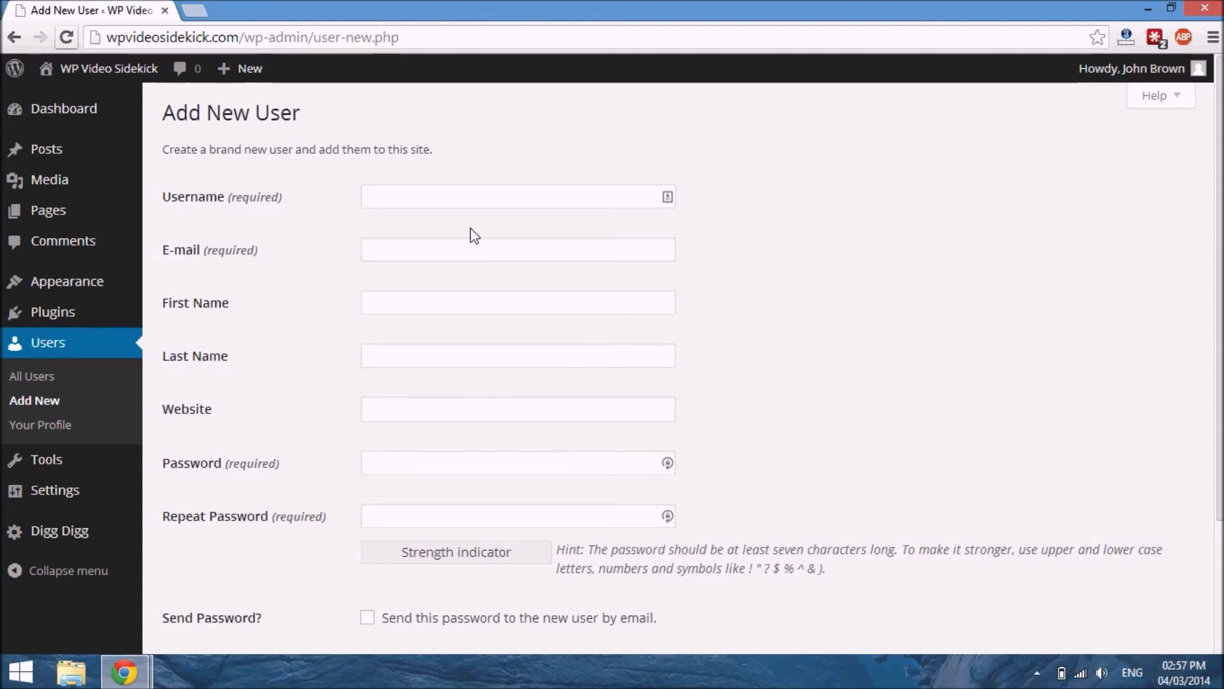
scroll(475, 236, down, 3)
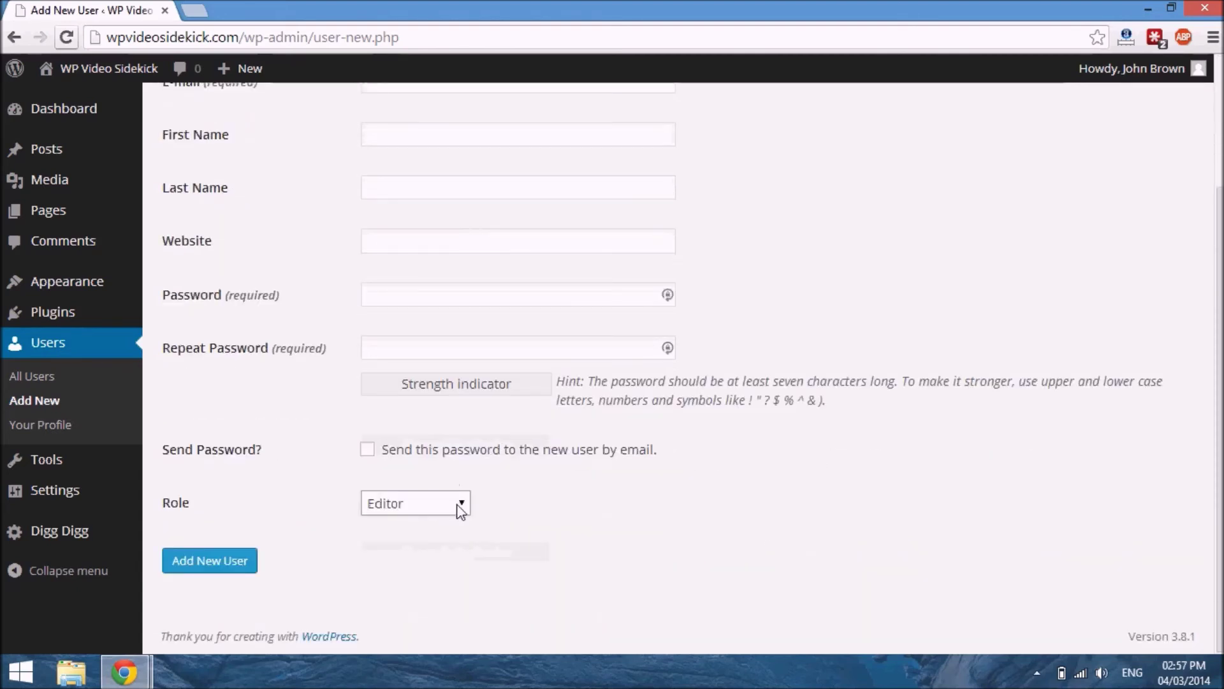
click(458, 505)
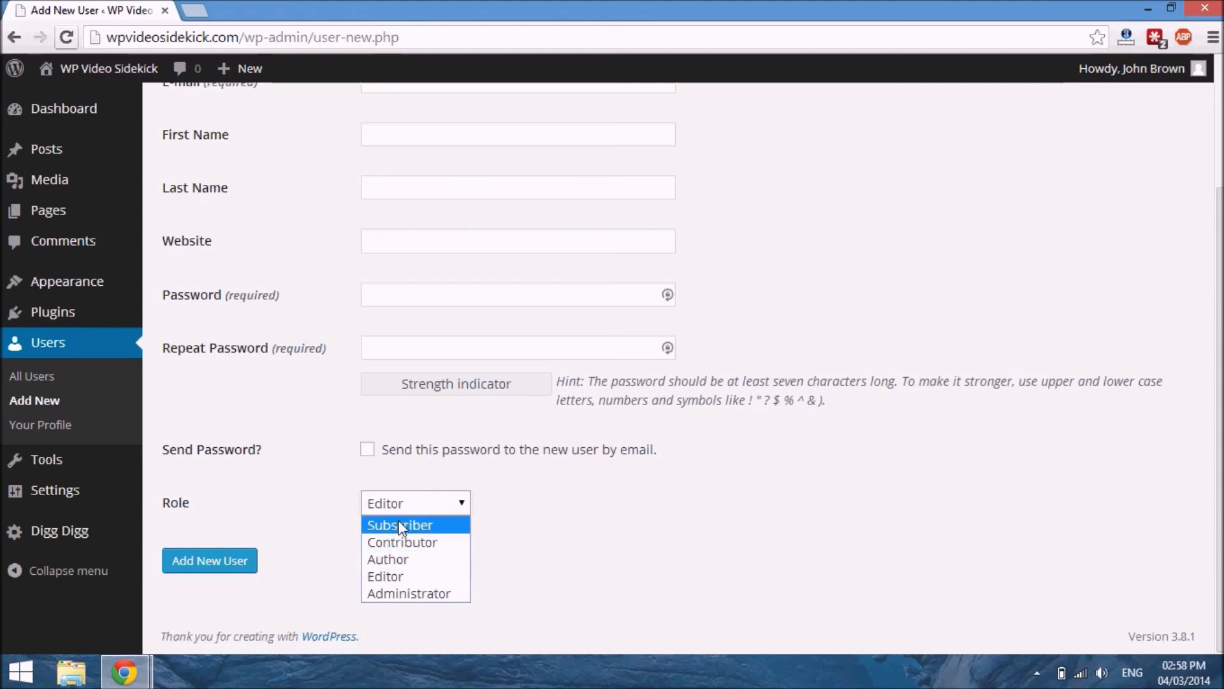
click(687, 554)
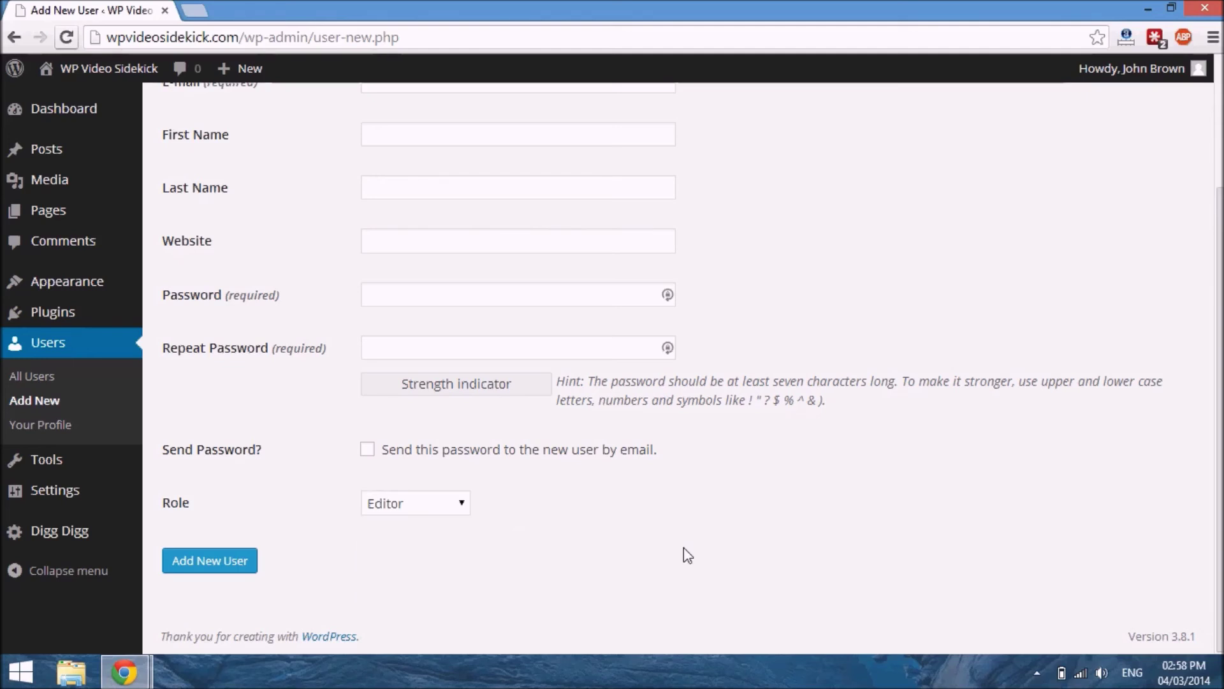
scroll(683, 547, up, 3)
scroll(683, 548, down, 3)
scroll(684, 547, up, 3)
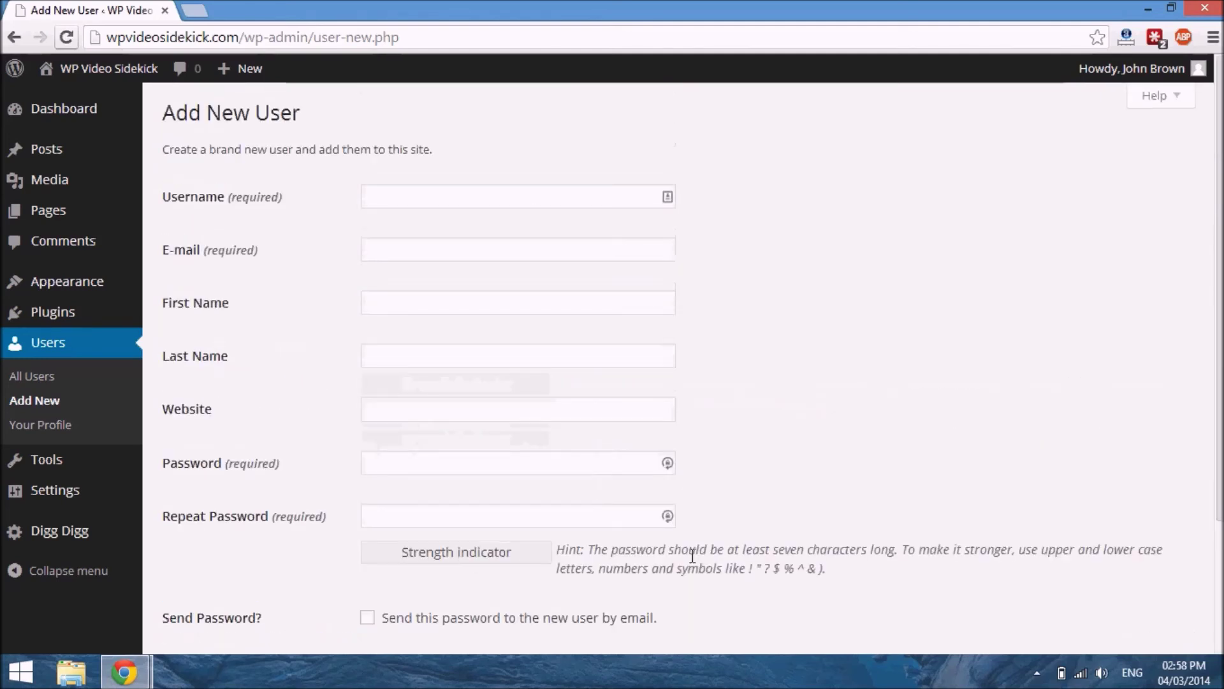
scroll(692, 556, down, 3)
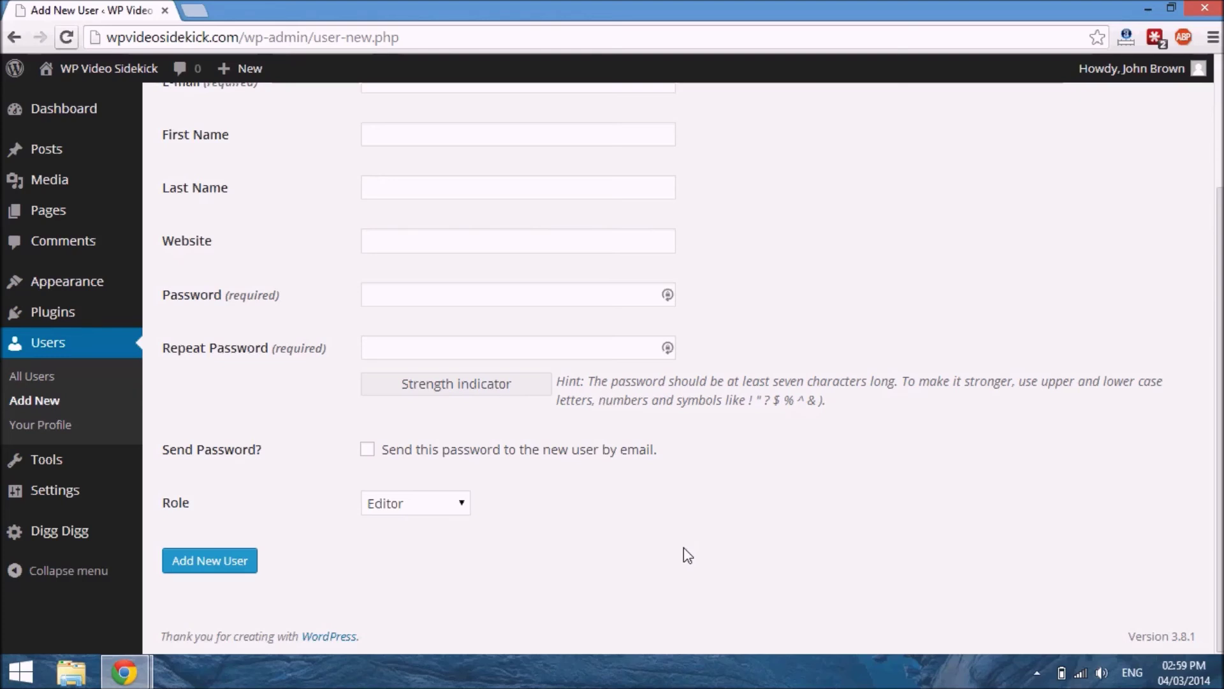
scroll(688, 552, up, 3)
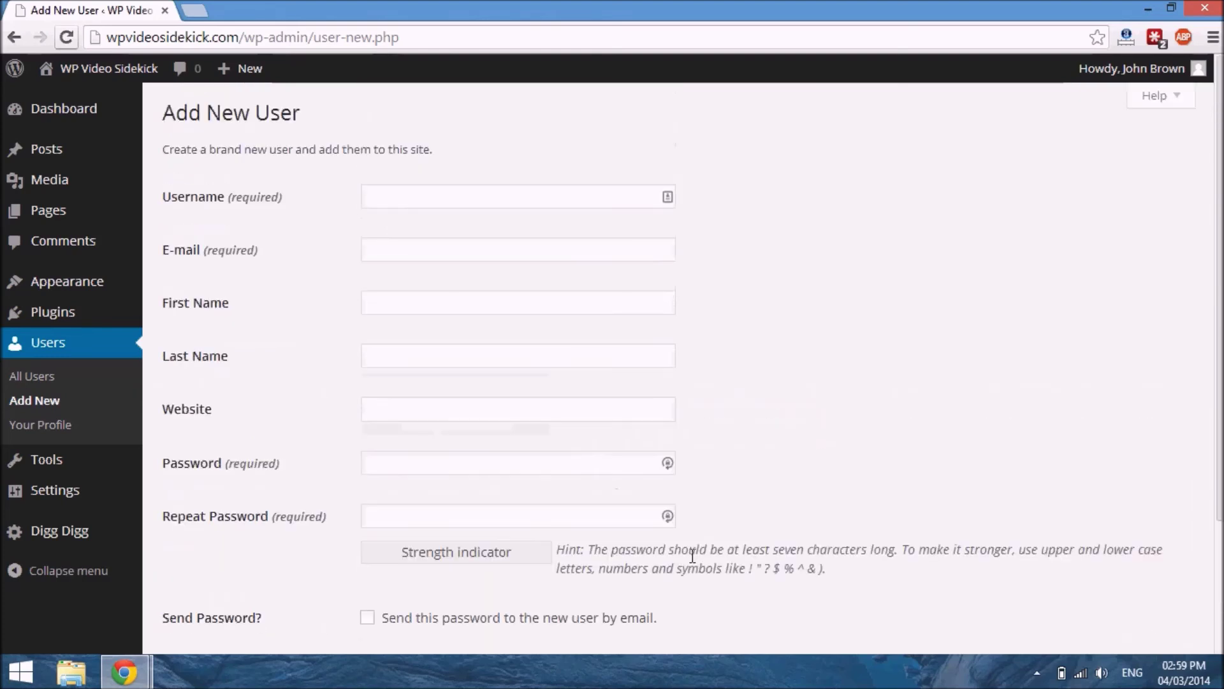
scroll(692, 556, down, 3)
scroll(692, 556, up, 3)
scroll(692, 556, down, 3)
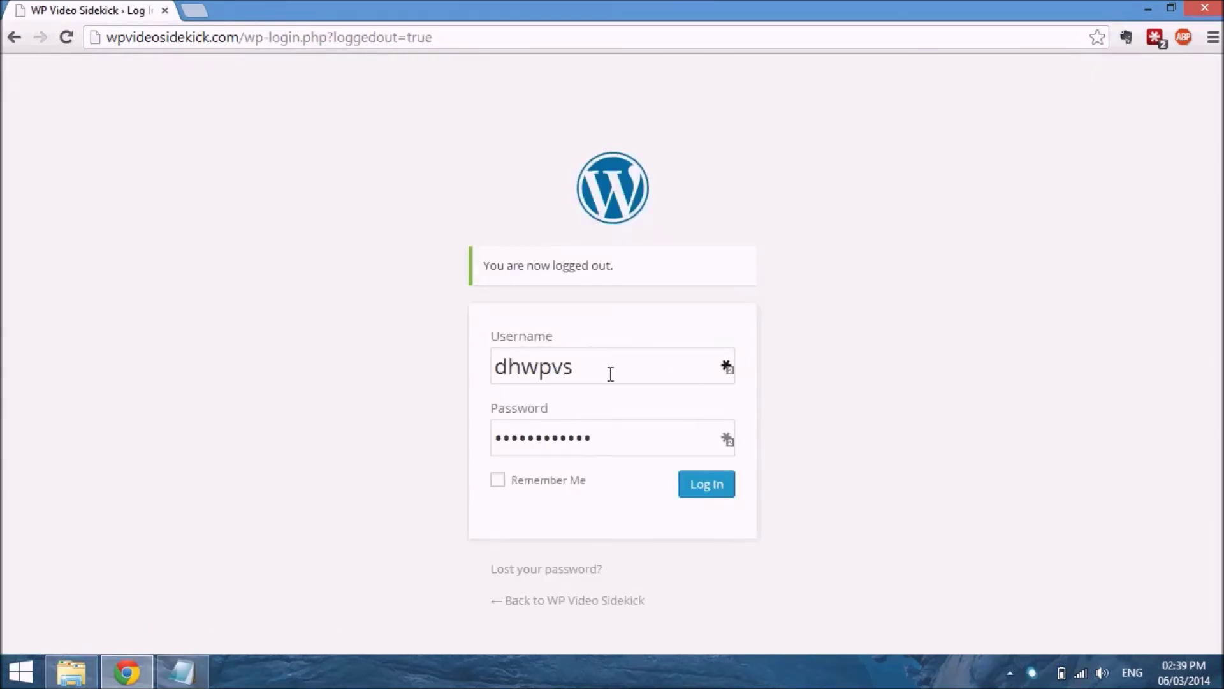
Clear the prefilled Username and Password fields on the login page
drag(606, 374, 374, 358)
key(BackSpace)
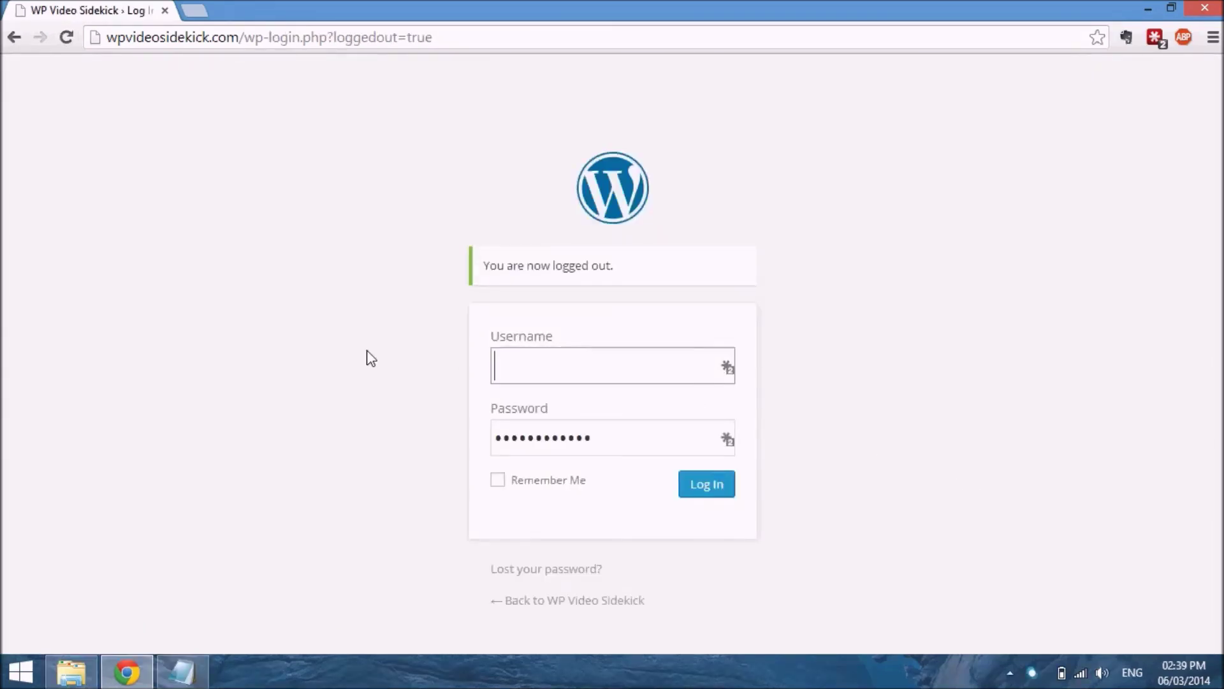
drag(610, 445, 436, 447)
key(BackSpace)
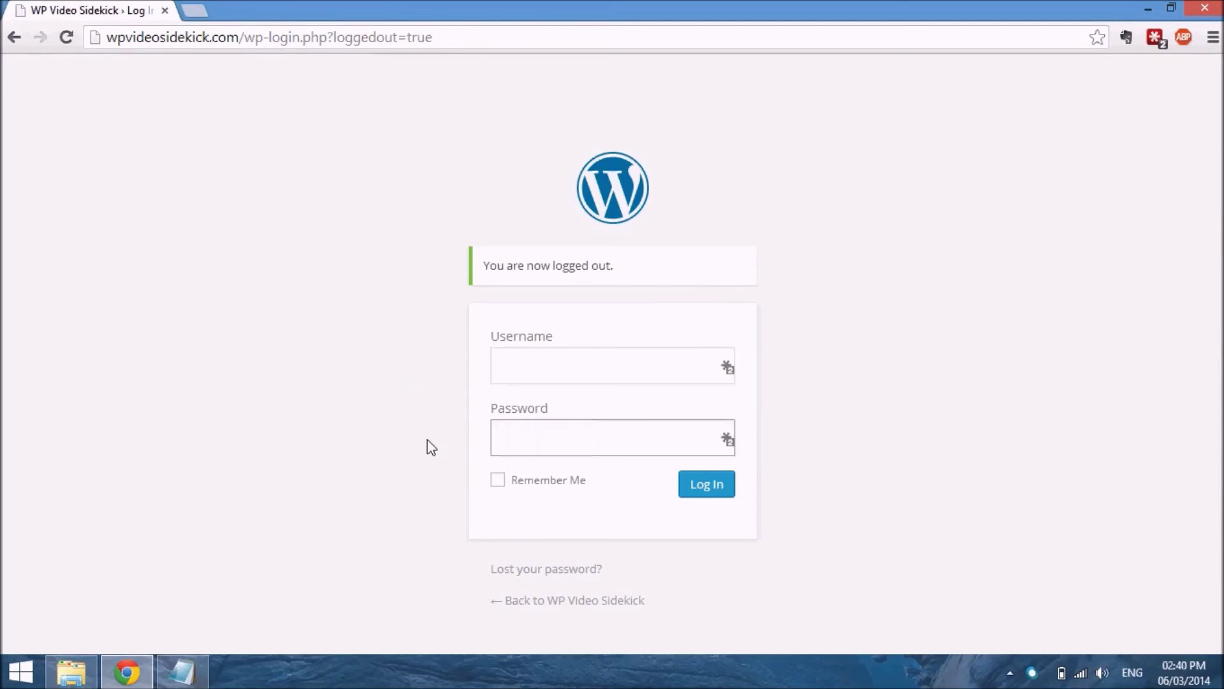
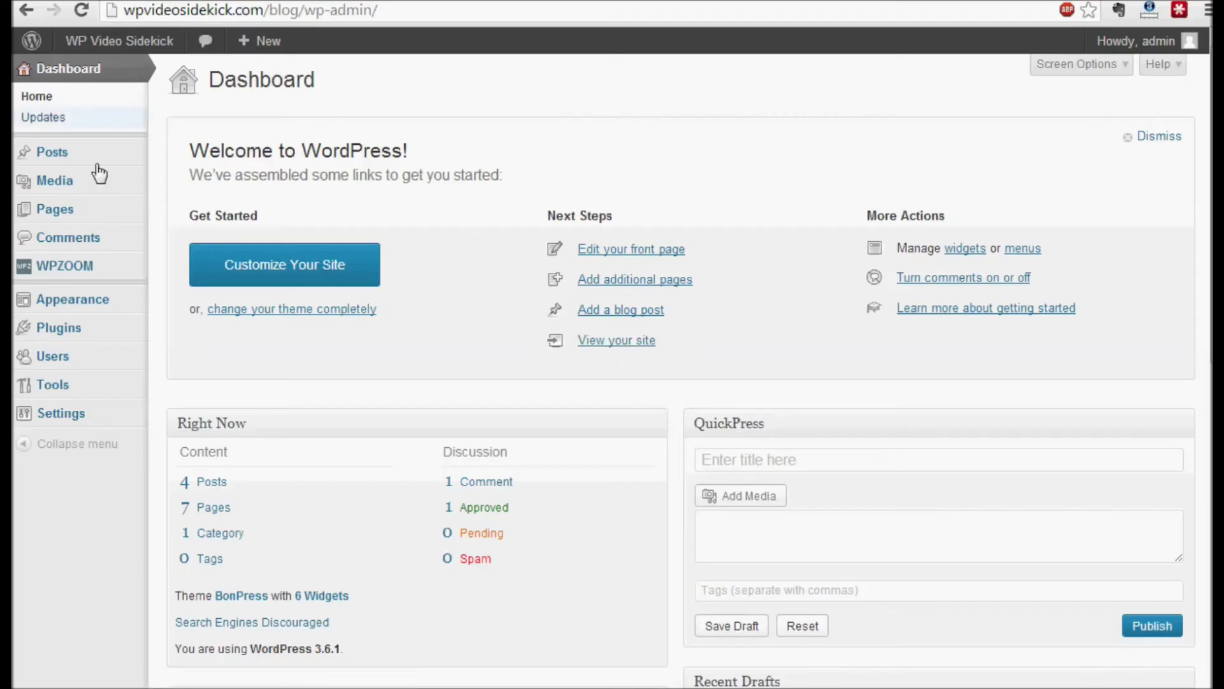
Go to Plugins > Add New to reach the Install Plugins page
mouse_move(90, 191)
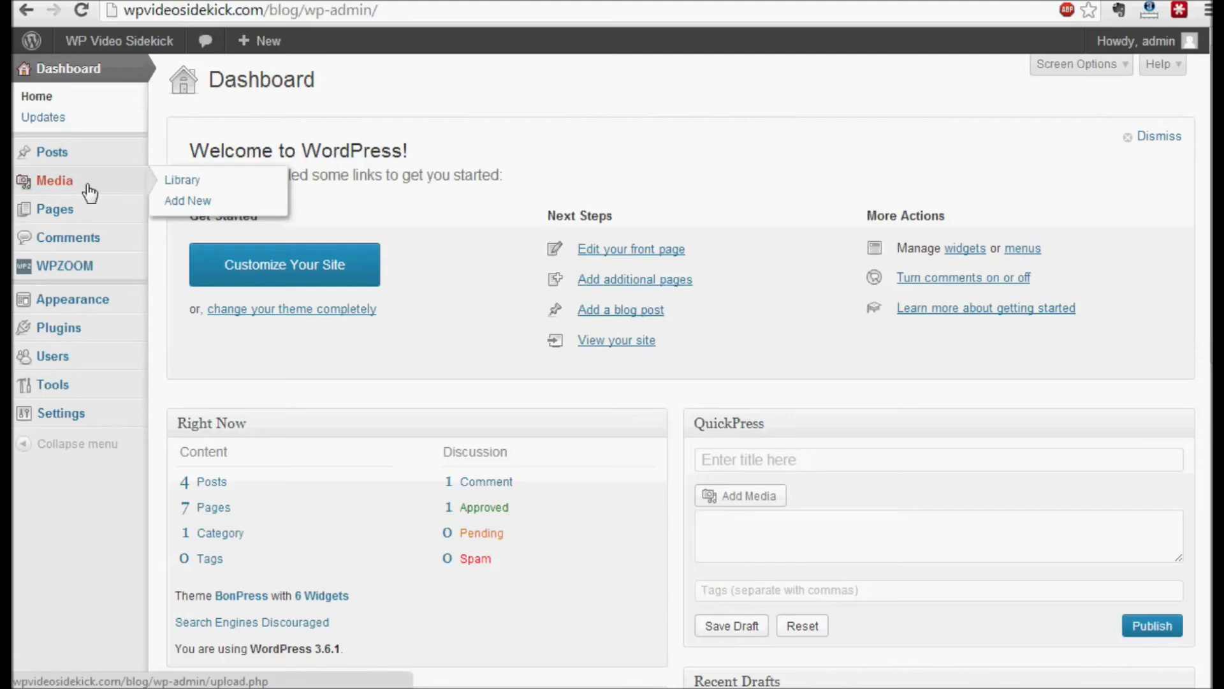
mouse_move(79, 336)
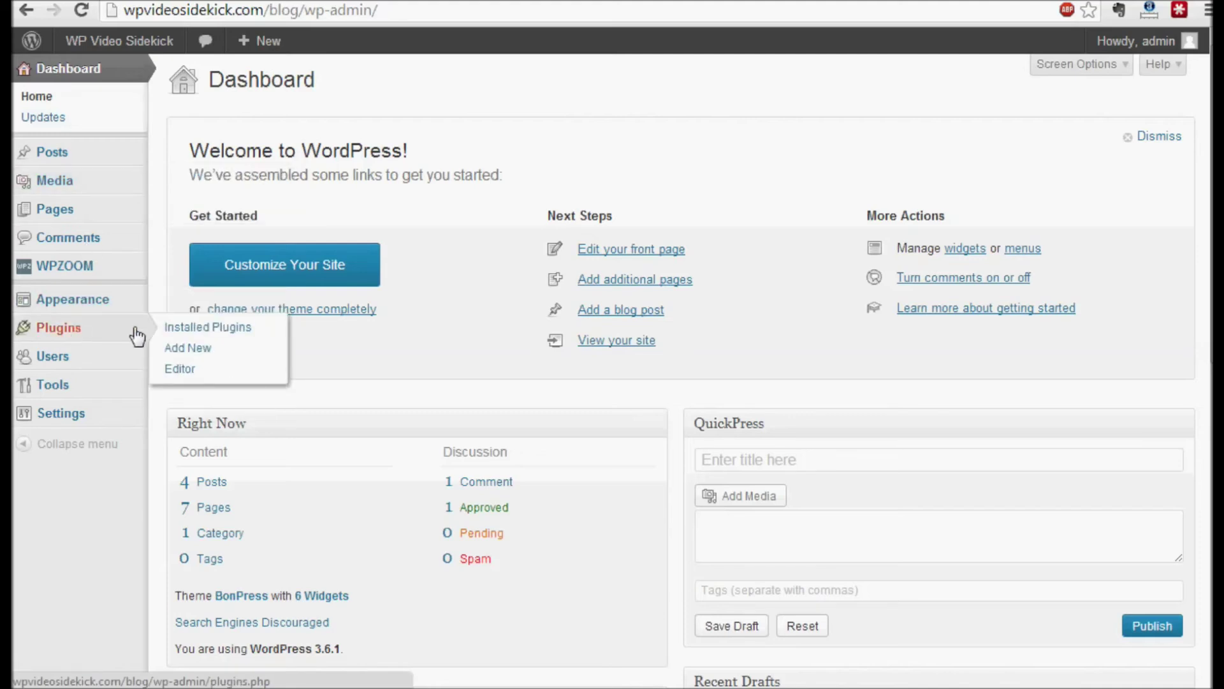
click(190, 348)
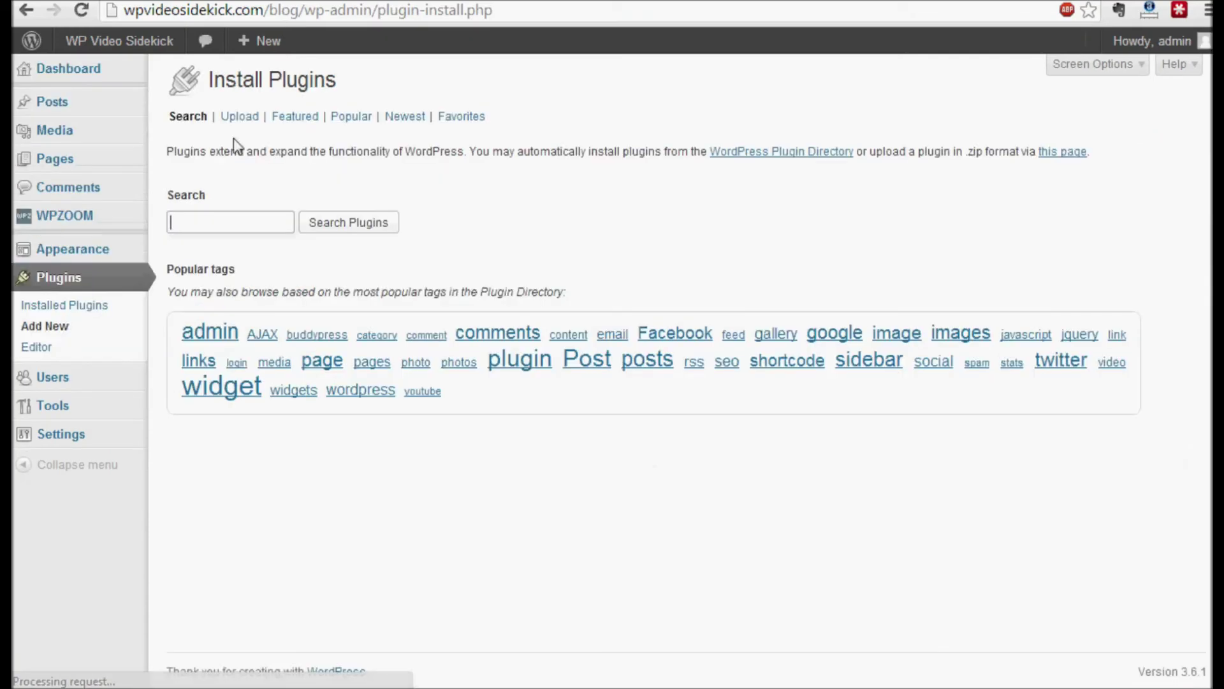
Search the plugin directory for 'backwpup' and start installing BackWPup Free
click(200, 223)
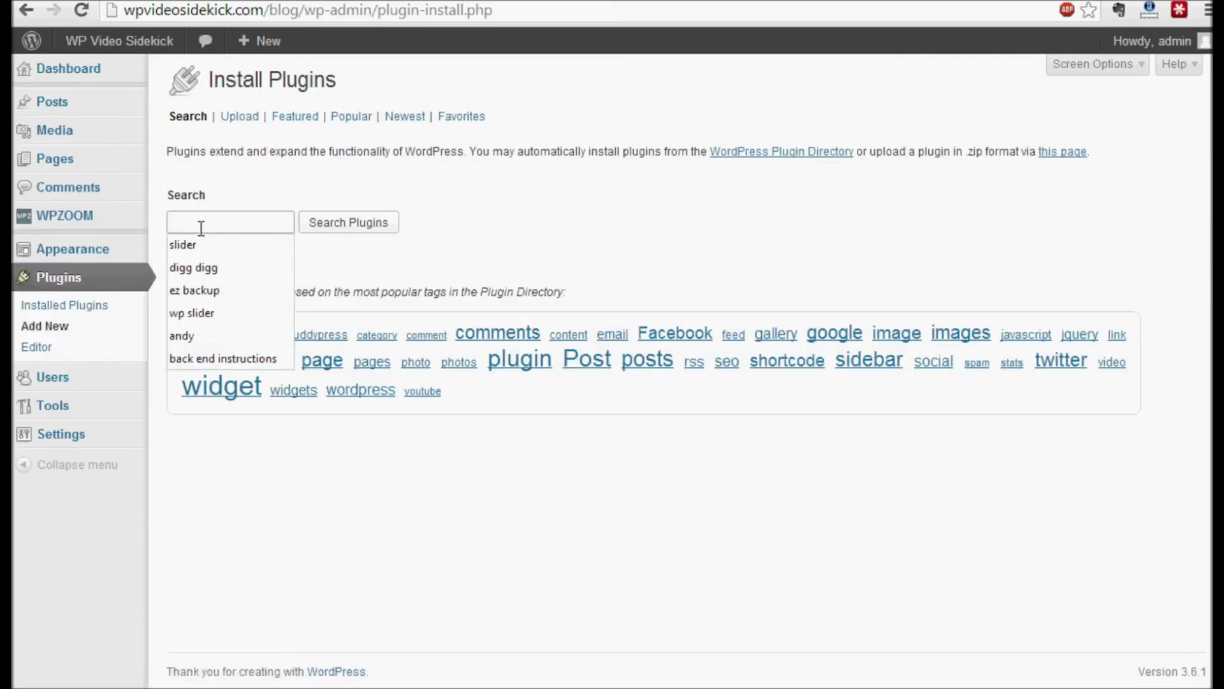
text(bac)
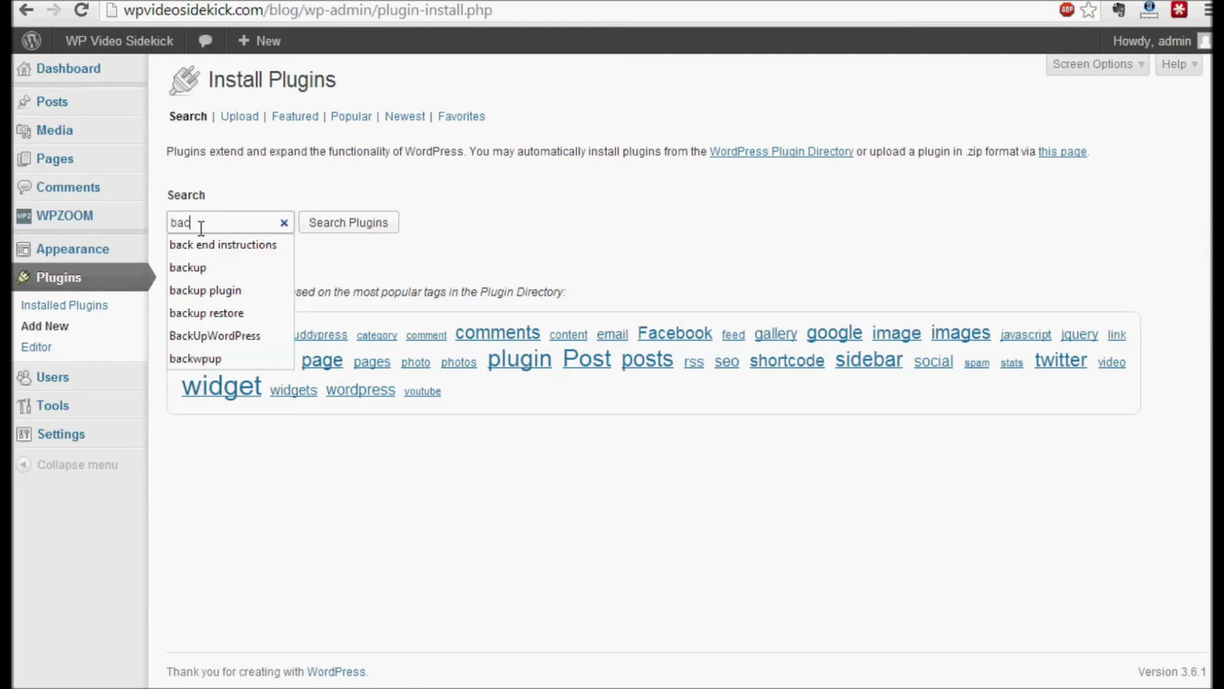
text(kwpup)
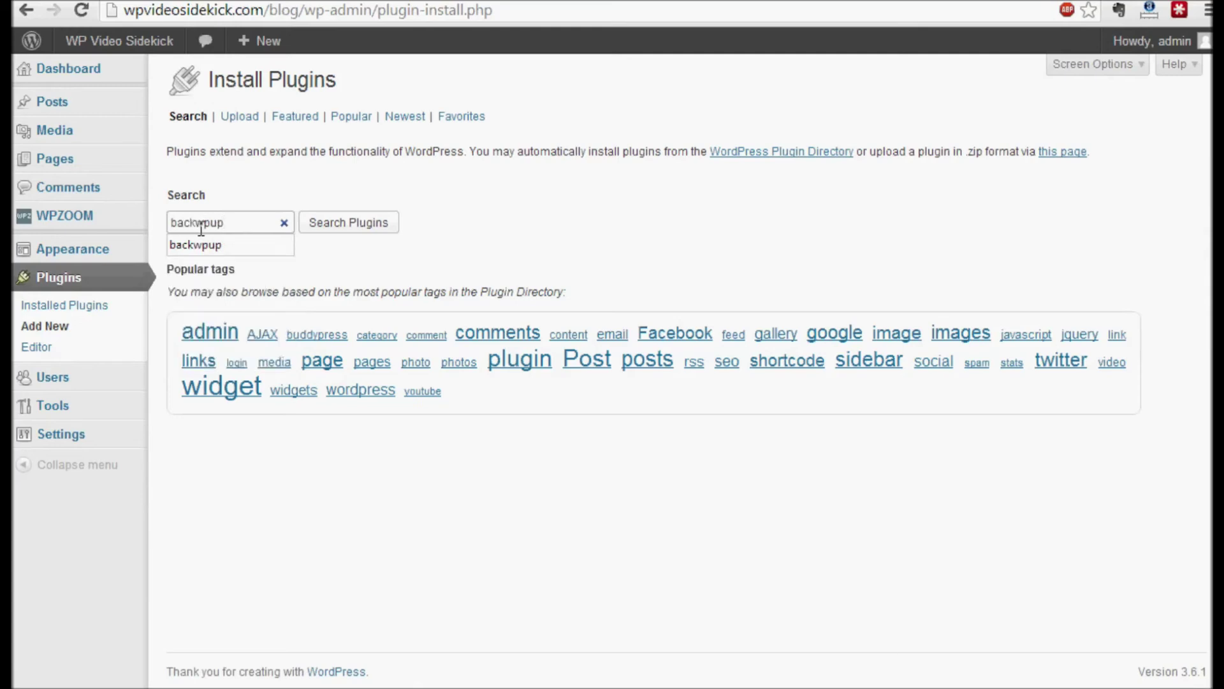
click(329, 226)
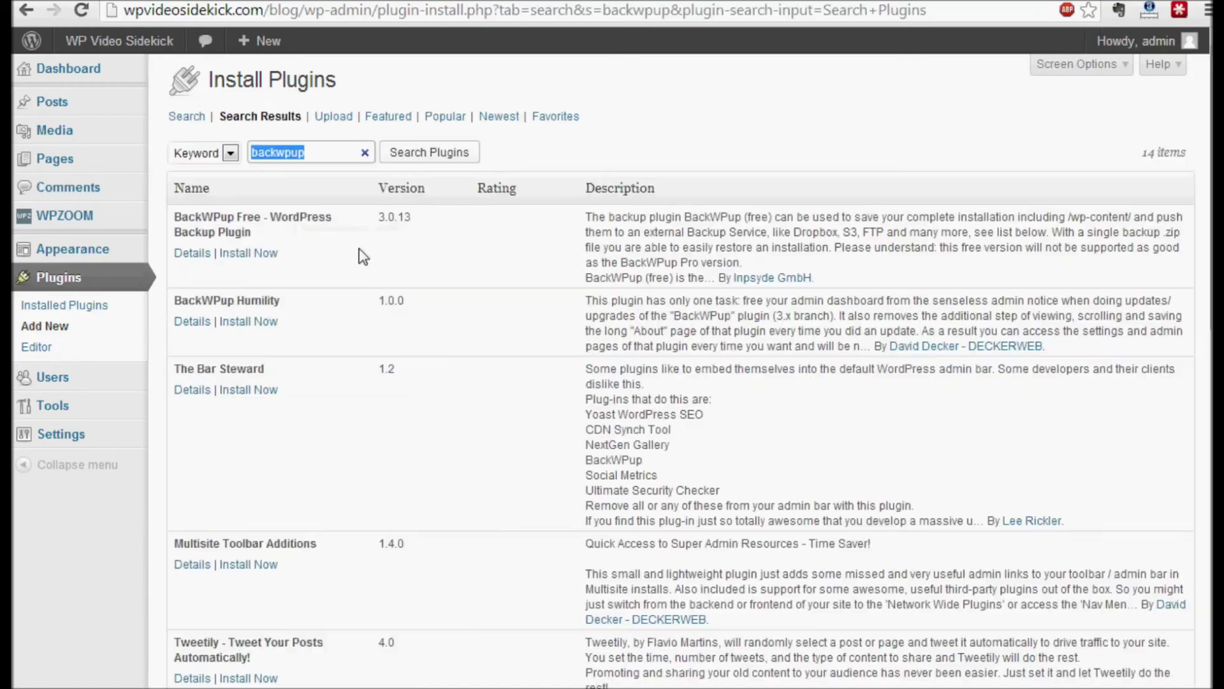
click(260, 254)
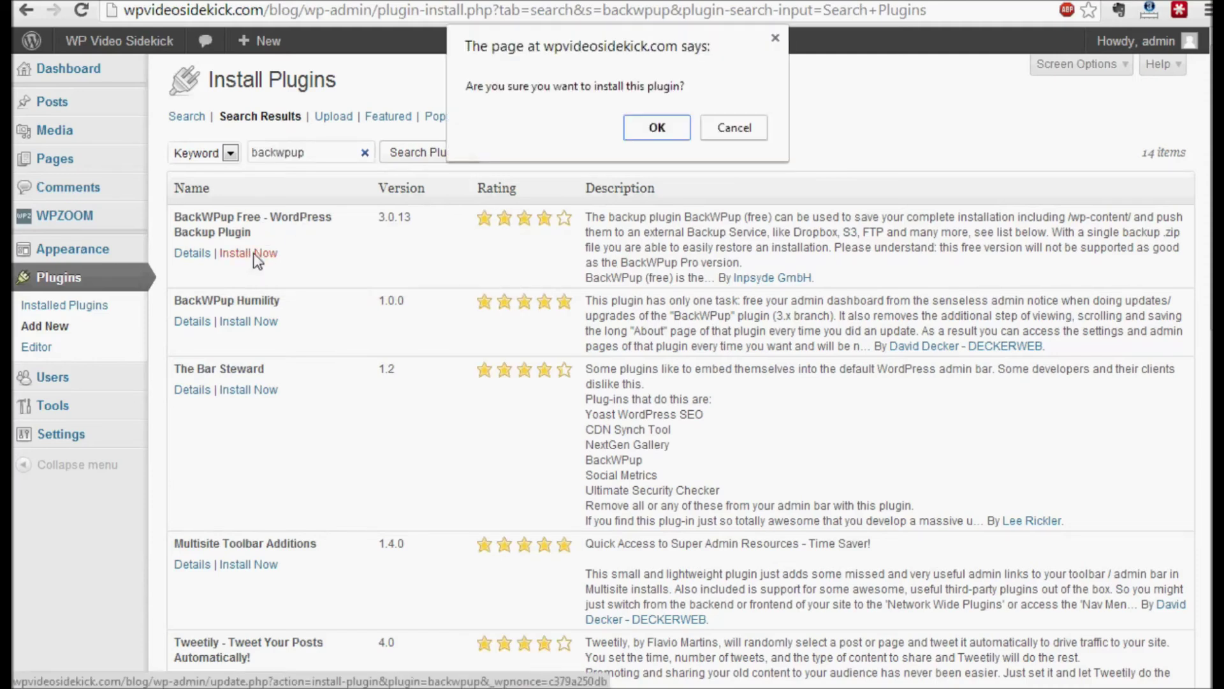
Confirm the BackWPup Free 3.0.13 installation and activate the plugin
click(657, 129)
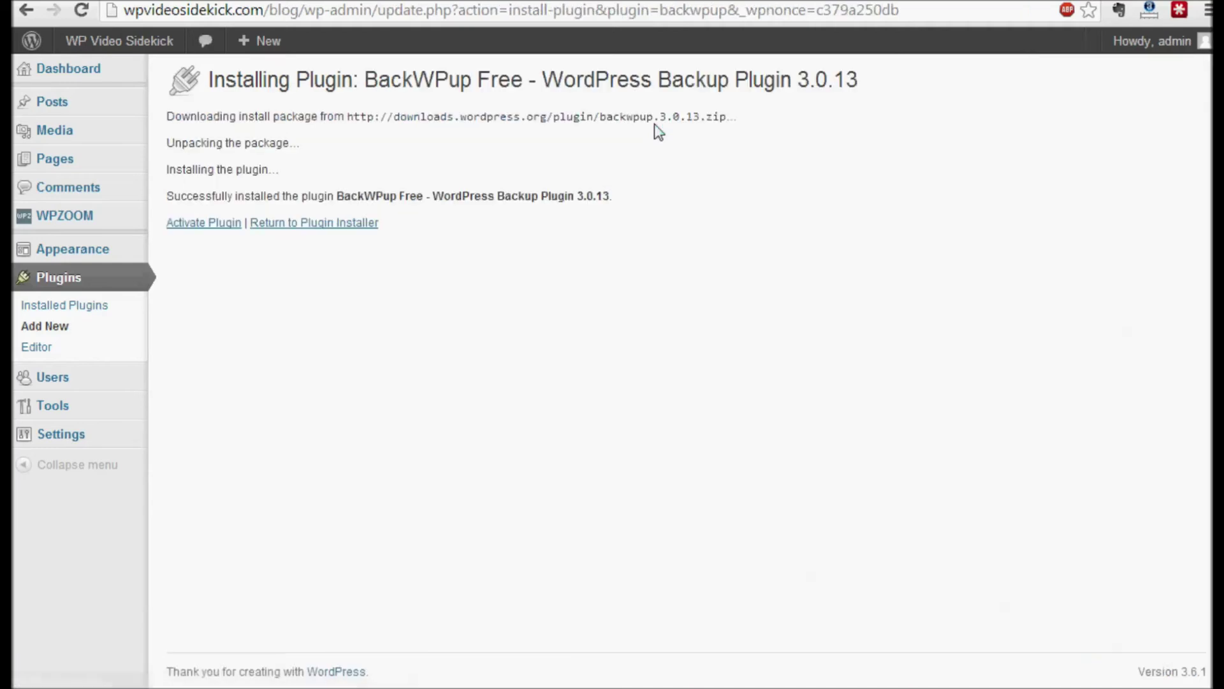
click(213, 231)
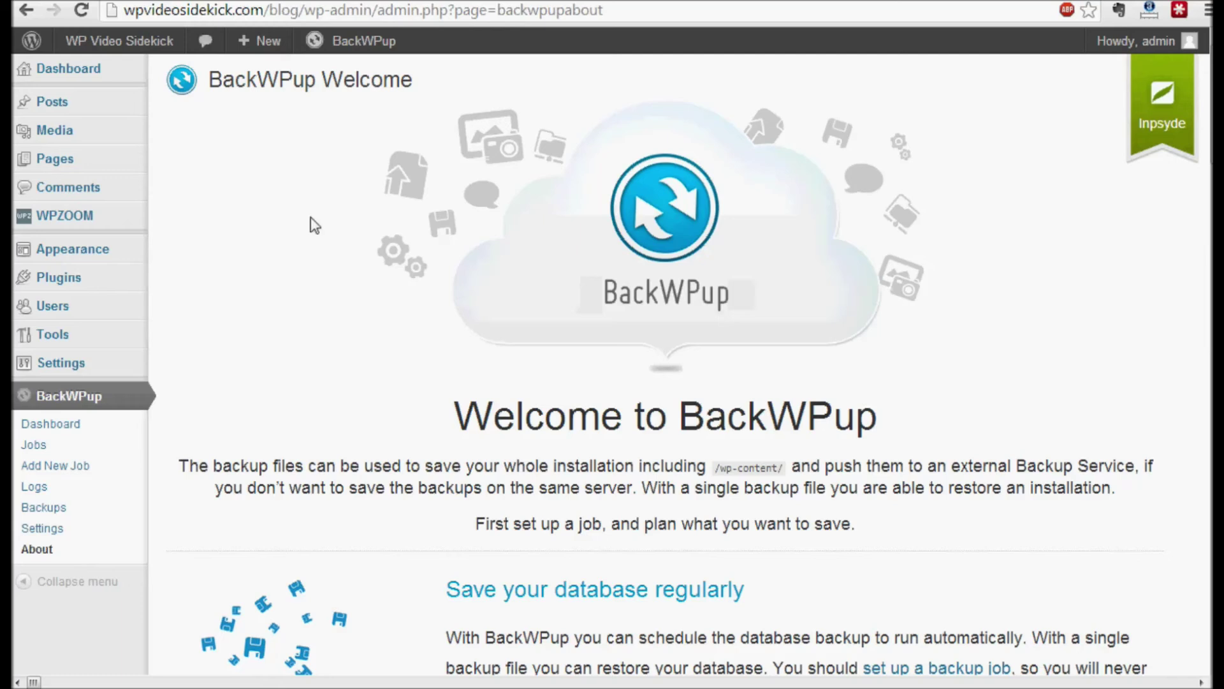
Look over the BackWPup welcome page, then go to the BackWPup Jobs list
scroll(612, 363, down, 8)
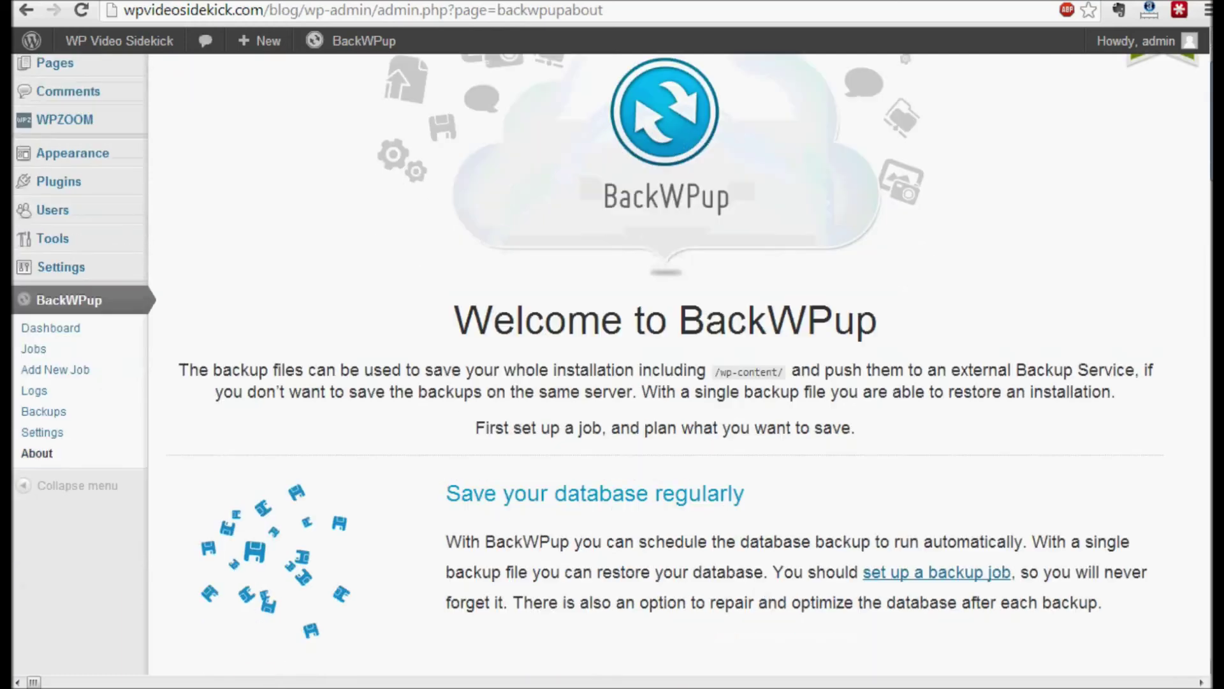
scroll(612, 363, up, 5)
scroll(612, 363, down, 10)
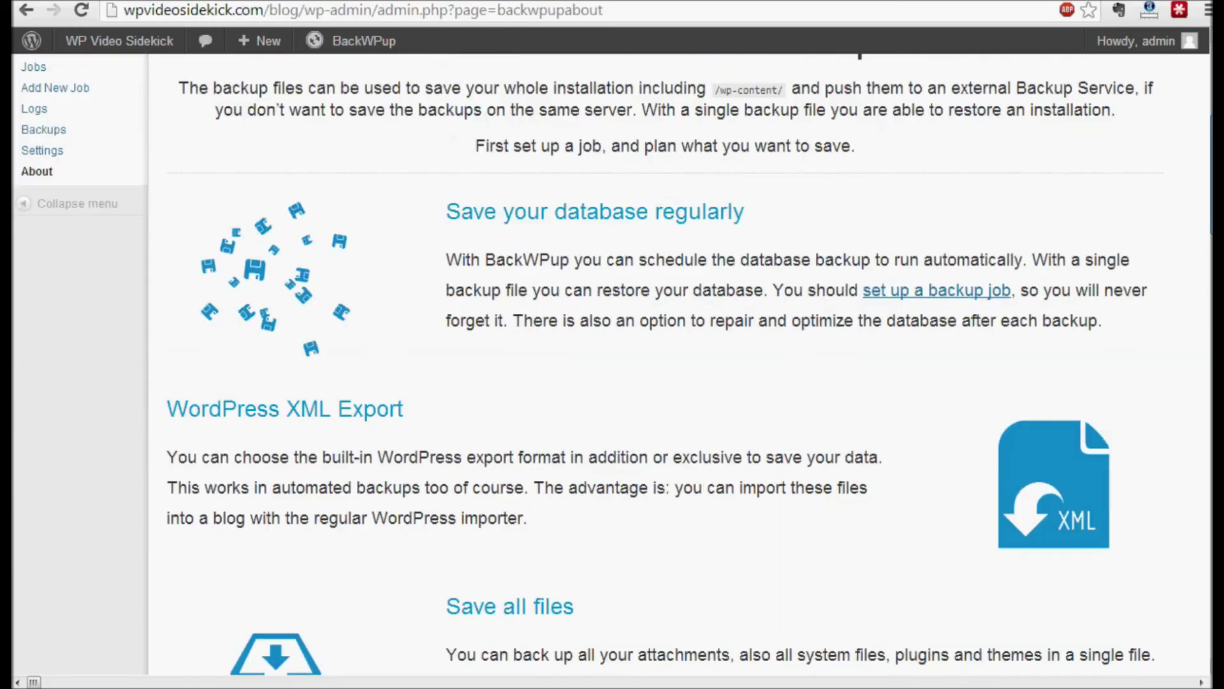
scroll(613, 364, up, 7)
scroll(613, 364, up, 5)
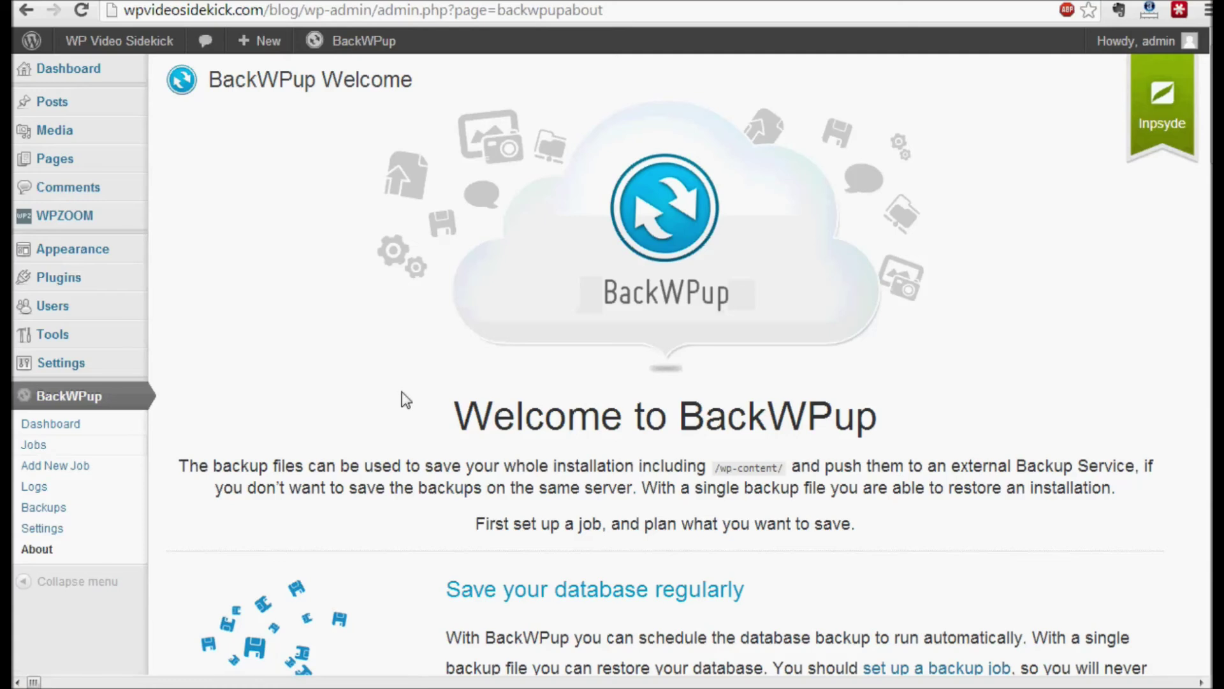
click(47, 450)
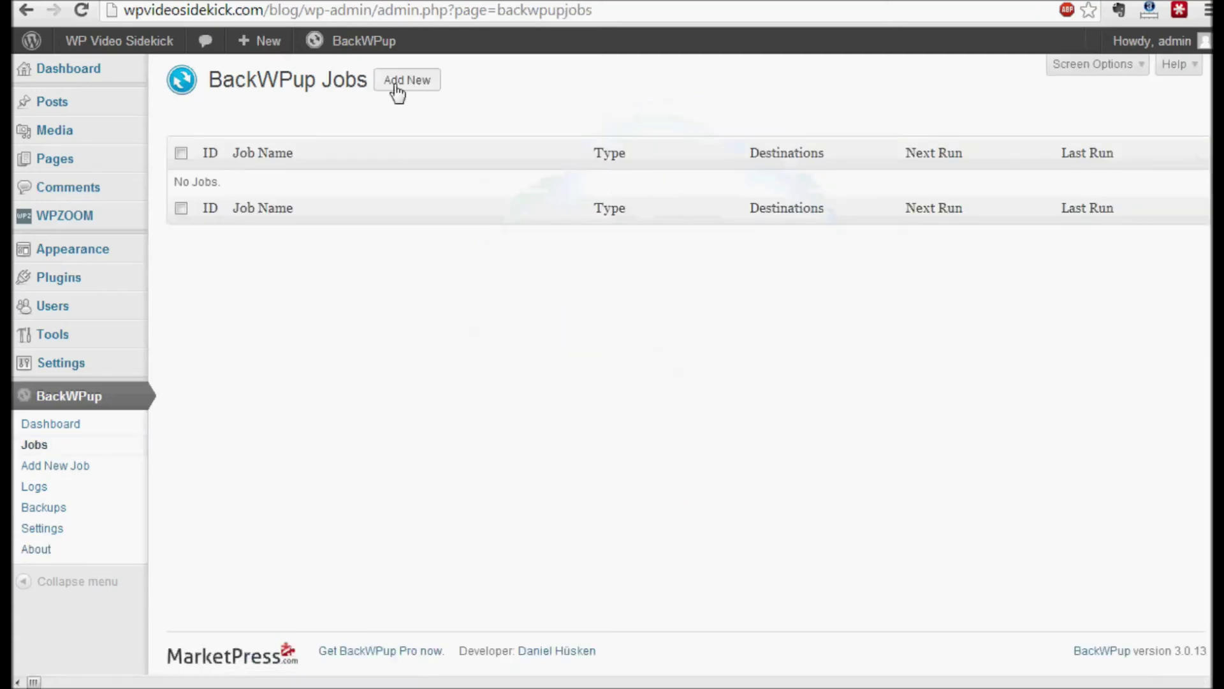
Add a new BackWPup job and rename it from 'New Job' to 'My Backup'
click(405, 85)
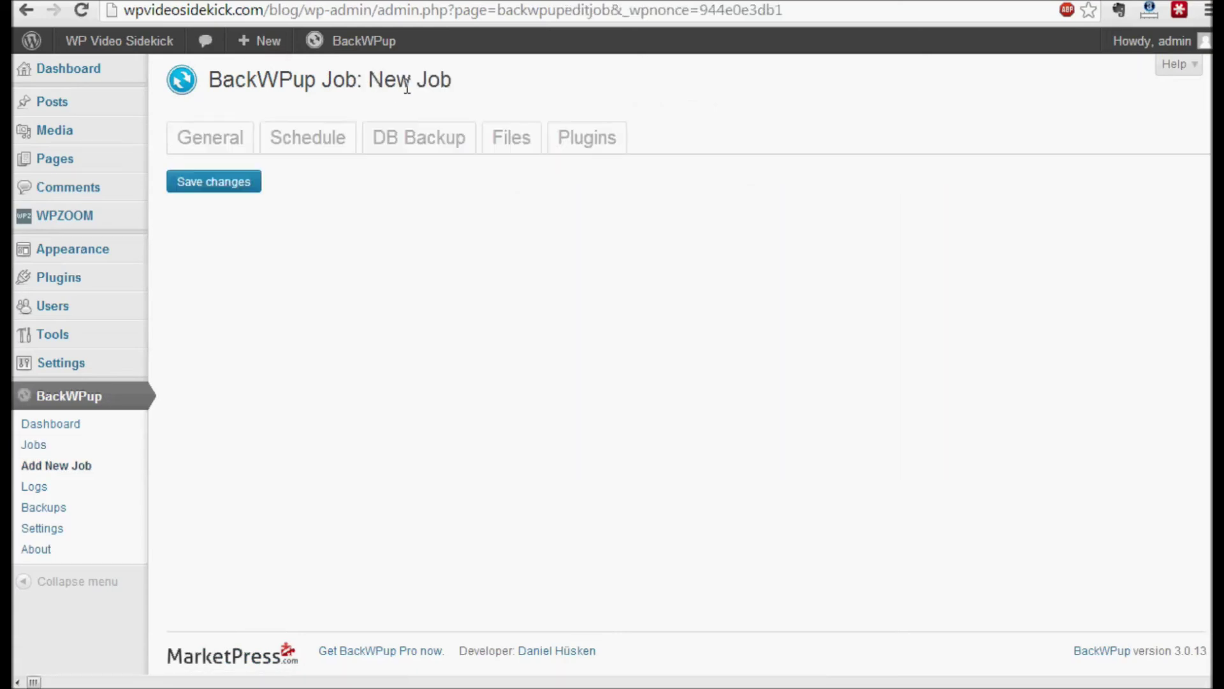
click(217, 151)
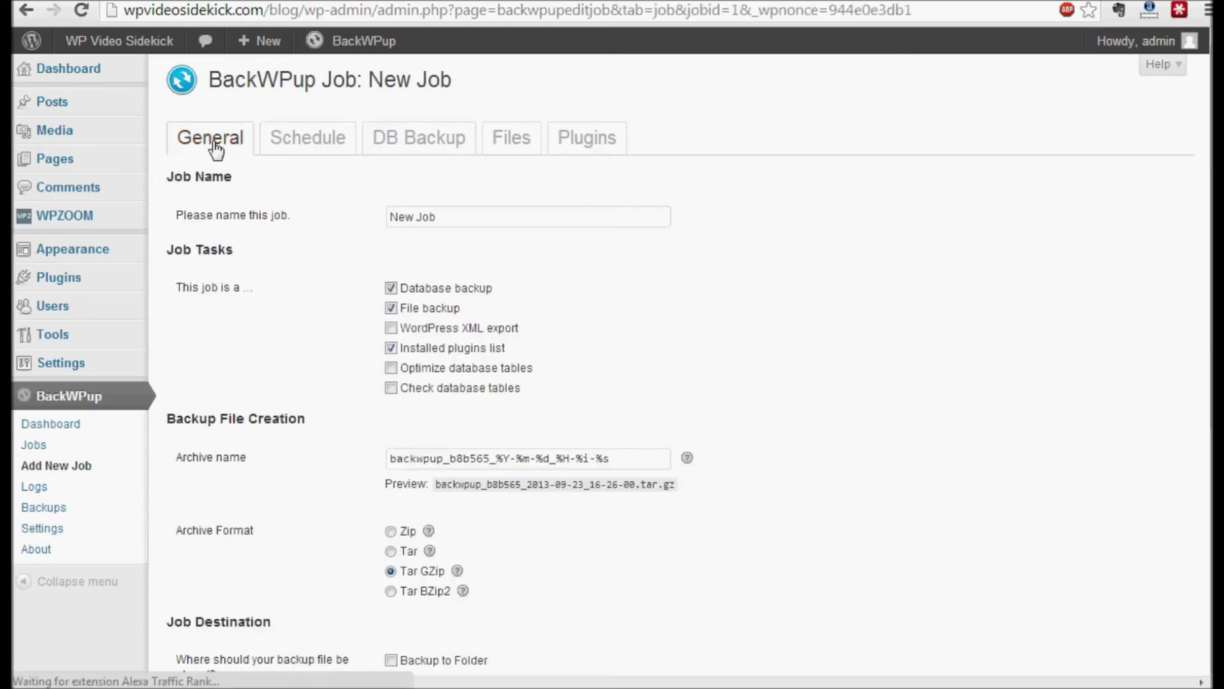
click(499, 225)
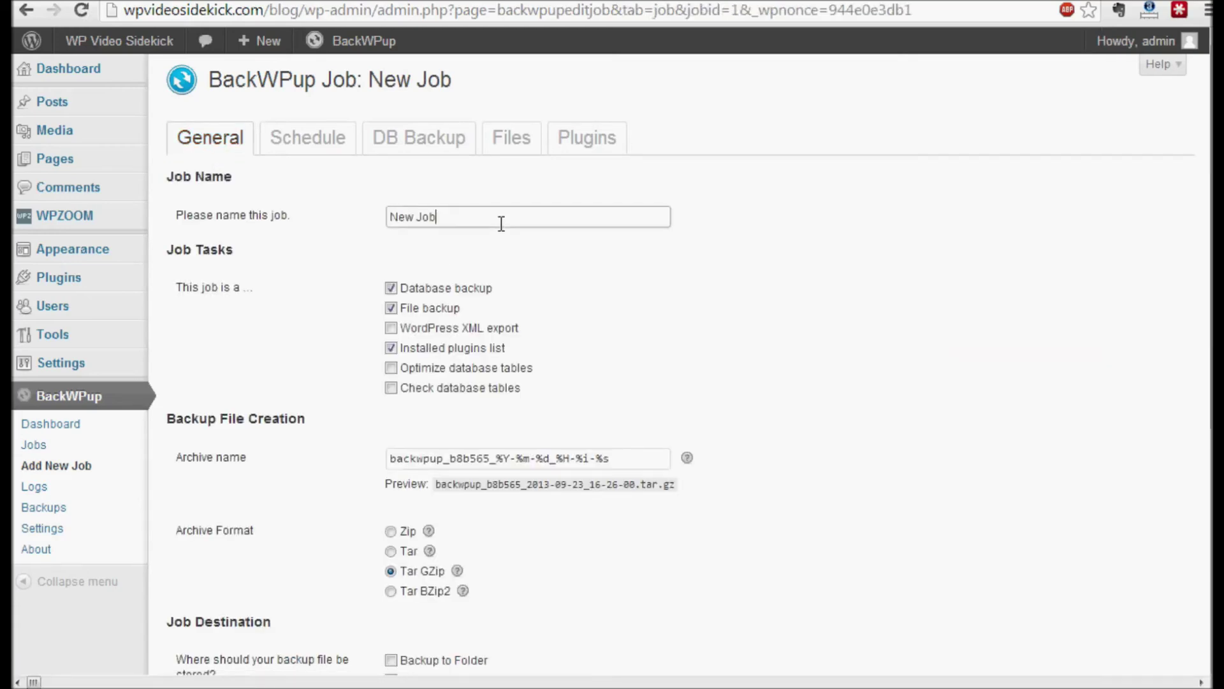
drag(492, 223, 303, 239)
text(My )
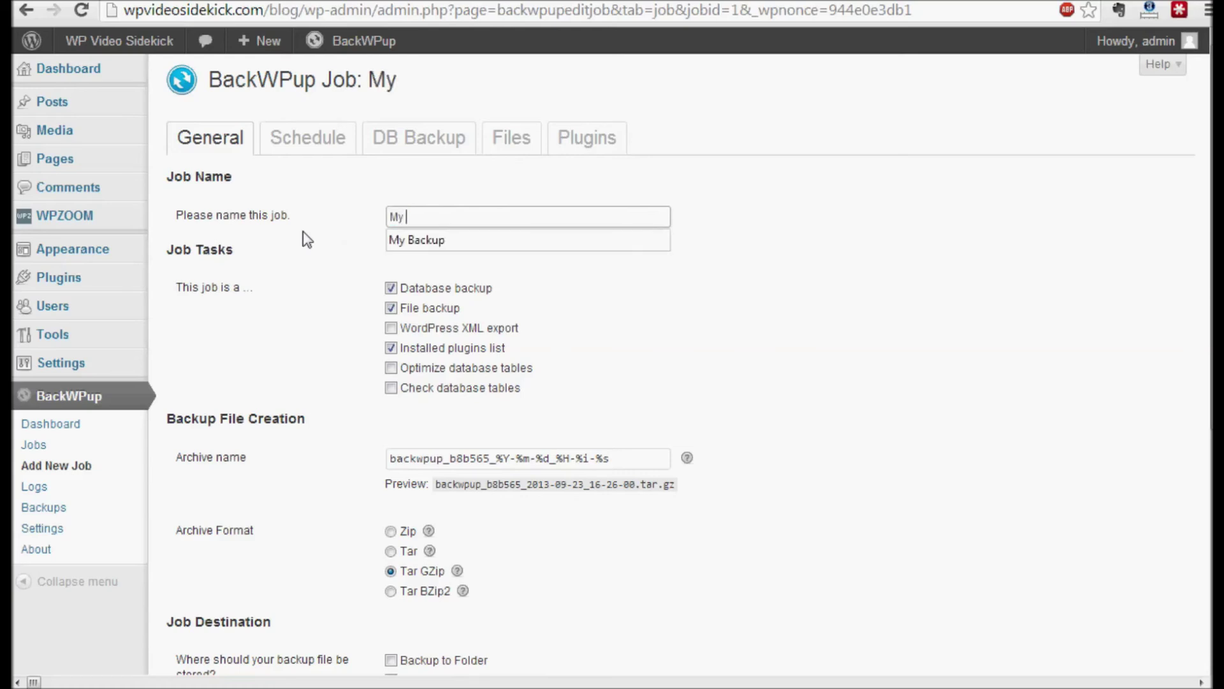
text(Backup)
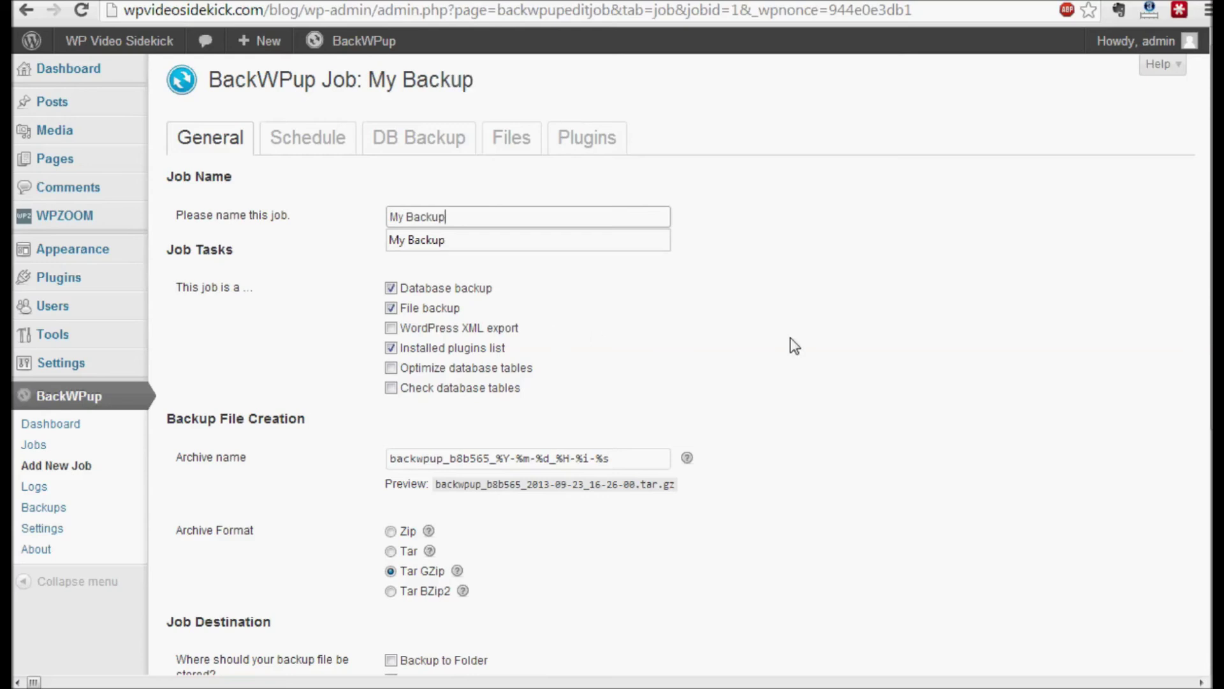
click(1093, 118)
scroll(1133, 109, down, 2)
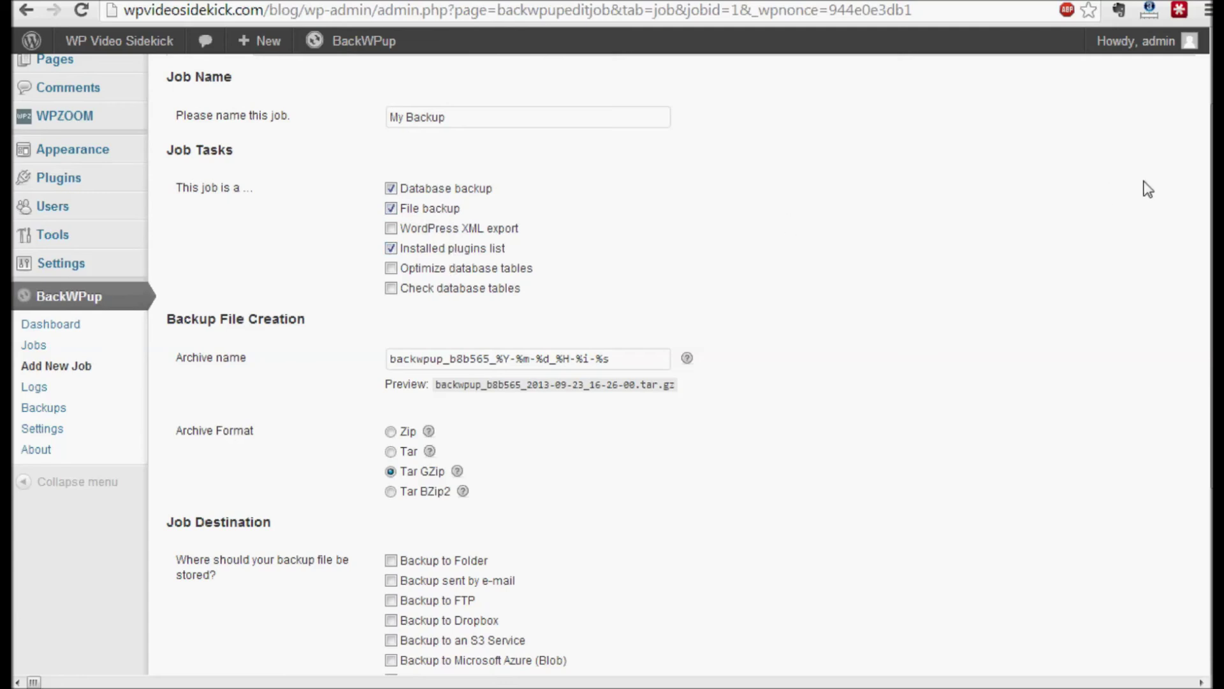
Keep Tar GZip as the archive format after trying Zip and Tar, and back up to Dropbox
scroll(934, 182, down, 3)
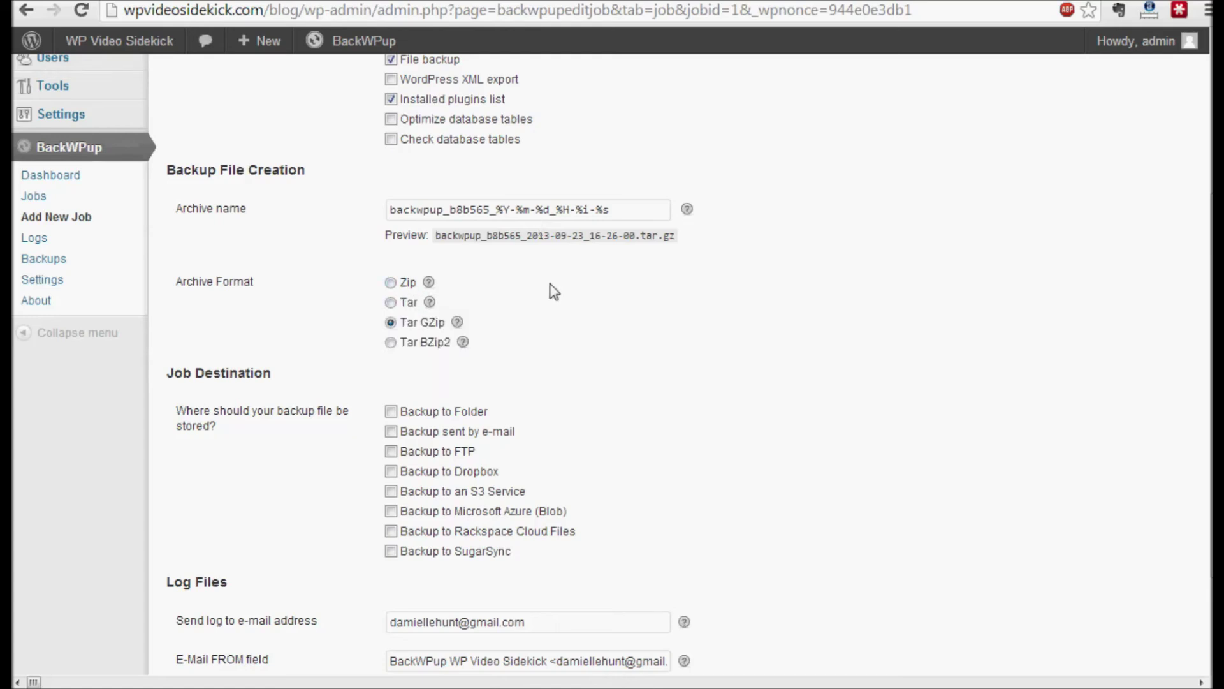
mouse_move(456, 327)
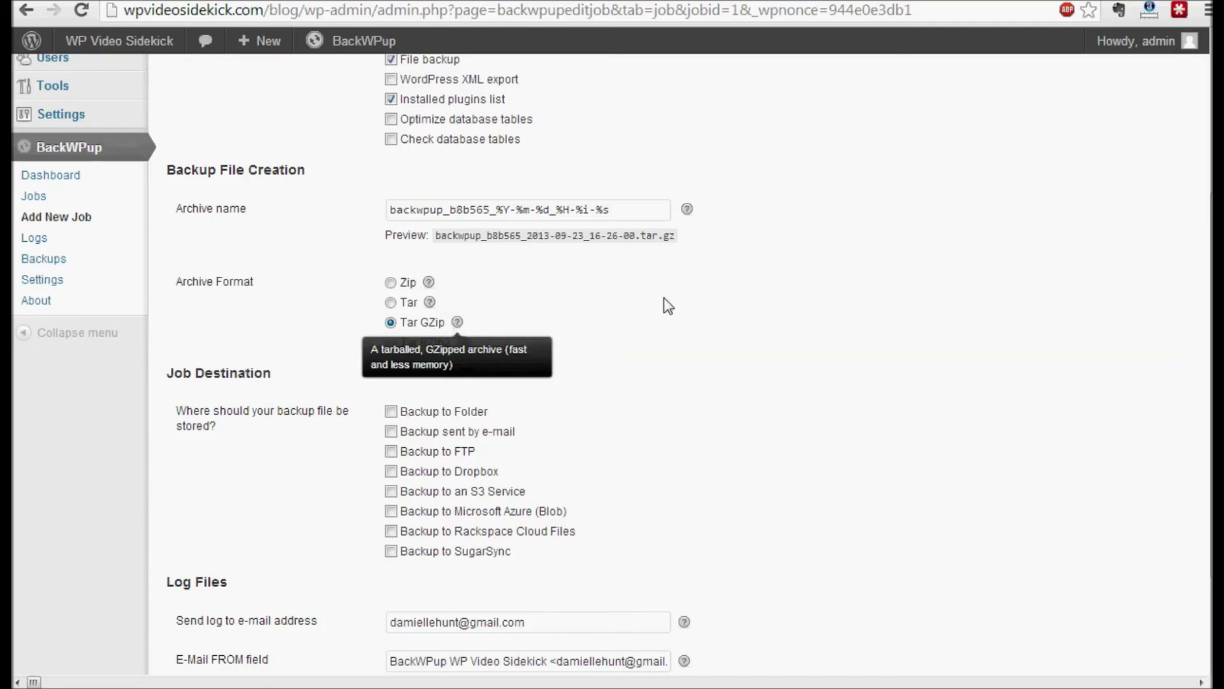
click(391, 283)
click(390, 302)
click(391, 322)
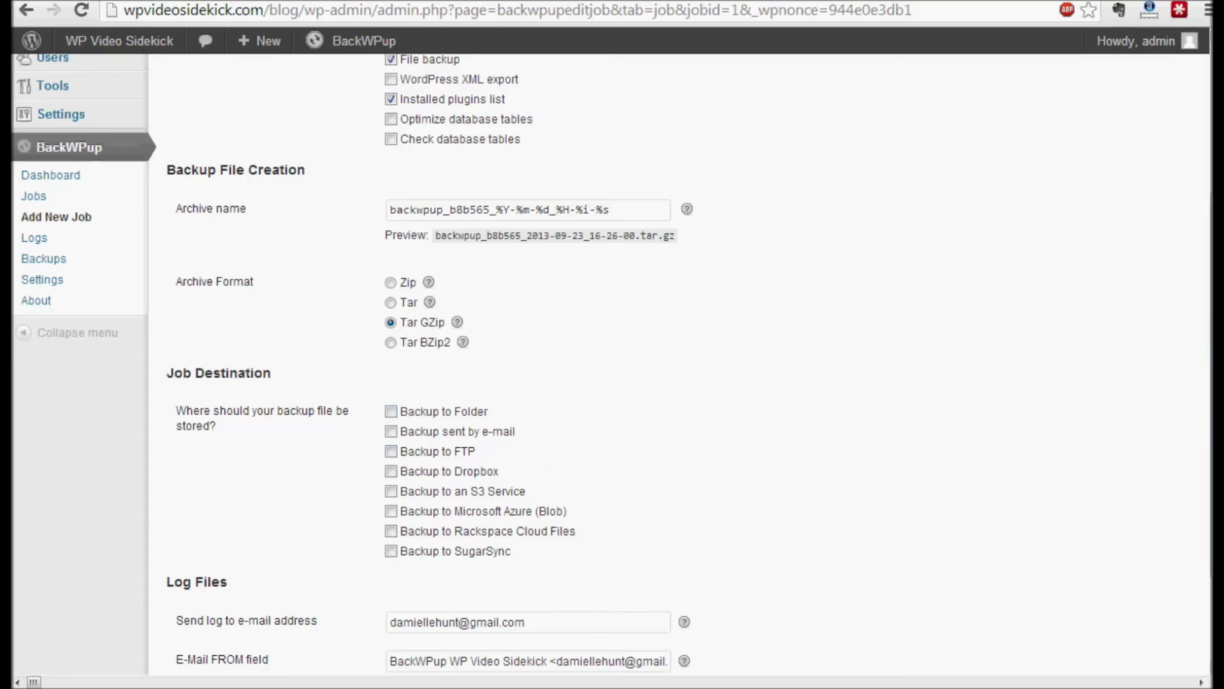
scroll(964, 358, down, 2)
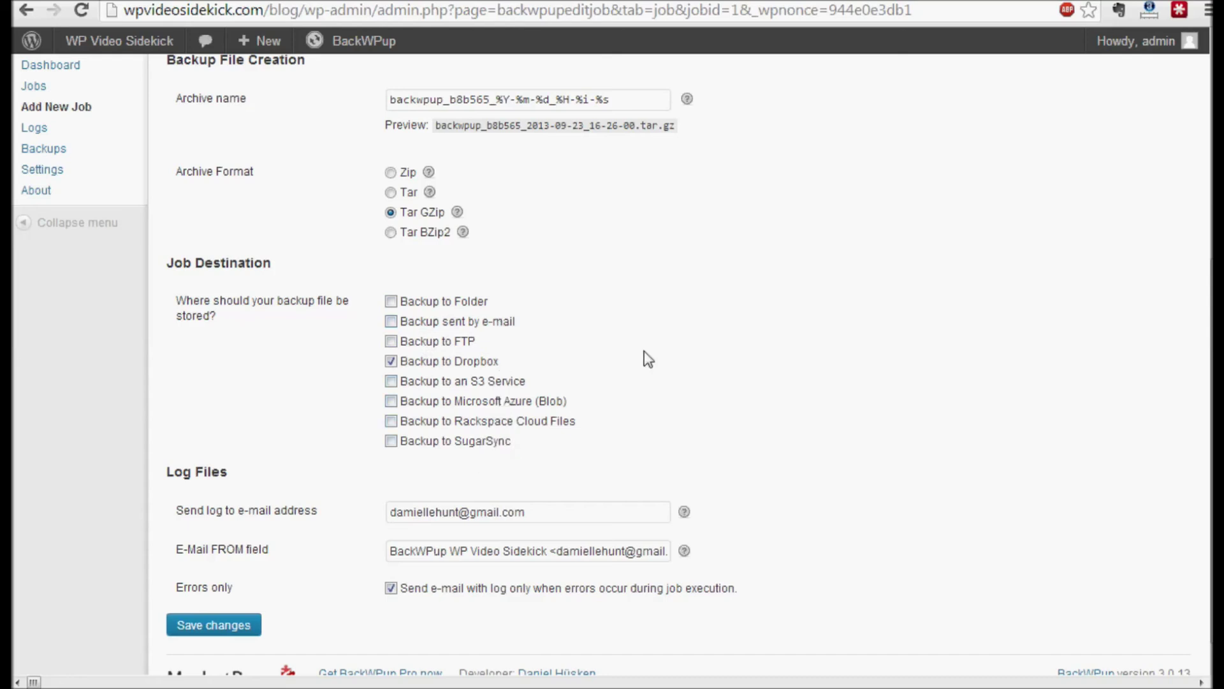
drag(1215, 274, 1215, 295)
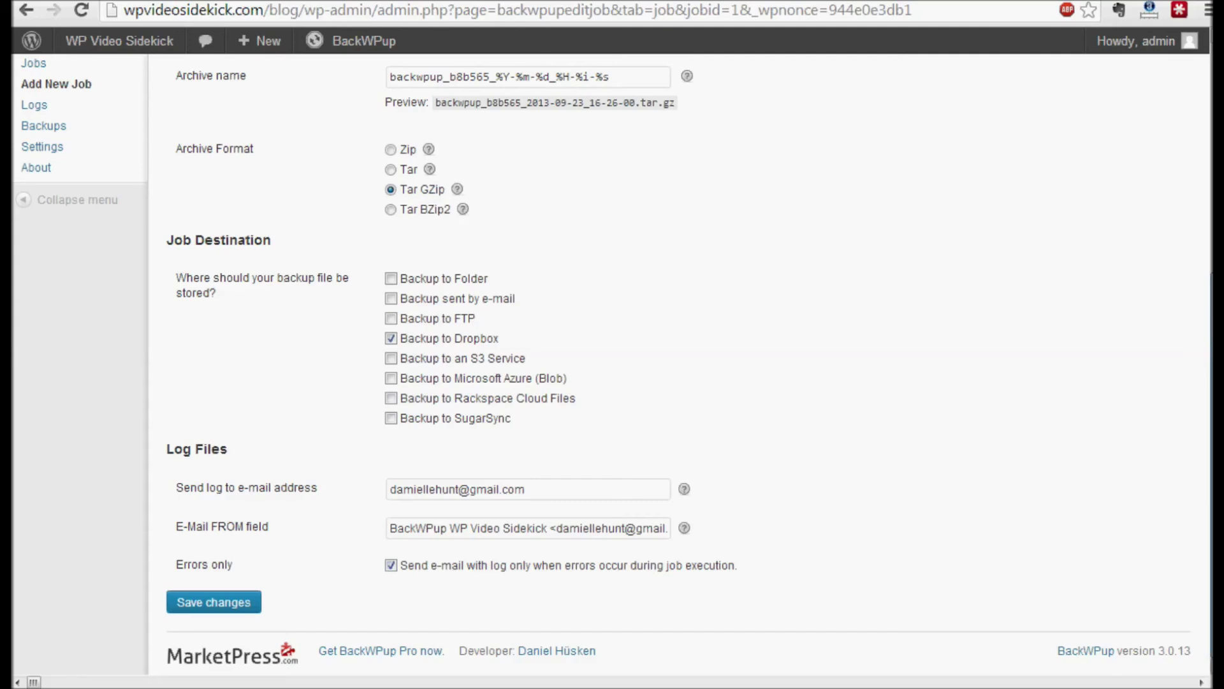
scroll(612, 364, up, 6)
scroll(612, 364, down, 2)
scroll(612, 363, up, 2)
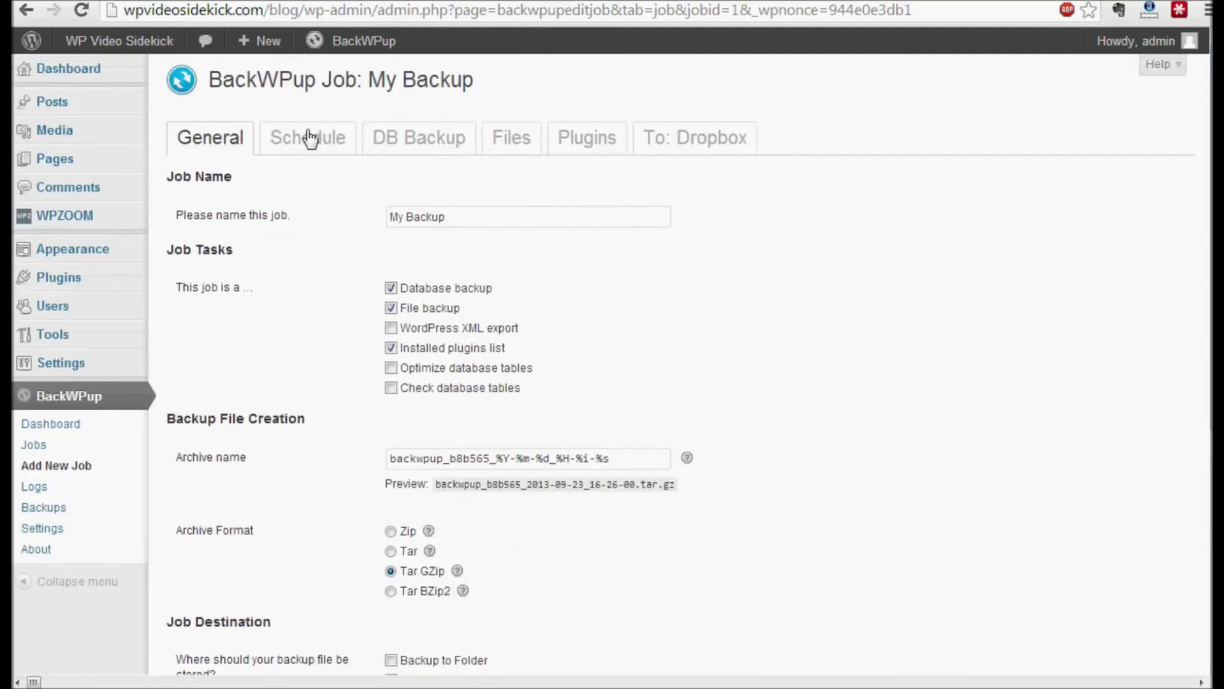
Save the My Backup job and set it to start with WordPress cron
click(310, 138)
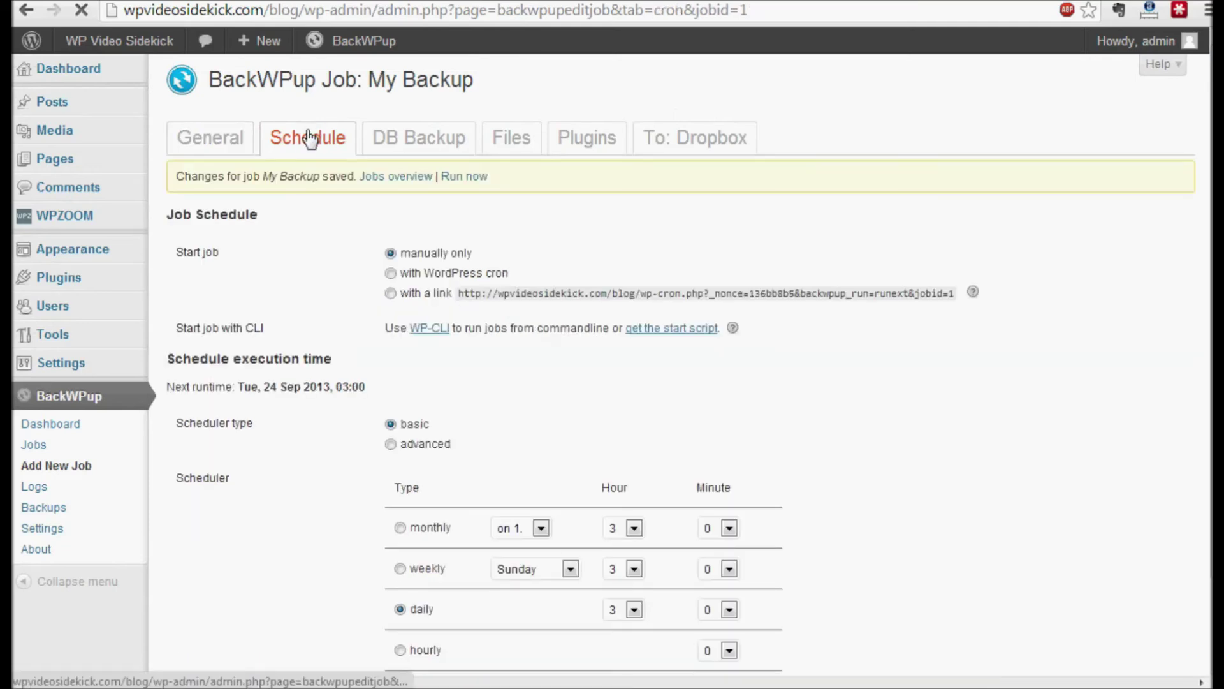
click(391, 274)
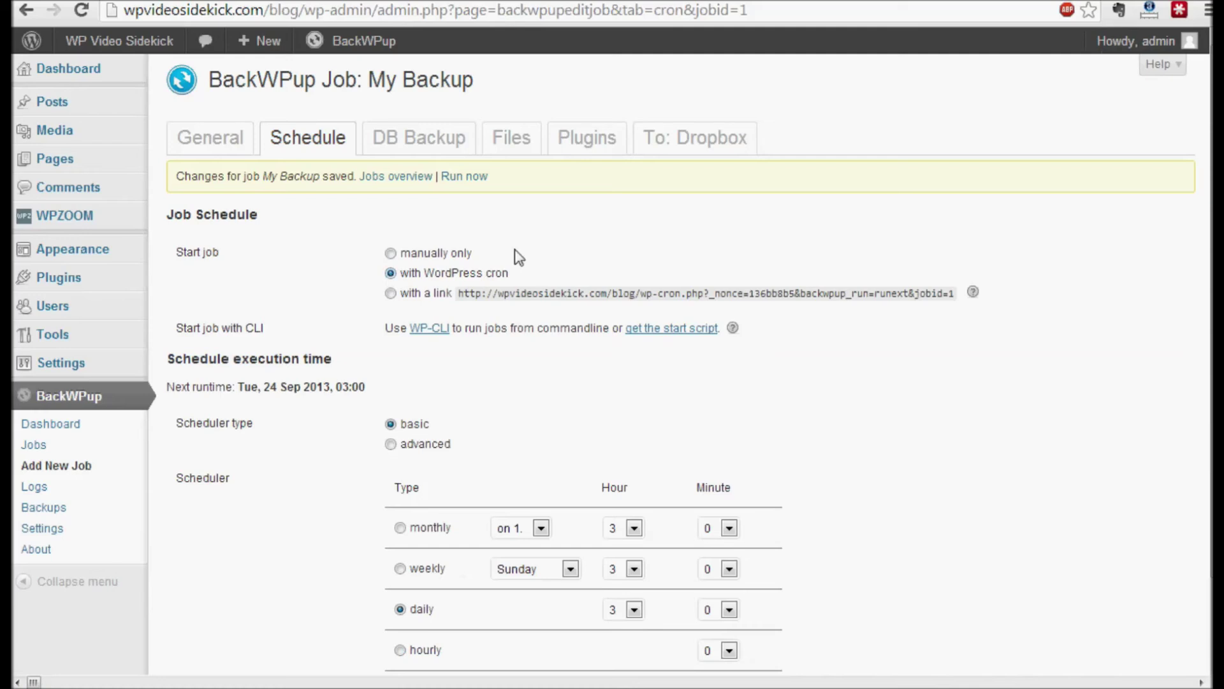
scroll(612, 360, down, 3)
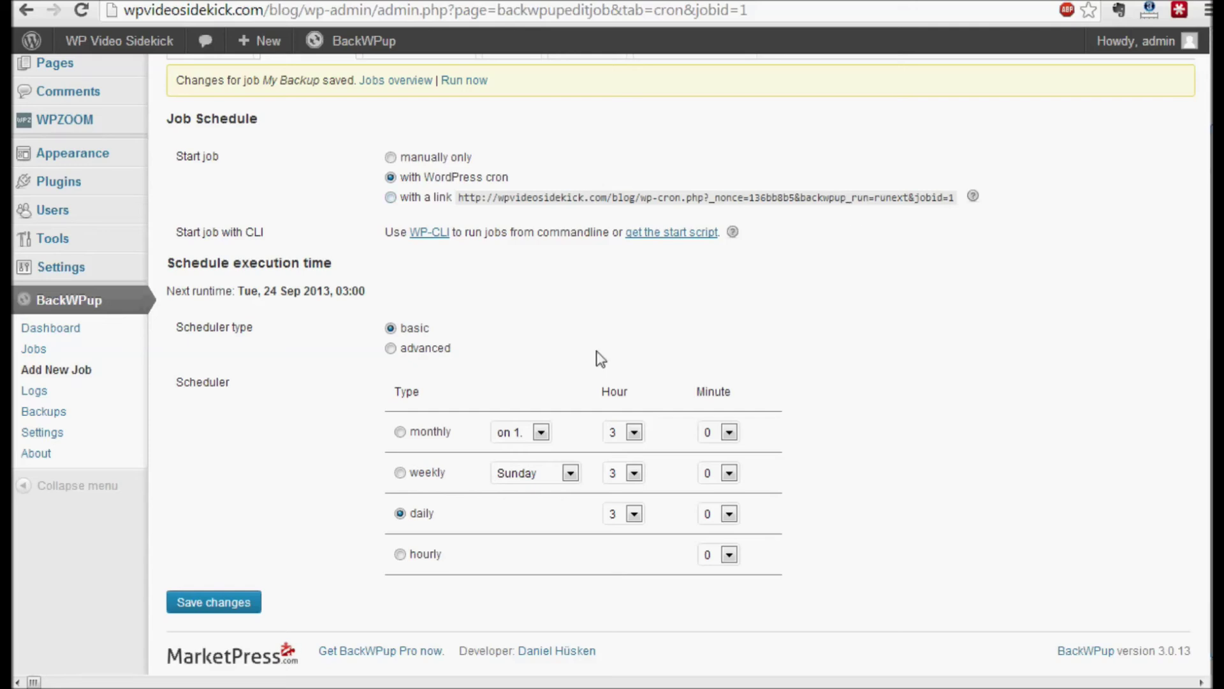
Schedule the job weekly on Sunday at hour 3, minute 0
click(401, 472)
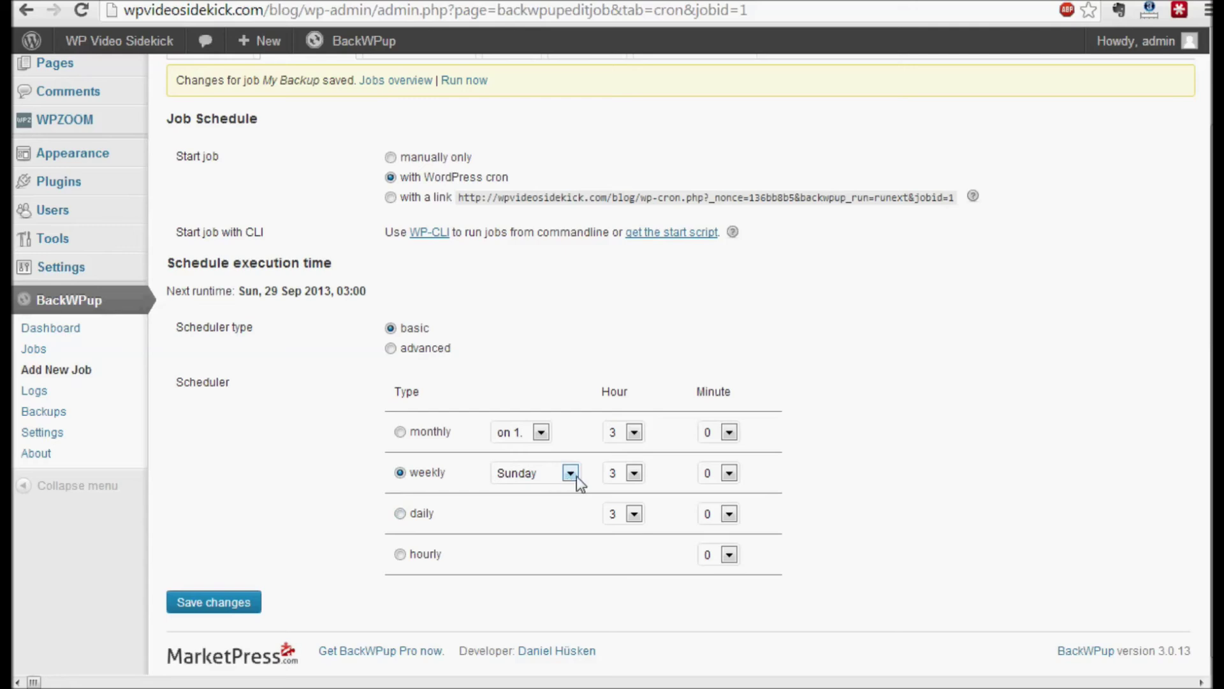
click(634, 473)
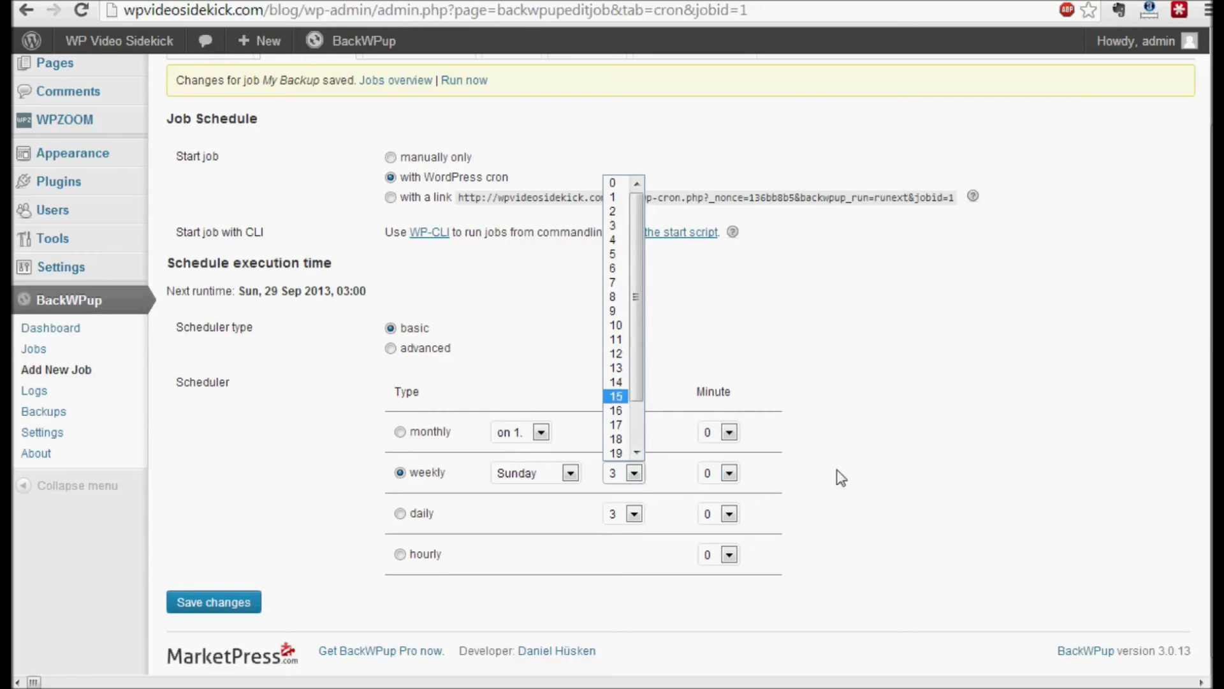
click(801, 477)
click(729, 475)
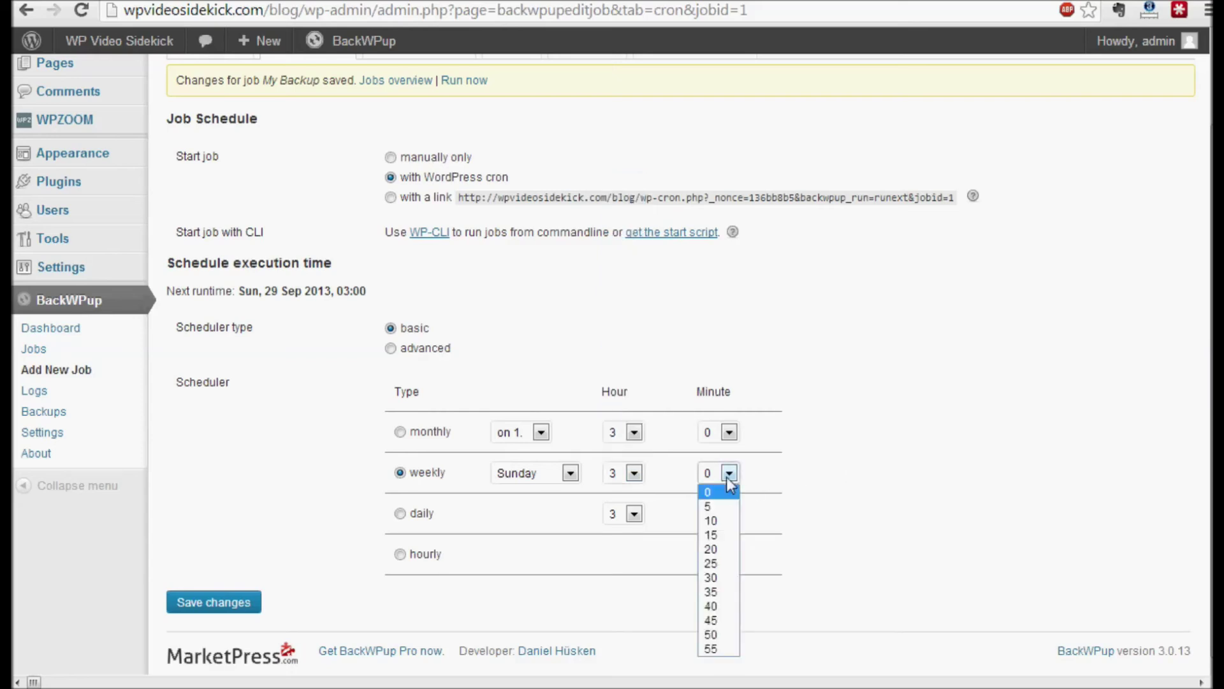
click(871, 463)
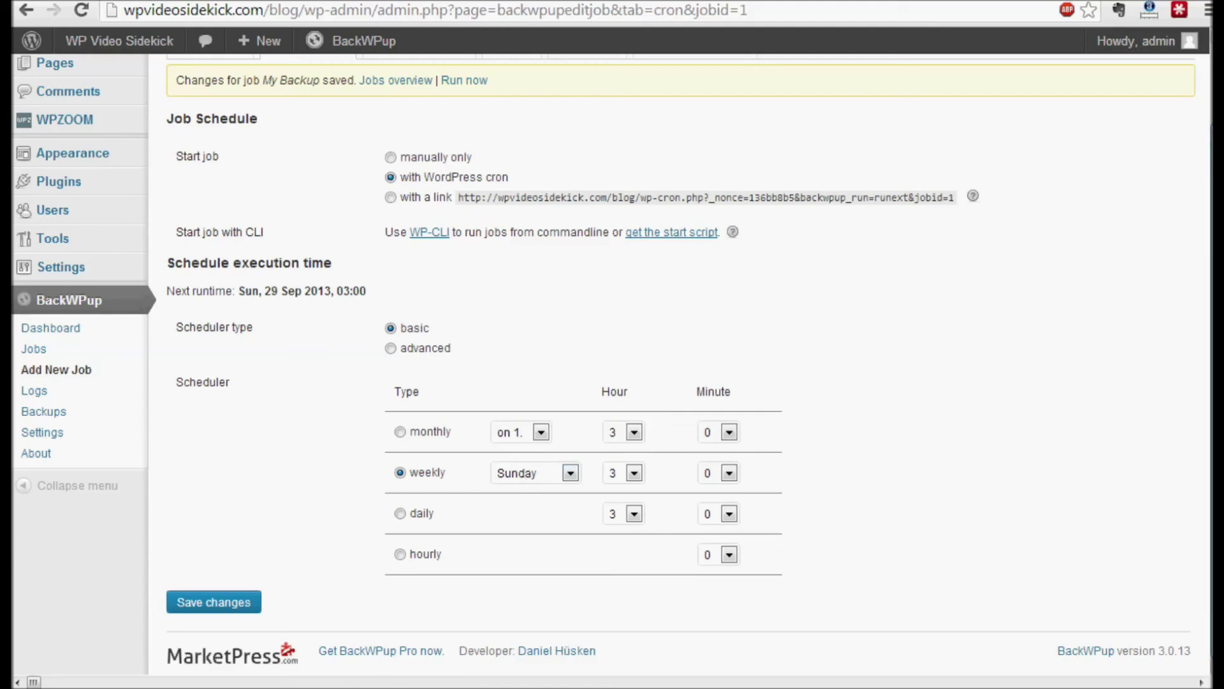
Save the weekly schedule and switch to the job's DB Backup settings
scroll(612, 357, up, 3)
scroll(929, 362, down, 3)
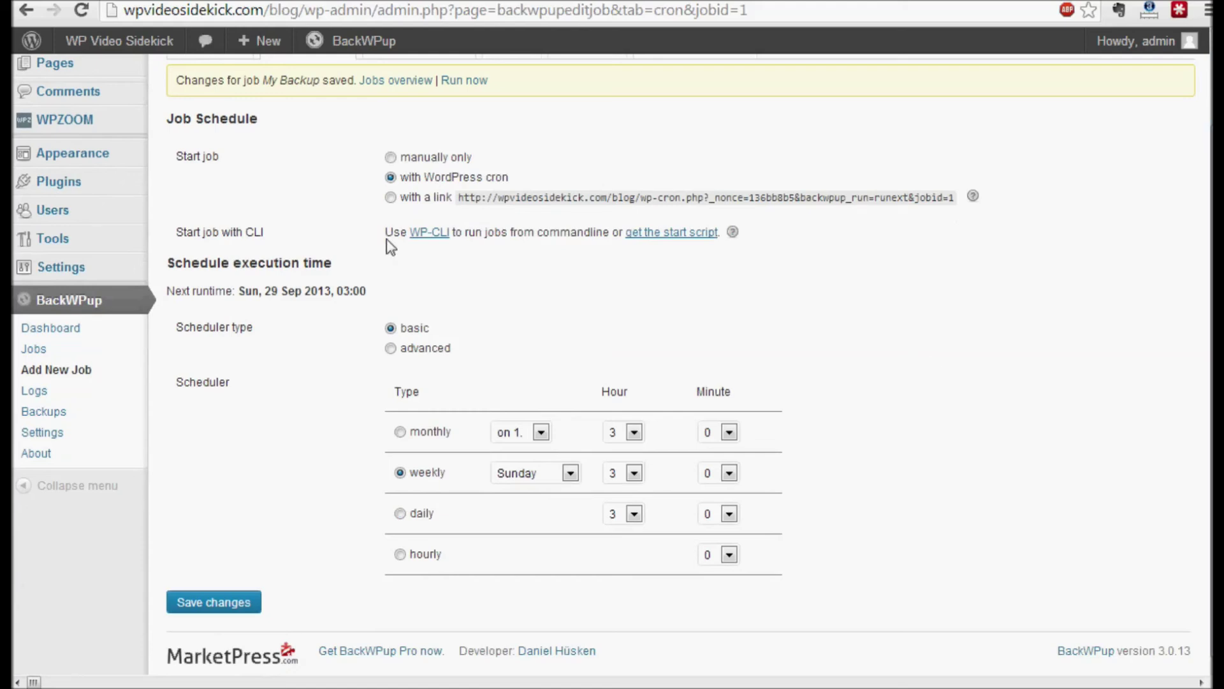
scroll(1208, 127, up, 3)
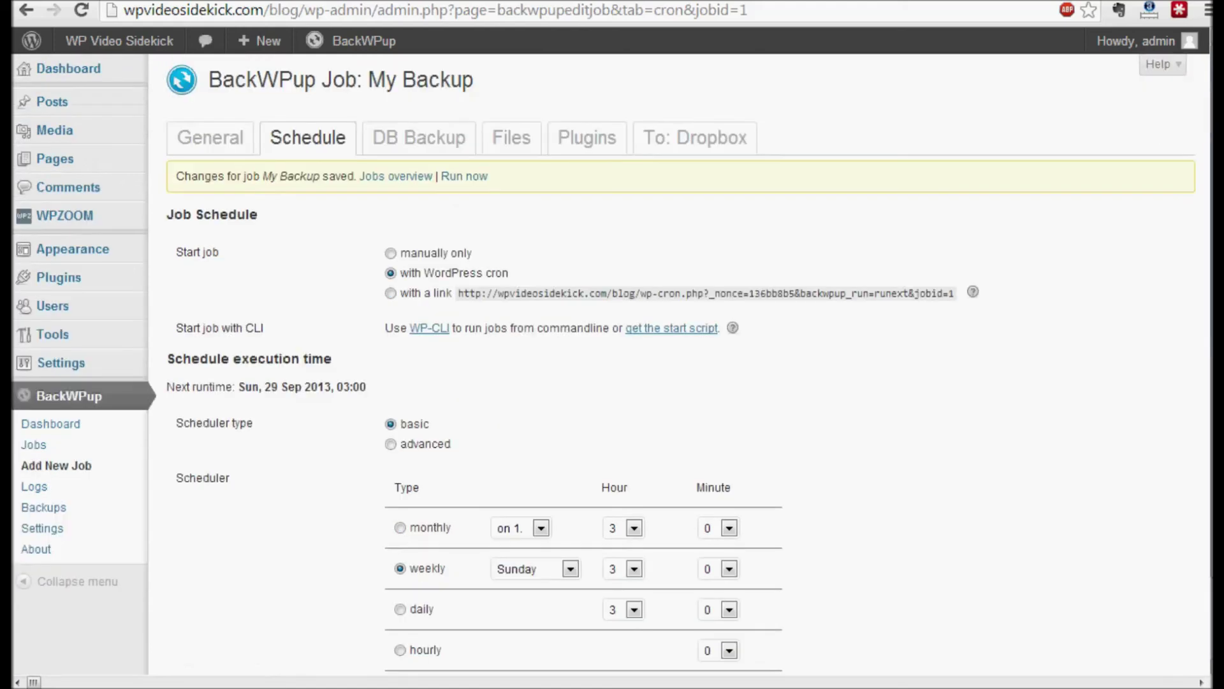
click(449, 142)
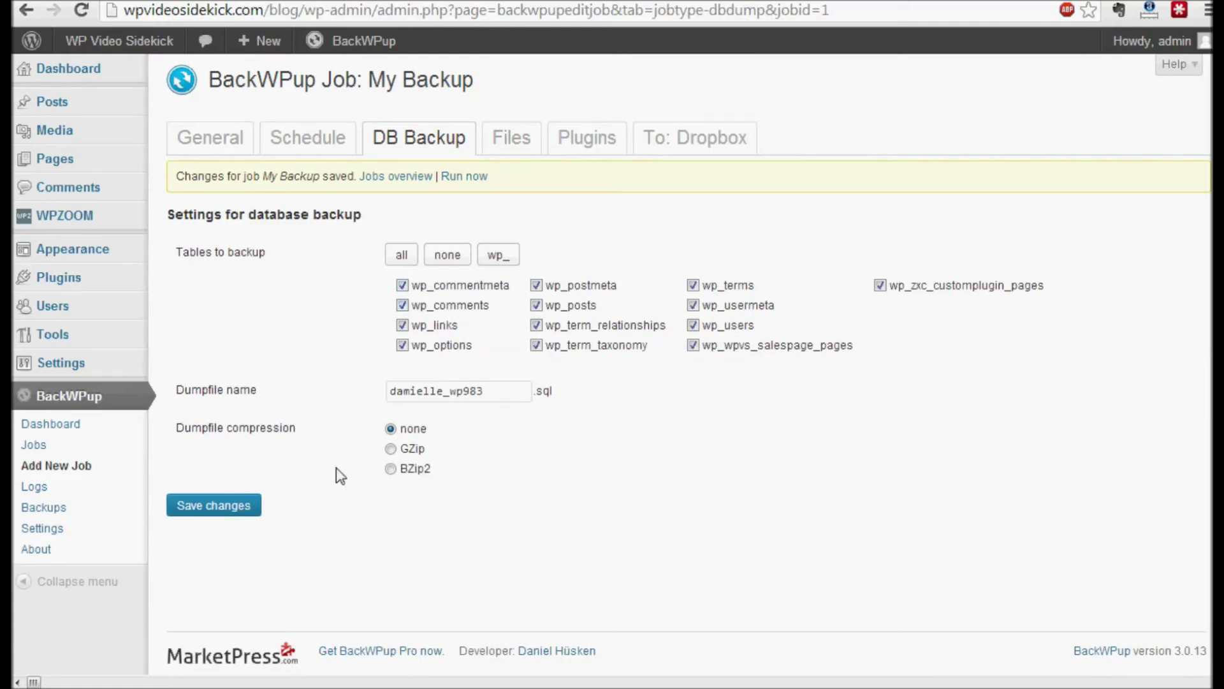
Review the My Backup job's Files settings and its folders to back up
click(517, 142)
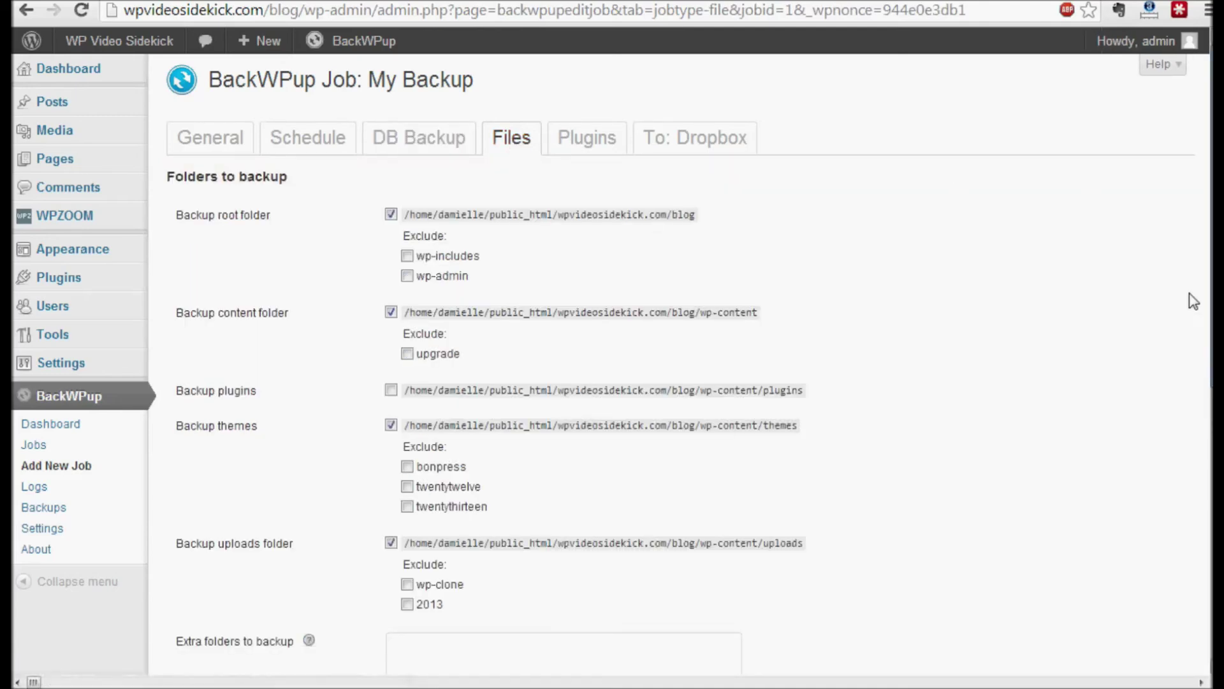
scroll(1204, 236, down, 5)
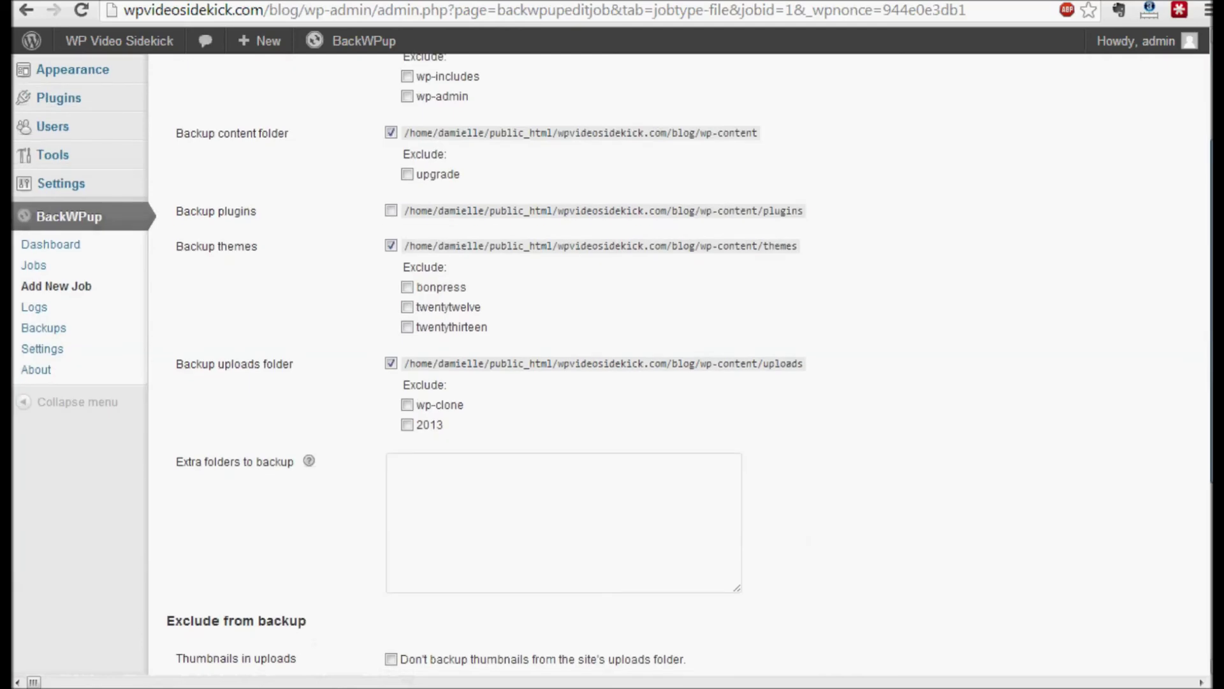
scroll(1203, 236, up, 4)
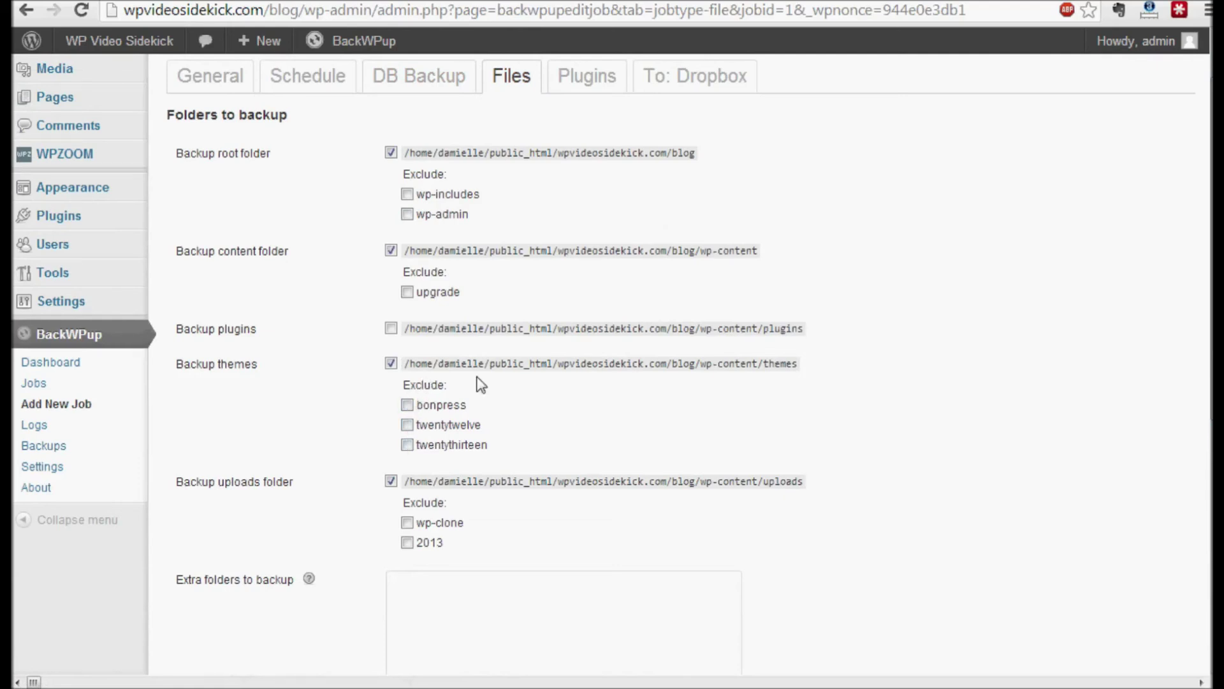
scroll(612, 344, down, 4)
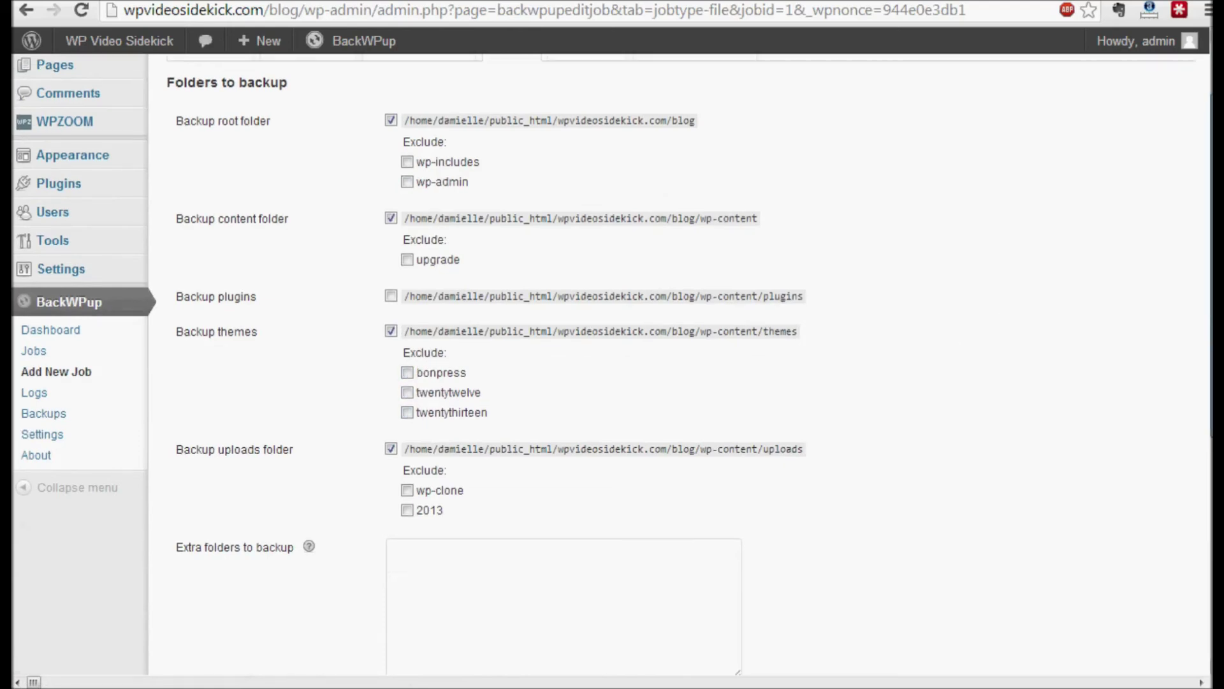
scroll(612, 344, up, 4)
scroll(612, 344, up, 1)
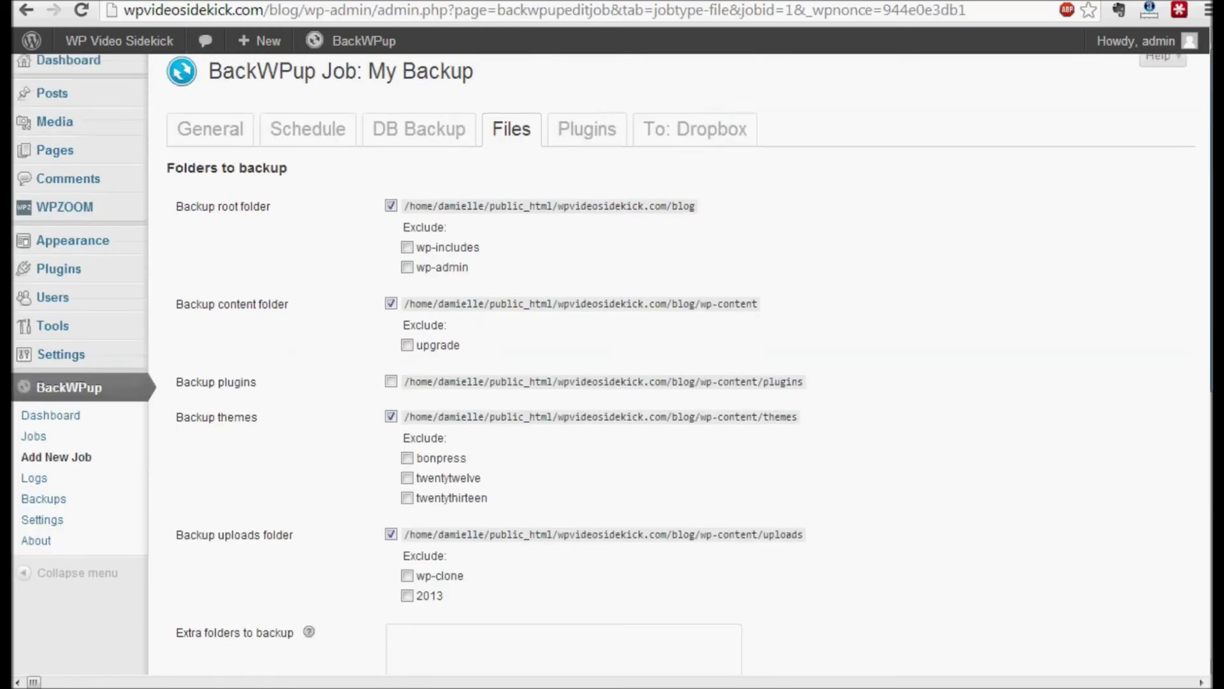
scroll(612, 345, up, 1)
scroll(612, 345, down, 1)
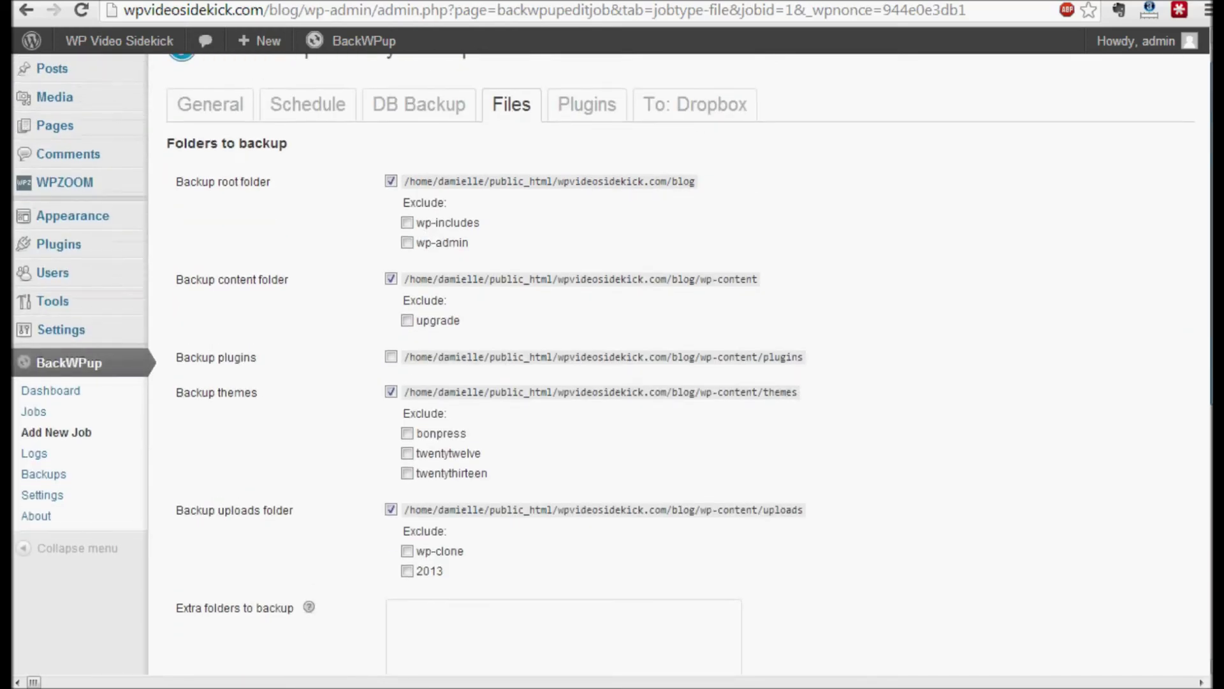
scroll(797, 326, up, 1)
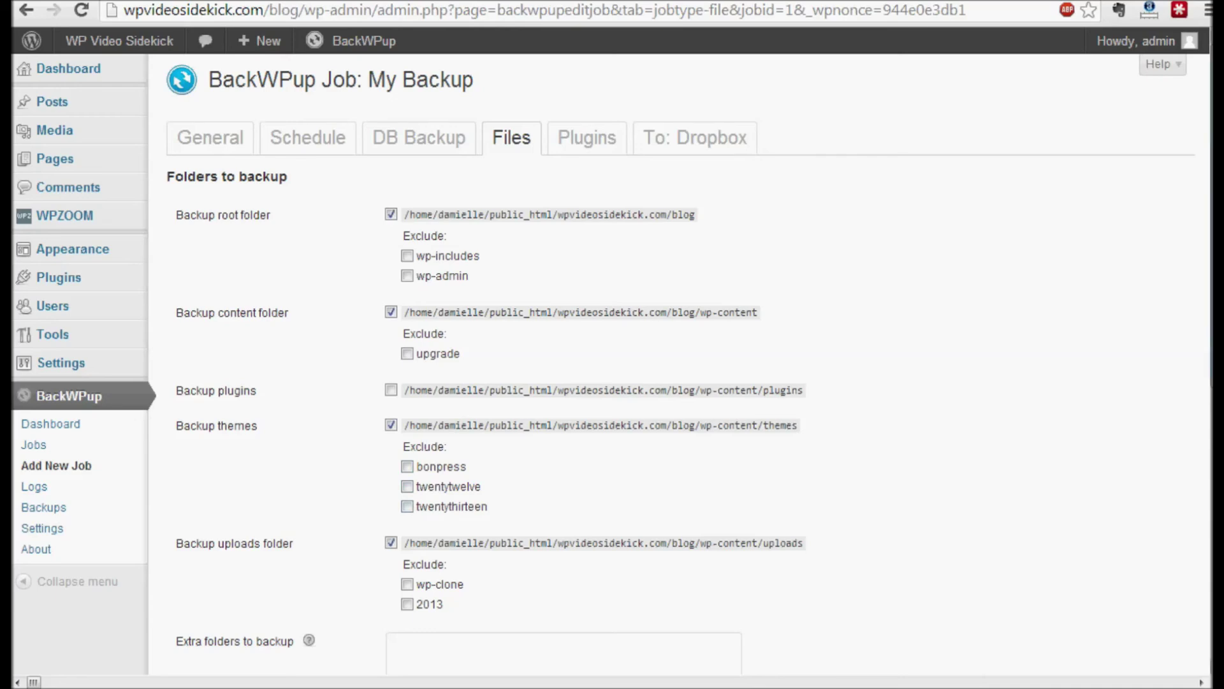
scroll(611, 346, down, 3)
scroll(611, 347, up, 3)
Show the My Backup job's Plugins settings and select the plugin list file name text
click(592, 137)
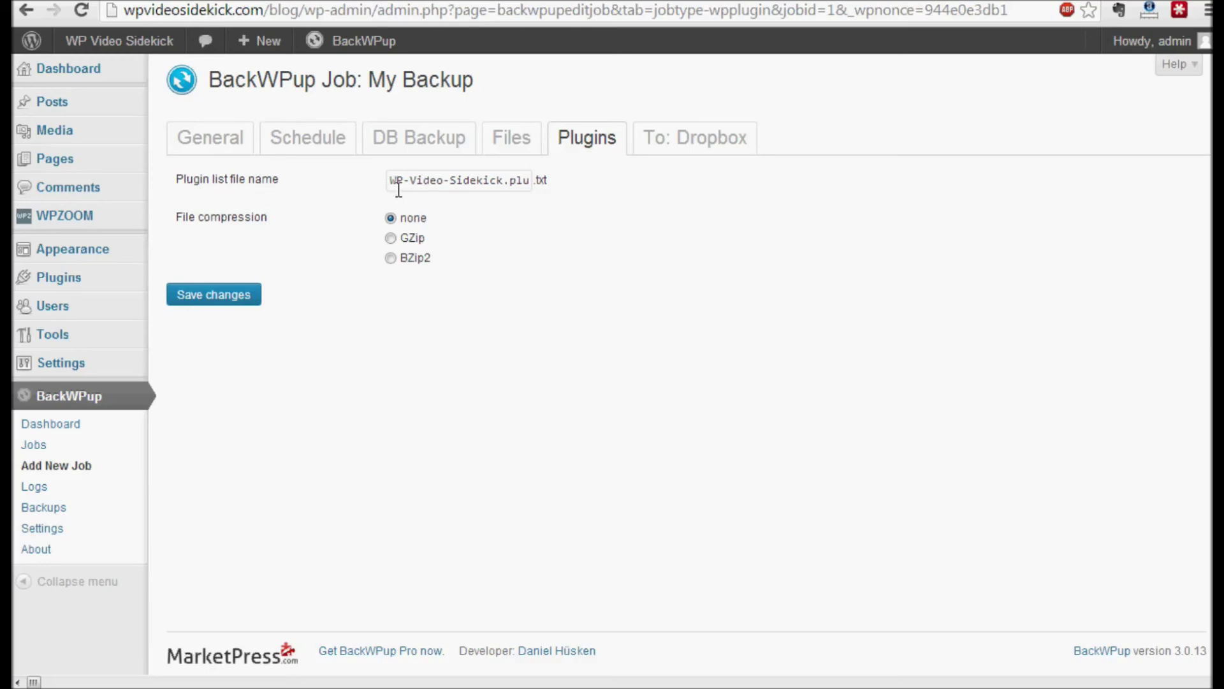
drag(391, 184, 357, 191)
Open the job's To: Dropbox settings, then sign in to Dropbox at dropbox.com with the saved login
click(701, 152)
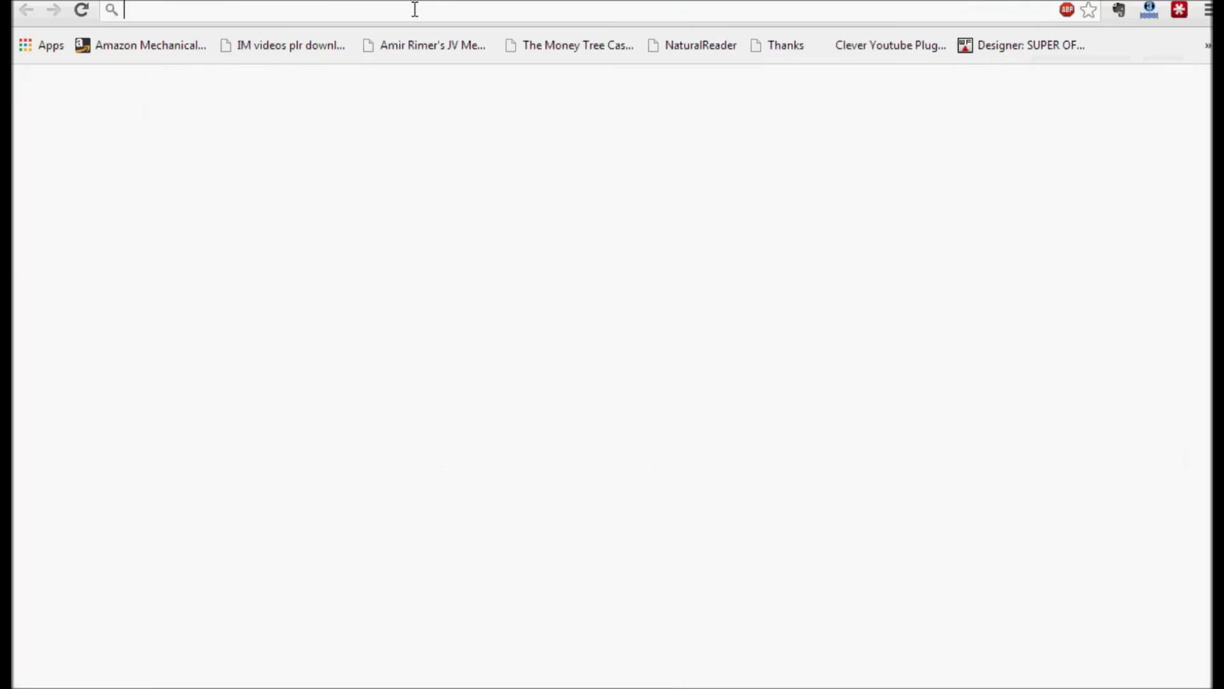
text(dropbox.com)
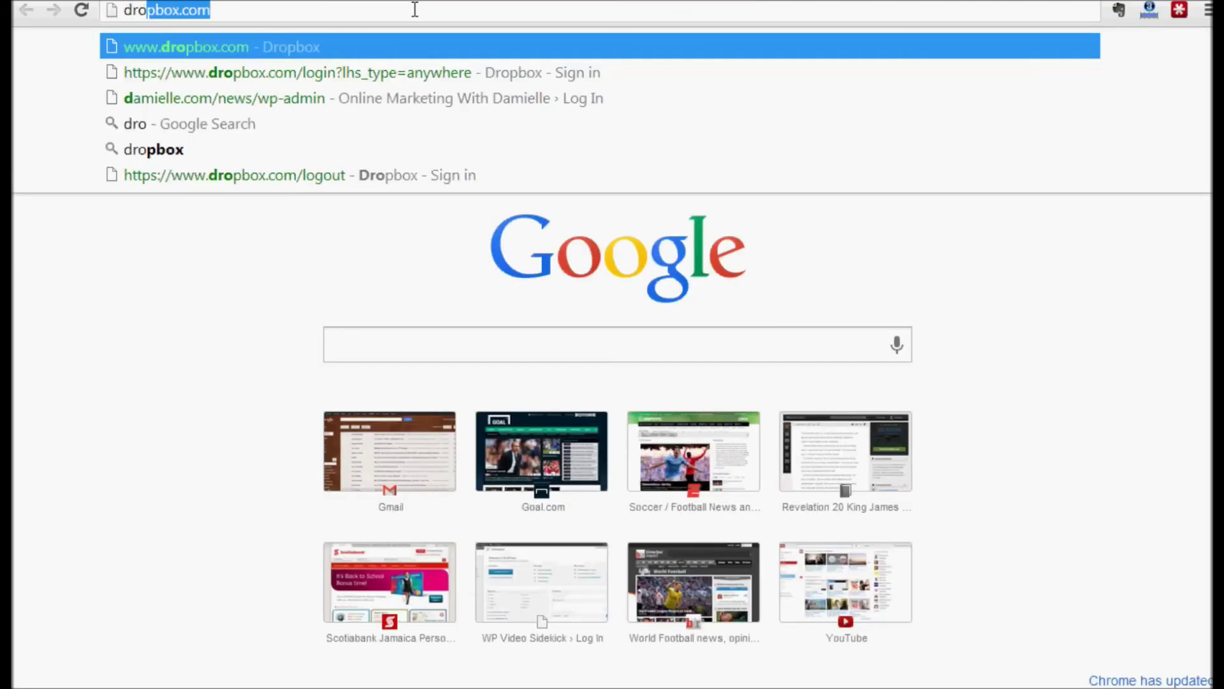
key(Return)
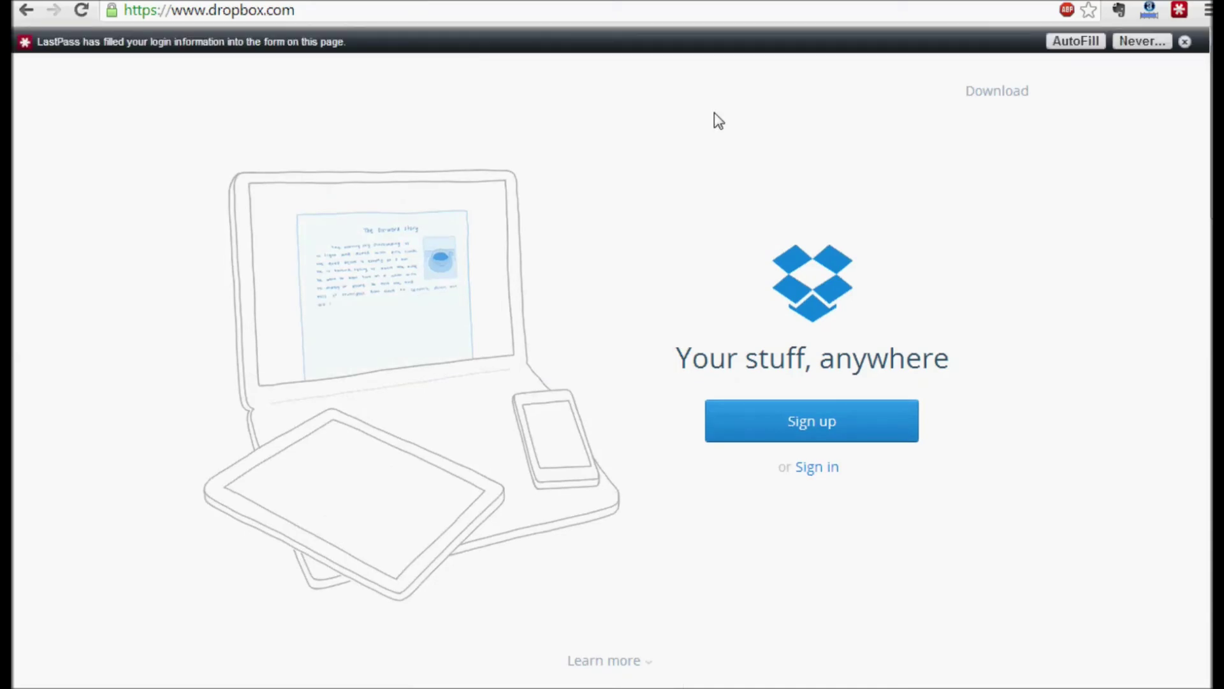
click(815, 470)
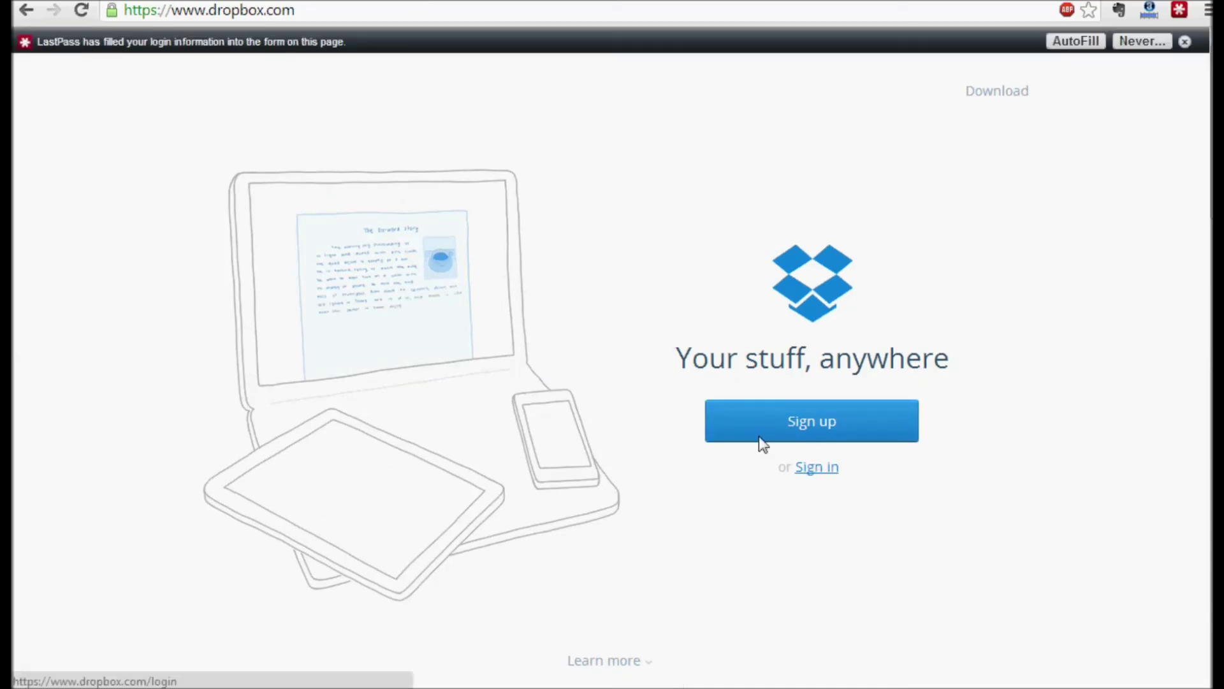
click(607, 354)
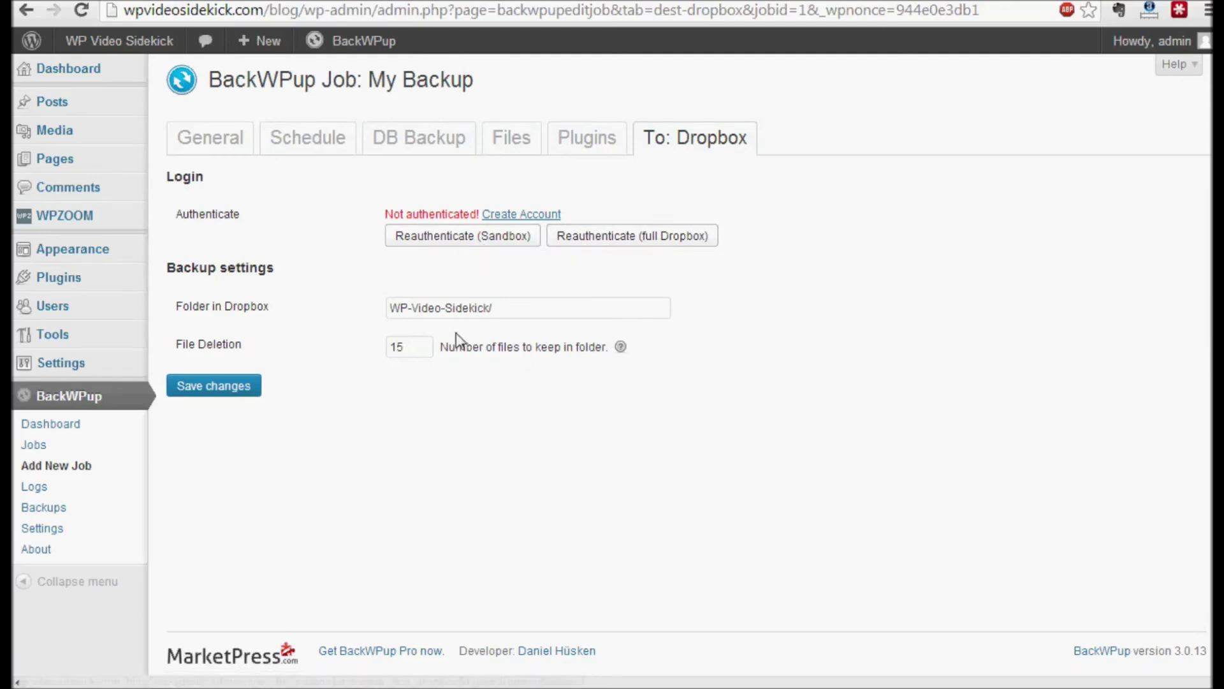
Change the Dropbox file deletion count from 15 to 4 and check the WP-Video-Sidekick/ folder
click(424, 354)
key(BackSpace)
key(BackSpace)
text(5)
key(BackSpace)
text(4)
click(513, 315)
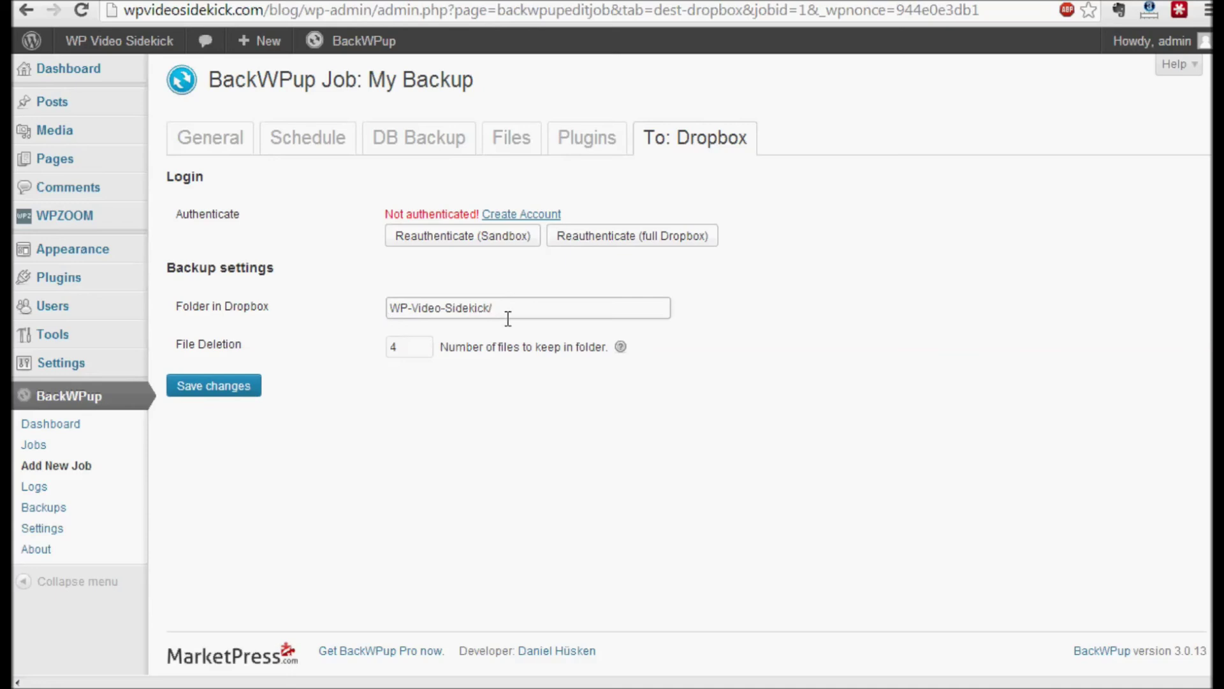
Reauthenticate with full Dropbox access and click Allow on Dropbox's authorisation page for BackWPup
click(633, 241)
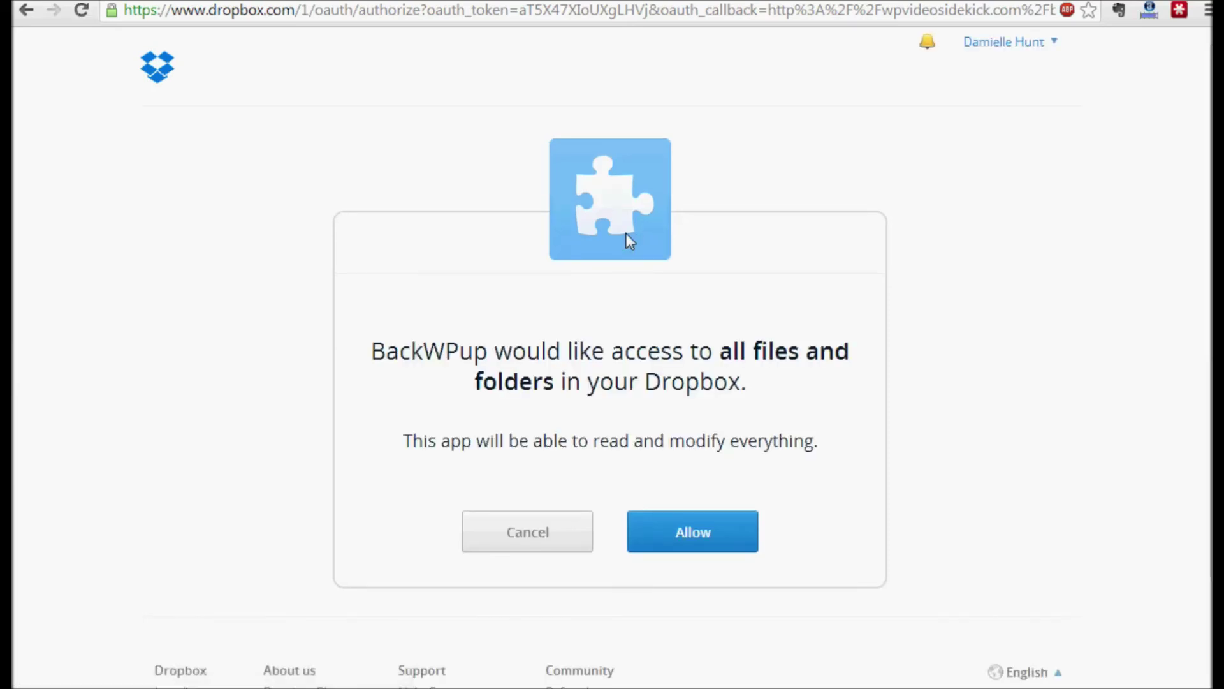
scroll(610, 345, down, 2)
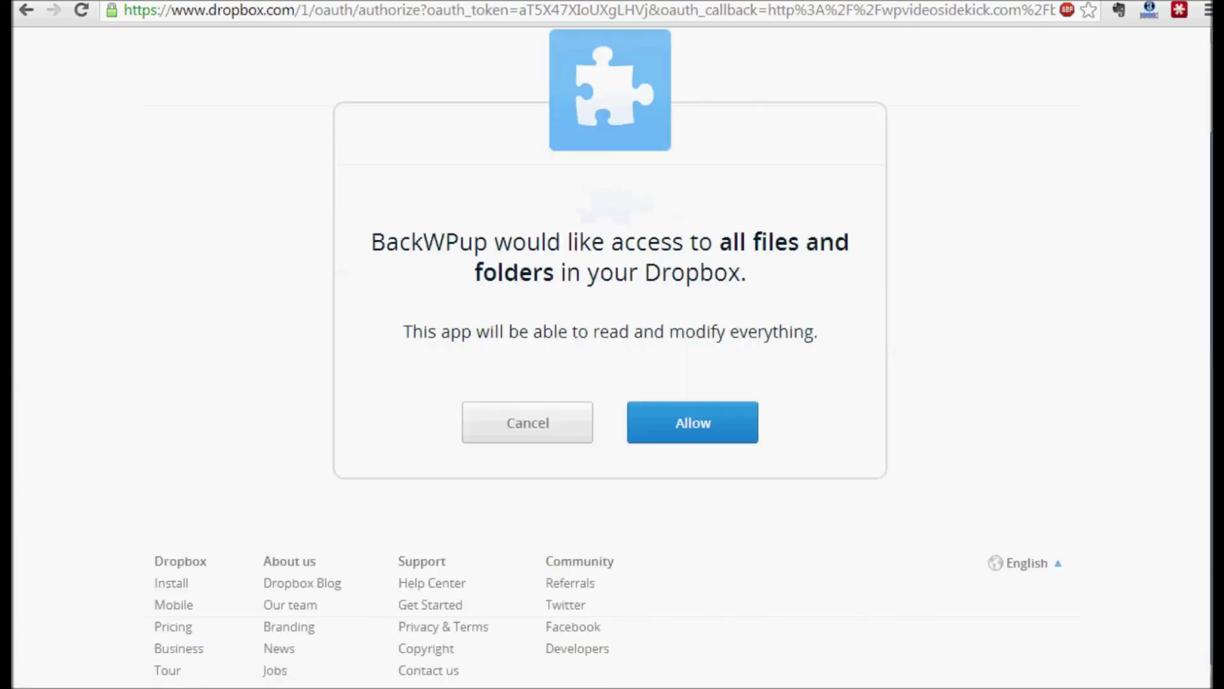
scroll(959, 109, up, 1)
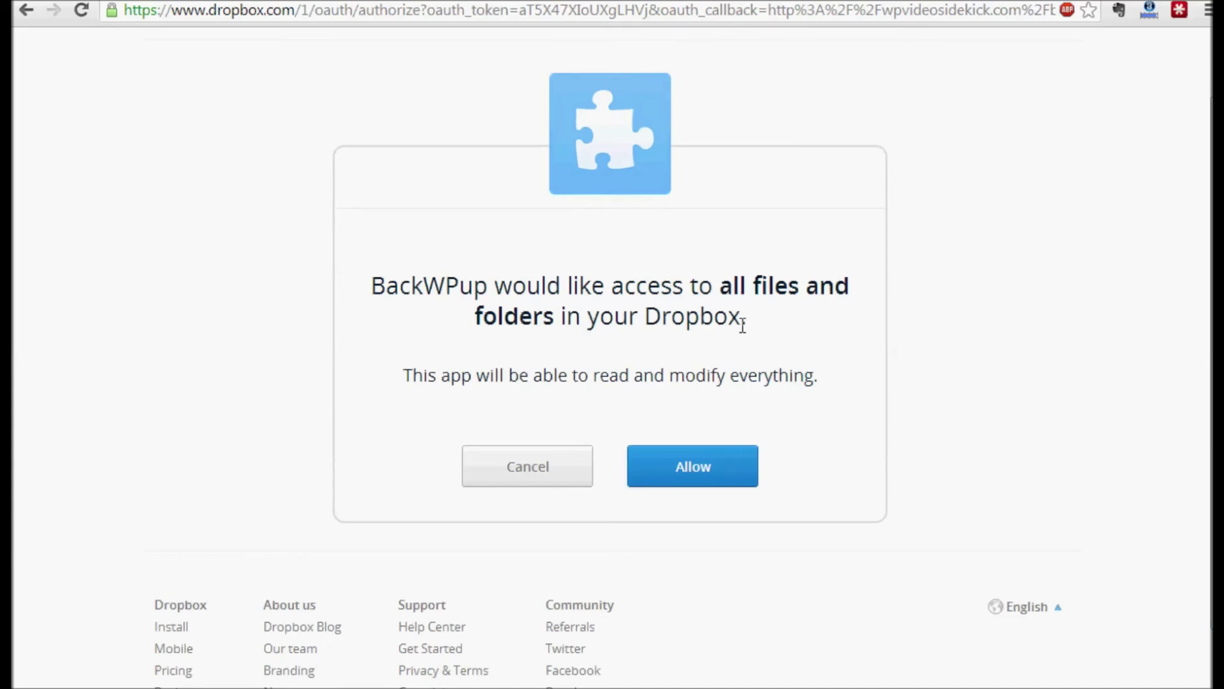
click(705, 470)
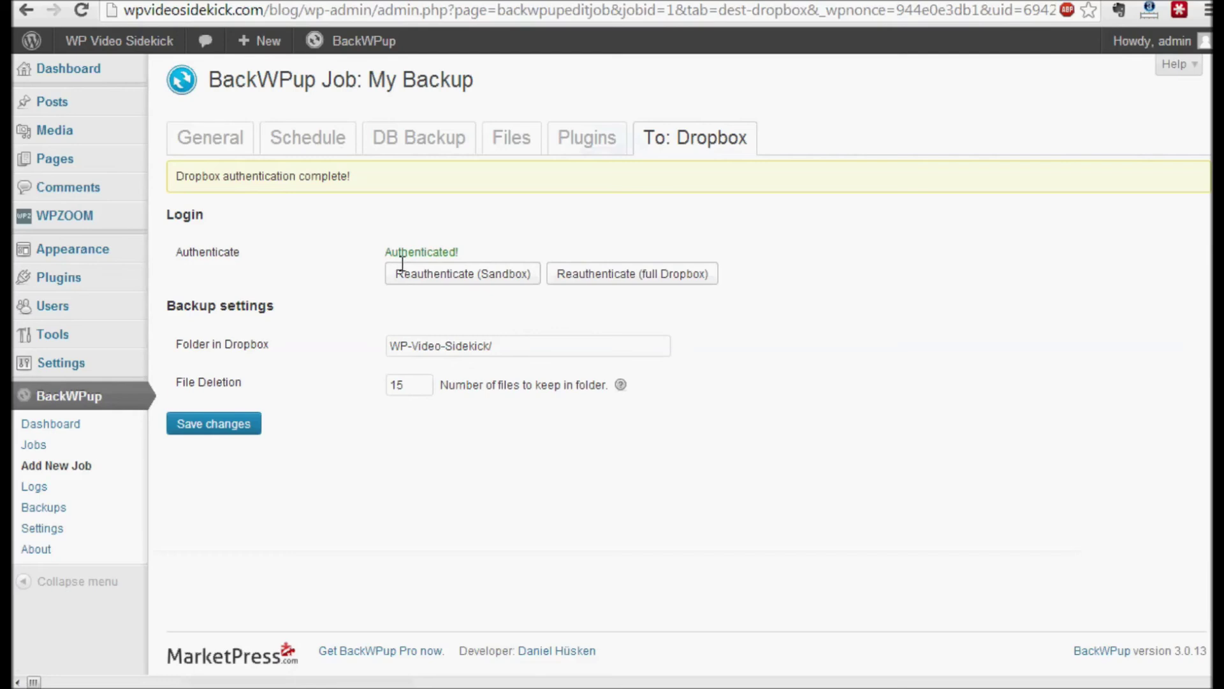
Save the My Backup job's authenticated To: Dropbox settings
click(245, 431)
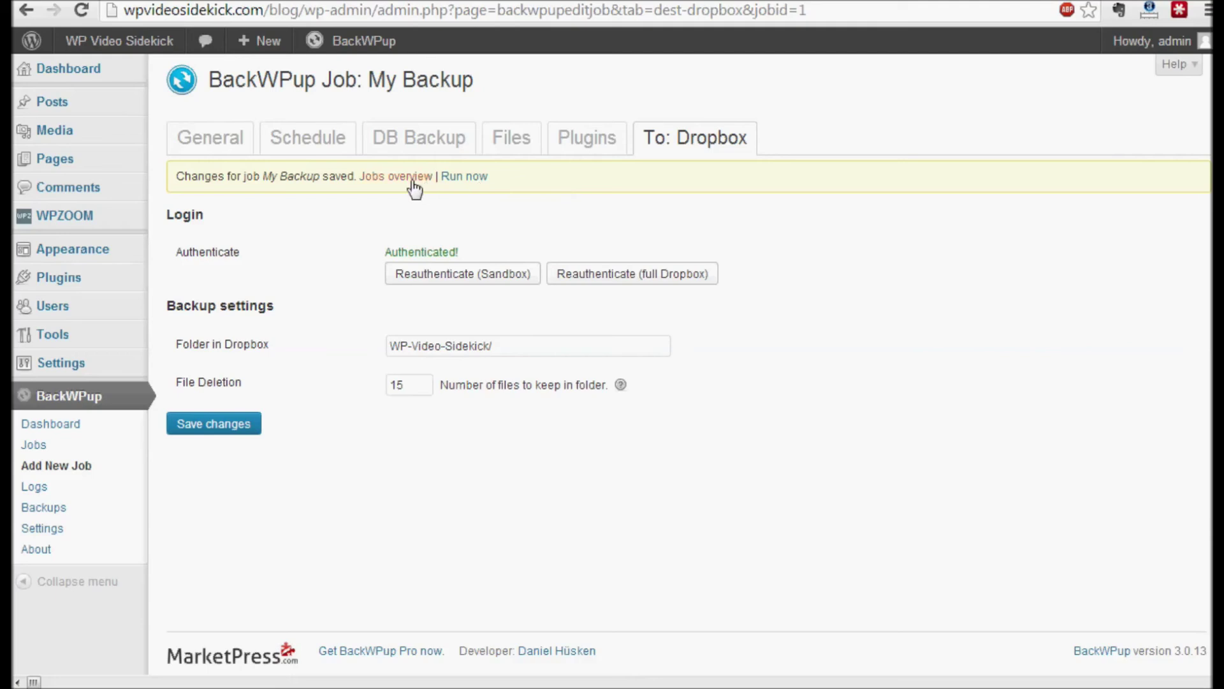
Run My Backup now and let it finish in 38 seconds without errors
click(470, 185)
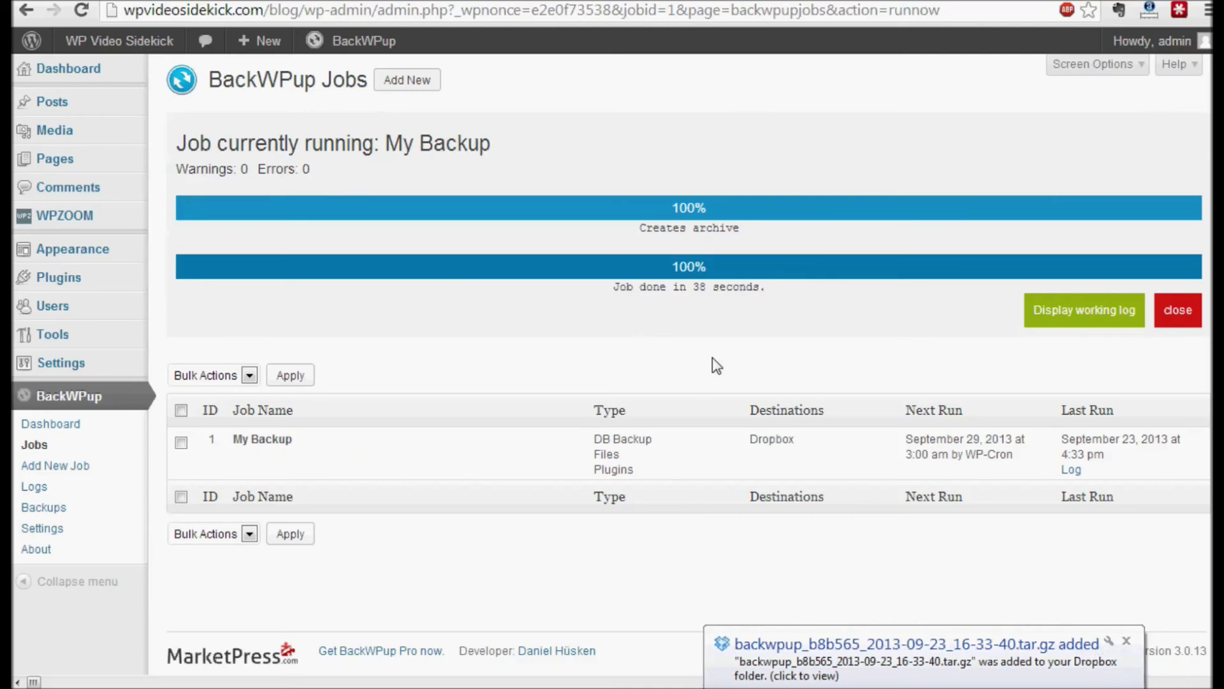
click(494, 1)
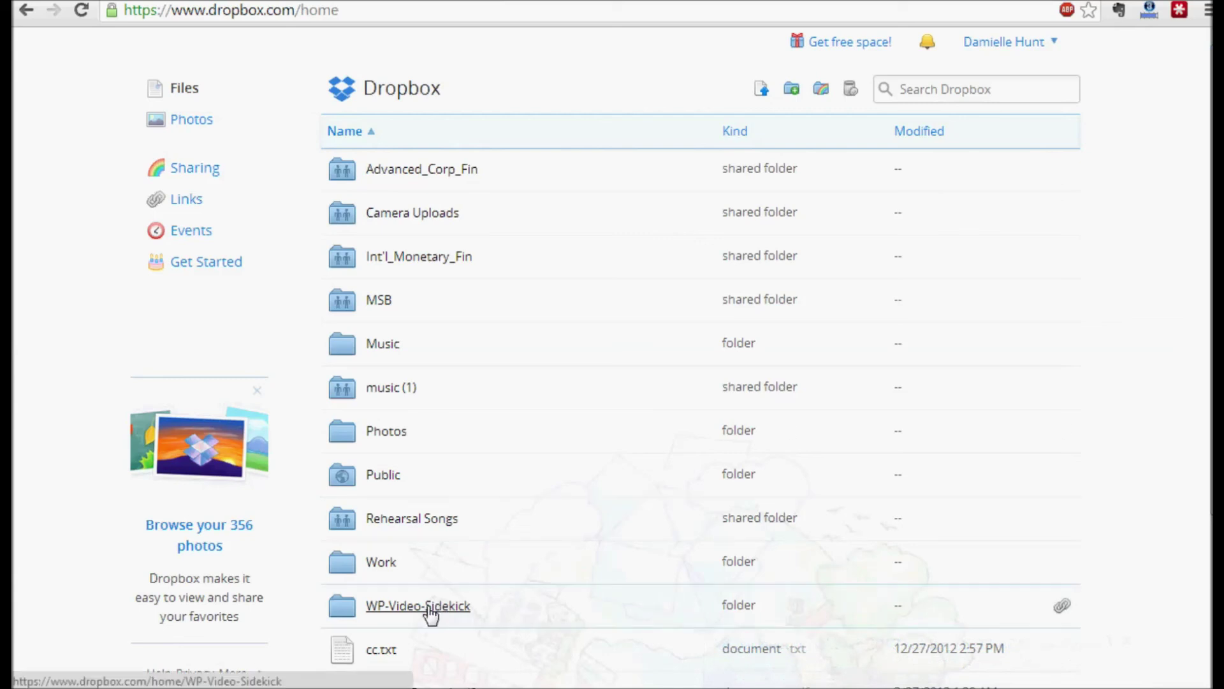
Open the WP-Video-Sidekick folder in Dropbox to find the new backwpup .tar.gz archive
click(429, 607)
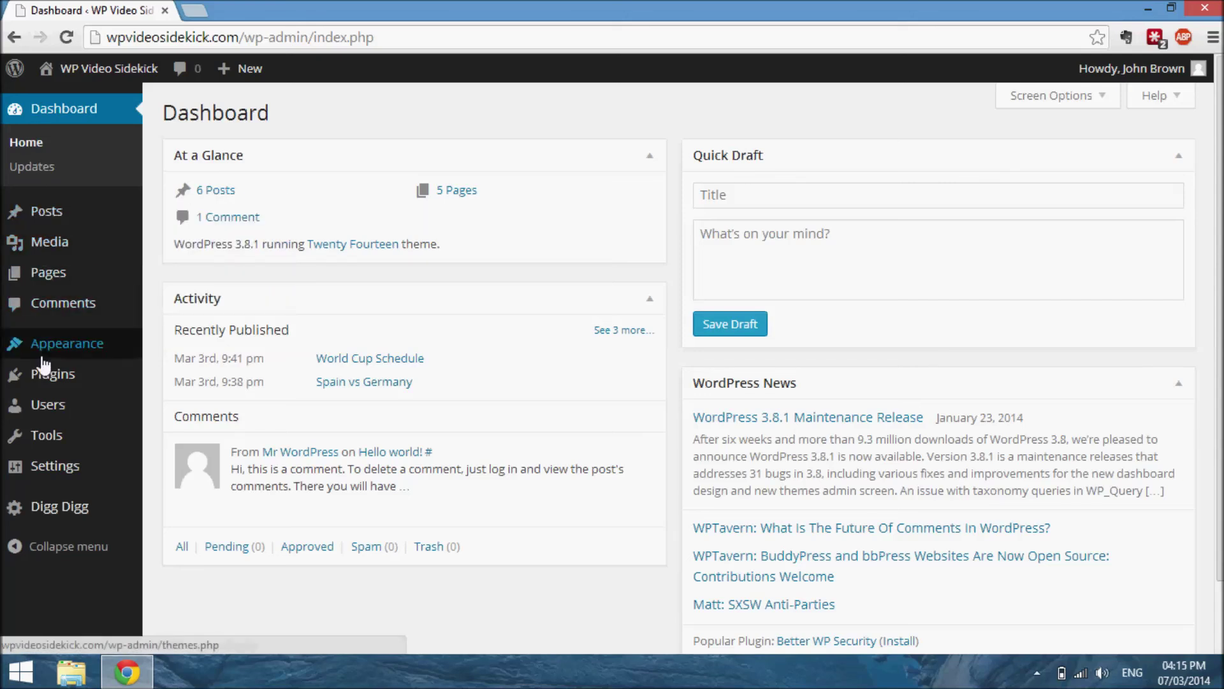
Search Plugins > Add New for 'page builder', showing Page Builder by SiteOrigin 1.4.6 first
mouse_move(37, 381)
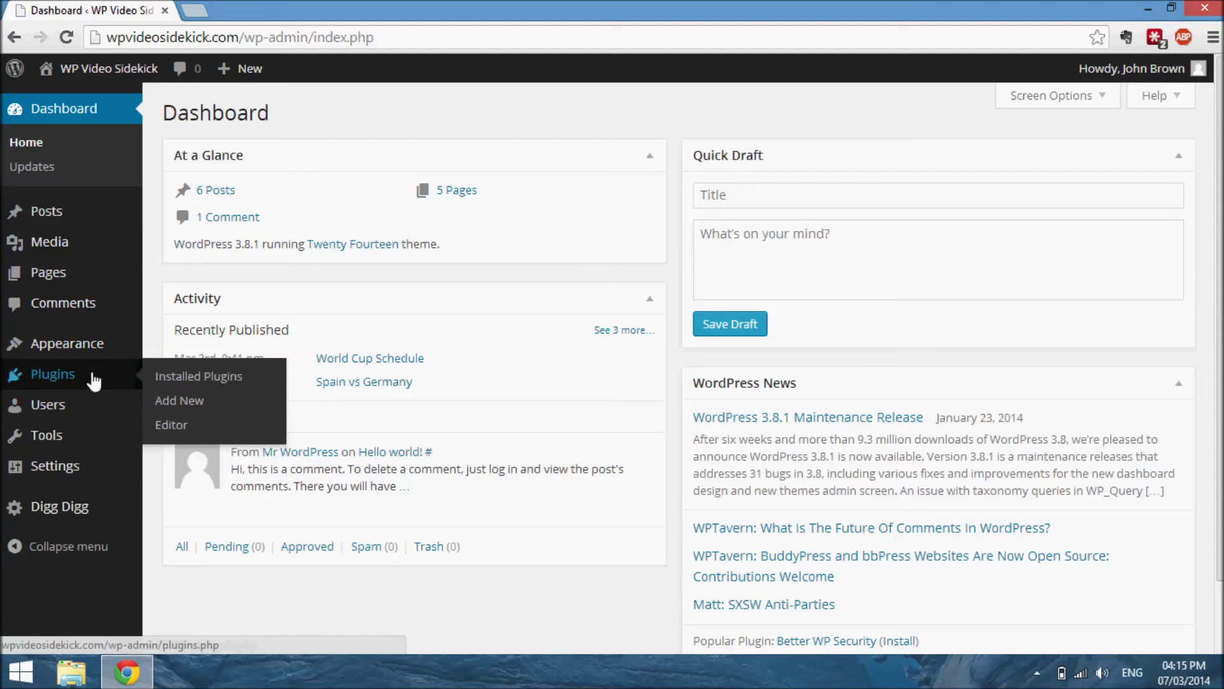
click(159, 399)
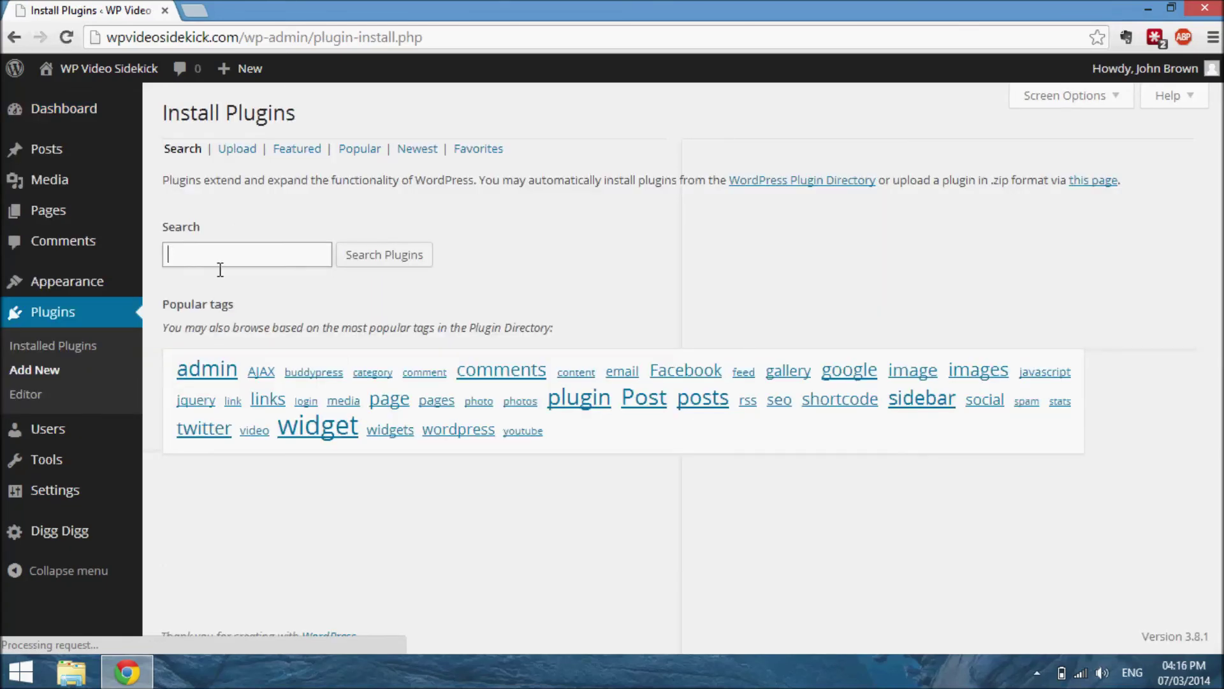
text(page)
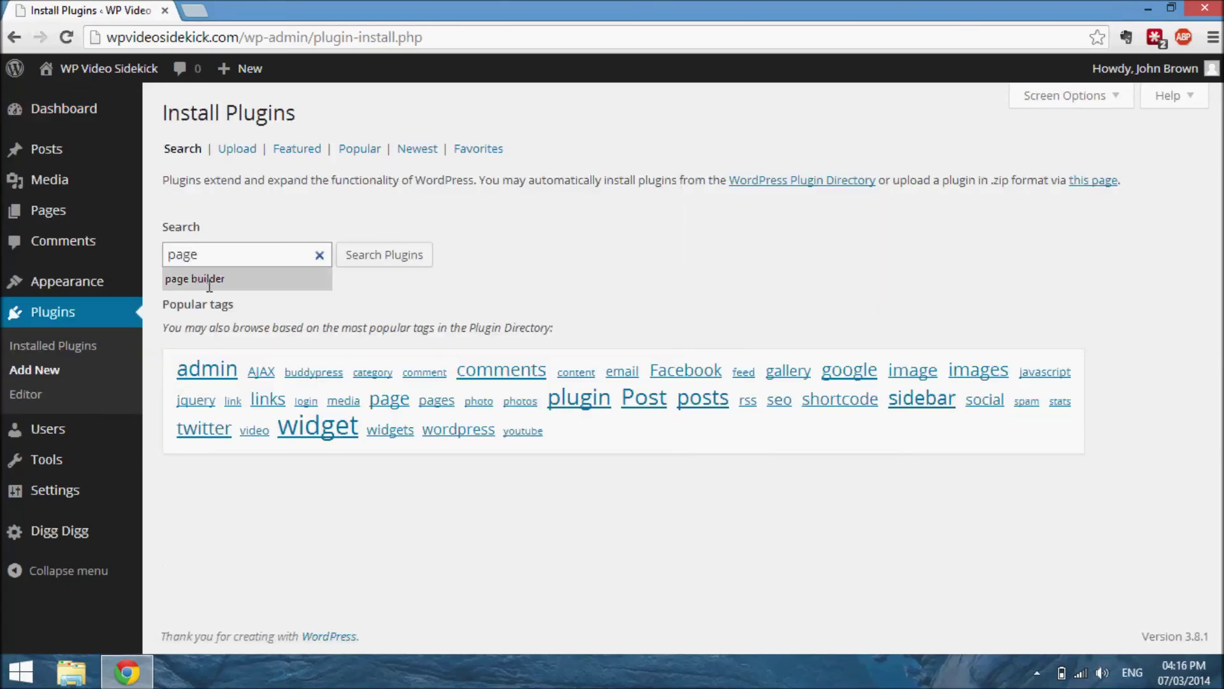
click(200, 277)
click(386, 255)
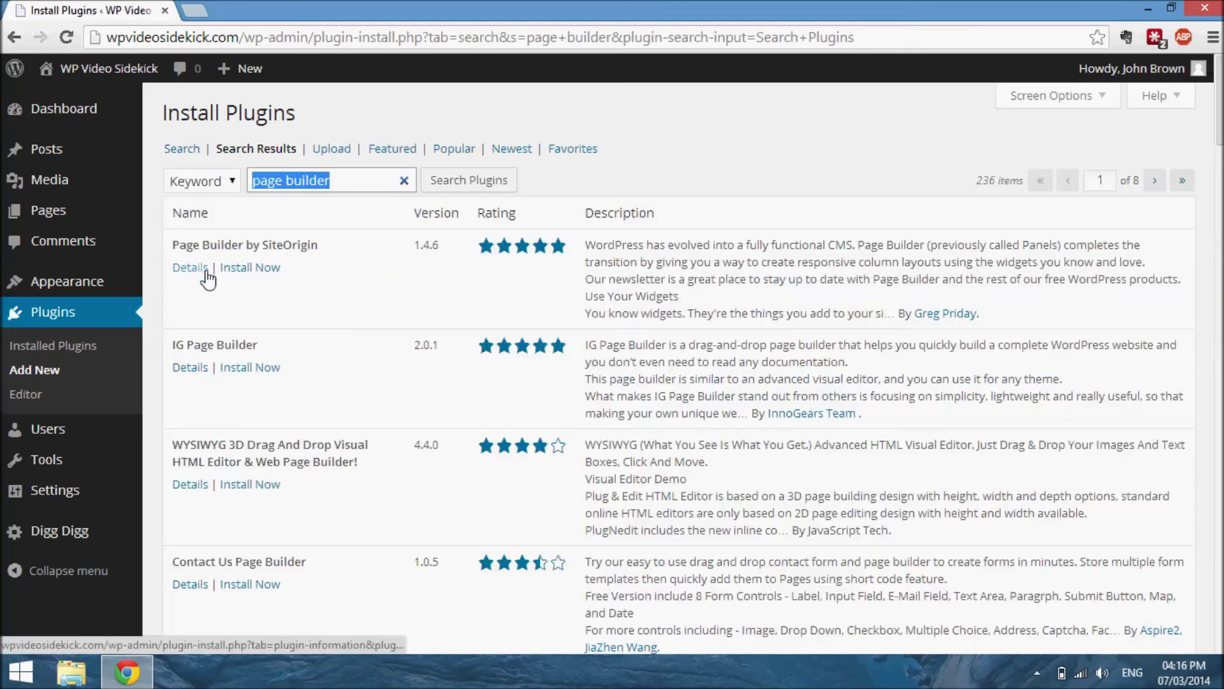
Install Page Builder by SiteOrigin 1.4.6, confirm the installation, and activate the plugin
click(248, 270)
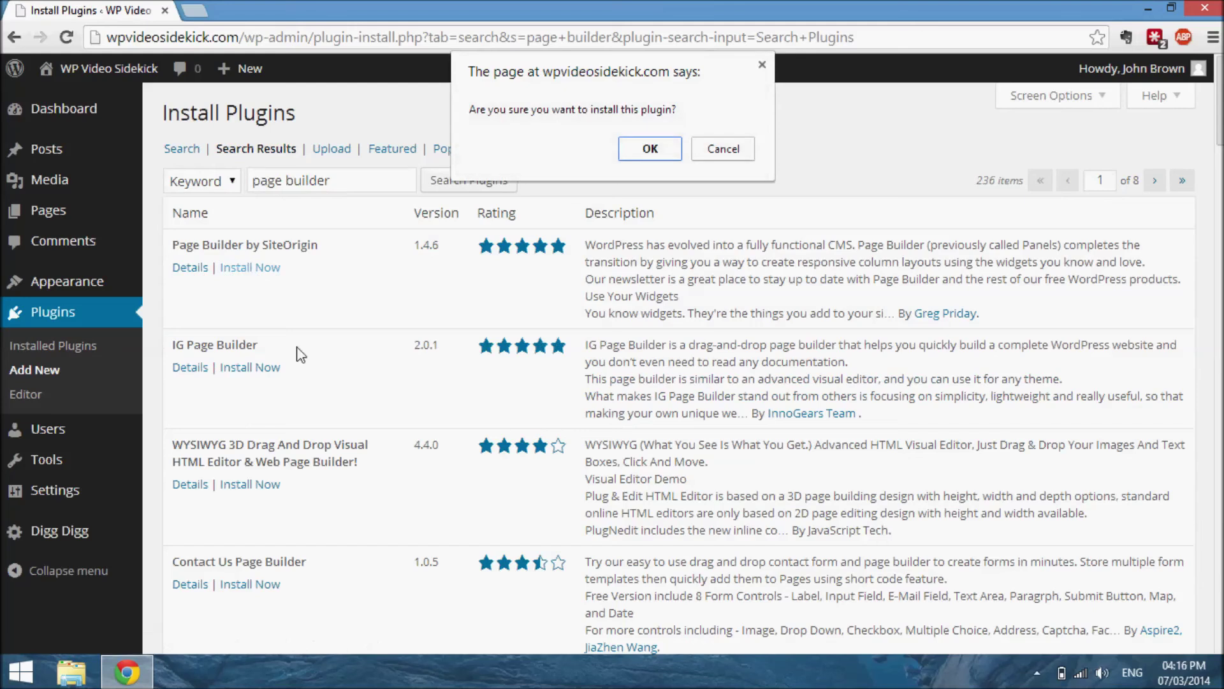
click(644, 157)
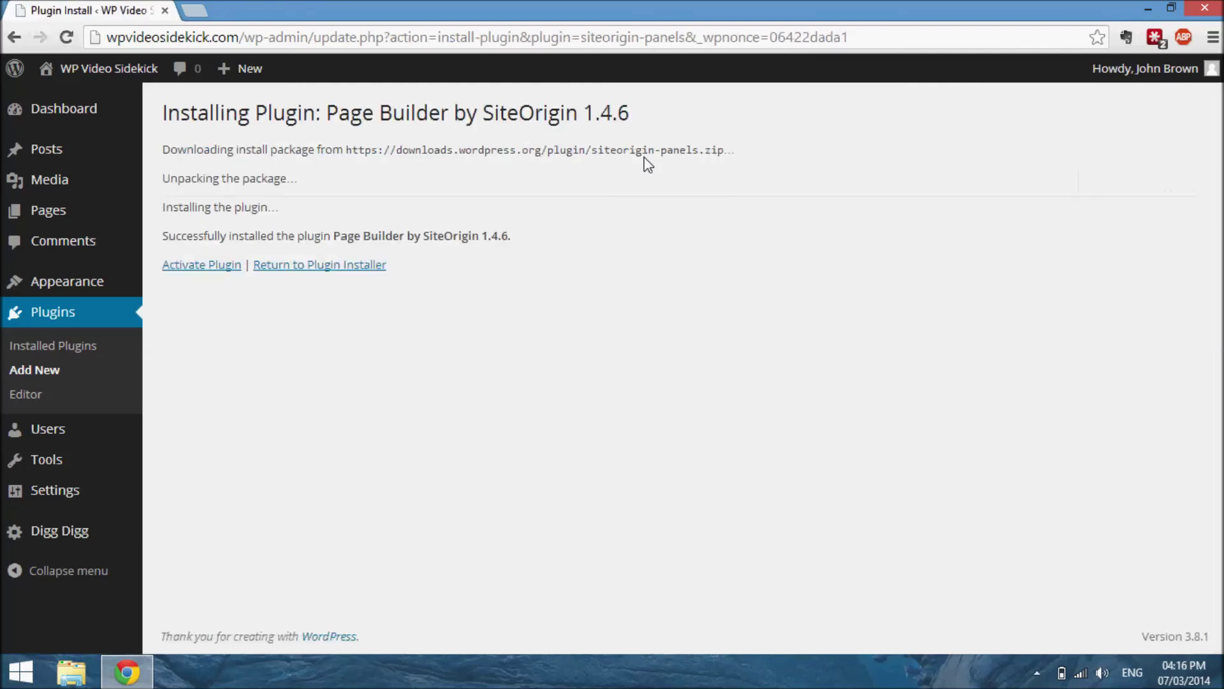
click(193, 268)
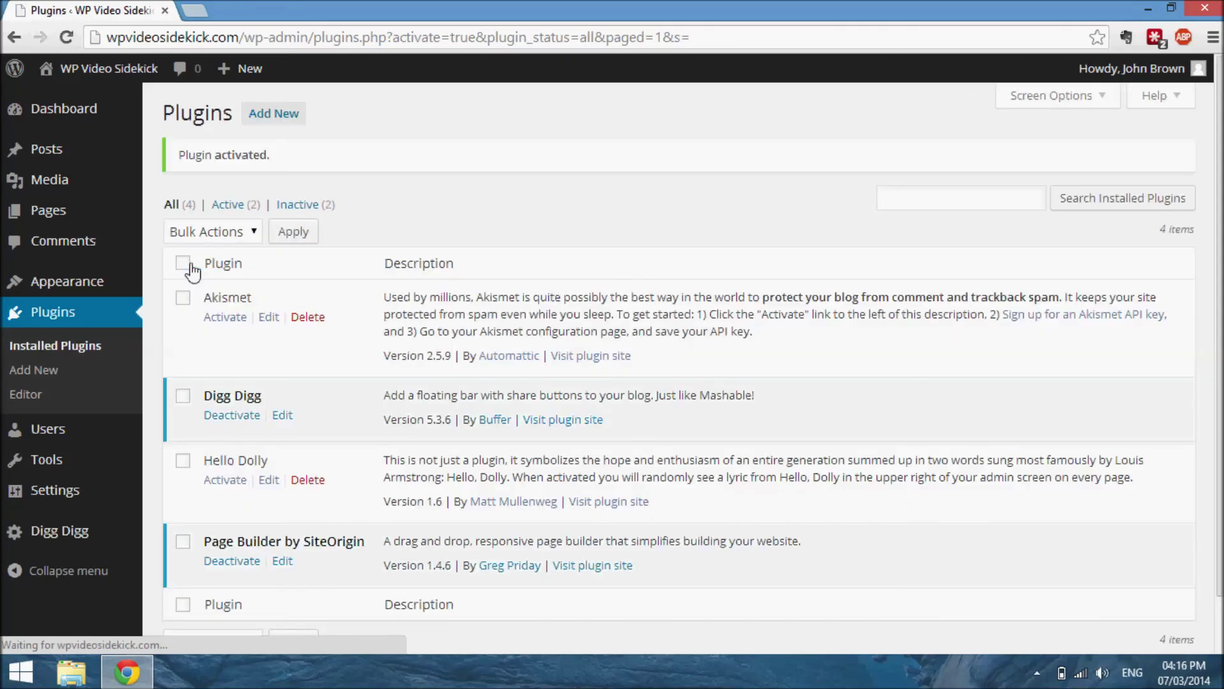
Create a new page from Pages > Add New and title it 'PageBuilder'
mouse_move(67, 179)
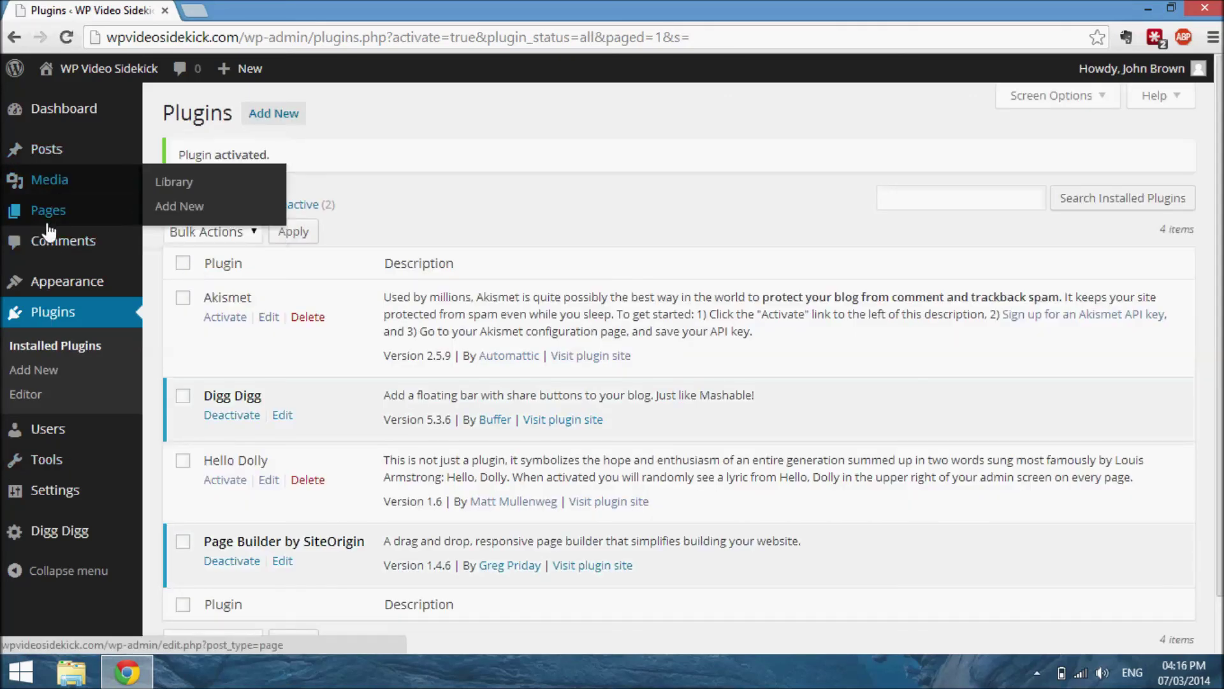
mouse_move(62, 153)
mouse_move(58, 225)
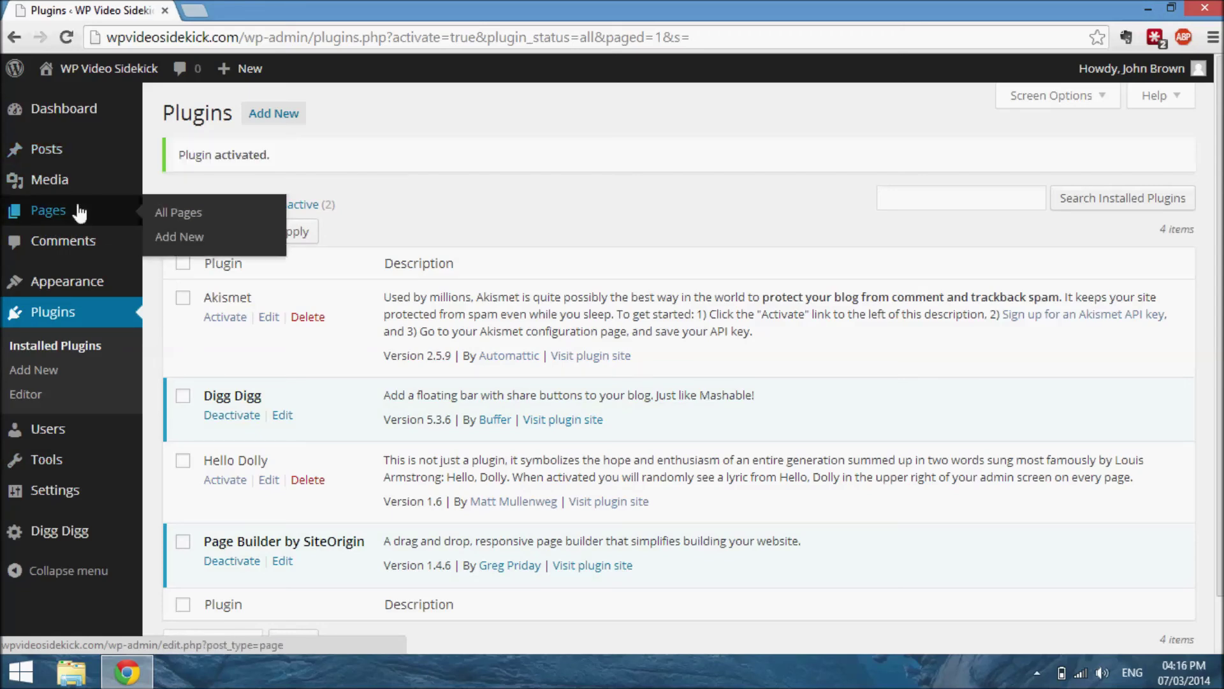
click(185, 239)
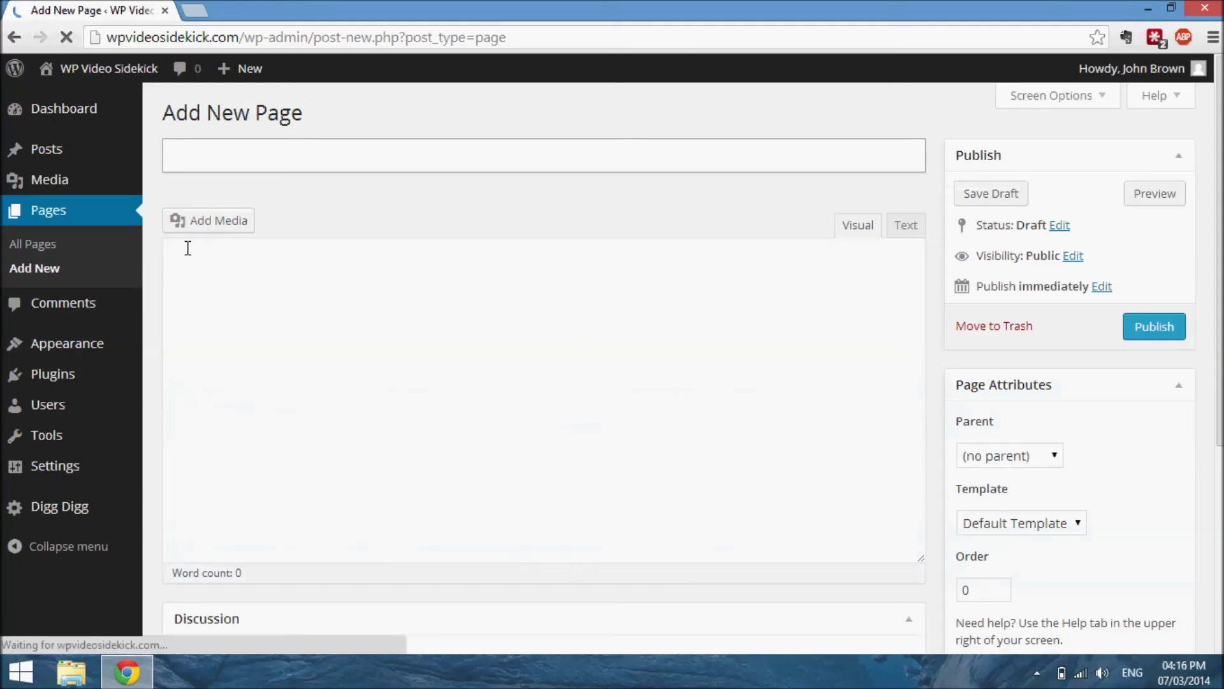
text(PageB)
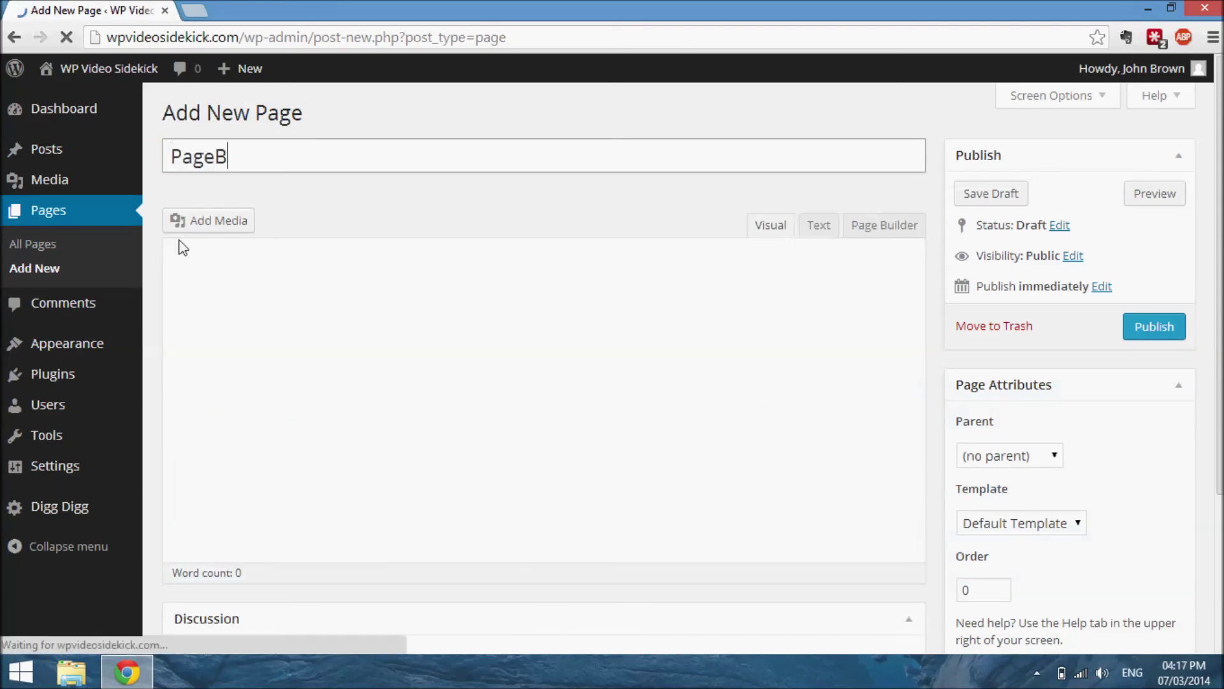
text(uilder)
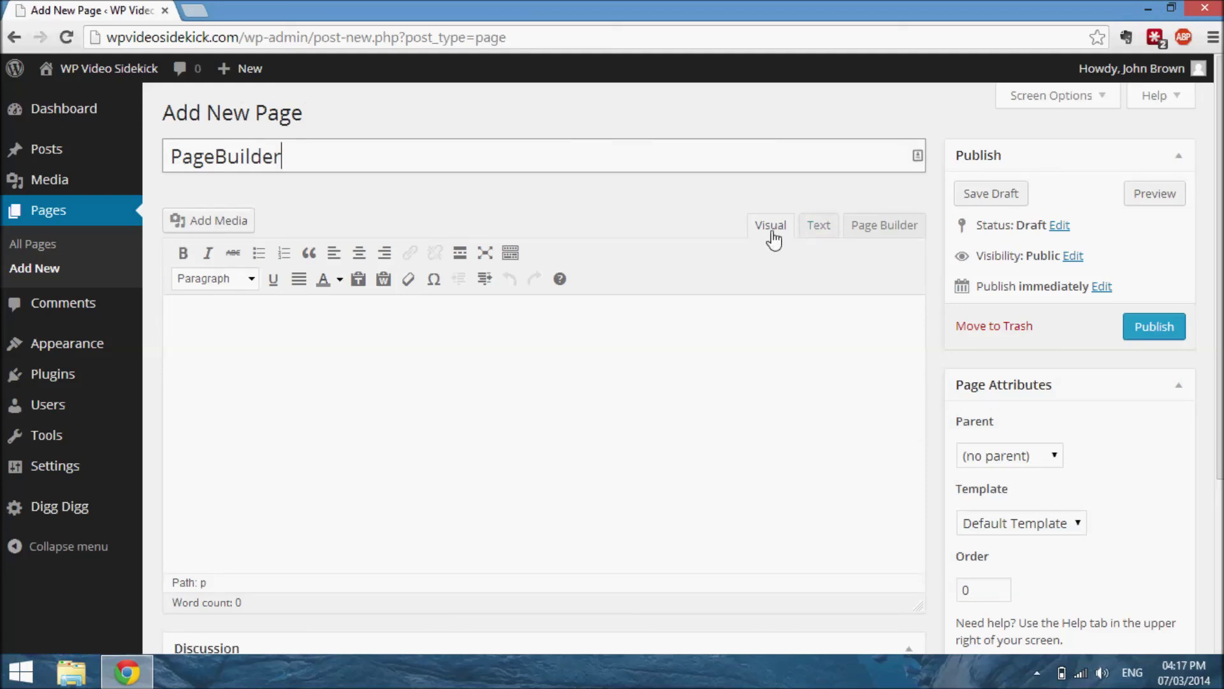
Switch the PageBuilder page to Page Builder and add a 3-column row
click(890, 227)
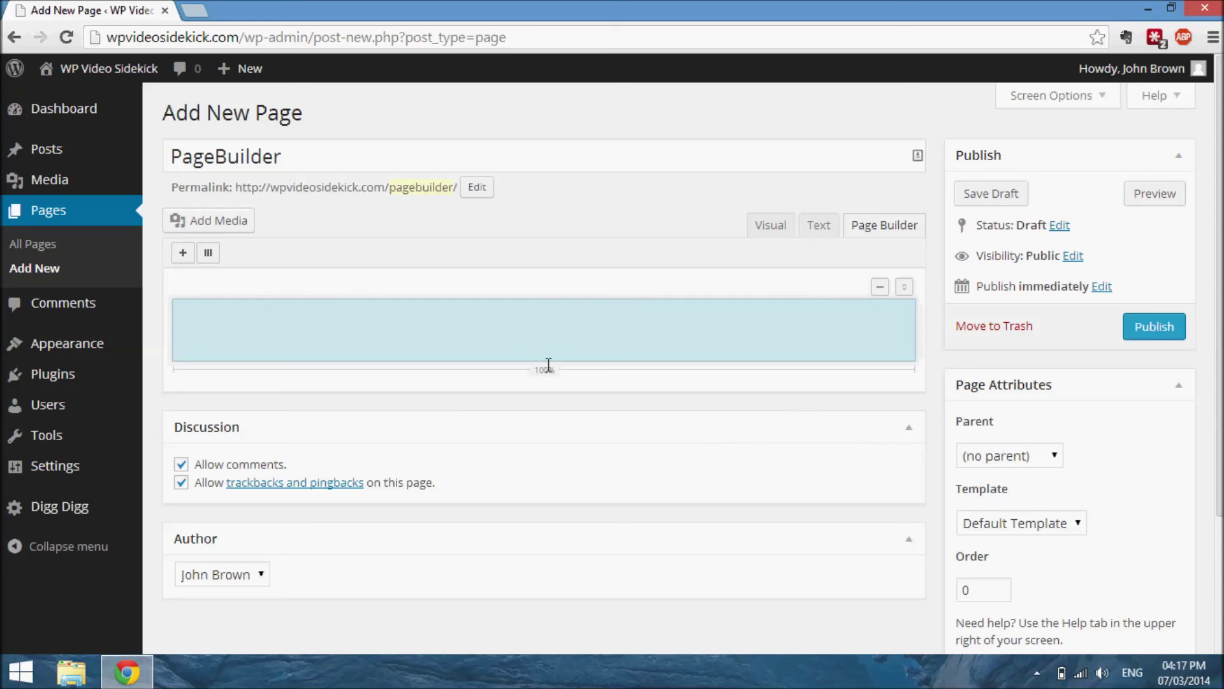
click(207, 254)
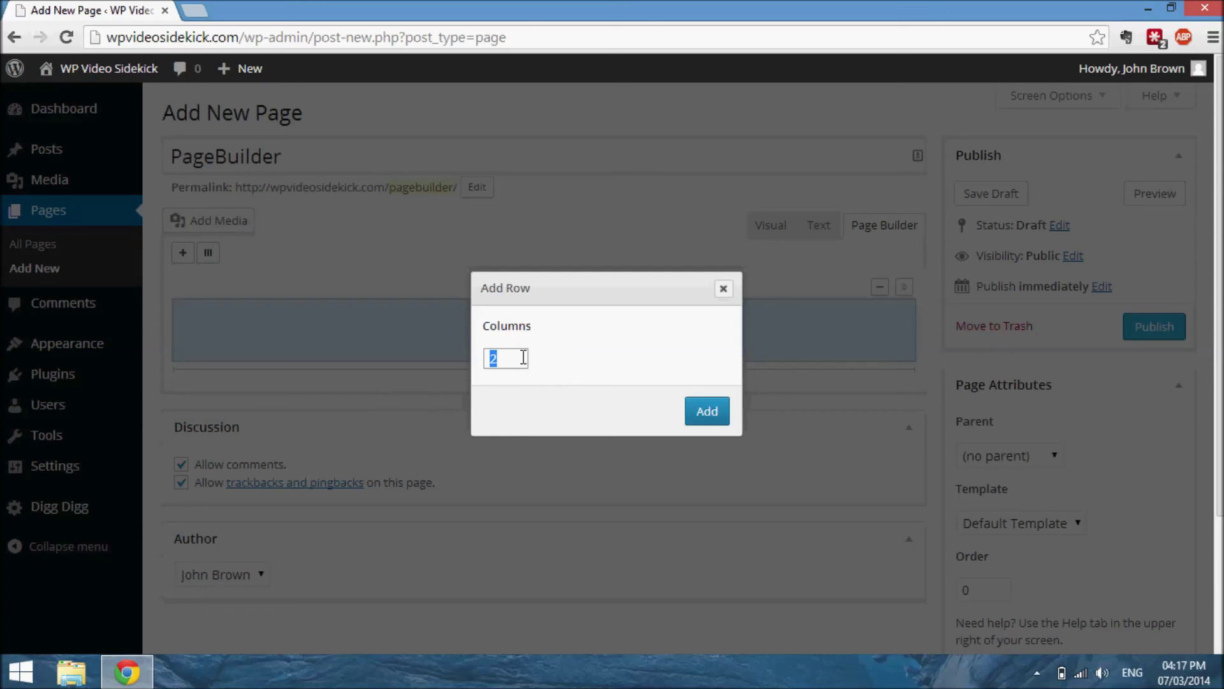
text(3)
click(707, 411)
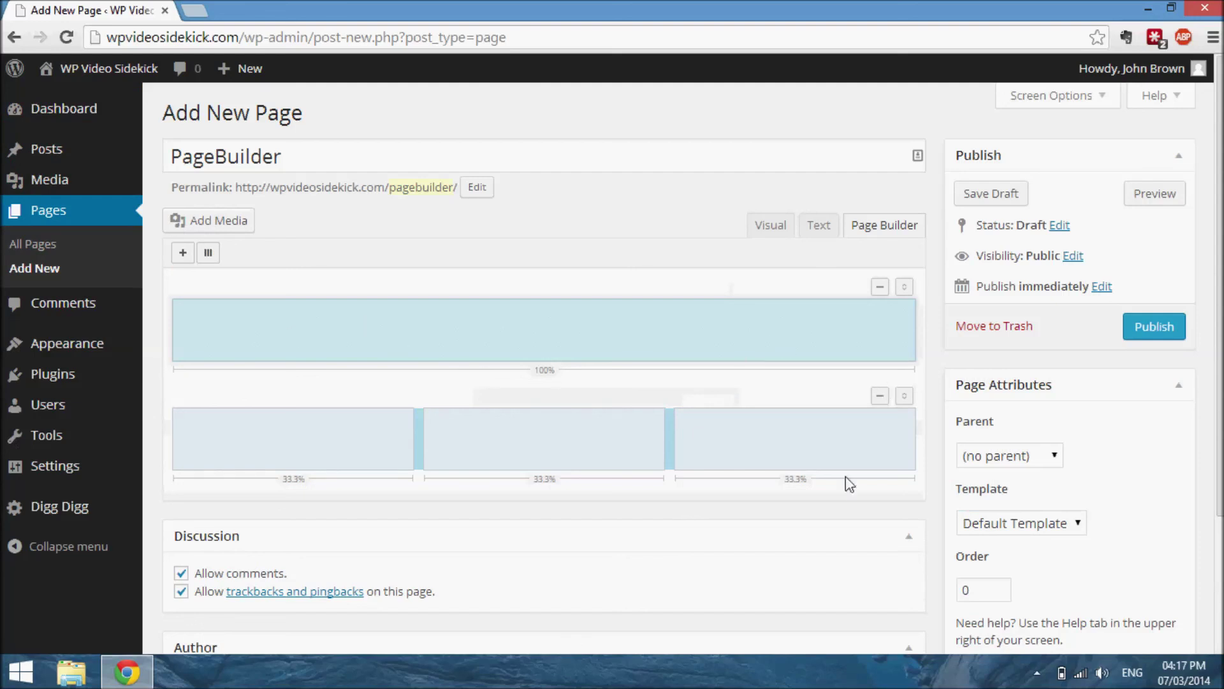
Move the full-width row below the three columns and add a 2-column row at the bottom
scroll(769, 503, down, 1)
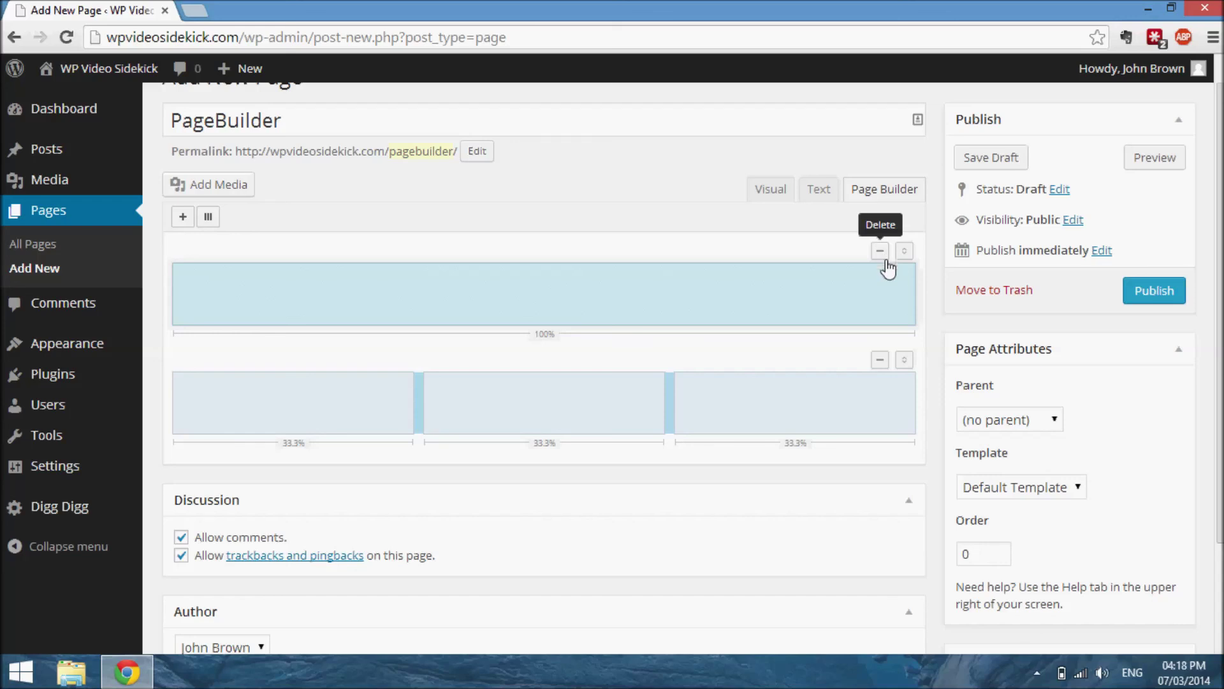
drag(914, 263, 907, 369)
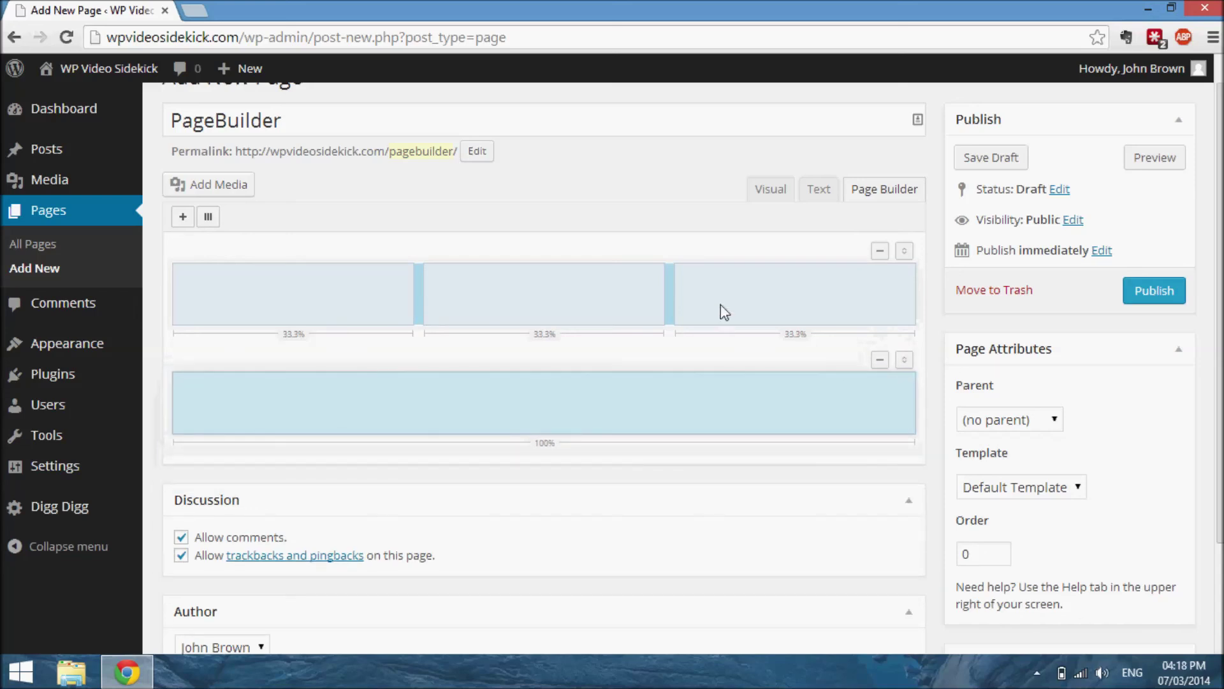
click(208, 217)
click(707, 414)
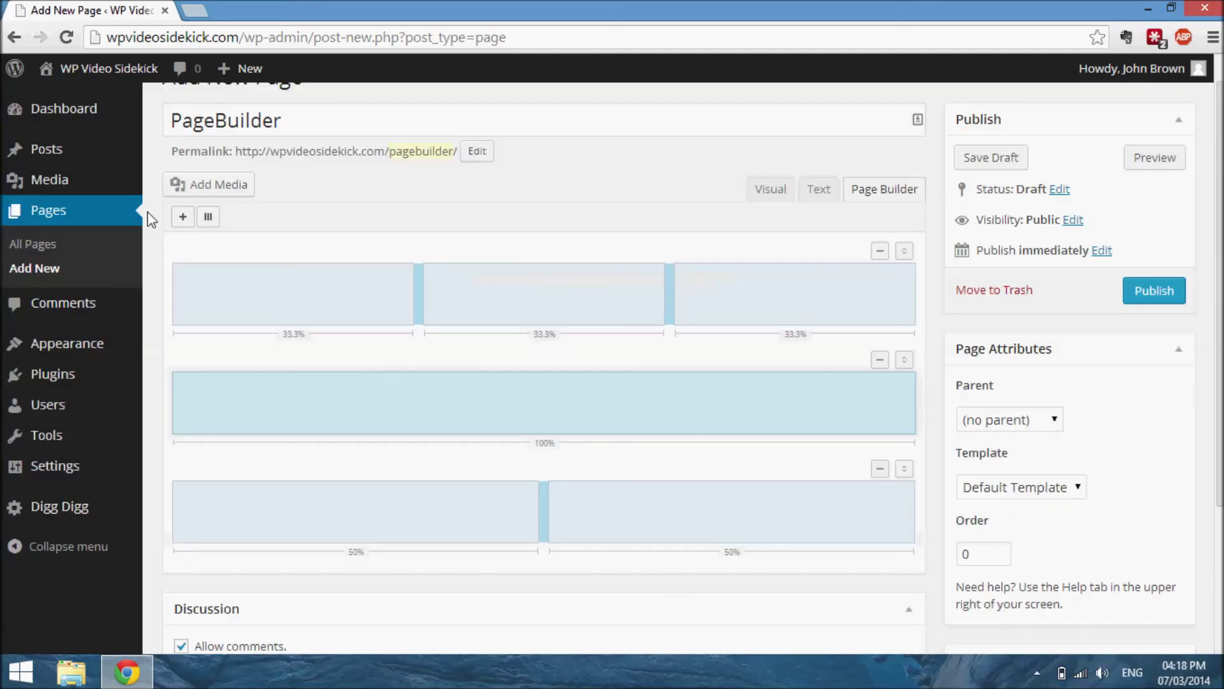
Browse the Add New Widget list, including Page Builder widgets like Image (PB)
click(183, 217)
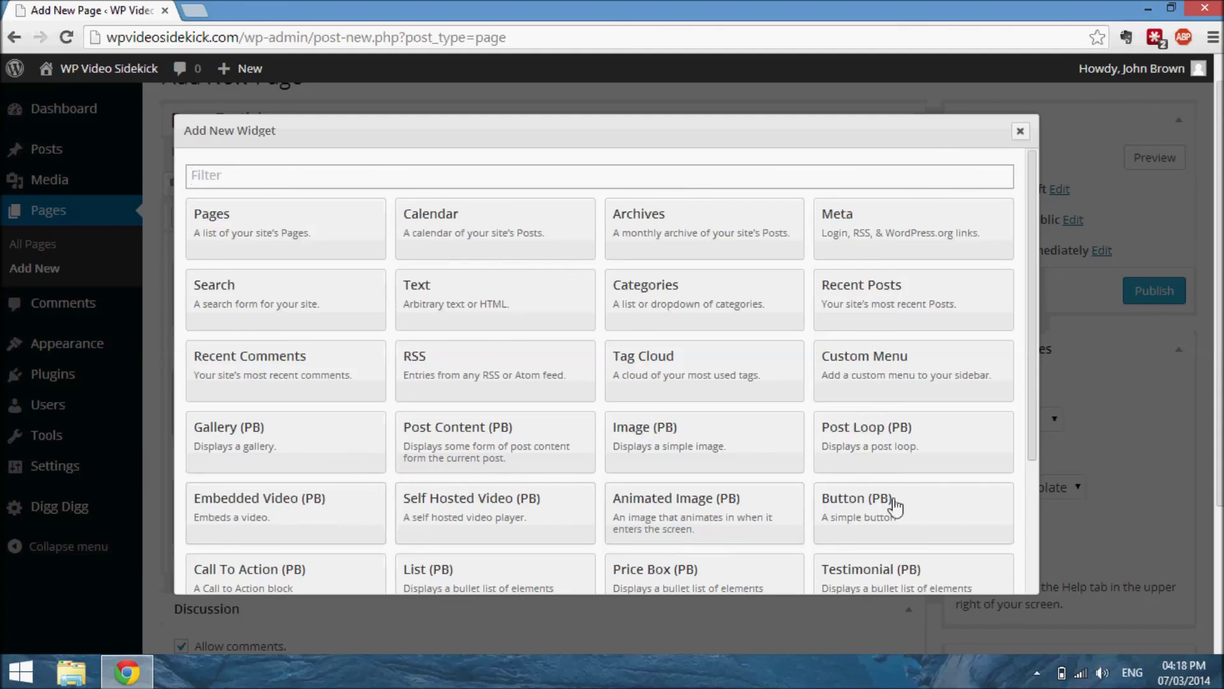
scroll(894, 507, down, 2)
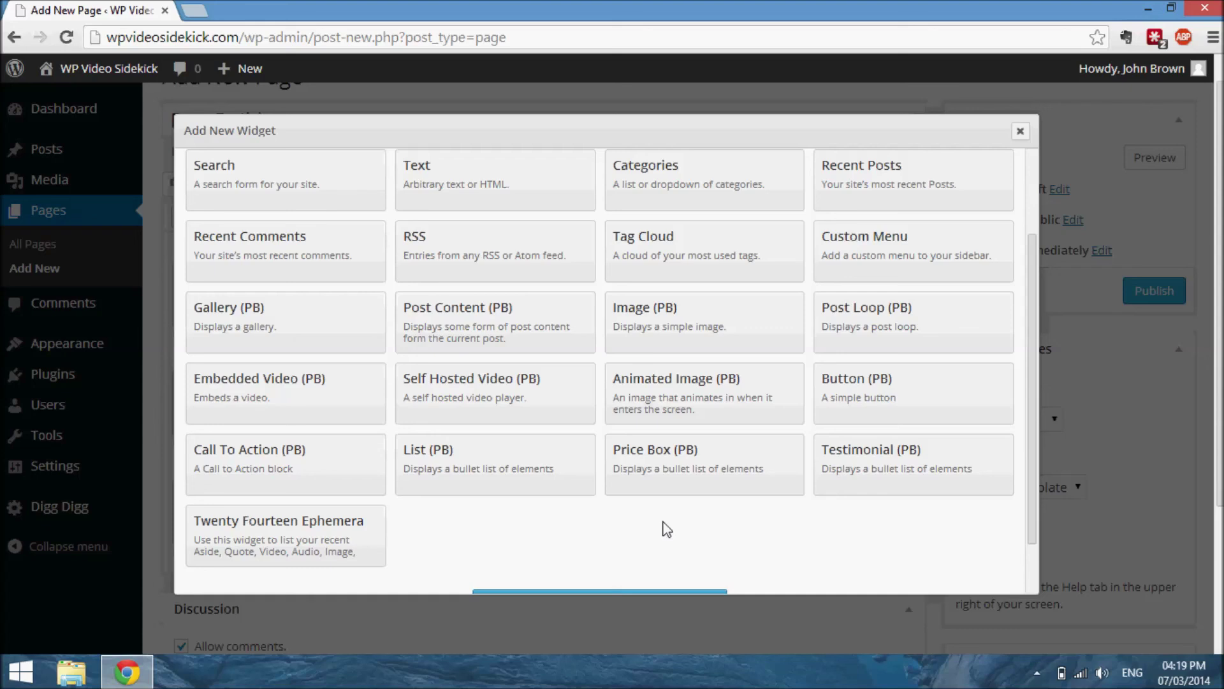
scroll(749, 505, down, 1)
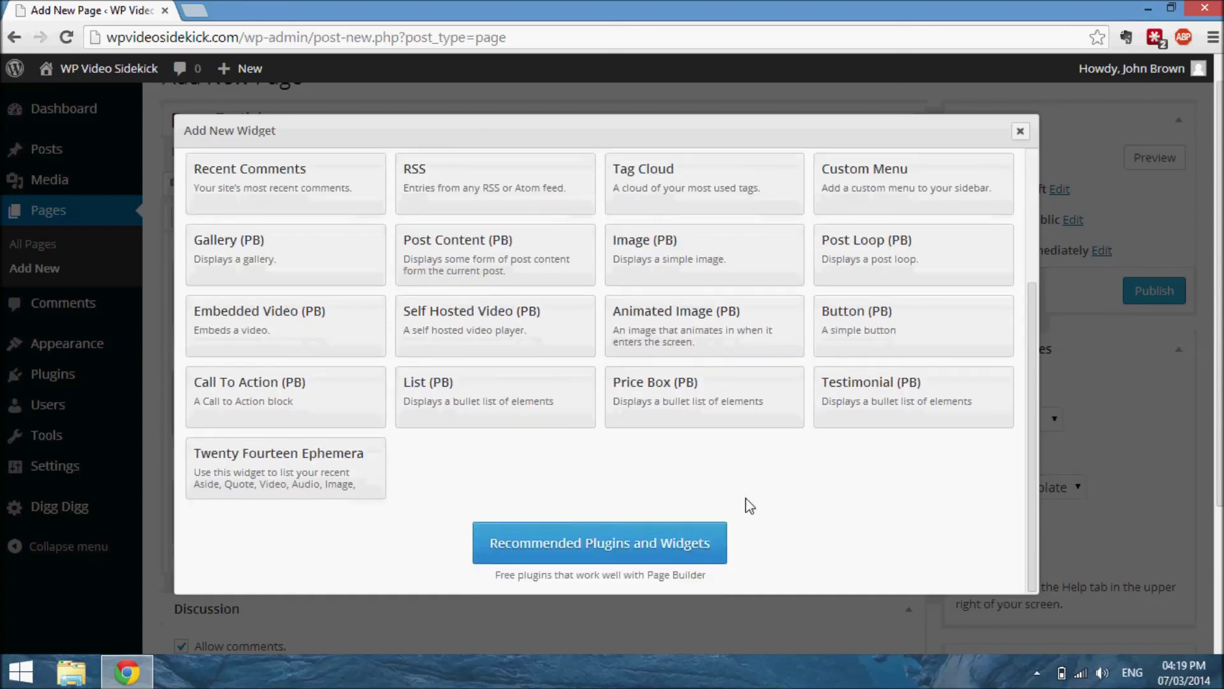
Open the Recommended Plugins and Widgets page on the SiteOrigin site and scroll through it
click(622, 549)
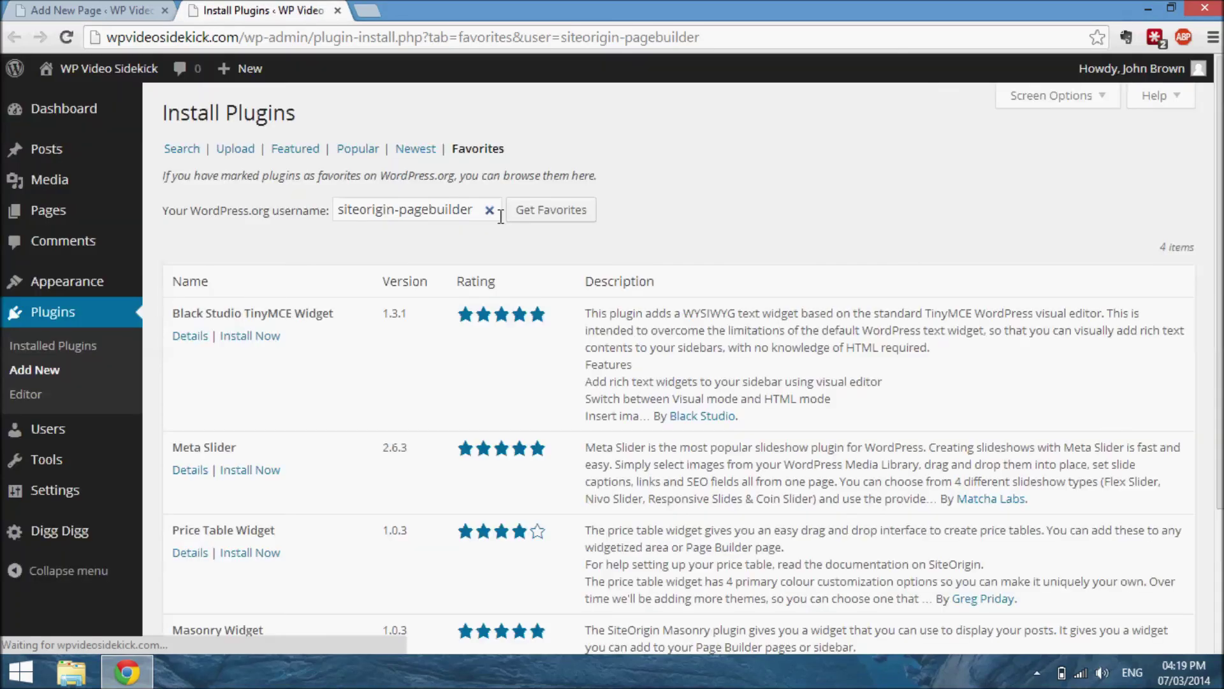
scroll(351, 417, down, 1)
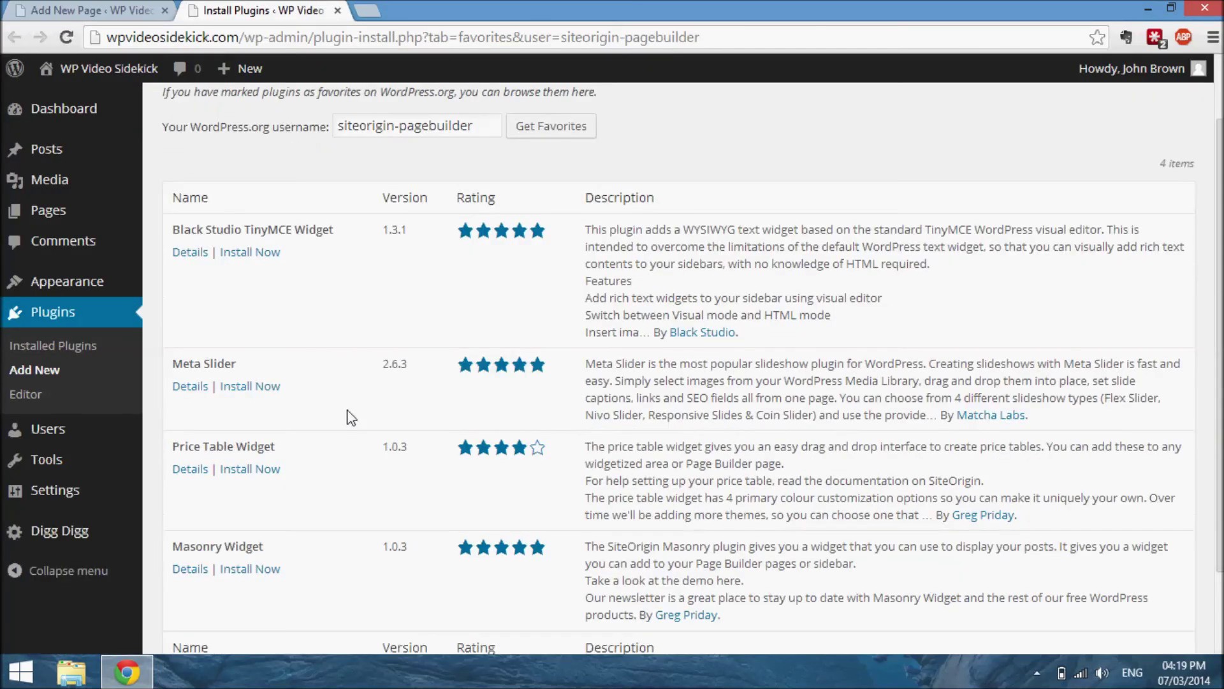
scroll(351, 418, down, 1)
scroll(351, 417, up, 2)
scroll(351, 418, down, 1)
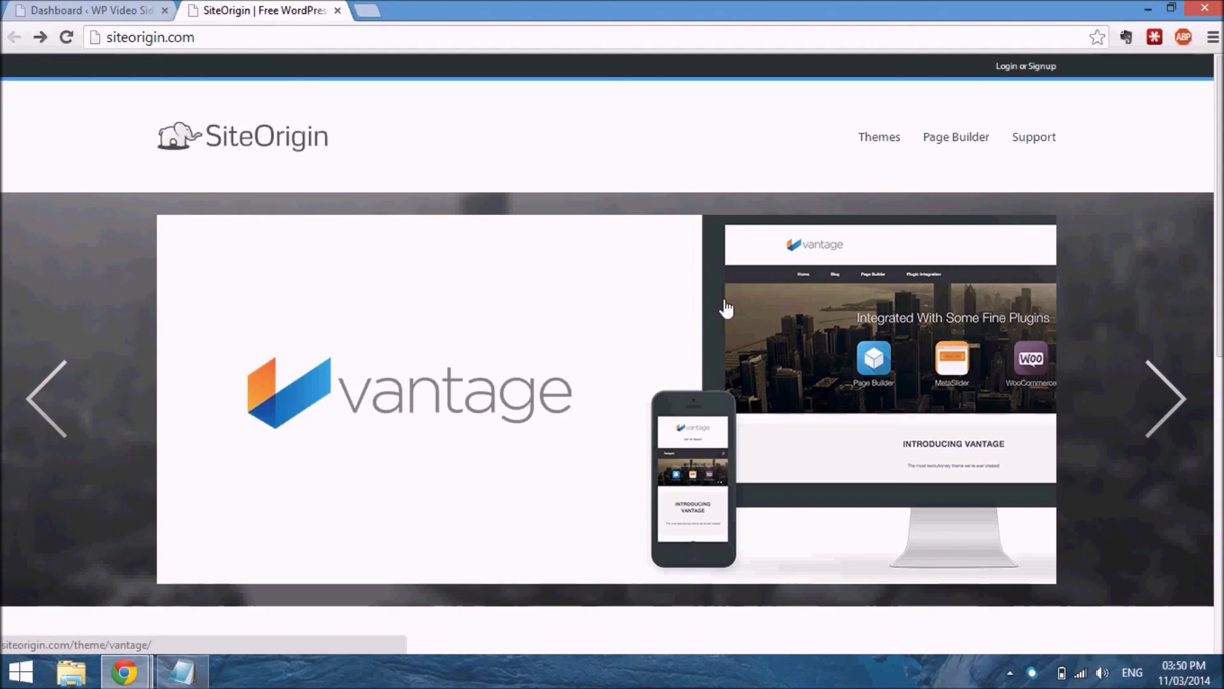
scroll(723, 306, down, 5)
scroll(719, 301, down, 4)
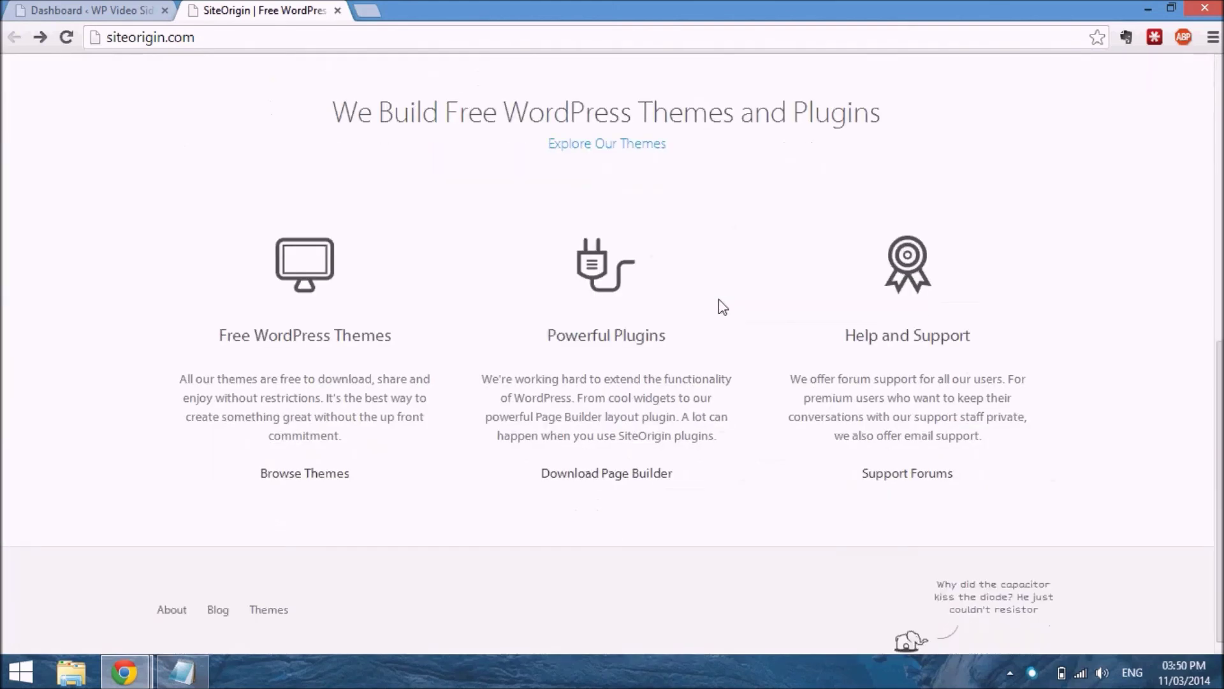
scroll(718, 300, up, 9)
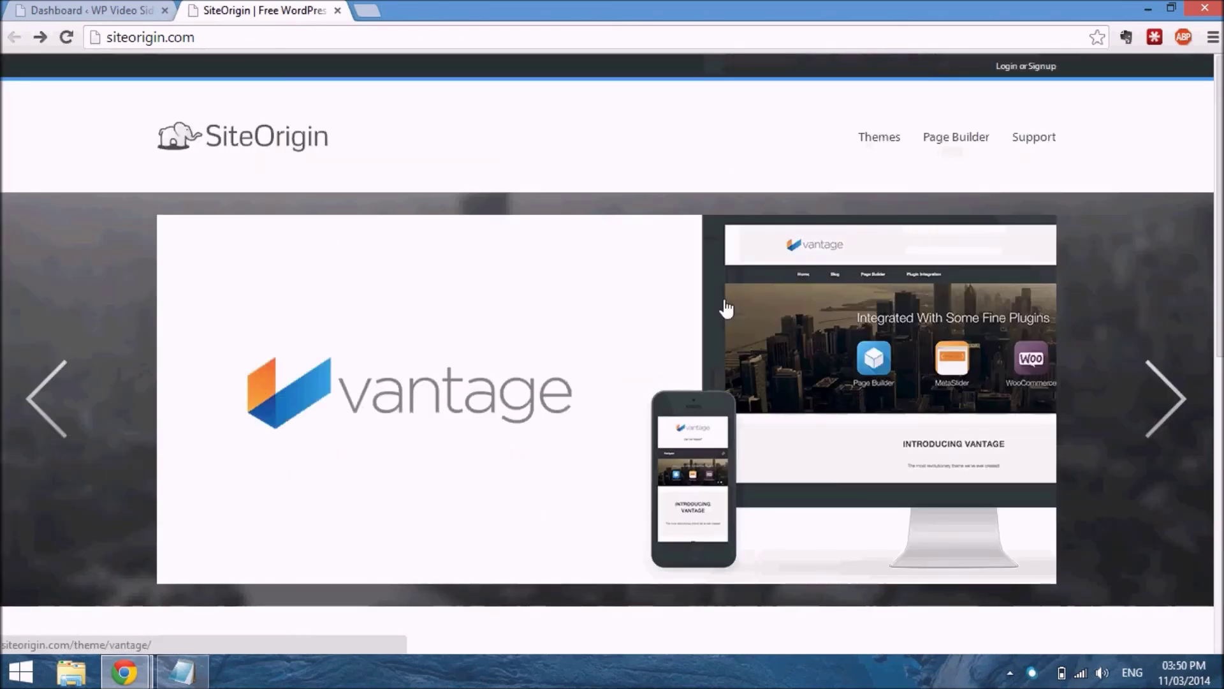
scroll(726, 308, down, 2)
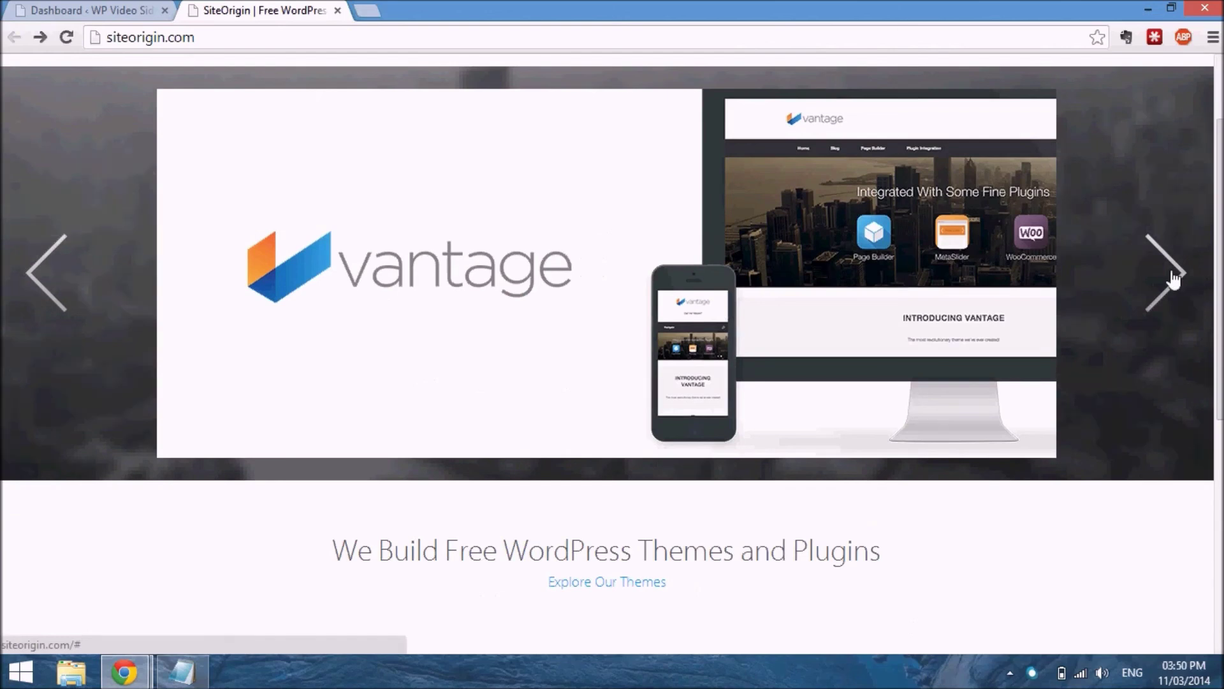
scroll(1082, 341, down, 3)
scroll(1083, 341, down, 2)
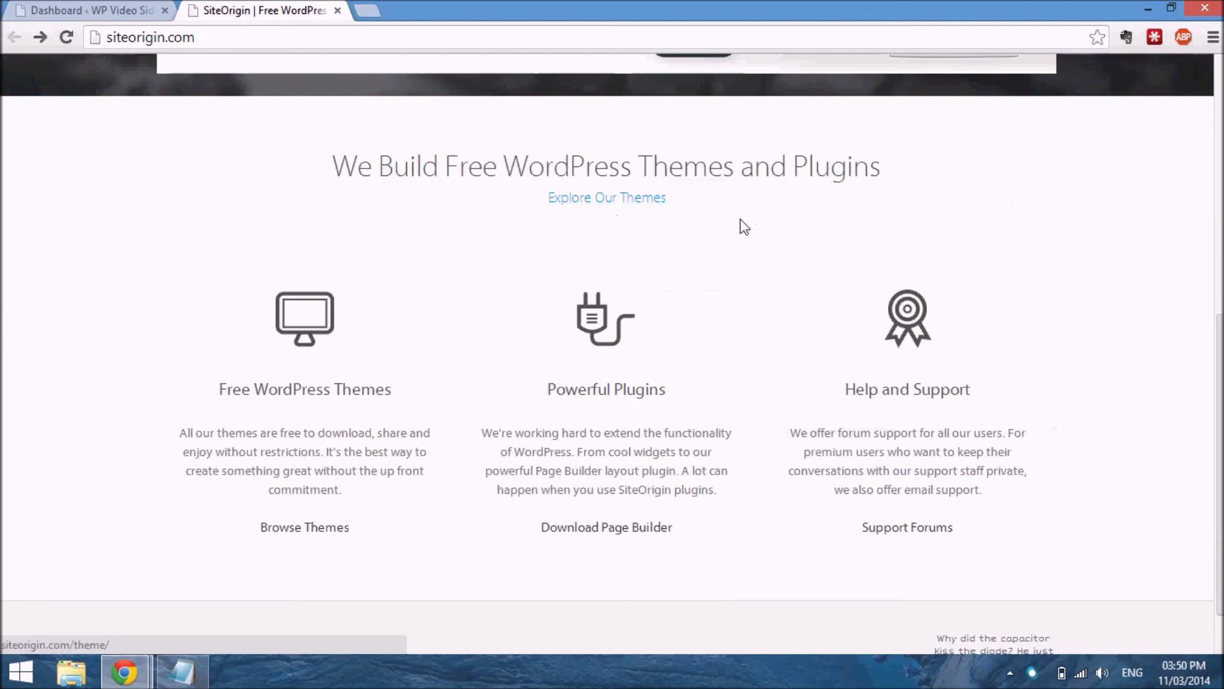
scroll(526, 385, down, 1)
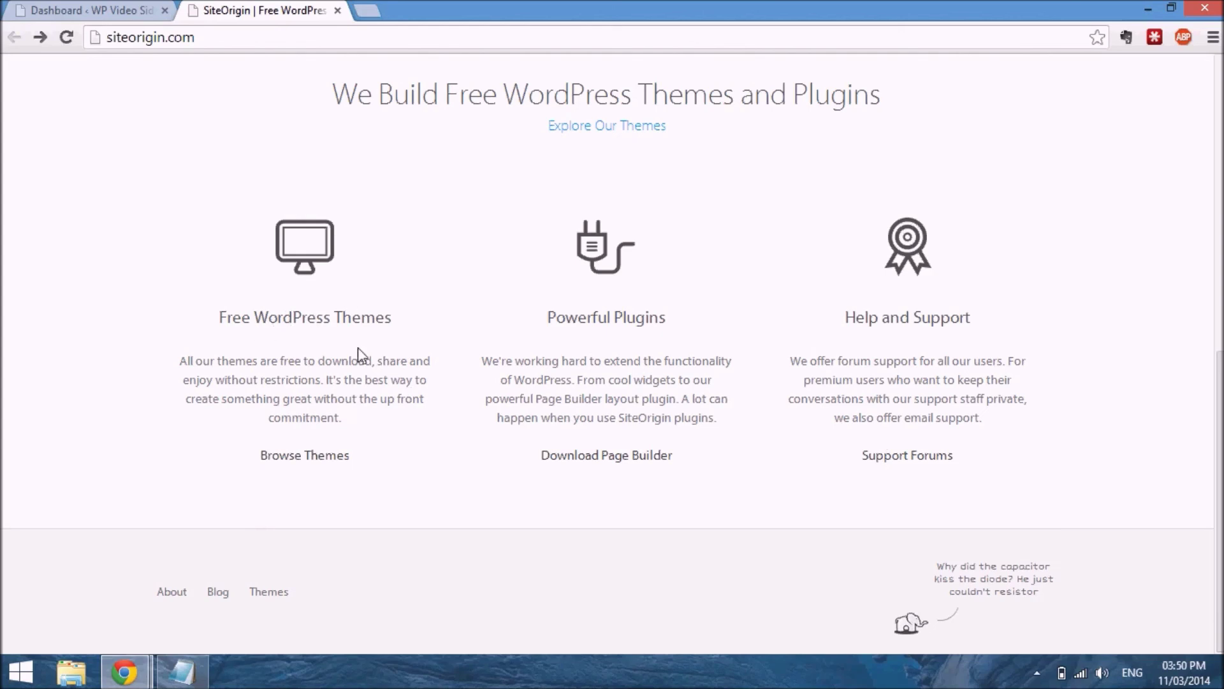
scroll(392, 356, up, 5)
scroll(399, 357, up, 3)
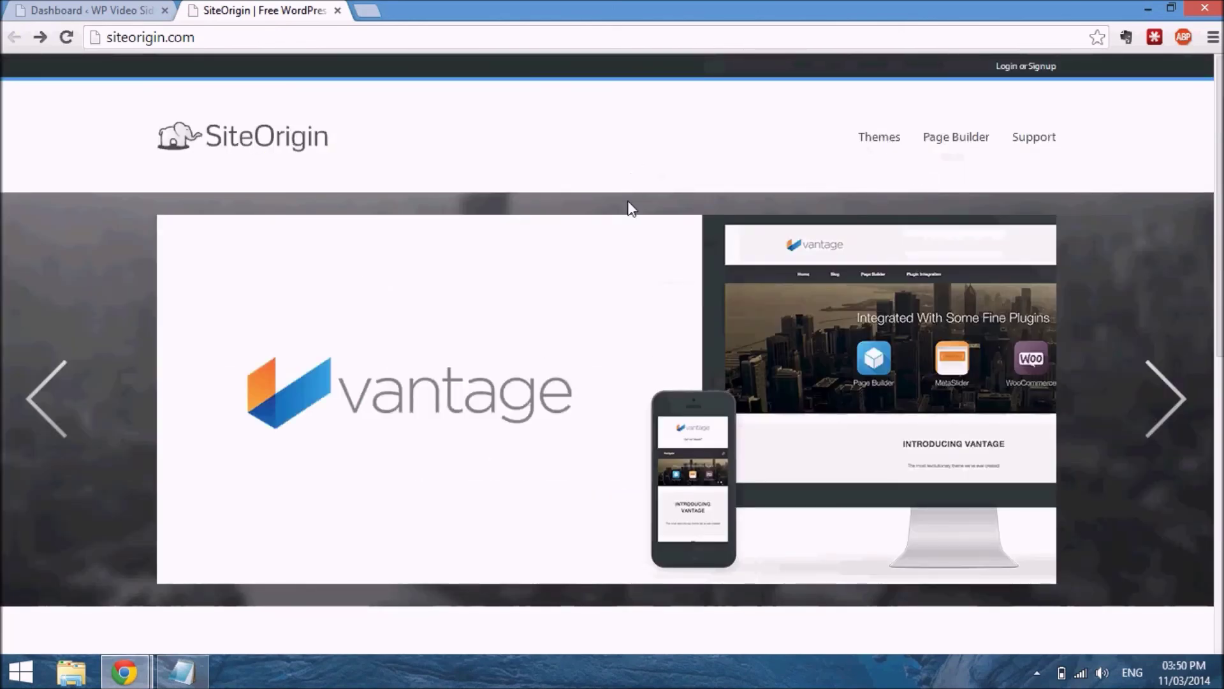
scroll(630, 192, down, 7)
scroll(630, 208, down, 1)
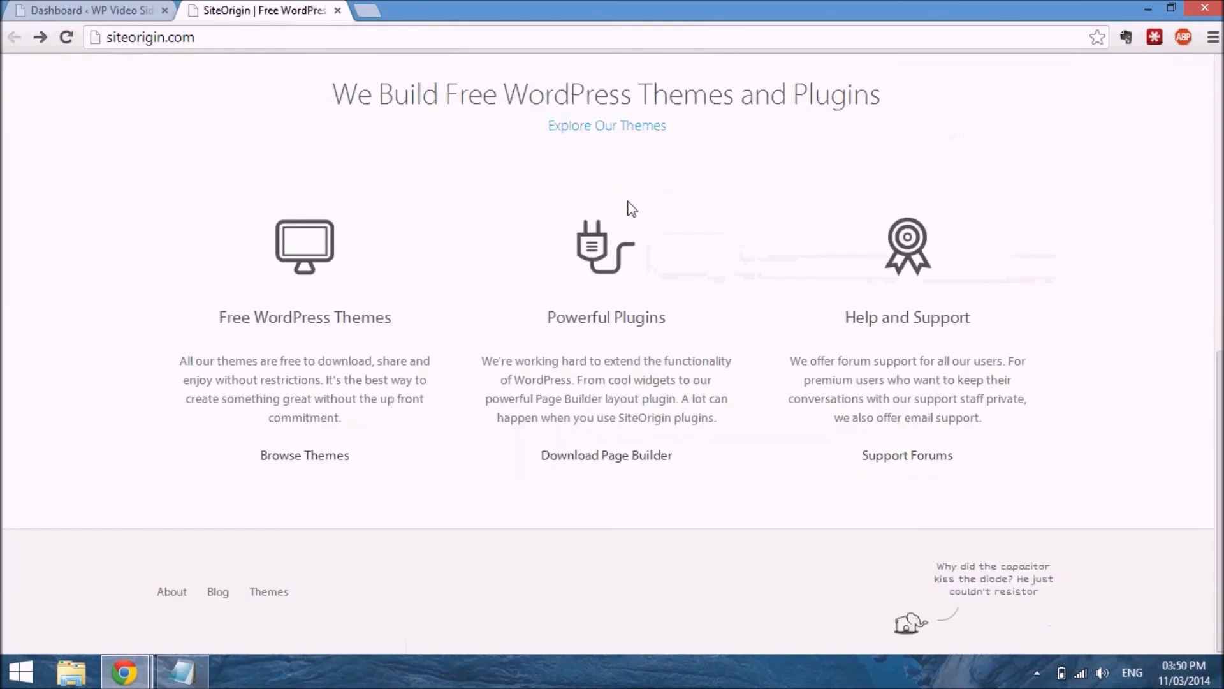
scroll(632, 208, up, 8)
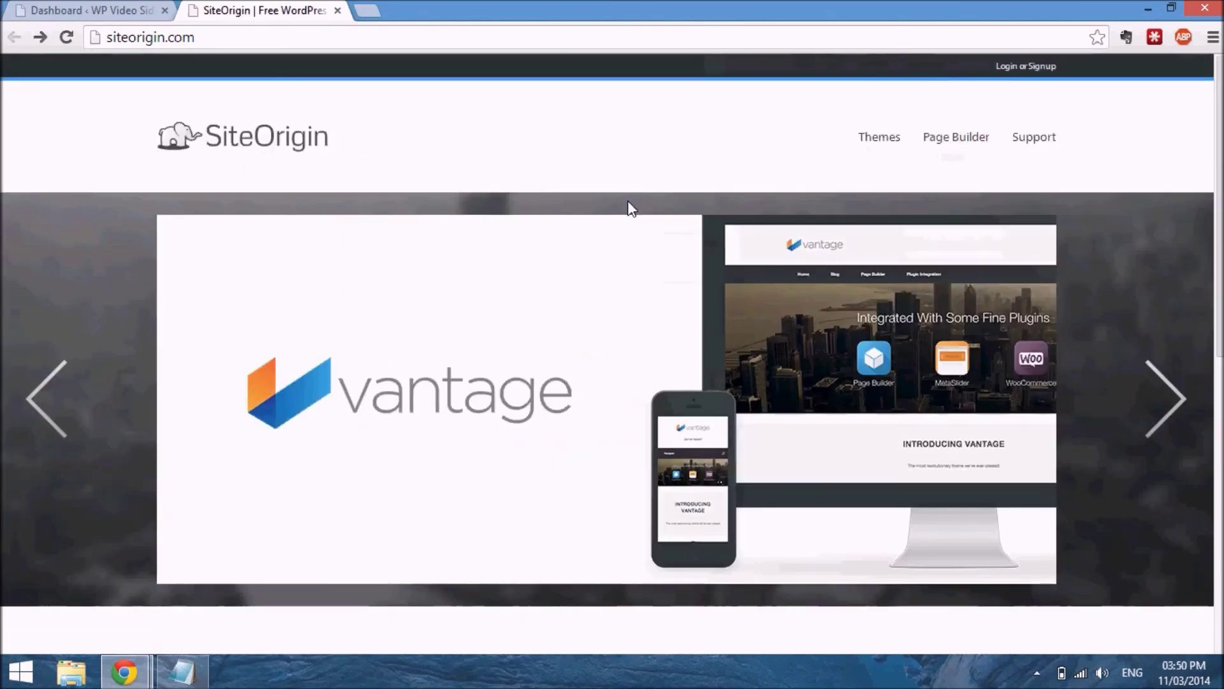
scroll(632, 208, down, 8)
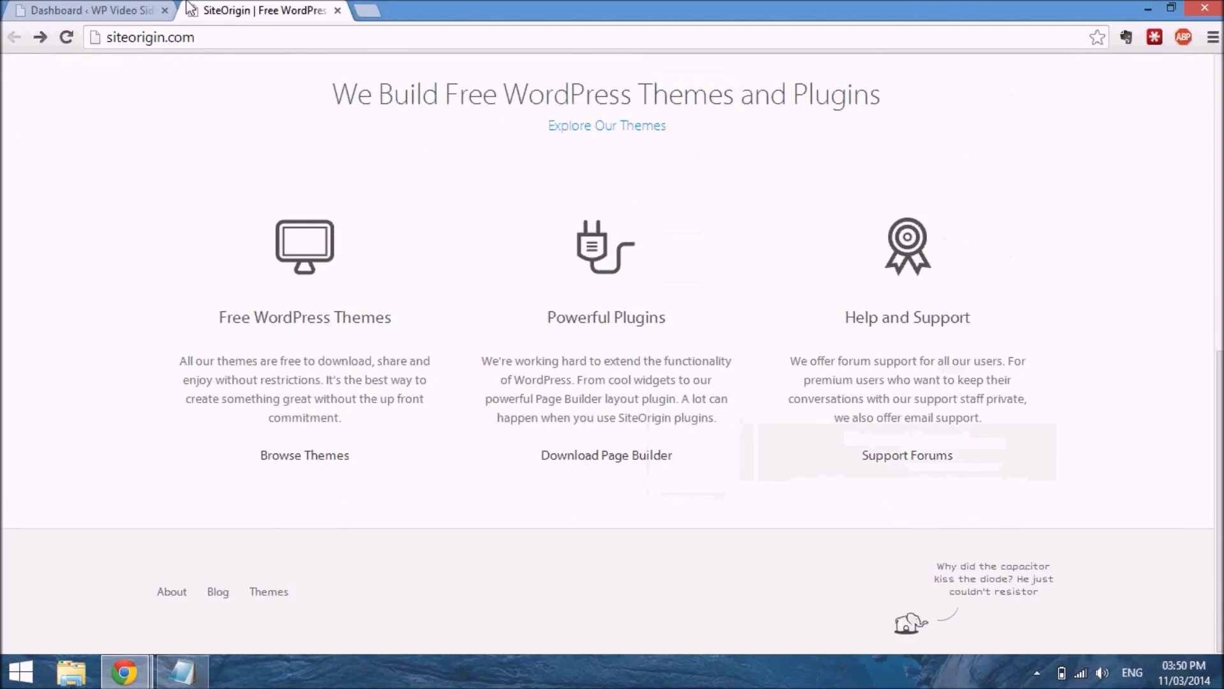
From the Dashboard's Pages, create a new page titled 'Home' and switch it to Page Builder
click(64, 7)
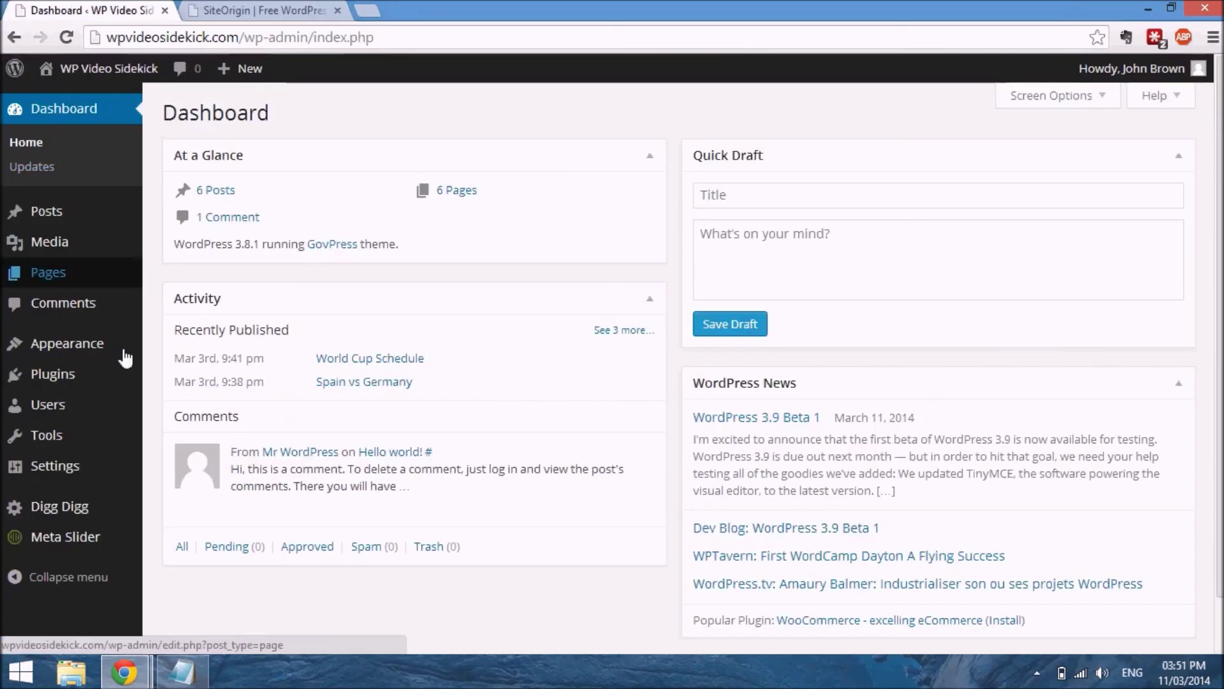
mouse_move(70, 274)
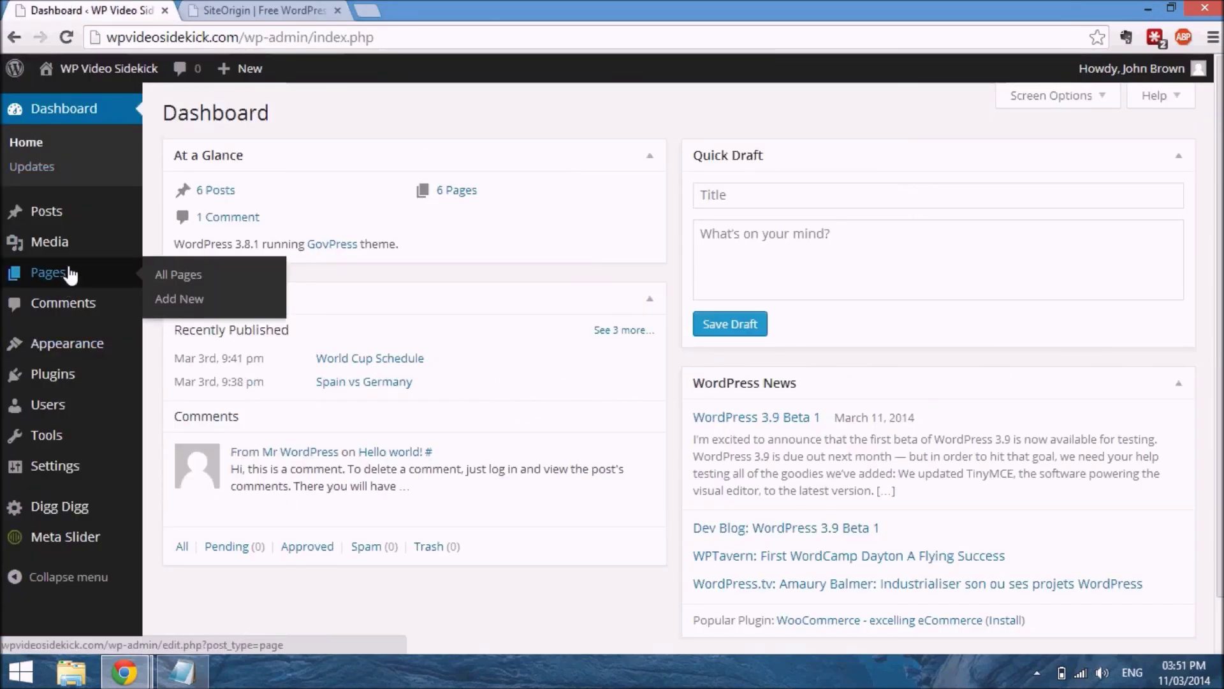
click(65, 274)
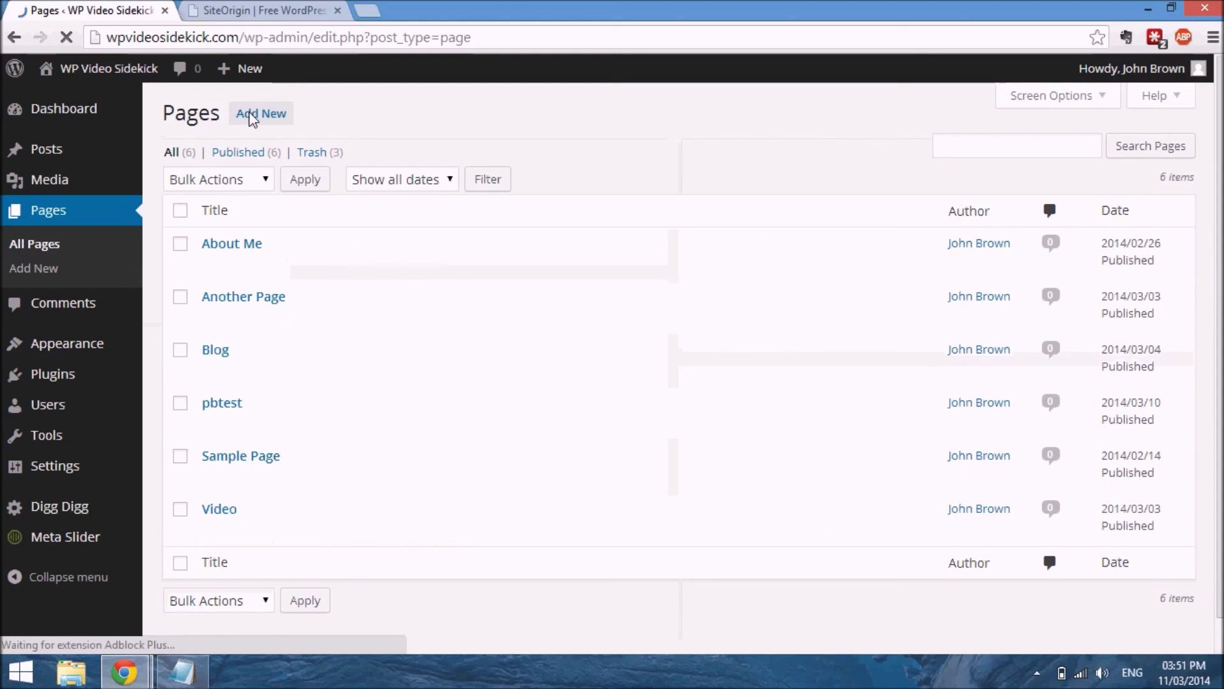
click(256, 119)
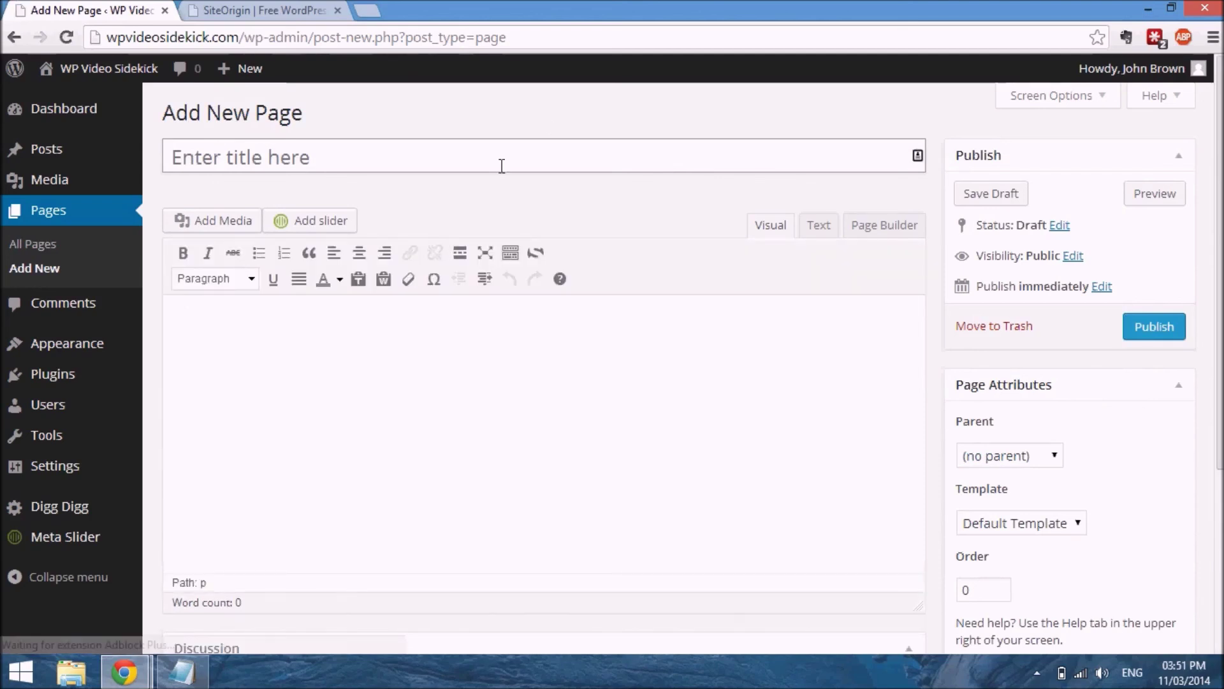
text(Home)
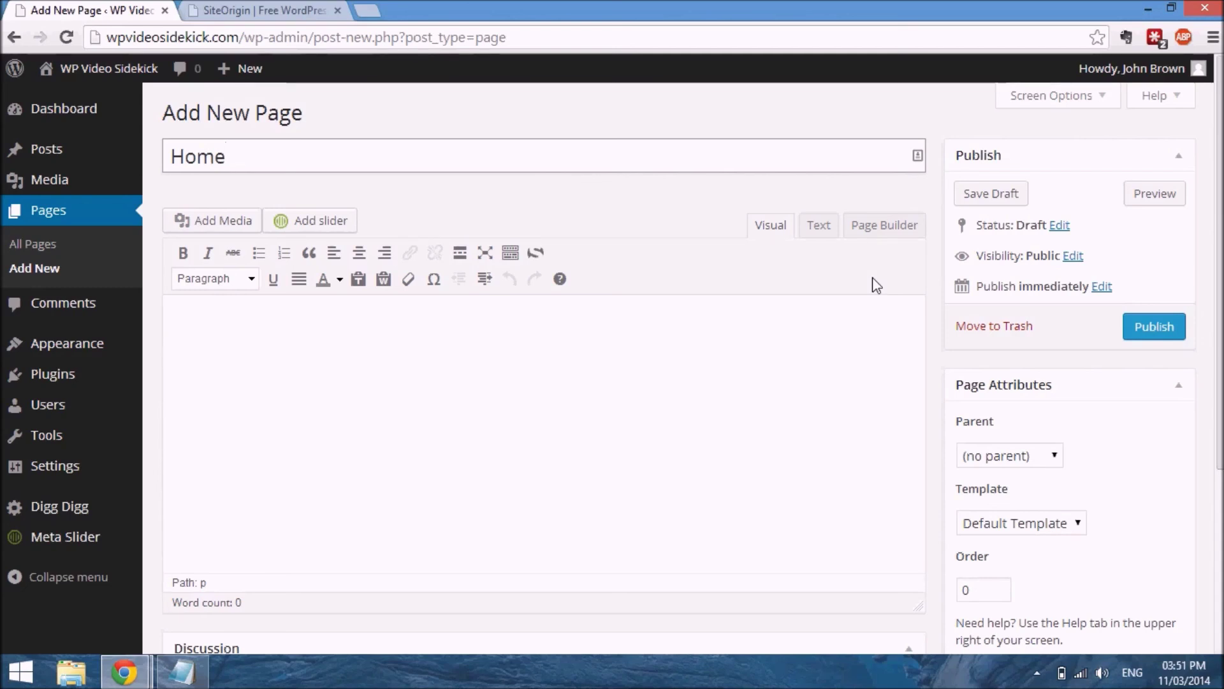
click(888, 229)
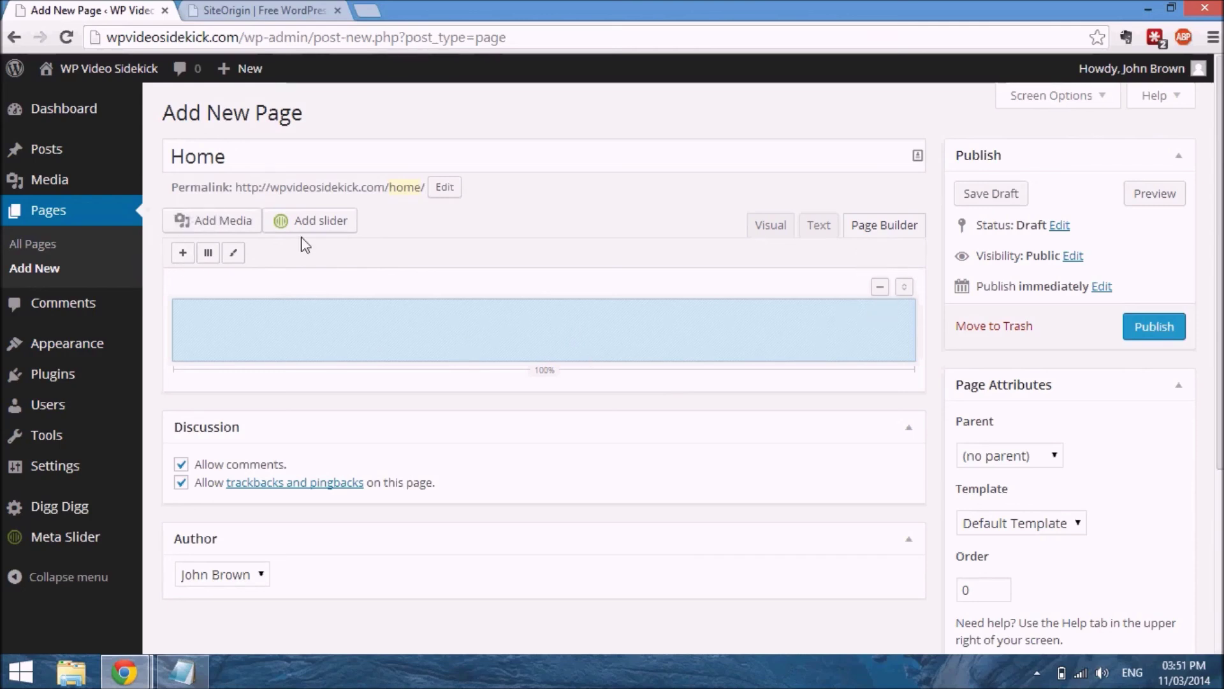
Add a Meta Slider widget to the full-width row with New Slider selected
click(182, 254)
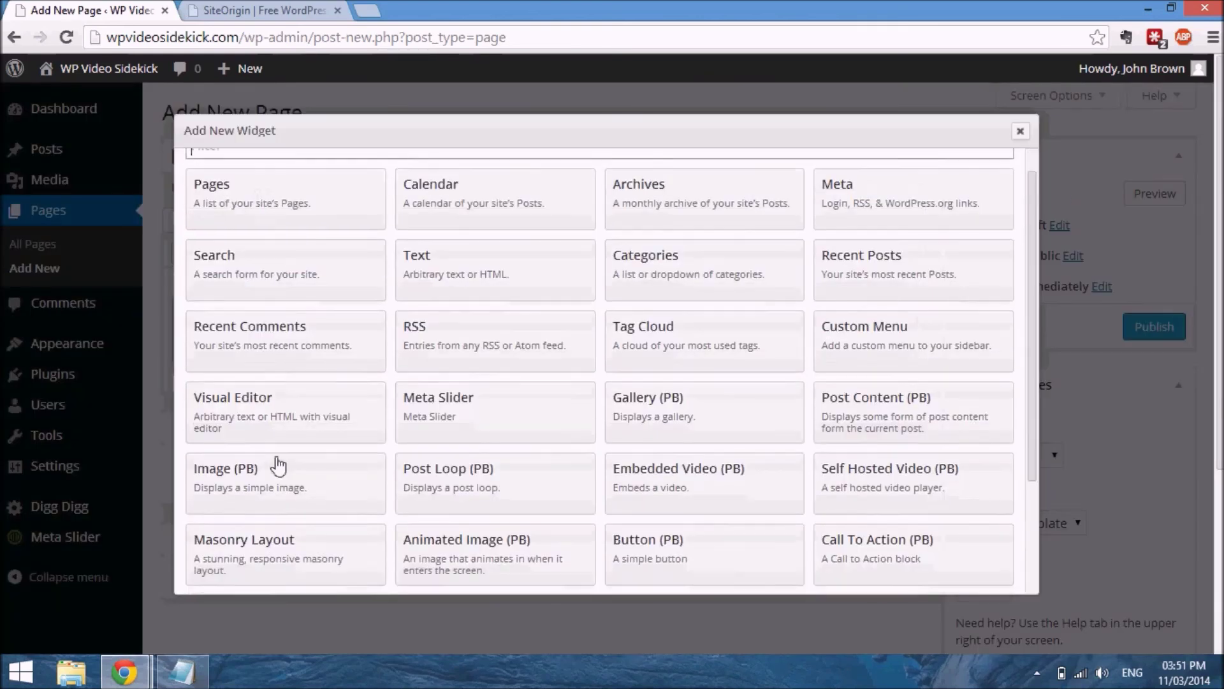
scroll(278, 464, down, 3)
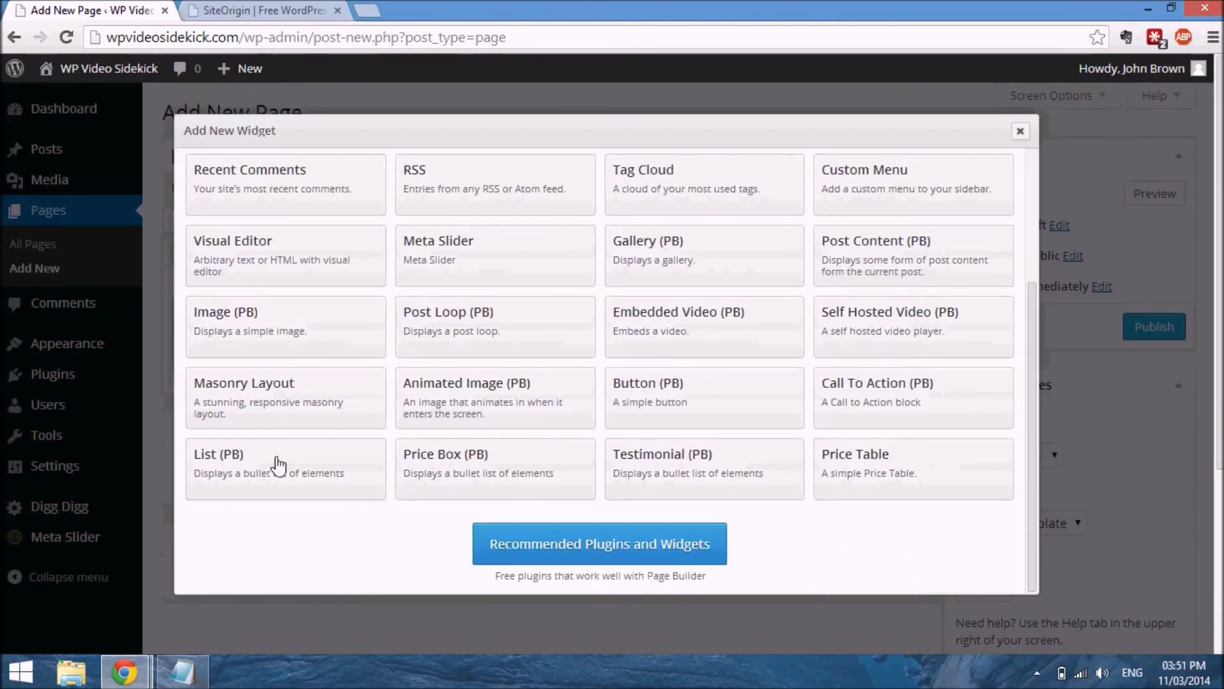
scroll(278, 465, up, 3)
scroll(278, 465, down, 2)
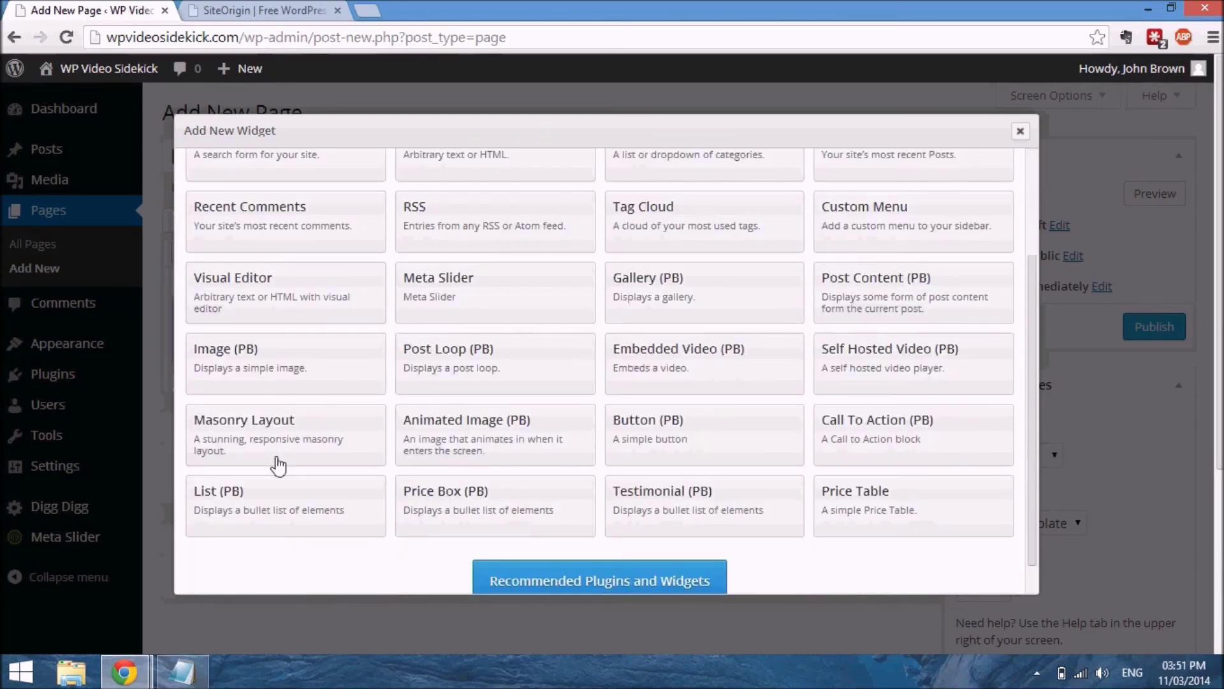
click(450, 311)
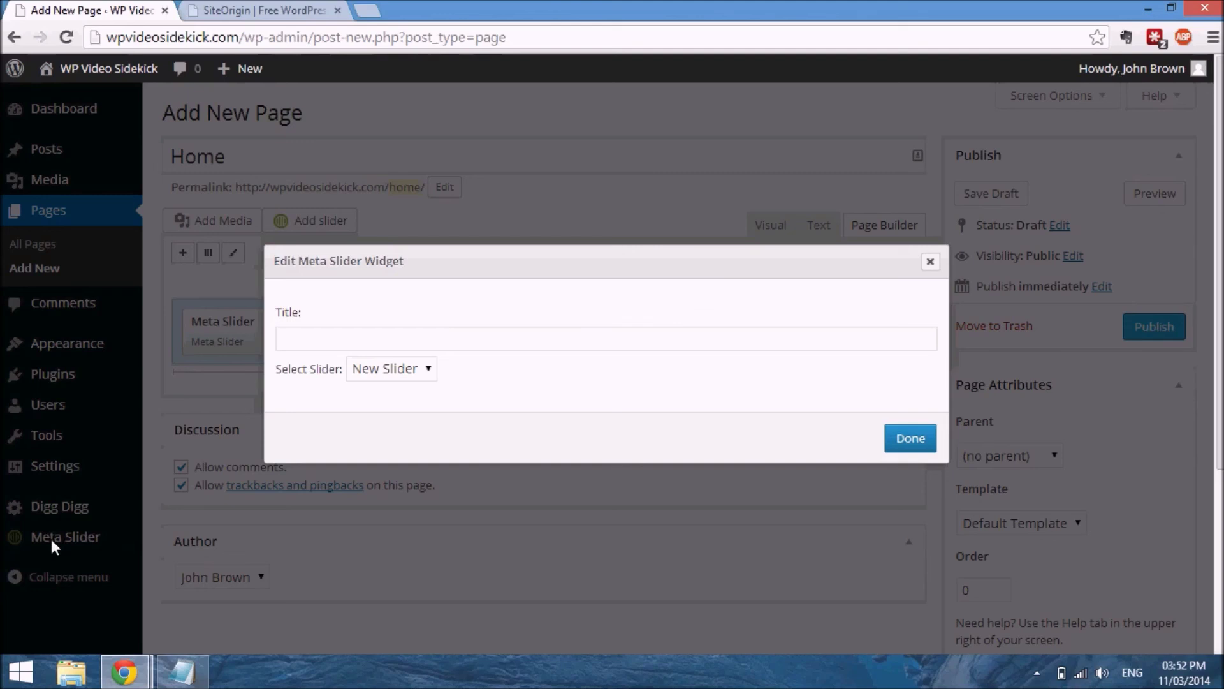
click(428, 369)
click(427, 368)
click(911, 439)
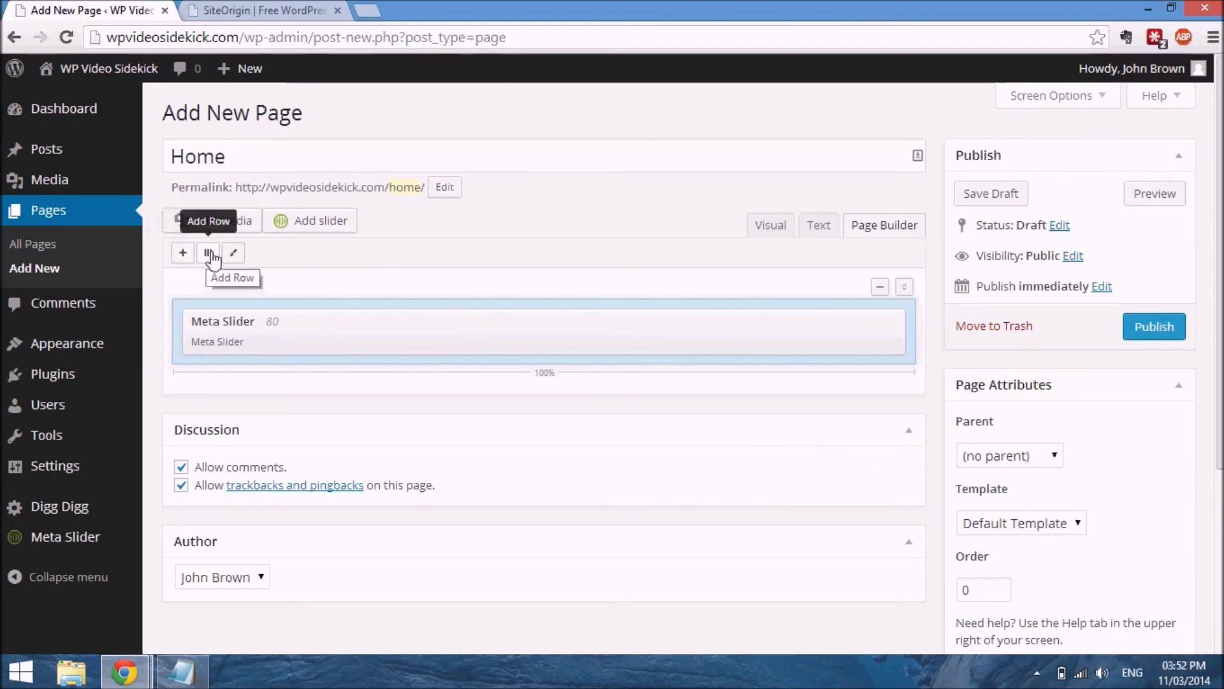
Add a new one-column row to the Home layout
click(210, 256)
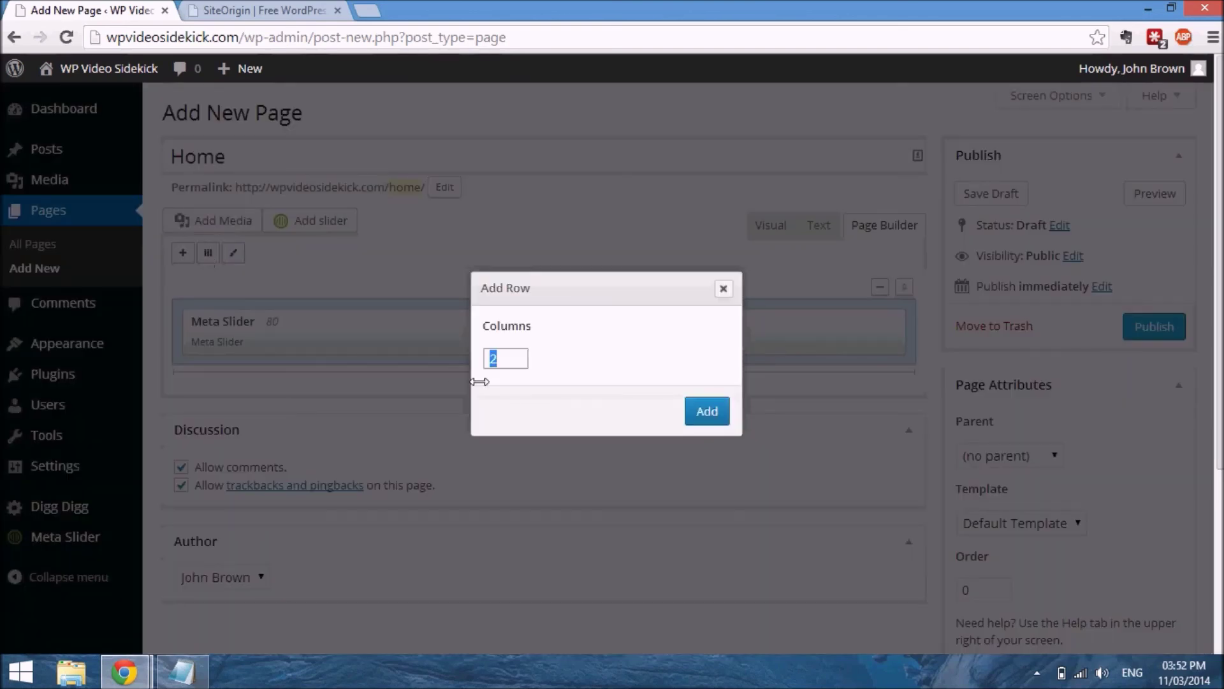
text(1)
click(707, 411)
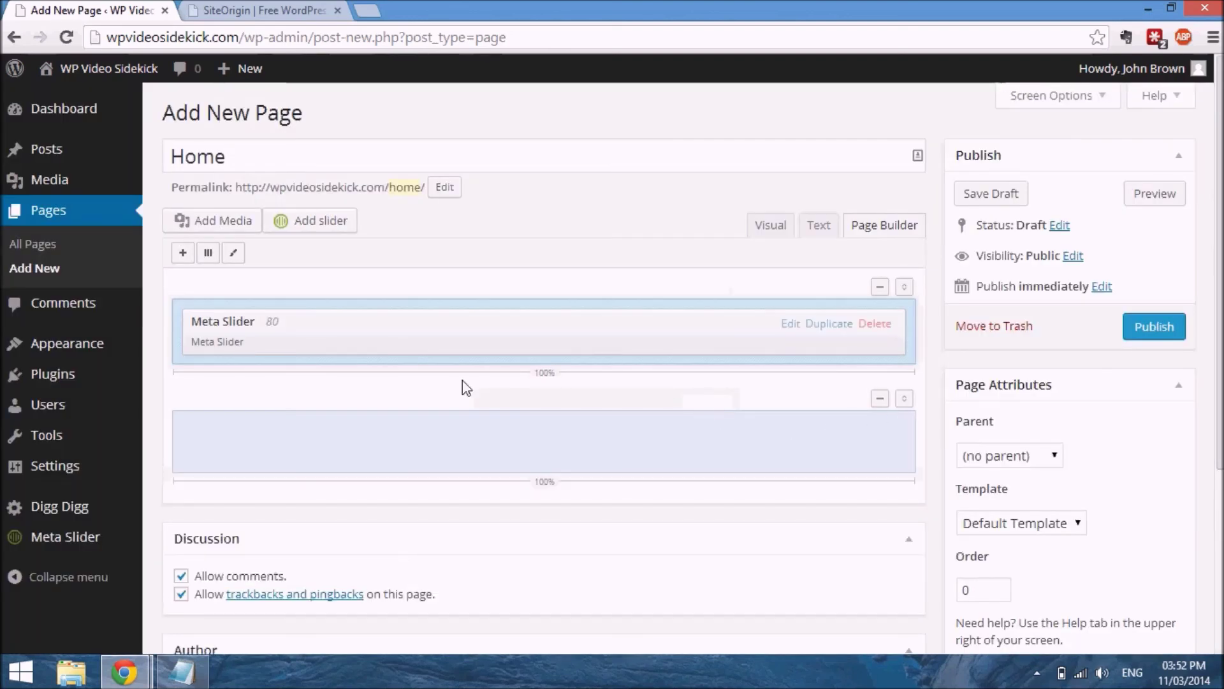
Add a Visual Editor widget below the Meta Slider
click(183, 255)
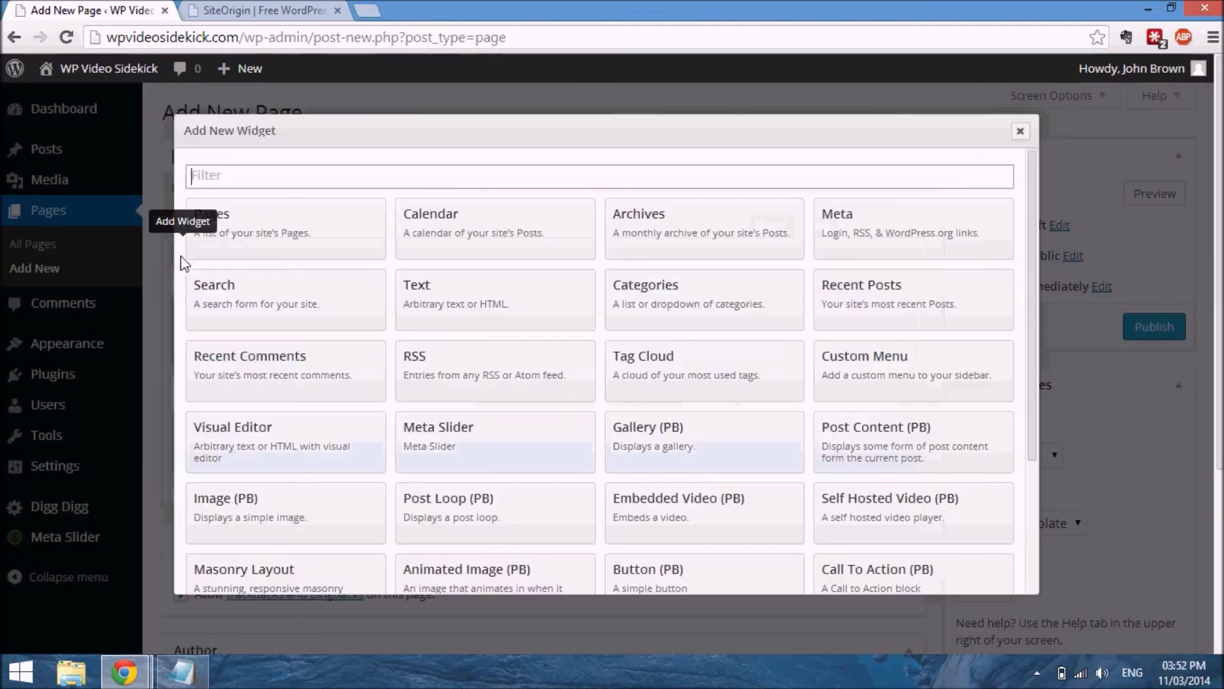
click(266, 451)
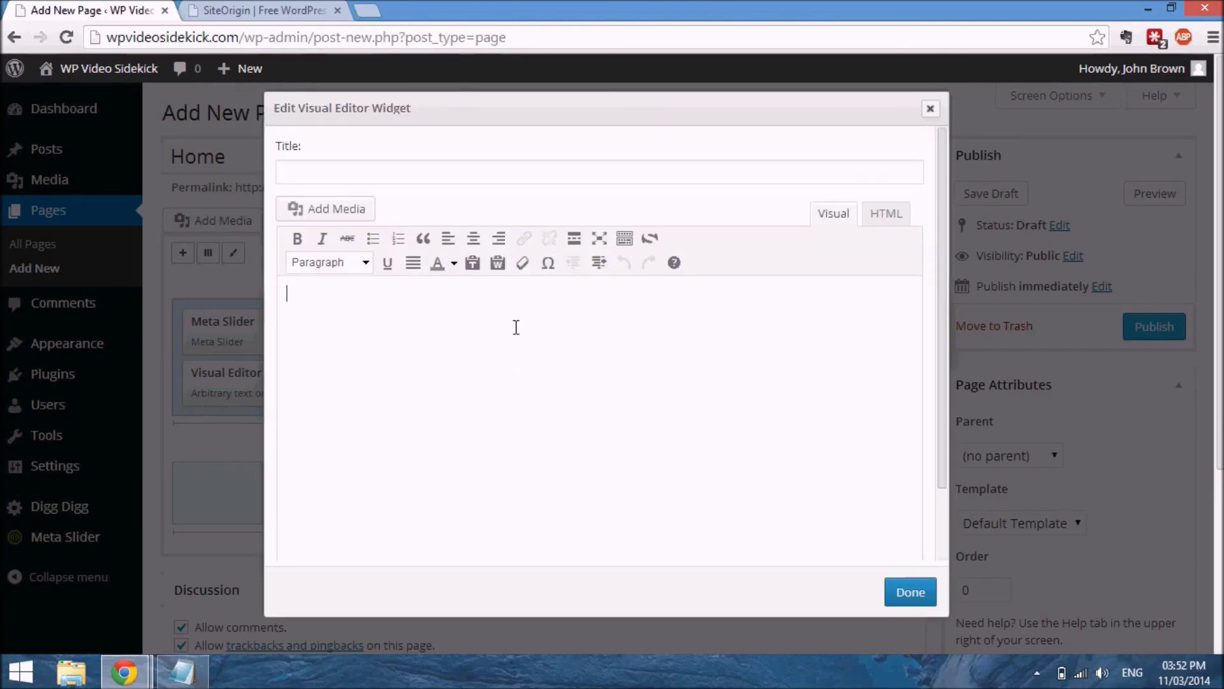
click(183, 671)
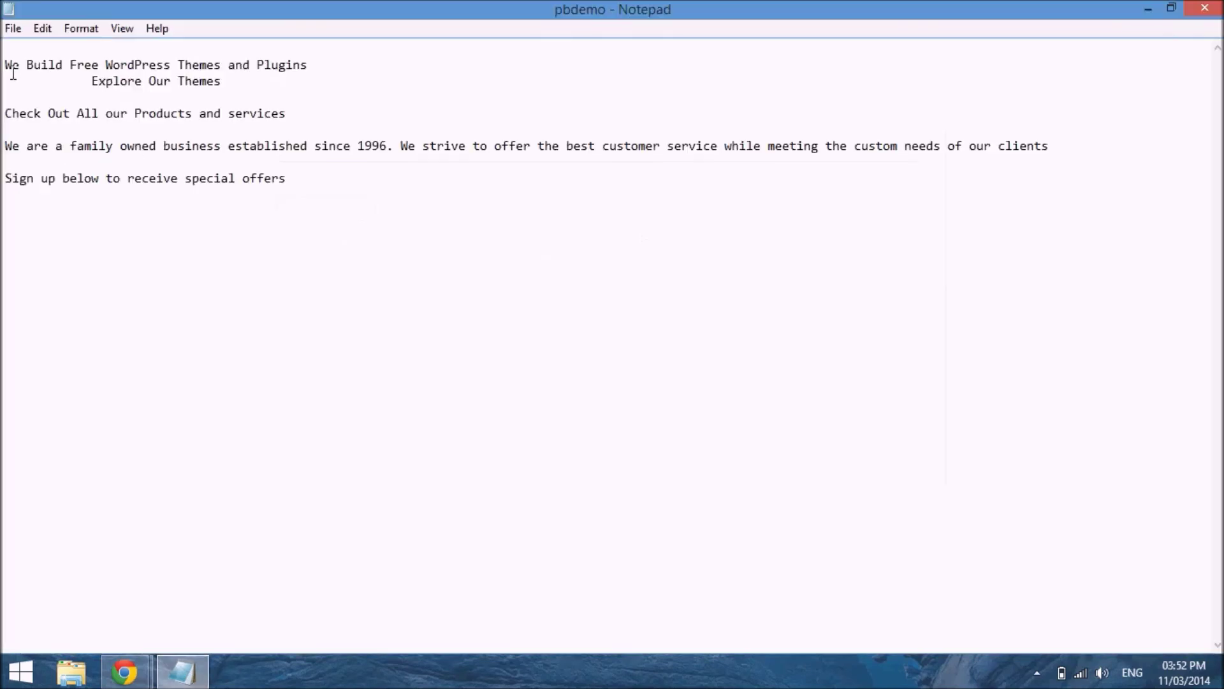
Copy 'We Build Free WordPress Themes and Plugins' and 'Explore Our Themes' from the pbdemo notes
drag(6, 66, 319, 71)
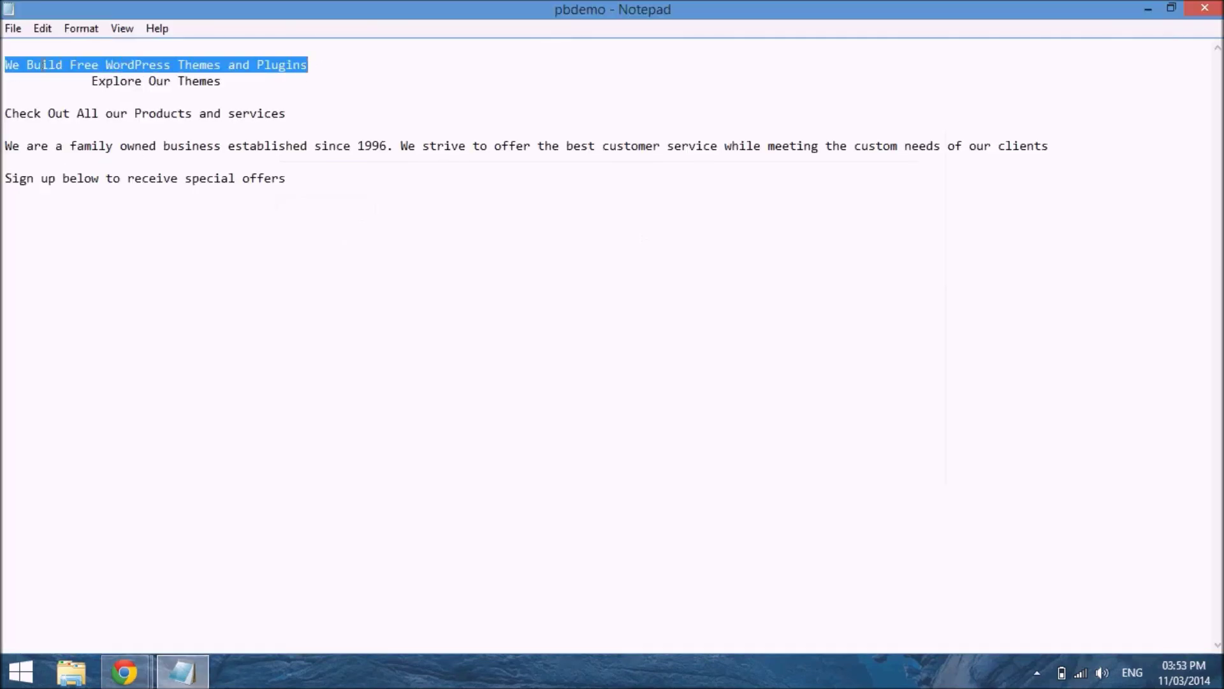
drag(6, 66, 220, 88)
right_click(199, 79)
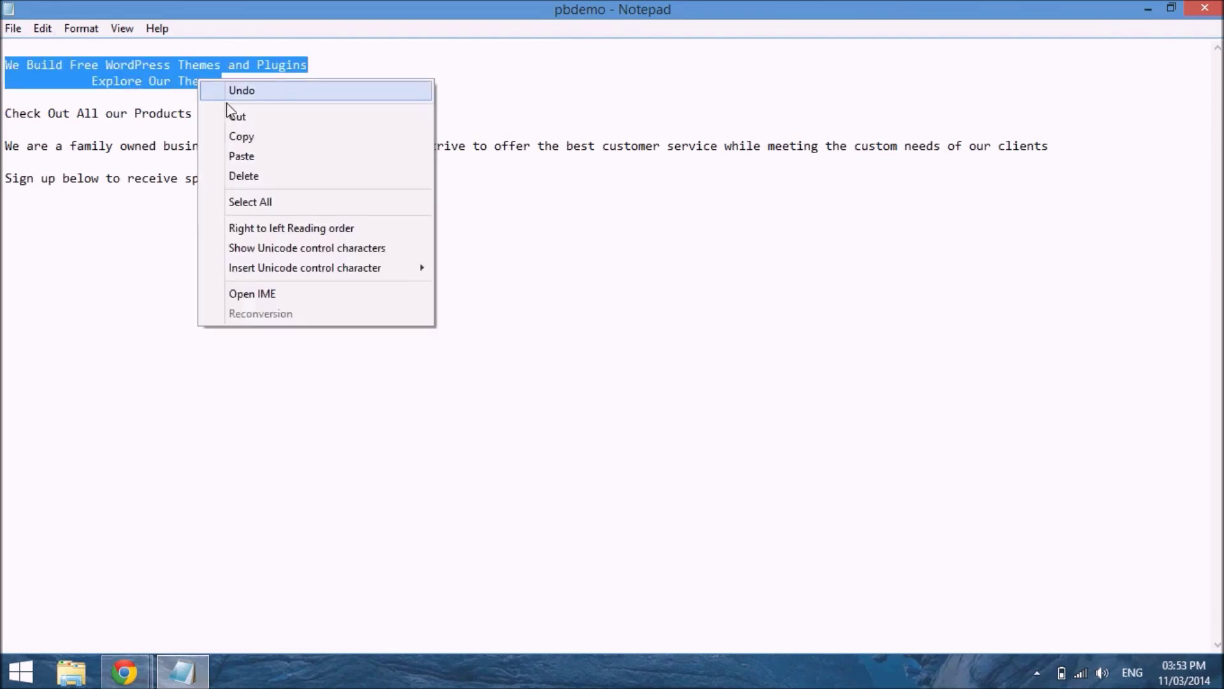
click(241, 137)
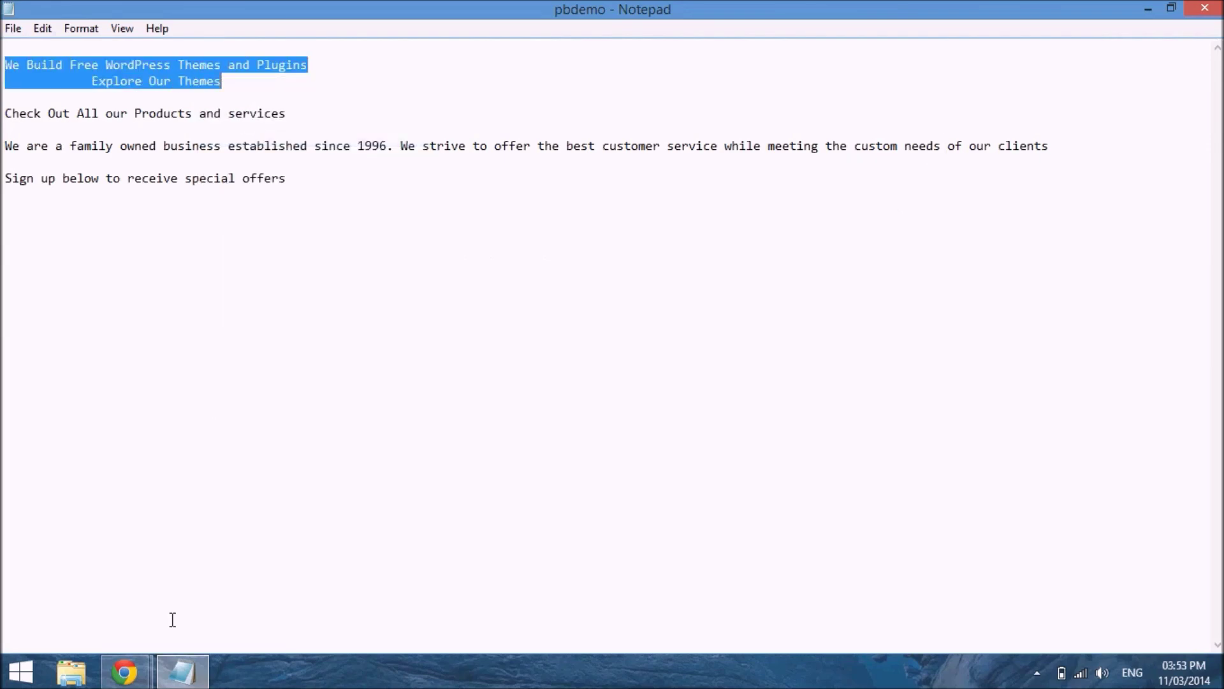
mouse_move(124, 672)
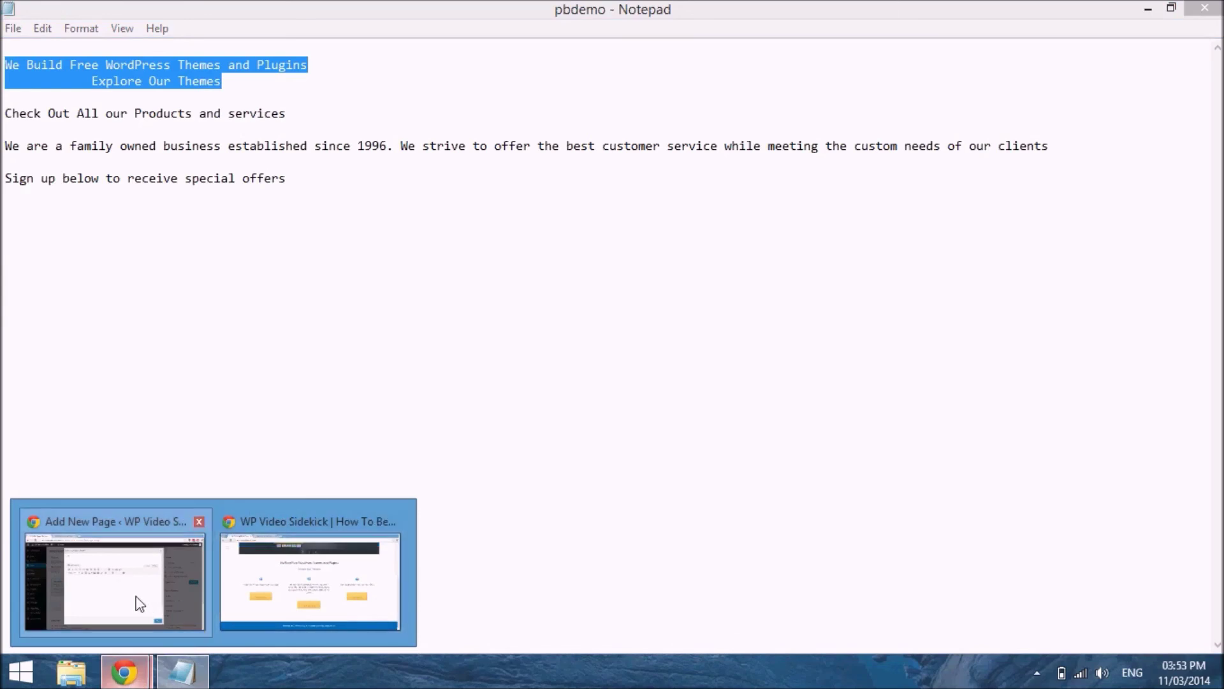
click(135, 600)
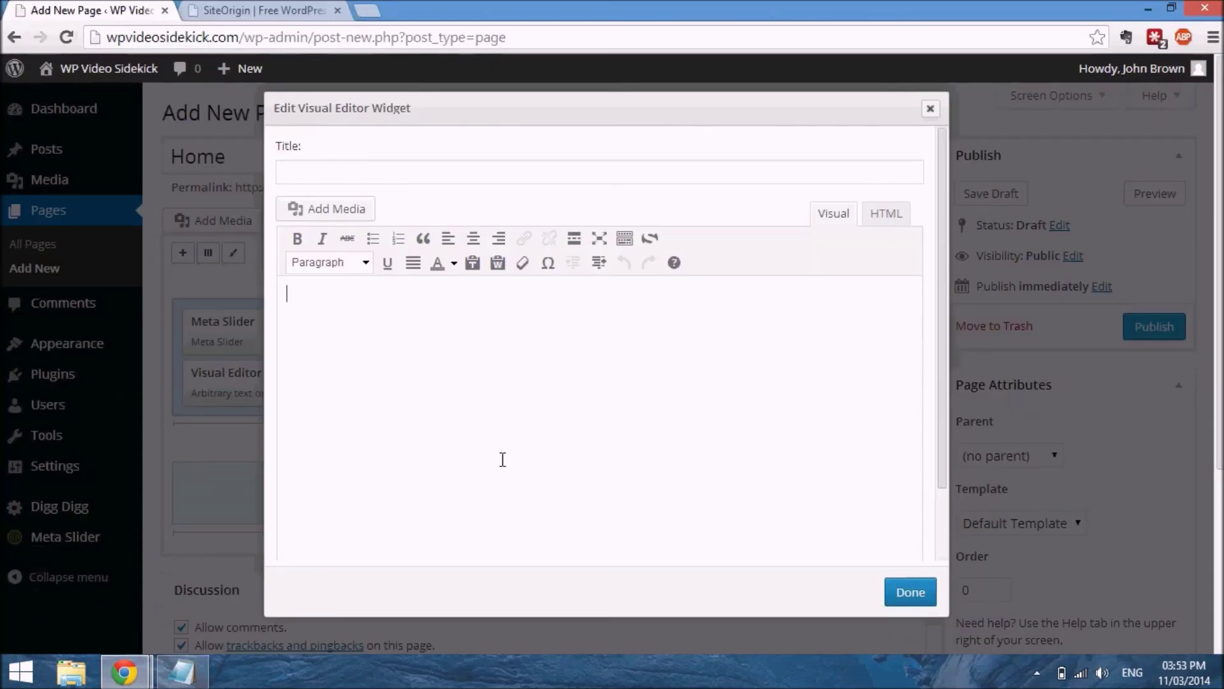
Paste the two lines, center them, and make the first line a Heading 2
key(ctrl+v)
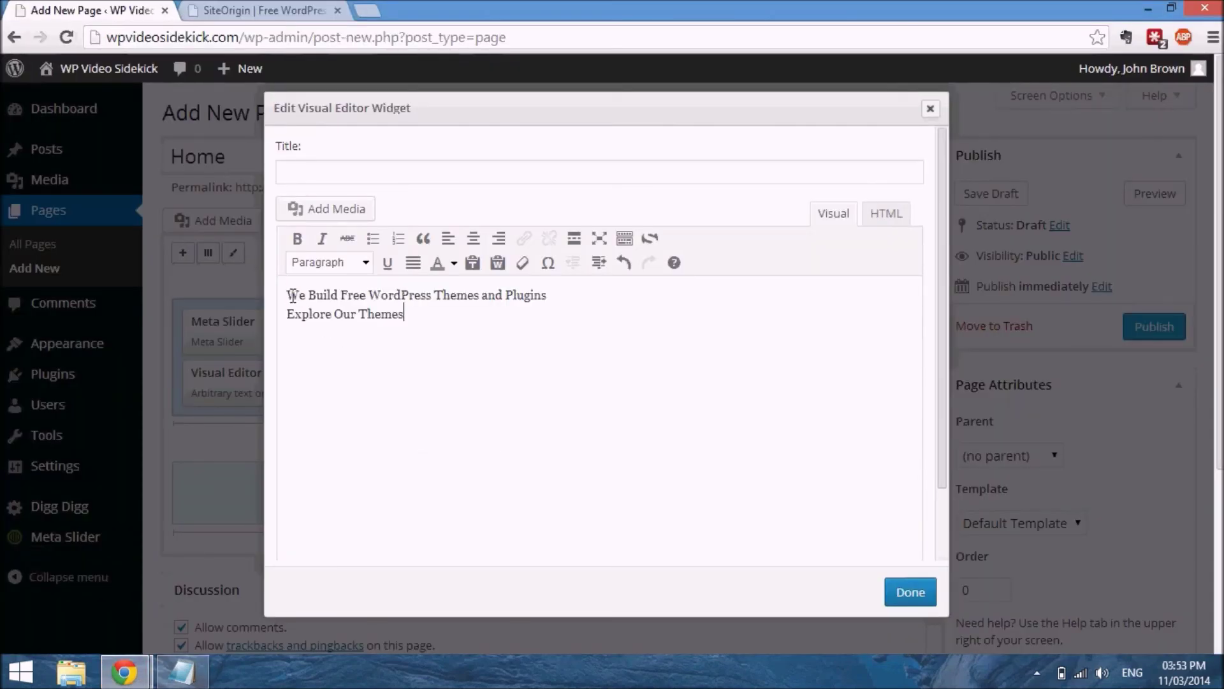
drag(292, 299, 423, 334)
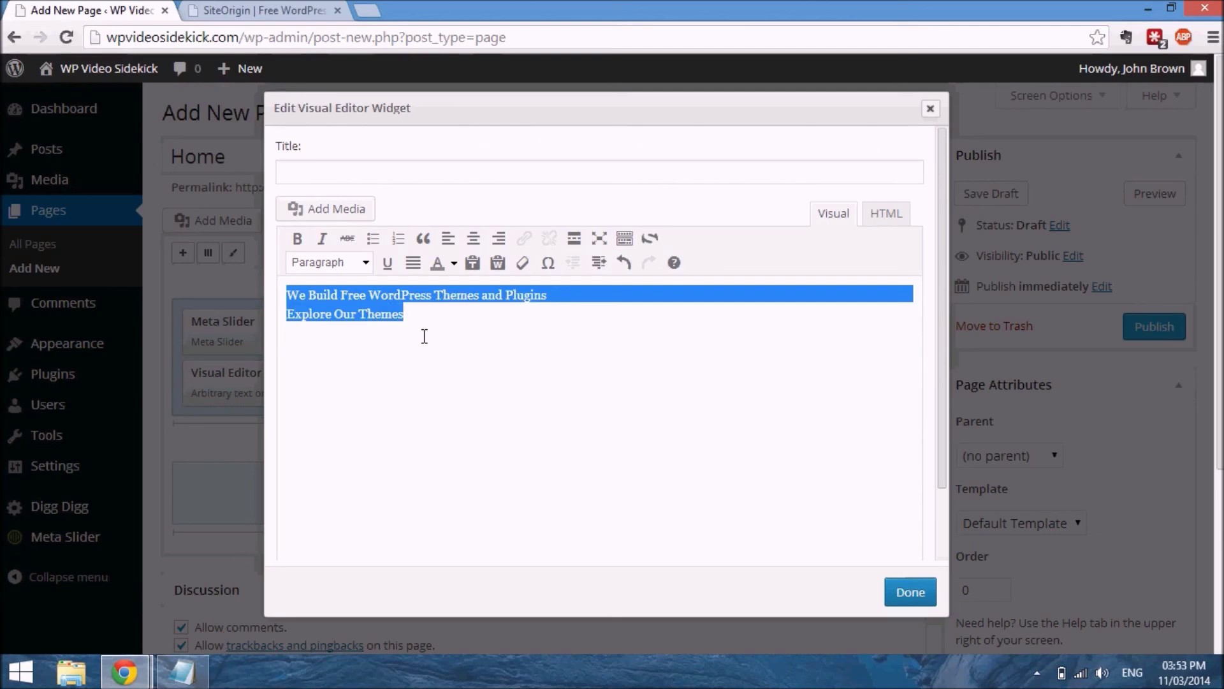
click(472, 241)
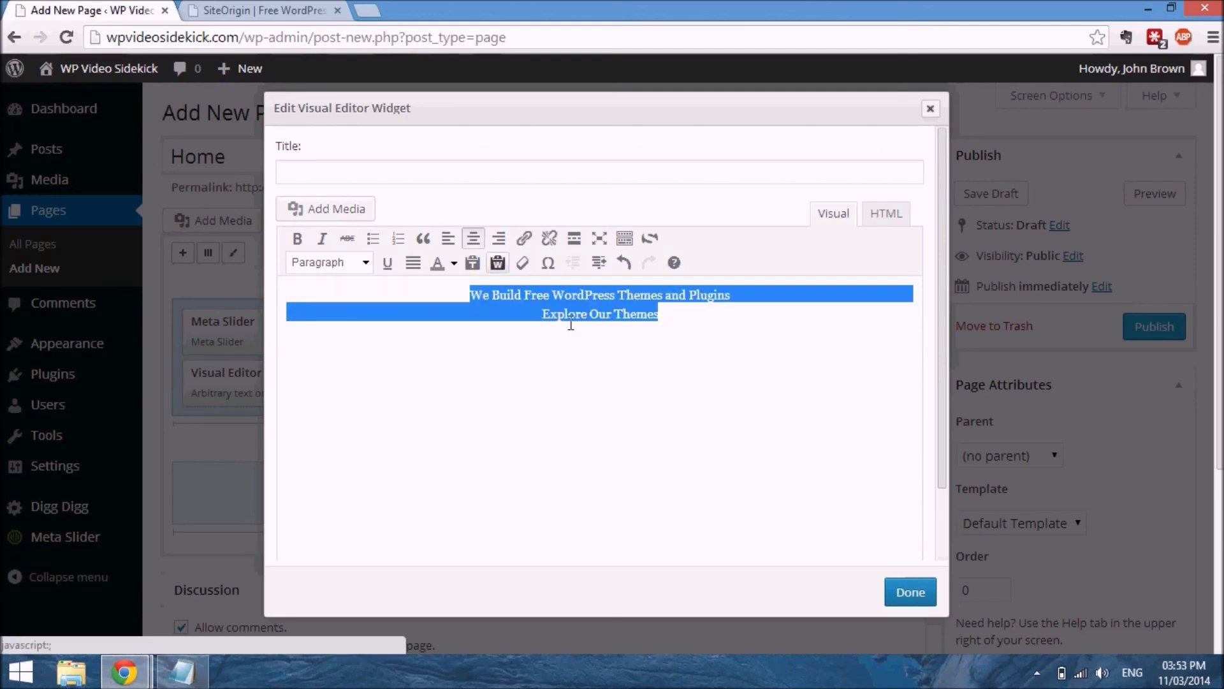
click(548, 319)
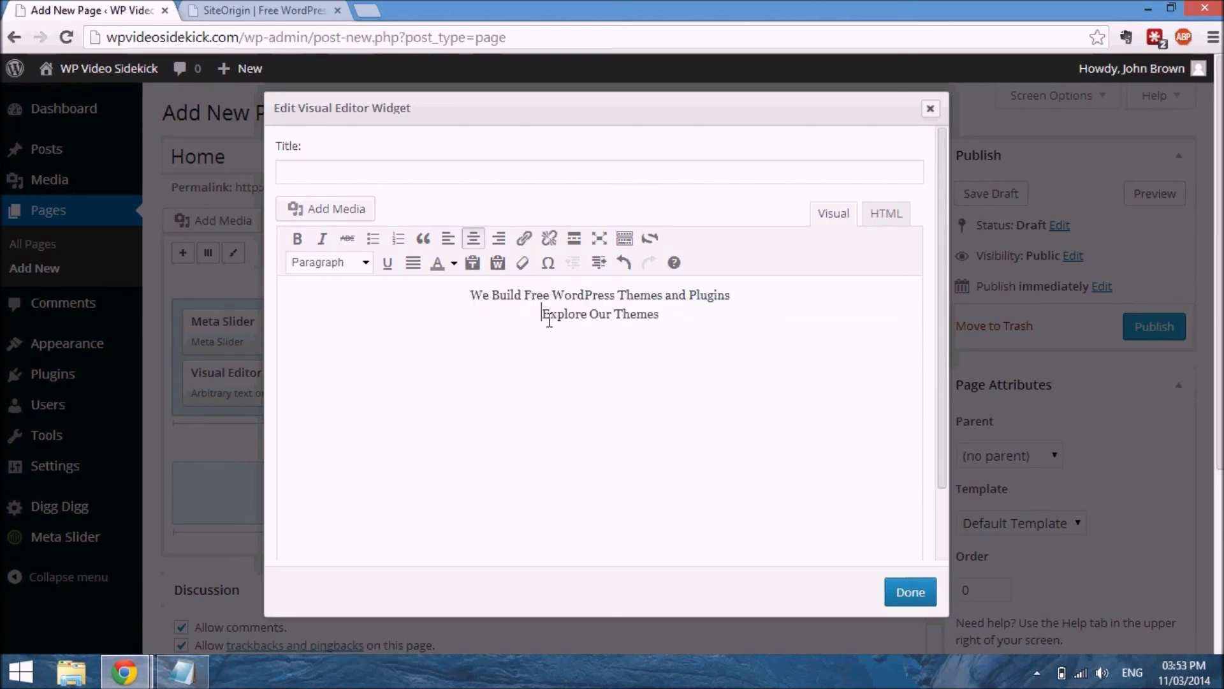
drag(477, 299, 745, 306)
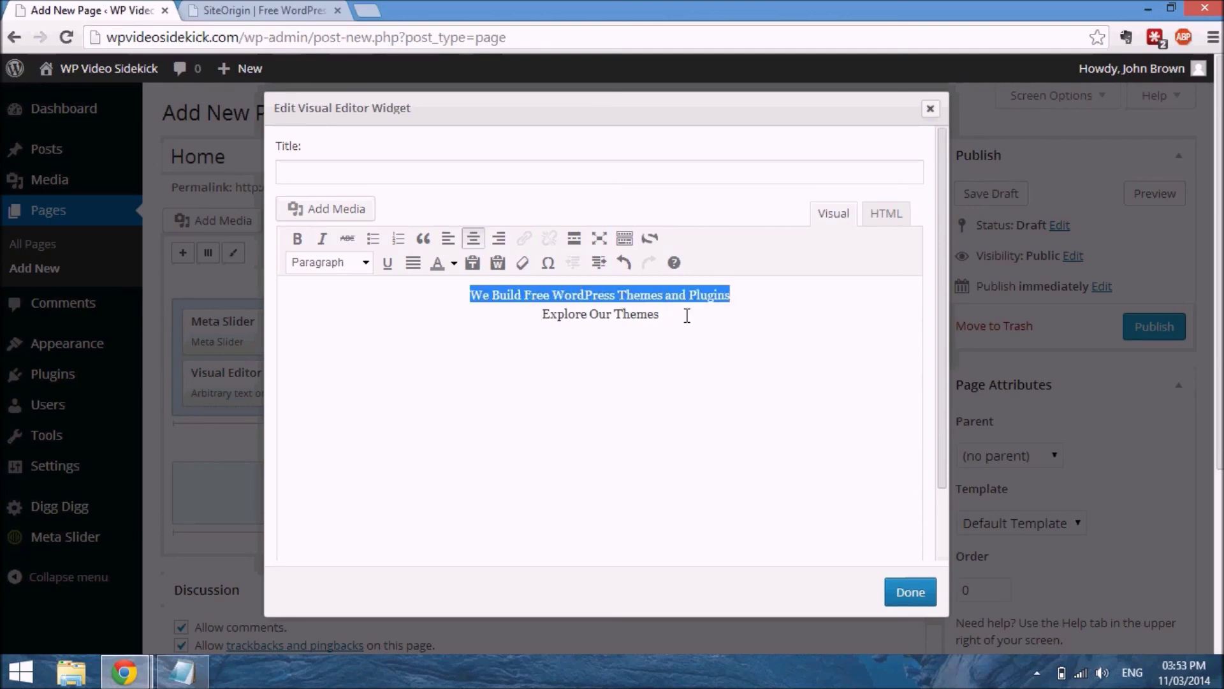
click(367, 263)
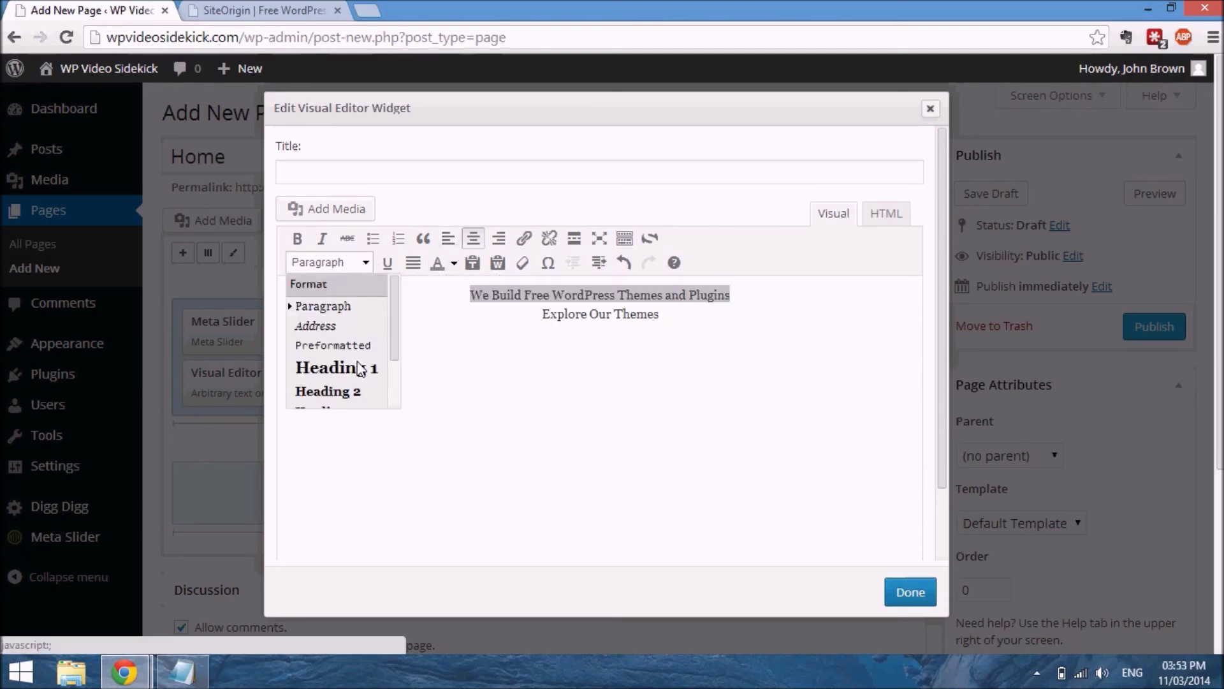
click(349, 394)
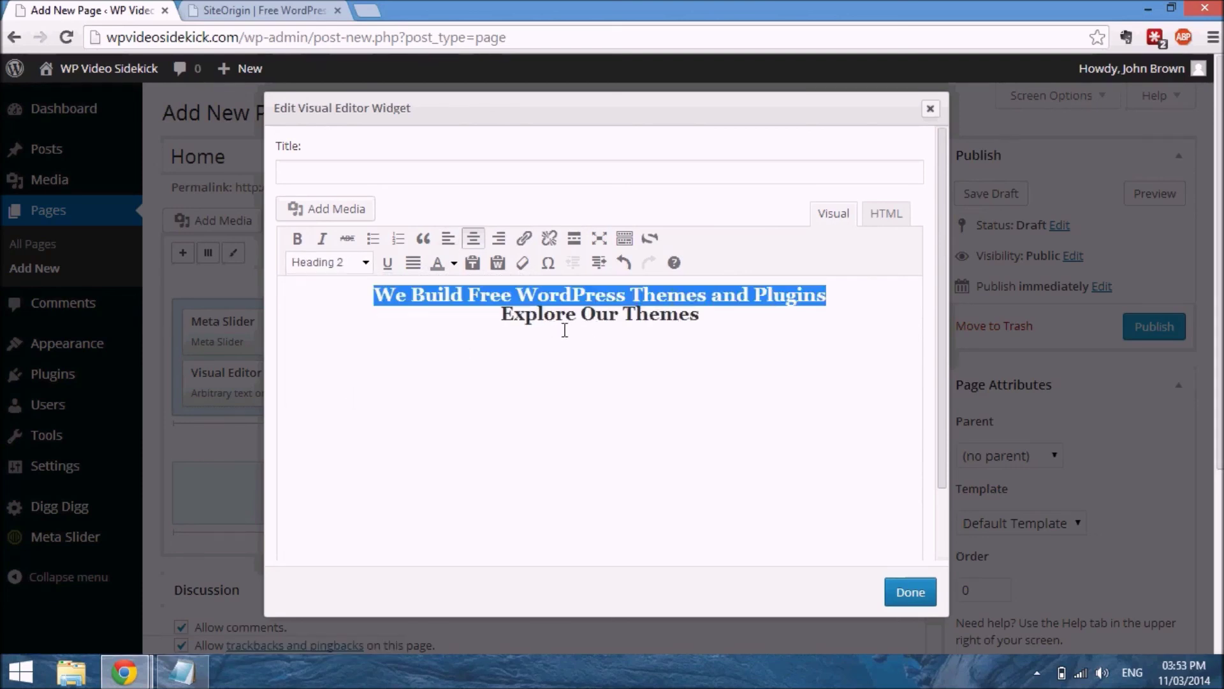
Split 'Explore Our Themes' onto its own line and format it as Heading 3
click(514, 321)
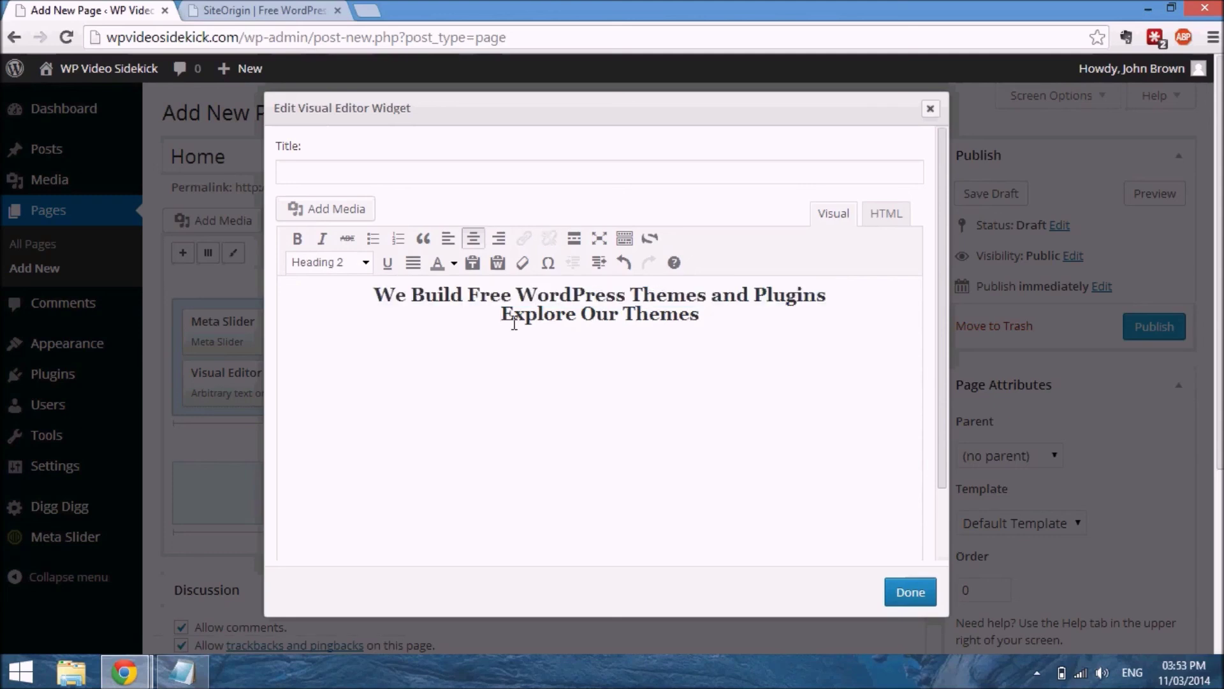
key(Return)
drag(501, 330, 727, 336)
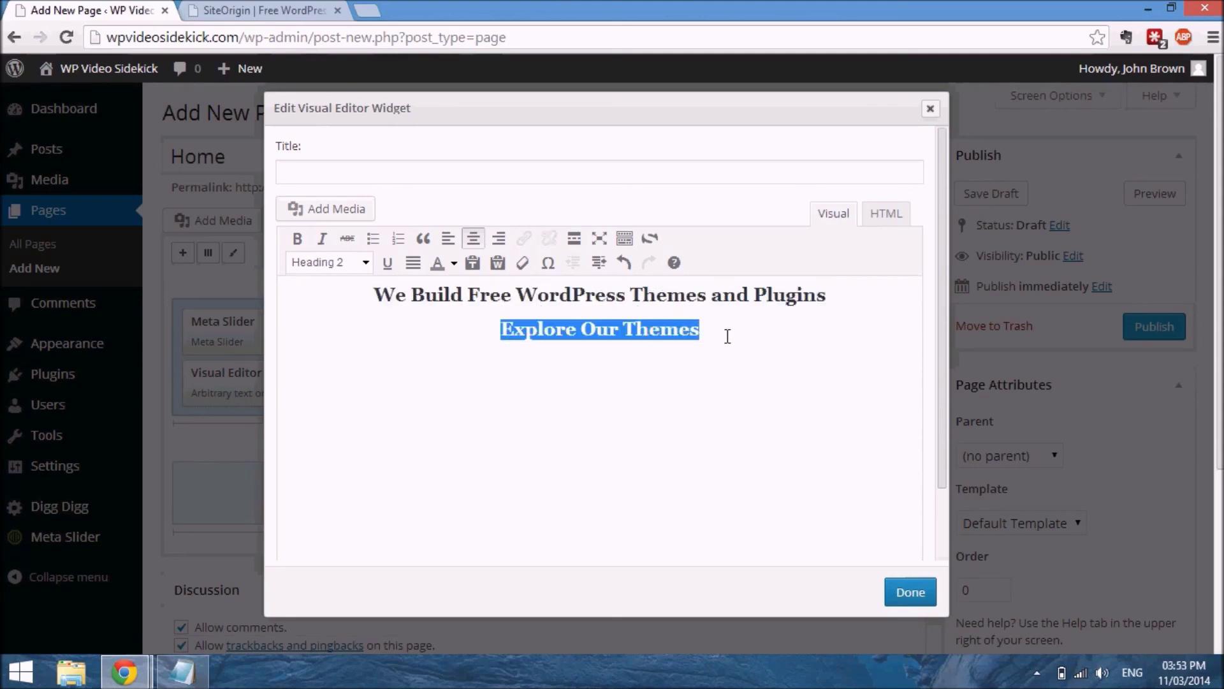
click(364, 263)
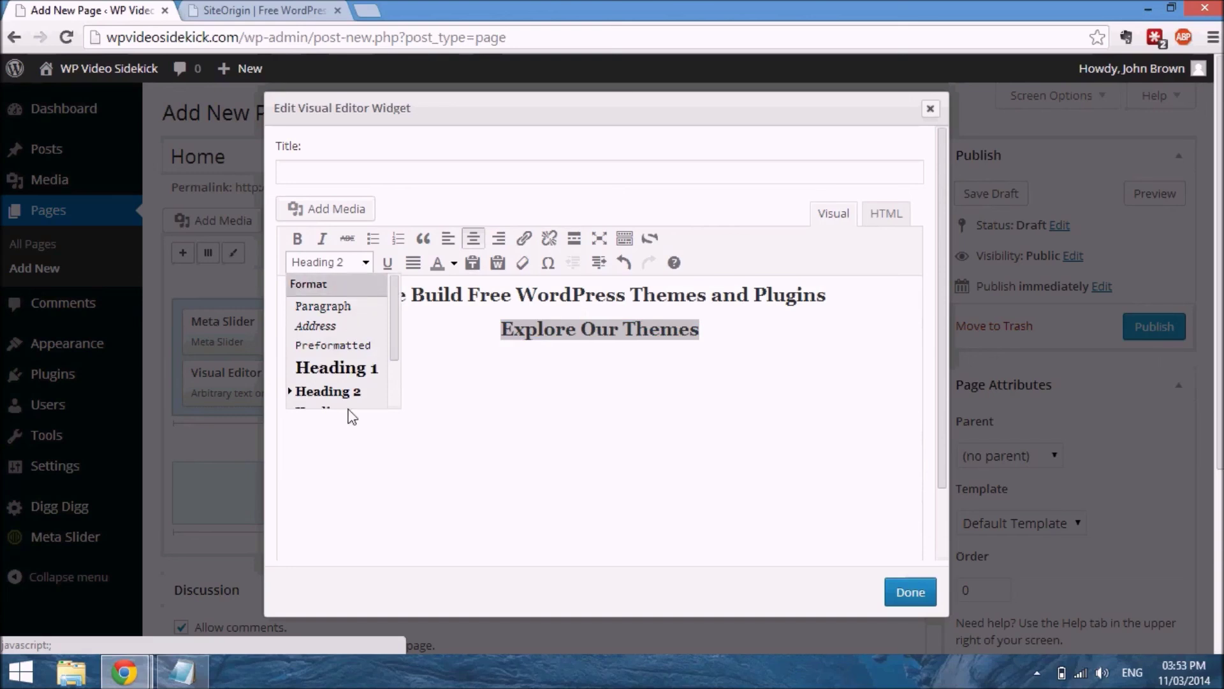
scroll(368, 376, down, 4)
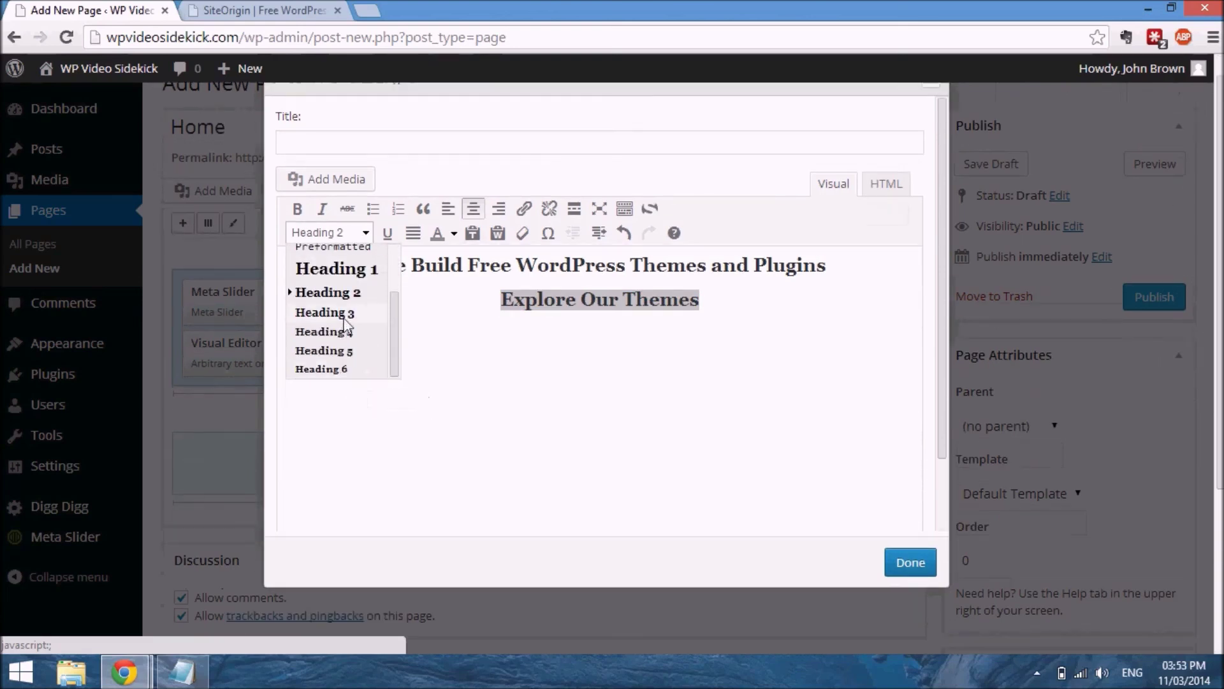
click(350, 314)
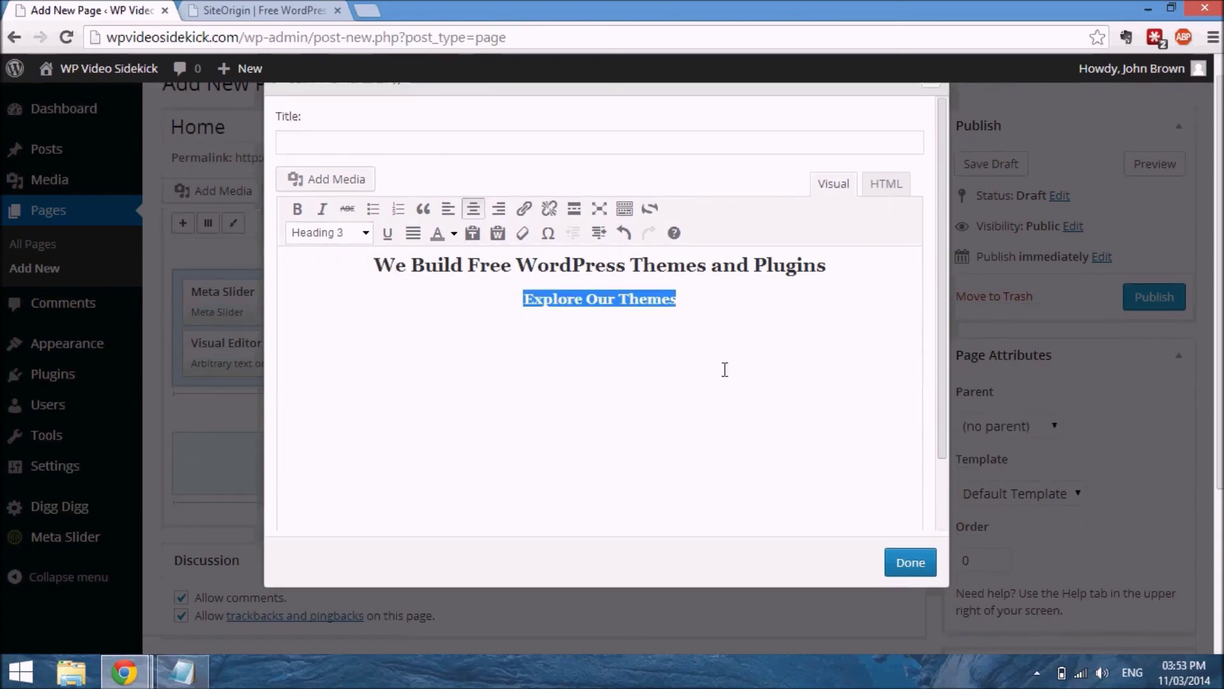
click(525, 210)
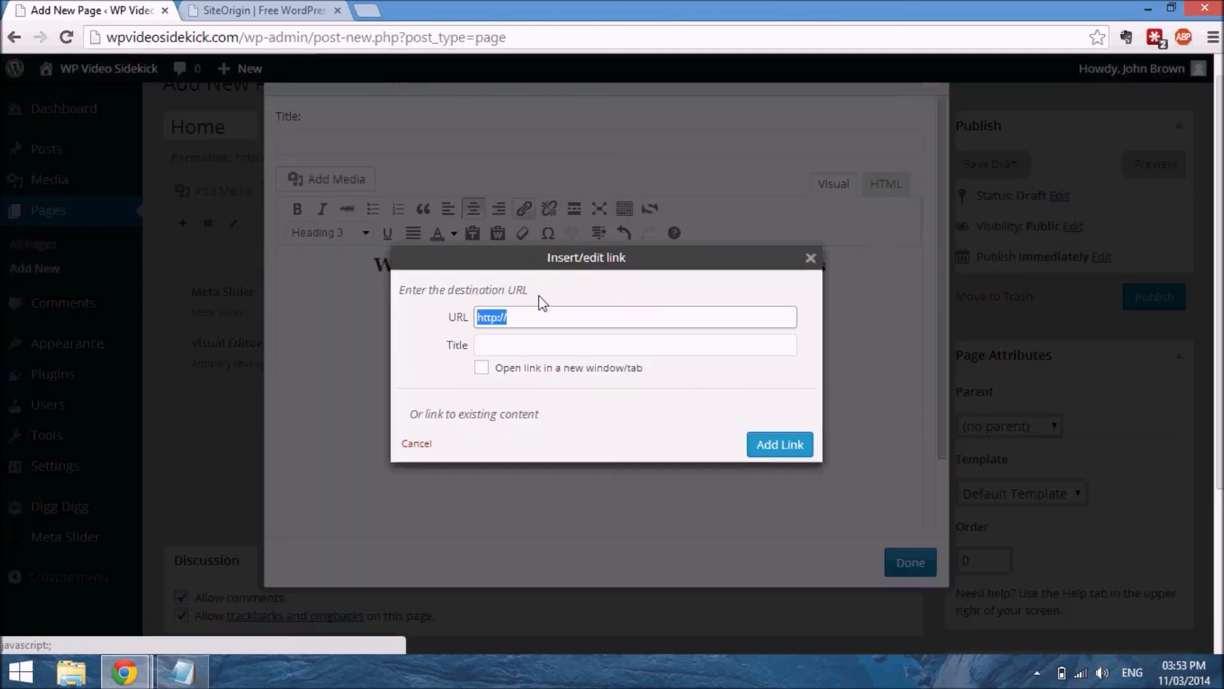
click(549, 324)
text(google)
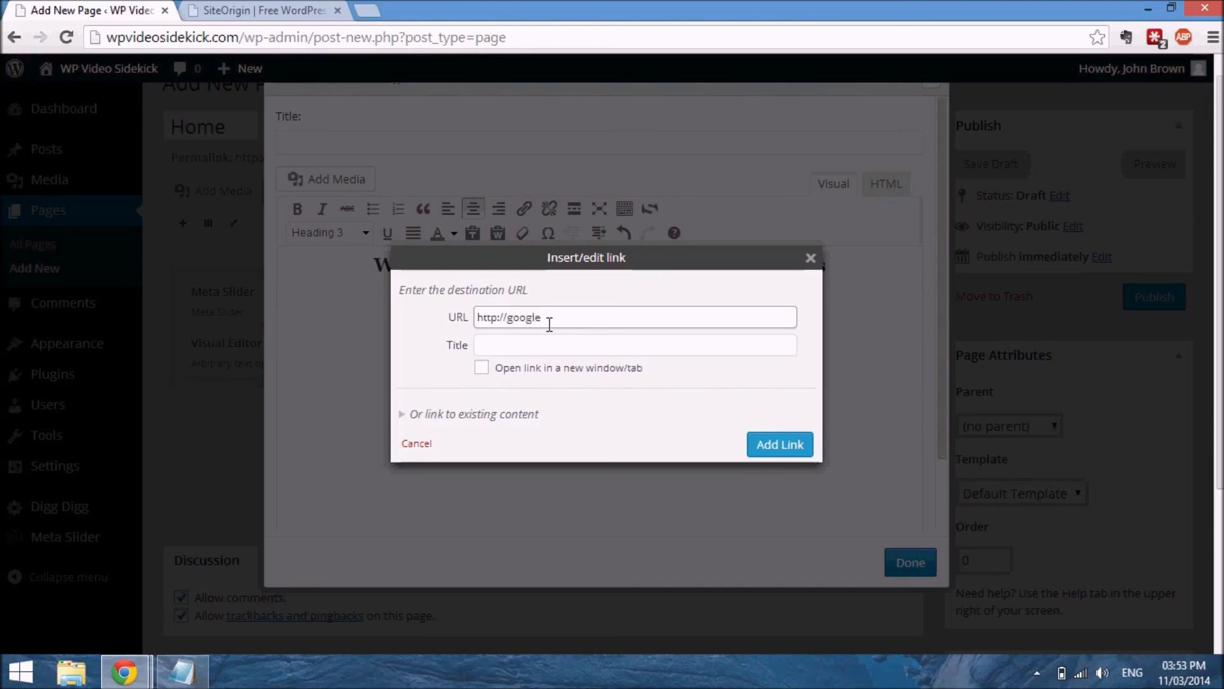
text(.com)
click(484, 369)
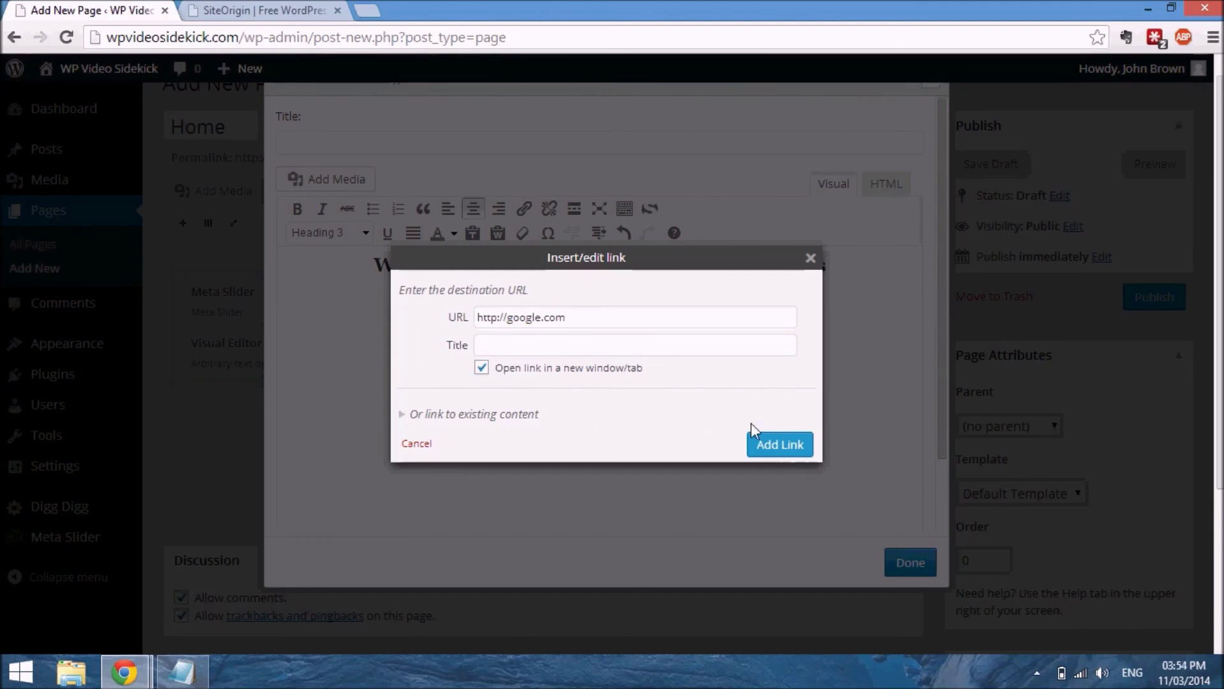
click(774, 446)
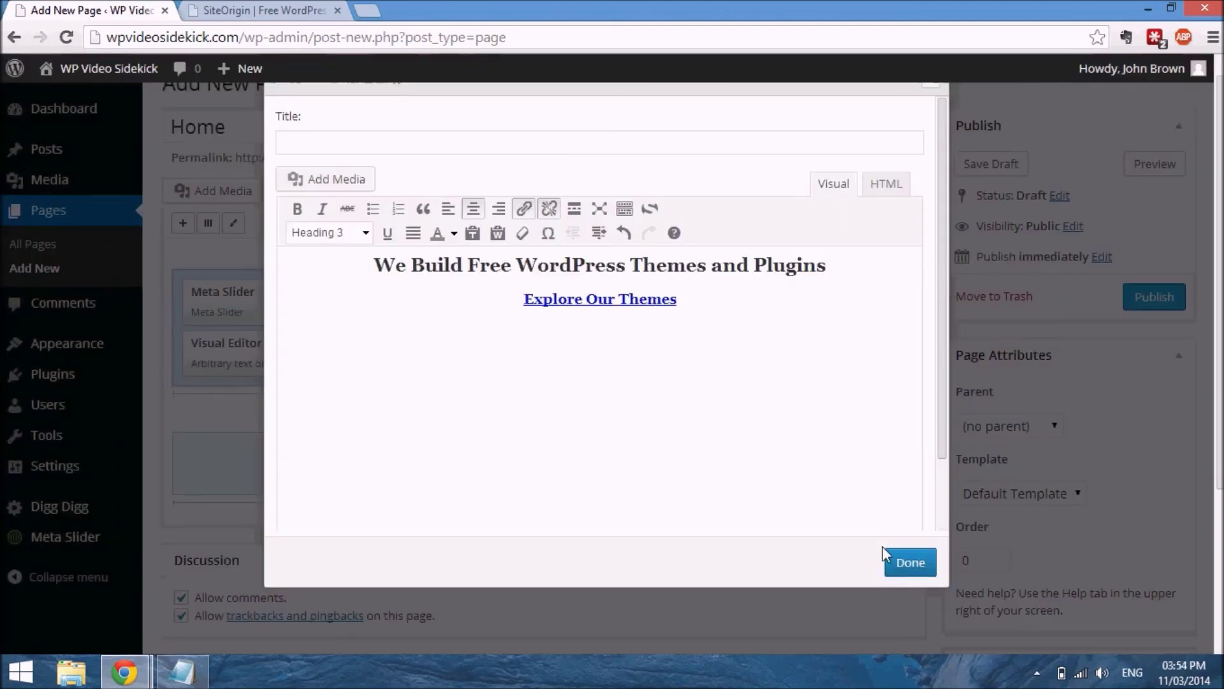
click(908, 561)
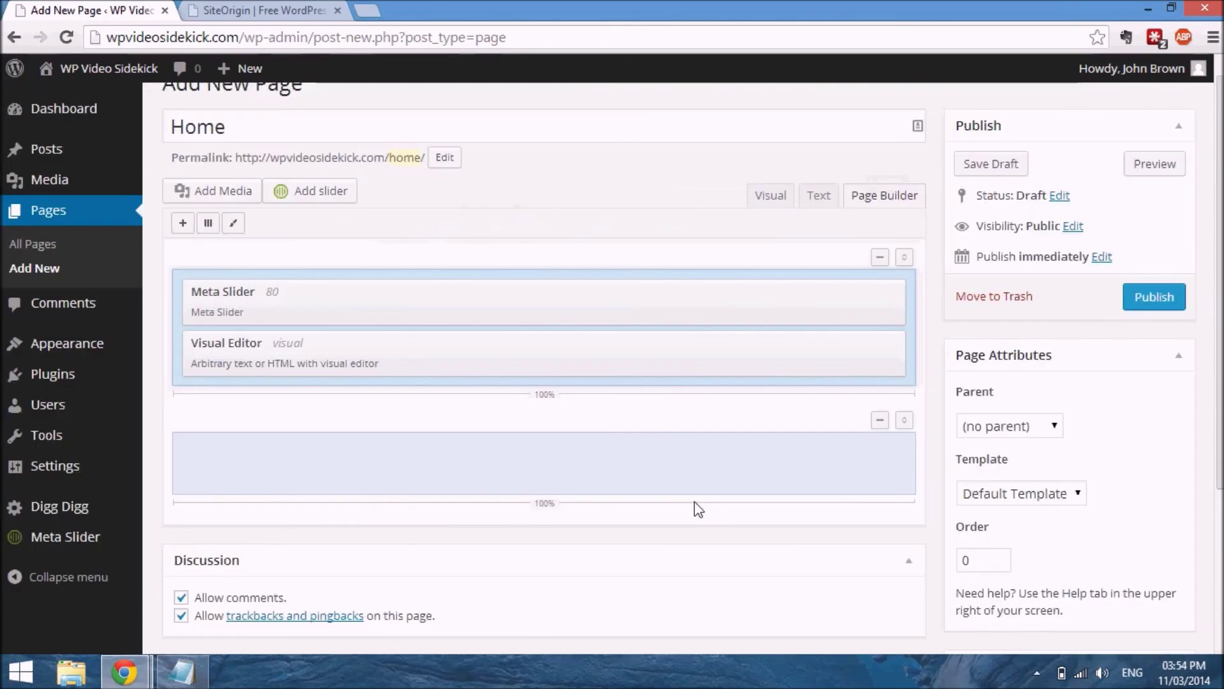
Drag the Visual Editor widget down into the second full-width row
mouse_move(636, 348)
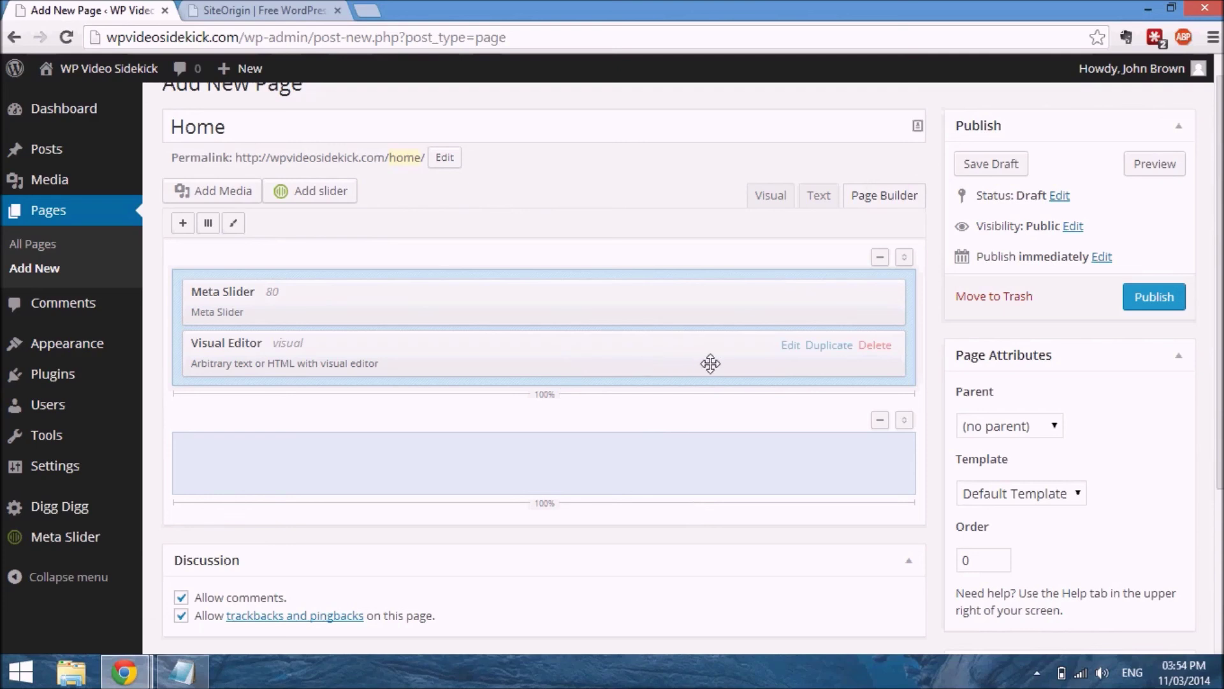
drag(710, 363, 704, 478)
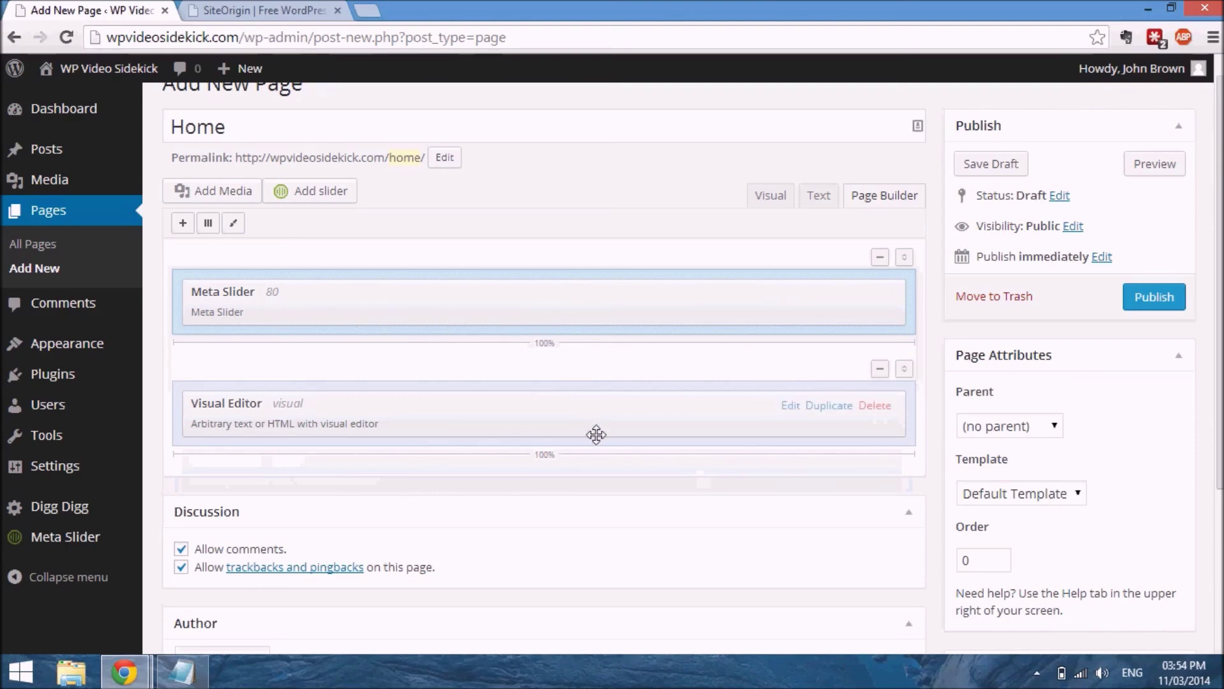
click(186, 228)
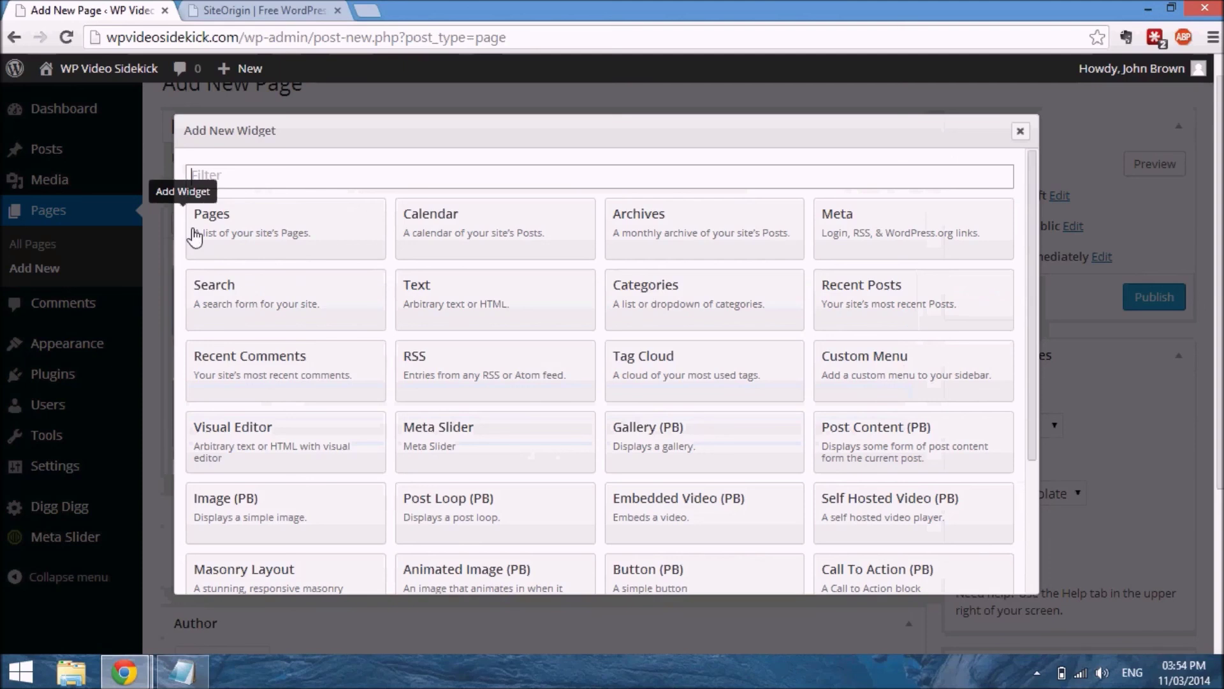
click(1021, 134)
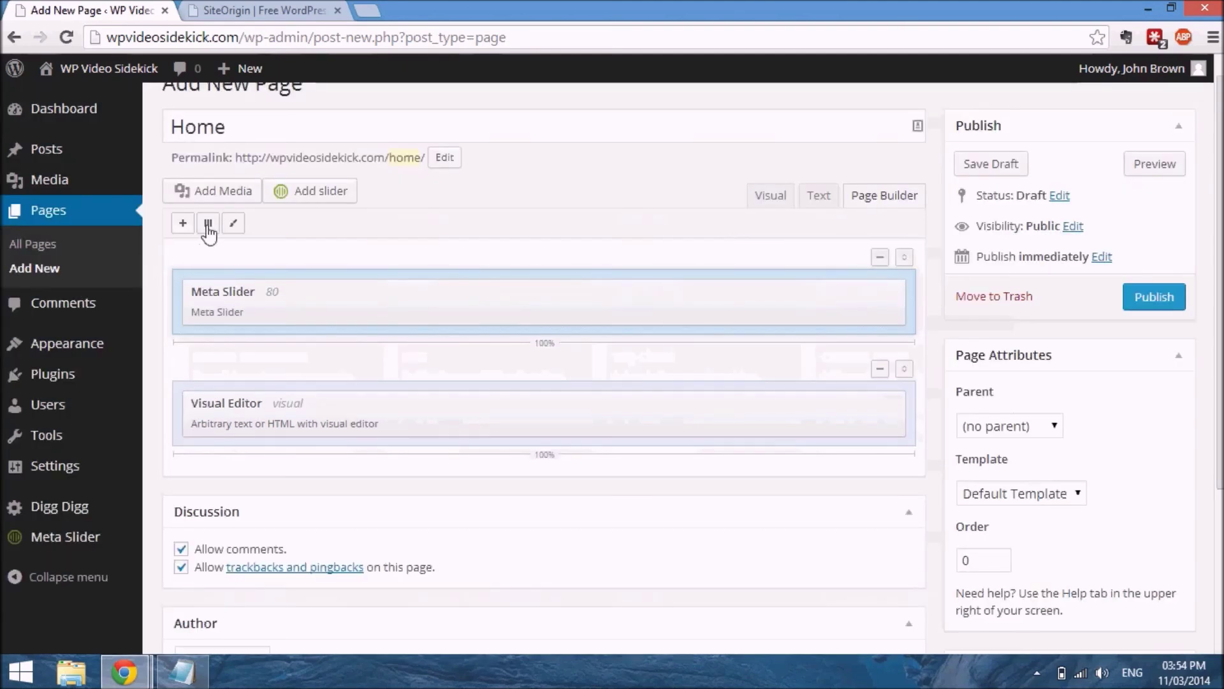
Add a new three-column row to the Home page layout
click(211, 223)
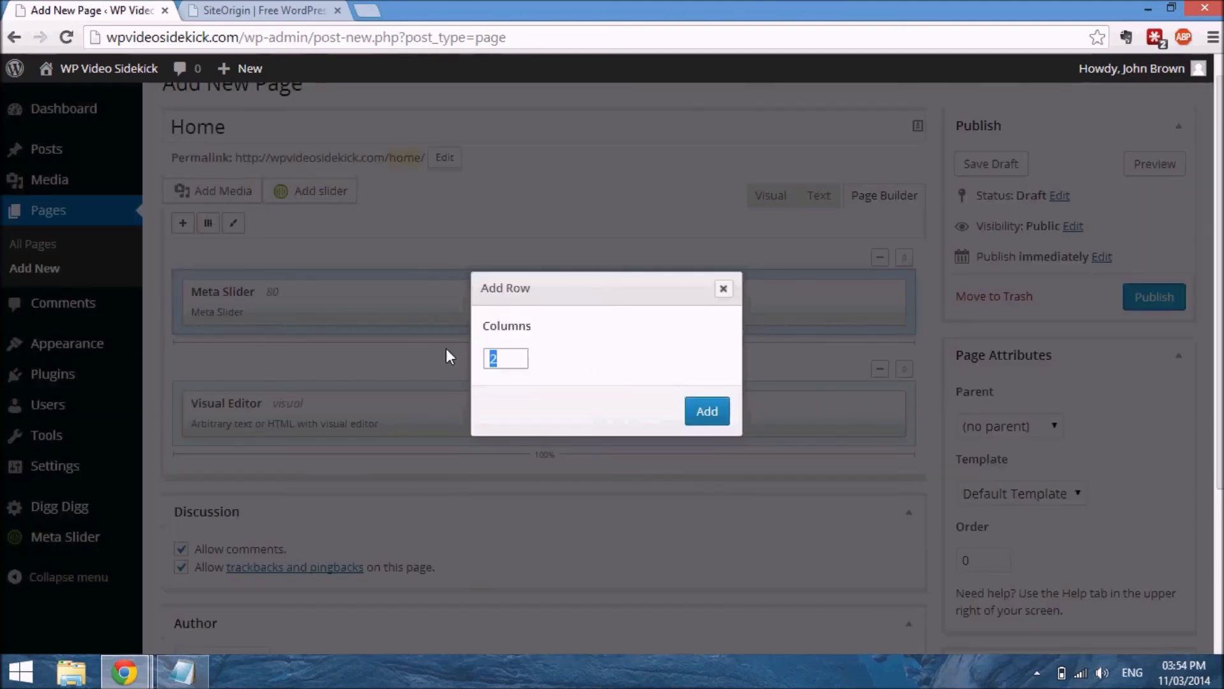
click(704, 418)
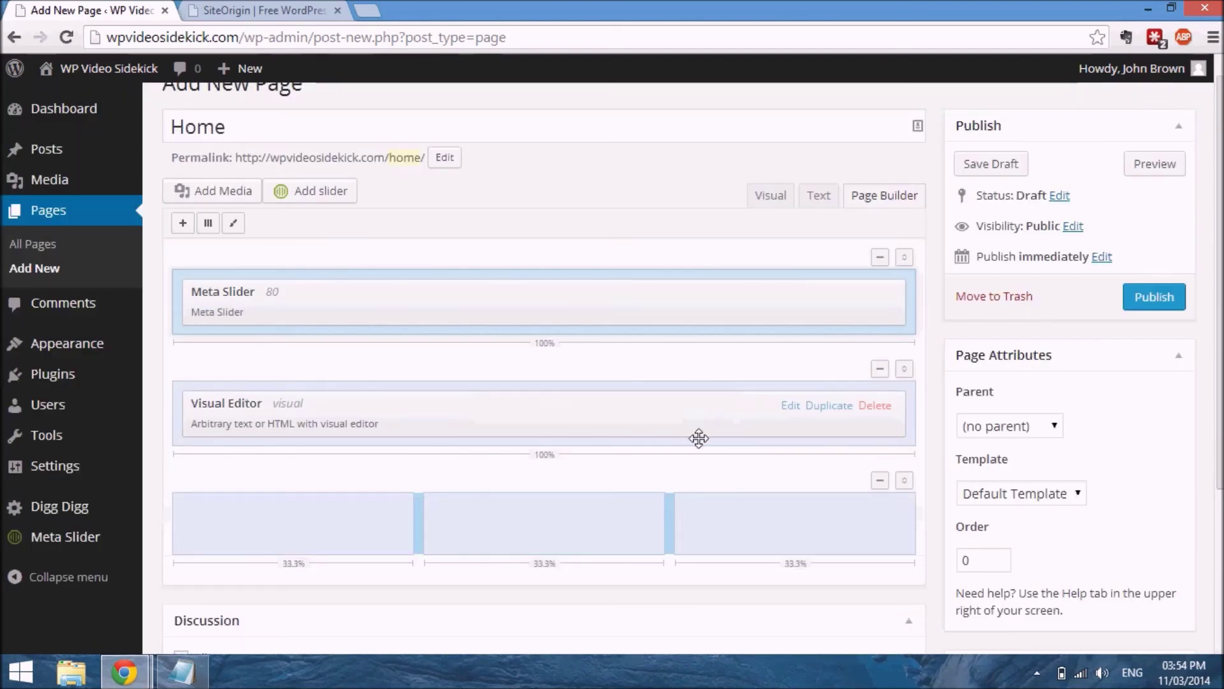
scroll(652, 491, down, 1)
scroll(652, 485, down, 1)
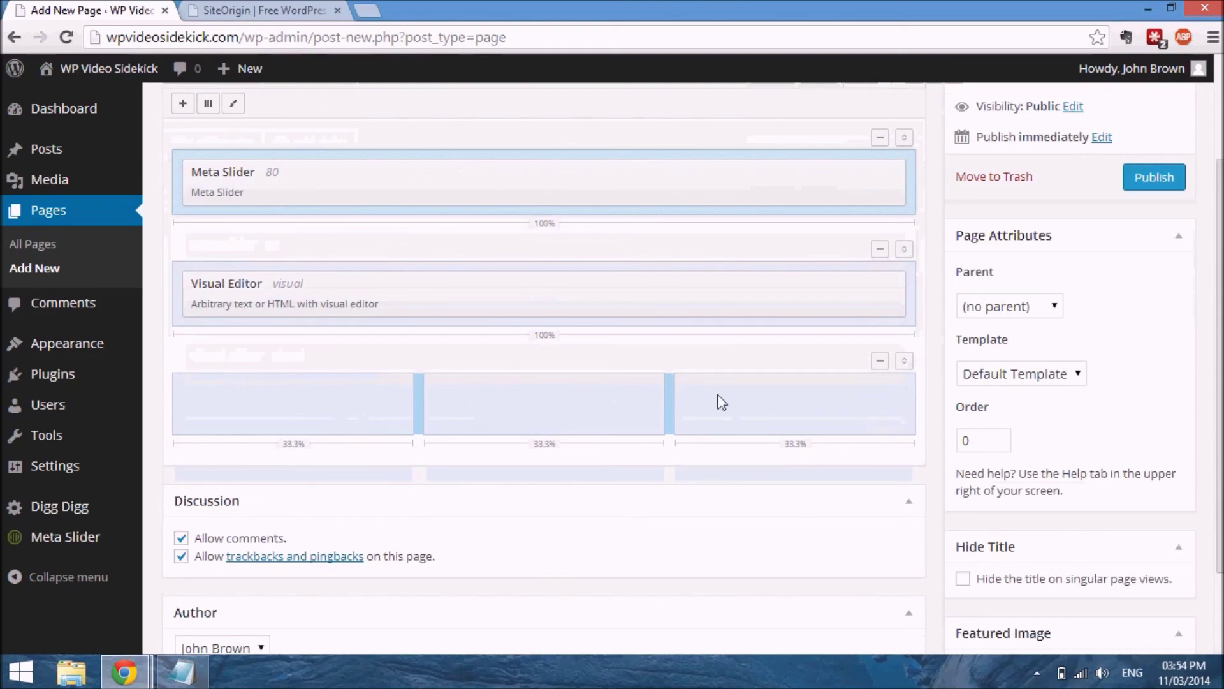
Add a Visual Editor widget to the row's first column and bring up the pbdemo notes
click(313, 417)
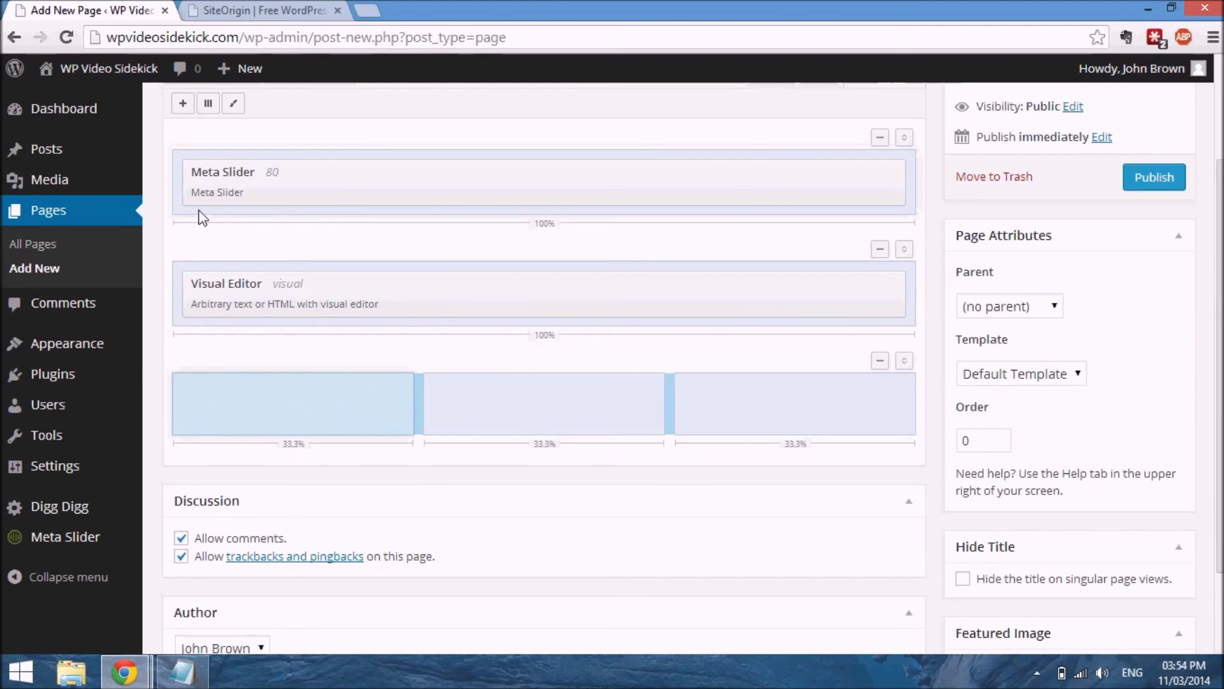
click(183, 104)
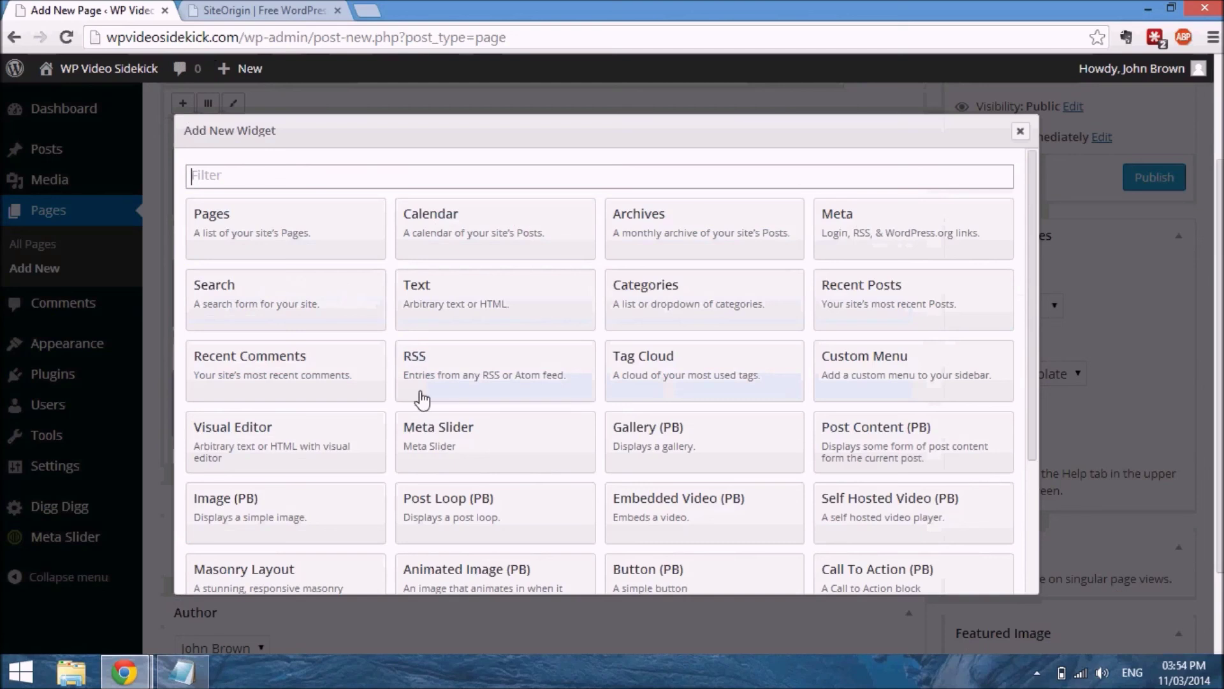
click(319, 438)
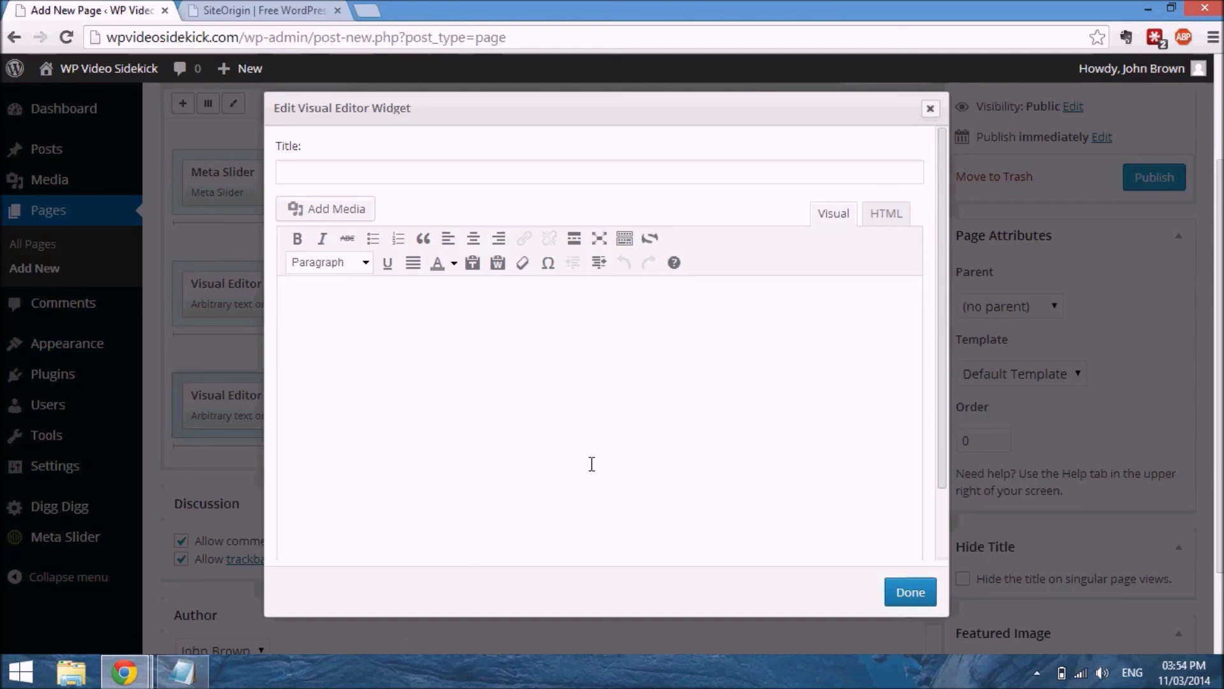
click(180, 673)
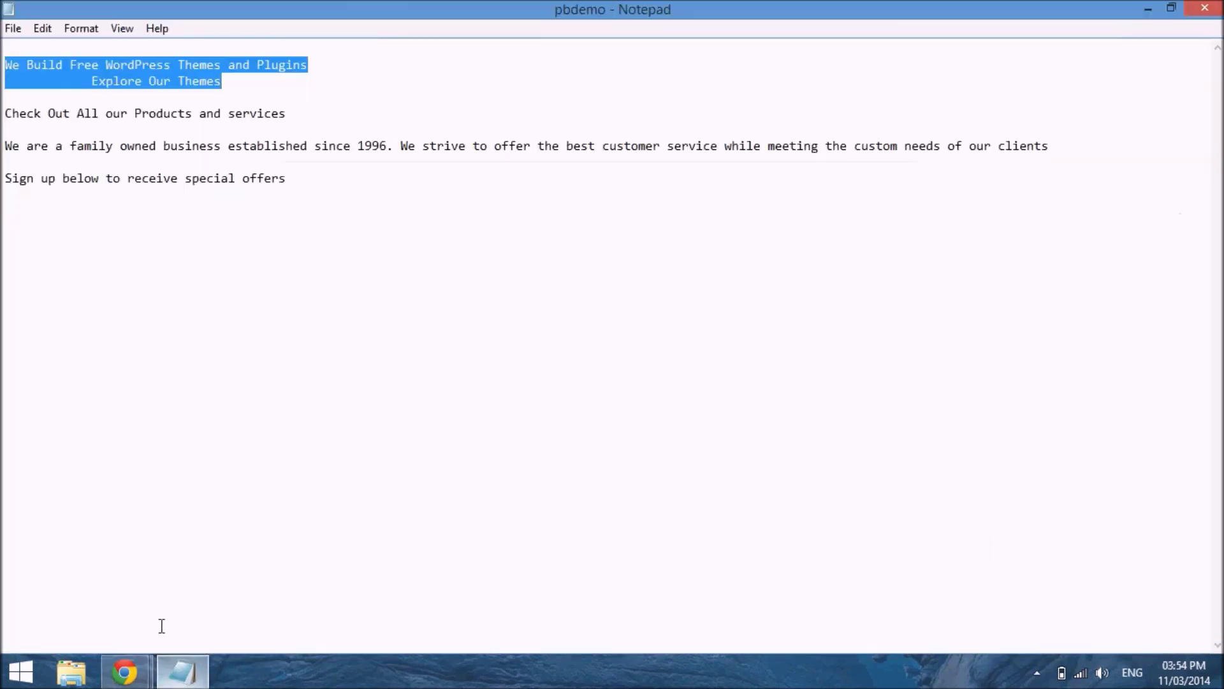
Copy the line 'Check Out All our Products and services' from Notepad and return to the browser
drag(7, 119, 292, 124)
key(ctrl+c)
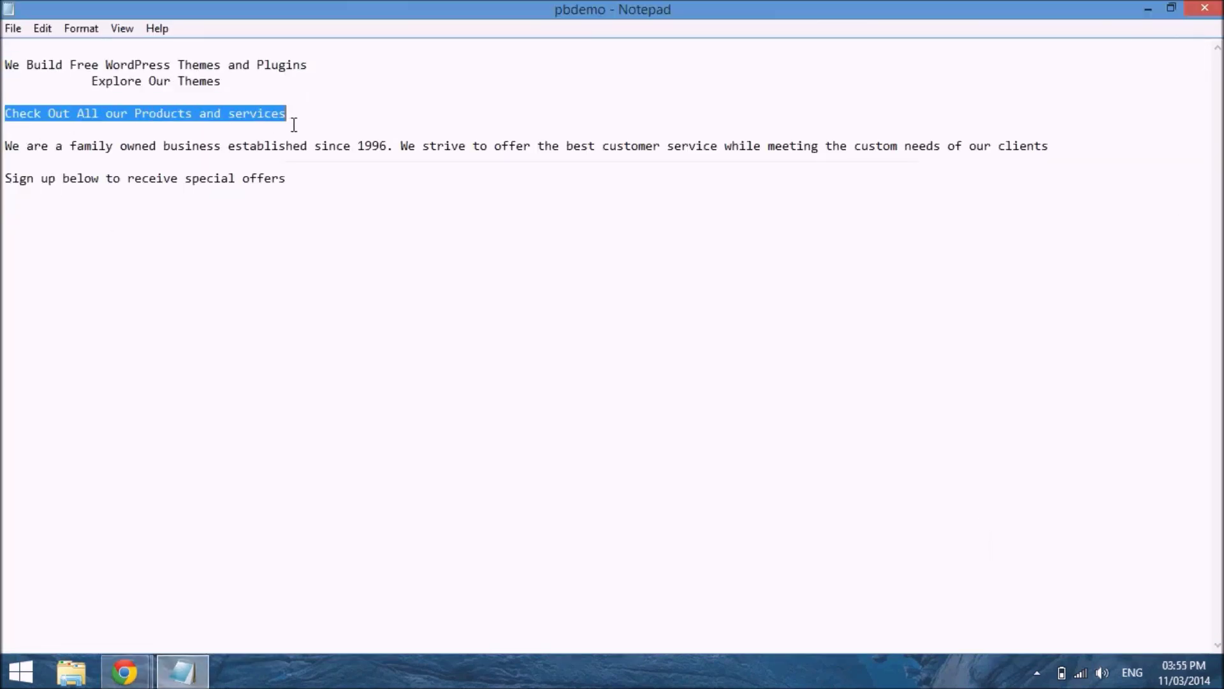
key(alt+Tab)
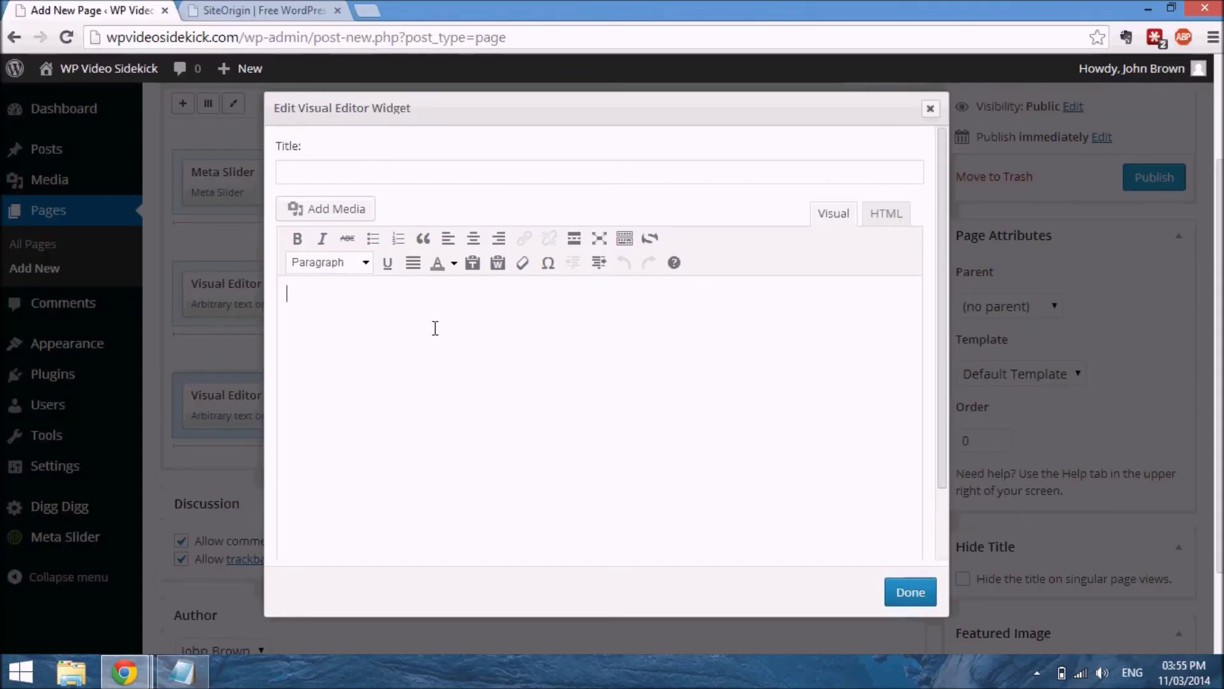
Paste 'Check Out All our Products and services' into the widget, centre it, and add an empty line above
key(ctrl+v)
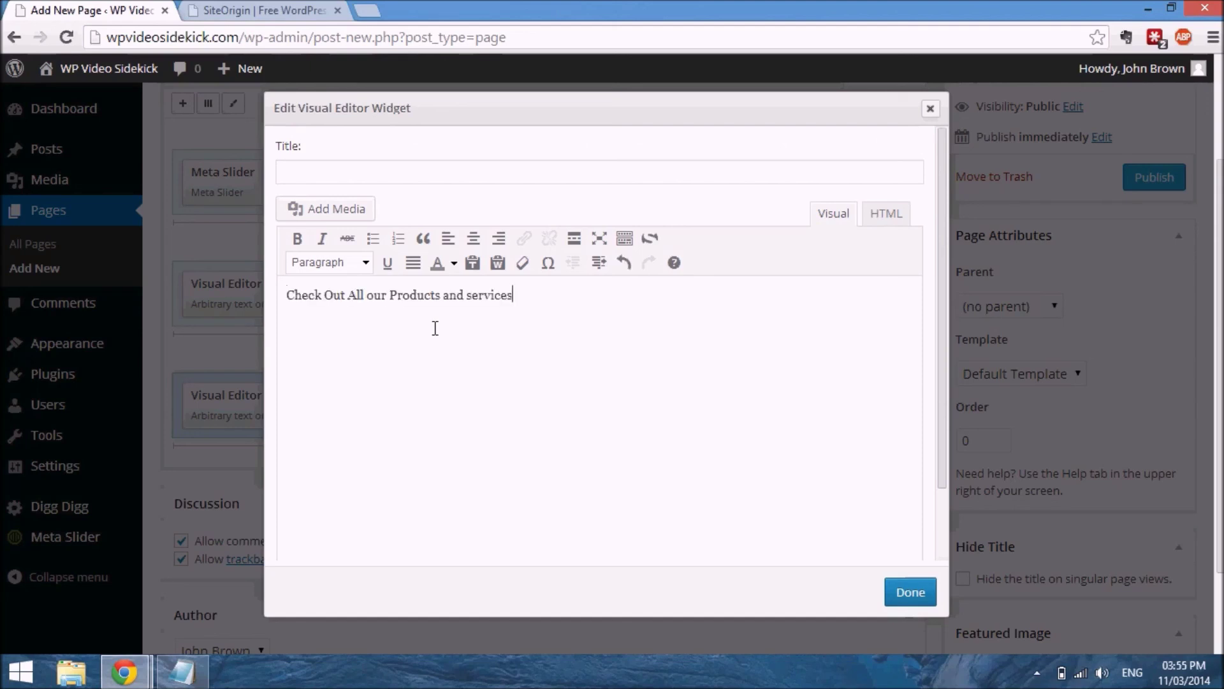
drag(290, 301, 547, 305)
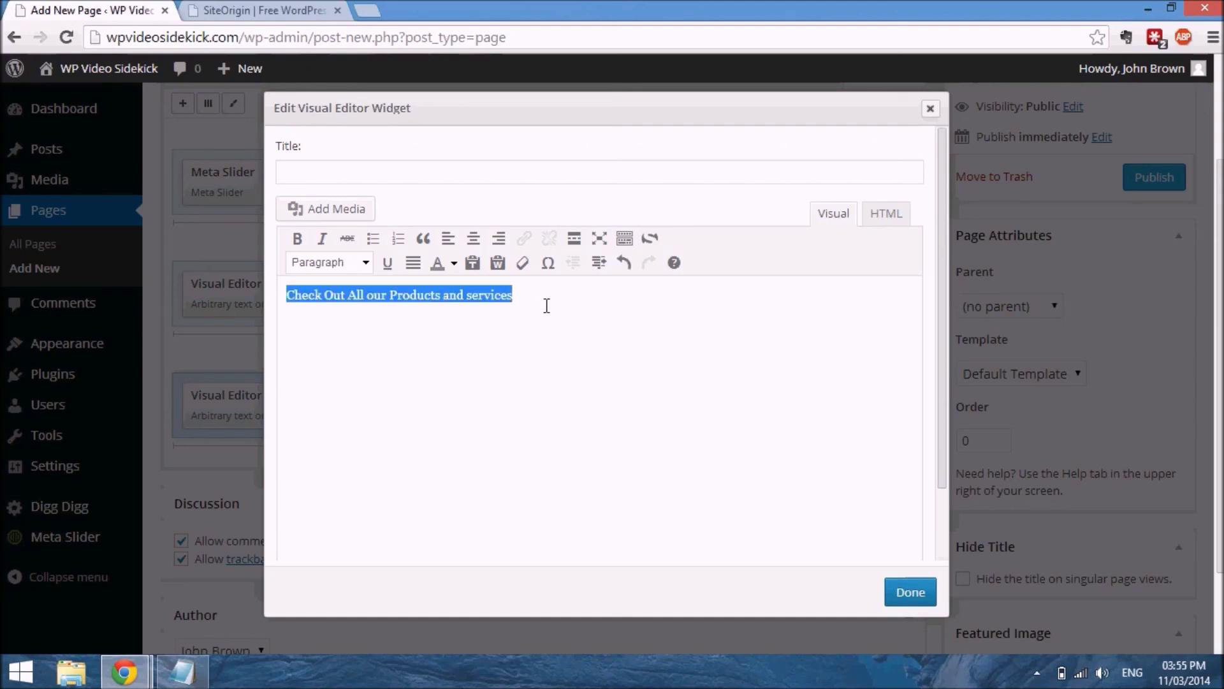
click(473, 240)
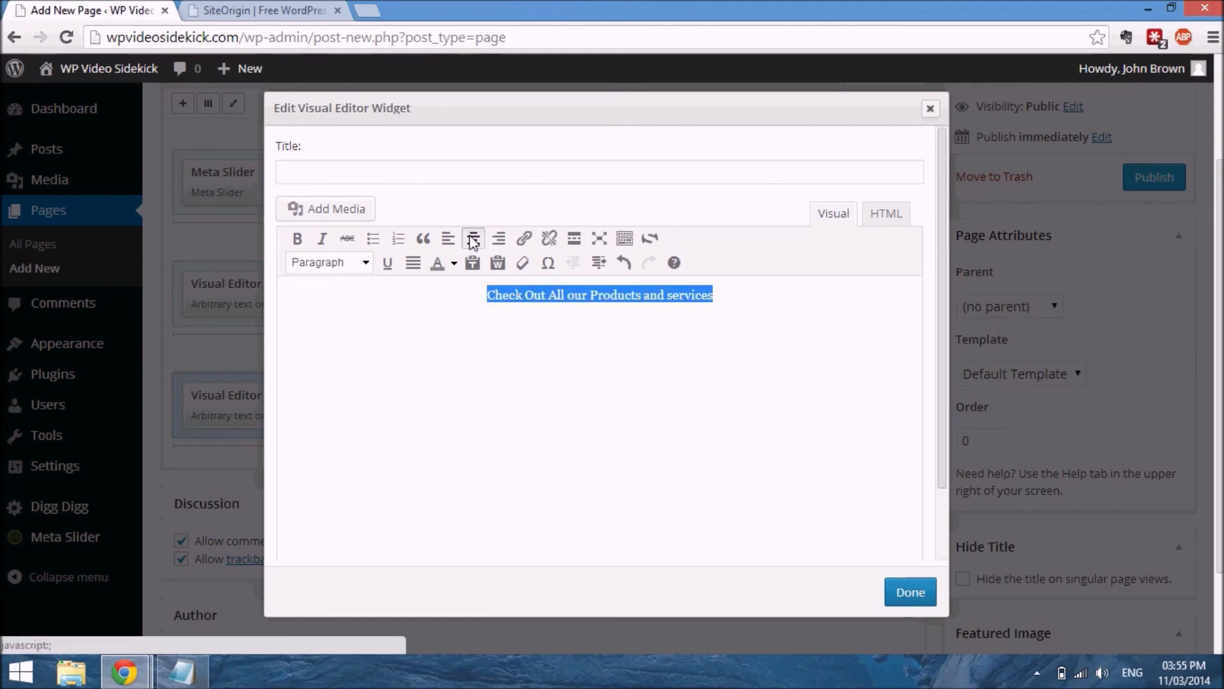
click(497, 309)
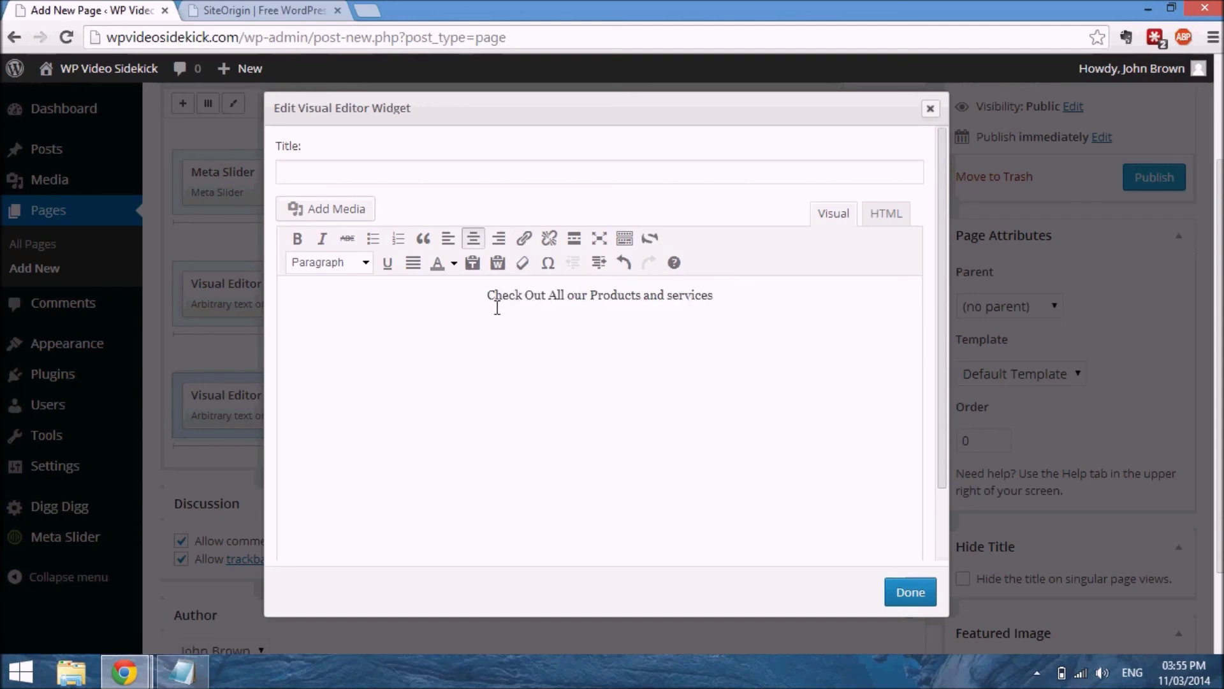
key(Return)
key(Up)
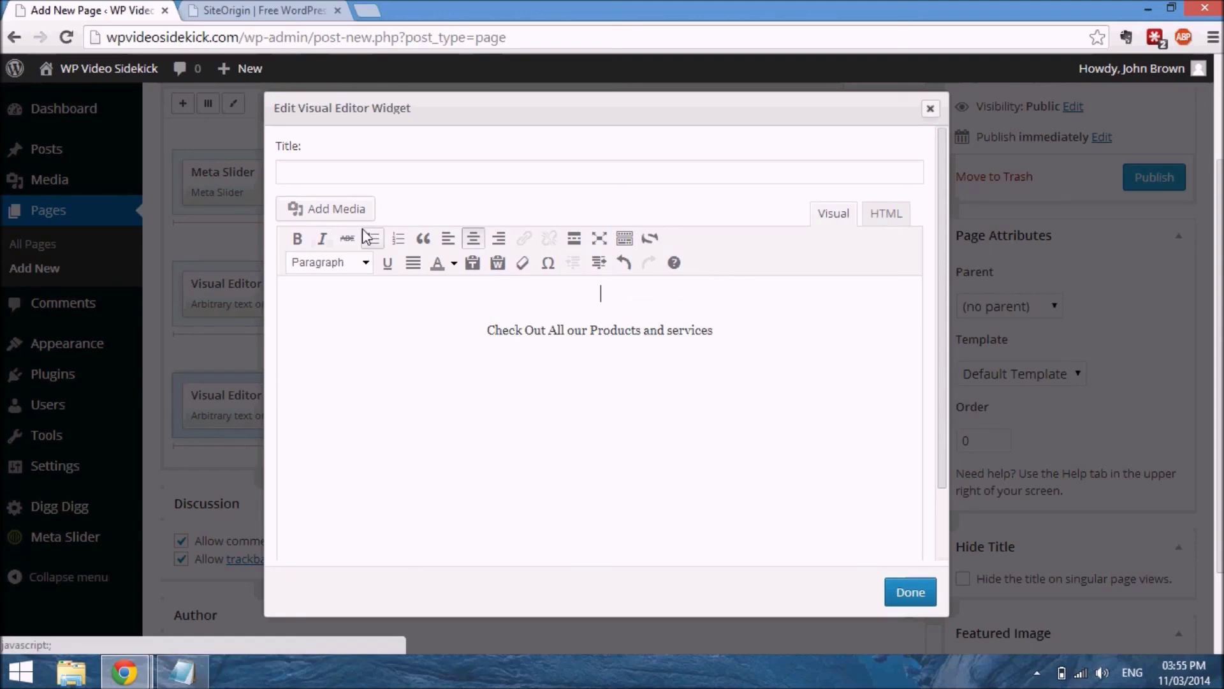
click(339, 216)
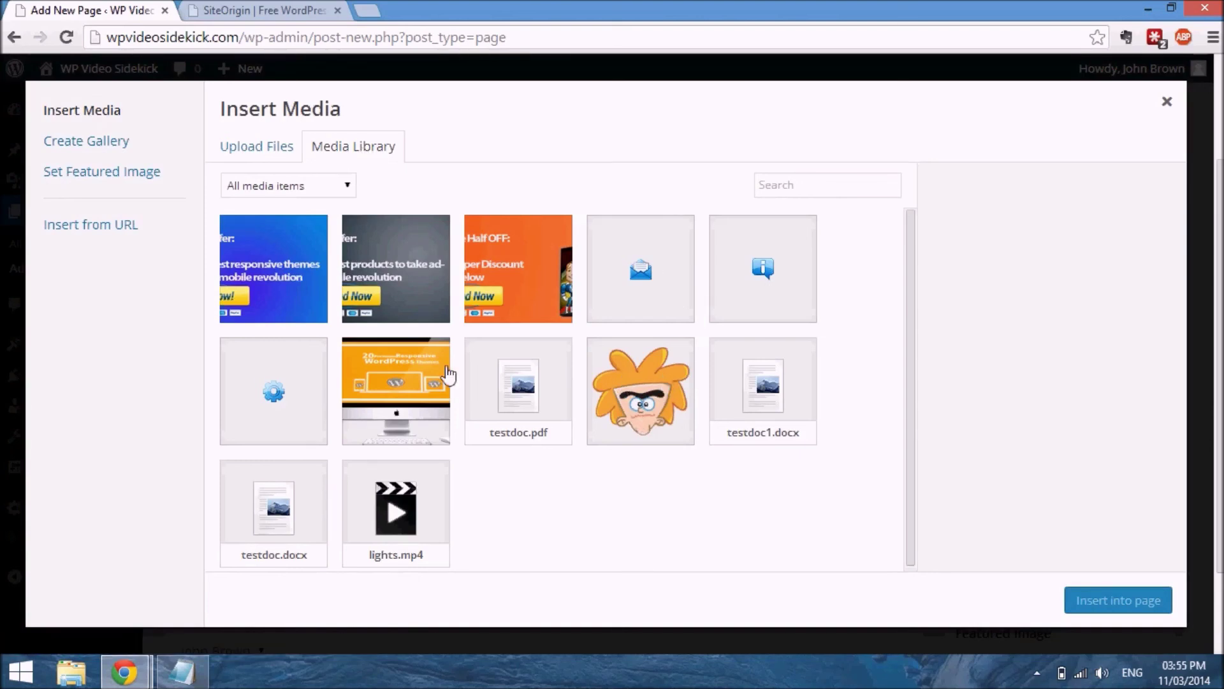
Insert the Application.png gear image into the widget and remove the text line
click(269, 397)
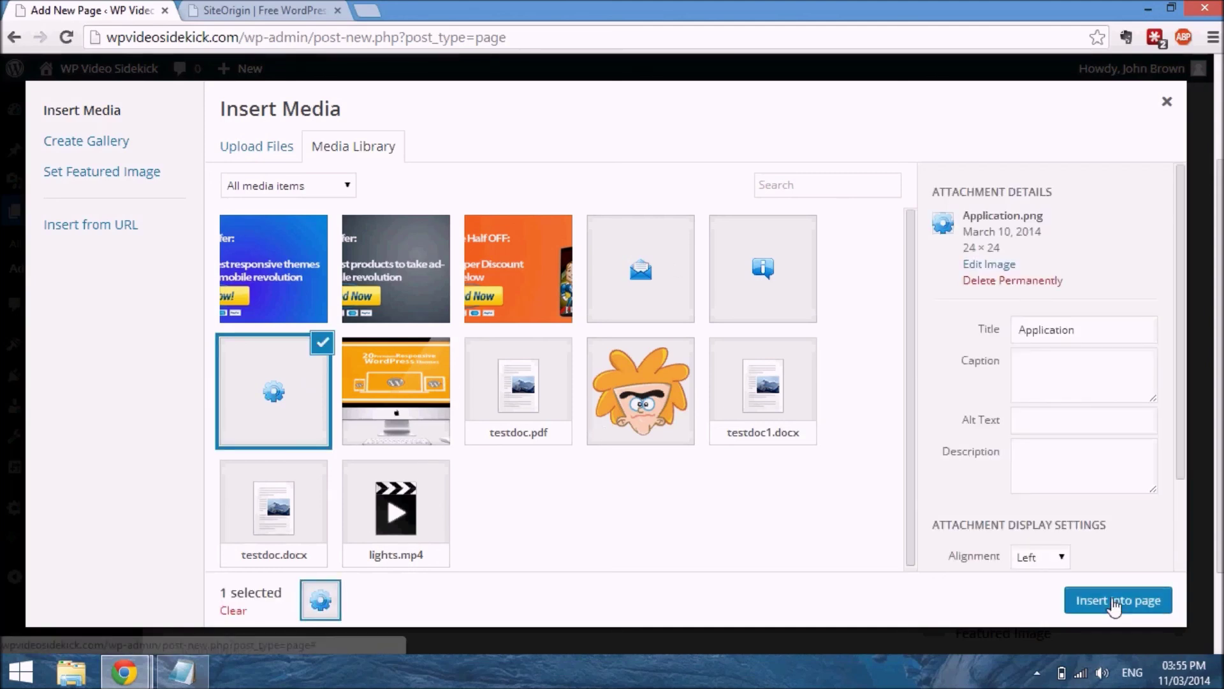
key(Escape)
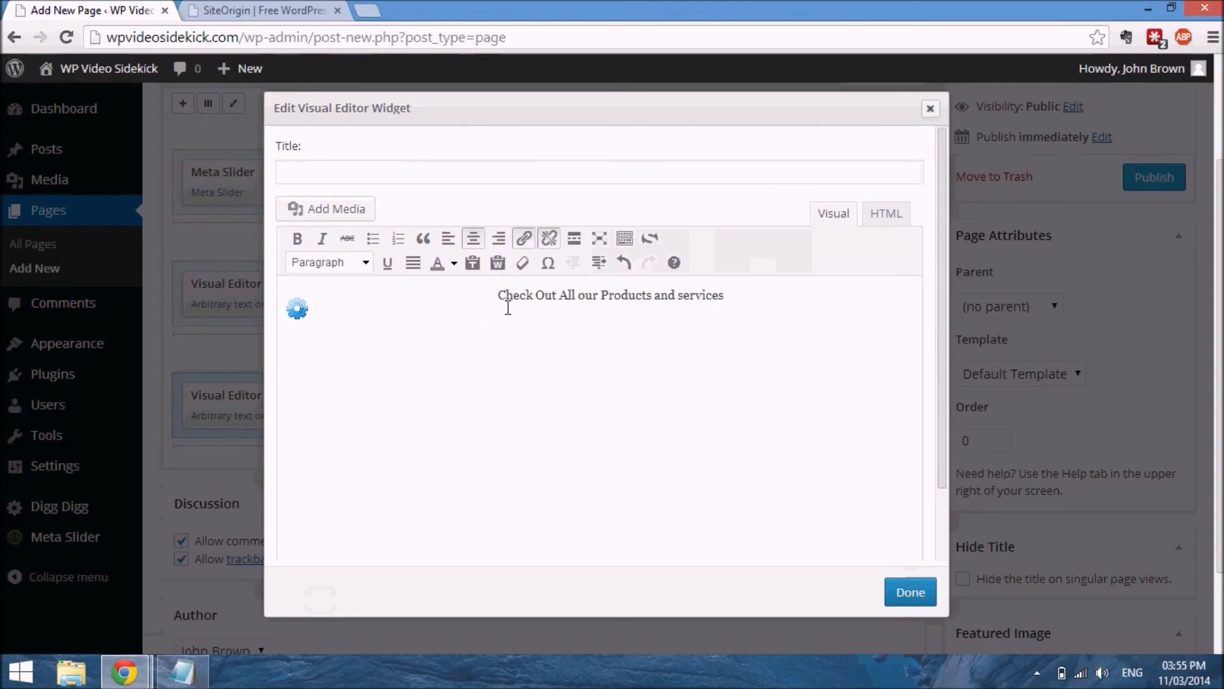
drag(500, 297, 769, 338)
key(ctrl+c)
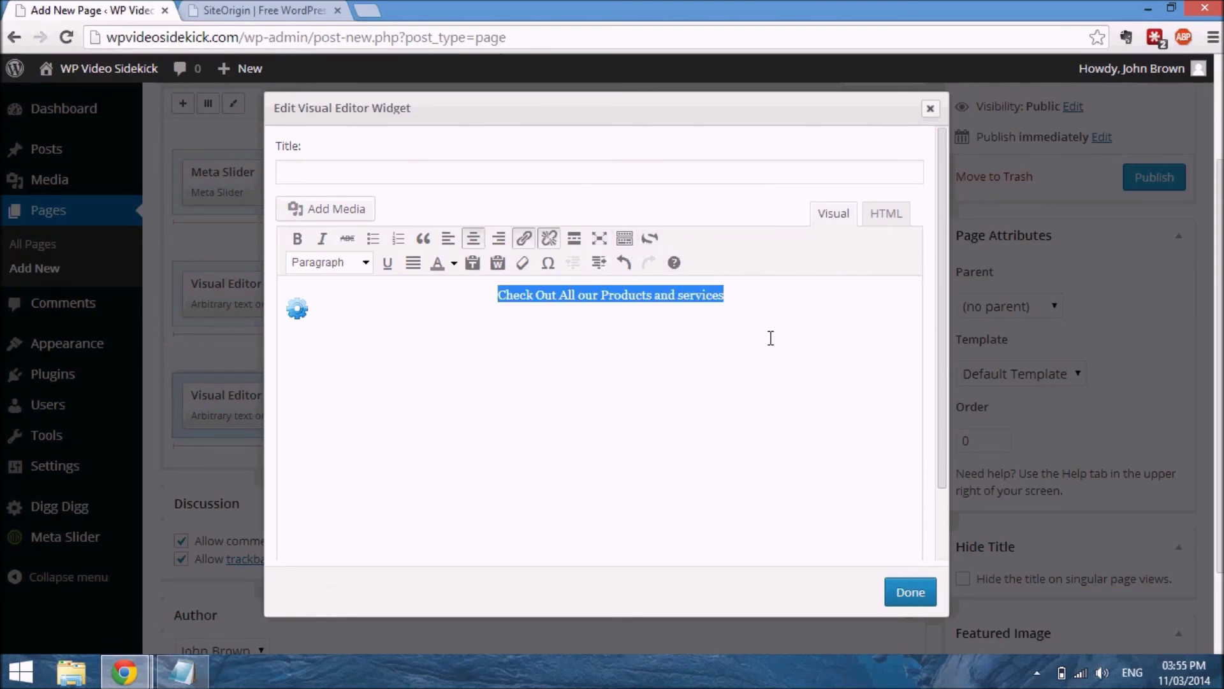
key(Delete)
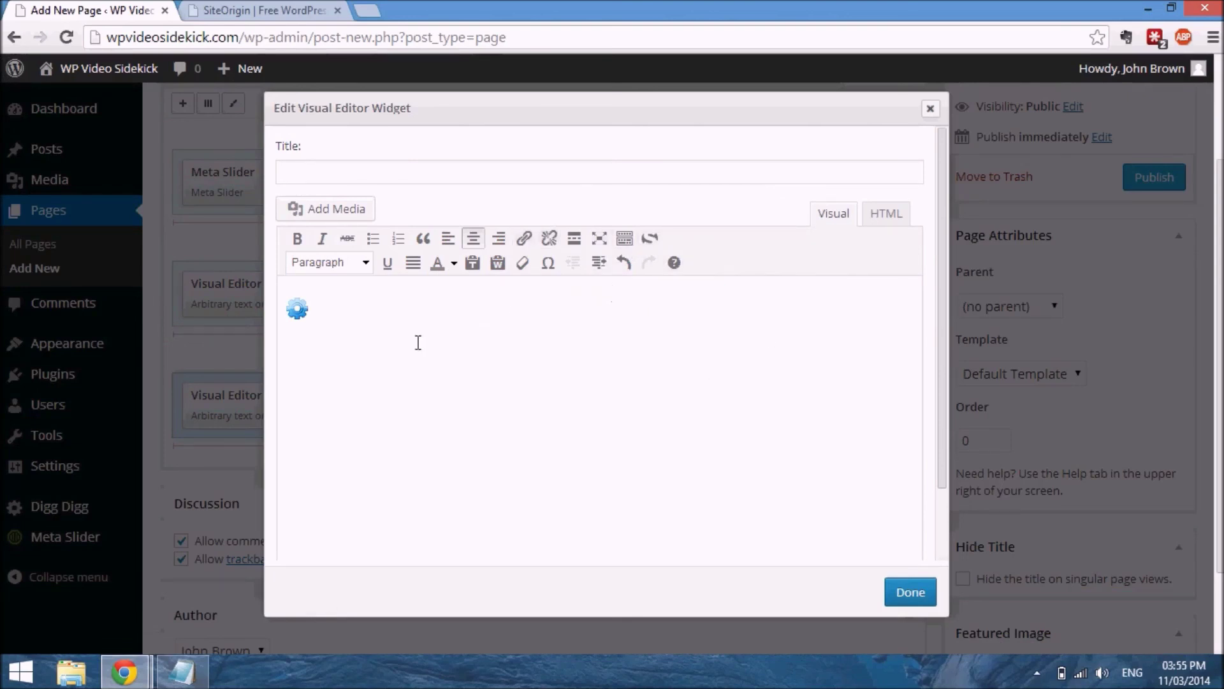
Centre the gear image, paste the products and services line beneath it, and finish the widget
click(295, 322)
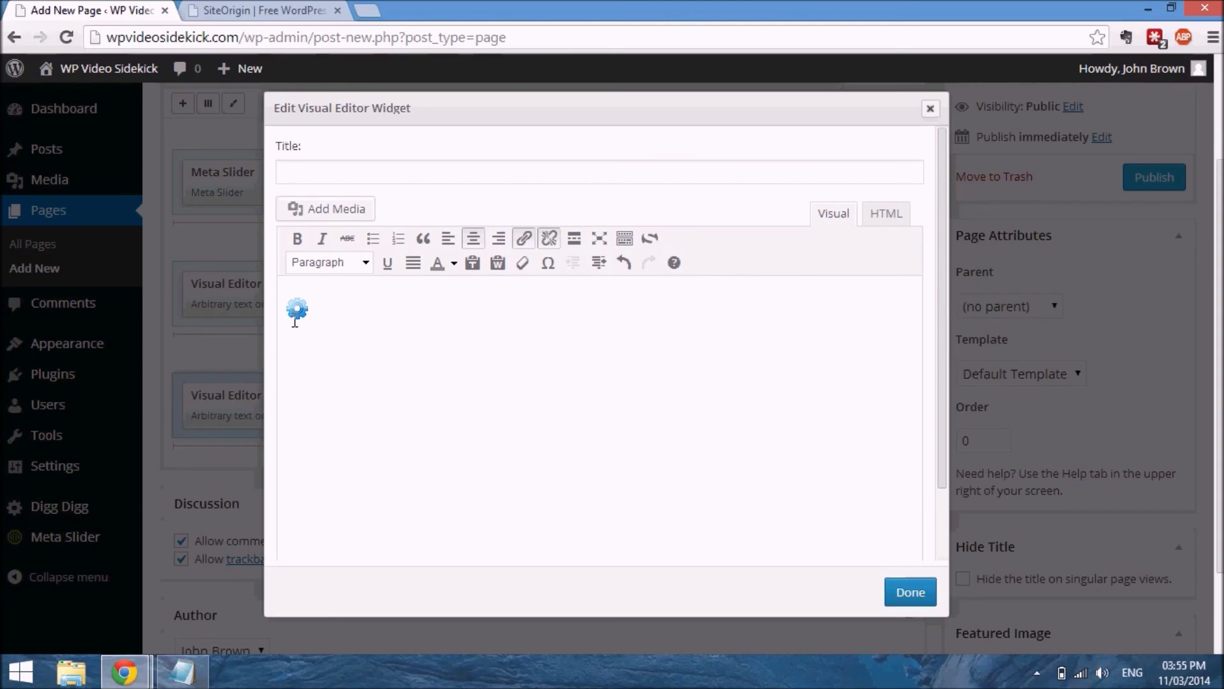
key(Delete)
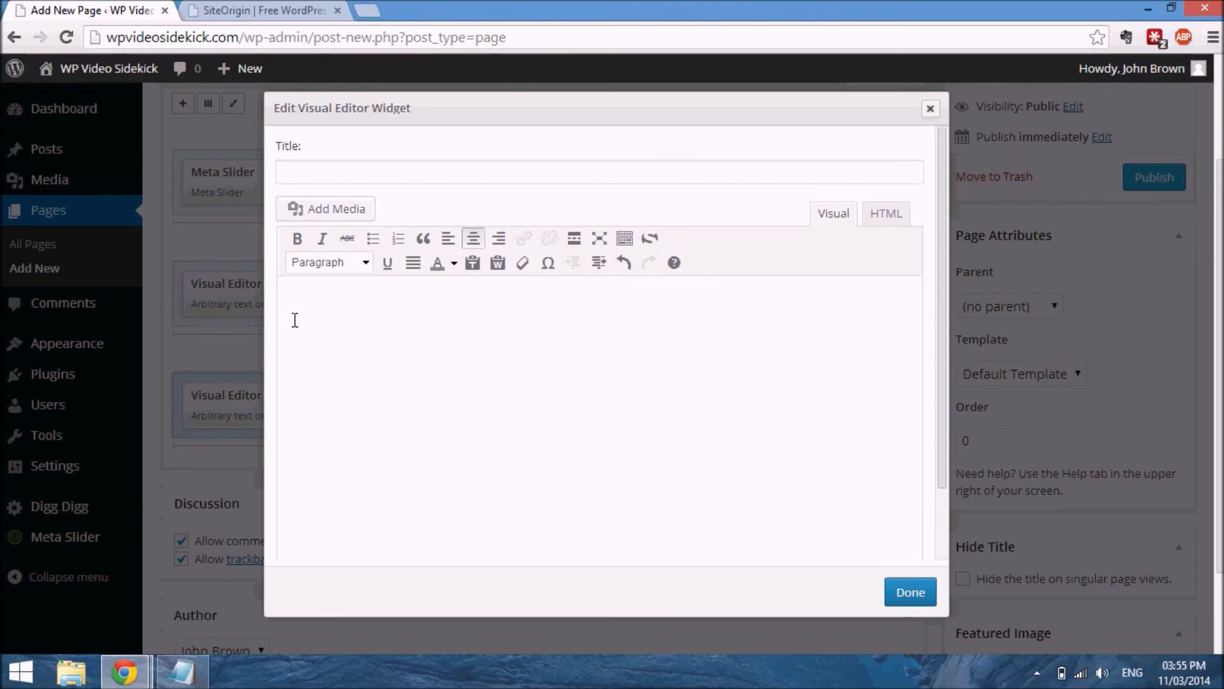
key(ctrl+z)
click(297, 312)
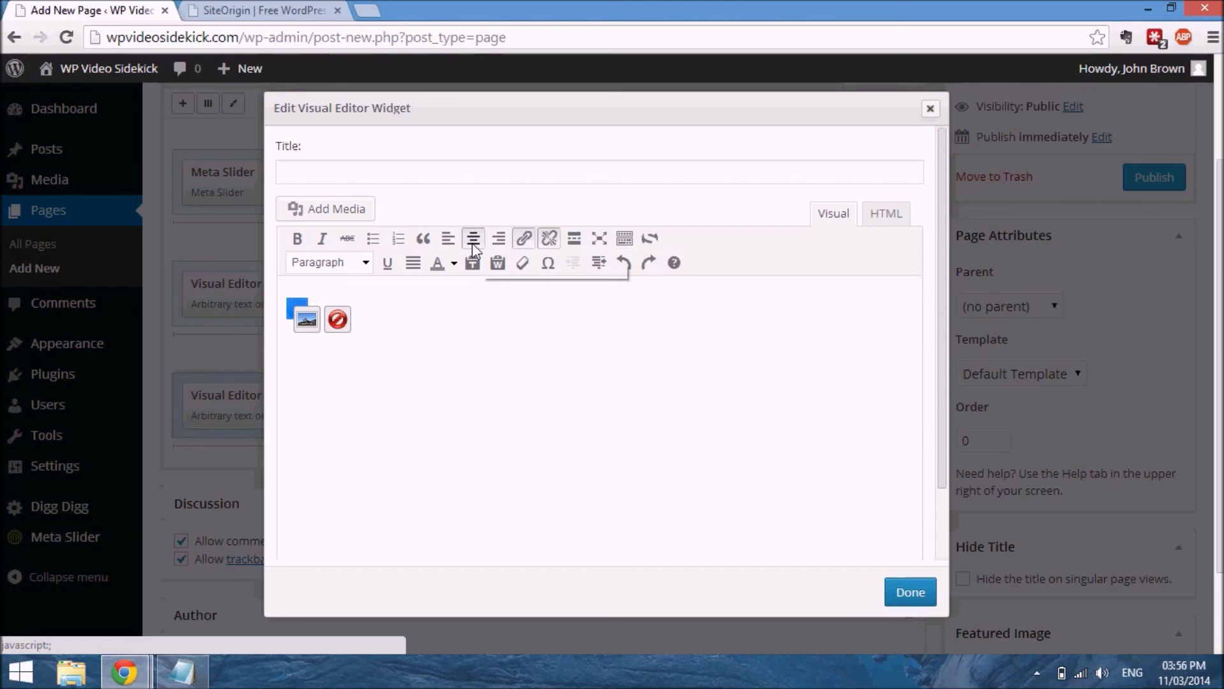
click(473, 246)
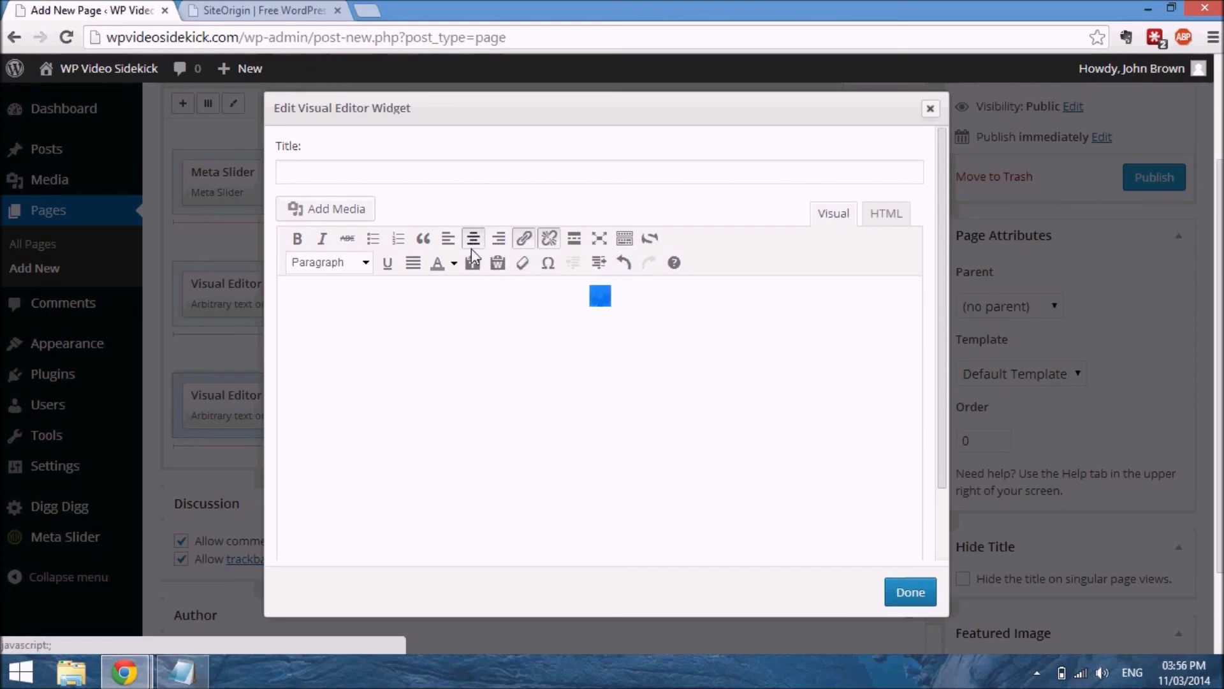
click(600, 301)
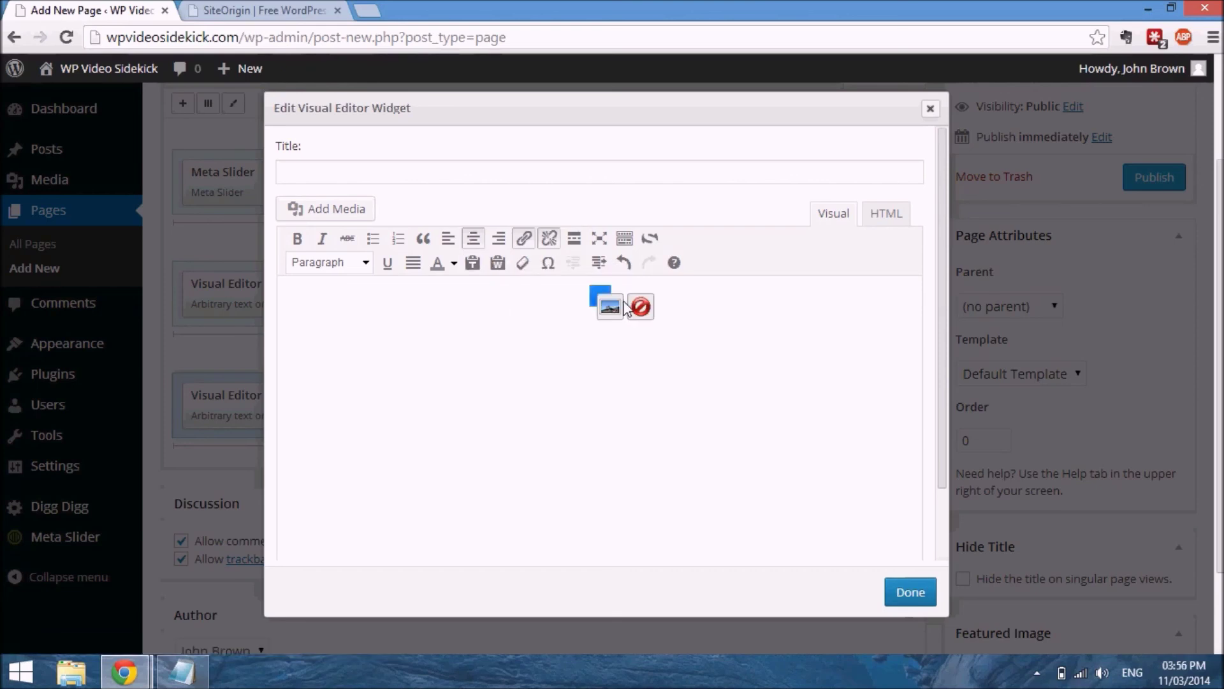
click(721, 342)
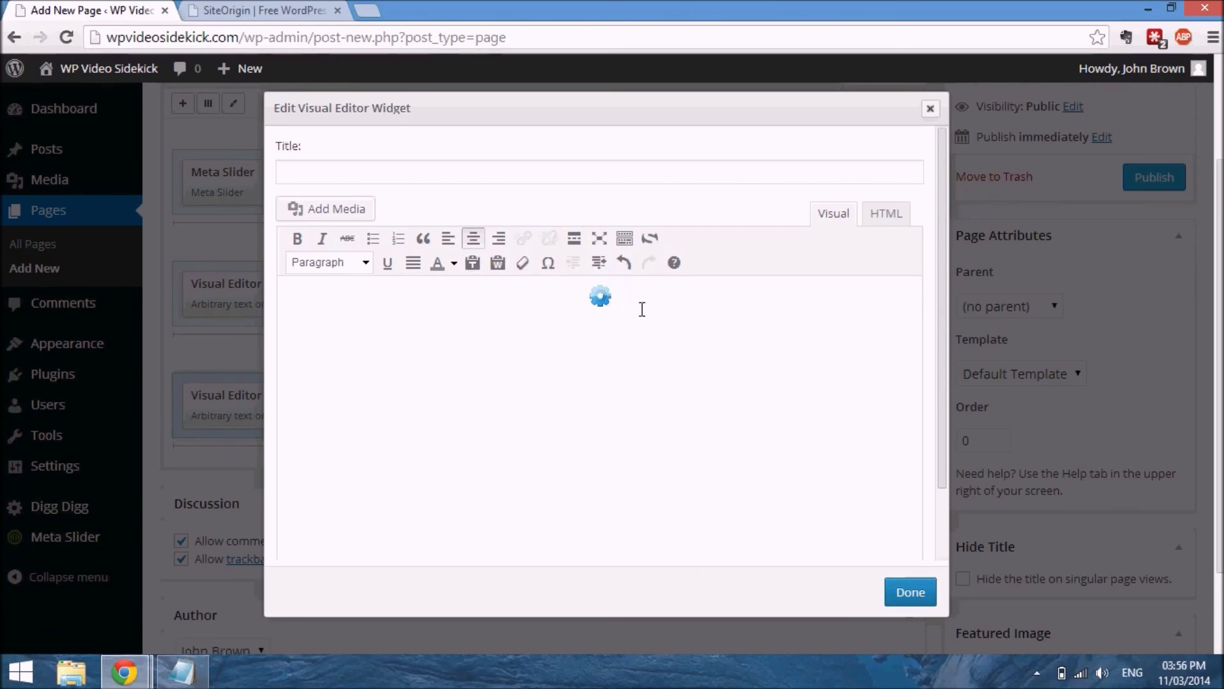
key(ctrl+v)
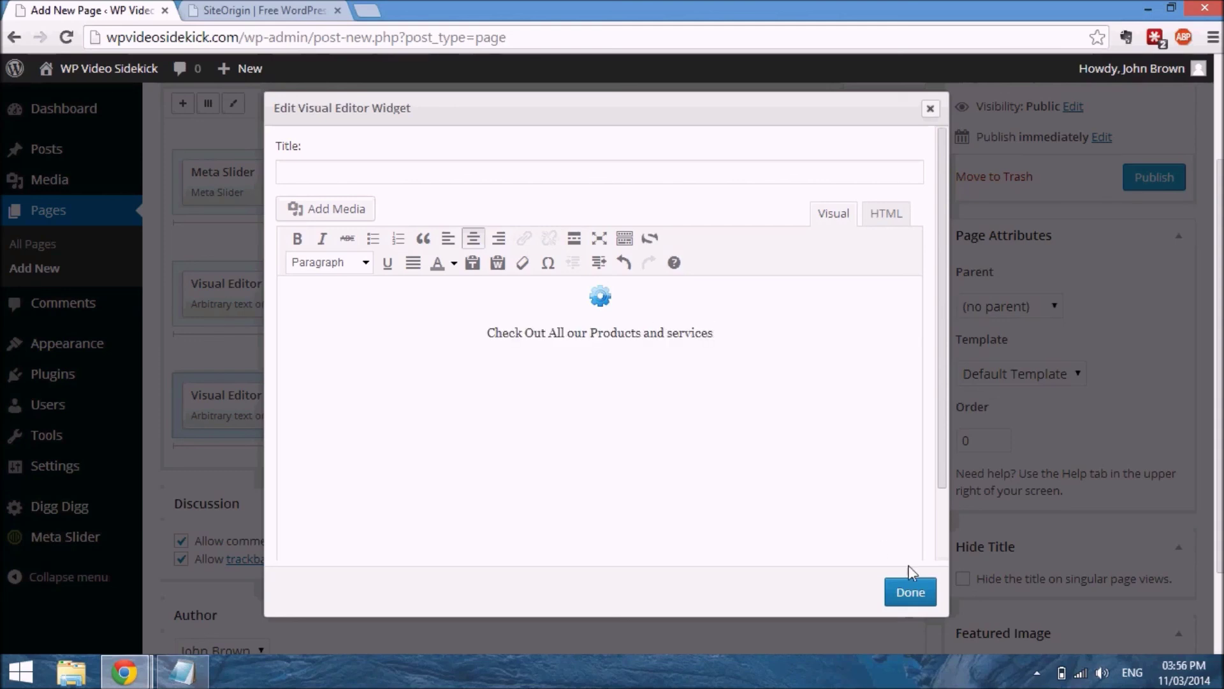
click(910, 594)
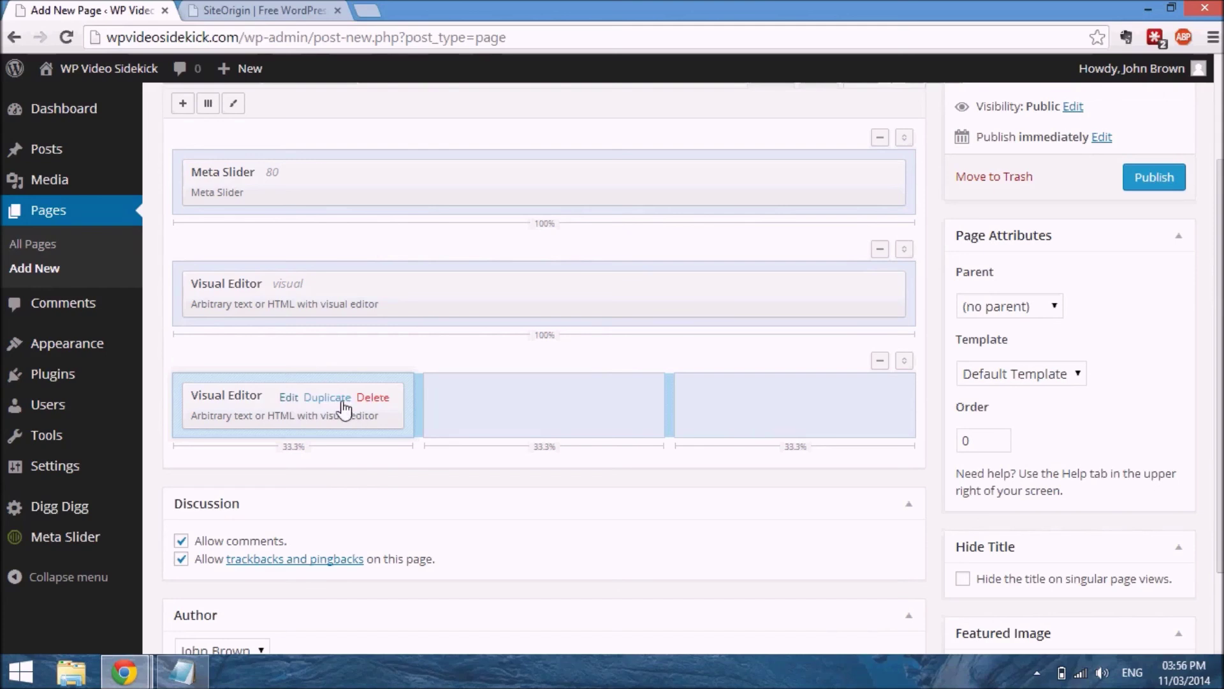
Duplicate the first column's widget into the second and third columns
click(342, 402)
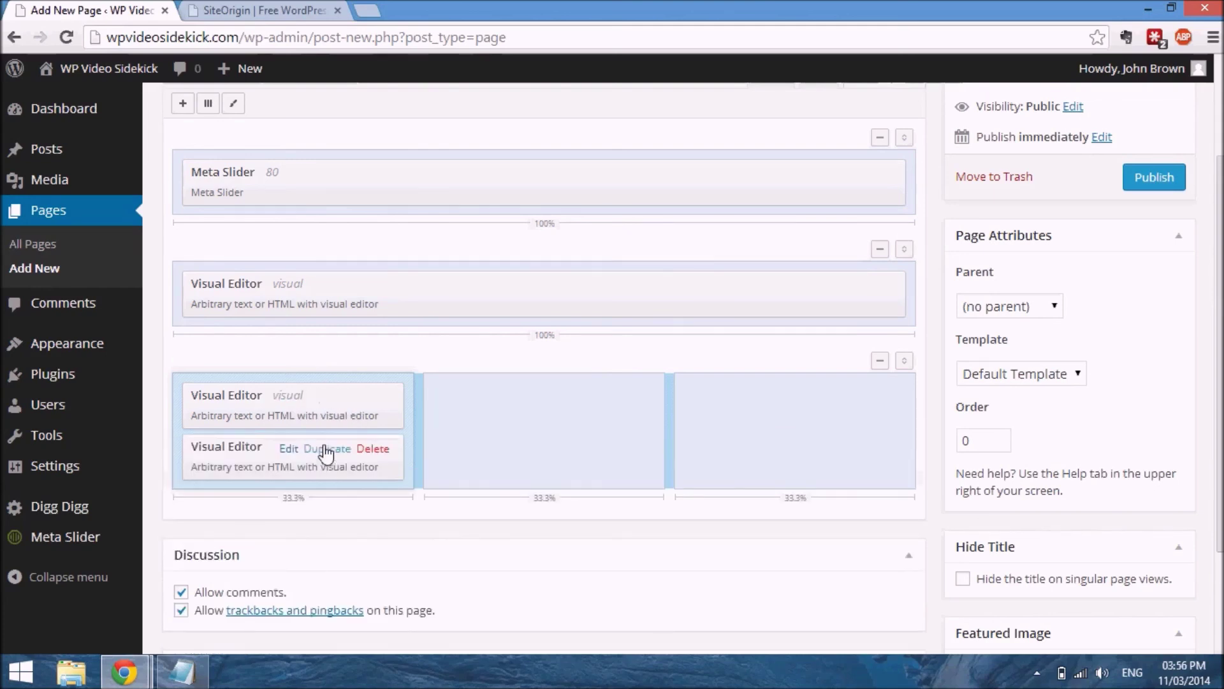
drag(312, 483, 601, 432)
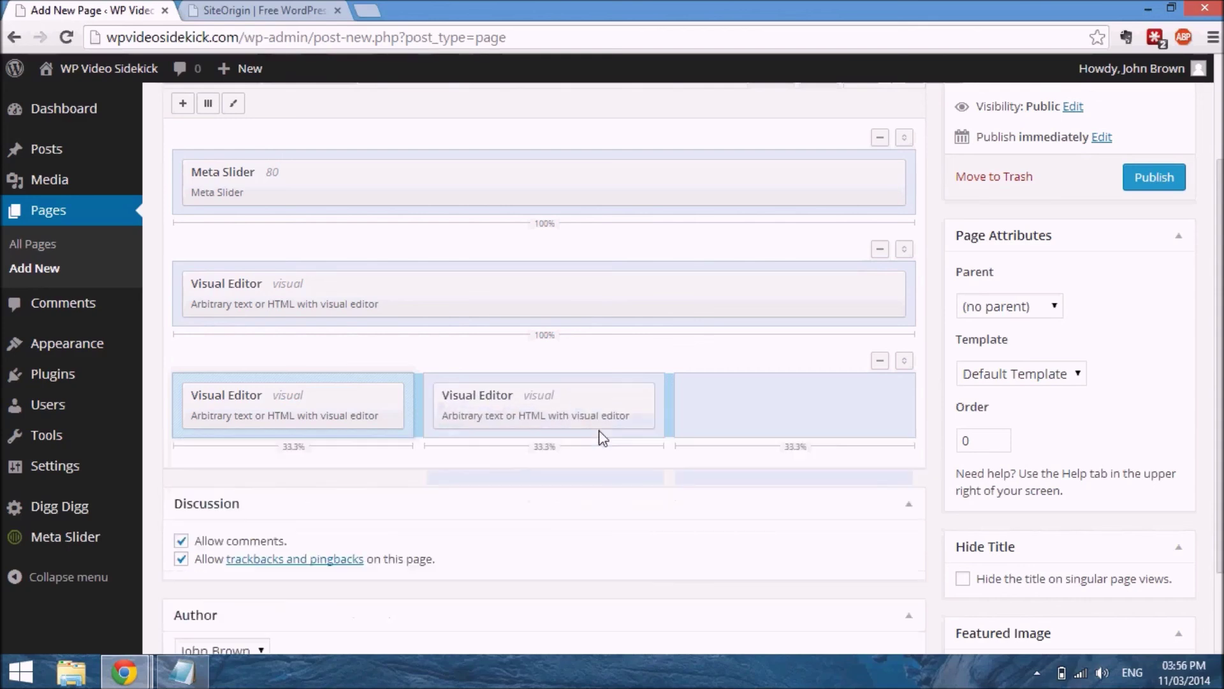
click(326, 398)
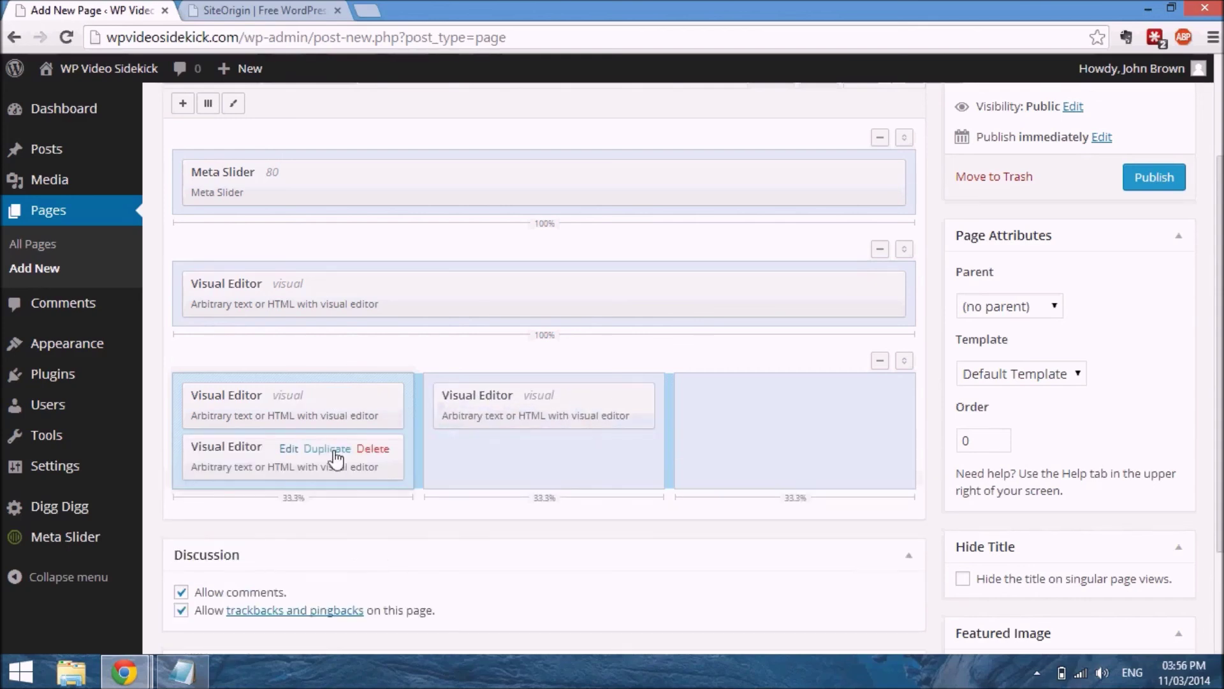
drag(418, 450, 911, 398)
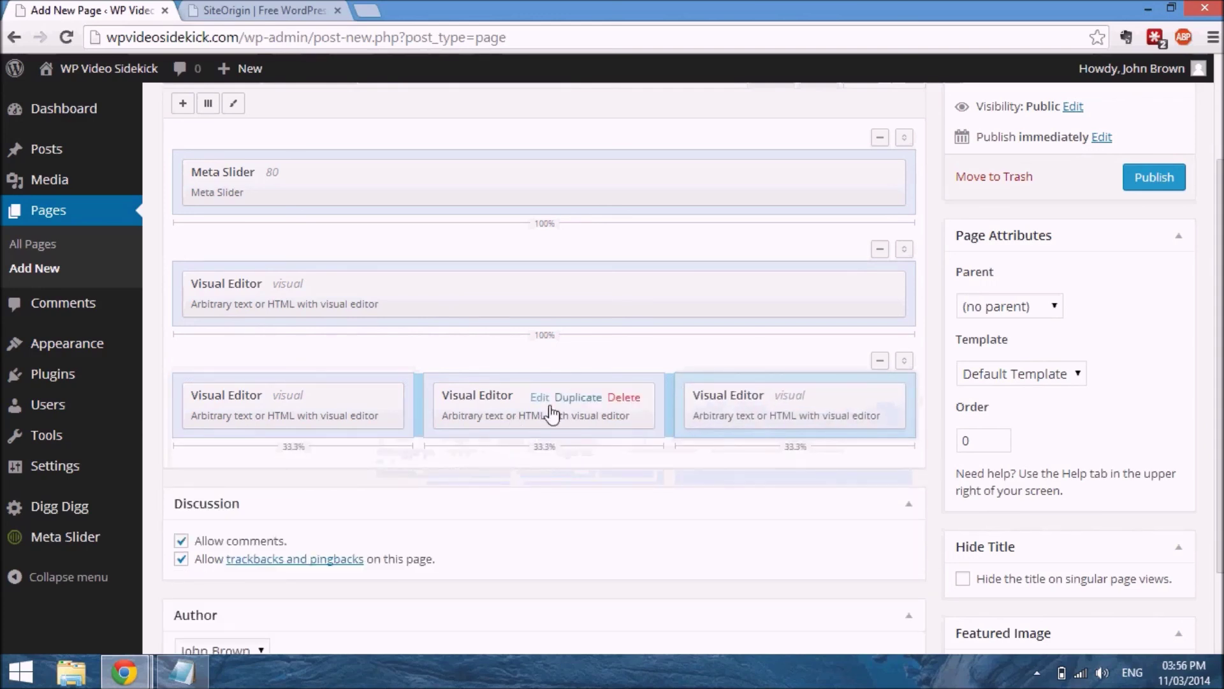
click(537, 399)
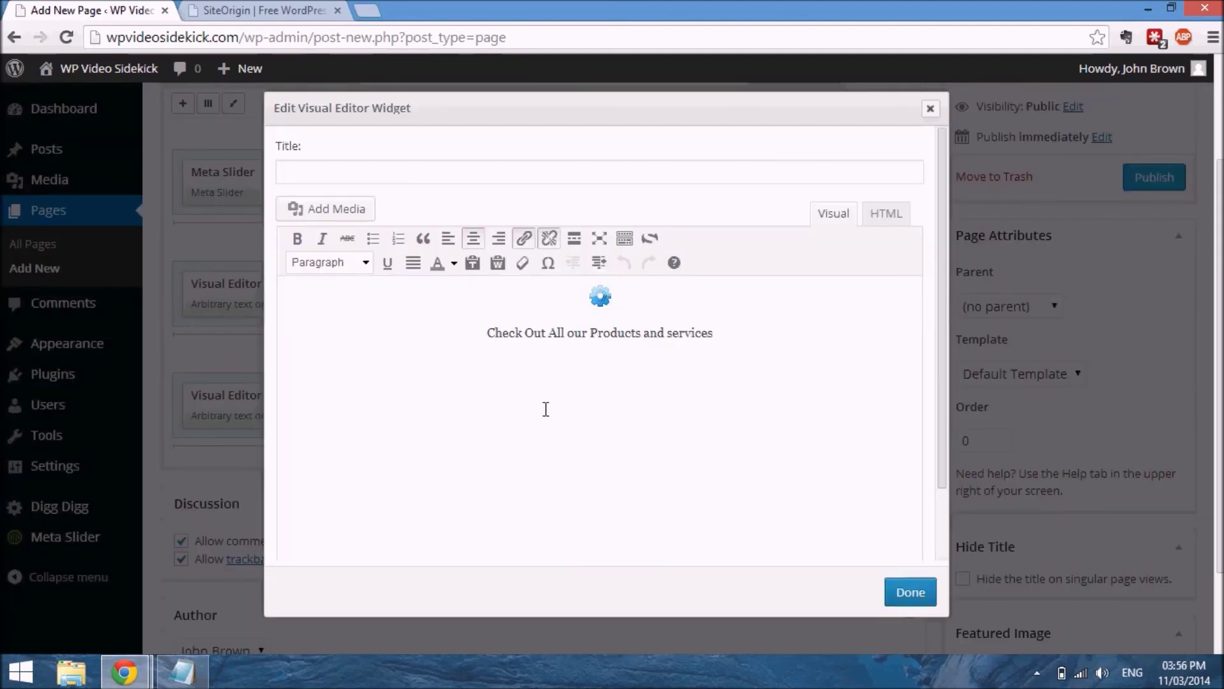
Delete the middle widget's gear image and insert the About.png info icon above the text
click(603, 298)
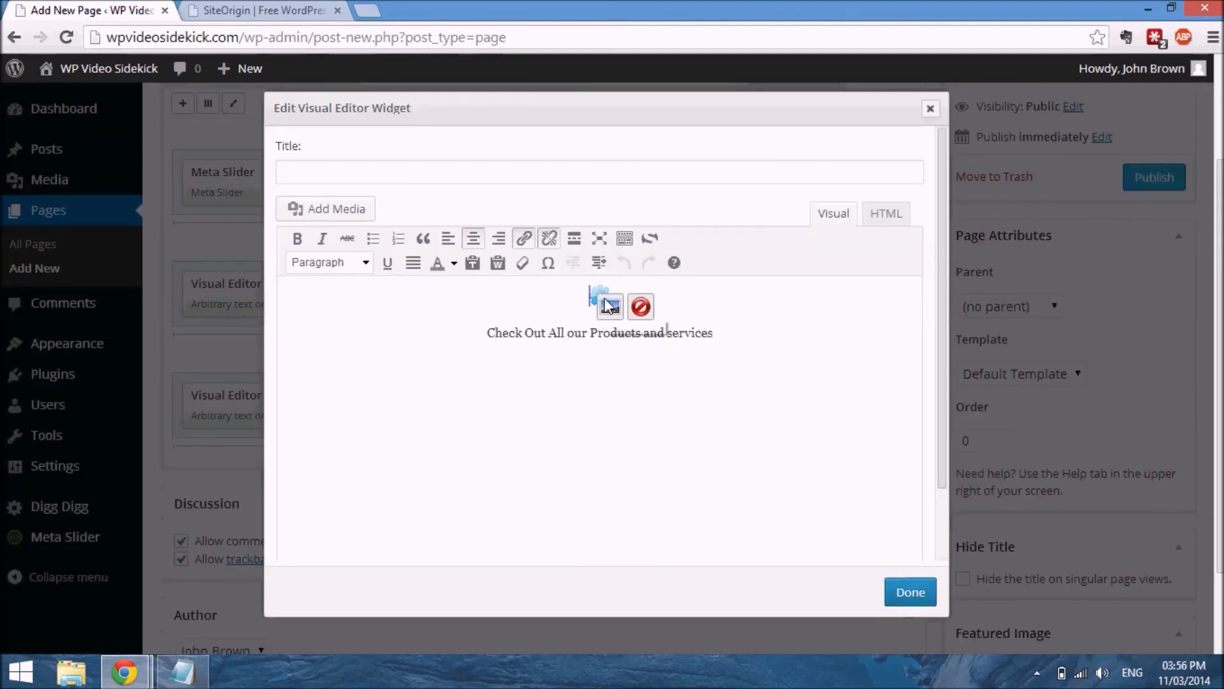
click(640, 306)
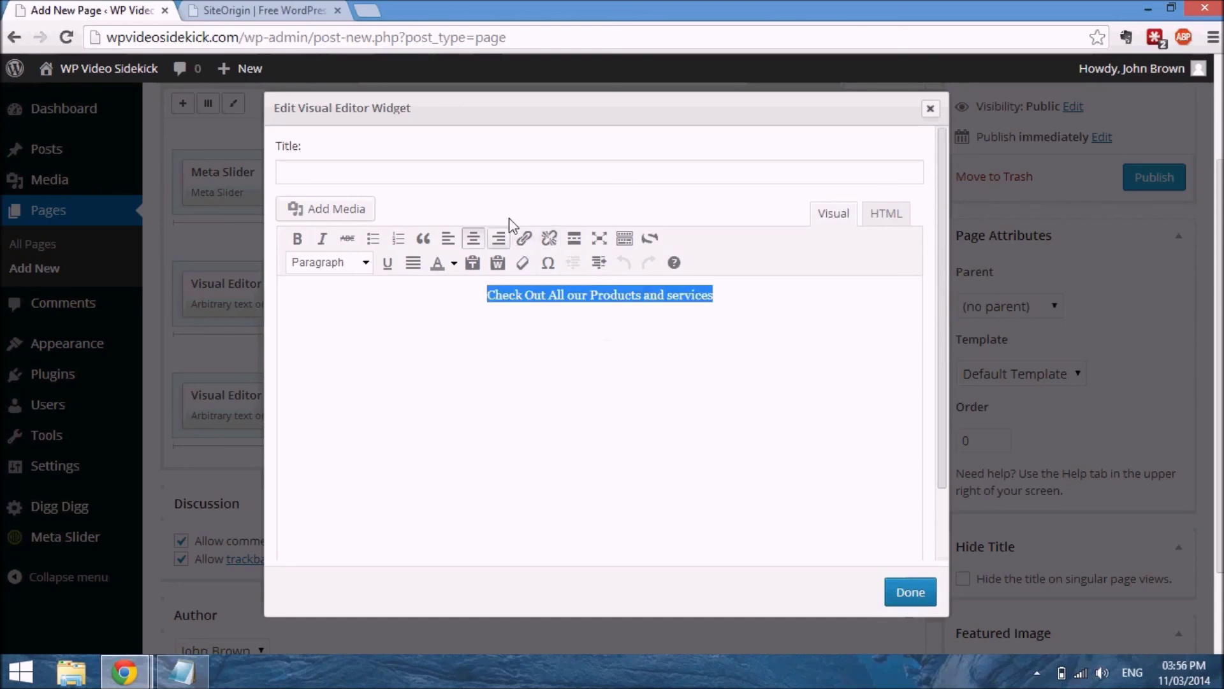
click(495, 301)
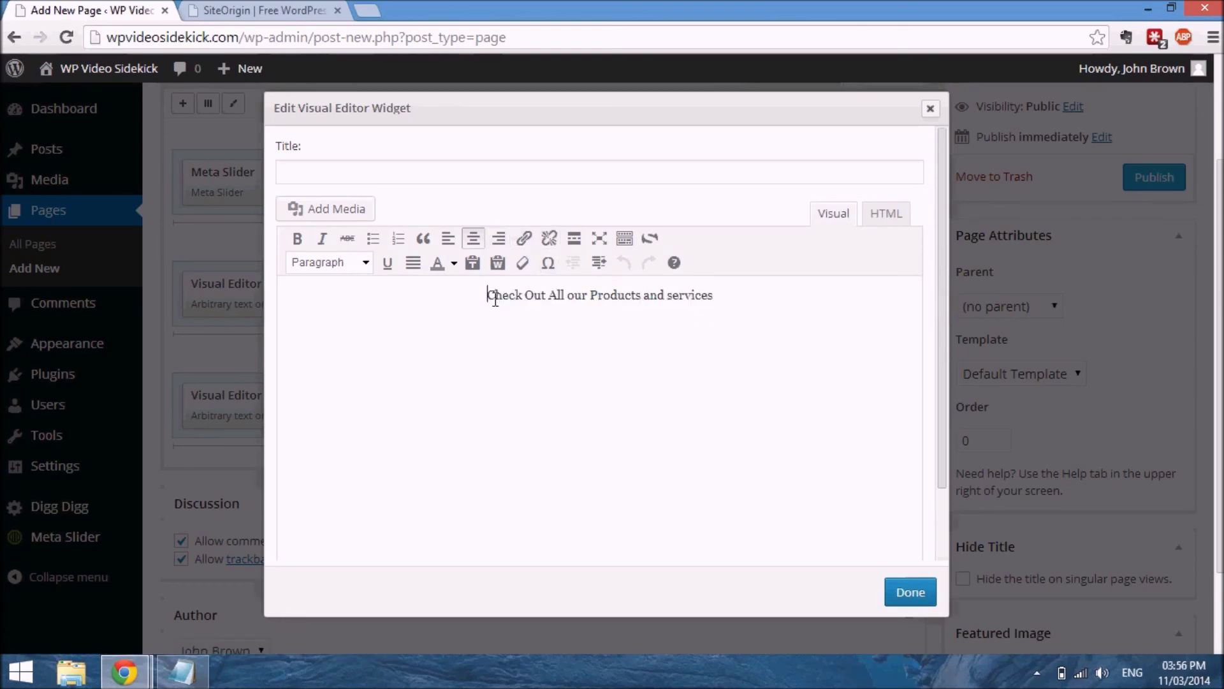
key(Return)
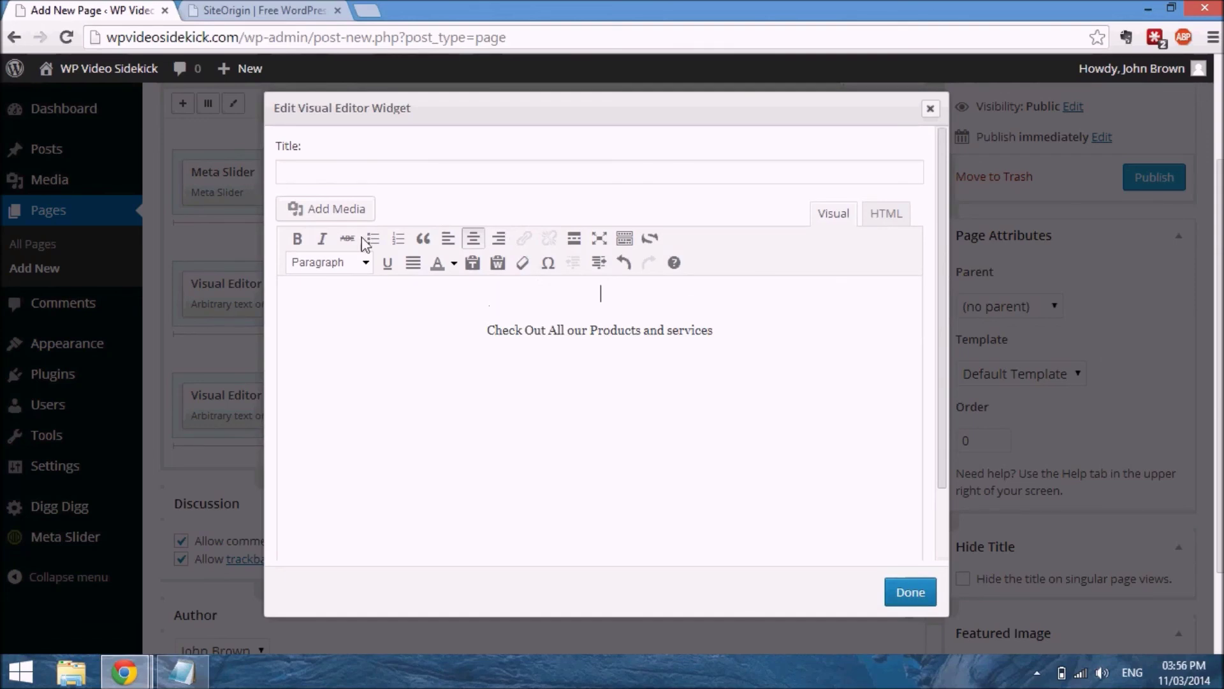
click(327, 218)
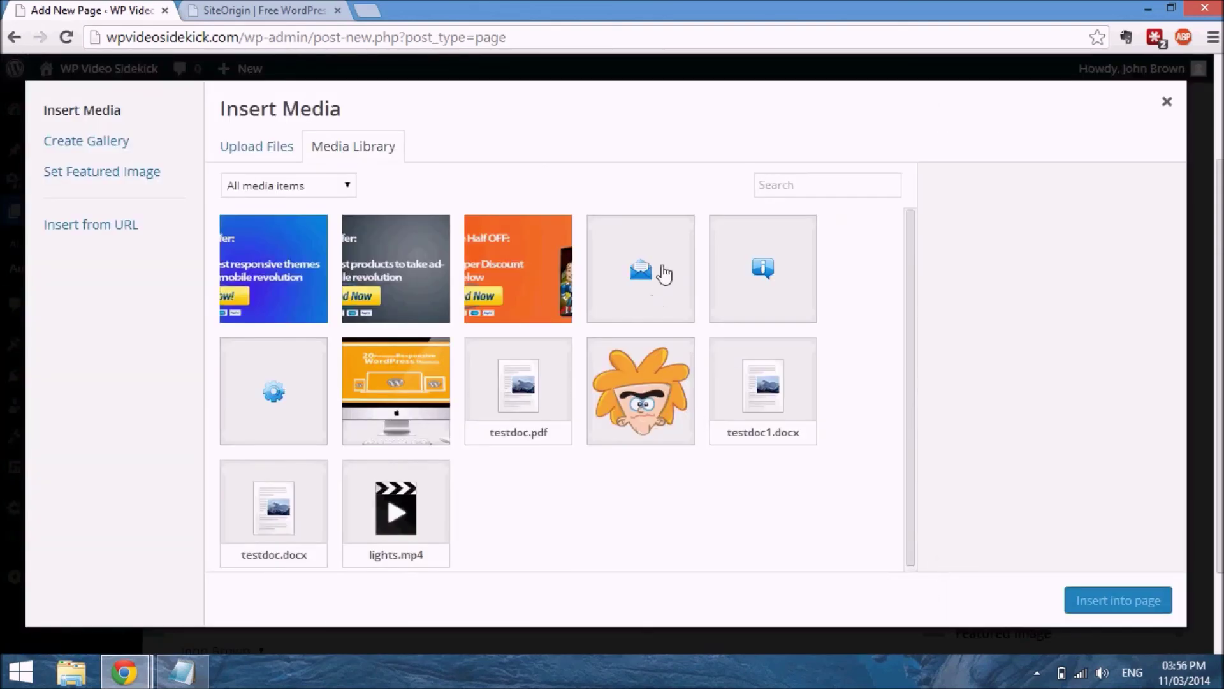
click(778, 272)
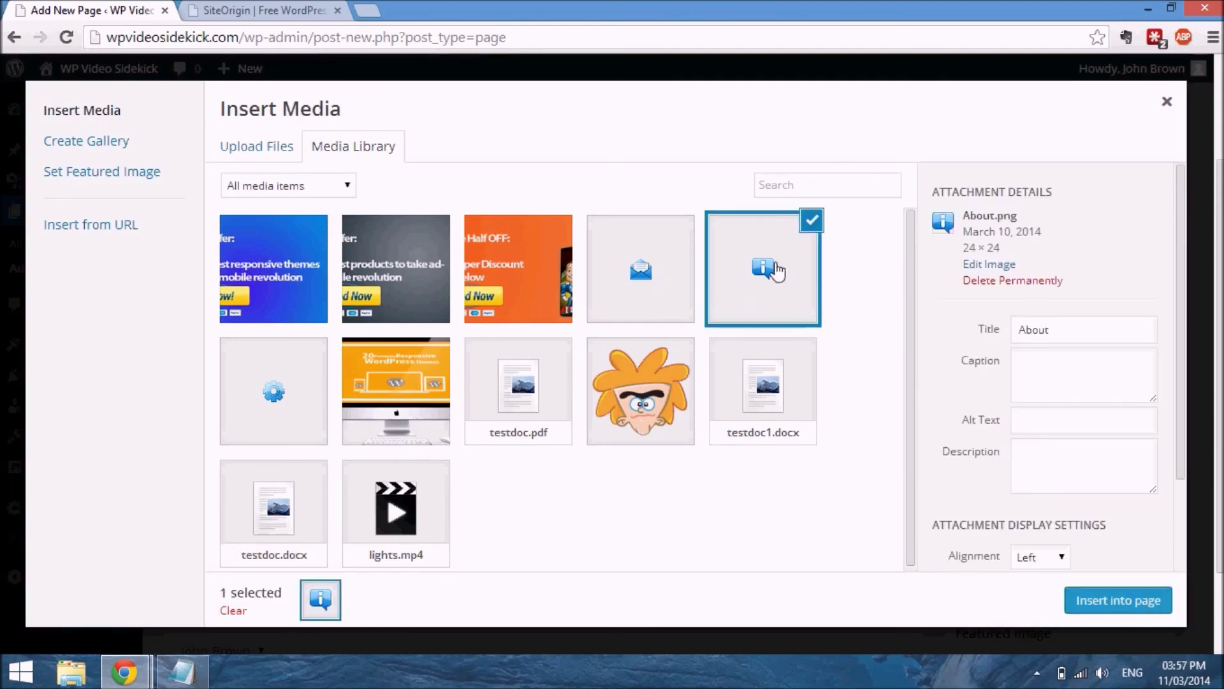
click(1097, 604)
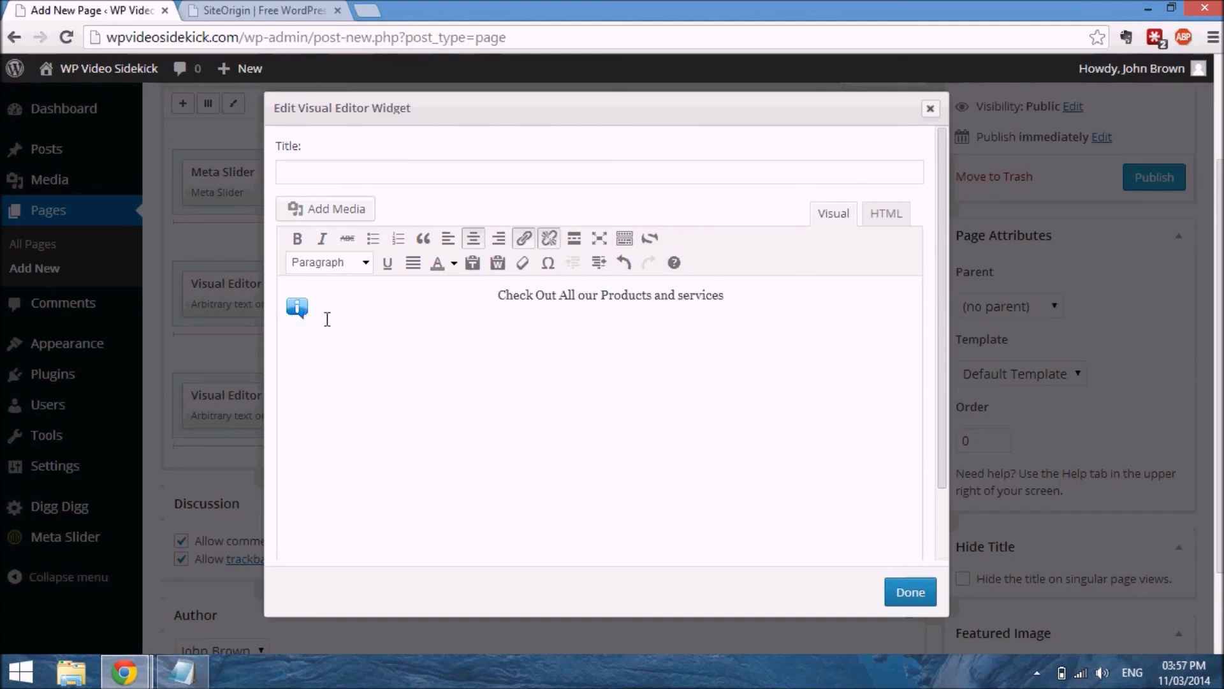
Centre the About info icon and paste the products and services line back beneath it
drag(498, 296, 761, 330)
key(ctrl+c)
key(Delete)
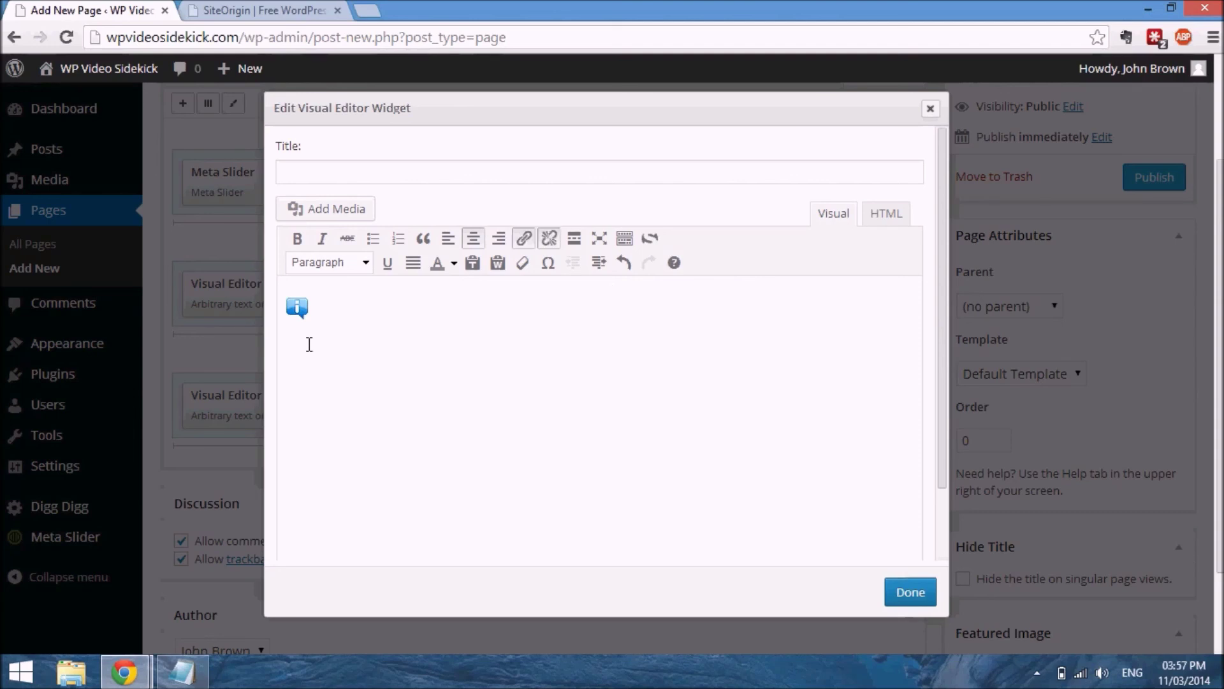
click(297, 309)
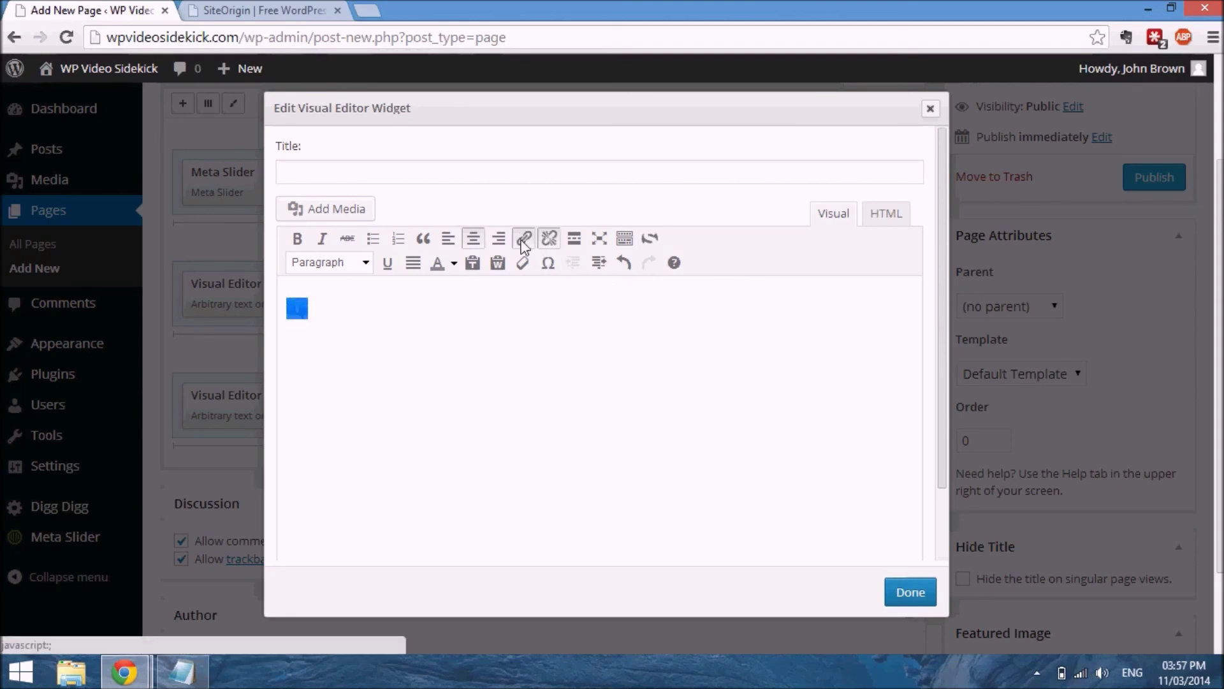
click(475, 245)
click(610, 334)
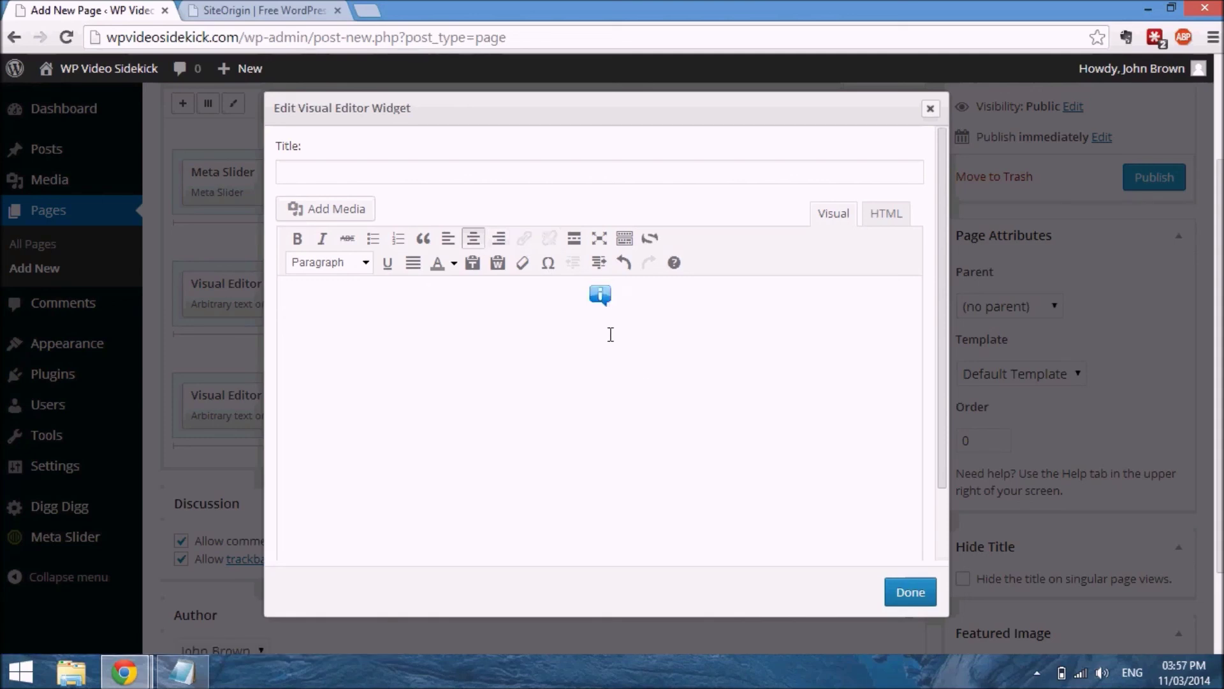
key(ctrl+v)
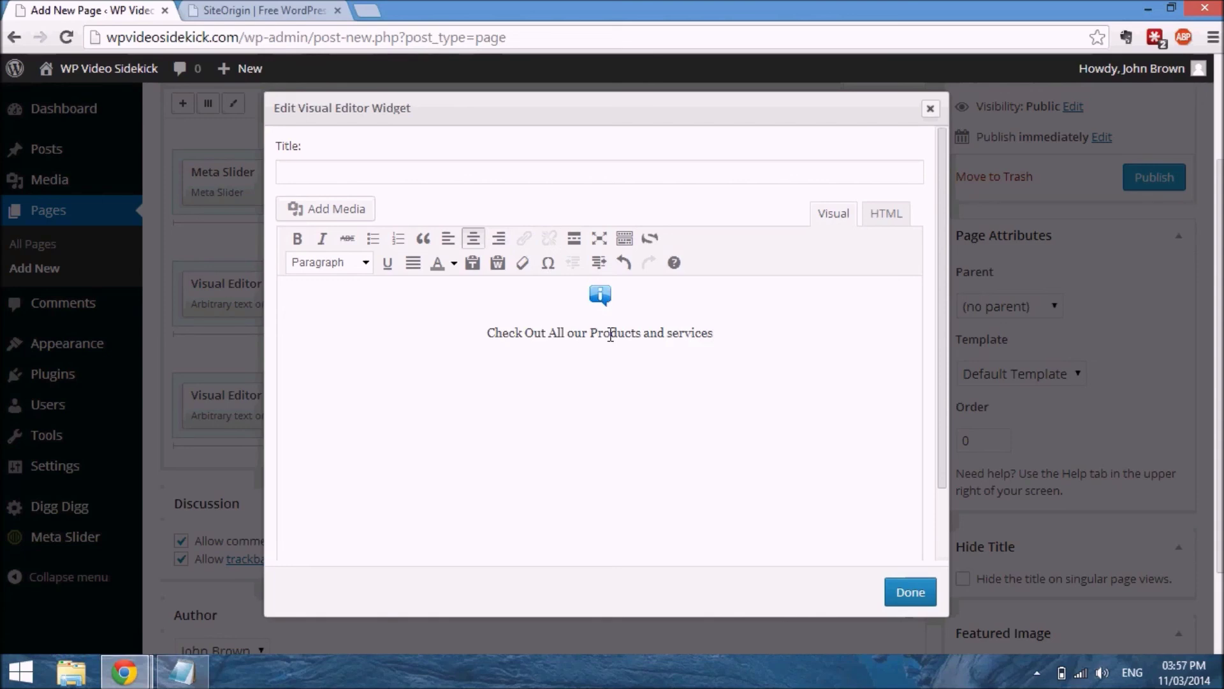
Replace the line under the info icon with the family-owned business paragraph from Notepad and save
click(186, 680)
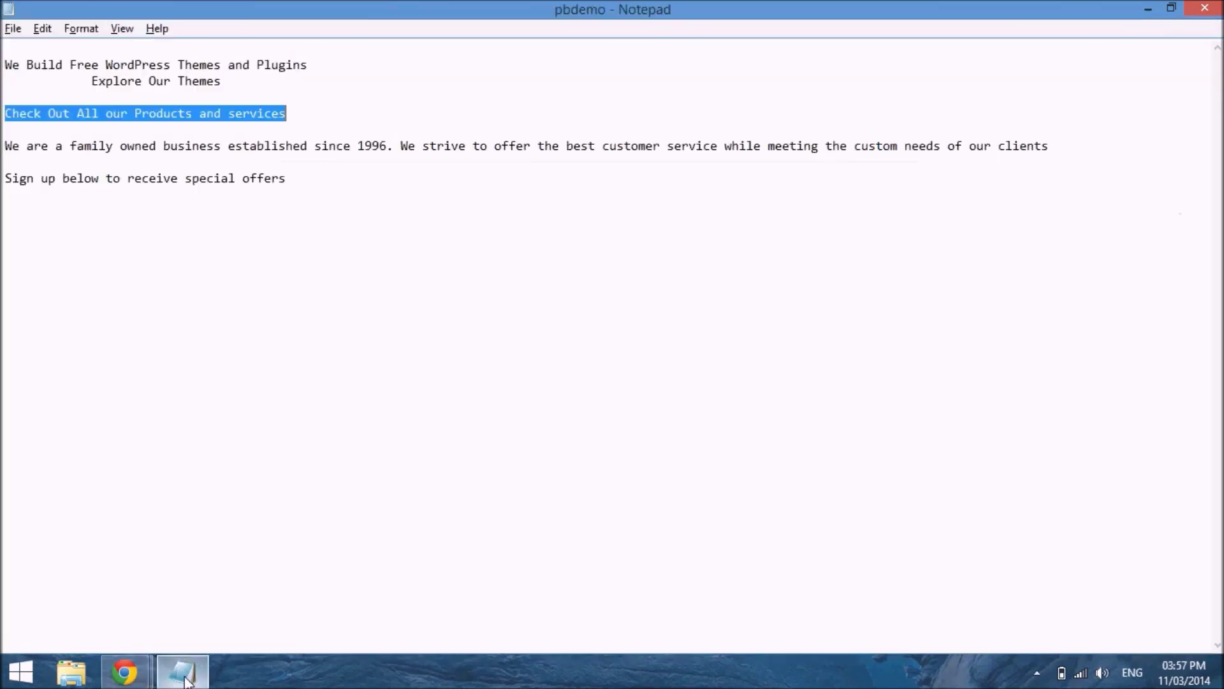
drag(13, 151, 408, 147)
drag(591, 176, 1055, 158)
key(ctrl+c)
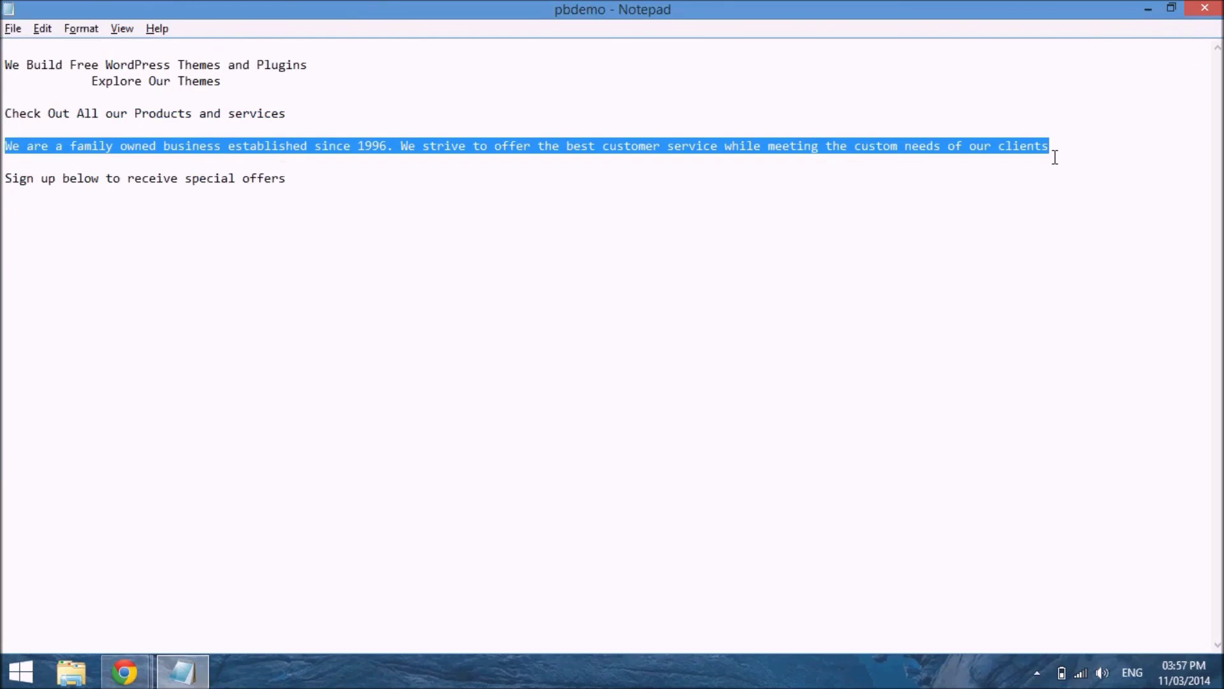
key(alt+Tab)
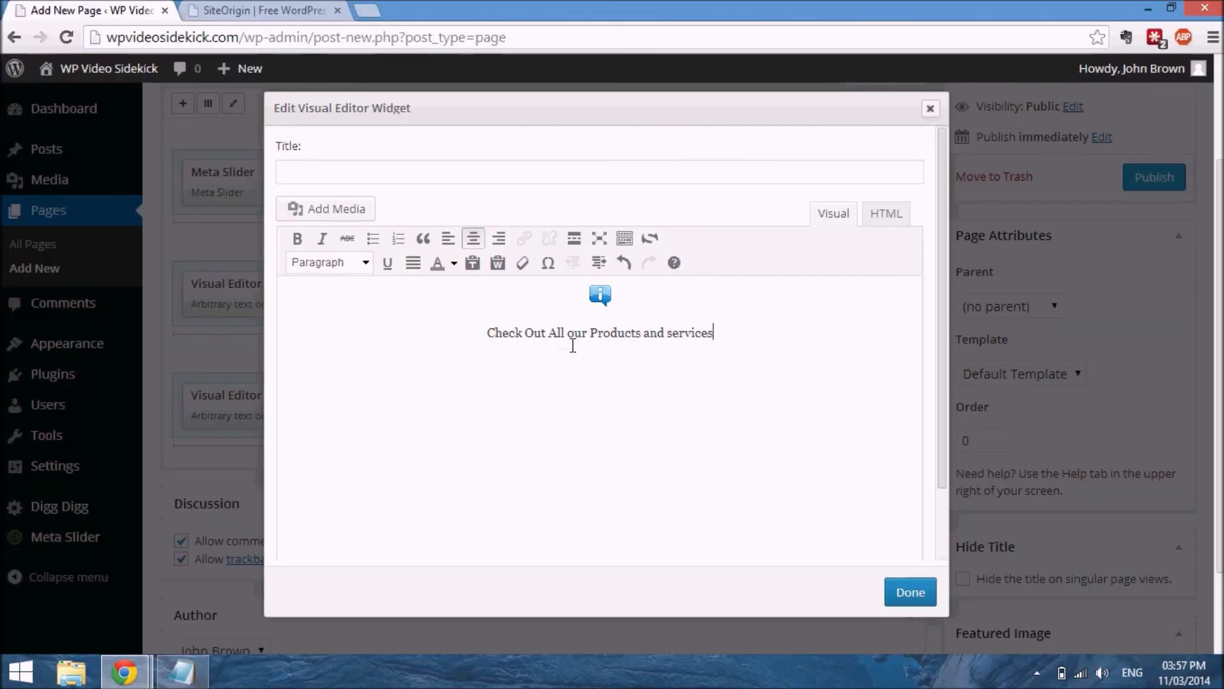
shift+click(505, 332)
shift+click(495, 332)
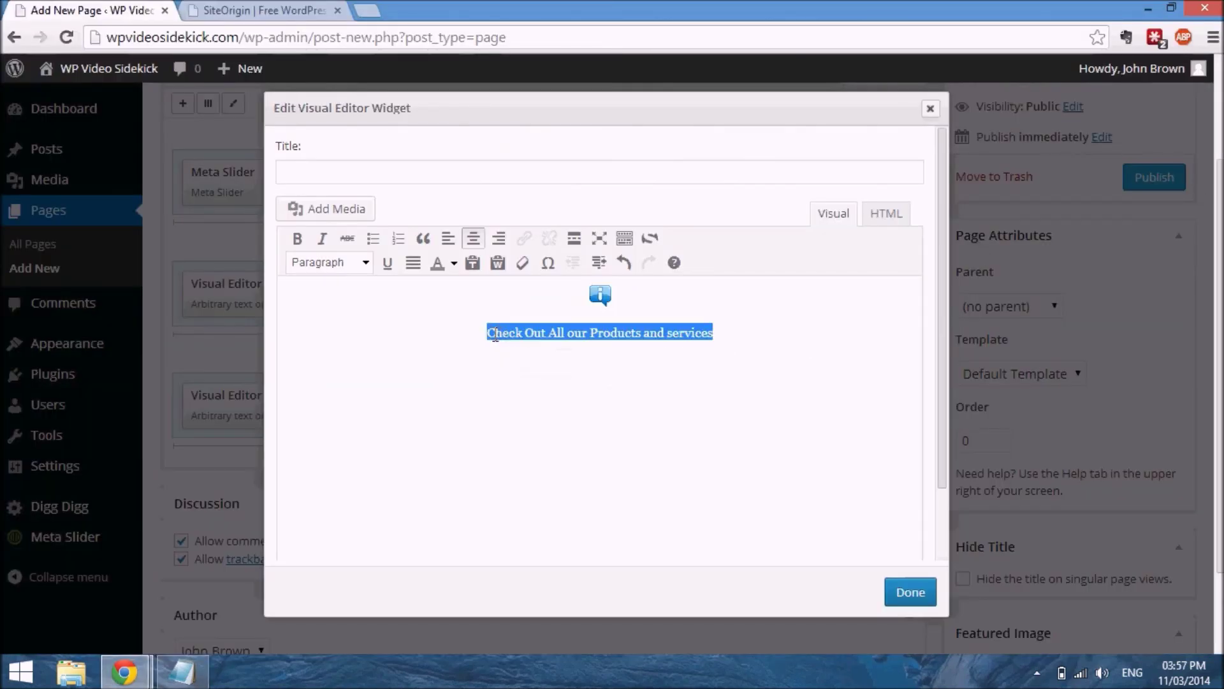
key(ctrl+v)
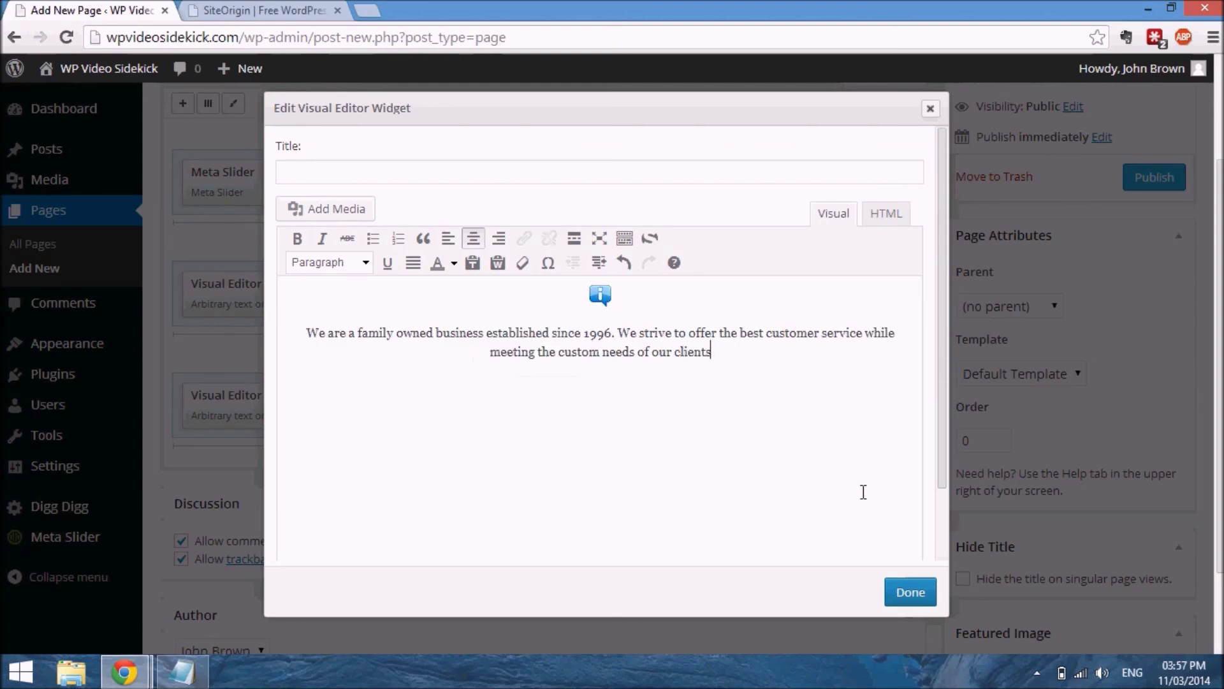
click(910, 592)
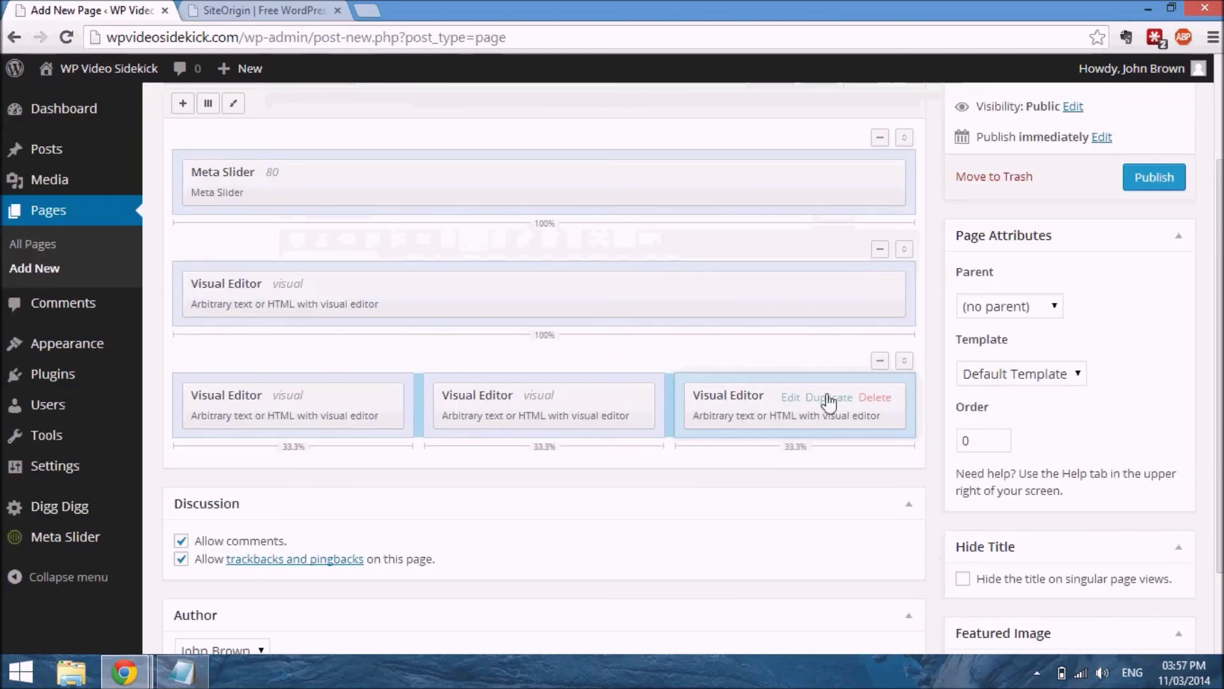
Review the Application.png gear image's advanced settings in the third widget, closing without changes
click(799, 399)
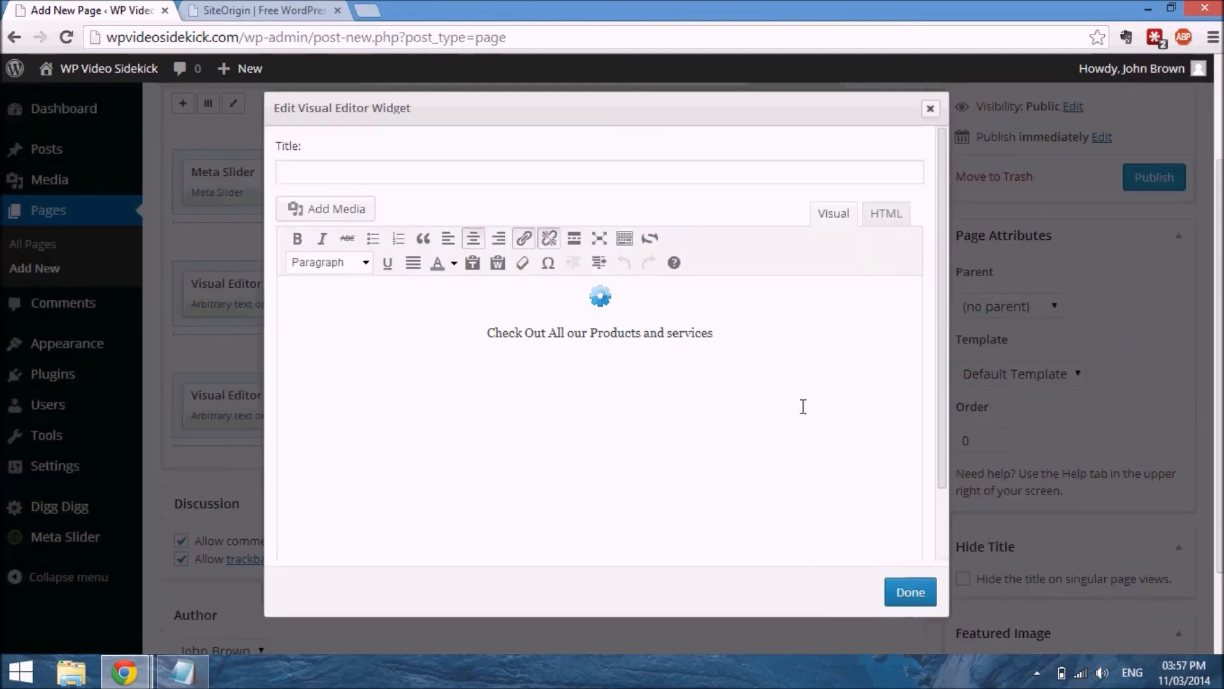
click(602, 300)
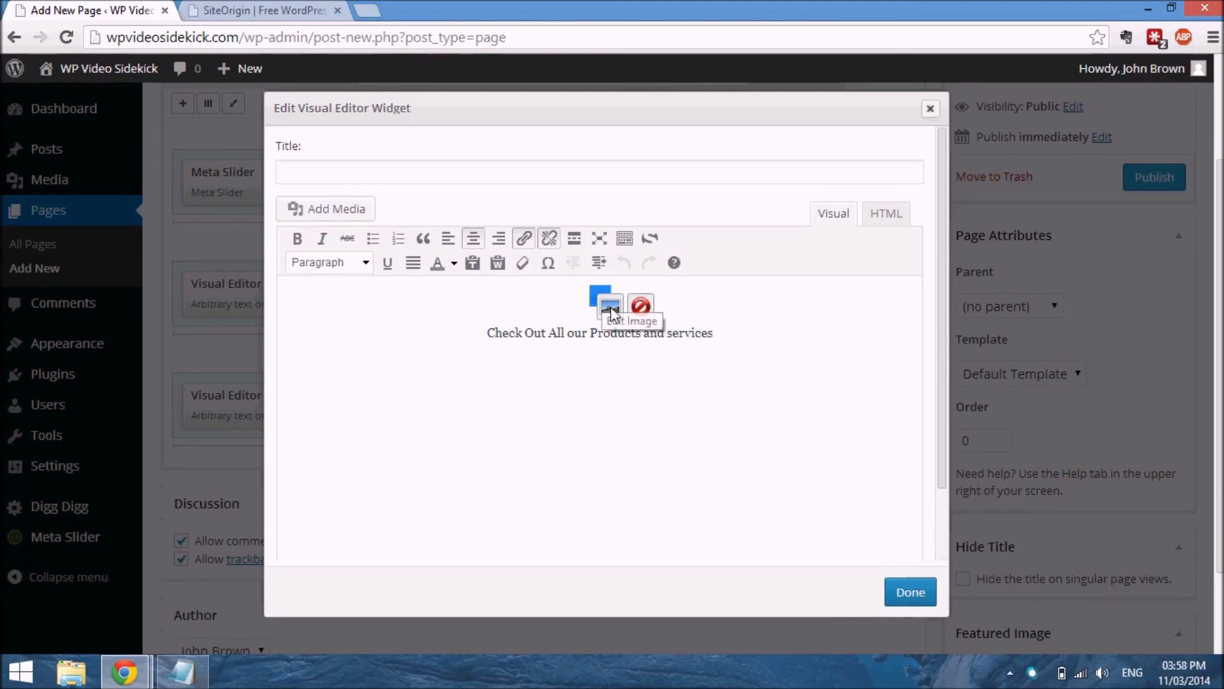
click(606, 307)
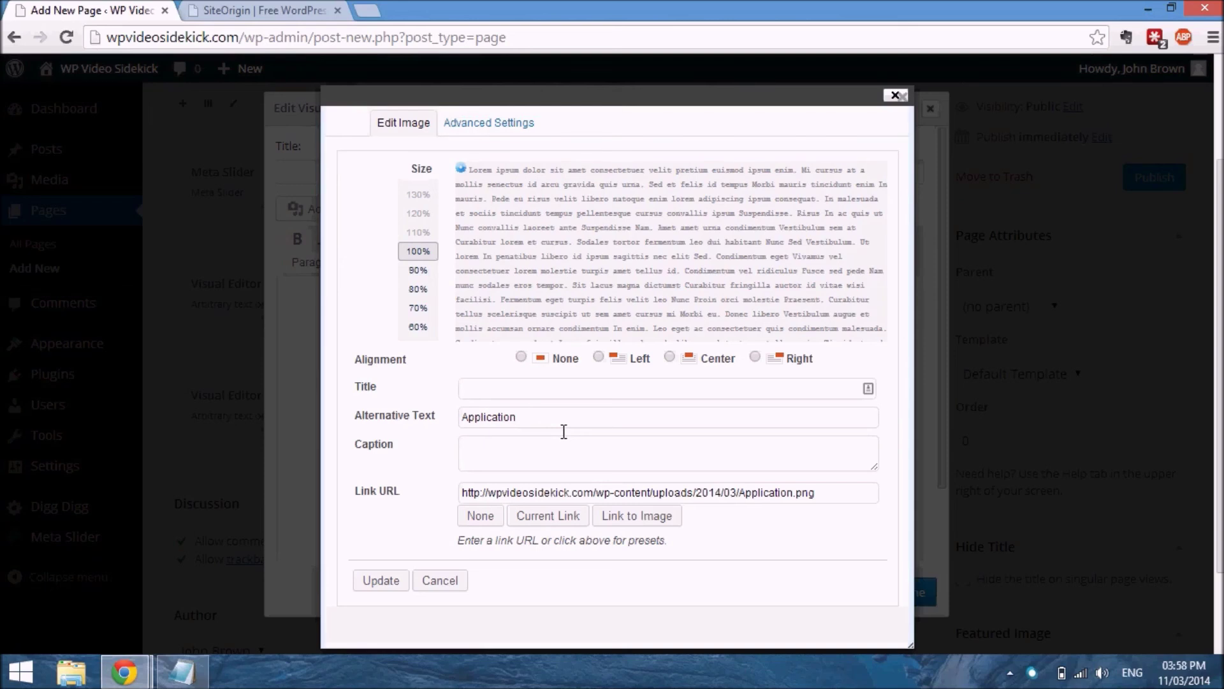
scroll(564, 432, down, 2)
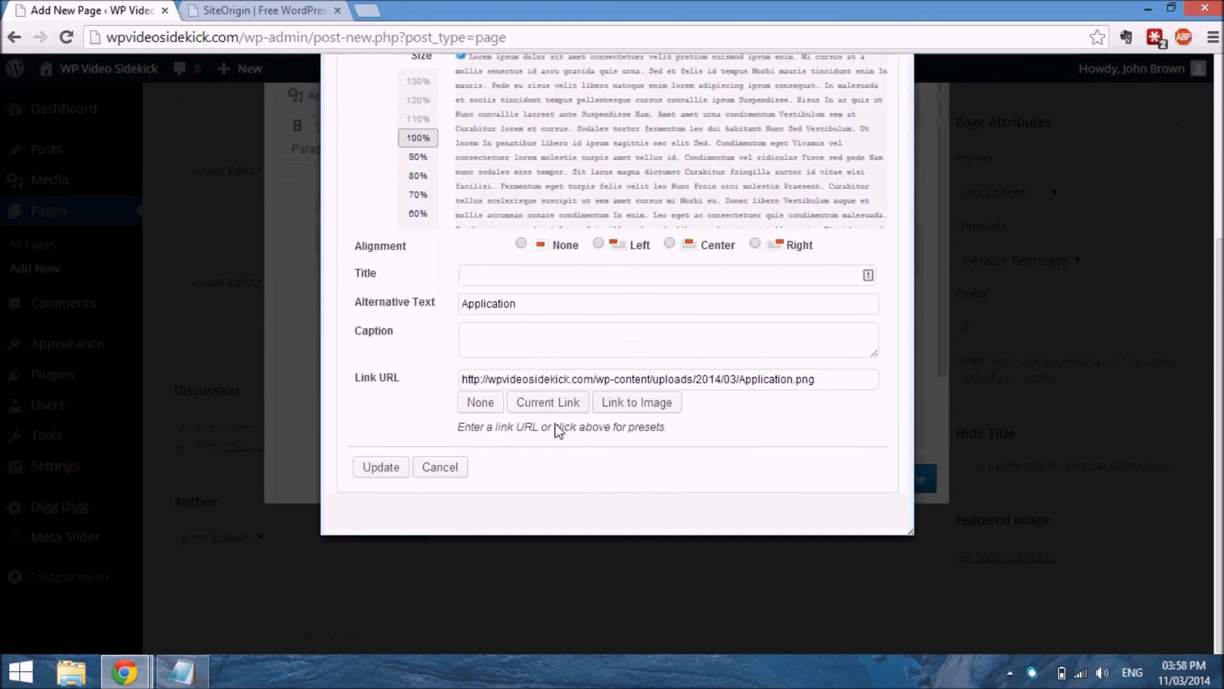
scroll(560, 431, up, 5)
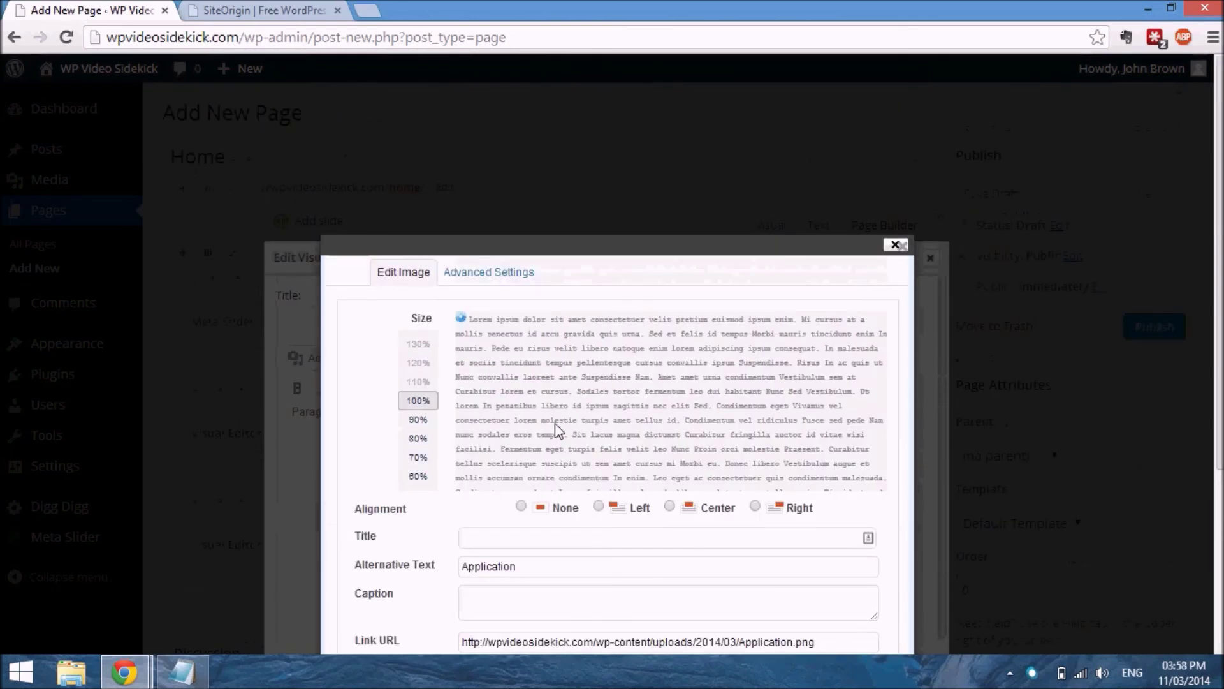
click(492, 274)
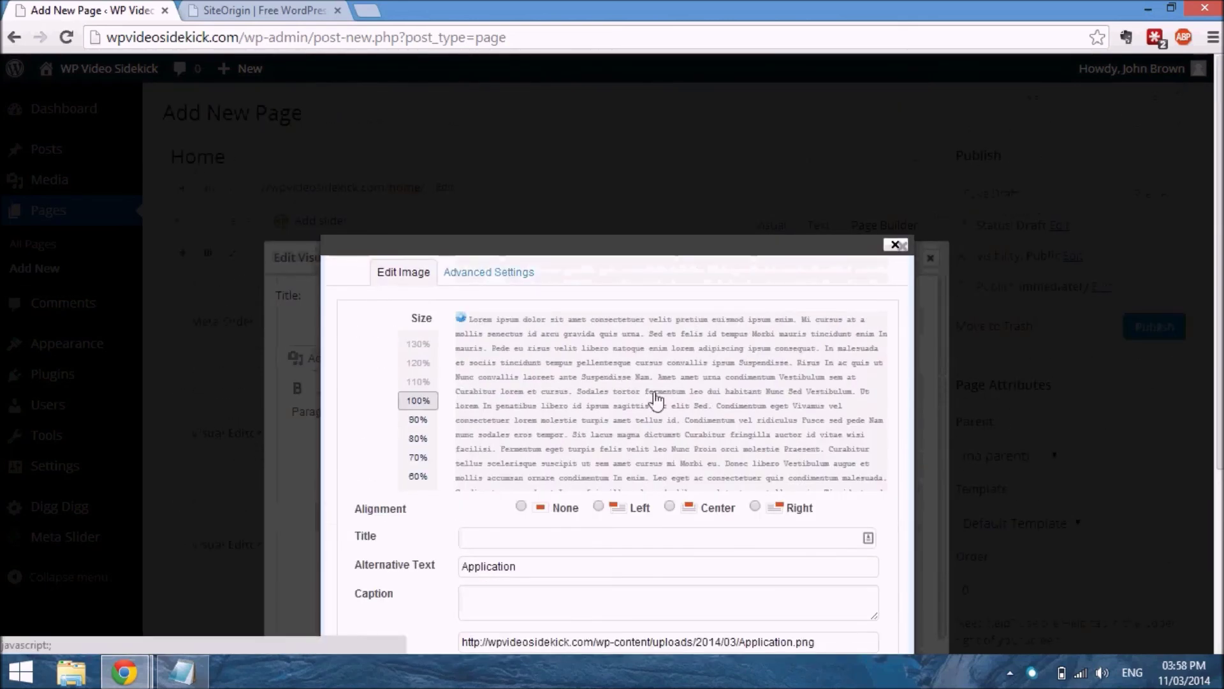
scroll(648, 495, down, 3)
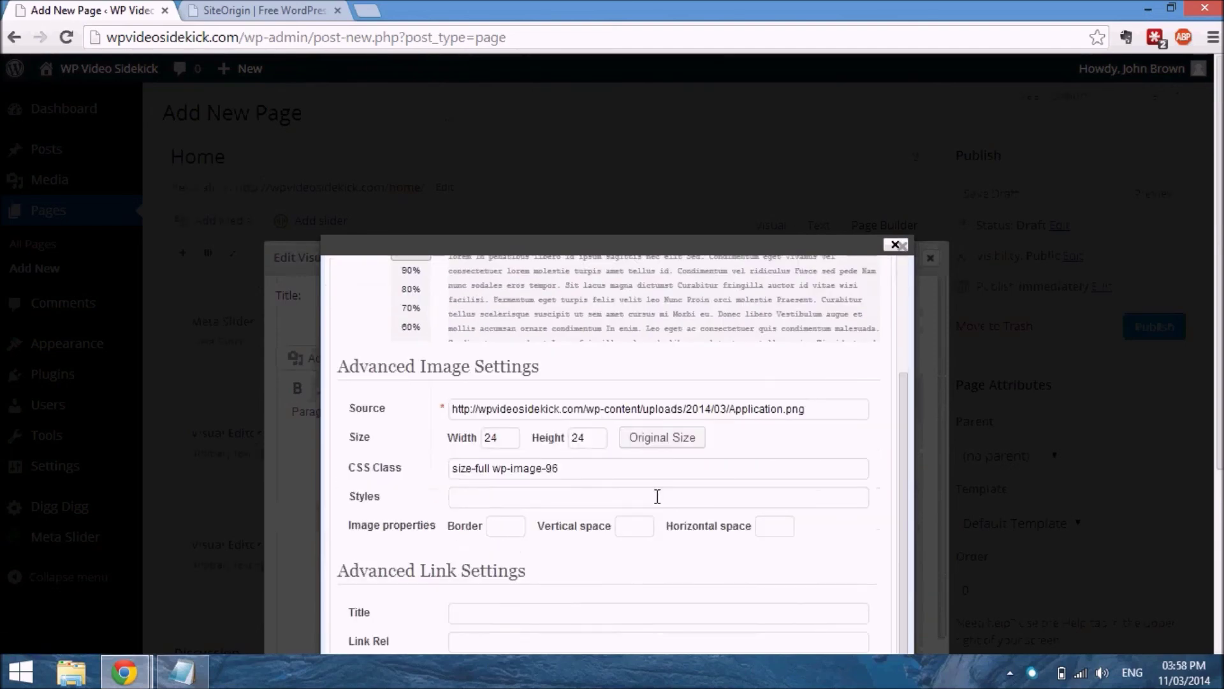
scroll(657, 496, down, 5)
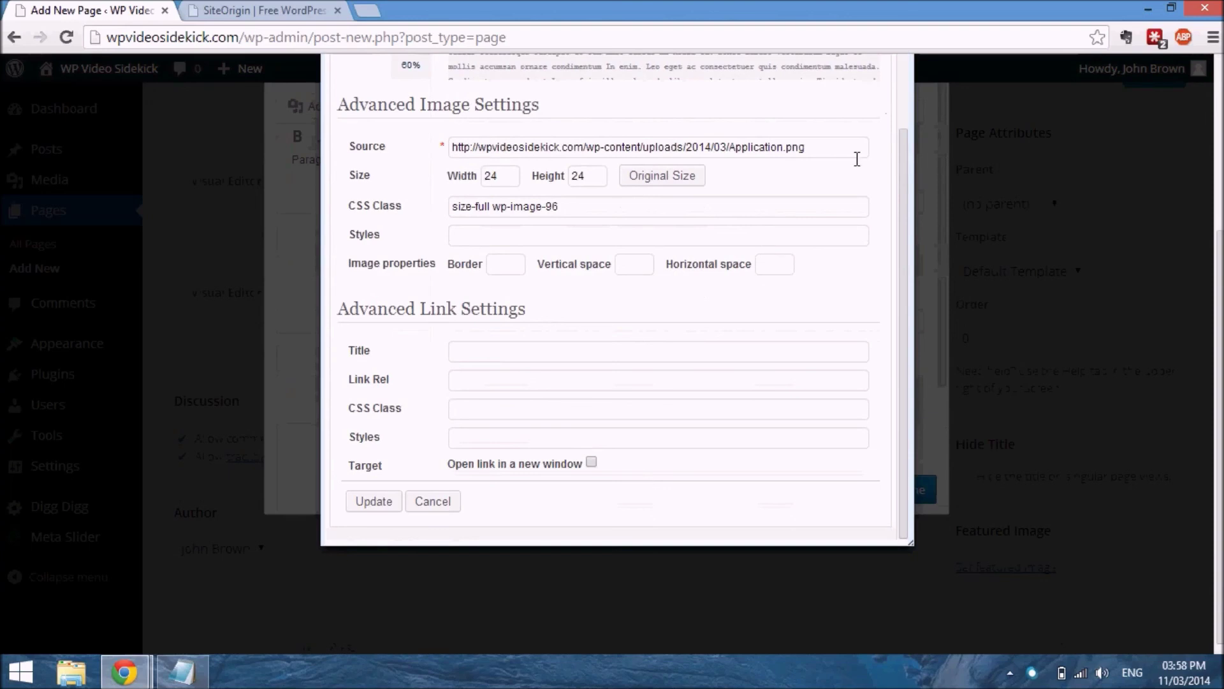
scroll(848, 151, up, 8)
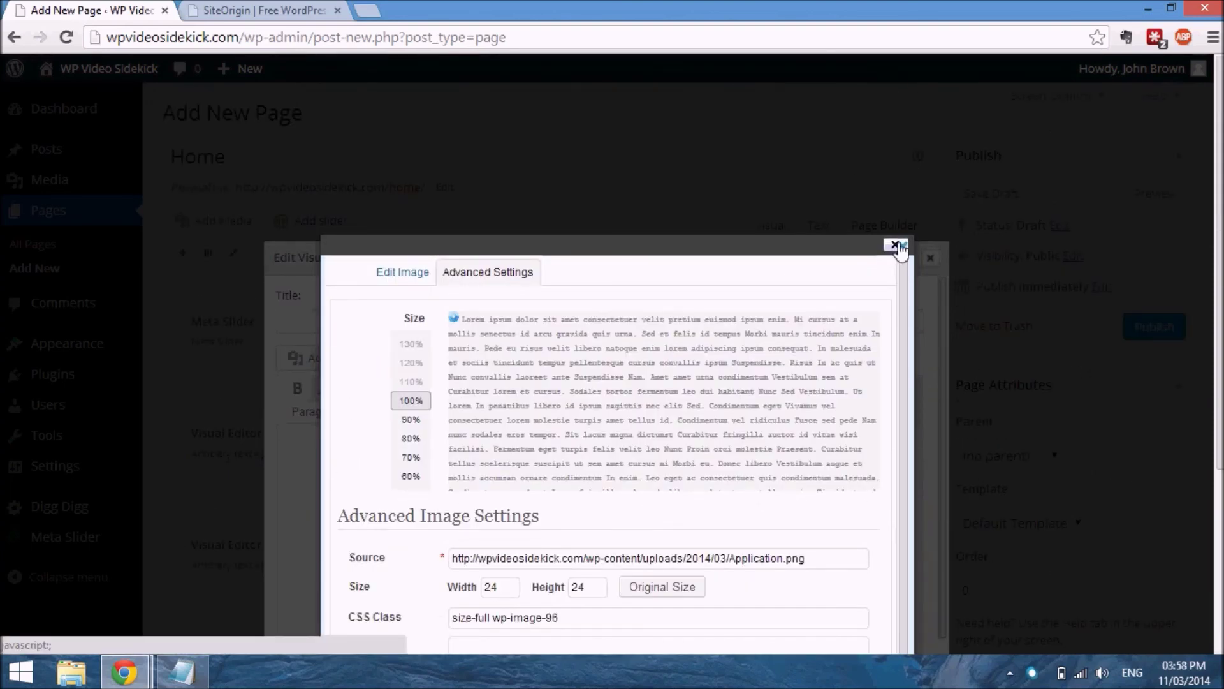
click(895, 246)
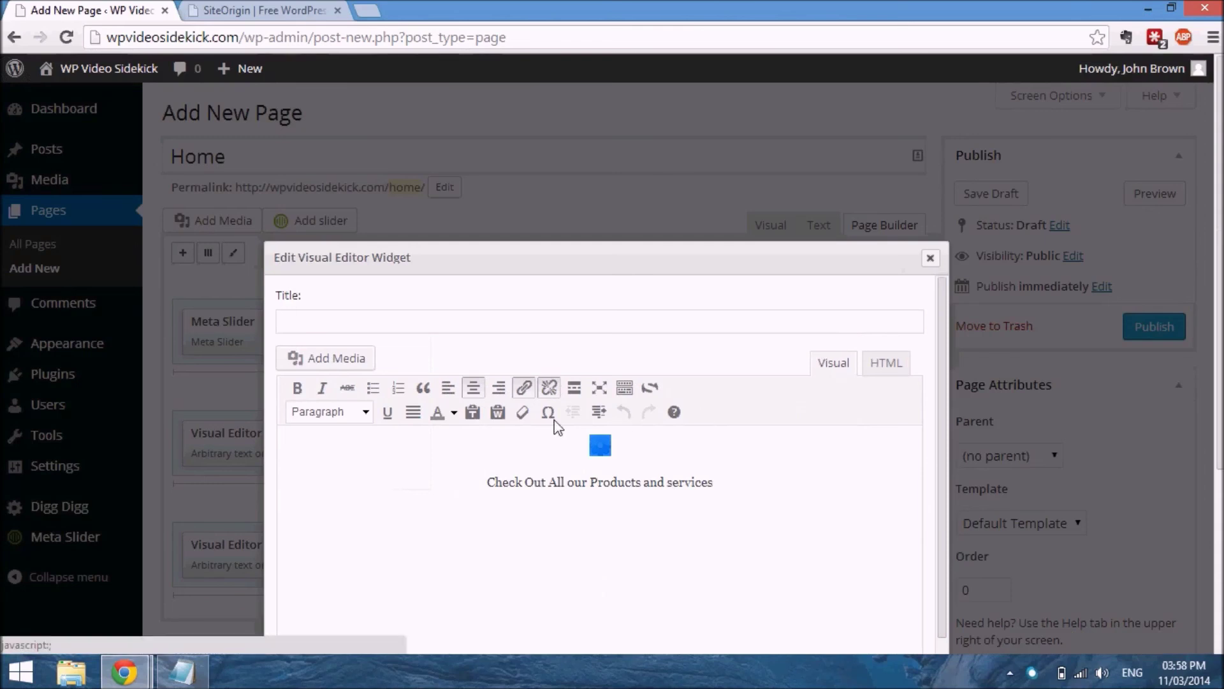
Insert the Mail.png icon into the third column's widget
click(333, 360)
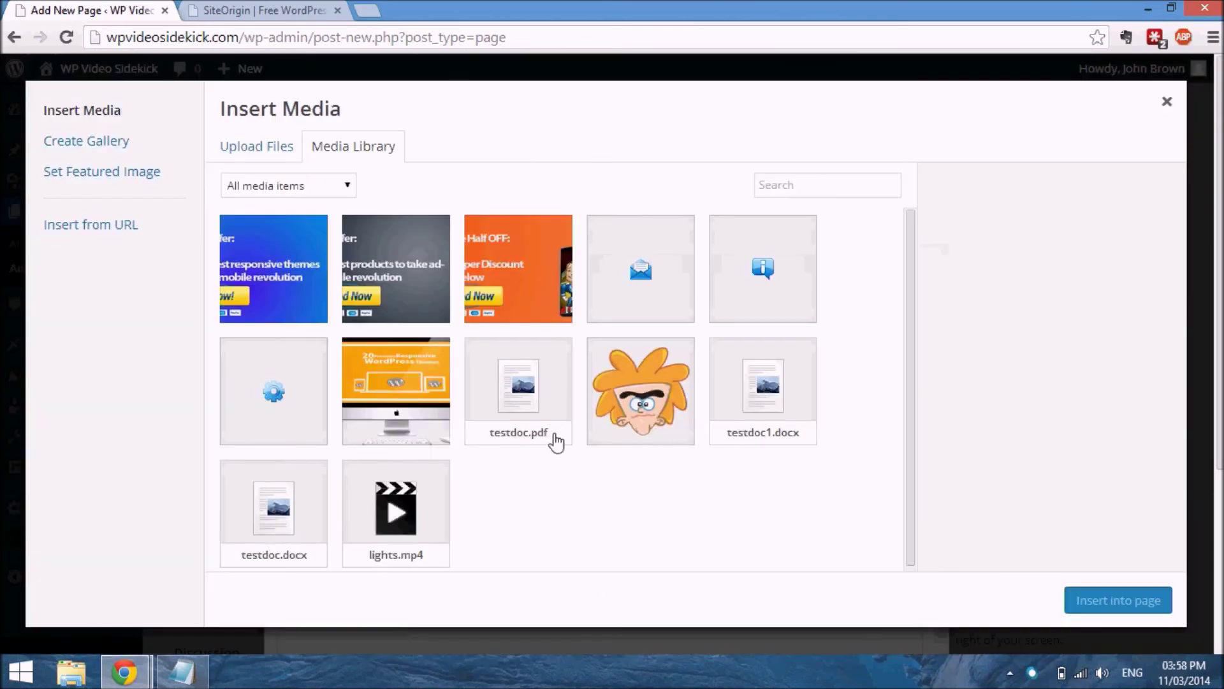
click(656, 292)
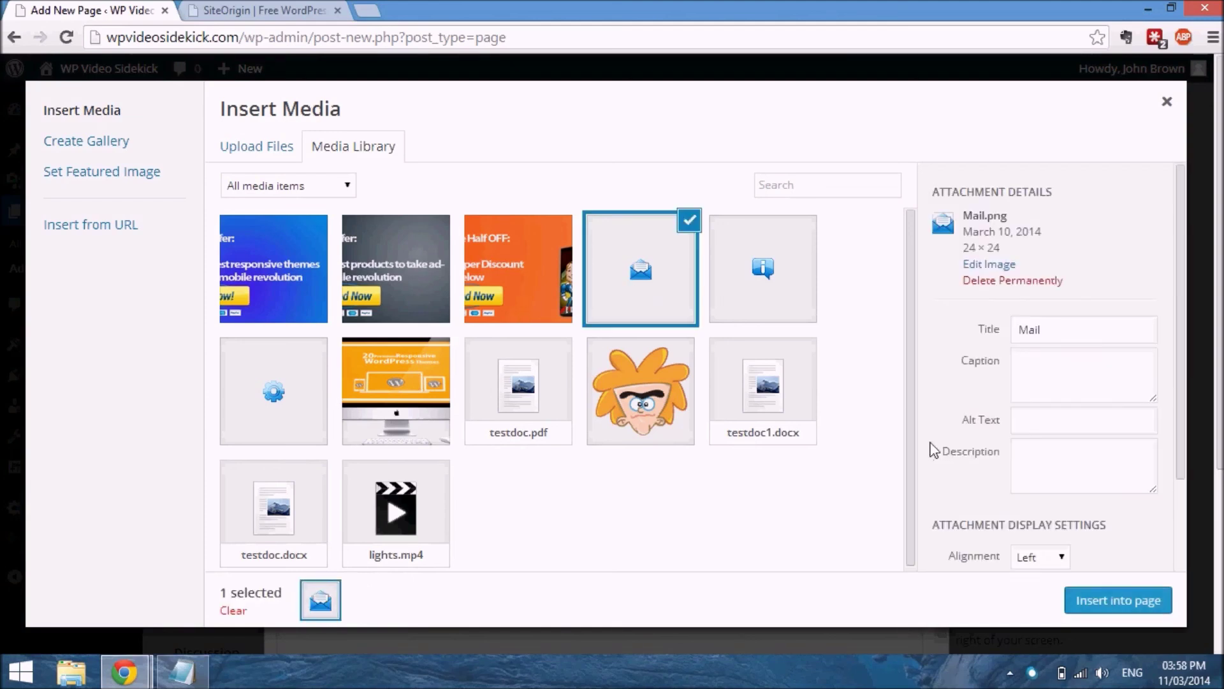
click(1119, 600)
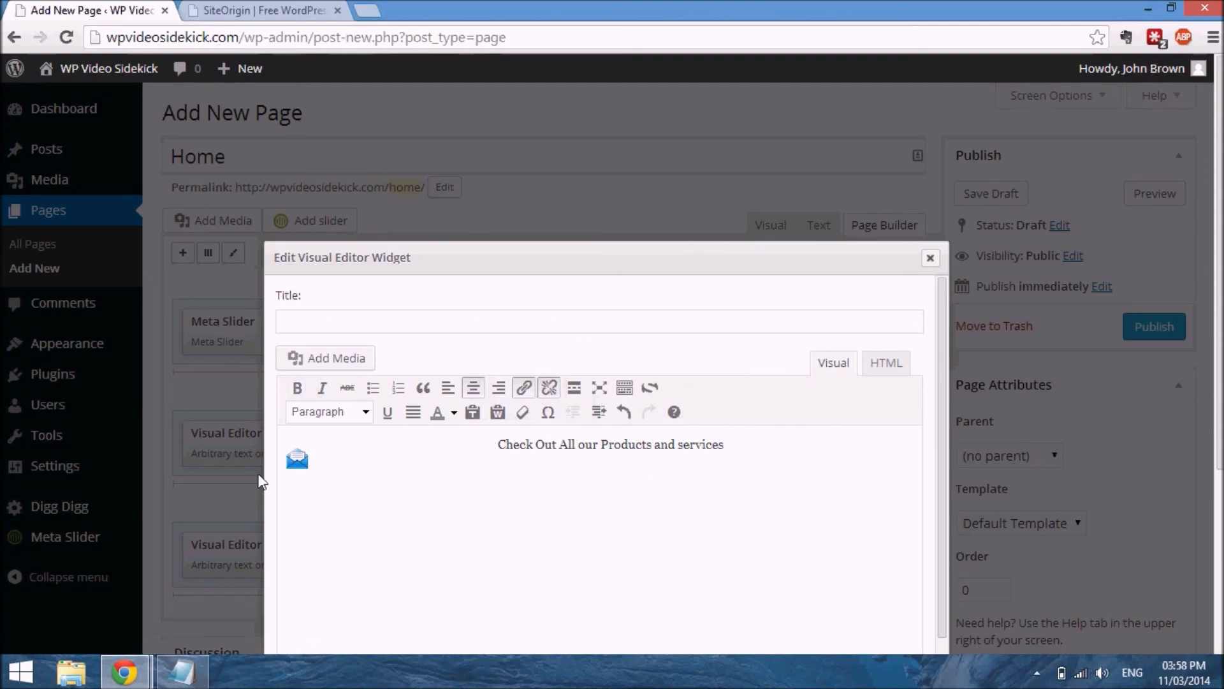
Copy and delete the products and services line, then centre the Mail icon
drag(599, 475, 748, 461)
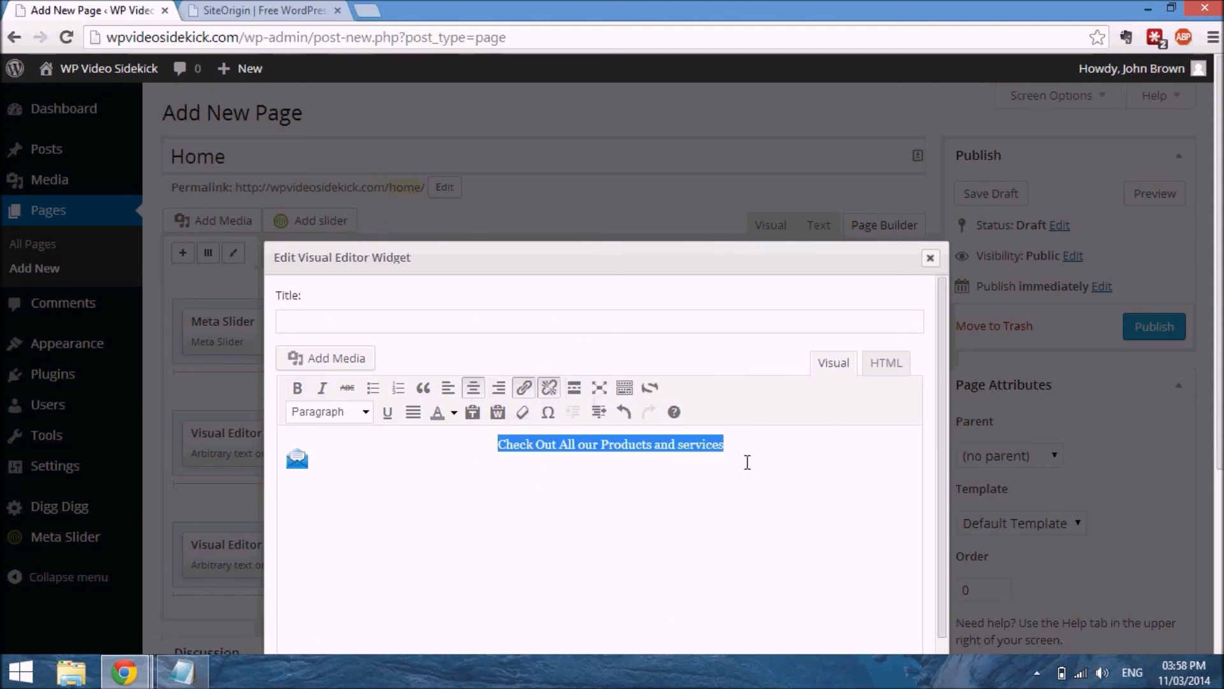
right_click(709, 450)
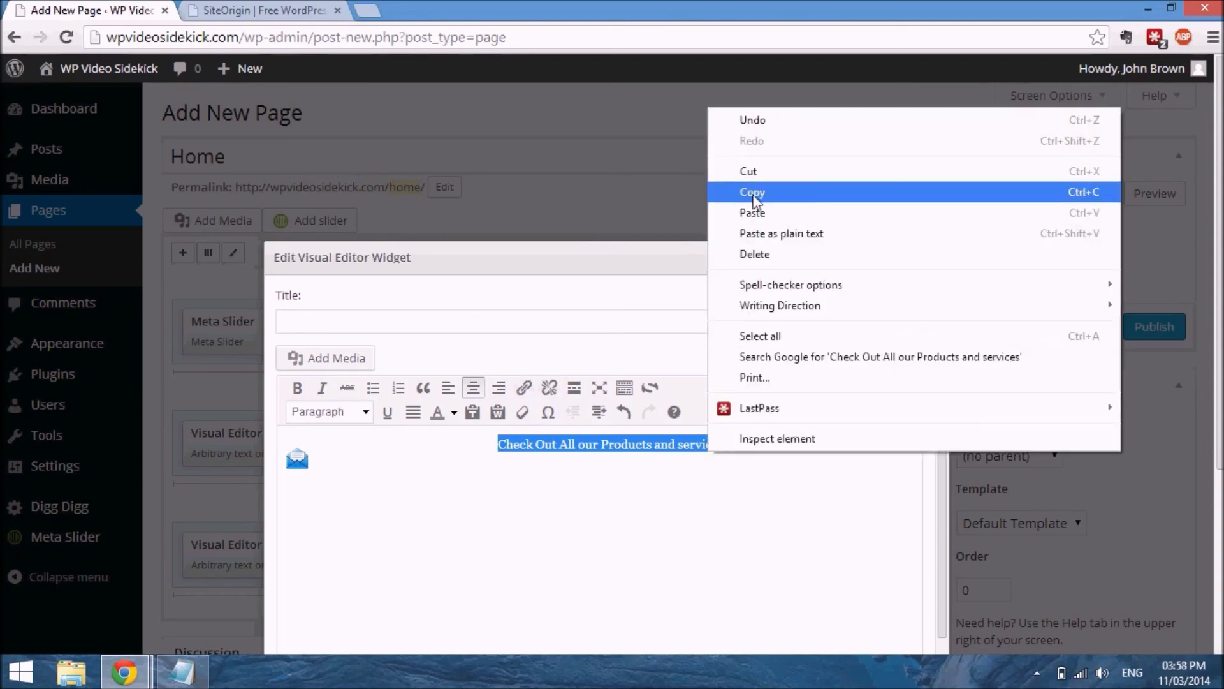
click(754, 193)
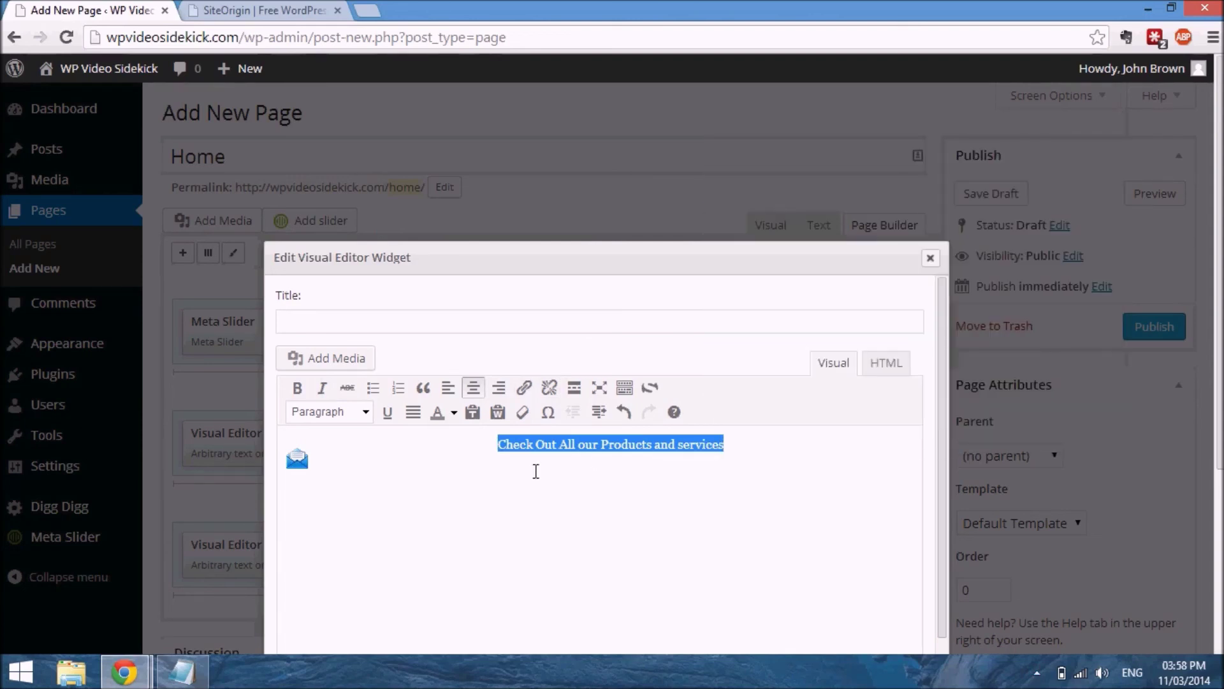
key(BackSpace)
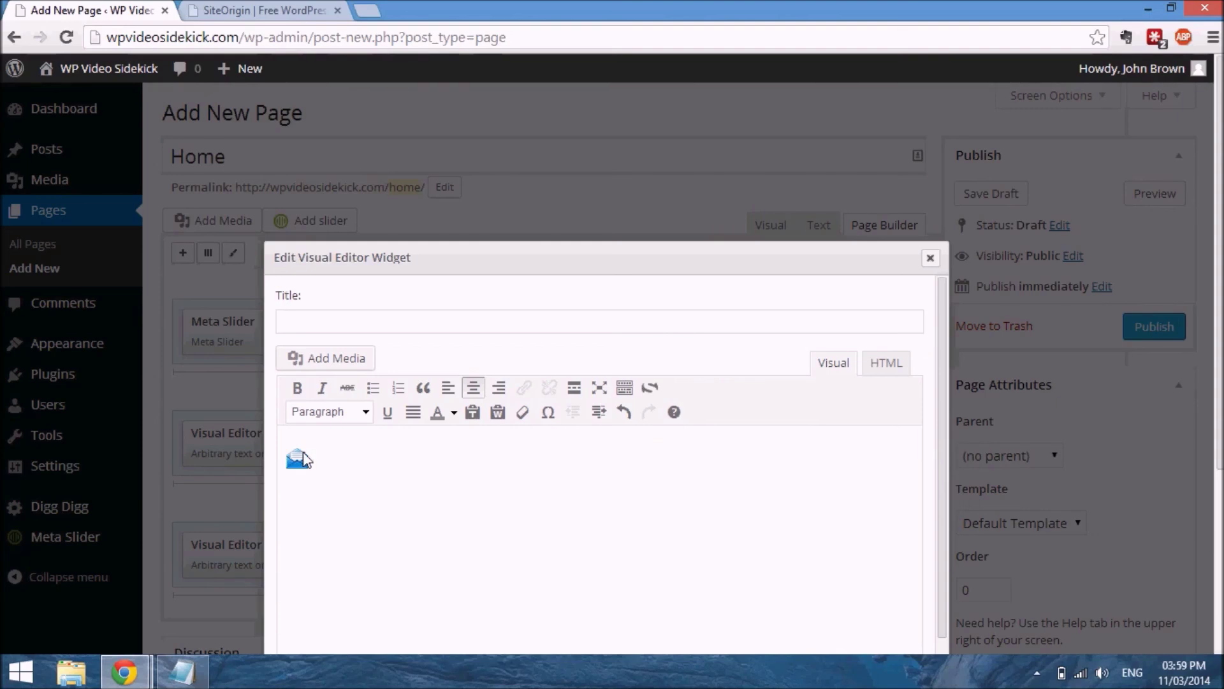
click(297, 458)
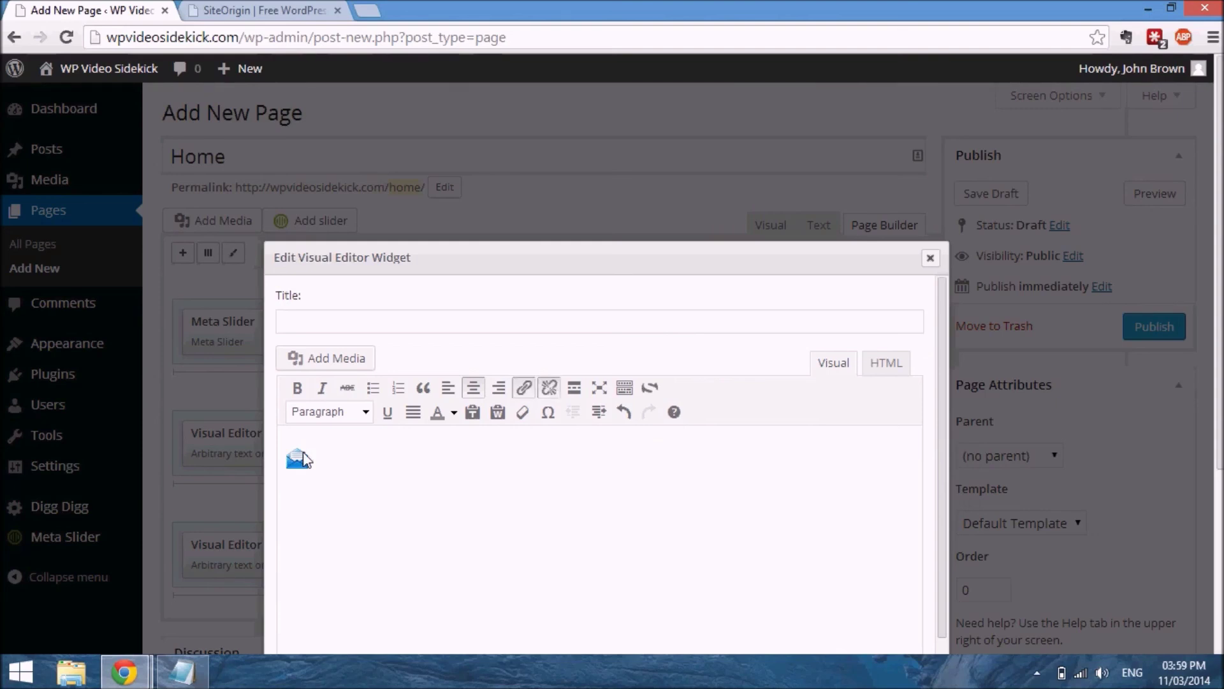
click(301, 464)
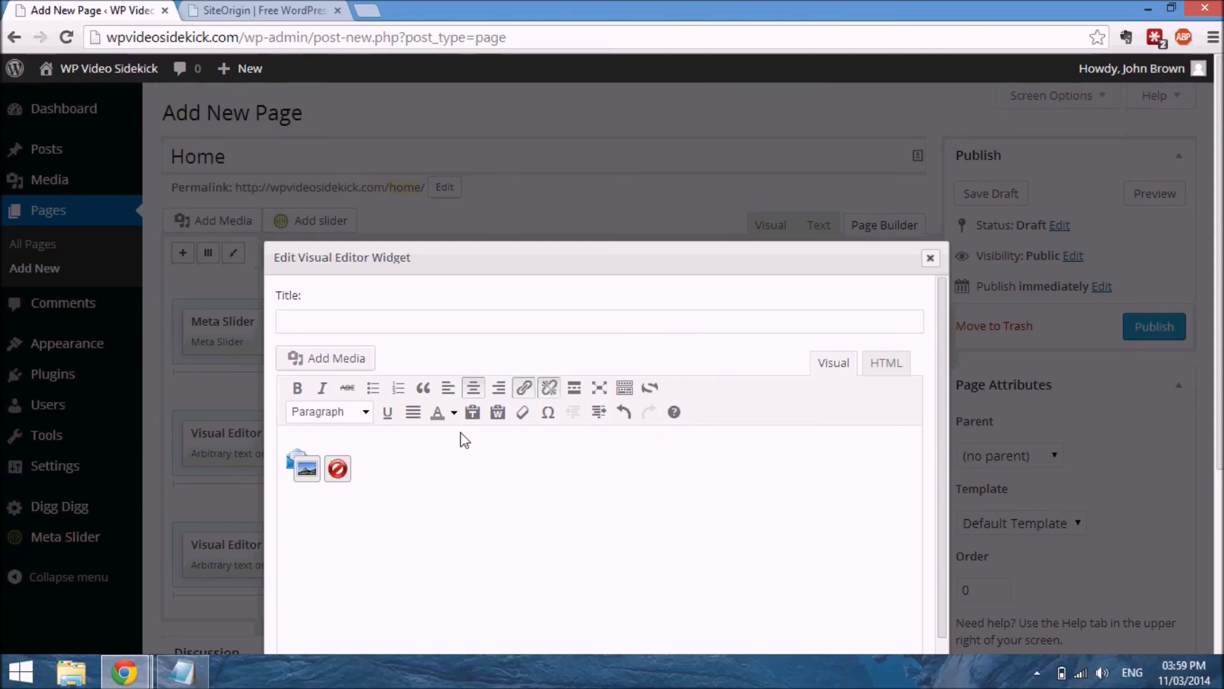
click(474, 389)
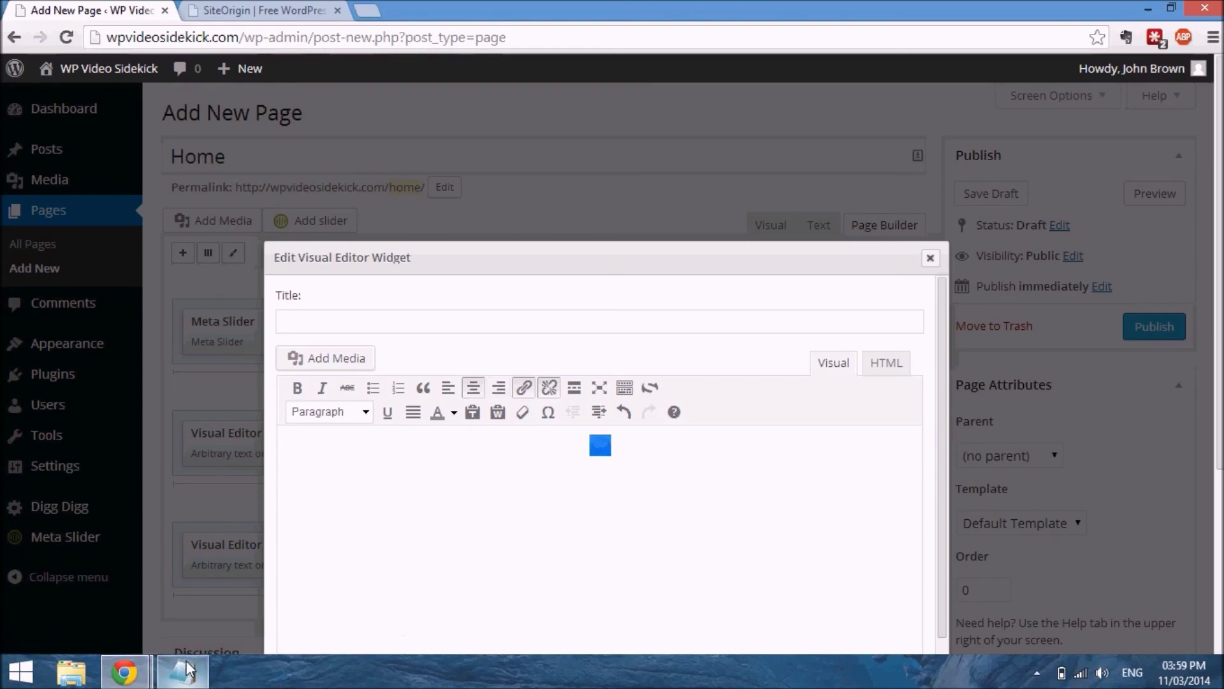
Copy the line 'Sign up below to receive special offers' from the Notepad notes and return to WordPress
click(183, 670)
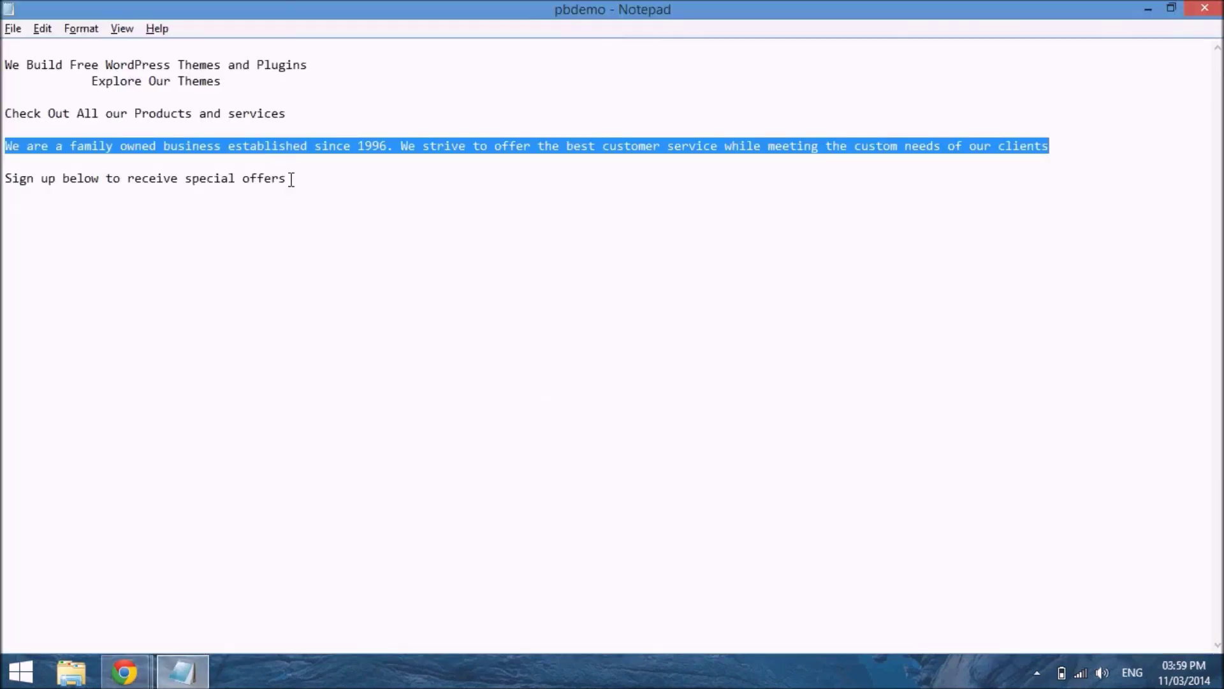
click(290, 184)
drag(290, 185, 11, 190)
right_click(29, 189)
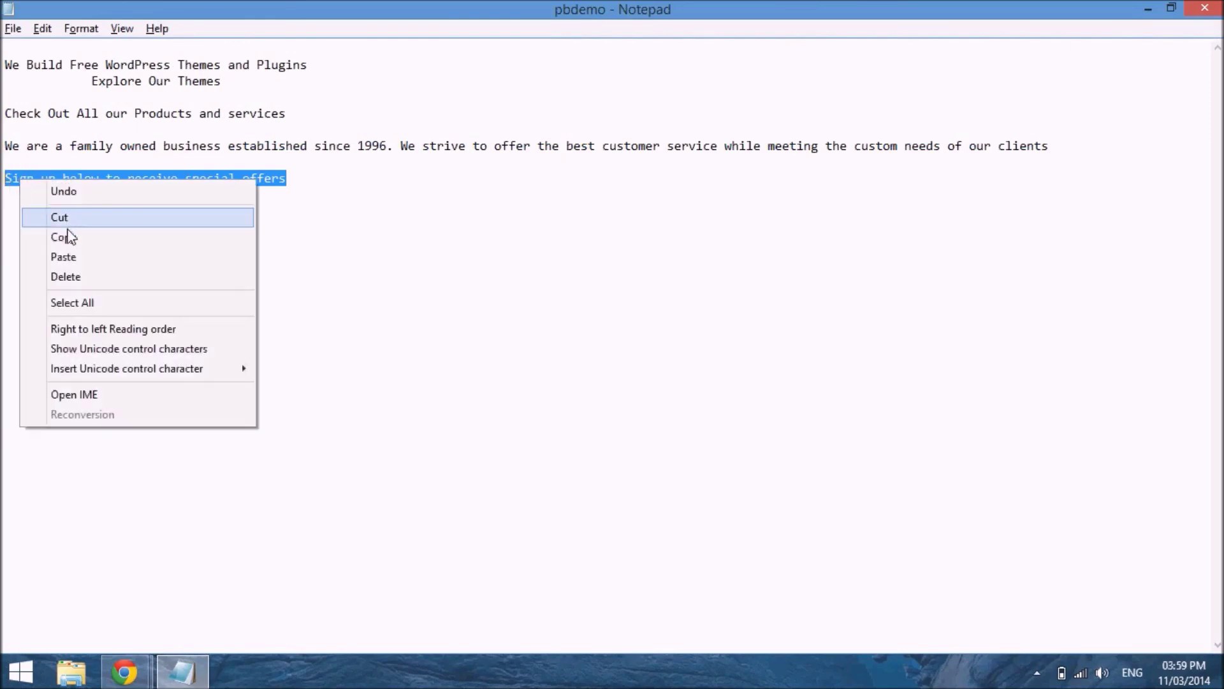
click(74, 244)
key(alt+Tab)
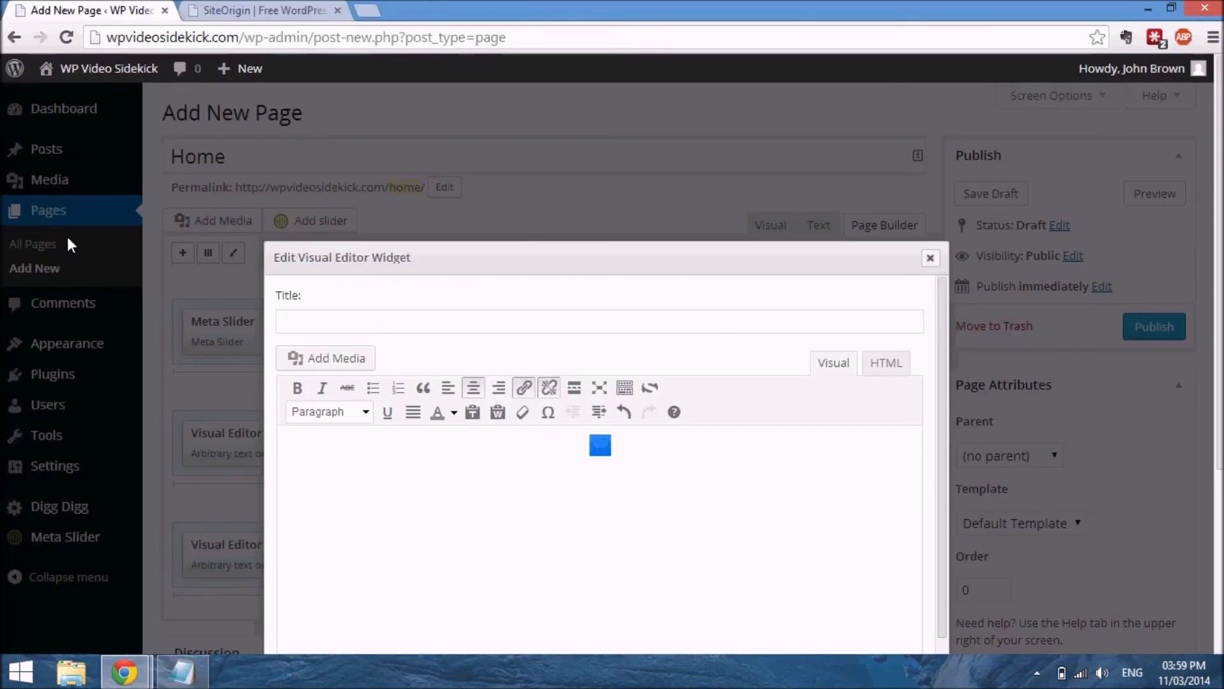
Paste 'Sign up below to receive special offers' under the Mail icon and save the third column's widget
click(637, 455)
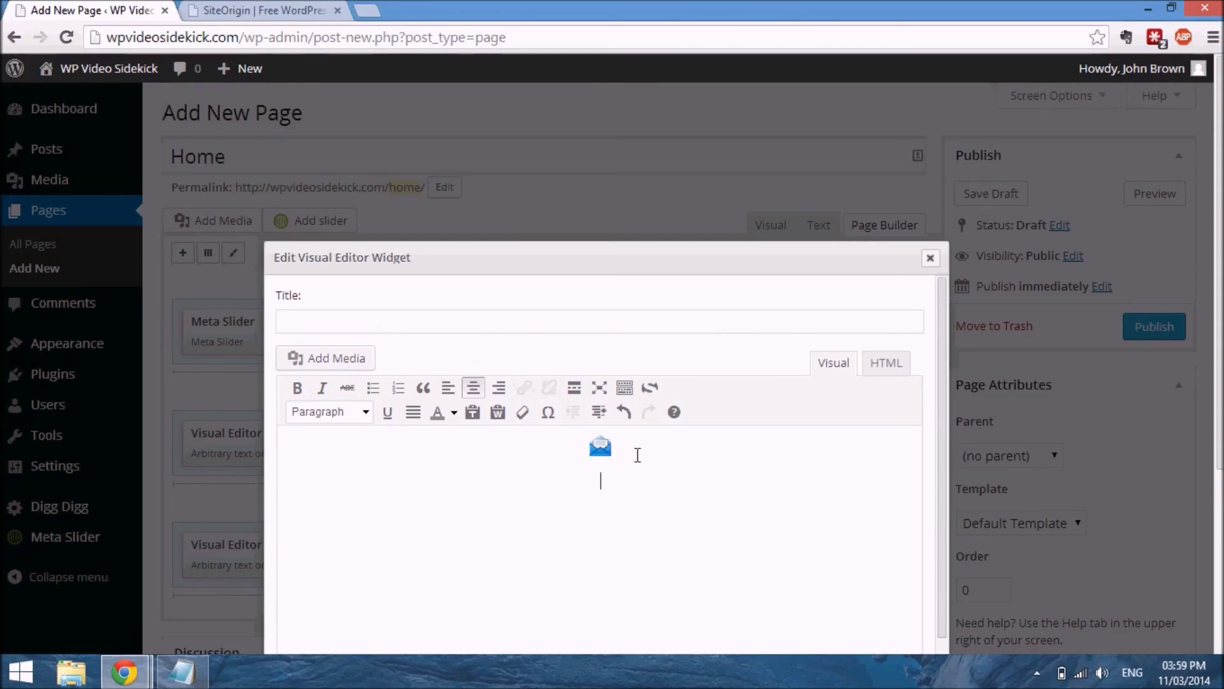
key(ctrl+v)
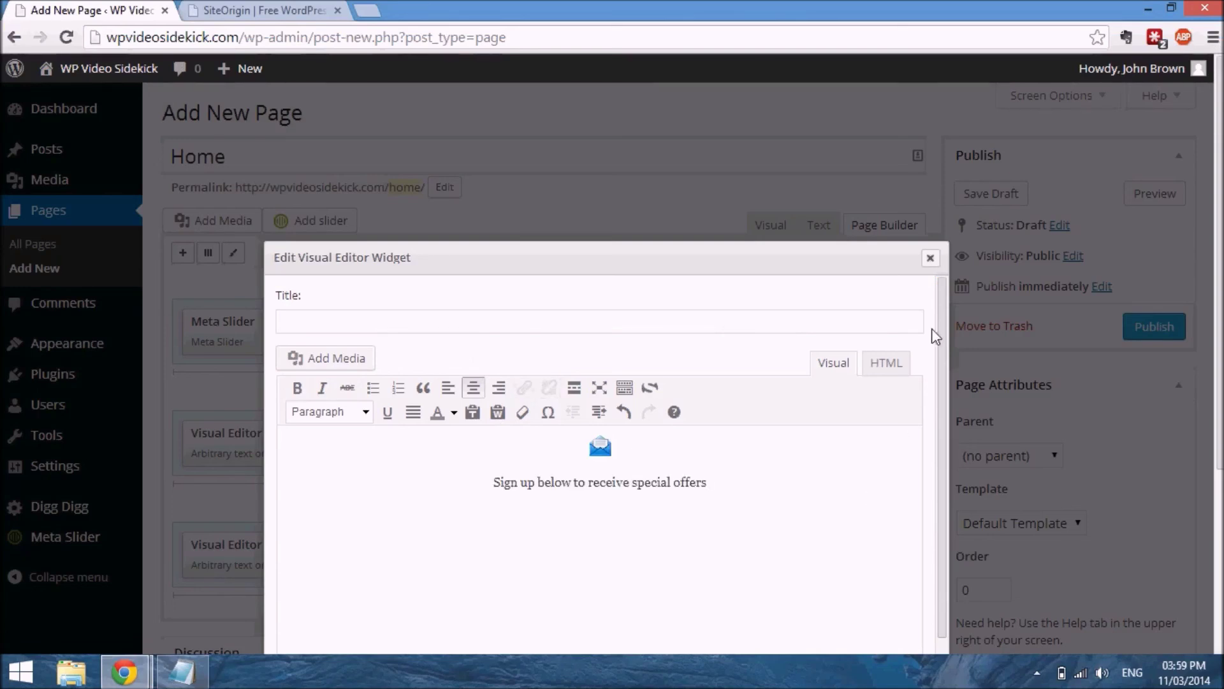
scroll(944, 510, down, 1)
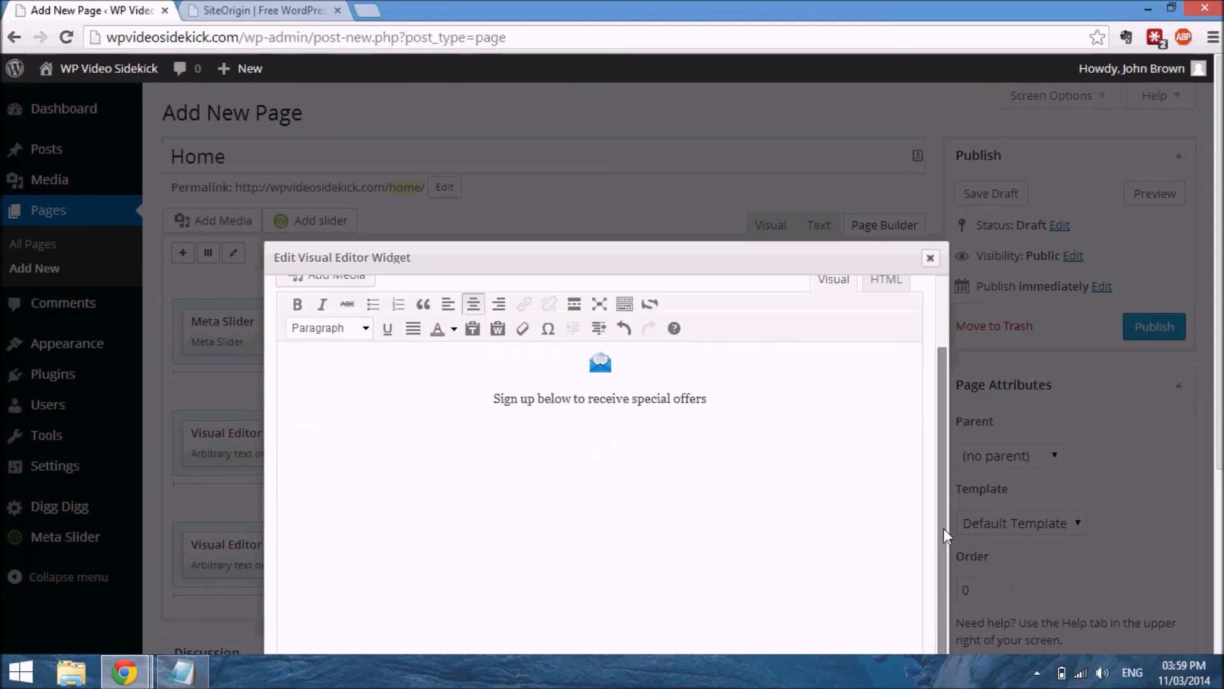
scroll(940, 357, up, 1)
drag(940, 335, 938, 287)
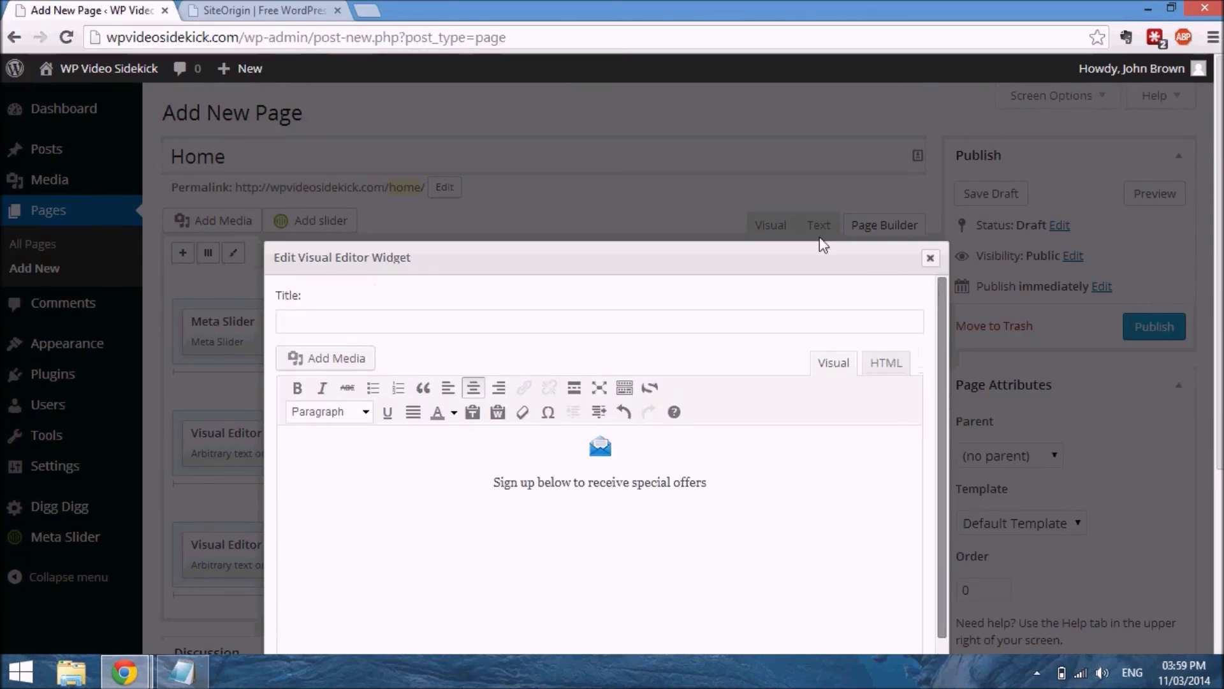
triple_click(824, 175)
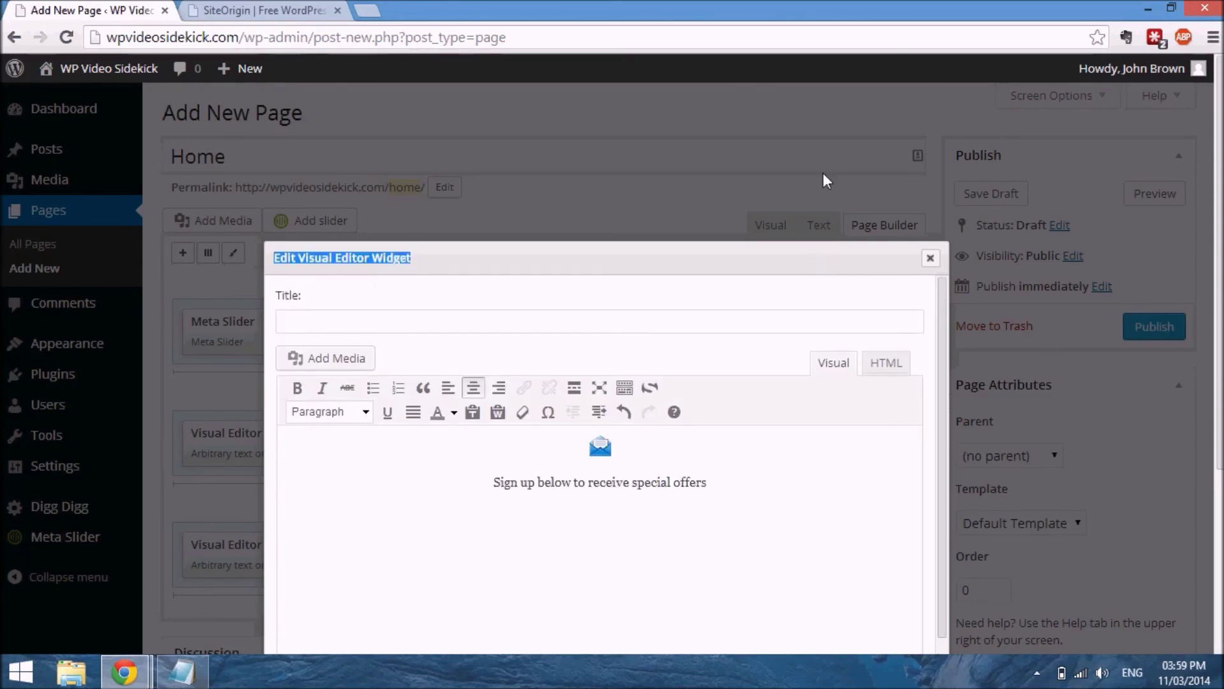
click(767, 486)
scroll(767, 485, down, 5)
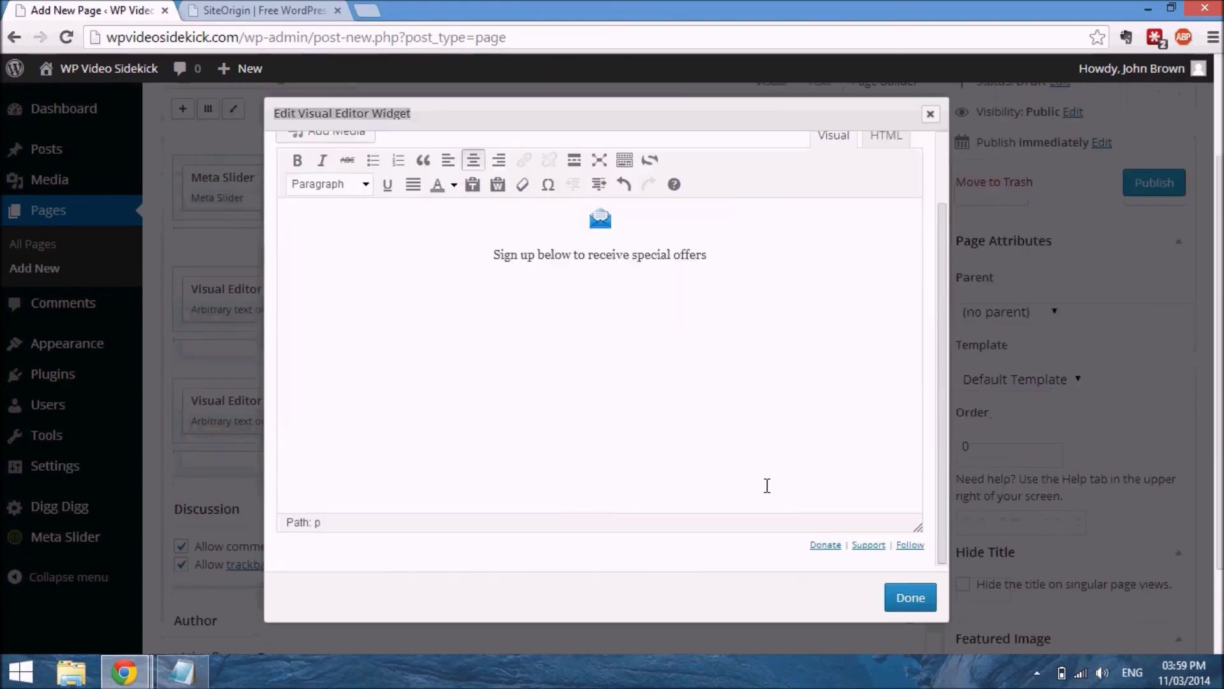
click(913, 481)
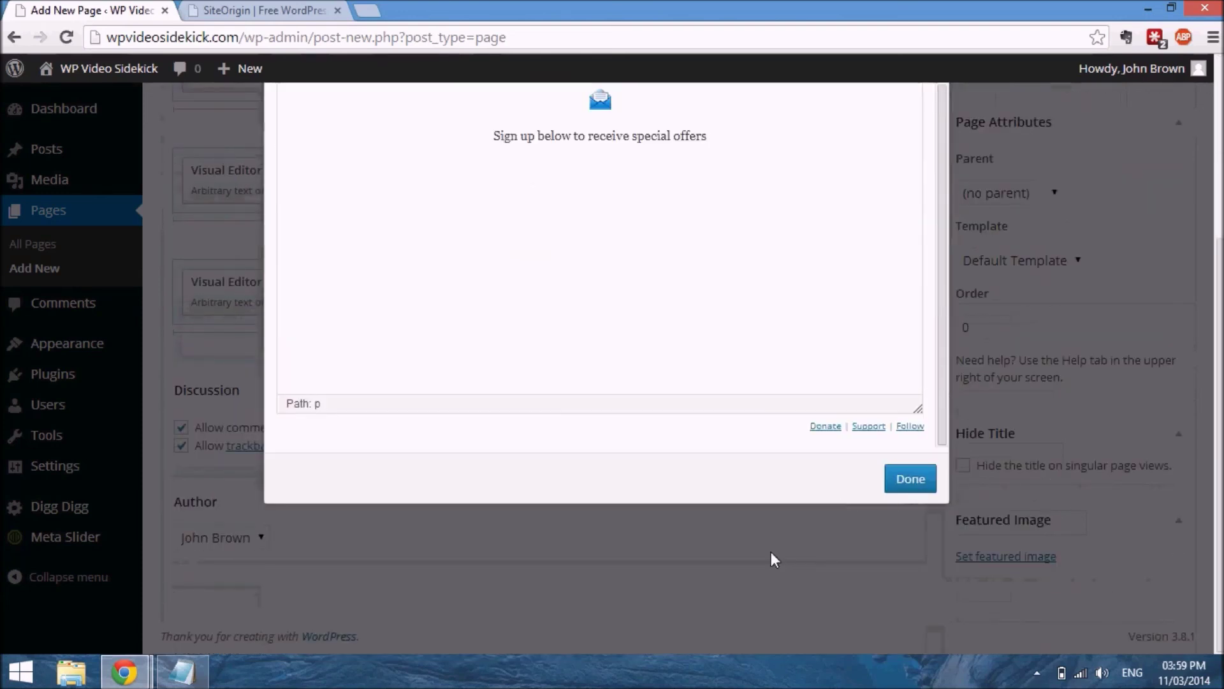
scroll(843, 559, down, 4)
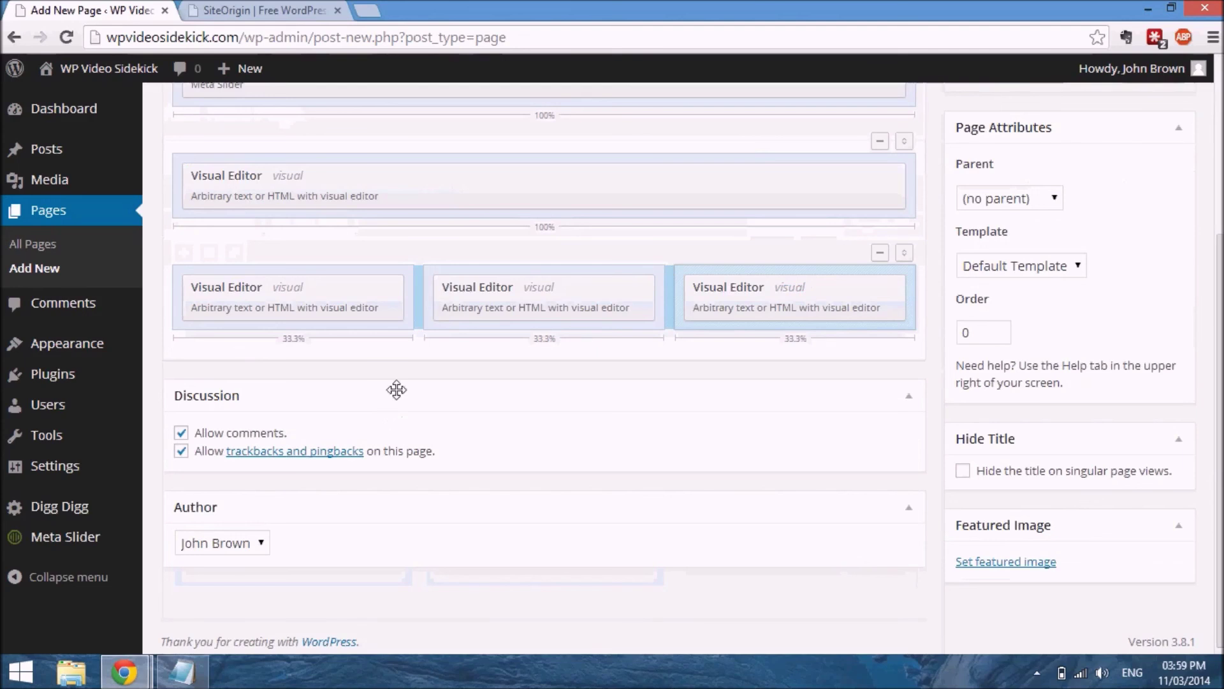
scroll(394, 388, up, 2)
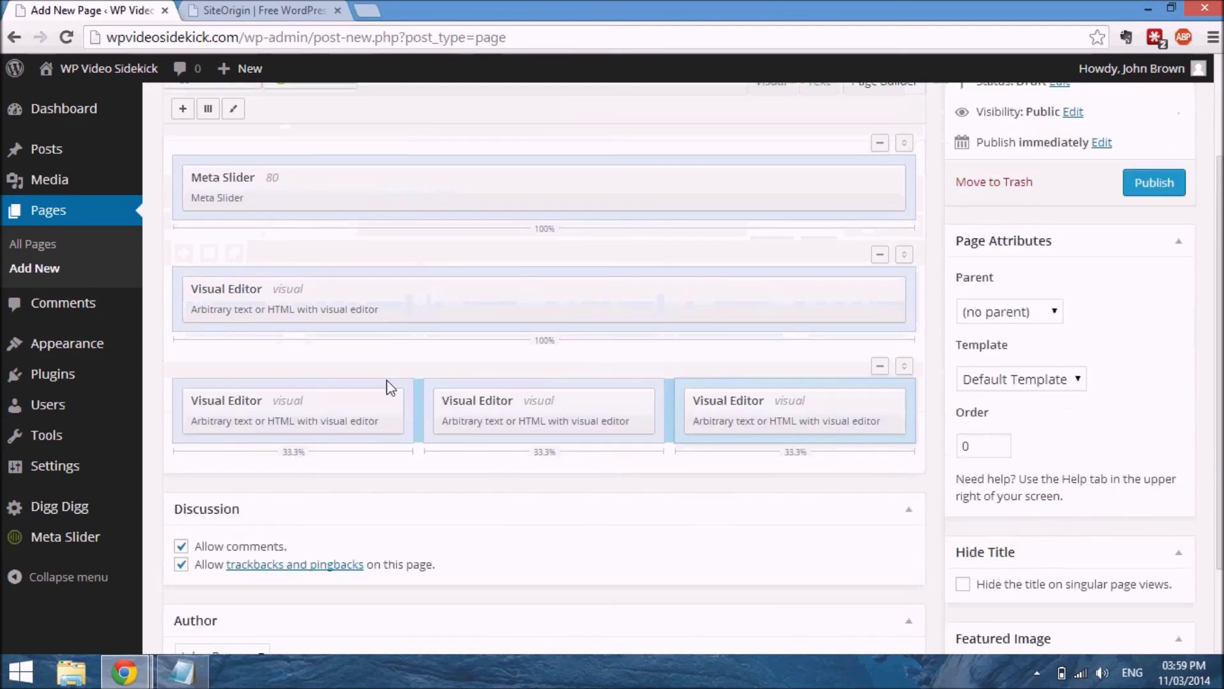
Undo the deletion of the first column's text widget, then select the first column
click(374, 403)
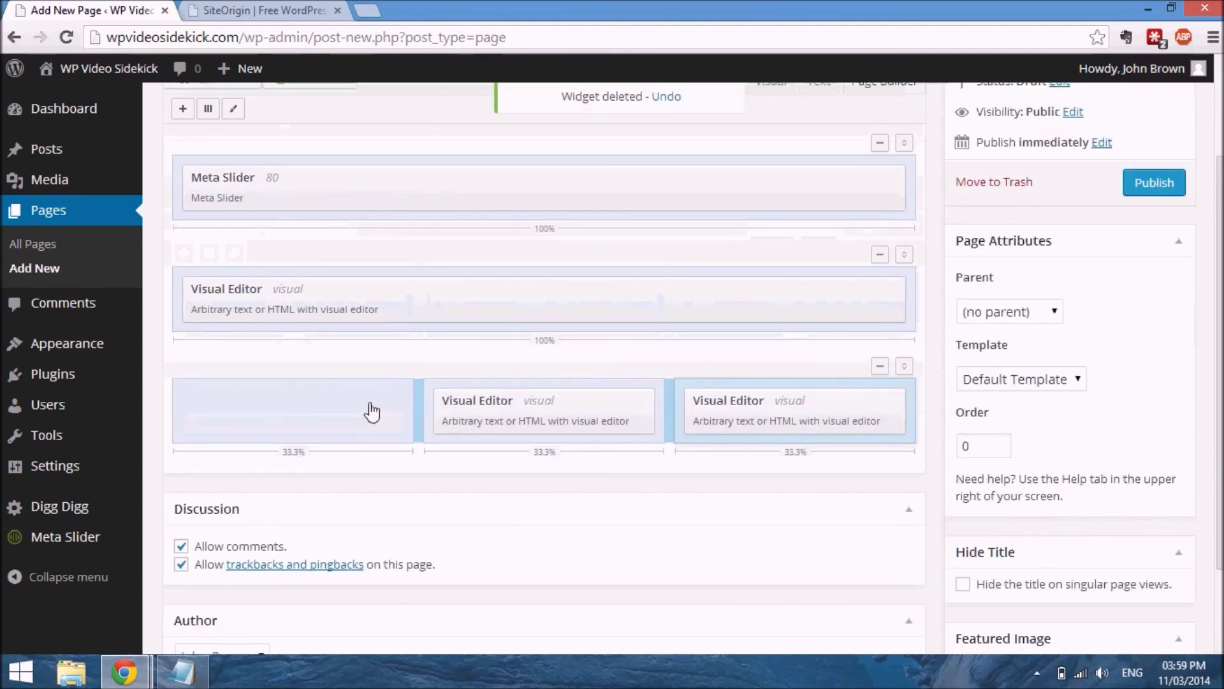
scroll(489, 364, up, 3)
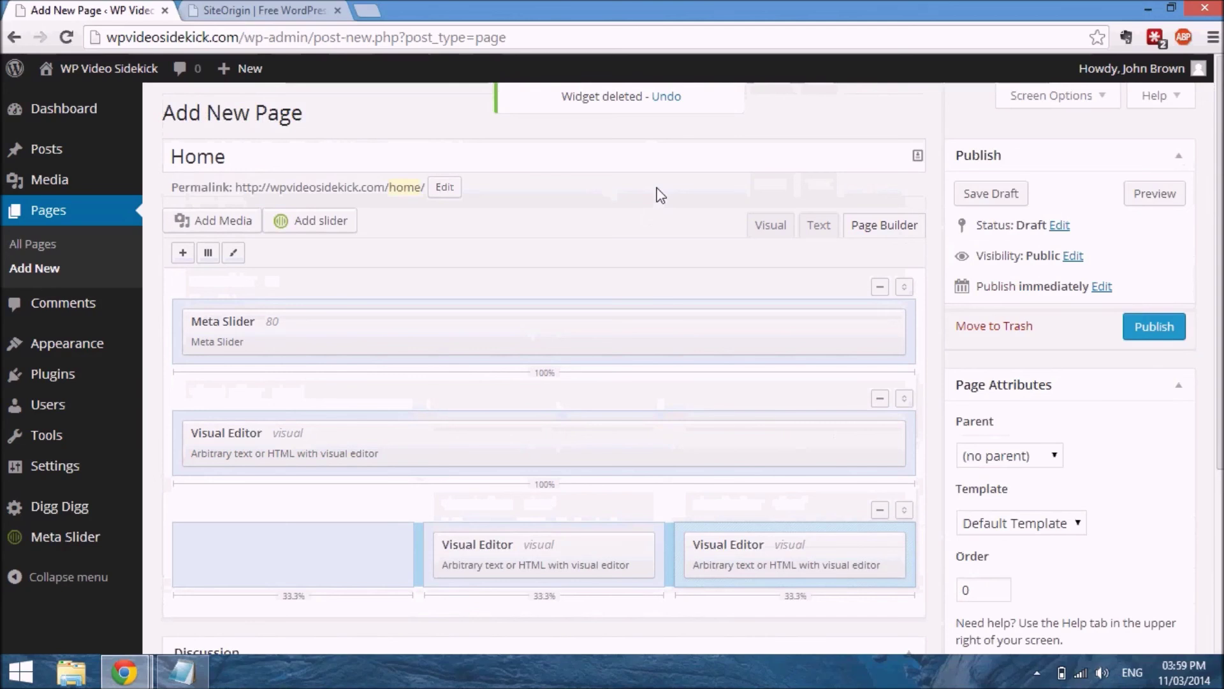
click(667, 100)
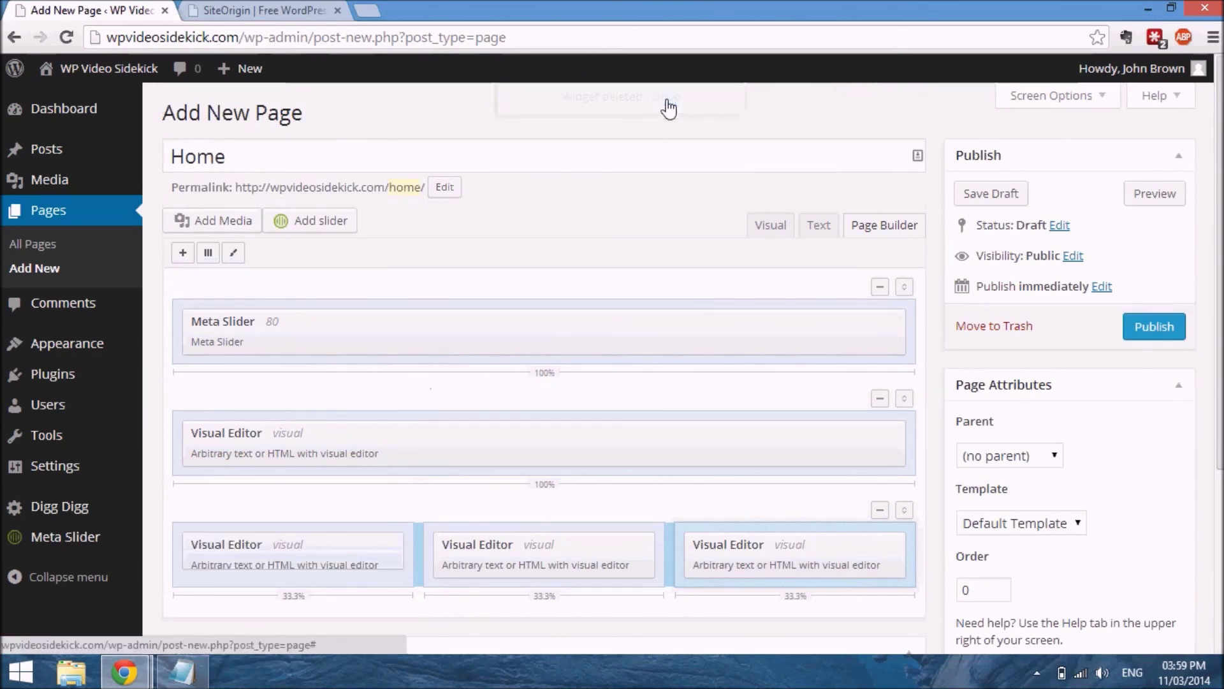
click(223, 434)
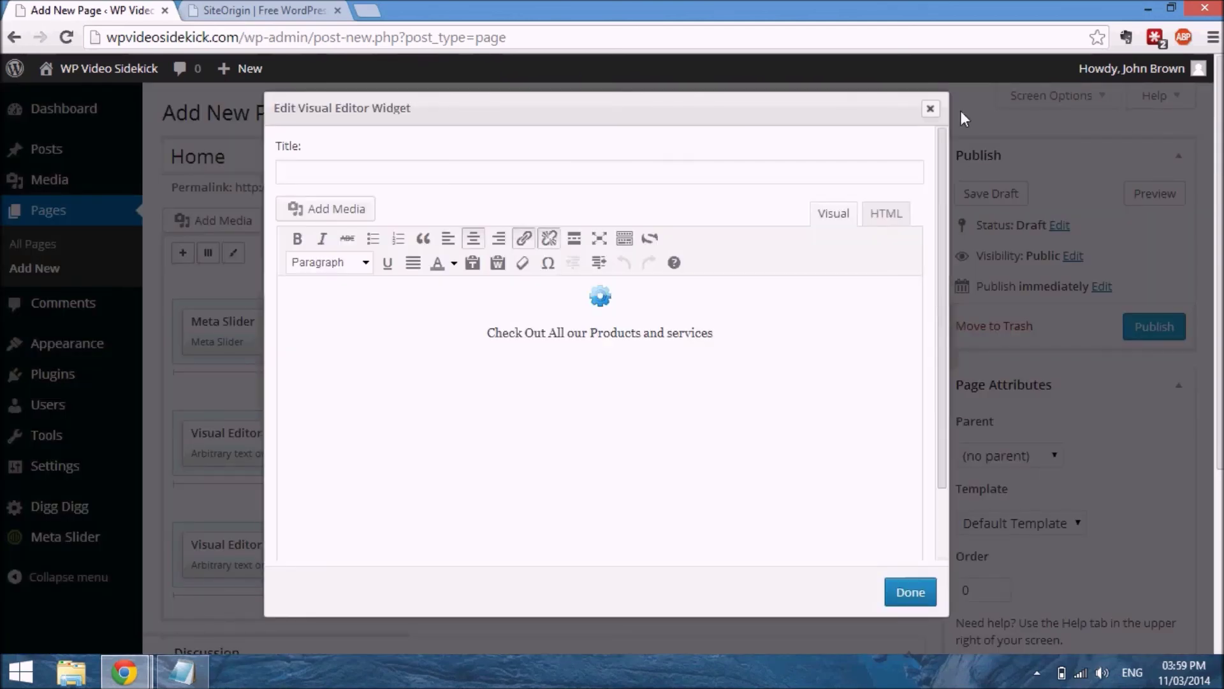
click(931, 111)
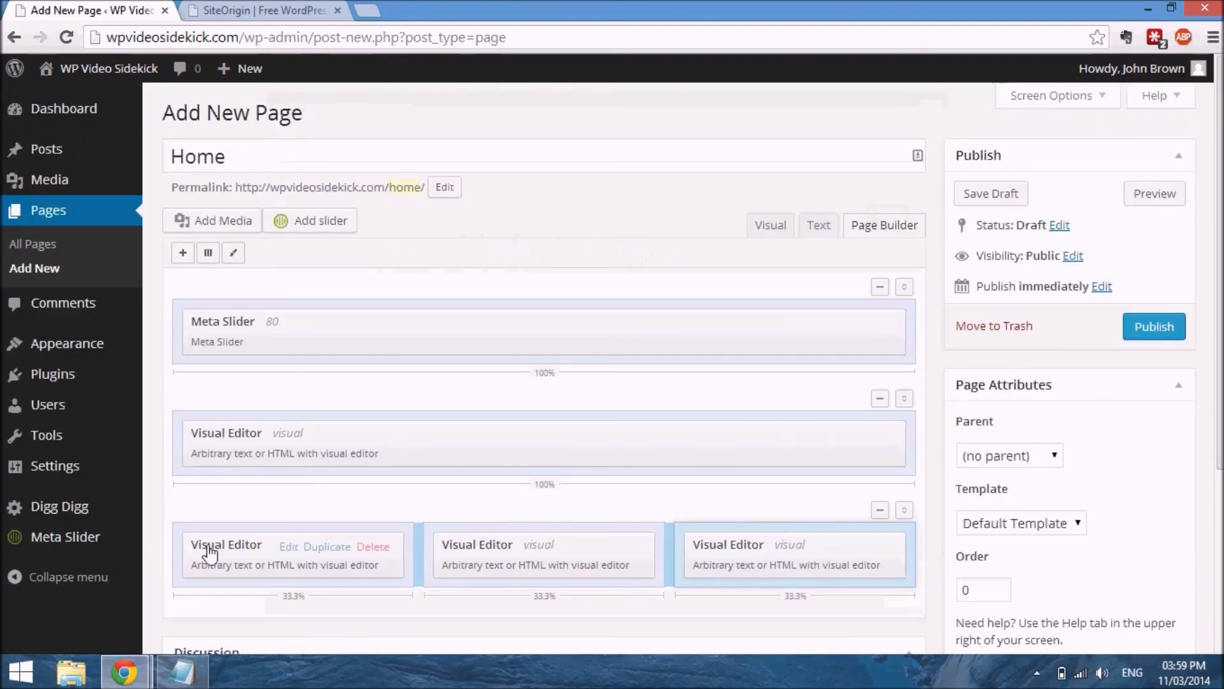
click(176, 560)
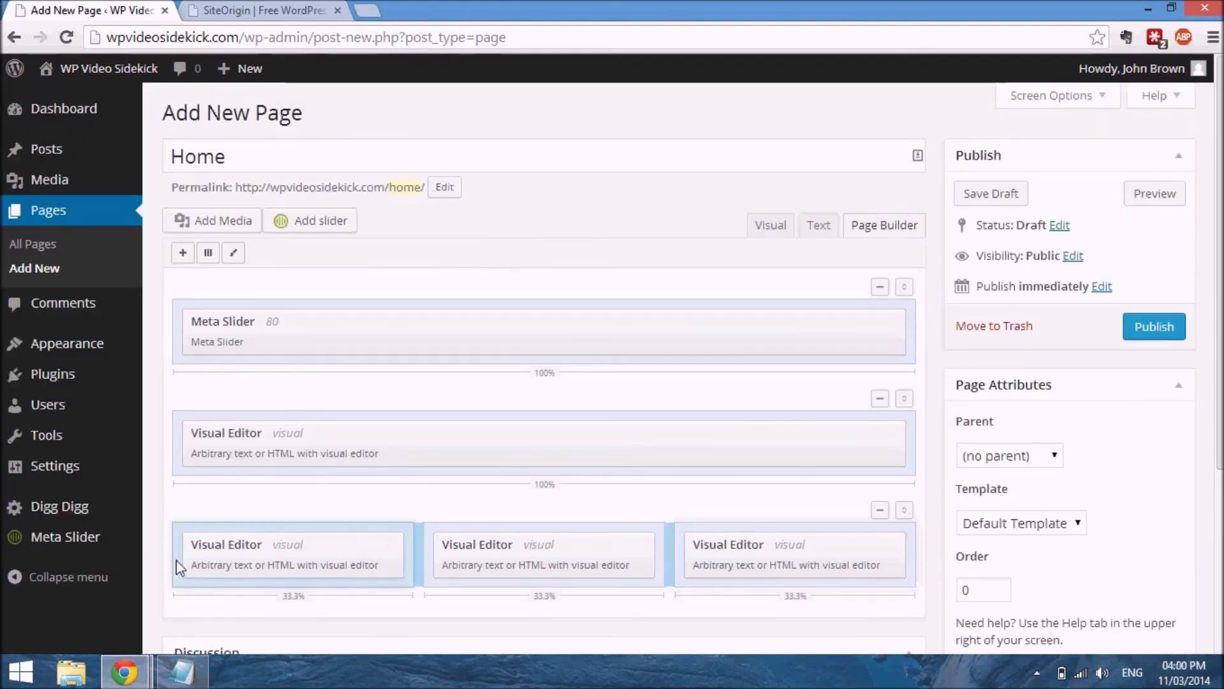
click(183, 253)
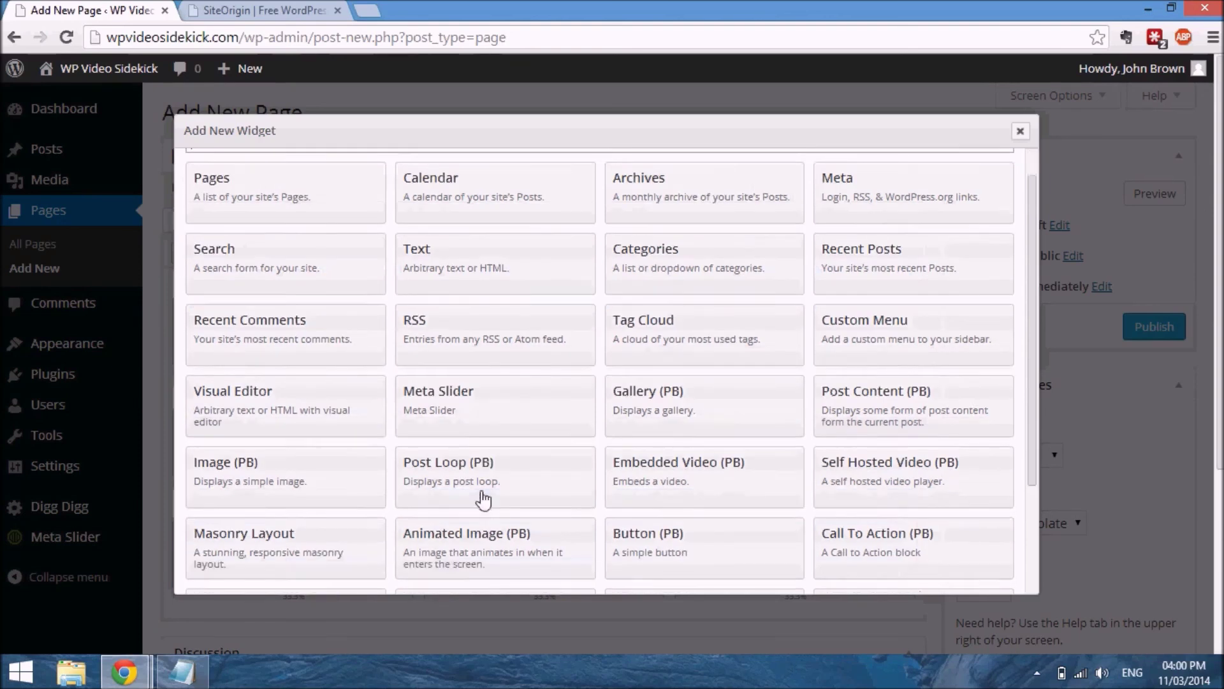
scroll(482, 500, down, 3)
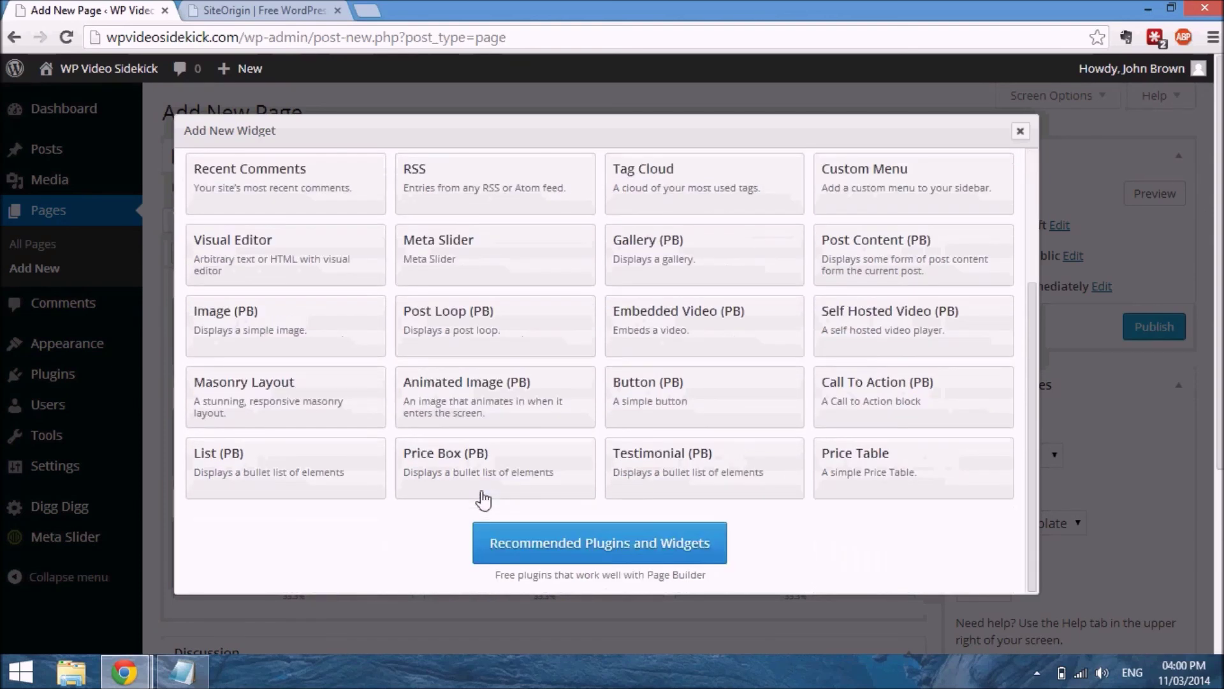
click(644, 402)
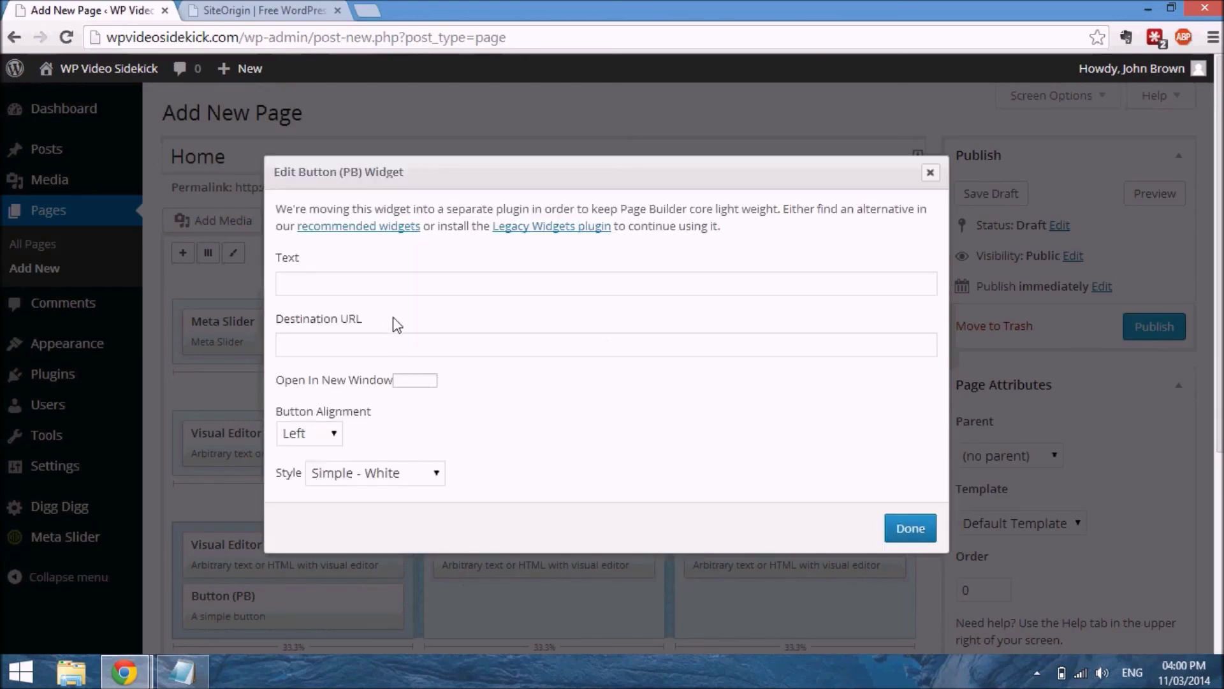
click(329, 285)
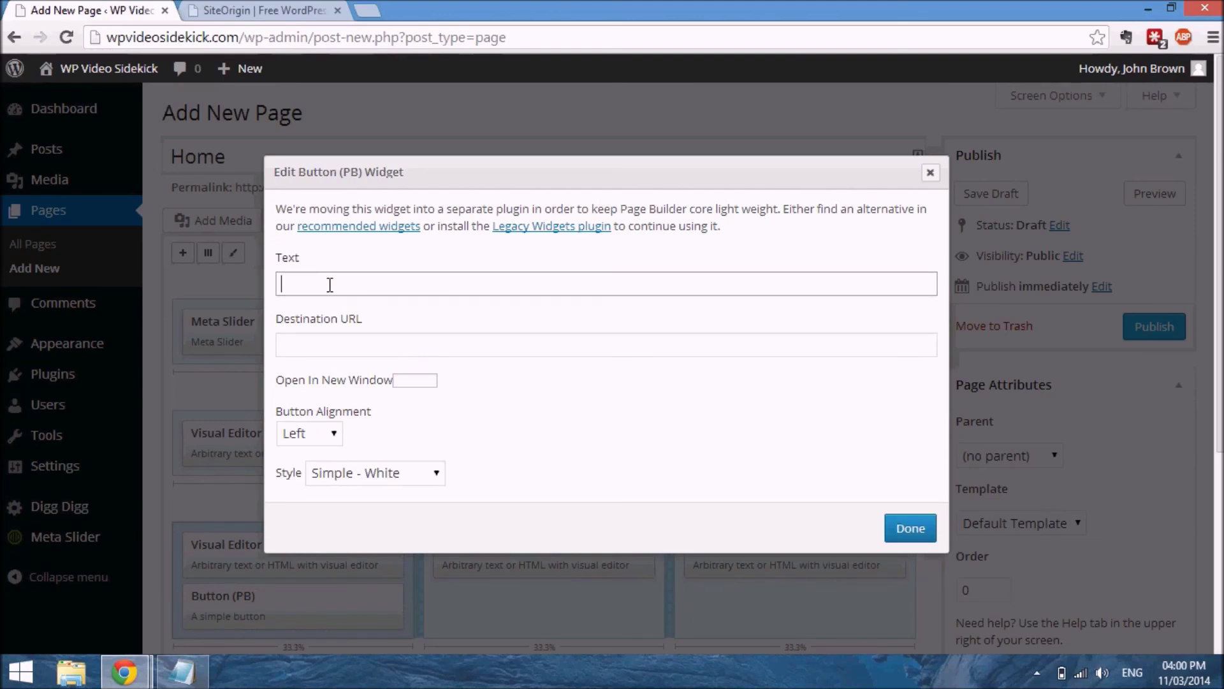
text(Download Now)
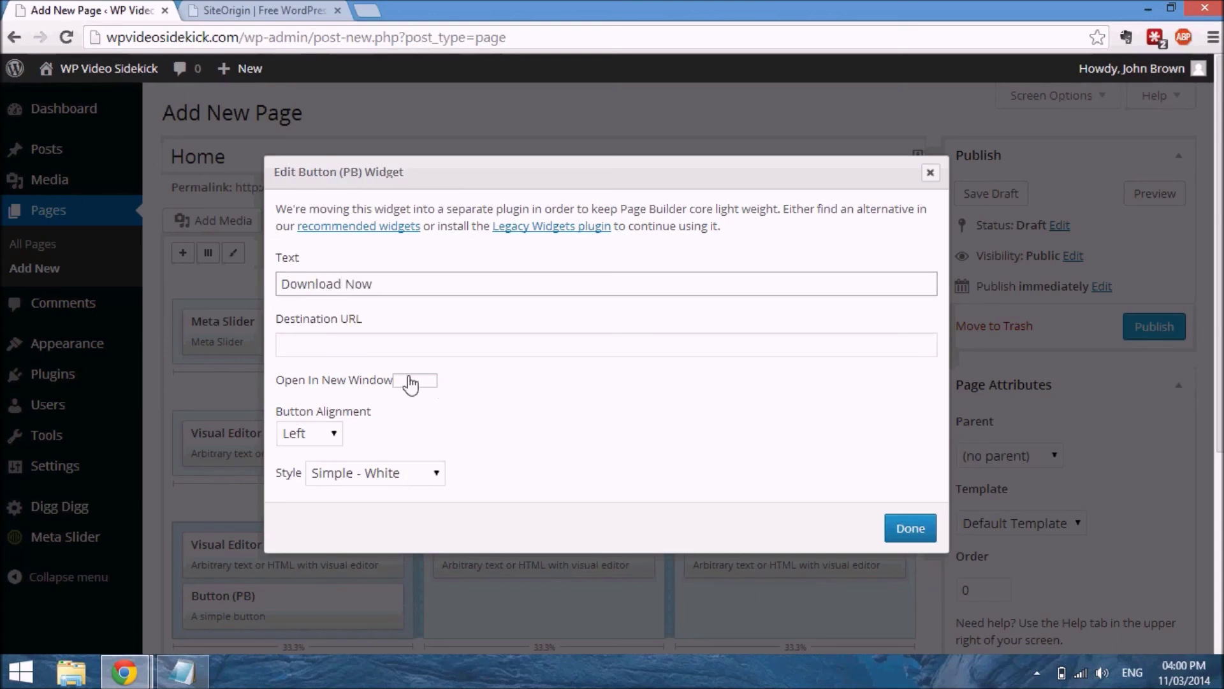
click(390, 345)
text(htt)
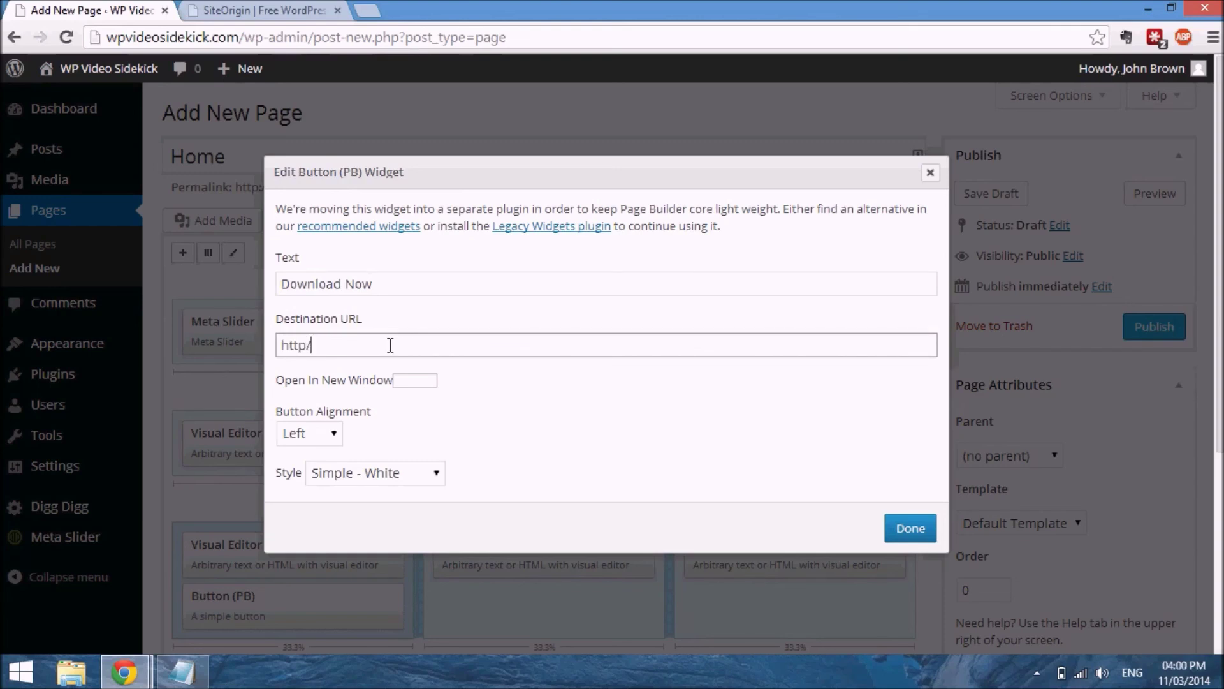
text(p/)
key(BackSpace)
text(://google.com)
Set the button to open in a new window, center-aligned, with Simple - Orange style
click(406, 383)
click(334, 435)
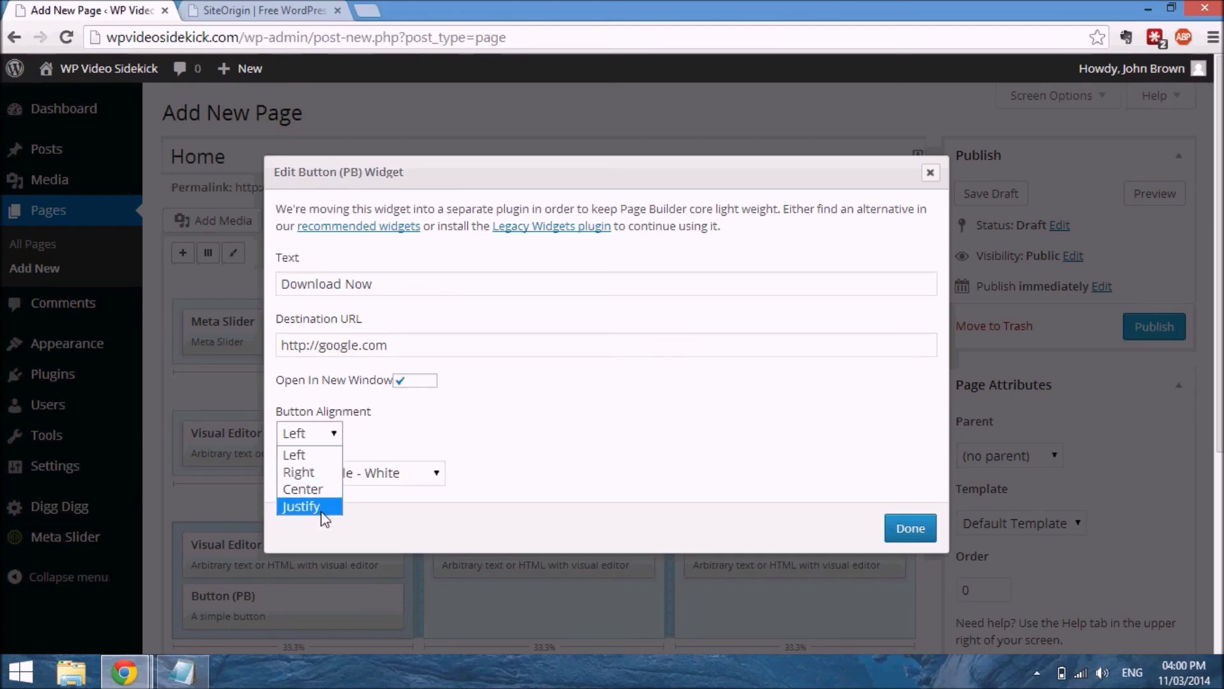
click(310, 492)
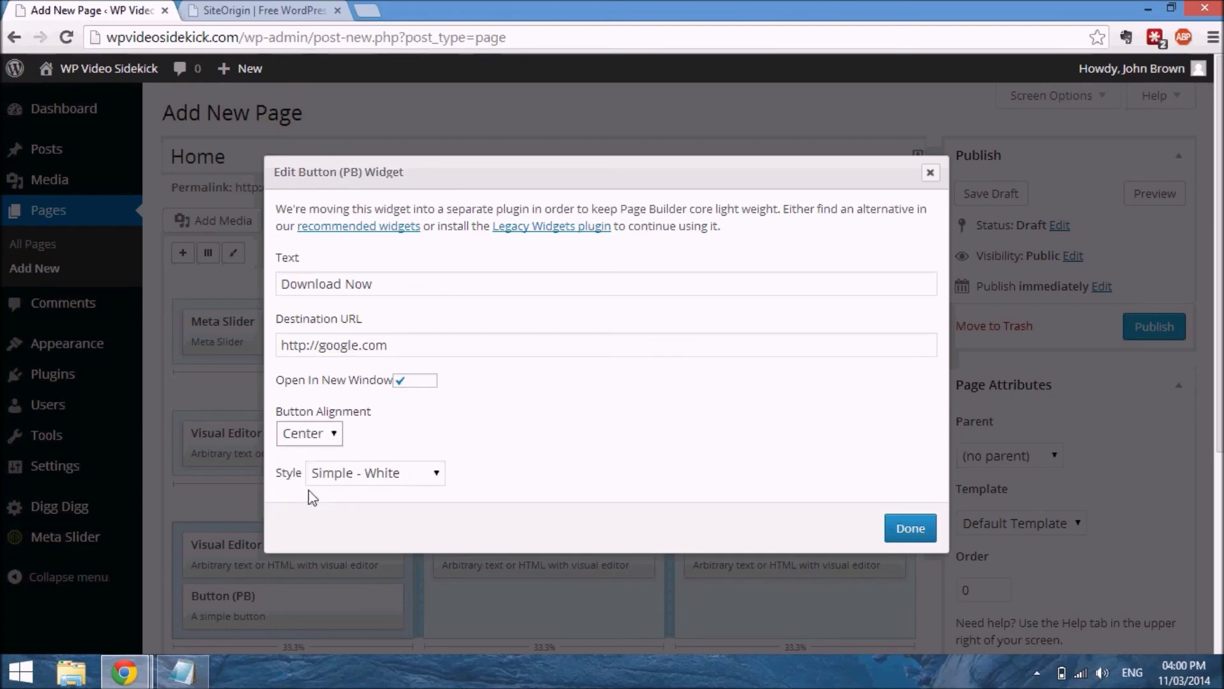
click(437, 474)
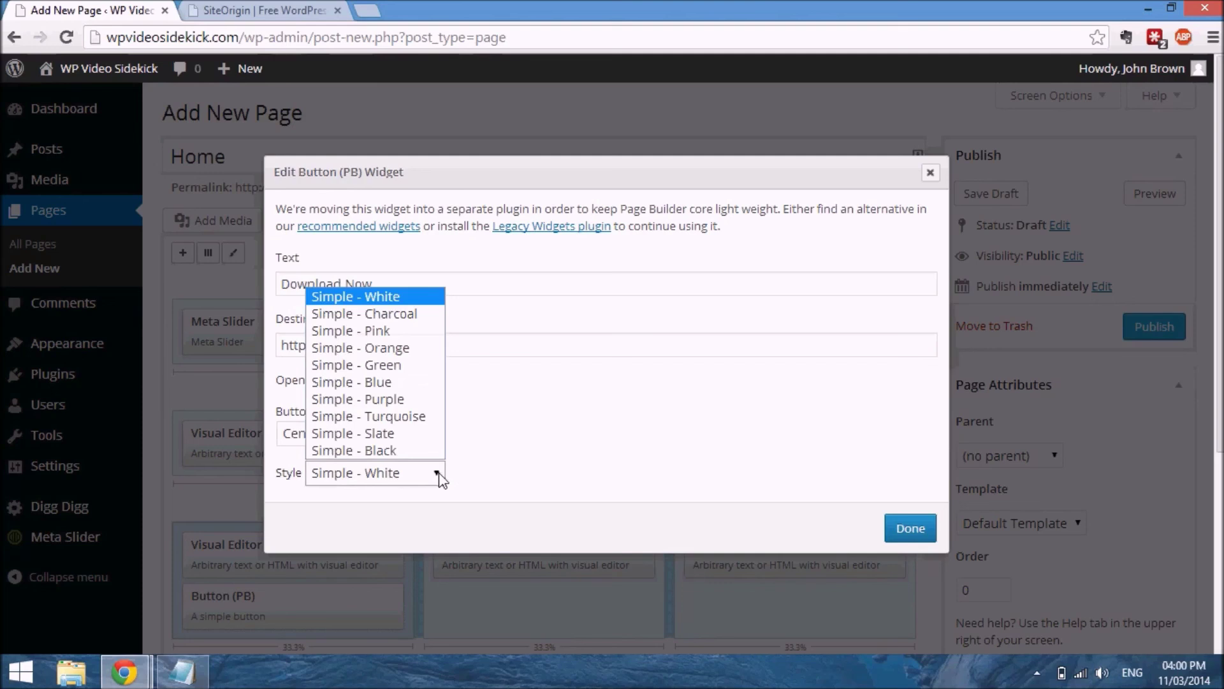
click(381, 349)
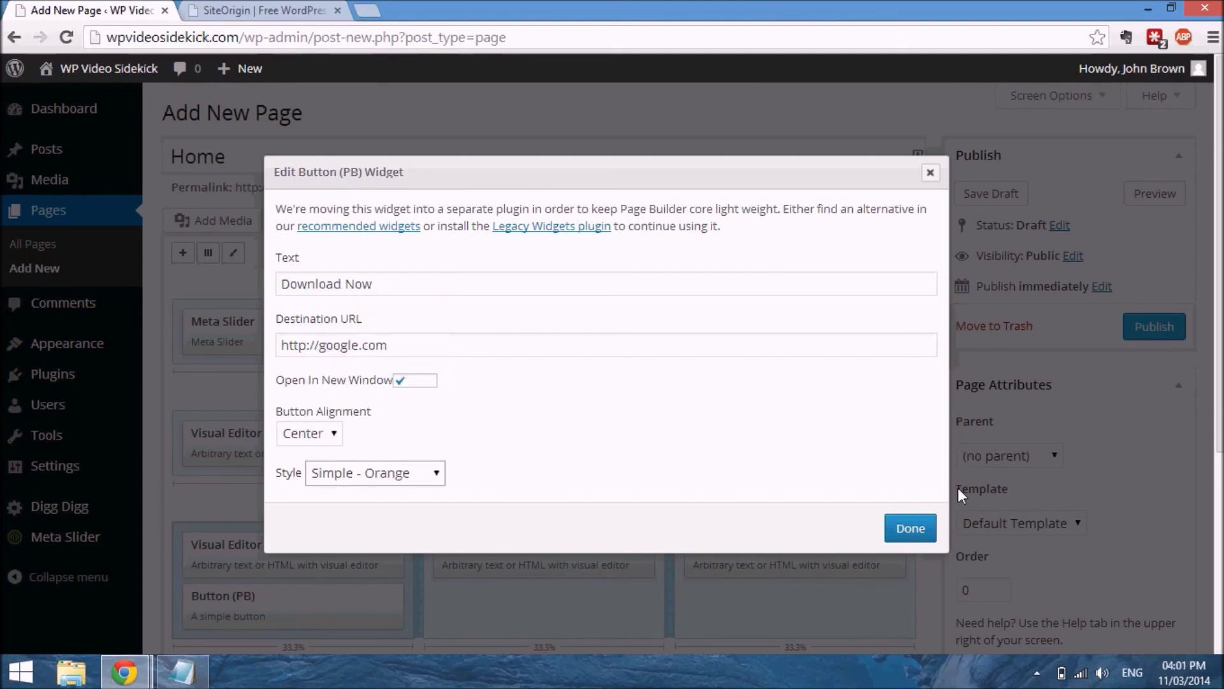
Duplicate the Download Now button twice and move the copies into the middle and third columns
key(Escape)
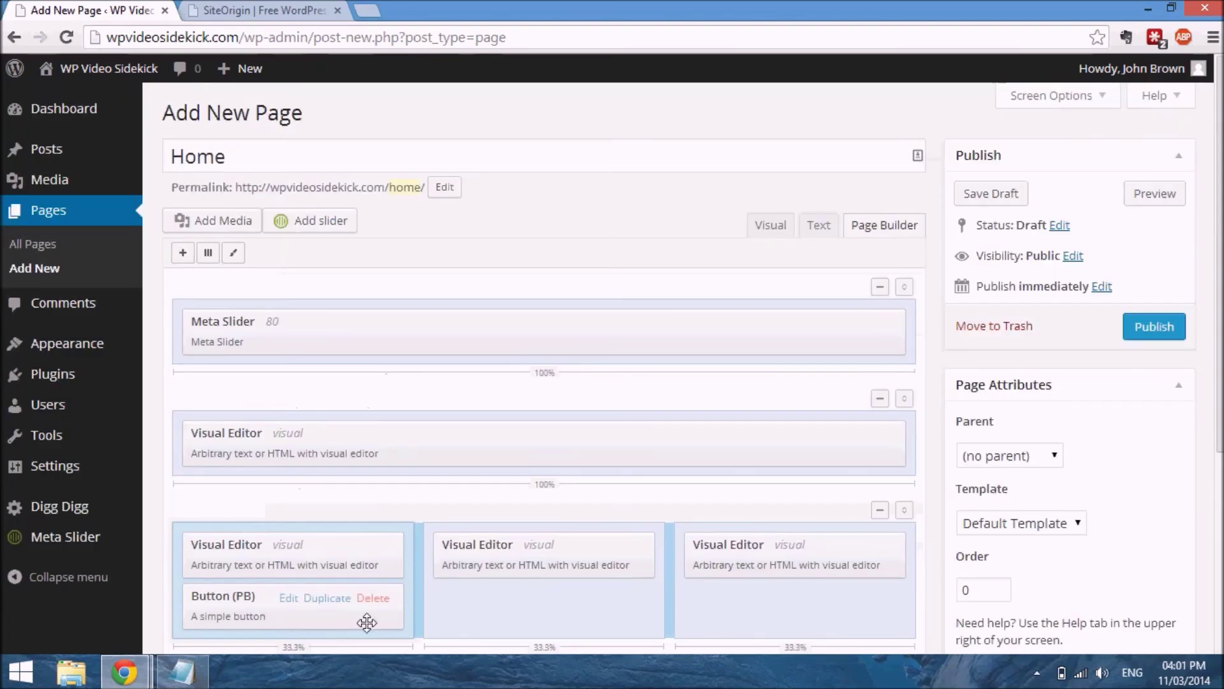
click(334, 600)
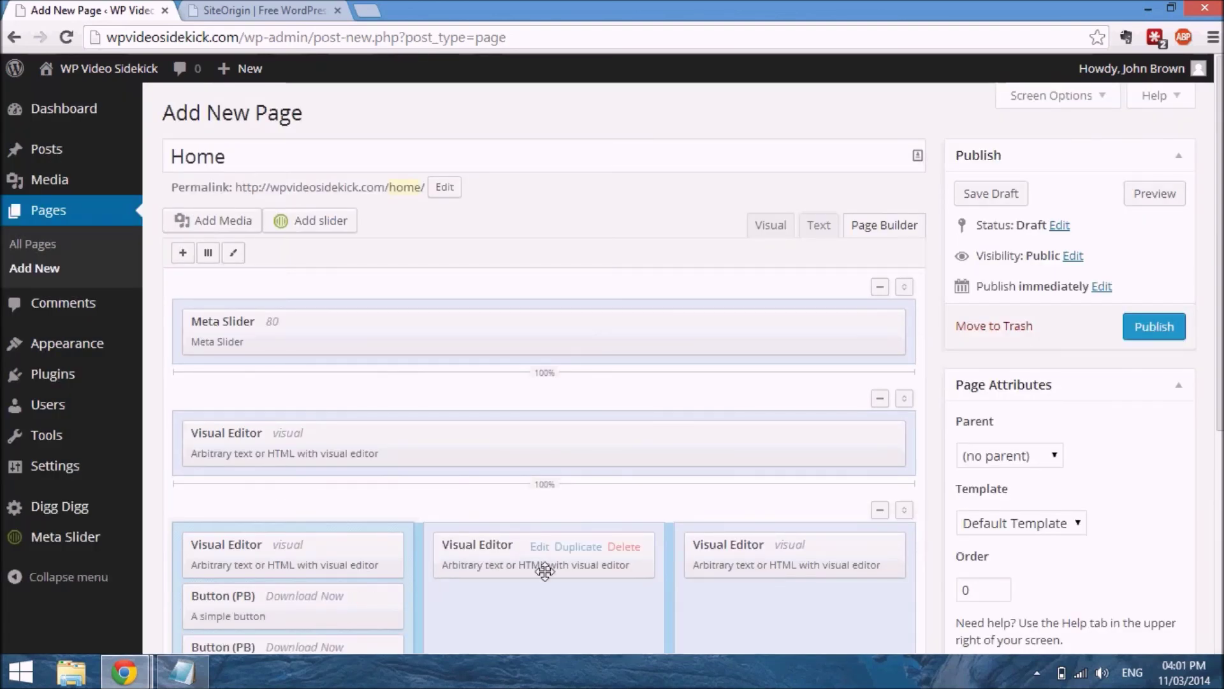
scroll(539, 561, down, 3)
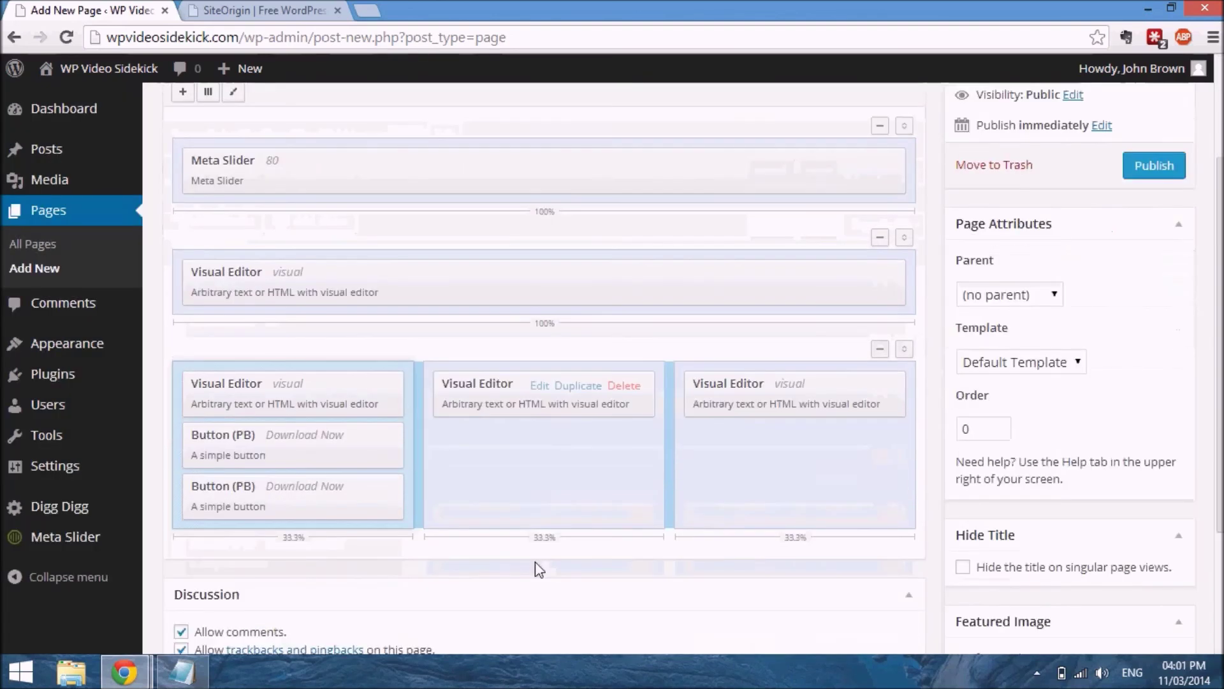
click(340, 501)
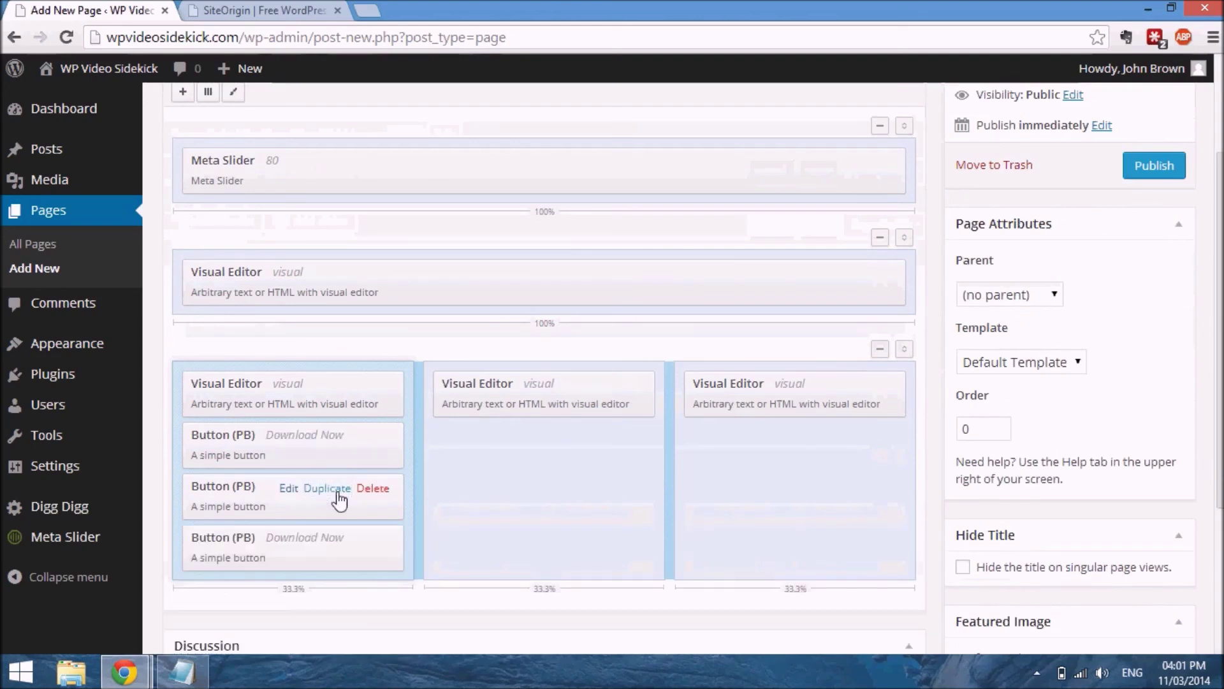
drag(387, 482, 622, 471)
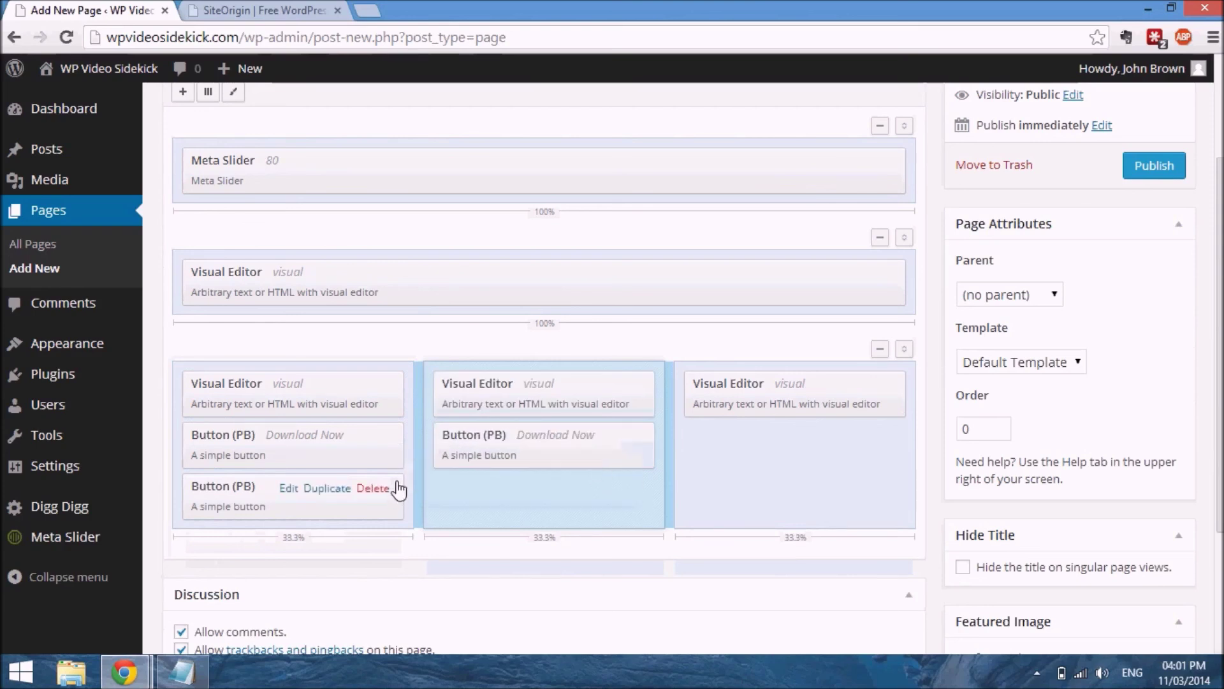
drag(404, 486, 908, 425)
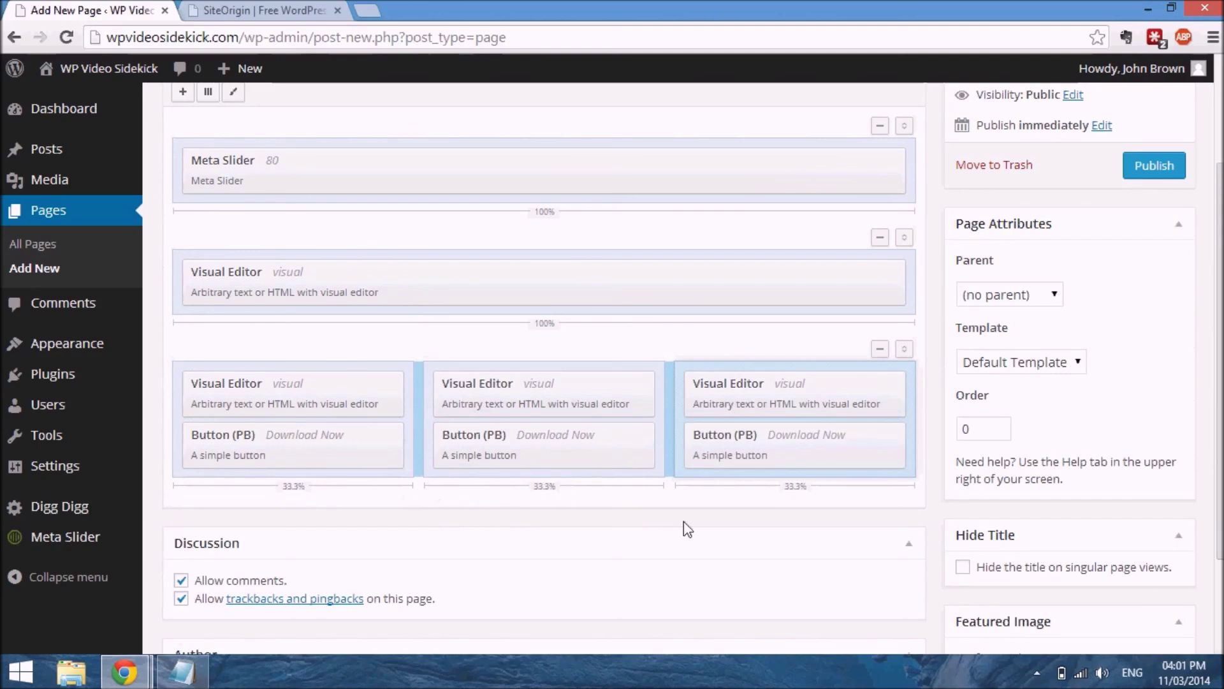
Relabel the middle column's button 'Learn More'
mouse_move(571, 443)
click(545, 437)
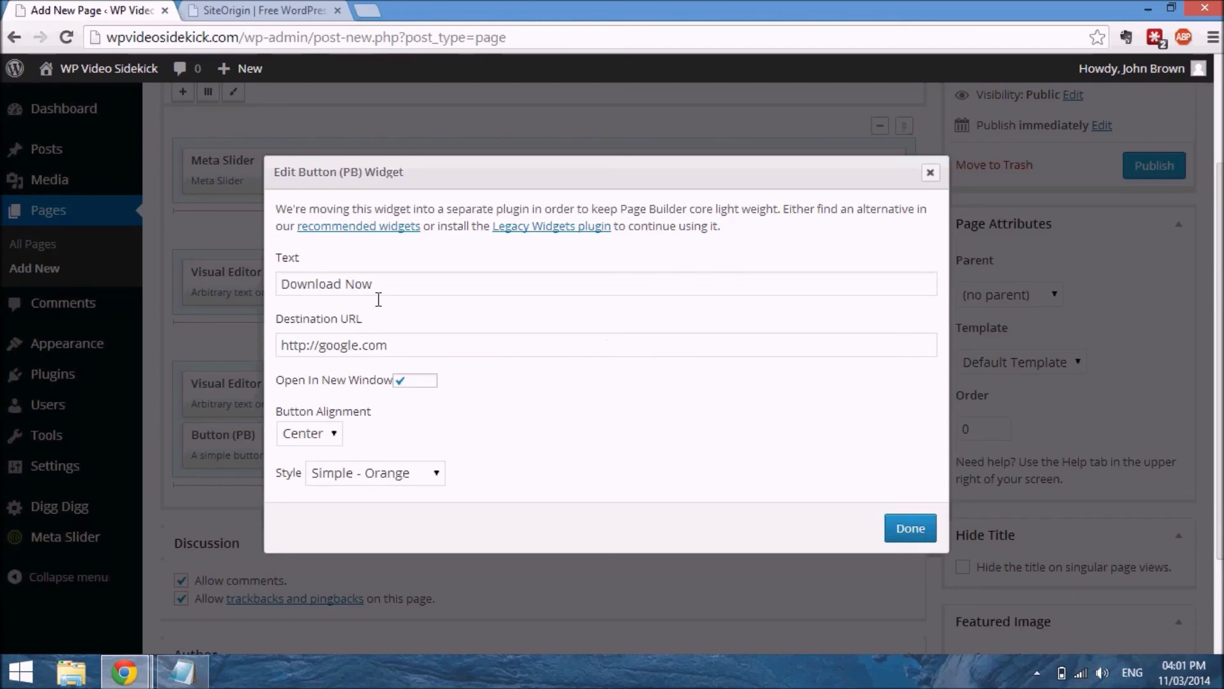
drag(378, 299, 249, 298)
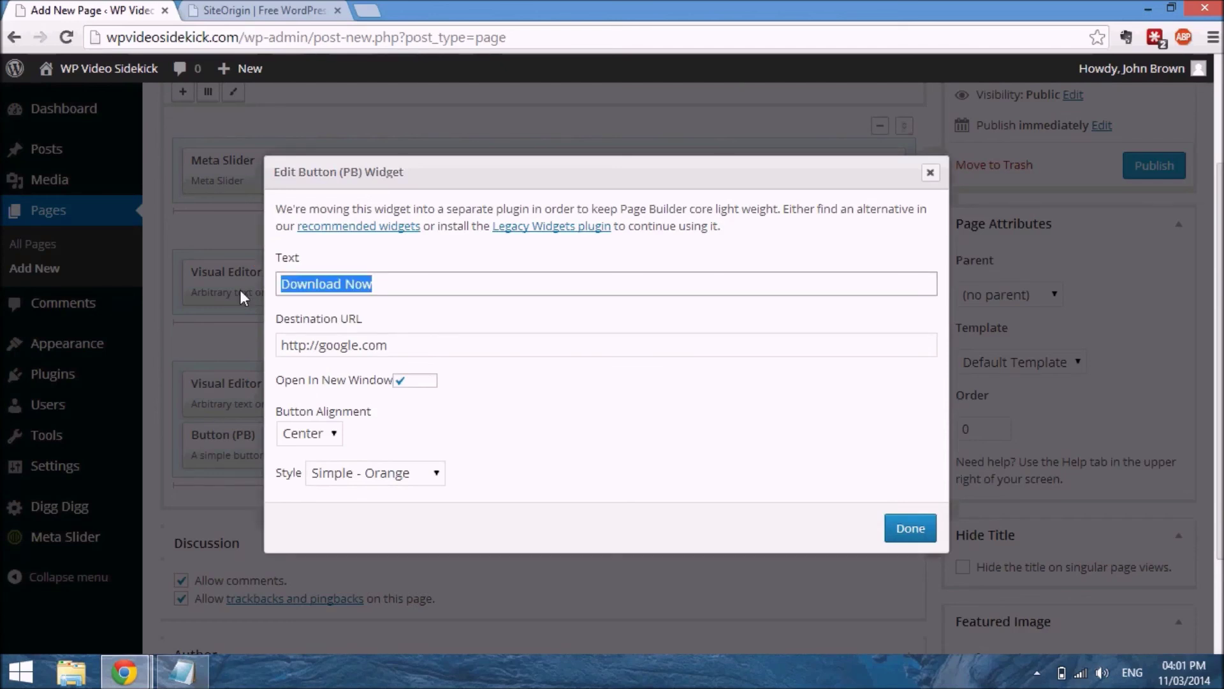
text(Le)
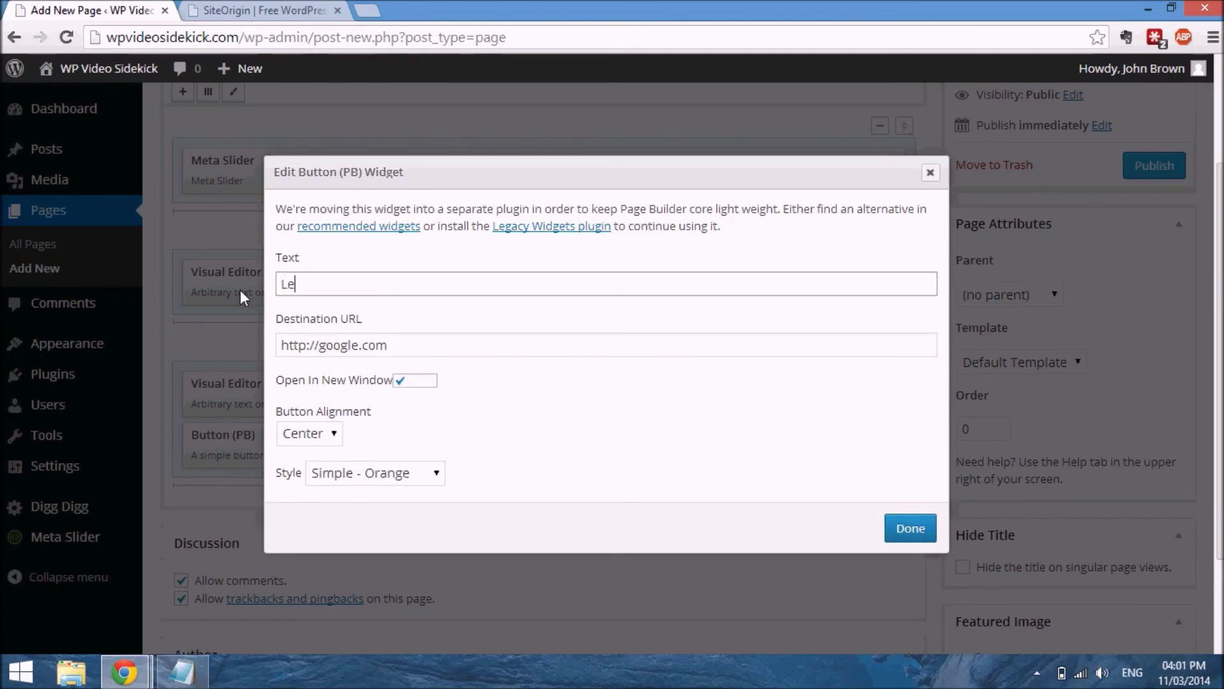
text(arn More)
click(924, 539)
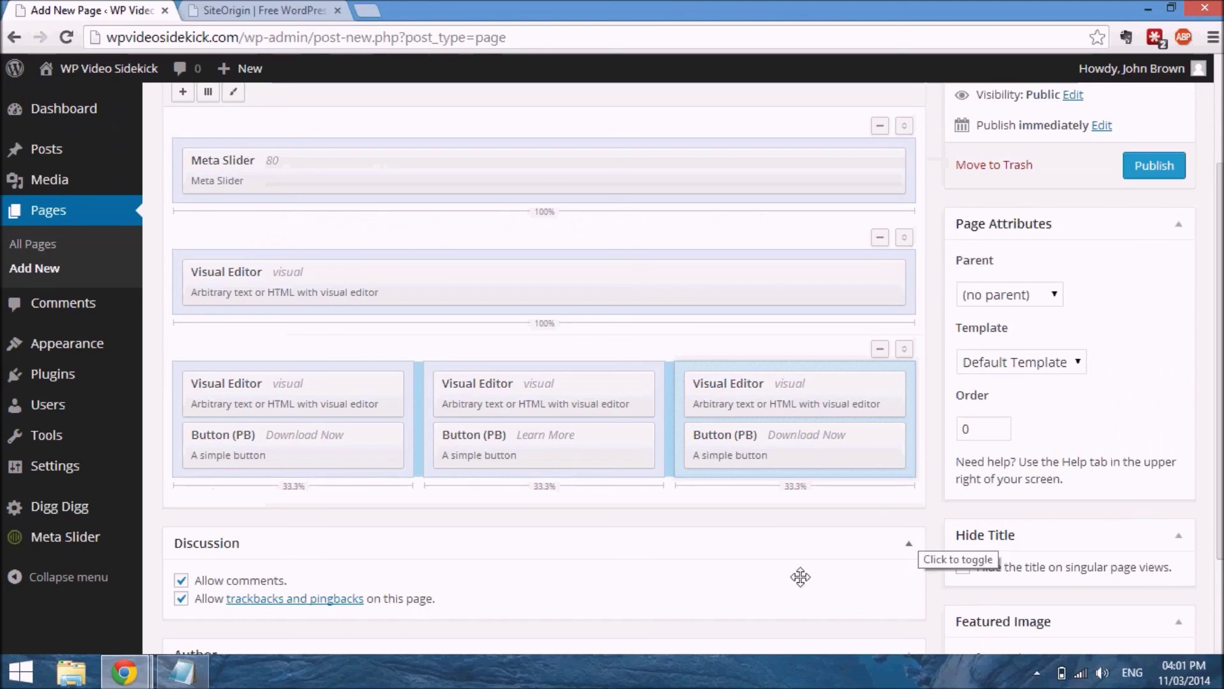
Relabel the third column's button 'Sign Me Up' and publish the Home page
mouse_move(782, 466)
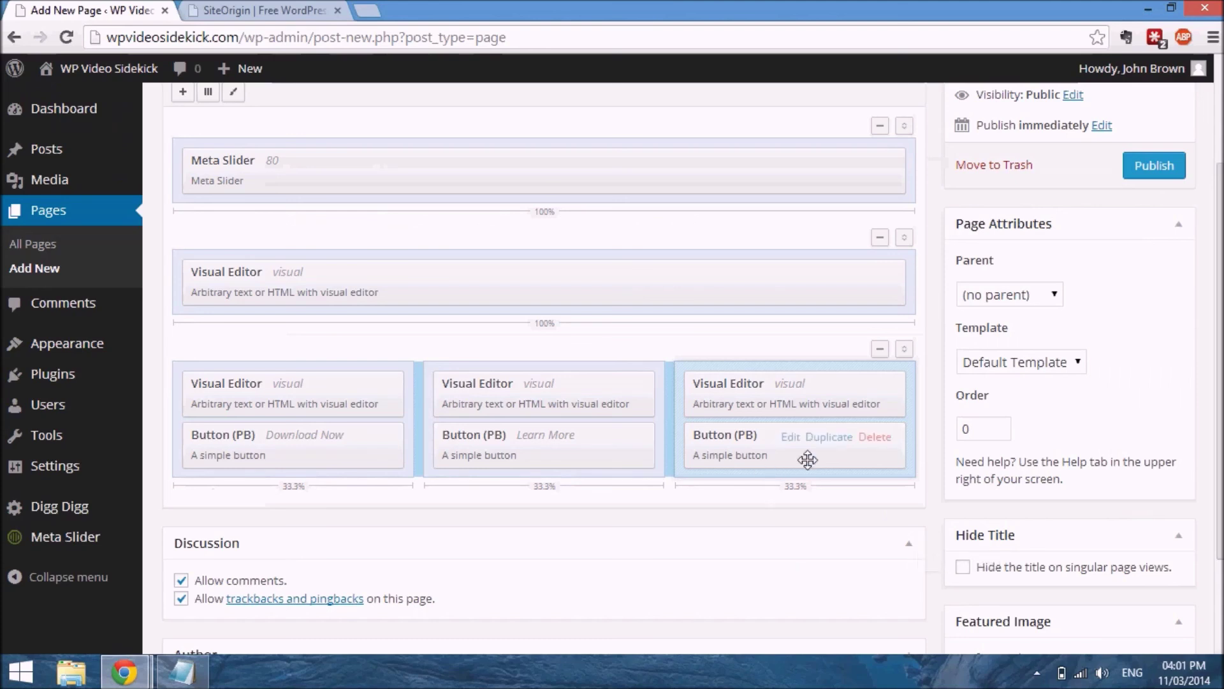
click(791, 437)
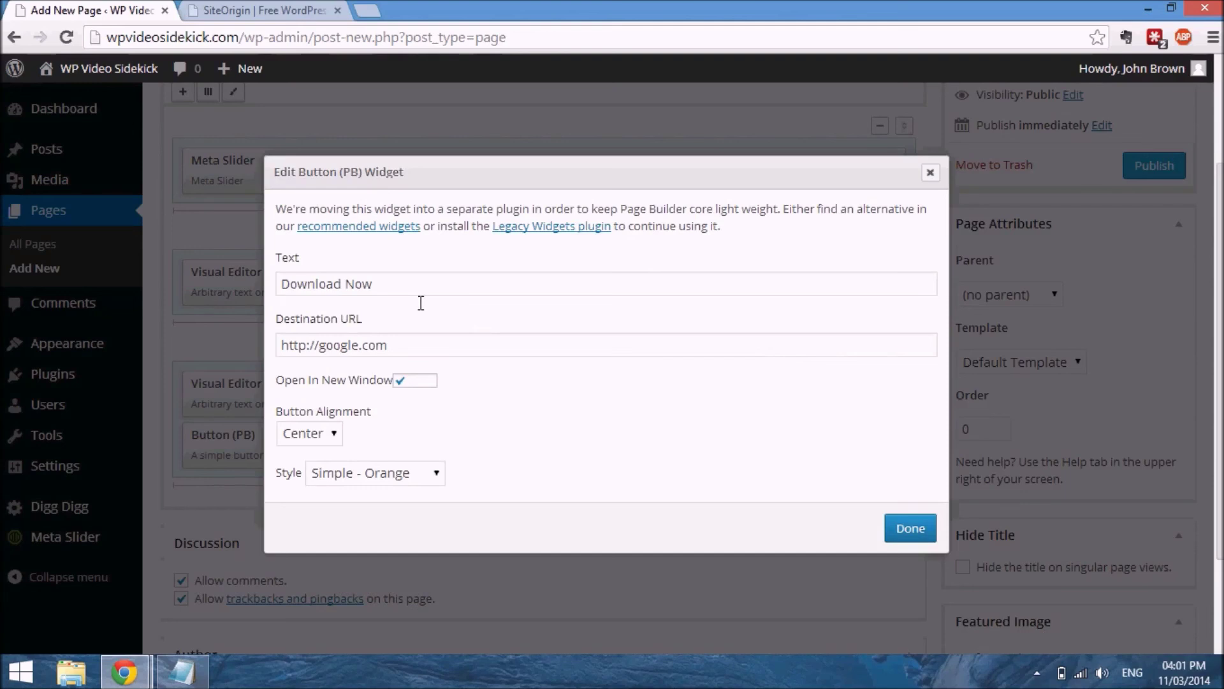
triple_click(283, 289)
text(Sign Me Up)
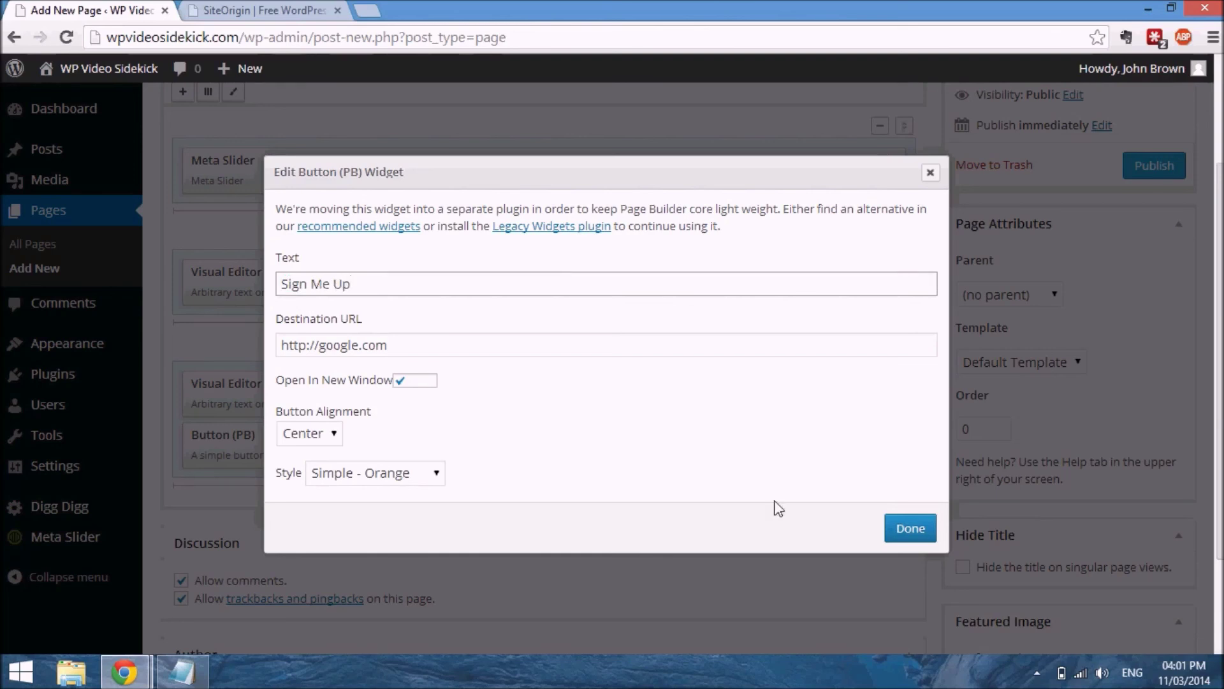
click(911, 534)
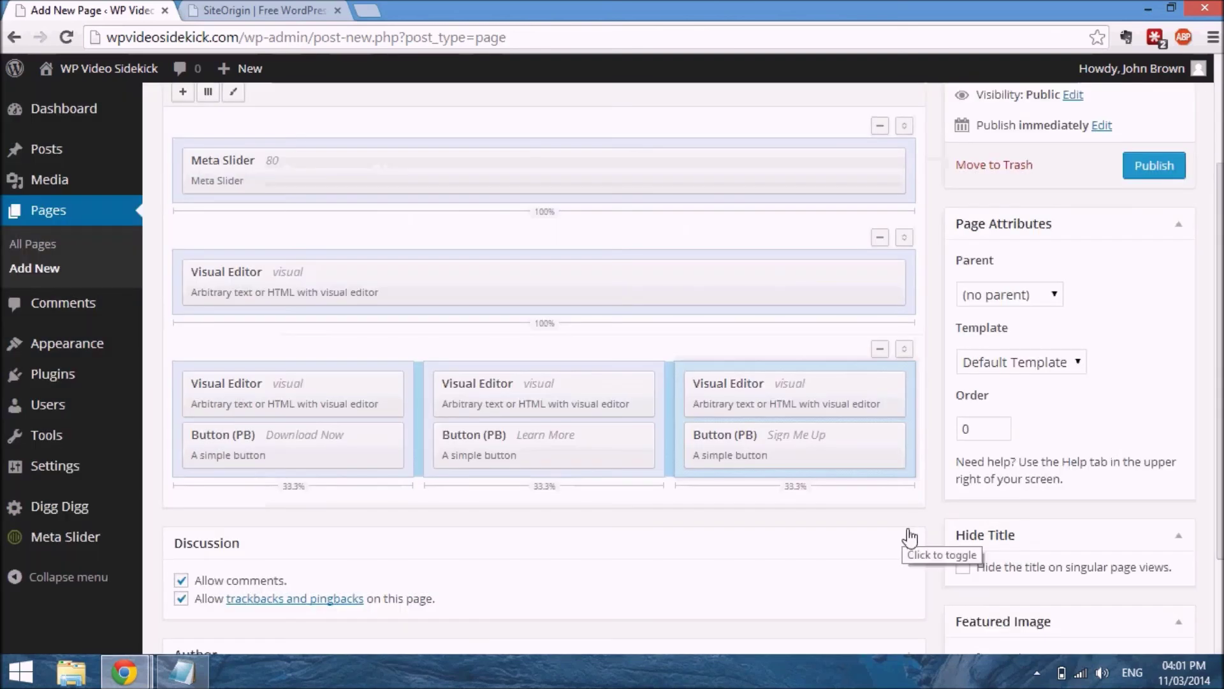
click(1164, 167)
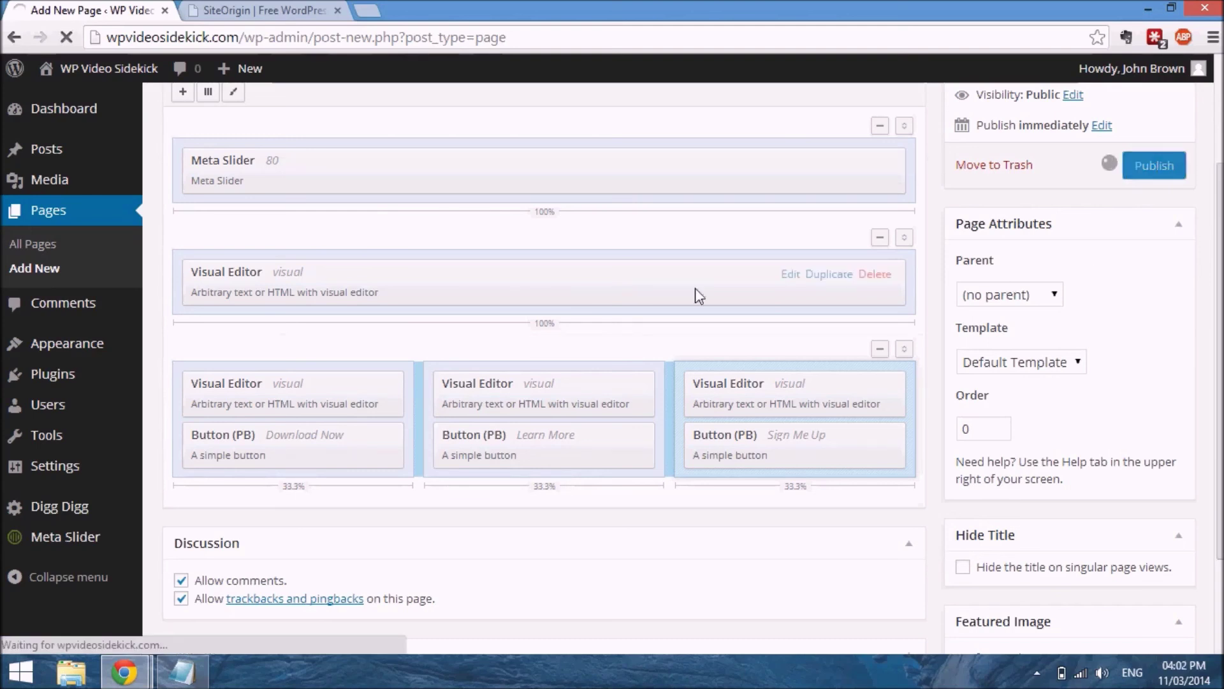
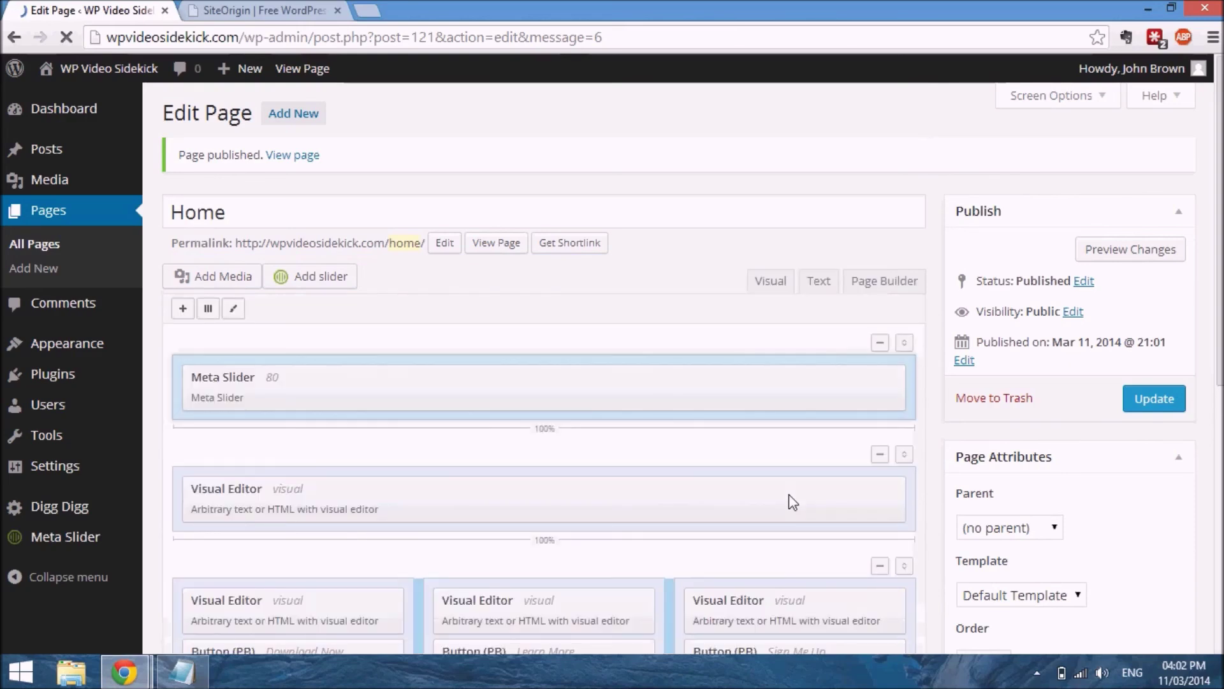
Preview the published Home page in an incognito window, checking its three-slide slider
right_click(507, 257)
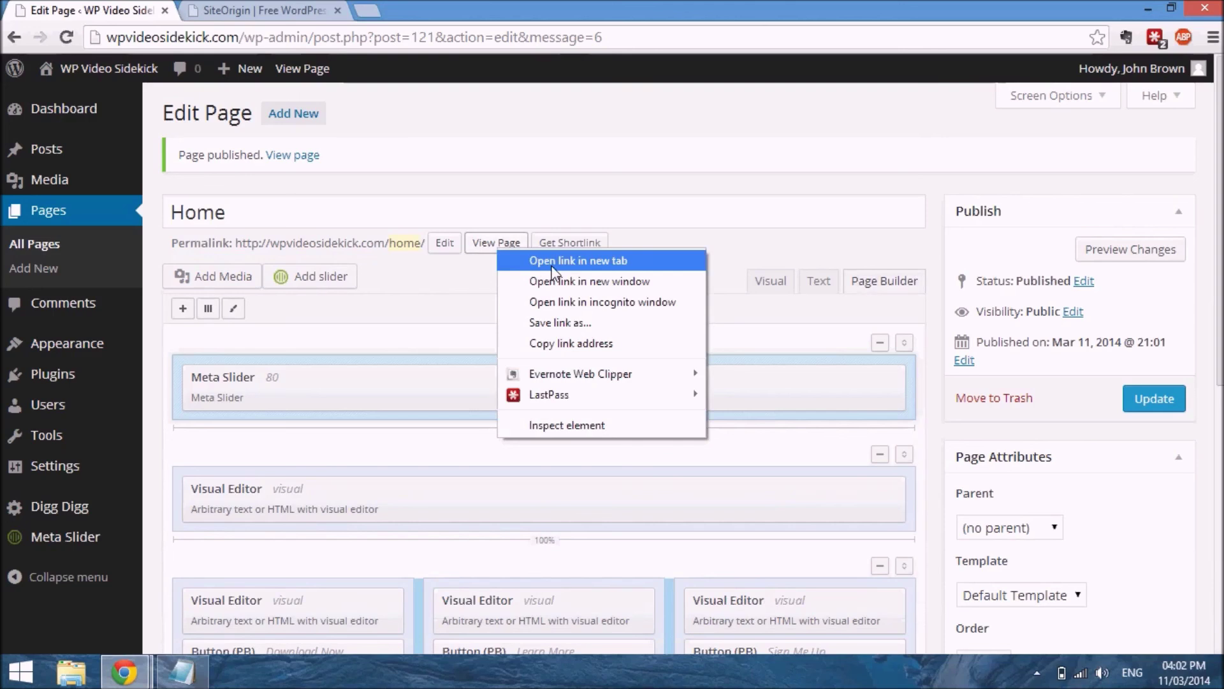
click(554, 302)
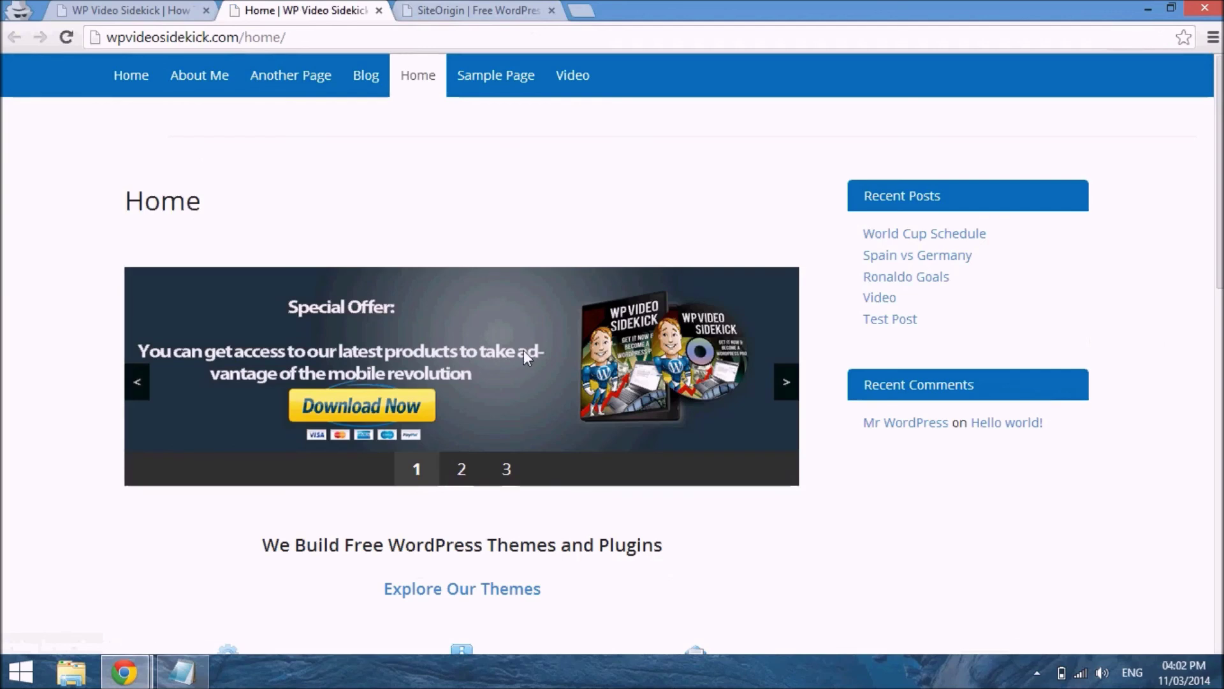
scroll(524, 355, down, 10)
scroll(527, 358, up, 10)
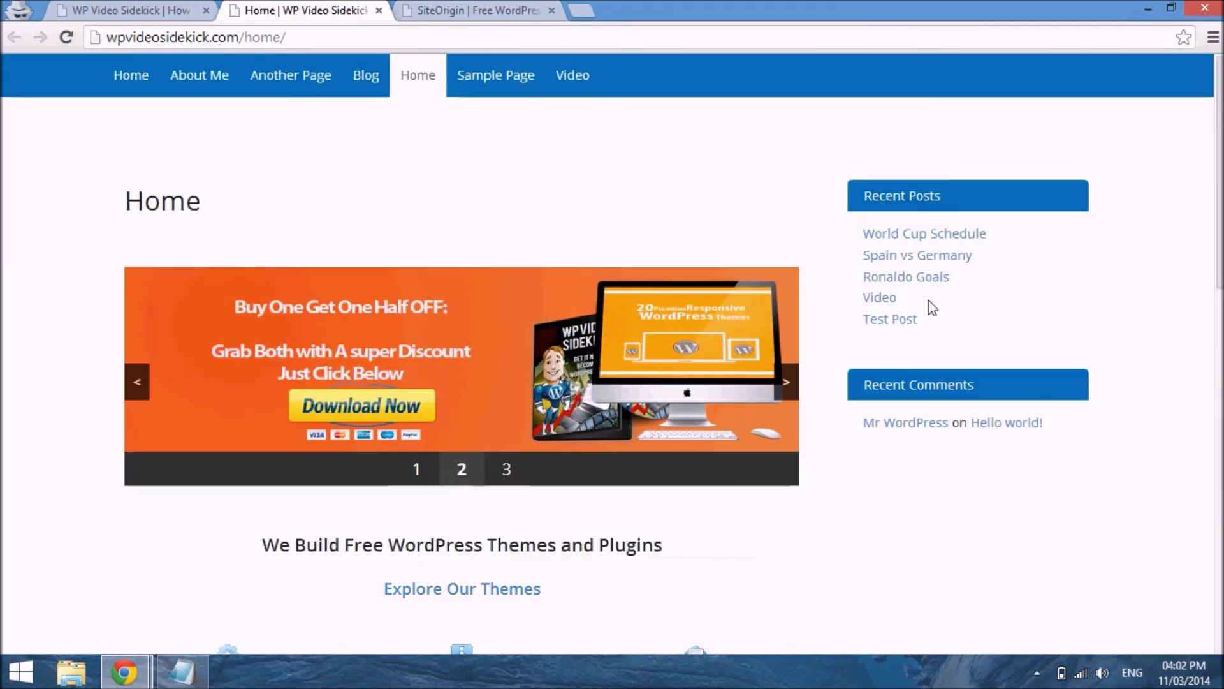
scroll(988, 378, down, 10)
scroll(989, 378, up, 10)
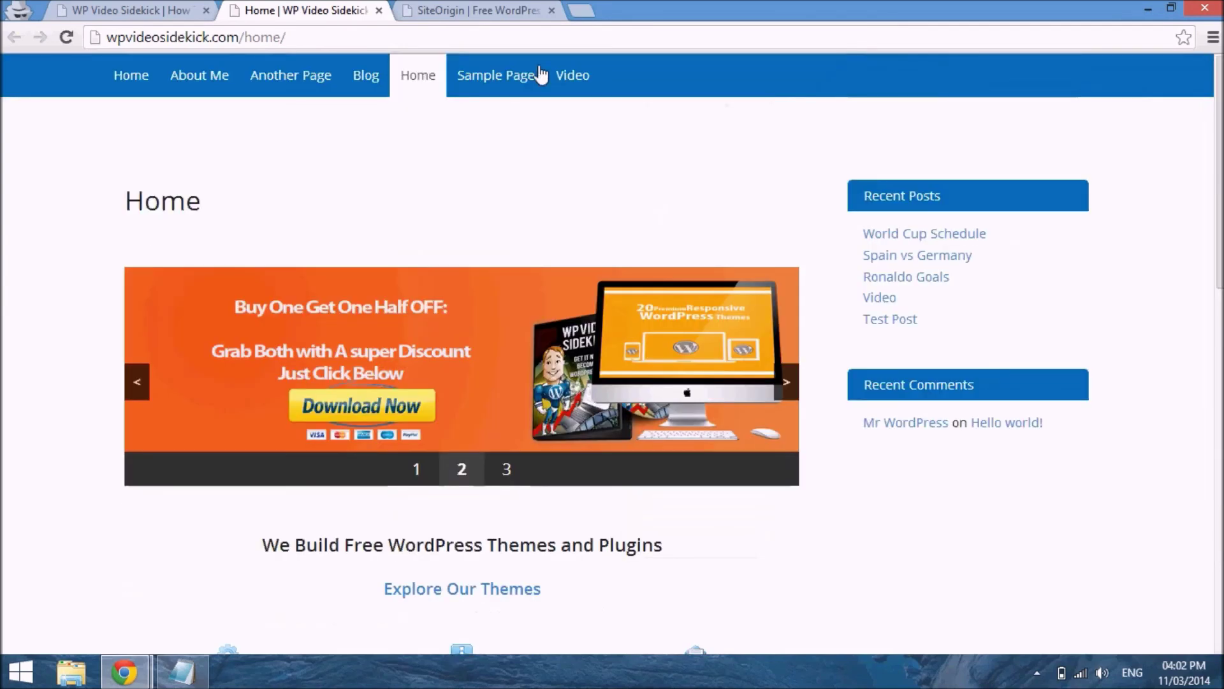
click(127, 10)
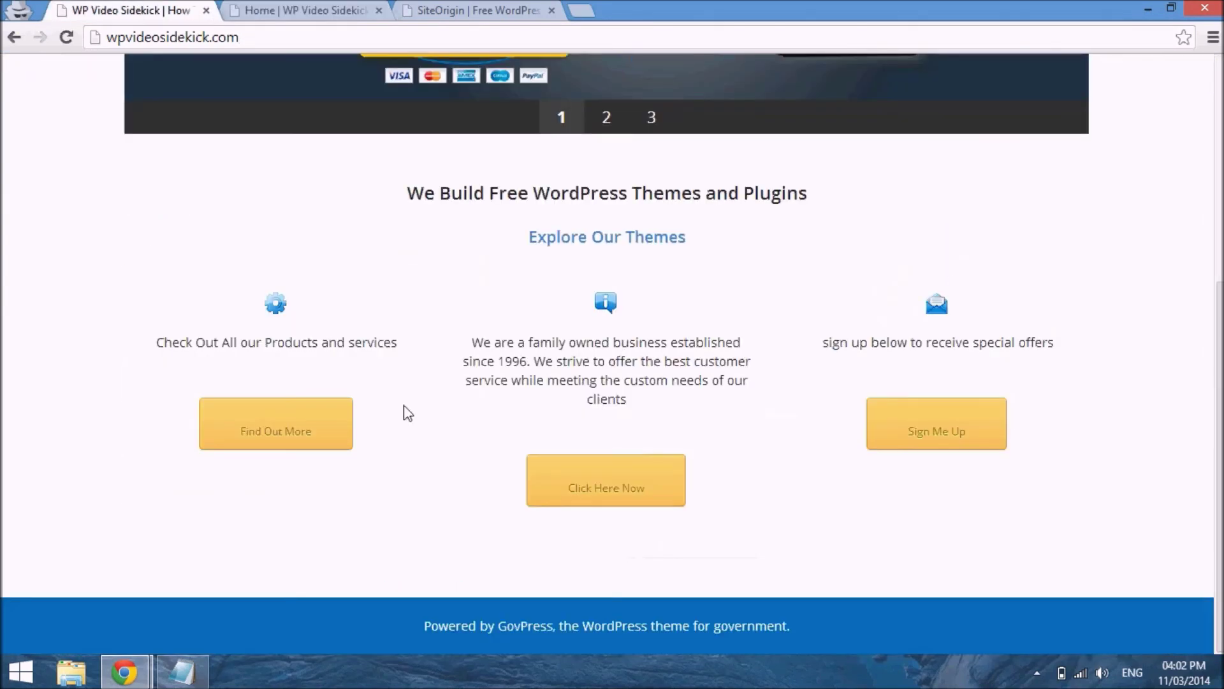
click(270, 5)
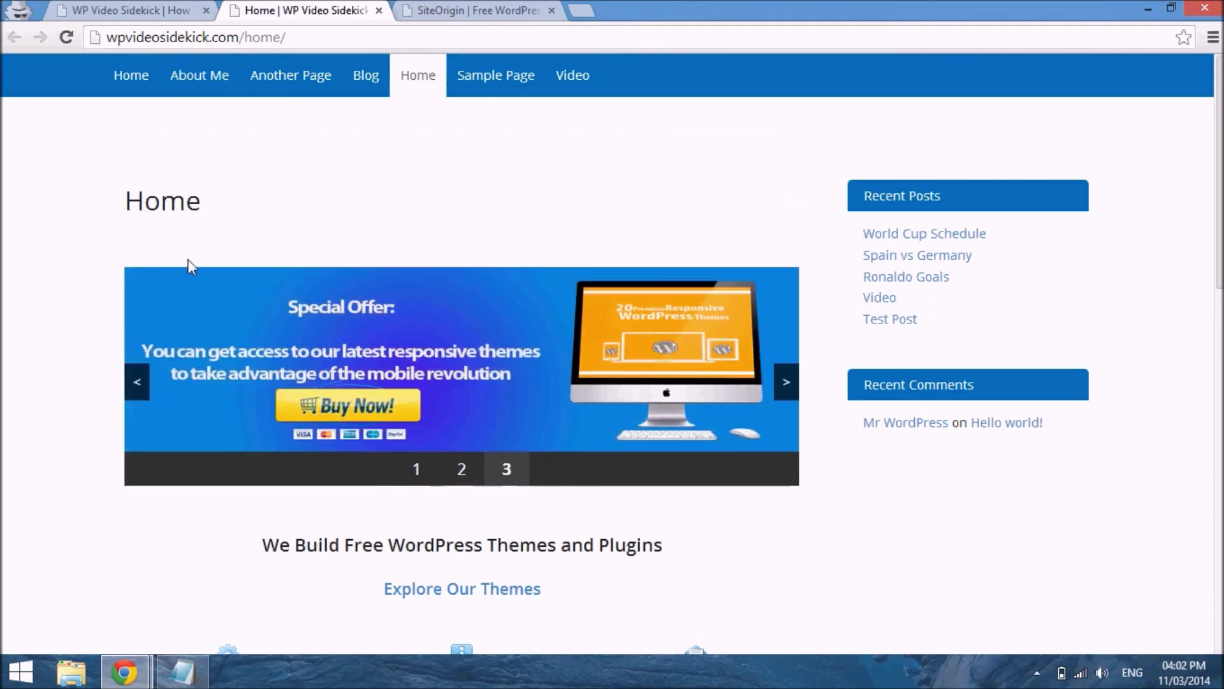
click(131, 673)
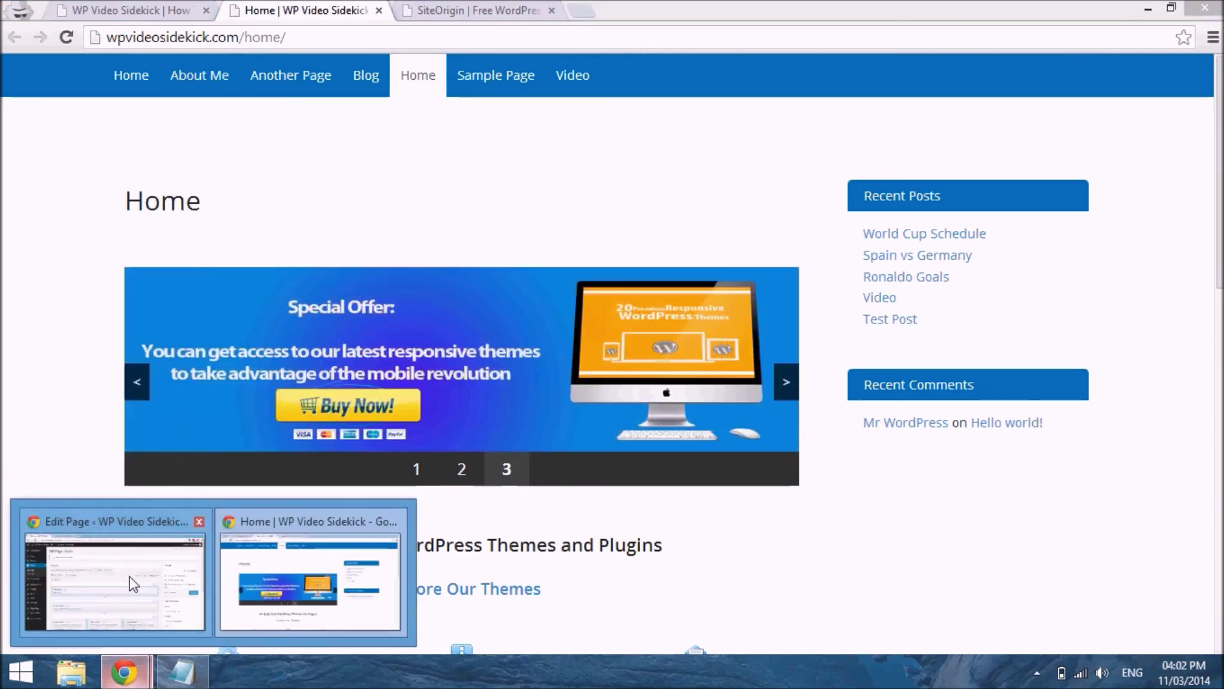
Set the Home page's template to Full Page
click(114, 577)
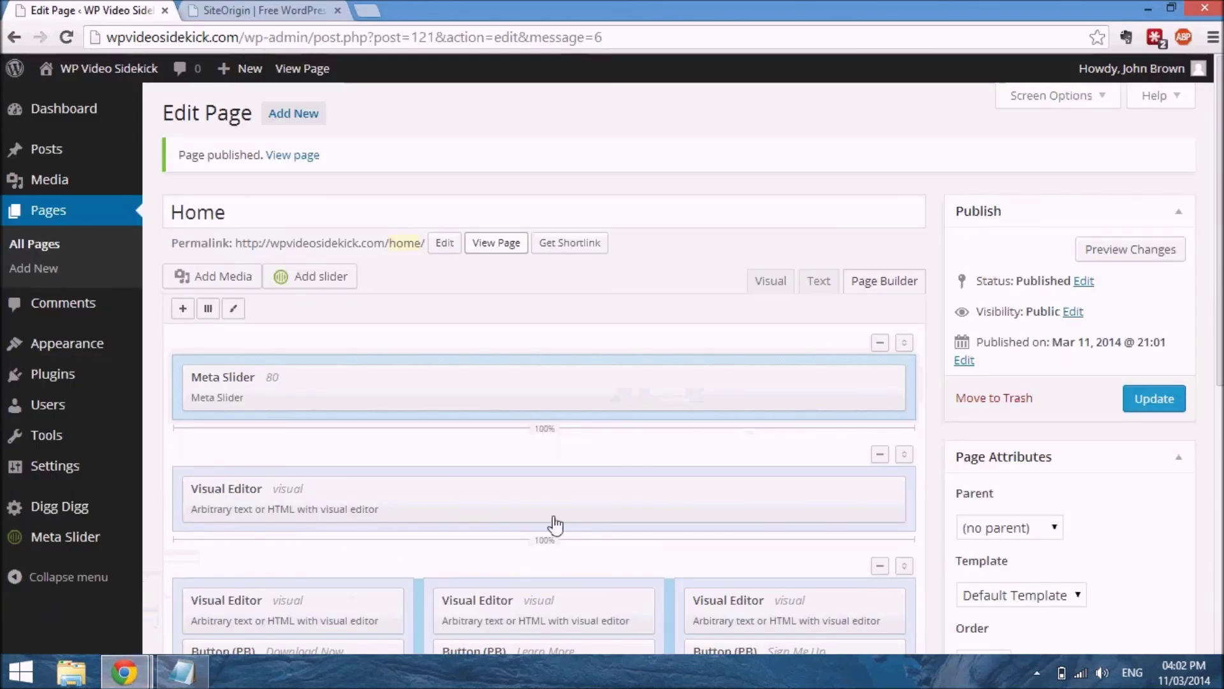
click(1078, 596)
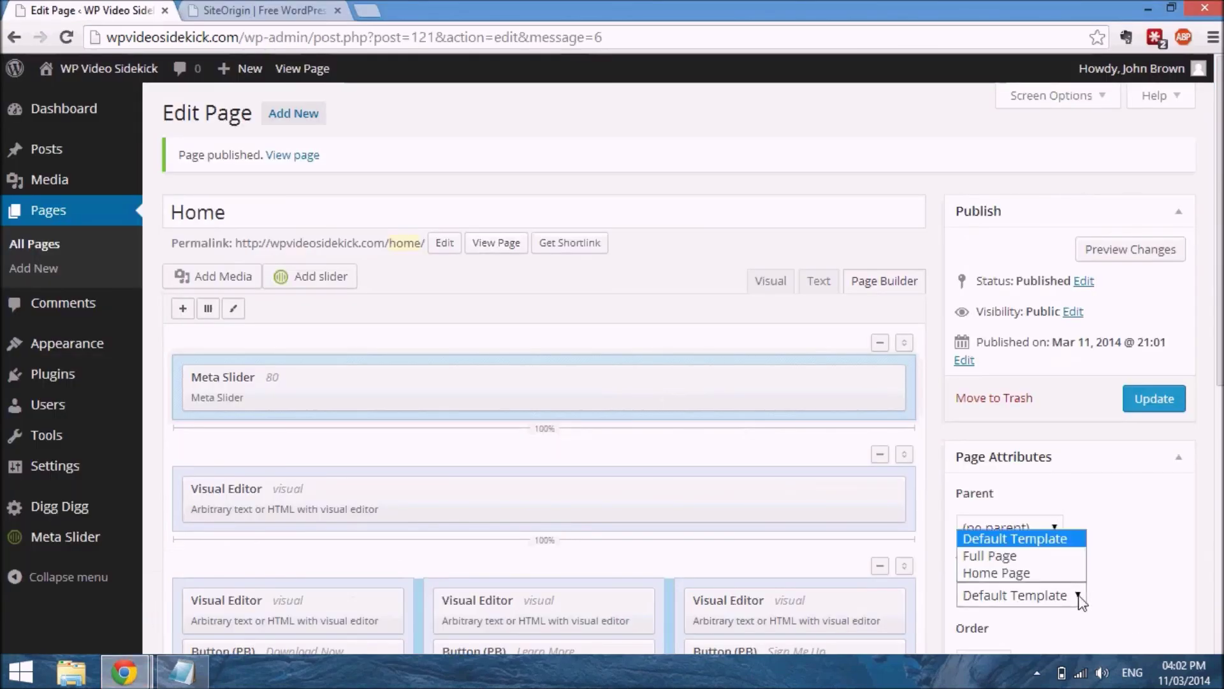
click(1019, 556)
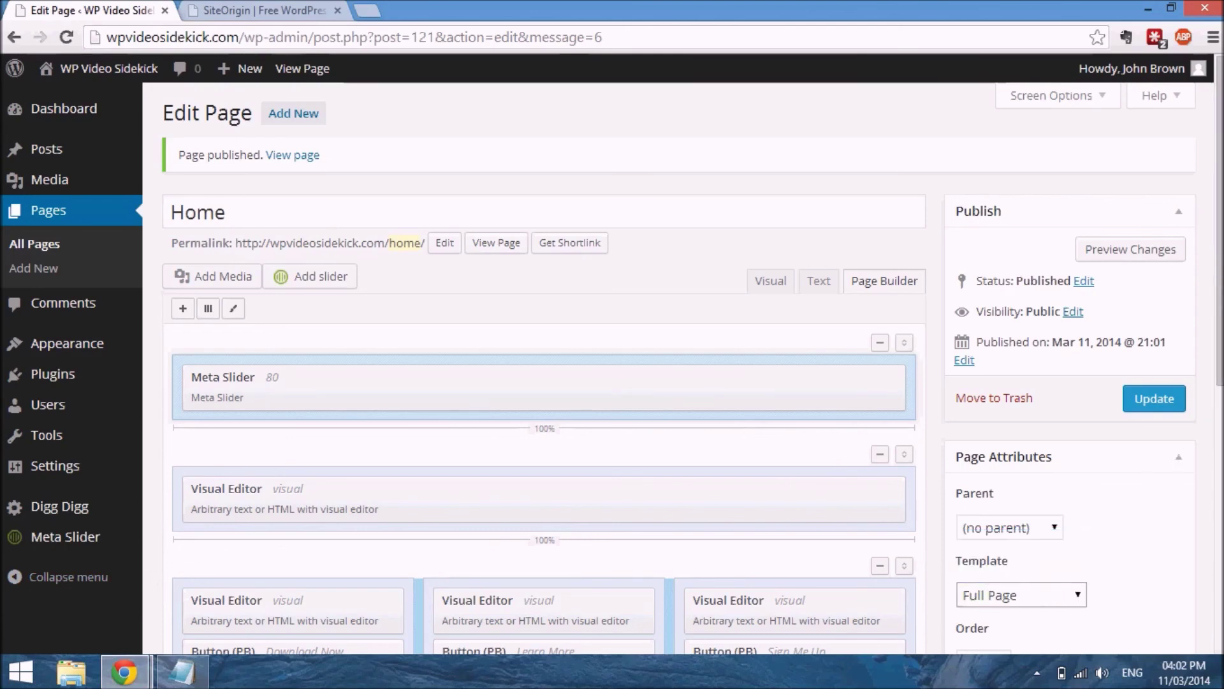
Untick Allow comments and Allow trackbacks and pingbacks, then update the Home page
scroll(1218, 255, down, 5)
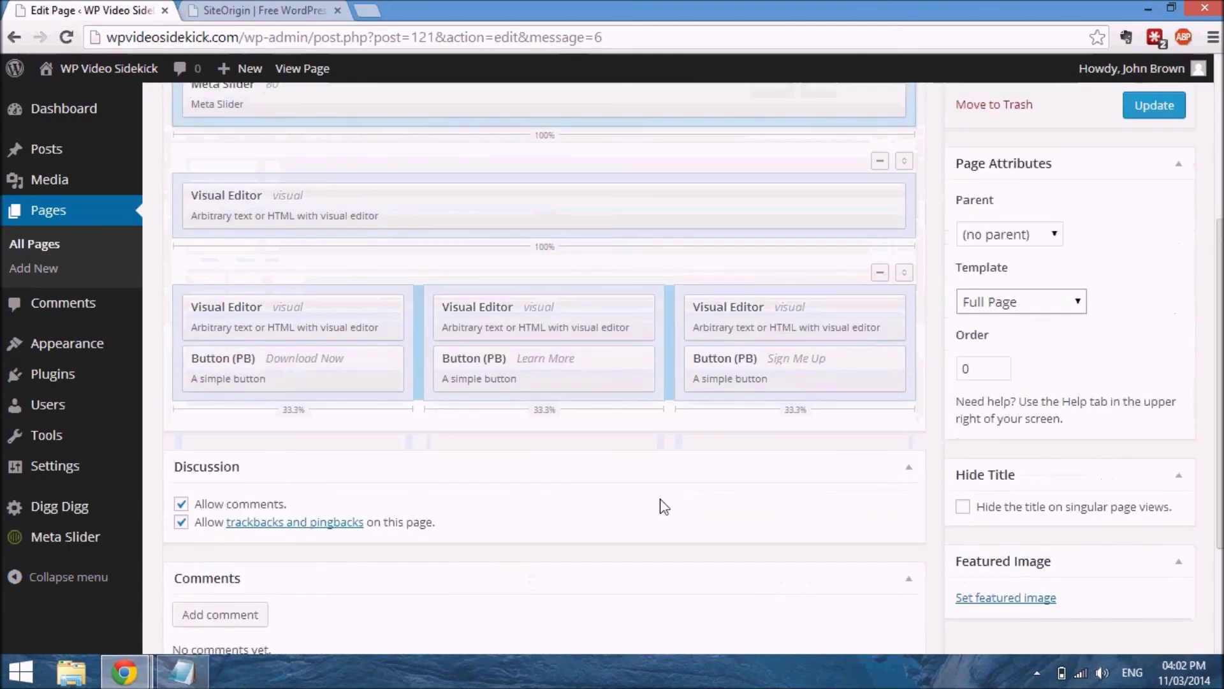
click(182, 505)
click(182, 523)
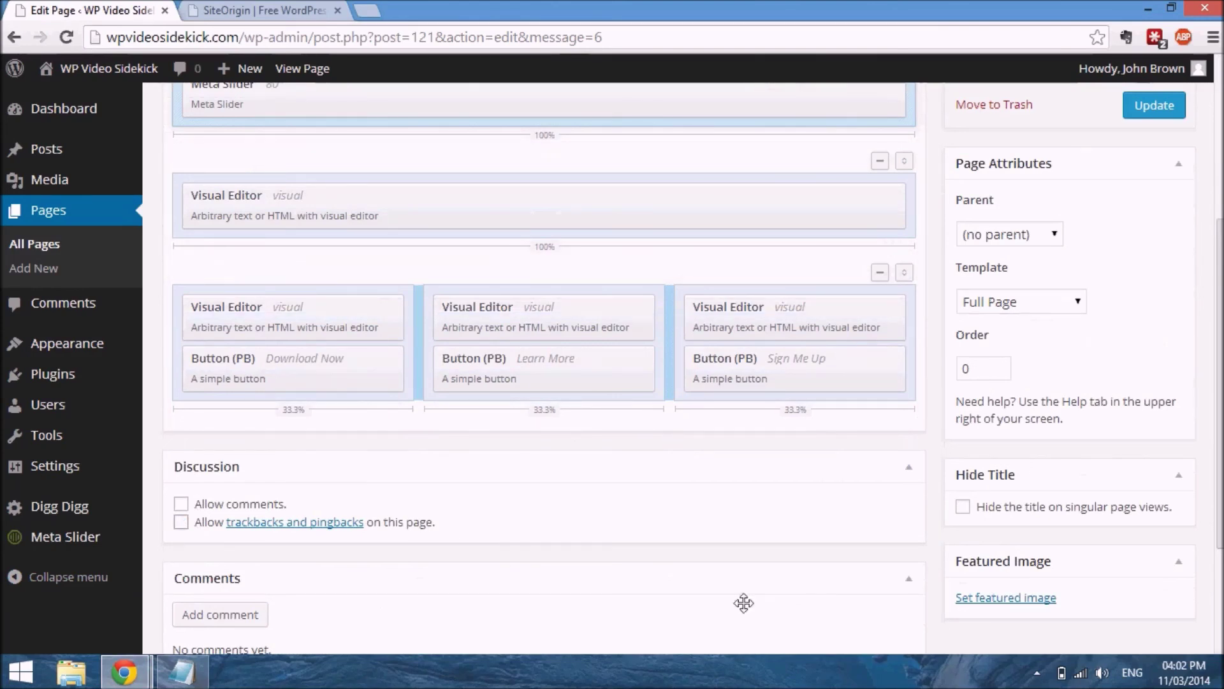
scroll(743, 602, down, 3)
scroll(743, 602, up, 8)
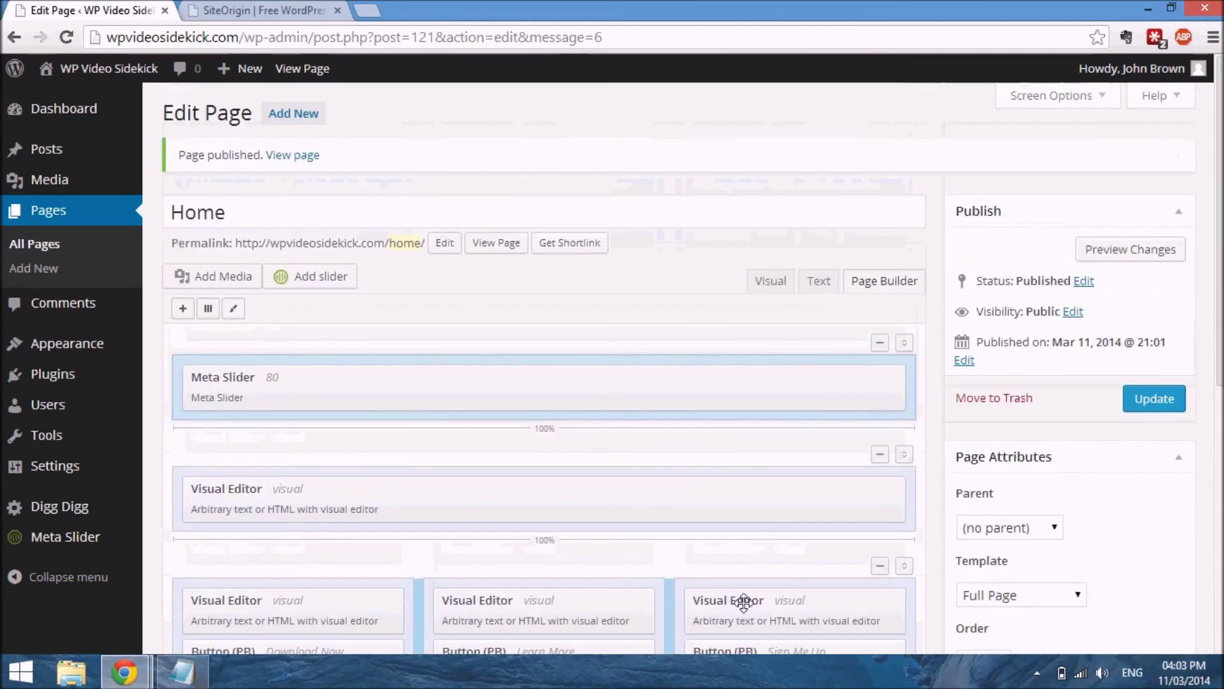
click(1154, 397)
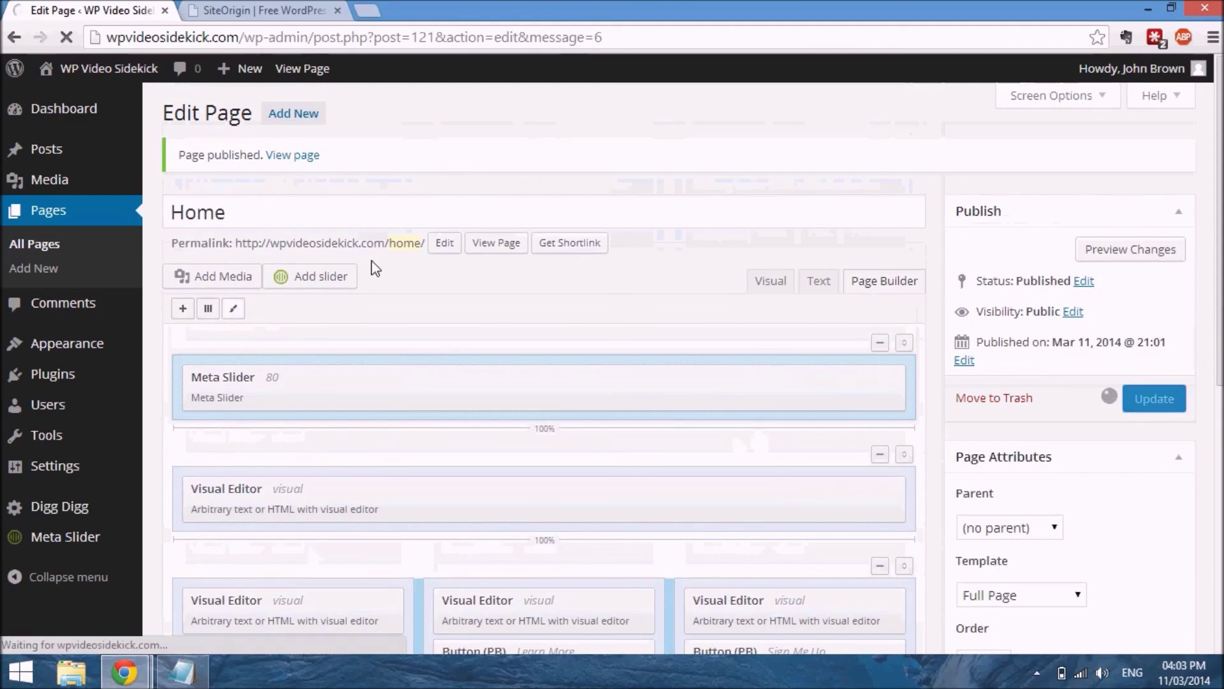
Open the updated Home page in incognito, closing the old tabs and reloading it
right_click(483, 243)
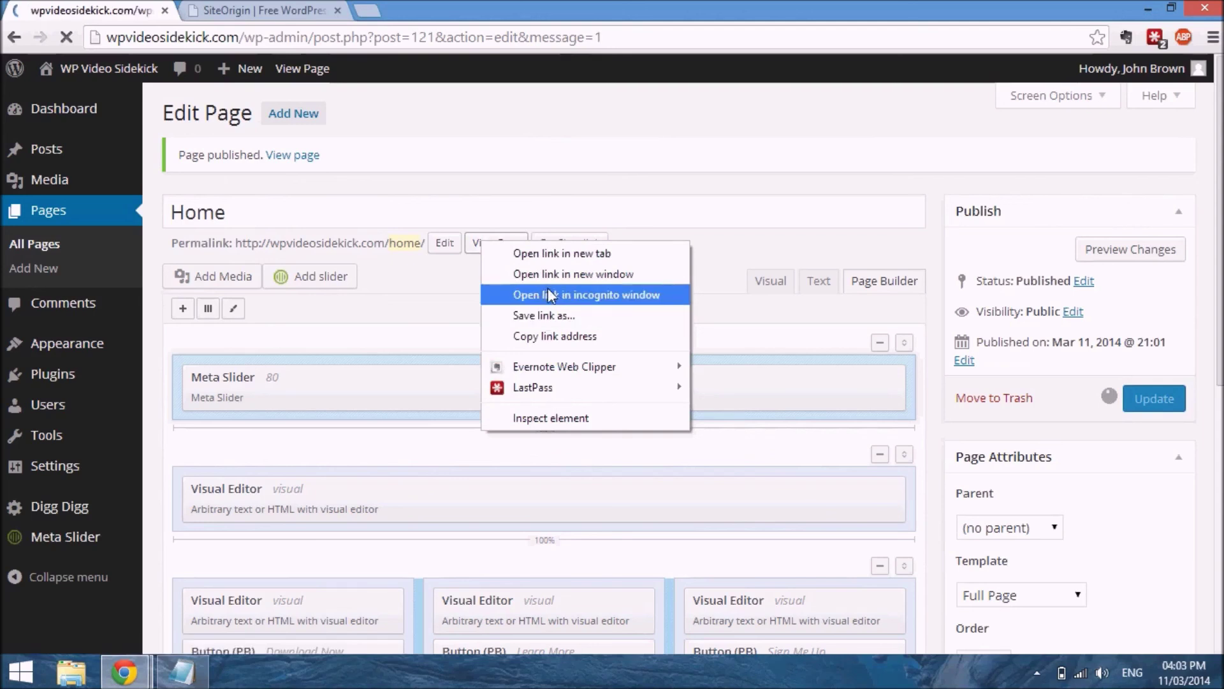
click(548, 294)
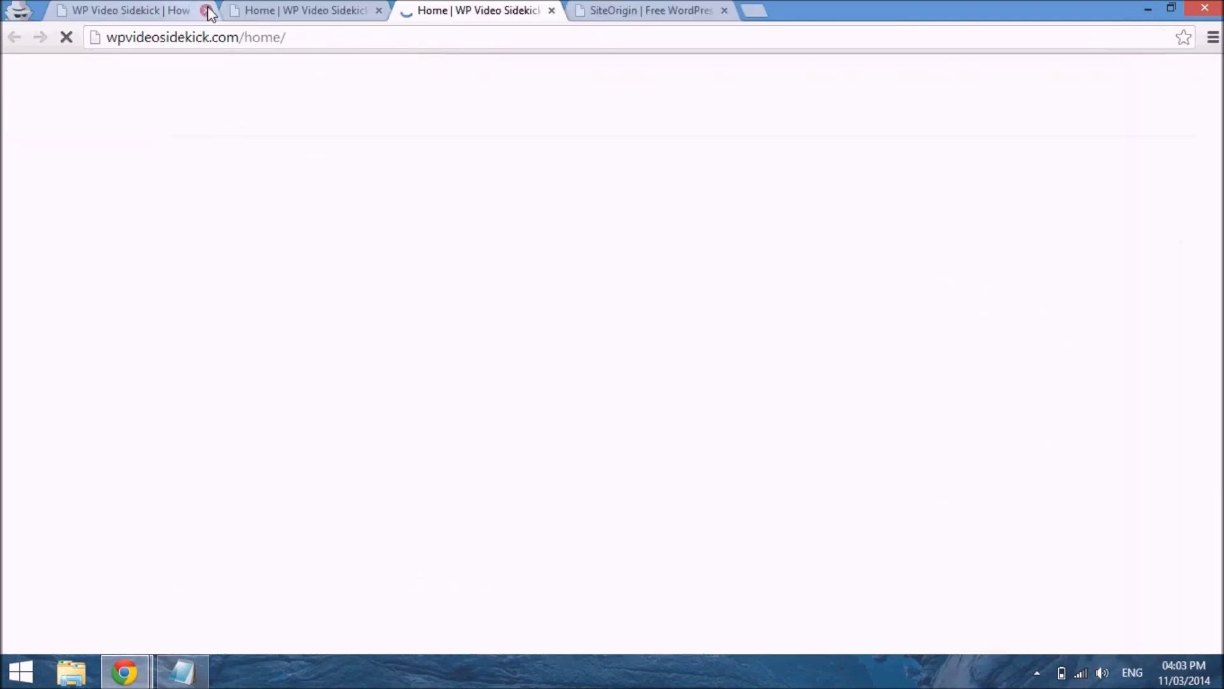
click(207, 10)
click(208, 10)
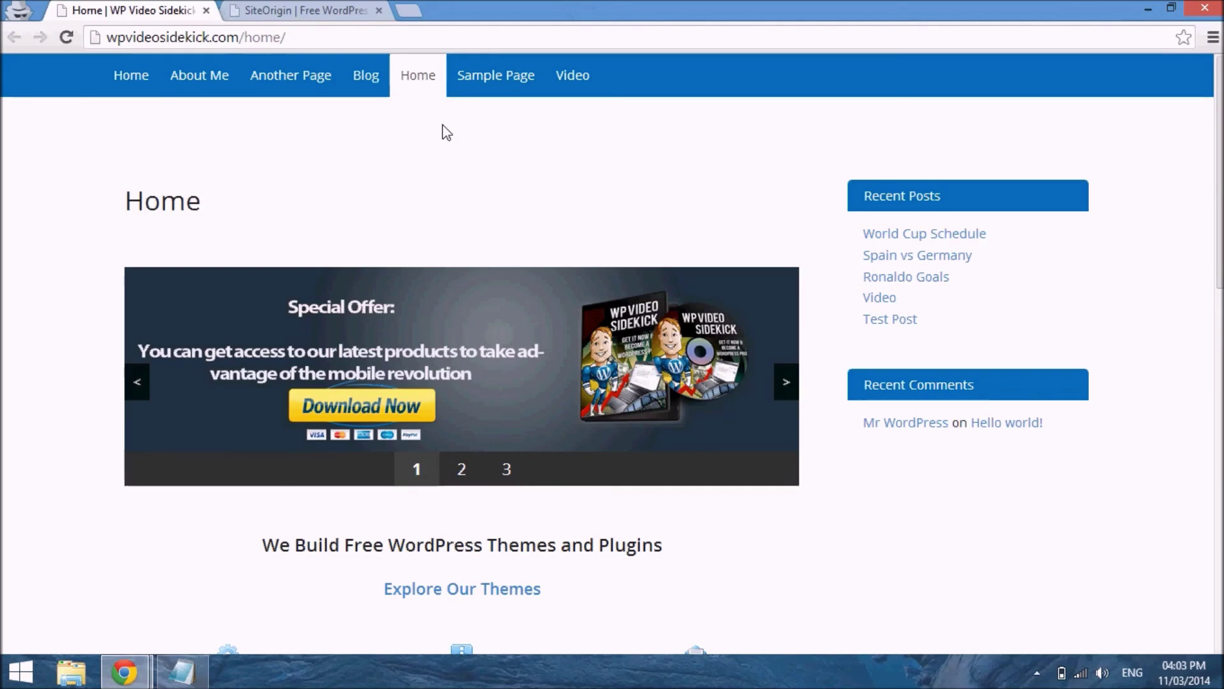
click(67, 37)
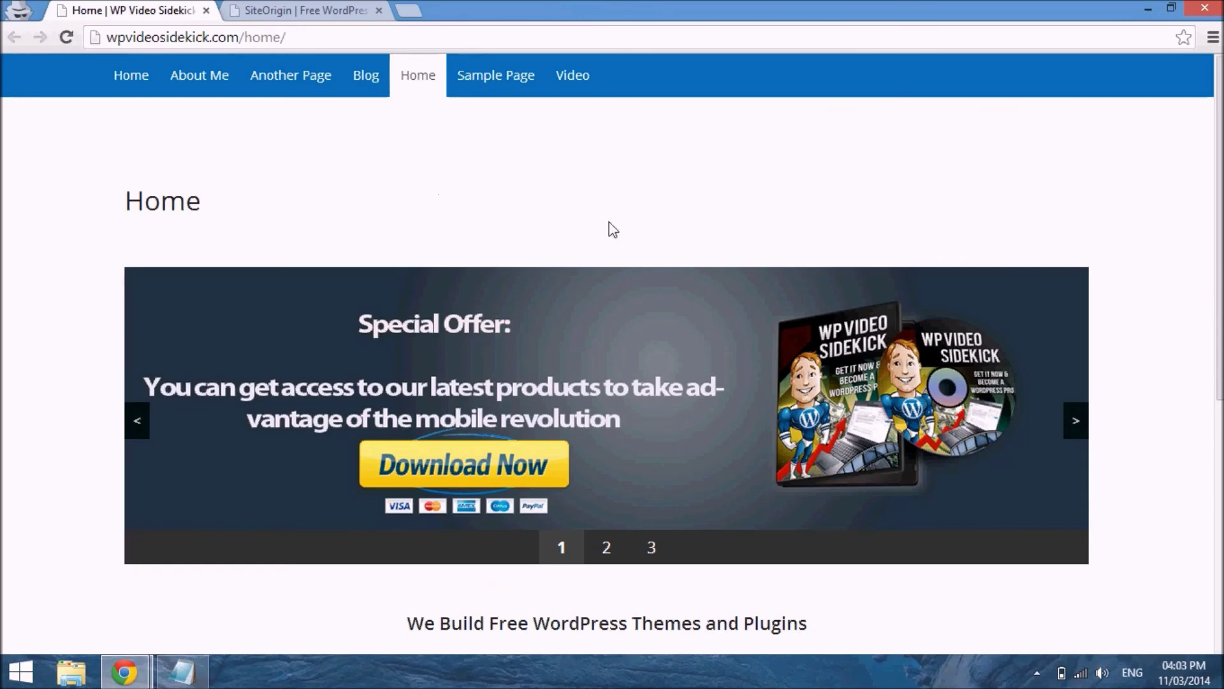
scroll(609, 222, down, 7)
scroll(609, 222, up, 4)
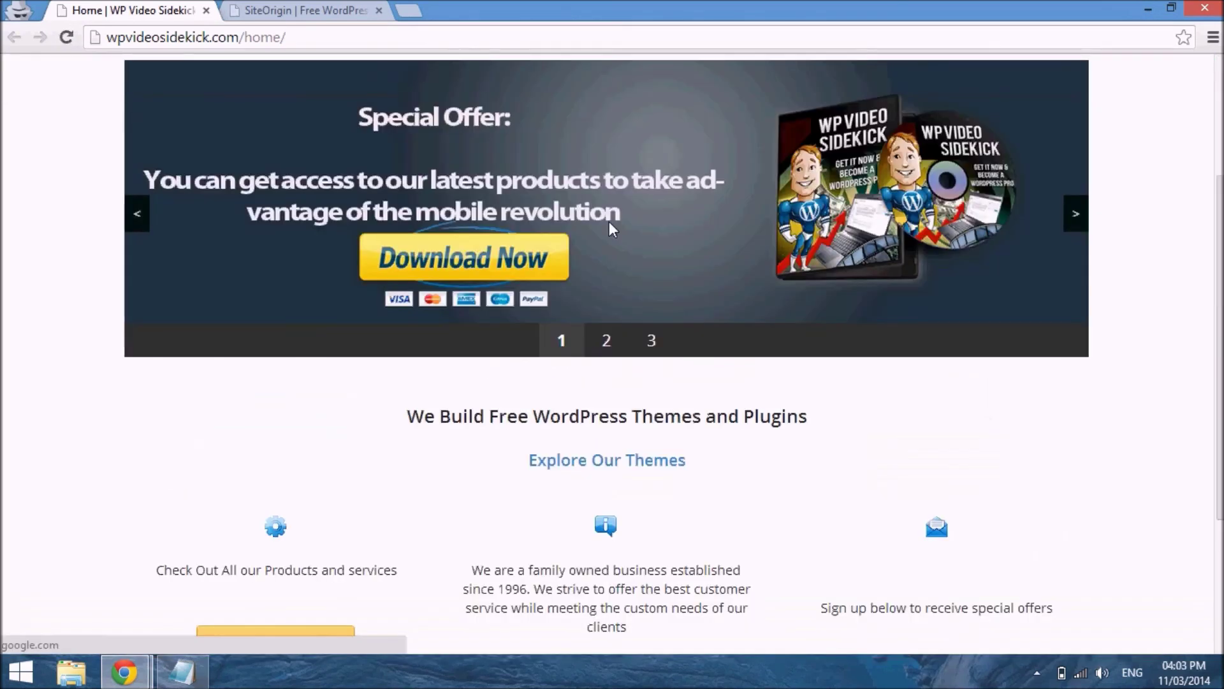
scroll(610, 220, up, 3)
scroll(610, 220, down, 5)
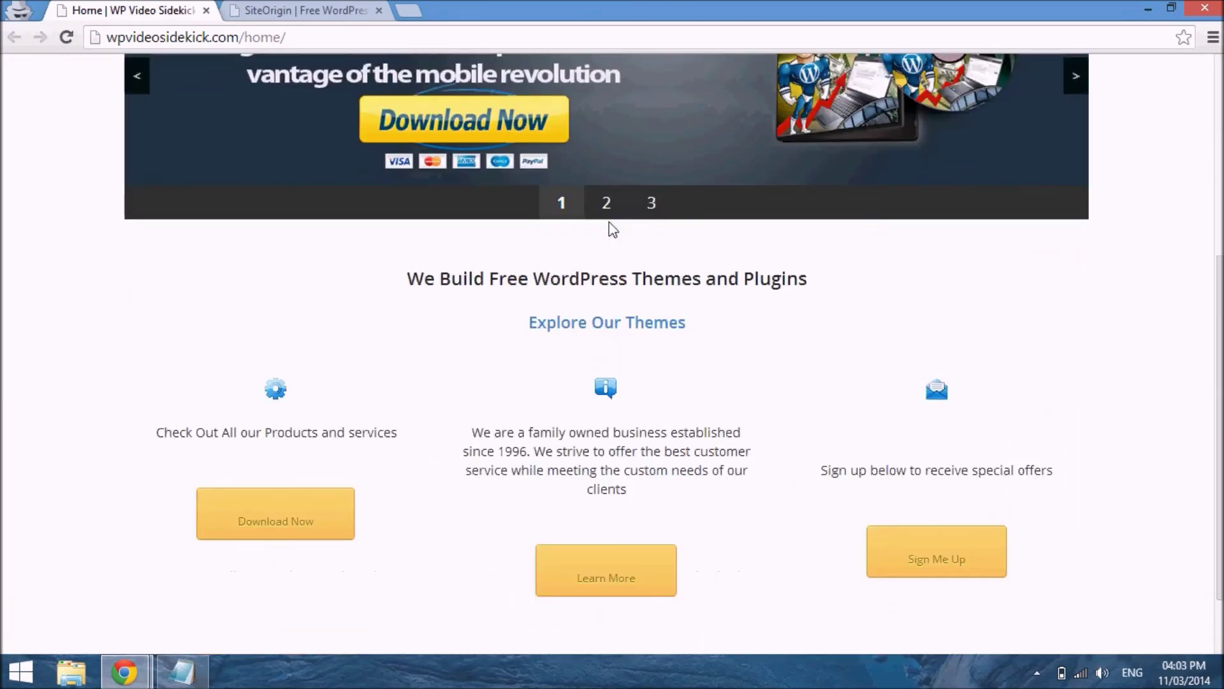
scroll(609, 222, down, 2)
scroll(610, 221, up, 5)
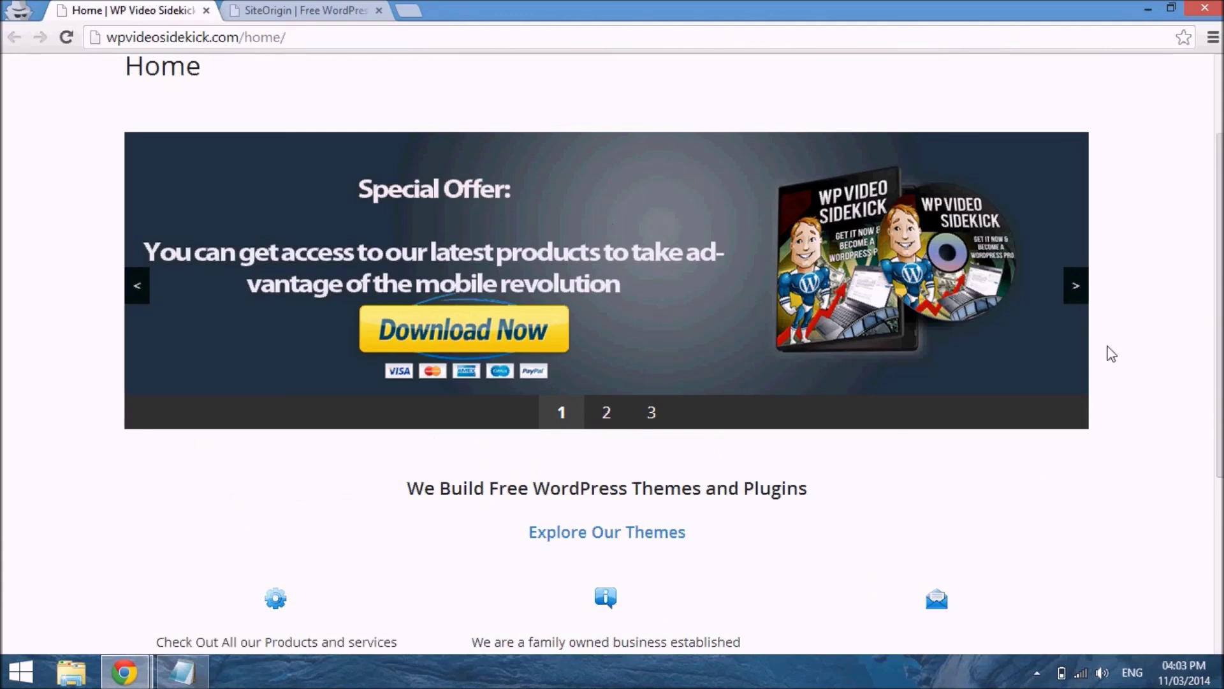
Step the slider to its second and third slides and scroll the full-width page
click(1084, 286)
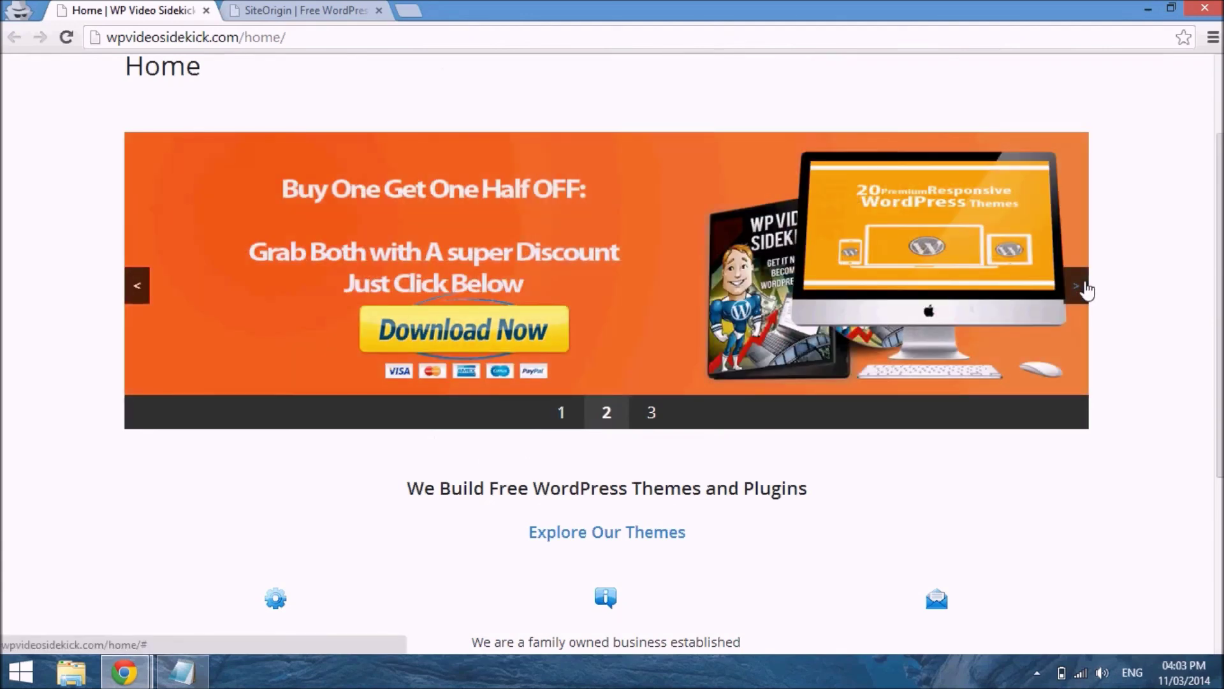
click(1086, 289)
scroll(650, 415, down, 3)
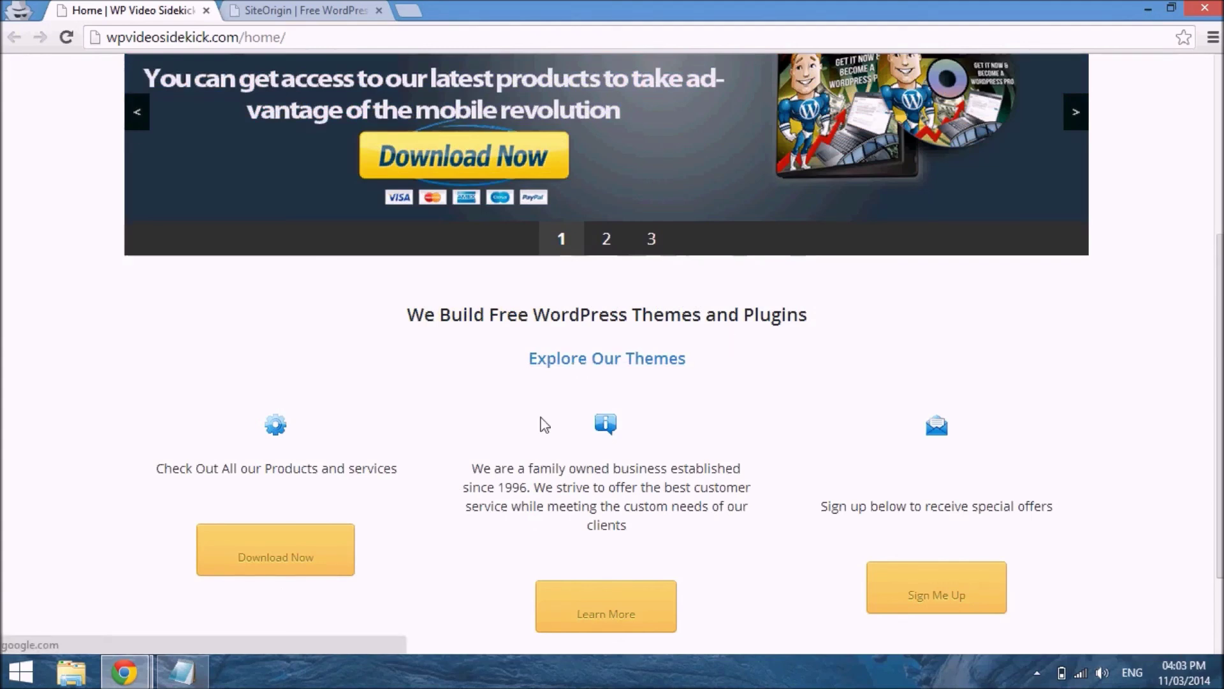
scroll(323, 519, down, 3)
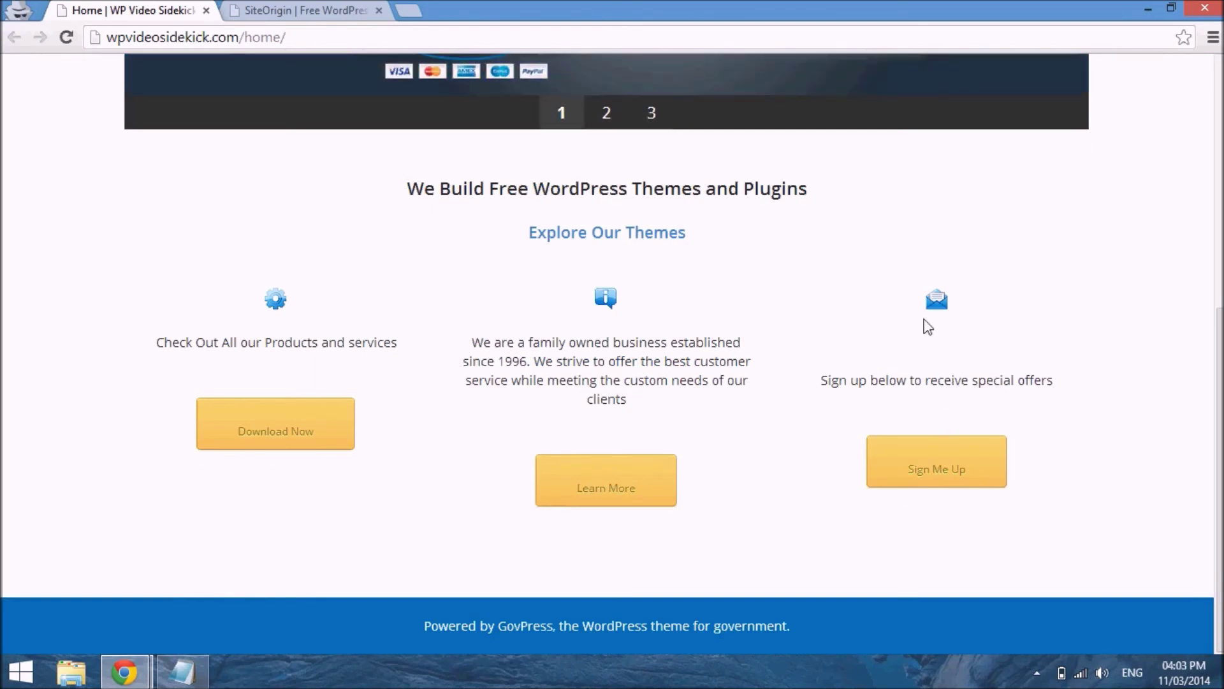
scroll(924, 322, up, 6)
scroll(924, 322, down, 4)
scroll(927, 326, down, 3)
scroll(924, 318, up, 7)
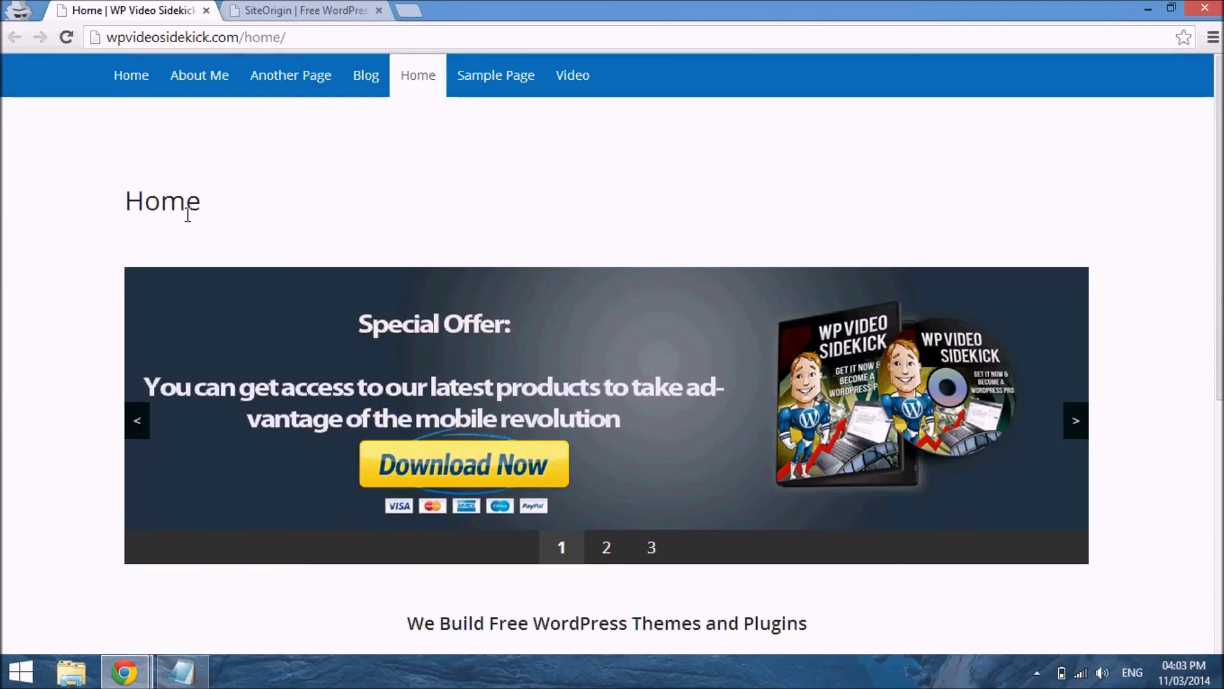
Go back to the Home page's Edit Page window
drag(202, 207, 138, 216)
click(267, 199)
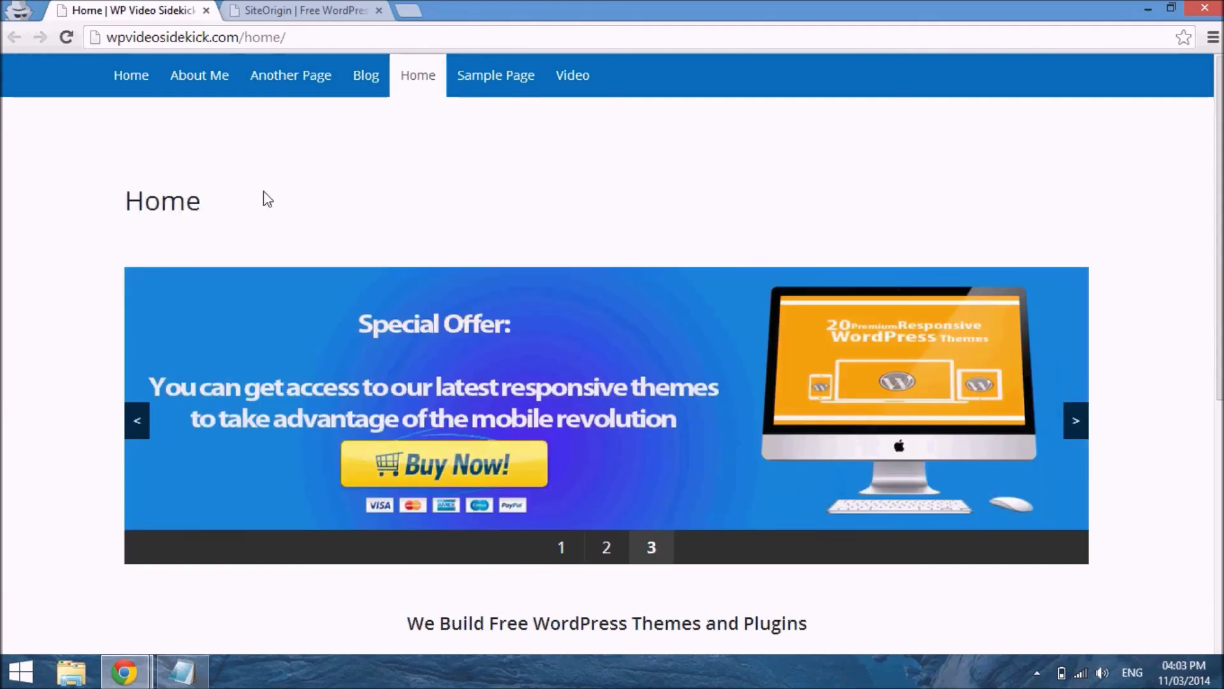
click(124, 672)
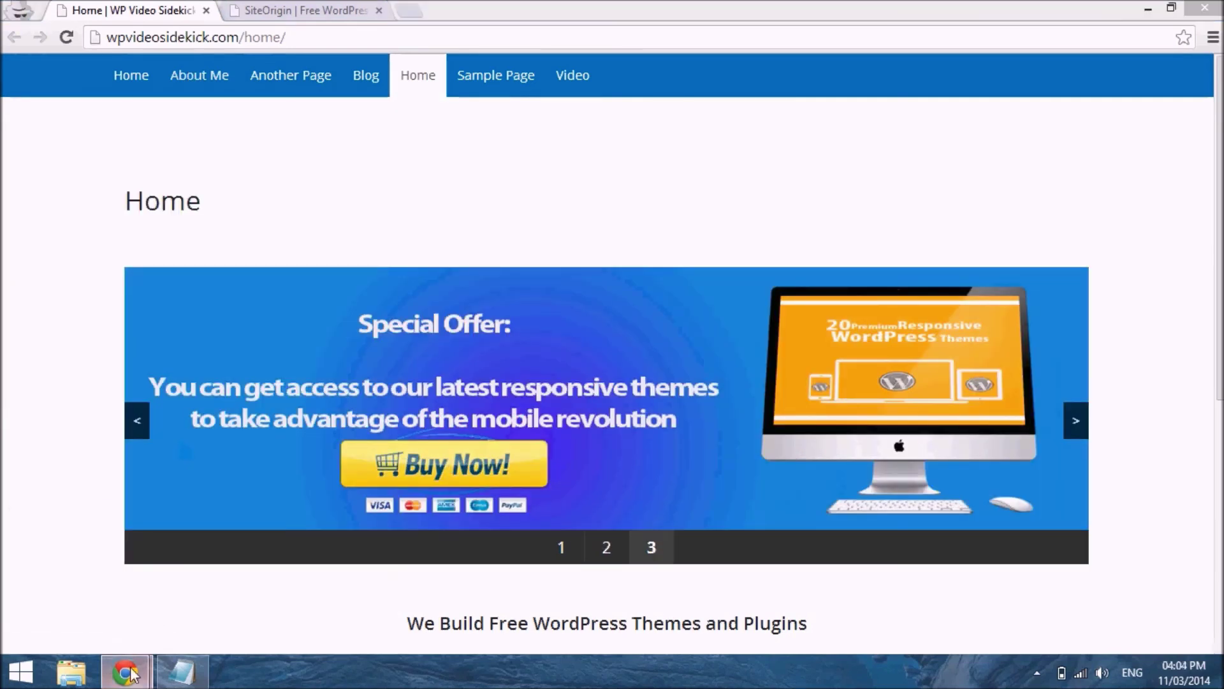
click(132, 605)
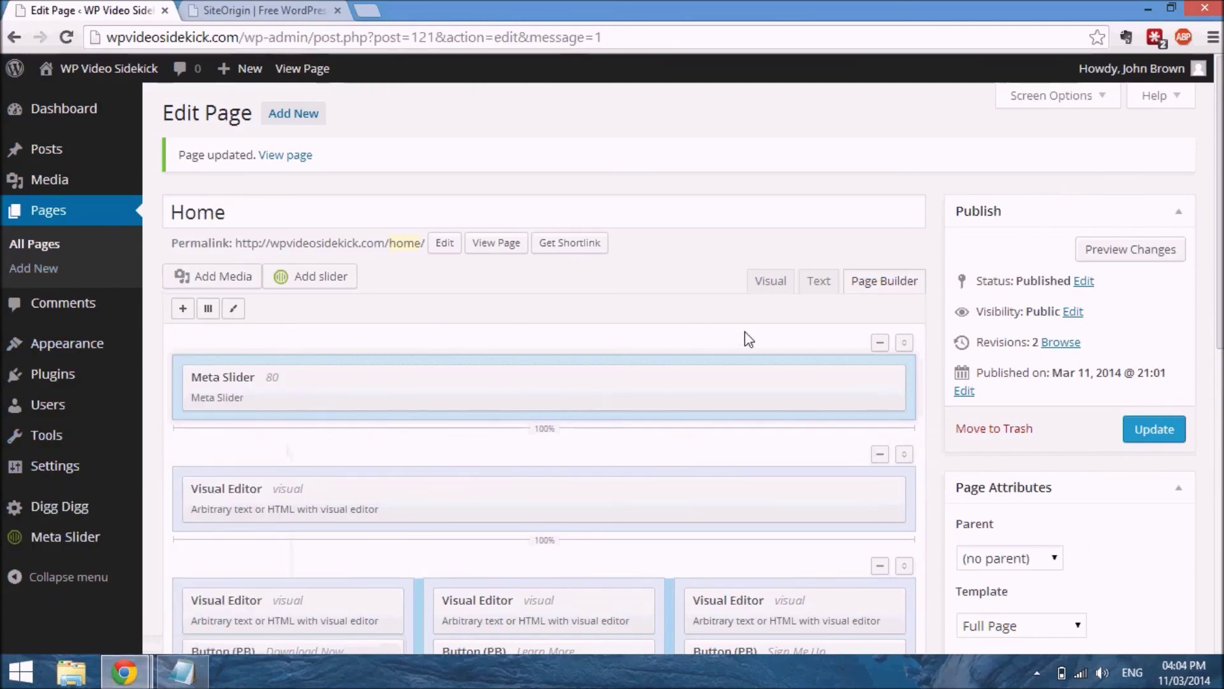
Check the Home page's settings, including the hidden title option, and update it
scroll(745, 332, down, 7)
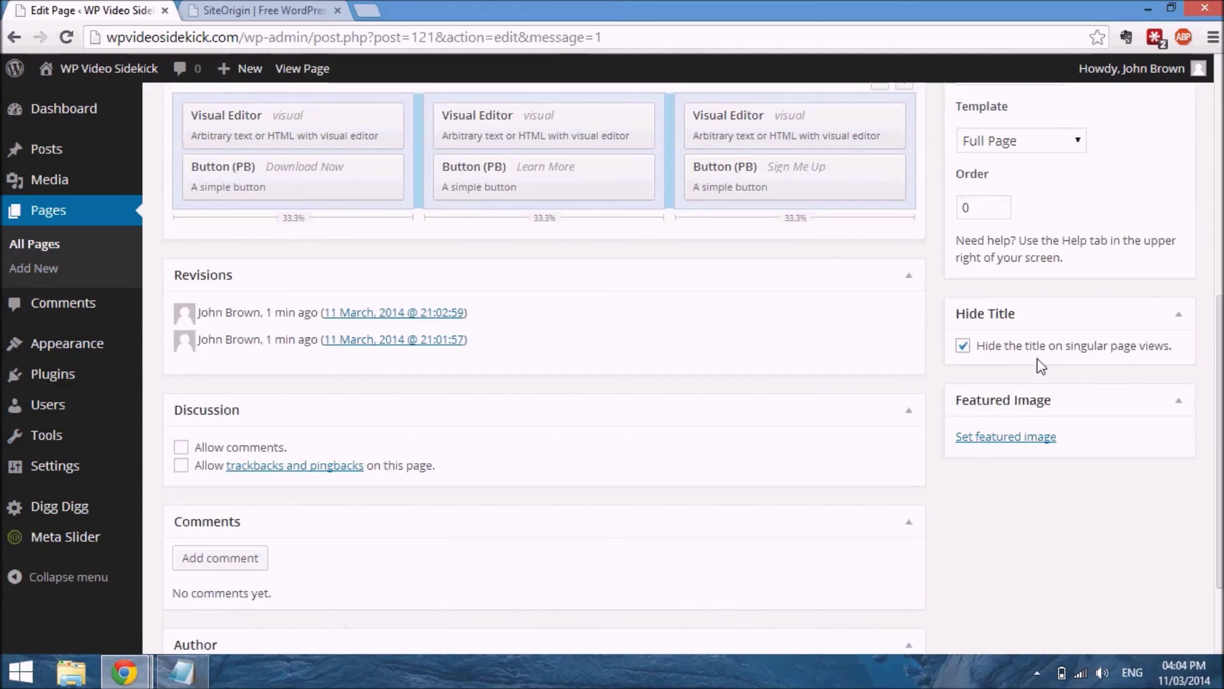
scroll(1040, 366, down, 1)
scroll(1041, 365, up, 8)
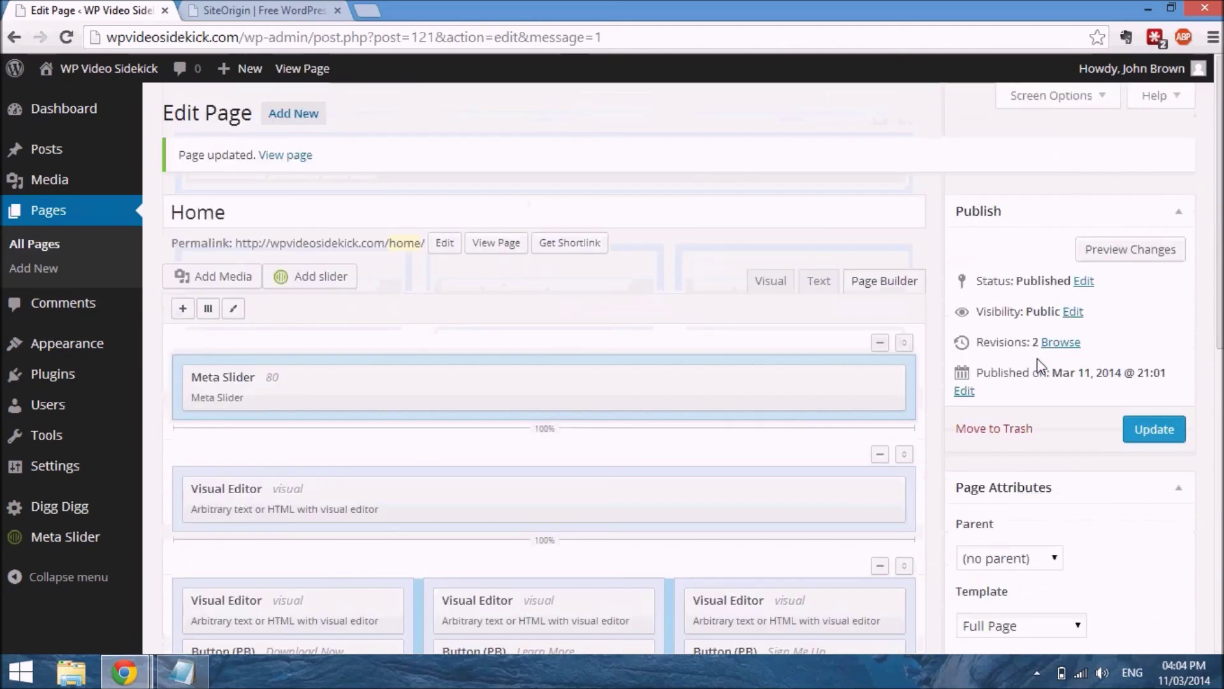
click(1151, 429)
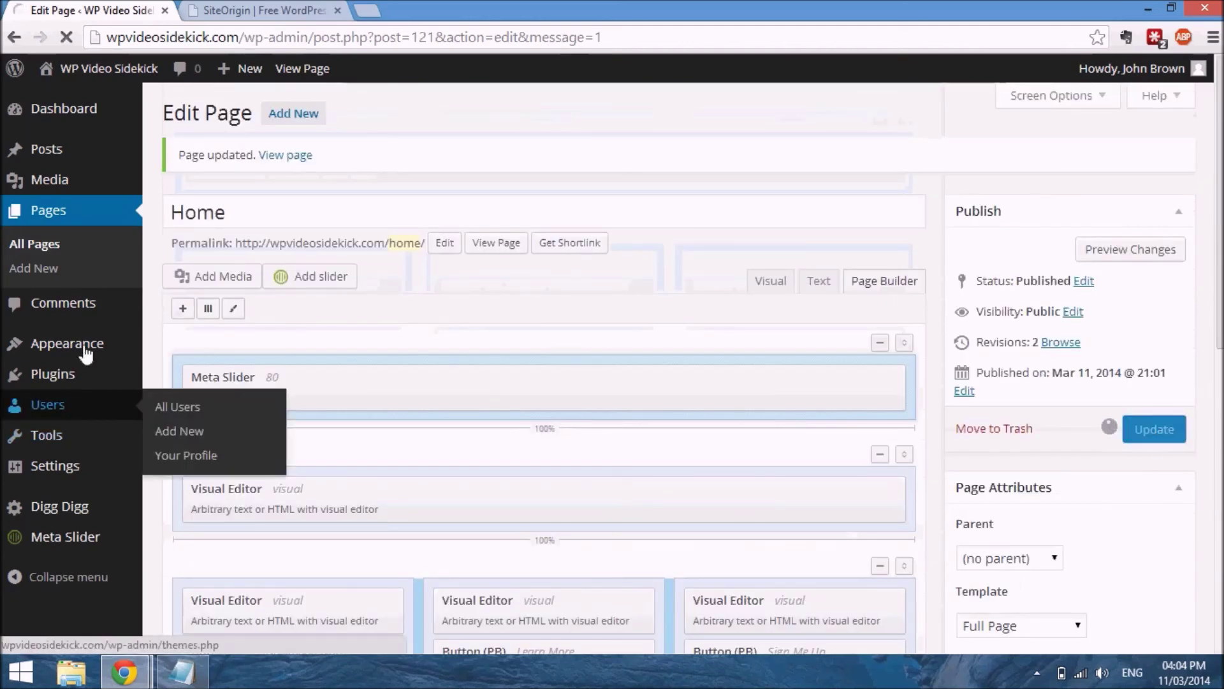
mouse_move(86, 354)
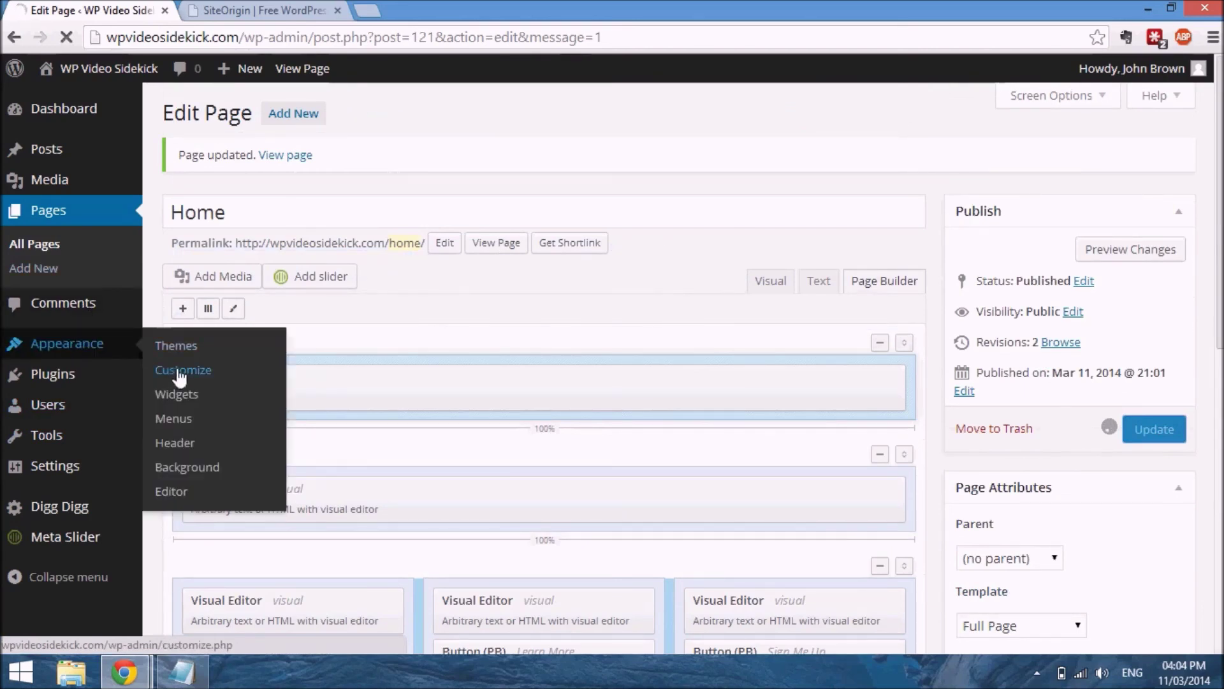
In the Customizer's Static Front Page section, choose Home as the front page and Save & Publish
click(171, 371)
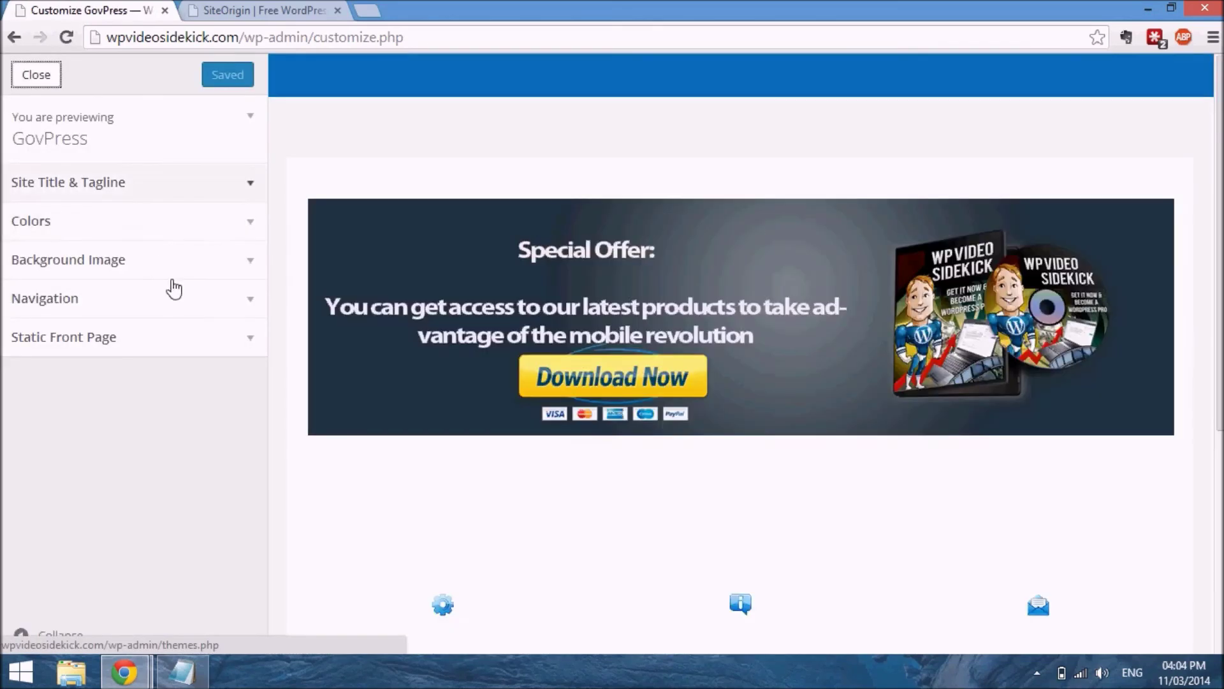
click(217, 338)
click(118, 529)
click(54, 455)
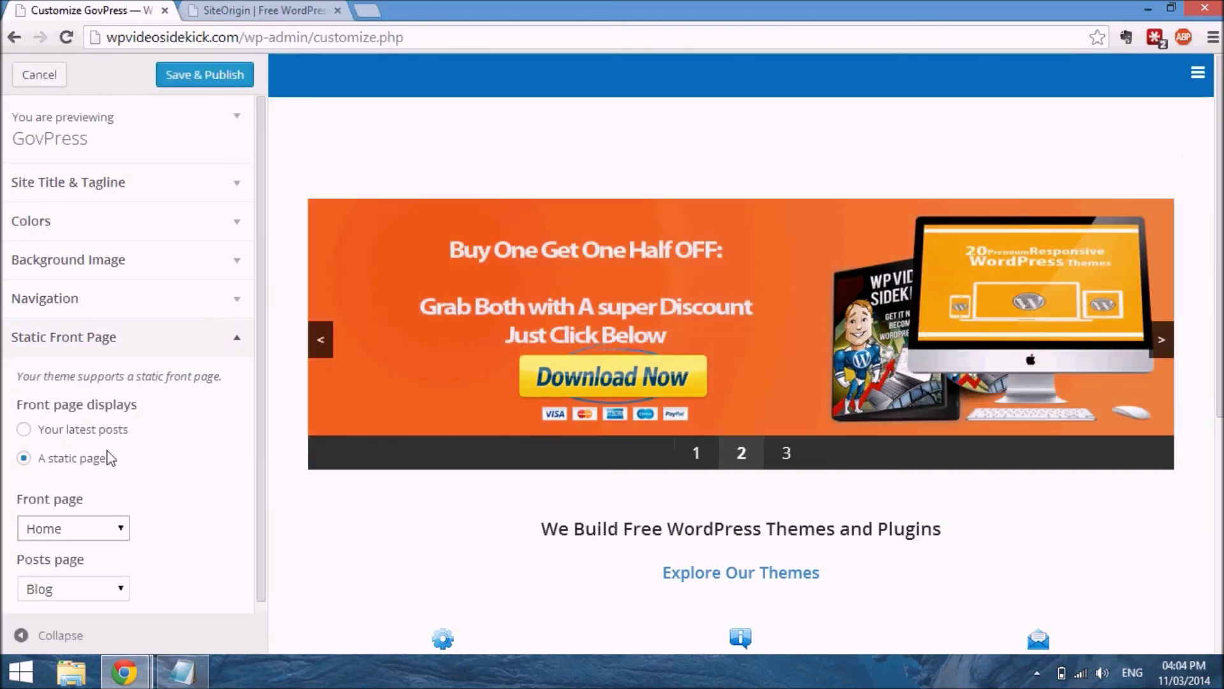
click(195, 83)
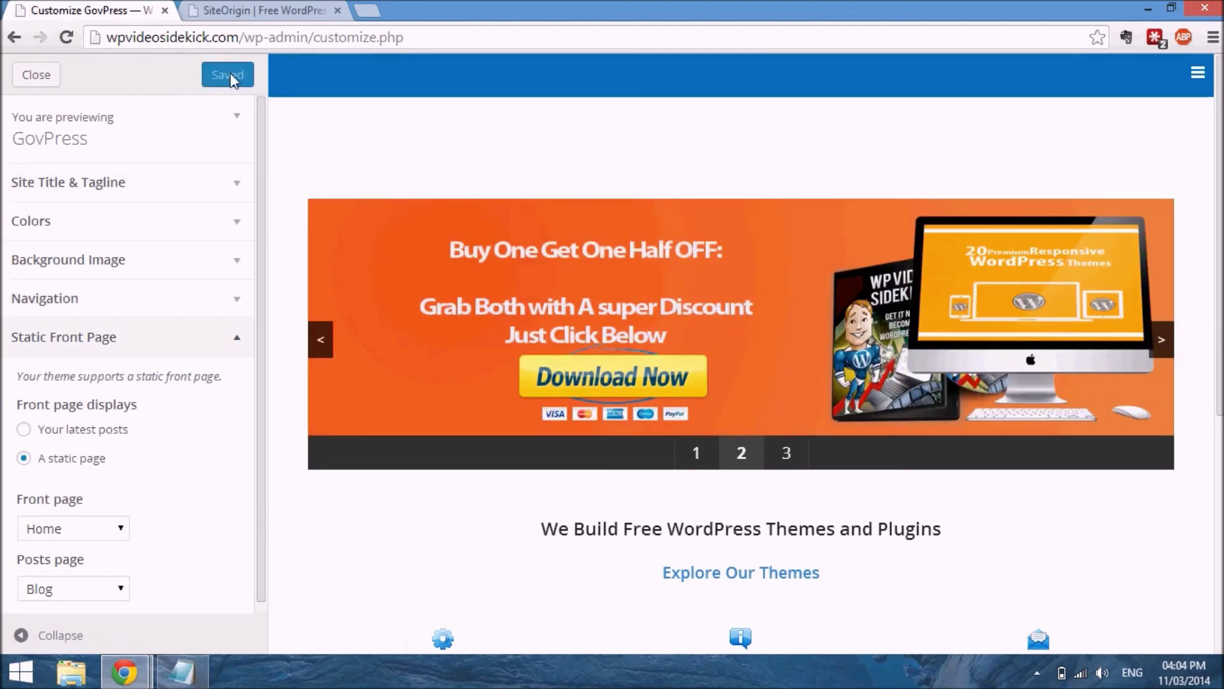
Scroll the live site's front page to review the slider and three offer sections
mouse_move(124, 671)
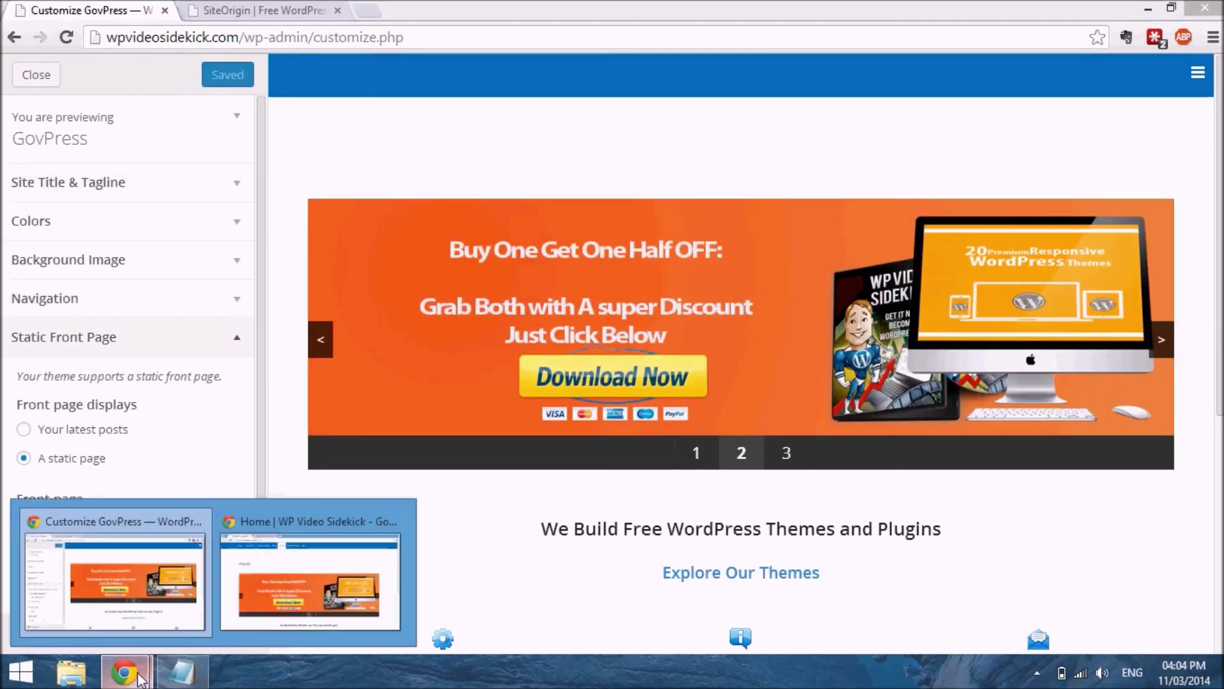
click(312, 585)
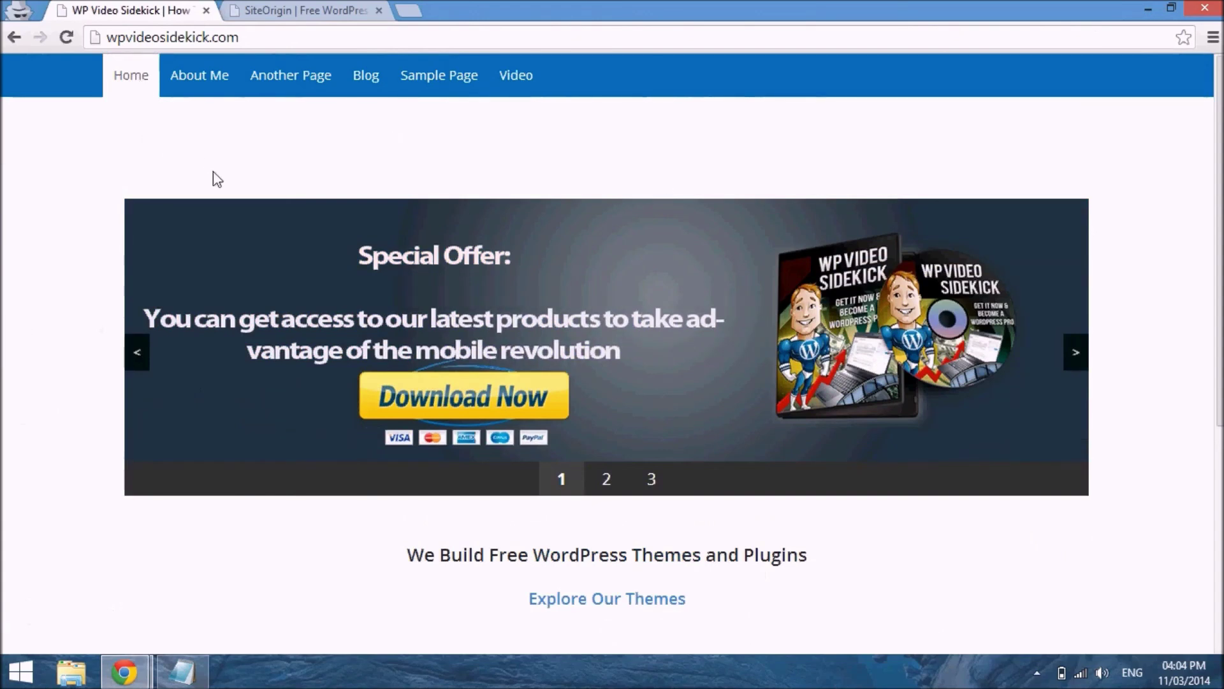
scroll(740, 181, down, 2)
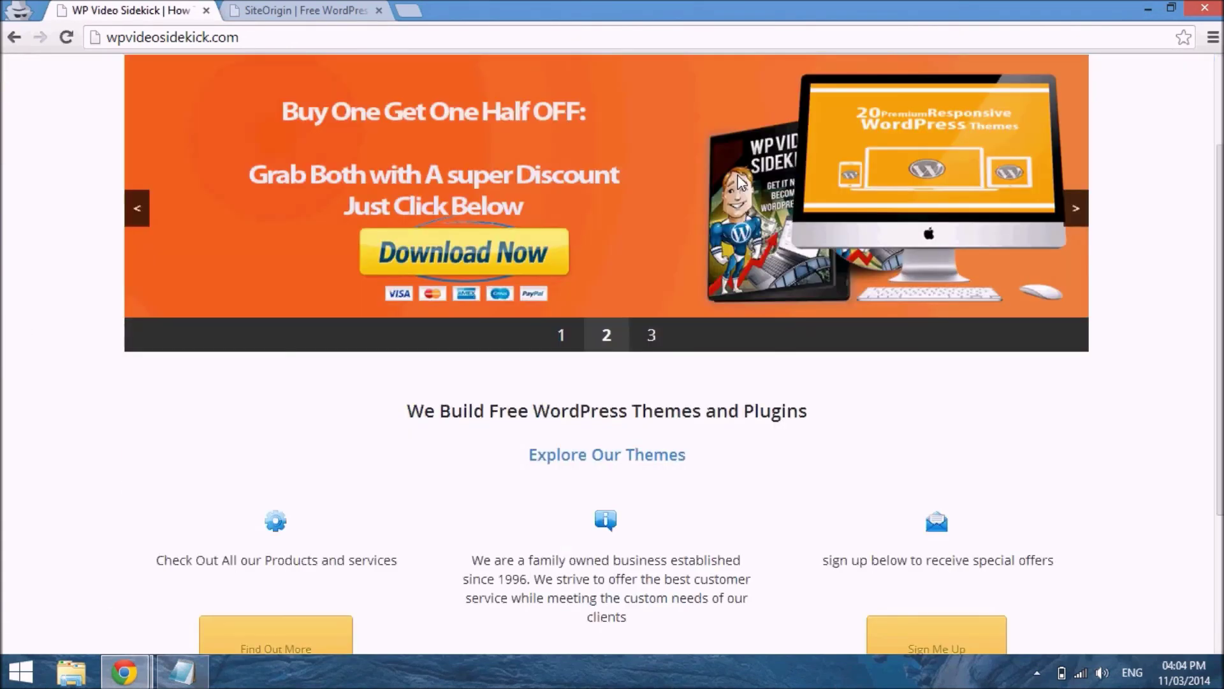
scroll(739, 181, down, 3)
scroll(737, 182, up, 5)
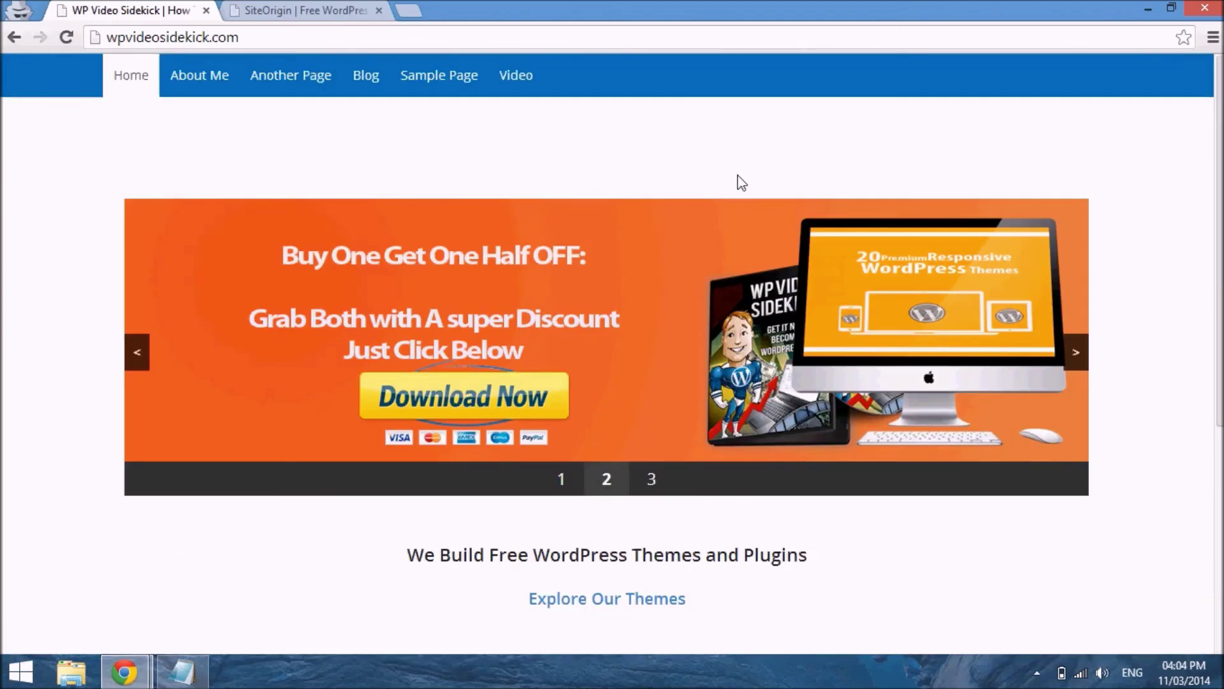
scroll(737, 182, down, 5)
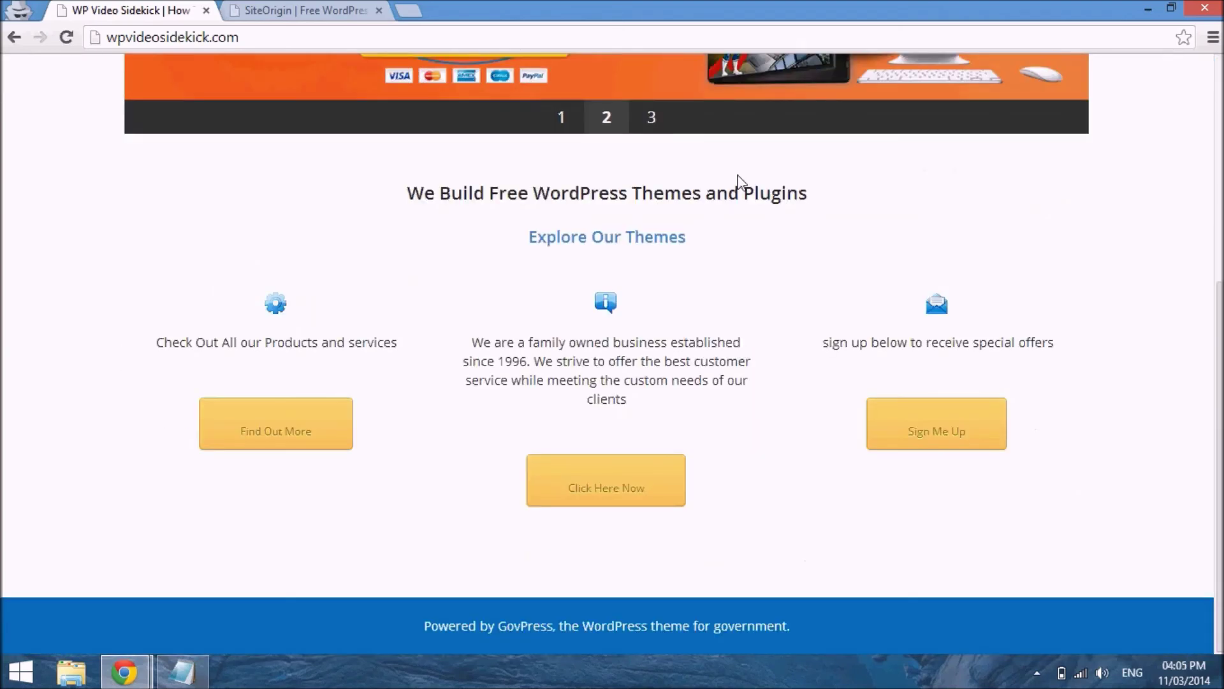
scroll(737, 182, up, 5)
scroll(737, 182, down, 5)
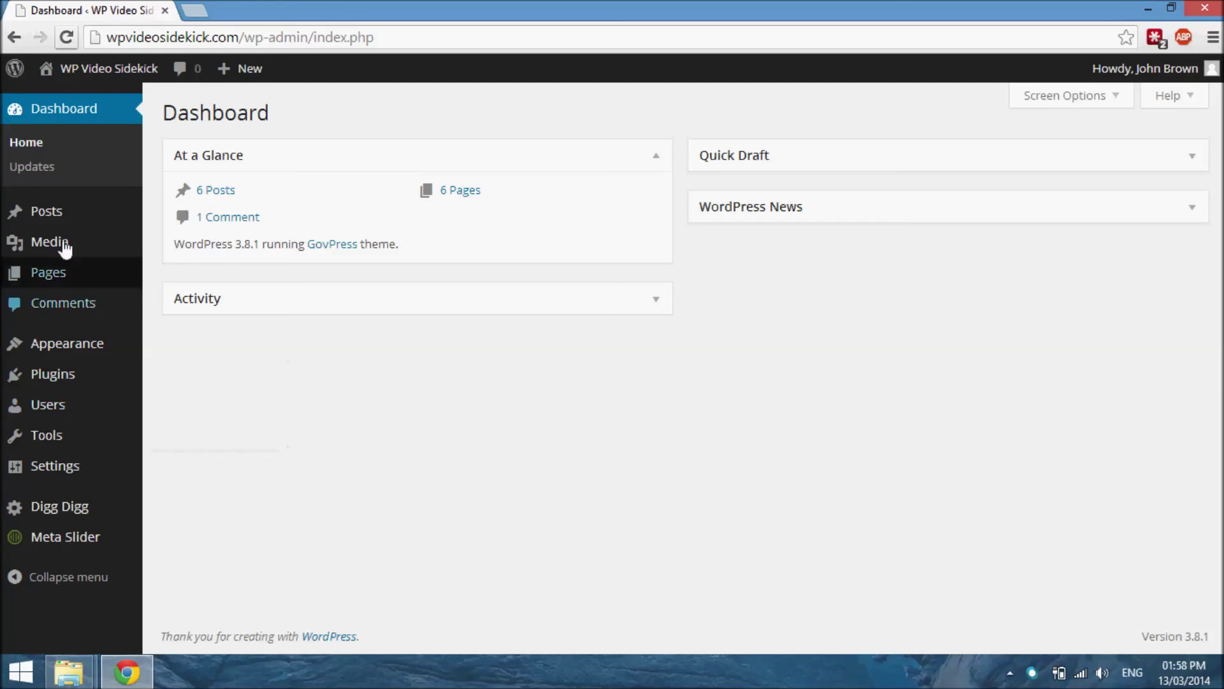
Add a new page and switch its editor to Page Builder
mouse_move(74, 281)
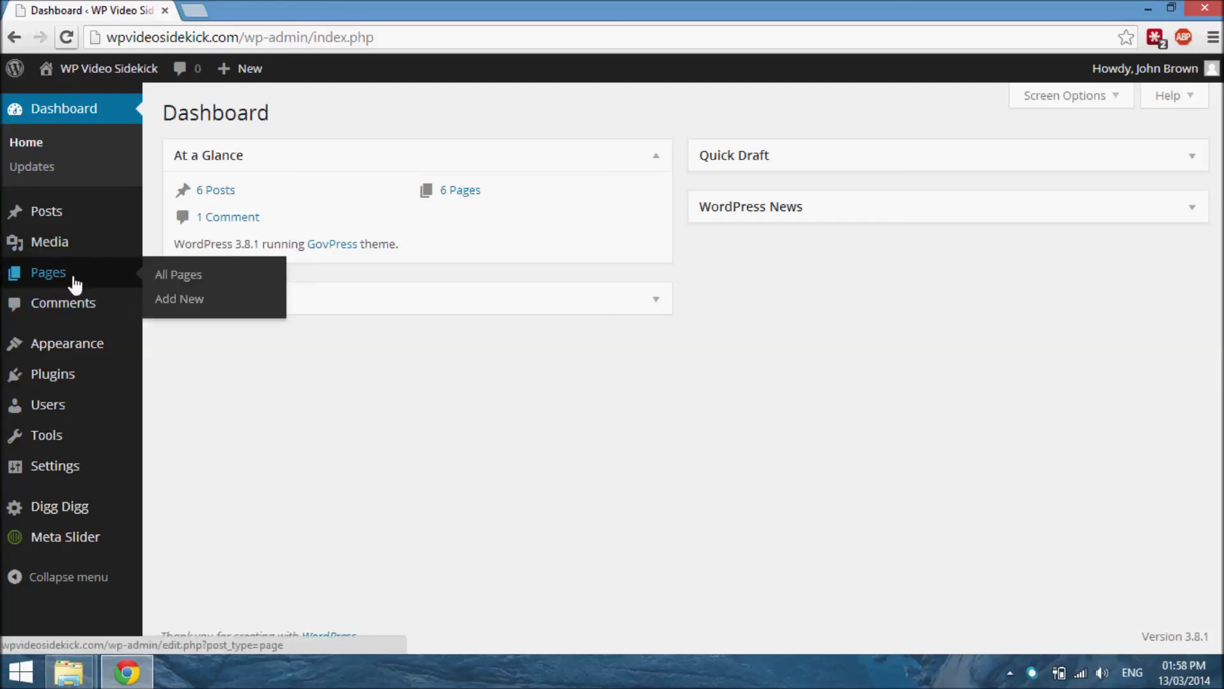
click(179, 300)
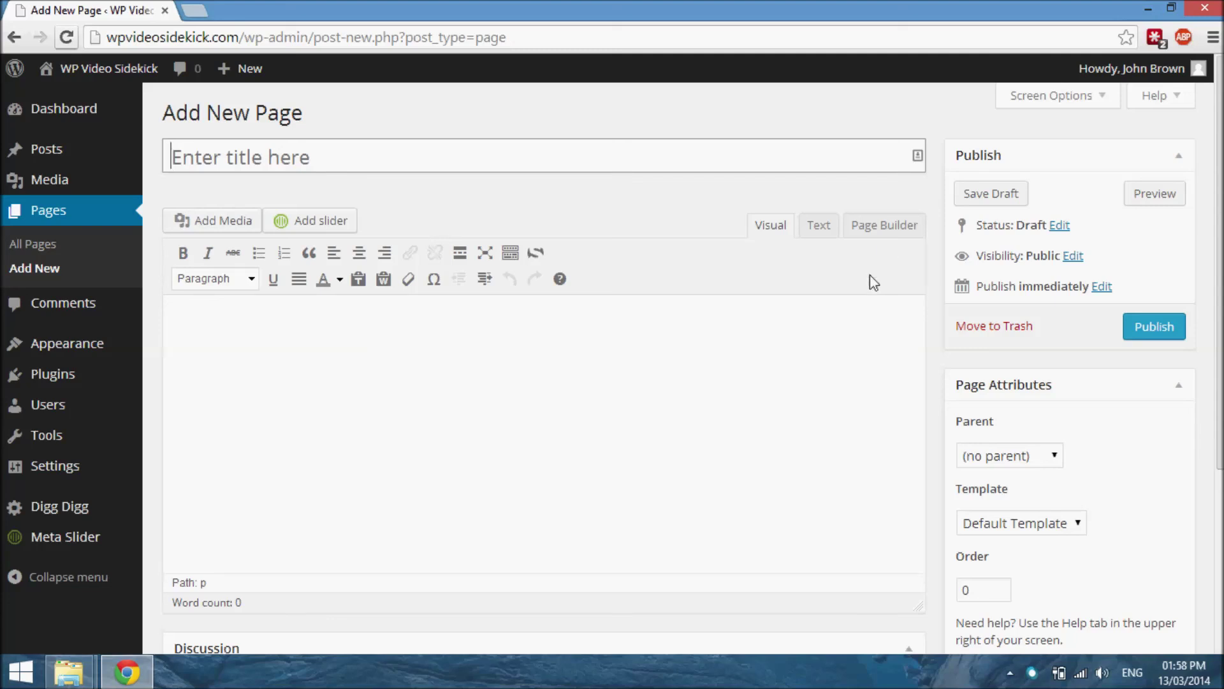
click(885, 231)
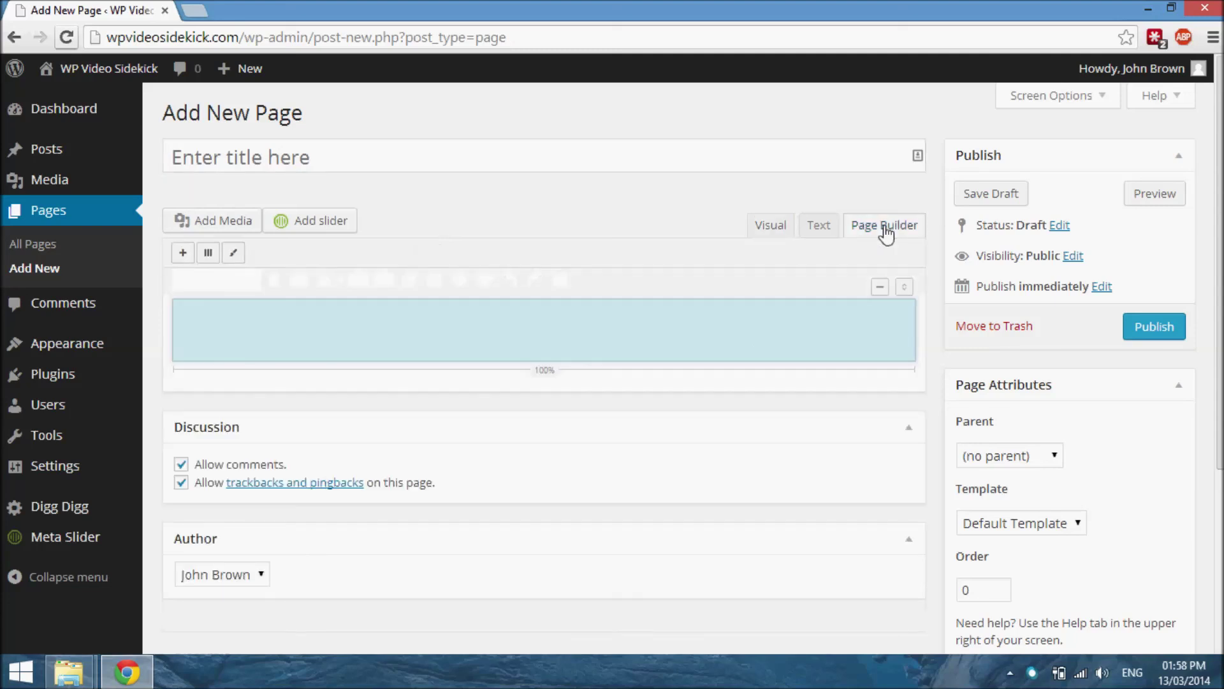
click(260, 168)
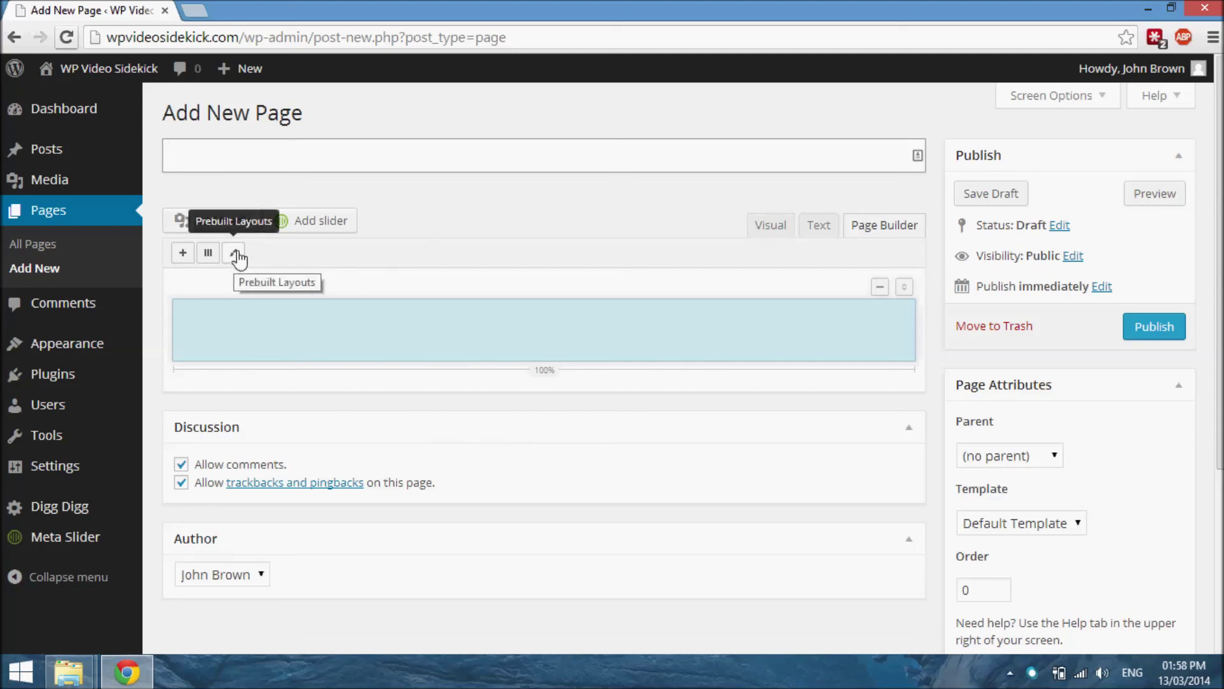
Insert the 'Clone Page: Home' prebuilt layout, confirming the overwrite
click(235, 255)
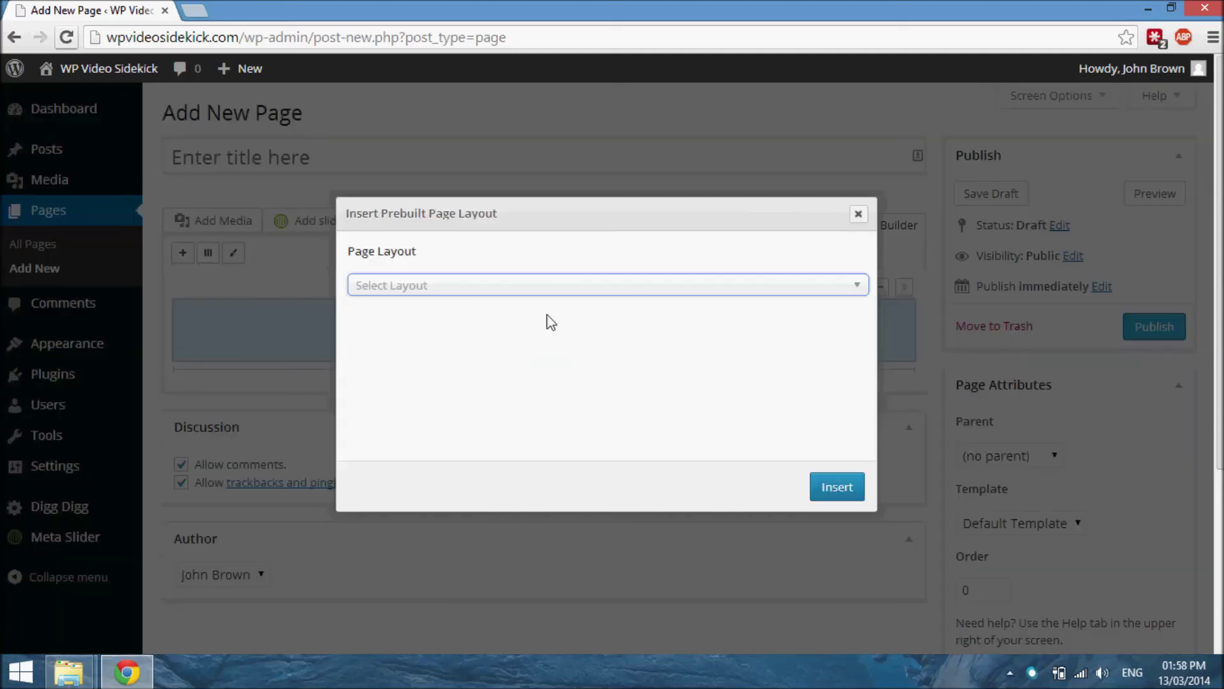
click(575, 294)
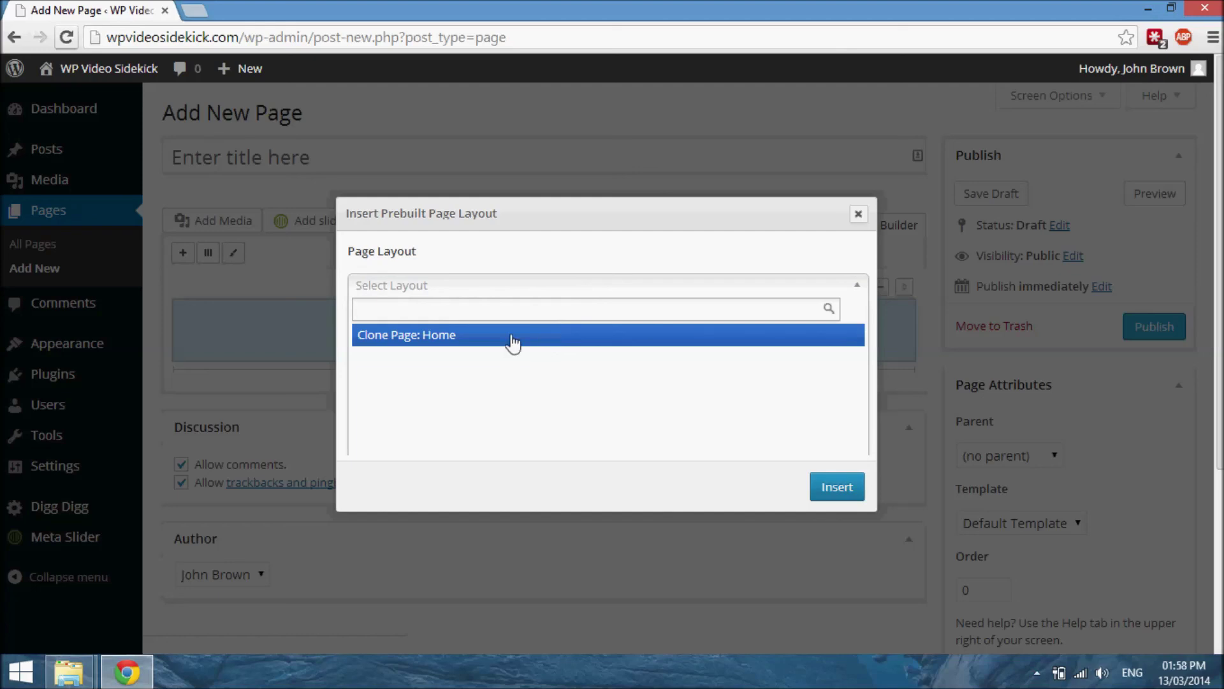
click(475, 342)
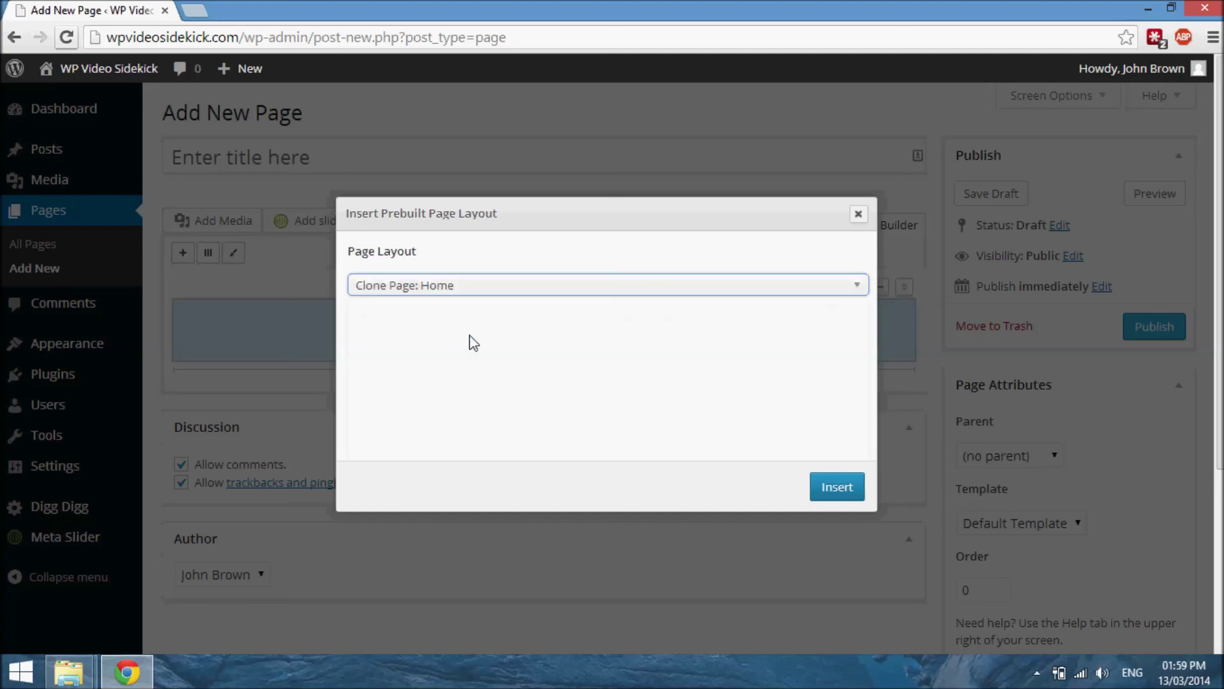
click(836, 489)
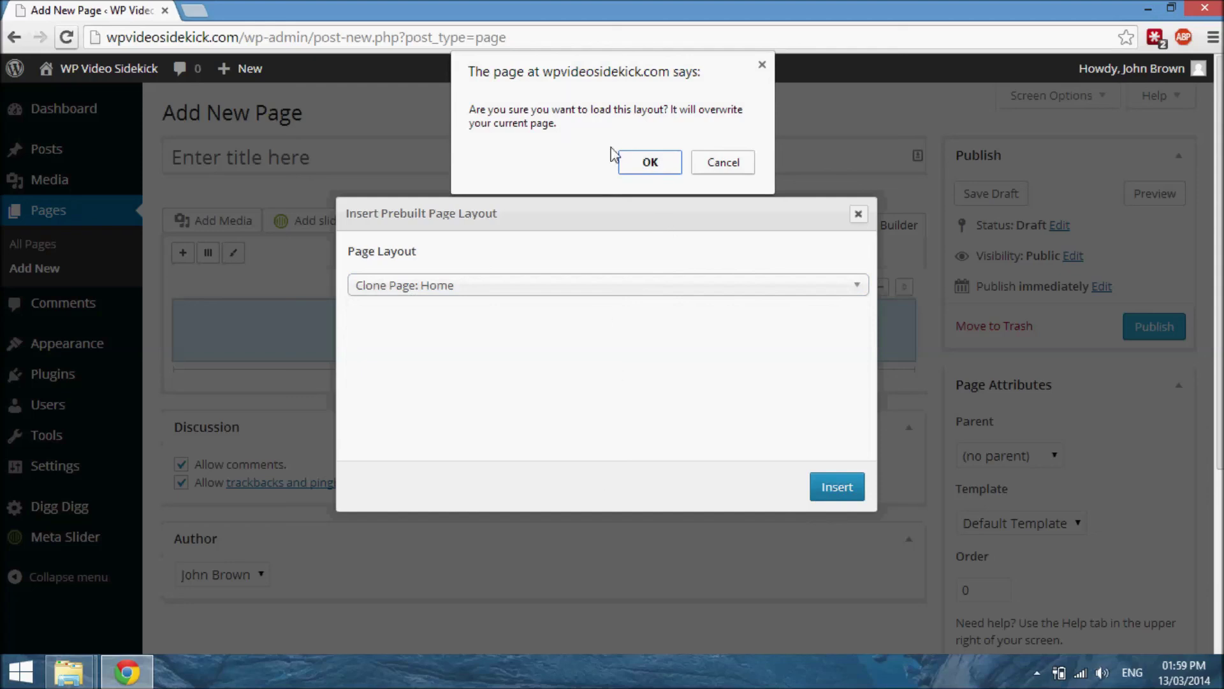
click(649, 162)
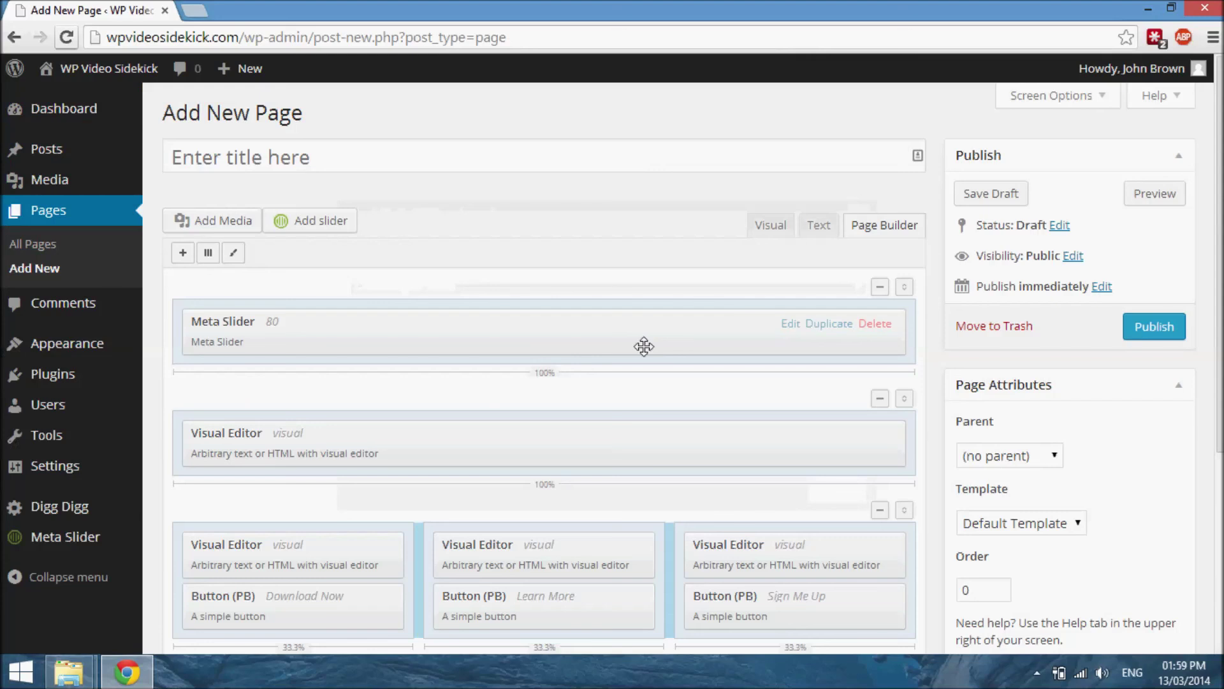
Title the new page 'Clone'
scroll(643, 346, down, 3)
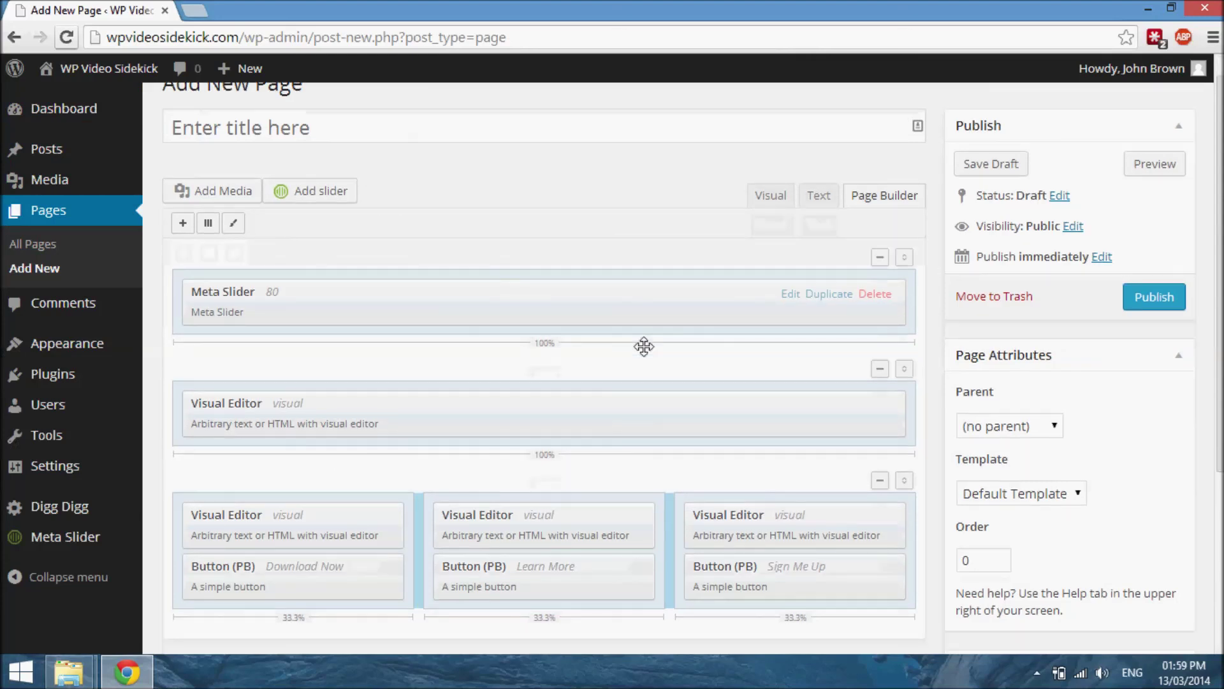
scroll(637, 345, down, 2)
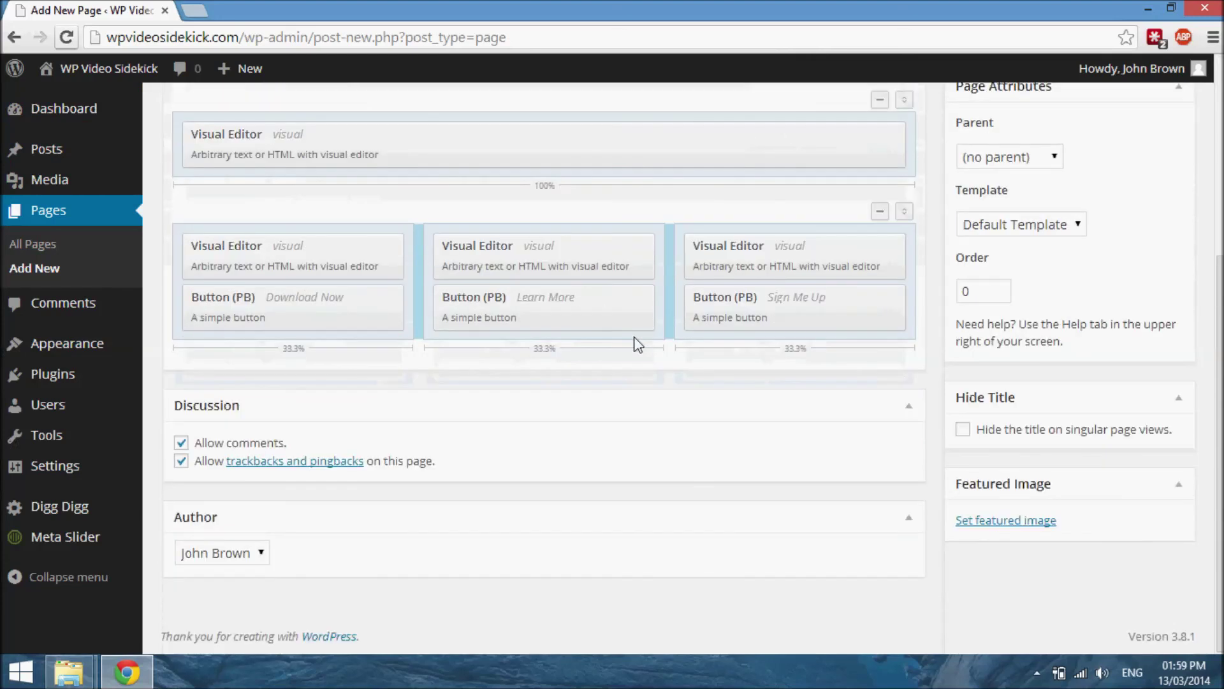
scroll(637, 345, up, 5)
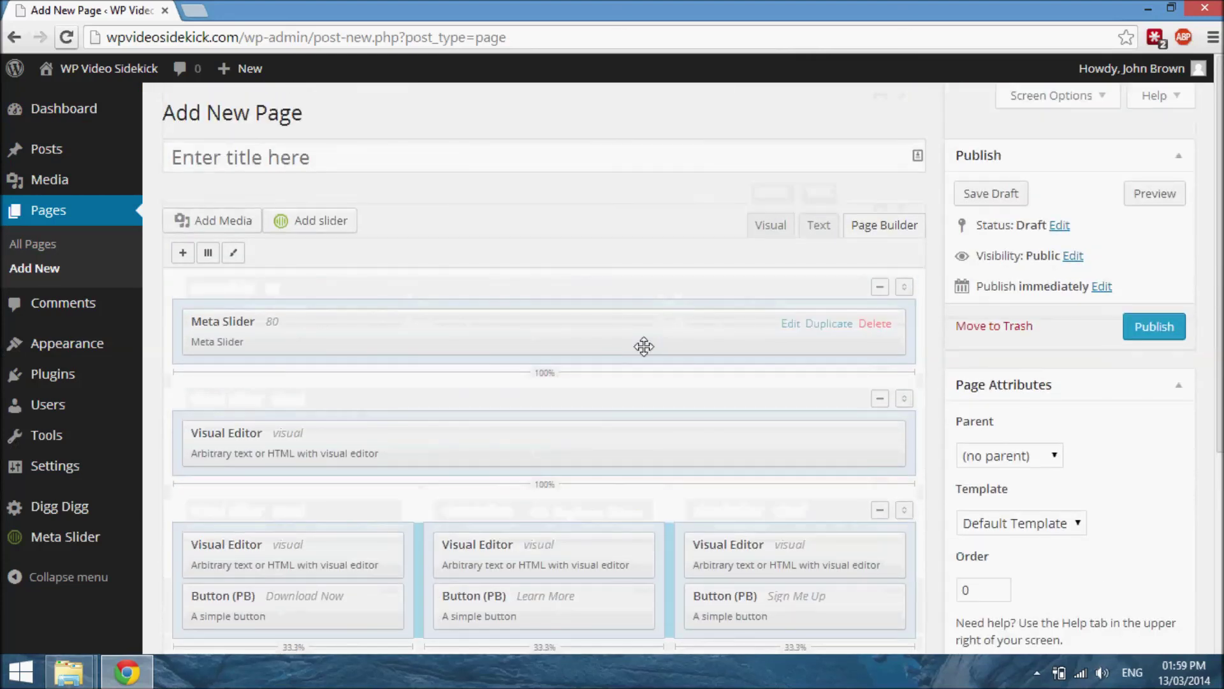
scroll(644, 346, down, 4)
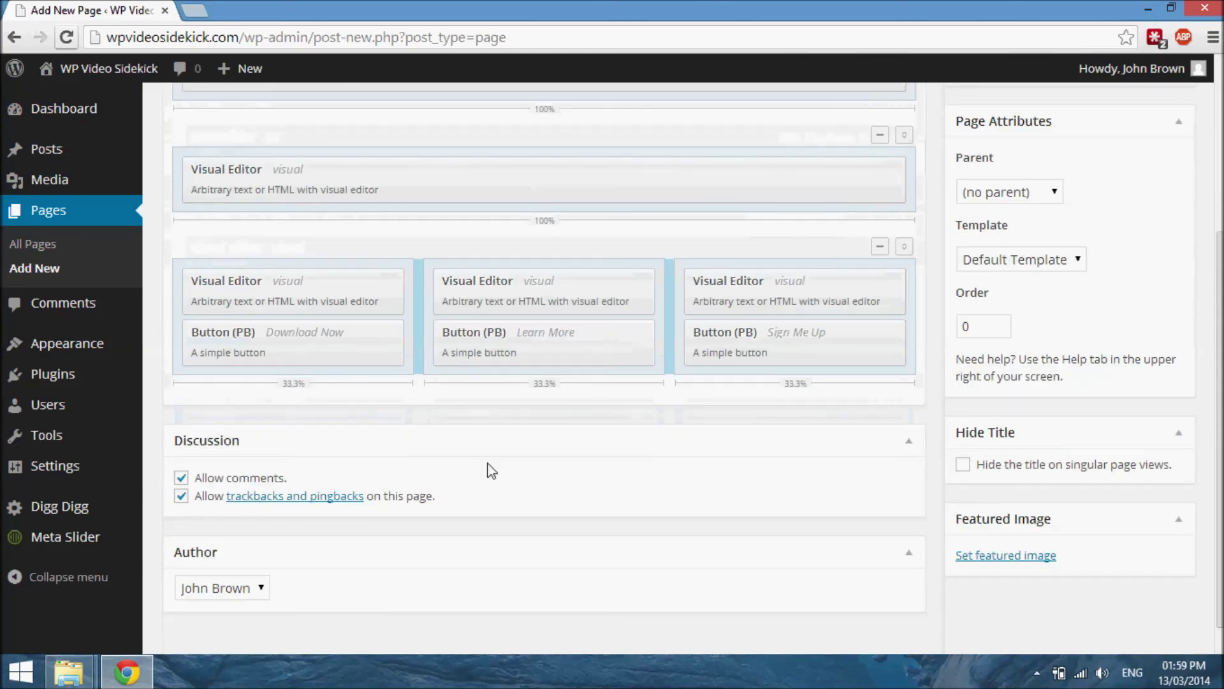
scroll(287, 436, up, 3)
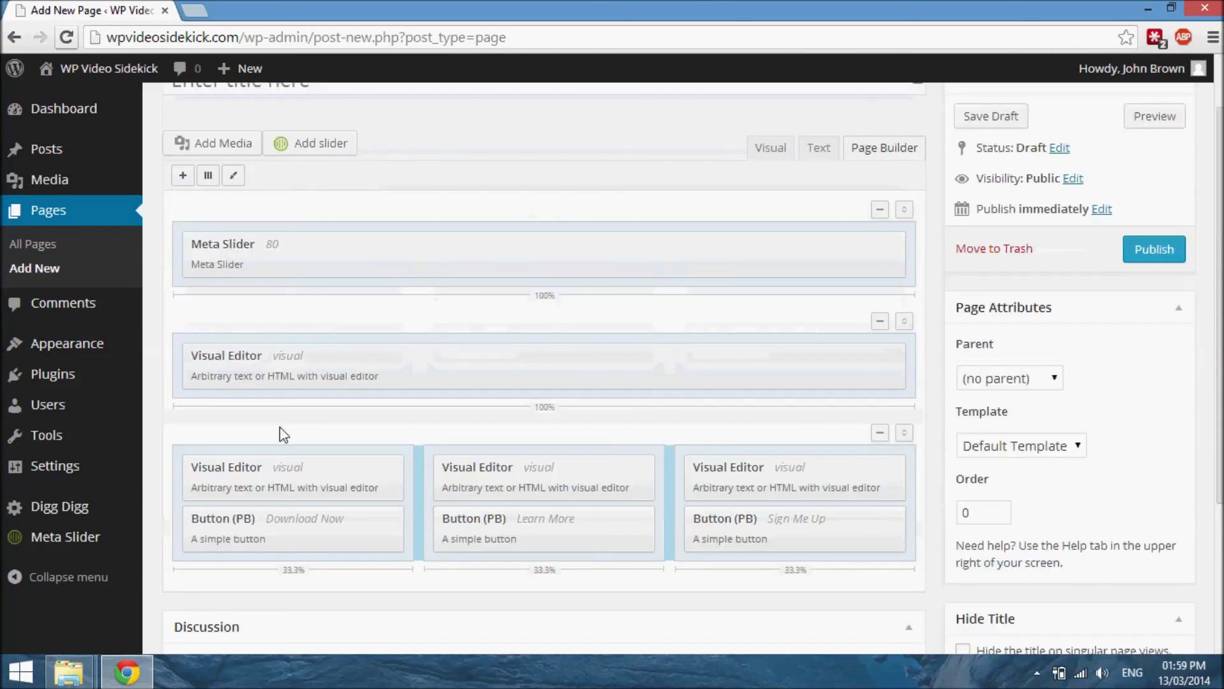
scroll(284, 435, up, 2)
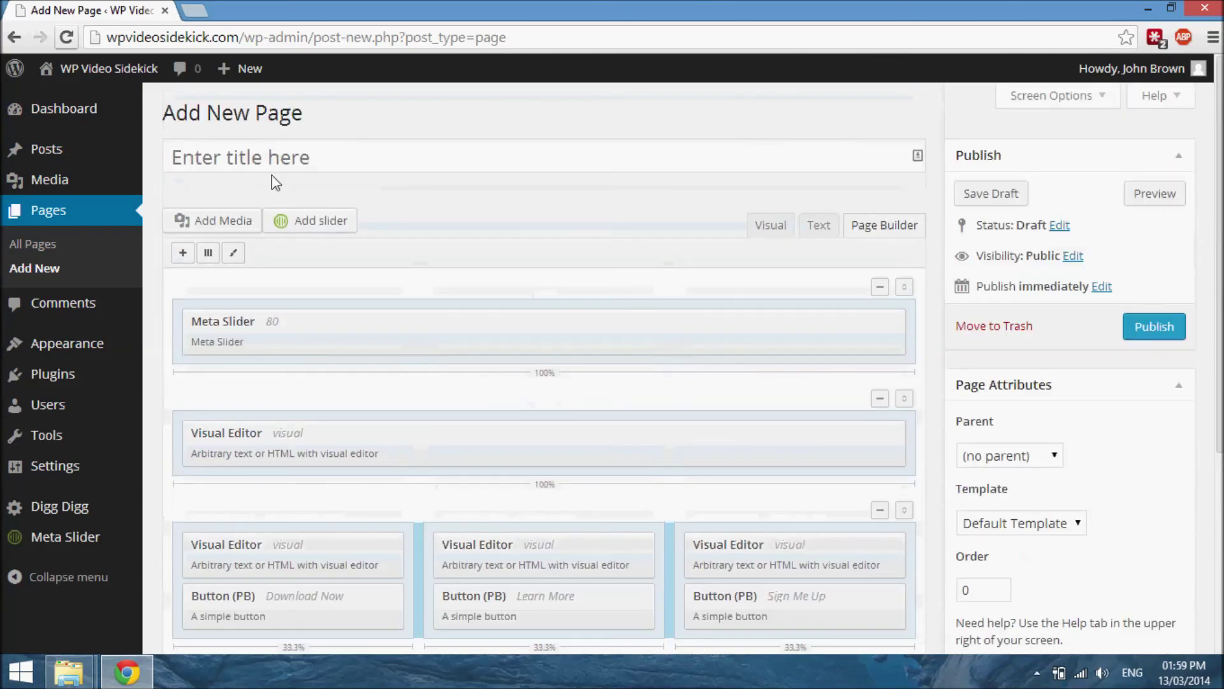
click(301, 164)
text(Clone)
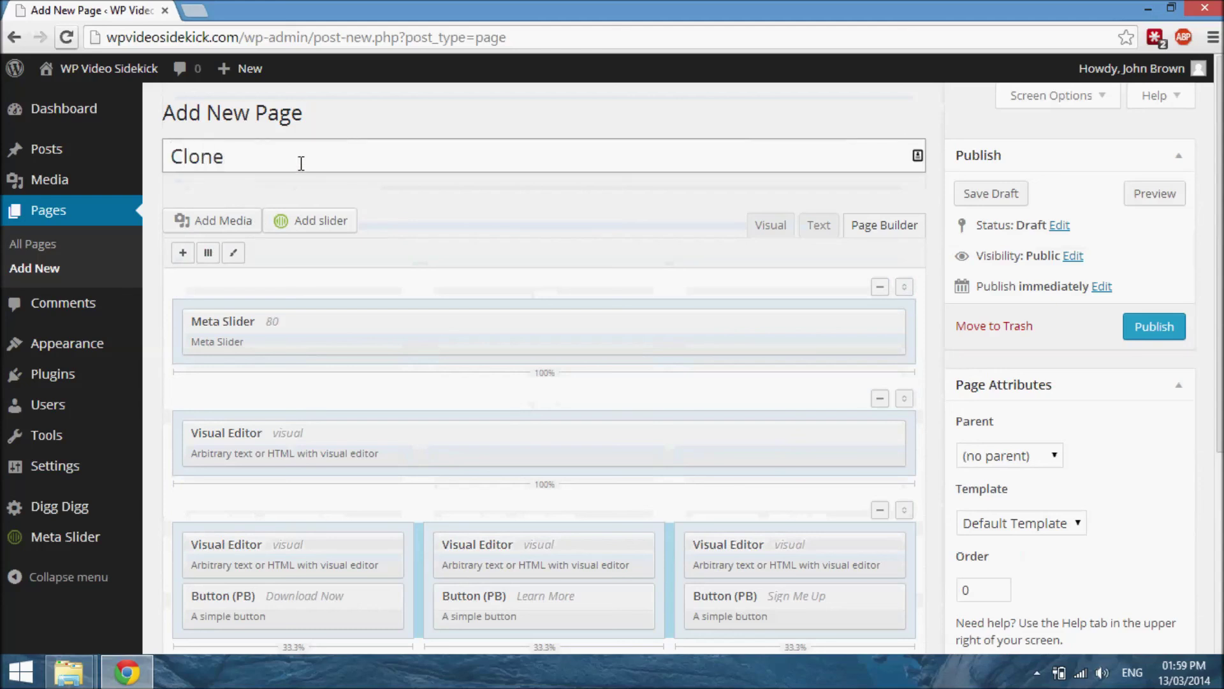
Disable comments and trackbacks, and tick 'Hide the title on singular page views'
scroll(702, 396, down, 4)
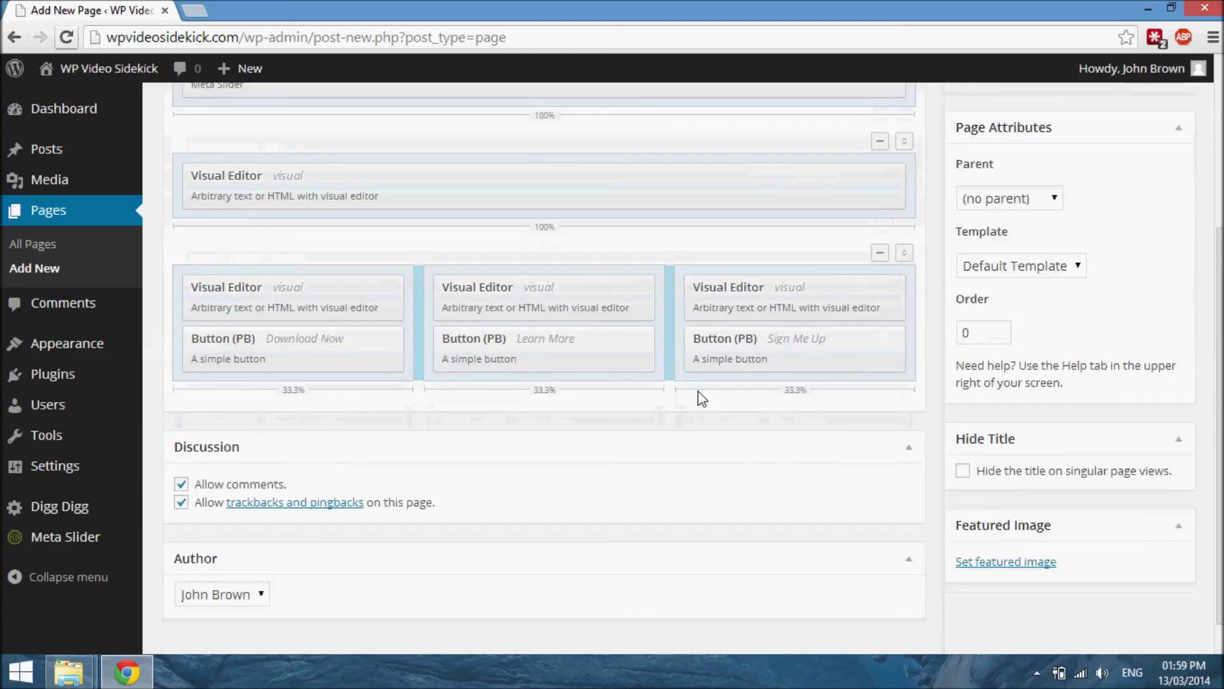
scroll(702, 398, down, 1)
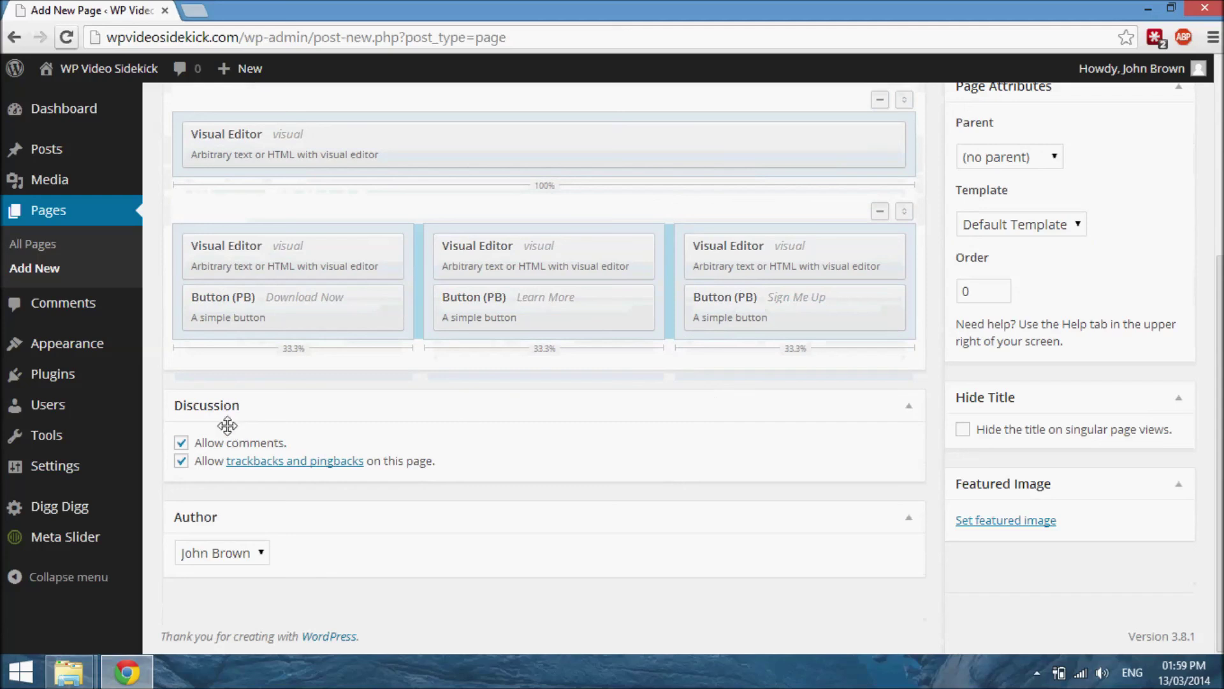
click(183, 444)
click(183, 460)
click(986, 431)
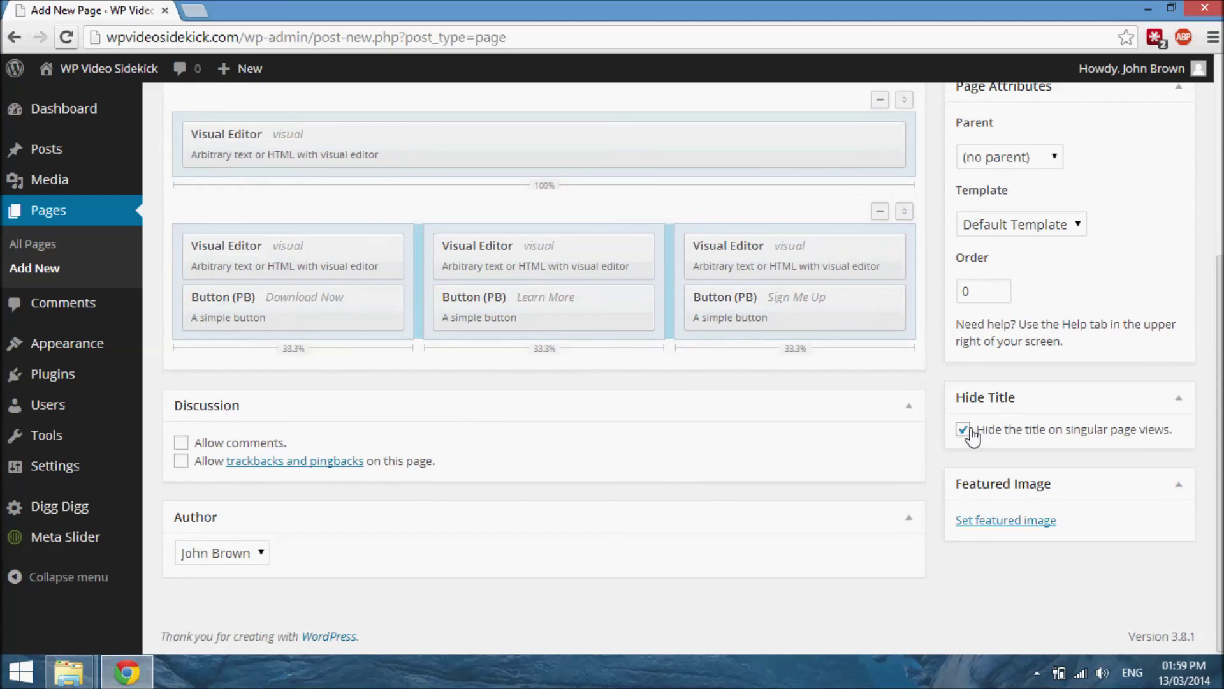
scroll(612, 367, up, 2)
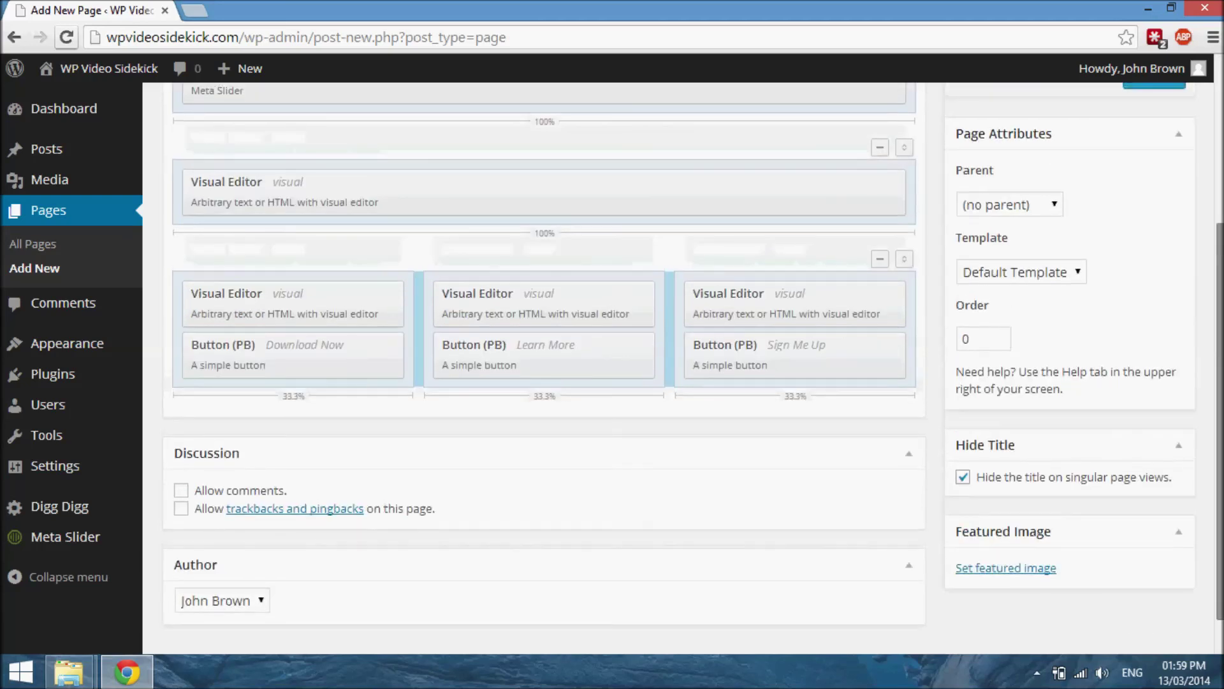
scroll(612, 368, down, 2)
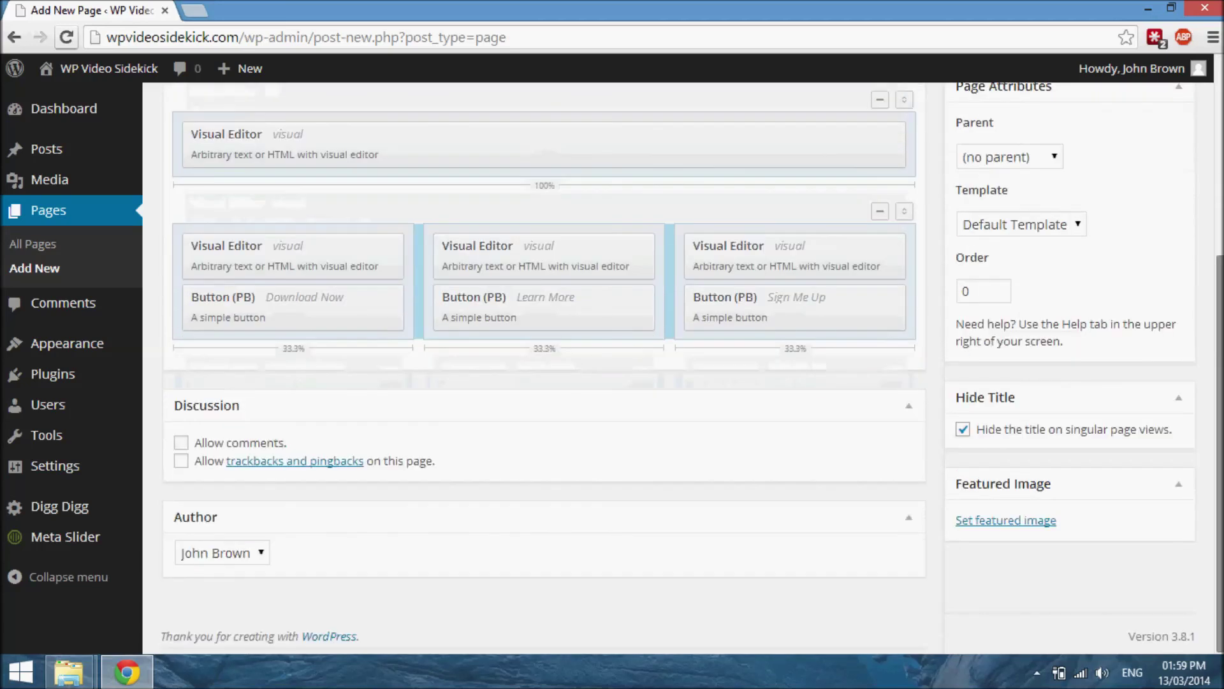
scroll(612, 368, up, 4)
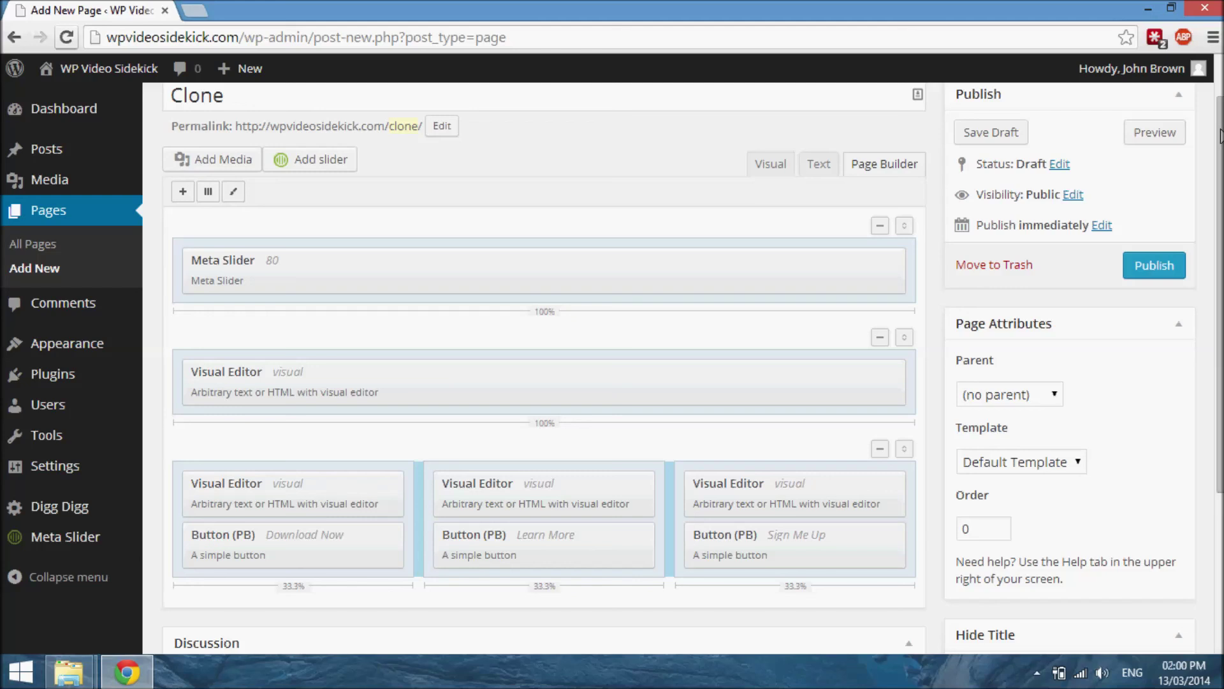
scroll(1221, 136, down, 2)
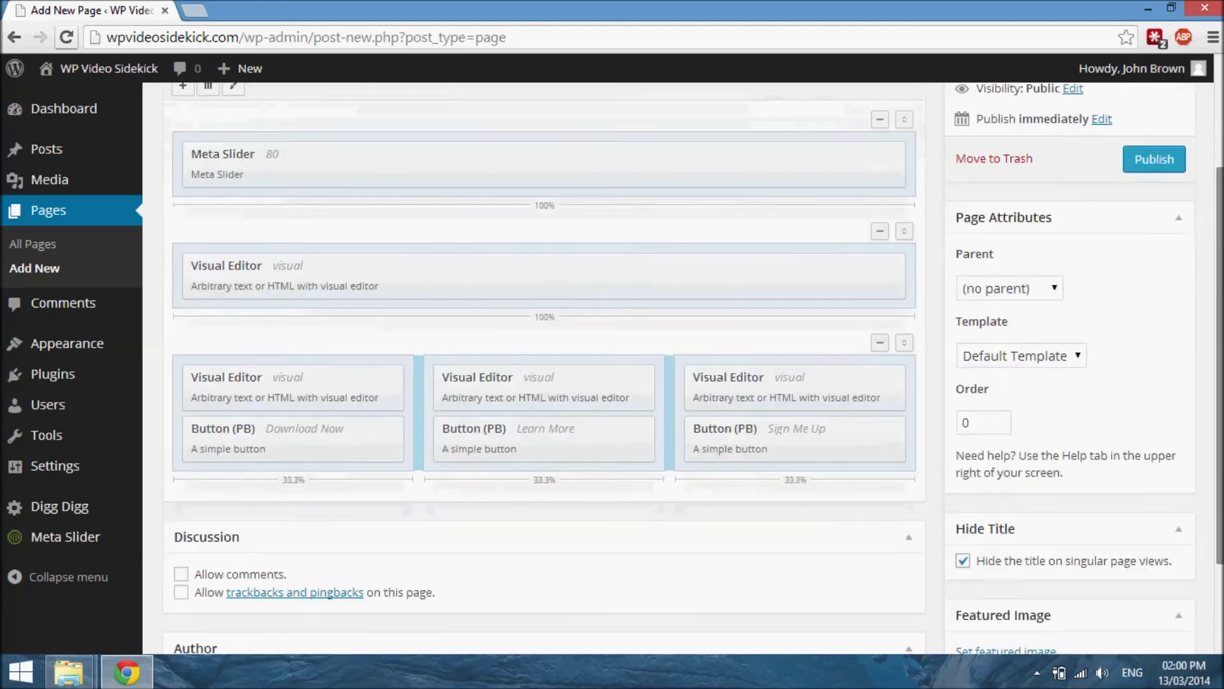
scroll(693, 368, down, 2)
scroll(692, 368, up, 3)
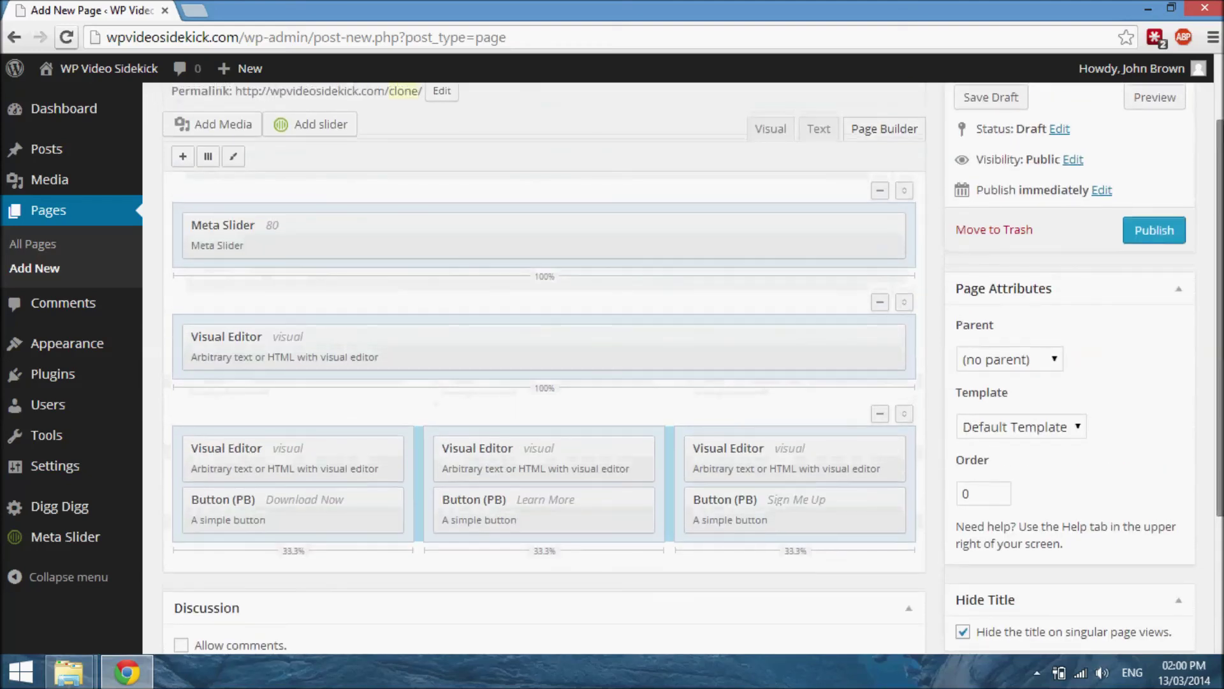
scroll(1220, 135, up, 1)
scroll(1220, 136, down, 1)
scroll(1220, 136, down, 2)
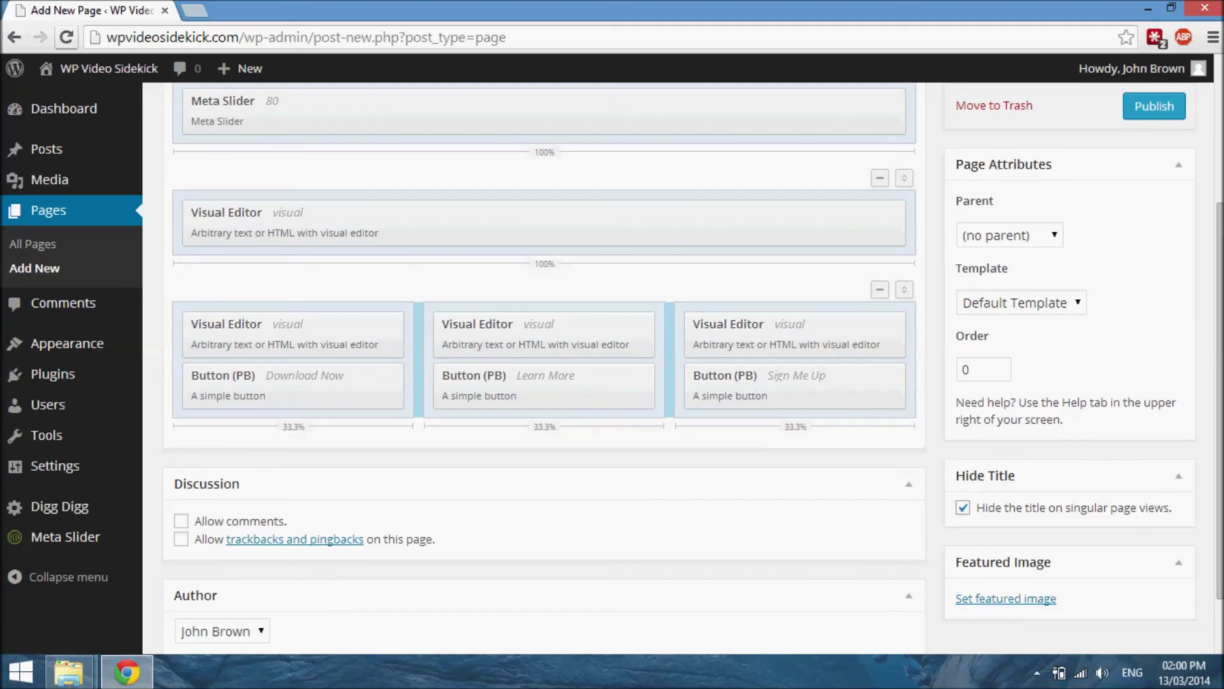
Publish the Clone page and open it live in an incognito window
click(1151, 110)
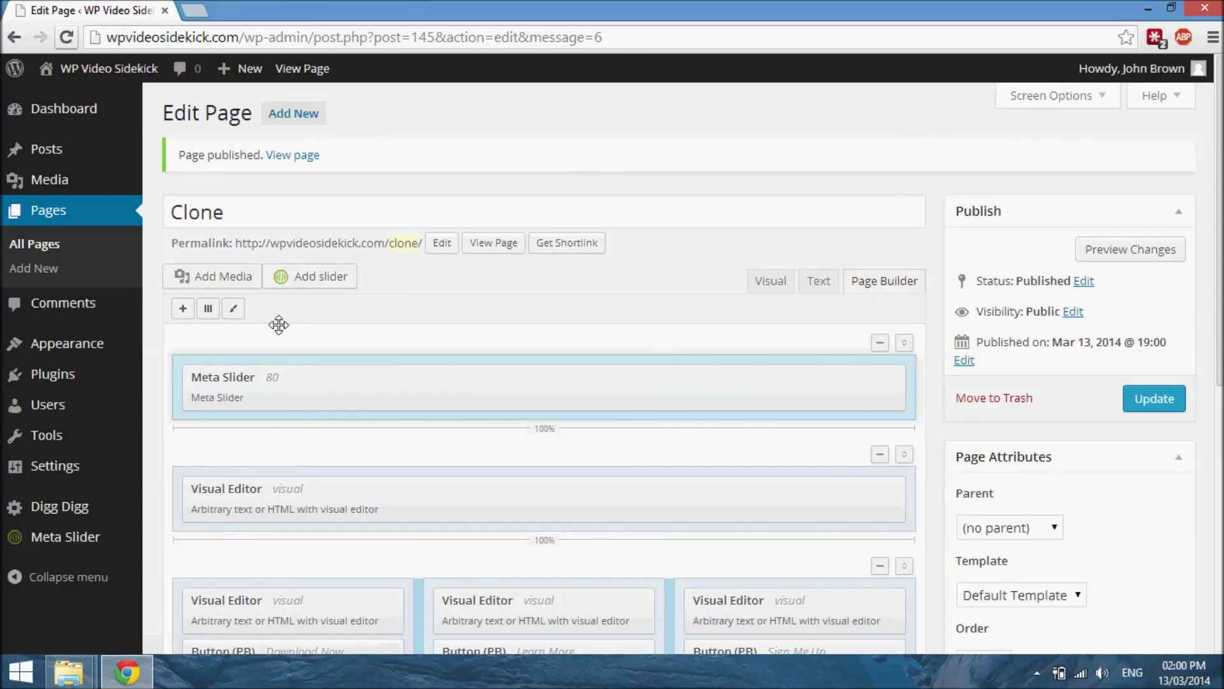
right_click(496, 251)
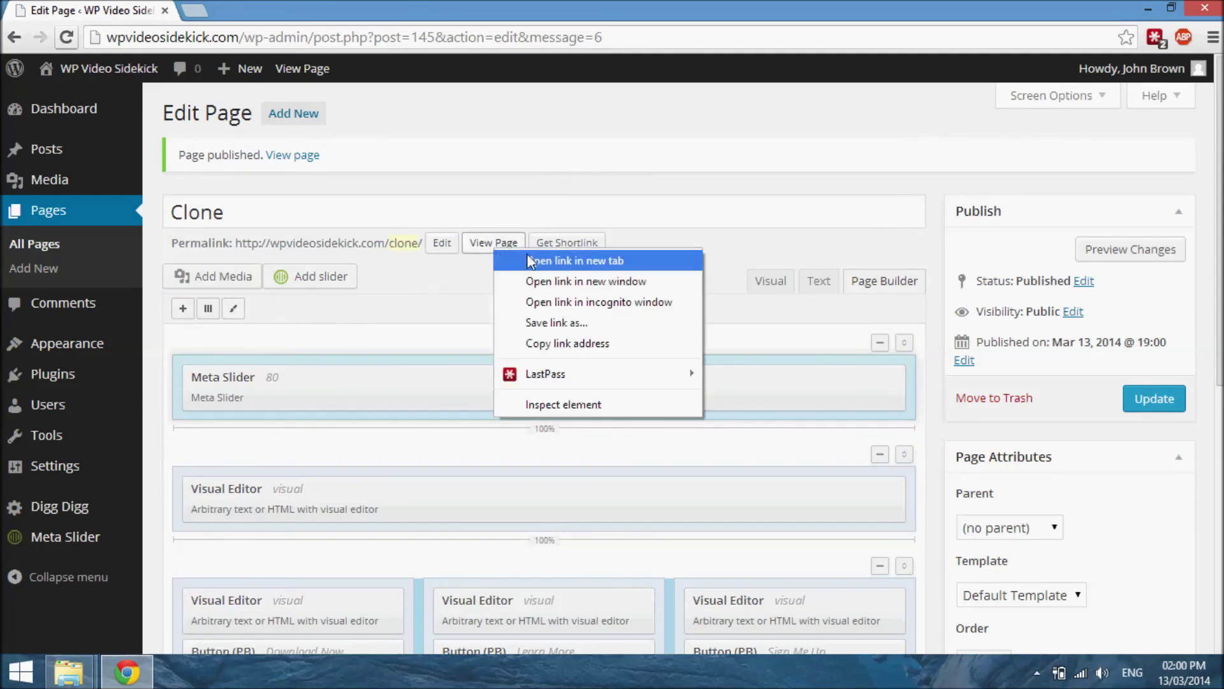
click(550, 300)
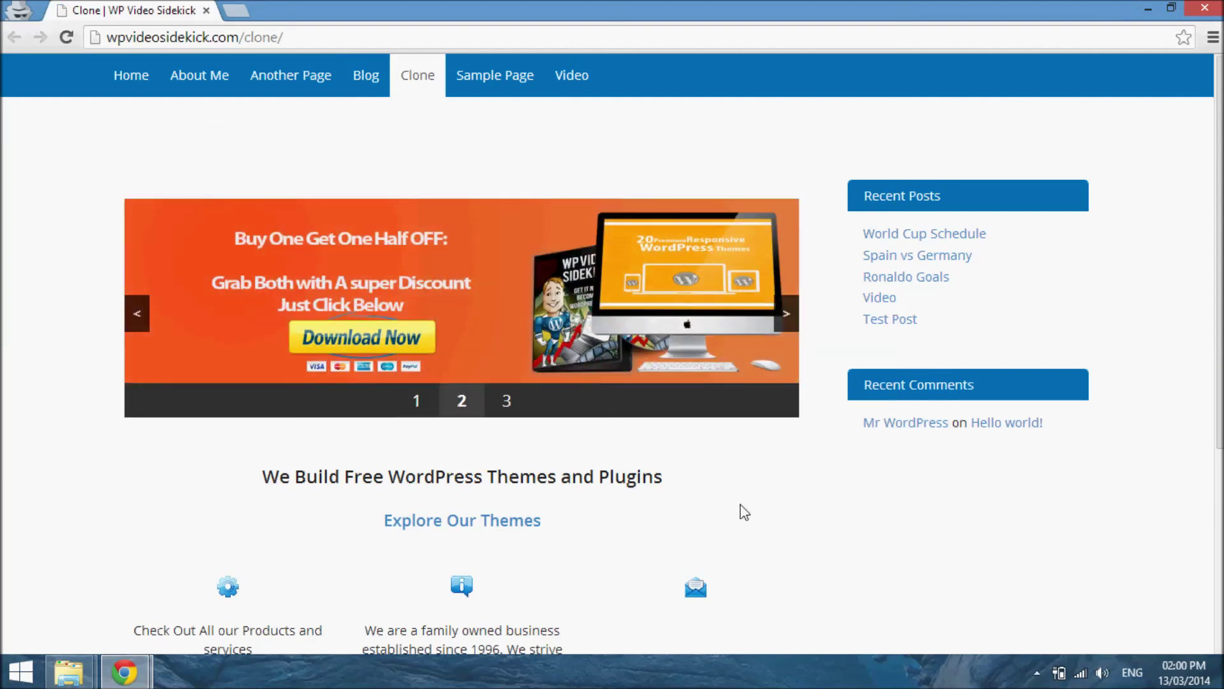
Scroll the live /clone/ page, then return to the Edit Page window
scroll(744, 512, down, 5)
scroll(743, 512, up, 5)
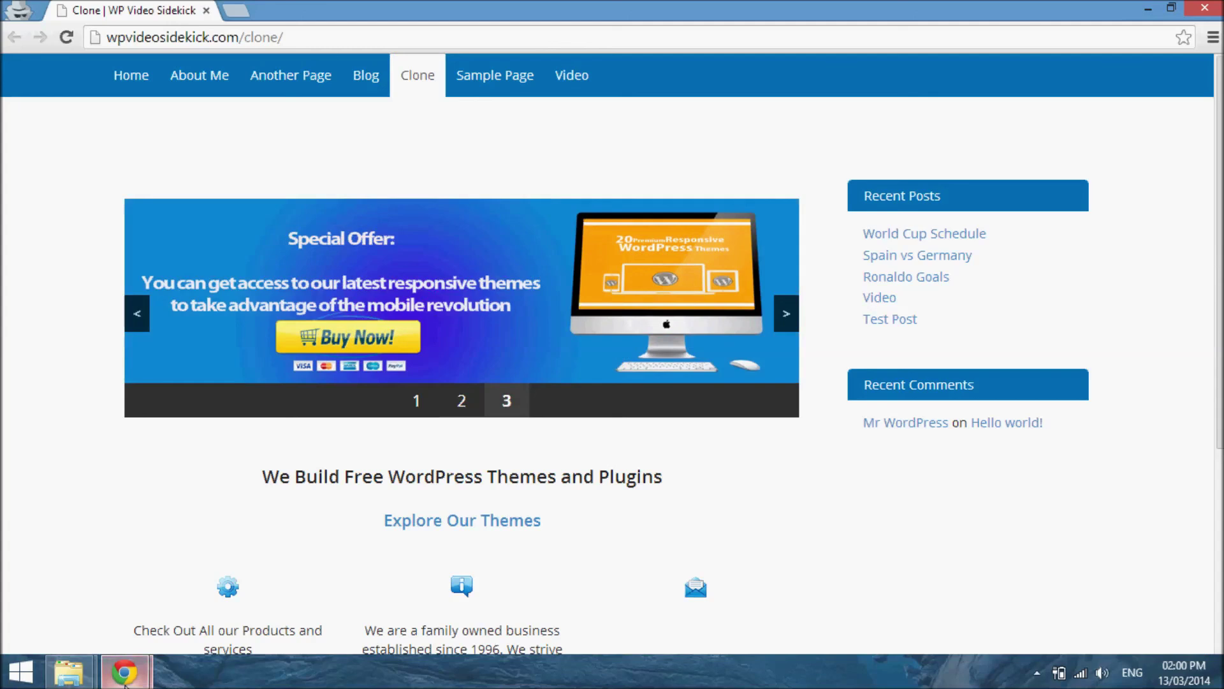
mouse_move(125, 672)
click(117, 603)
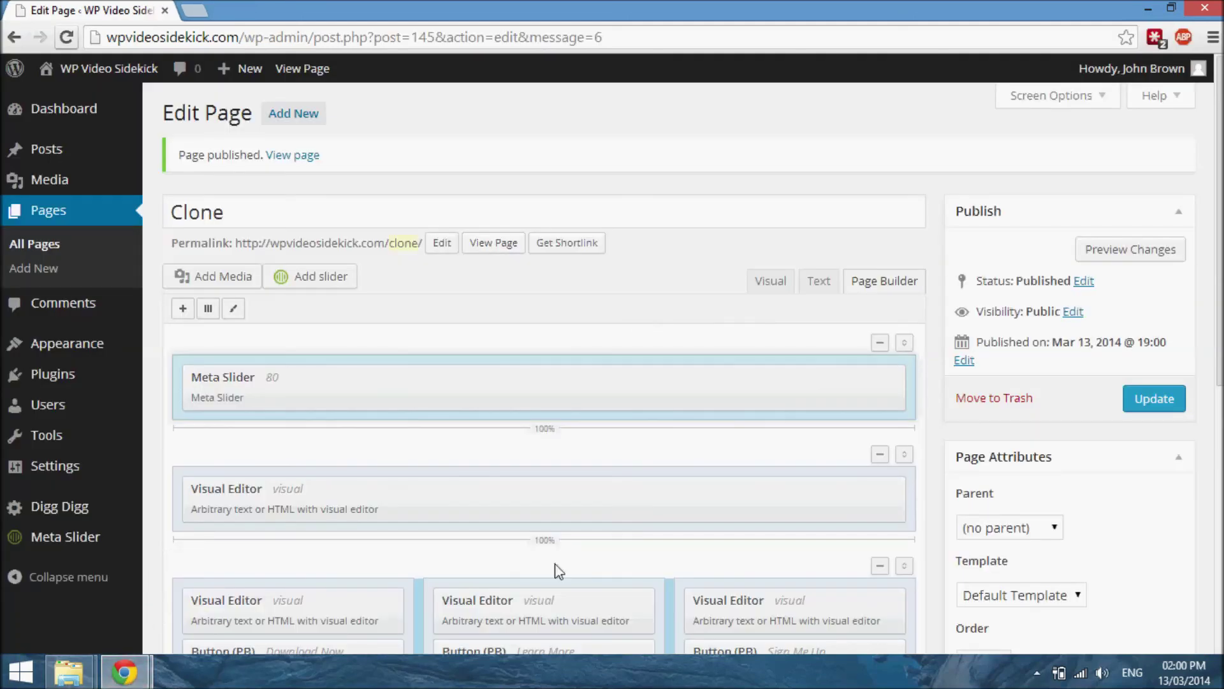
Set the Clone page's template to Full Page and update the page
scroll(1080, 590, down, 5)
click(1052, 248)
click(1020, 286)
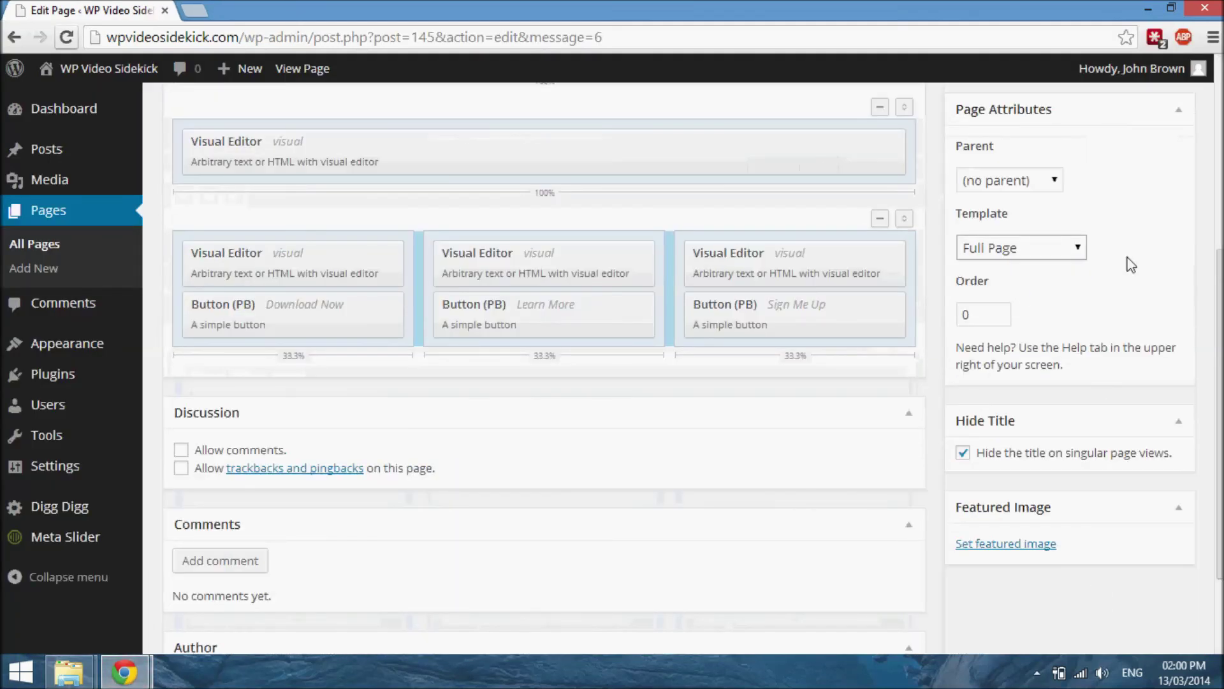
scroll(1111, 331, up, 5)
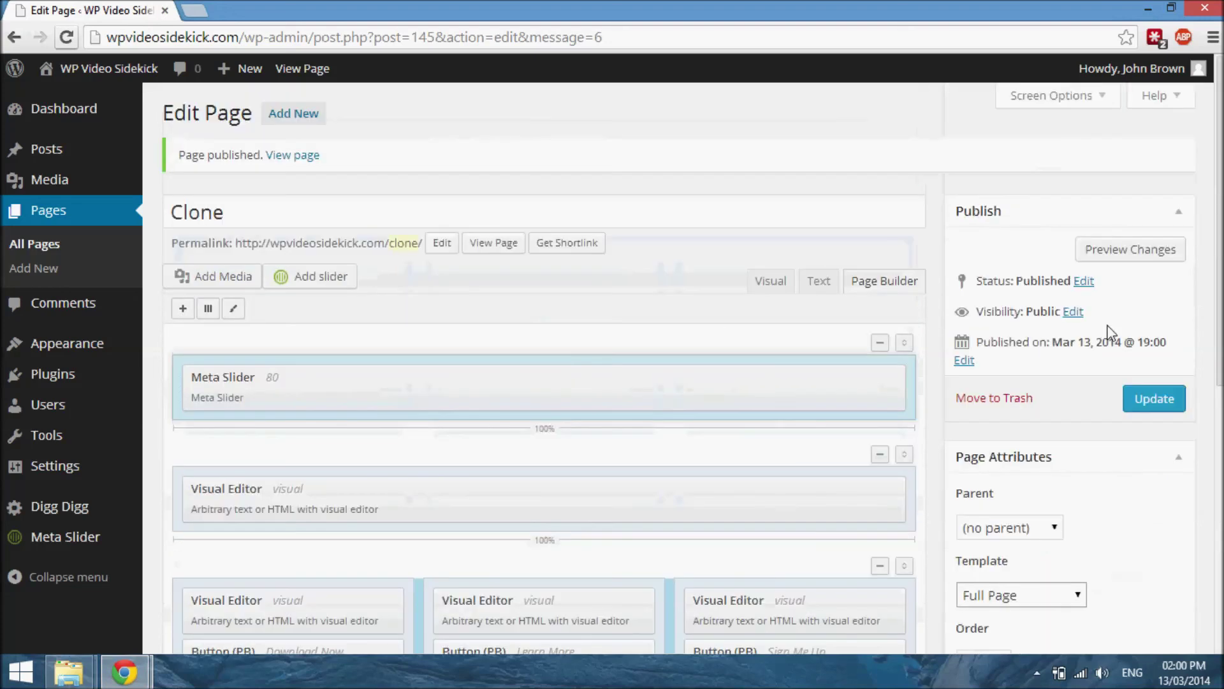
click(1141, 396)
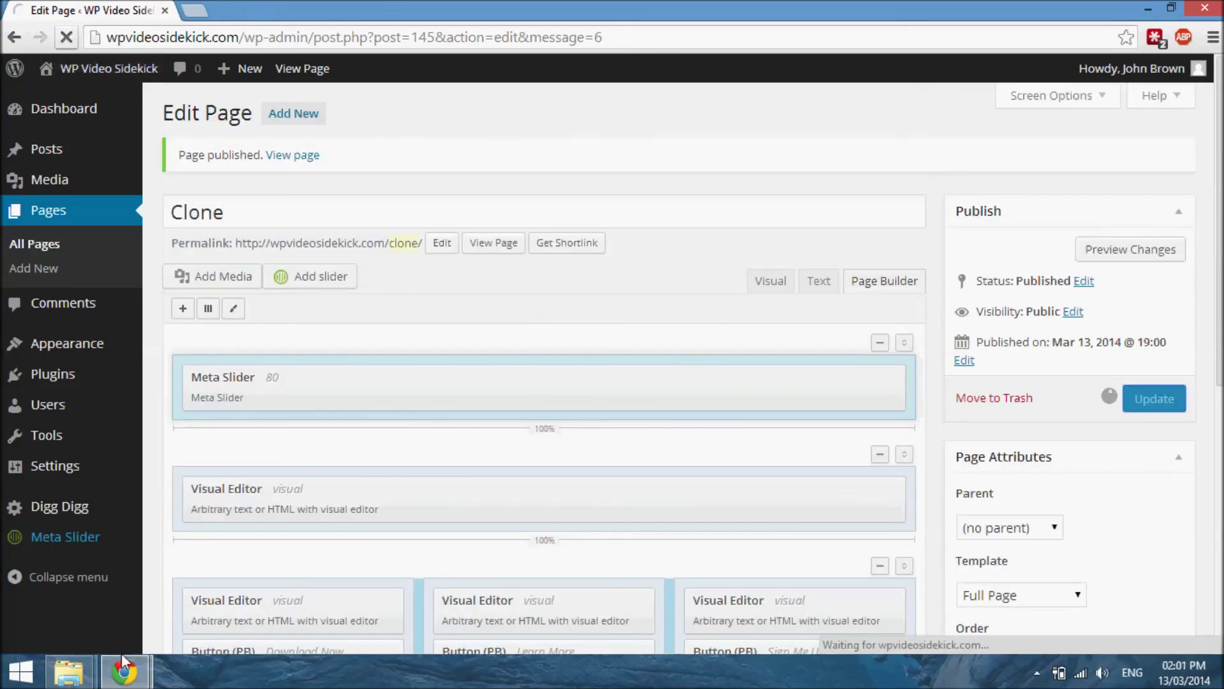
Reload the live Clone page in the incognito window to check the wider slider
mouse_move(124, 666)
click(303, 574)
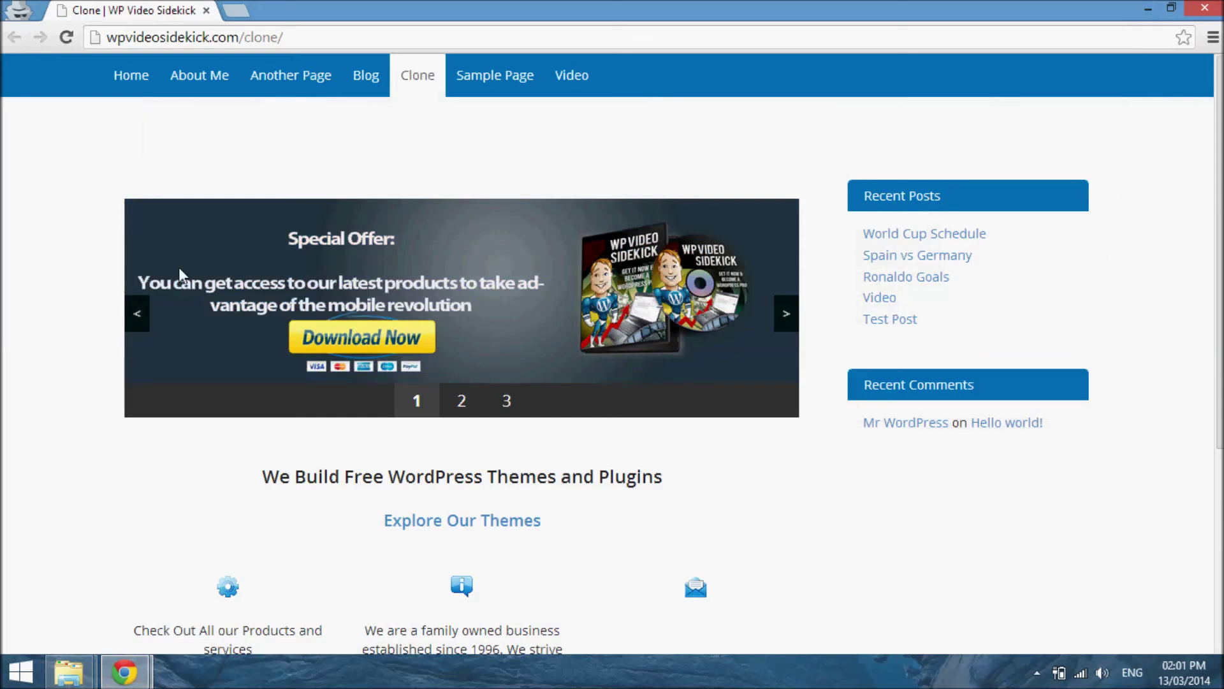
click(67, 37)
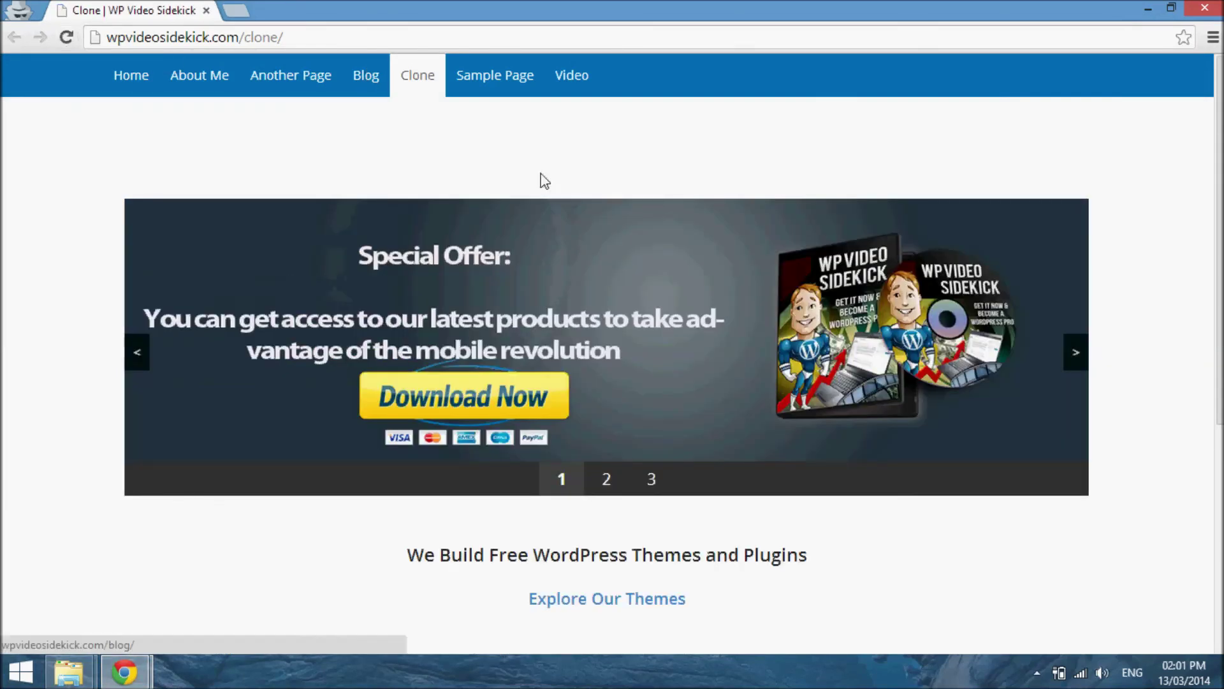
scroll(542, 181, down, 3)
scroll(540, 179, up, 6)
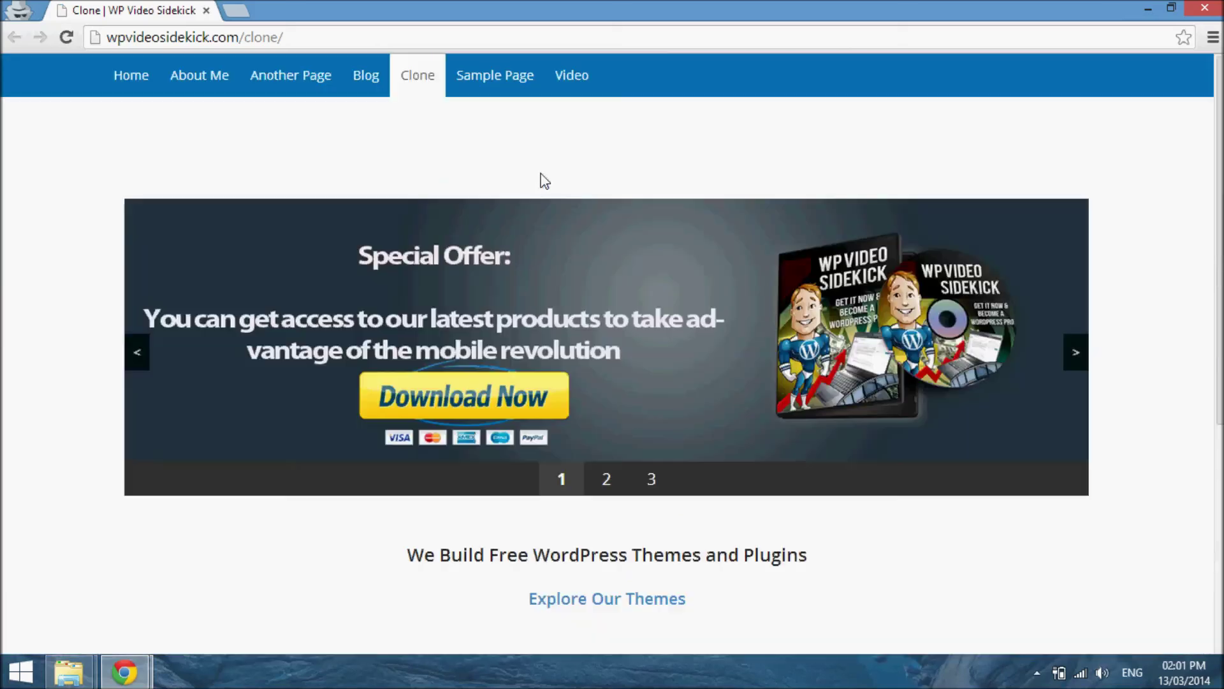
scroll(540, 178, down, 6)
scroll(540, 179, up, 6)
scroll(542, 181, down, 5)
scroll(547, 182, down, 2)
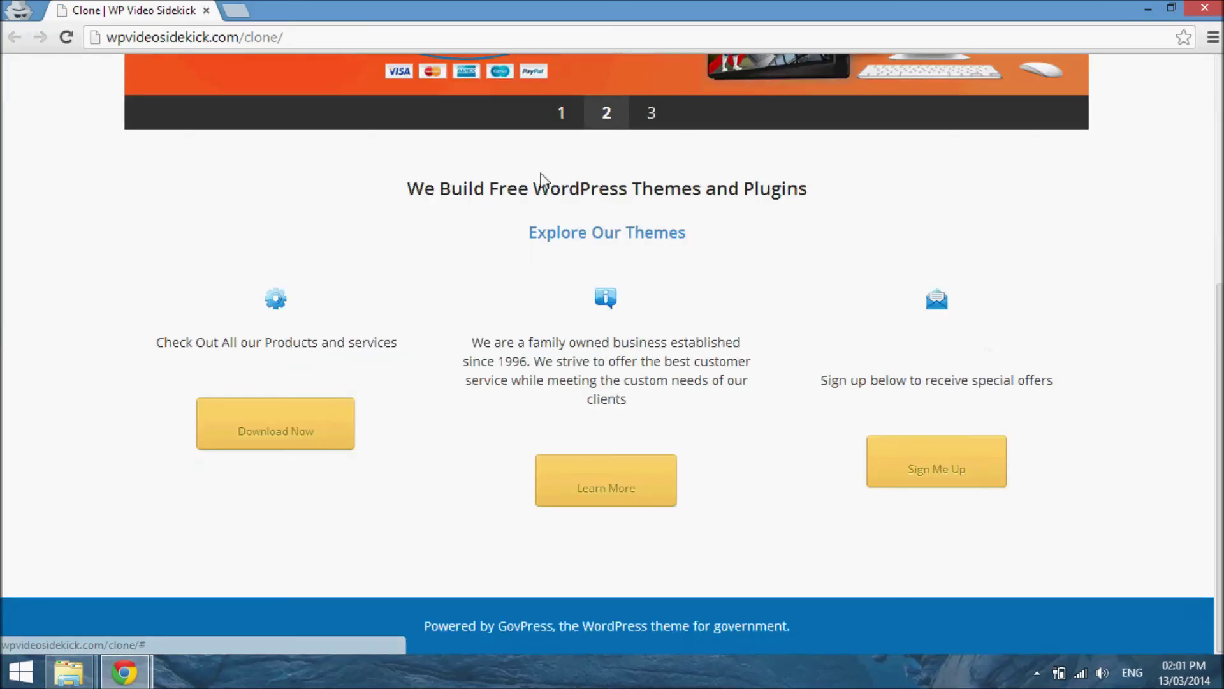
scroll(544, 180, up, 6)
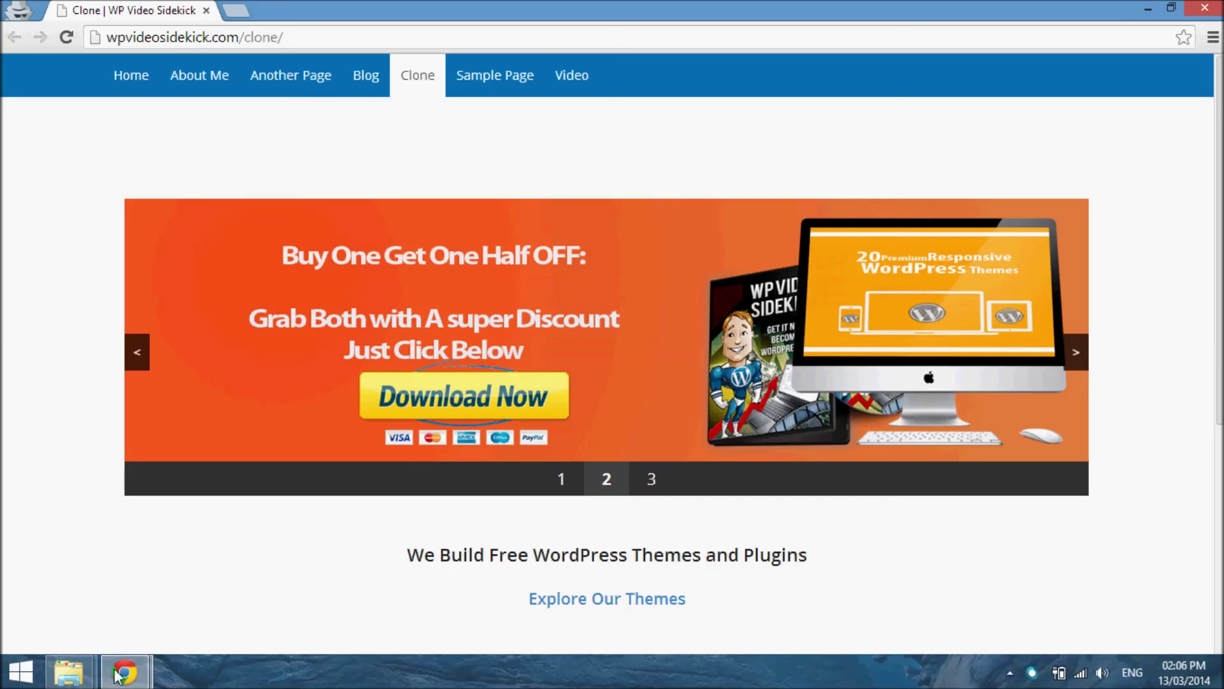
Back in the page editor, review the Meta Slider block settings, keeping the current slider
mouse_move(115, 674)
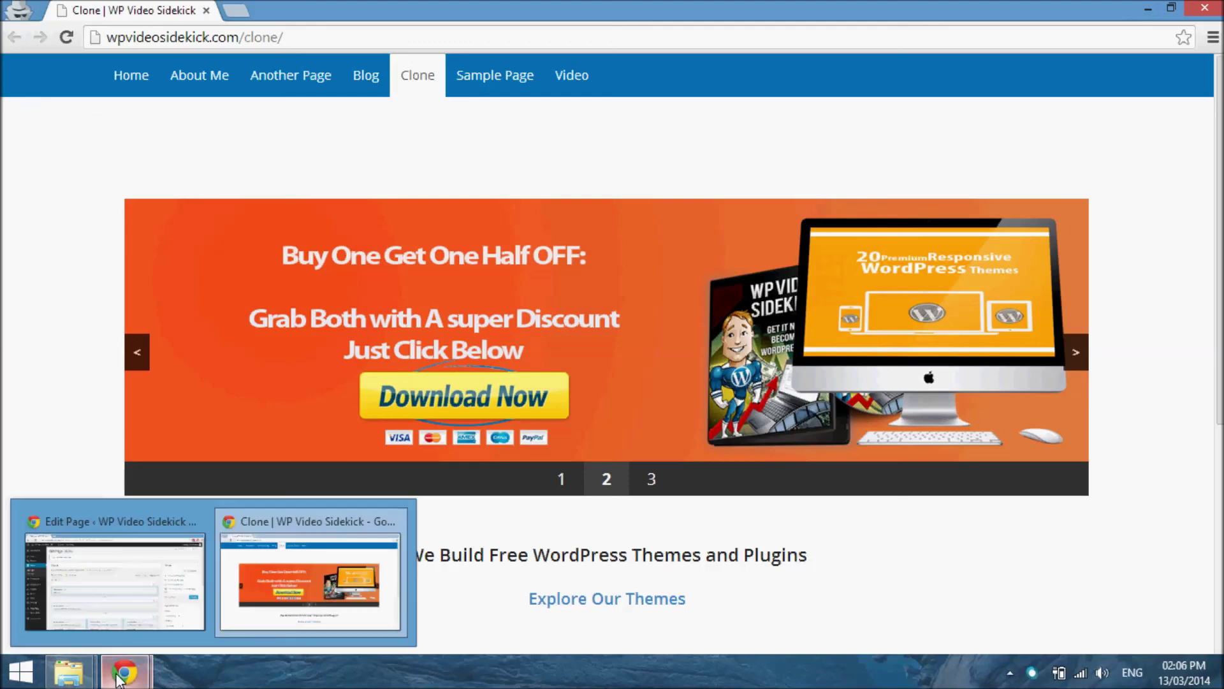
click(136, 588)
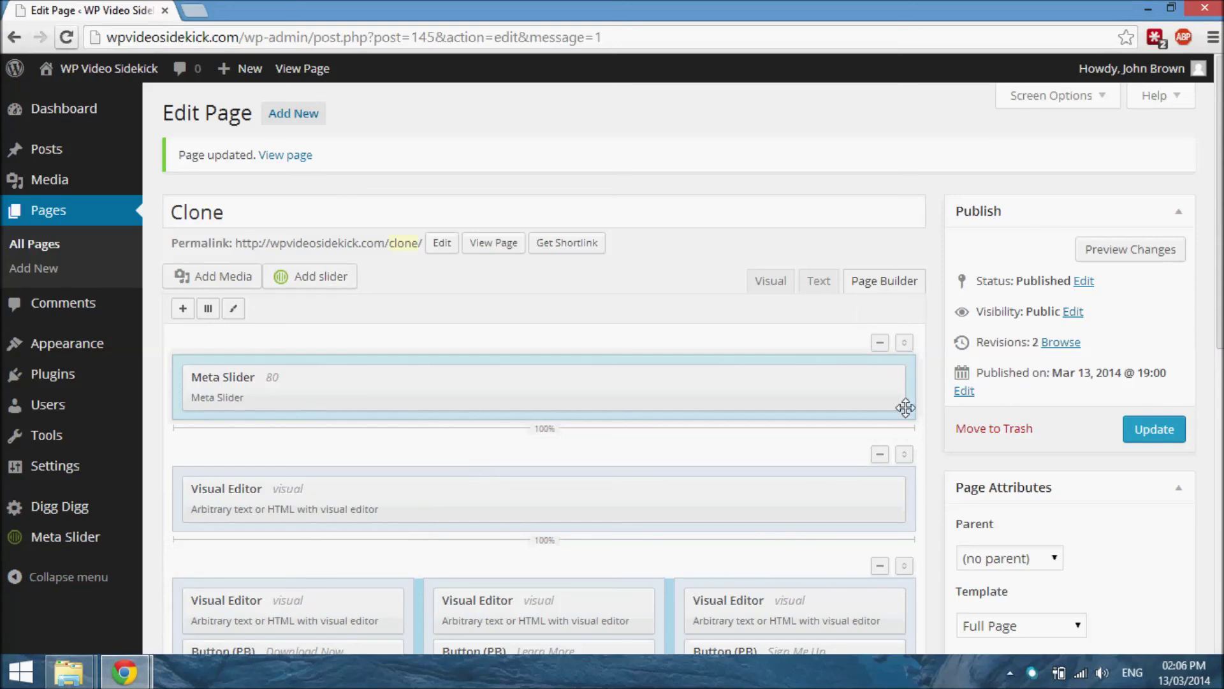
mouse_move(842, 391)
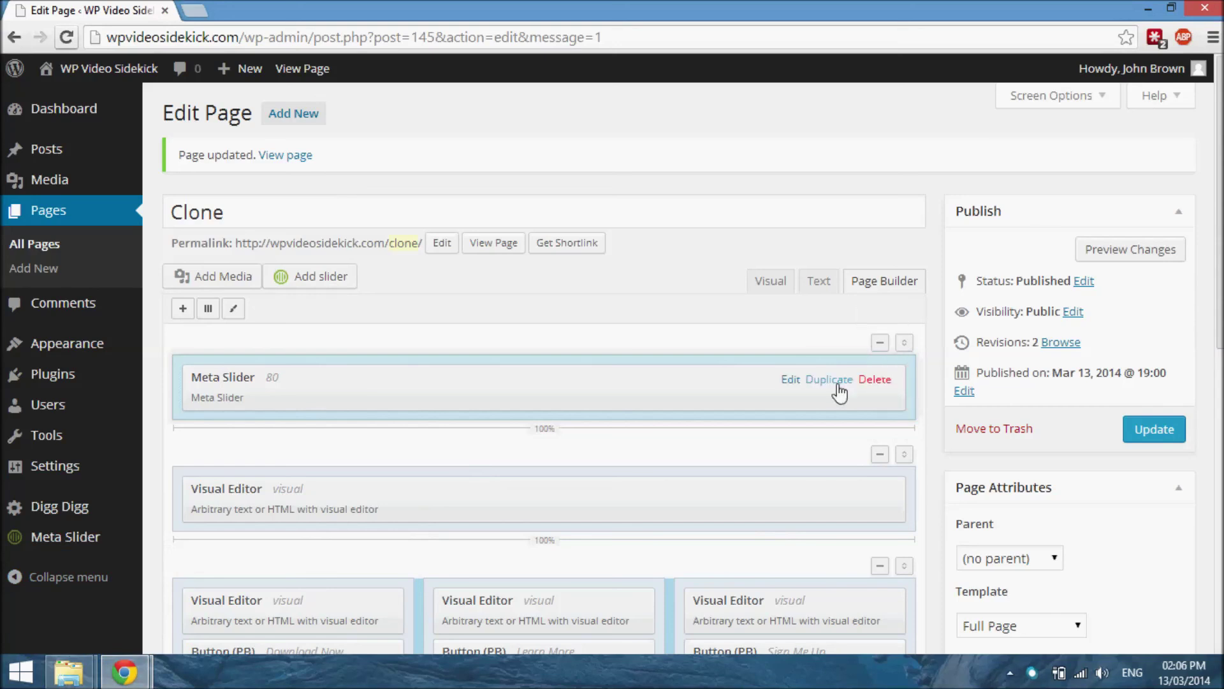
click(791, 381)
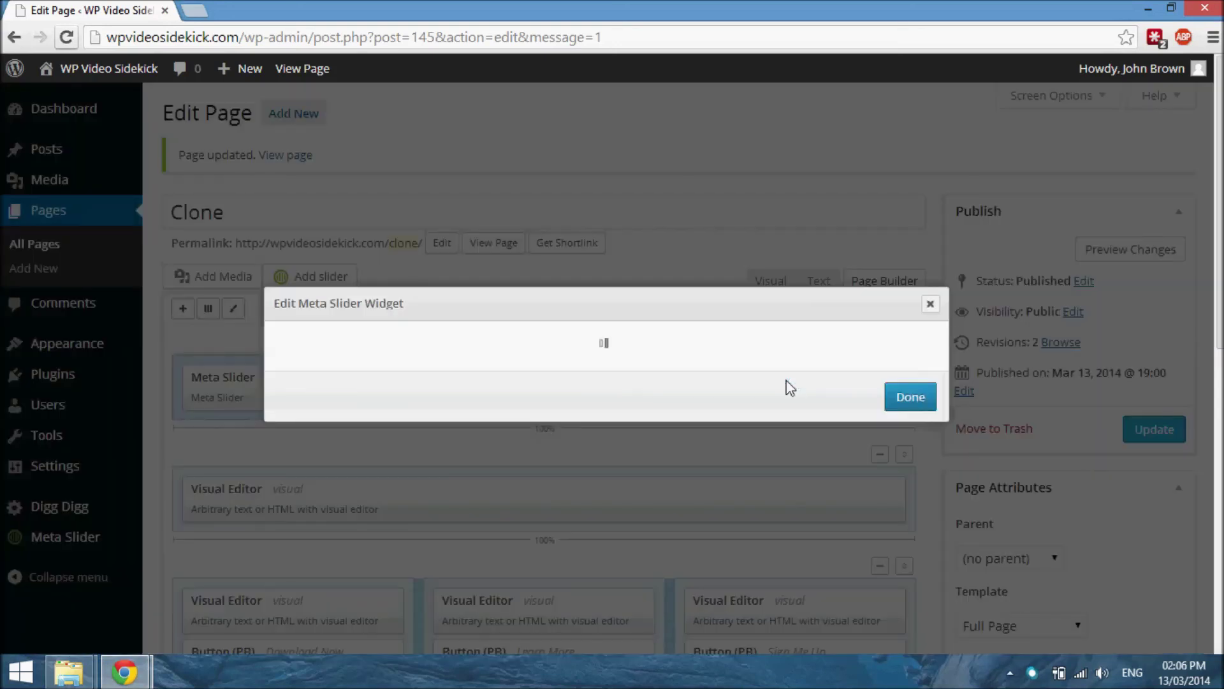
click(426, 374)
click(898, 434)
click(898, 431)
scroll(670, 563, down, 4)
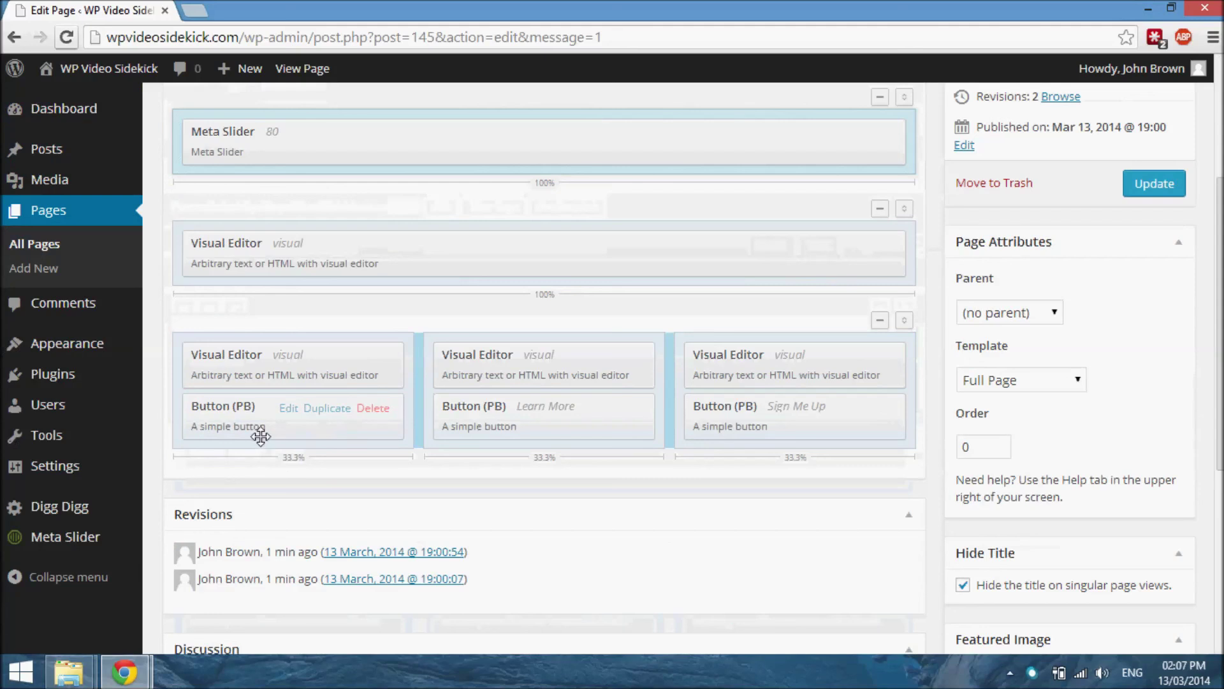
Confirm the Download Now button widget's settings with Done
click(286, 407)
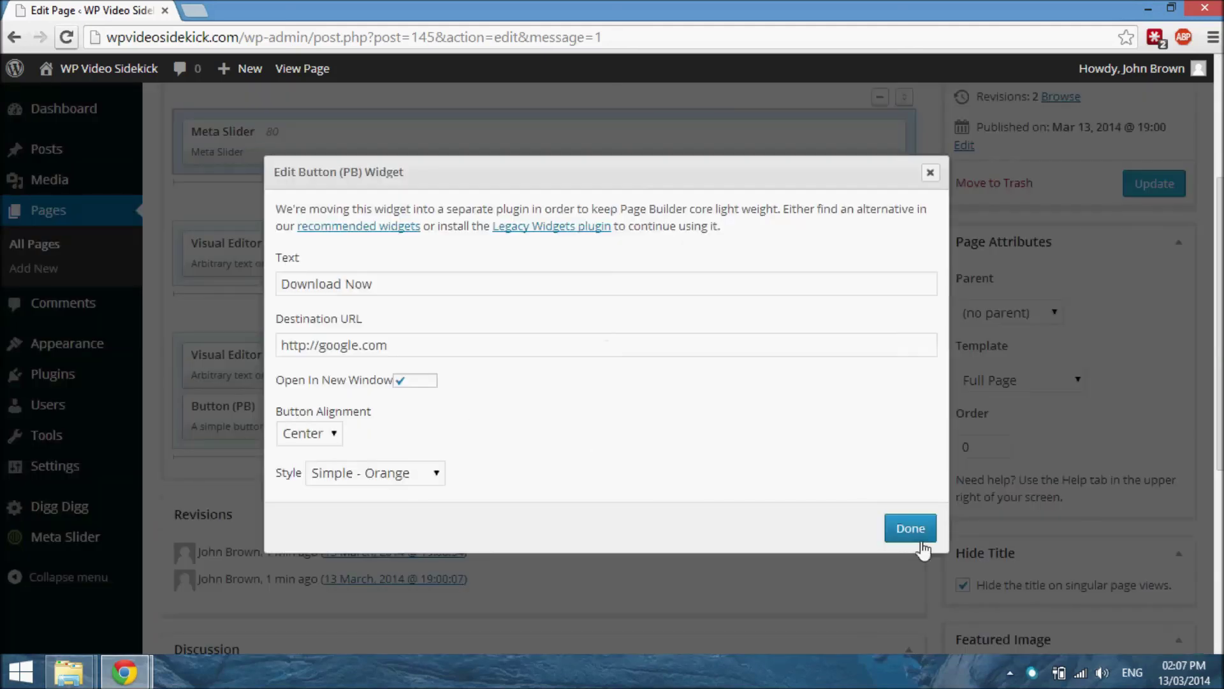
click(932, 172)
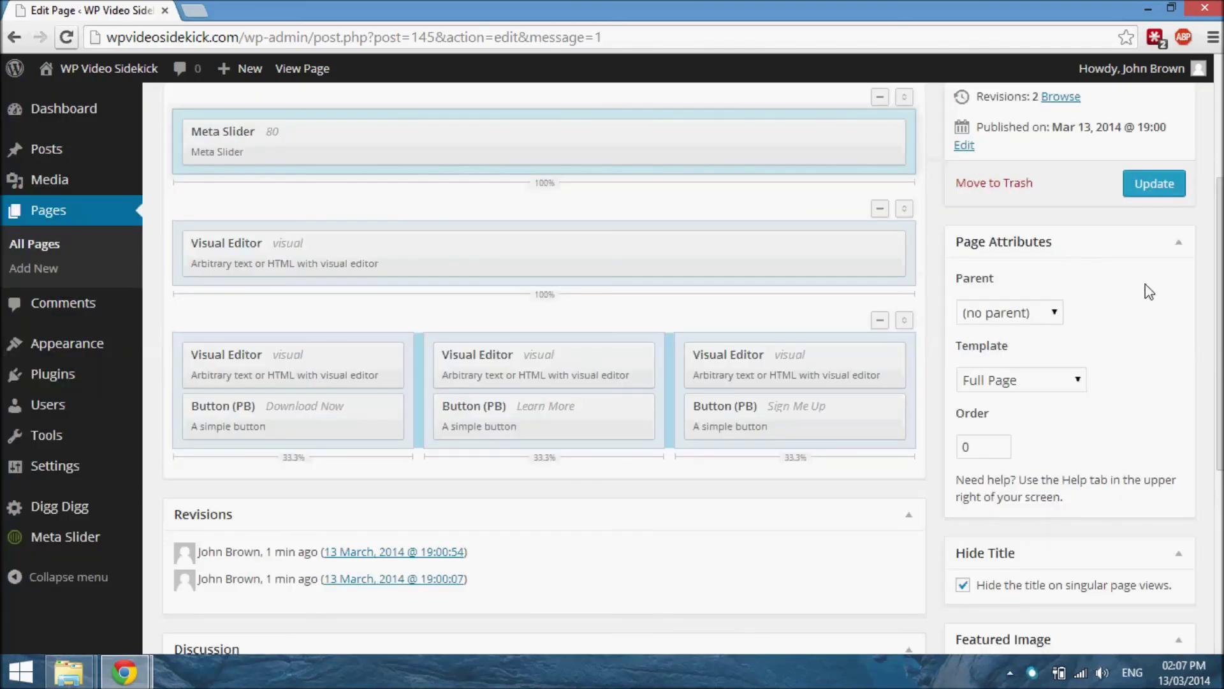
scroll(1155, 293, down, 5)
scroll(1155, 293, up, 8)
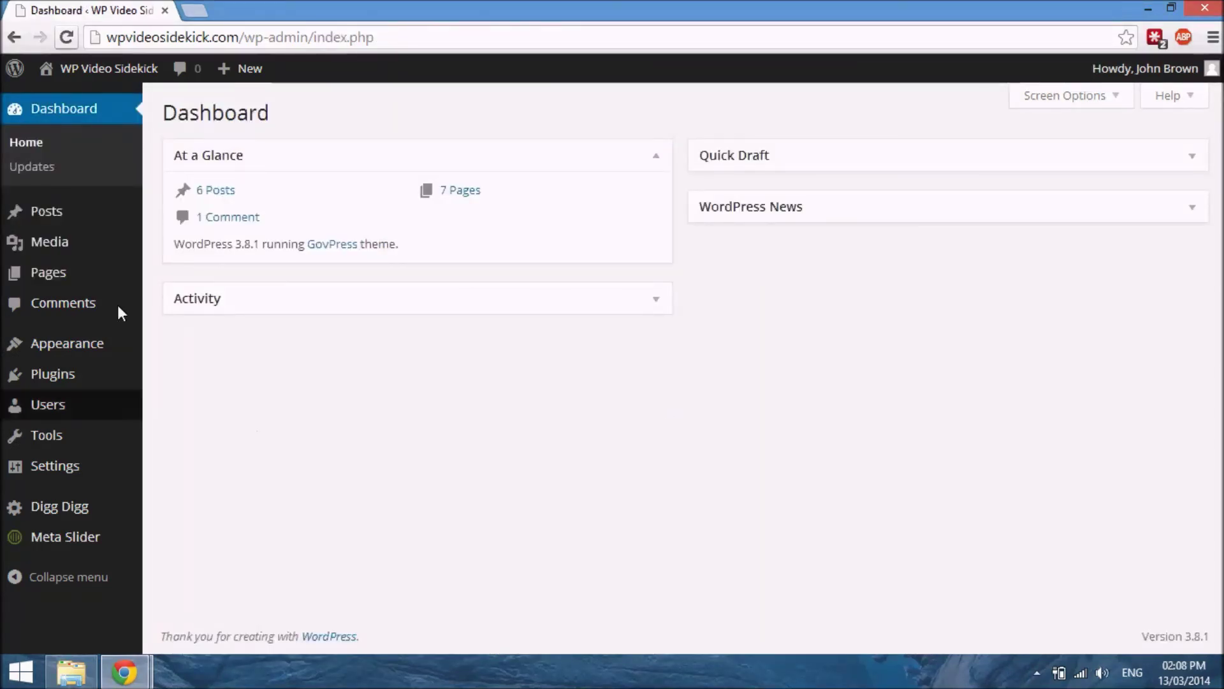
Go to Appearance > Widgets and browse the Available Widgets, Sidebar and footer areas
mouse_move(79, 352)
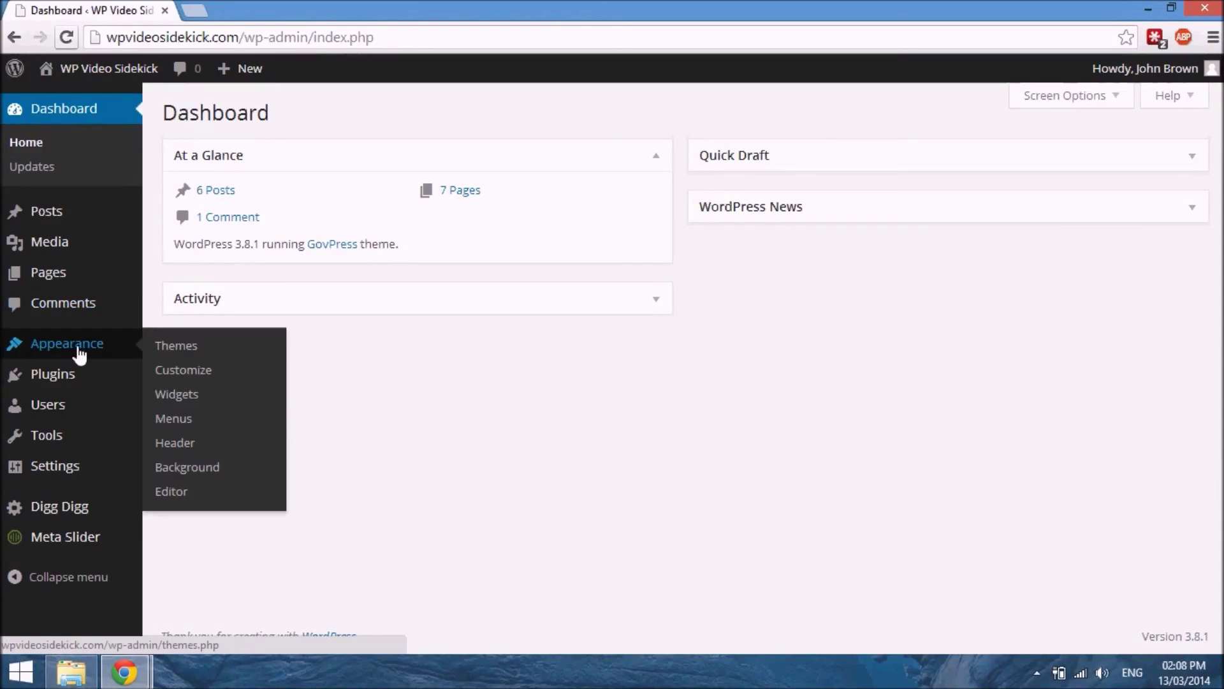
click(186, 396)
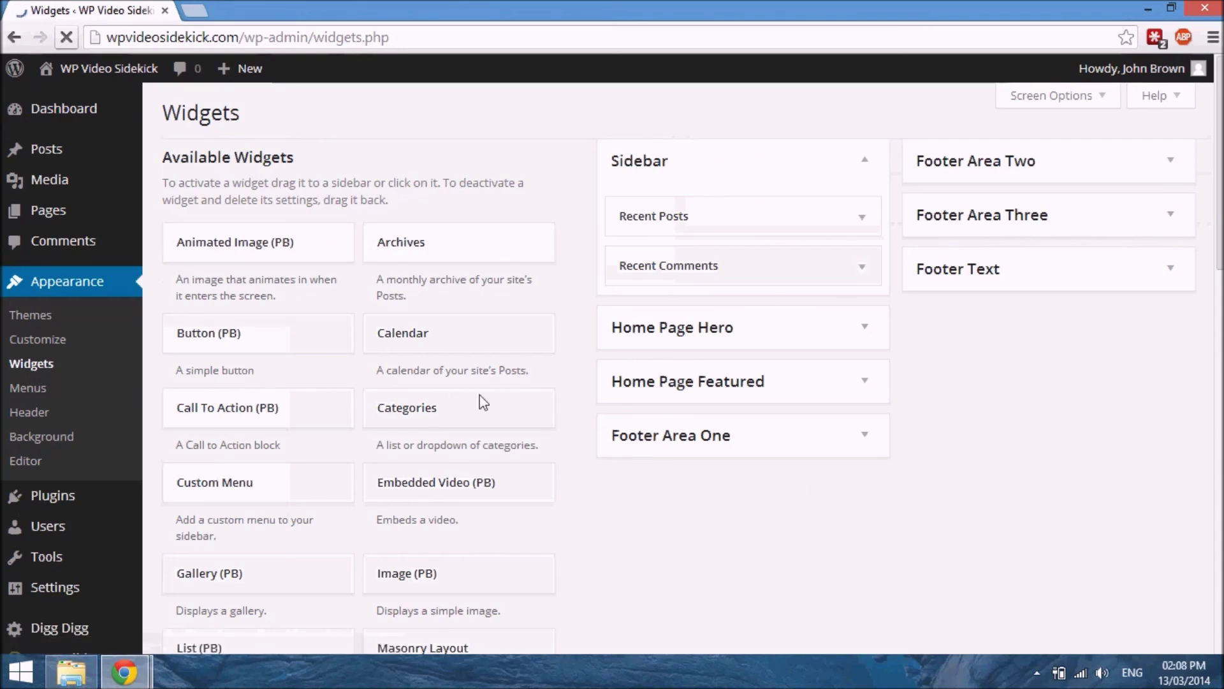
scroll(483, 401, down, 1)
scroll(487, 402, down, 10)
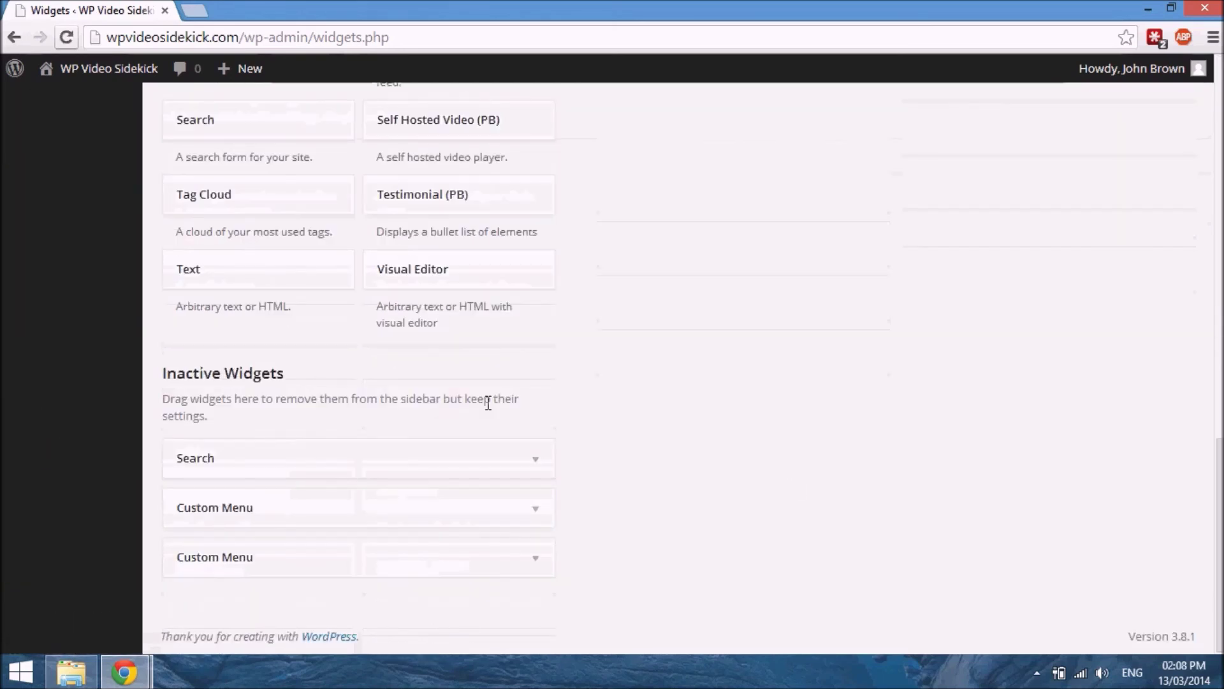
scroll(487, 402, up, 4)
scroll(486, 401, up, 10)
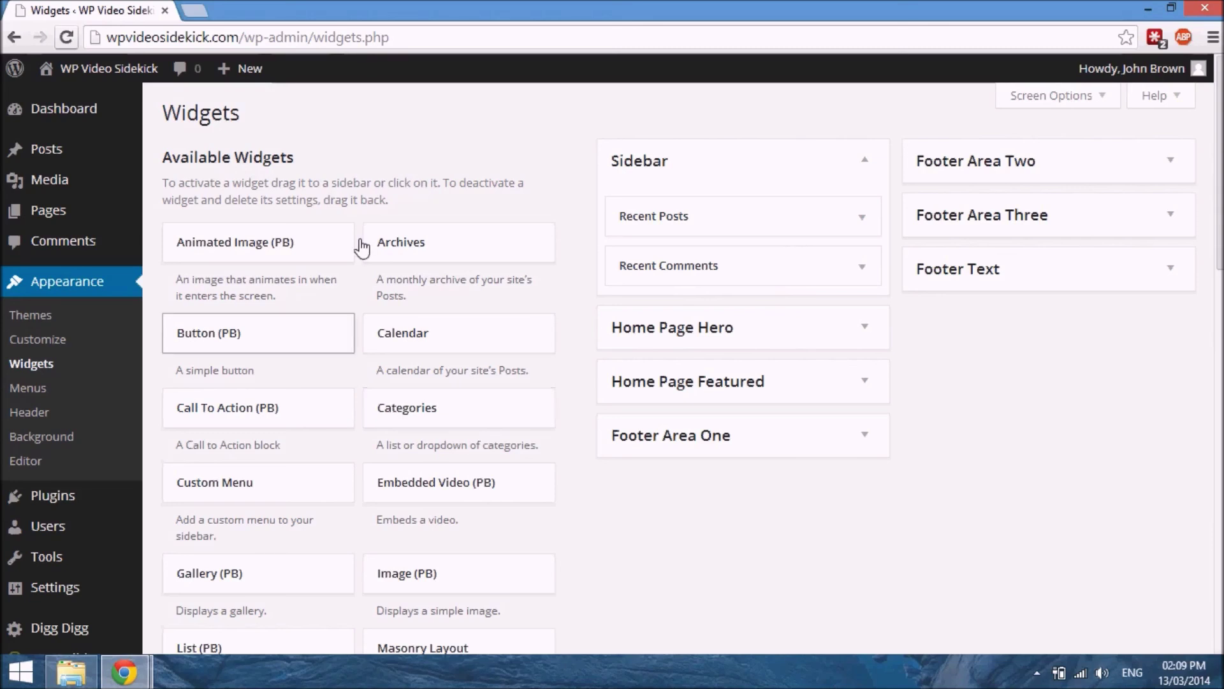
scroll(424, 596, down, 8)
scroll(422, 598, up, 8)
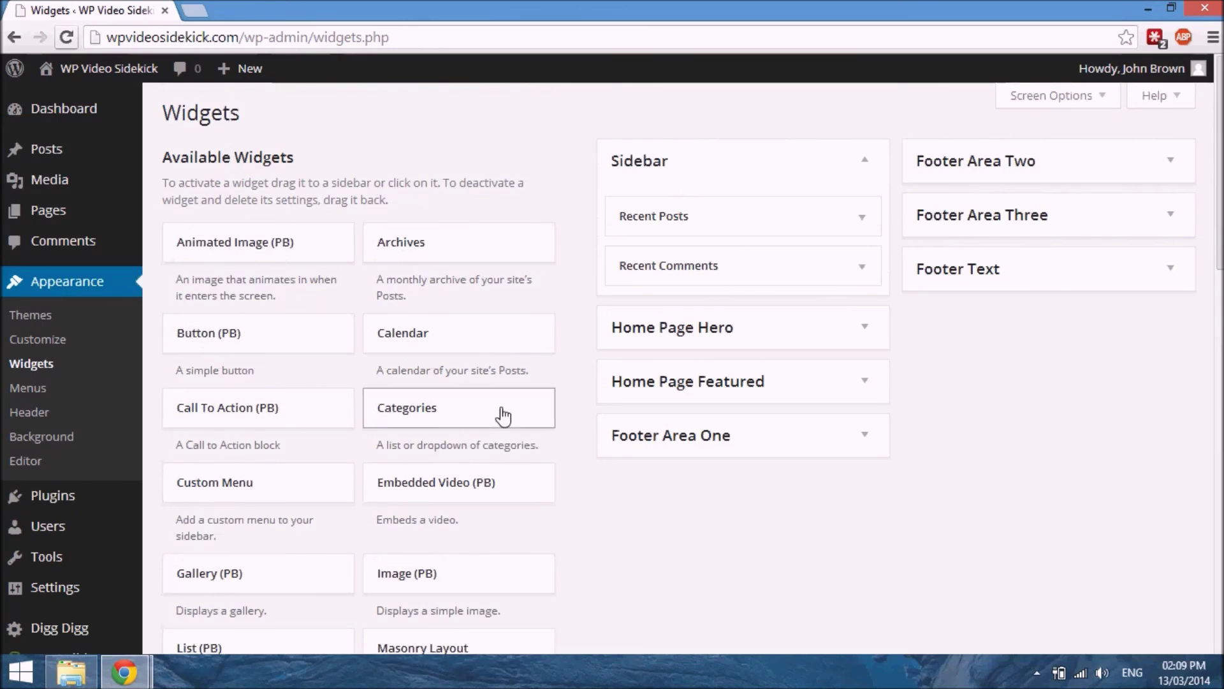
scroll(481, 491, down, 4)
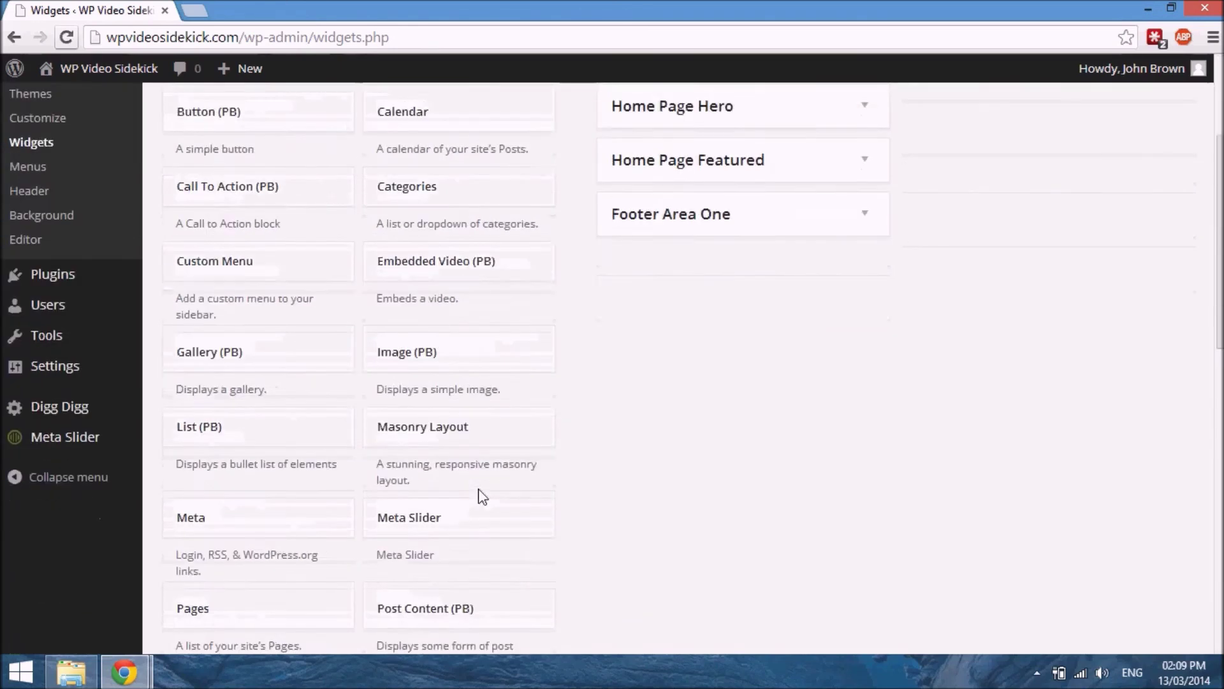
scroll(482, 496, down, 8)
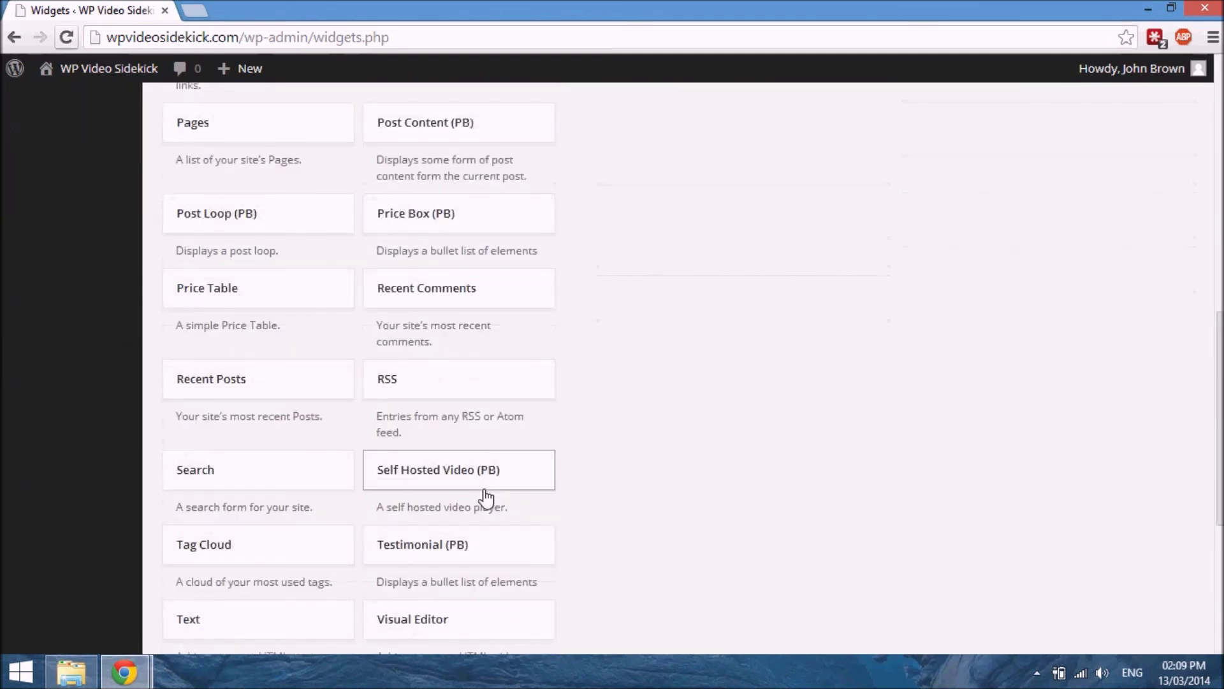
scroll(486, 497, down, 1)
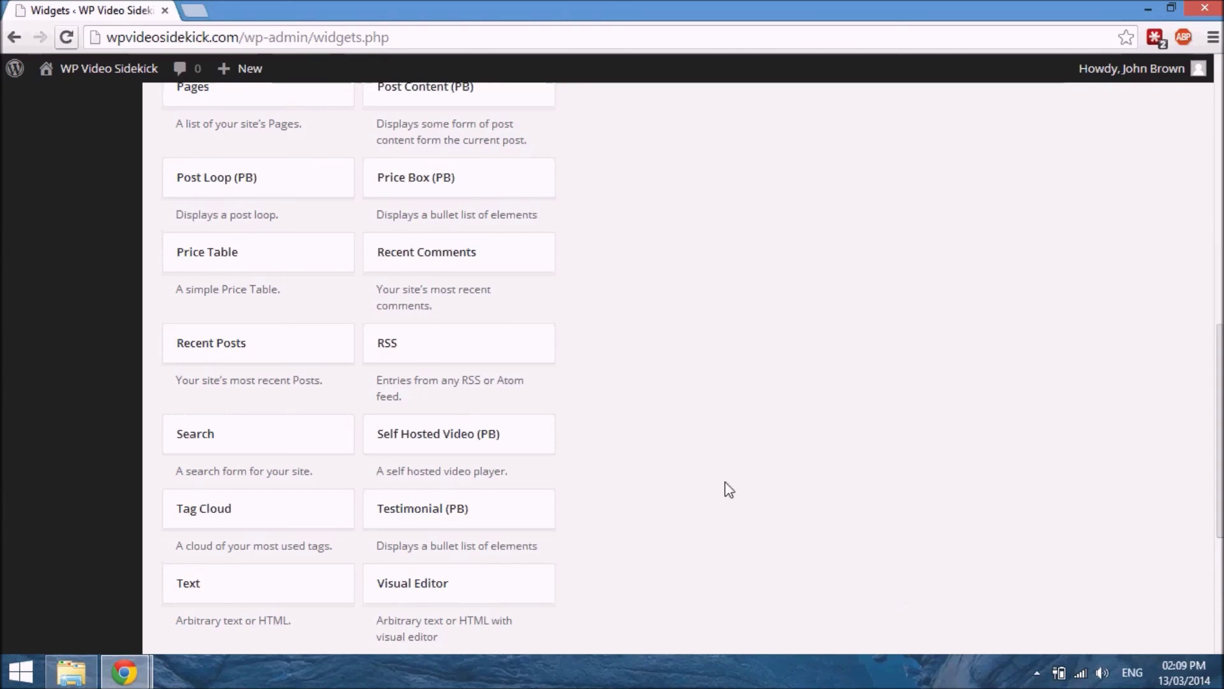
scroll(725, 489, up, 12)
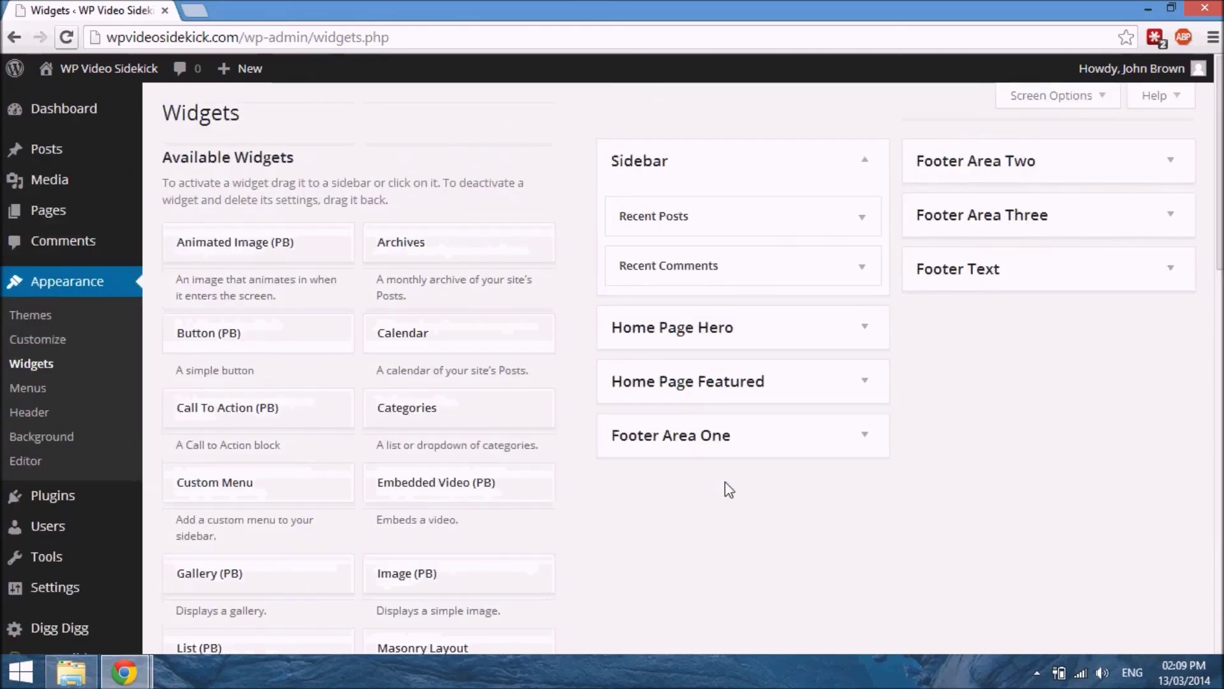
scroll(729, 489, down, 12)
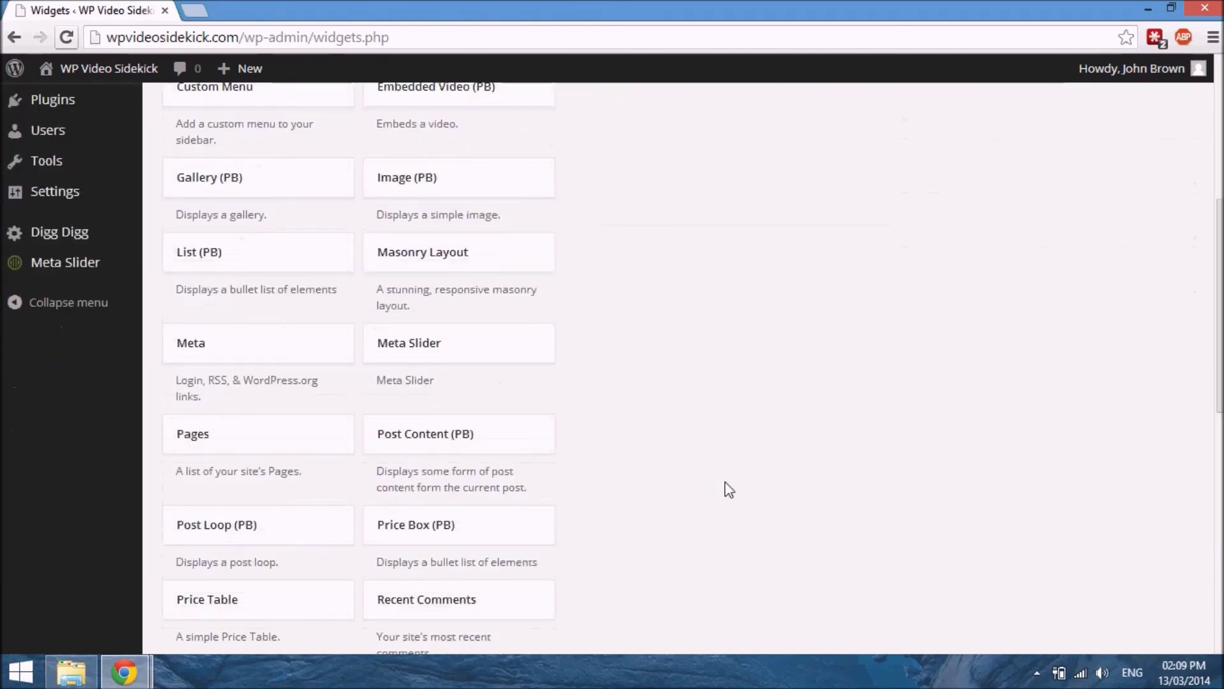
scroll(725, 488, down, 2)
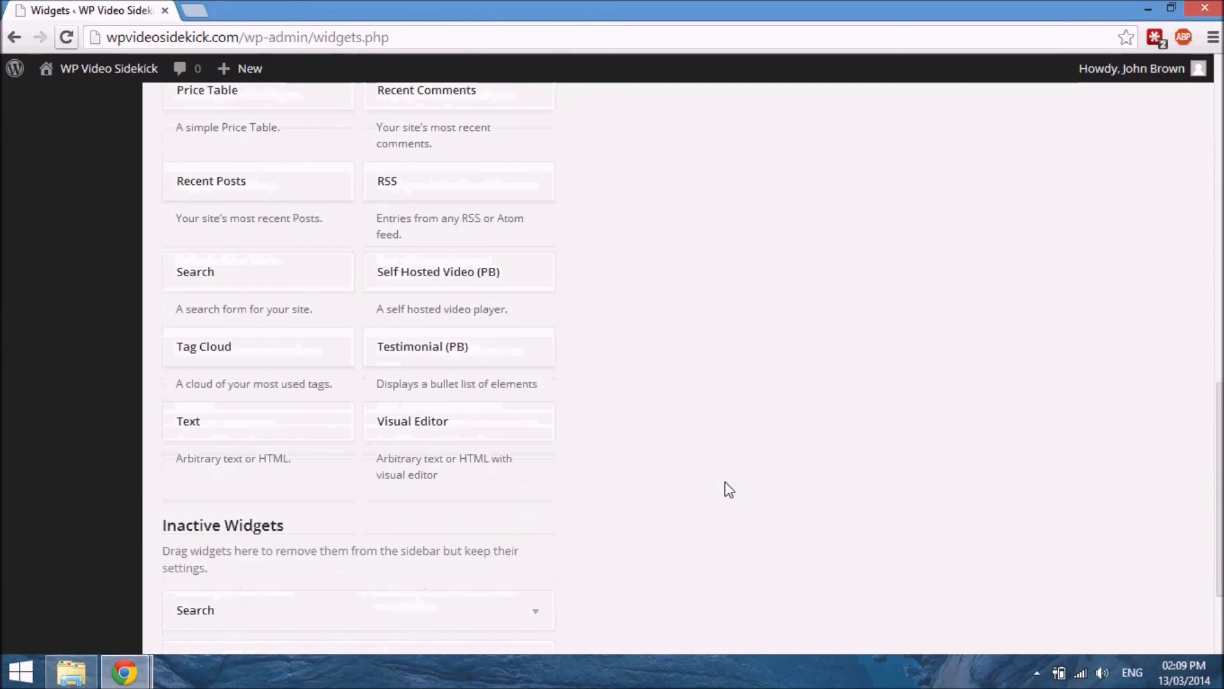
Drag the Visual Editor widget to the top of the Sidebar and click into its content box
drag(436, 436, 698, 223)
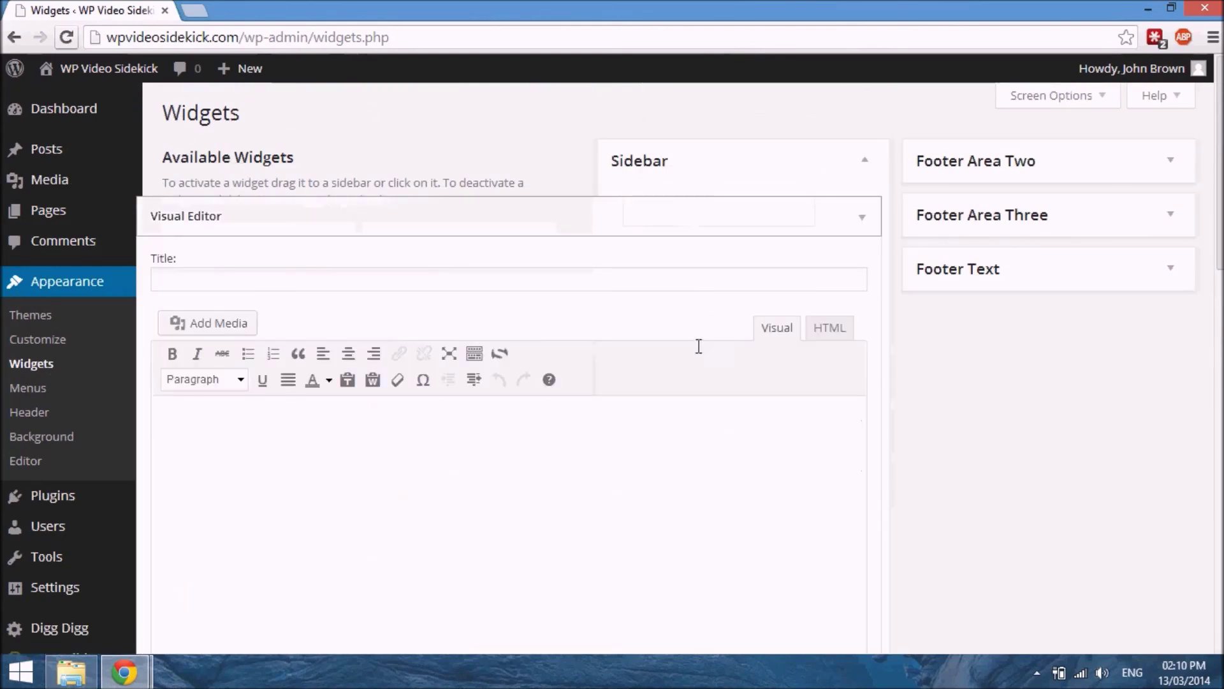
click(526, 456)
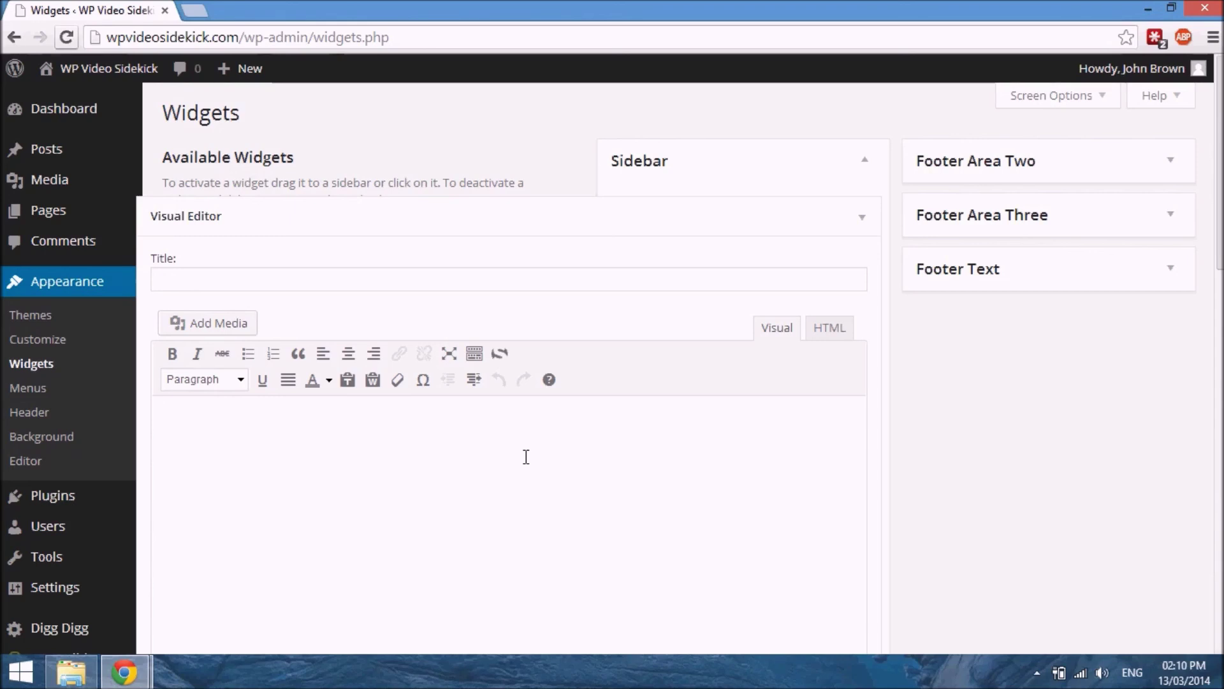
scroll(526, 456, down, 2)
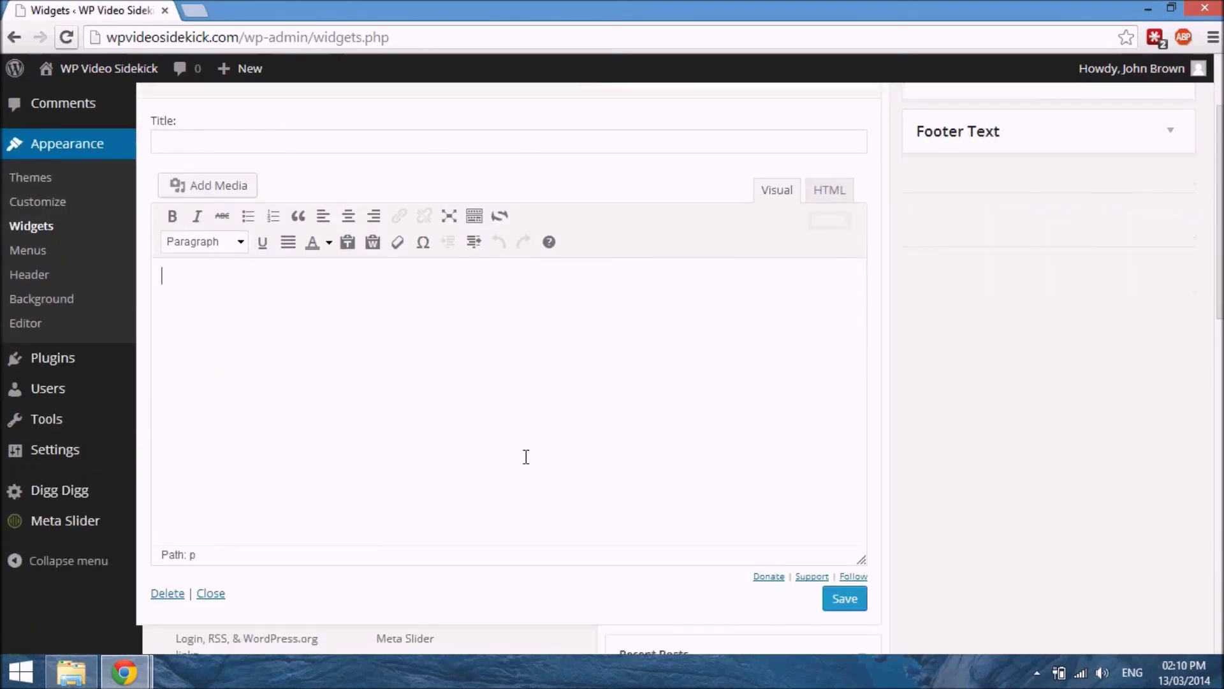
scroll(526, 457, up, 2)
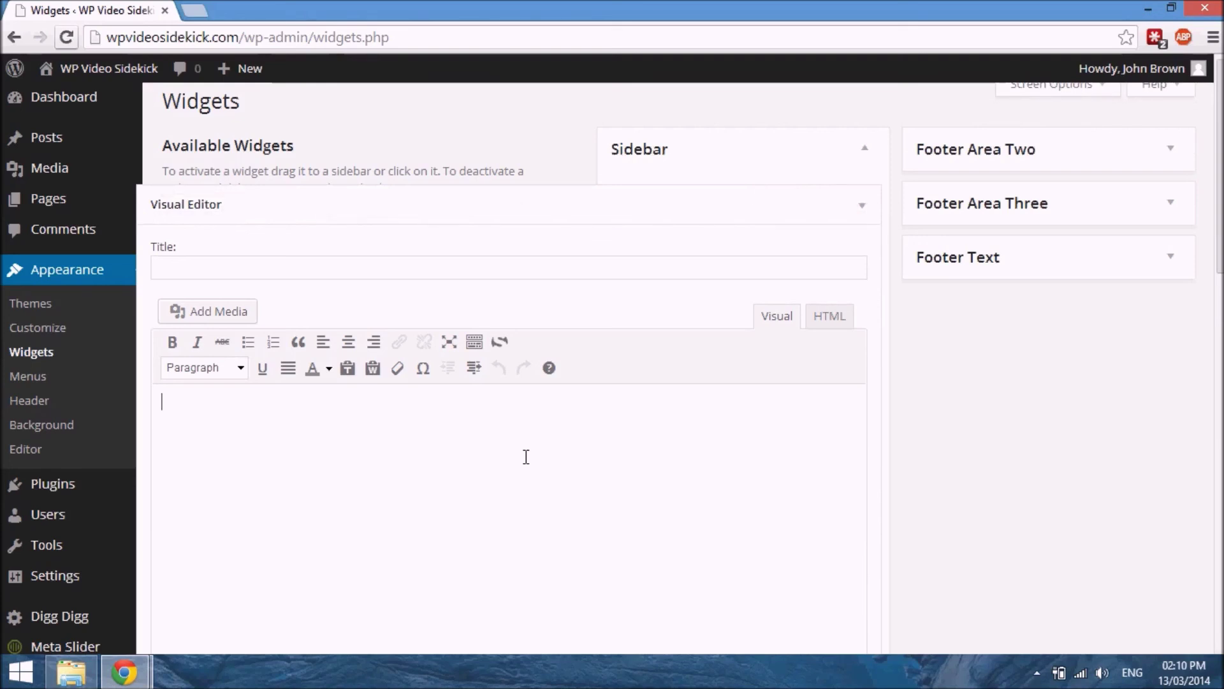
click(862, 205)
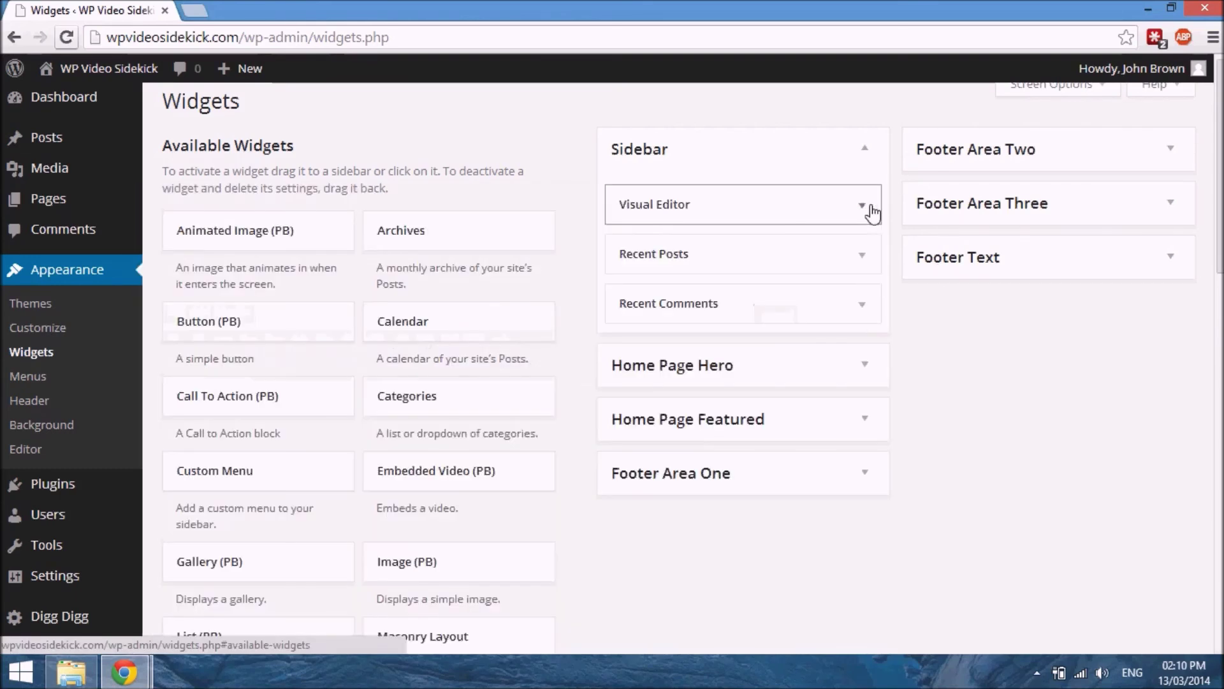
scroll(494, 544, down, 6)
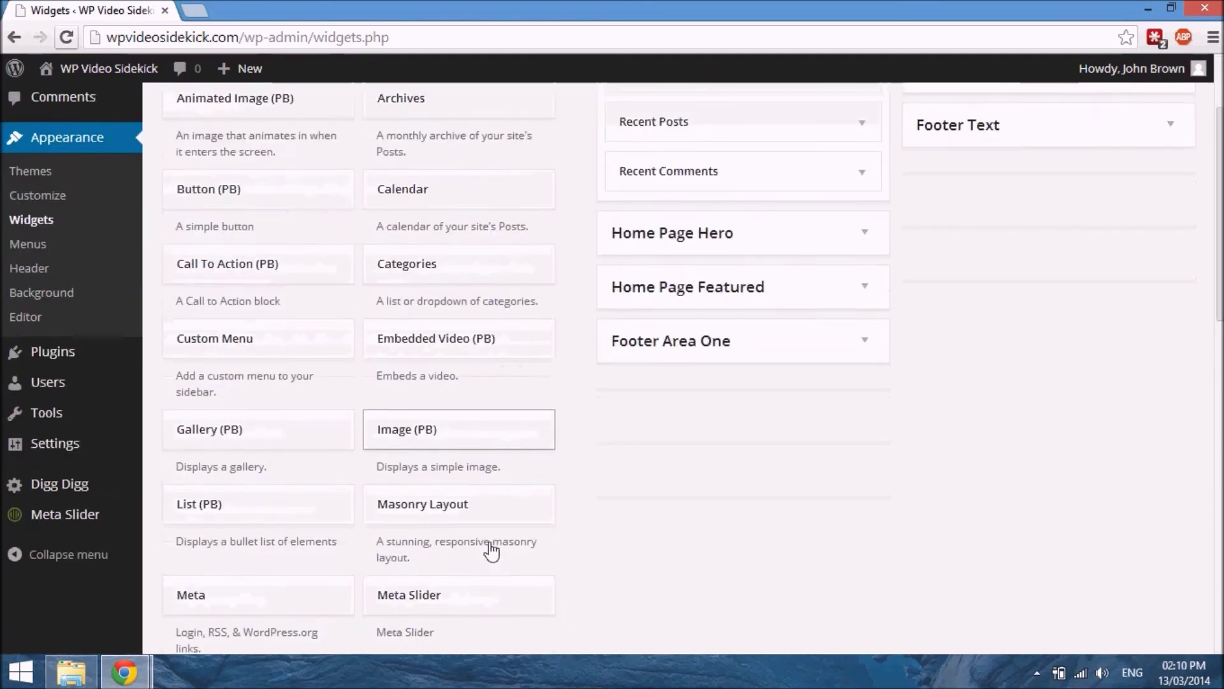
scroll(488, 547, down, 3)
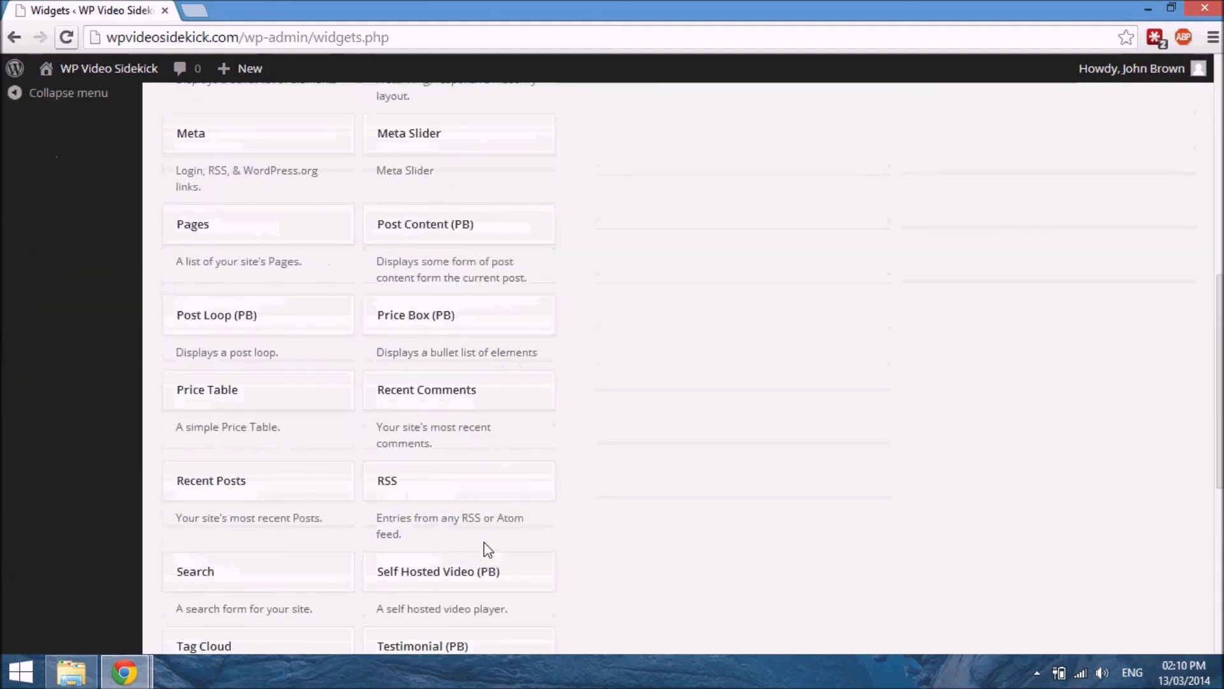
scroll(487, 543, up, 2)
scroll(491, 548, up, 1)
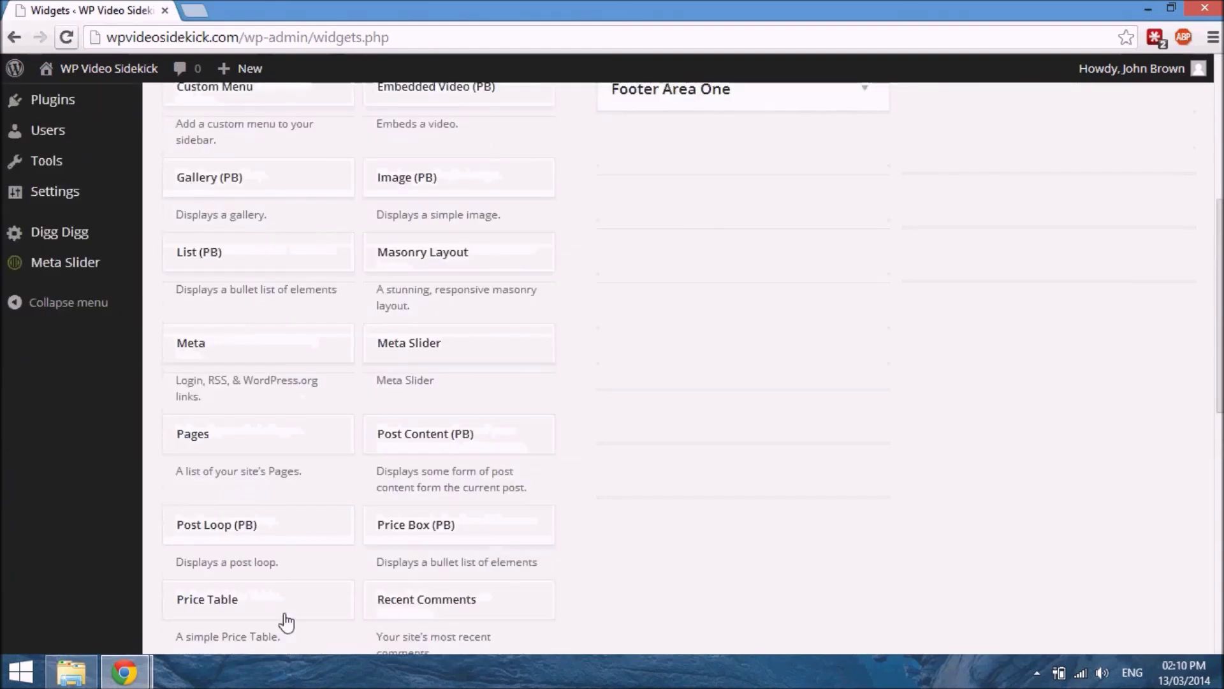
scroll(475, 560, up, 1)
scroll(475, 560, up, 2)
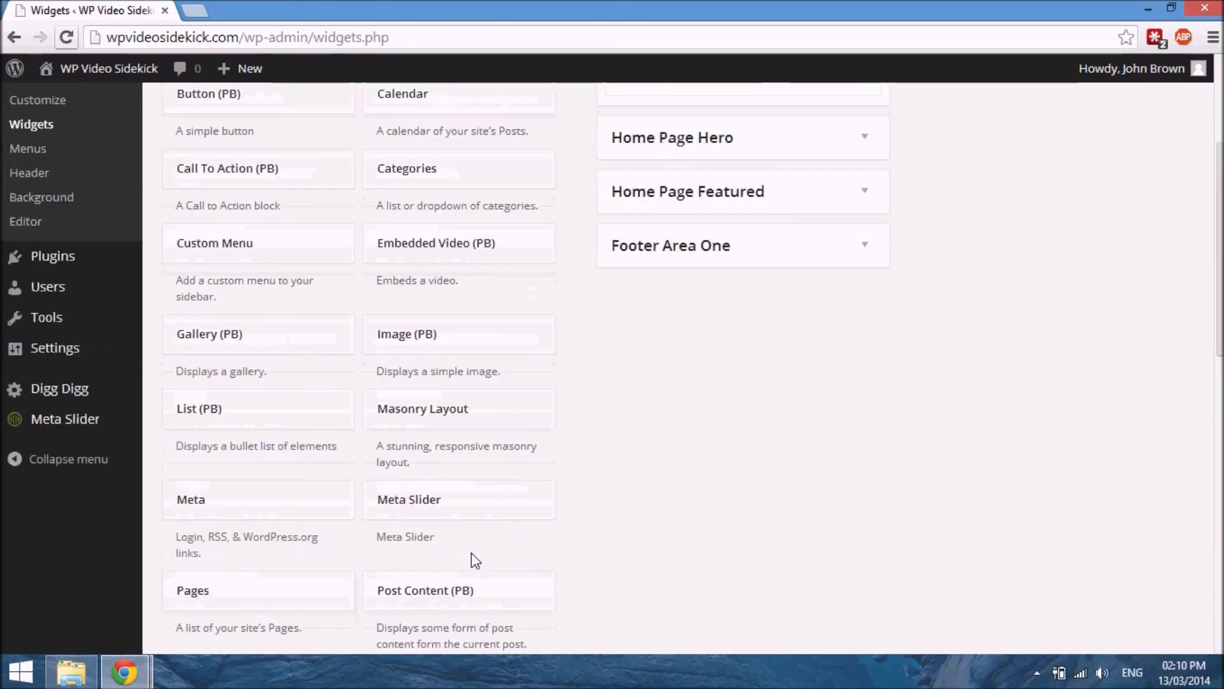
scroll(473, 557, up, 2)
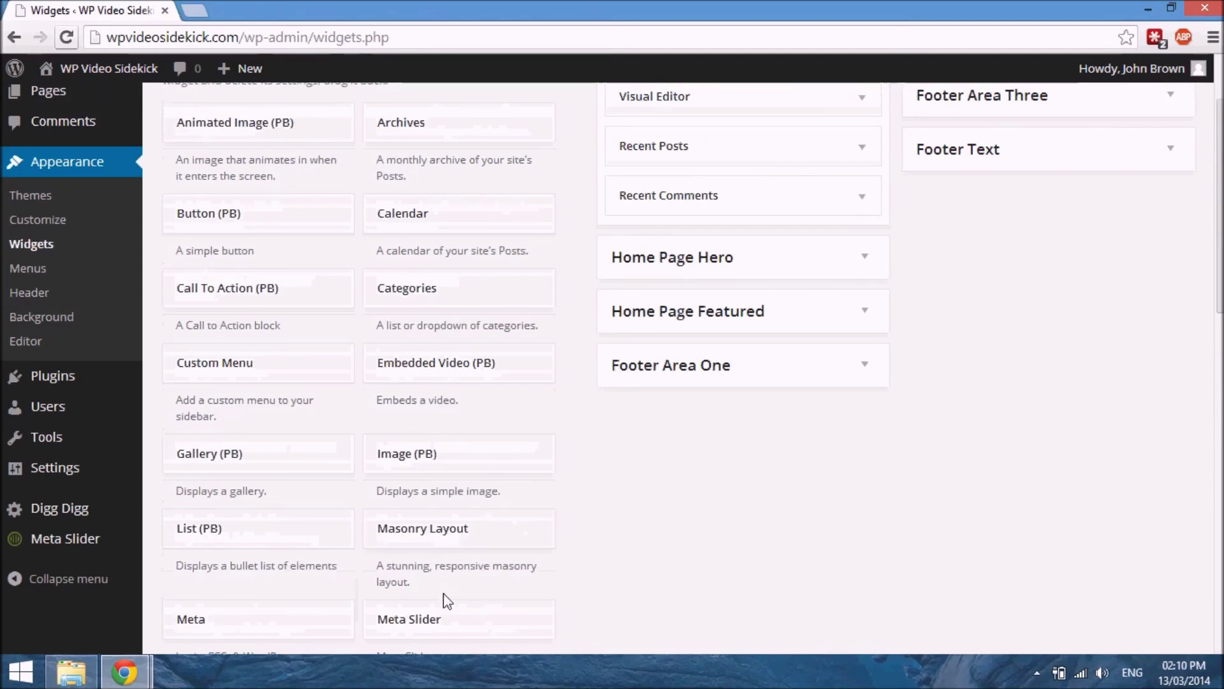
scroll(446, 600, up, 2)
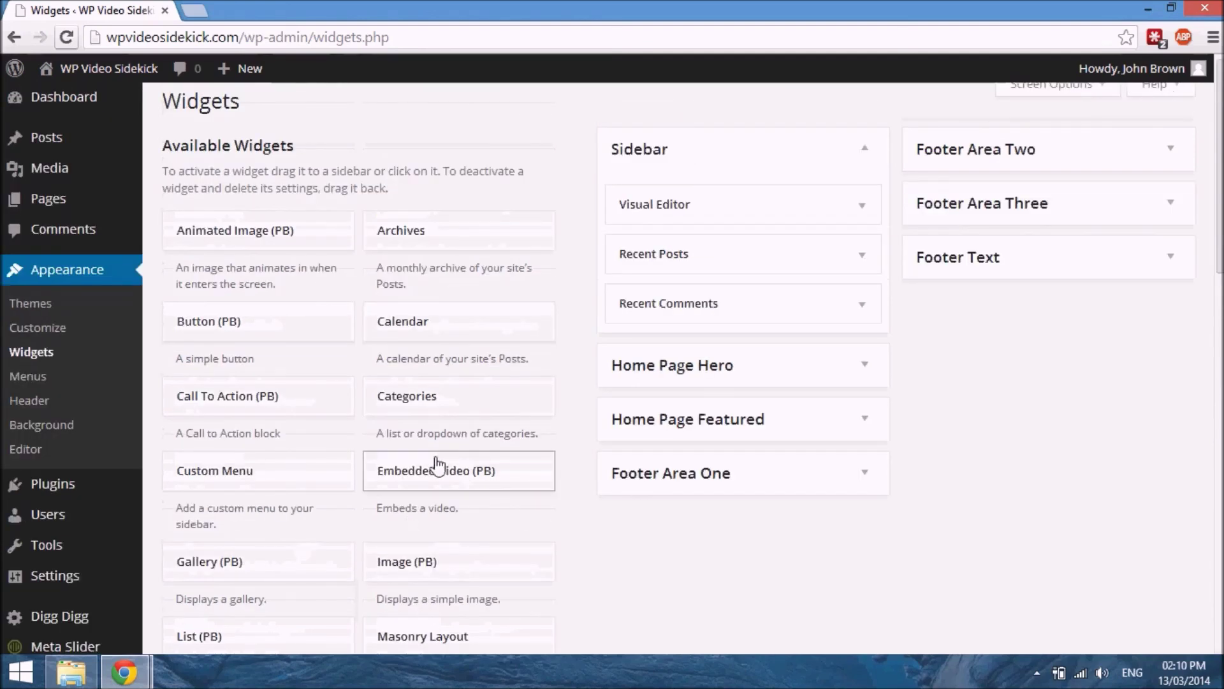
scroll(462, 512, down, 1)
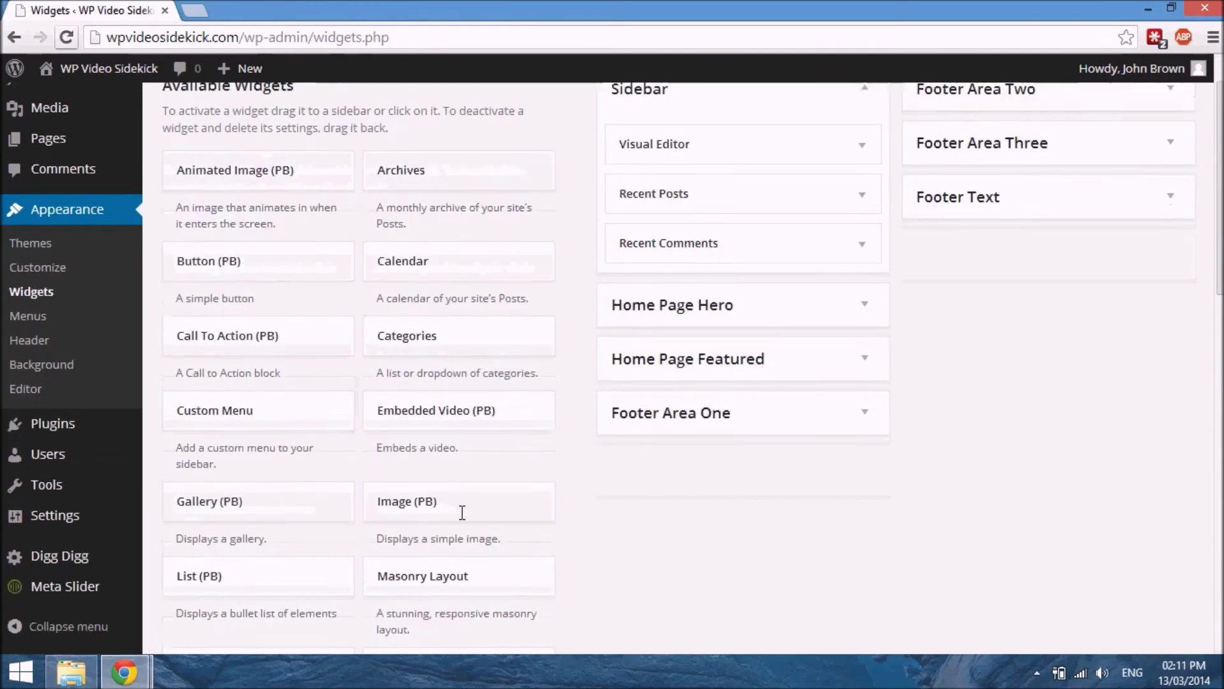
scroll(462, 512, down, 13)
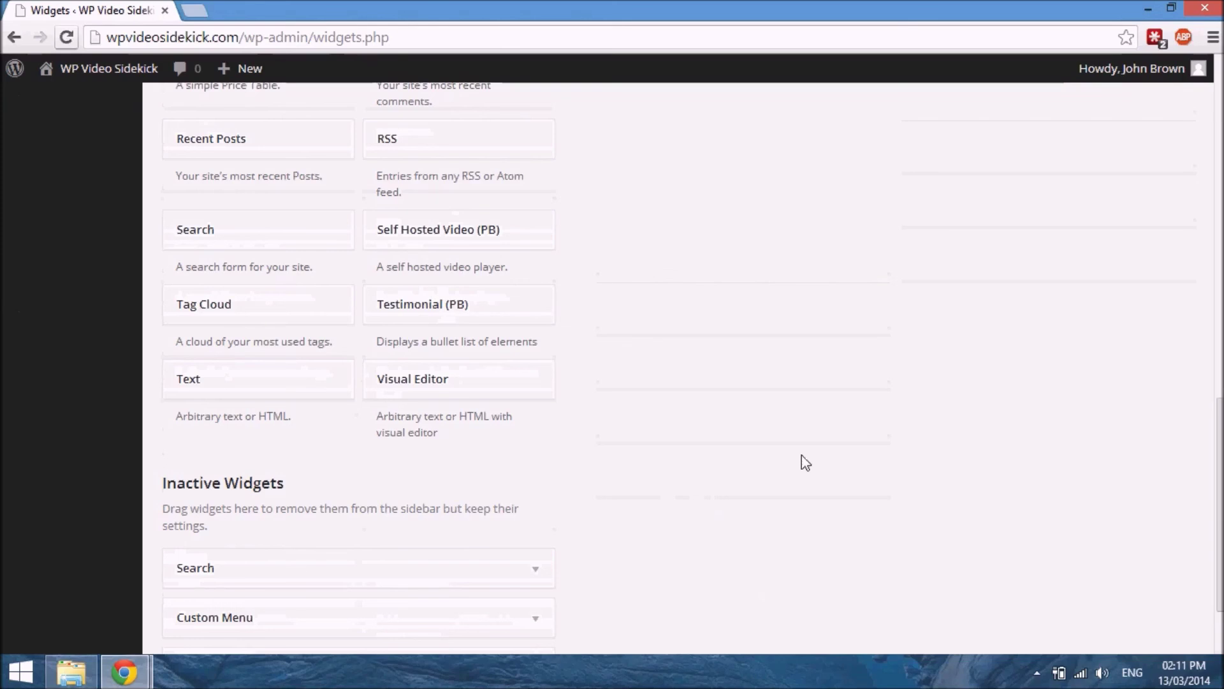
scroll(806, 462, up, 8)
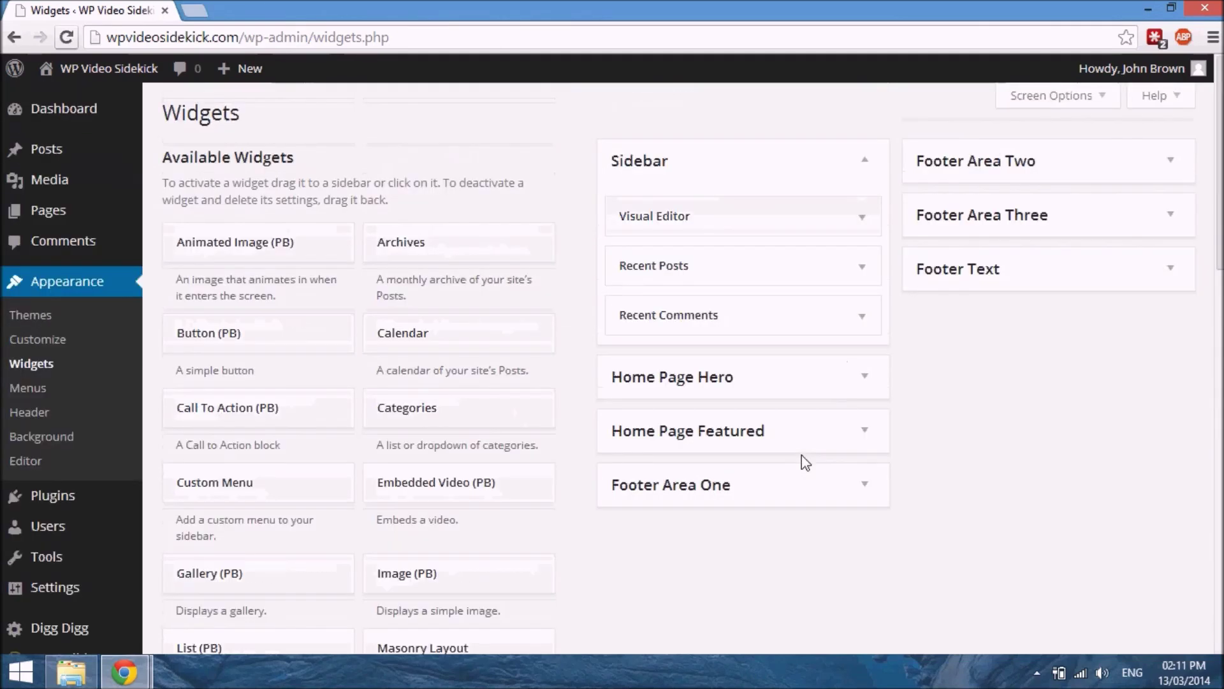